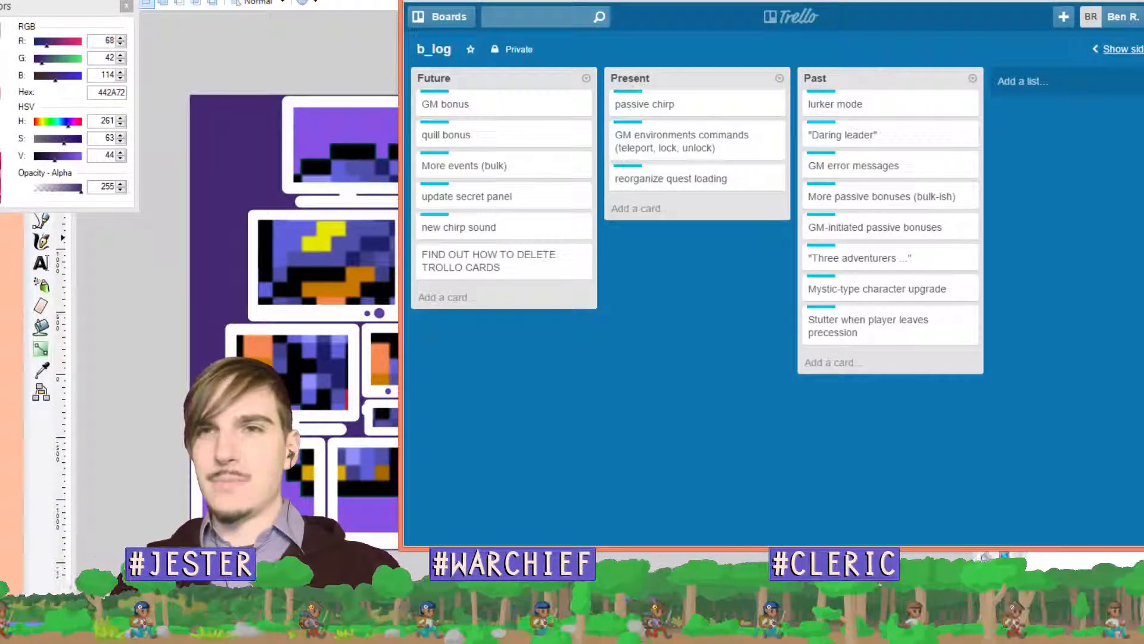
Minimize the Trello b_log board to bring the purple monitor-wall artwork into view
click(1121, 1)
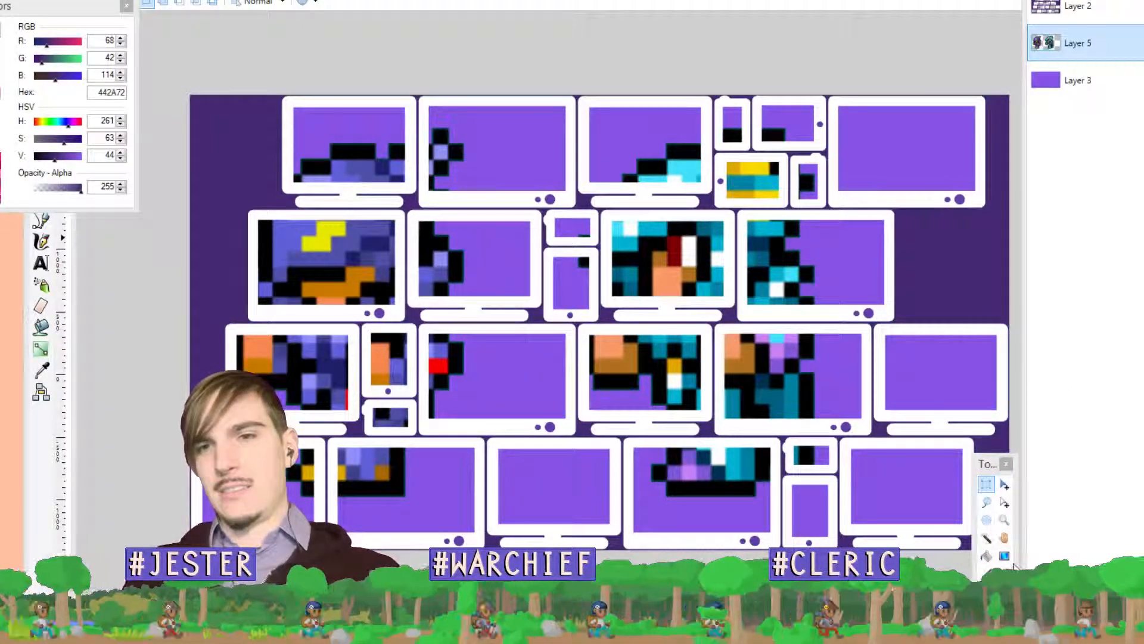
Slide the Layer 5 sprites right and delete the stray strip at the canvas's left edge
click(1004, 484)
drag(545, 338, 595, 338)
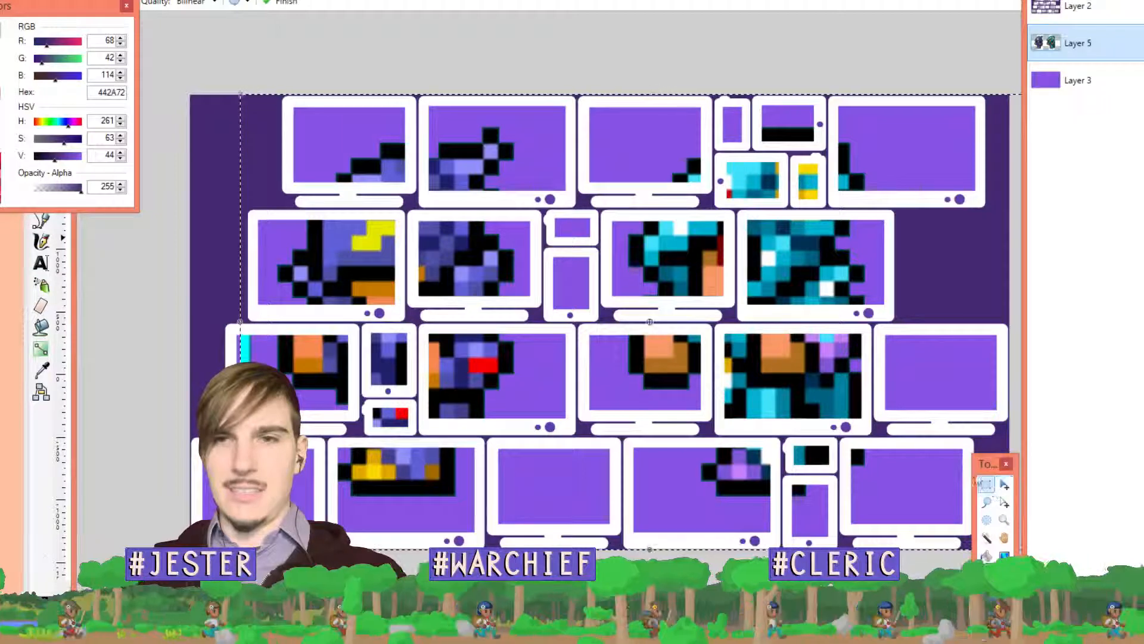
click(987, 484)
mouse_move(208, 80)
mouse_down()
mouse_move(288, 551)
mouse_move(264, 554)
mouse_move(274, 554)
mouse_up()
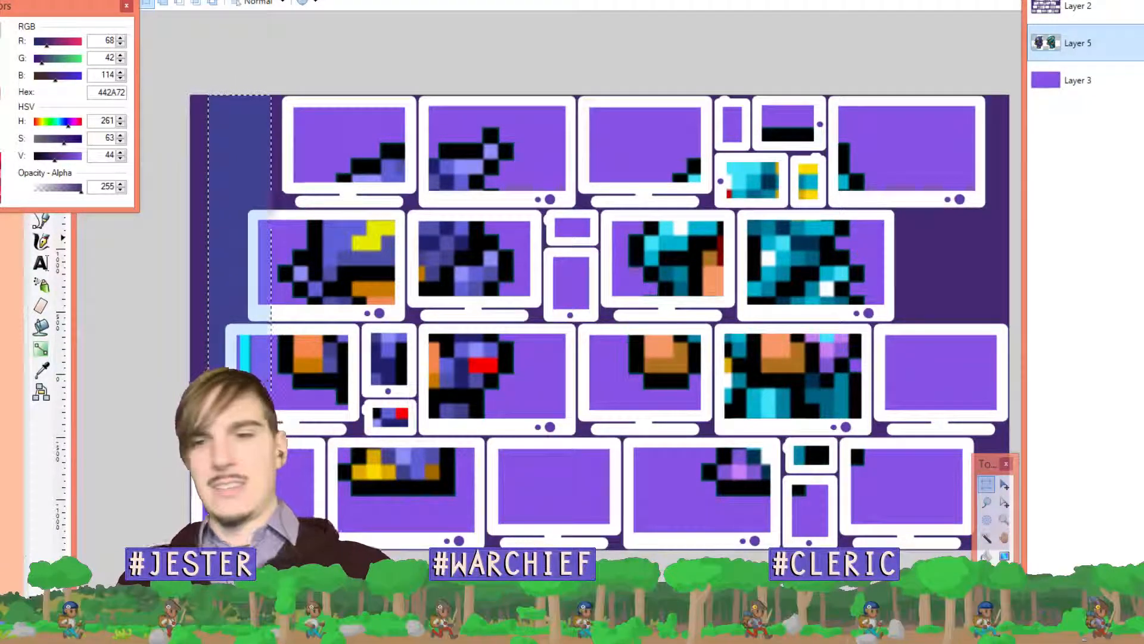
key(Delete)
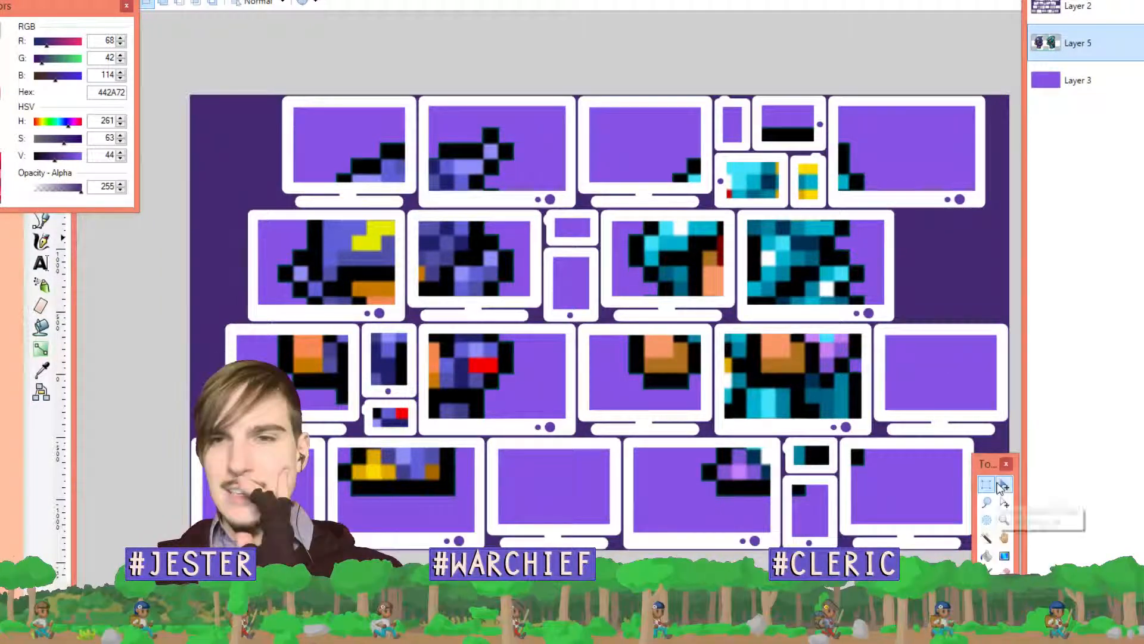
Reposition the sprite art slightly behind the monitor frames
click(1004, 484)
drag(823, 348, 819, 351)
scroll(664, 268, down, 4)
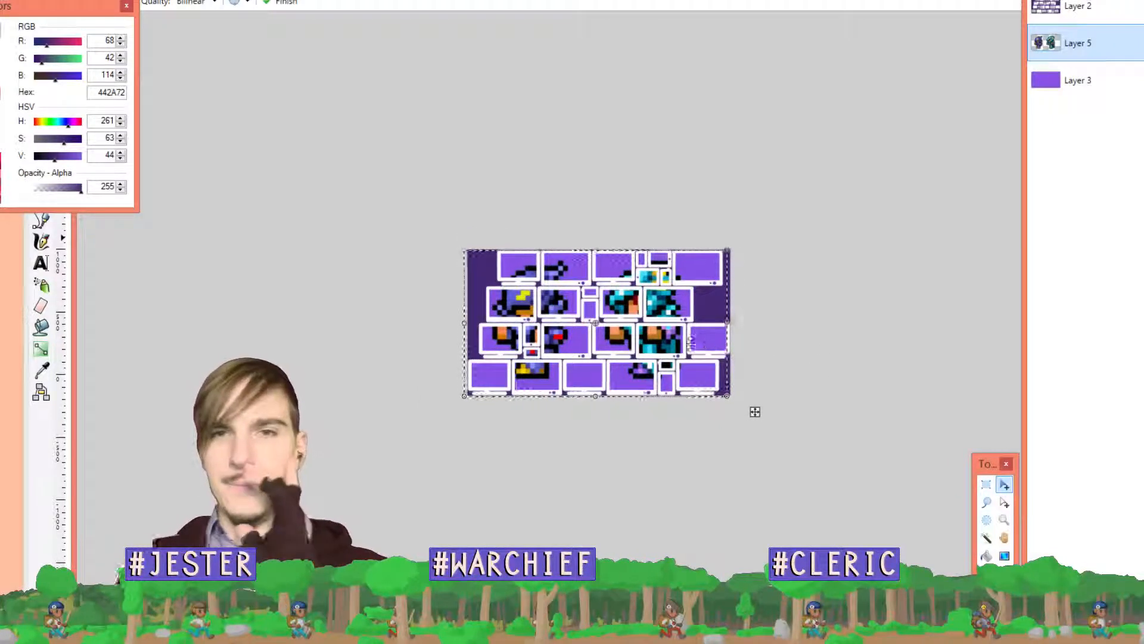
Nudge the Layer 5 sprite art right in several small moves behind the monitors
mouse_move(665, 337)
mouse_down()
mouse_move(684, 339)
mouse_move(673, 327)
mouse_move(652, 339)
mouse_up()
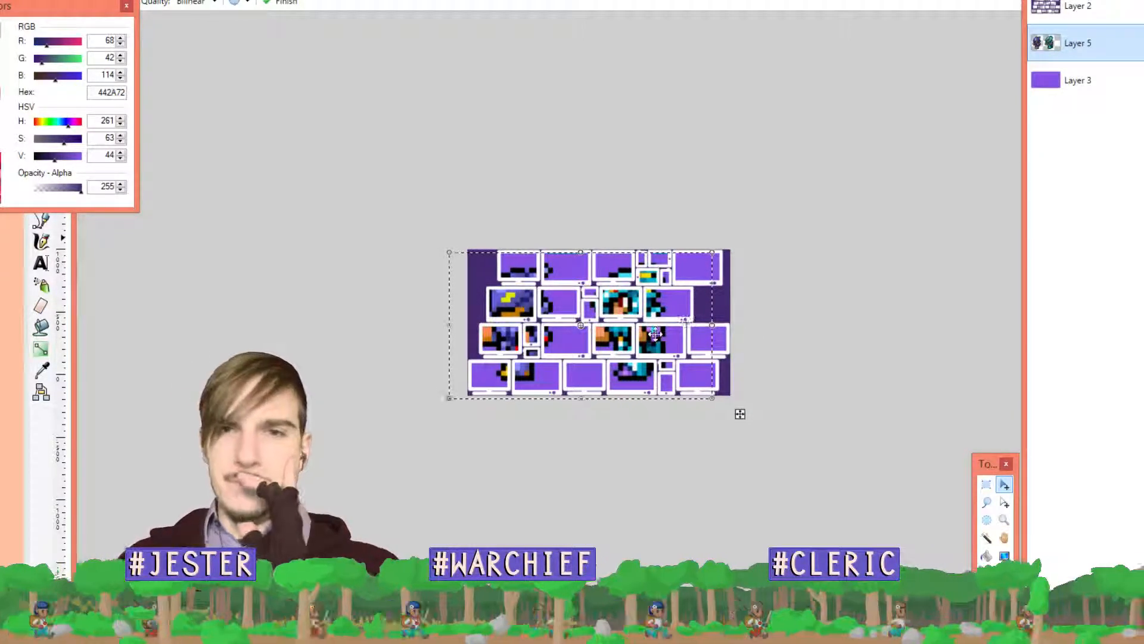
drag(659, 335, 675, 341)
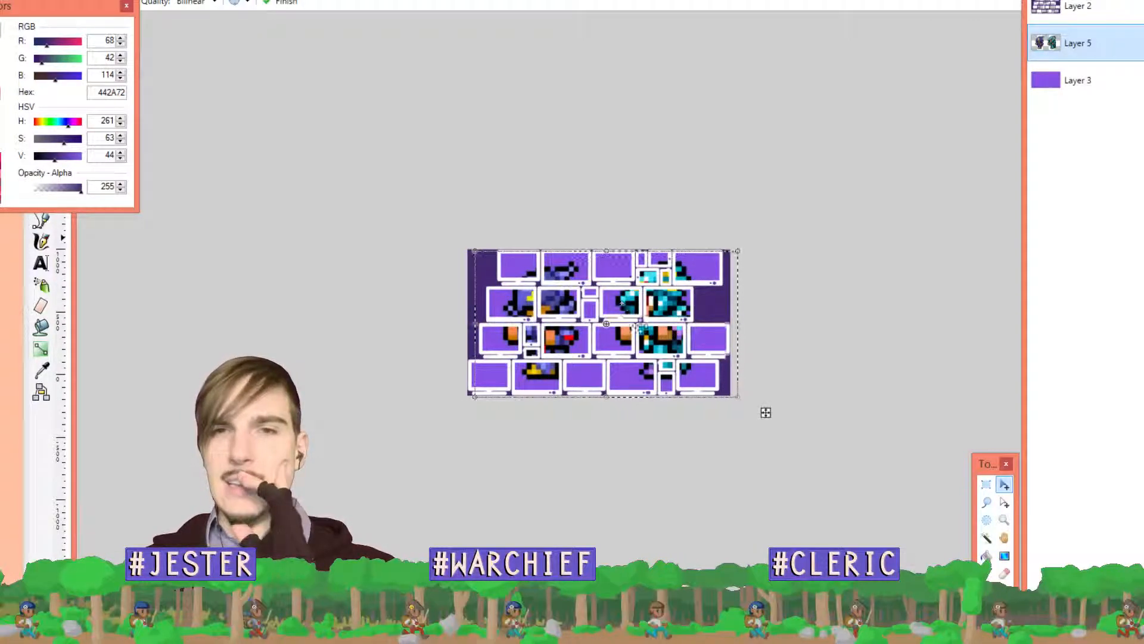
drag(609, 325, 629, 323)
scroll(700, 327, up, 4)
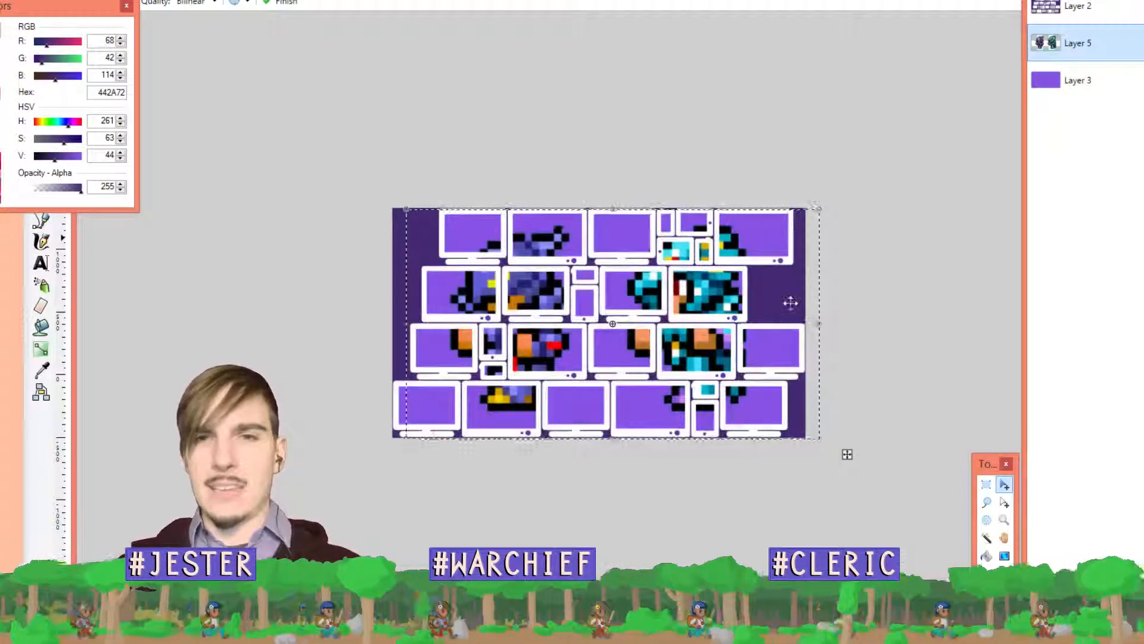
scroll(793, 303, up, 1)
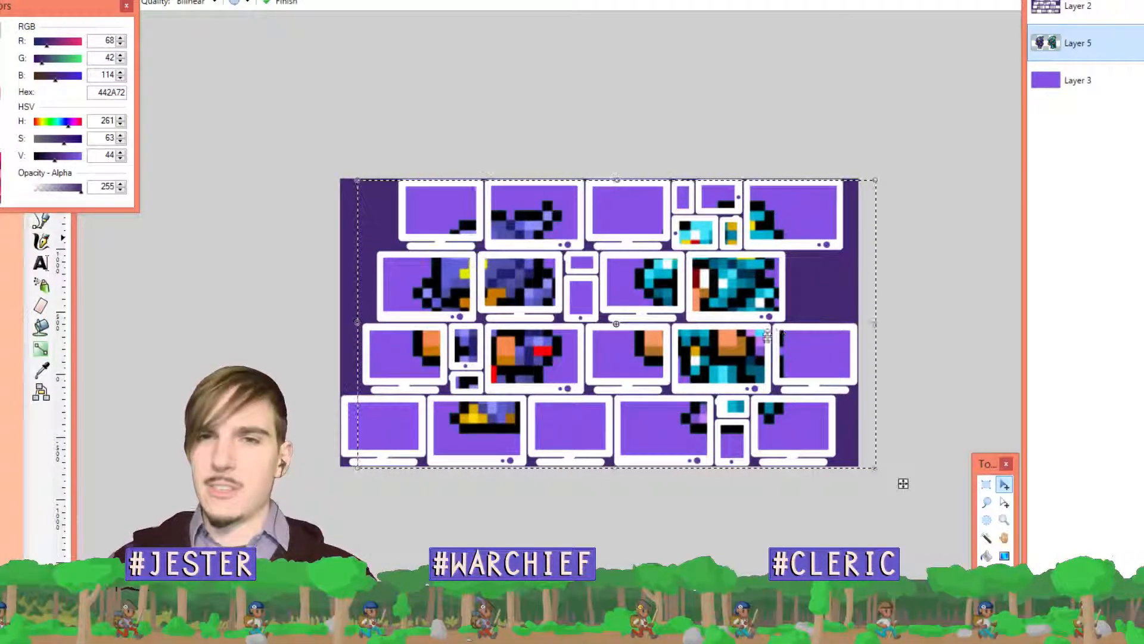
drag(745, 294, 771, 295)
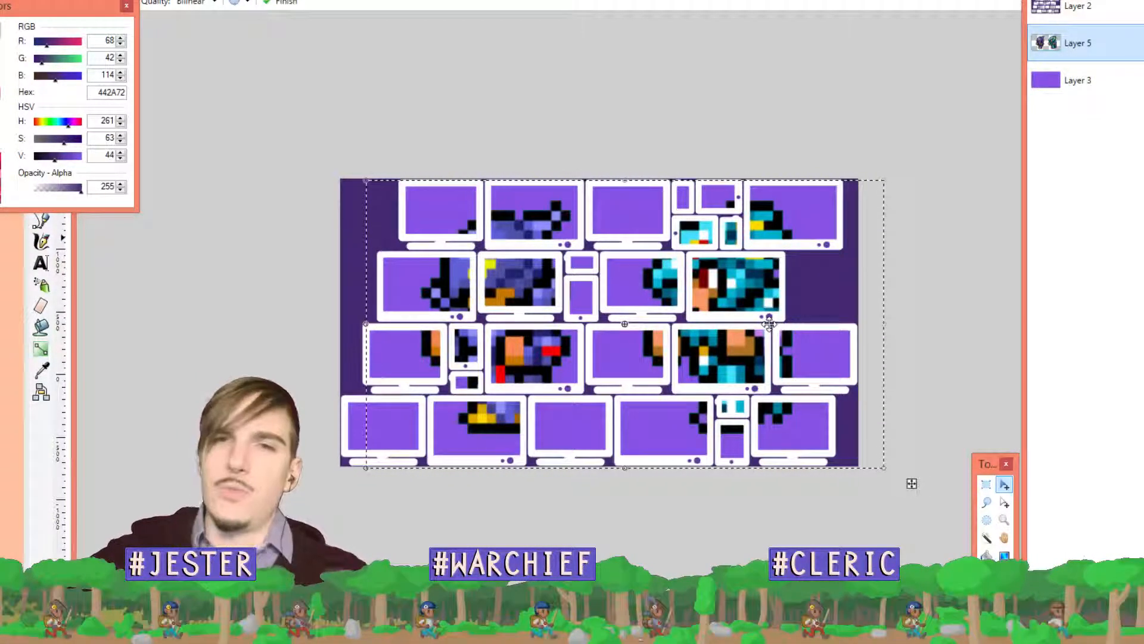
Erase the left half of the sprite layer and deselect
click(986, 484)
drag(599, 141, 341, 467)
key(Delete)
key(ctrl+d)
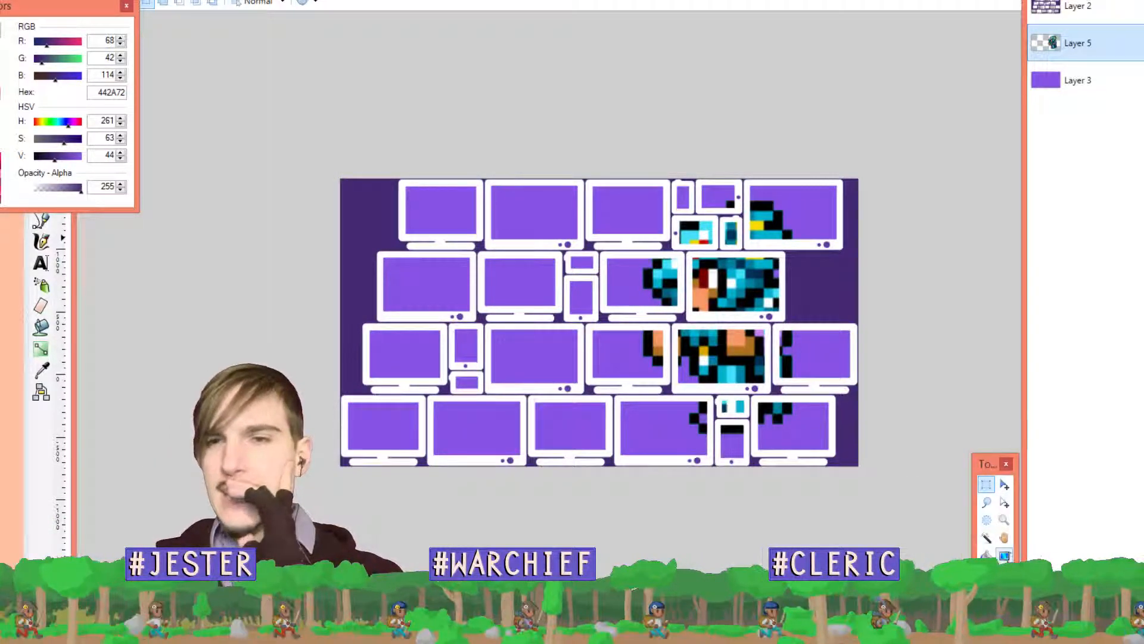
Slide the remaining cyan-and-orange sprites left behind the central monitors, then nudge them slightly right
click(1005, 484)
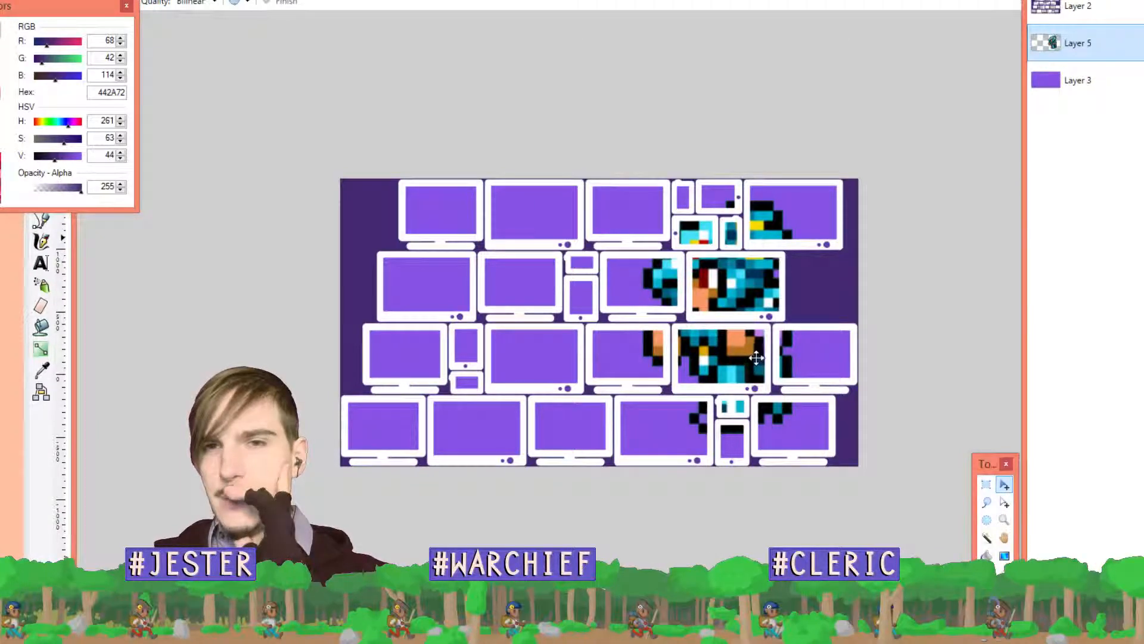
drag(756, 357, 597, 353)
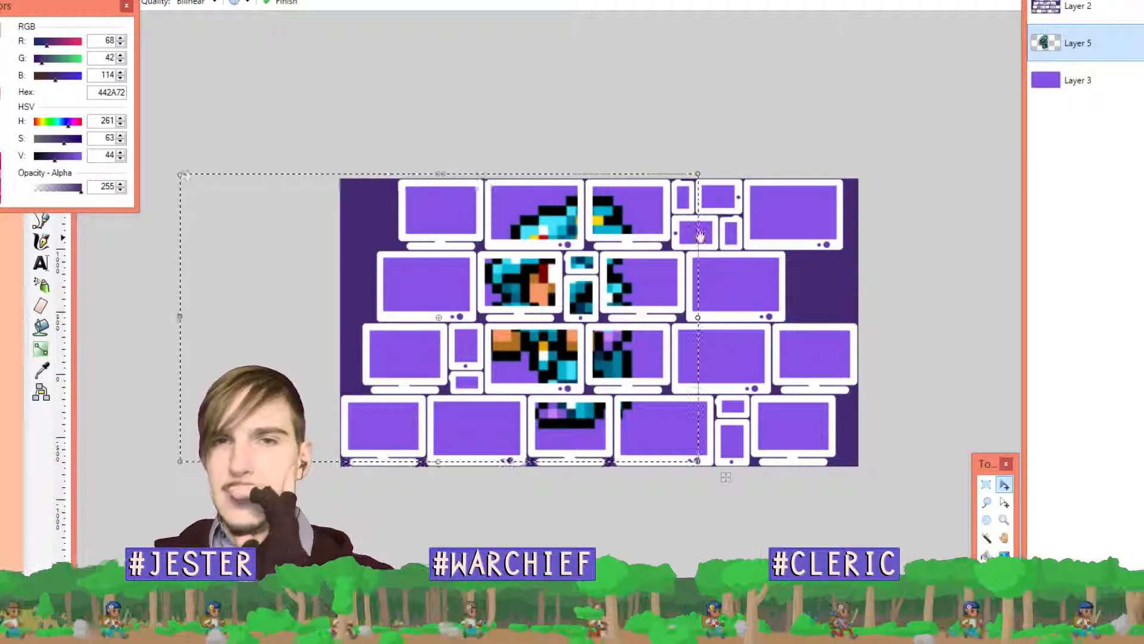
click(989, 483)
click(343, 113)
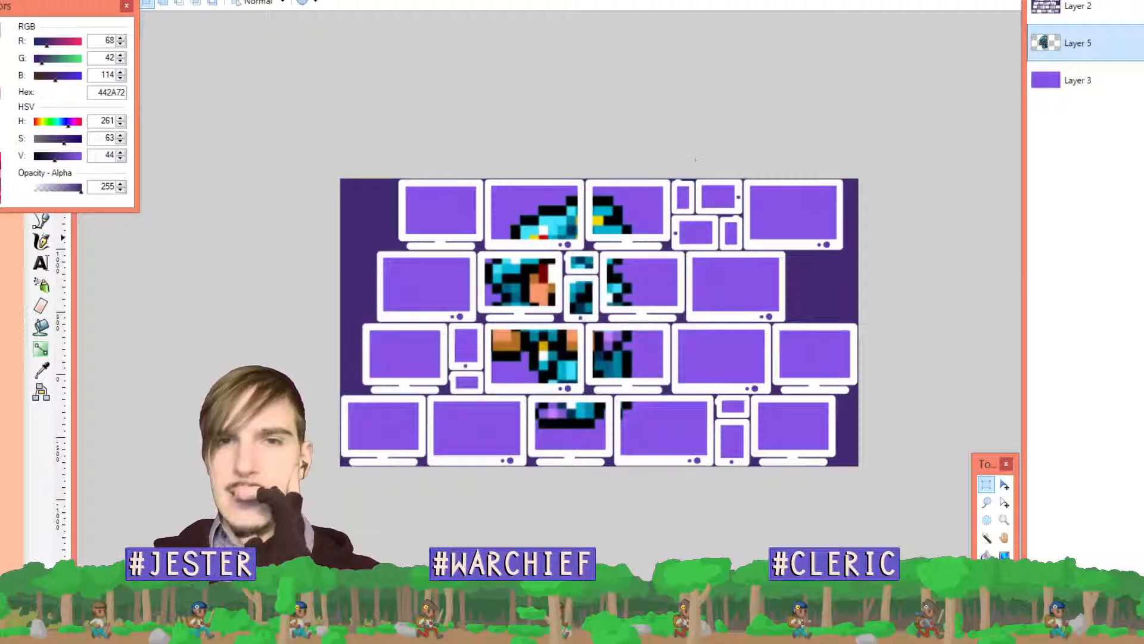
drag(340, 179, 809, 195)
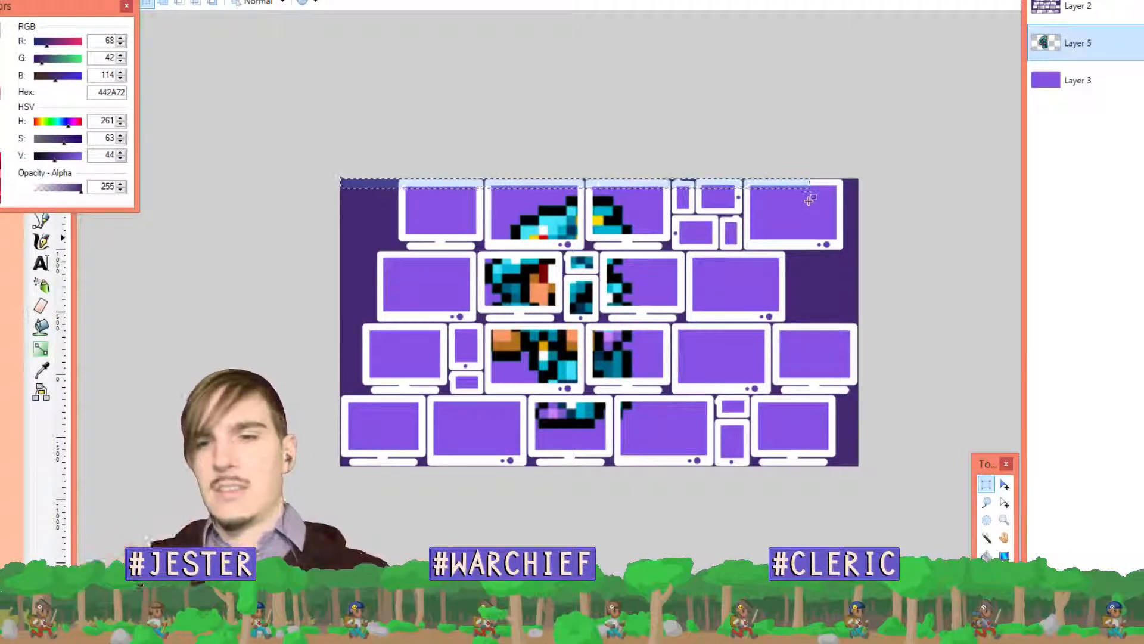
click(816, 197)
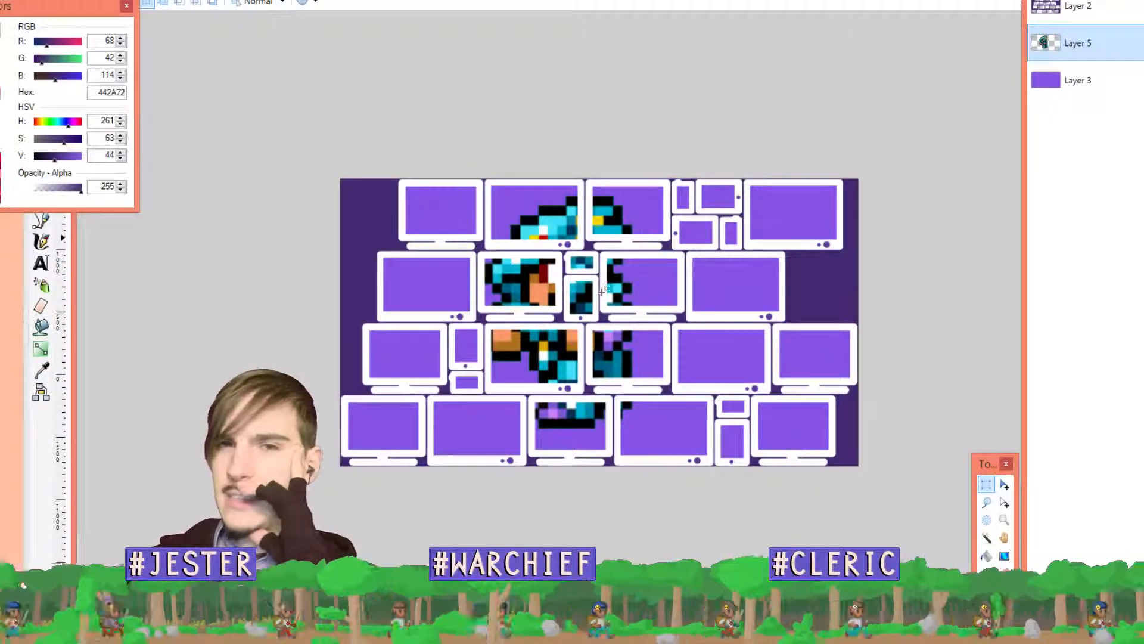
click(1007, 485)
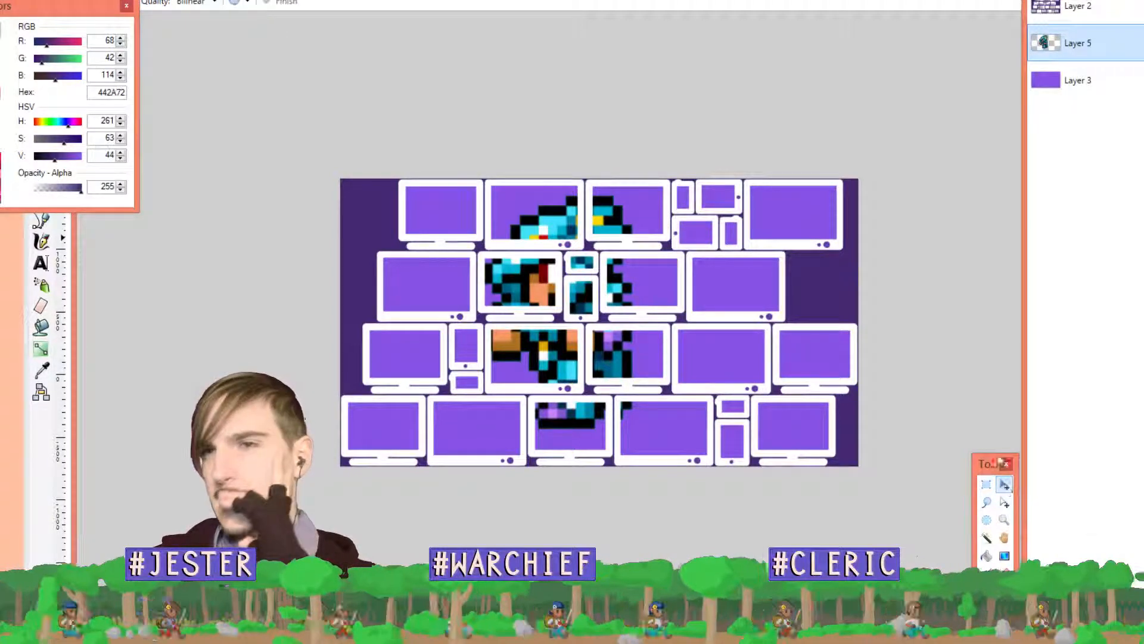
drag(623, 346, 624, 345)
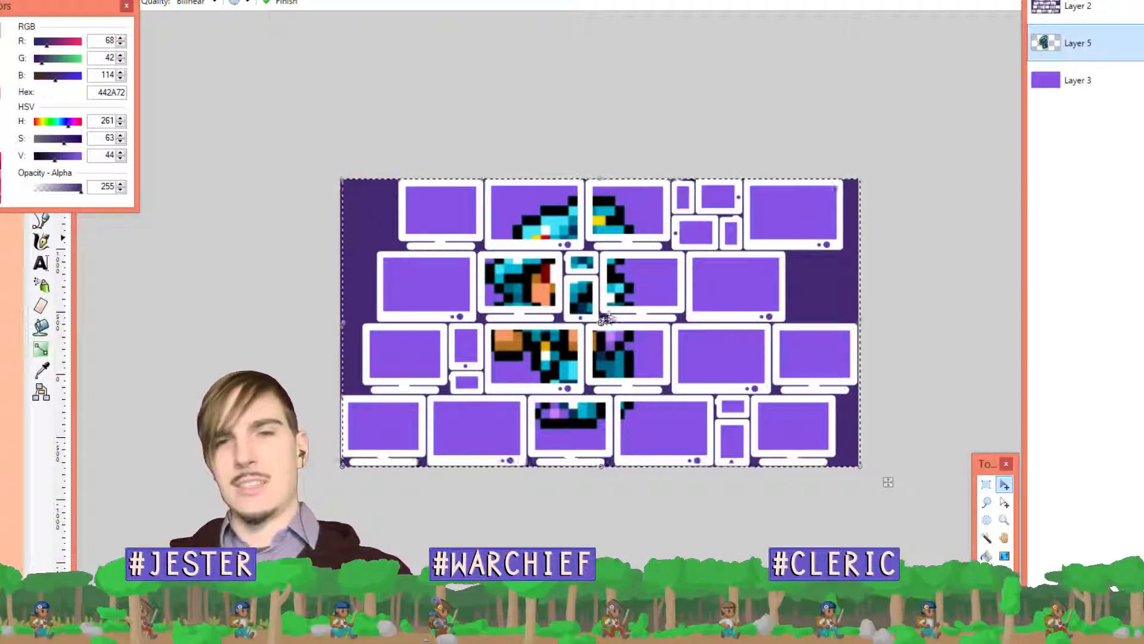
Fine-tune the sprite art's position behind the monitor frames, deselecting between moves
drag(597, 335, 612, 347)
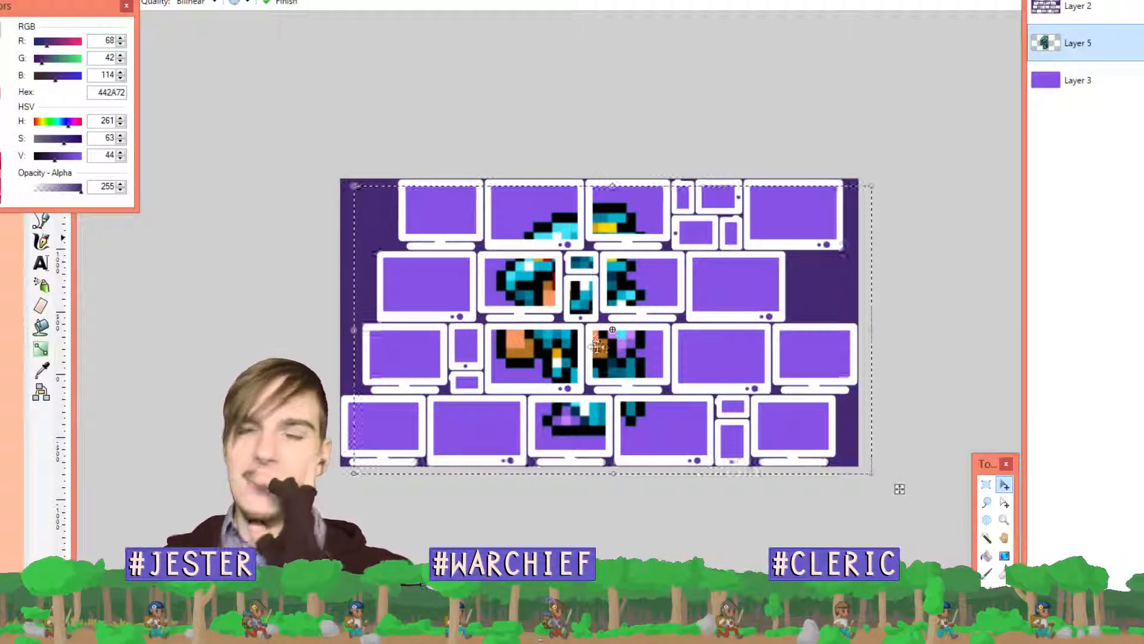
key(ctrl+d)
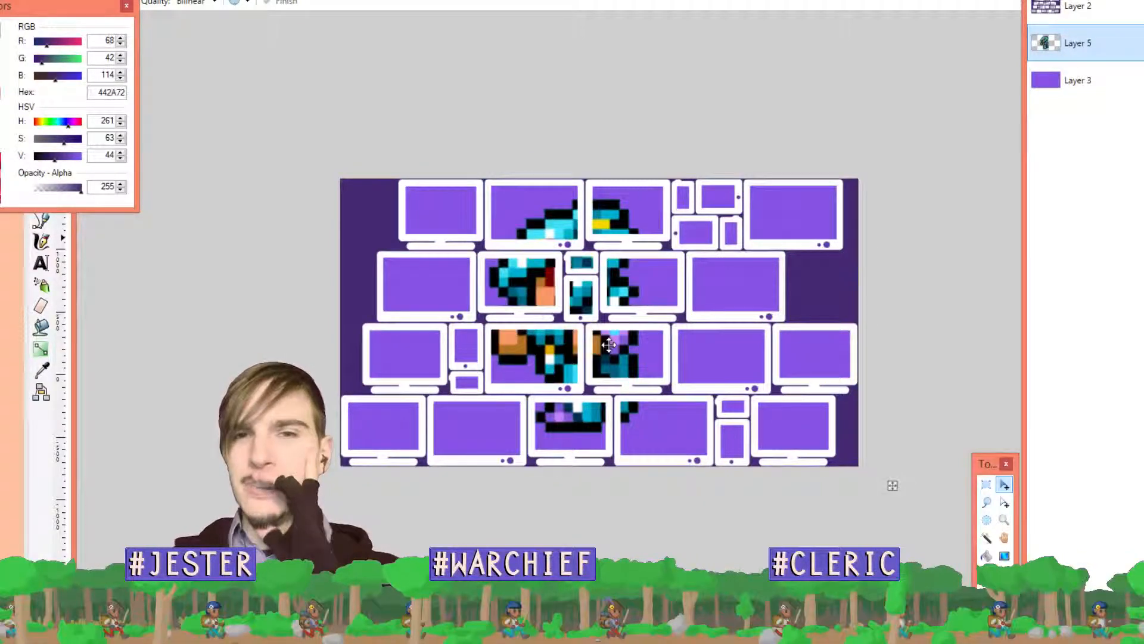
drag(619, 343, 622, 341)
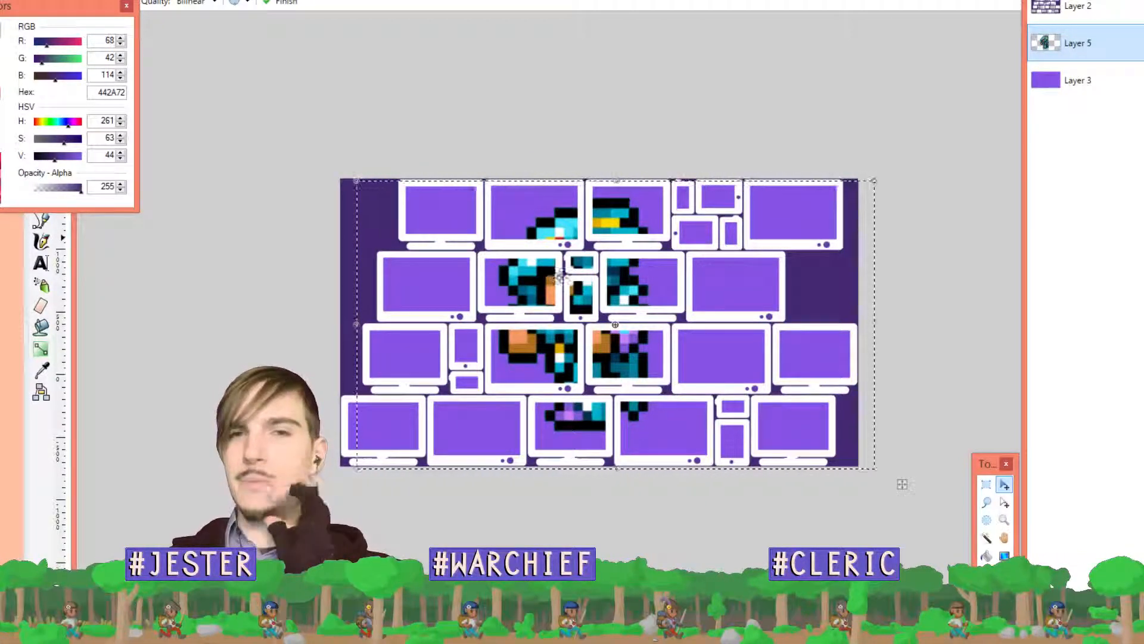
key(ctrl+d)
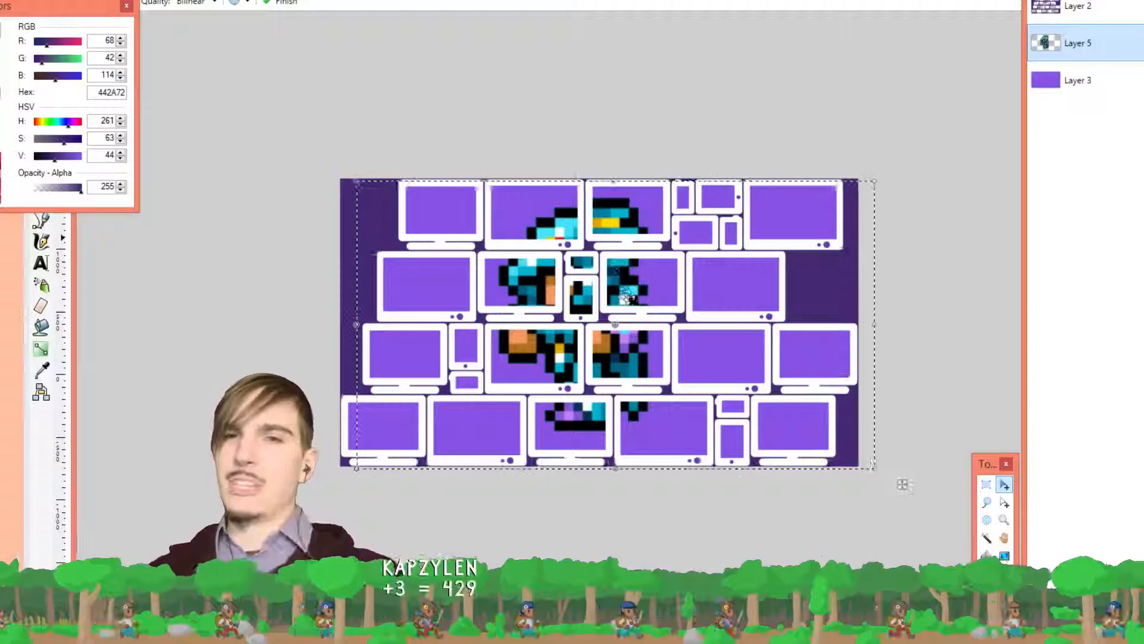
drag(624, 292, 723, 309)
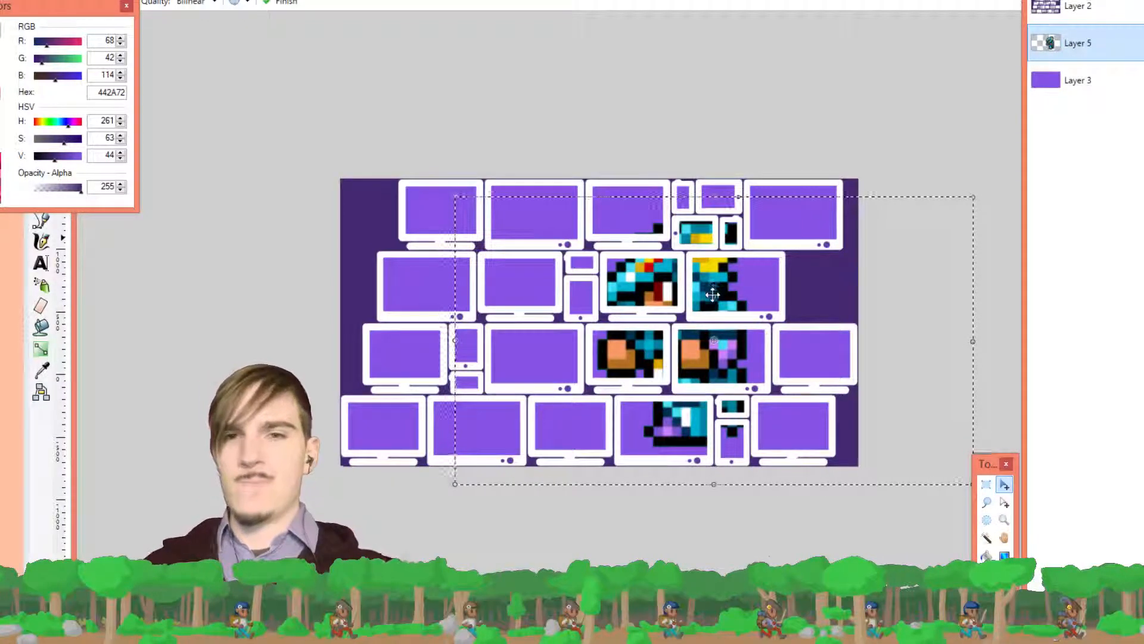
drag(718, 307, 632, 298)
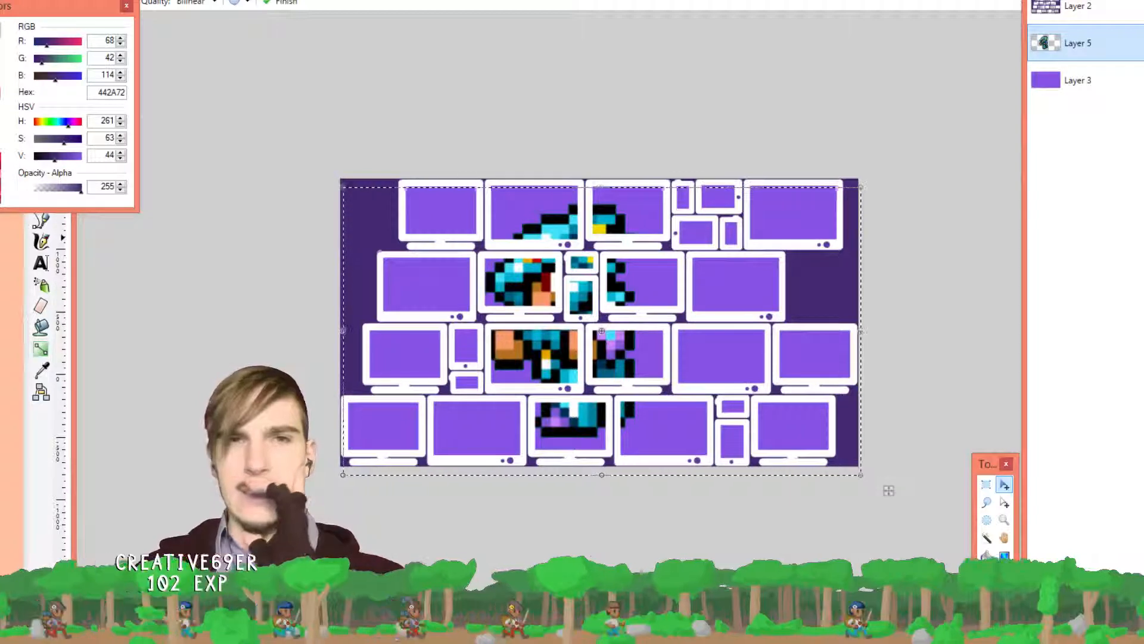
Switch back to the browser showing the Trello b_log board
key(alt+f)
key(Escape)
key(alt+f)
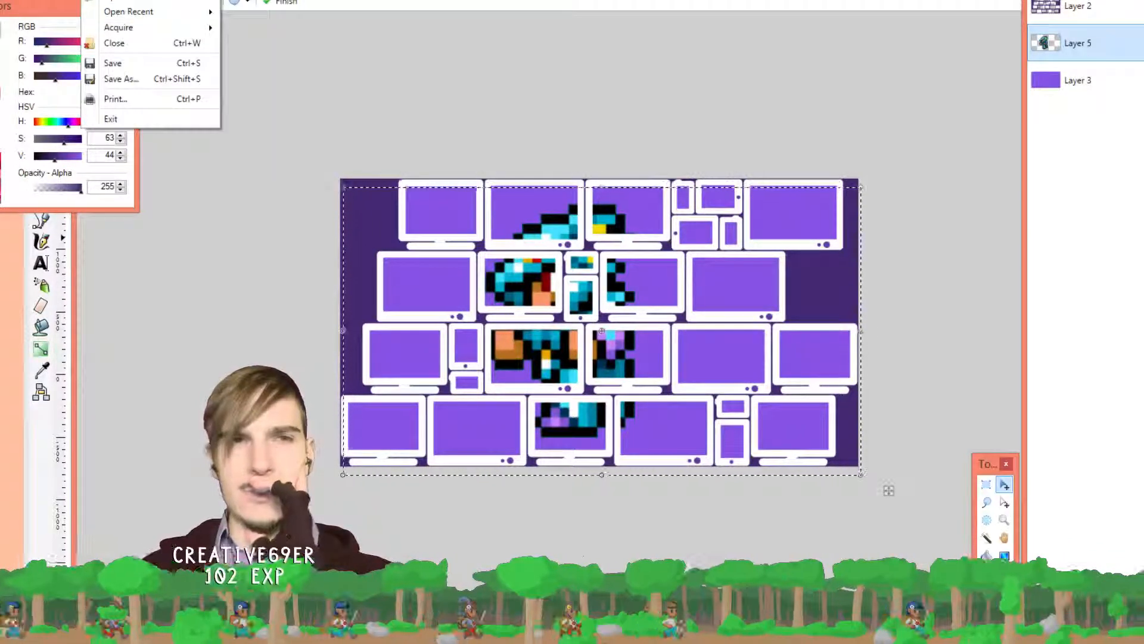
key(alt+Tab)
key(alt+Tab)
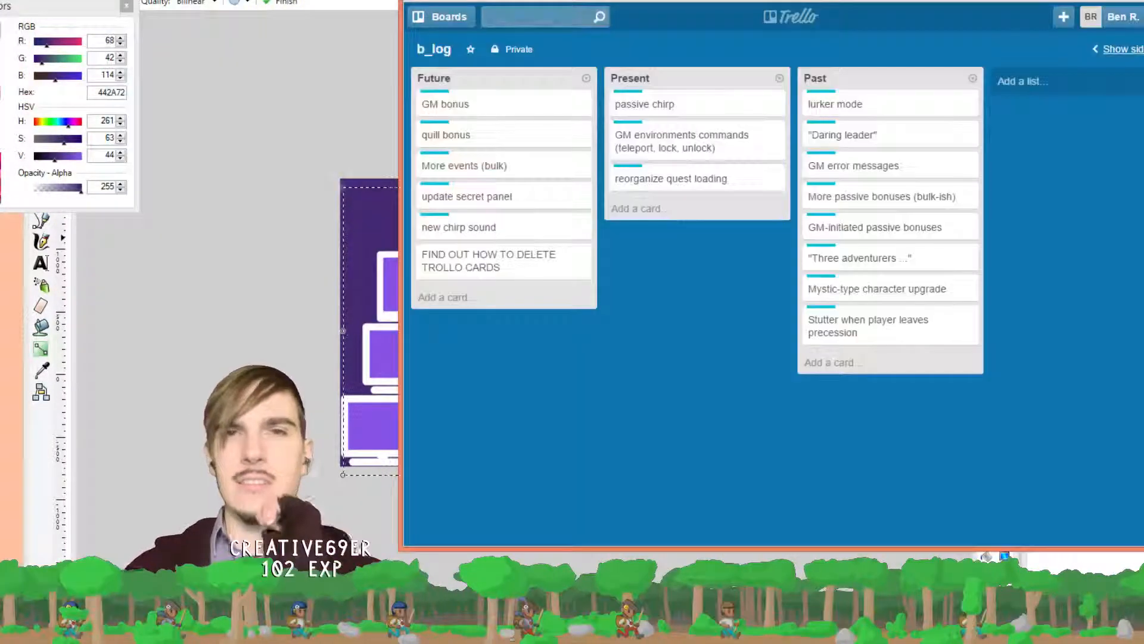
key(alt+Tab)
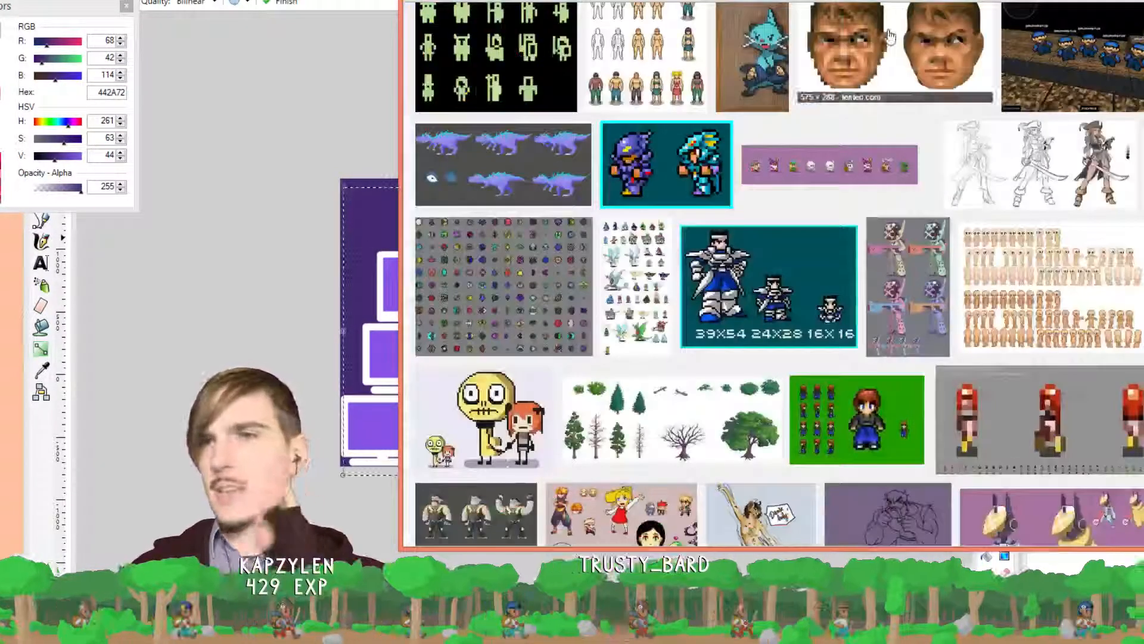
Scroll further down the pixel-art sprite results, then return to the Paint.NET banner
scroll(794, 273, down, 1)
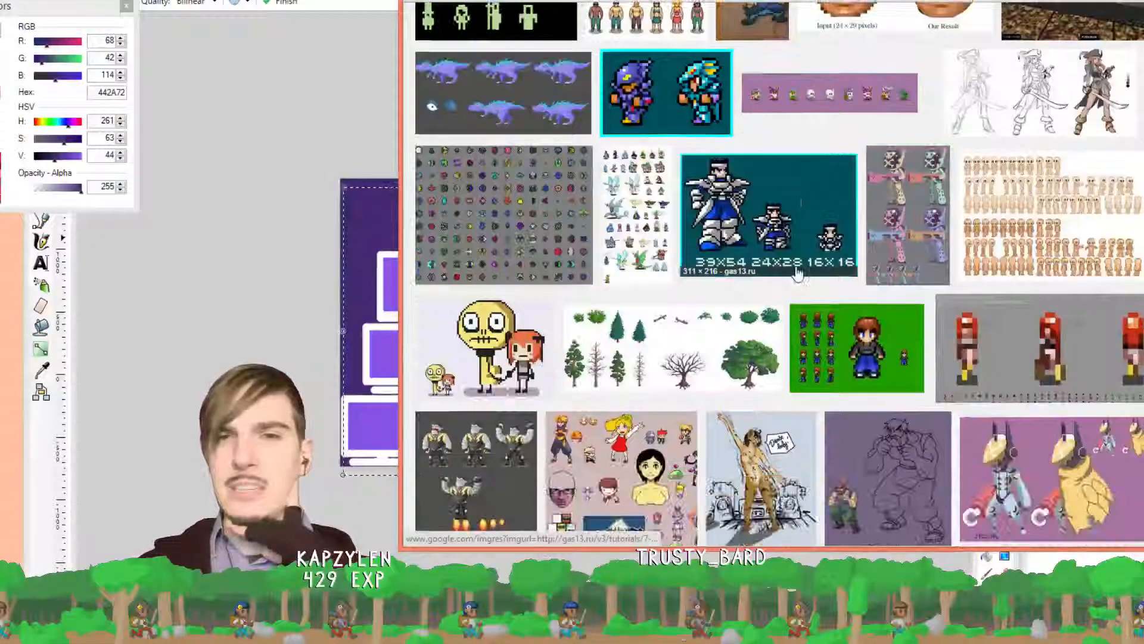
scroll(811, 269, down, 2)
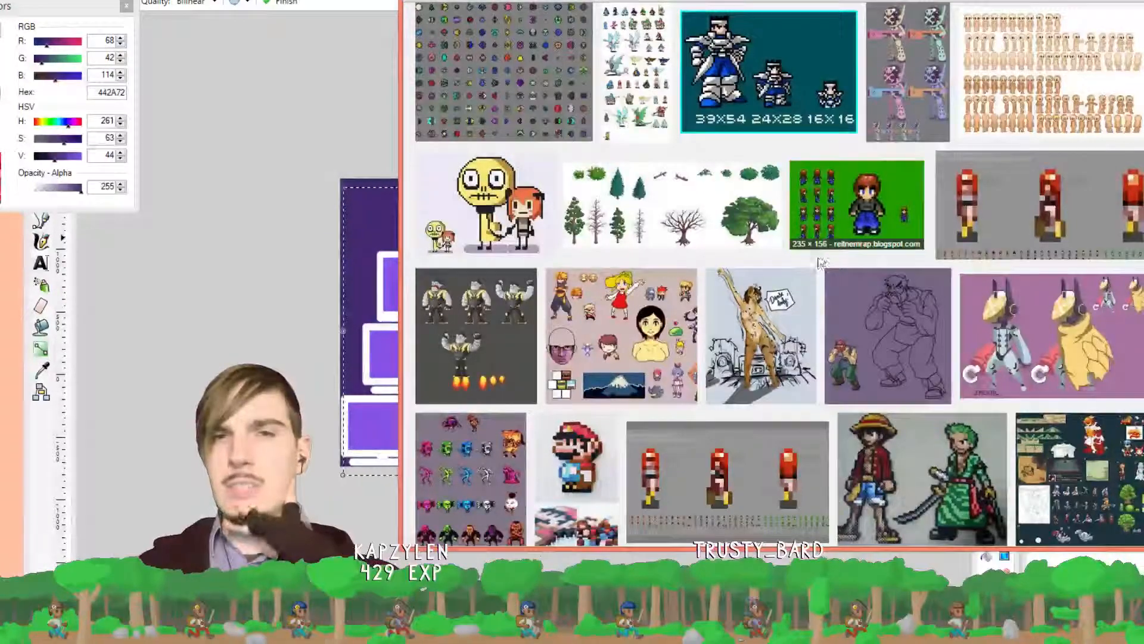
scroll(815, 268, down, 1)
scroll(820, 265, down, 1)
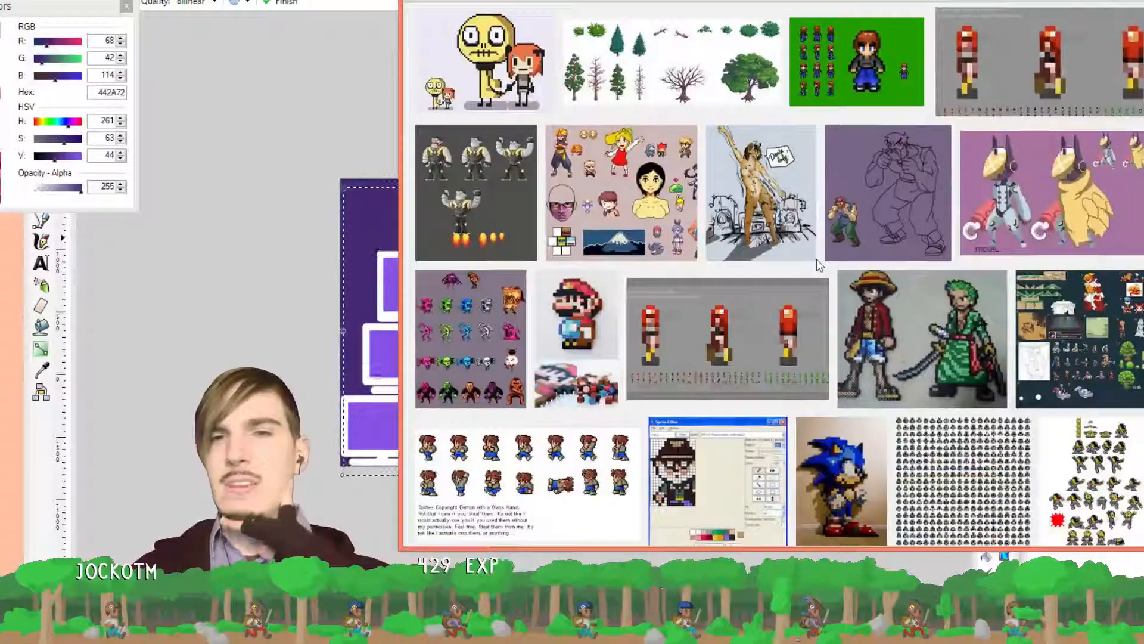
click(192, 120)
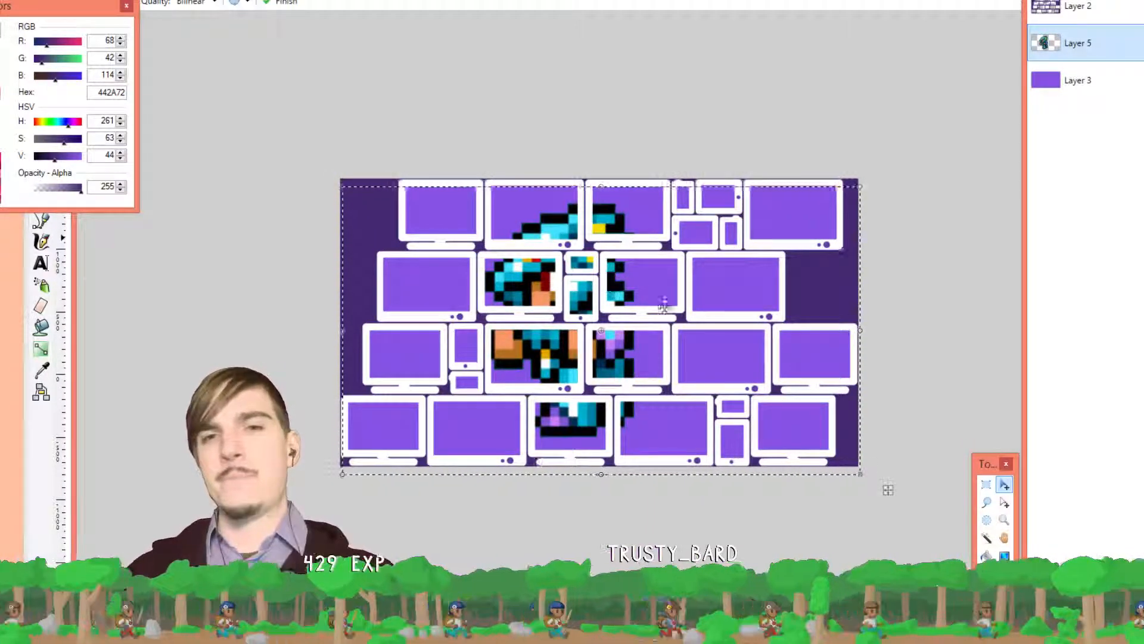
Drag the Layer 5 sprite right so its cyan, orange and black pieces fill the central monitors
drag(644, 297, 737, 294)
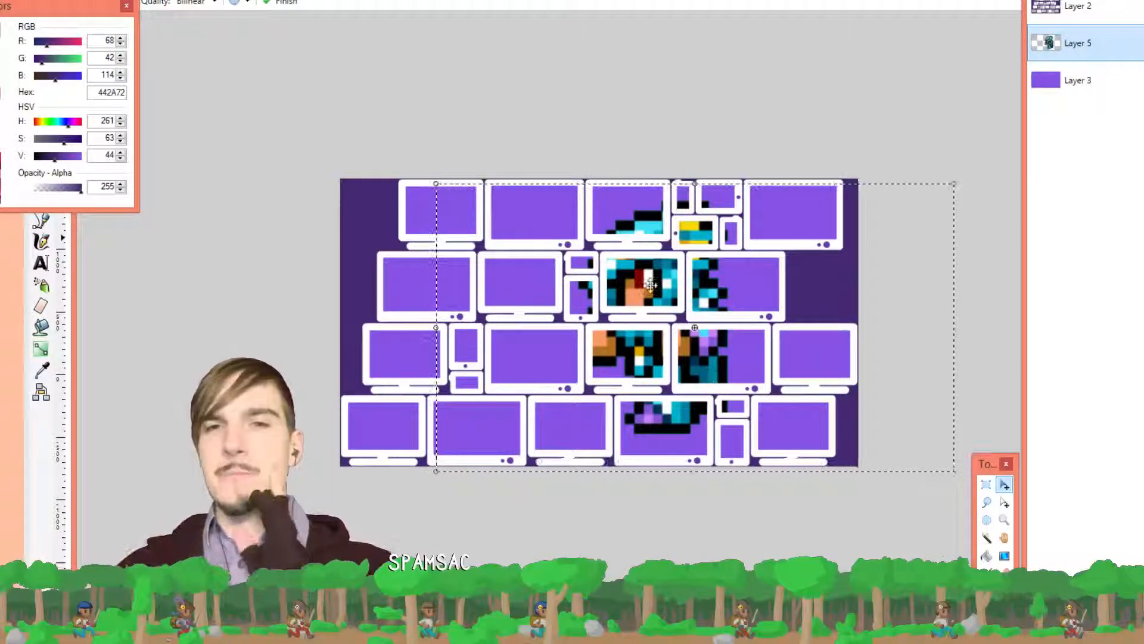
Slide the pixel character left into the left-of-centre monitors, then nudge it slightly right
drag(649, 287, 609, 285)
drag(943, 487, 891, 489)
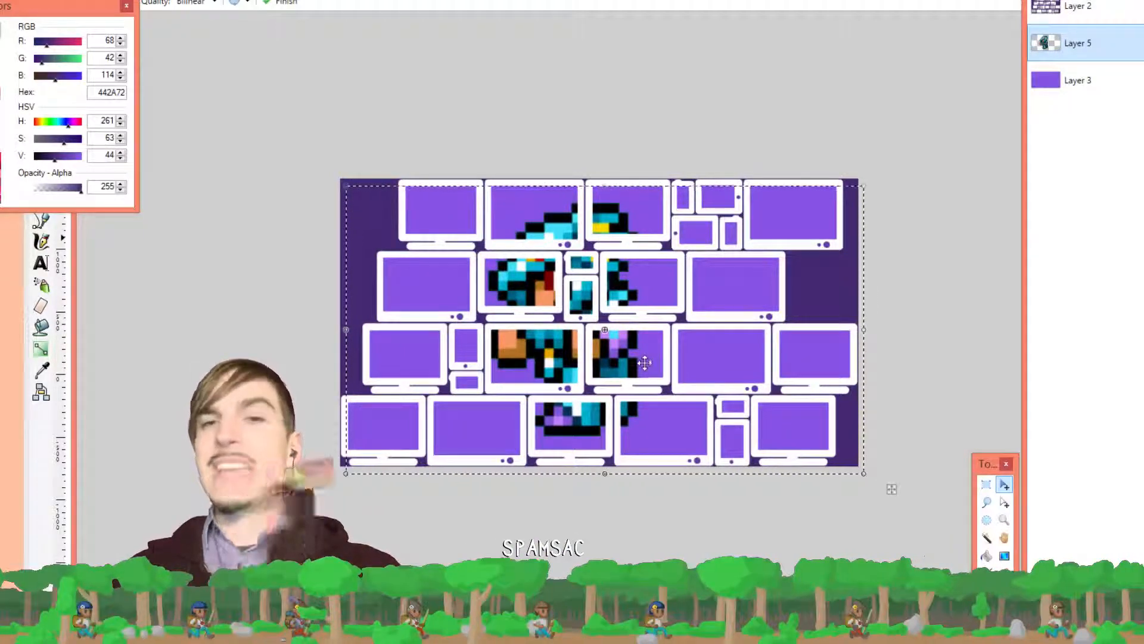
drag(648, 361, 713, 357)
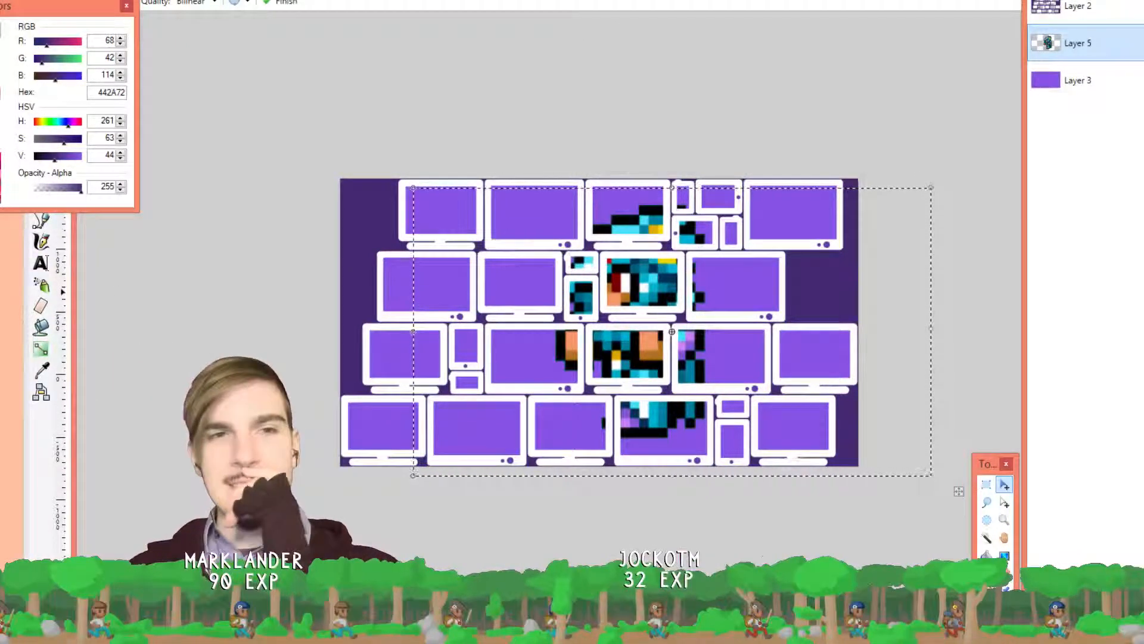
key(alt+Tab)
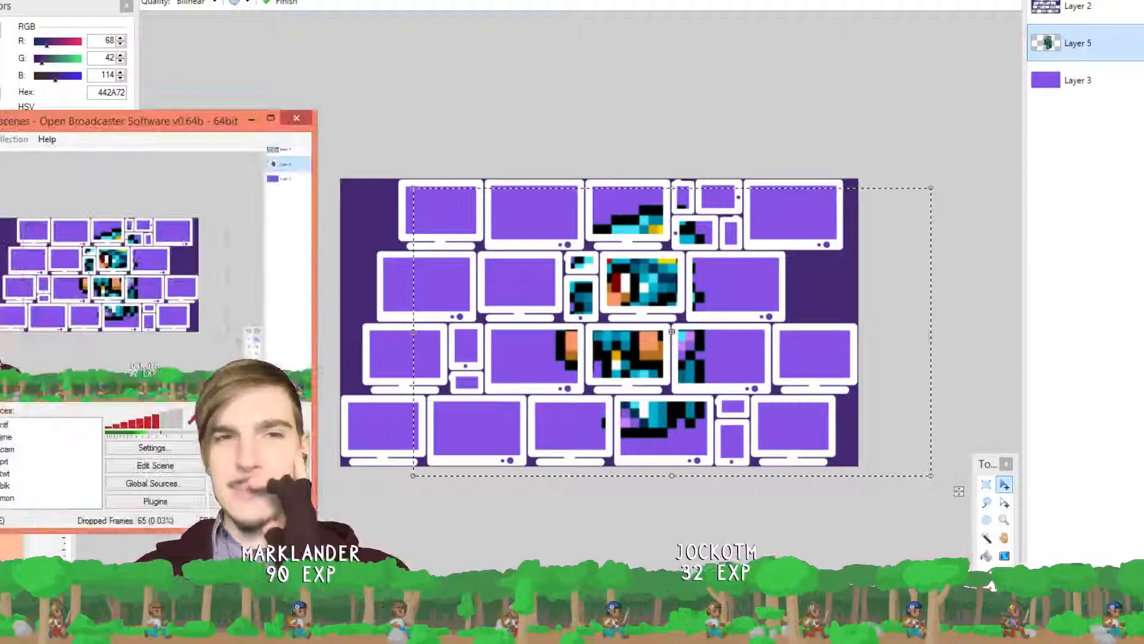
key(alt+Tab)
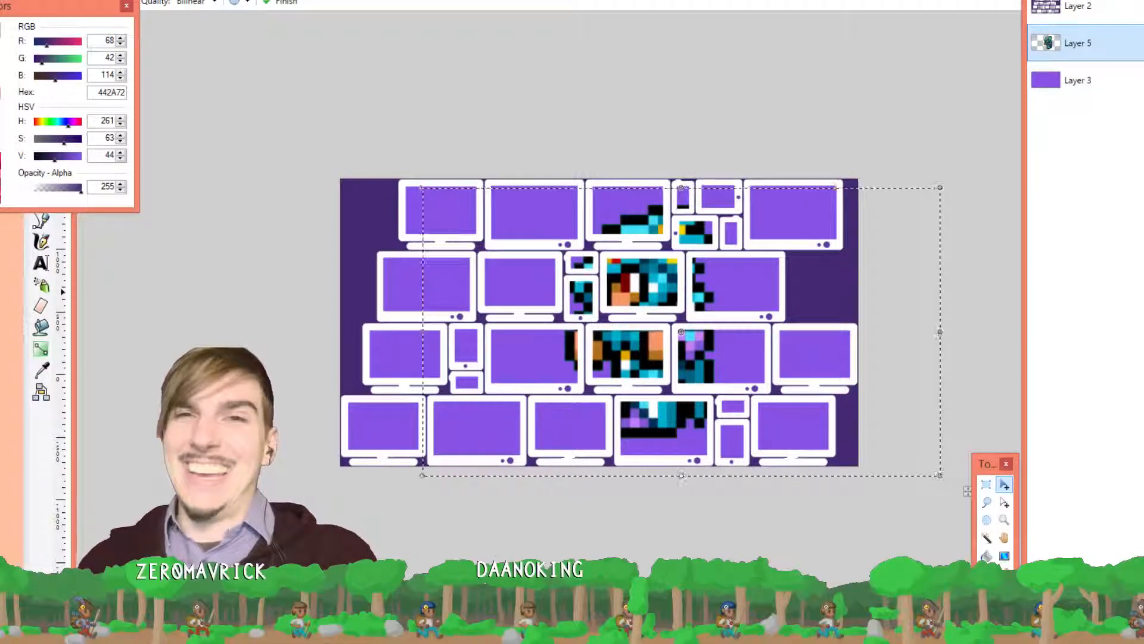
click(718, 0)
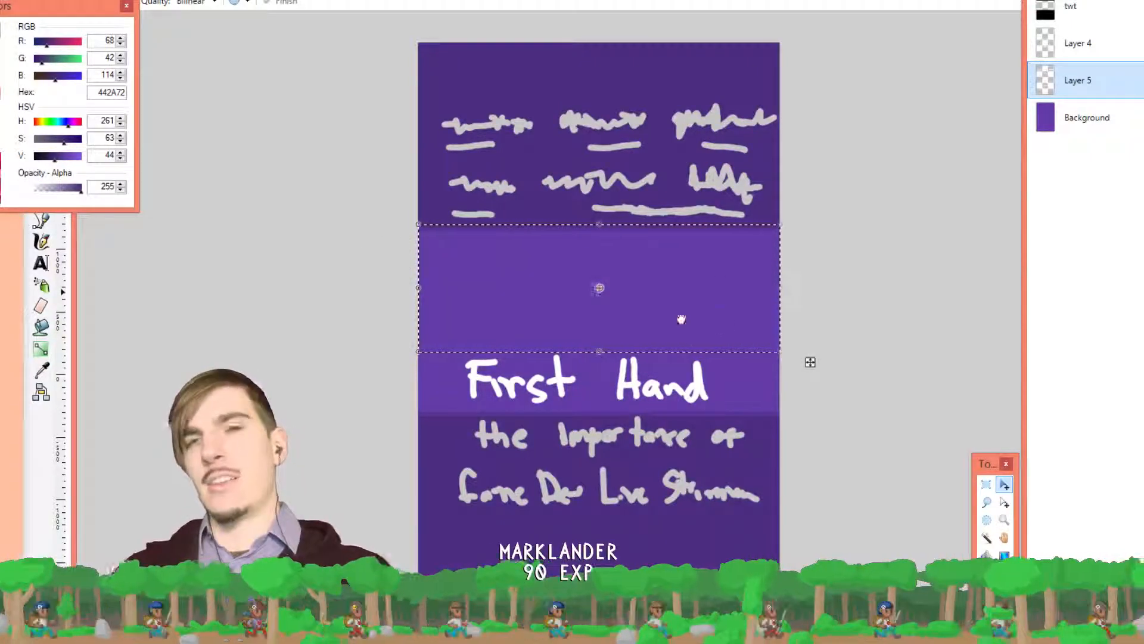
click(702, 1)
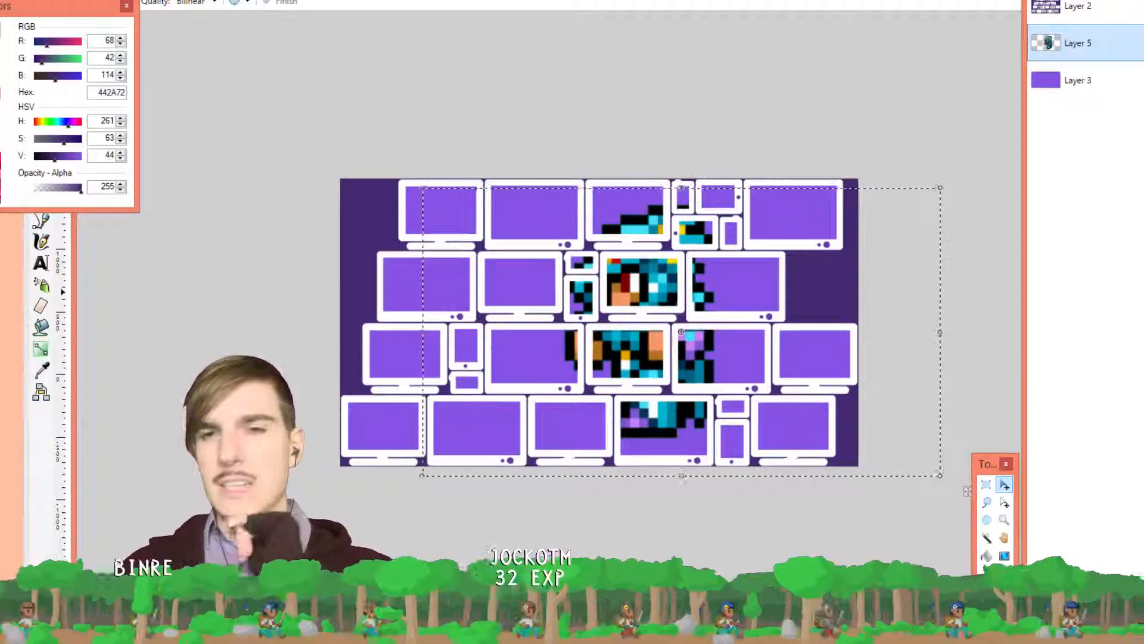
Open the Resize dialog from the Image menu, showing the 3600 × 2001 image
key(alt+i)
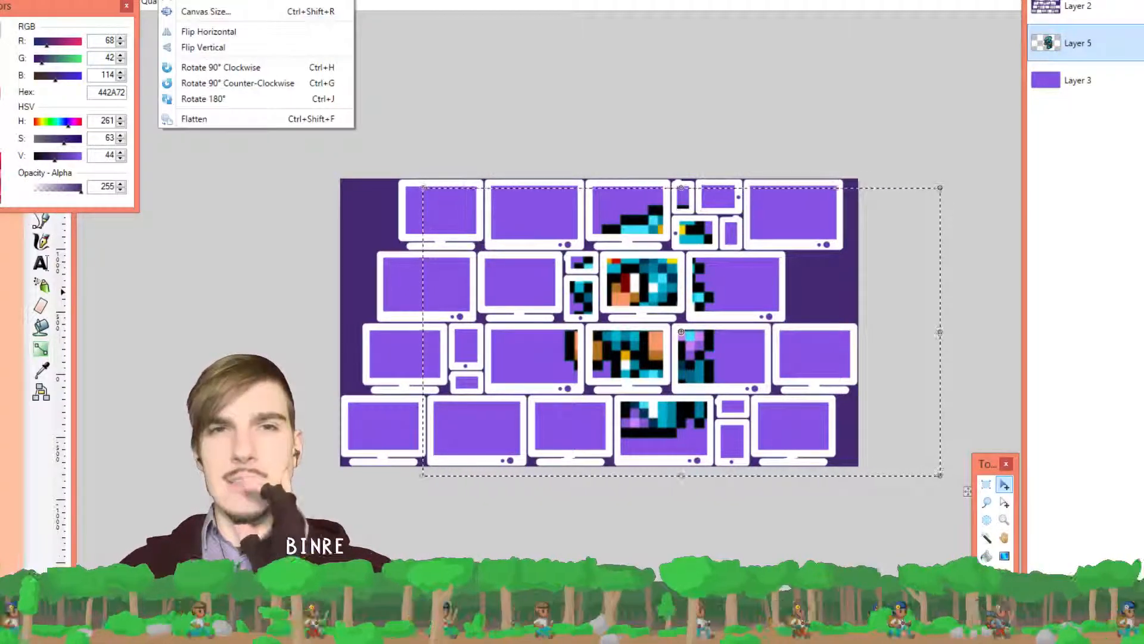
click(197, 2)
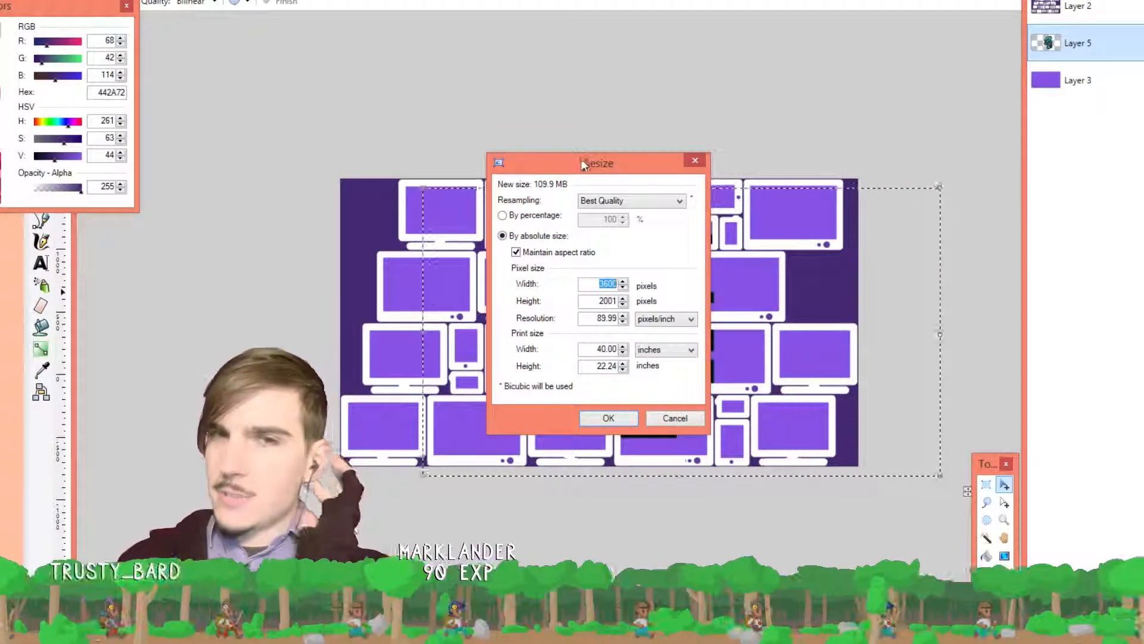
Review the Resampling options in the Resize dialog, leaving Best Quality selected
drag(581, 166, 570, 154)
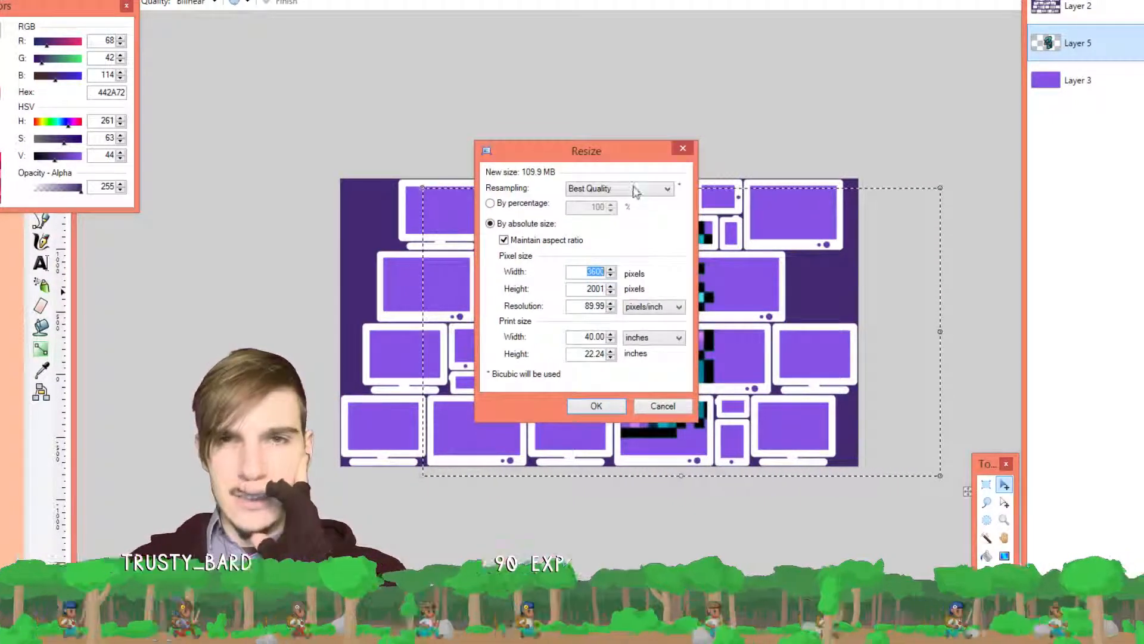
click(636, 189)
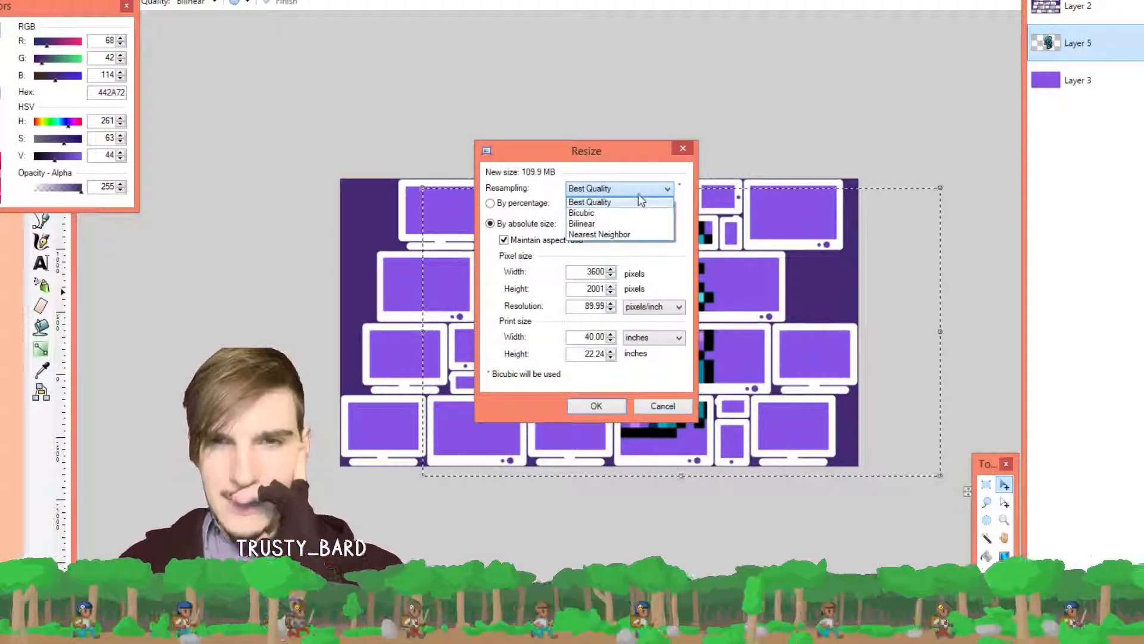
click(639, 187)
click(635, 186)
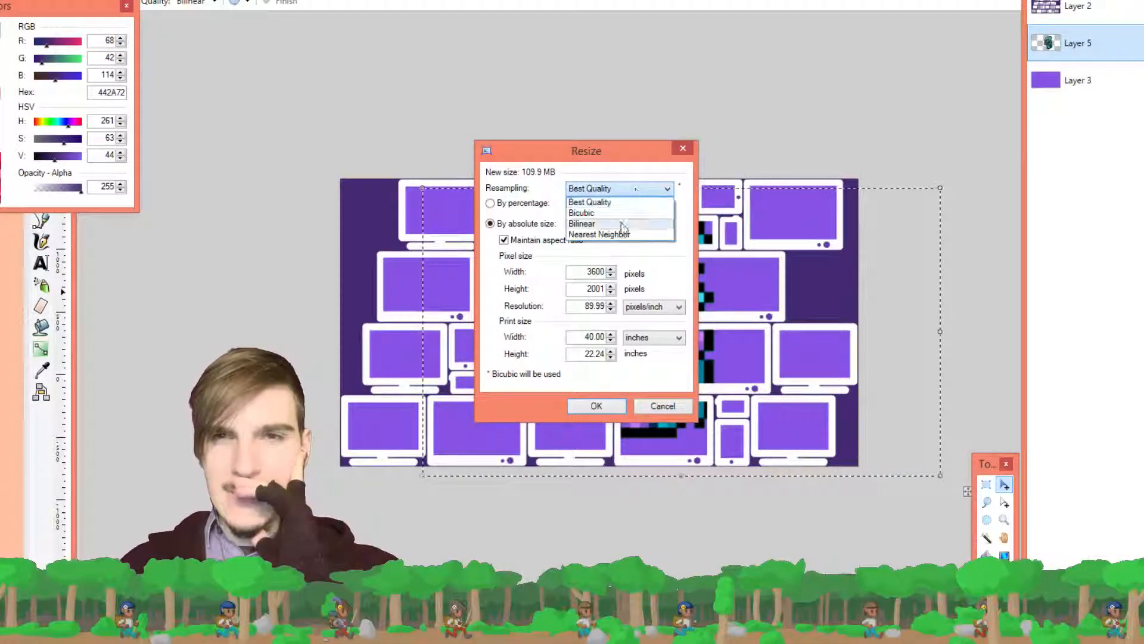
click(634, 188)
Cancel the resize and add a new empty layer with Ctrl+Shift+N
click(683, 148)
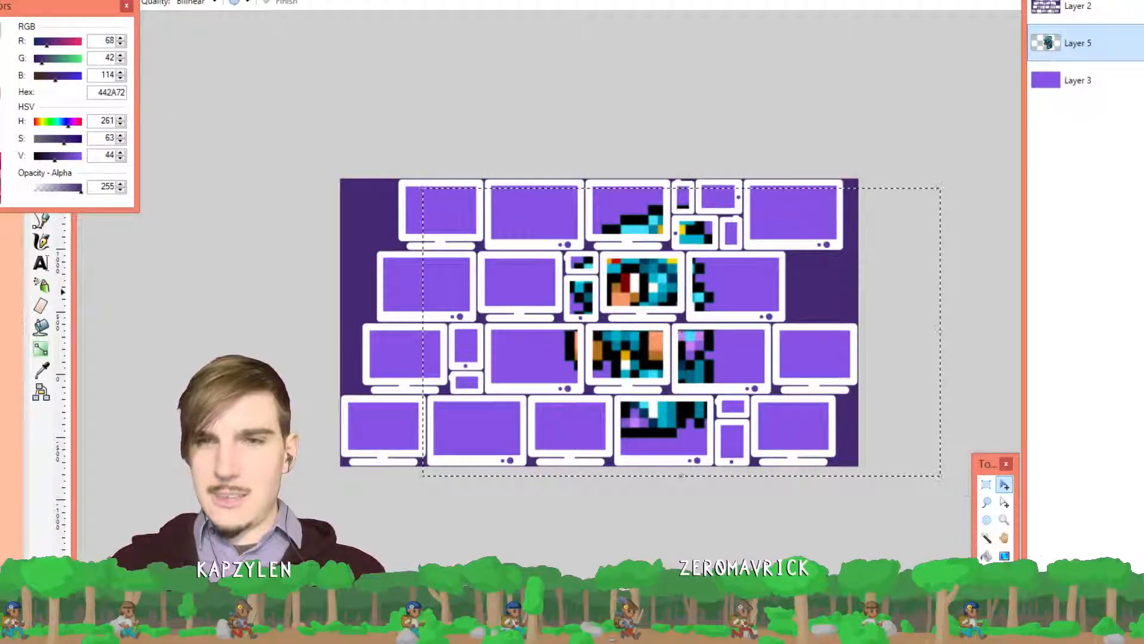
key(ctrl+shift+n)
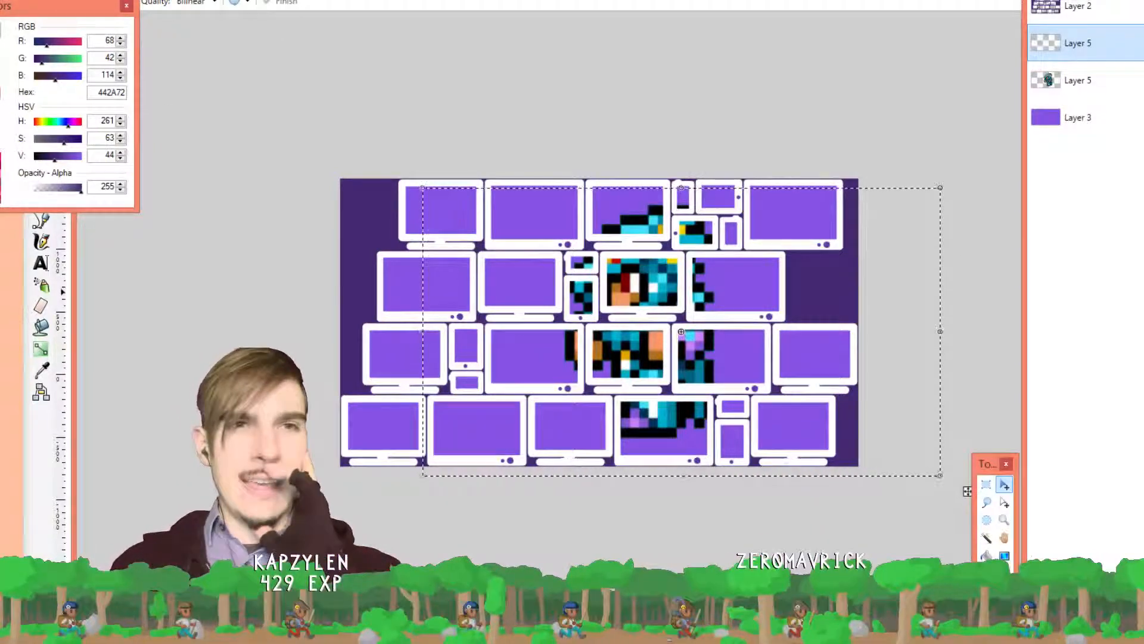
key(alt+Tab)
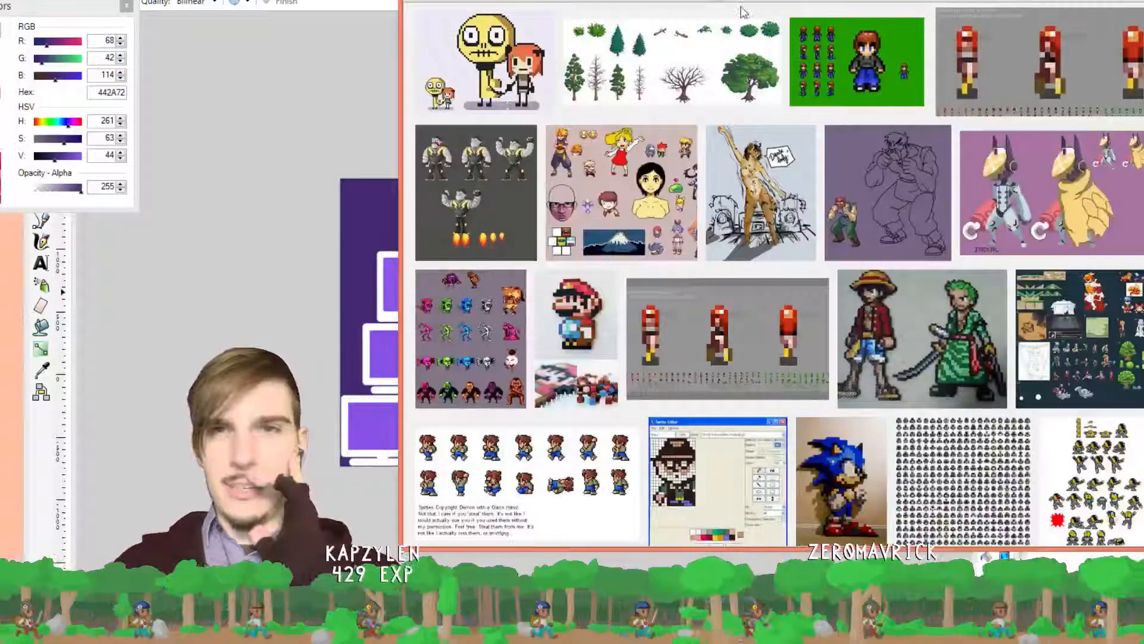
Find and open the 7-5.gif knight sprites result in Google Images
scroll(775, 197, up, 3)
scroll(780, 197, down, 5)
scroll(778, 197, down, 20)
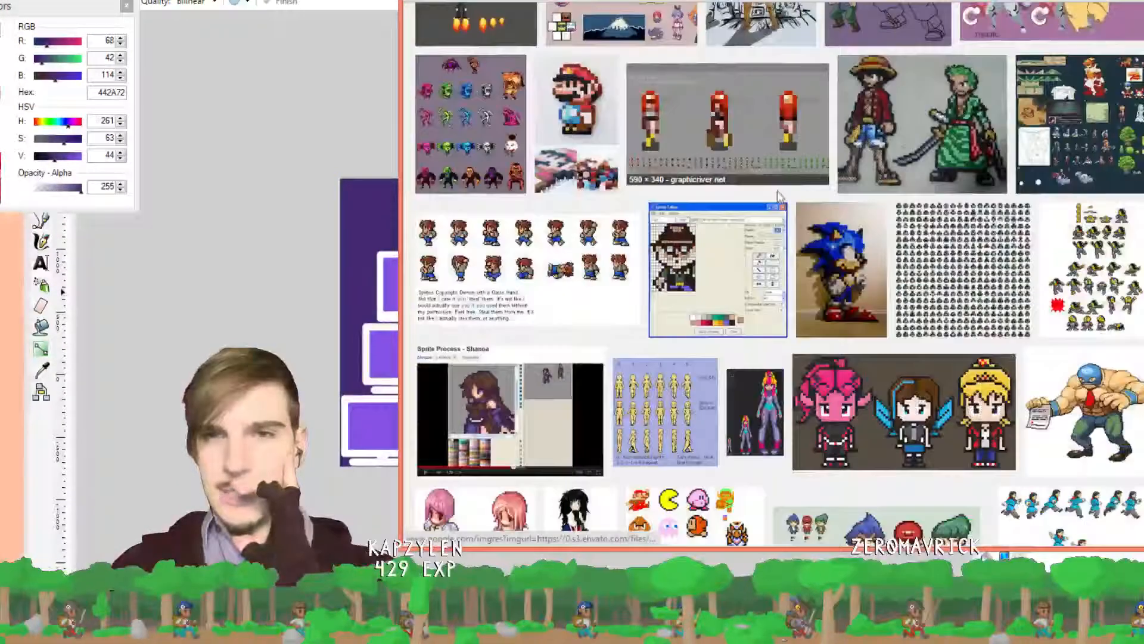
scroll(779, 205, up, 2)
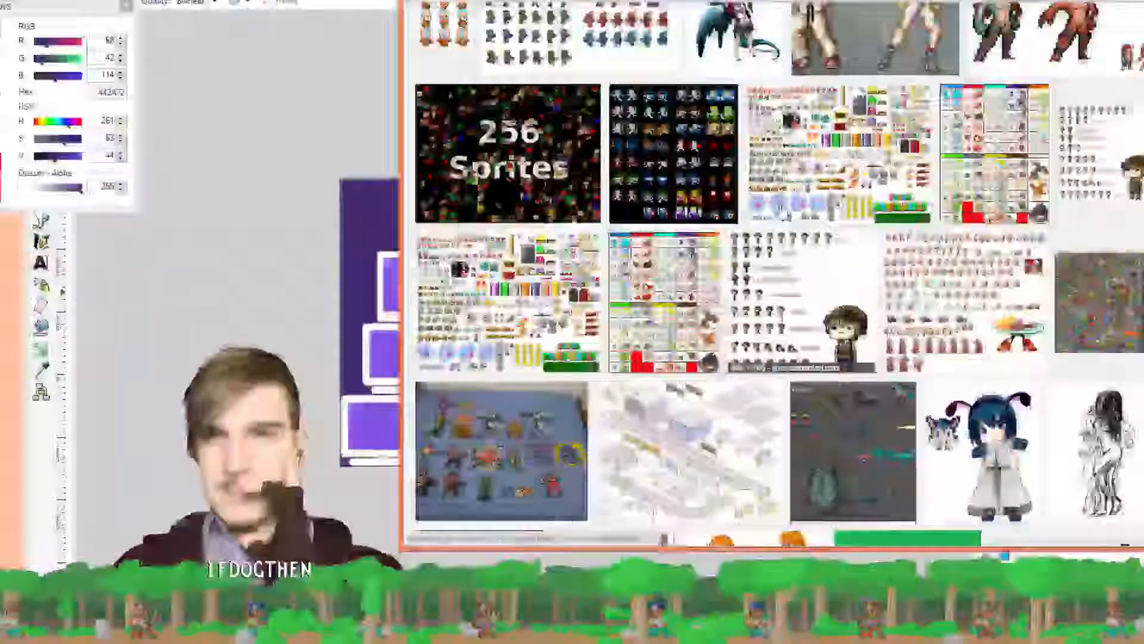
scroll(787, 220, down, 15)
scroll(792, 233, up, 8)
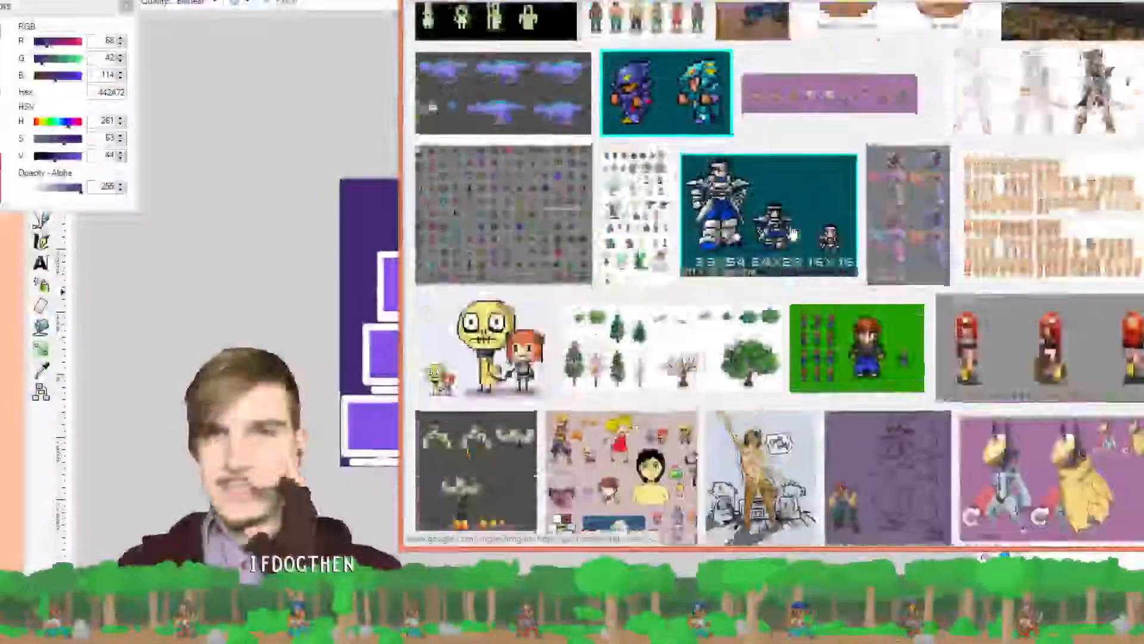
scroll(721, 231, down, 2)
right_click(720, 232)
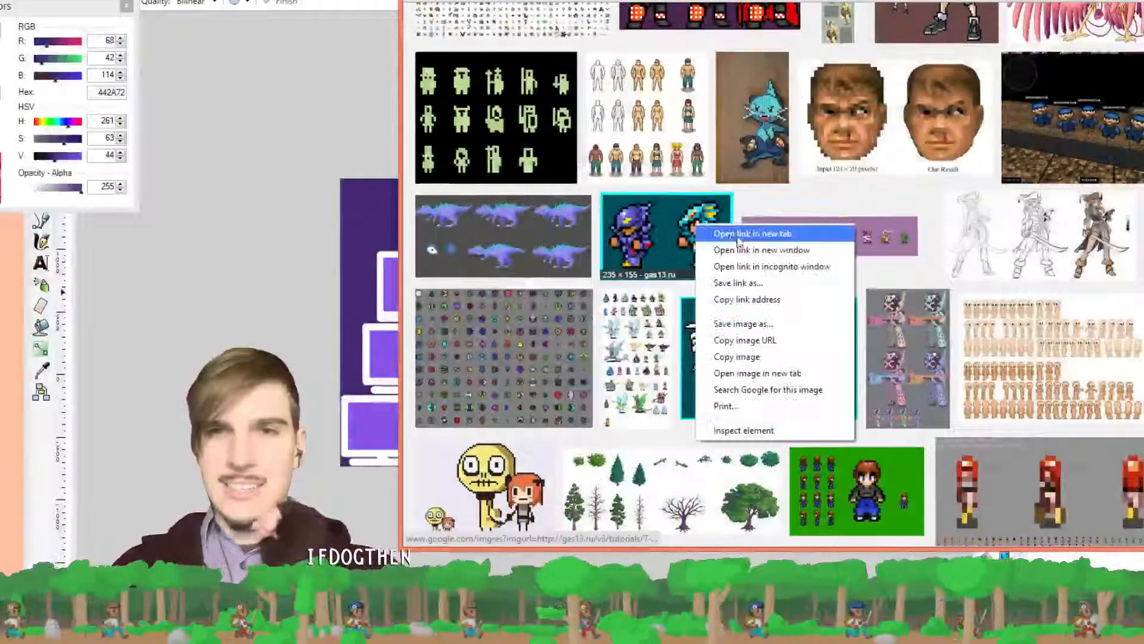
click(739, 248)
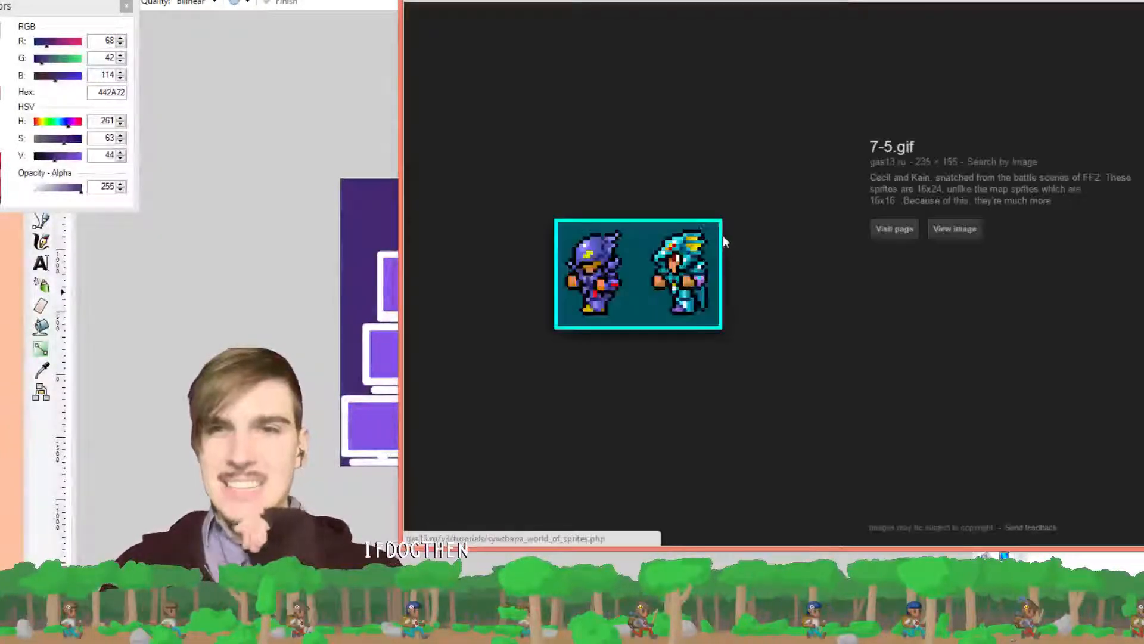
View the 7-5.gif sprite image full size and copy it
click(953, 230)
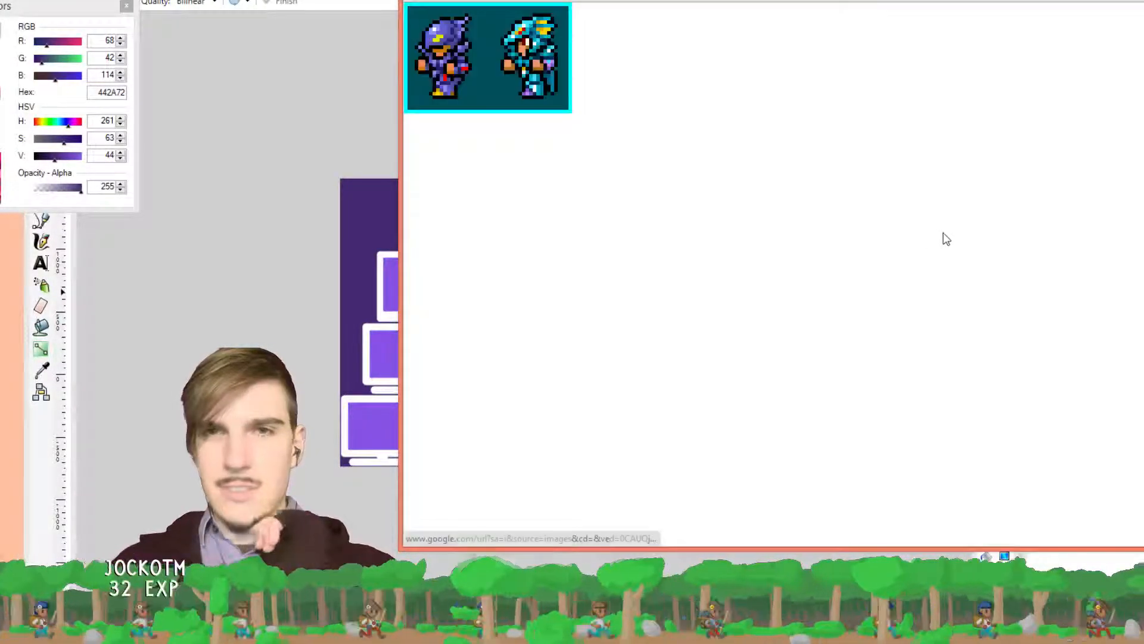
right_click(510, 53)
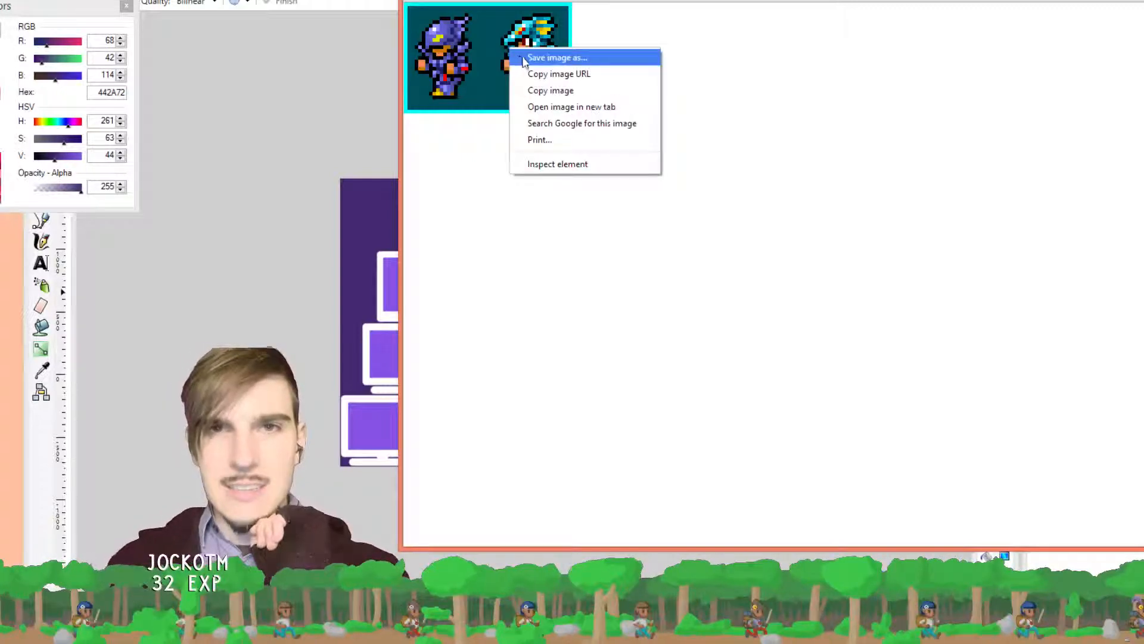
click(565, 88)
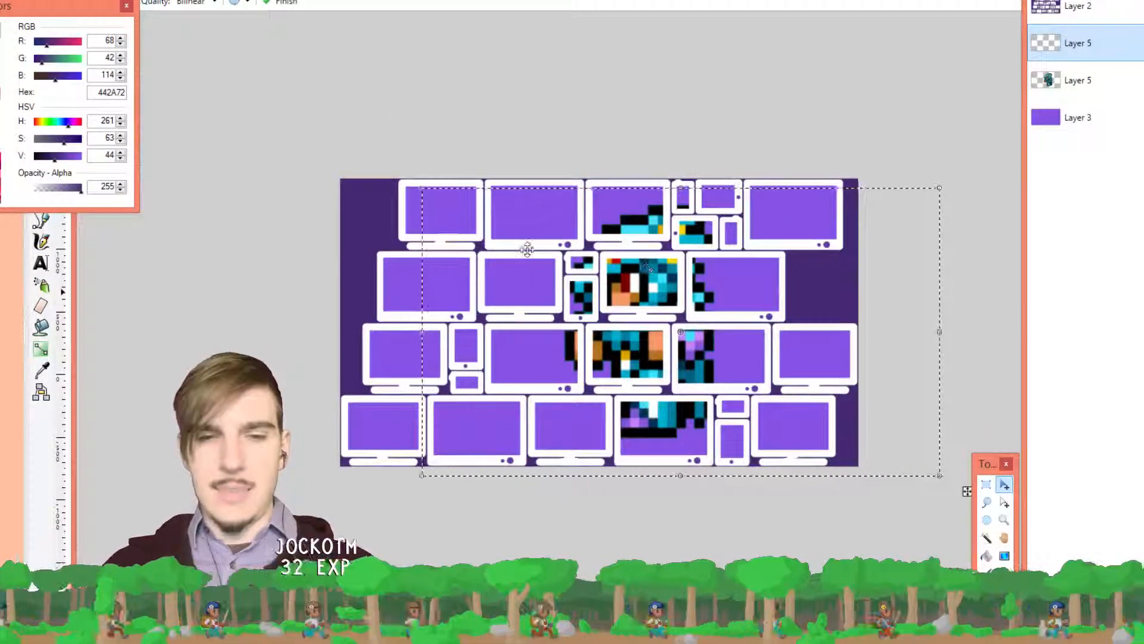
Paste the copied knight sprites into the top-left monitor of the banner
key(Return)
key(ctrl+v)
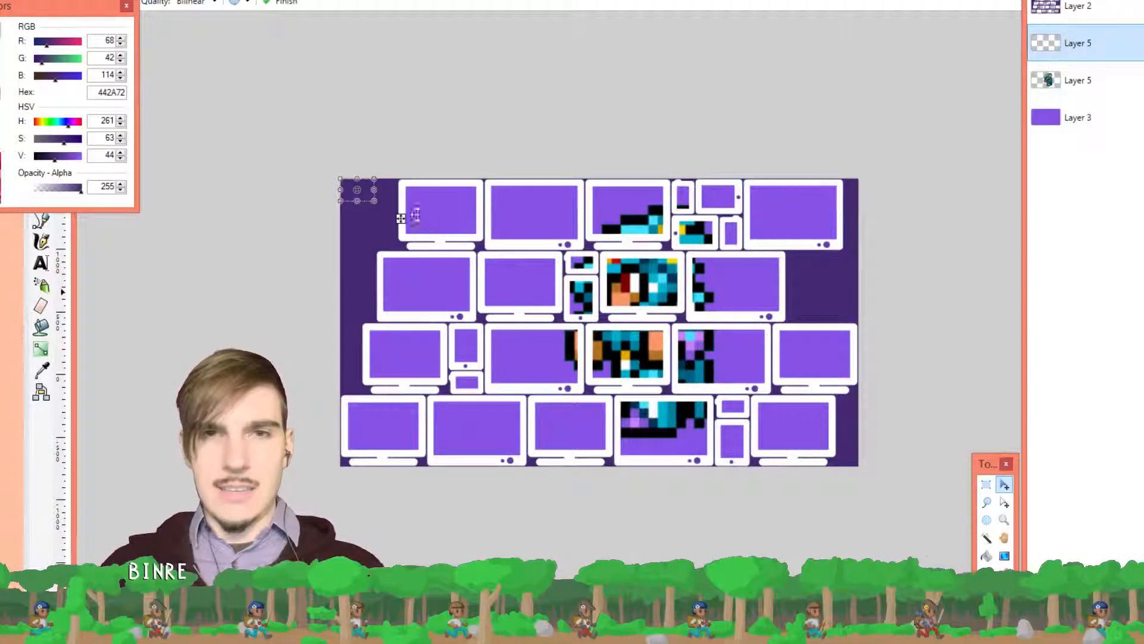
drag(396, 217, 461, 234)
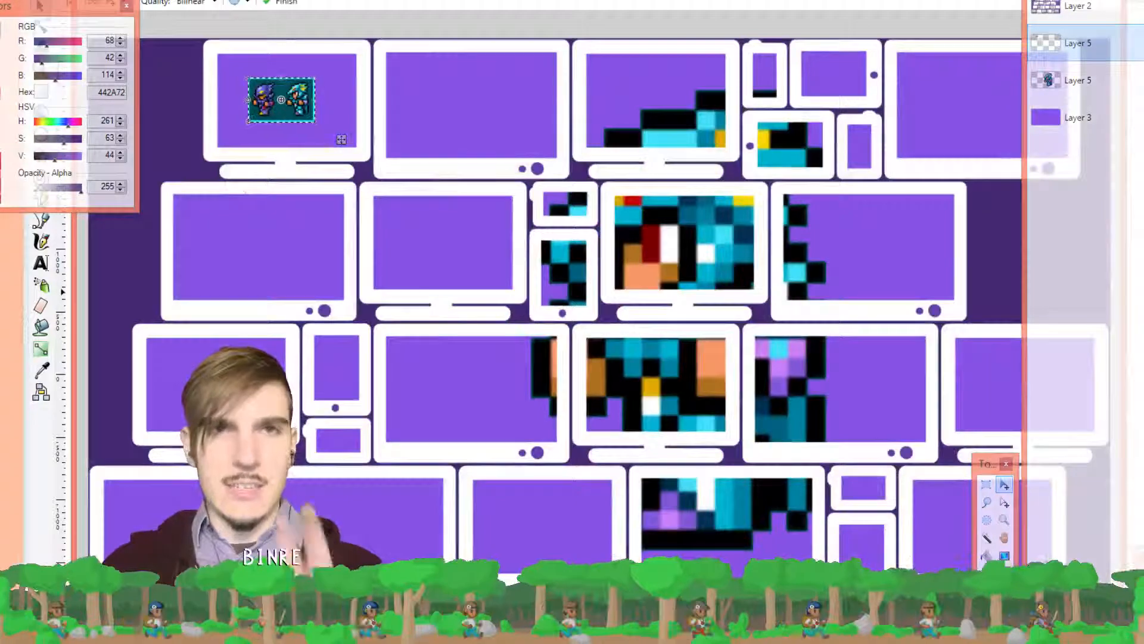
Resize the image to 400% by percentage using Nearest Neighbor resampling
click(170, 0)
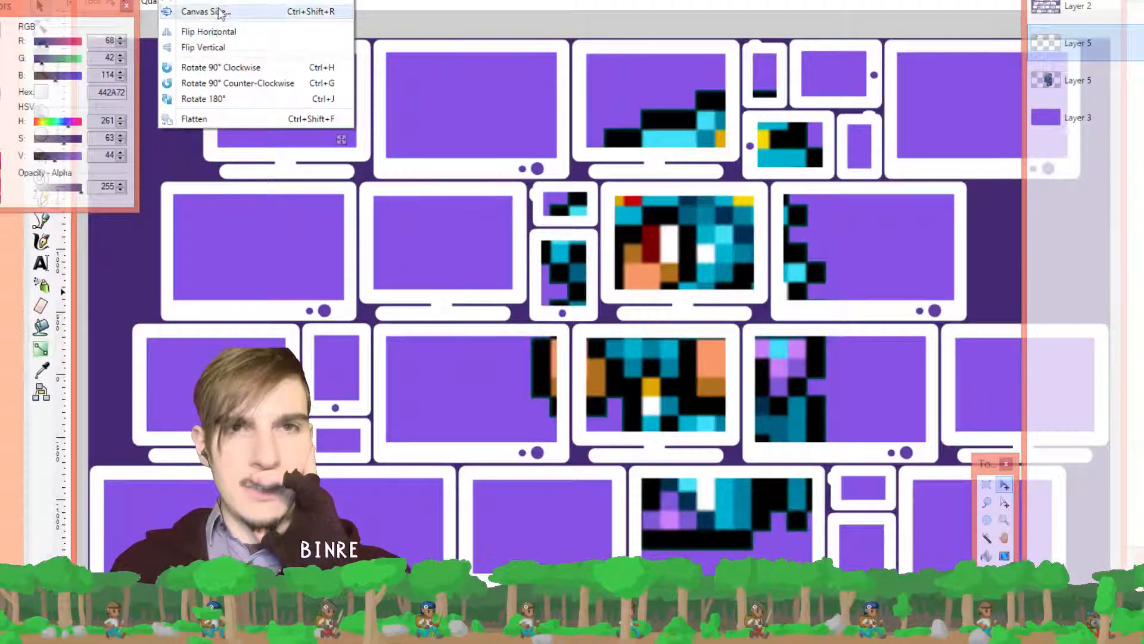
click(220, 0)
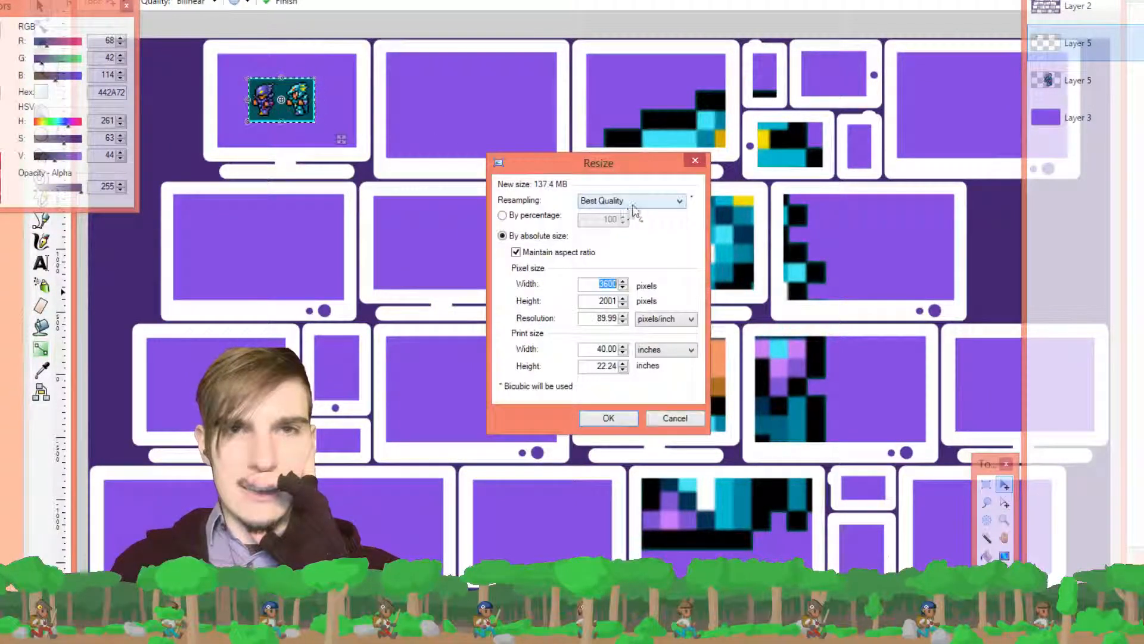
click(634, 202)
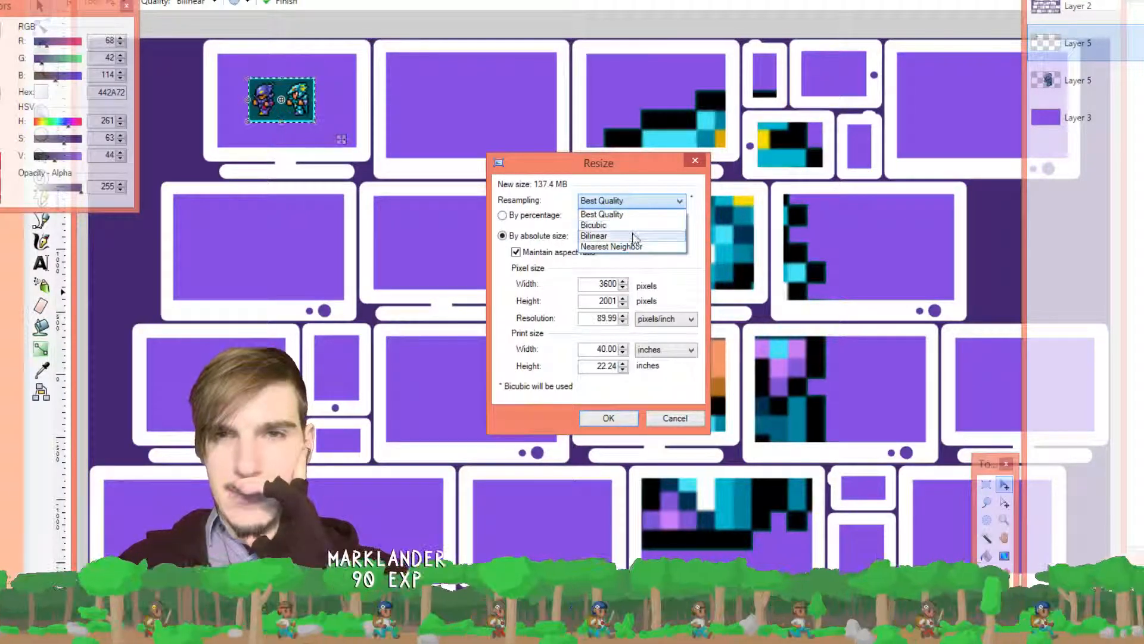
click(634, 247)
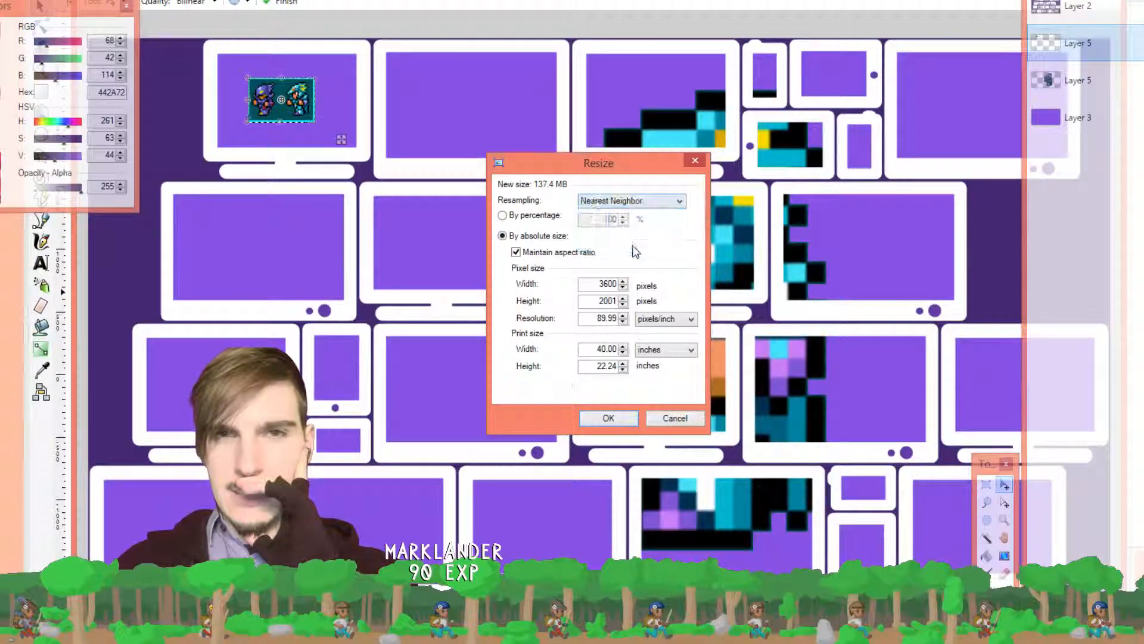
click(535, 216)
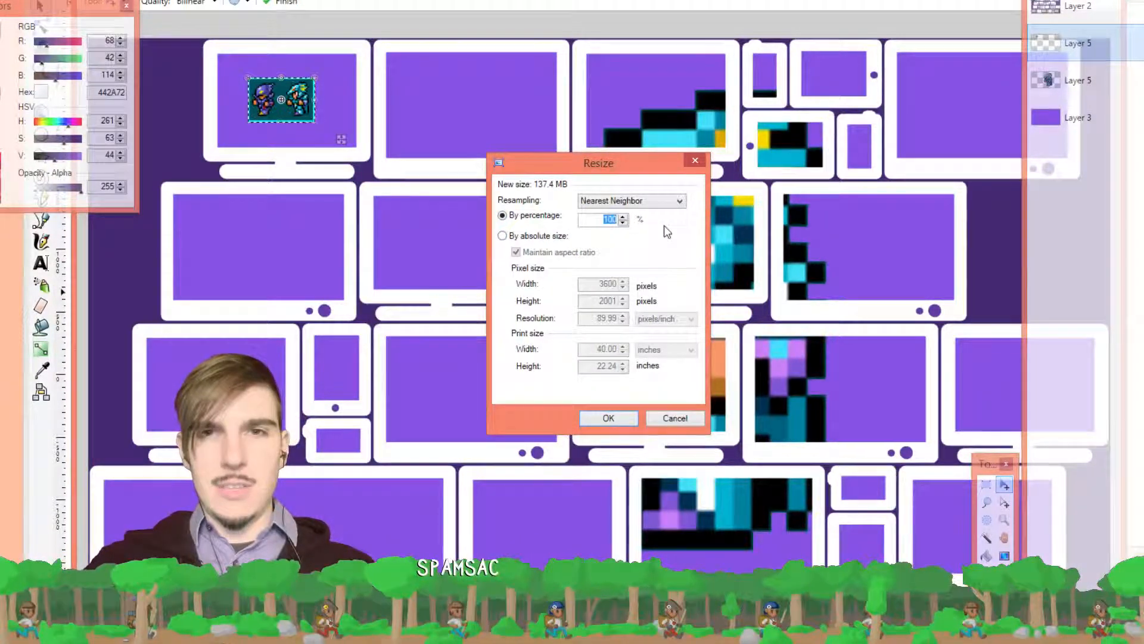
text(400)
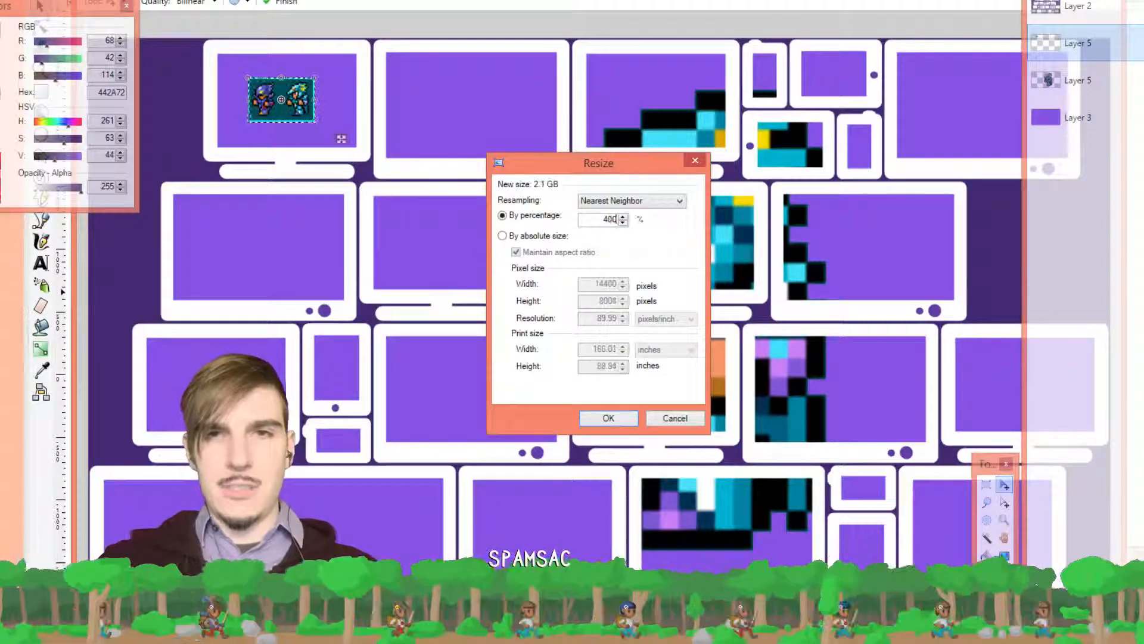
key(Return)
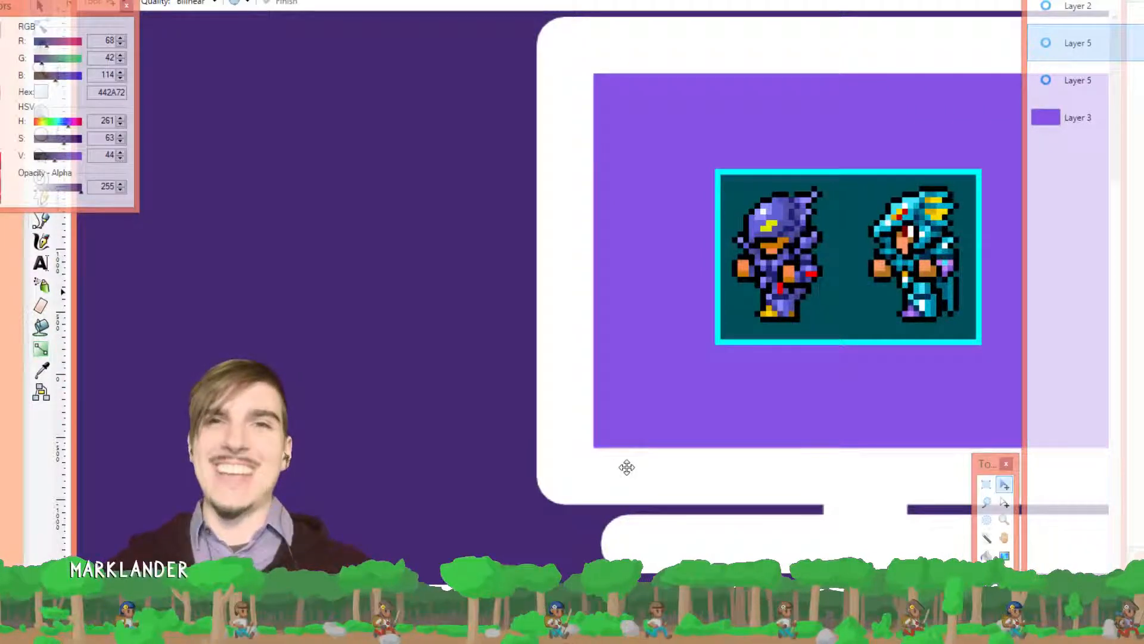
scroll(655, 251, down, 5)
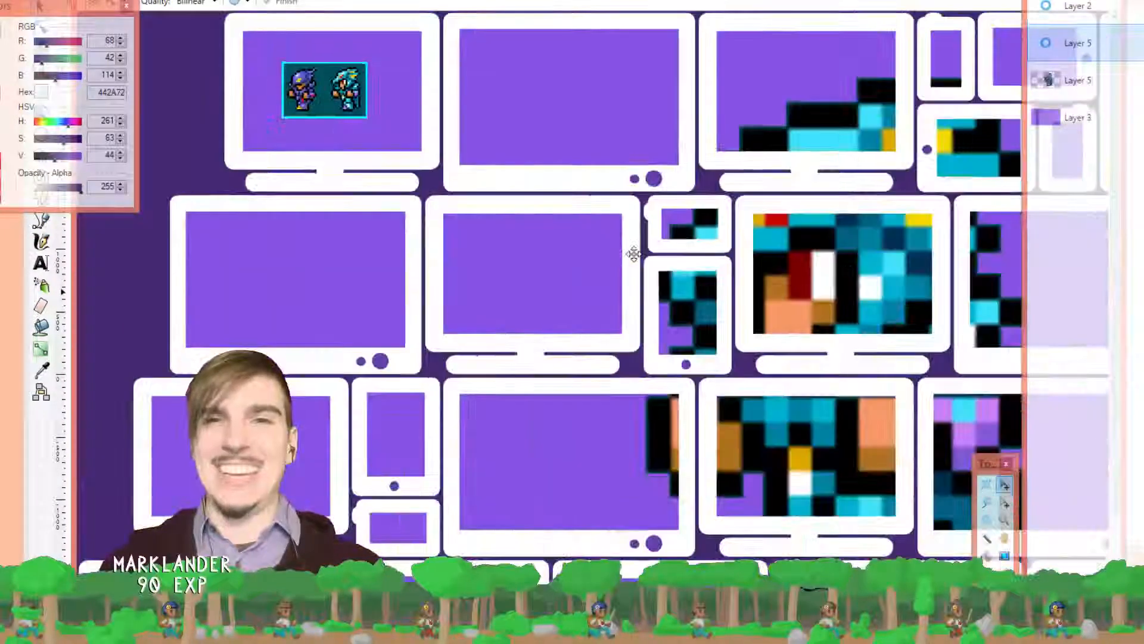
scroll(633, 253, down, 3)
scroll(383, 177, up, 6)
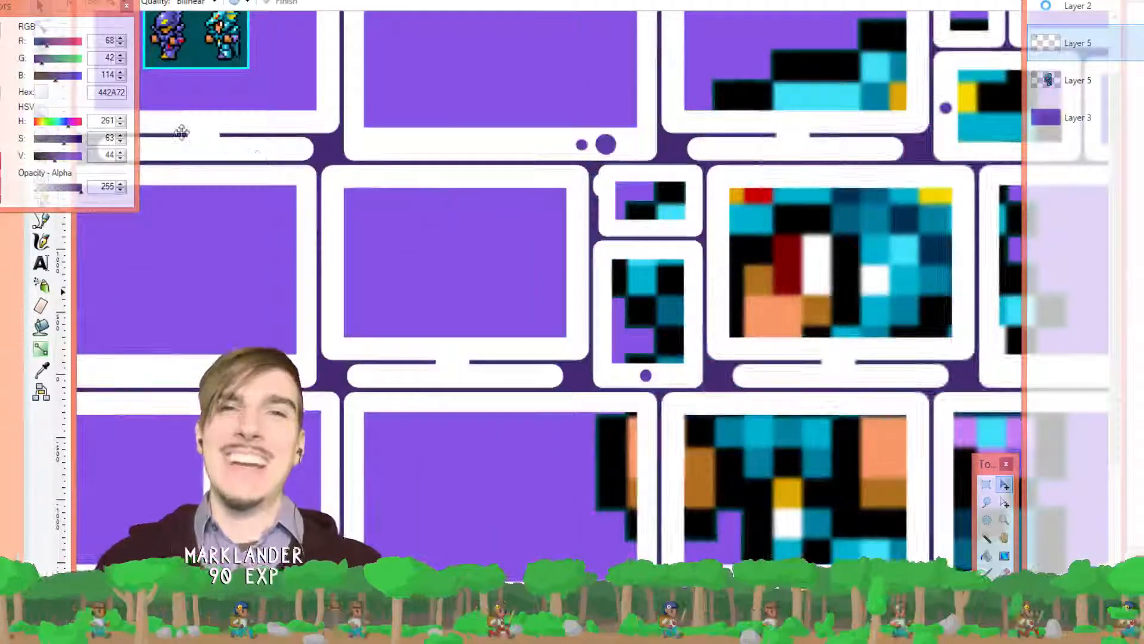
scroll(454, 217, up, 2)
scroll(399, 205, up, 2)
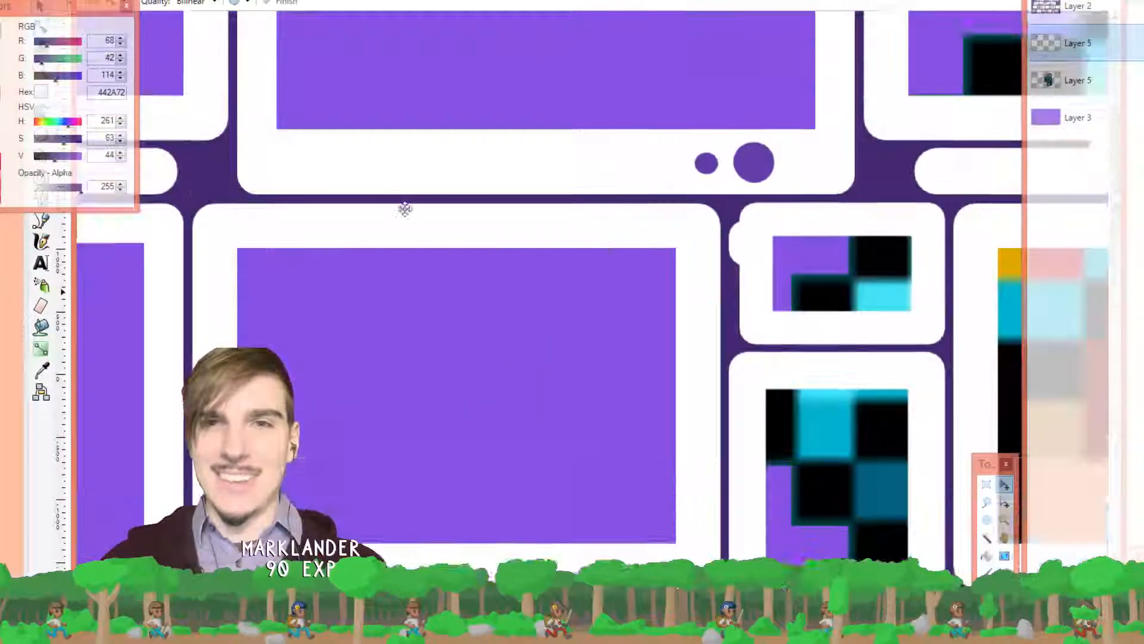
scroll(417, 226, up, 4)
scroll(417, 226, left, 6)
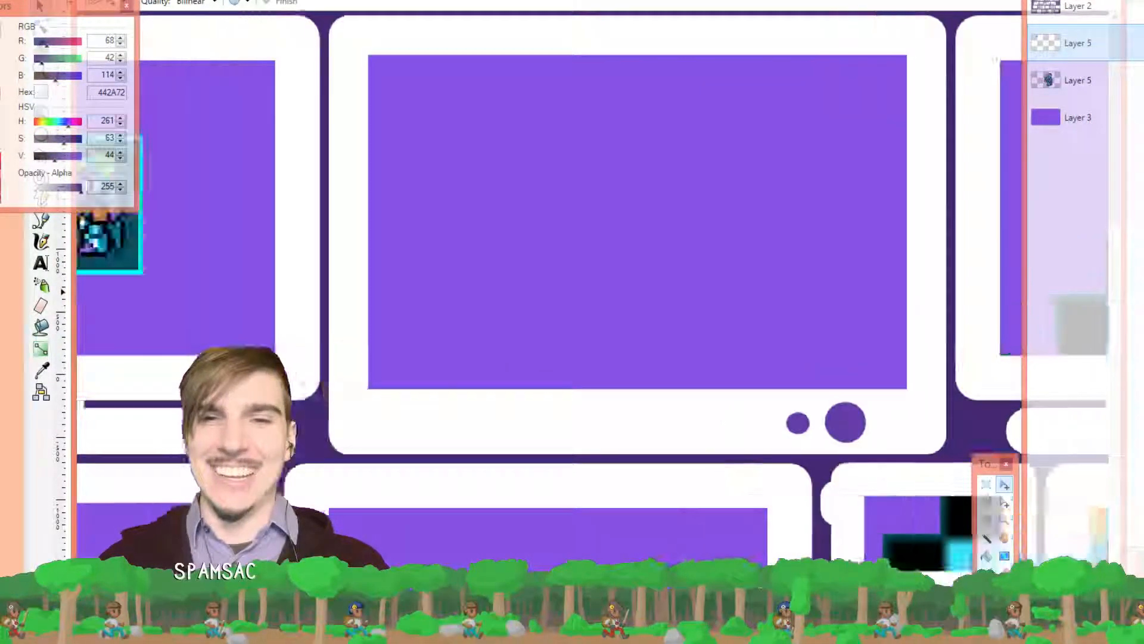
scroll(508, 220, up, 2)
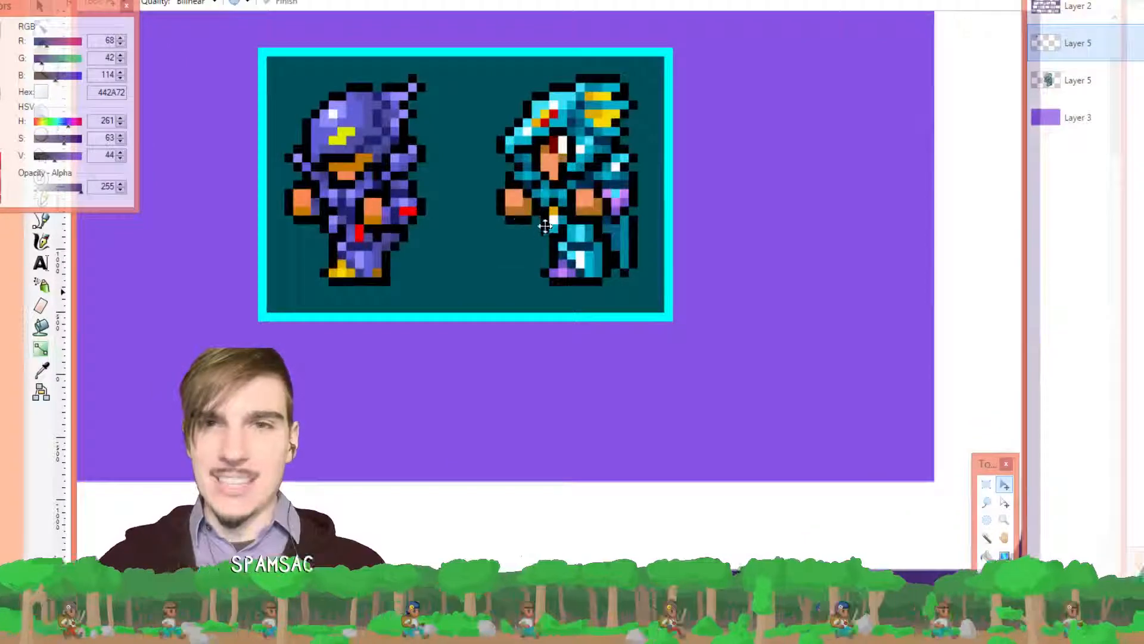
scroll(513, 219, up, 1)
scroll(596, 222, up, 1)
scroll(631, 225, up, 1)
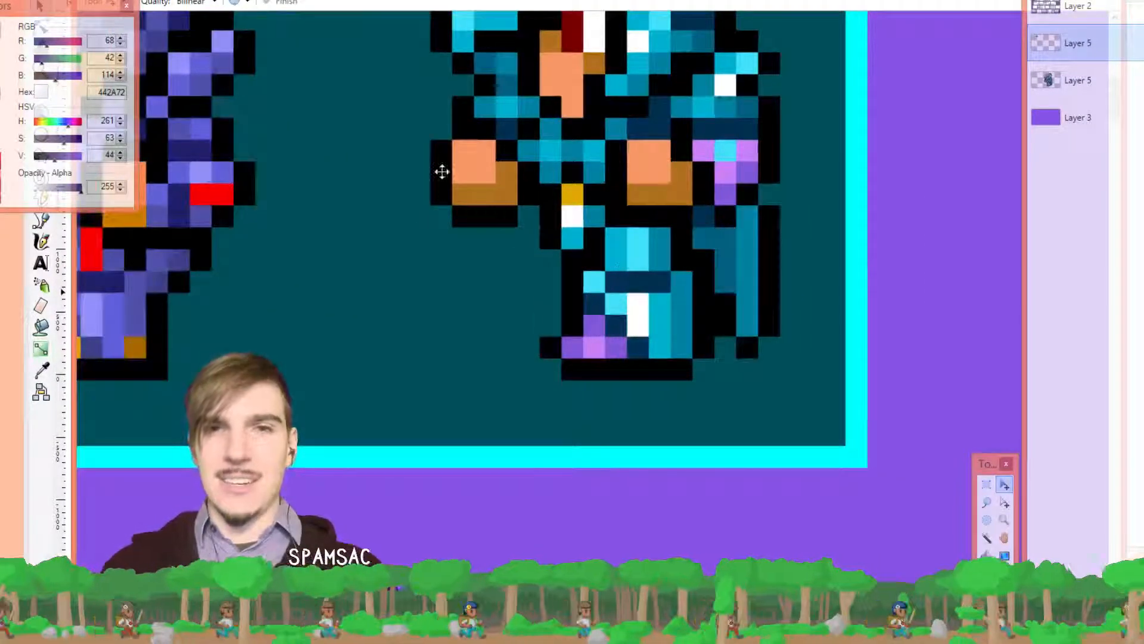
scroll(486, 174, down, 2)
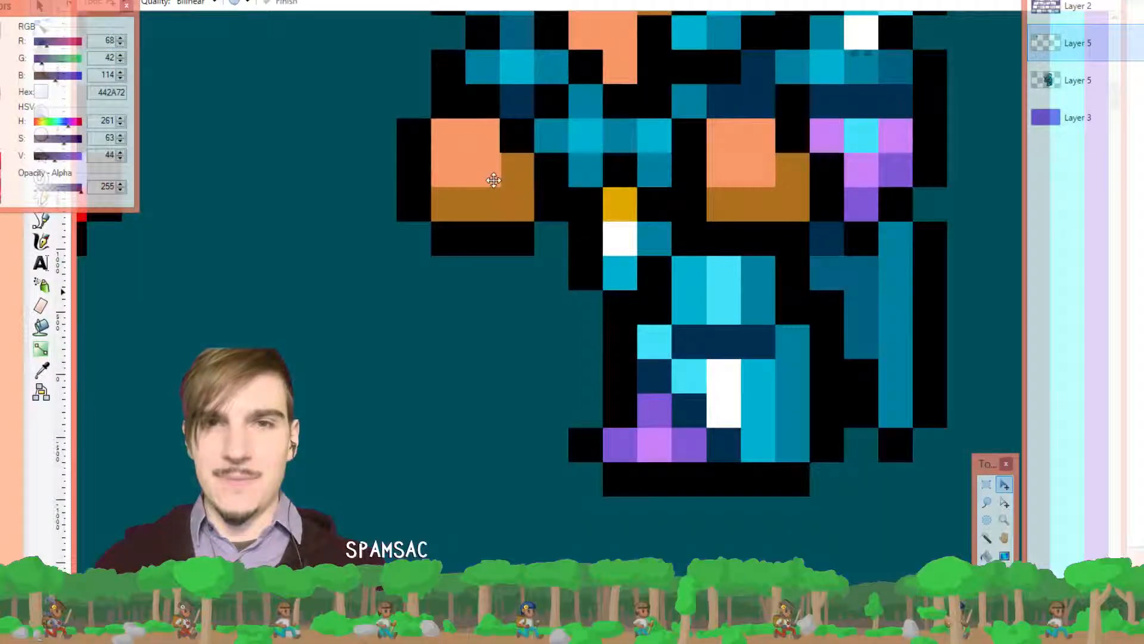
scroll(534, 193, down, 2)
scroll(534, 194, down, 6)
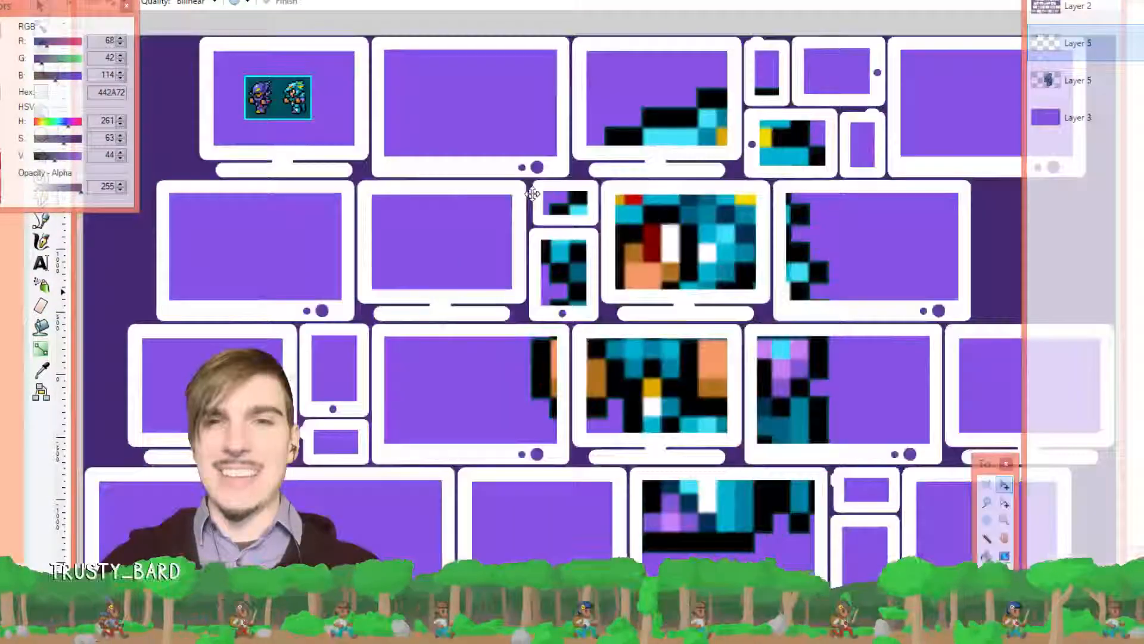
Apply Layers > Rotate / Zoom, then delete the floating small sprites from the top-left monitor
scroll(694, 370, up, 3)
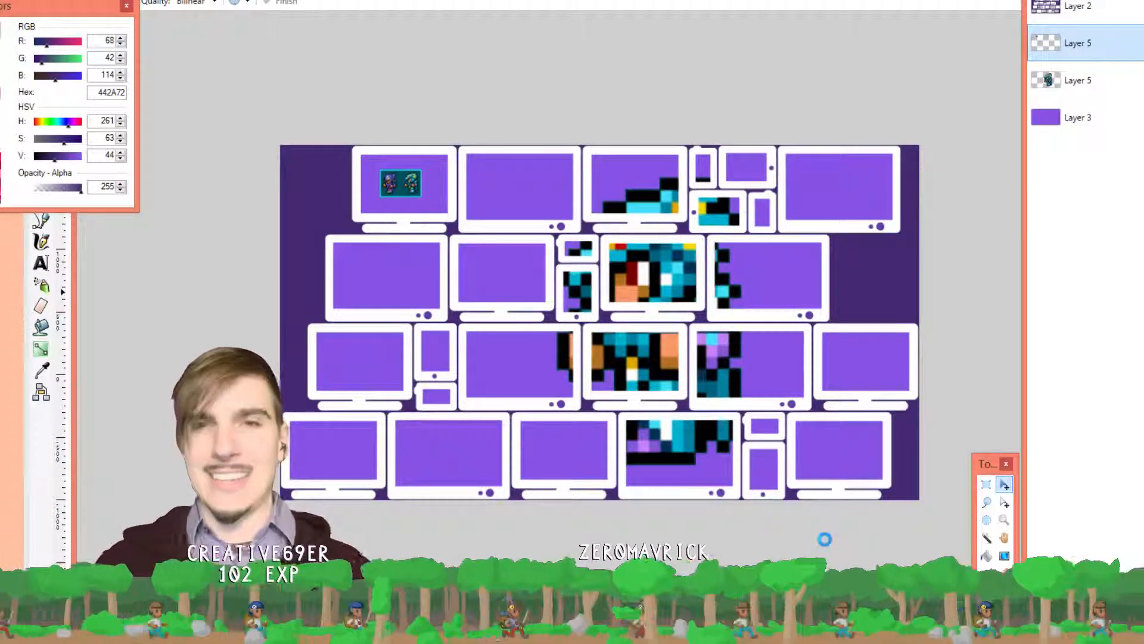
scroll(825, 539, down, 4)
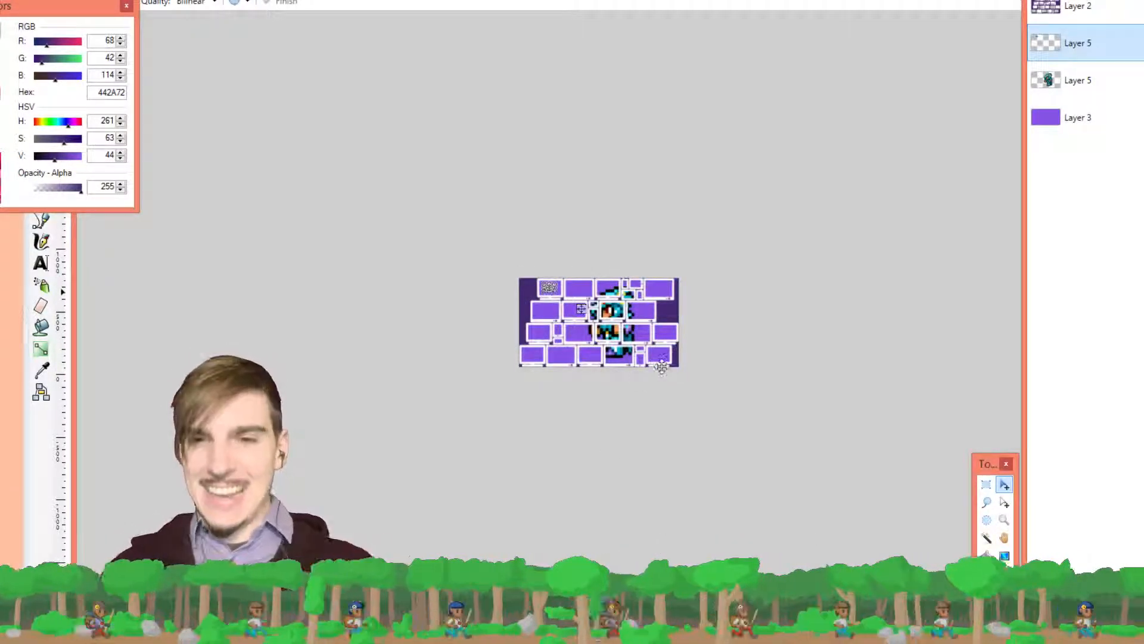
scroll(583, 312, up, 6)
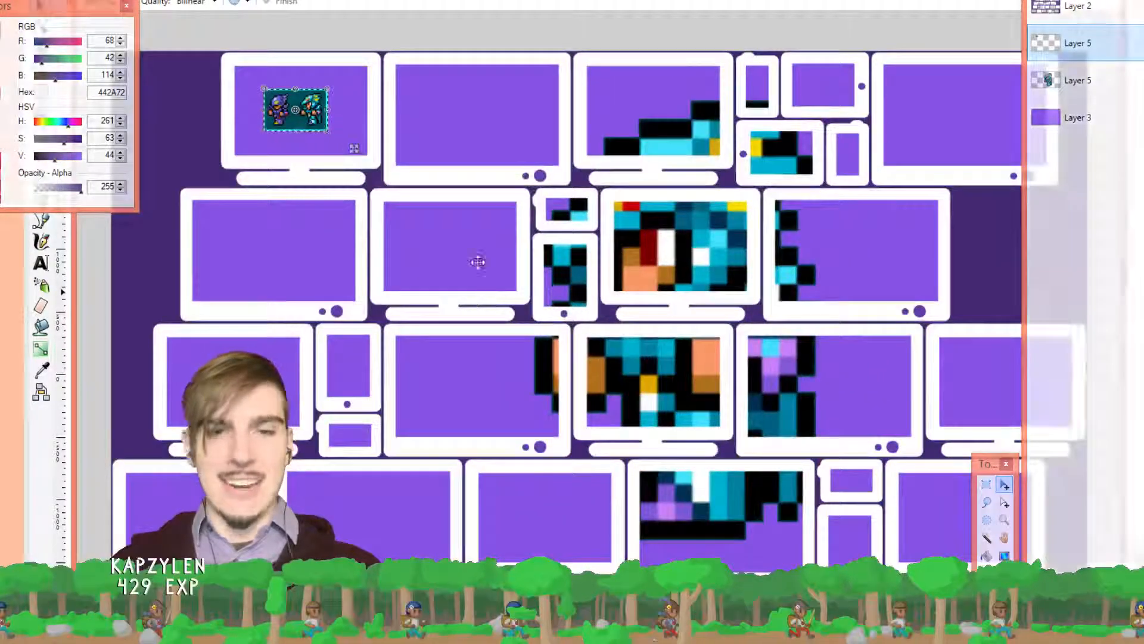
click(207, 1)
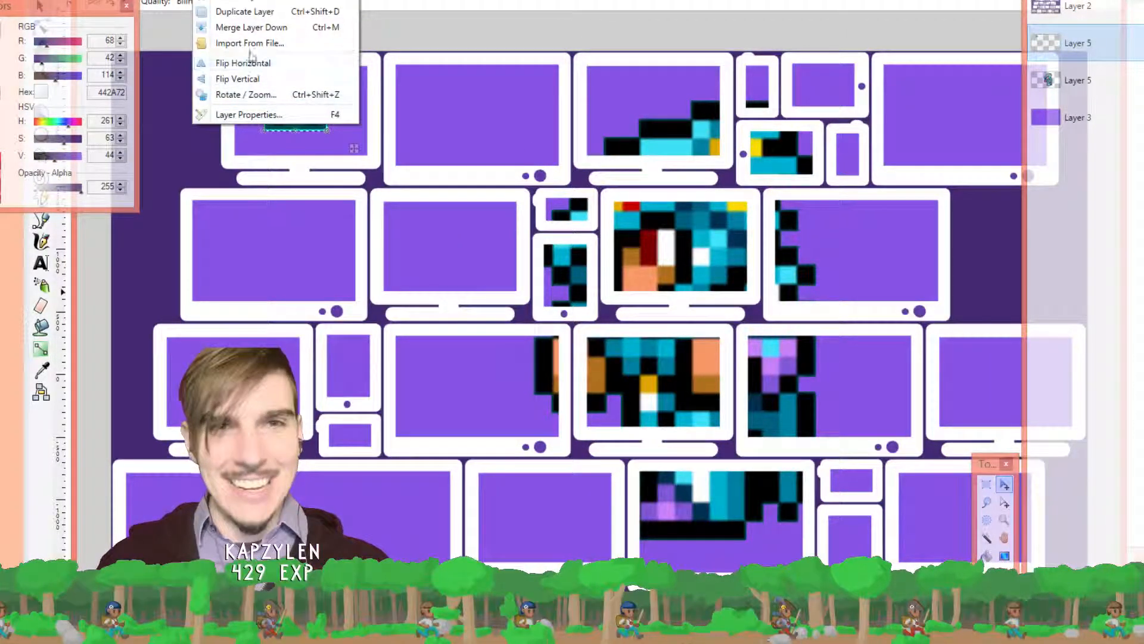
click(253, 94)
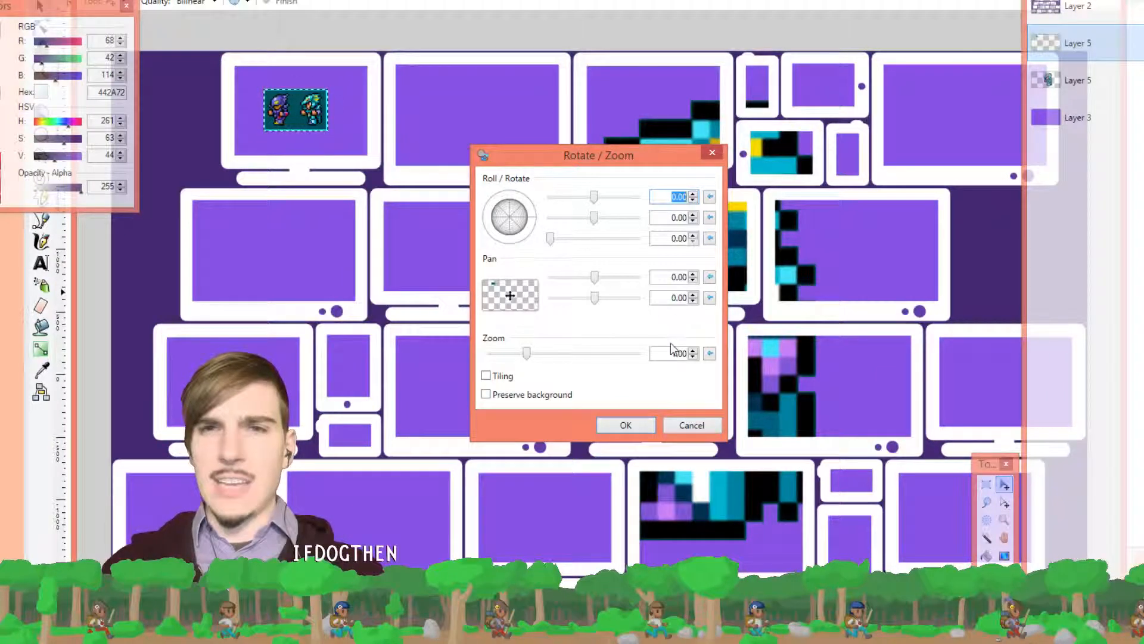
click(712, 425)
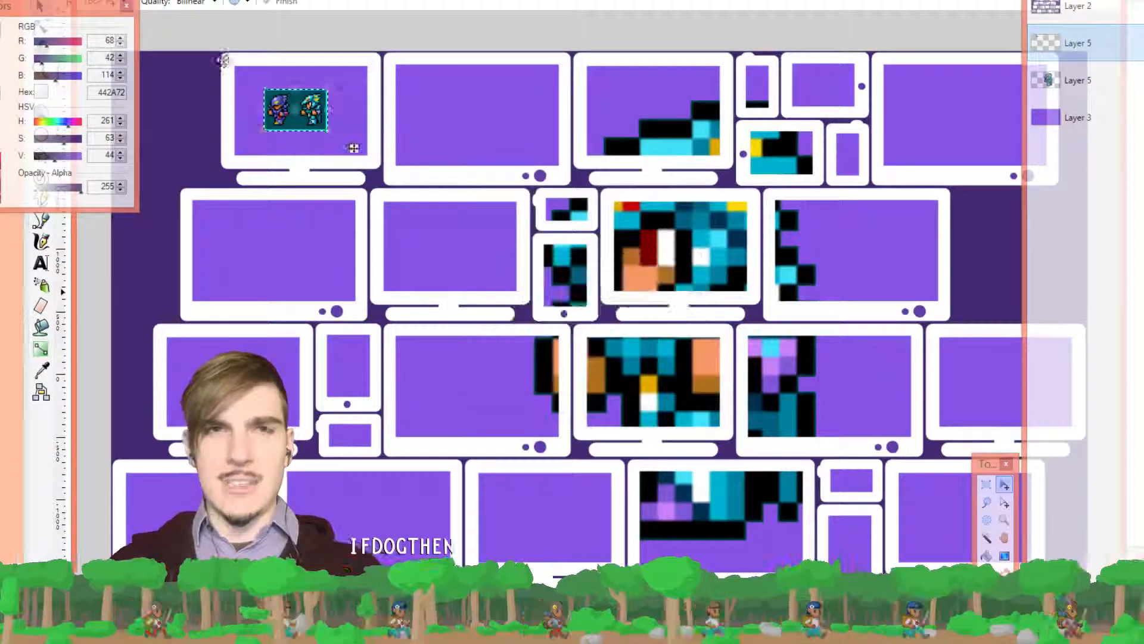
key(Delete)
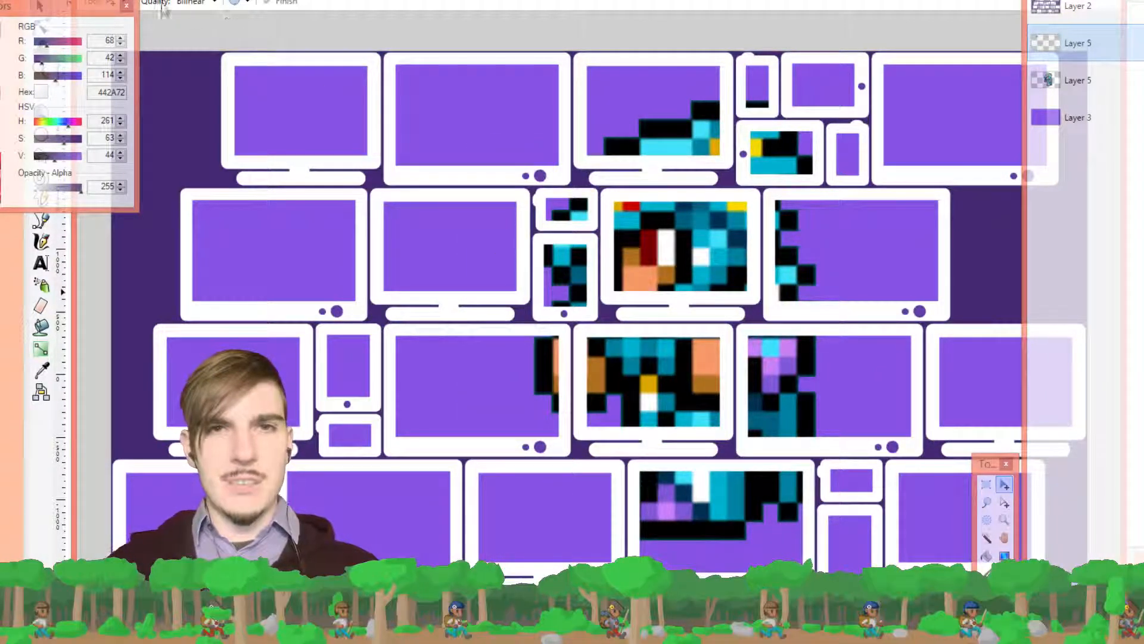
Start a new image from the File menu
click(92, 0)
click(91, 0)
click(110, 0)
click(110, 0)
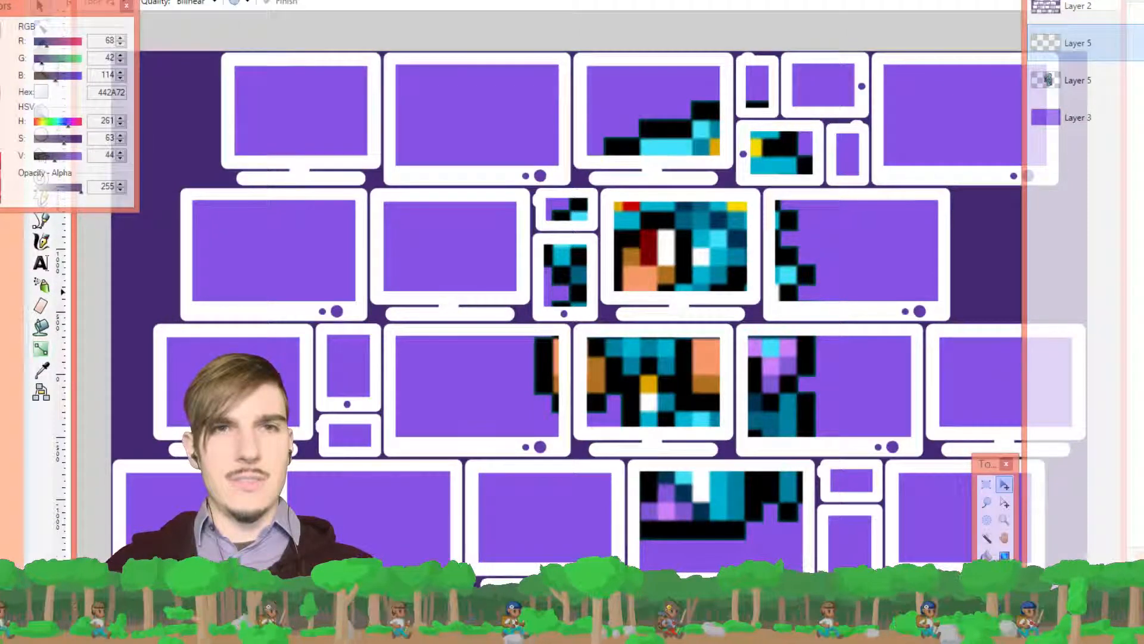
click(91, 0)
click(116, 0)
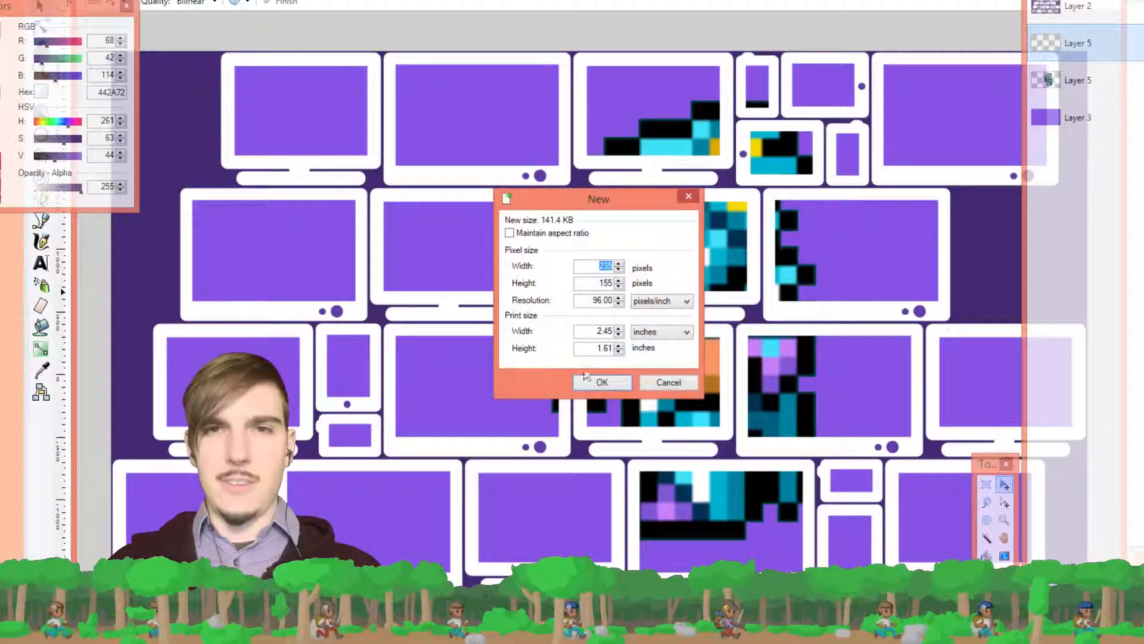
Create a 235 × 155 image, paste the two sprites, and resize it to 500%
click(602, 382)
key(ctrl+v)
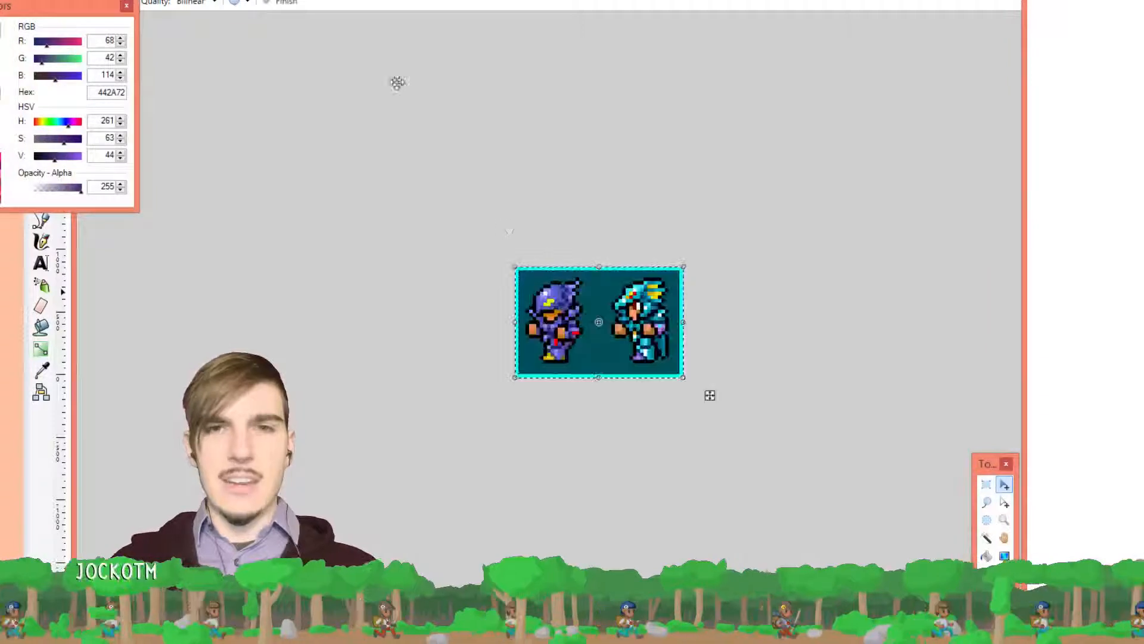
click(206, 0)
key(Right)
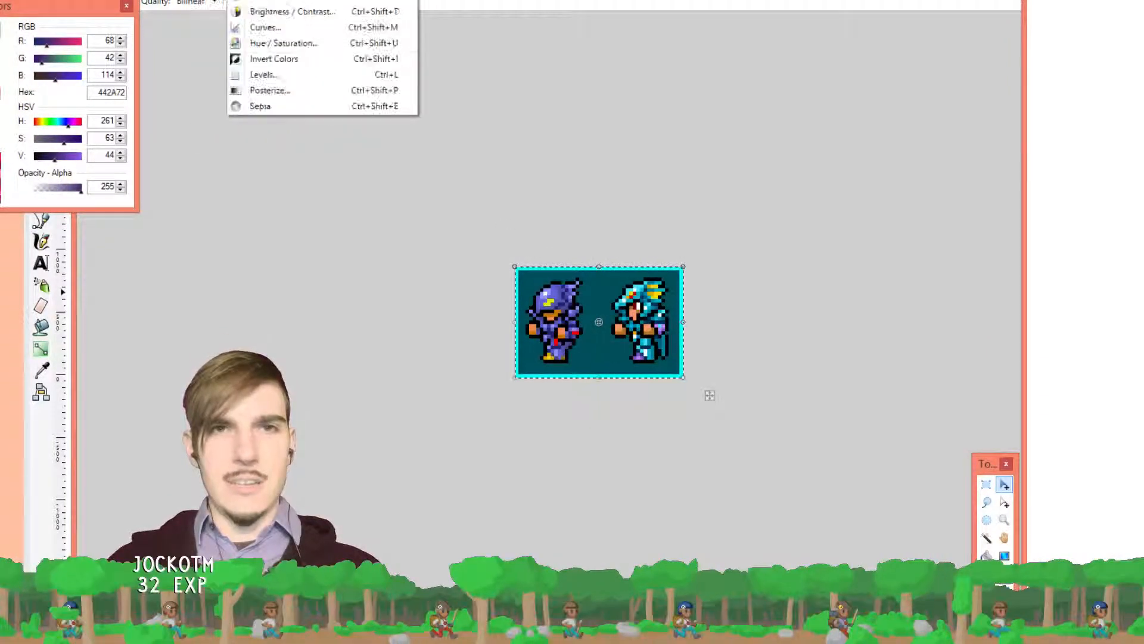
key(Left)
key(Left)
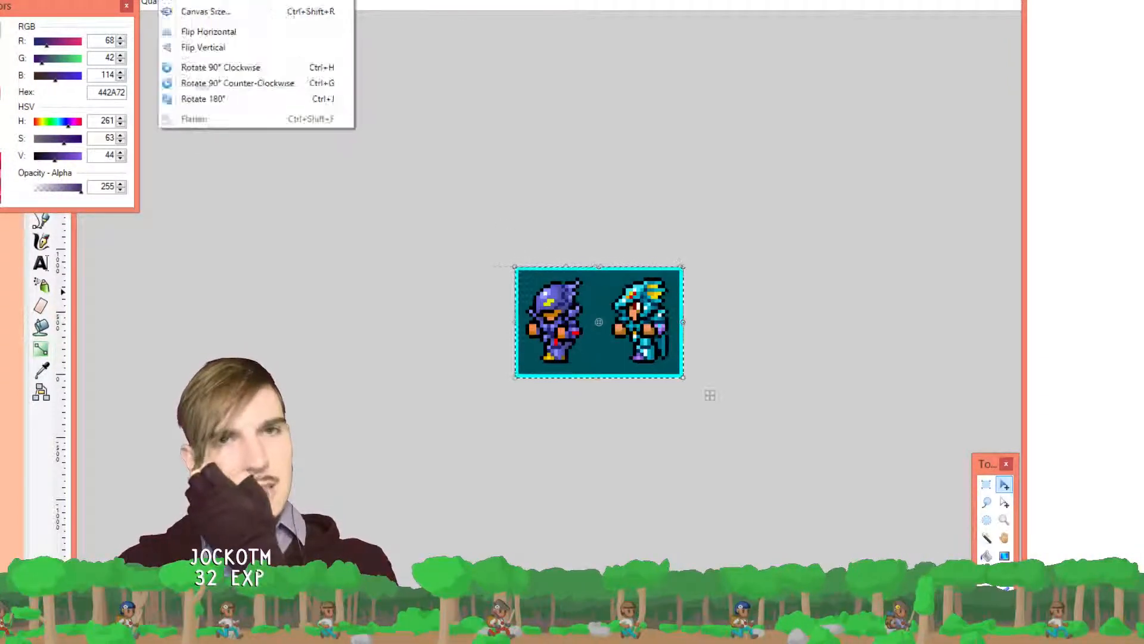
click(216, 2)
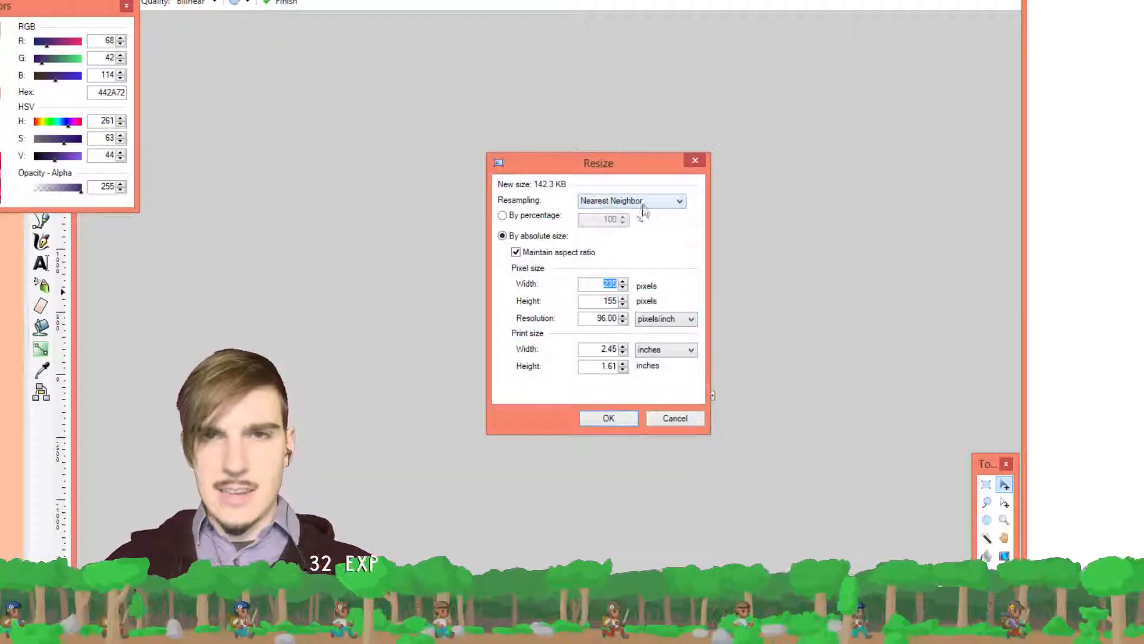
click(522, 217)
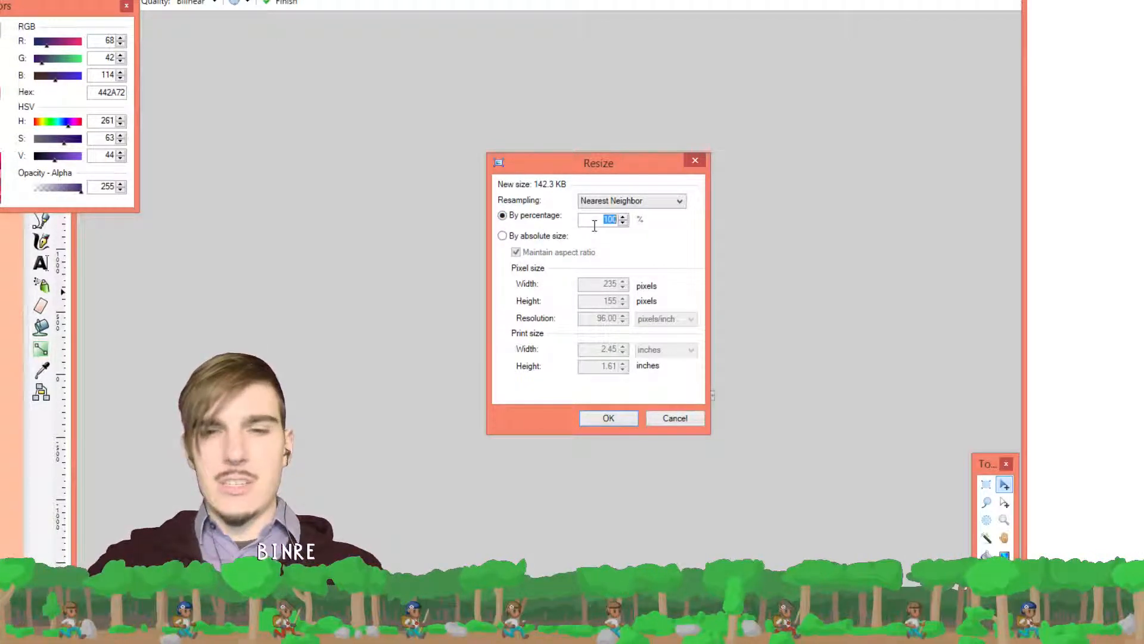
text(500)
key(Return)
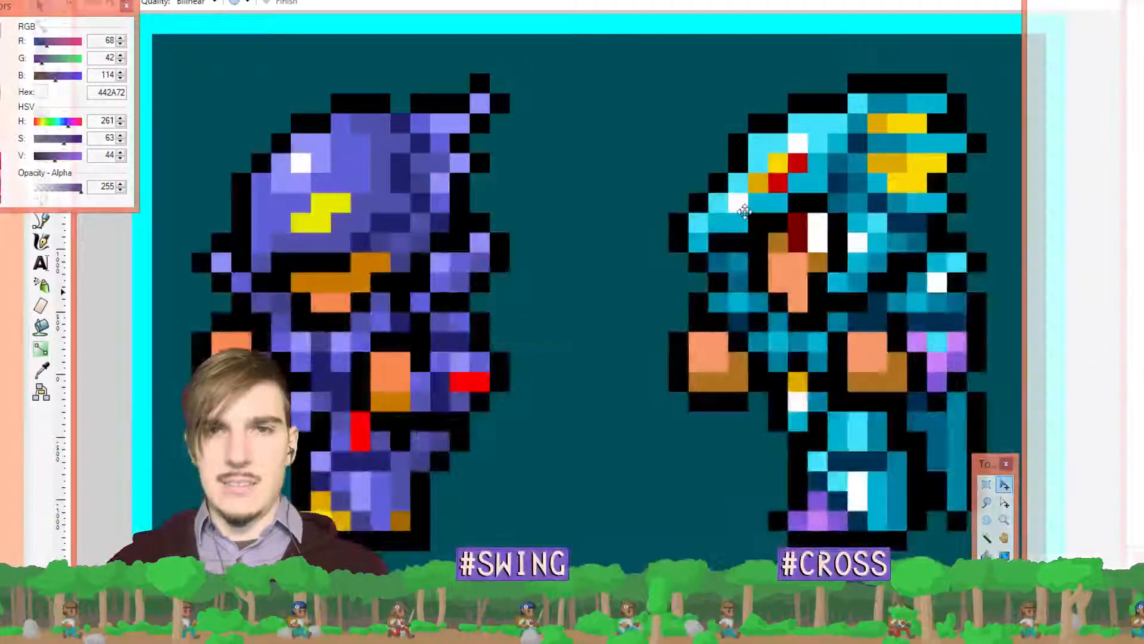
Clear the canvas, paste the sprites again, and undo the misplaced nudge
key(ctrl+a)
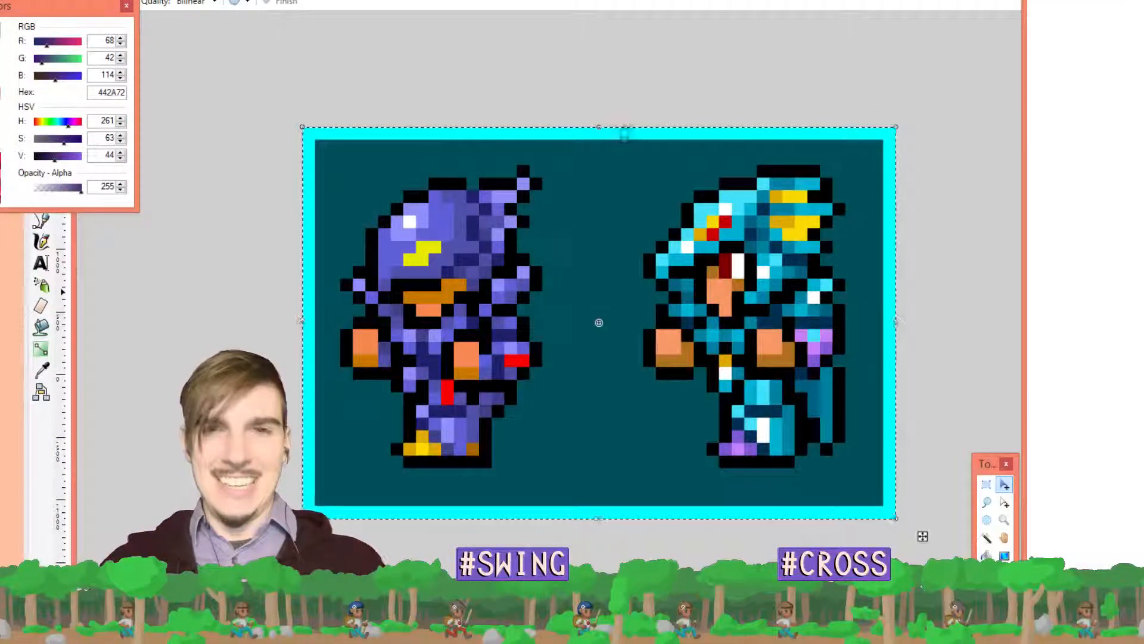
key(Delete)
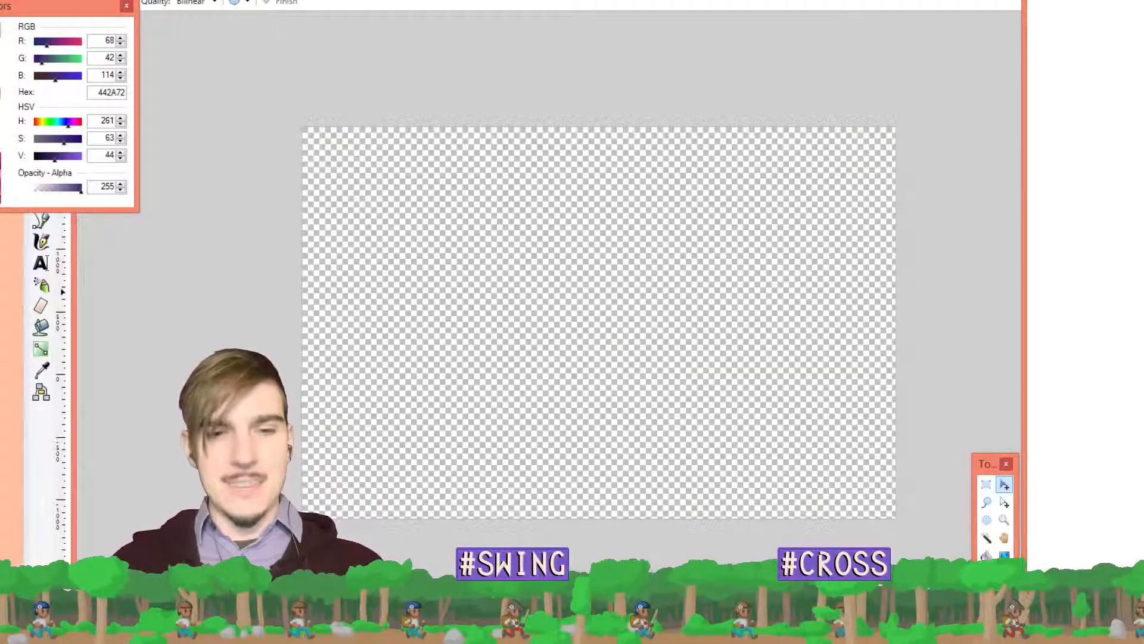
key(ctrl+v)
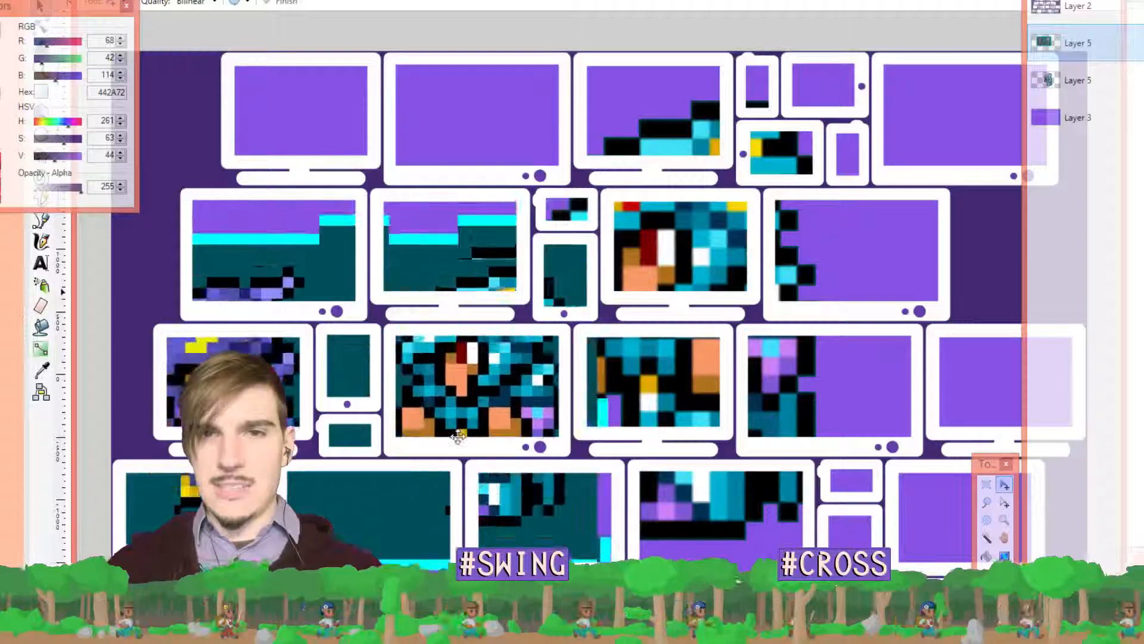
drag(458, 437, 464, 442)
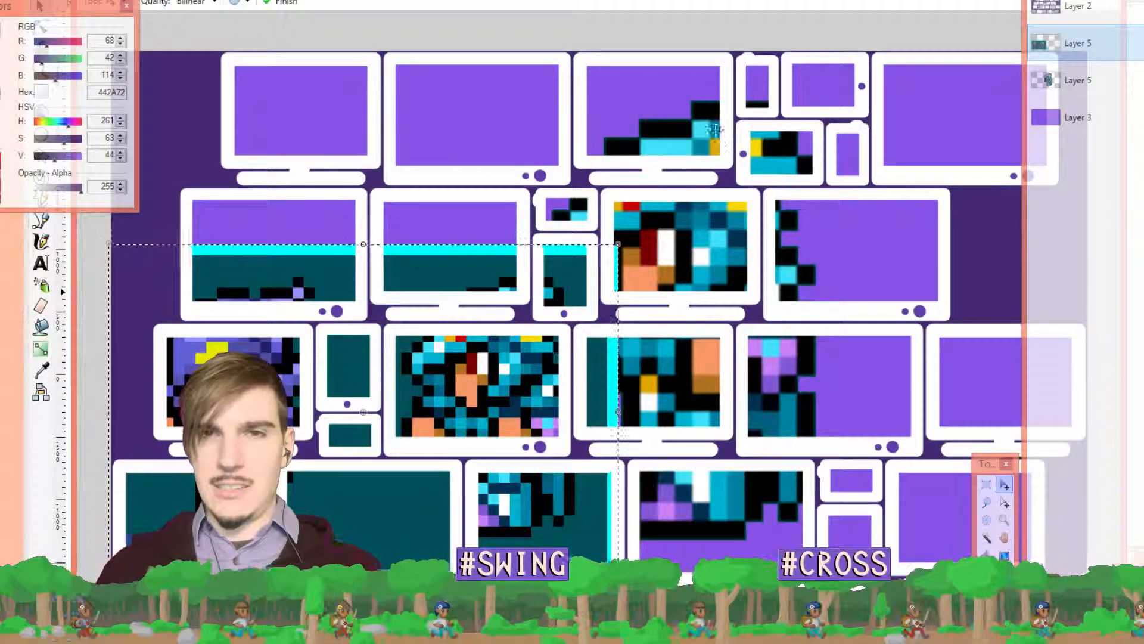
key(ctrl+z)
key(ctrl+z)
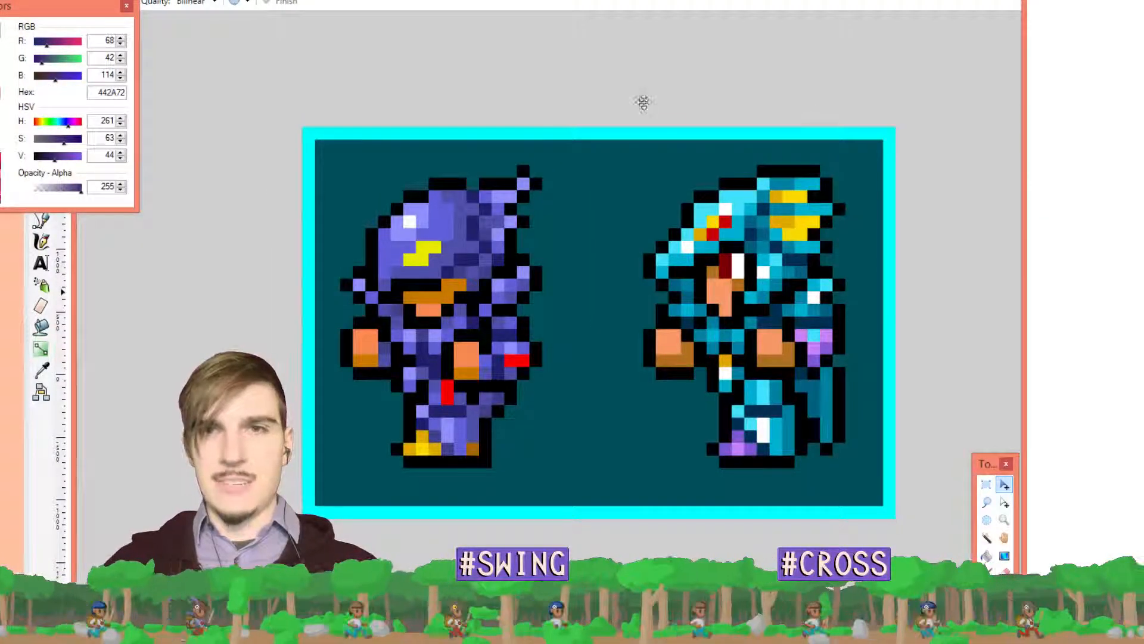
Enlarge the sprite image to 200% with Nearest Neighbor, select it all, and return to the monitor wall
key(ctrl+a)
click(207, 0)
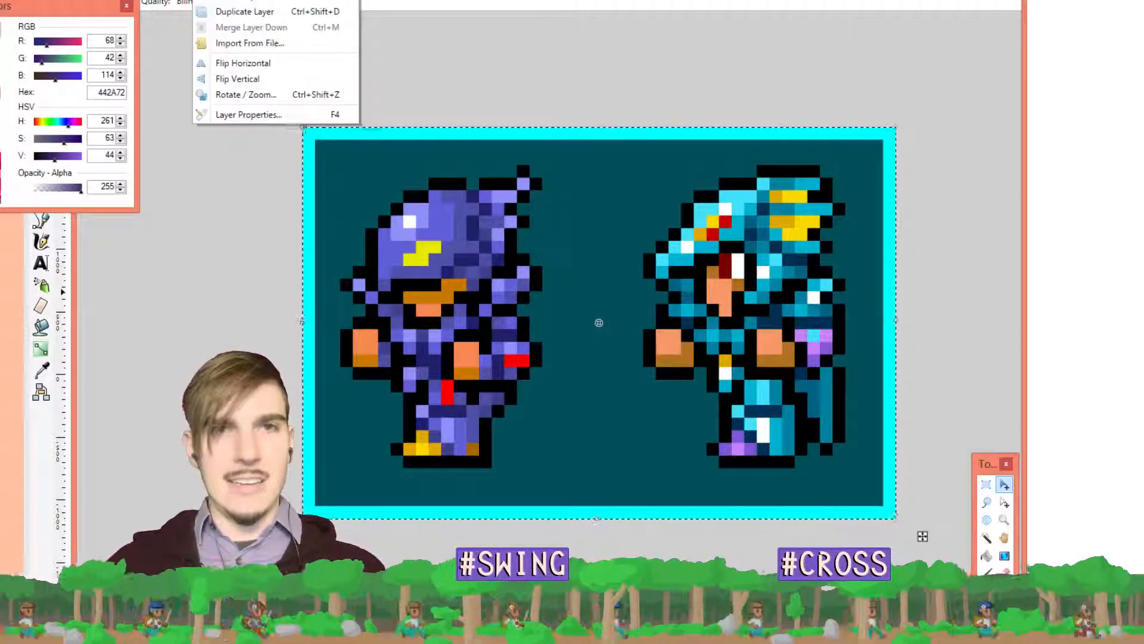
click(202, 2)
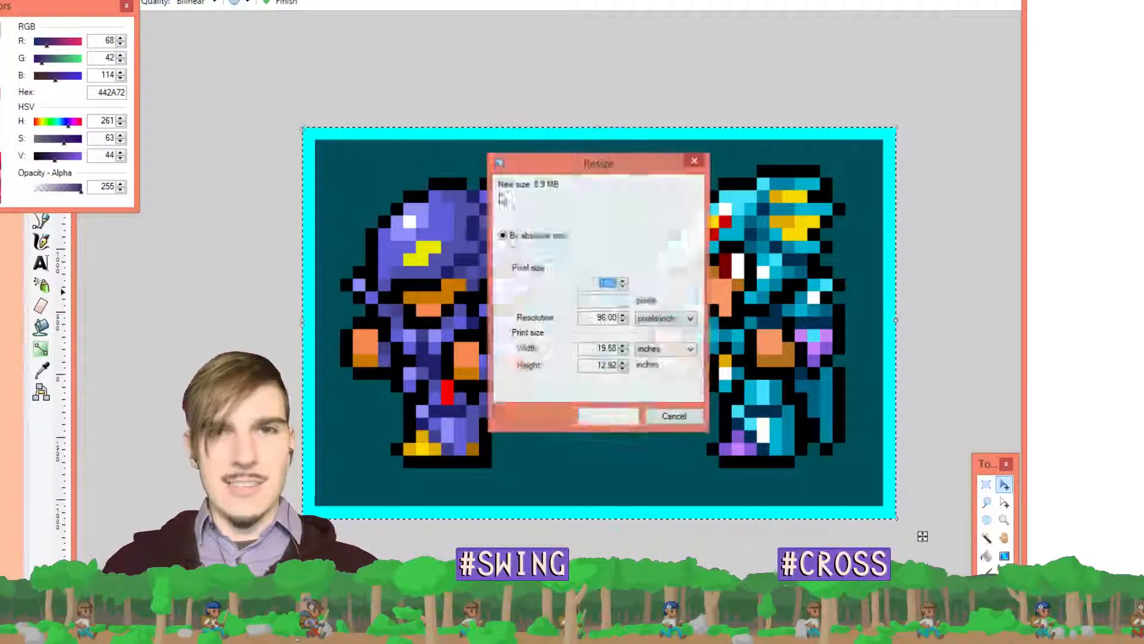
click(533, 220)
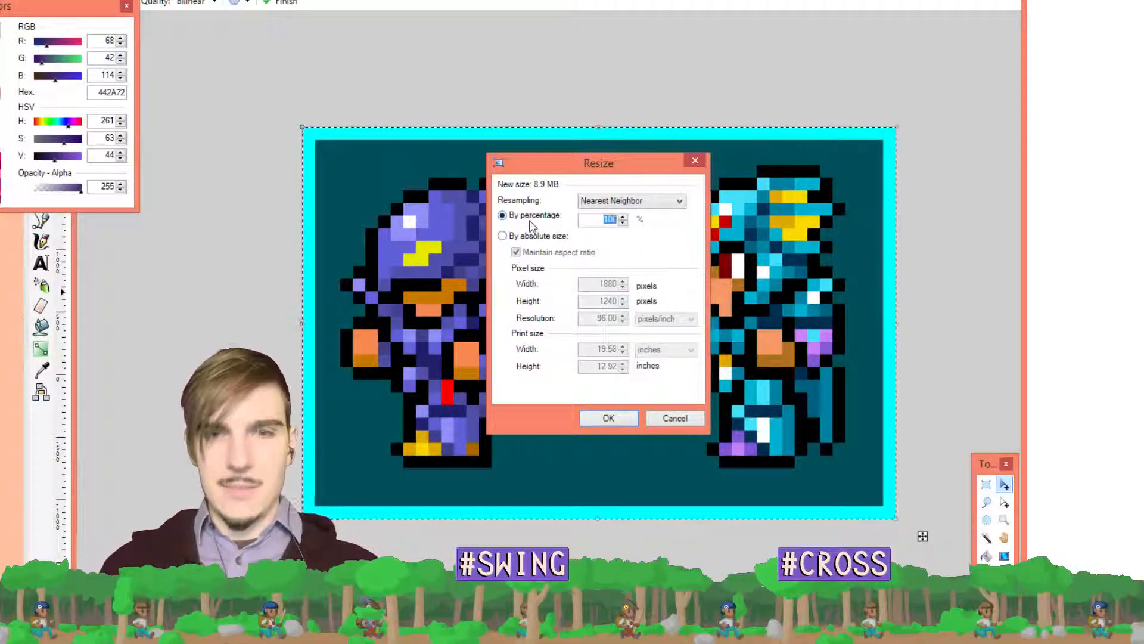
text(200)
key(Return)
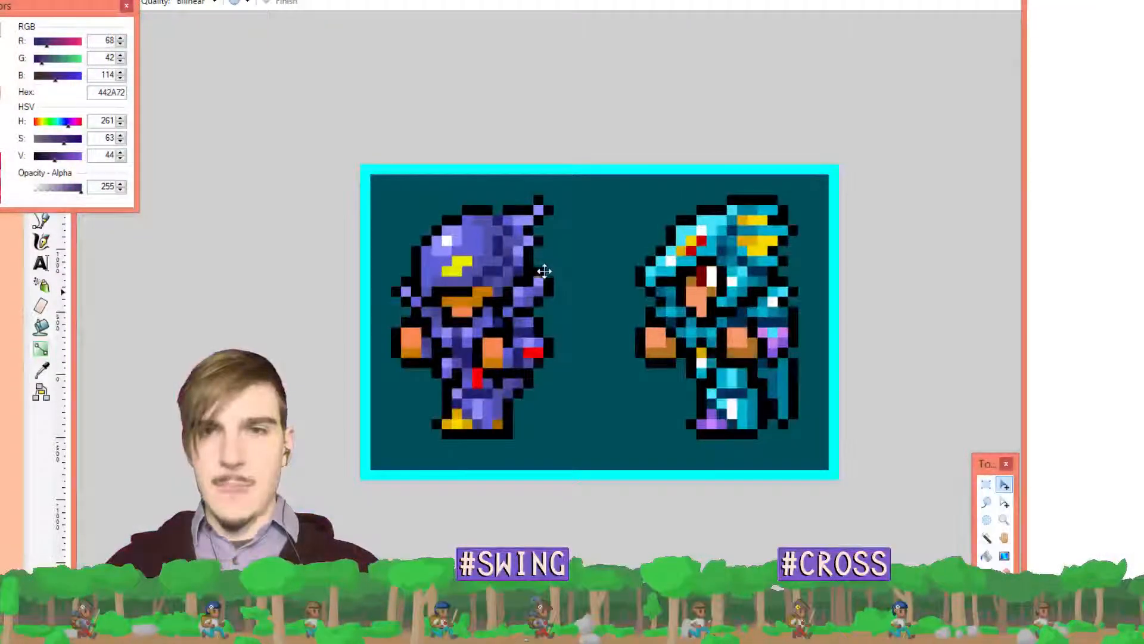
key(ctrl+a)
key(ctrl+Tab)
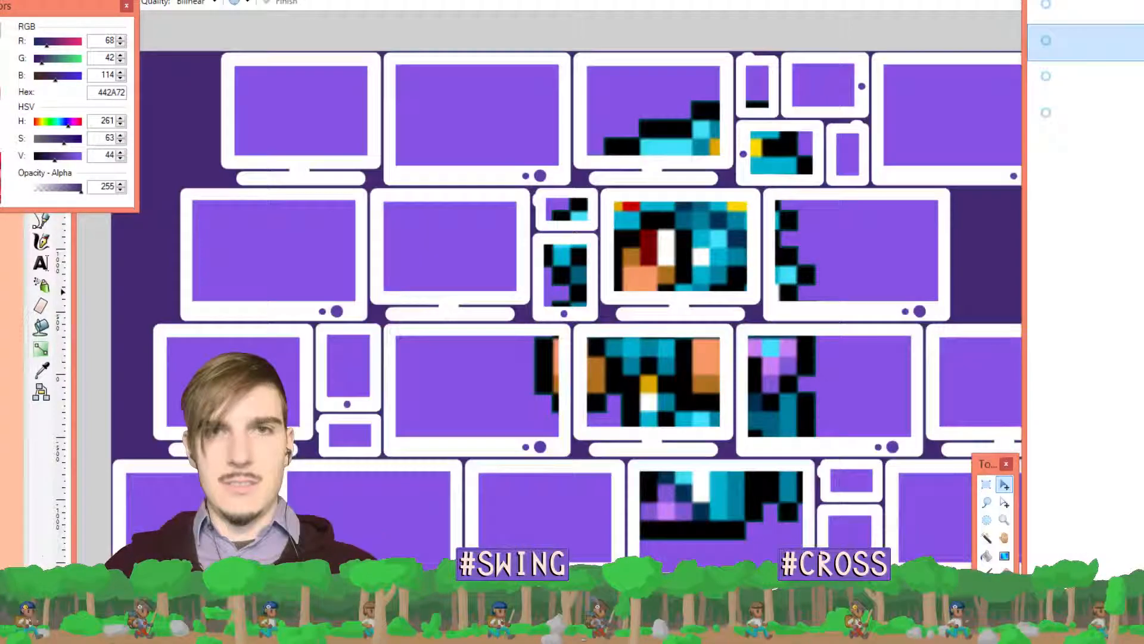
Paste the enlarged sprites keeping canvas size and align them behind the white monitor frames
key(ctrl+v)
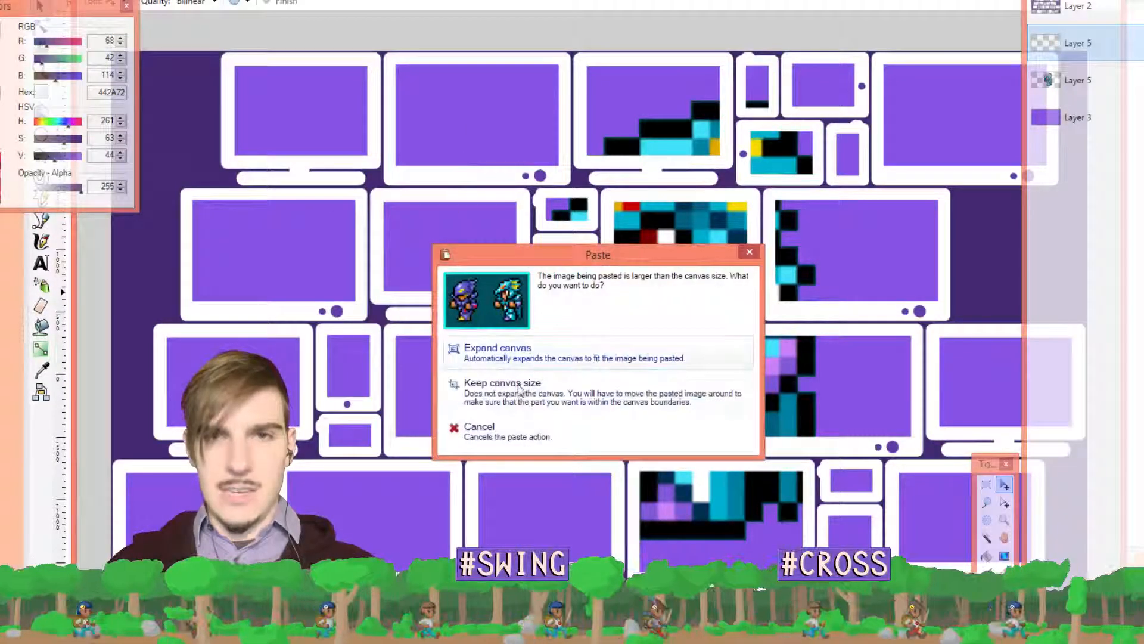
click(519, 388)
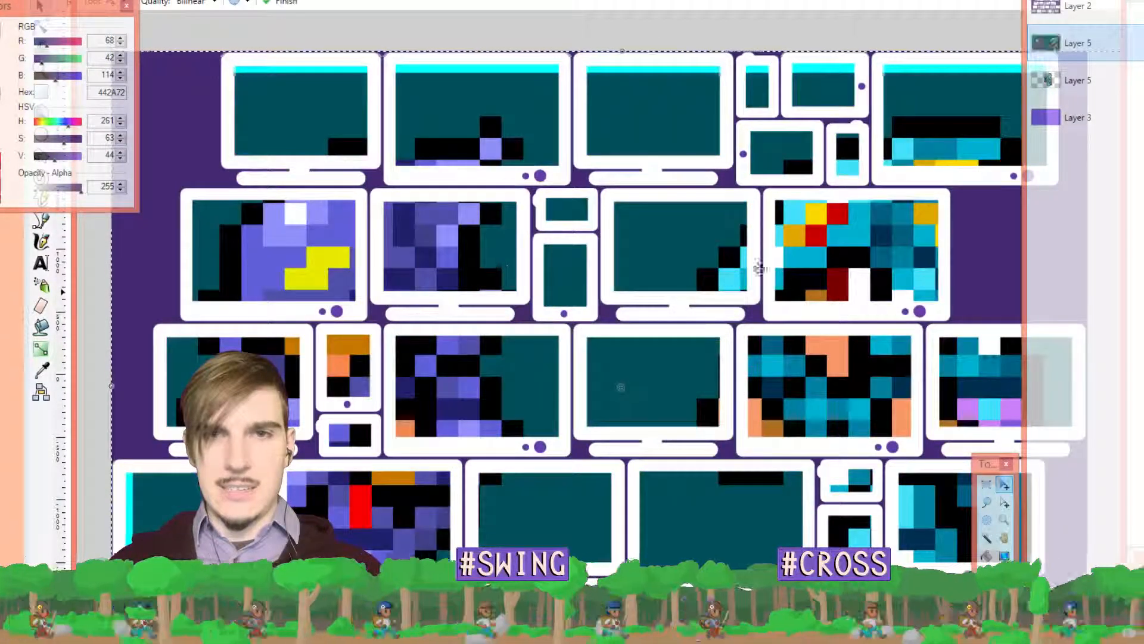
drag(758, 267, 683, 210)
scroll(683, 210, down, 3)
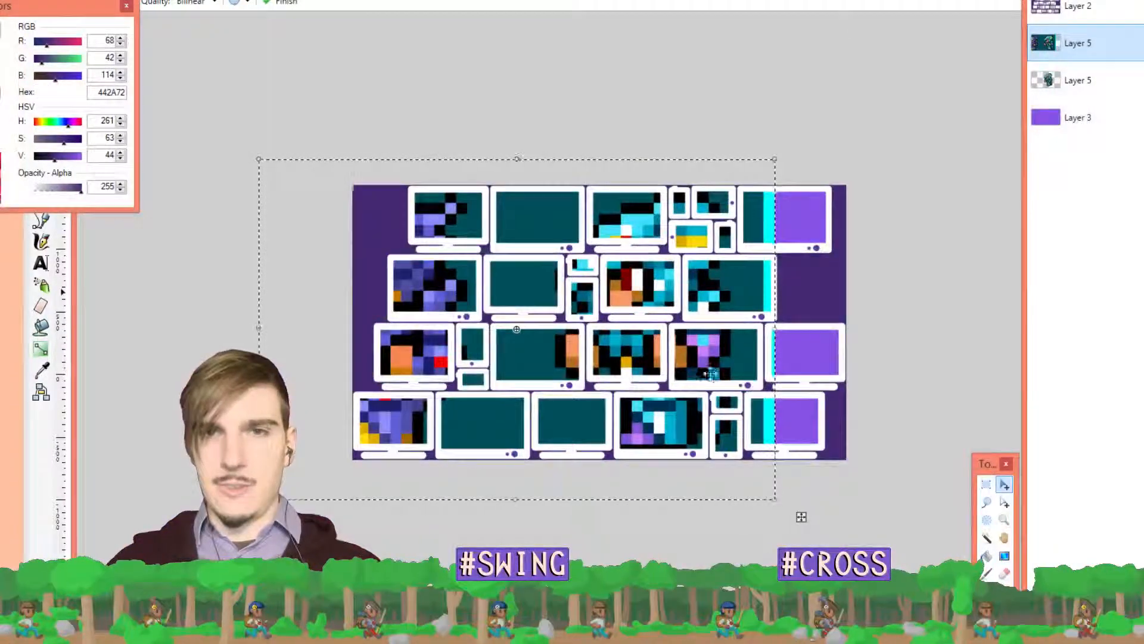
scroll(708, 374, up, 1)
mouse_move(687, 363)
mouse_down()
mouse_move(669, 248)
mouse_move(703, 263)
mouse_move(665, 240)
mouse_move(686, 261)
mouse_move(677, 275)
mouse_move(630, 271)
mouse_move(678, 273)
mouse_up()
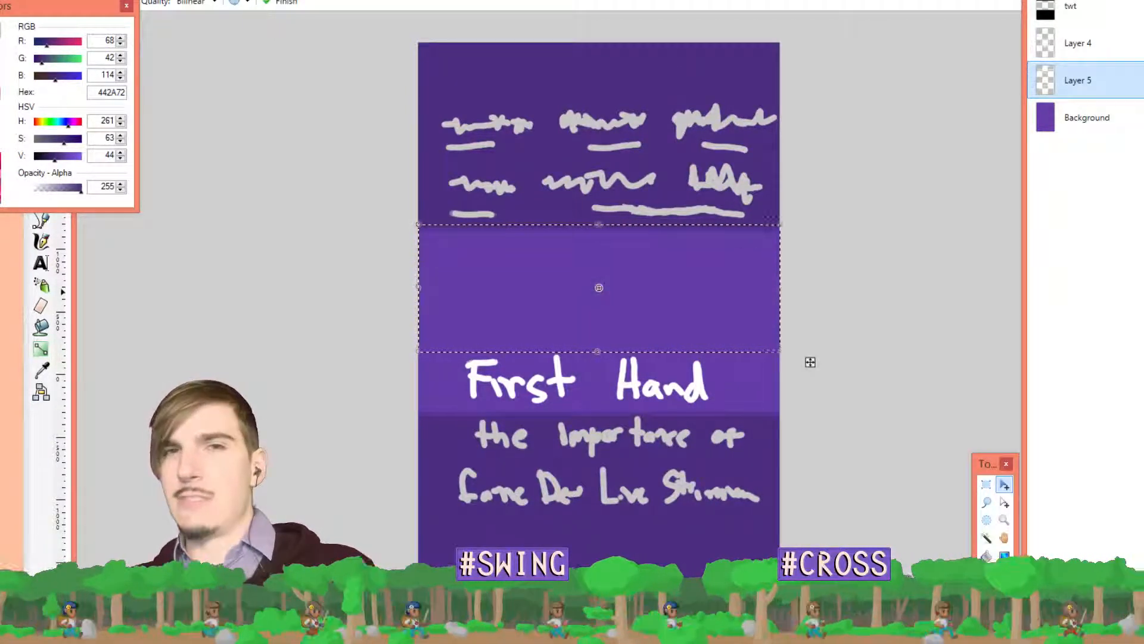
On the First Hand banner, select the two scribbled rows and move them higher
click(477, 0)
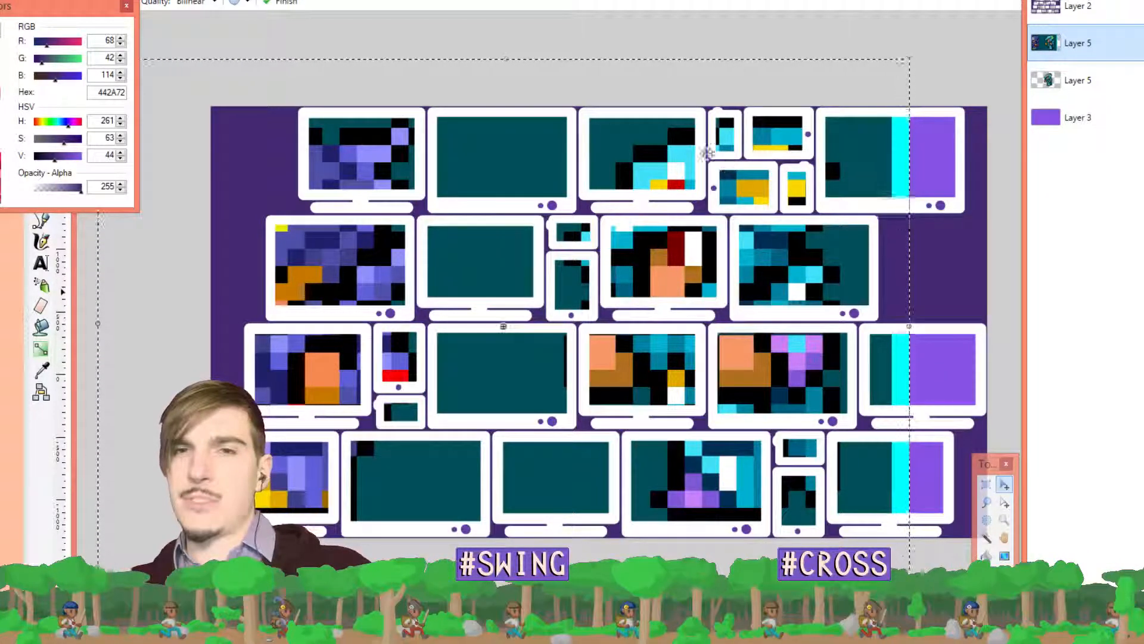
click(786, 0)
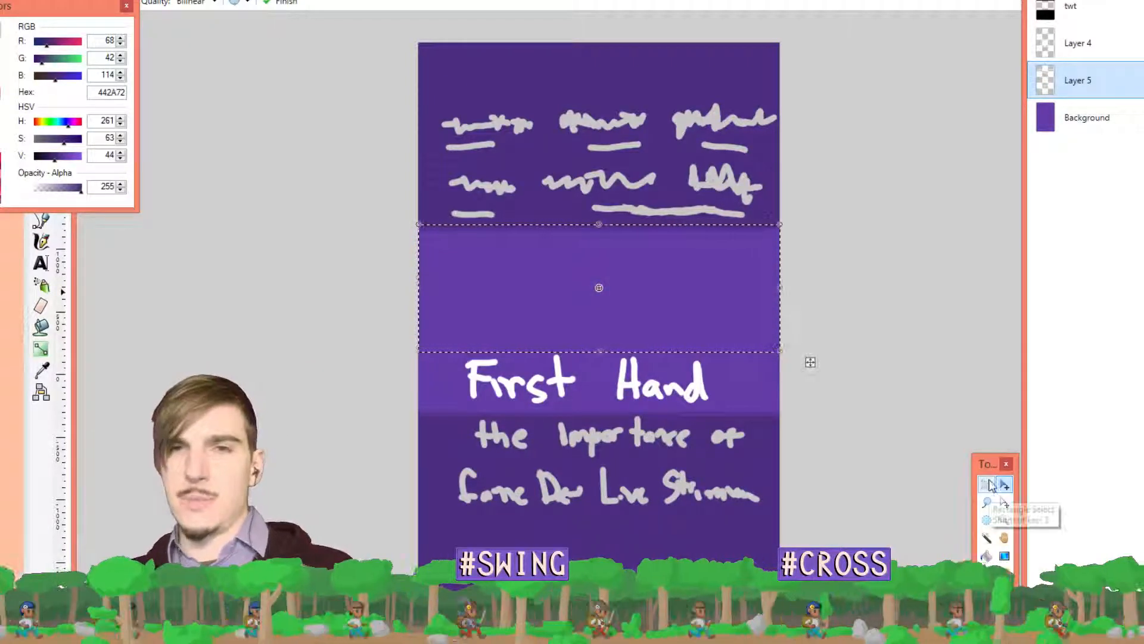
click(984, 484)
mouse_move(412, 64)
mouse_down()
mouse_move(809, 222)
mouse_move(809, 135)
mouse_up()
drag(810, 141, 812, 119)
key(s)
Select and shift the First Hand title block, comparing positions with undo and redo
key(m)
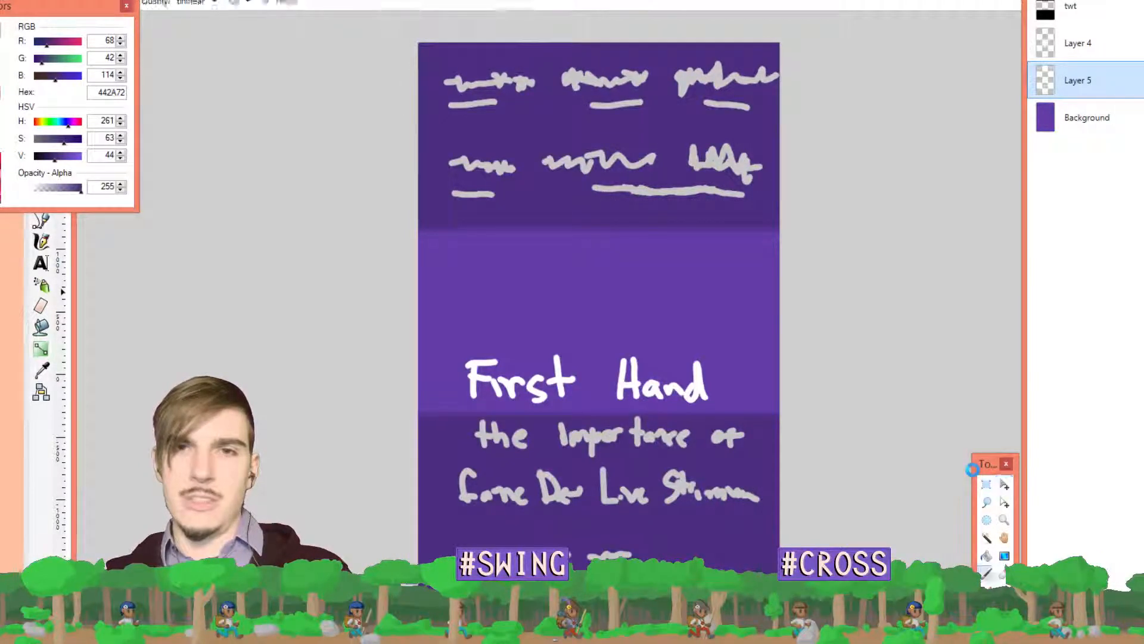
key(s)
drag(413, 330, 826, 543)
key(m)
key(ctrl+z)
key(ctrl+z)
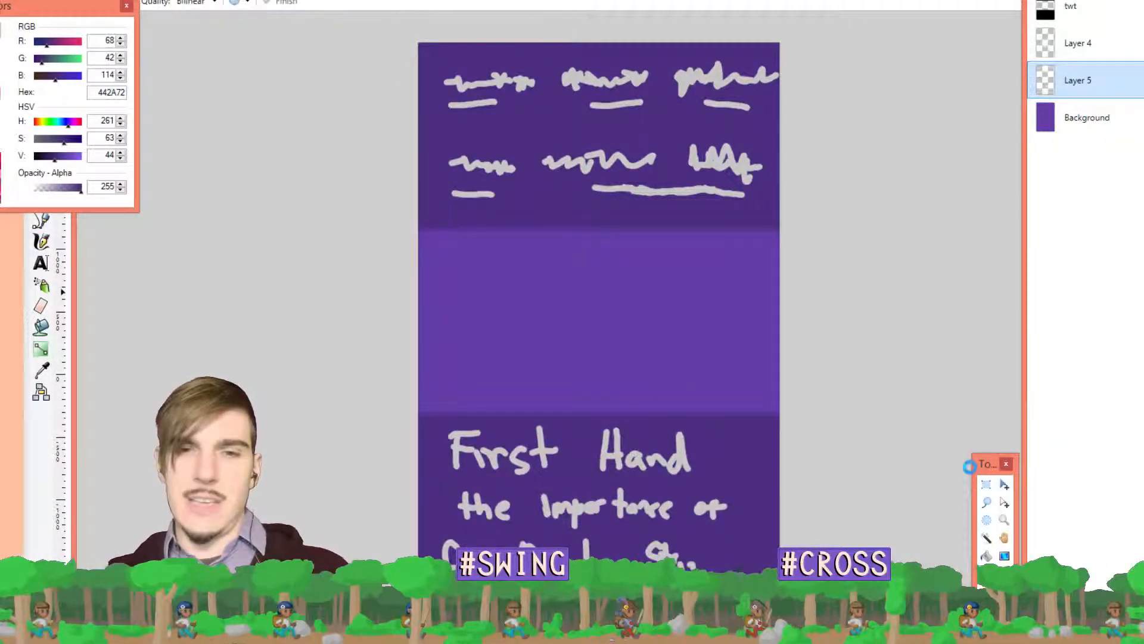
key(ctrl+y)
key(ctrl+y)
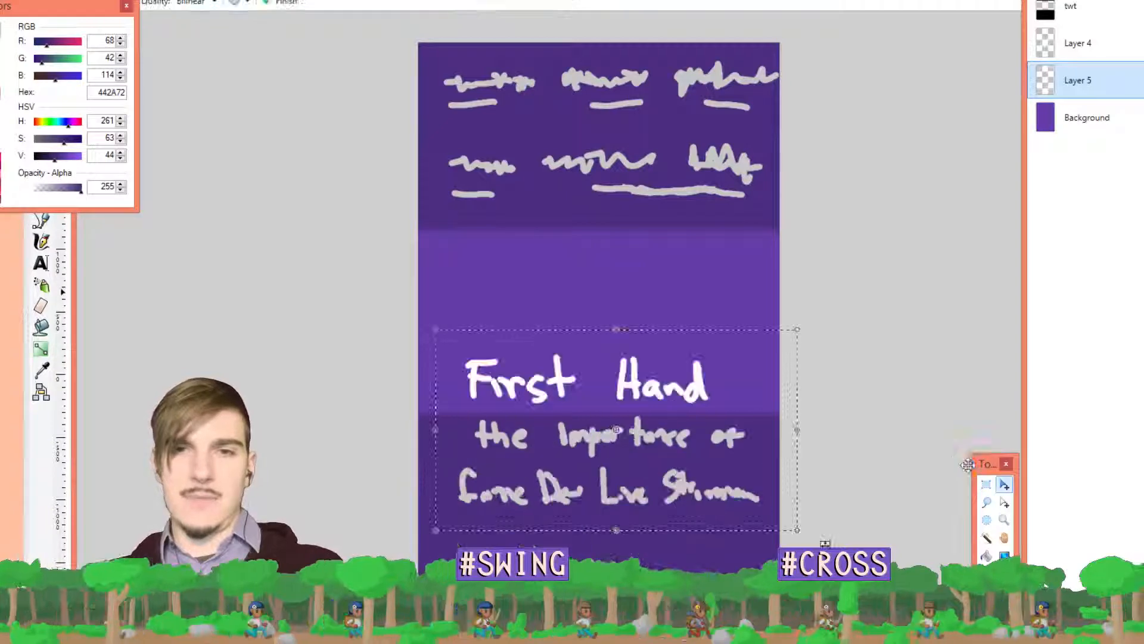
key(ctrl+z)
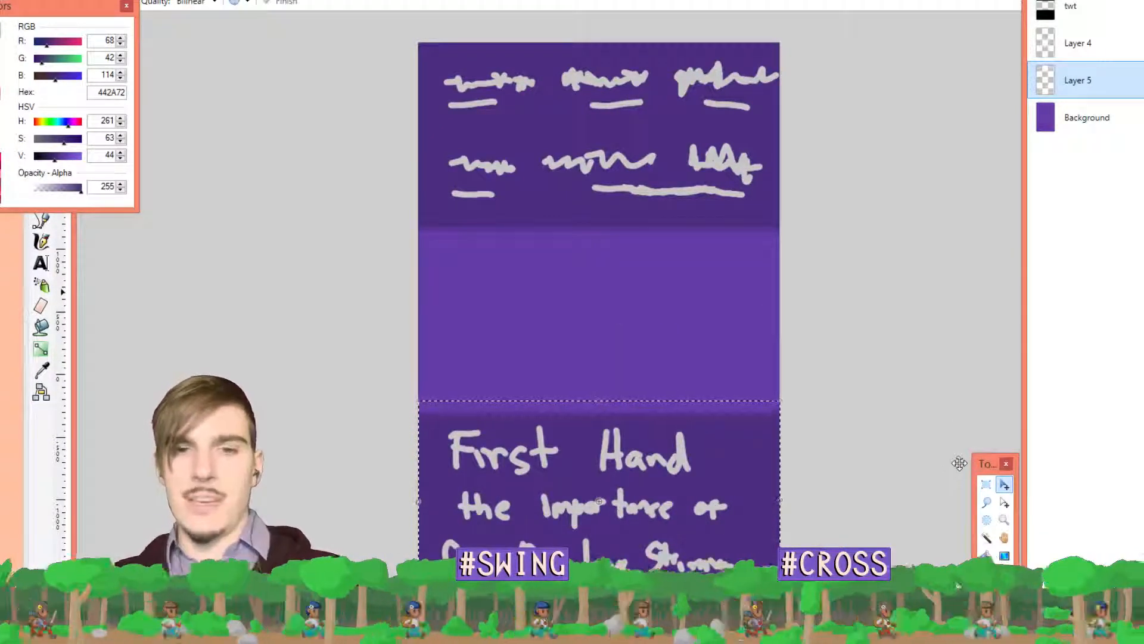
key(ctrl+y)
key(ctrl+z)
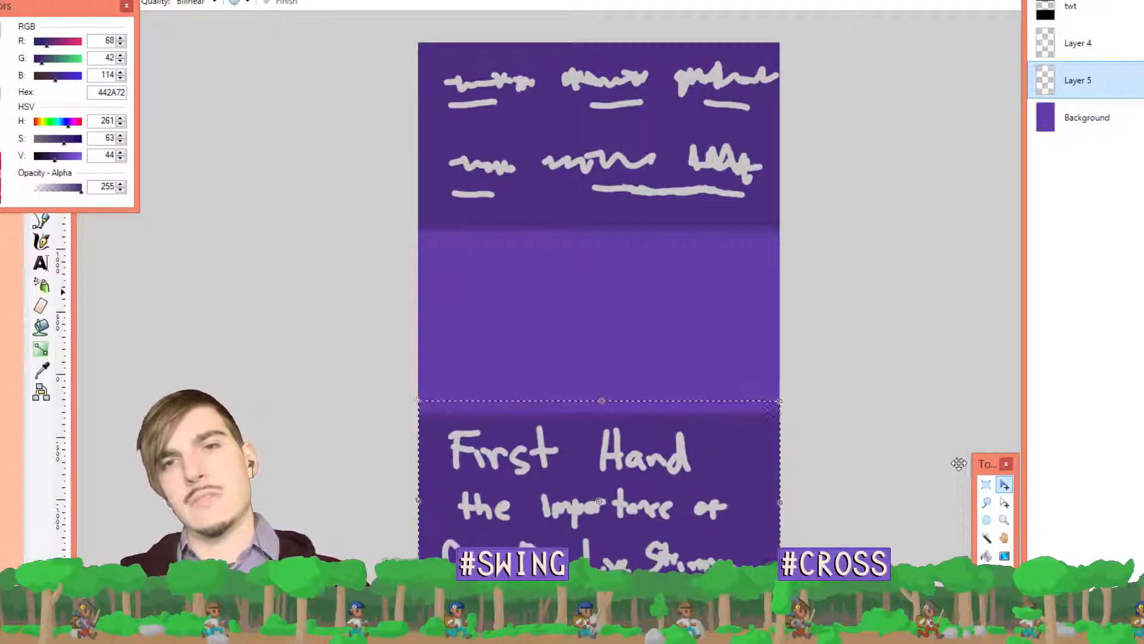
key(ctrl+y)
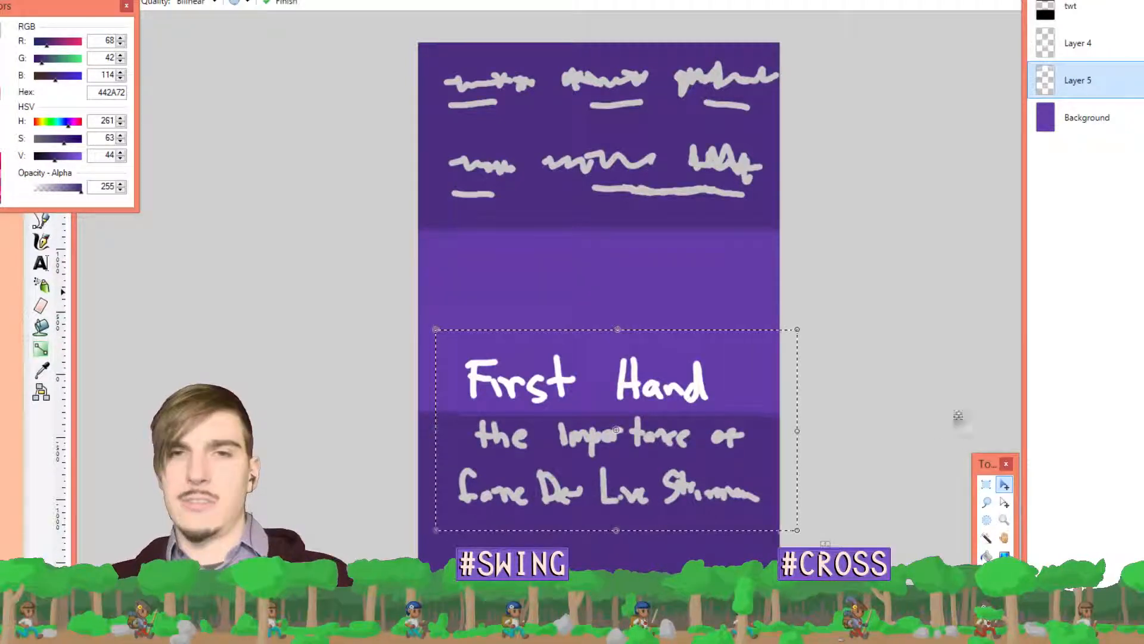
key(ctrl+z)
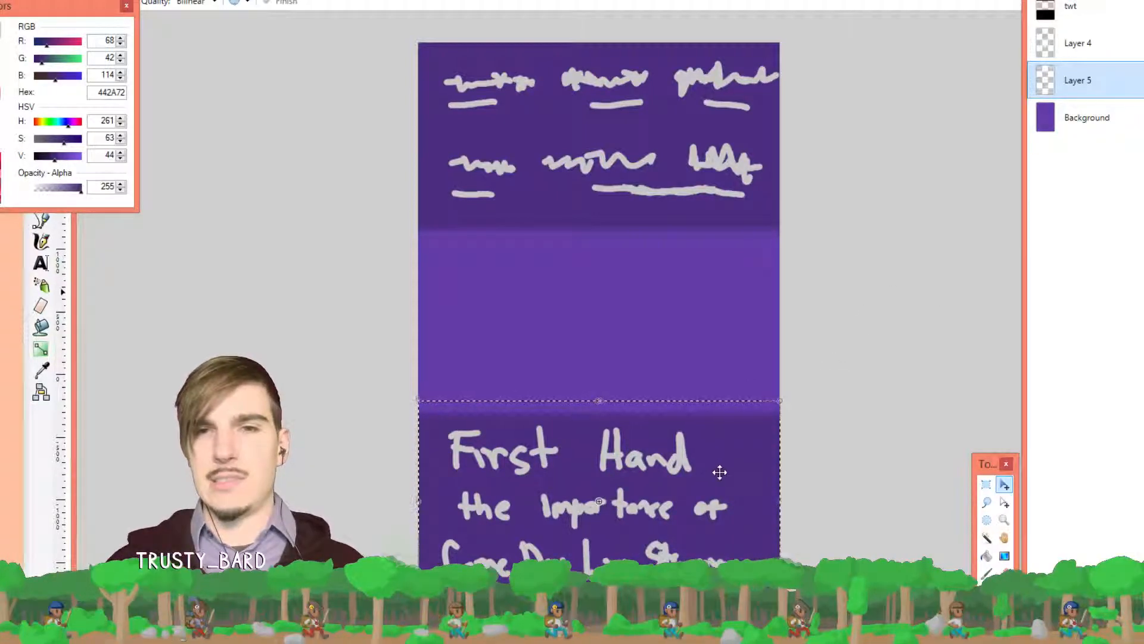
Drag the selected First Hand title block up about 108 px into the lighter band
drag(720, 472, 732, 414)
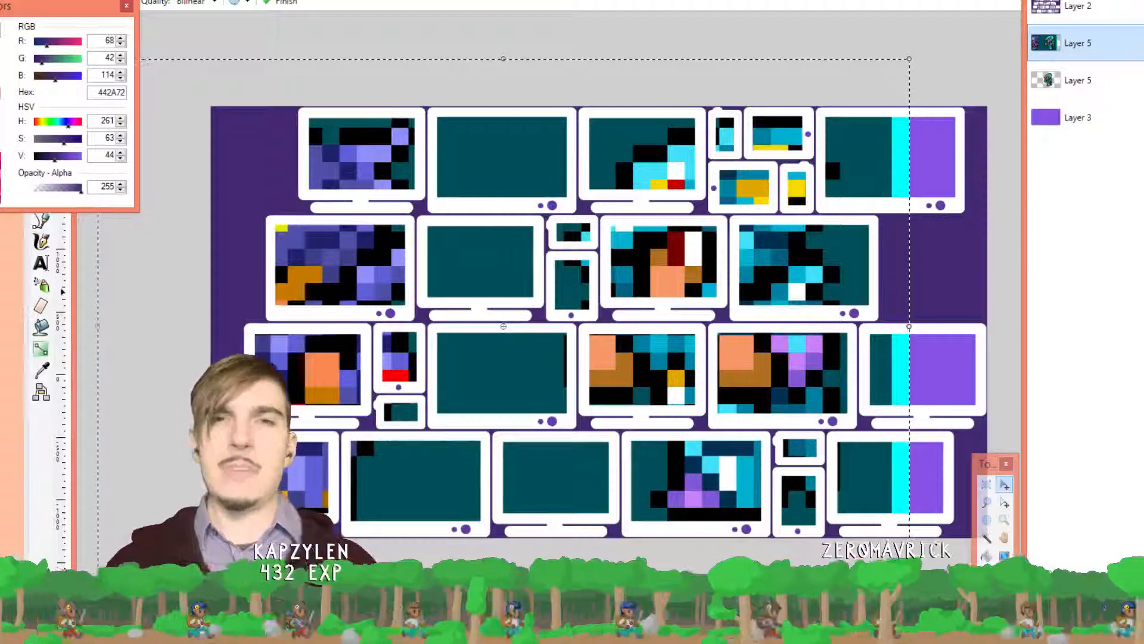
Return to the First Hand banner and commit the moved title text
key(ctrl+Tab)
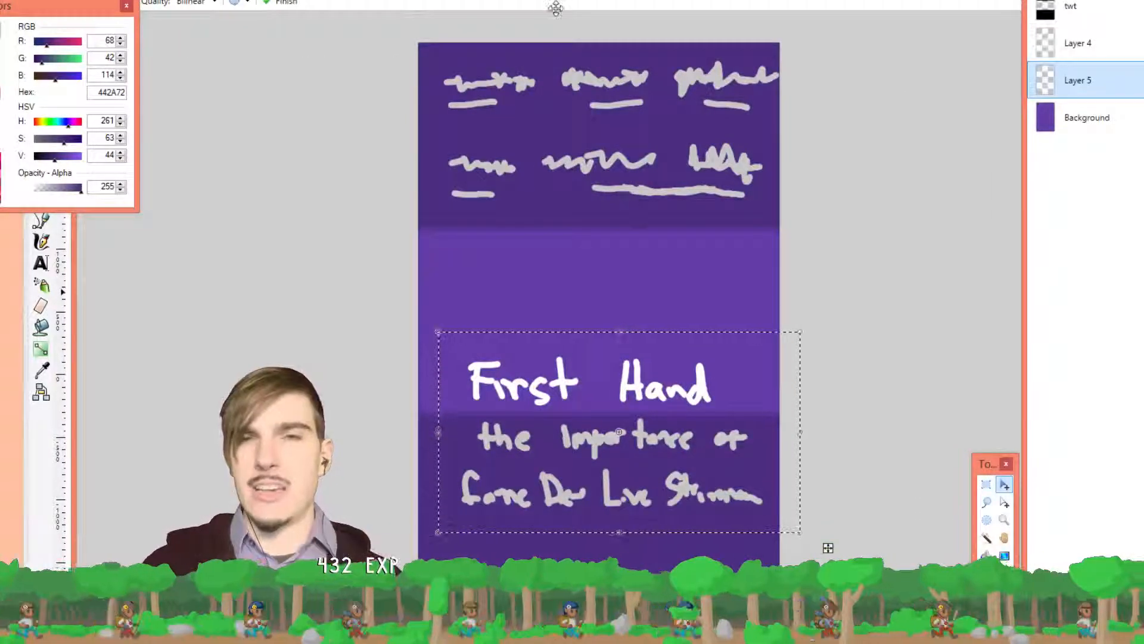
key(ctrl+Tab)
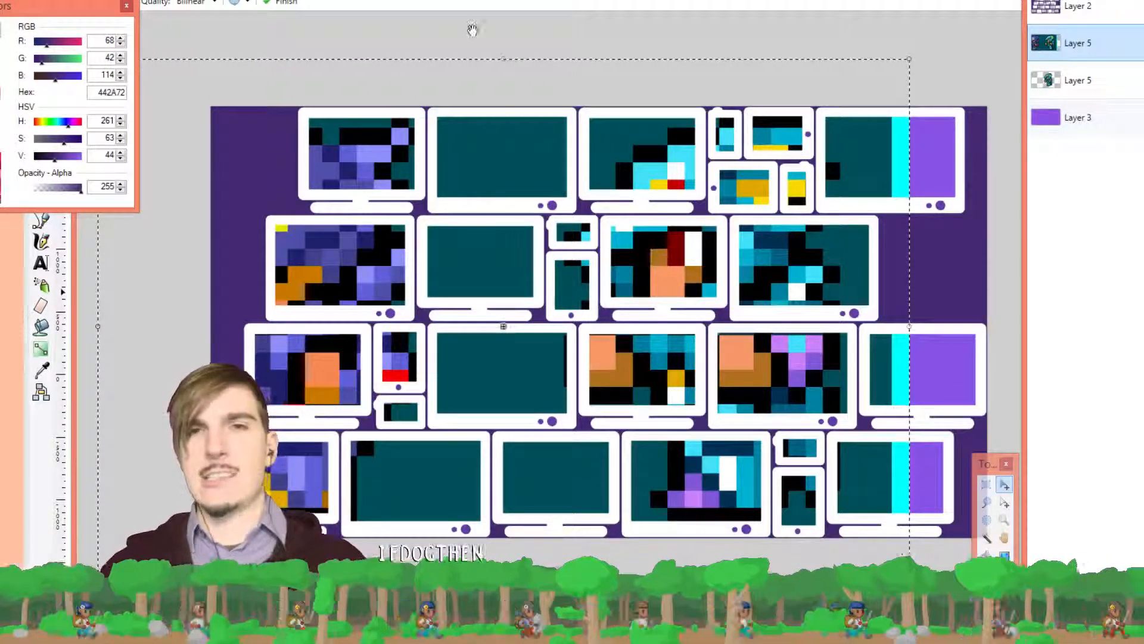
click(632, 1)
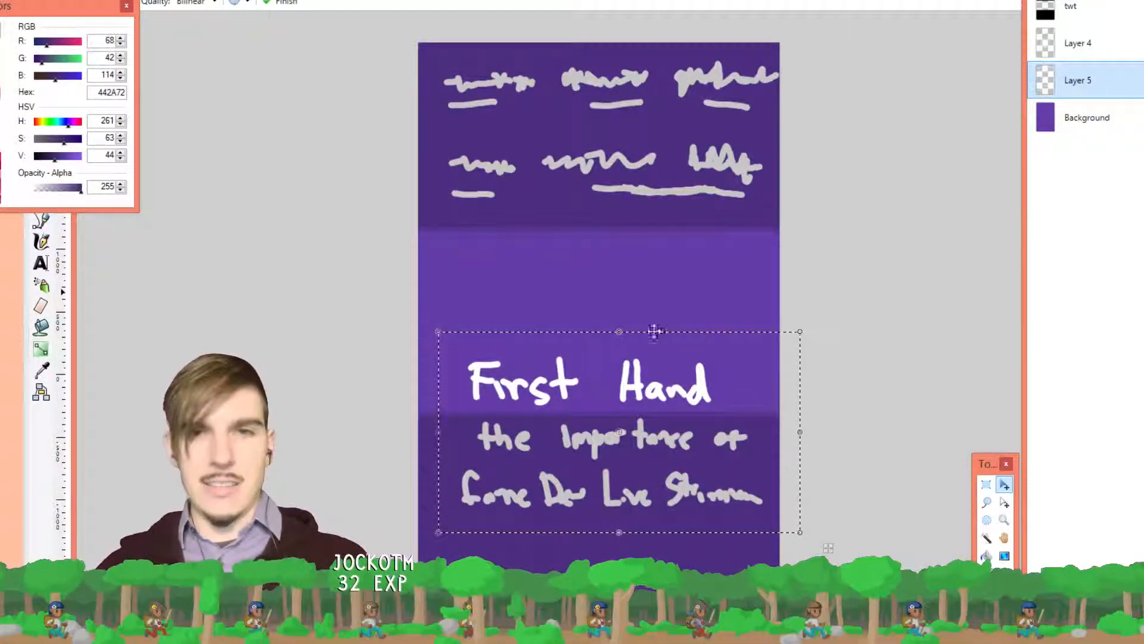
key(ctrl+d)
Select the banner's lighter middle band and create a new 506 × 261 blank image
click(987, 486)
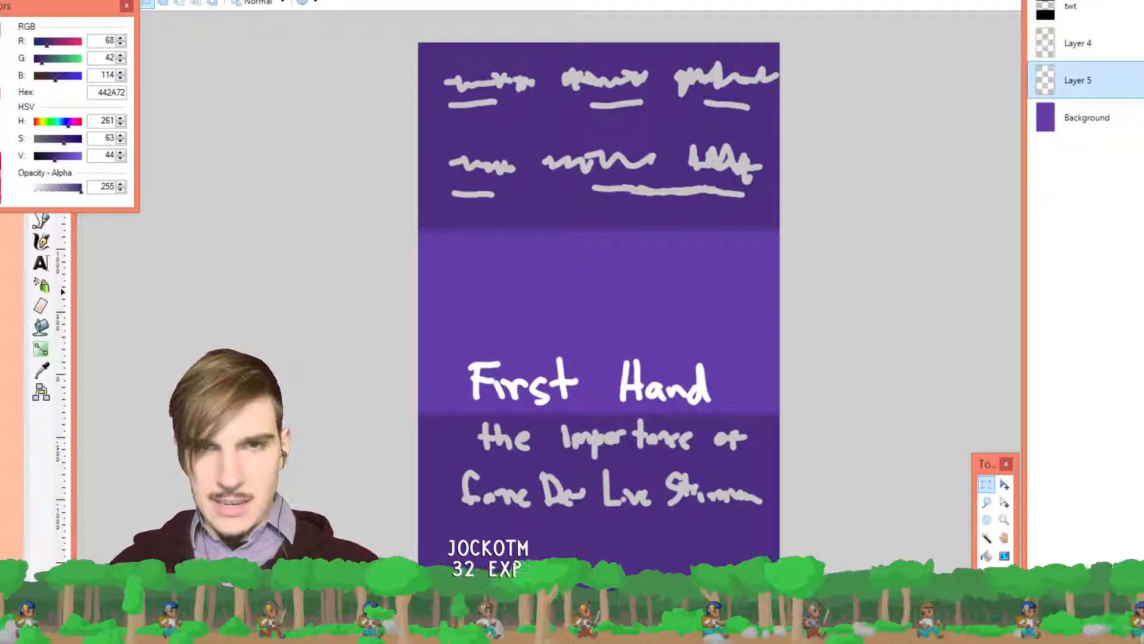
drag(419, 228, 832, 414)
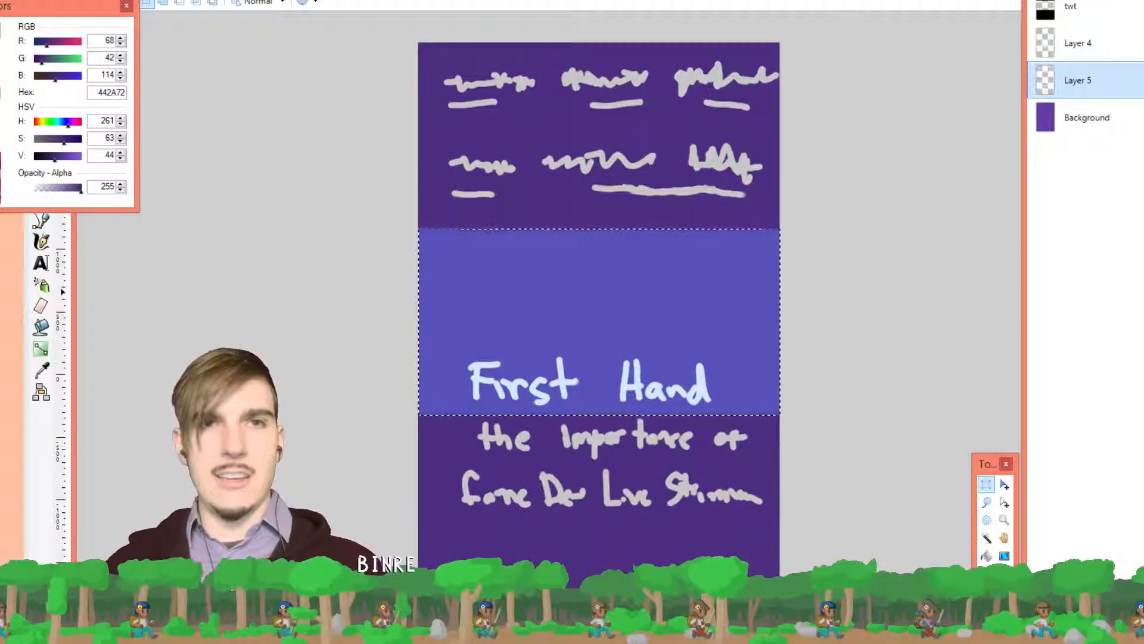
click(93, 0)
click(113, 0)
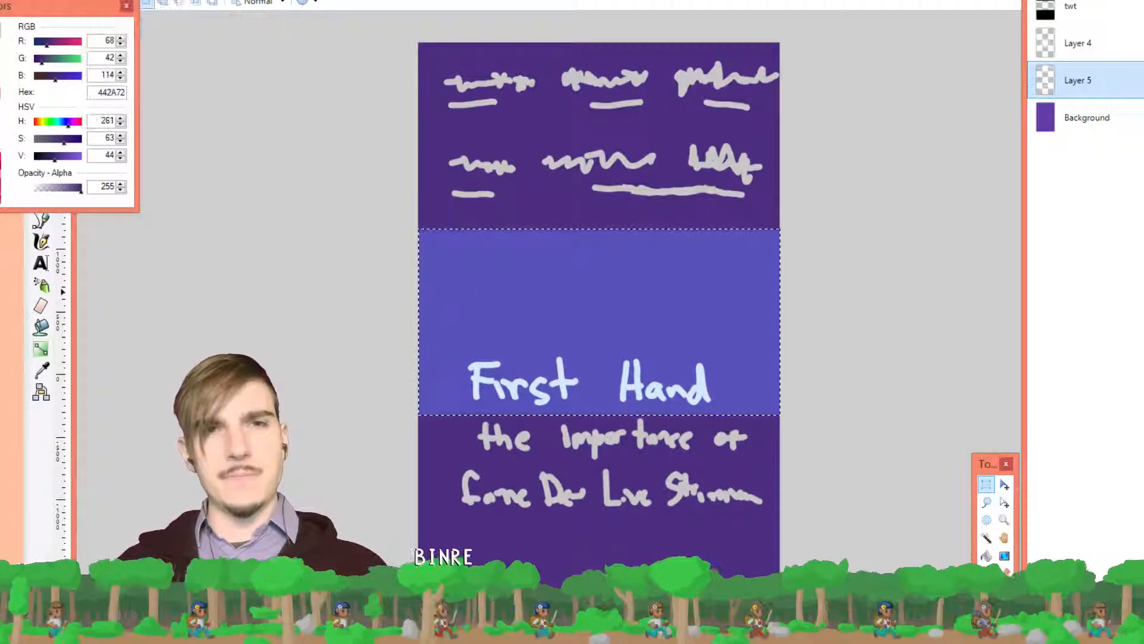
click(622, 385)
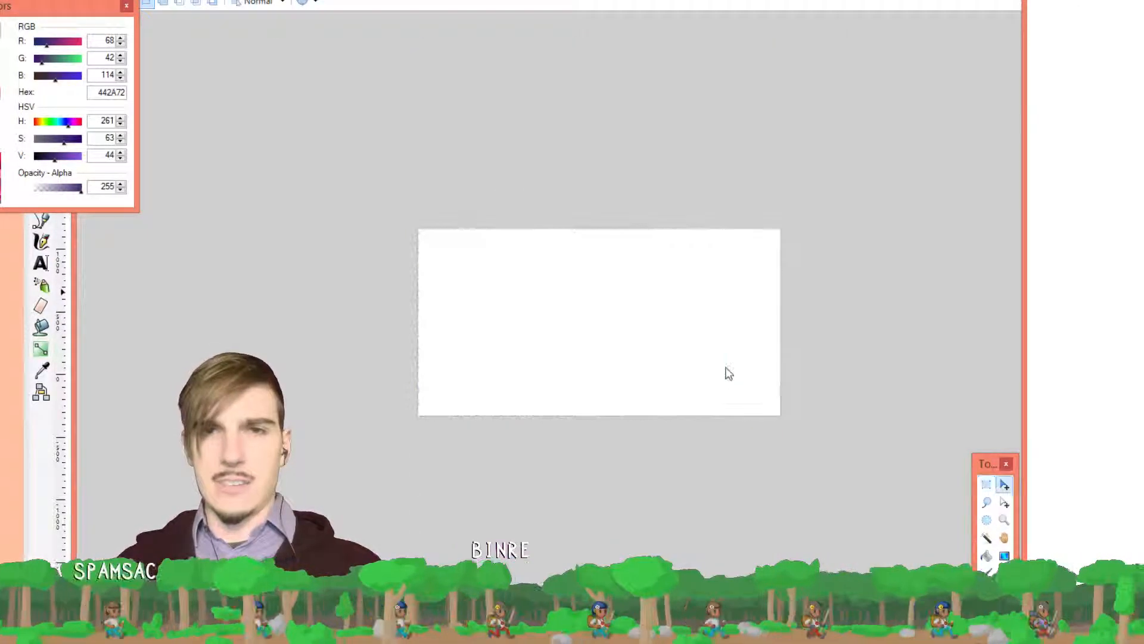
Copy the whole monitor wall collage and paste it into the new 506 × 261 image
key(ctrl+v)
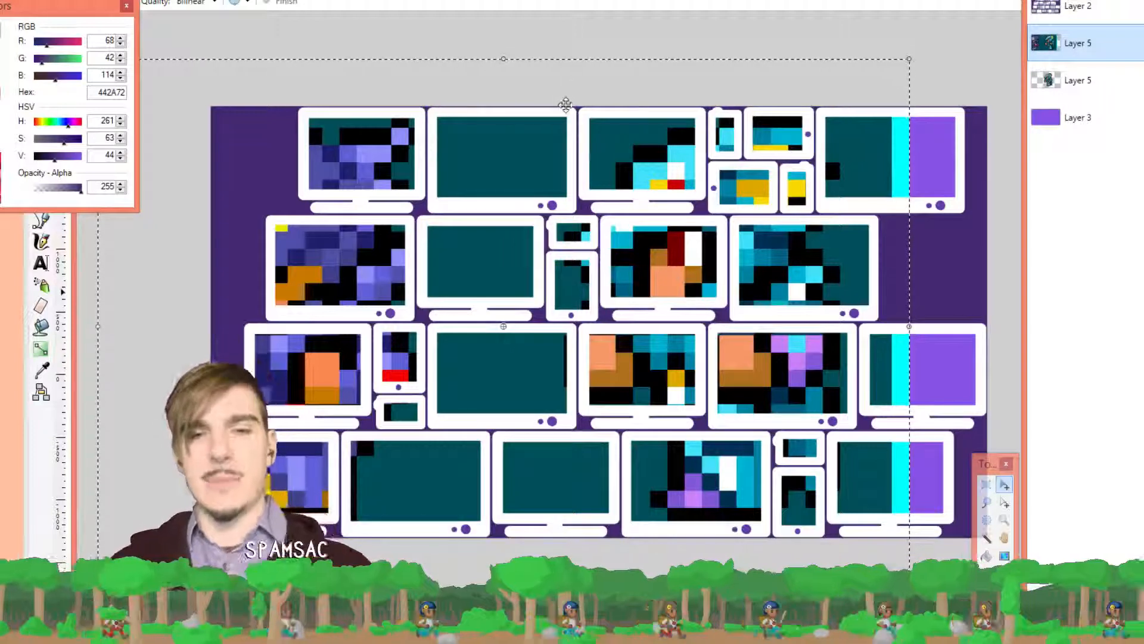
key(ctrl+minus)
key(ctrl+minus)
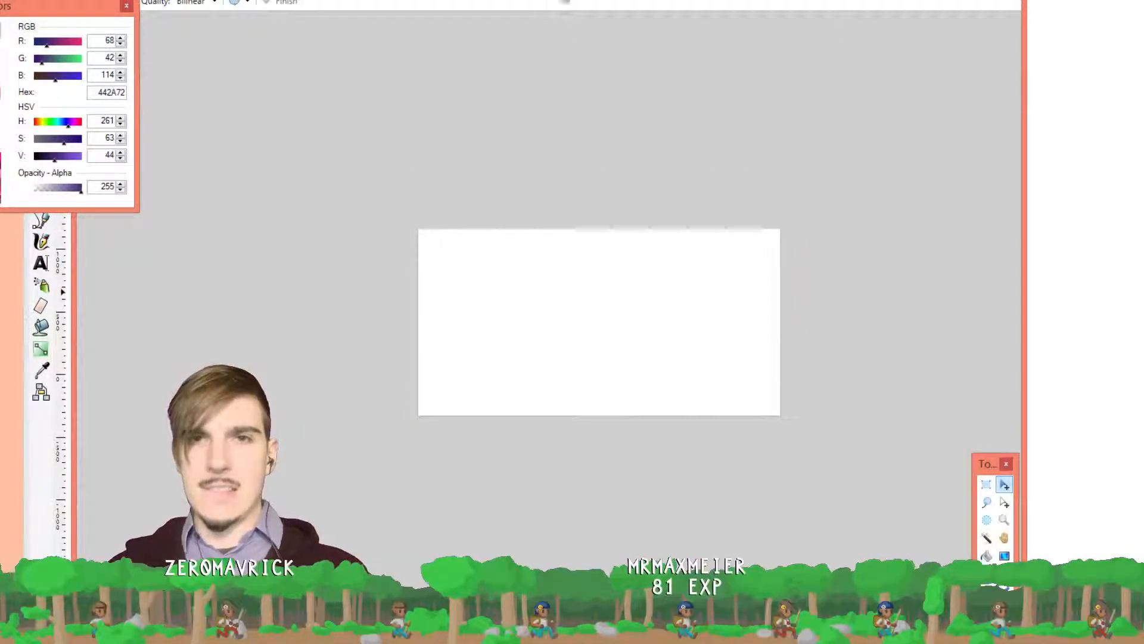
key(ctrl+Tab)
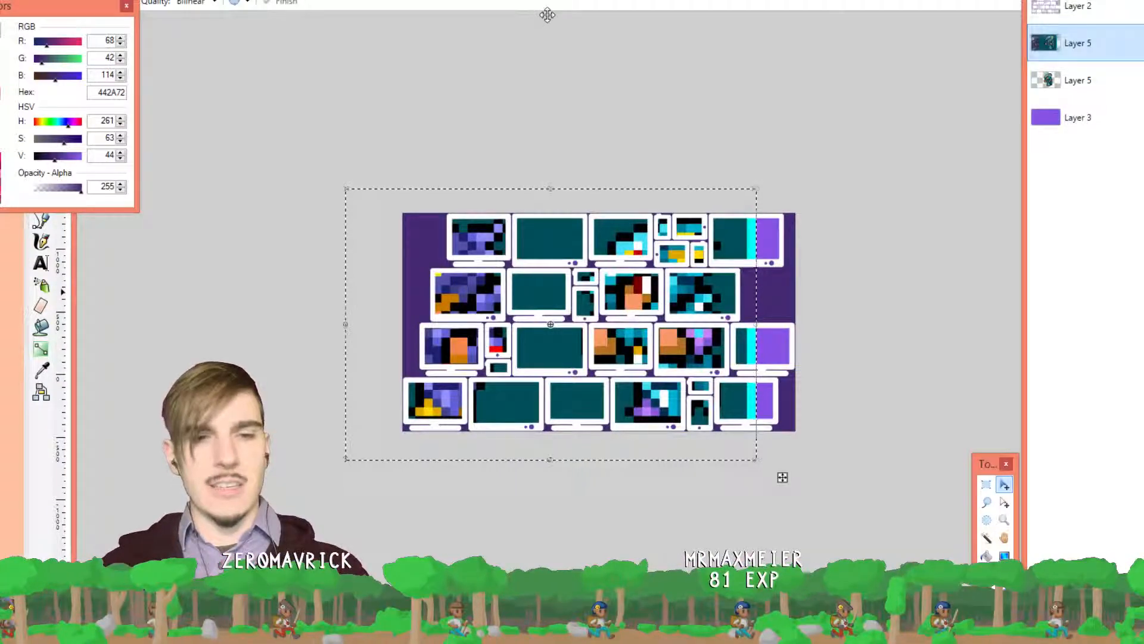
key(ctrl+d)
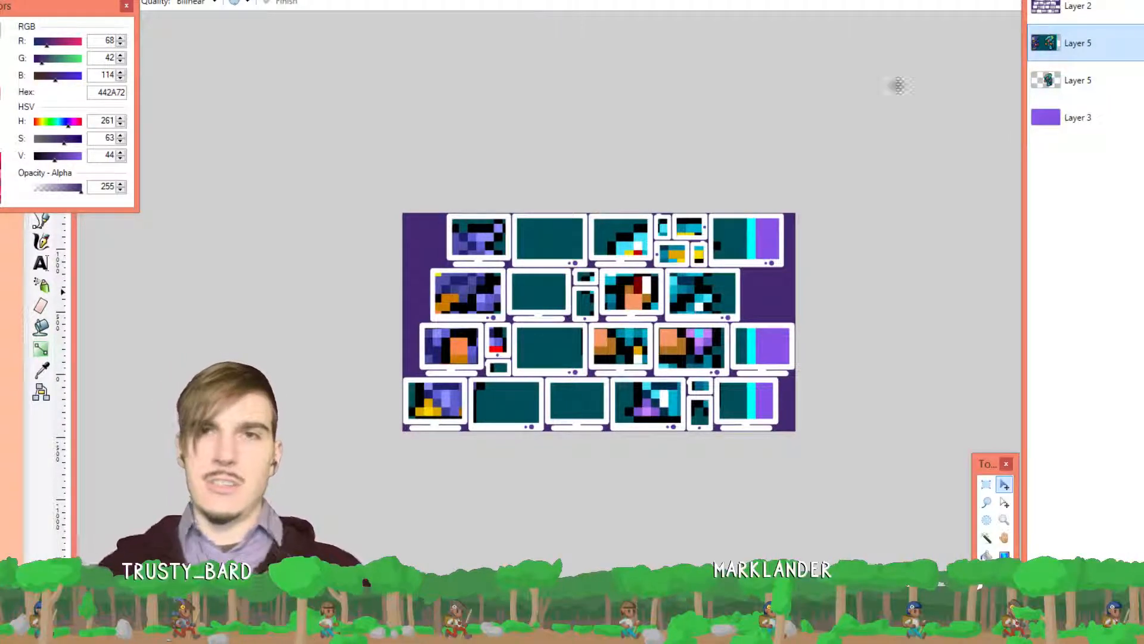
key(ctrl+Tab)
key(ctrl+v)
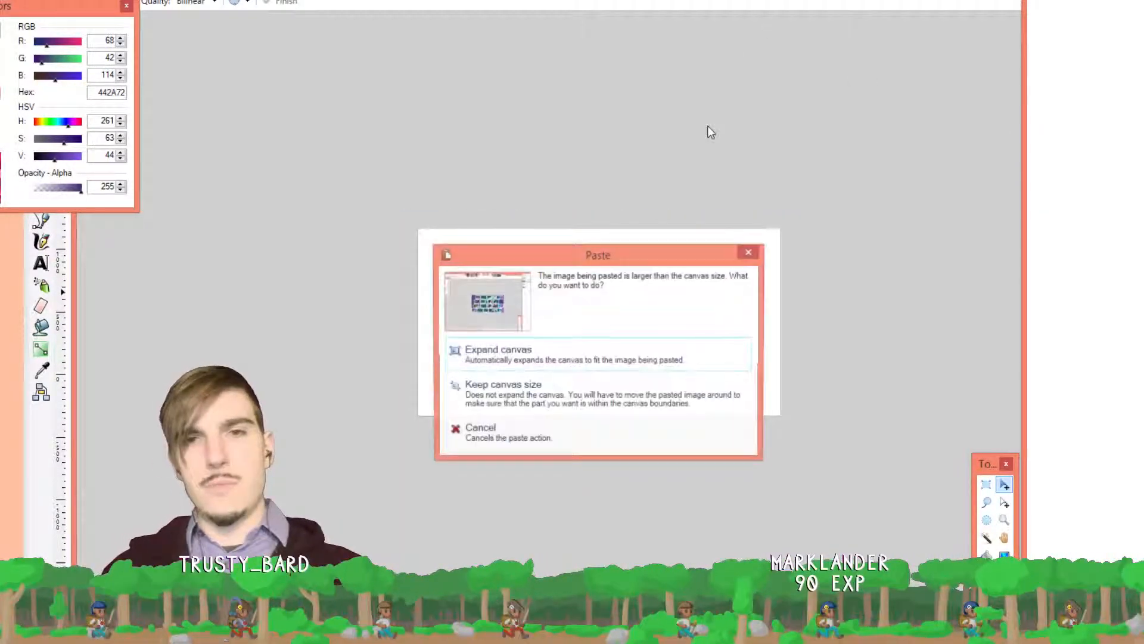
Expand the canvas to fit the pasted collage, shift it up-right, and delete a lasso-selected left strip
click(567, 355)
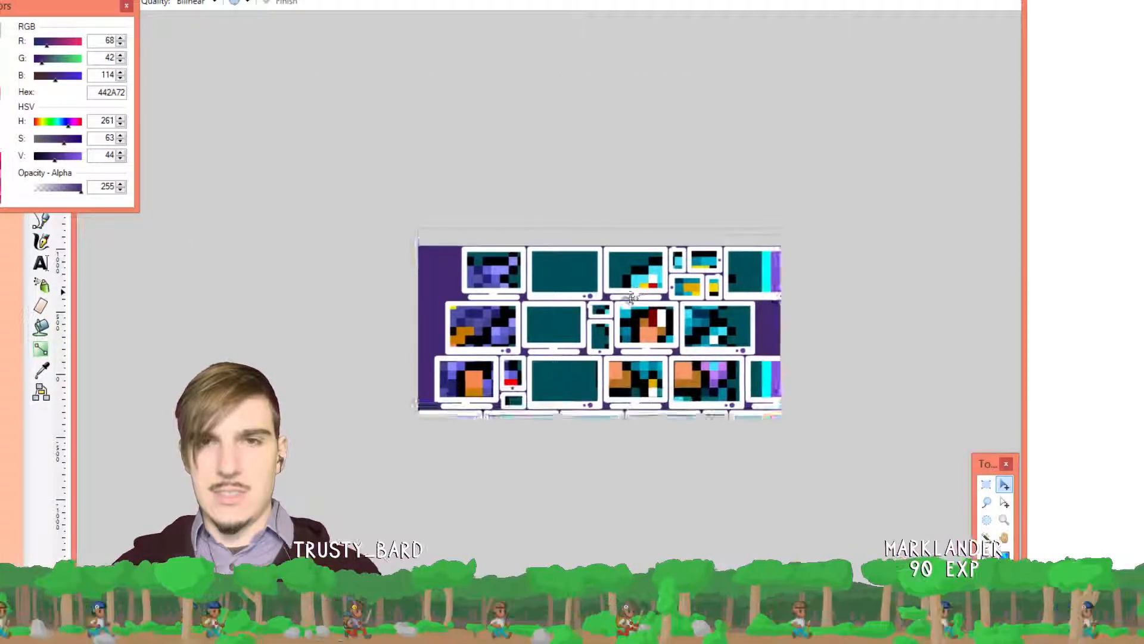
drag(621, 294, 677, 272)
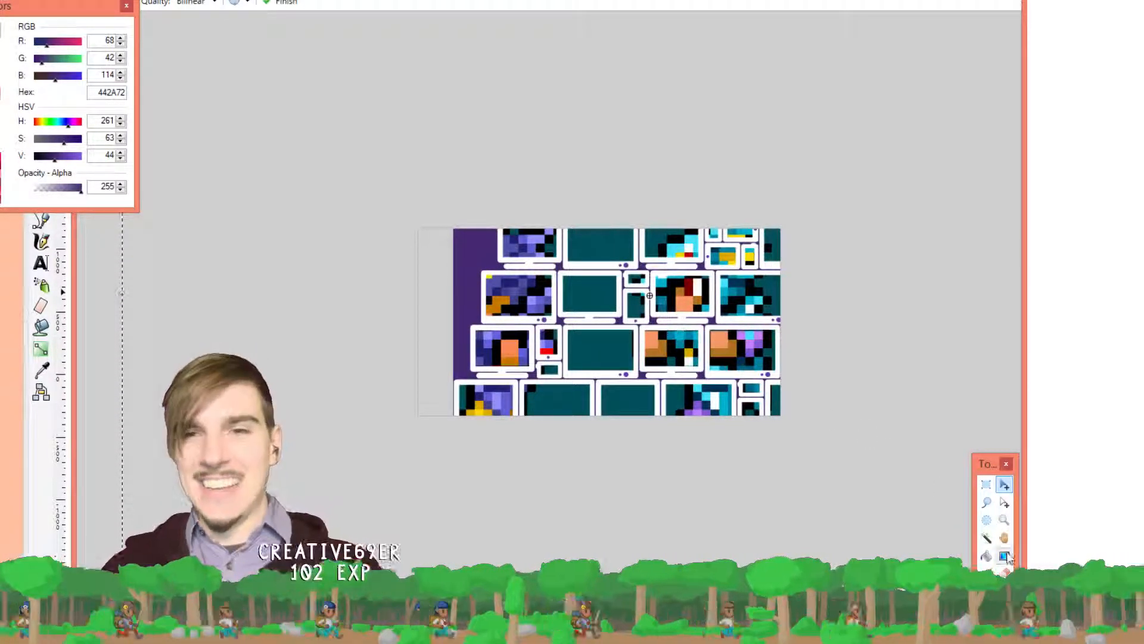
click(986, 503)
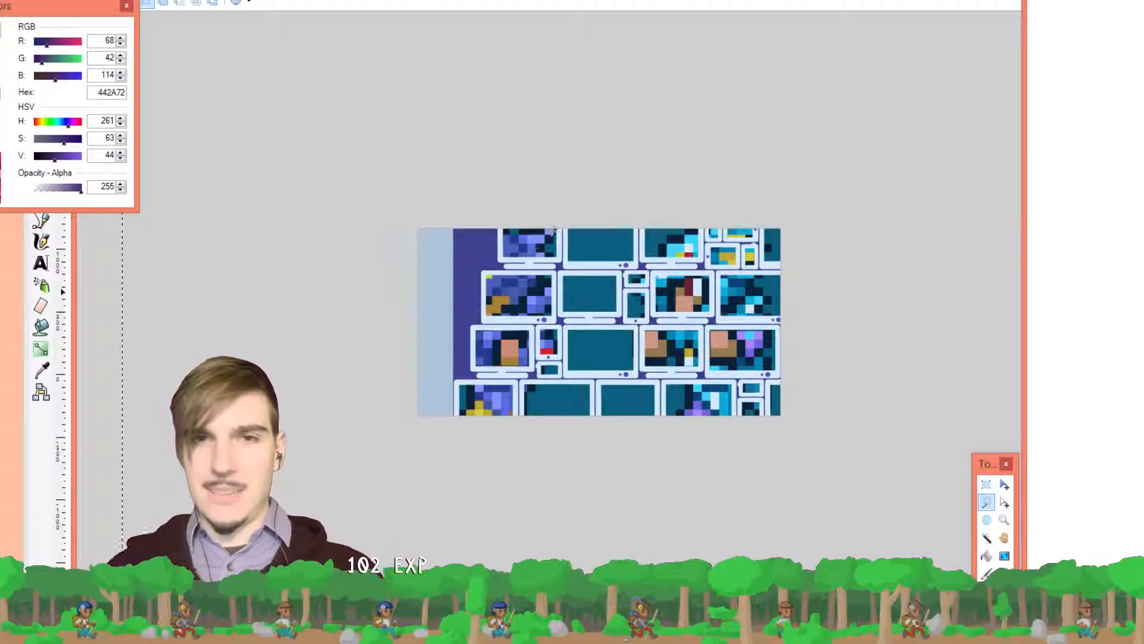
mouse_move(565, 212)
mouse_down()
mouse_move(557, 326)
mouse_move(520, 385)
mouse_move(515, 422)
mouse_move(402, 298)
mouse_move(539, 119)
mouse_up()
key(Delete)
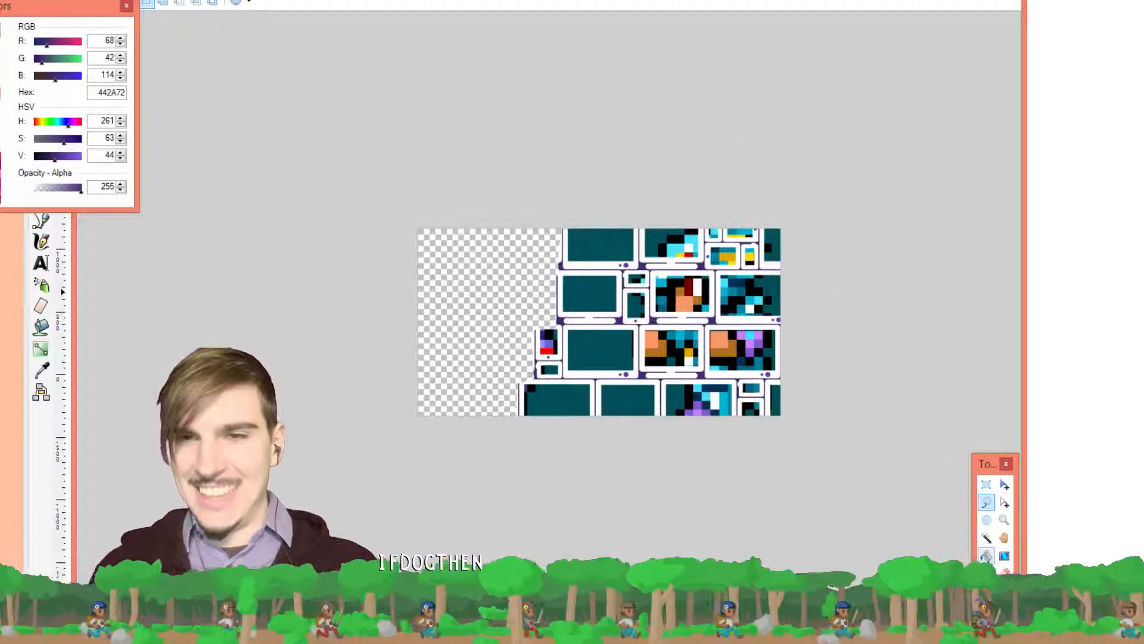
Sample the purple and fill the emptied left area with it
scroll(584, 343, up, 4)
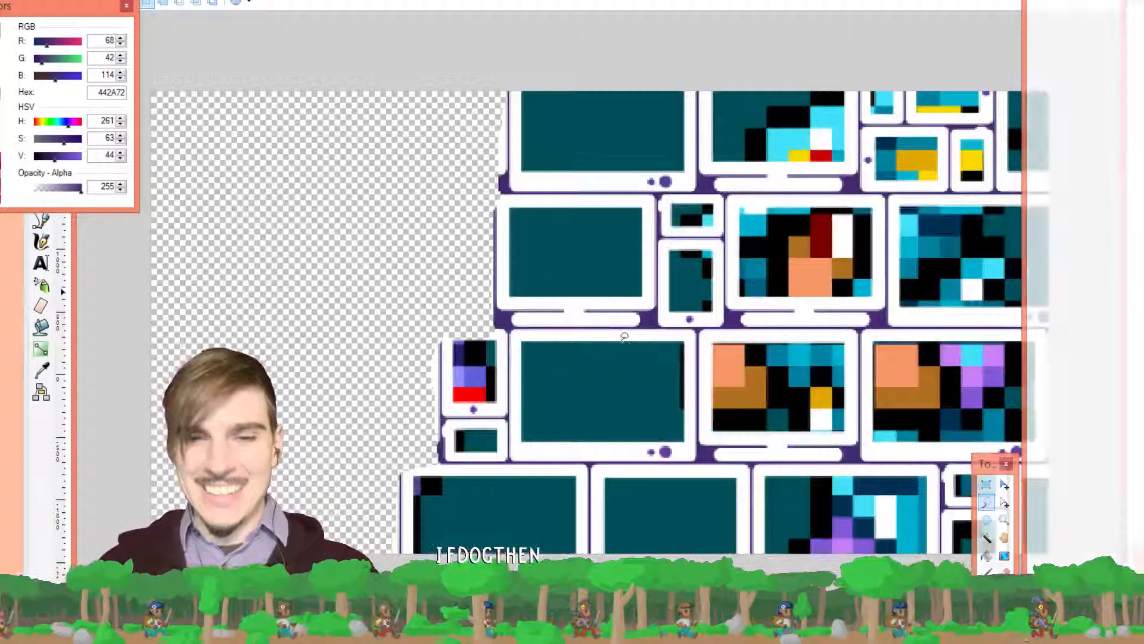
key(k)
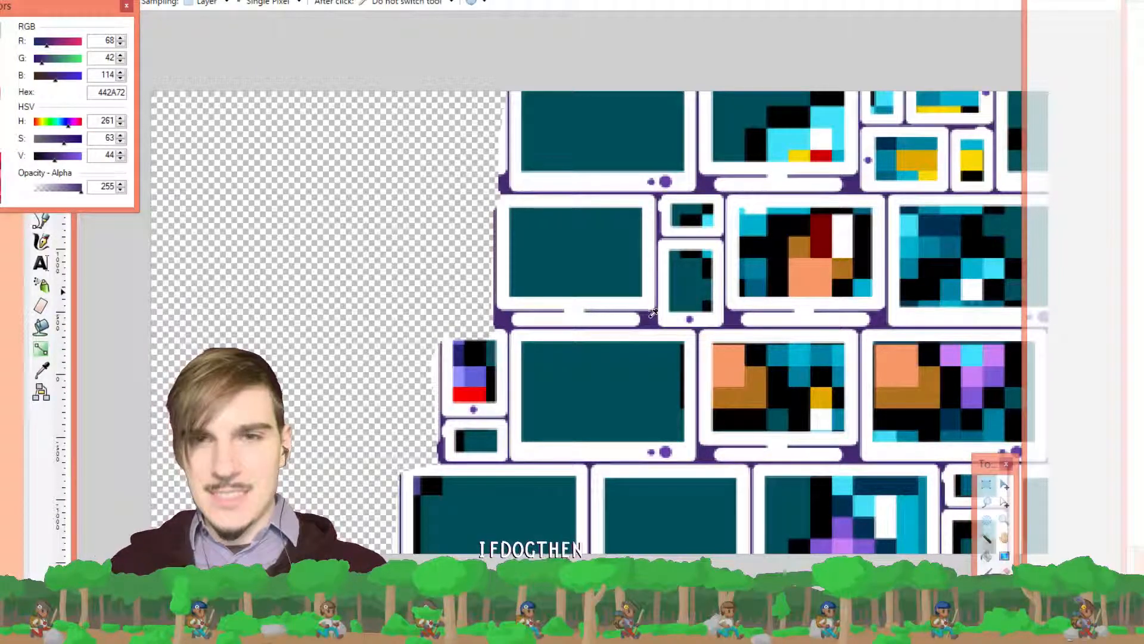
click(986, 558)
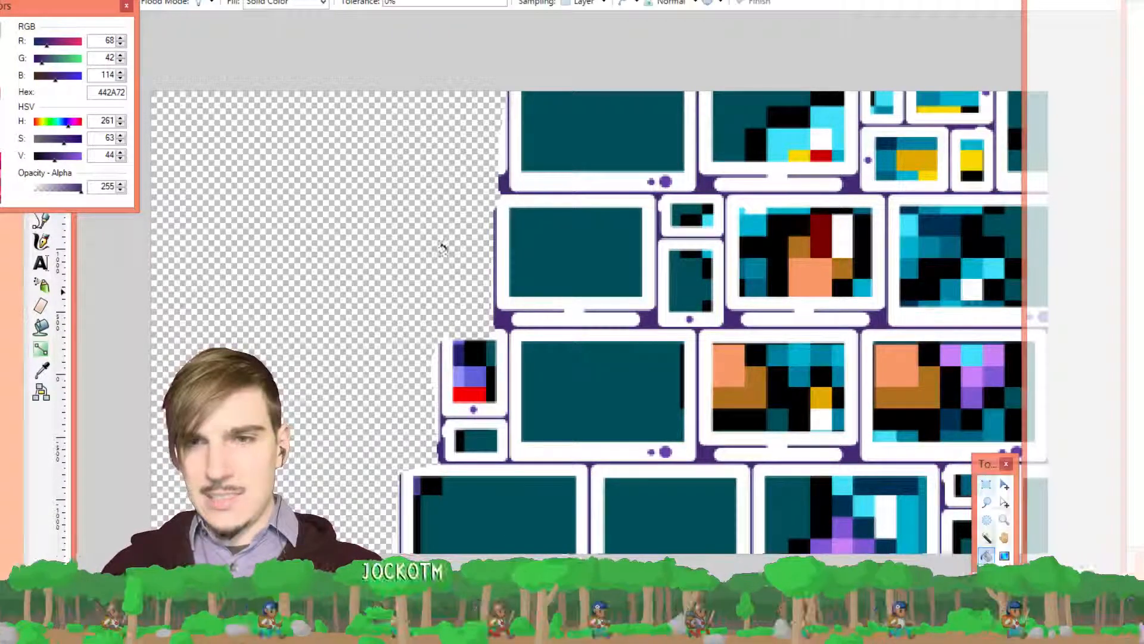
click(370, 202)
Fill each of the ten teal monitor screens and tile areas with purple
scroll(361, 172, down, 1)
scroll(361, 172, down, 1)
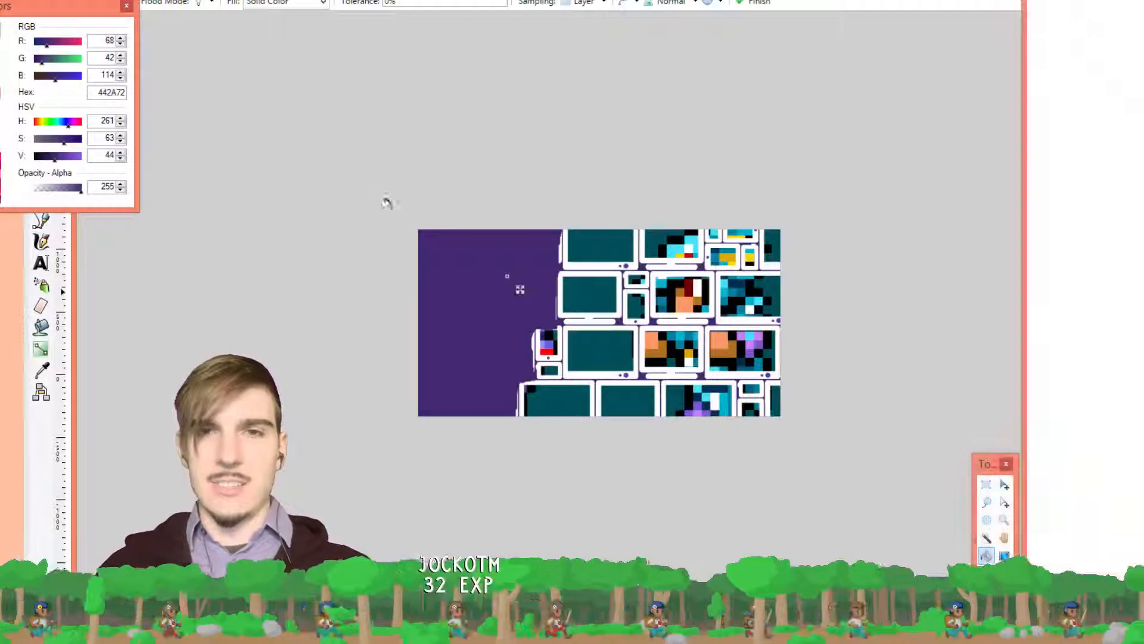
click(595, 288)
click(598, 244)
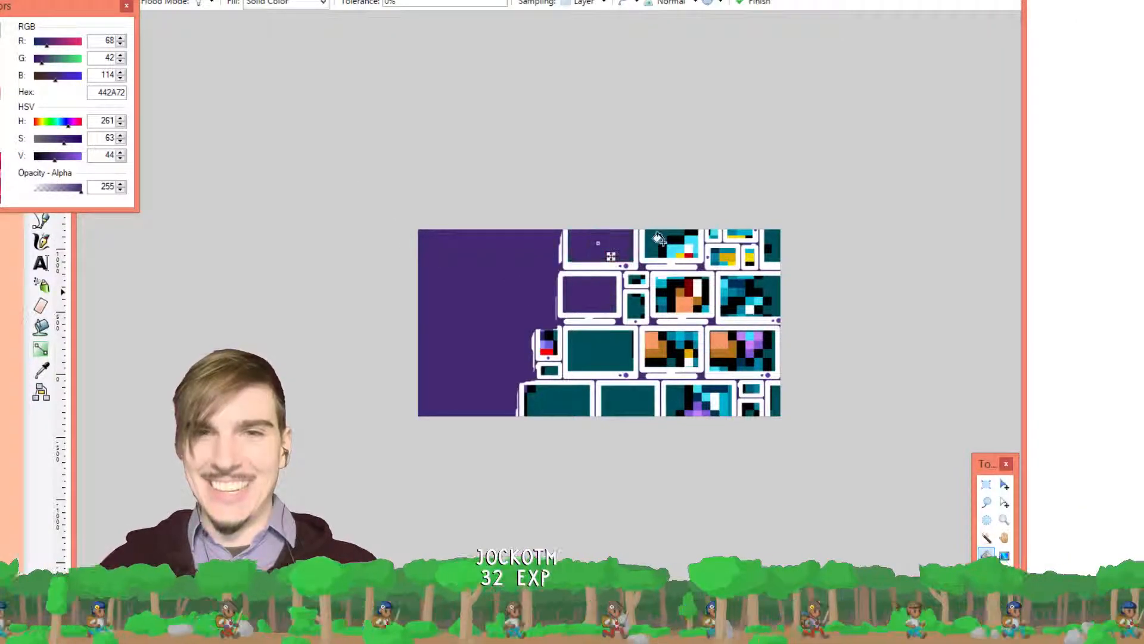
click(654, 236)
click(596, 341)
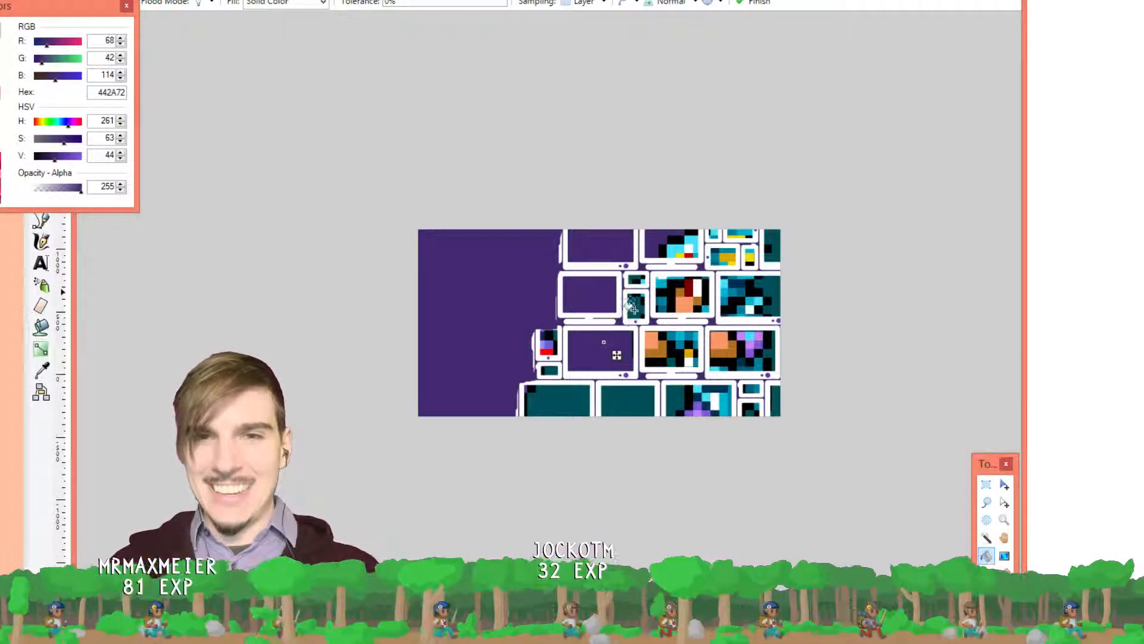
click(631, 301)
click(767, 282)
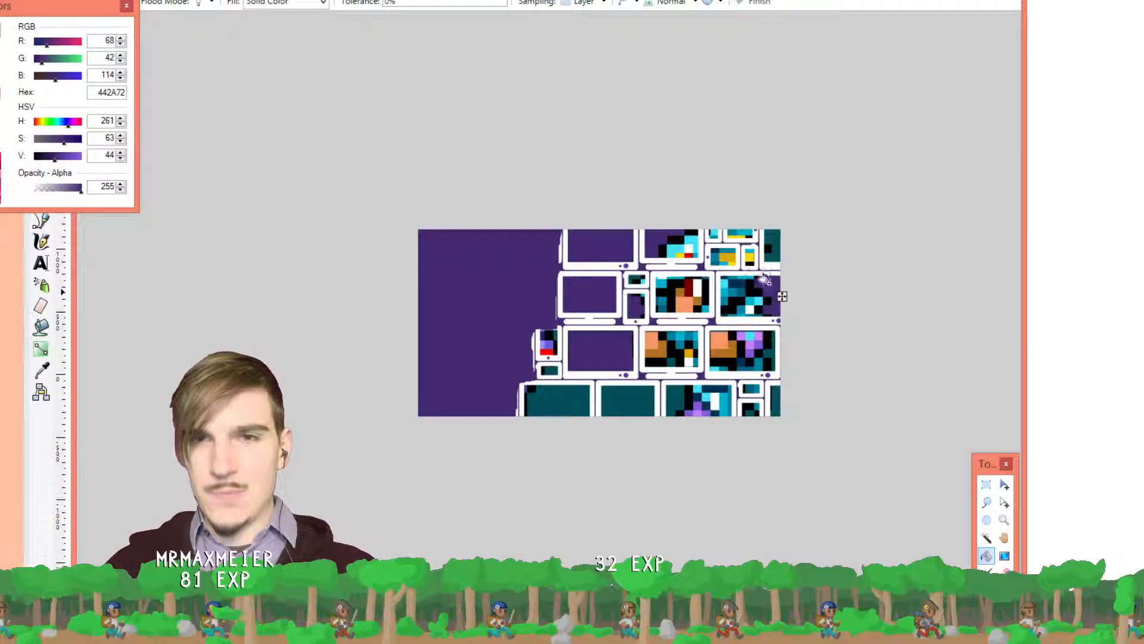
click(622, 394)
click(576, 400)
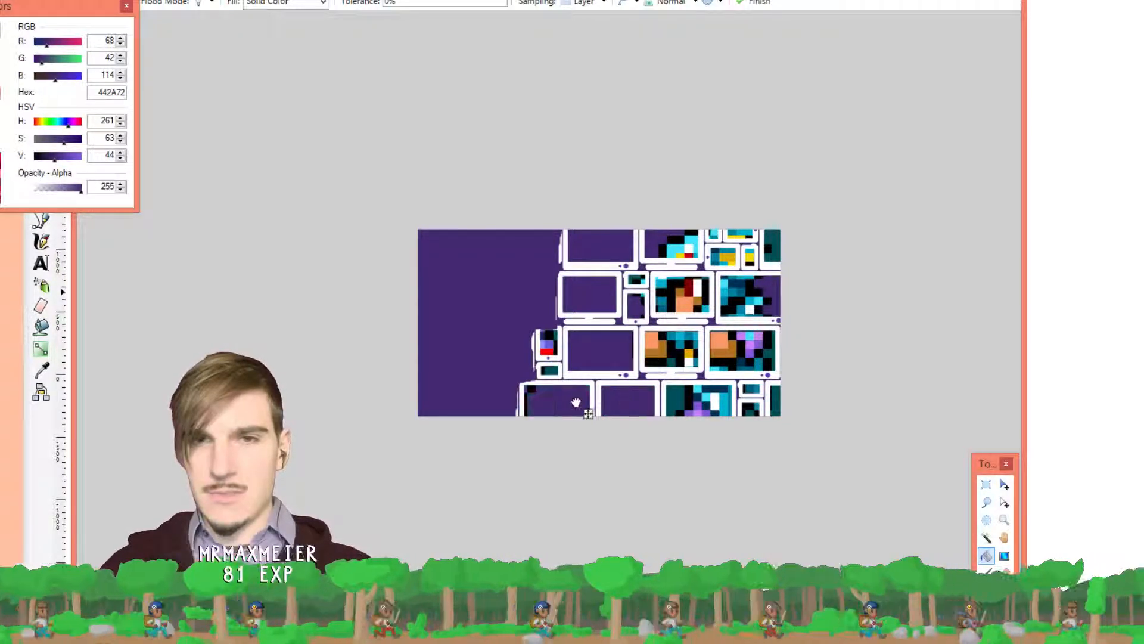
click(677, 393)
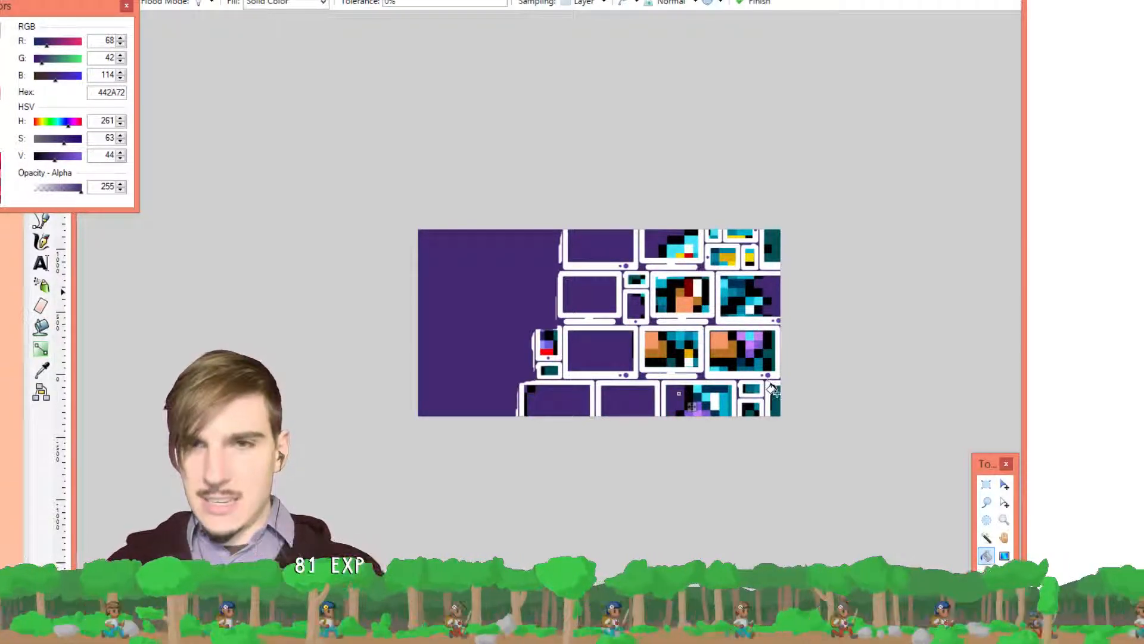
click(776, 396)
scroll(786, 365, up, 2)
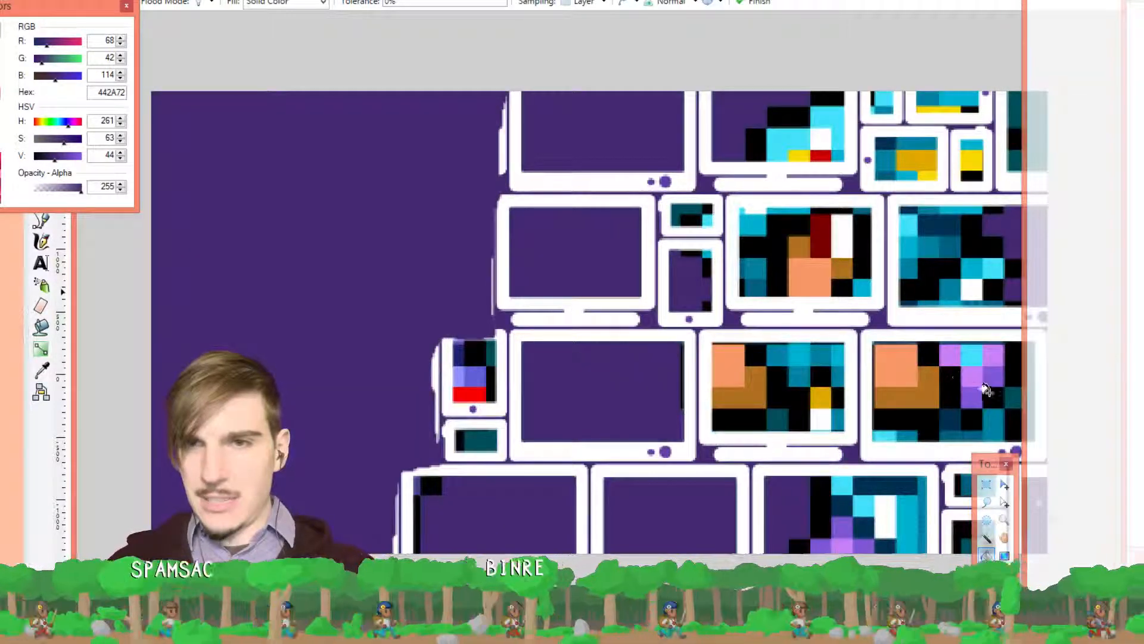
scroll(1008, 392, down, 2)
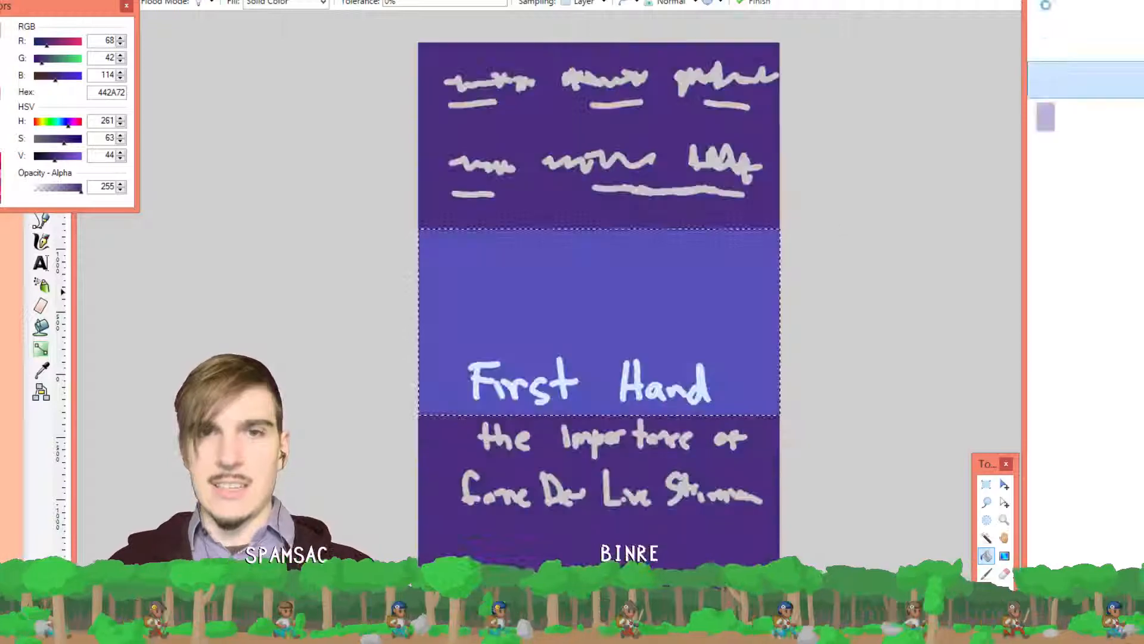
Paint-bucket the selected middle band of the tall First Hand image purple and switch back to the banner
click(617, 303)
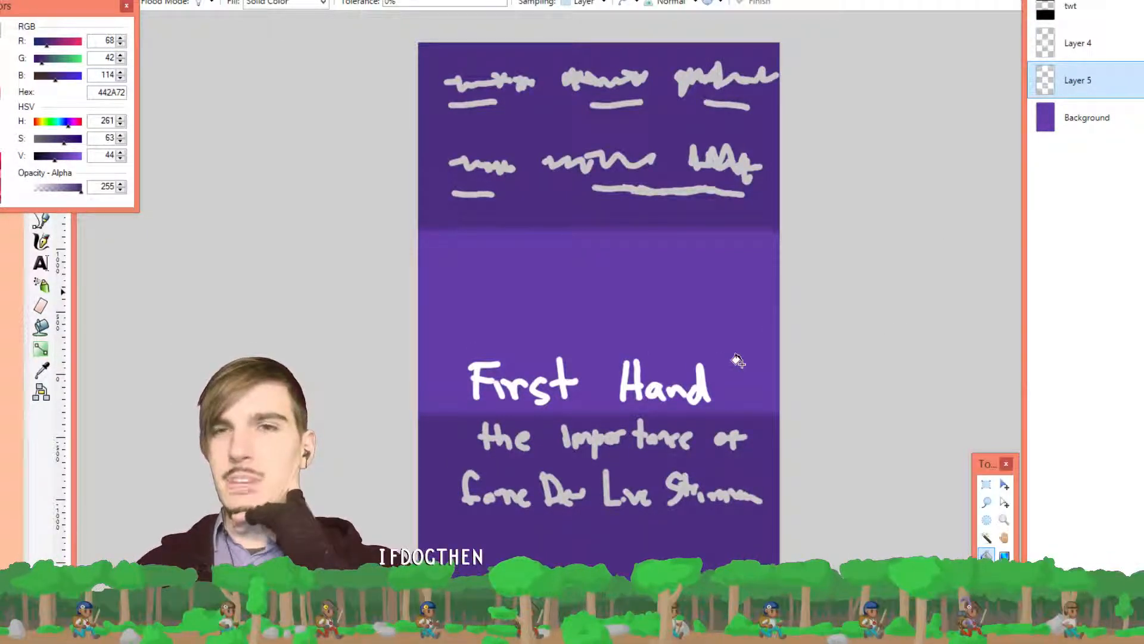
key(ctrl+Tab)
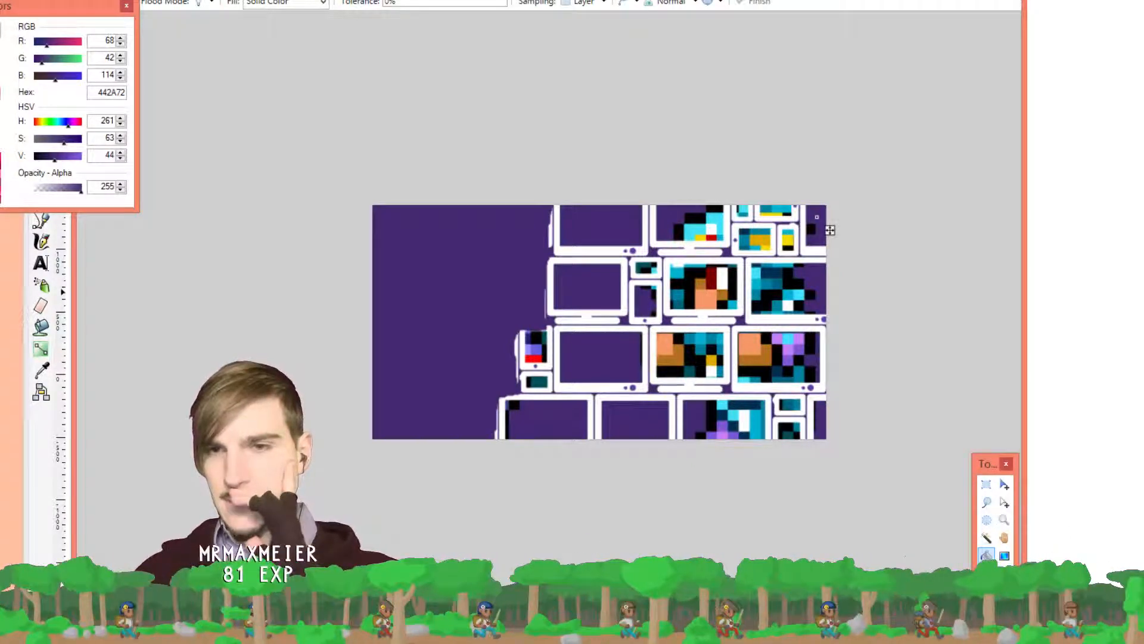
Set up the Paintbrush with width 8 and white as the primary colour
key(b)
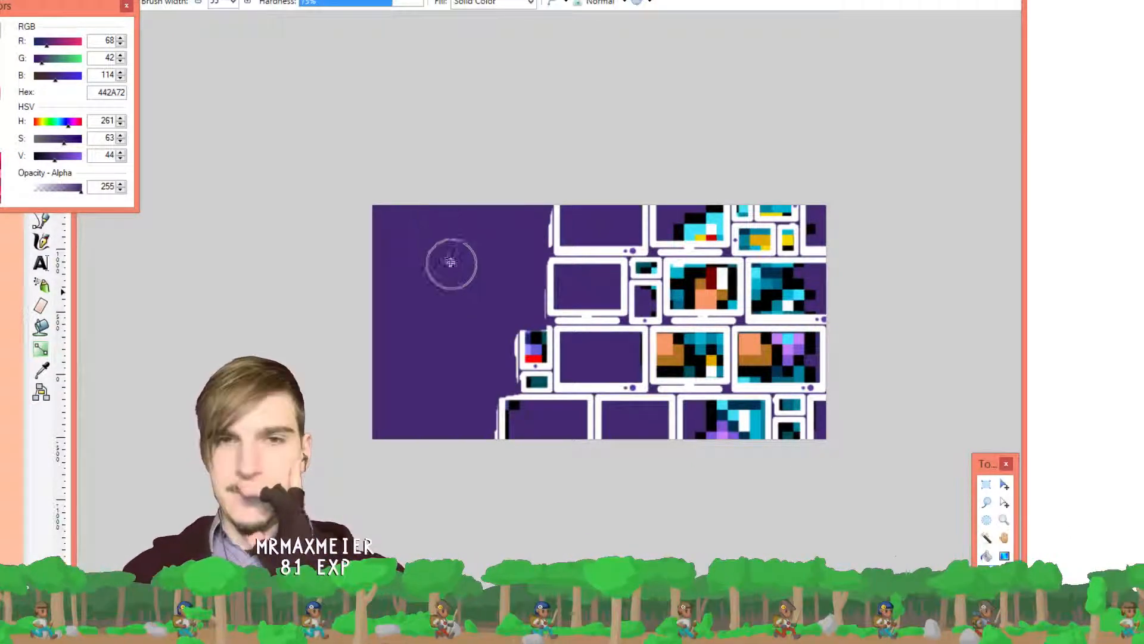
click(232, 5)
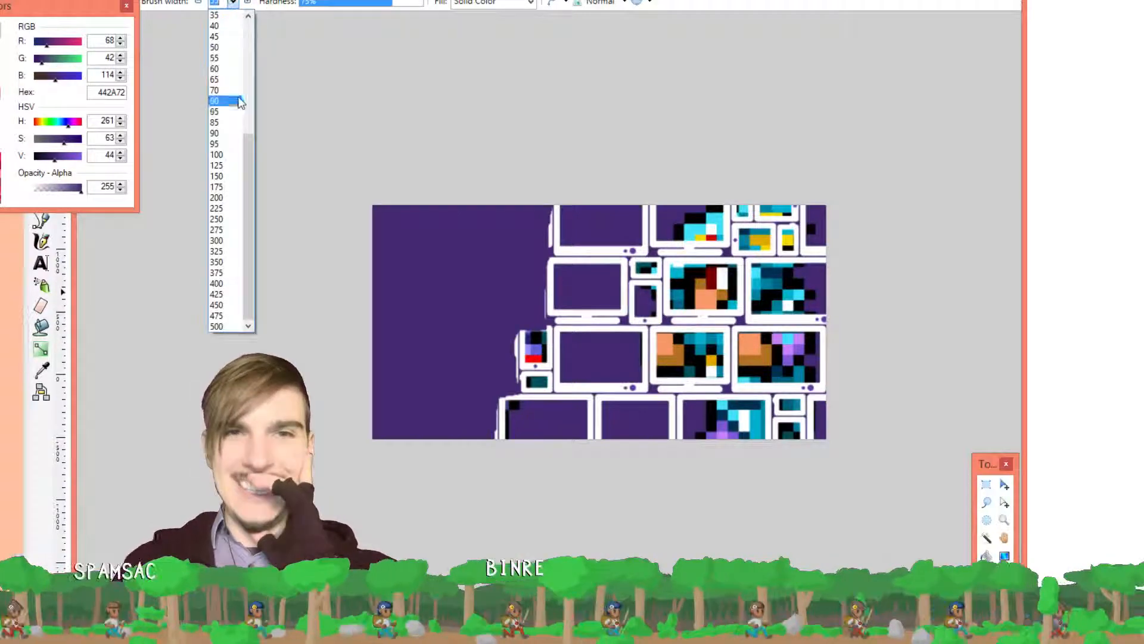
drag(247, 190, 250, 71)
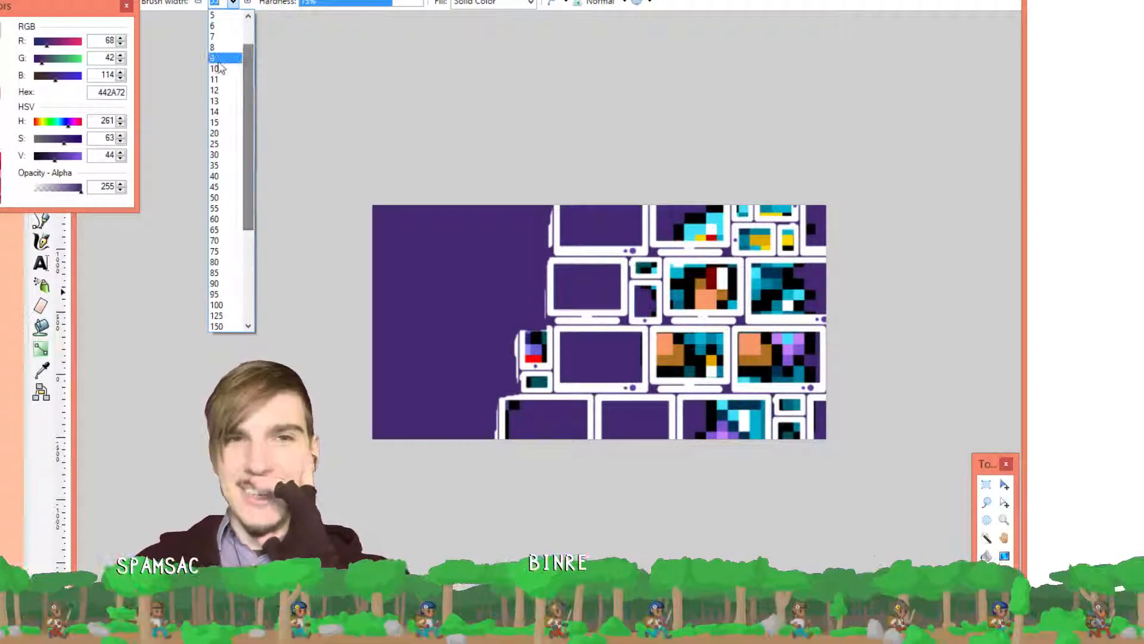
click(221, 48)
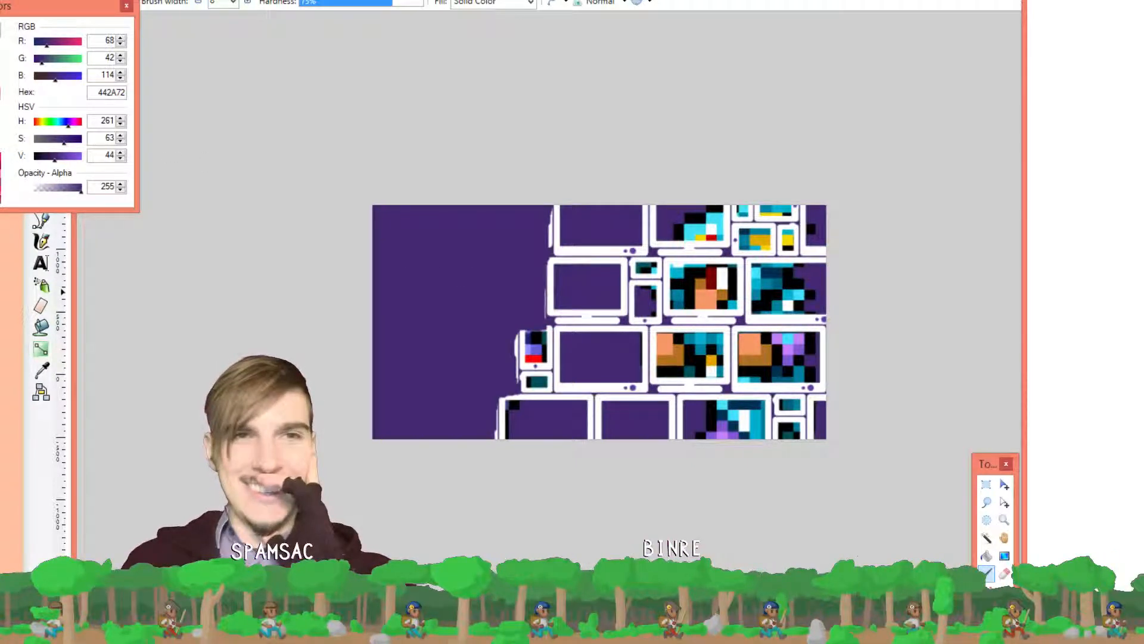
click(0, 165)
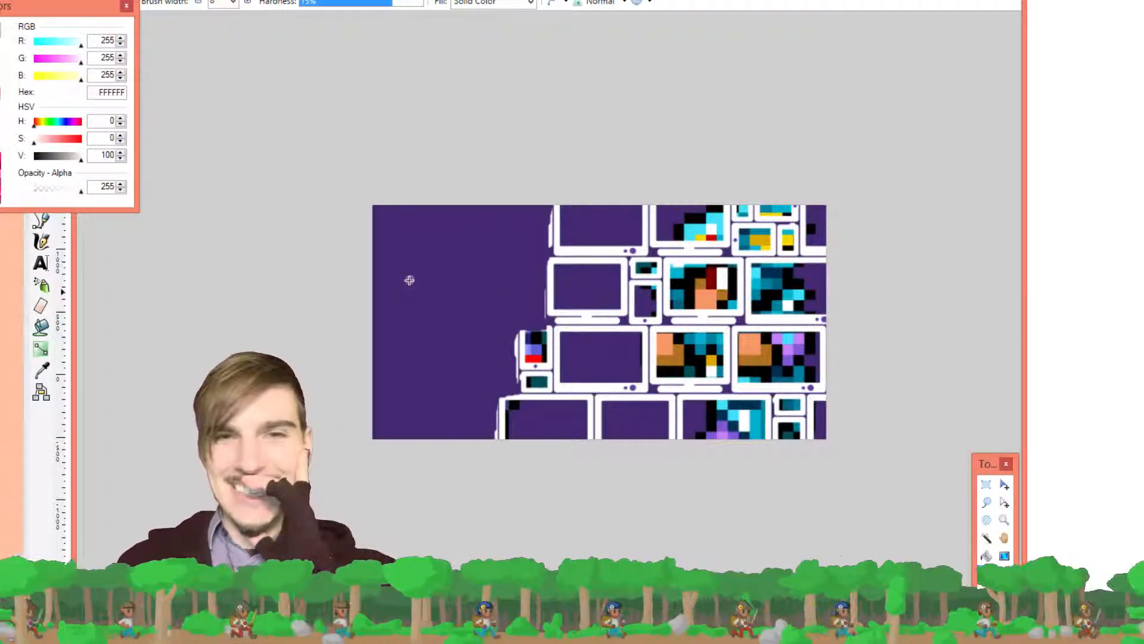
Paint trial white strokes for the F, s, t and H of 'First Hand'
mouse_move(384, 291)
mouse_down()
mouse_move(399, 310)
mouse_move(444, 332)
mouse_up()
drag(464, 278, 468, 336)
drag(453, 322, 494, 312)
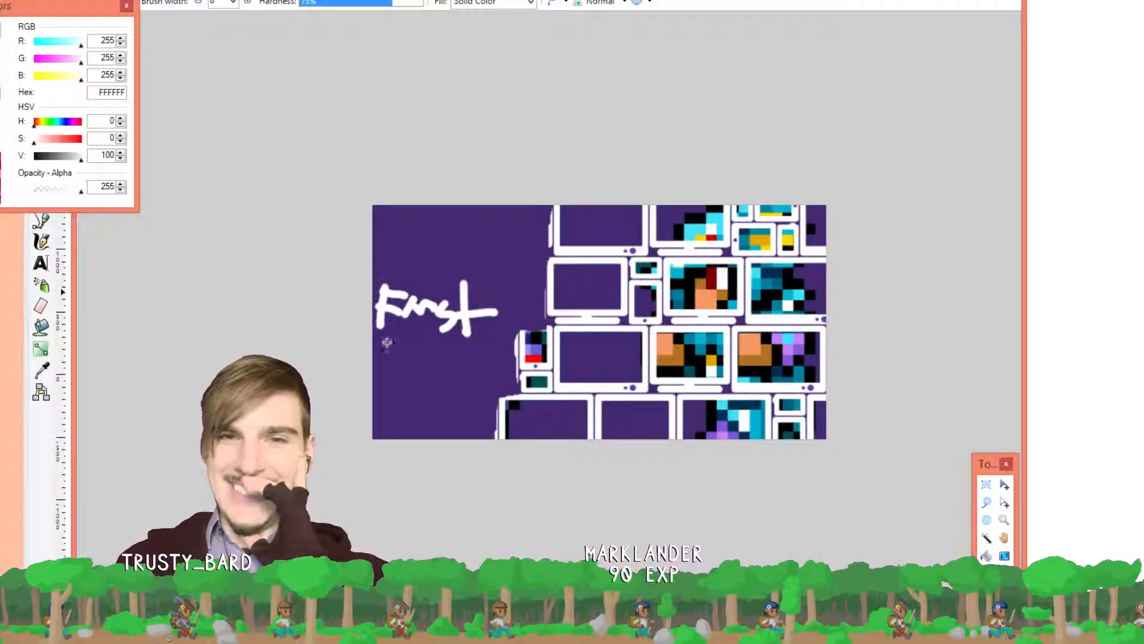
mouse_move(387, 334)
mouse_down()
mouse_move(387, 364)
mouse_move(407, 350)
mouse_up()
mouse_move(408, 342)
mouse_down()
mouse_move(469, 343)
mouse_move(482, 364)
mouse_up()
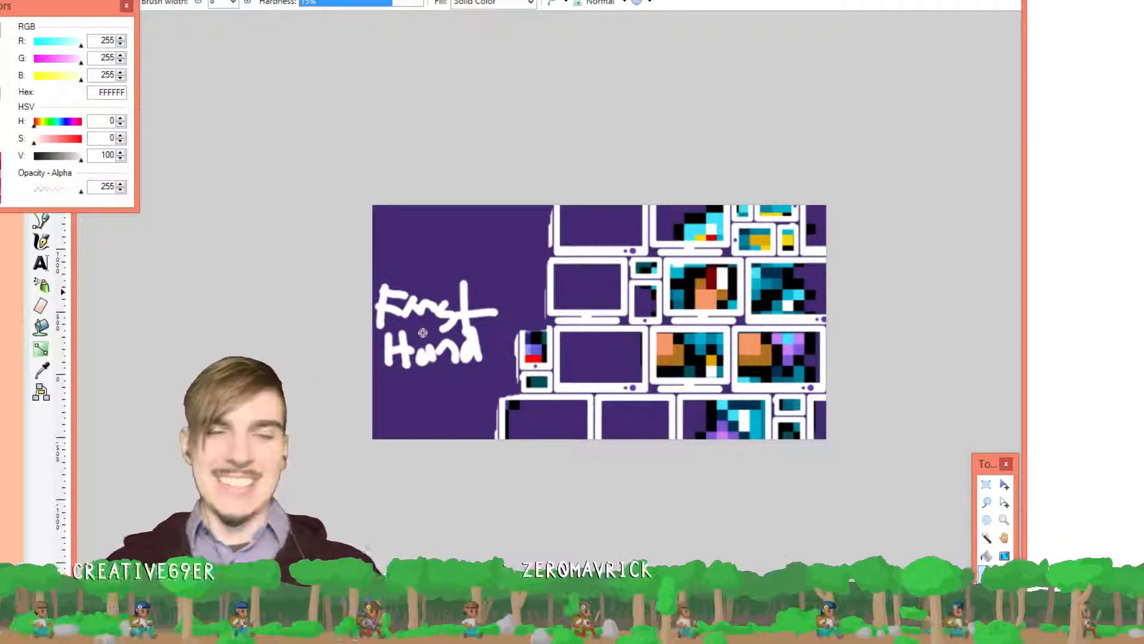
Undo the trial strokes back to just the stem of the F
key(ctrl+z)
key(ctrl+z)
key(ctrl+z)
key(ctrl+z)
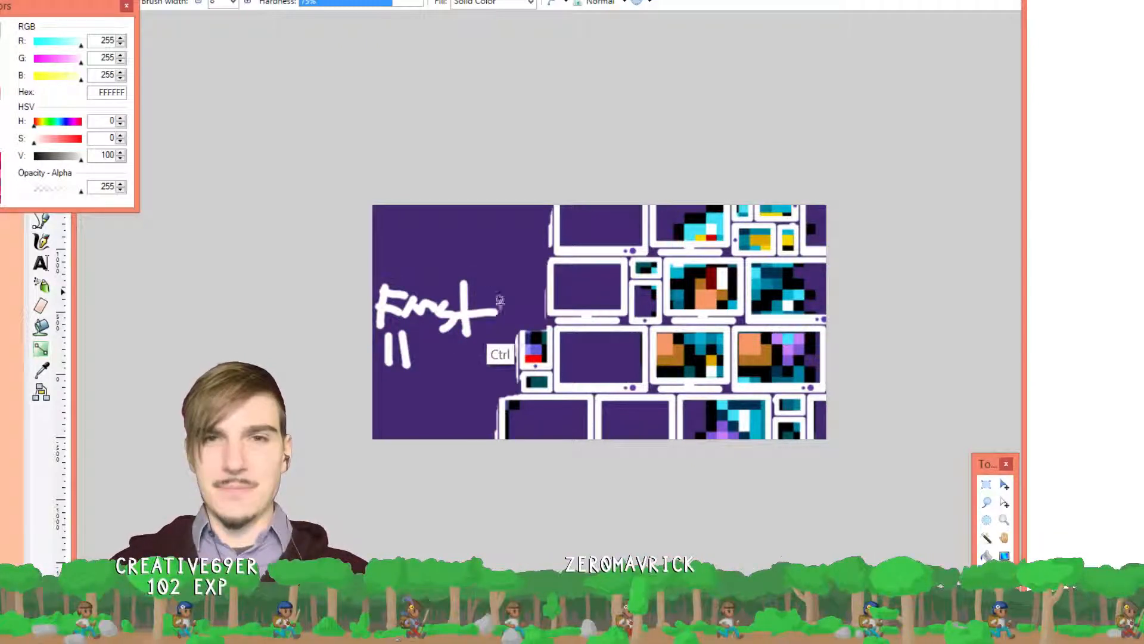
key(ctrl+z)
key(ctrl+z)
key(ctrl+z)
key(ctrl+z)
key(ctrl+z)
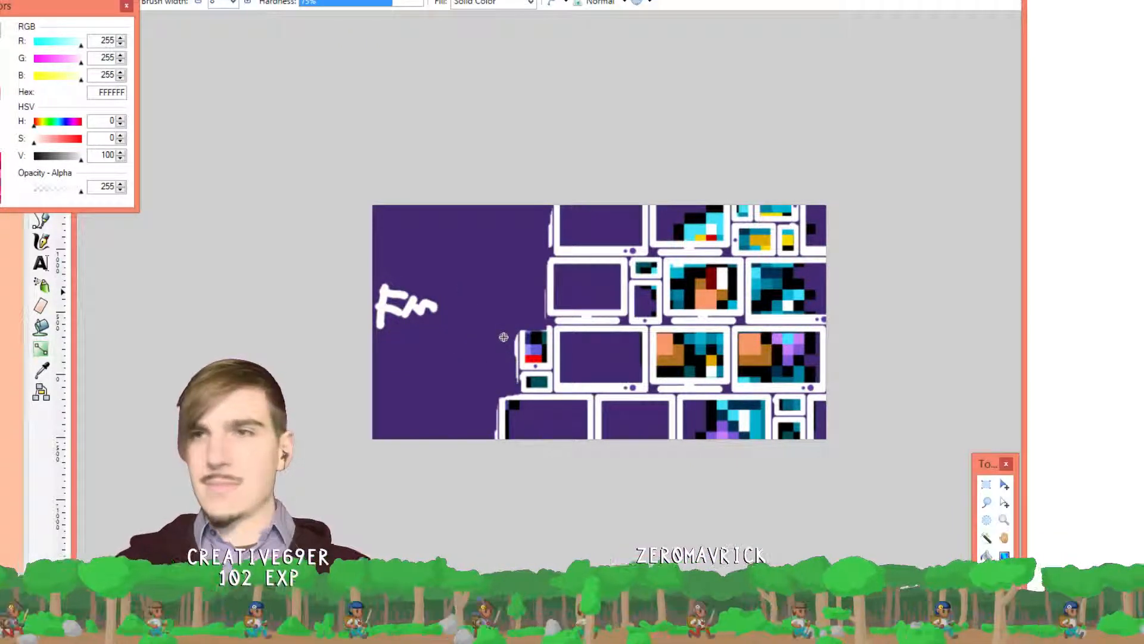
key(ctrl+z)
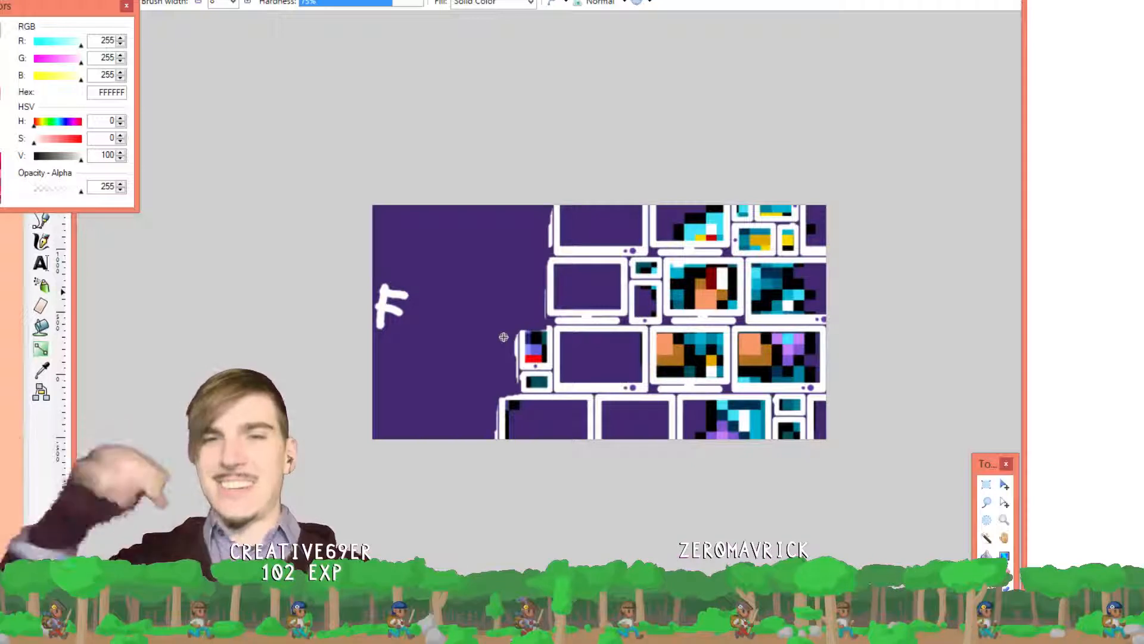
key(ctrl+z)
key(ctrl+z)
key(ctrl+z)
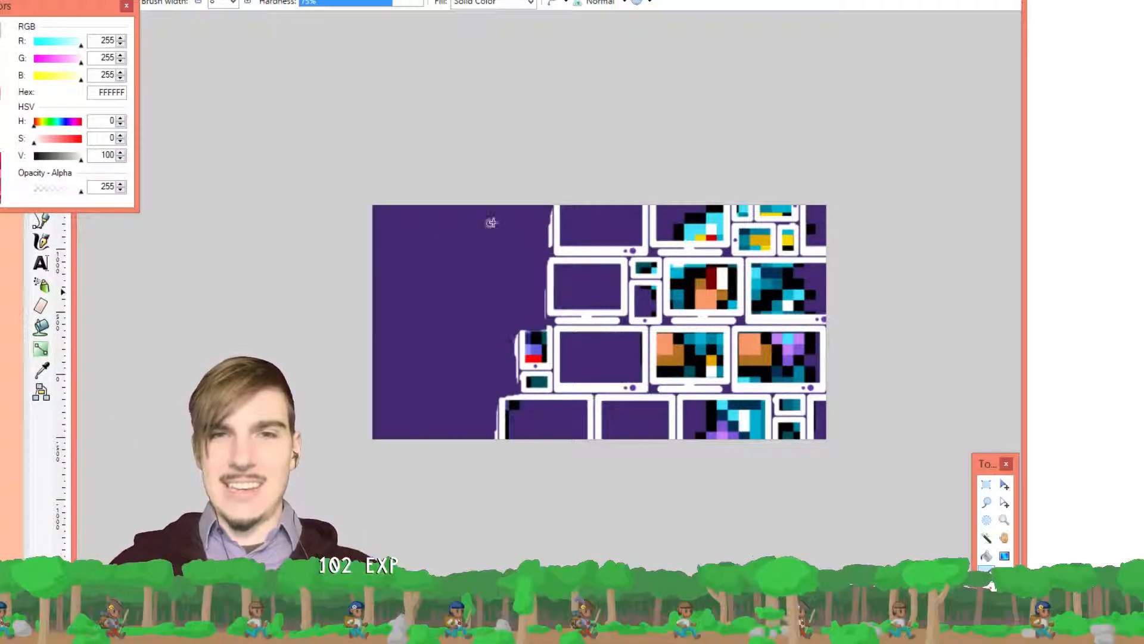
Hand-letter 'First Hand' in white with wavy scribbled lines beneath it
scroll(406, 288, up, 6)
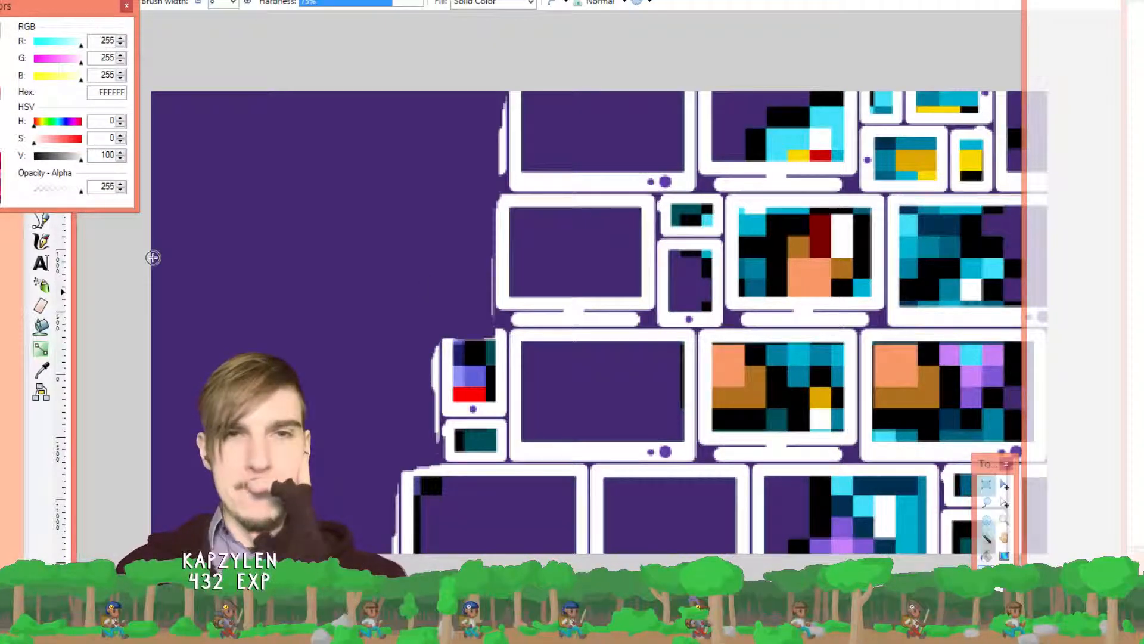
mouse_move(167, 250)
mouse_down()
mouse_move(166, 313)
mouse_move(168, 259)
mouse_move(194, 258)
mouse_move(165, 283)
mouse_move(230, 311)
mouse_move(238, 281)
mouse_move(253, 284)
mouse_move(260, 318)
mouse_up()
click(205, 291)
mouse_move(292, 250)
mouse_down()
mouse_move(305, 319)
mouse_move(329, 276)
mouse_move(349, 277)
mouse_move(348, 333)
mouse_up()
click(379, 315)
mouse_move(381, 255)
mouse_down()
mouse_move(376, 315)
mouse_move(355, 292)
mouse_move(438, 313)
mouse_move(455, 293)
mouse_move(455, 311)
mouse_move(479, 306)
mouse_move(482, 257)
mouse_move(485, 325)
mouse_up()
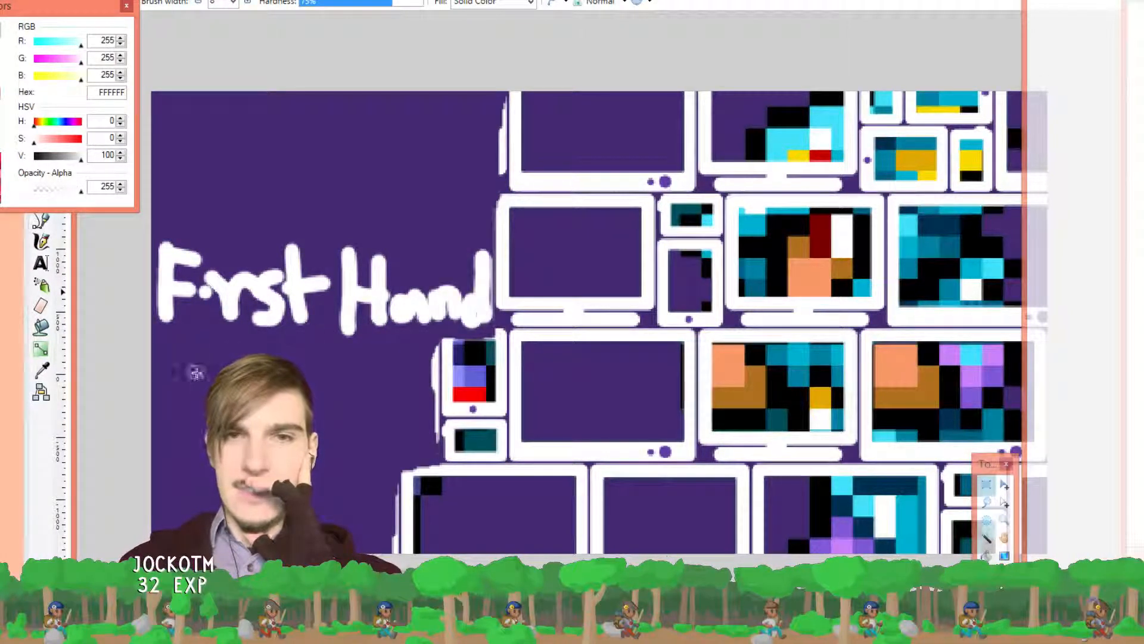
click(180, 352)
mouse_move(220, 369)
mouse_down()
mouse_move(383, 375)
mouse_move(390, 386)
mouse_up()
drag(178, 411, 199, 432)
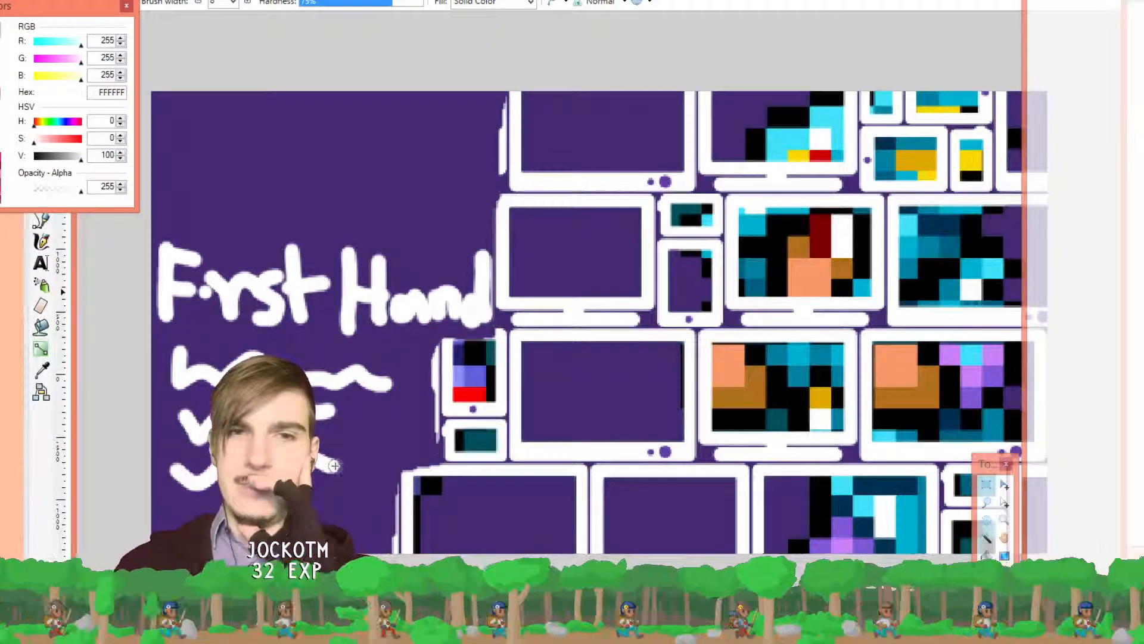
Paint two rows of three short white dashes above the lettering, undoing a stray attempt
drag(175, 130, 247, 130)
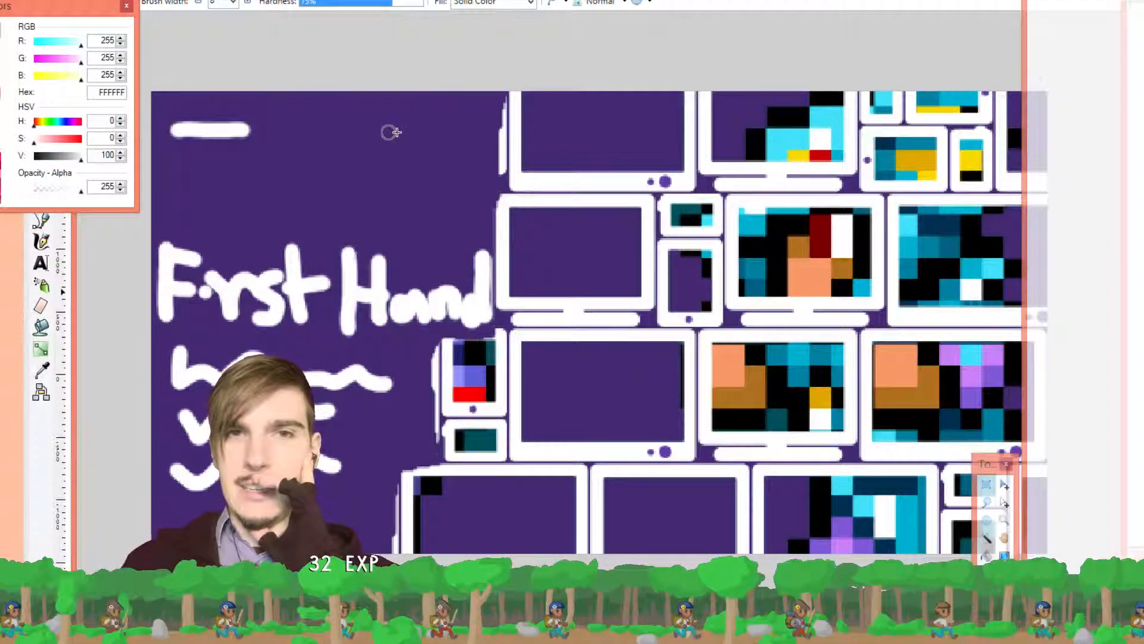
drag(380, 138, 442, 139)
drag(205, 181, 271, 181)
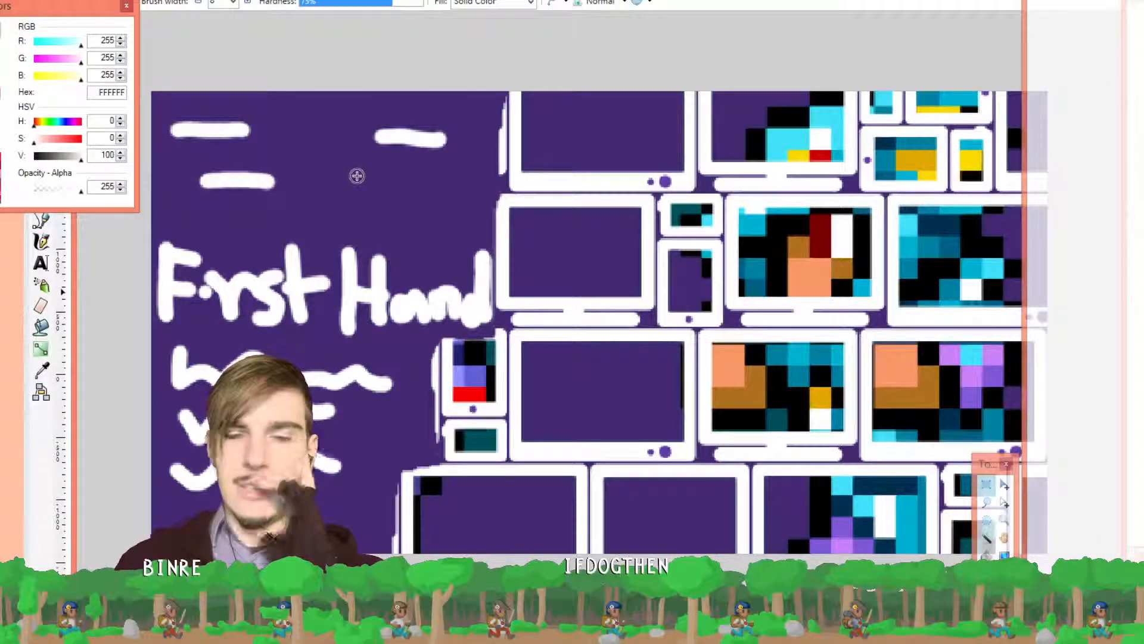
key(ctrl+z)
key(ctrl+z)
key(ctrl+z)
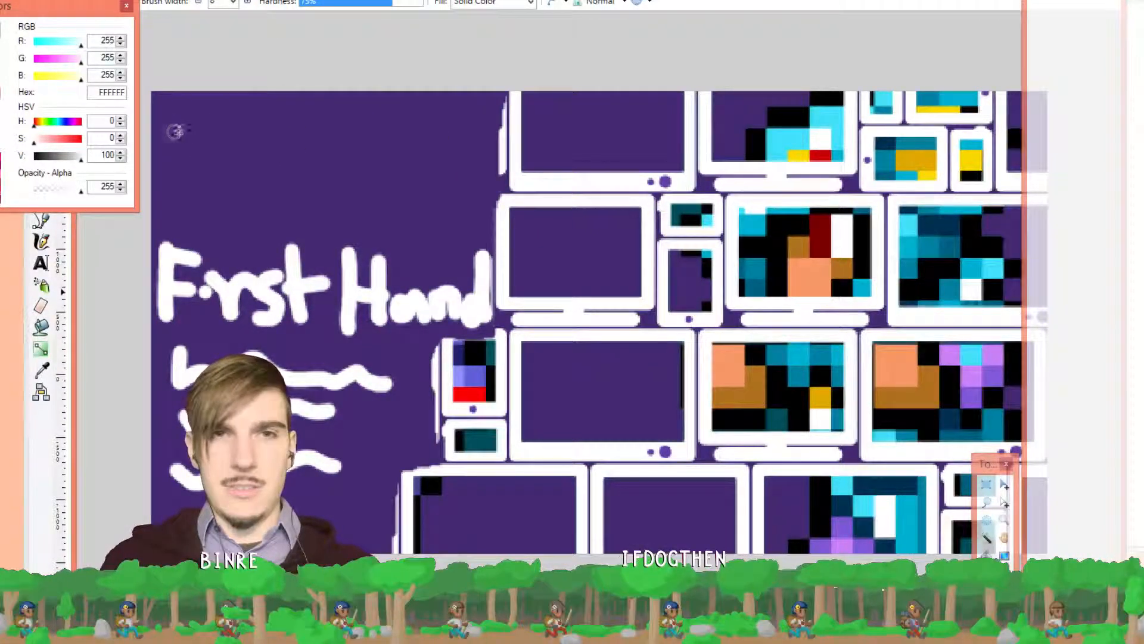
drag(171, 135, 447, 138)
drag(222, 202, 177, 202)
drag(290, 194, 343, 196)
drag(402, 204, 470, 203)
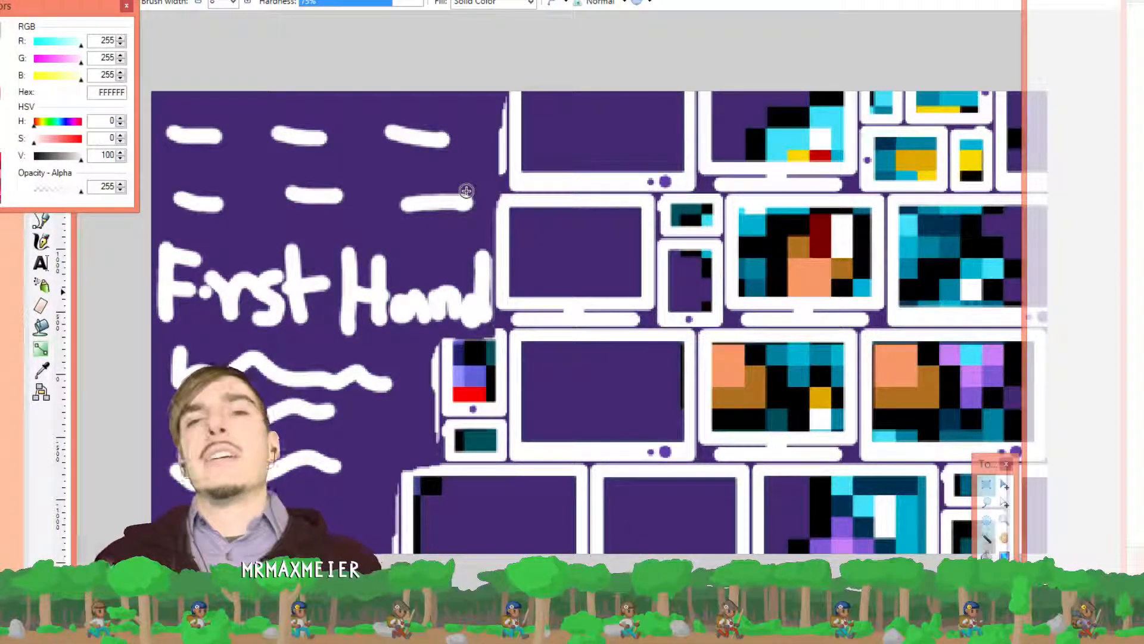
scroll(421, 171, down, 3)
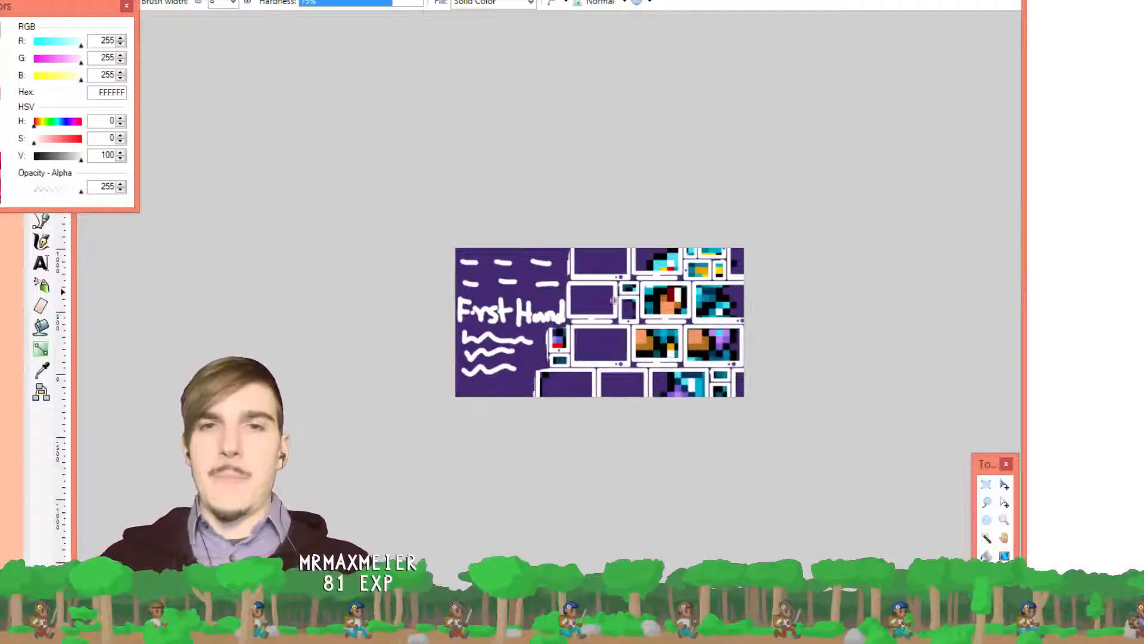
scroll(560, 283, up, 1)
scroll(560, 283, up, 1)
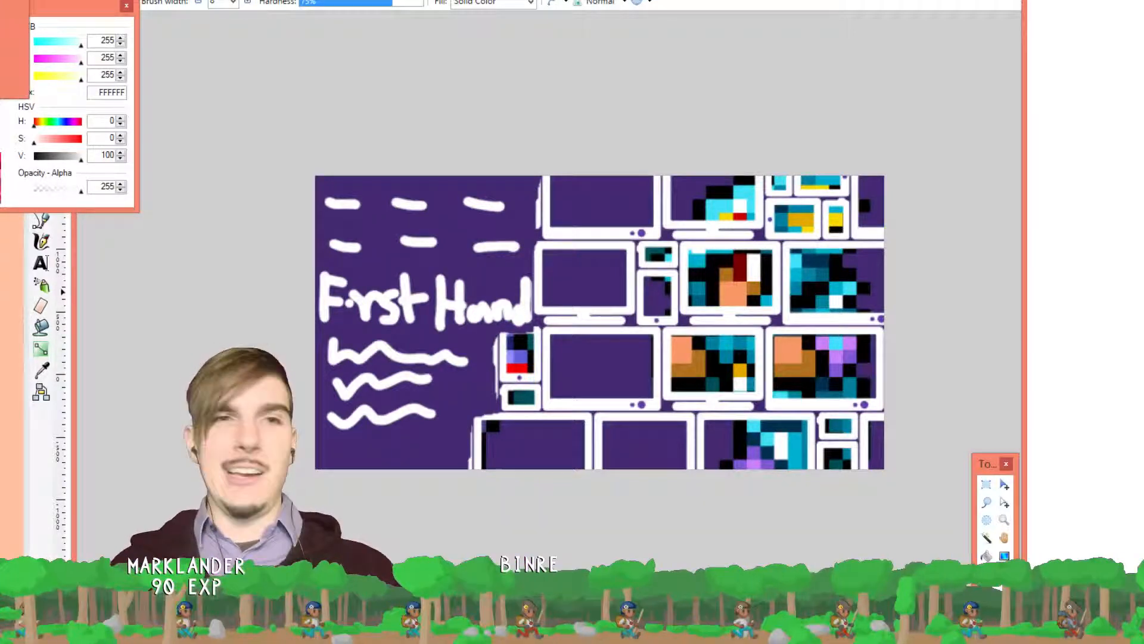
In Chrome, paste and load the bloop.wav address, then play the clip
key(alt+Tab)
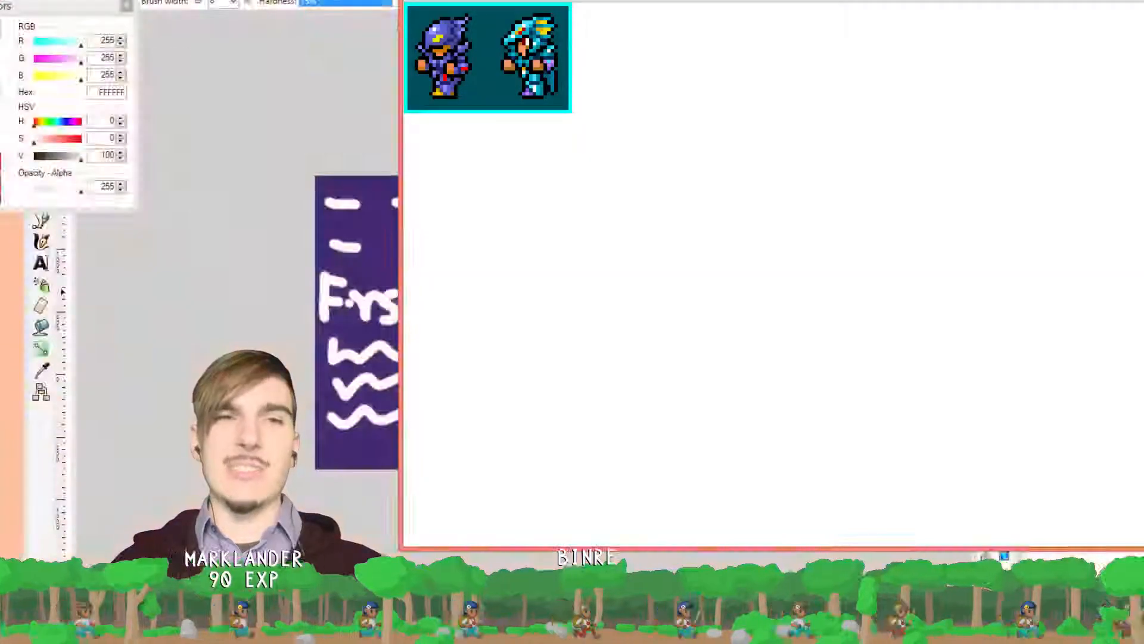
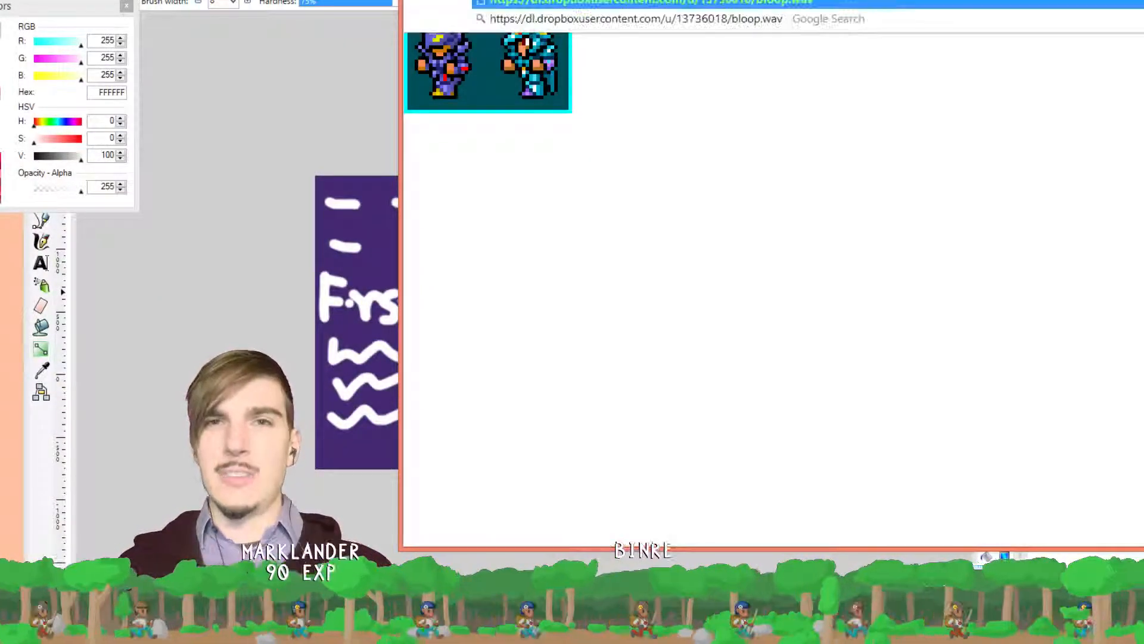
key(Return)
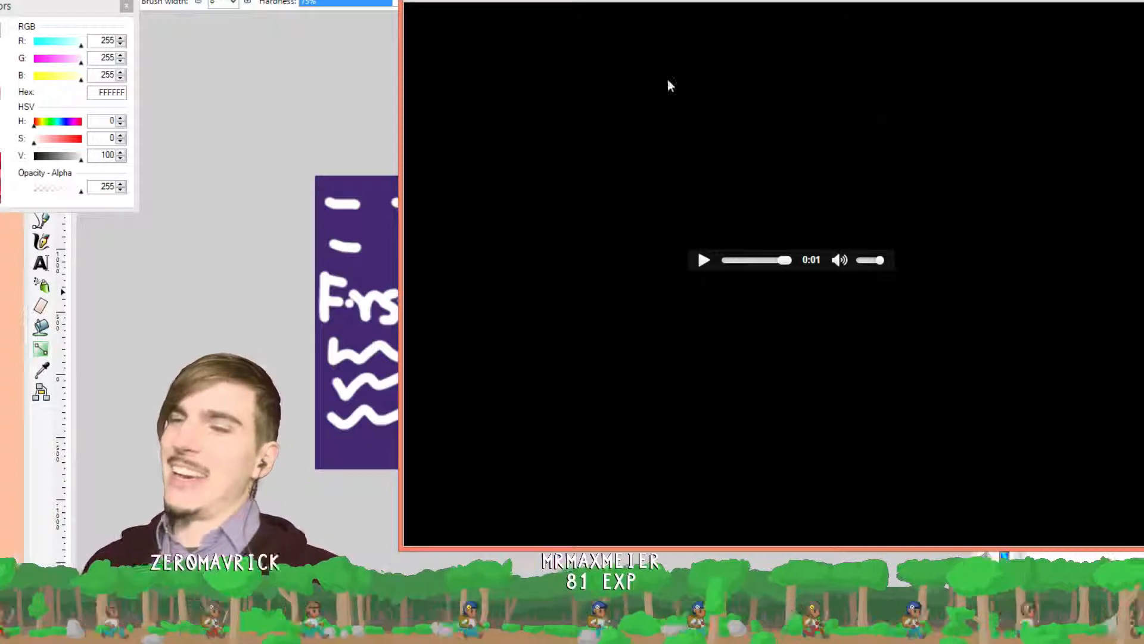
click(701, 261)
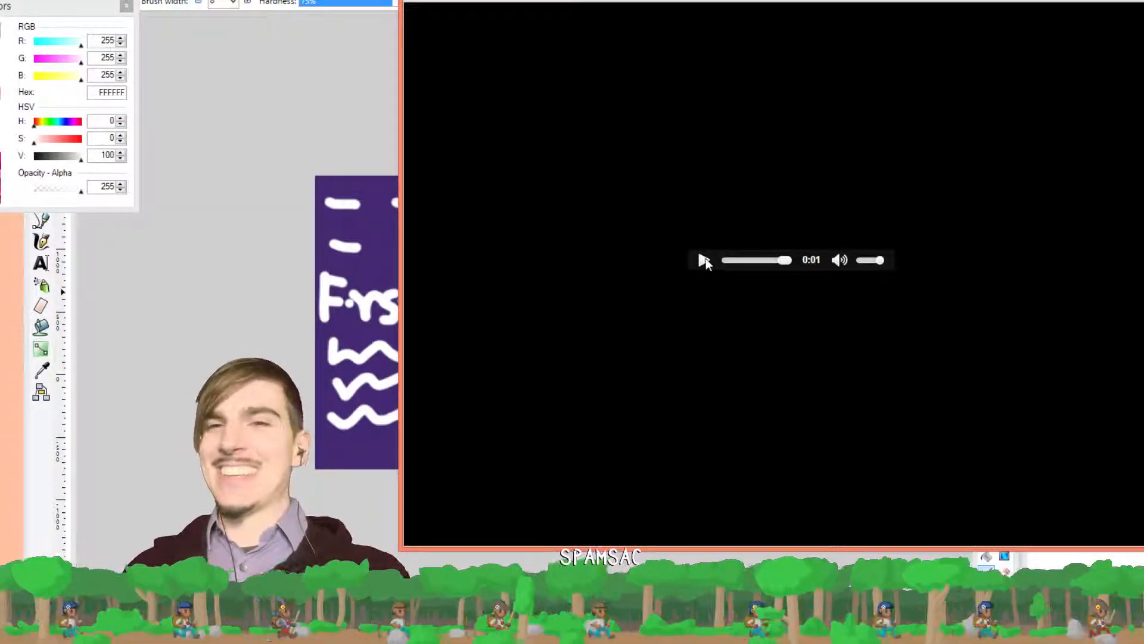
click(704, 260)
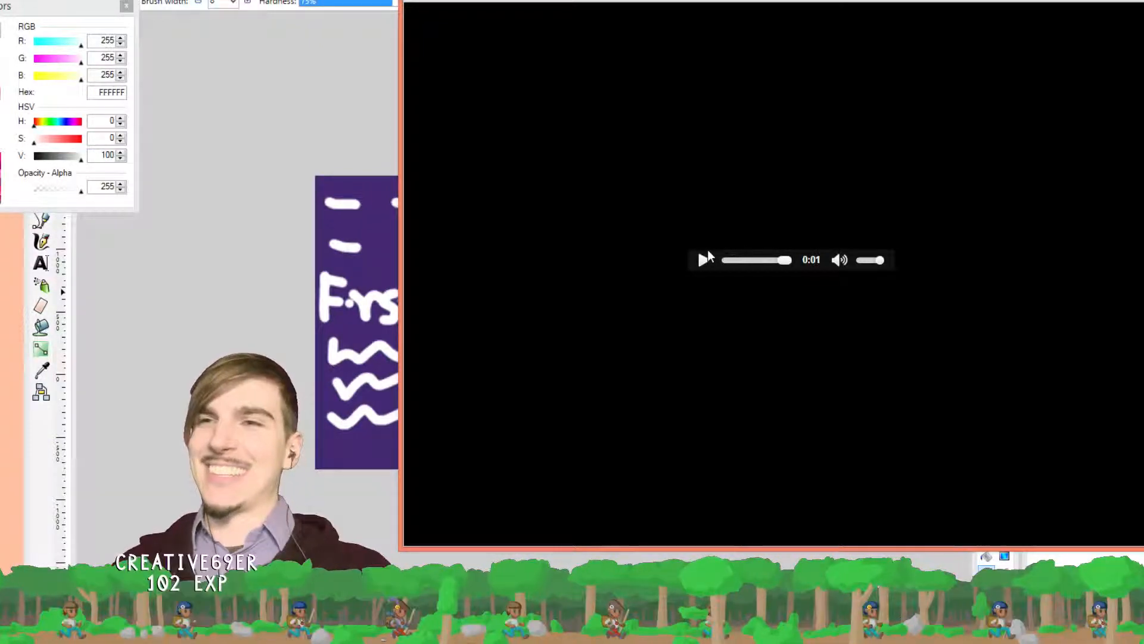
click(703, 260)
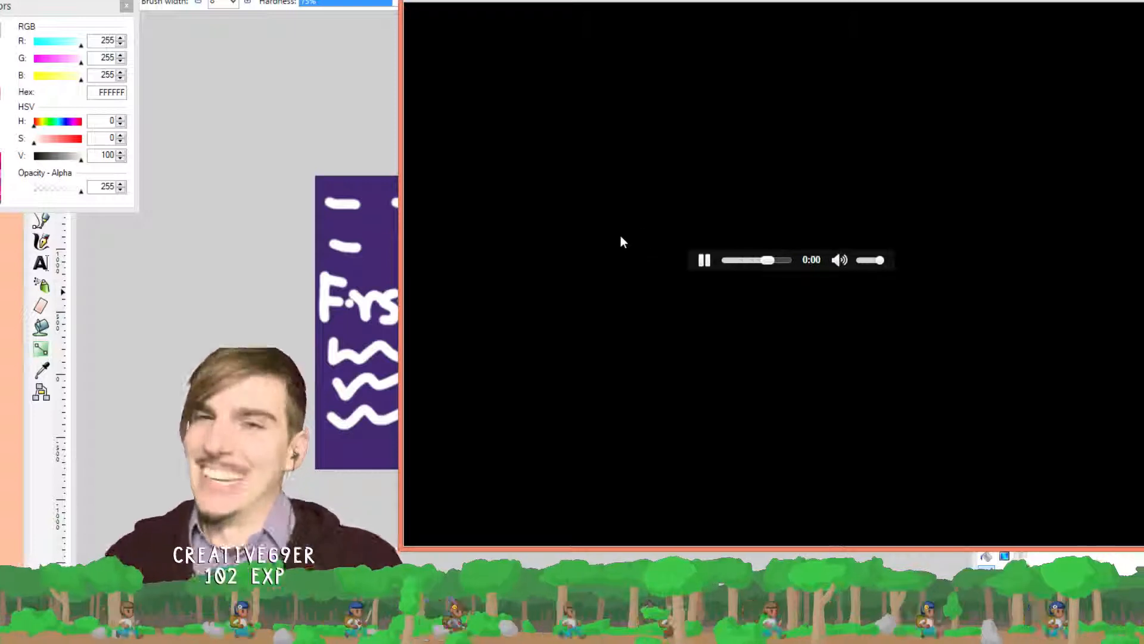
click(703, 259)
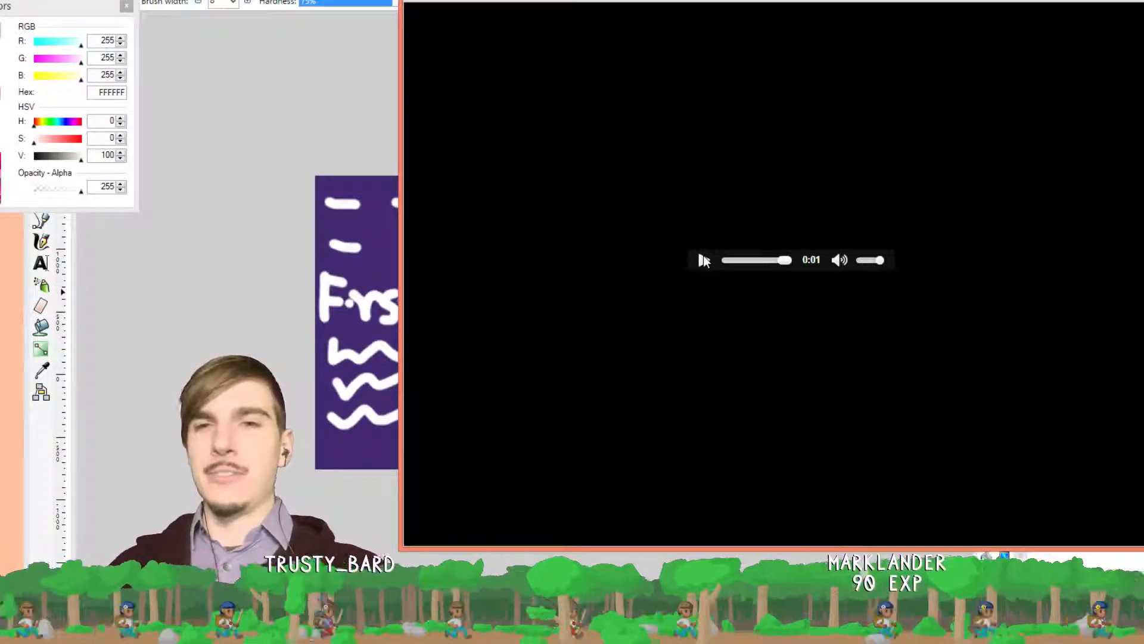
Replay the bloop.wav clip about ten times
click(703, 261)
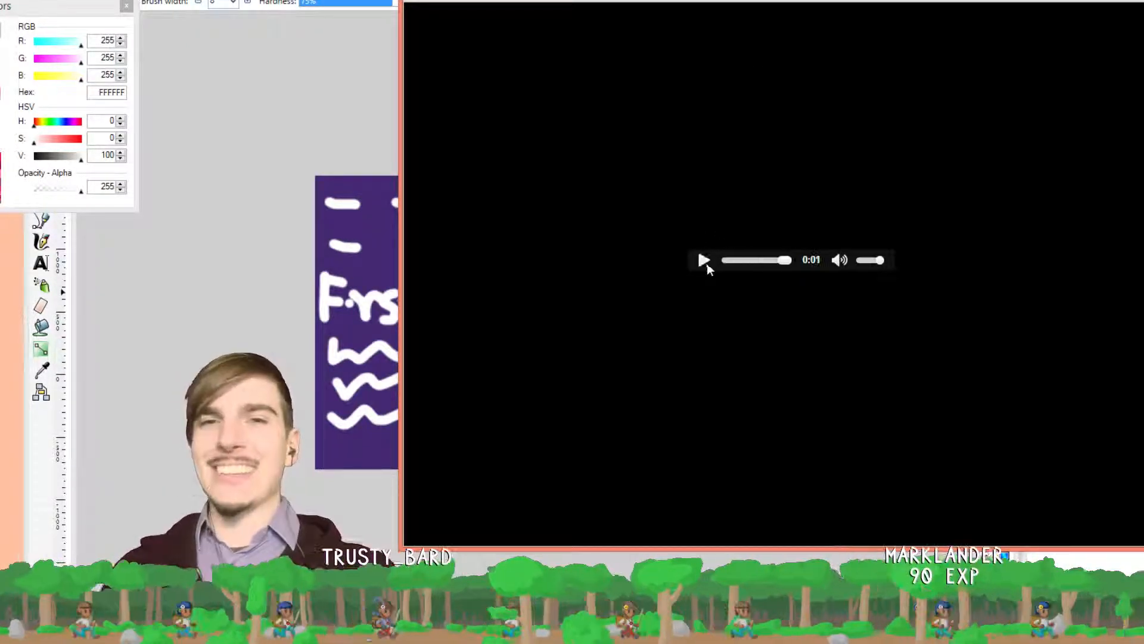
click(706, 263)
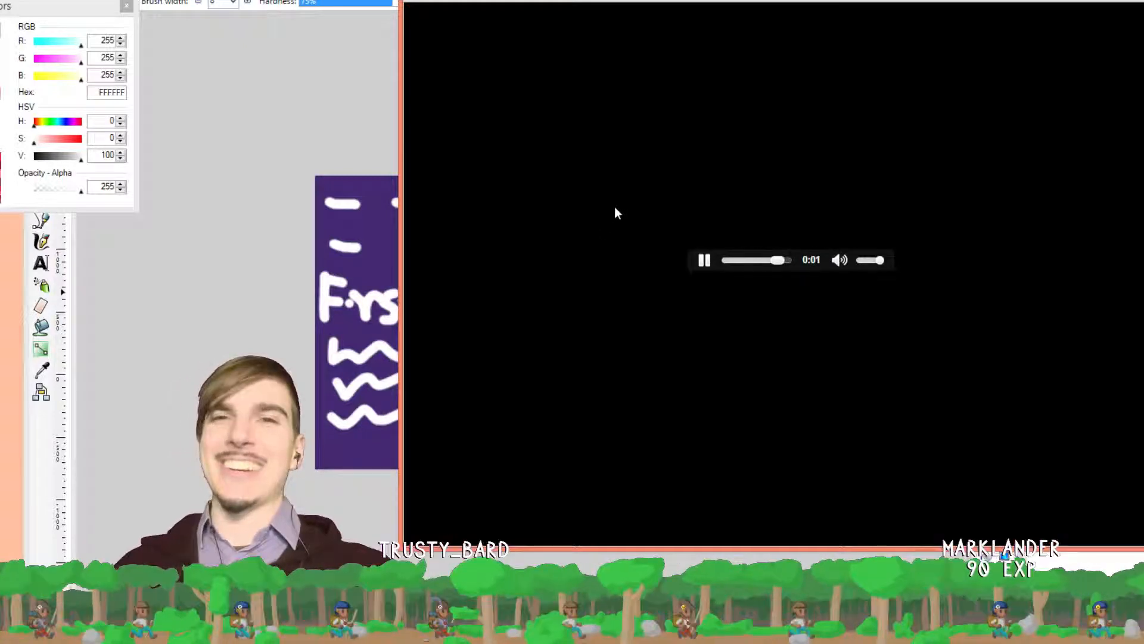
click(702, 260)
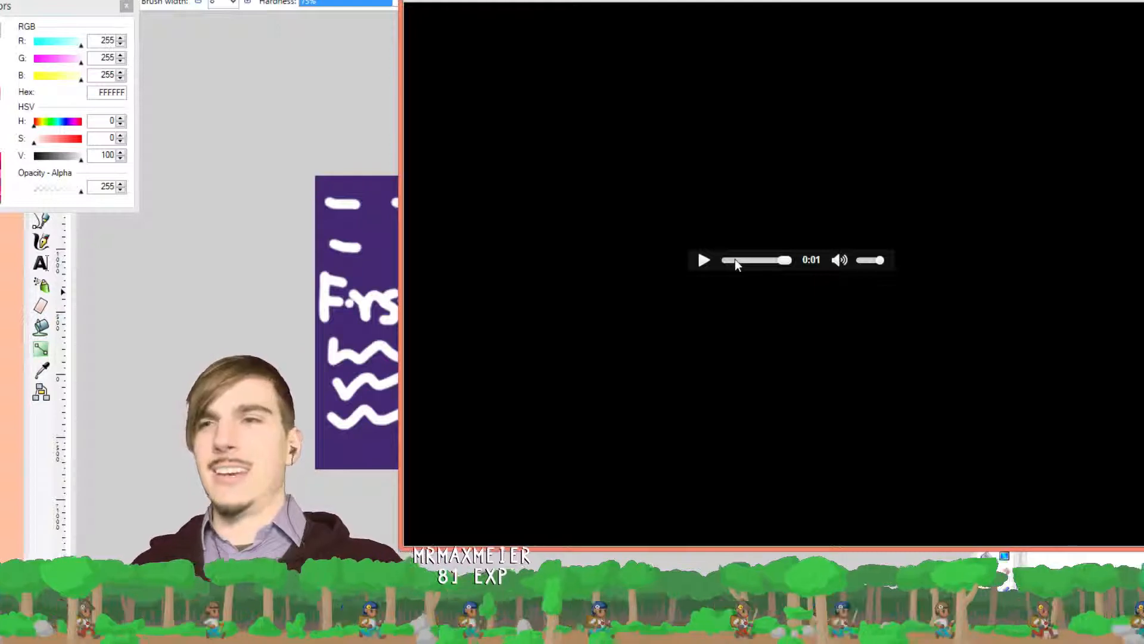
click(702, 260)
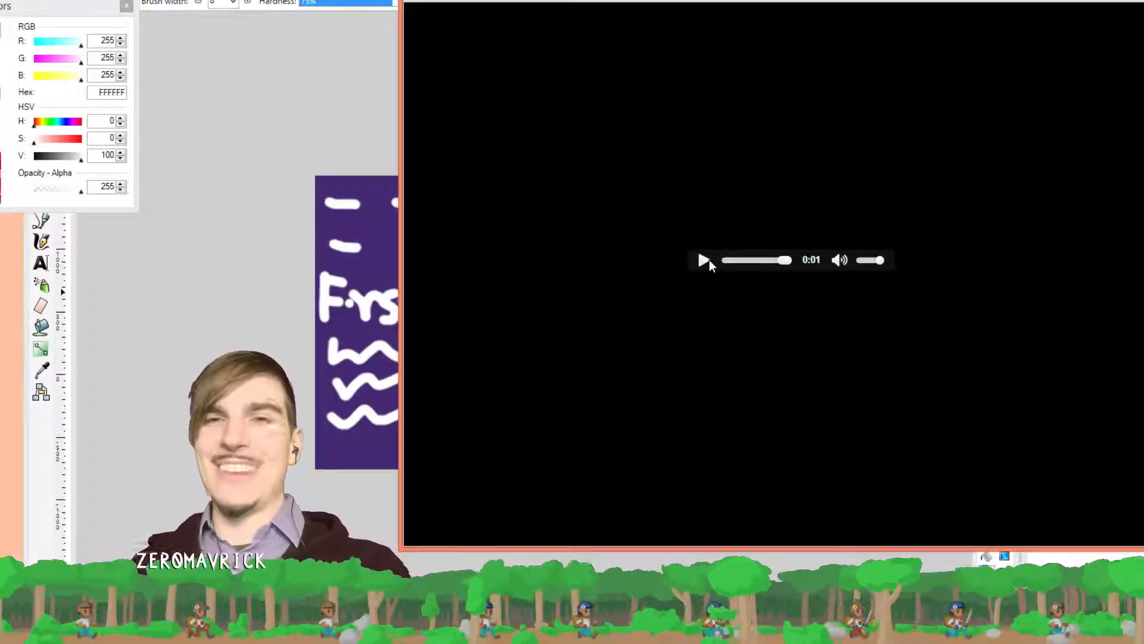
click(708, 260)
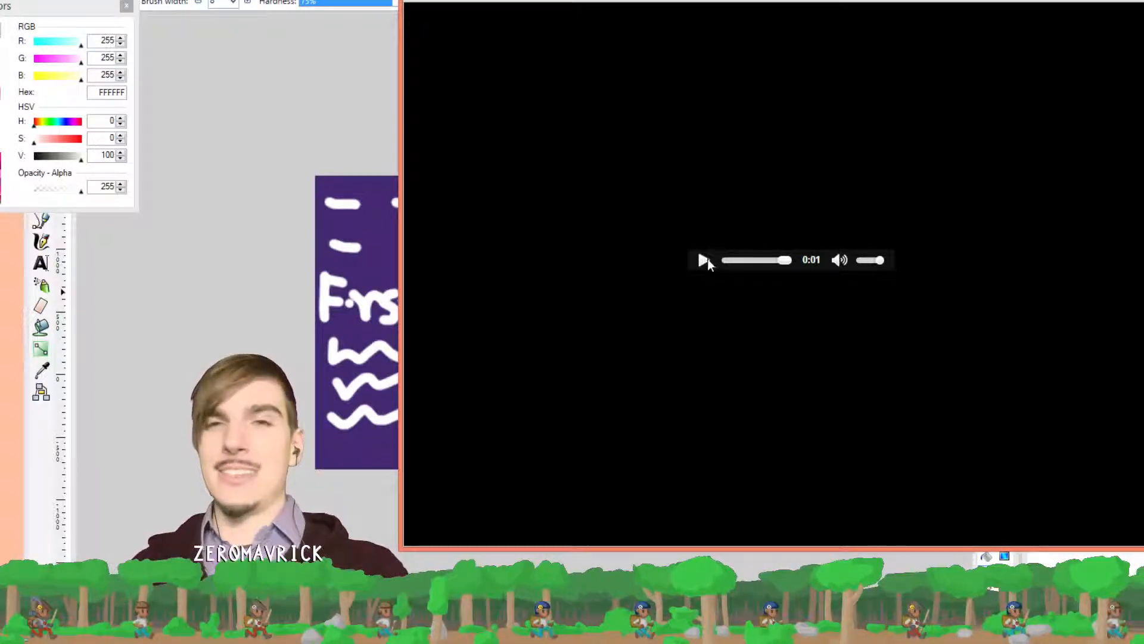
click(706, 260)
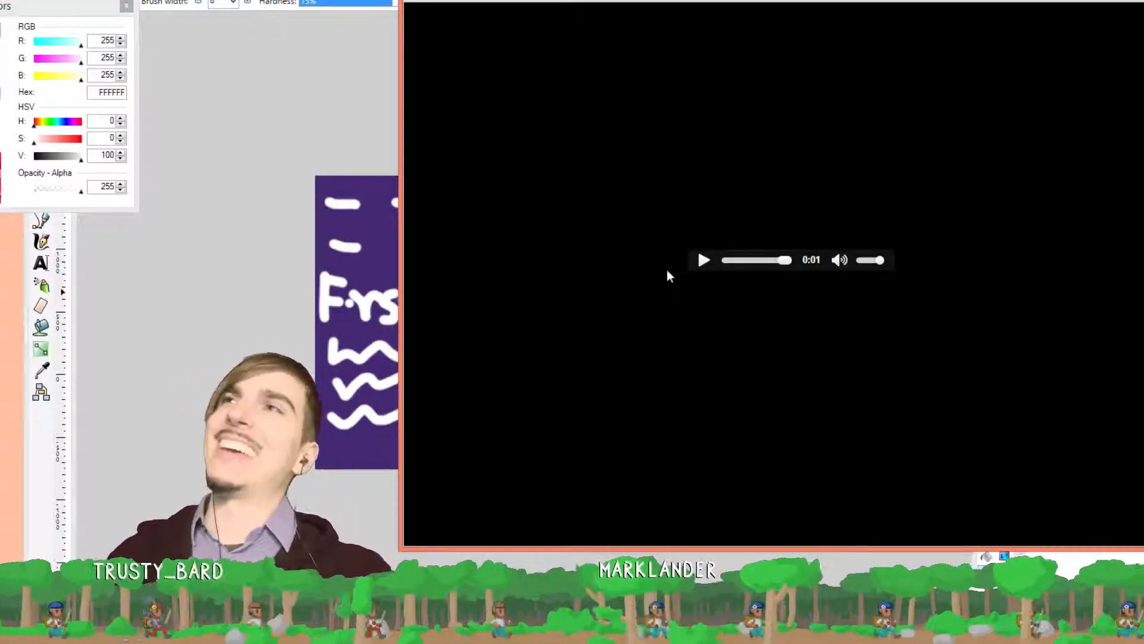
click(703, 260)
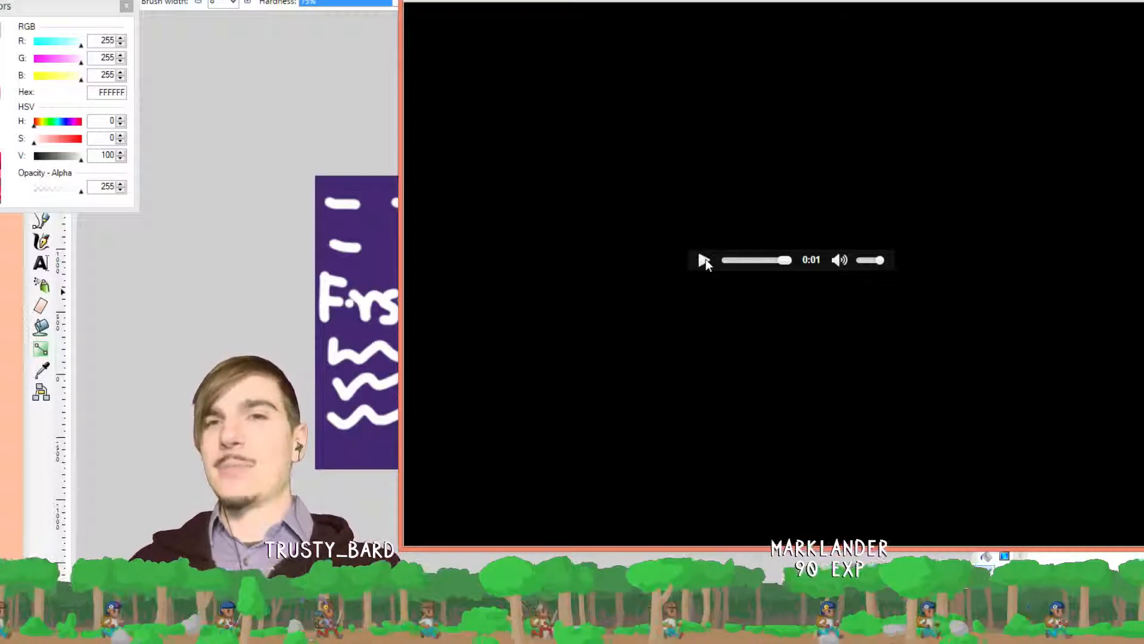
click(704, 260)
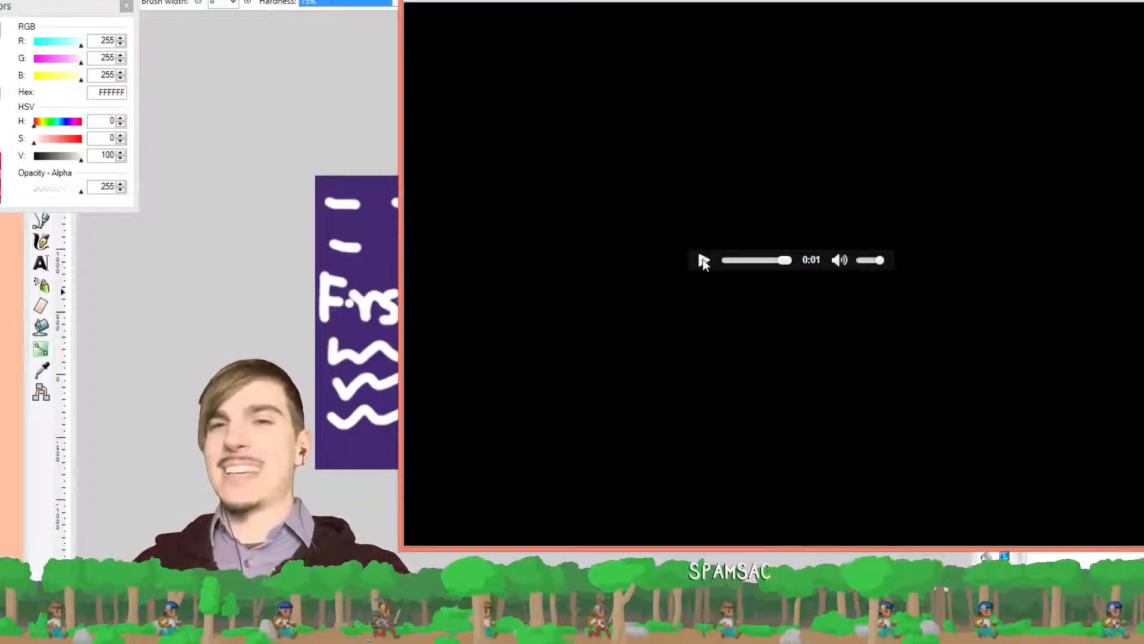
click(703, 260)
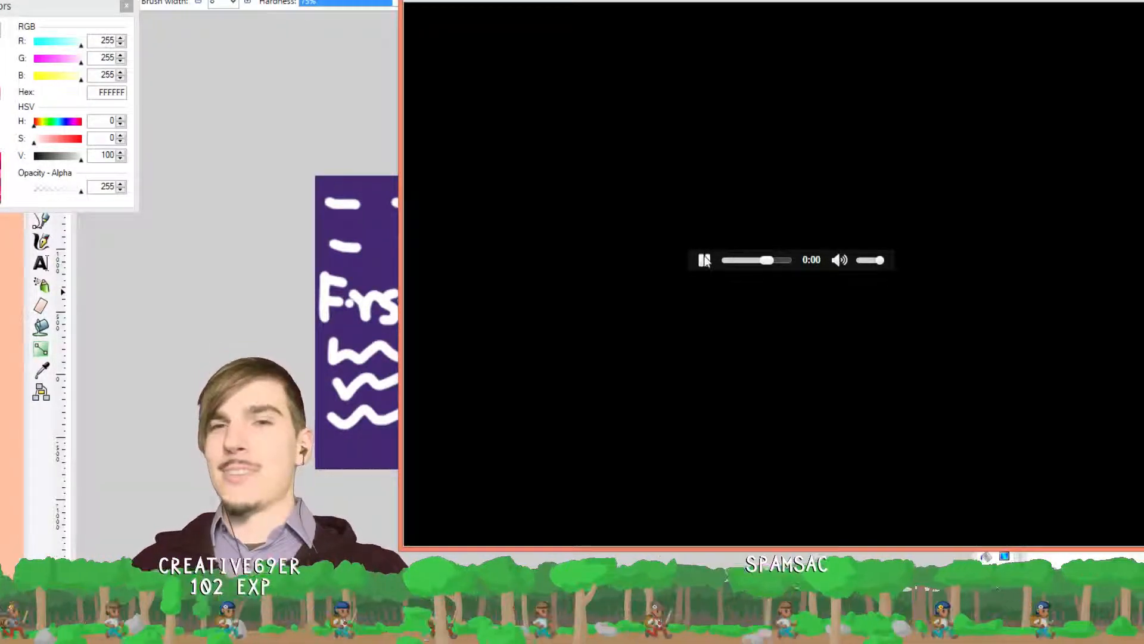
click(704, 260)
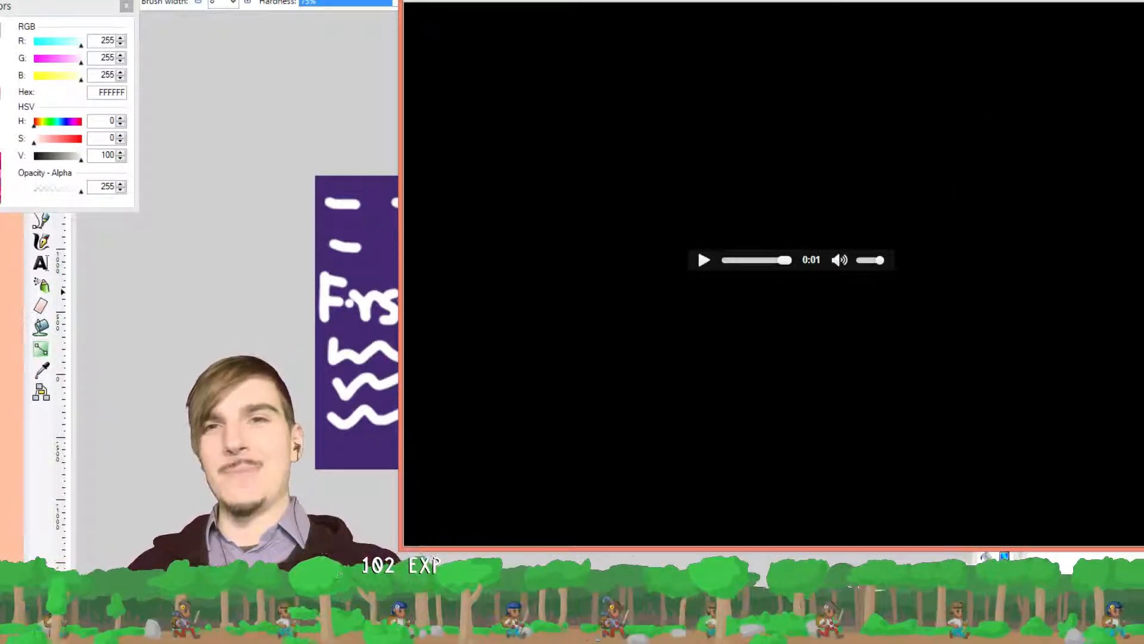
Bookmark the bloop.wav page by dragging its link onto the bookmarks bar
key(ctrl+Tab)
key(ctrl+shift+Tab)
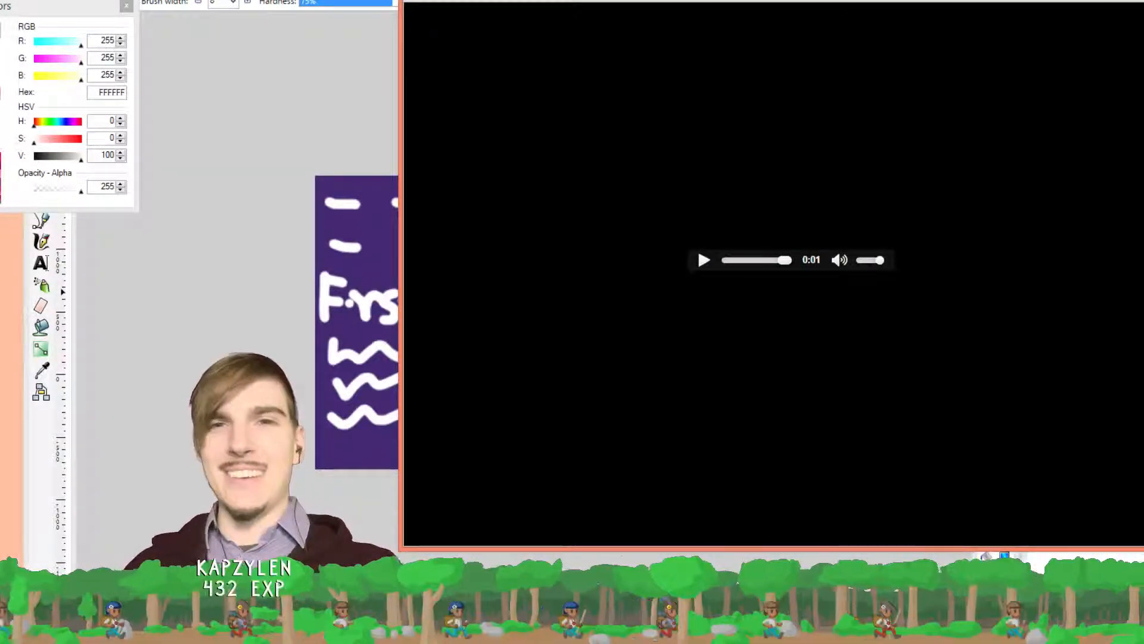
drag(572, 1, 742, 14)
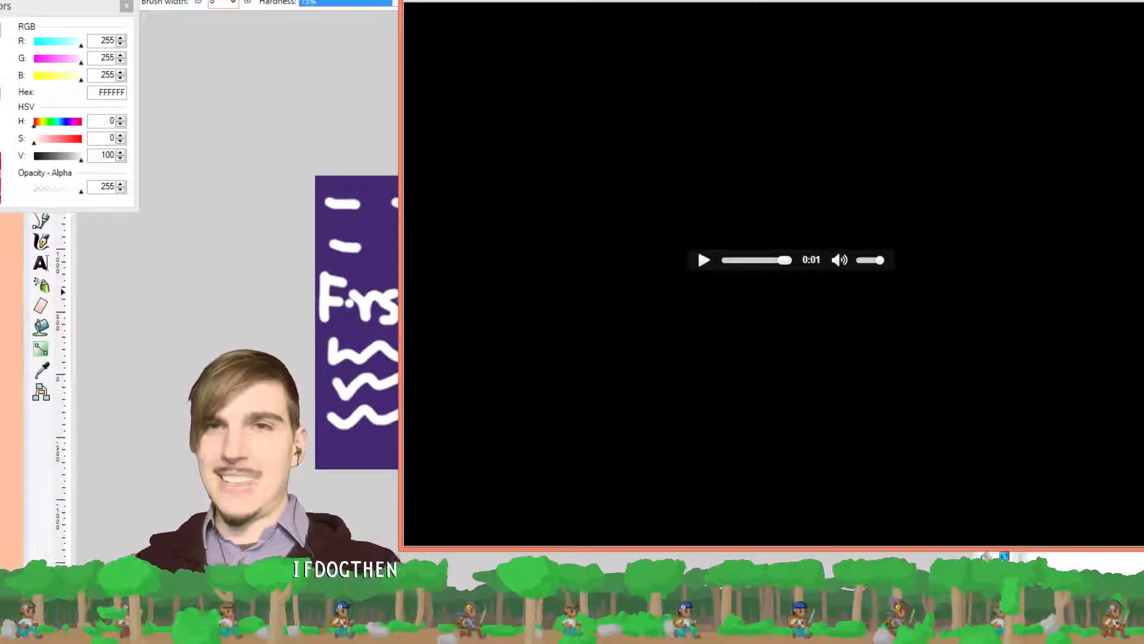
Glance at the pixel-art image results, then return to the Paint.NET banner
click(1067, 0)
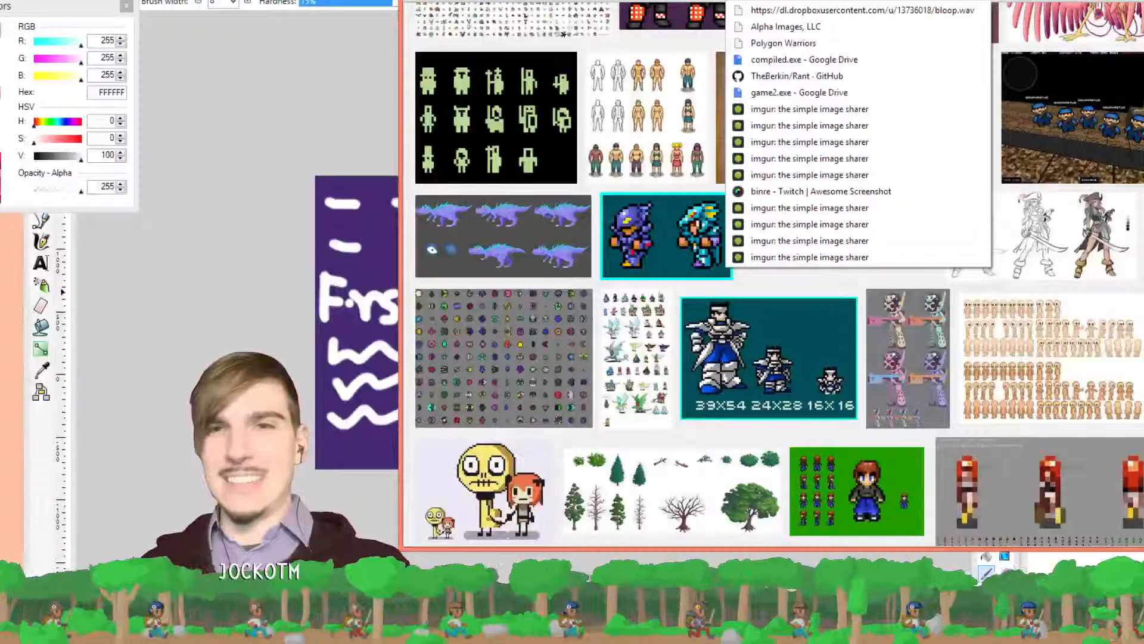
key(Escape)
click(1073, 1)
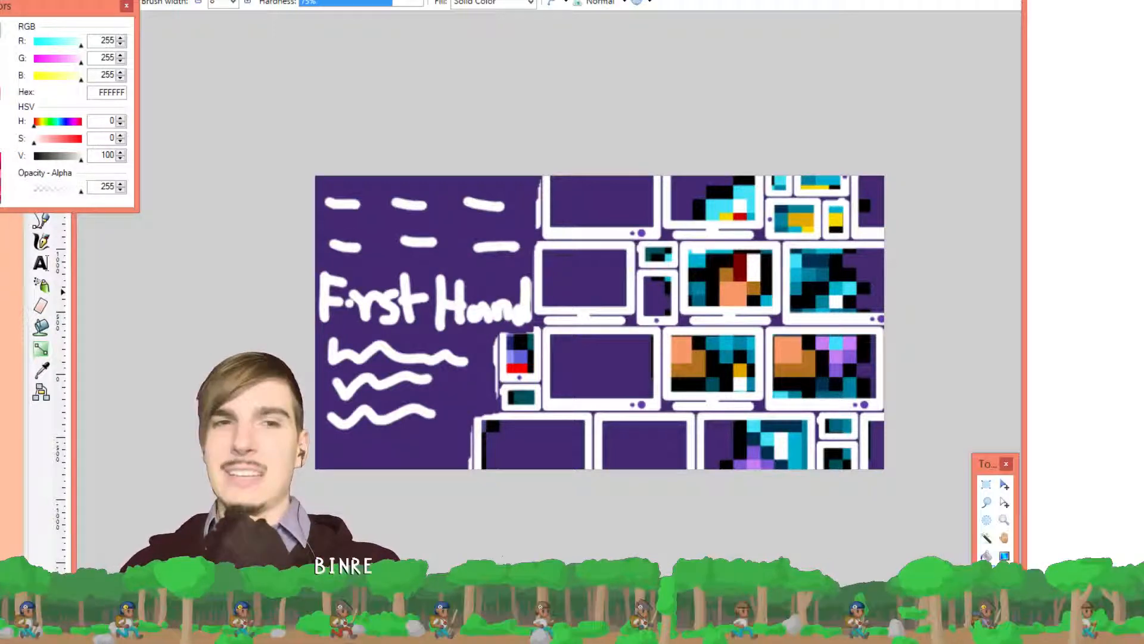
Move aside and close the game window, refocus Paint.NET, and show the monitor-wall collage image
click(1124, 503)
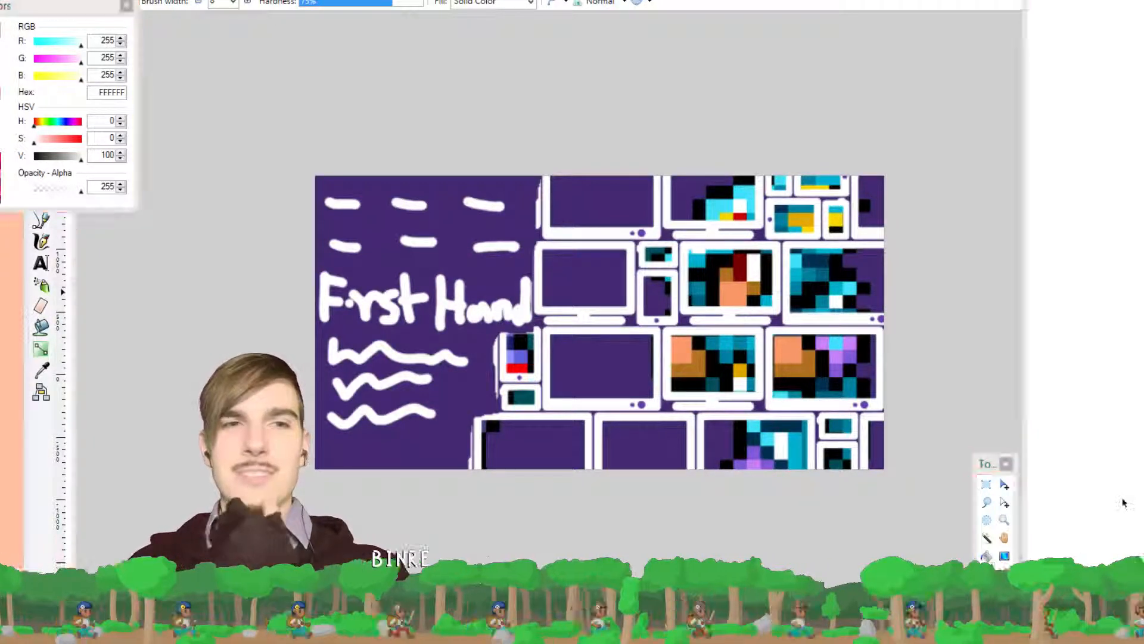
mouse_move(733, 620)
mouse_down()
mouse_move(719, 194)
mouse_move(742, 186)
mouse_move(0, 238)
mouse_up()
key(Escape)
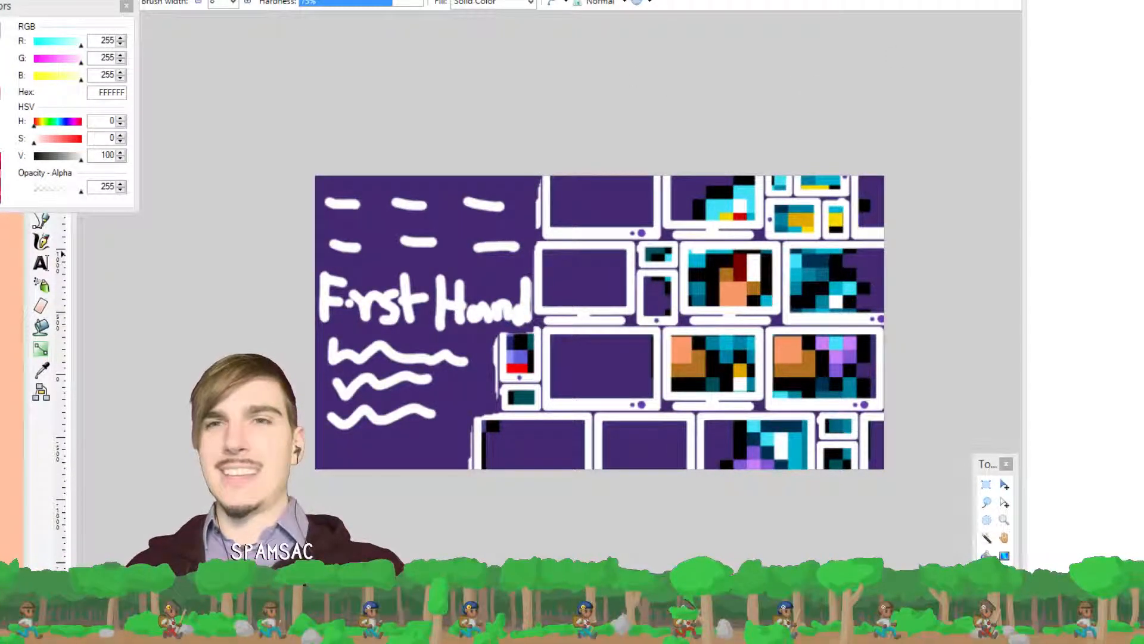
key(alt+Tab)
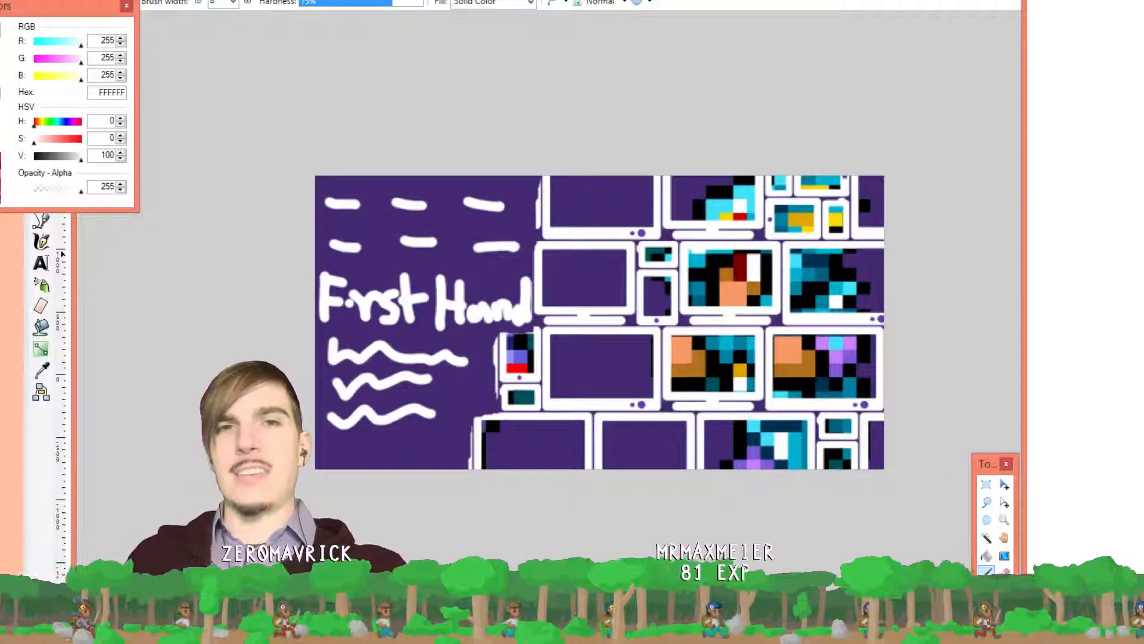
key(ctrl+Tab)
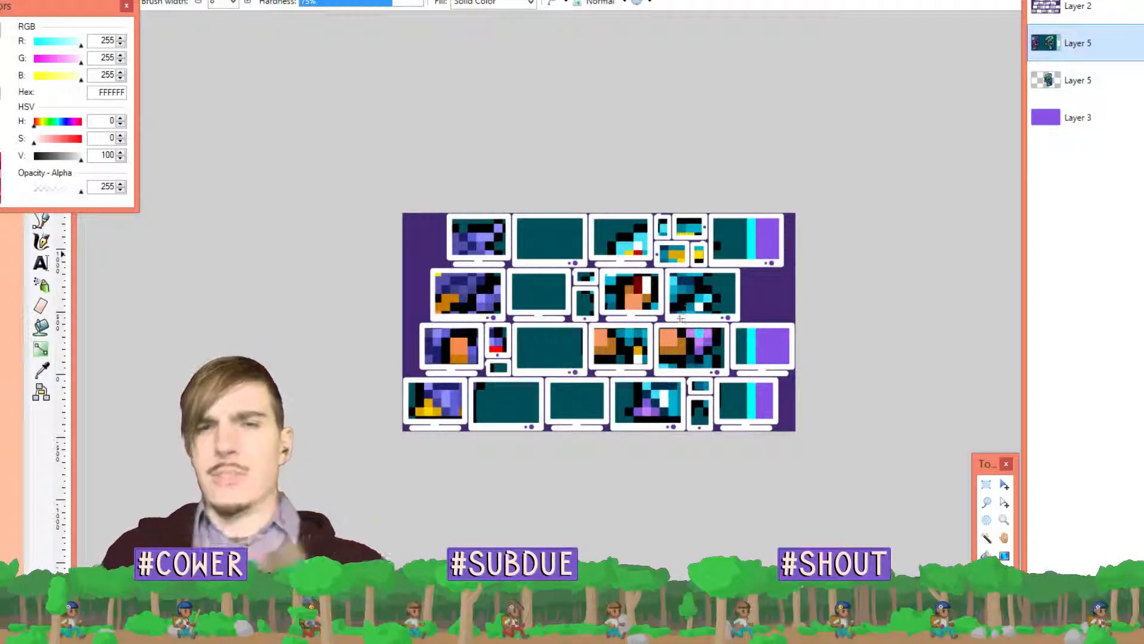
Deselect, undo and deselect again so the full two-sprite image shows without a selection
scroll(643, 301, up, 1)
scroll(642, 300, up, 1)
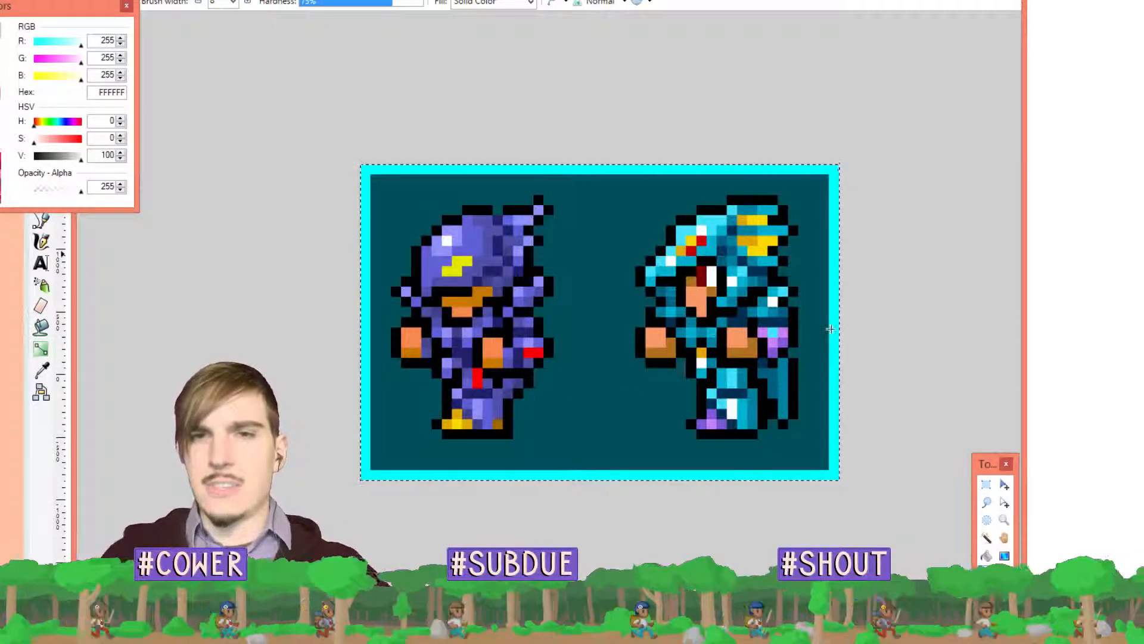
key(ctrl+d)
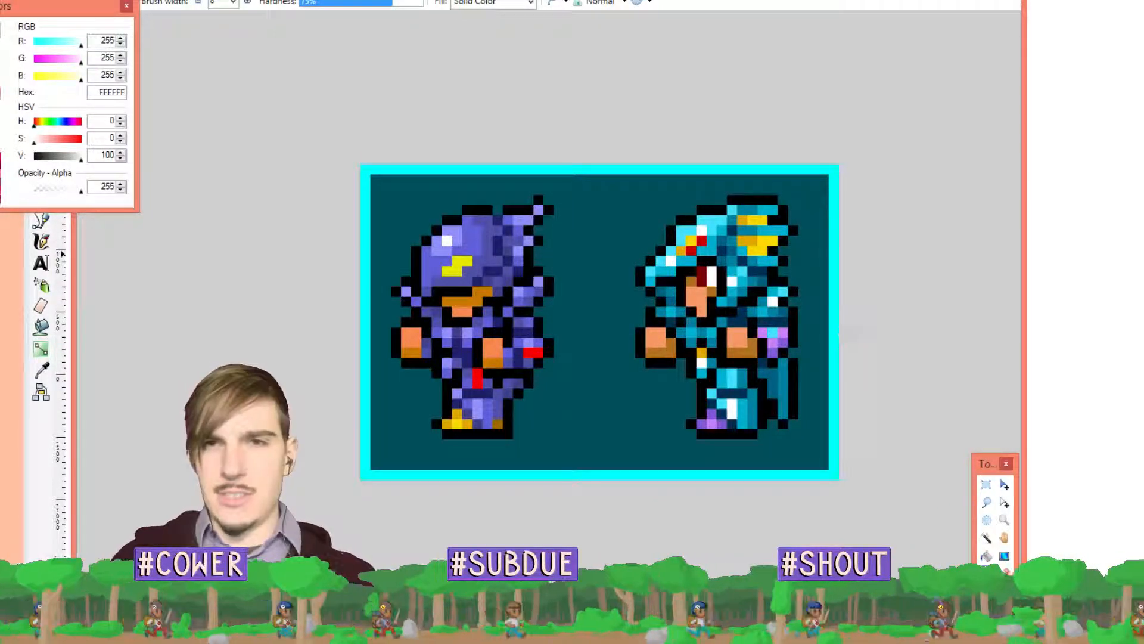
key(ctrl+z)
key(m)
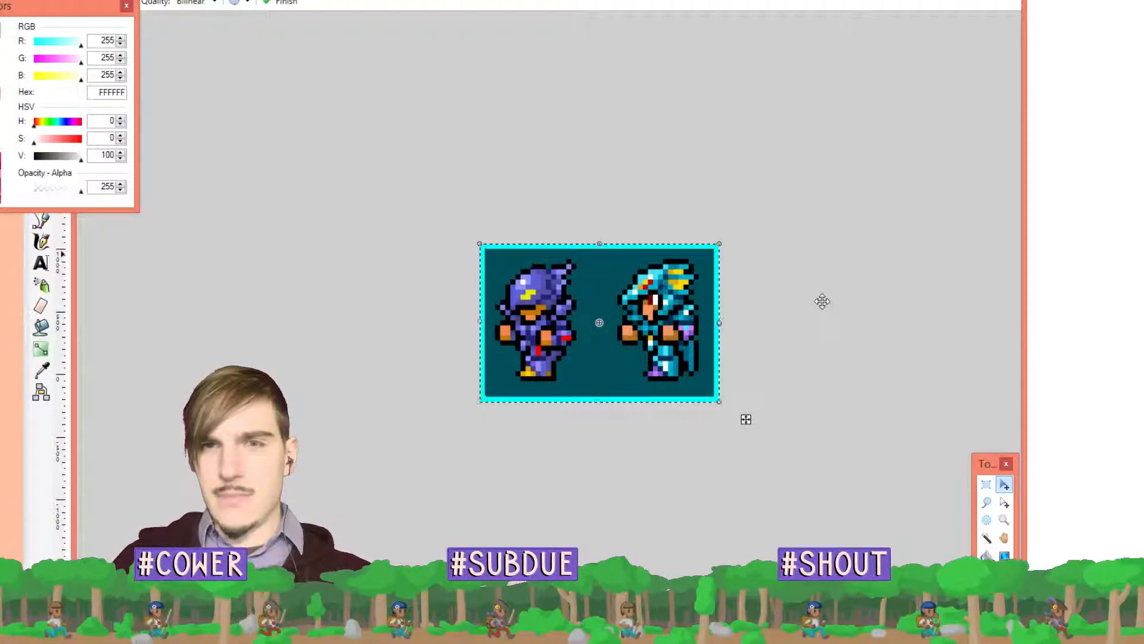
drag(703, 258, 702, 258)
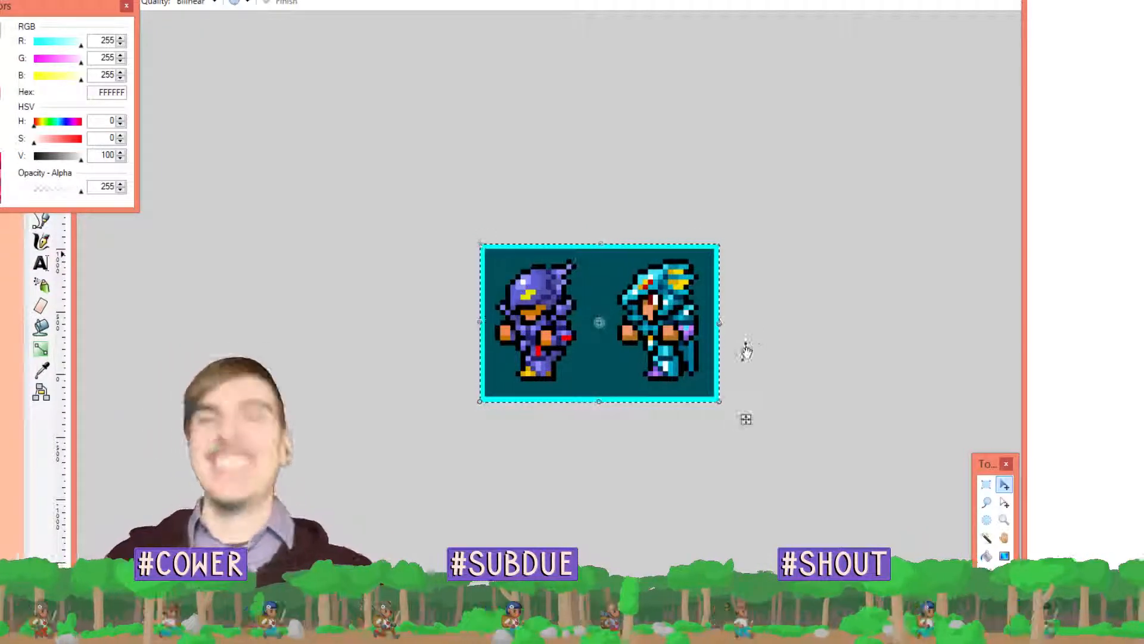
key(ctrl+d)
scroll(748, 360, up, 3)
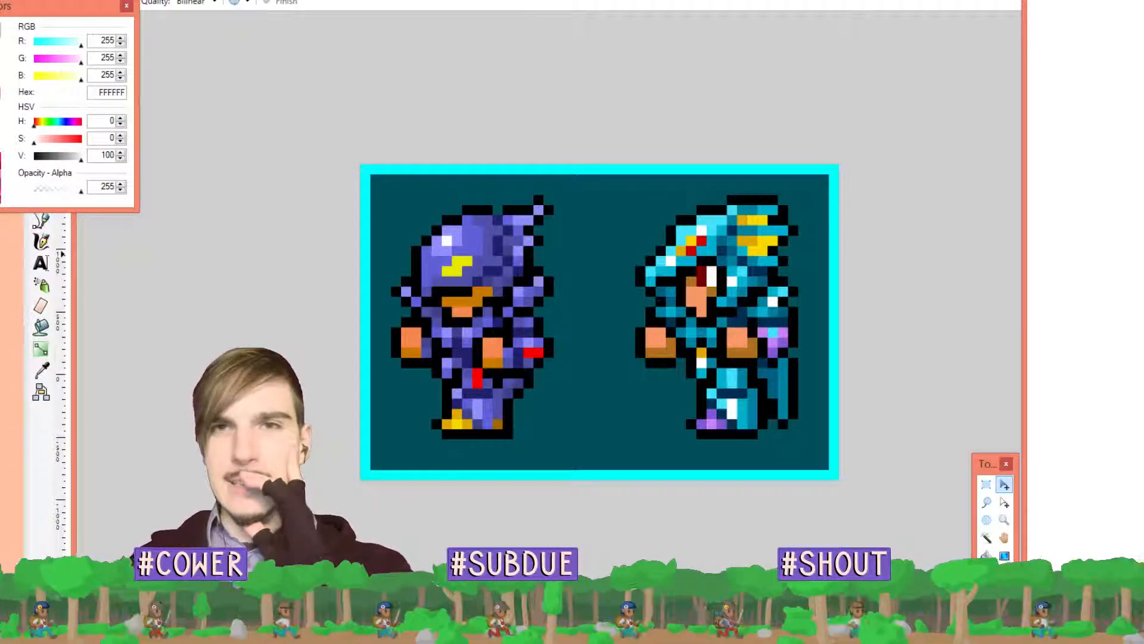
Flip between the First Hand banner and the two-sprite image, ending zoomed in on the sprites
click(775, 1)
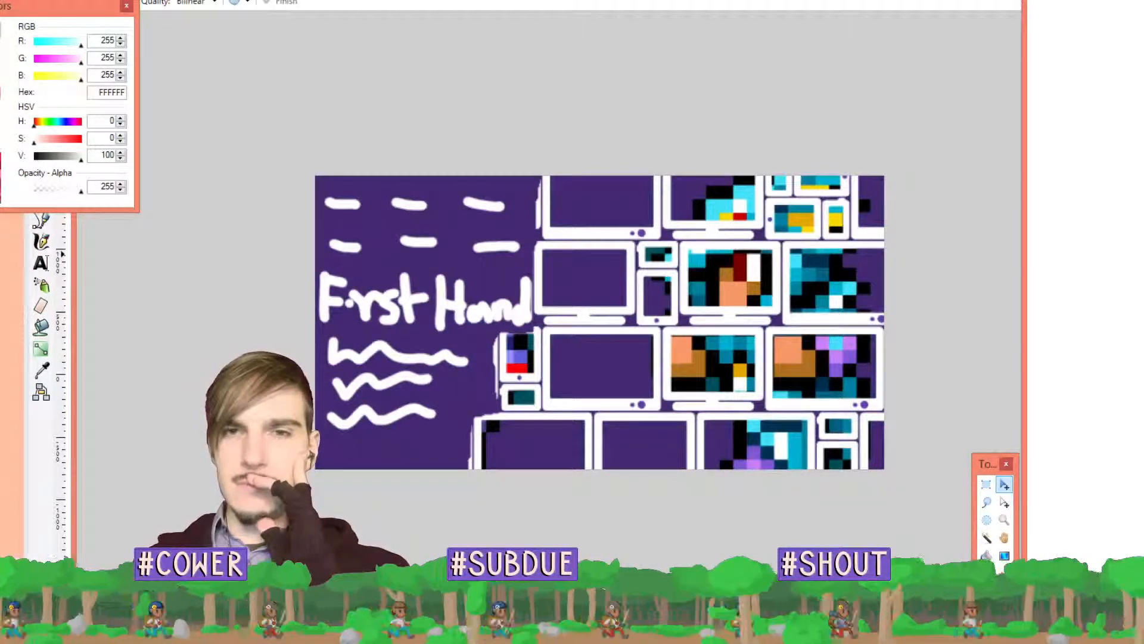
key(ctrl+Tab)
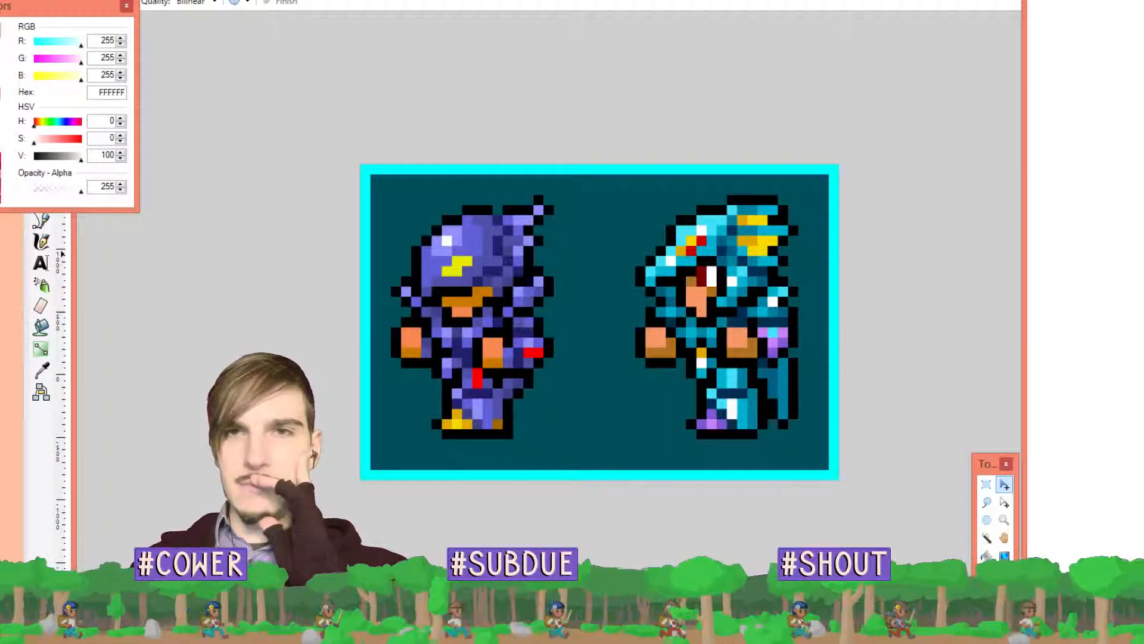
key(ctrl+Tab)
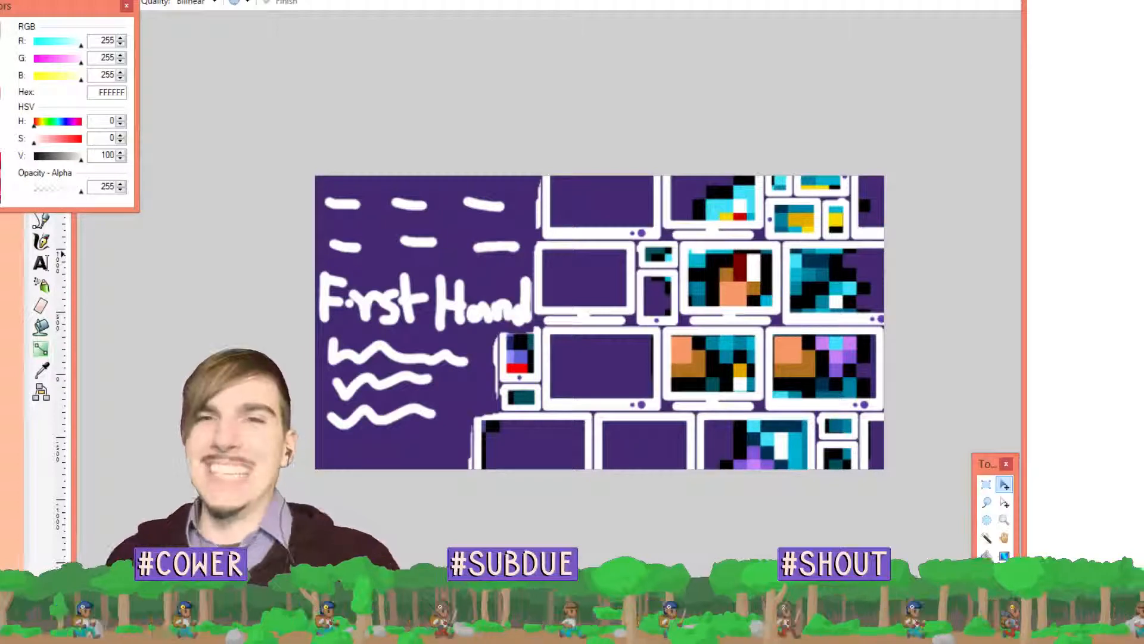
click(737, 1)
scroll(778, 278, up, 1)
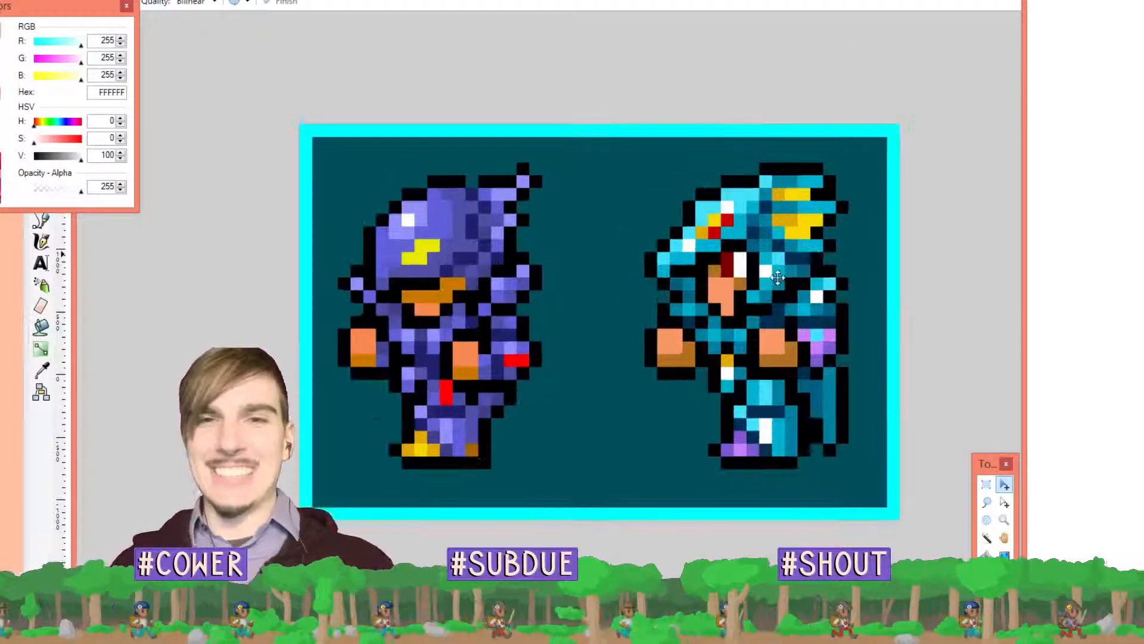
scroll(778, 277, up, 1)
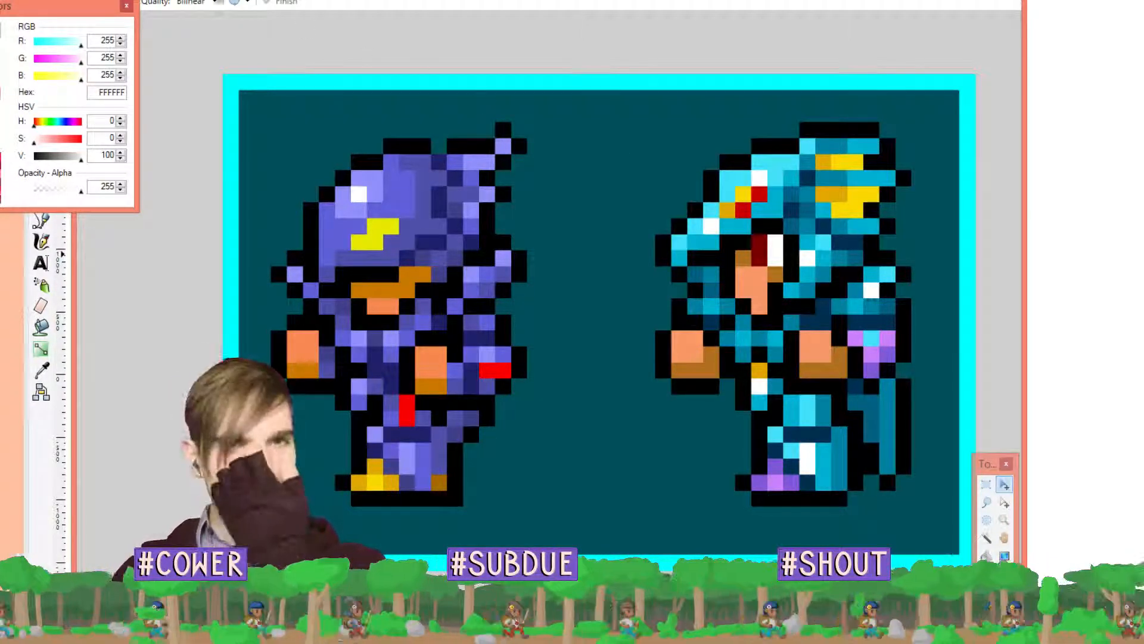
click(88, 0)
Create a new blank image 24 × 24 pixels
click(102, 0)
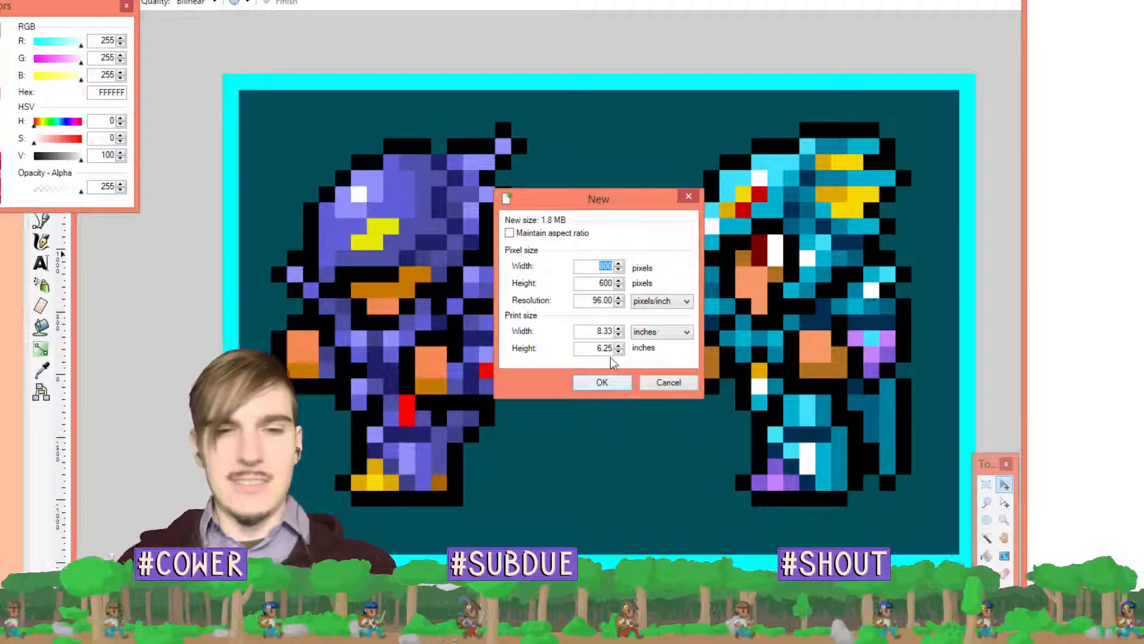
text(24)
key(Tab)
text(24)
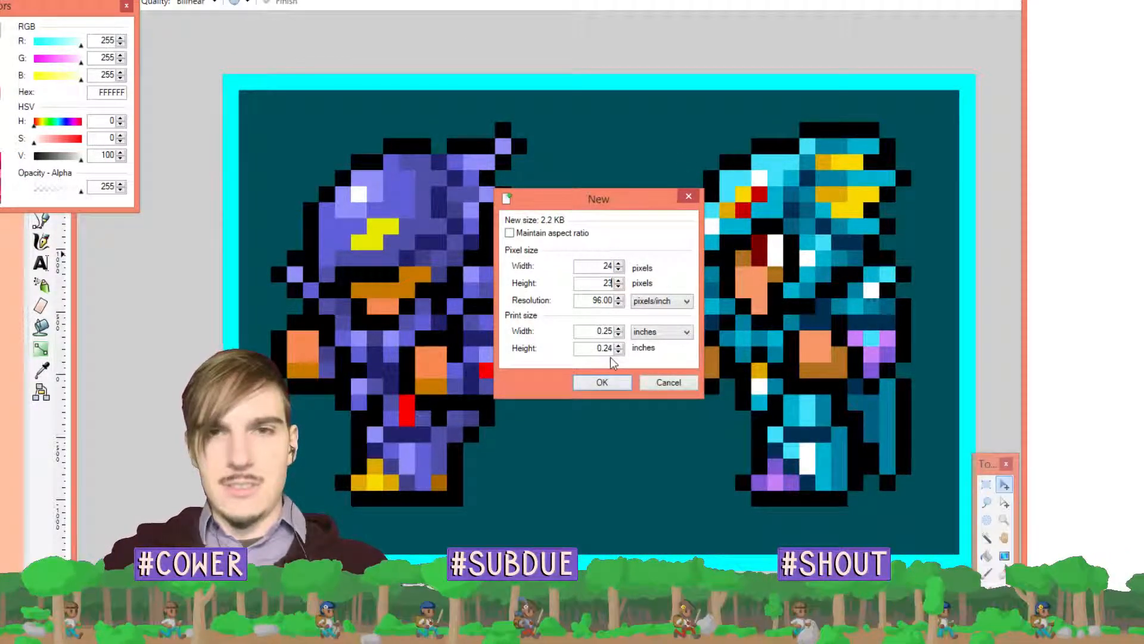
key(Return)
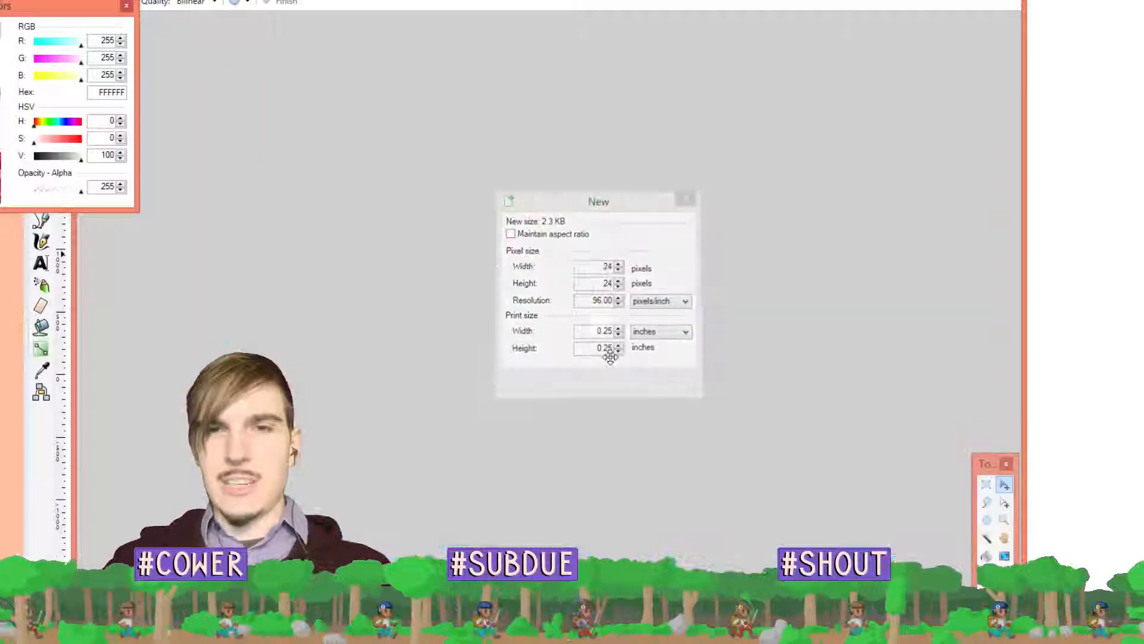
Zoom into the new image and bring Chrome's pixel-art results forward
scroll(651, 284, up, 5)
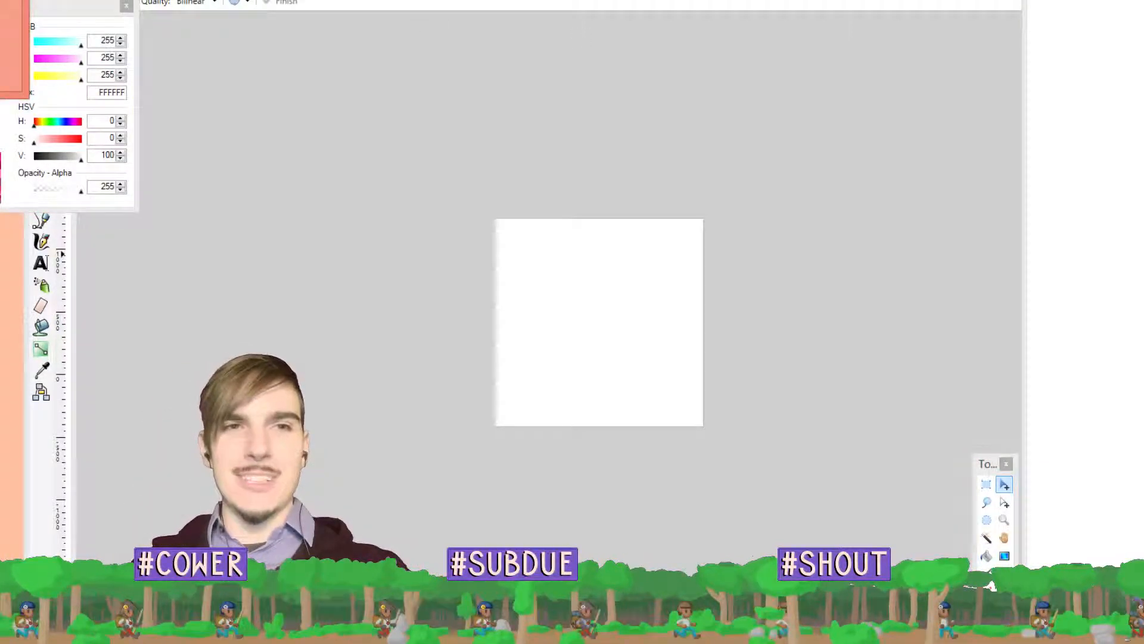
key(alt+Tab)
scroll(712, 239, down, 1)
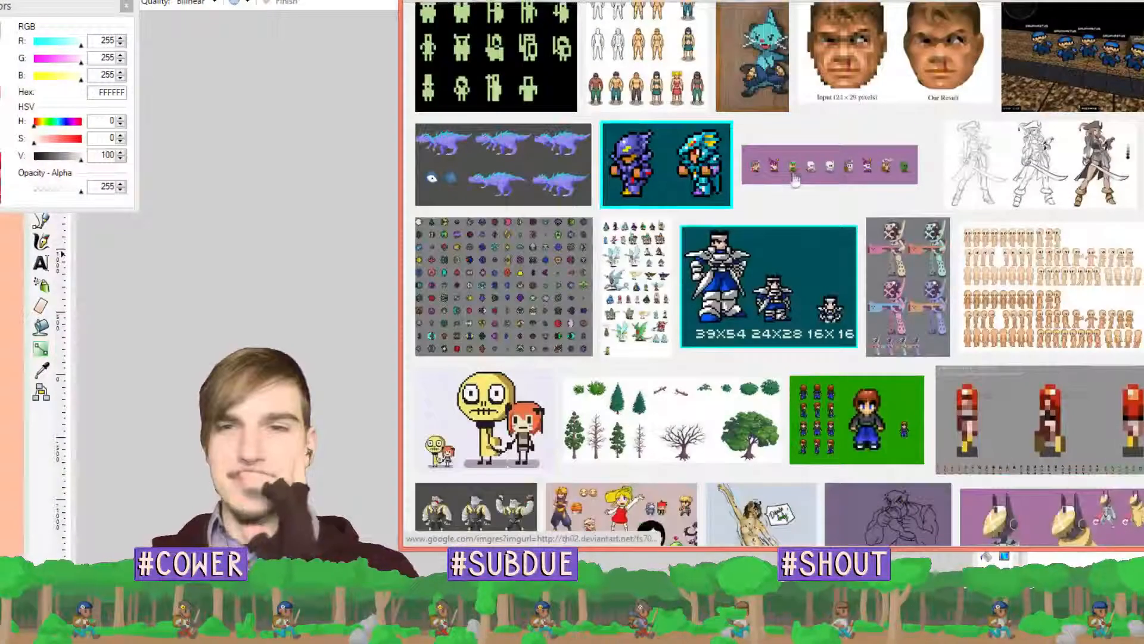
right_click(689, 161)
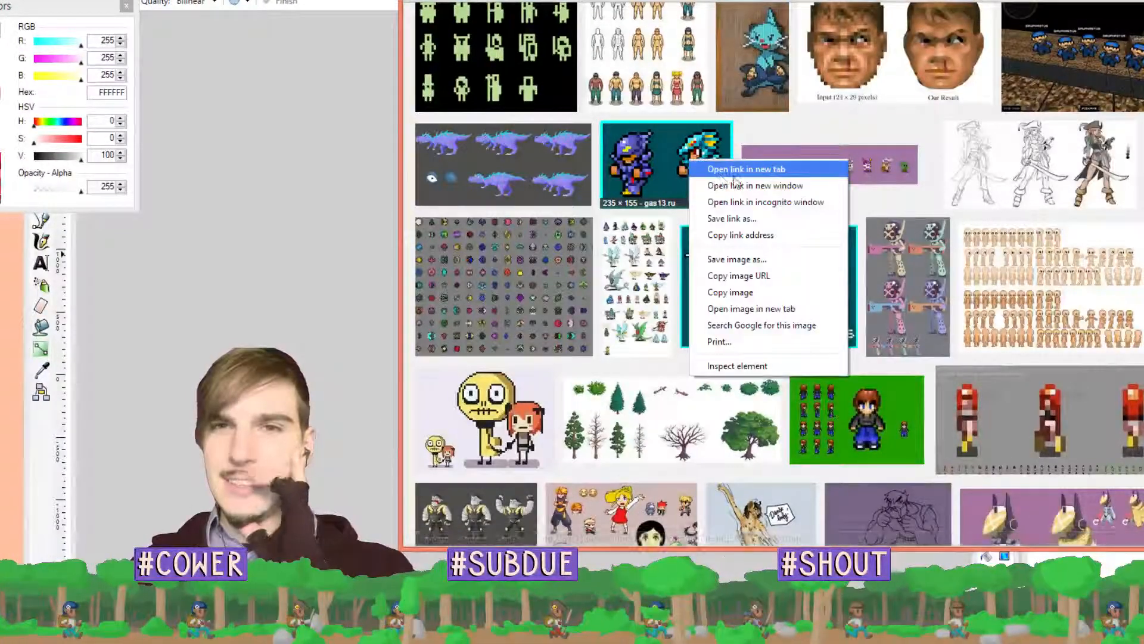
click(717, 173)
key(ctrl+Tab)
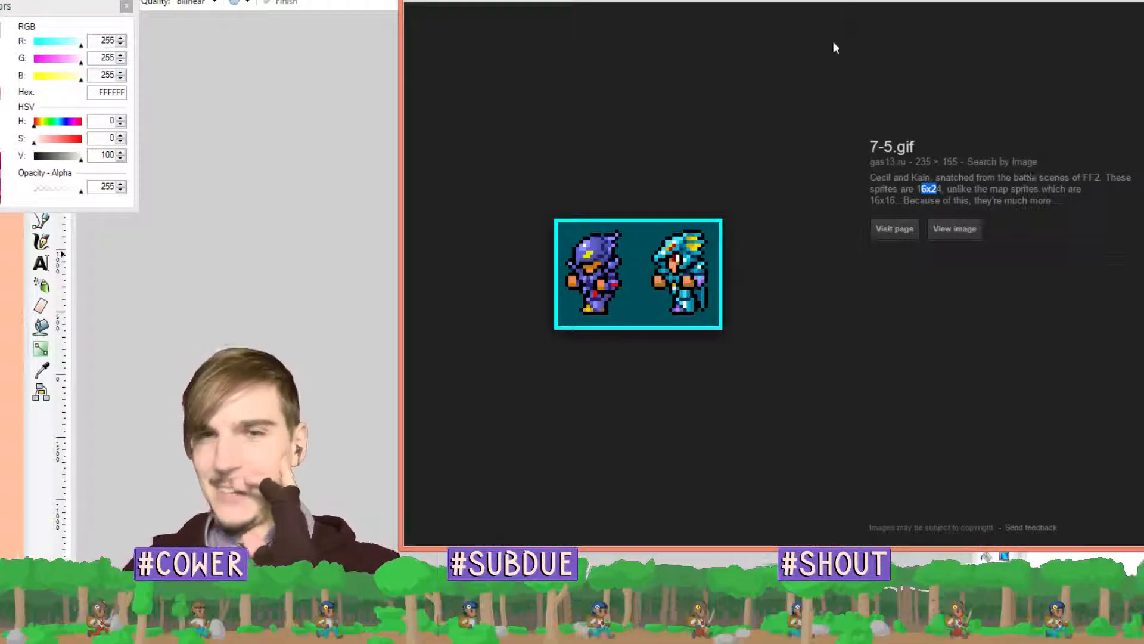
click(972, 176)
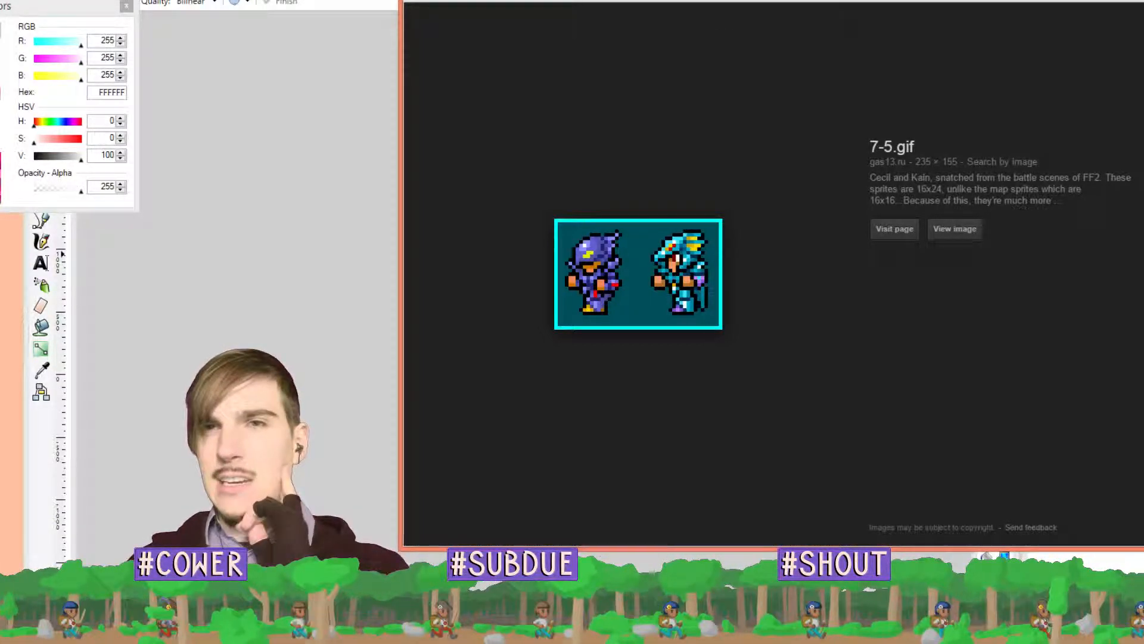
key(Escape)
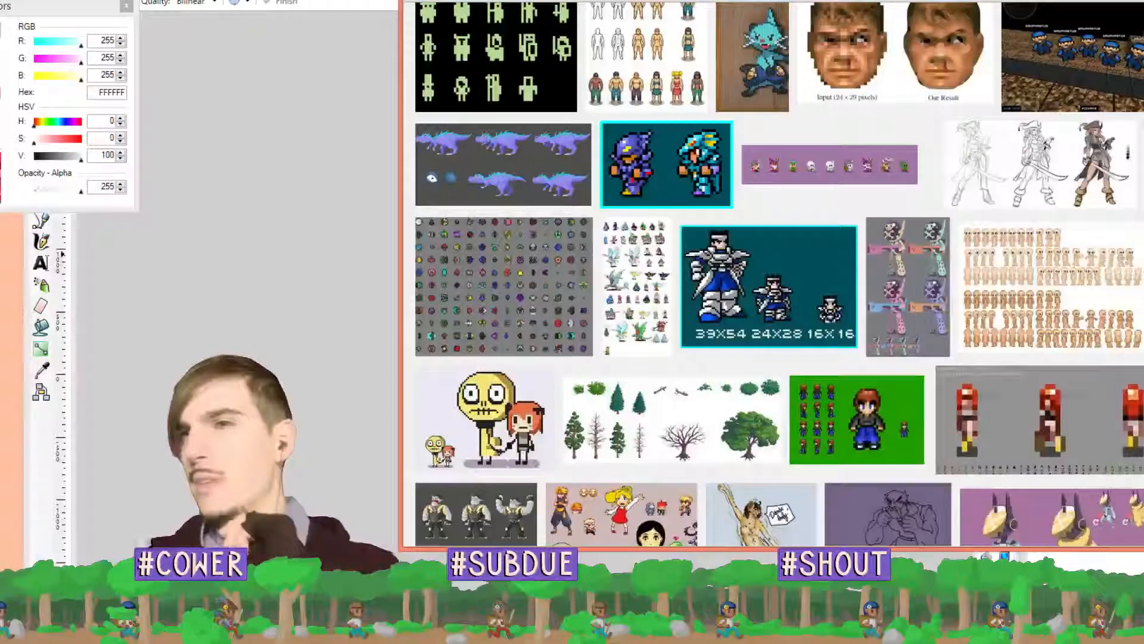
scroll(711, 55, up, 10)
scroll(711, 55, up, 2)
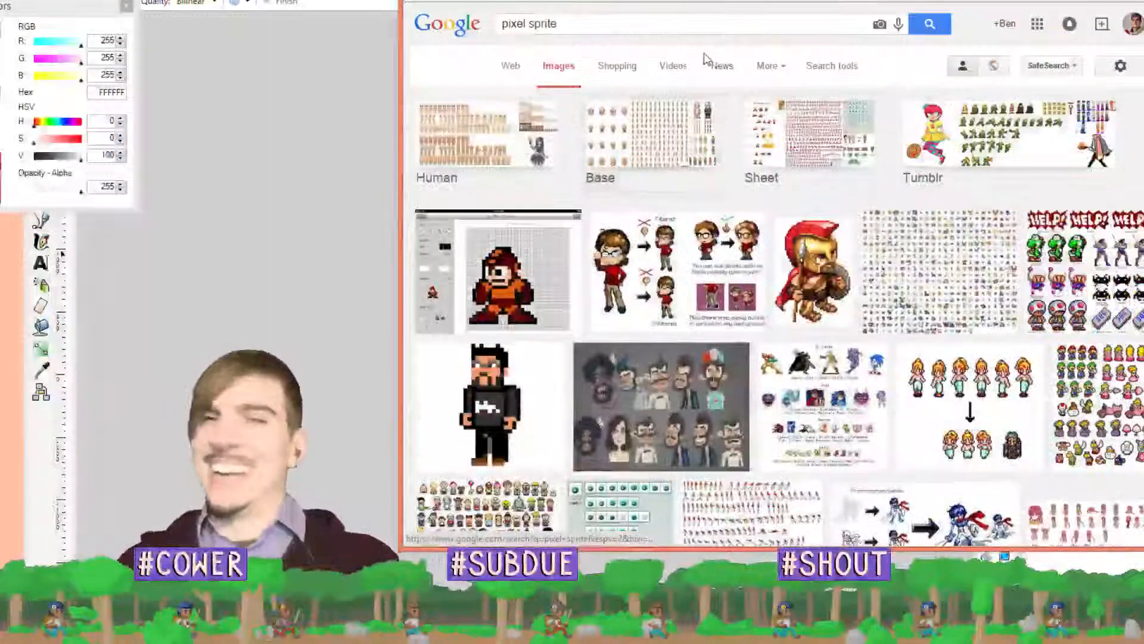
Search Google Images for 'terraria' and browse the results
click(614, 22)
key(ctrl+a)
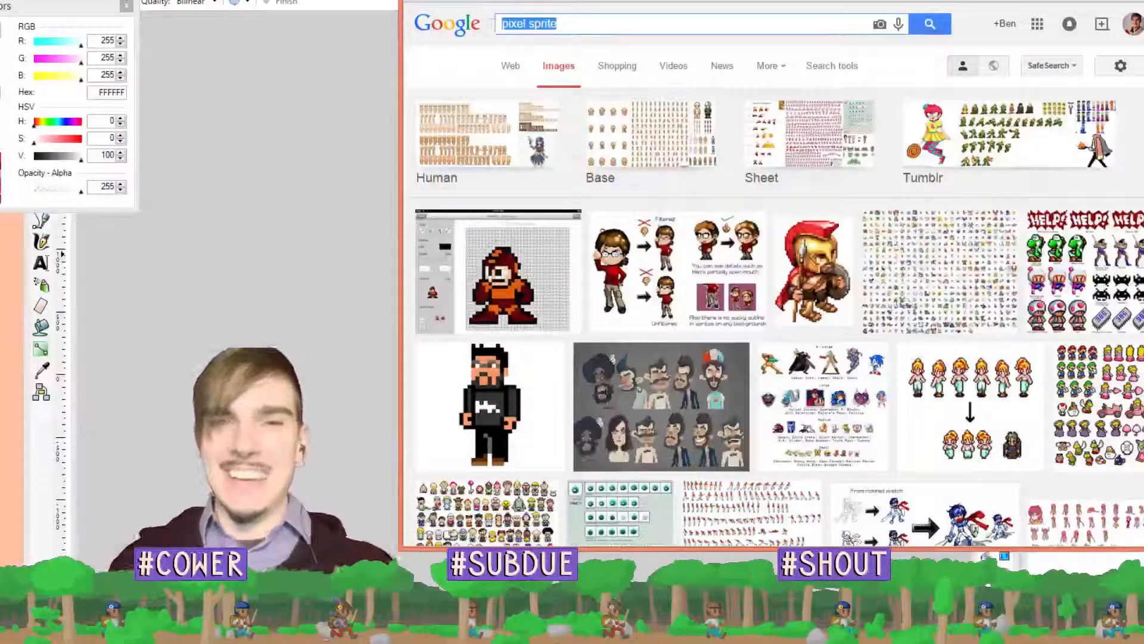
text(terraria)
key(Return)
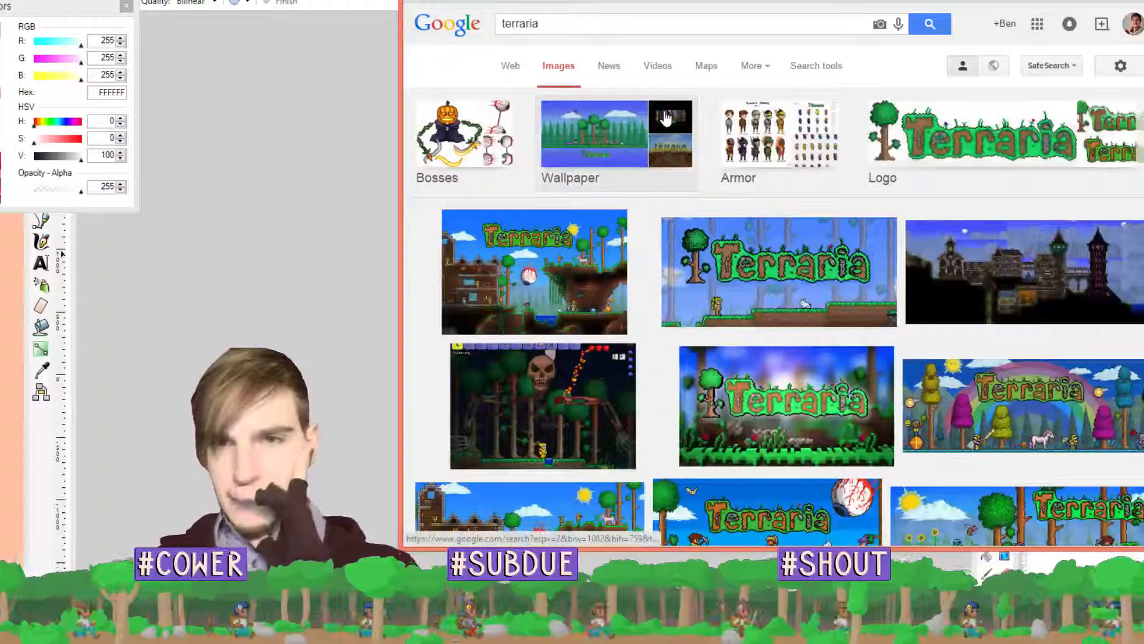
scroll(664, 119, down, 5)
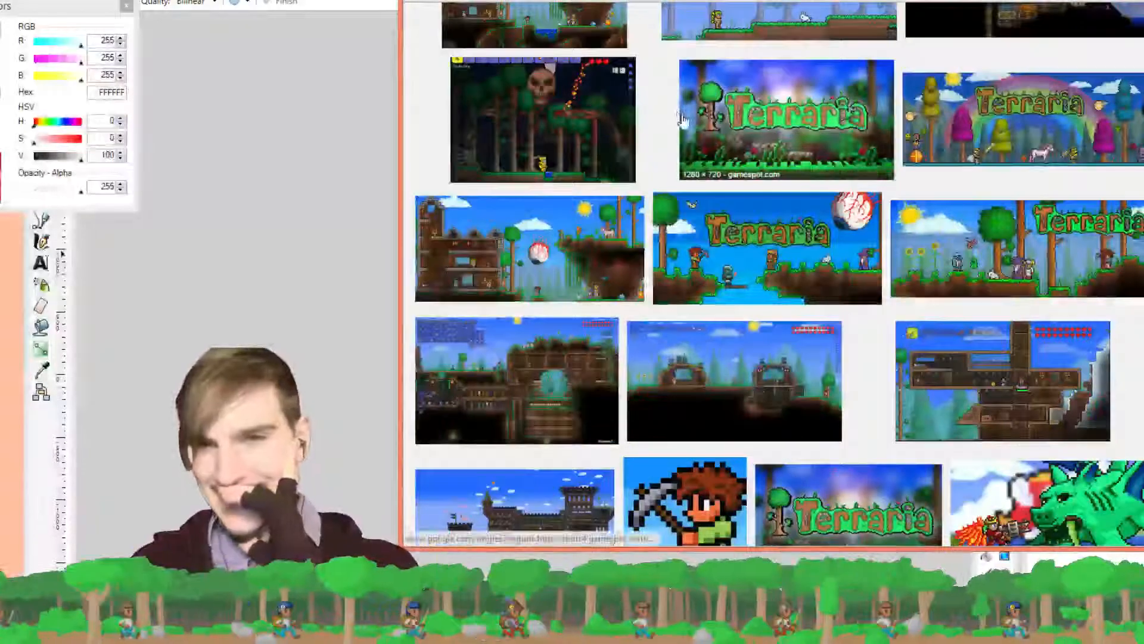
scroll(679, 116, up, 5)
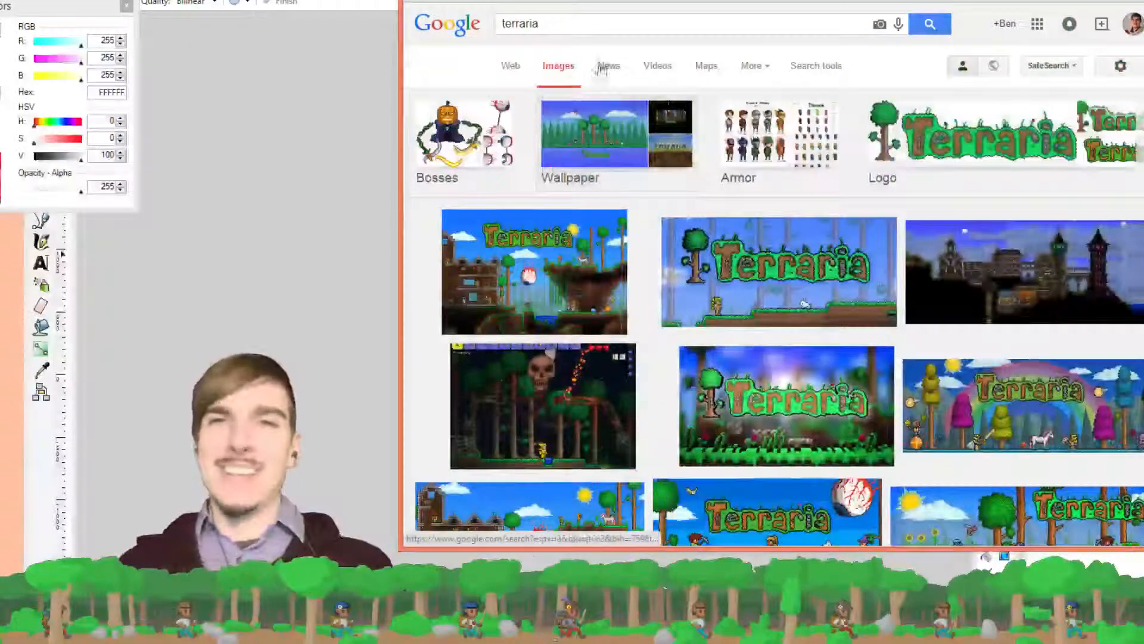
Replace the query with 'sprite 8-bit', preview and close the Street Fighter sprites result, and scroll further
drag(575, 24, 397, 21)
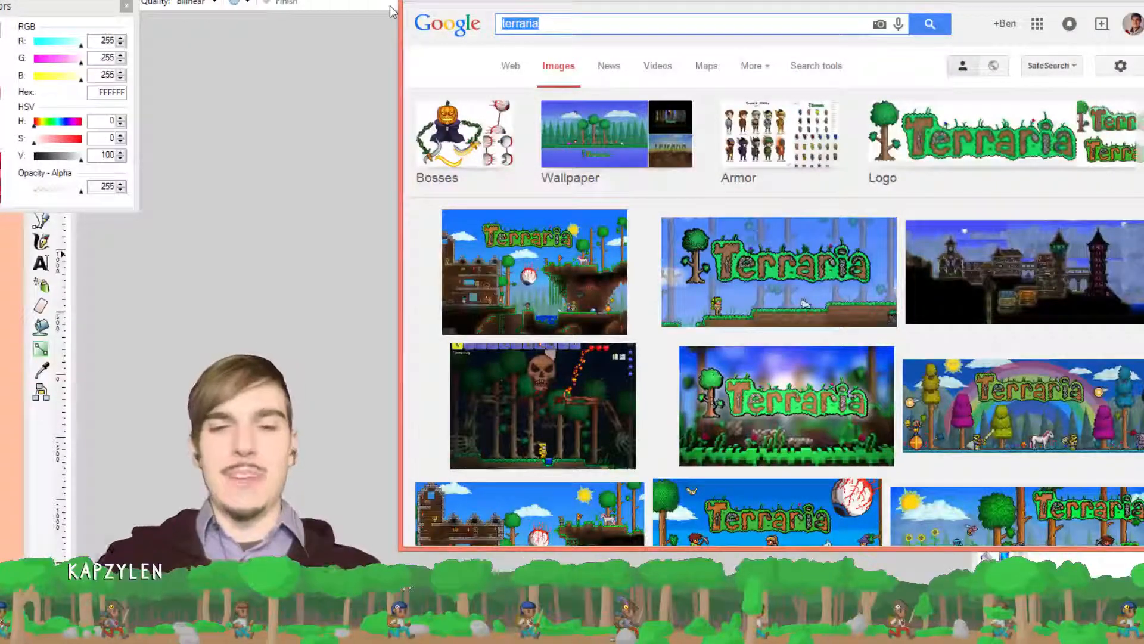
text(sprite )
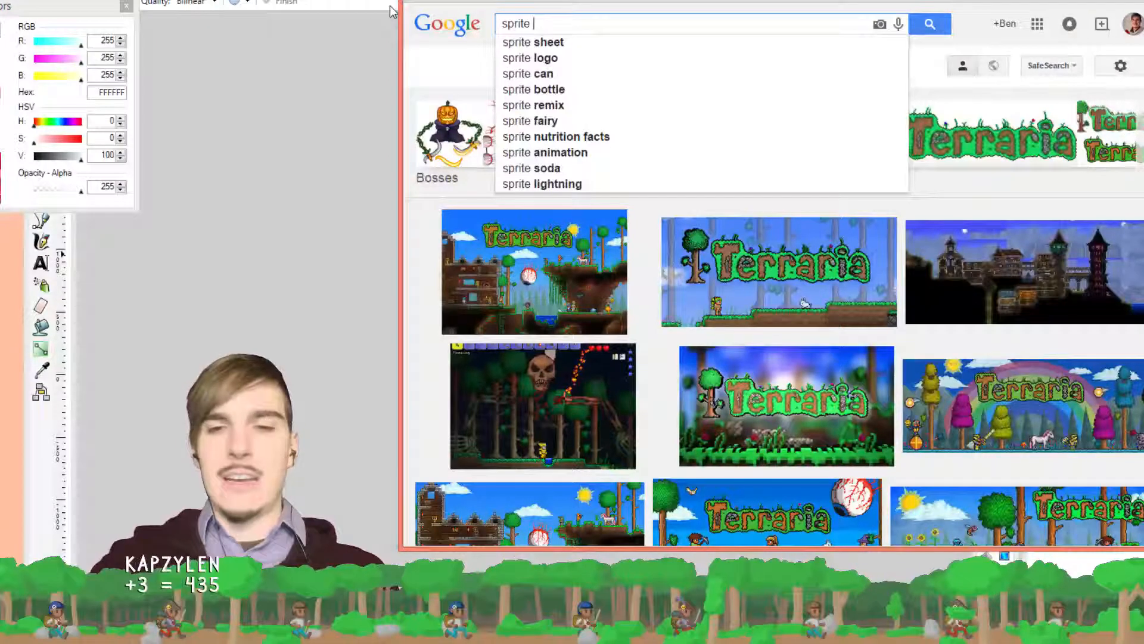
text(8-bit)
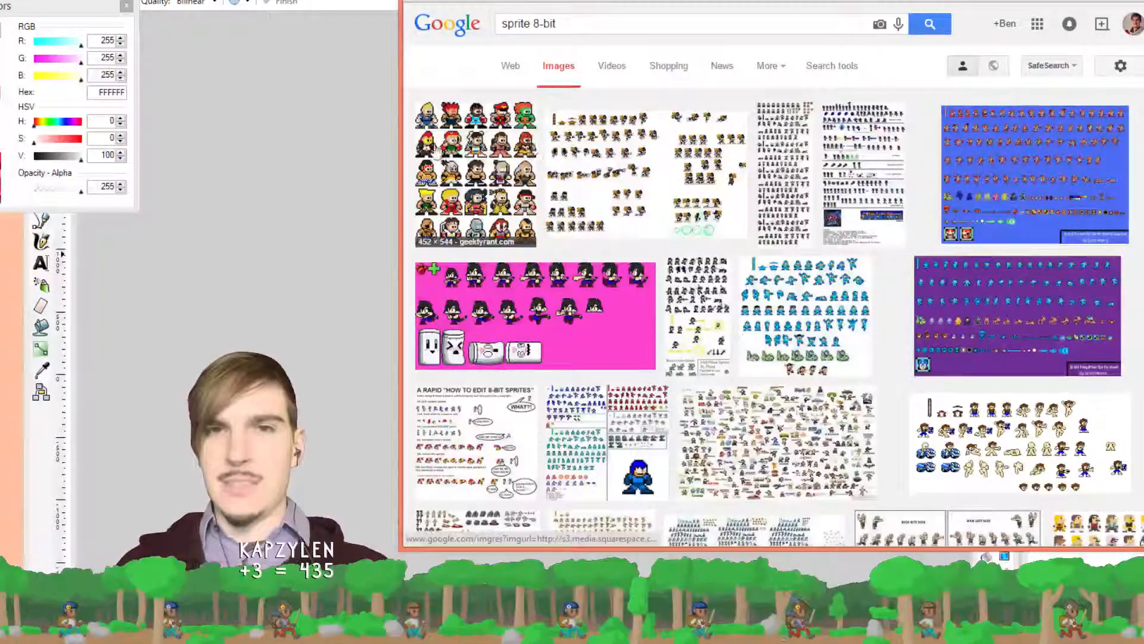
click(454, 154)
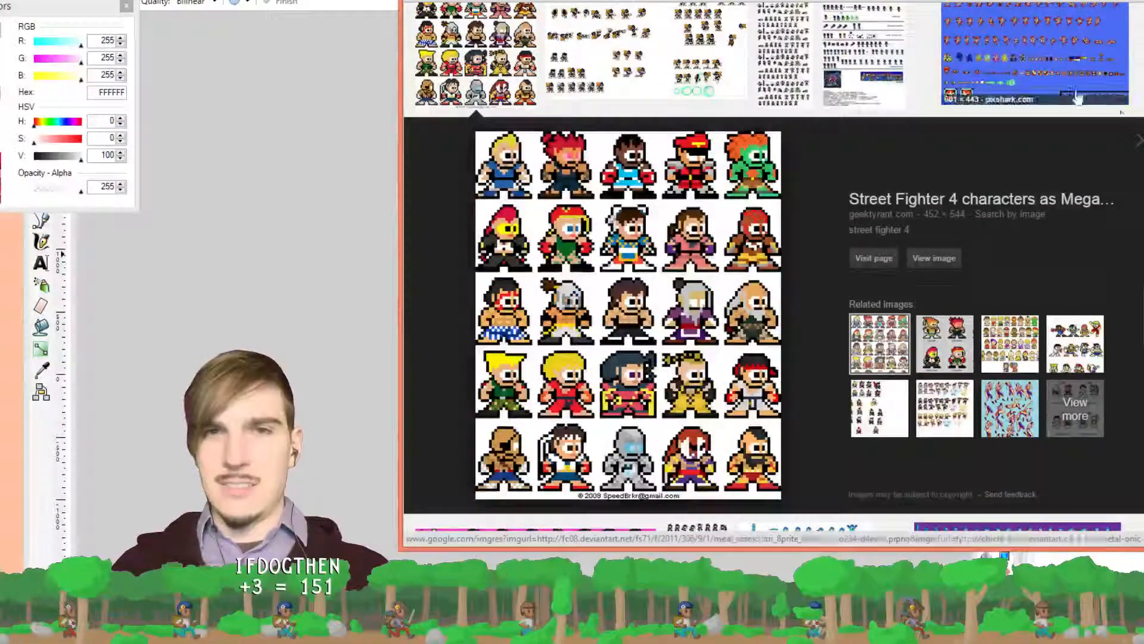
click(1140, 141)
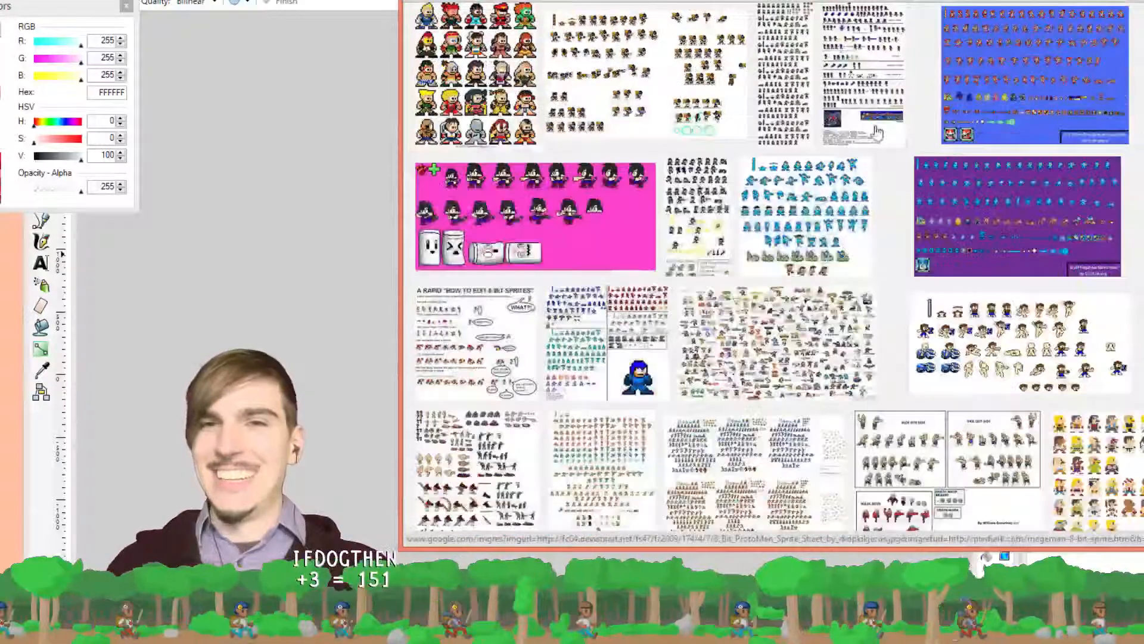
scroll(756, 115, down, 6)
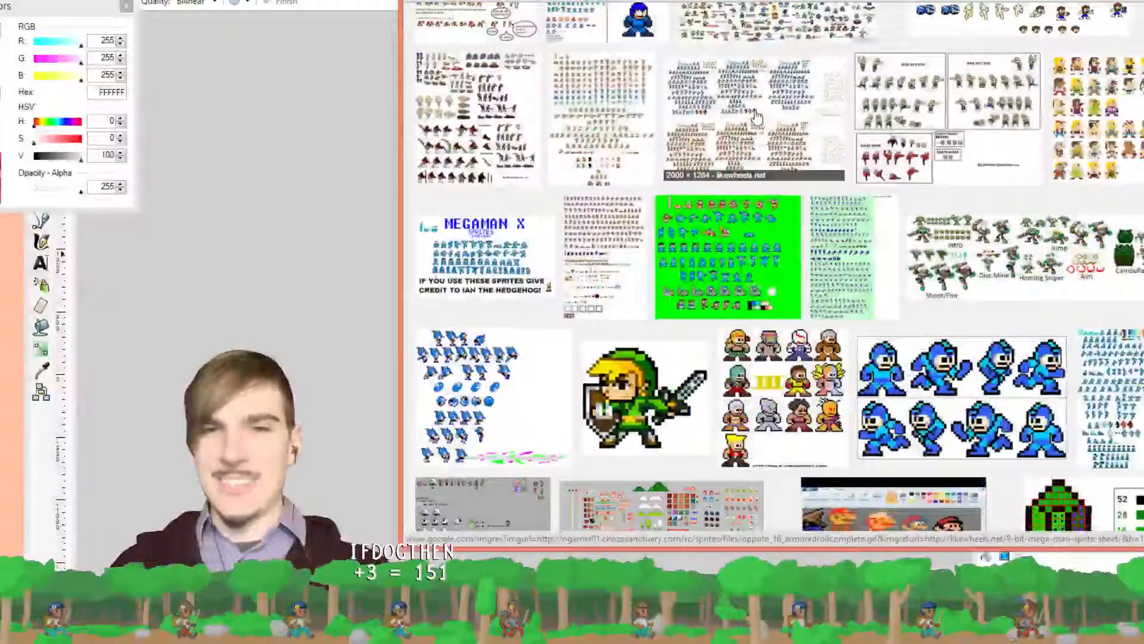
scroll(755, 115, down, 1)
key(alt+Tab)
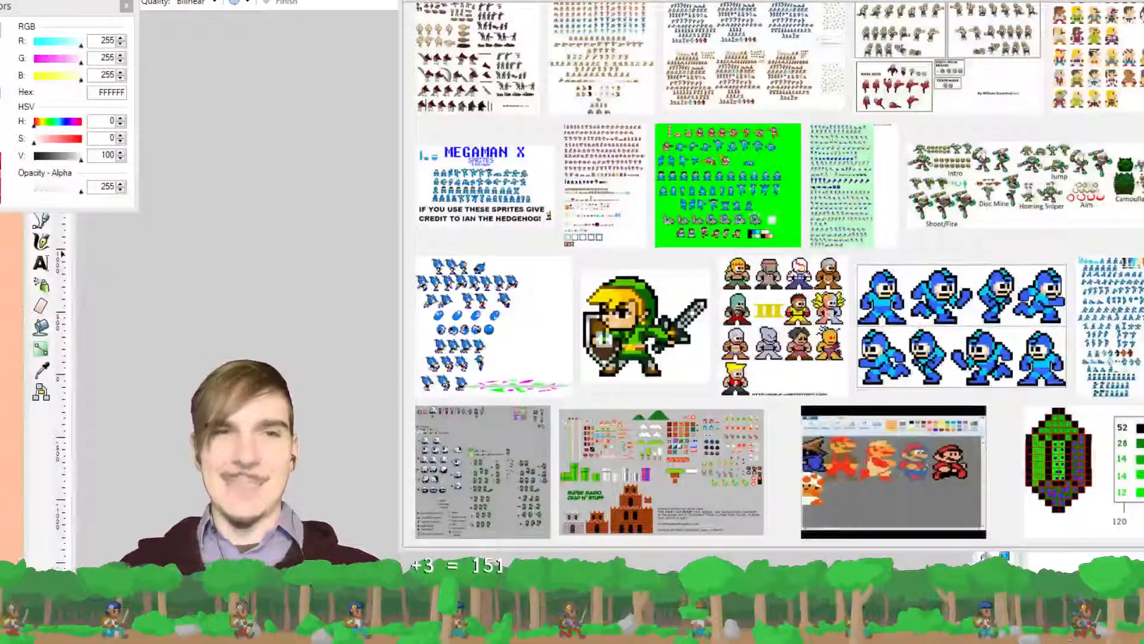
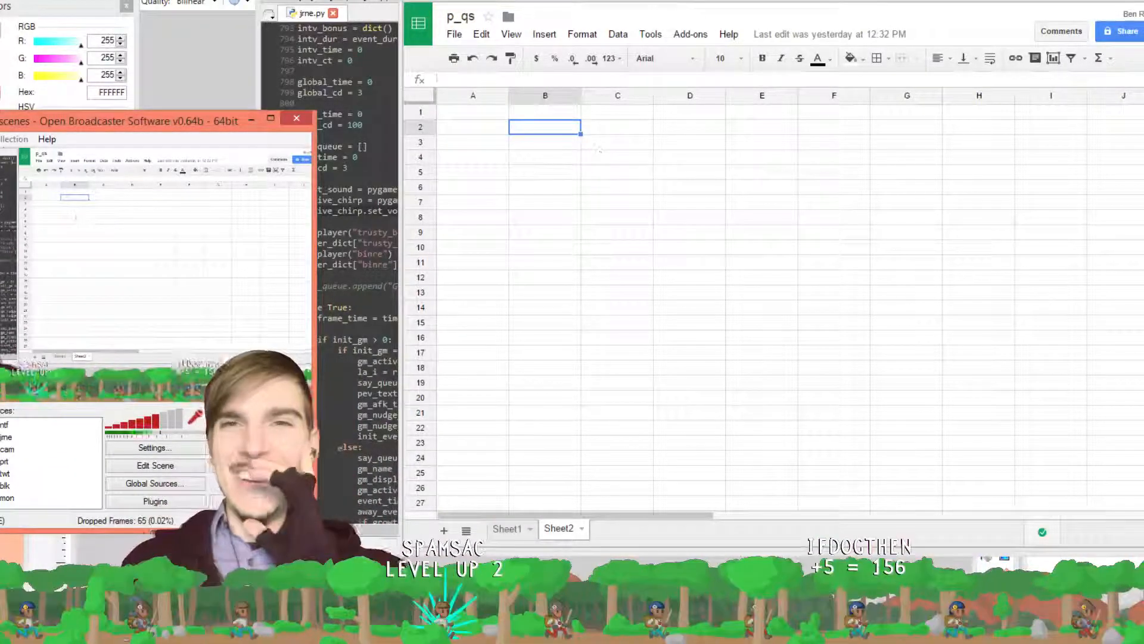
Open the bookmarked pygame documentation in a new tab, landing on pygame.sprite
click(717, 1)
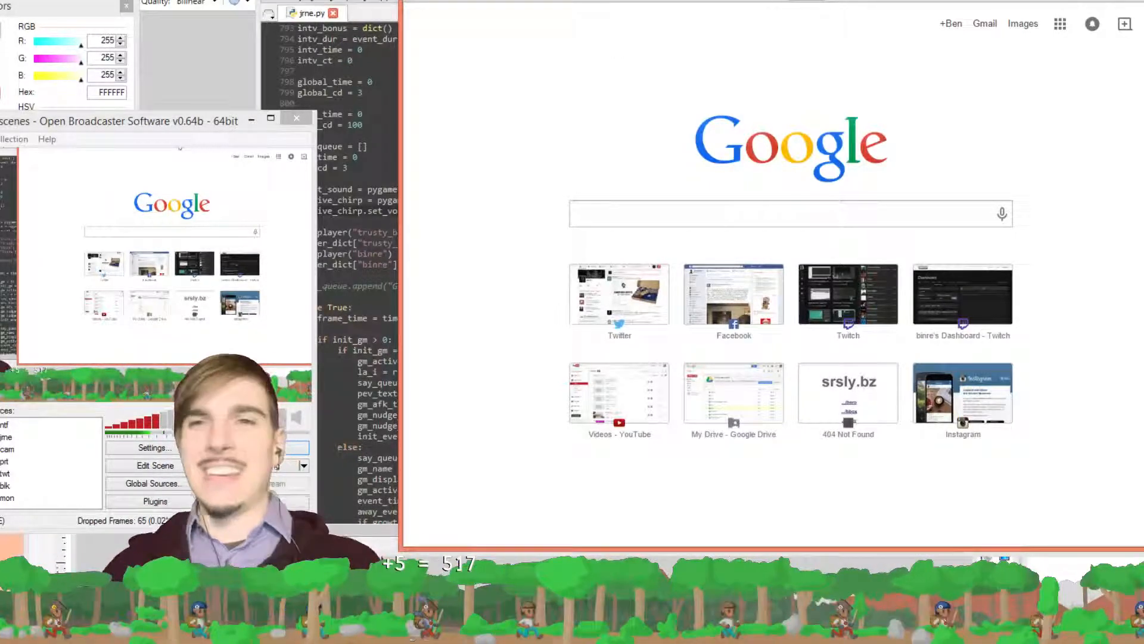
click(732, 1)
mouse_move(660, 1)
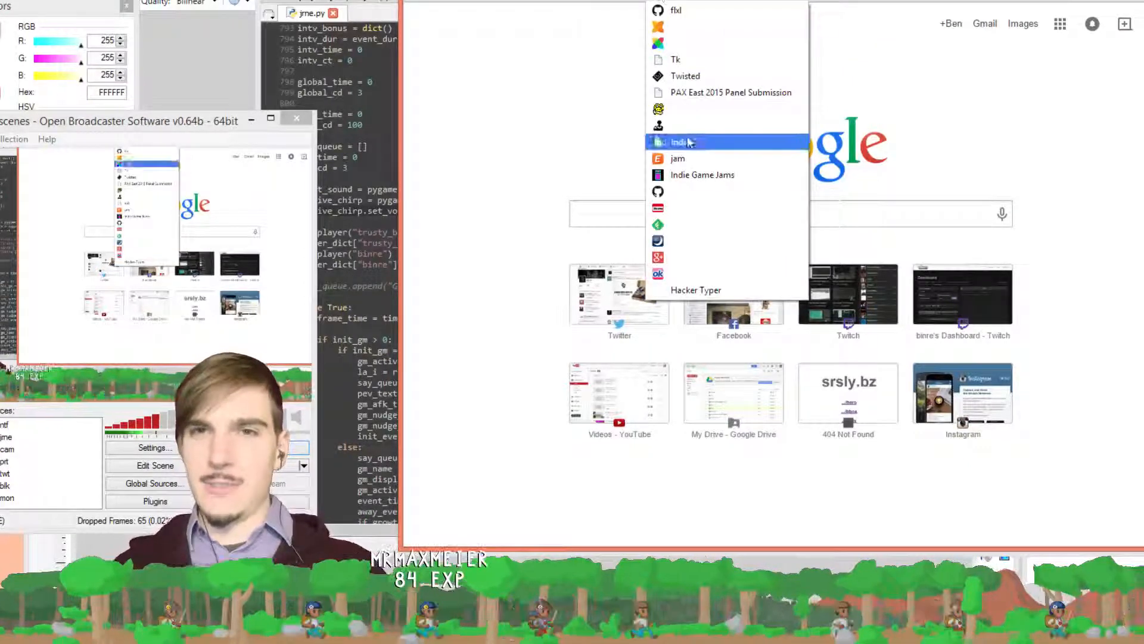
click(693, 111)
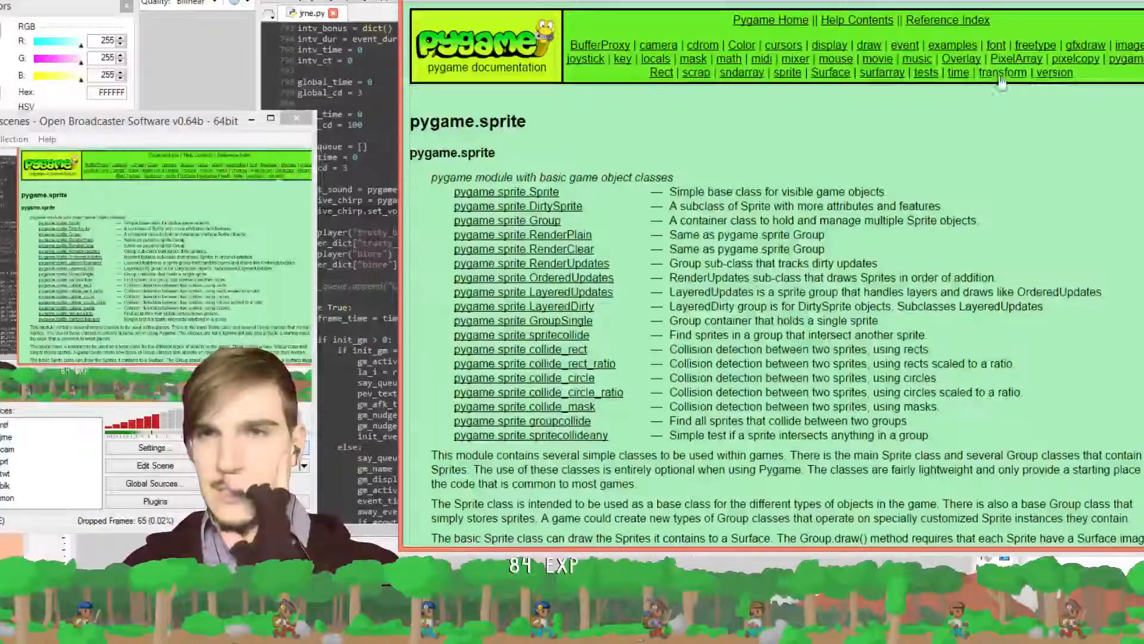
Go through pygame.mixer to Sound.set_volume and open its Nullege code-search examples
click(801, 62)
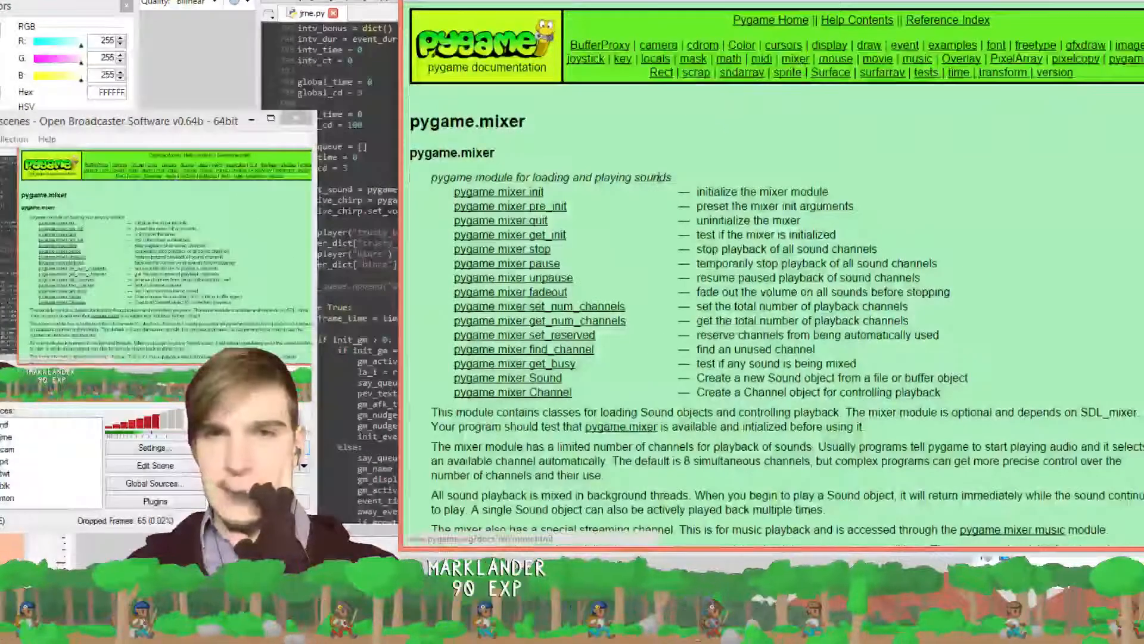
click(553, 381)
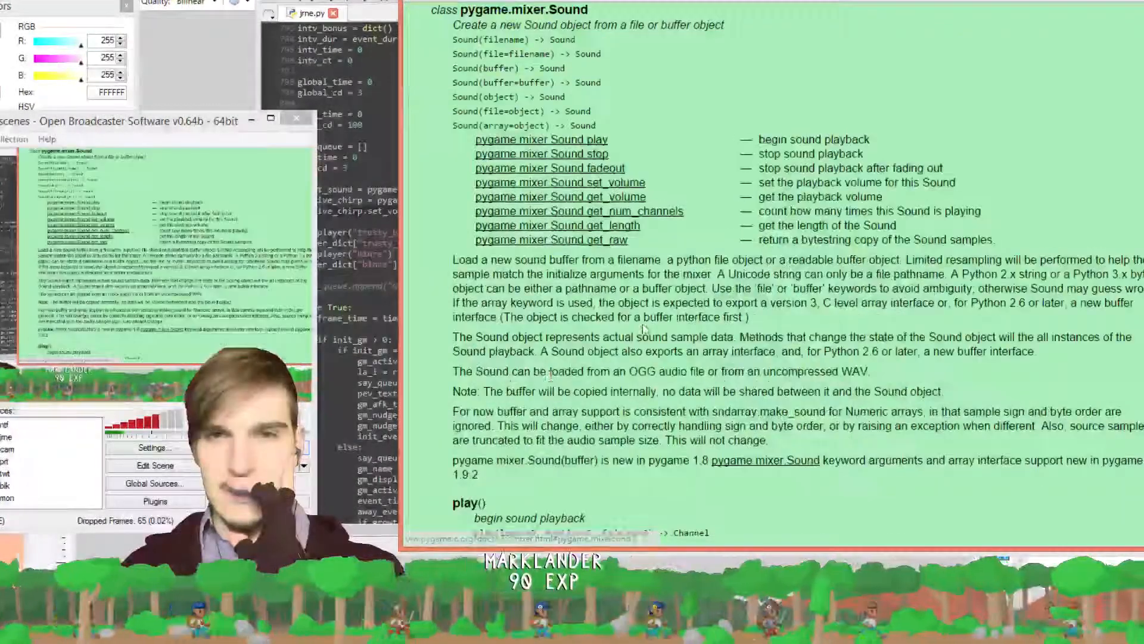
click(624, 182)
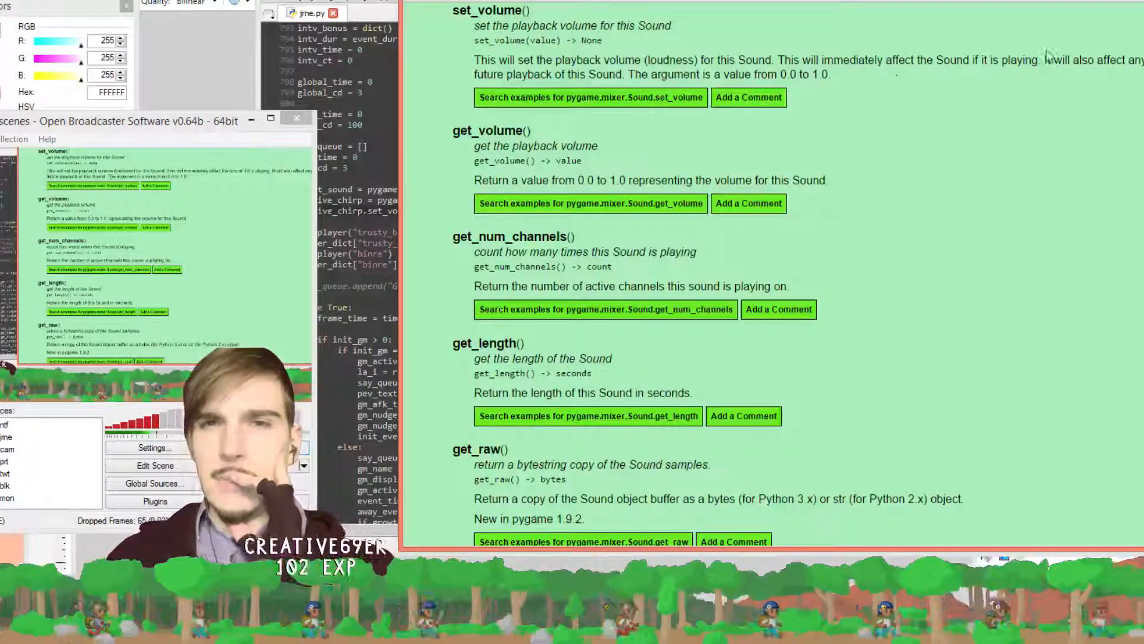
drag(1045, 55, 622, 72)
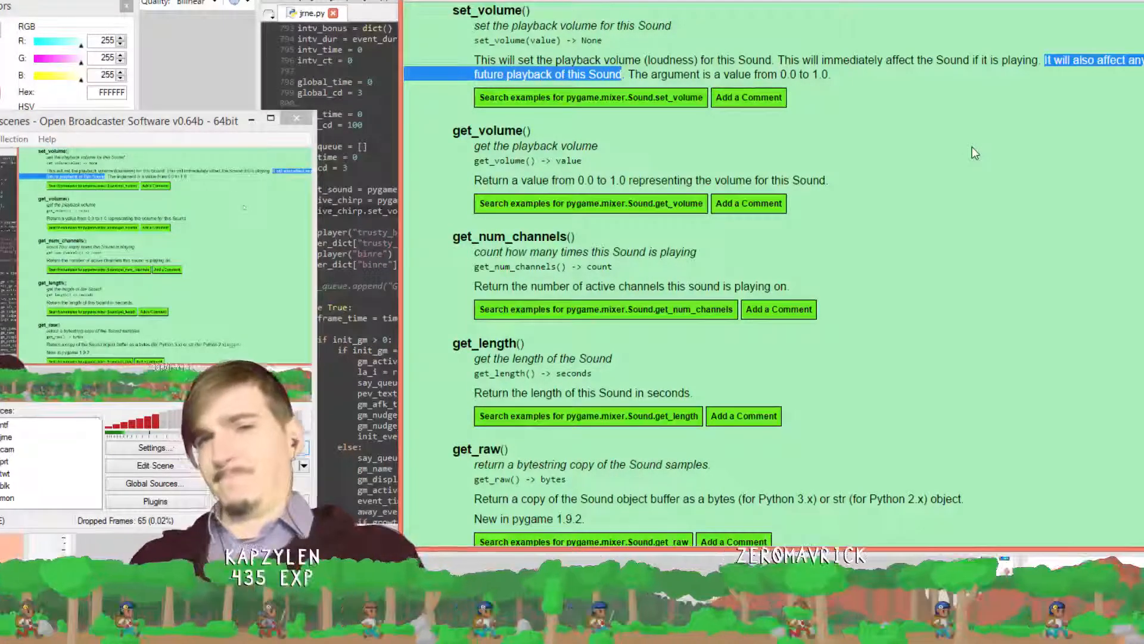
click(918, 76)
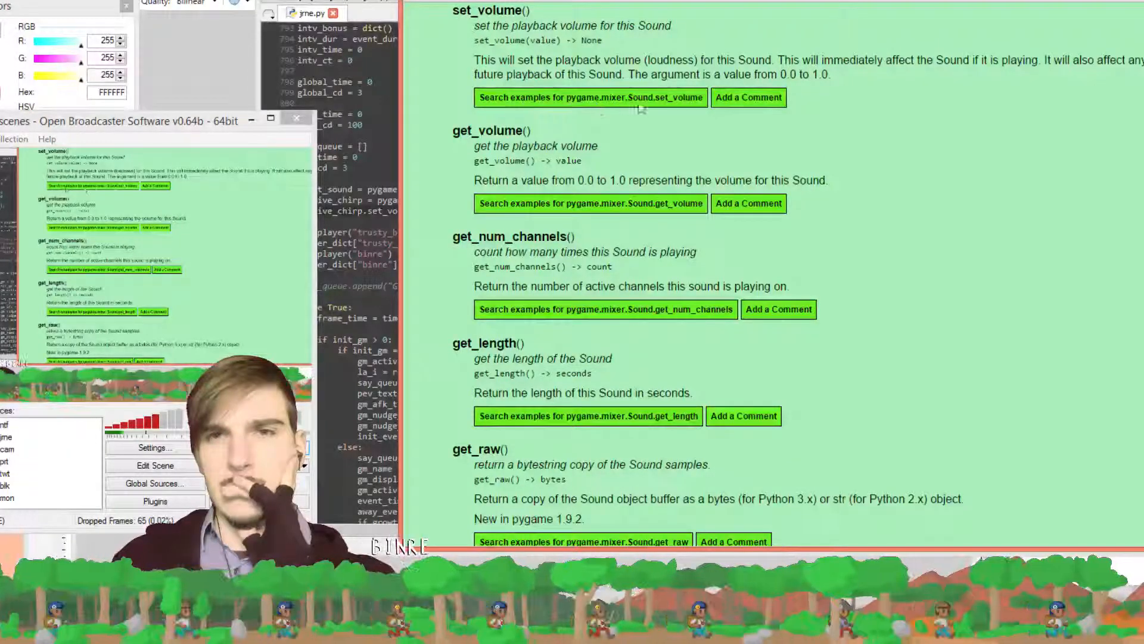
click(675, 101)
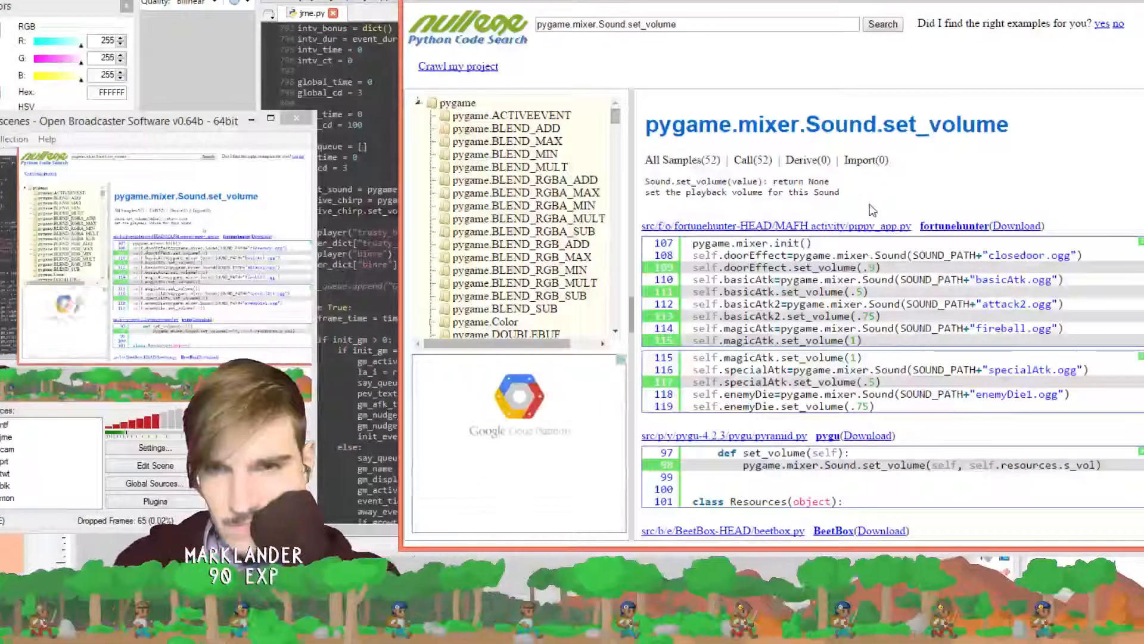
Scroll the set_volume code examples, then switch to the p_qs spreadsheet tab
scroll(872, 209, down, 3)
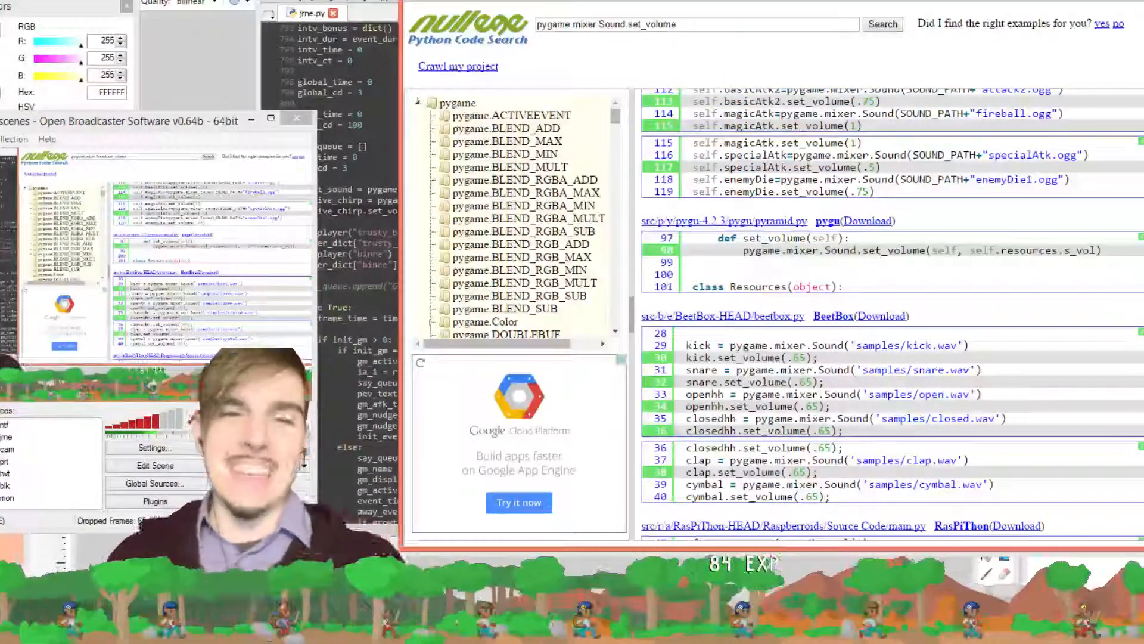
key(ctrl+Tab)
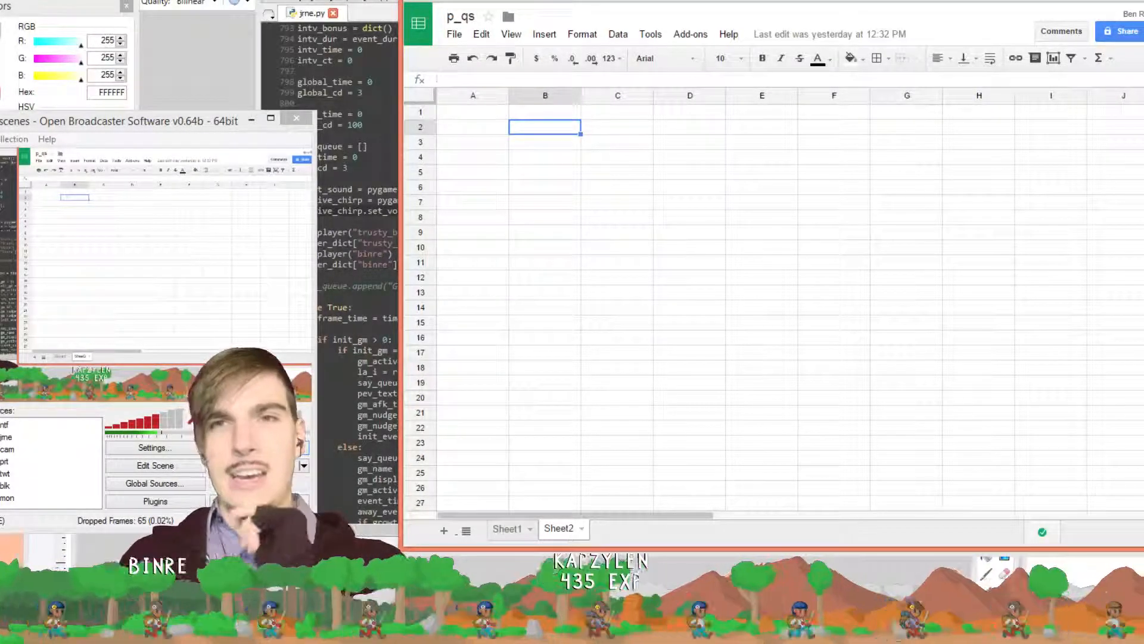
Minimize Chrome and cycle windows until Paint.NET's blank white canvas is in front
key(super+Down)
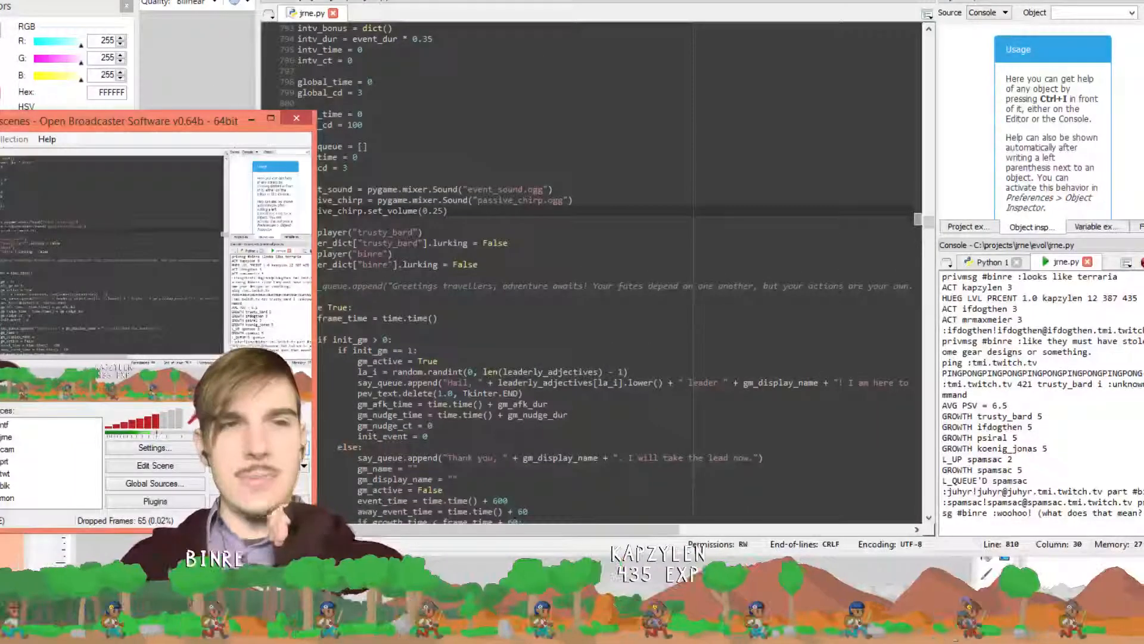
key(alt+Tab)
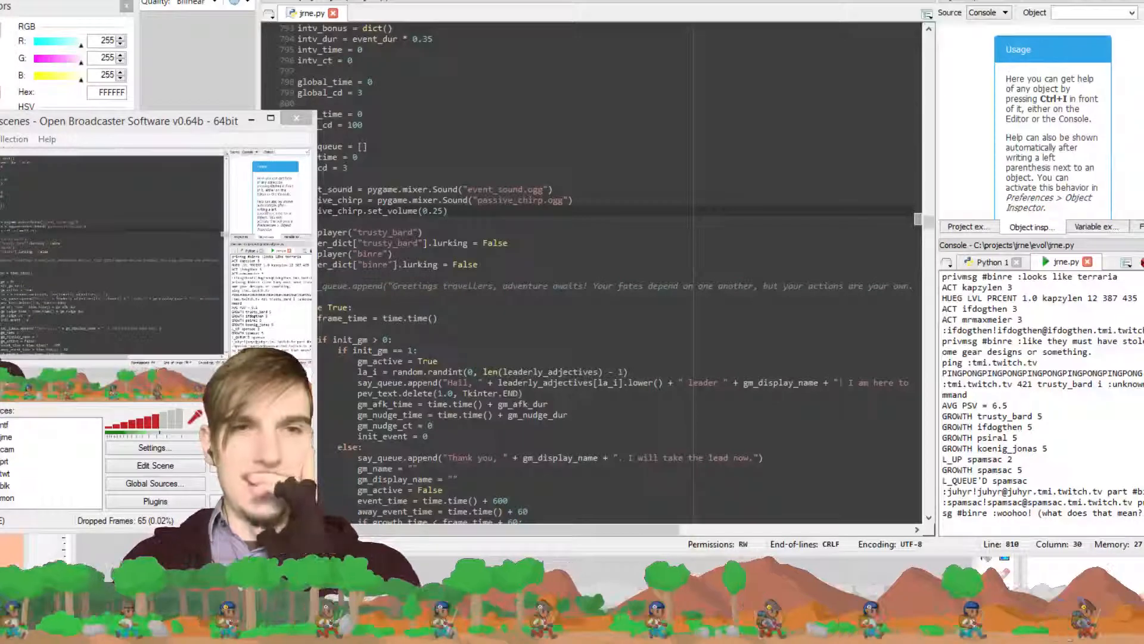
key(alt+Tab)
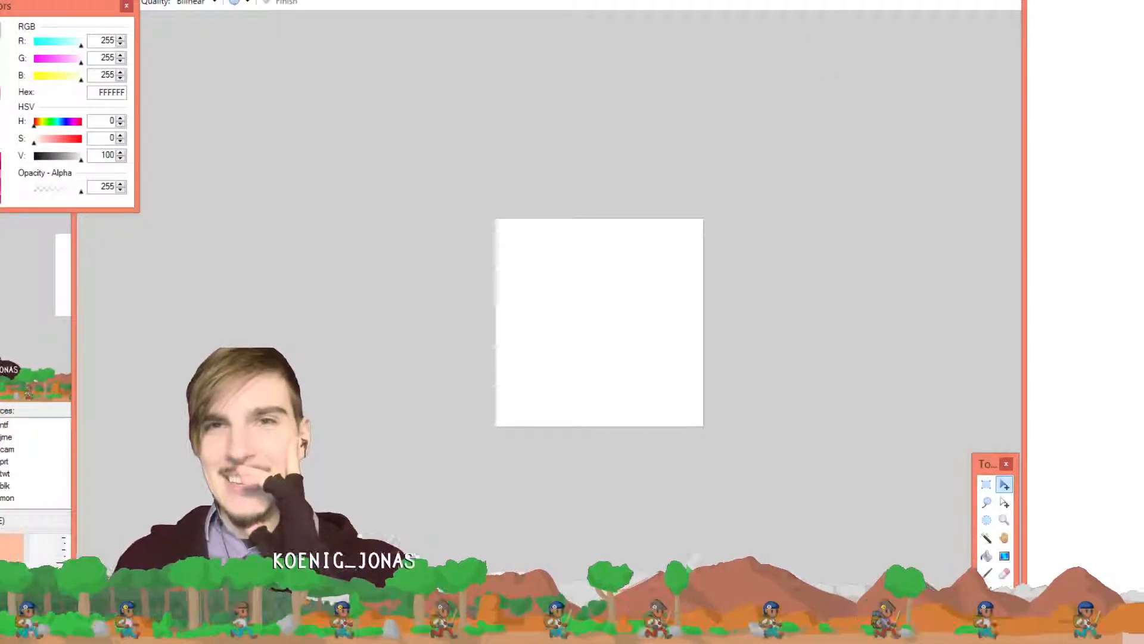
Undo a pasted image, then view the multi-screen artwork and the First Hand banner
key(ctrl+v)
key(ctrl+z)
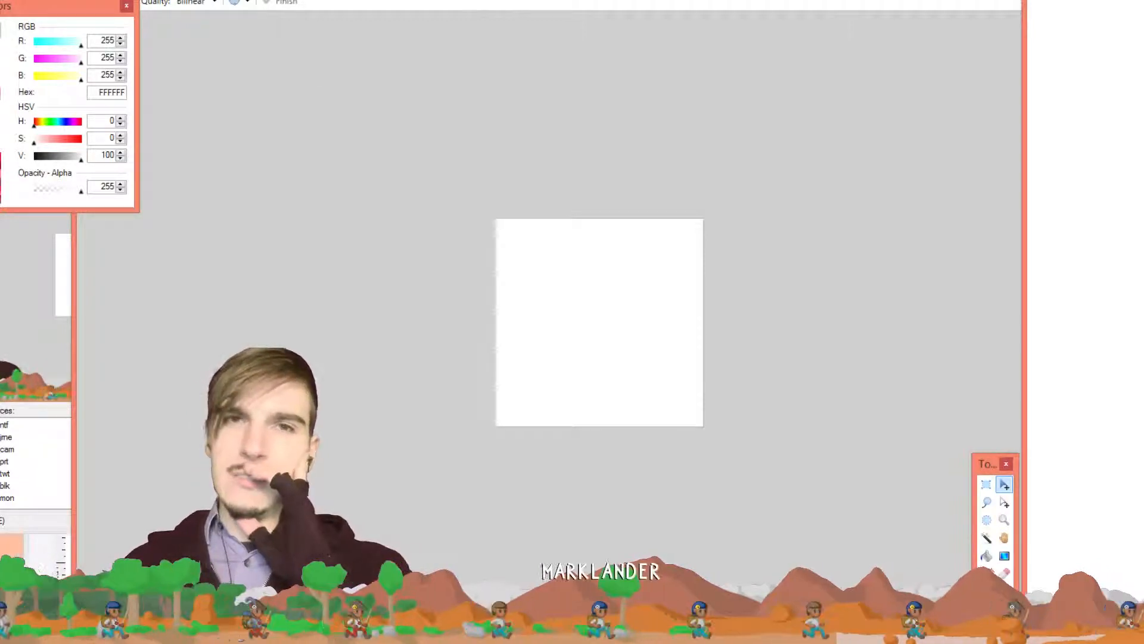
click(424, 0)
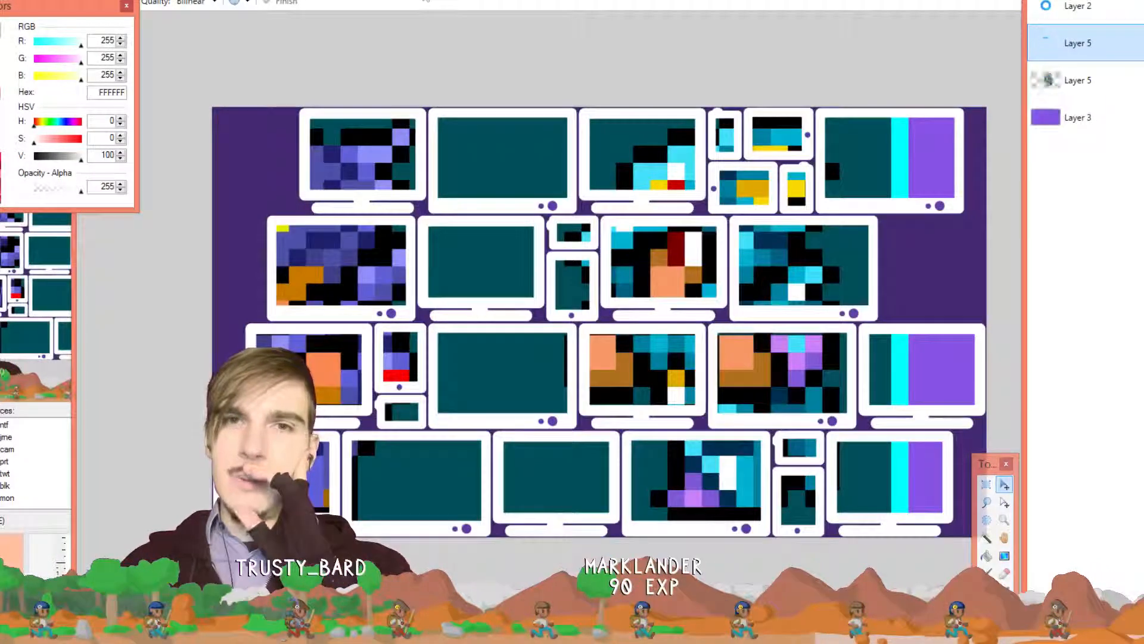
click(787, 1)
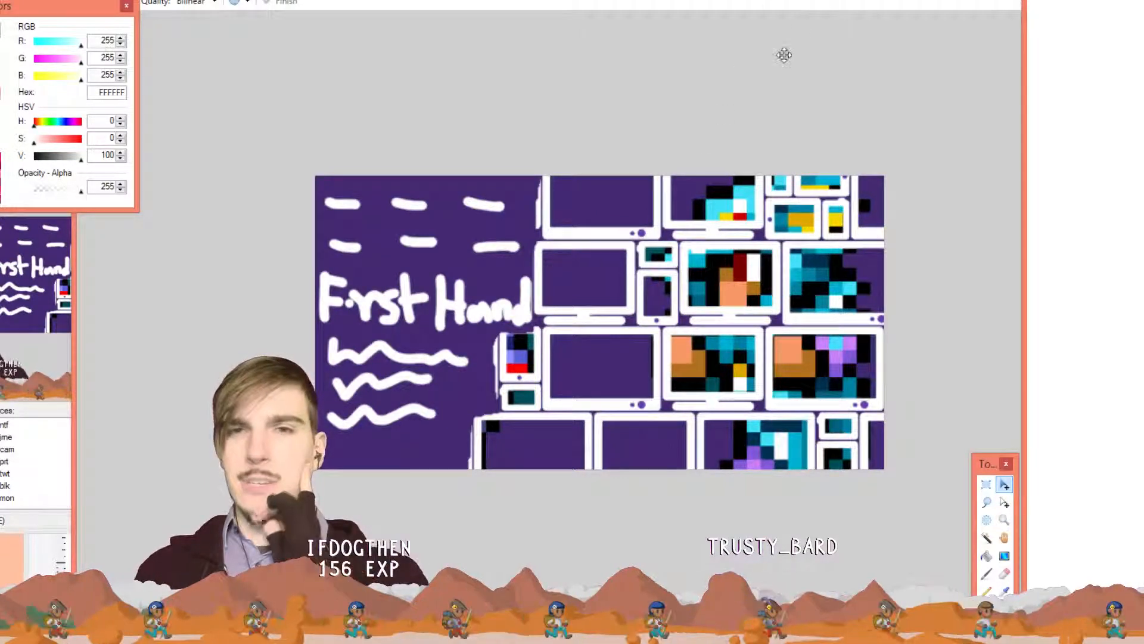
Return to the blank white image, zoom in and set the drawing colour to black 000000
click(833, 8)
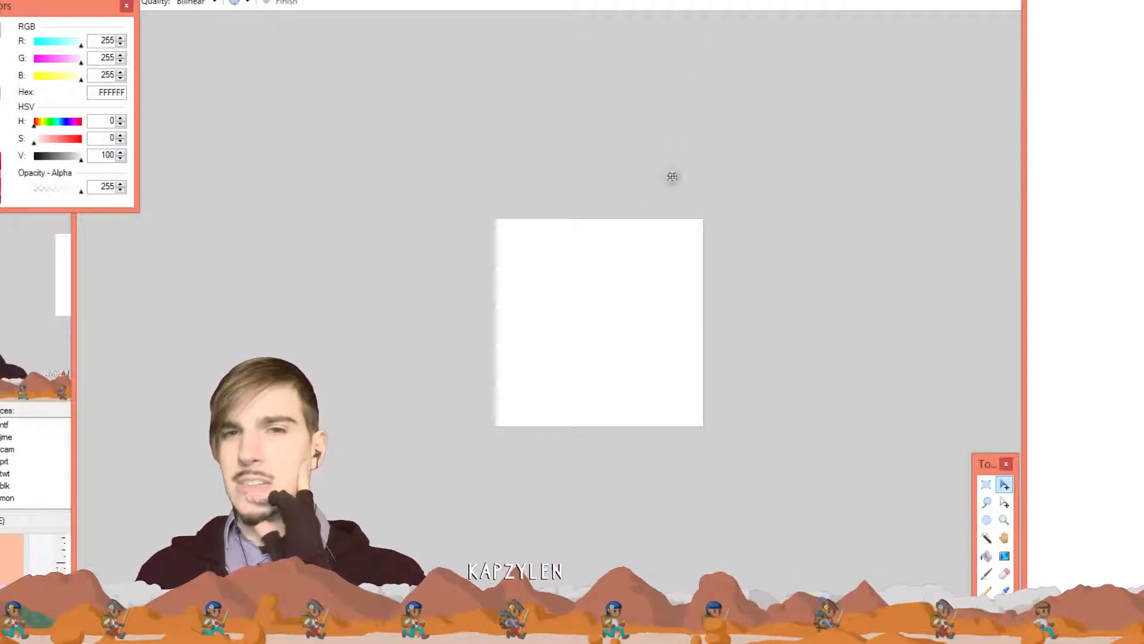
scroll(631, 222, up, 3)
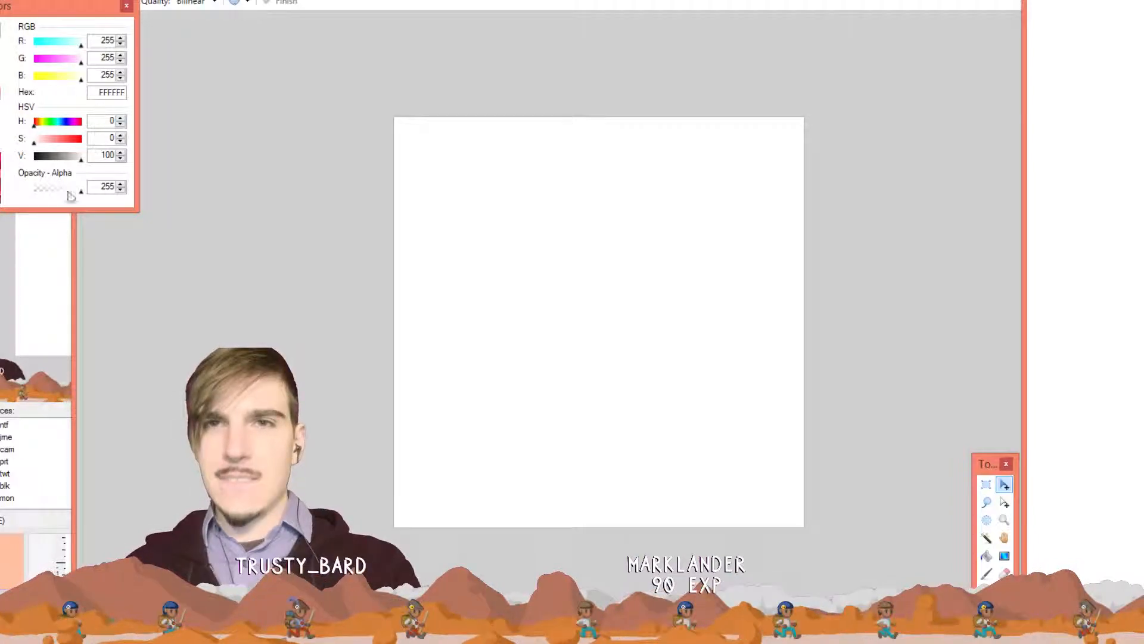
key(x)
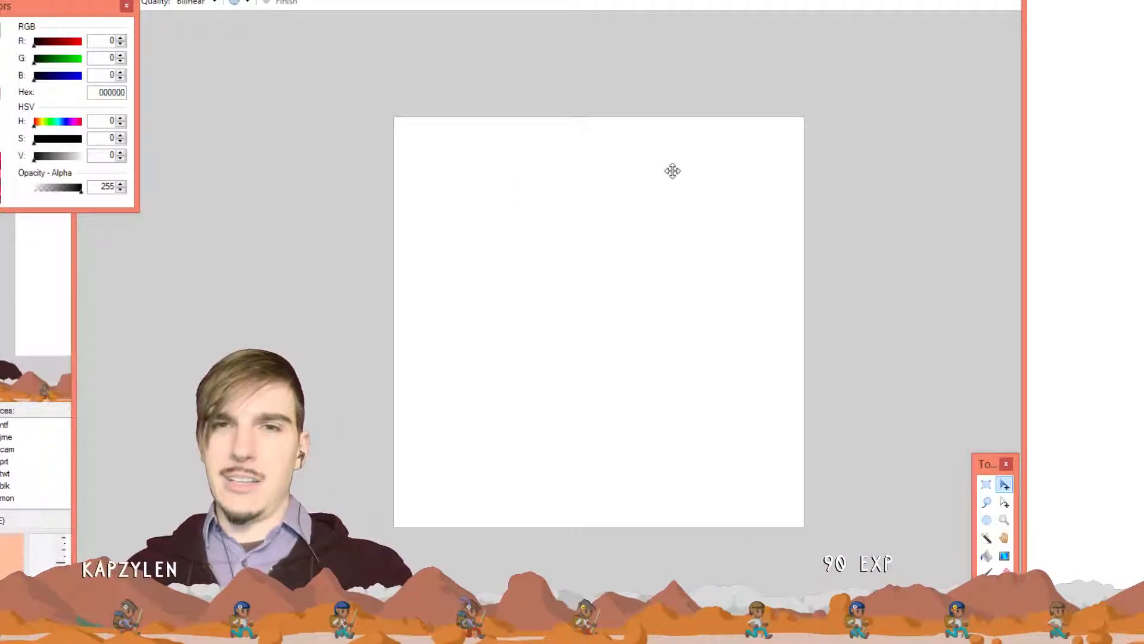
Sketch a black pencil oval outline on the white canvas
key(p)
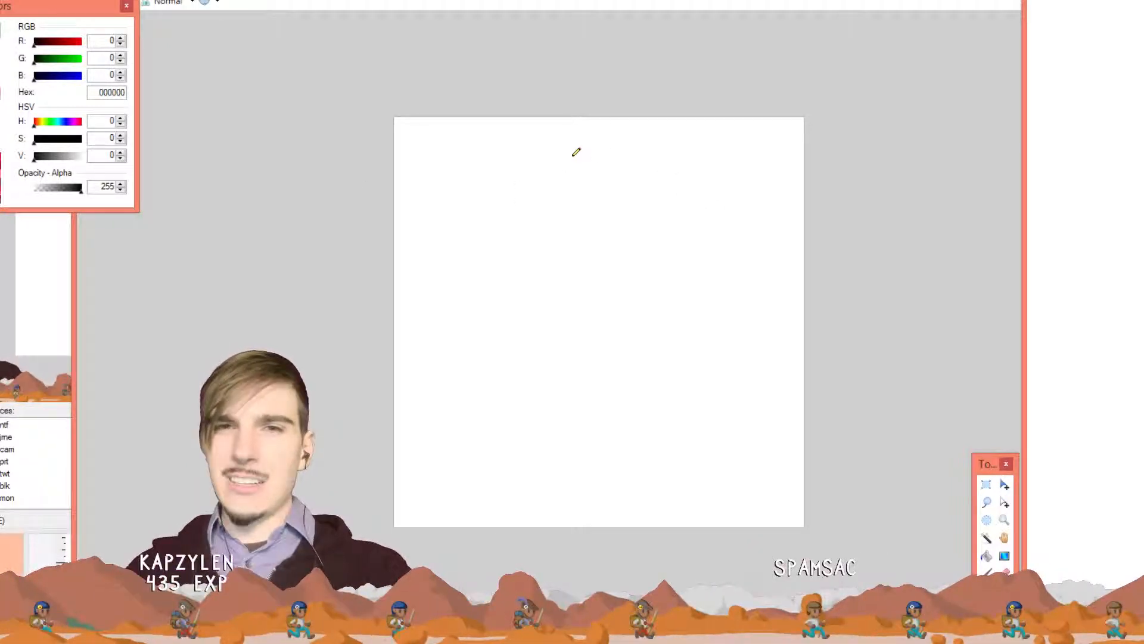
drag(578, 124, 574, 142)
click(550, 162)
click(539, 177)
mouse_move(522, 210)
mouse_down()
mouse_move(516, 267)
mouse_move(553, 326)
mouse_move(591, 351)
mouse_move(727, 348)
mouse_up()
mouse_move(771, 307)
mouse_down()
mouse_move(791, 211)
mouse_move(724, 149)
mouse_move(581, 150)
mouse_move(542, 178)
mouse_move(516, 219)
mouse_move(530, 185)
mouse_up()
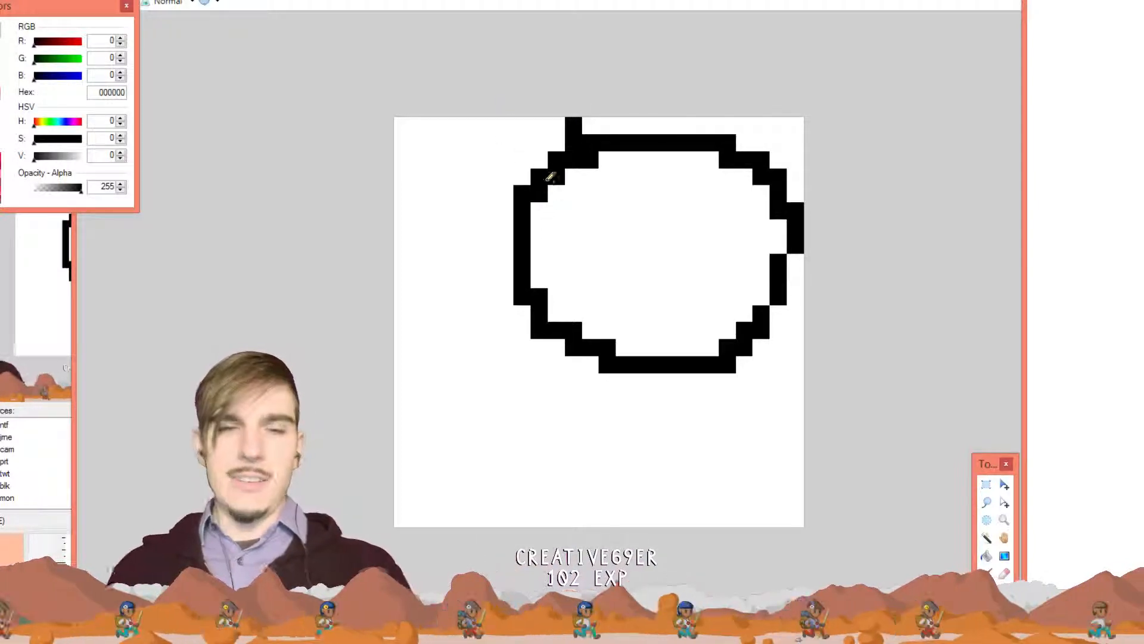
Retry a few strokes, undo everything back to a blank canvas, and view the archer reference
key(ctrl+z)
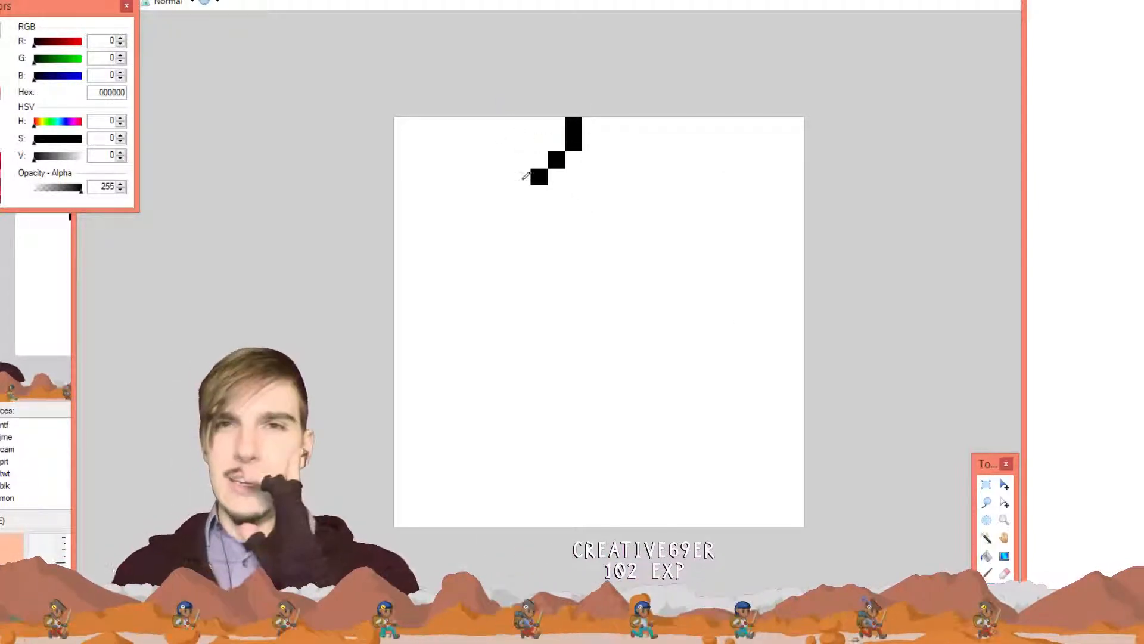
mouse_move(539, 176)
mouse_down()
mouse_move(501, 255)
mouse_move(502, 342)
mouse_move(551, 378)
mouse_move(644, 379)
mouse_up()
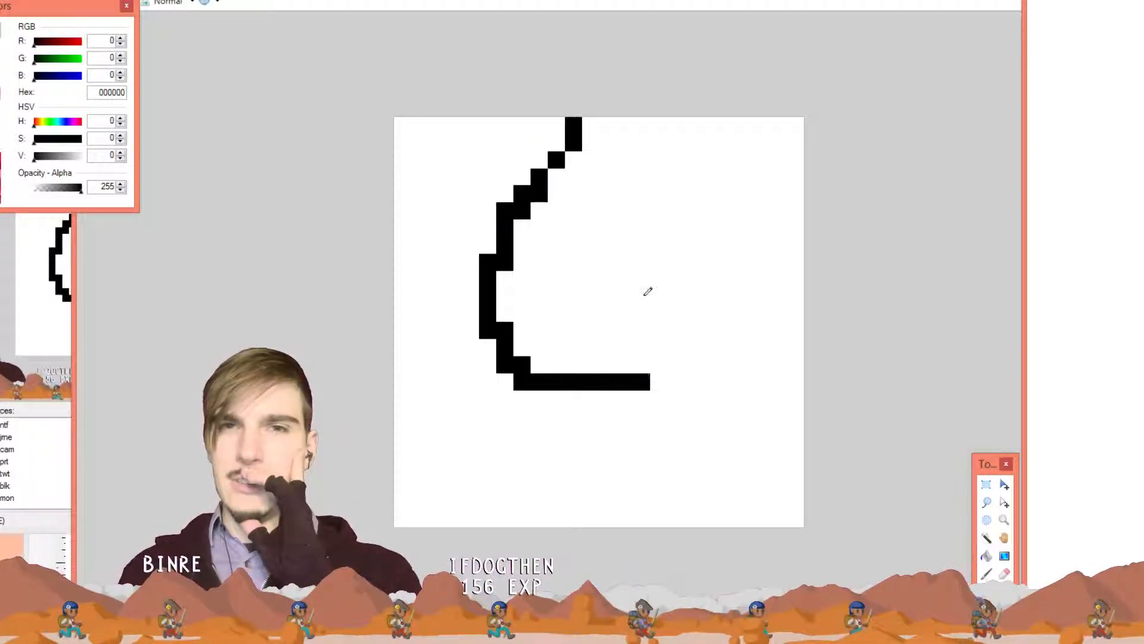
mouse_move(588, 127)
mouse_down()
mouse_move(762, 132)
mouse_move(788, 138)
mouse_move(802, 171)
mouse_move(783, 128)
mouse_move(758, 120)
mouse_move(612, 144)
mouse_move(529, 195)
mouse_move(580, 120)
mouse_up()
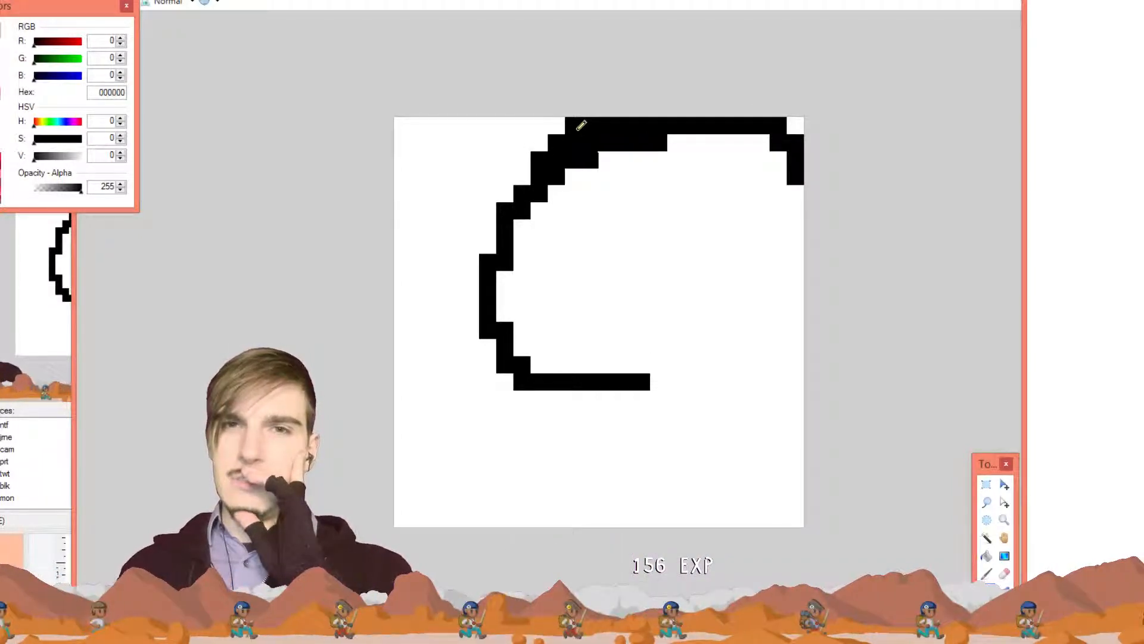
key(ctrl+z)
key(ctrl+z)
key(ctrl+z)
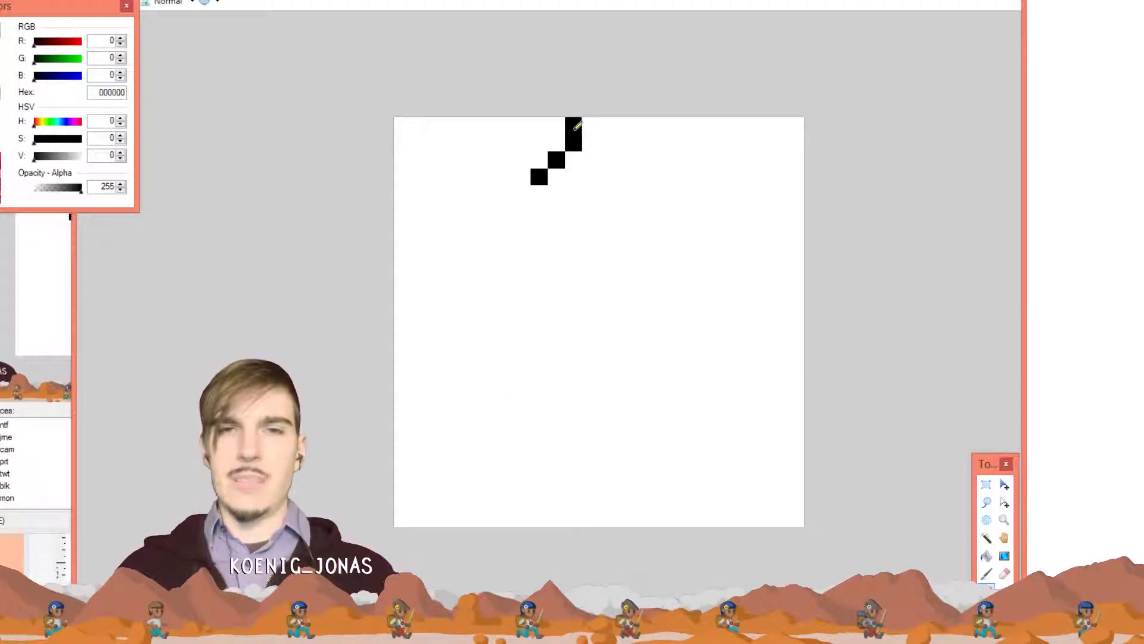
key(ctrl+z)
key(ctrl+z)
key(ctrl+z)
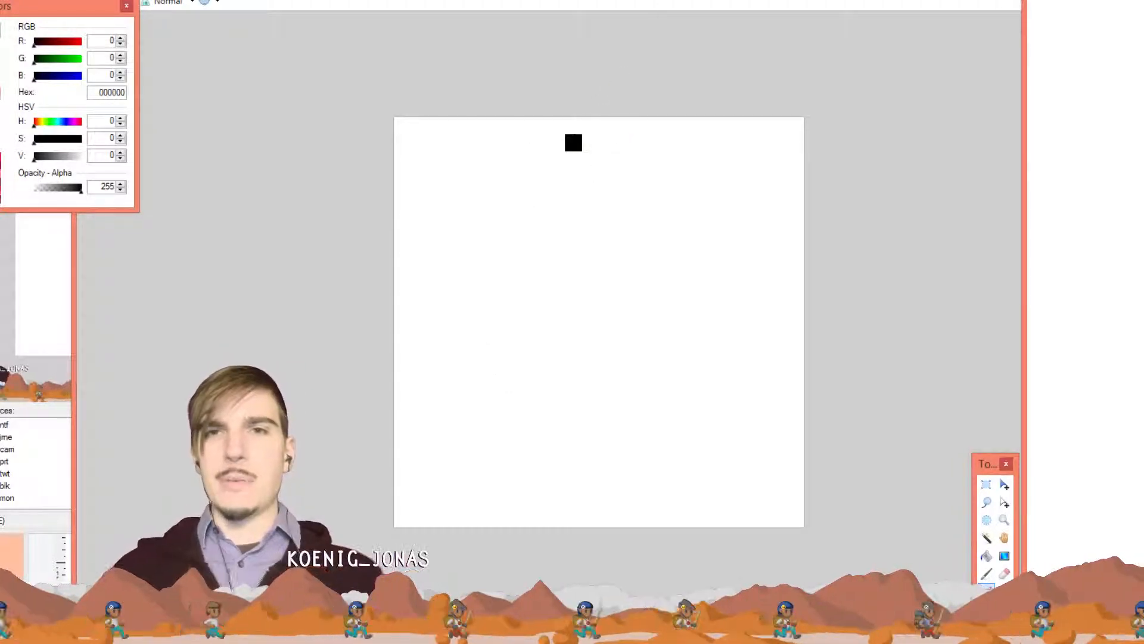
click(687, 1)
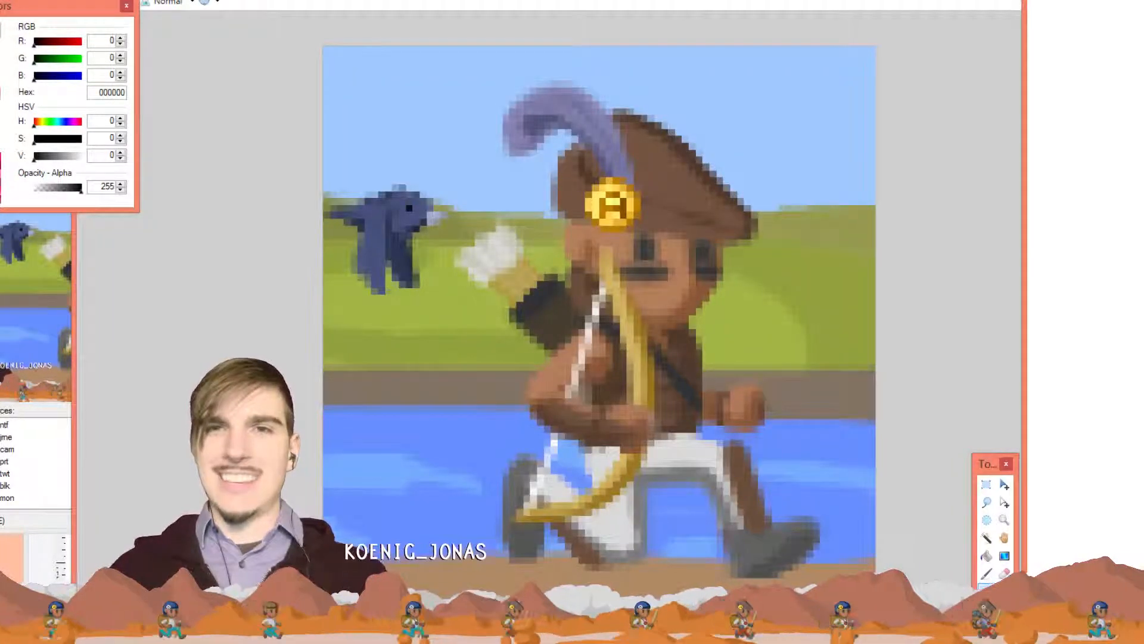
Sample the archer's brown skin tone and pencil a blocky brown shape on the sprite canvas
click(680, 1)
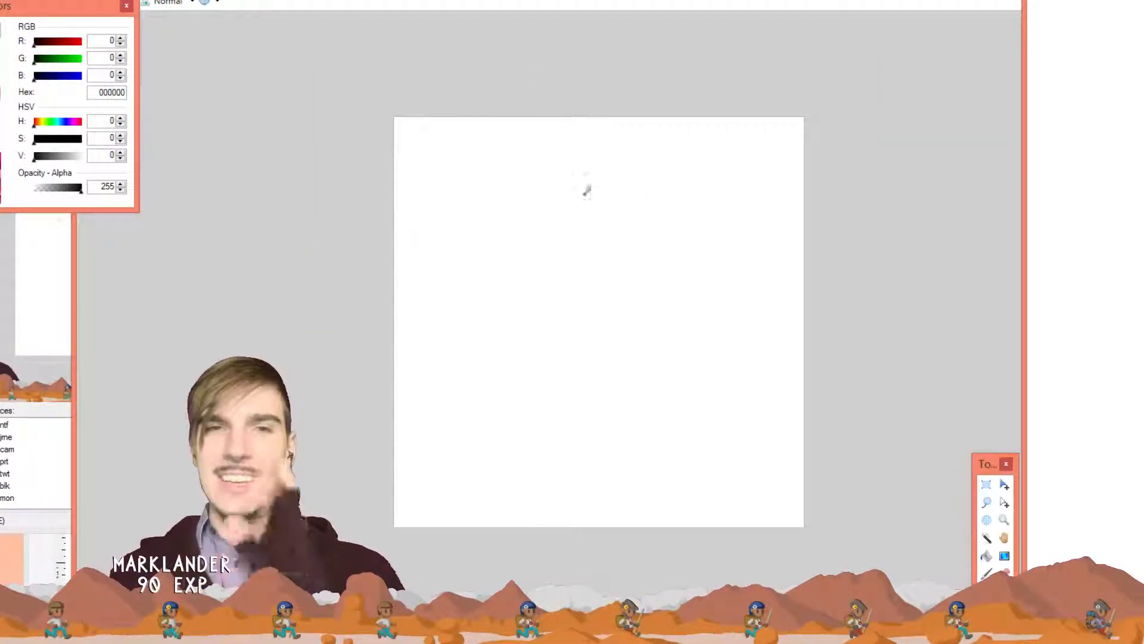
click(681, 3)
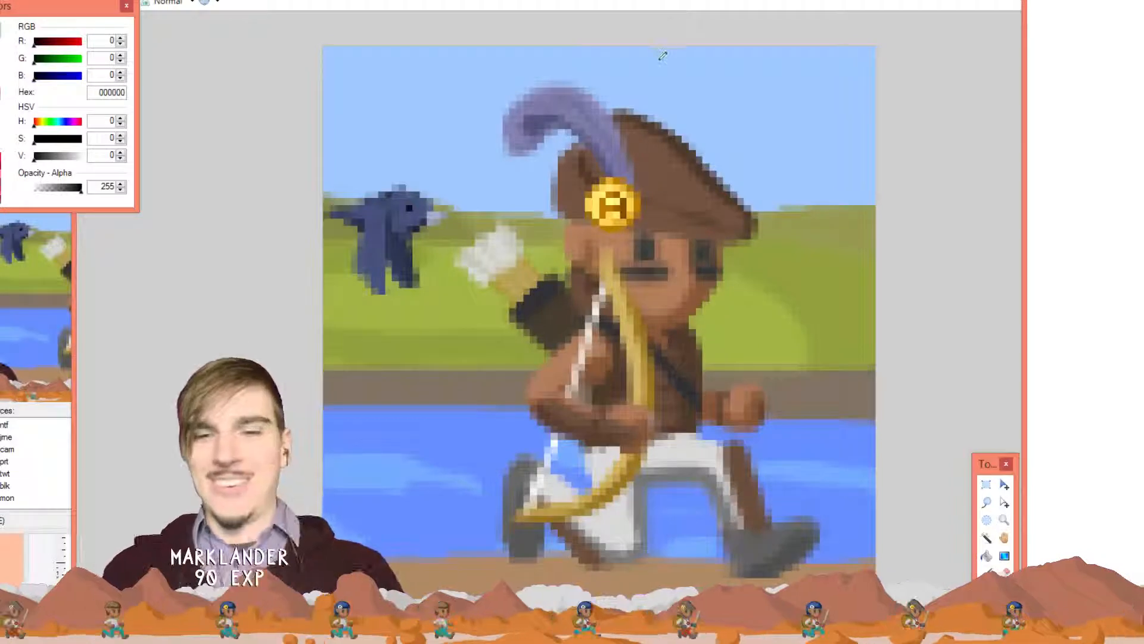
key(b)
key(k)
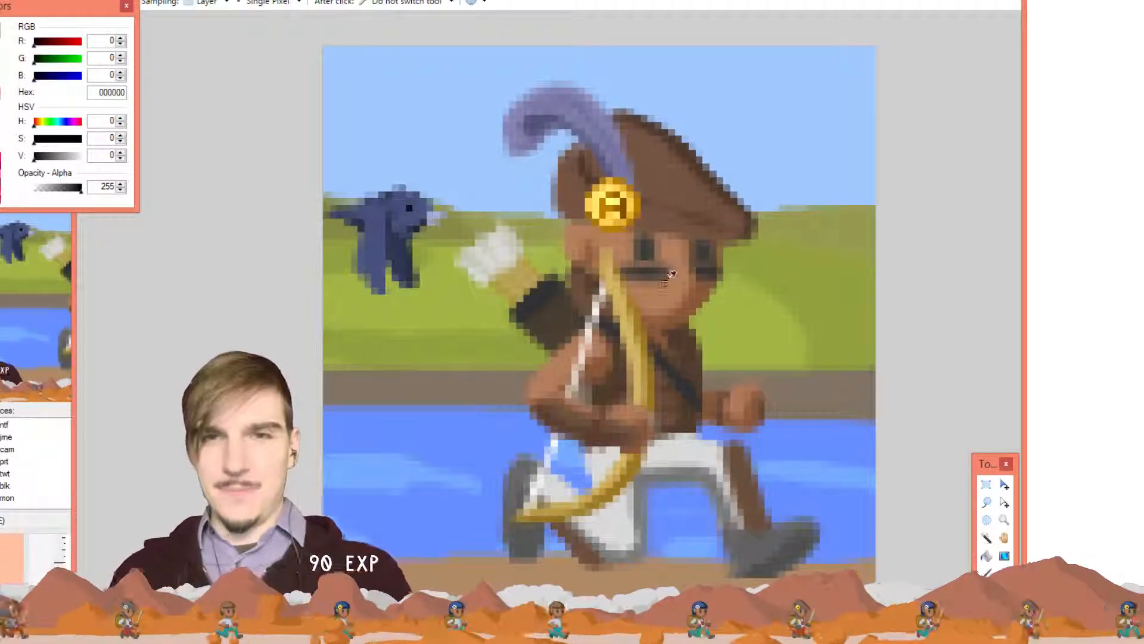
click(666, 291)
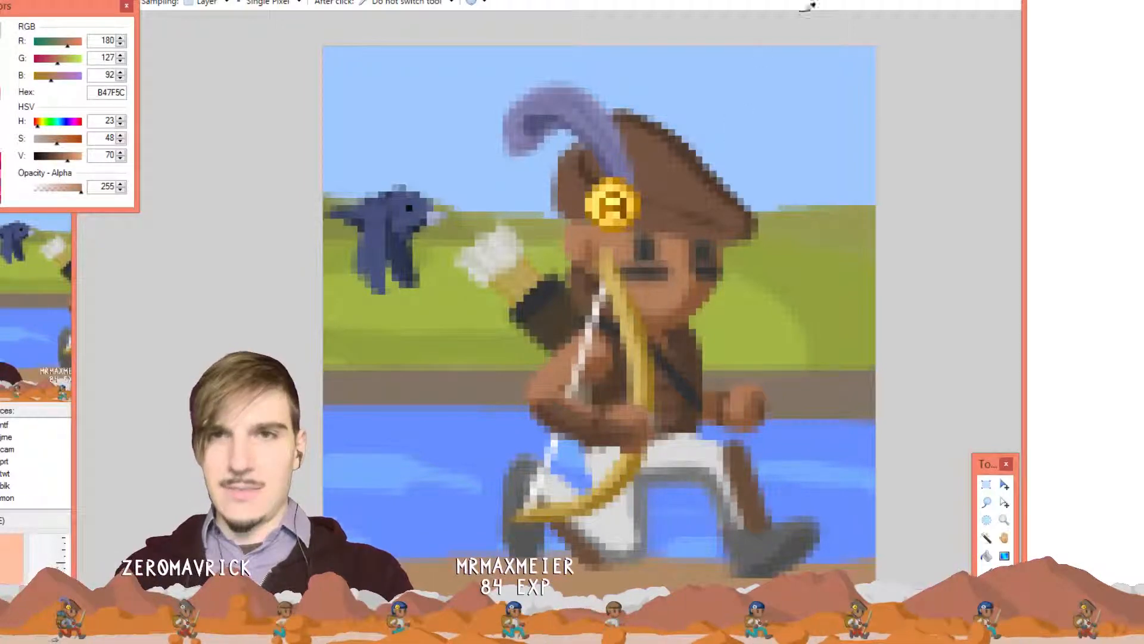
click(849, 1)
key(p)
mouse_move(658, 229)
mouse_down()
mouse_move(655, 283)
mouse_move(715, 265)
mouse_move(674, 251)
mouse_move(623, 281)
mouse_move(702, 234)
mouse_move(727, 268)
mouse_move(691, 298)
mouse_up()
Sample darker brown 885739 from the pirate and shade the shape's left and bottom edges
key(ctrl+Tab)
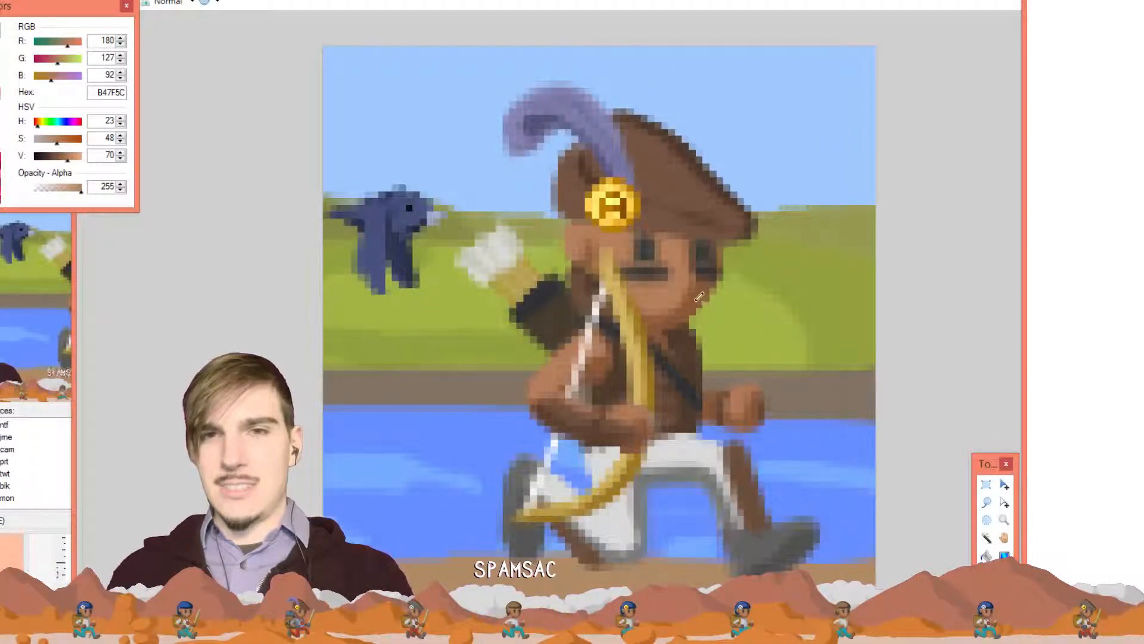
key(k)
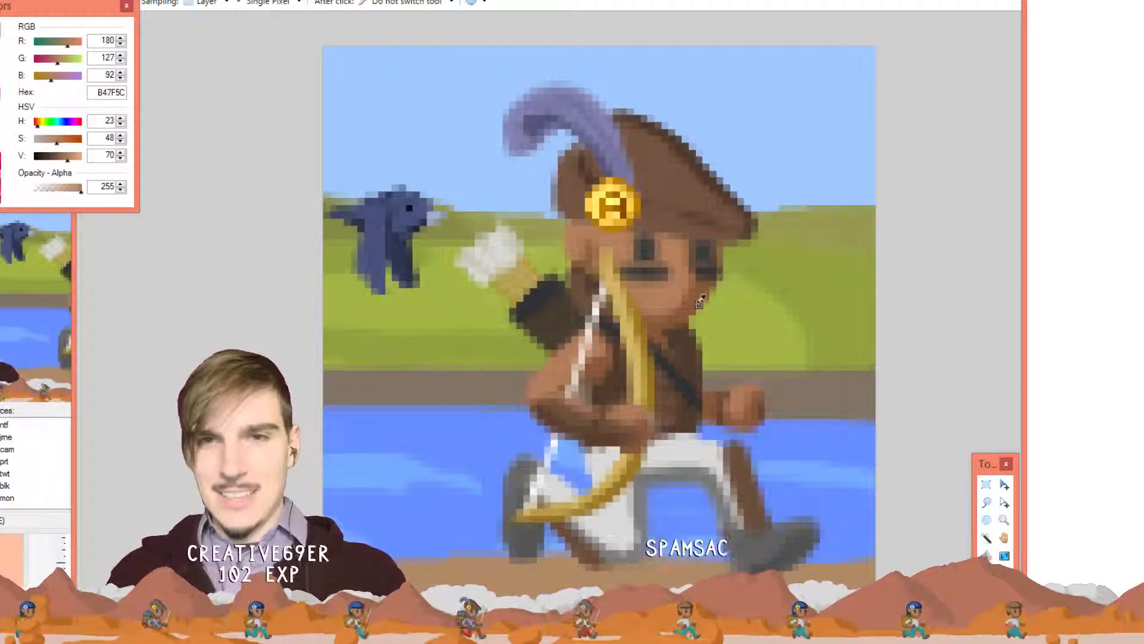
click(697, 299)
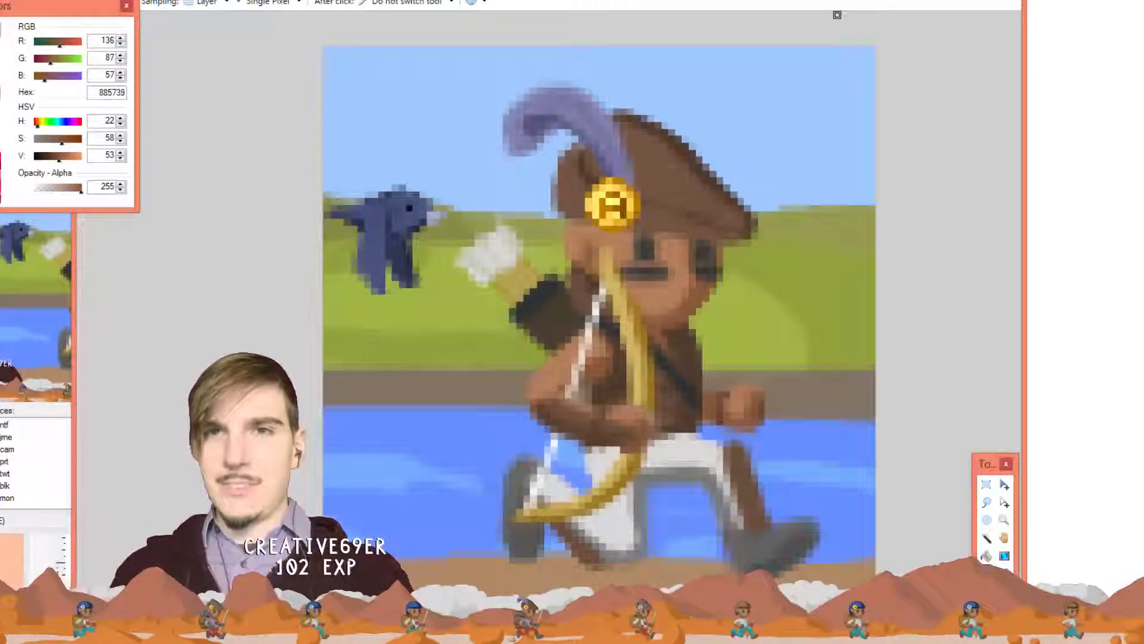
click(847, 1)
key(p)
mouse_move(614, 244)
mouse_down()
mouse_move(609, 290)
mouse_move(625, 290)
mouse_move(625, 304)
mouse_move(695, 312)
mouse_up()
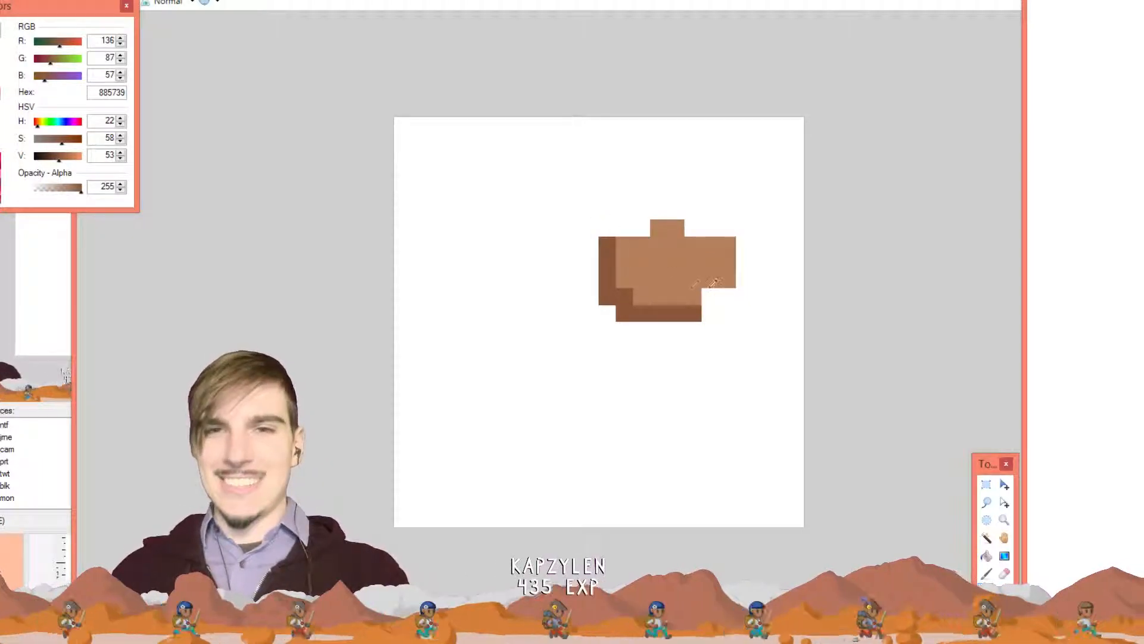
Pencil a dark brown stepped lower-right edge and tip onto the shape
click(710, 279)
mouse_move(723, 283)
mouse_down()
mouse_move(687, 308)
mouse_move(712, 279)
mouse_move(629, 323)
mouse_up()
click(727, 264)
mouse_move(740, 260)
mouse_down()
mouse_move(696, 301)
mouse_move(624, 334)
mouse_move(610, 316)
mouse_up()
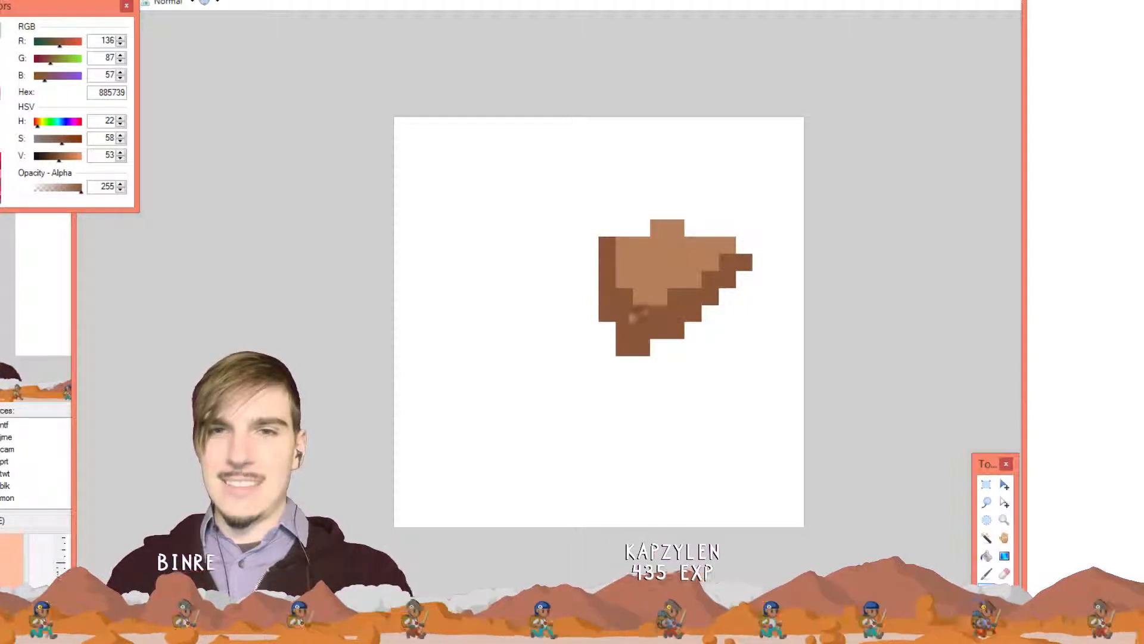
click(710, 313)
Sample light brown B47F5C, repaint the left column and gap pixel, then view the monitors artwork
key(k)
click(659, 263)
click(608, 296)
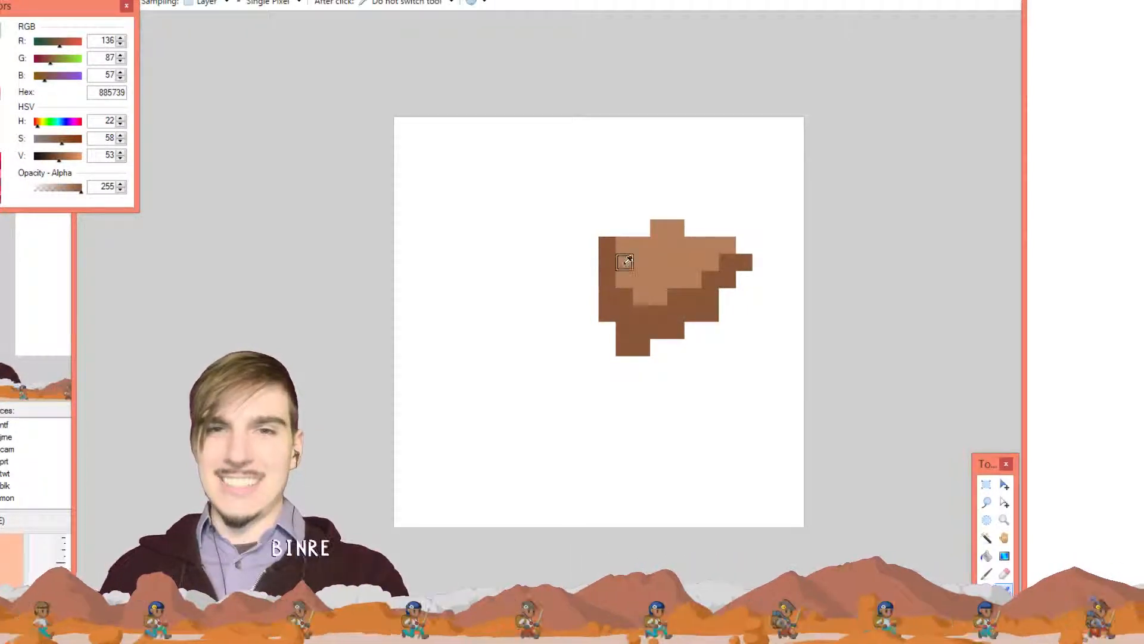
click(642, 263)
key(p)
mouse_move(608, 242)
mouse_down()
mouse_move(613, 307)
mouse_move(634, 307)
mouse_move(717, 250)
mouse_move(719, 262)
mouse_move(662, 307)
mouse_move(594, 307)
mouse_move(585, 274)
mouse_move(602, 231)
mouse_move(712, 215)
mouse_move(646, 234)
mouse_move(710, 228)
mouse_up()
click(647, 232)
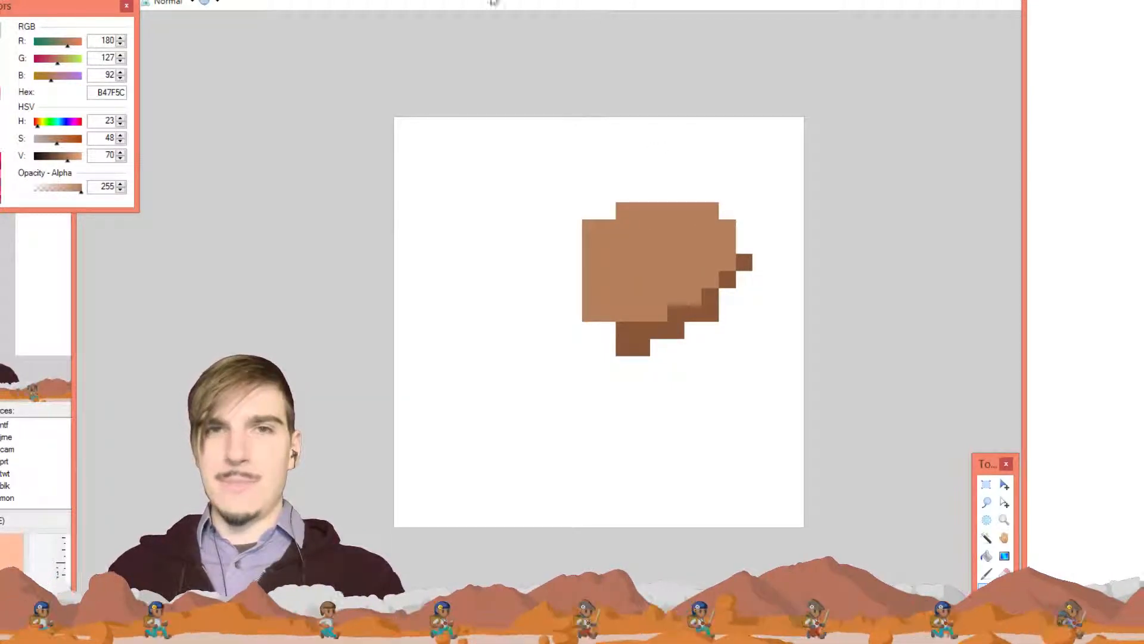
click(834, 2)
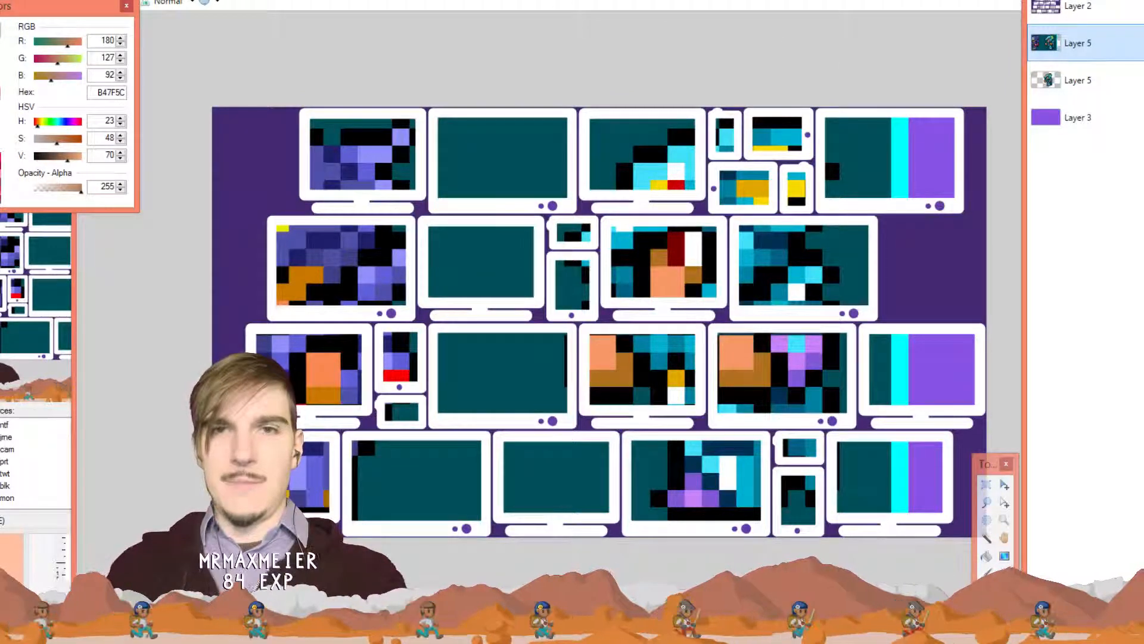
key(ctrl)
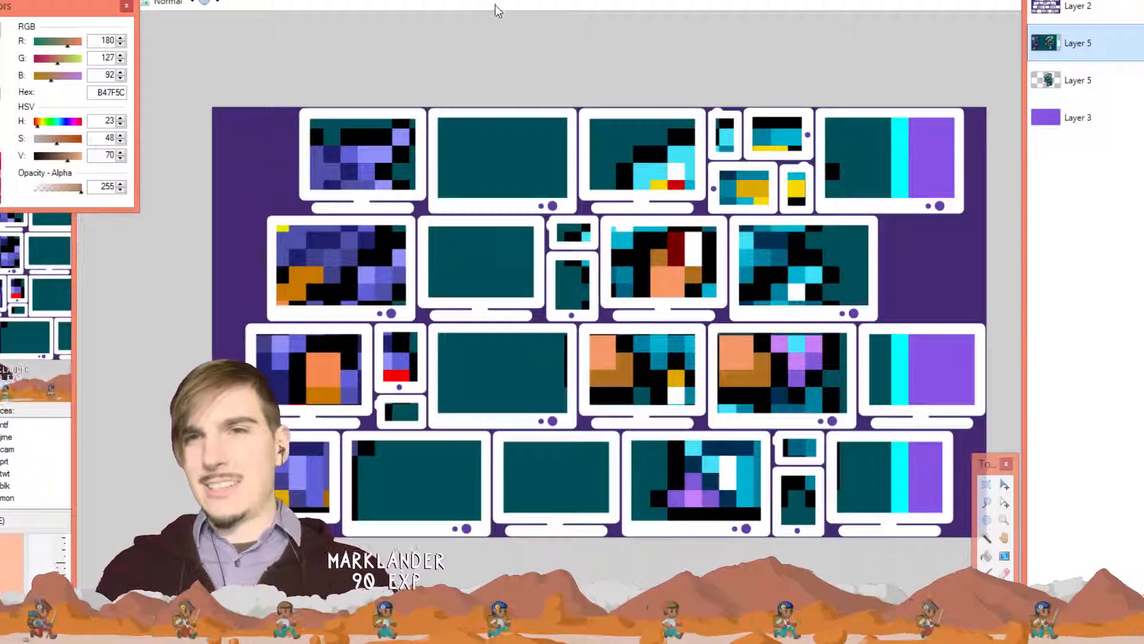
Save the monitors artwork and close the six-box sketch without saving
key(ctrl)
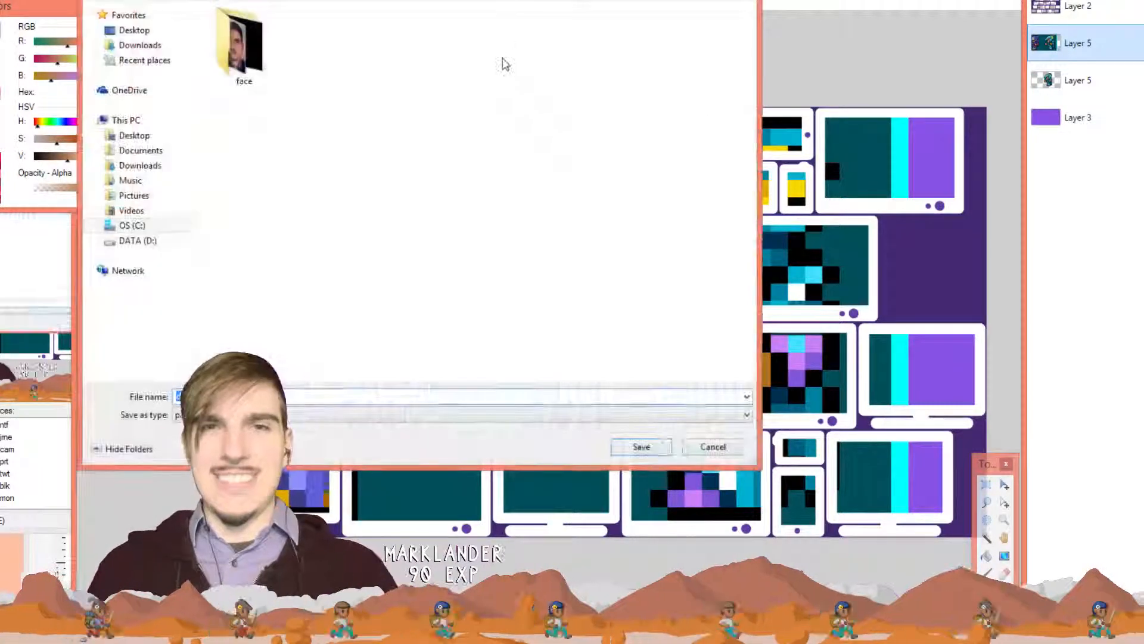
click(668, 449)
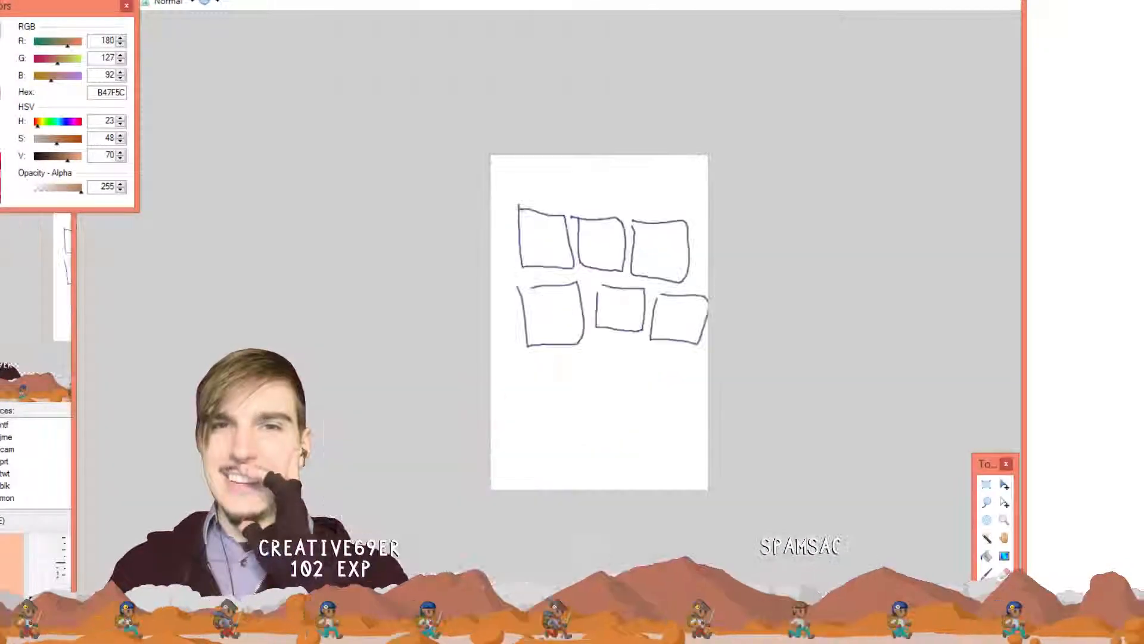
key(ctrl+w)
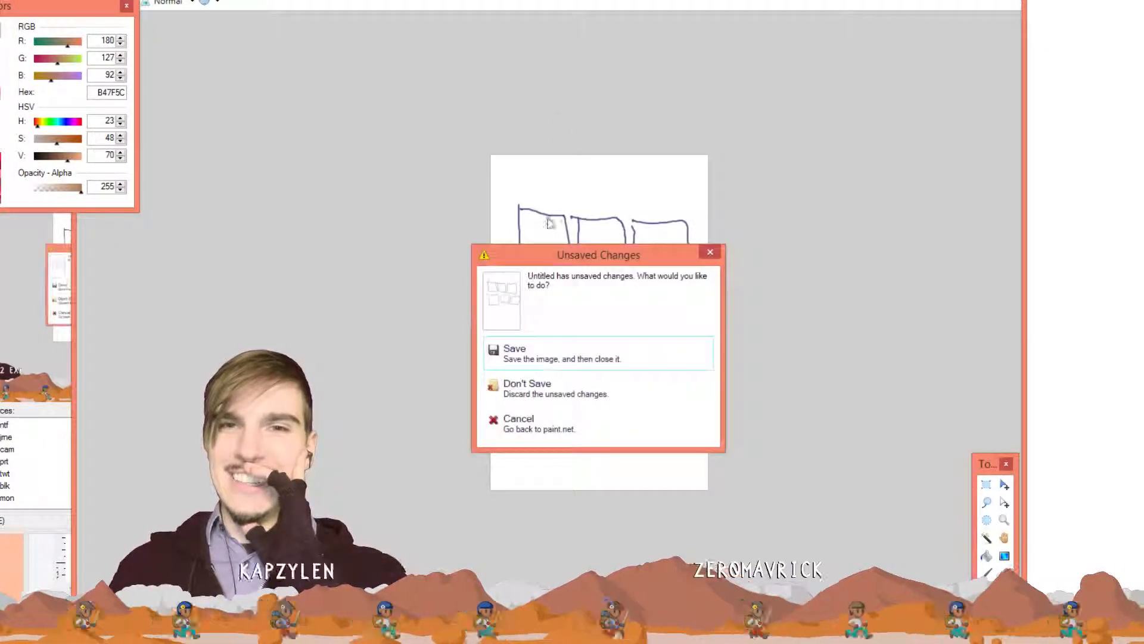
click(513, 391)
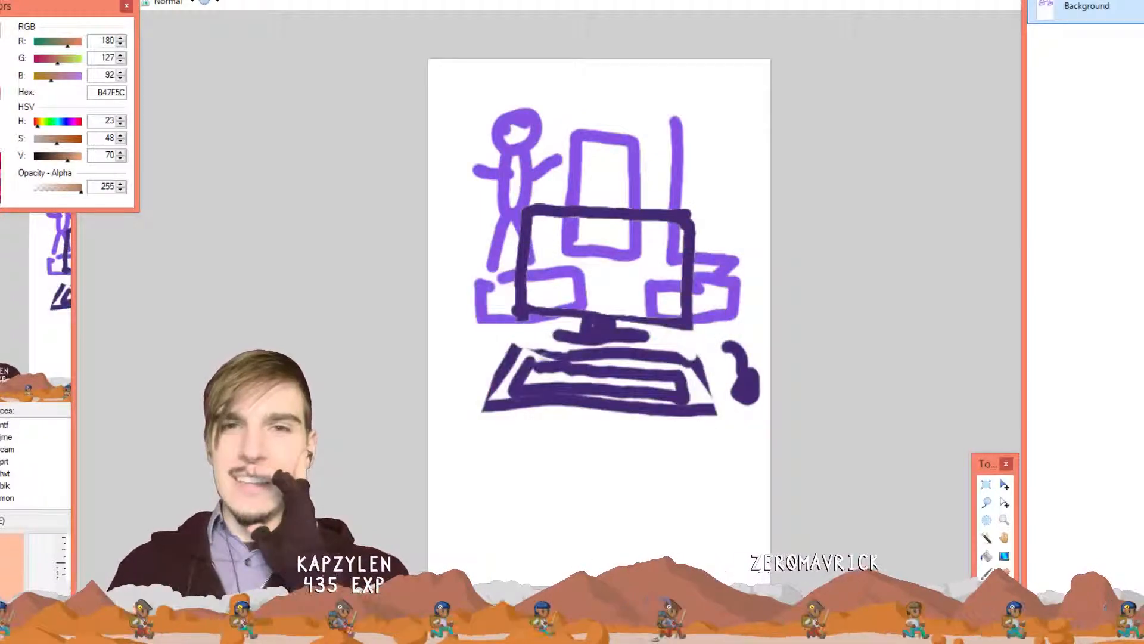
Close the FIRST drawing and the two-knight sprite image without saving
key(ctrl+w)
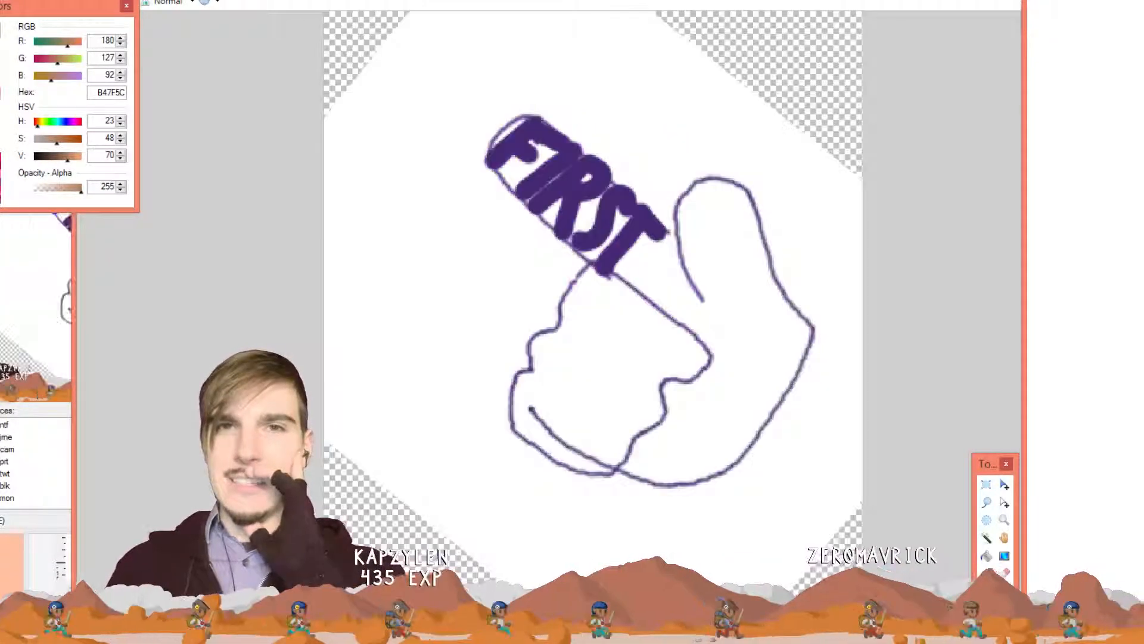
key(ctrl+w)
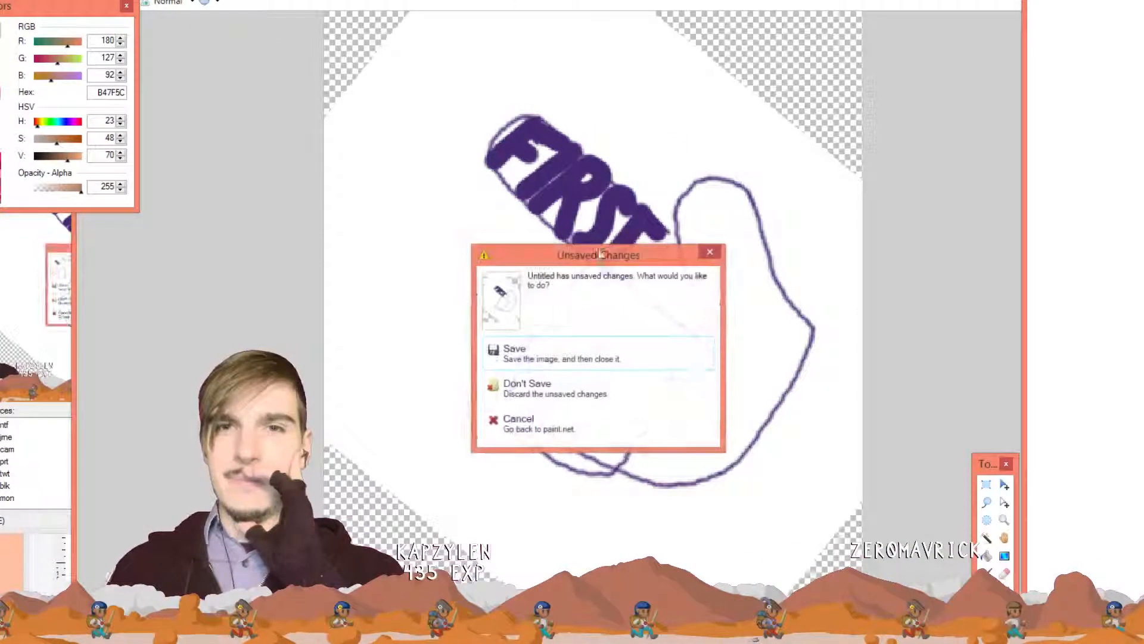
click(565, 399)
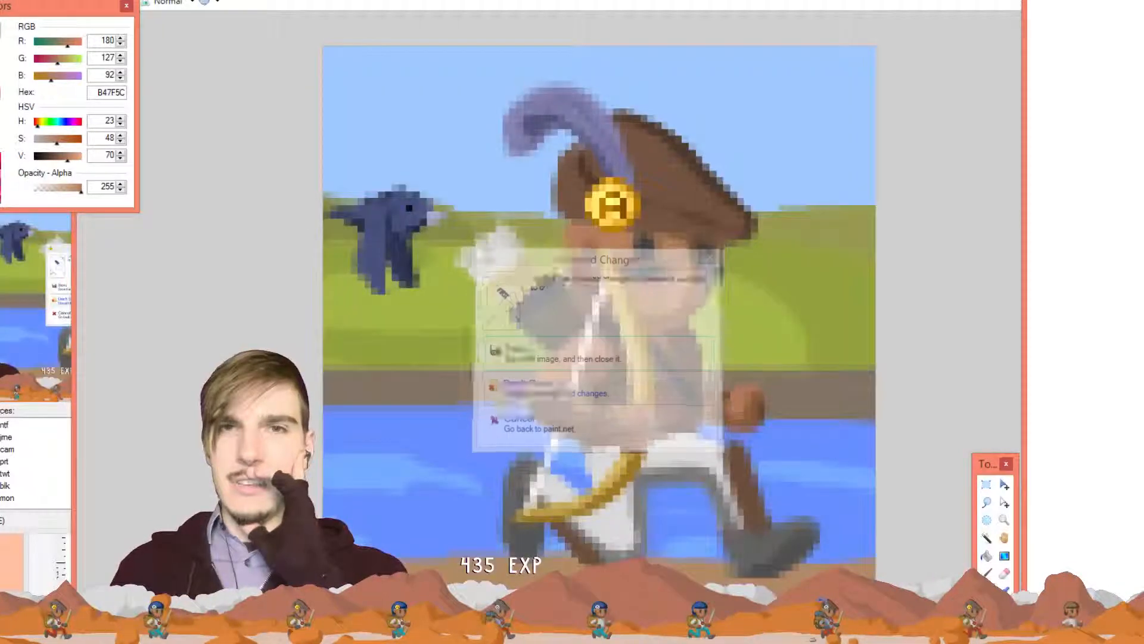
key(ctrl+w)
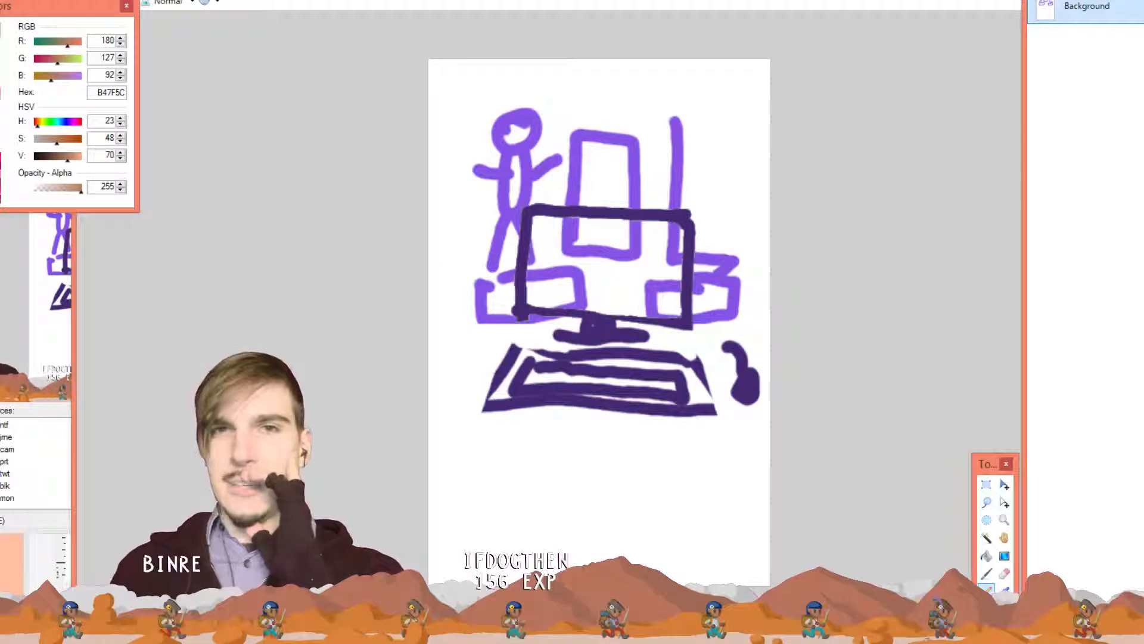
click(565, 1)
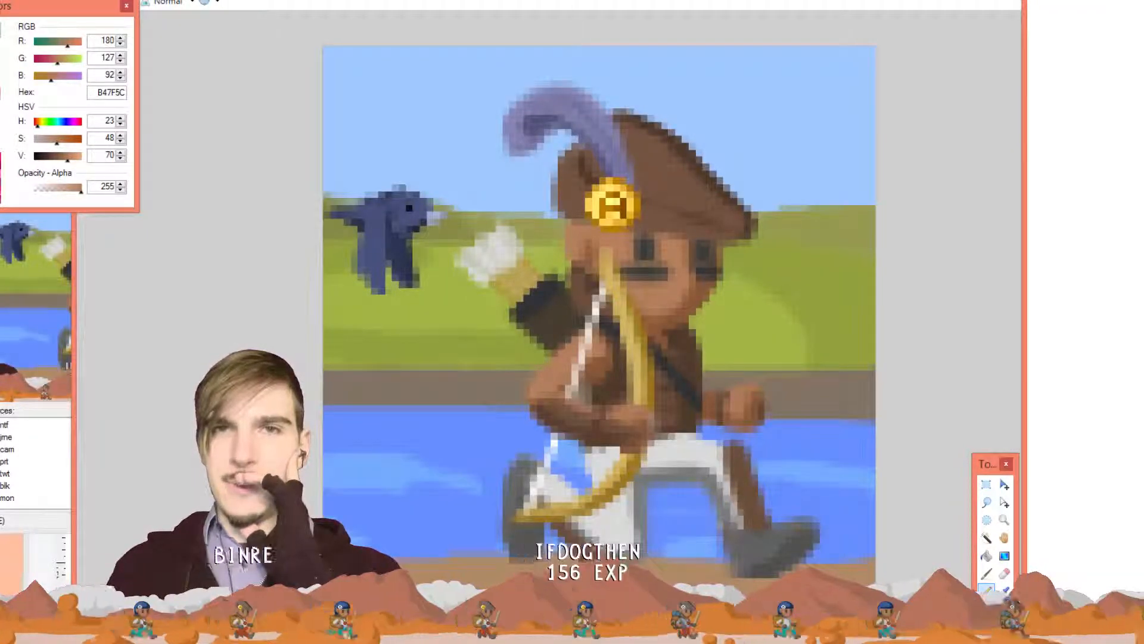
click(566, 1)
click(569, 1)
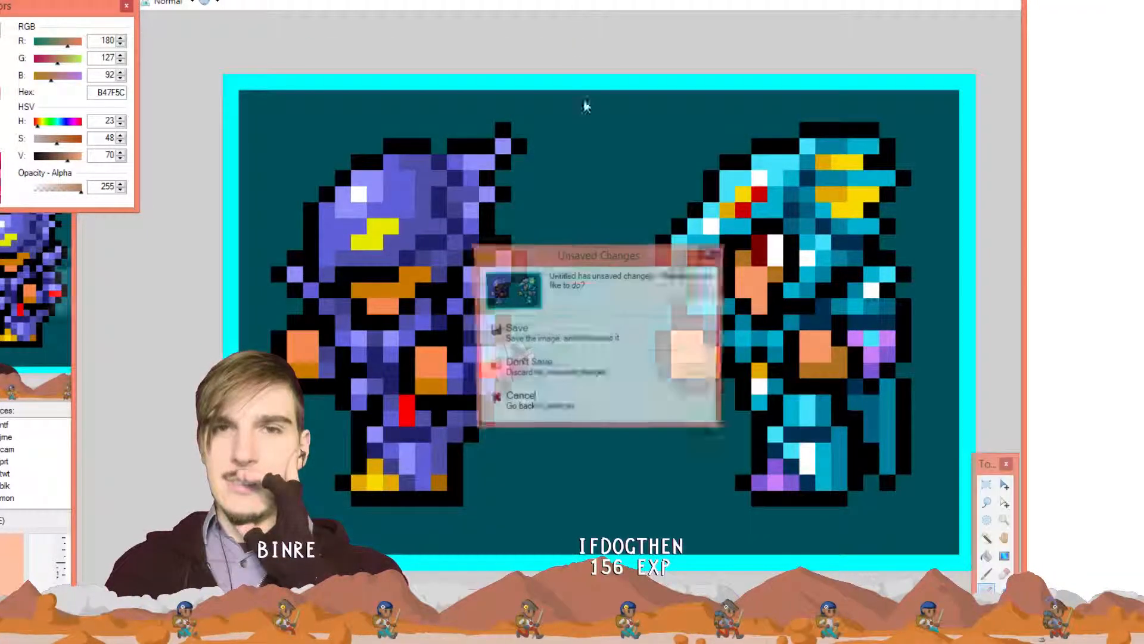
click(593, 373)
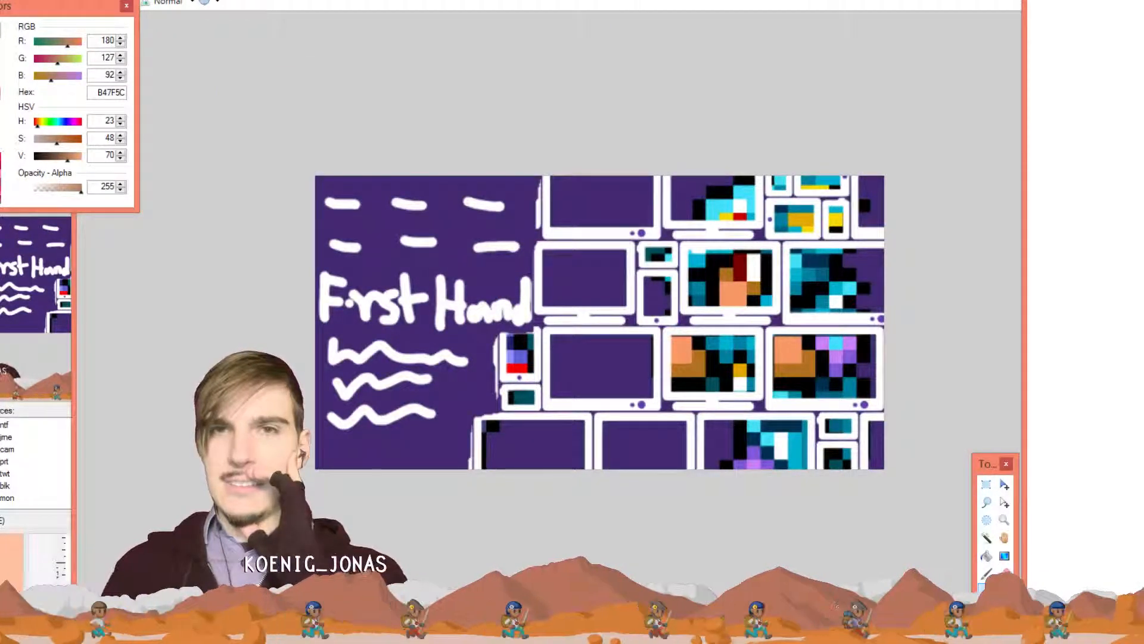
Save and close poster.pdn, then return to the brown sprite canvas
key(ctrl+w)
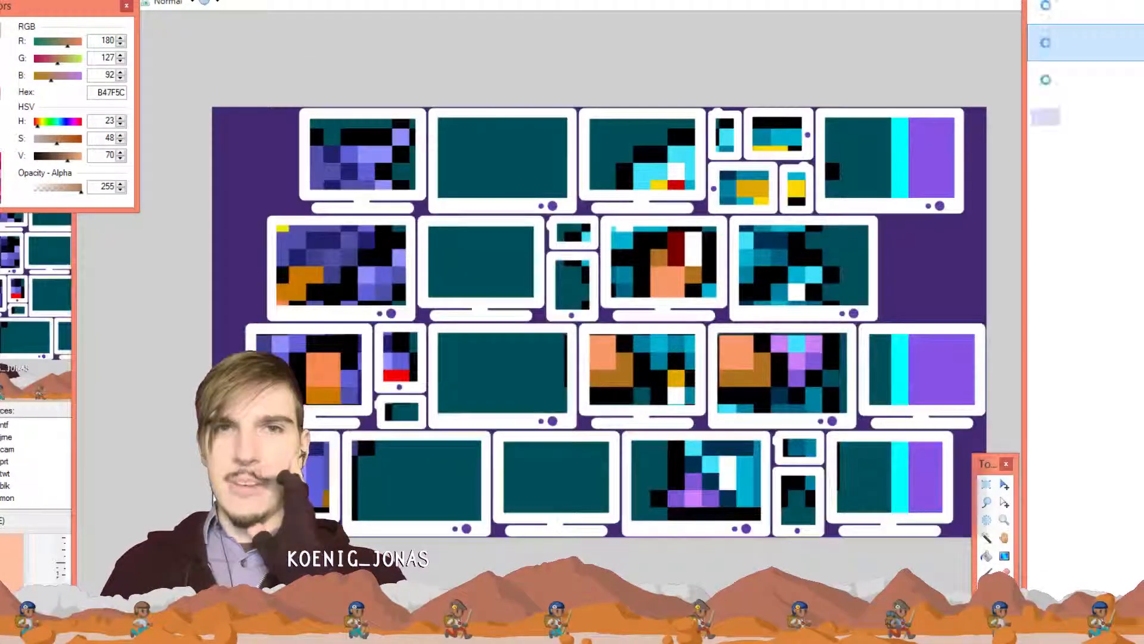
key(ctrl+w)
key(ctrl+Tab)
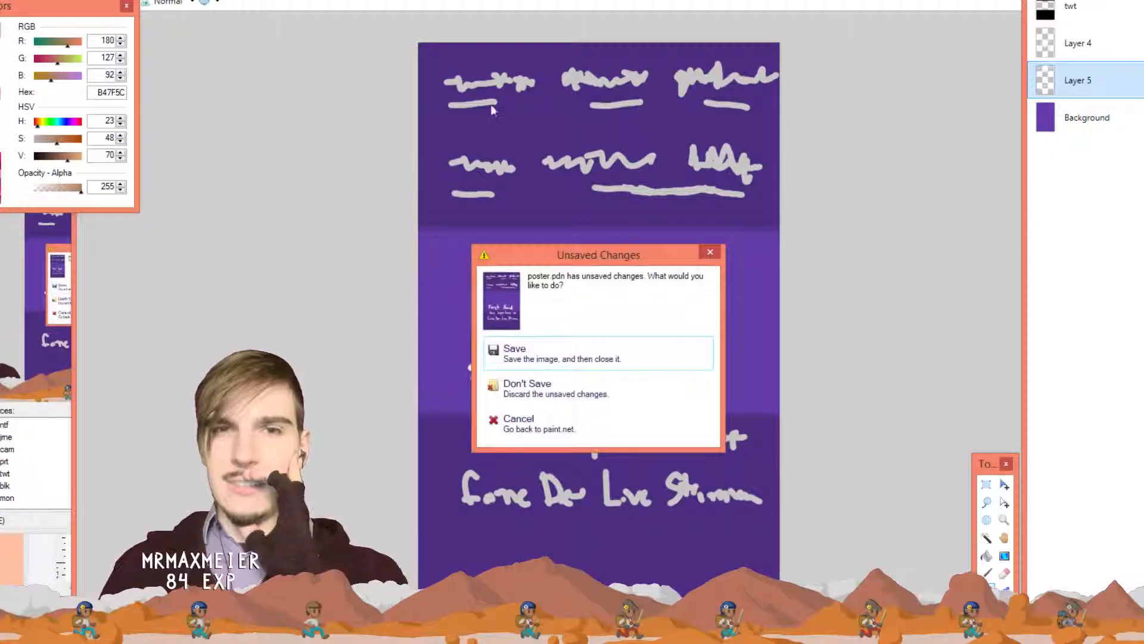
click(577, 357)
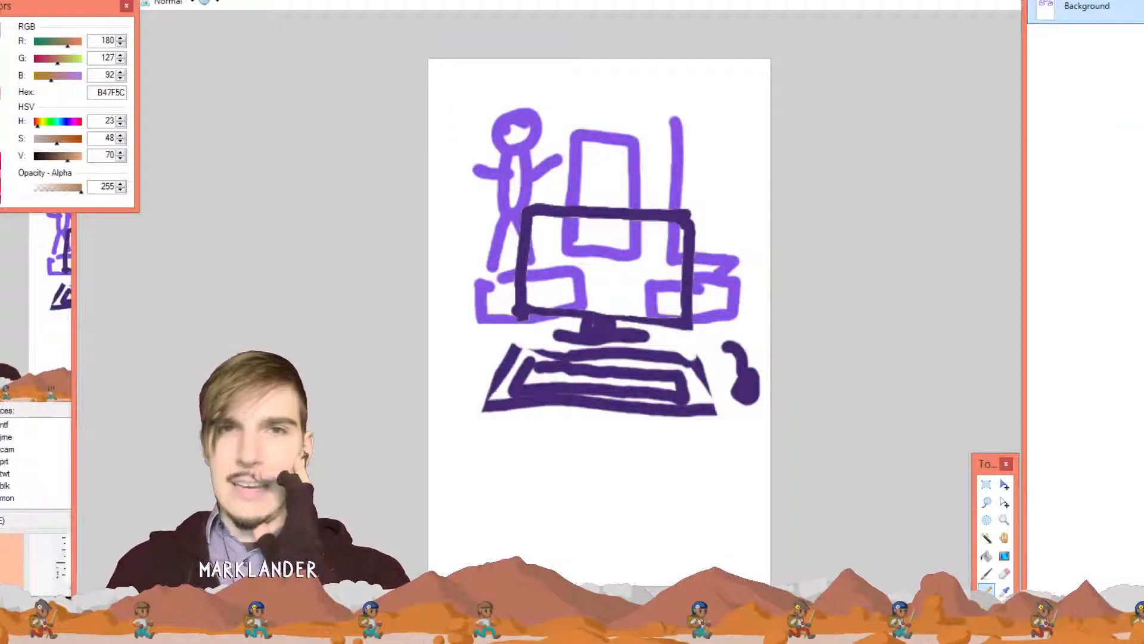
click(514, 1)
click(514, 1)
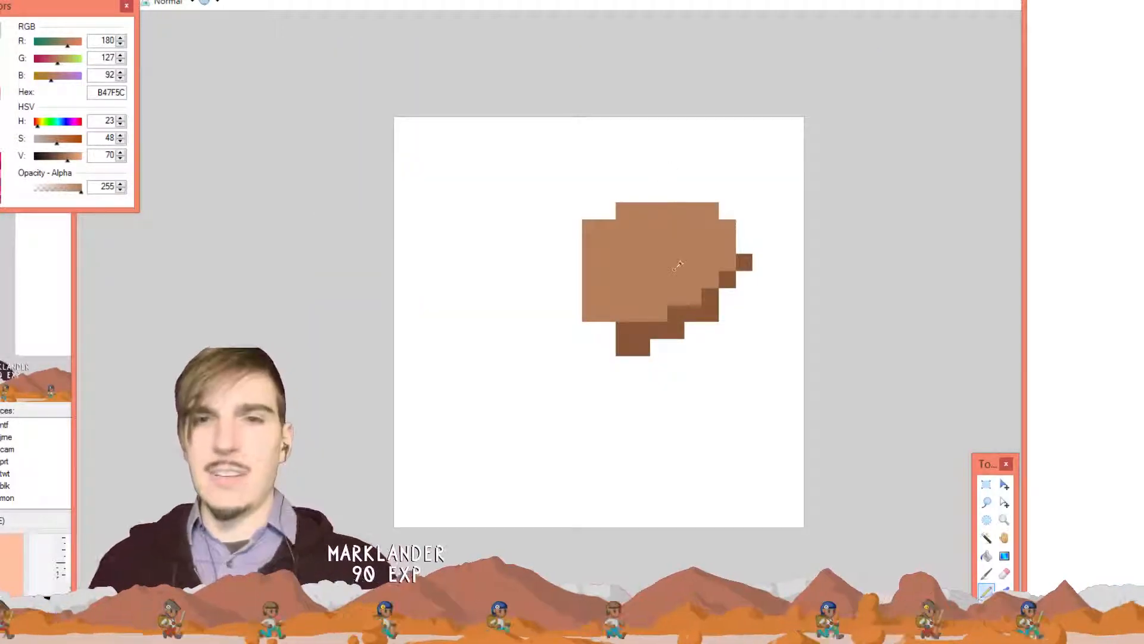
Sample the pirate reference's dark coat brown 503C2D as the painting colour
key(k)
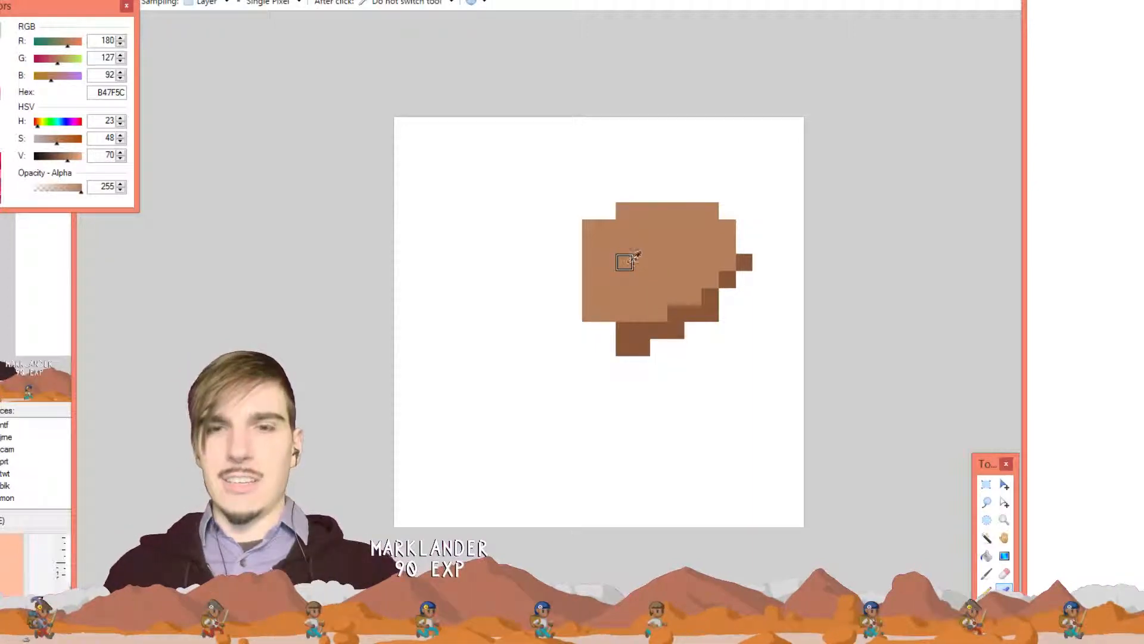
key(p)
key(k)
key(p)
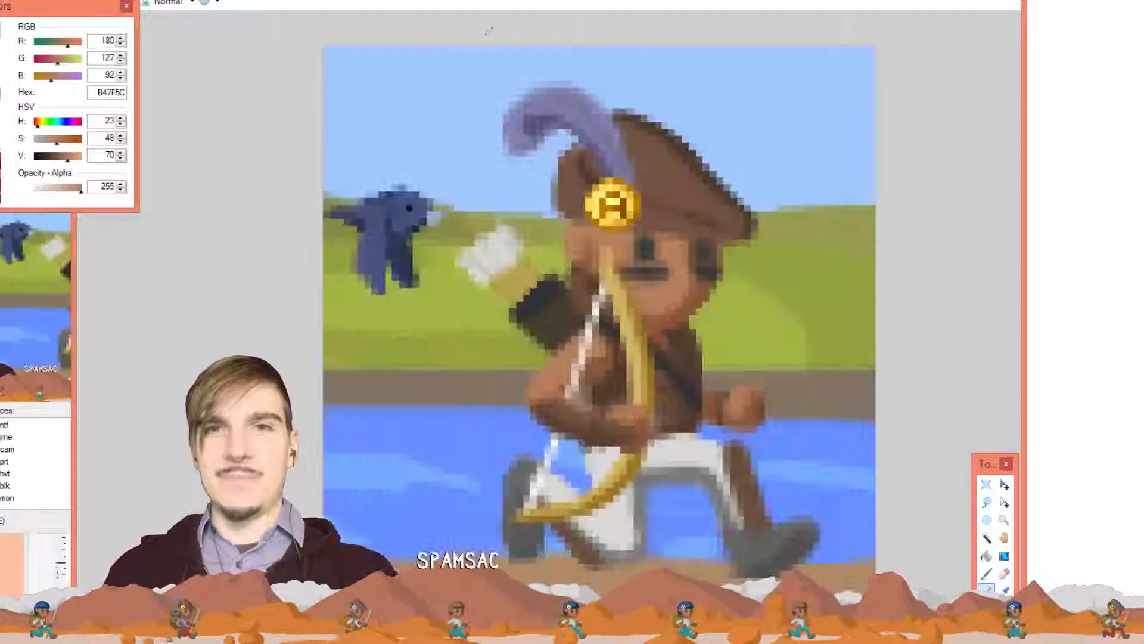
key(k)
click(690, 338)
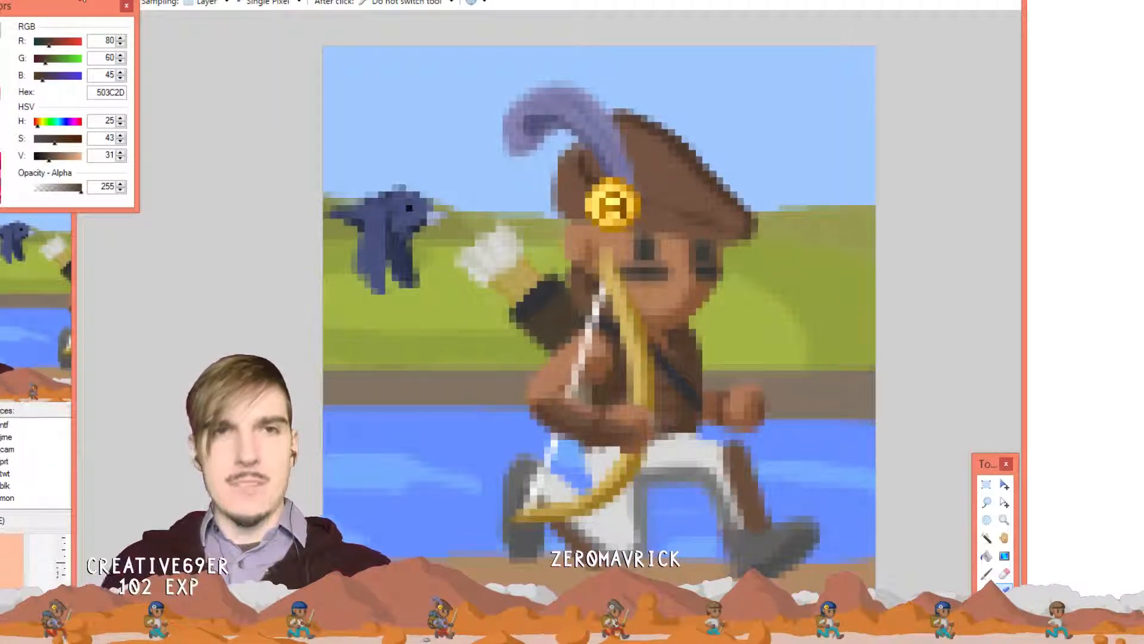
click(85, 0)
Open doll.pdn from the jrne\evol folder
click(126, 2)
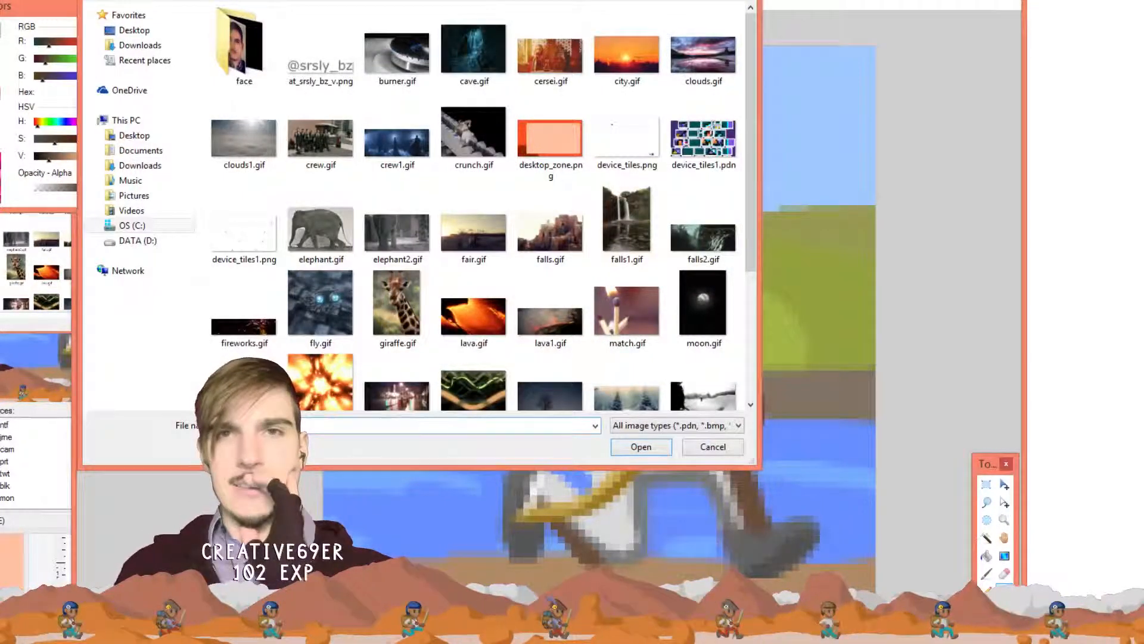
click(280, 0)
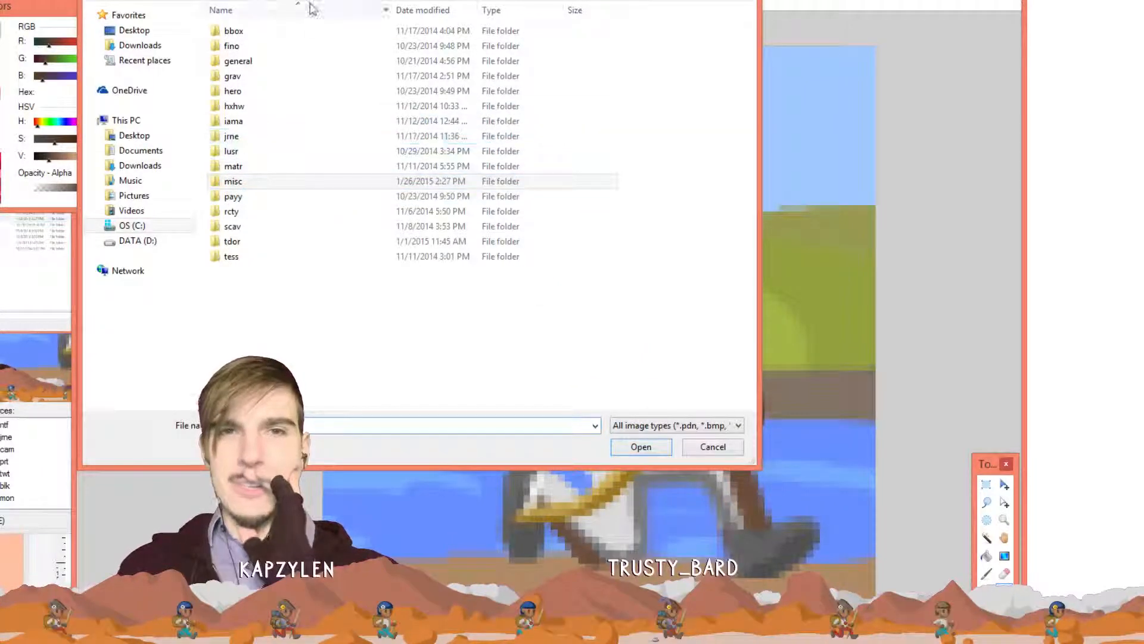
double_click(242, 182)
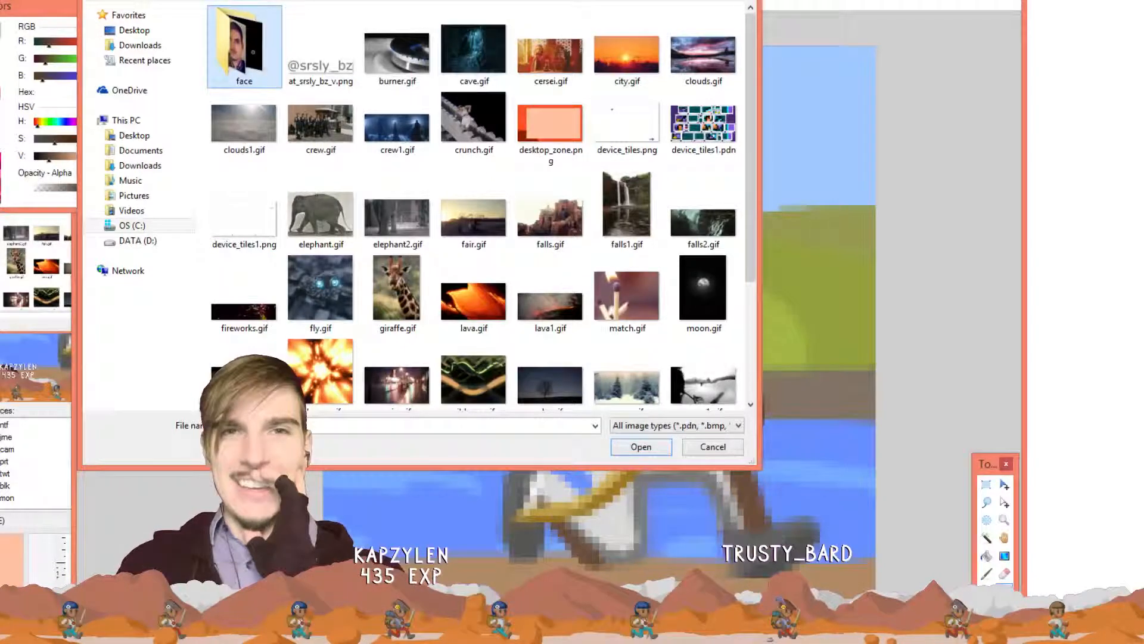
click(280, 0)
double_click(254, 137)
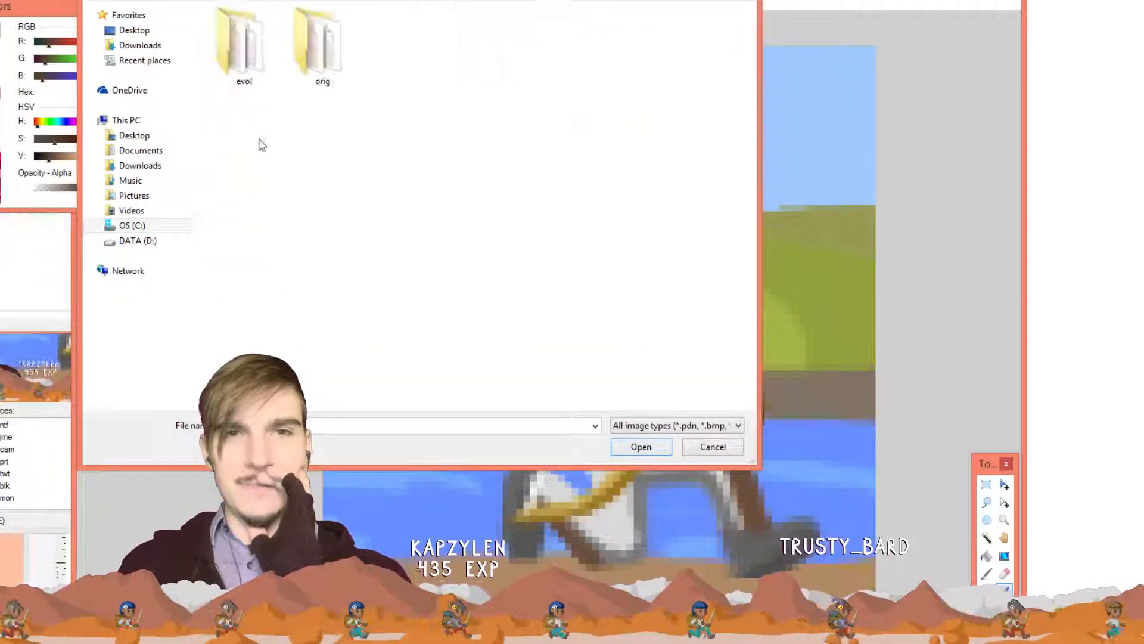
double_click(263, 60)
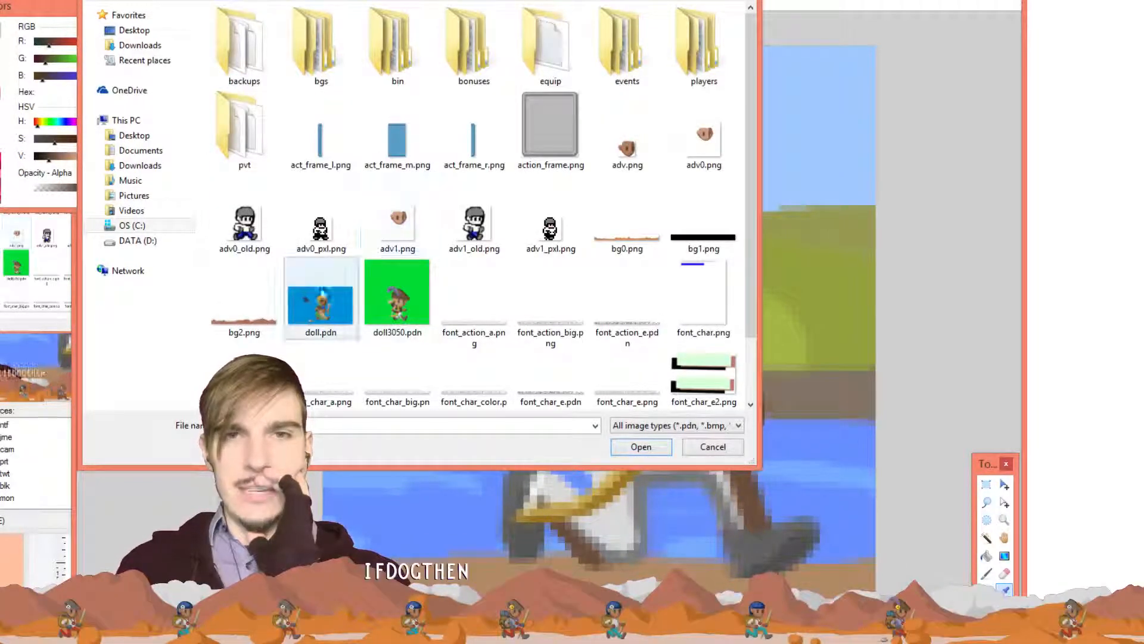
double_click(308, 292)
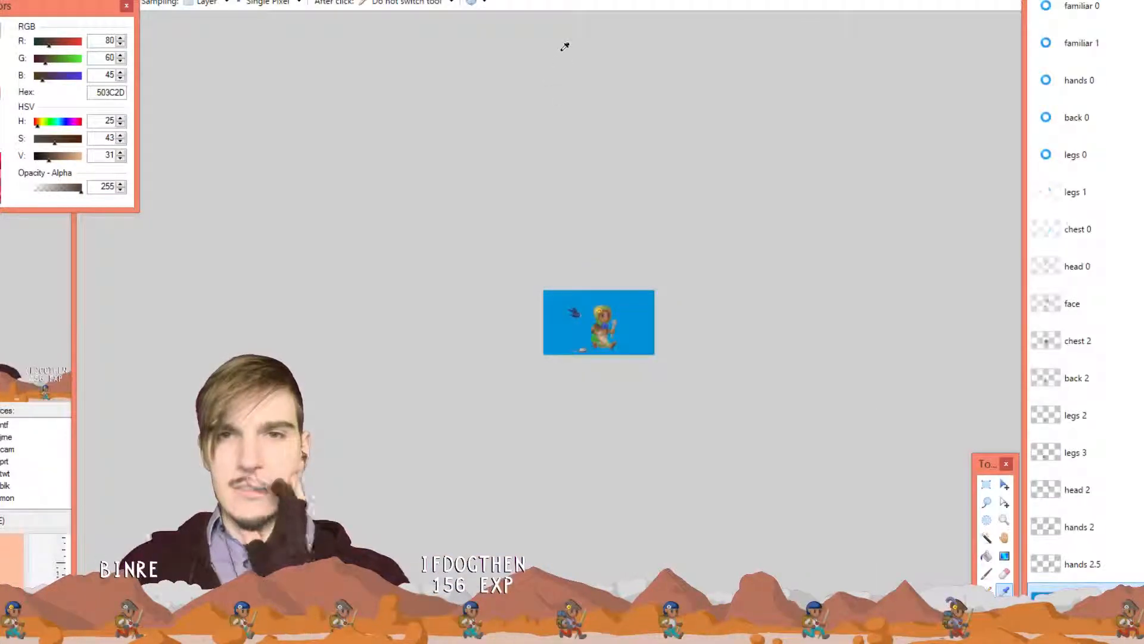
Zoom in on the doll sprite, then return to the brown sprite image
scroll(736, 249, up, 7)
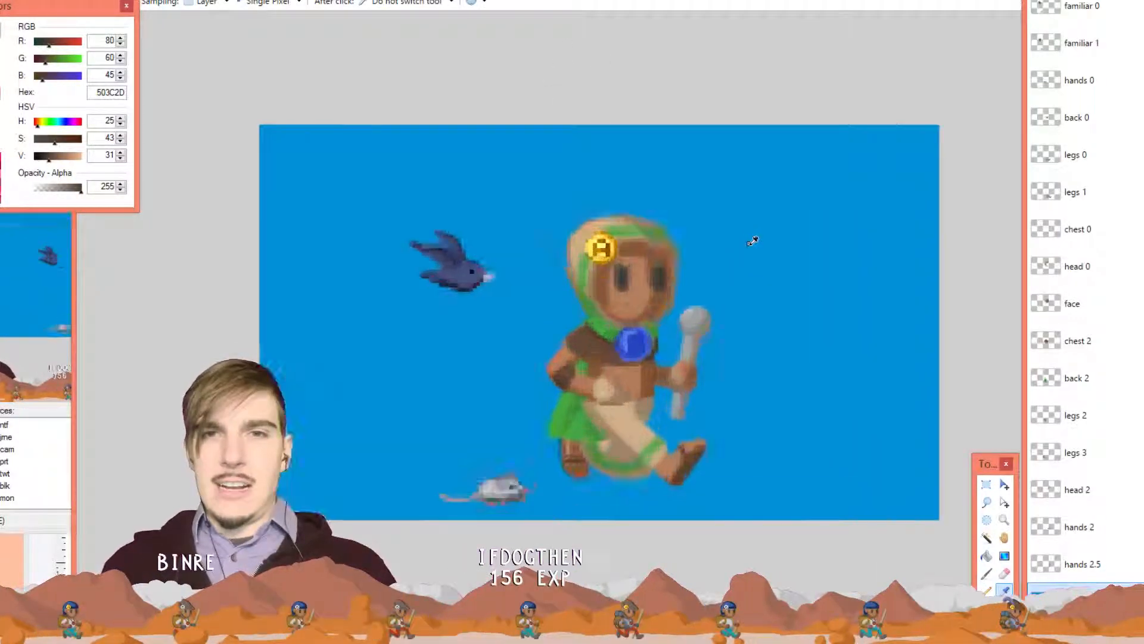
key(ctrl+Tab)
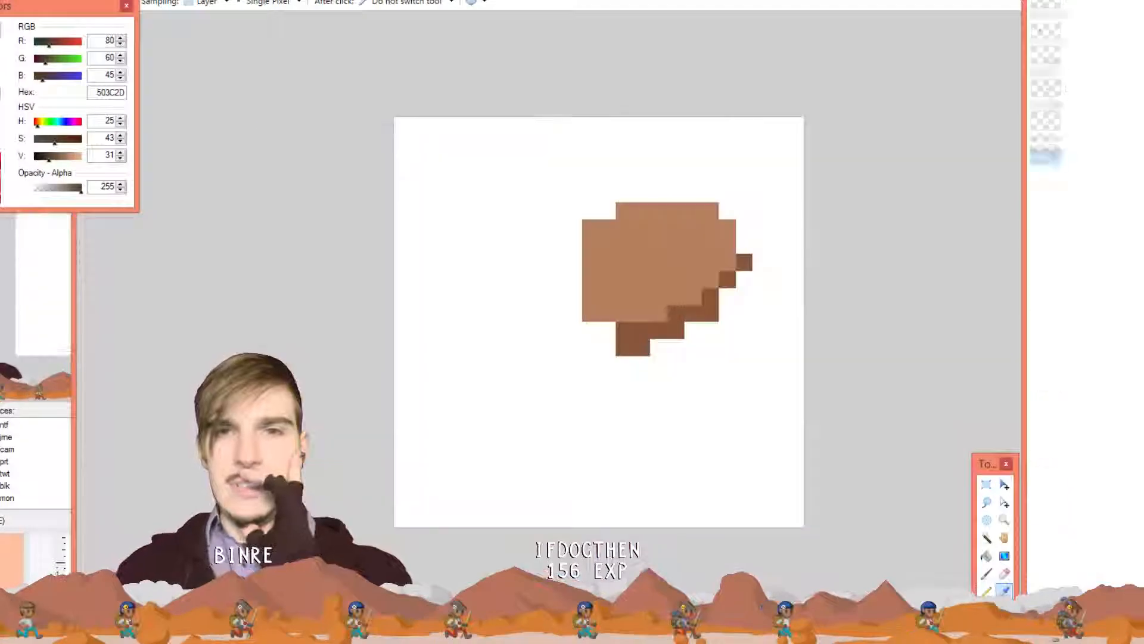
key(ctrl+Tab)
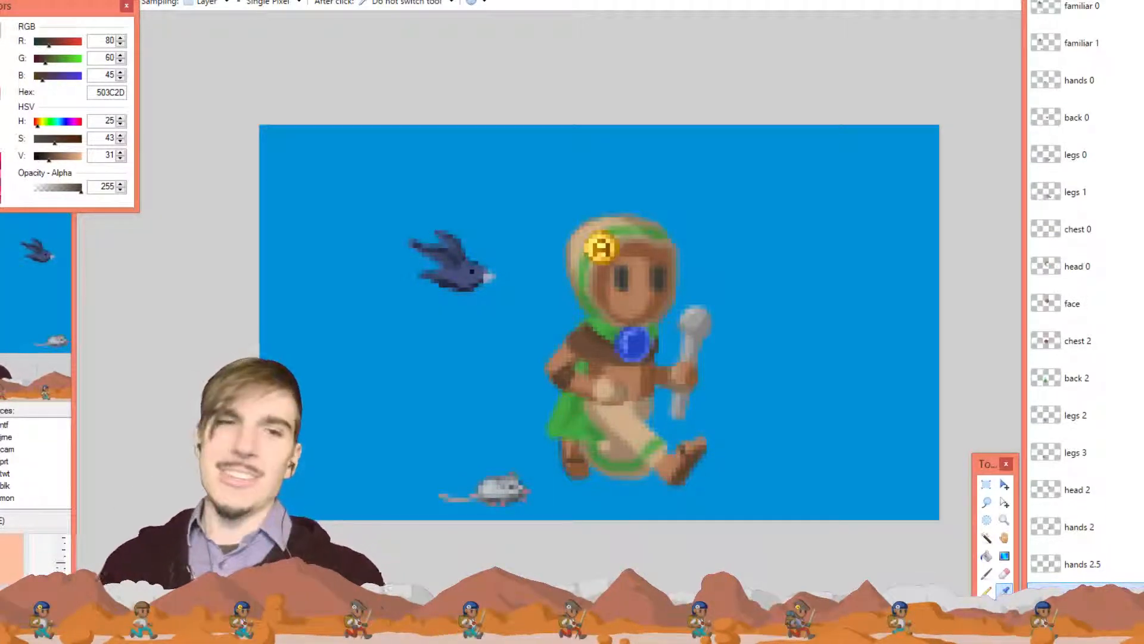
key(ctrl+Tab)
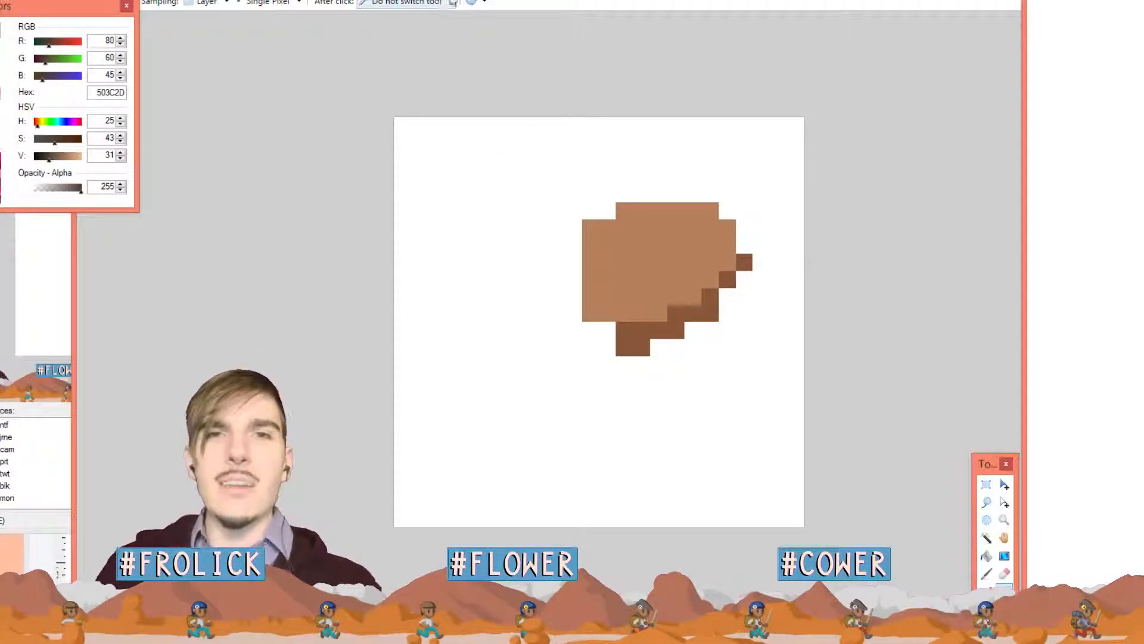
Bring the purple 'First Hand' banner image to the front
click(560, 0)
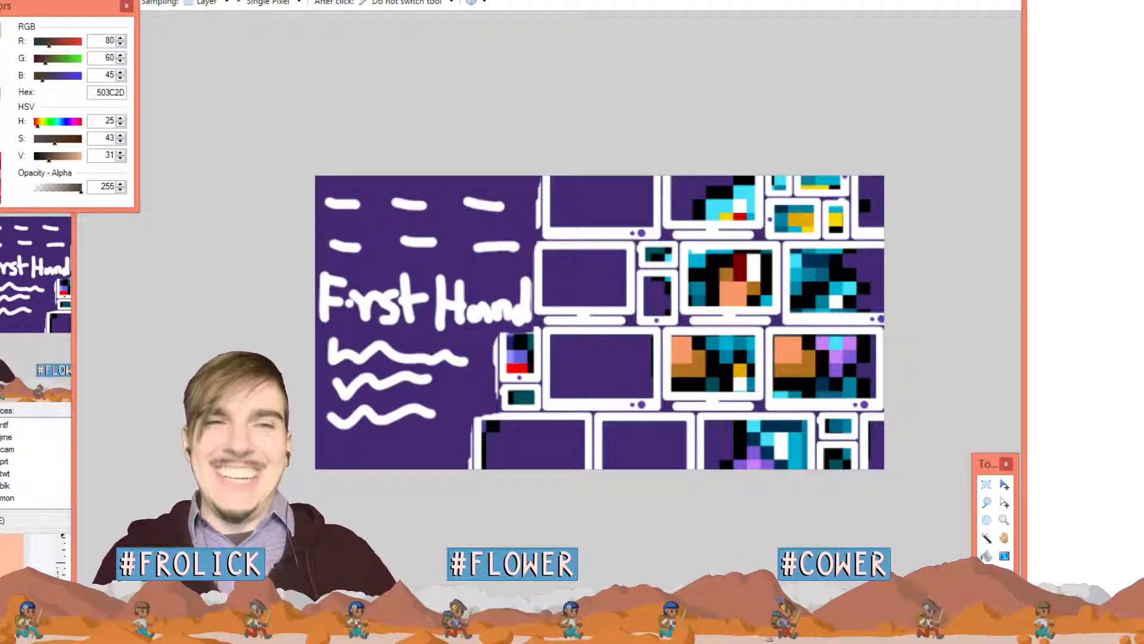
Briefly restore and hide the OBS window, then return to the brown sprite image
click(62, 390)
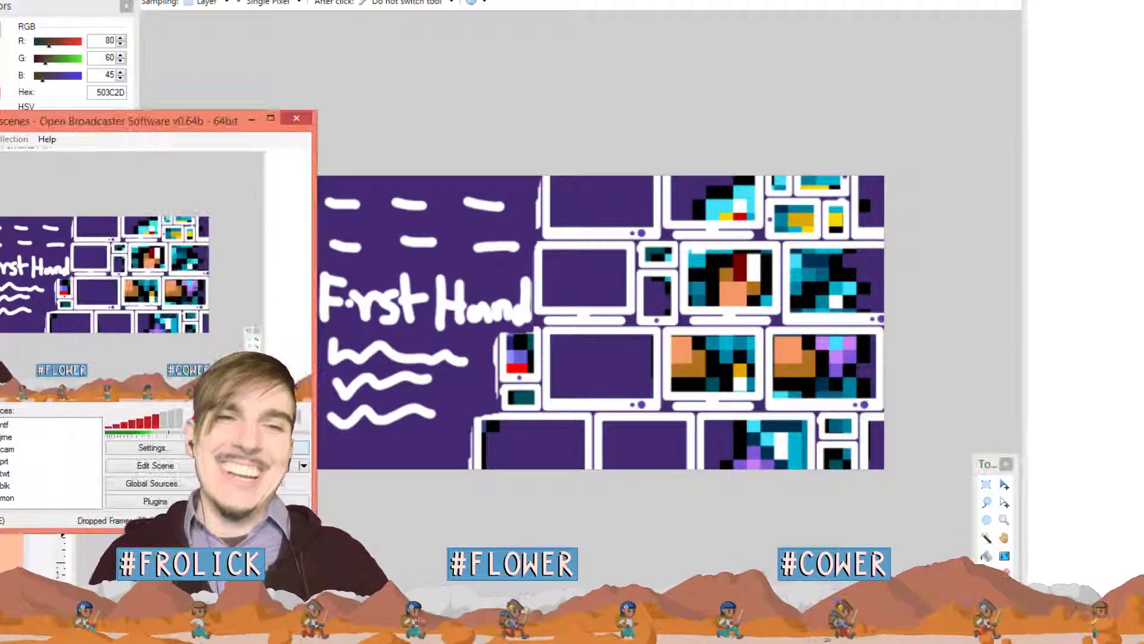
click(252, 118)
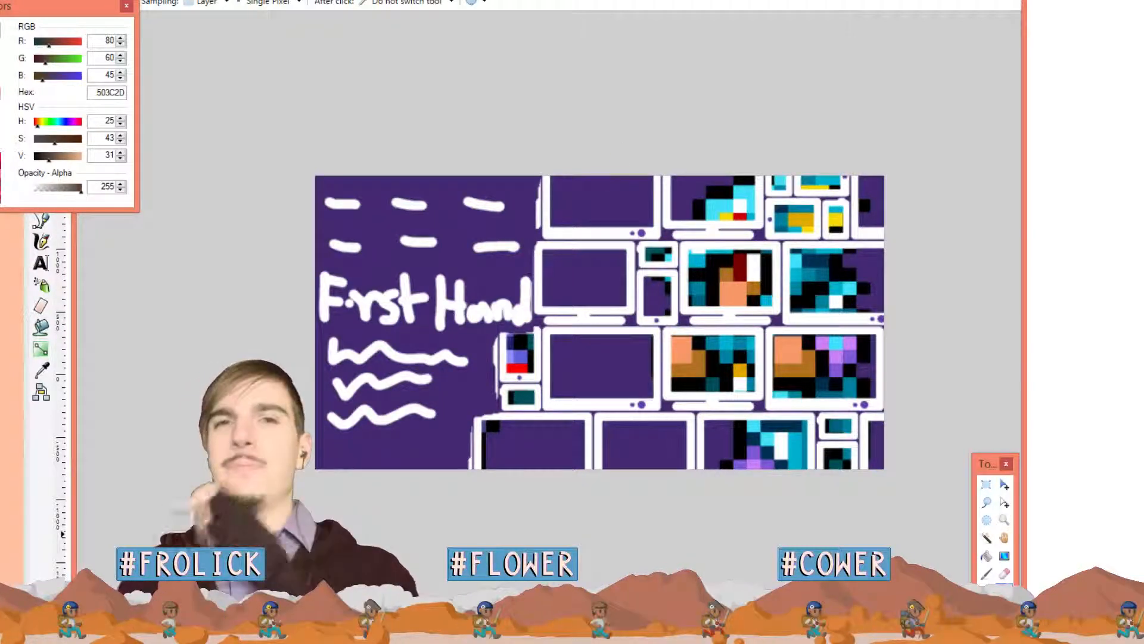
key(ctrl+Tab)
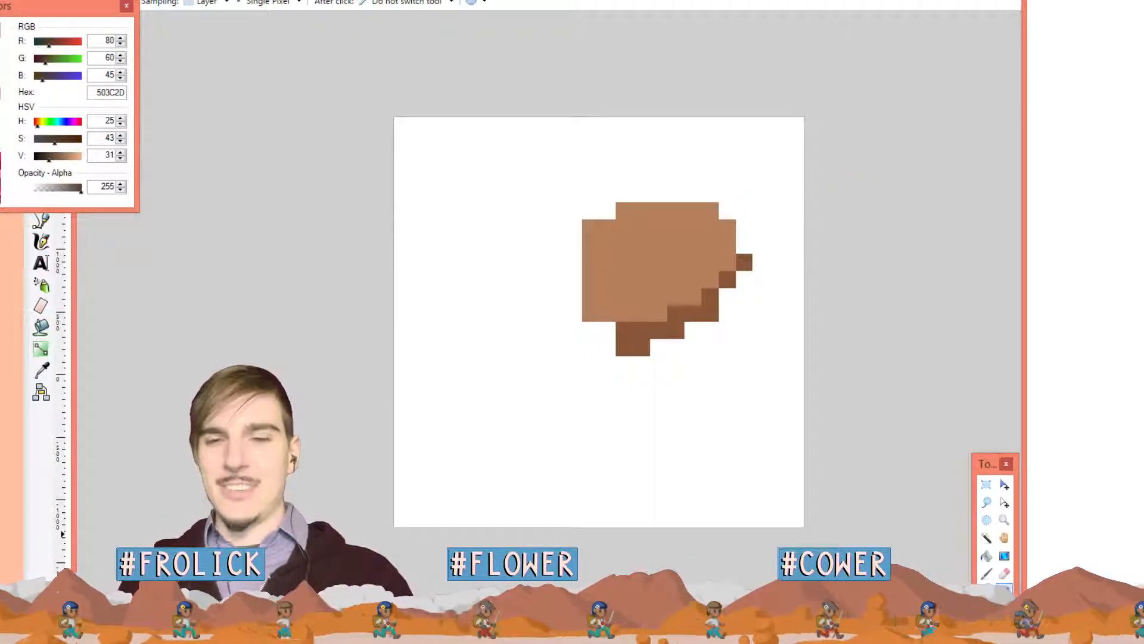
Sample light brown B47F5C from the shape and switch to the Paintbrush
click(641, 258)
key(b)
key(ctrl+Tab)
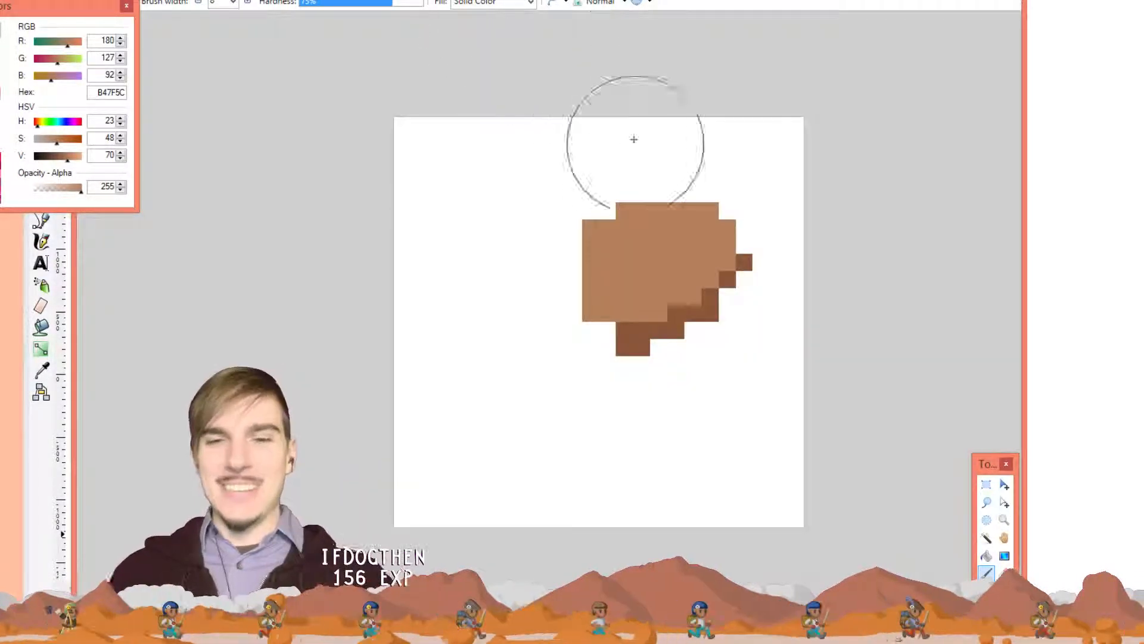
Fill the white notch beside the dark steps with light brown
key(k)
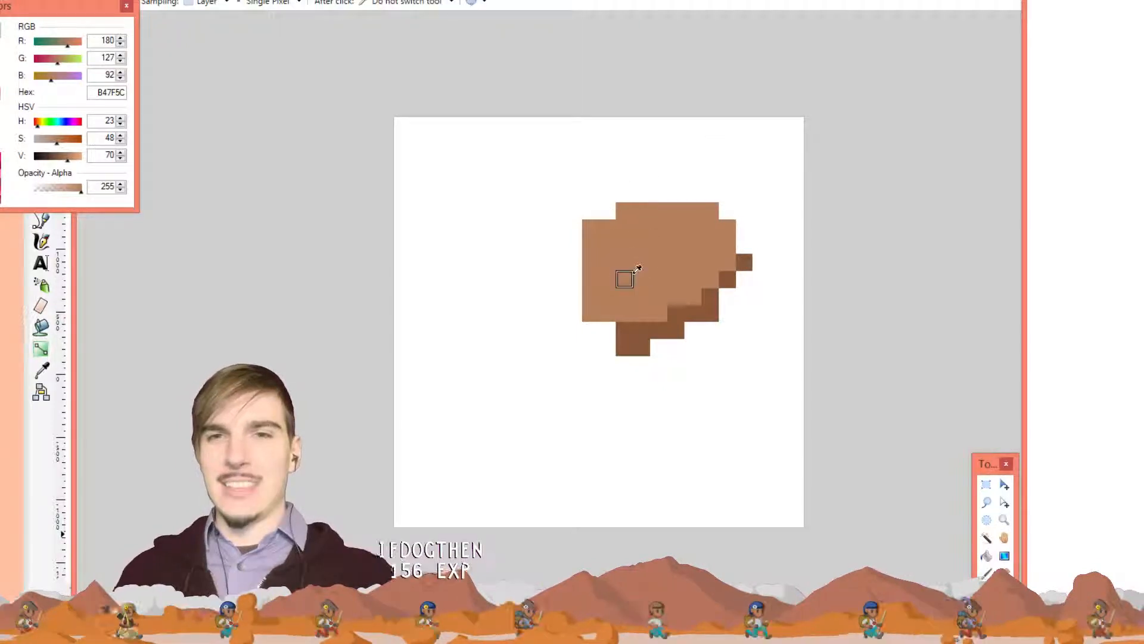
key(p)
drag(608, 331, 604, 344)
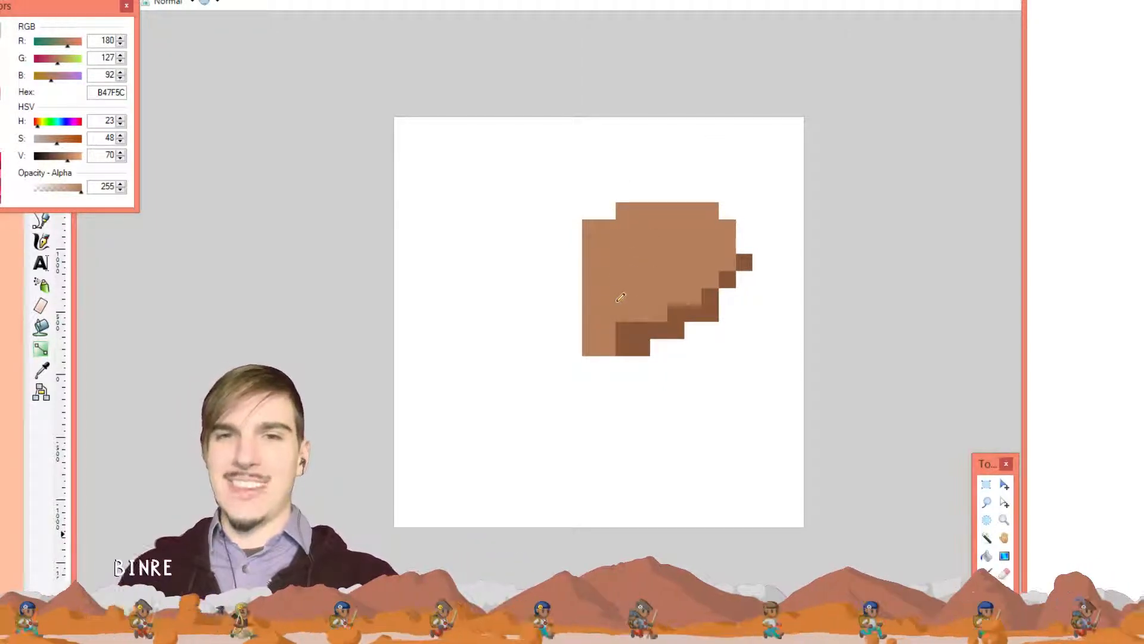
Outline the shape's left, top, right and lower-left tip in dark brown 885739
key(k)
click(633, 339)
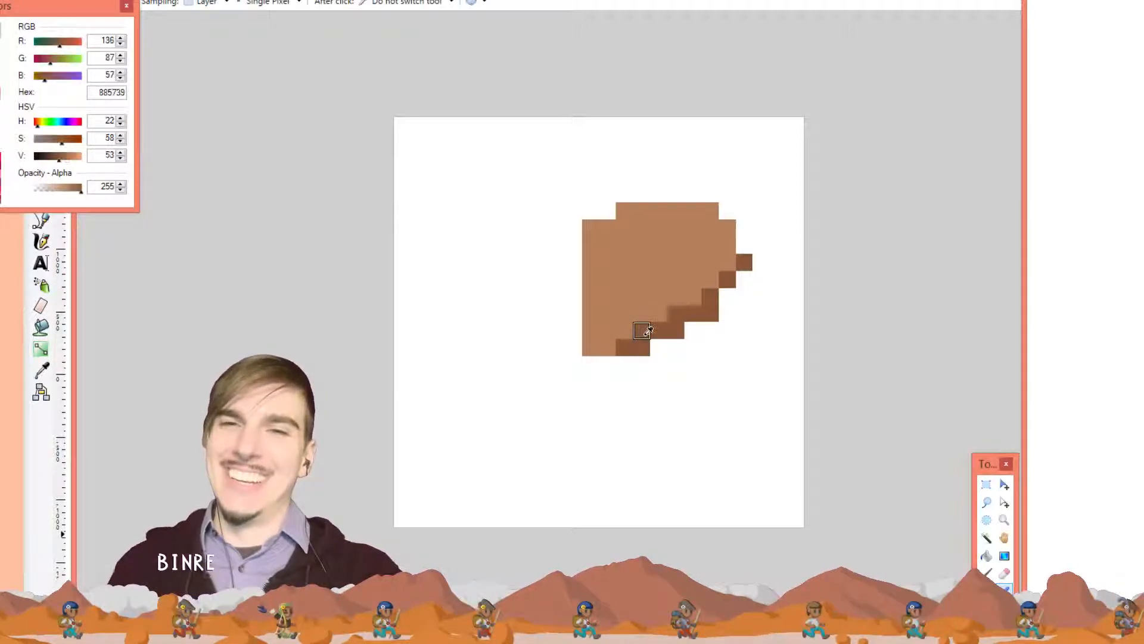
drag(629, 343, 575, 263)
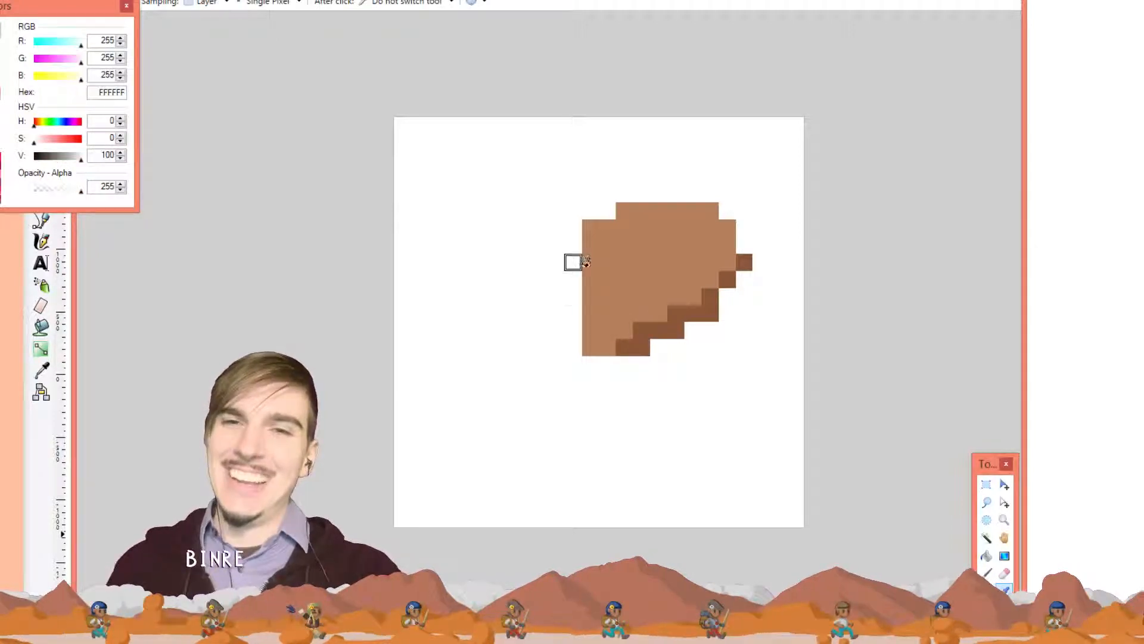
click(641, 331)
key(p)
mouse_move(642, 330)
mouse_down()
mouse_move(583, 273)
mouse_move(603, 217)
mouse_move(642, 197)
mouse_move(703, 199)
mouse_move(730, 225)
mouse_move(730, 266)
mouse_up()
drag(585, 326, 604, 344)
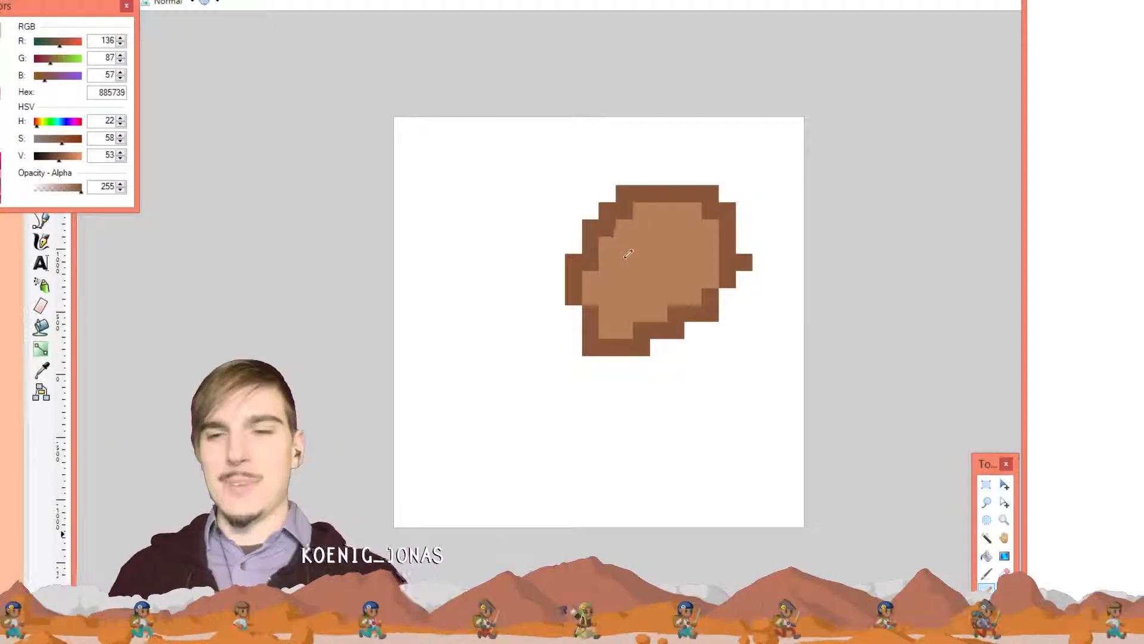
Repaint inner upper-left pixels light brown B47F5C and darken the lower-left edge 885739
key(k)
click(643, 260)
key(p)
mouse_move(626, 211)
mouse_down()
mouse_move(592, 266)
mouse_move(633, 202)
mouse_move(680, 199)
mouse_move(710, 209)
mouse_up()
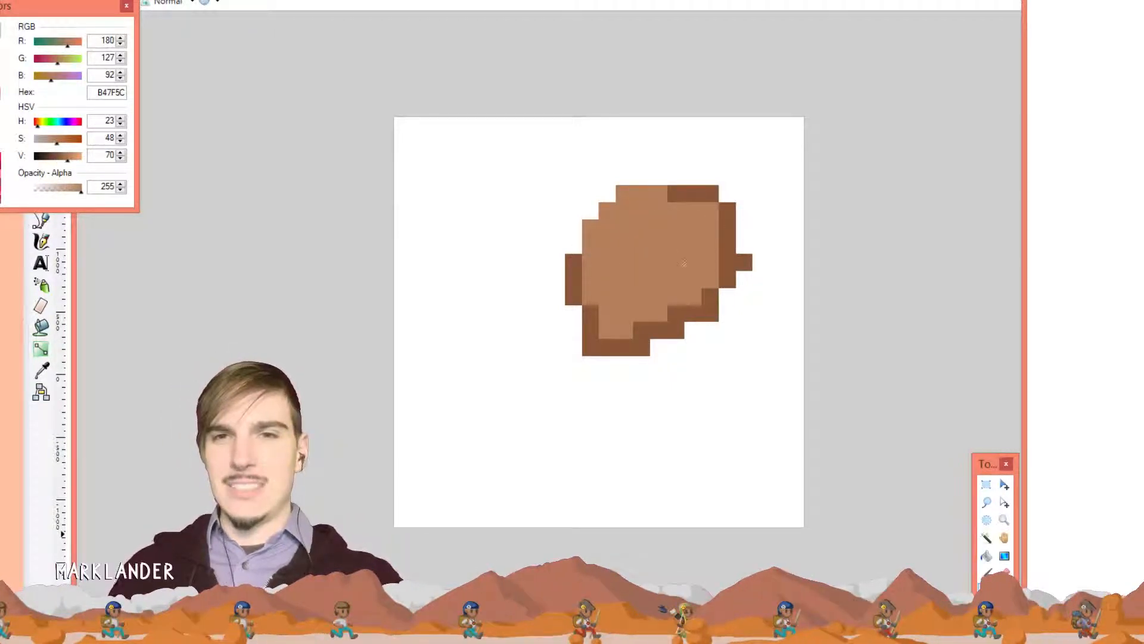
key(k)
click(728, 227)
key(p)
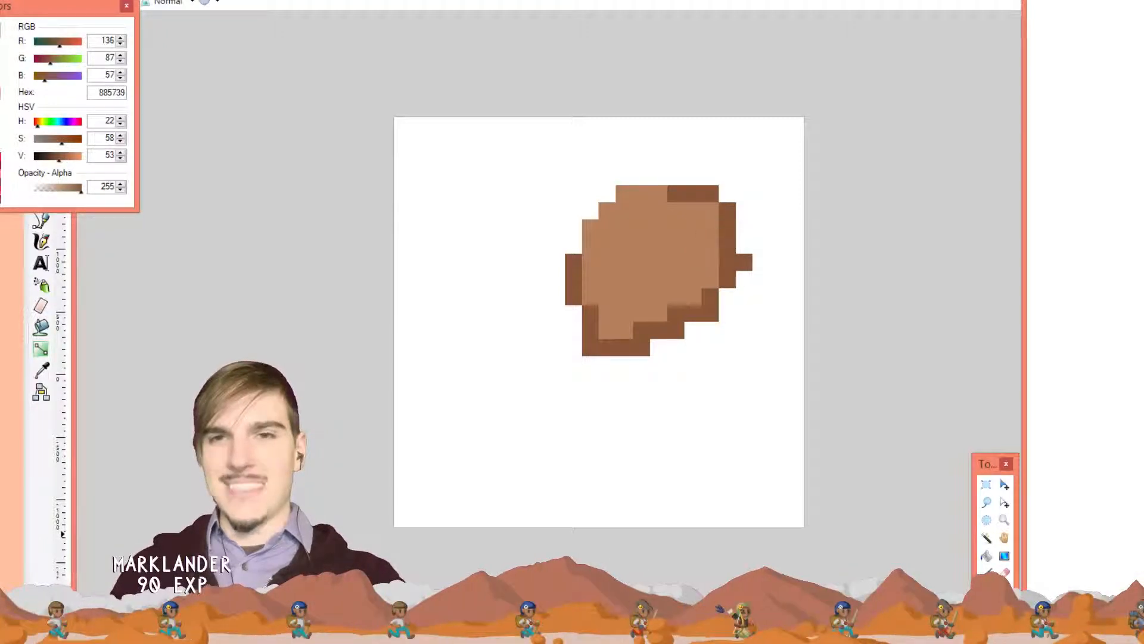
mouse_move(603, 330)
mouse_down()
mouse_move(652, 320)
mouse_move(605, 313)
mouse_up()
Undo an accidental eraser stroke on the canvas's upper-left area
key(b)
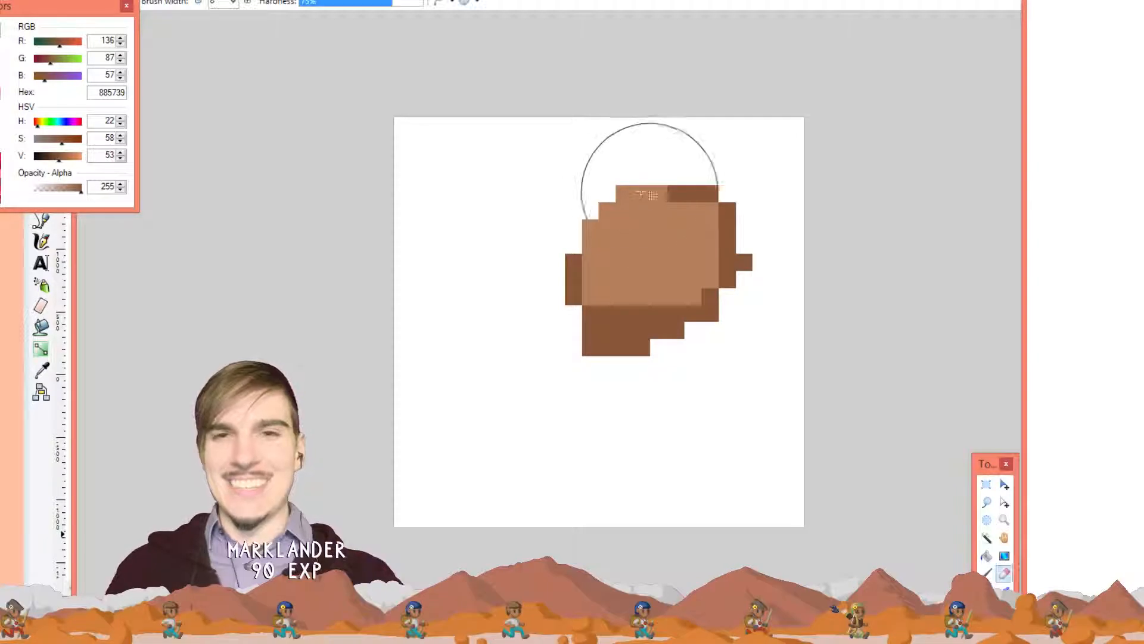
key(k)
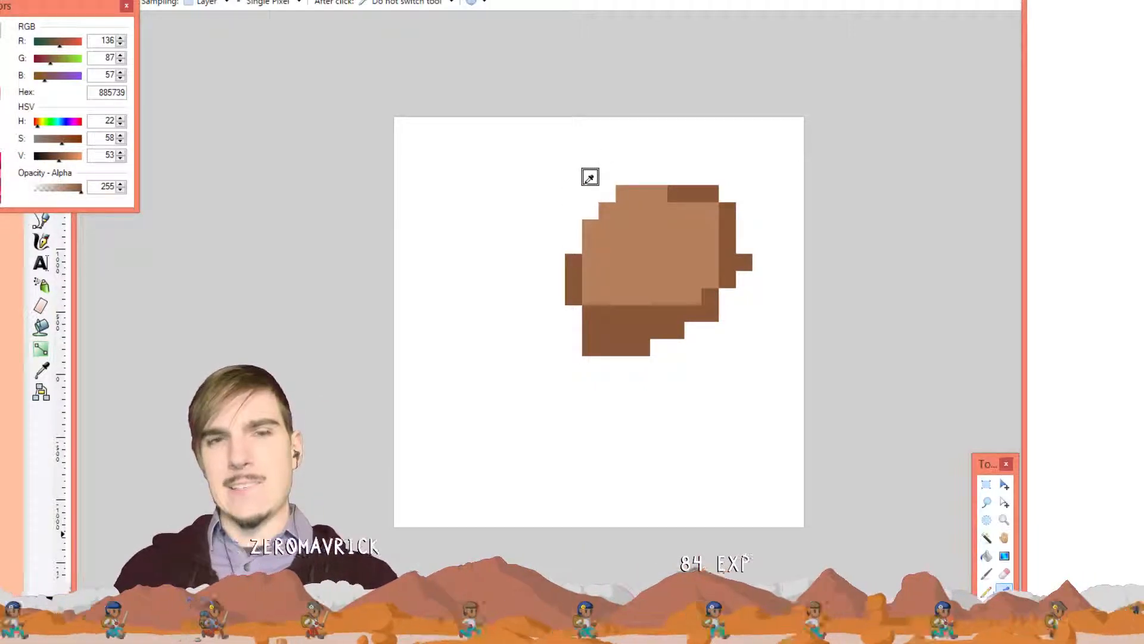
key(e)
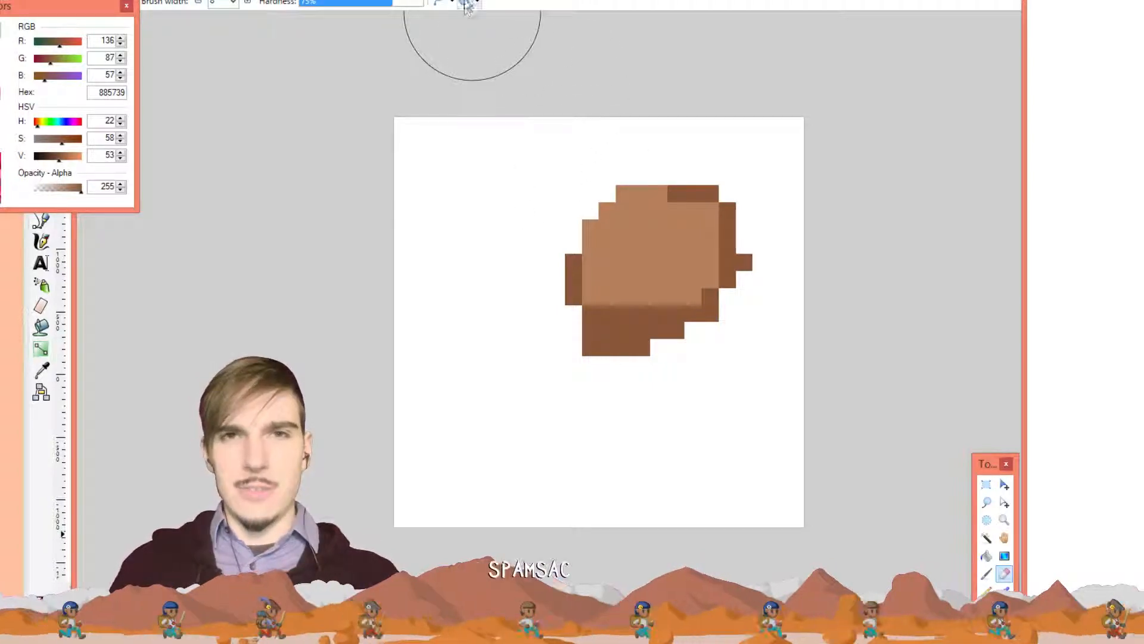
mouse_move(508, 55)
mouse_down()
mouse_move(495, 226)
mouse_move(524, 184)
mouse_move(539, 197)
mouse_up()
key(ctrl+z)
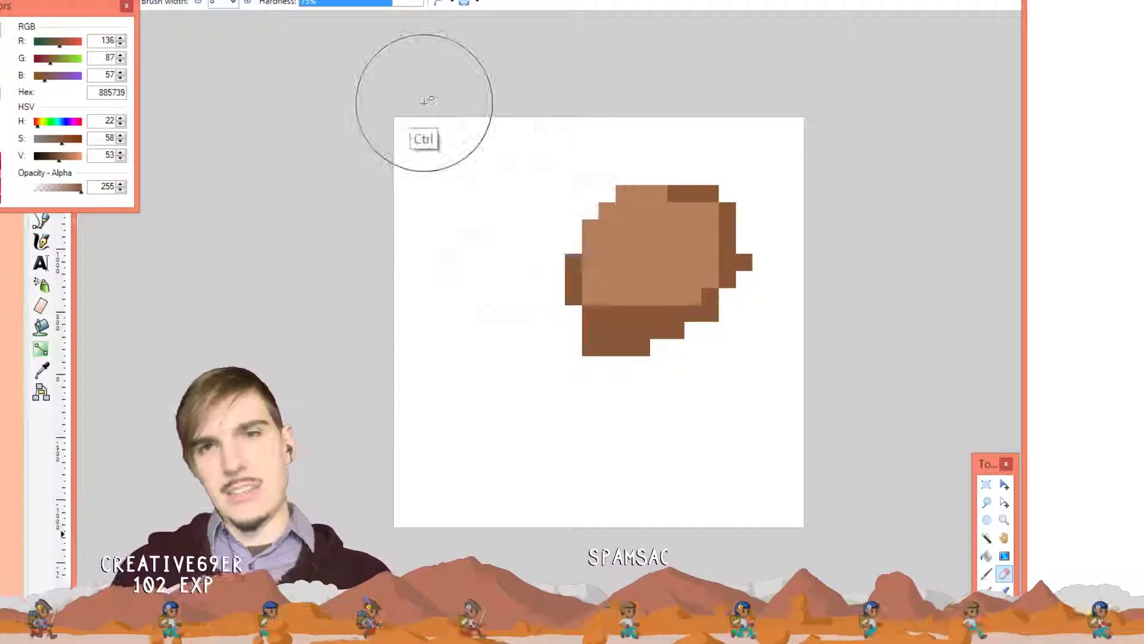
Set selection quality to Antialiased and sample white FFFFFF from the canvas background
click(476, 4)
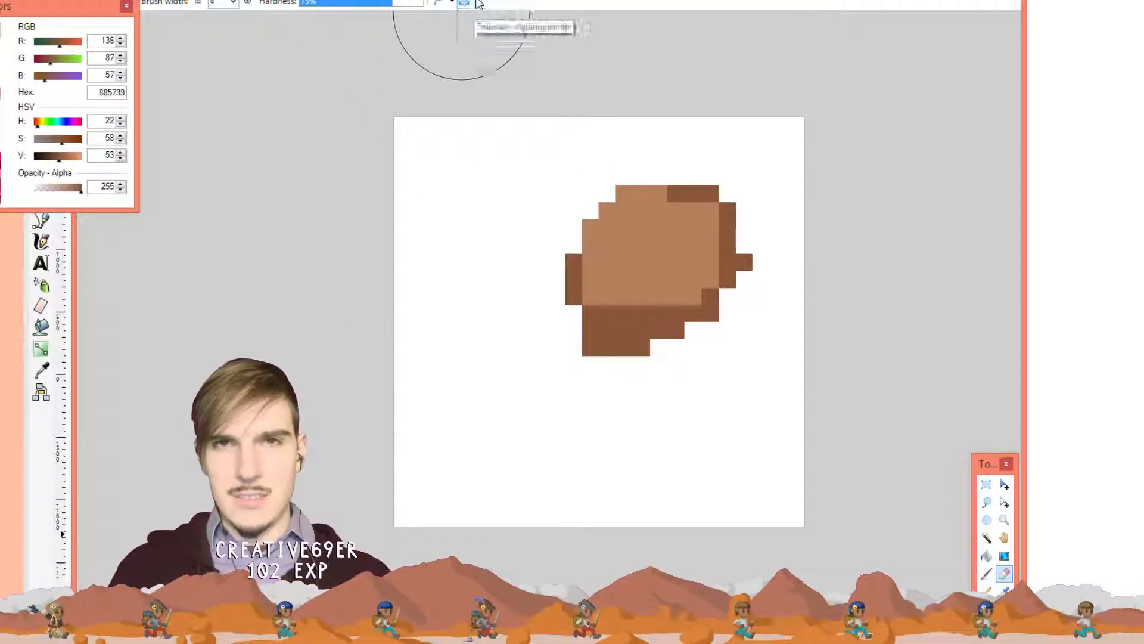
click(477, 34)
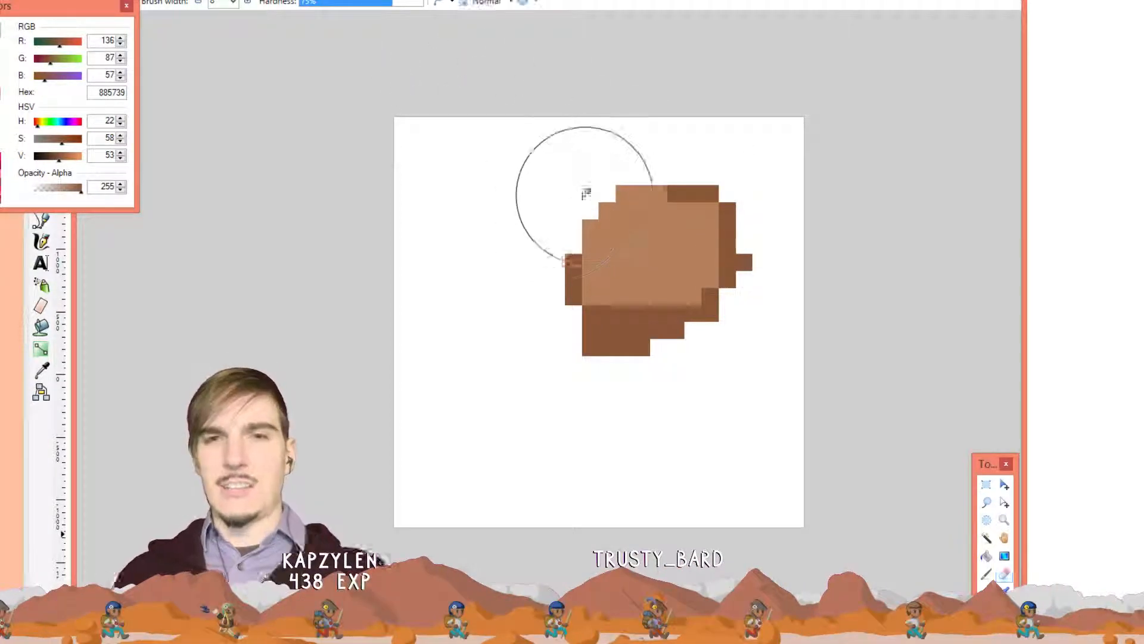
key(k)
click(588, 192)
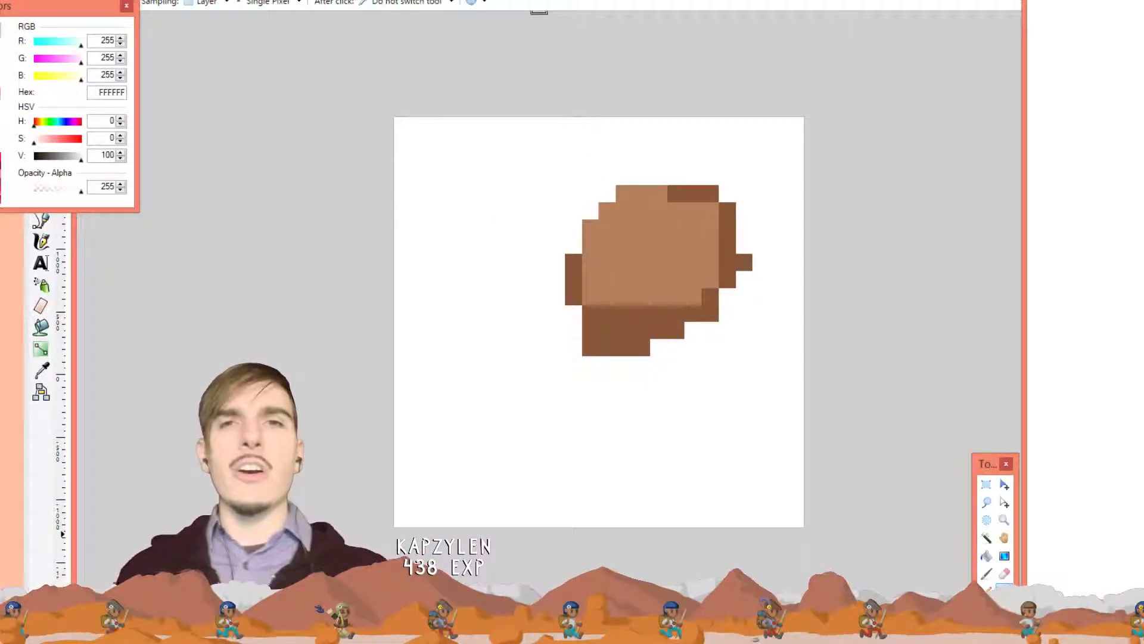
click(537, 2)
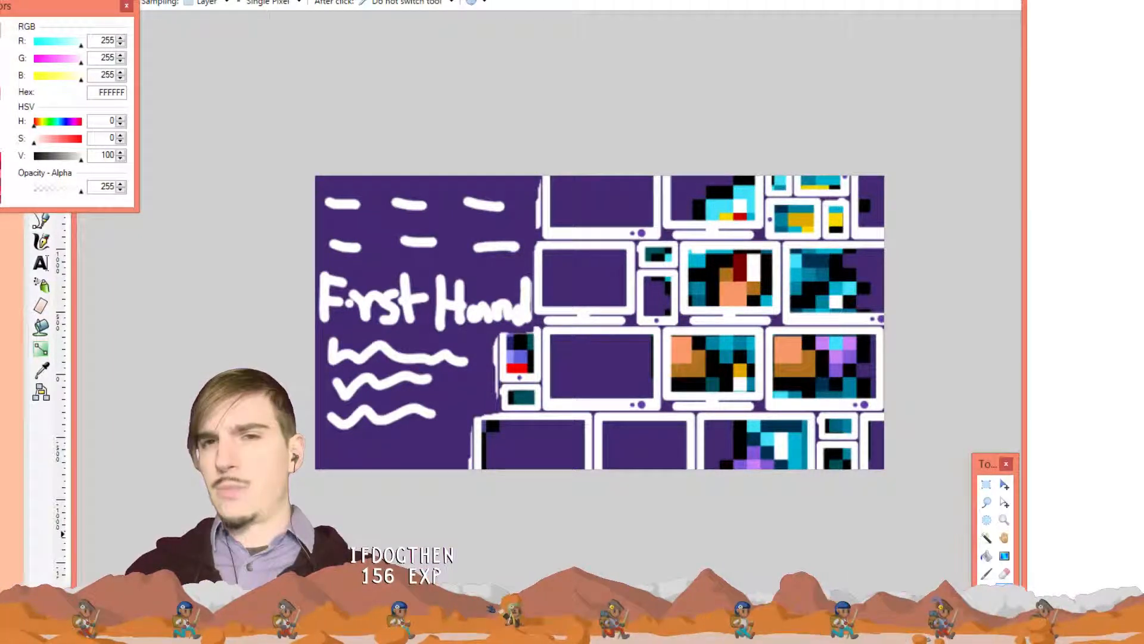
Cycle through the open images back to the purple First Hand banner
click(537, 1)
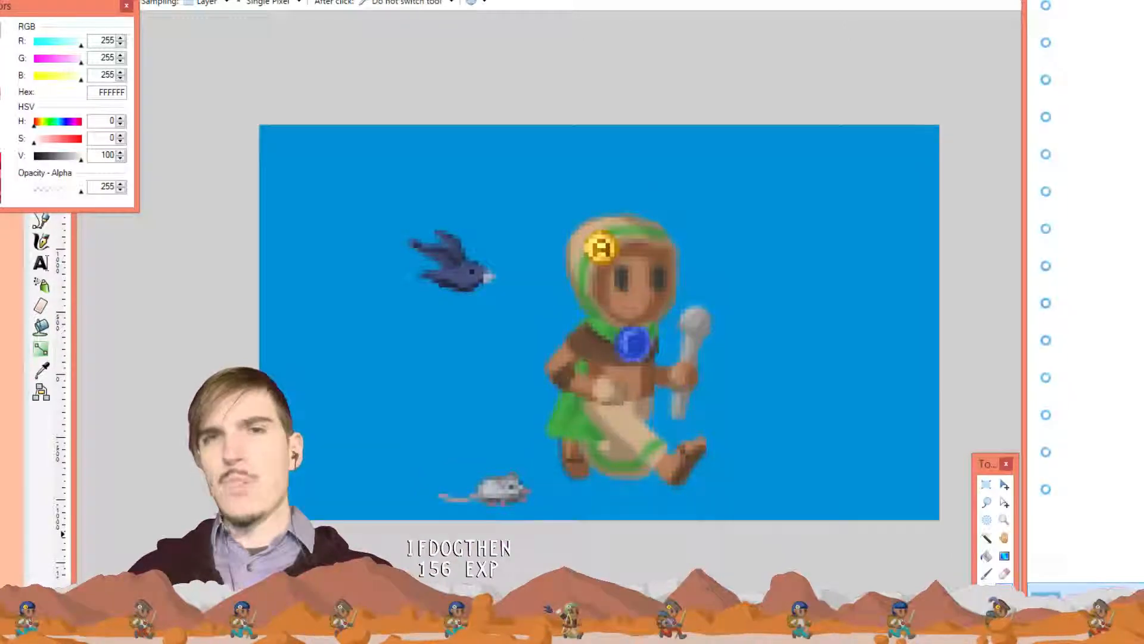
click(536, 2)
click(536, 1)
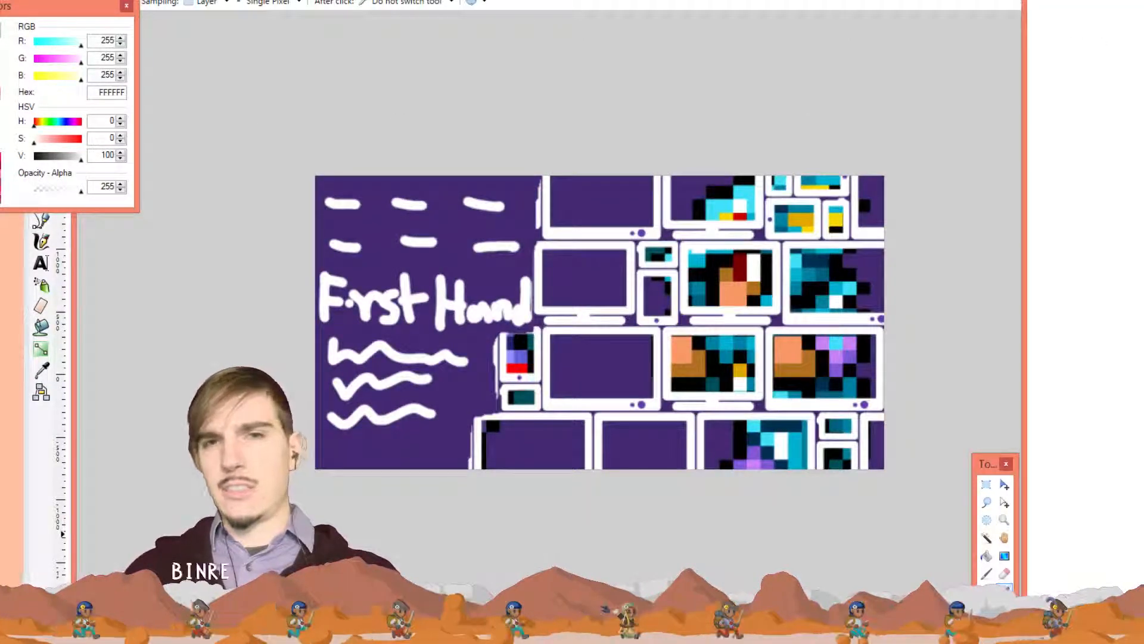
key(ctrl+Tab)
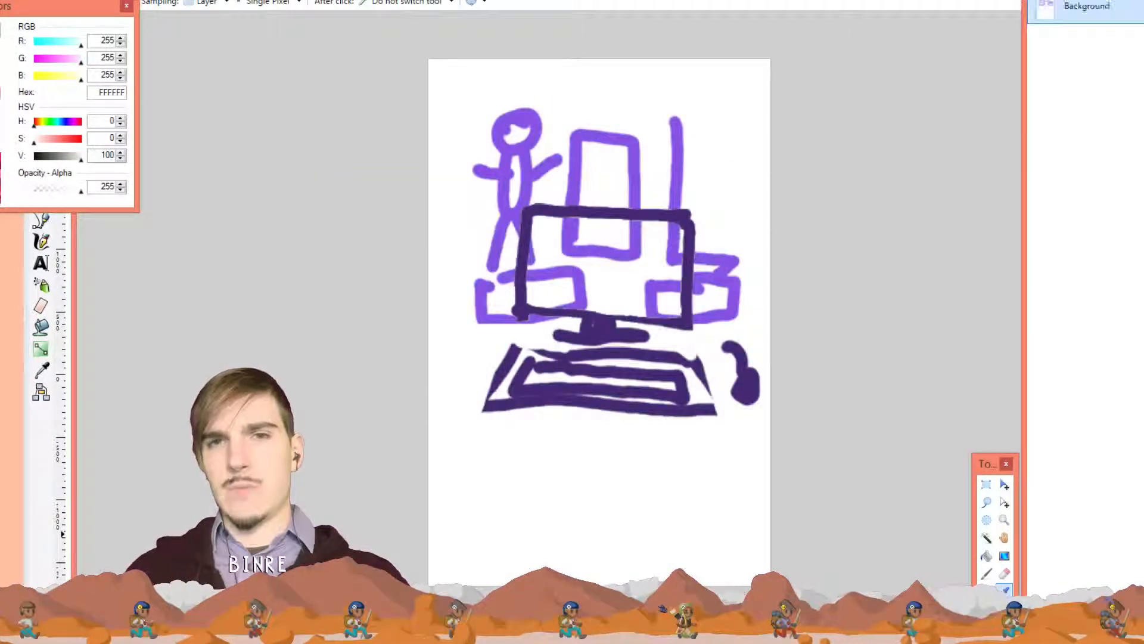
click(536, 1)
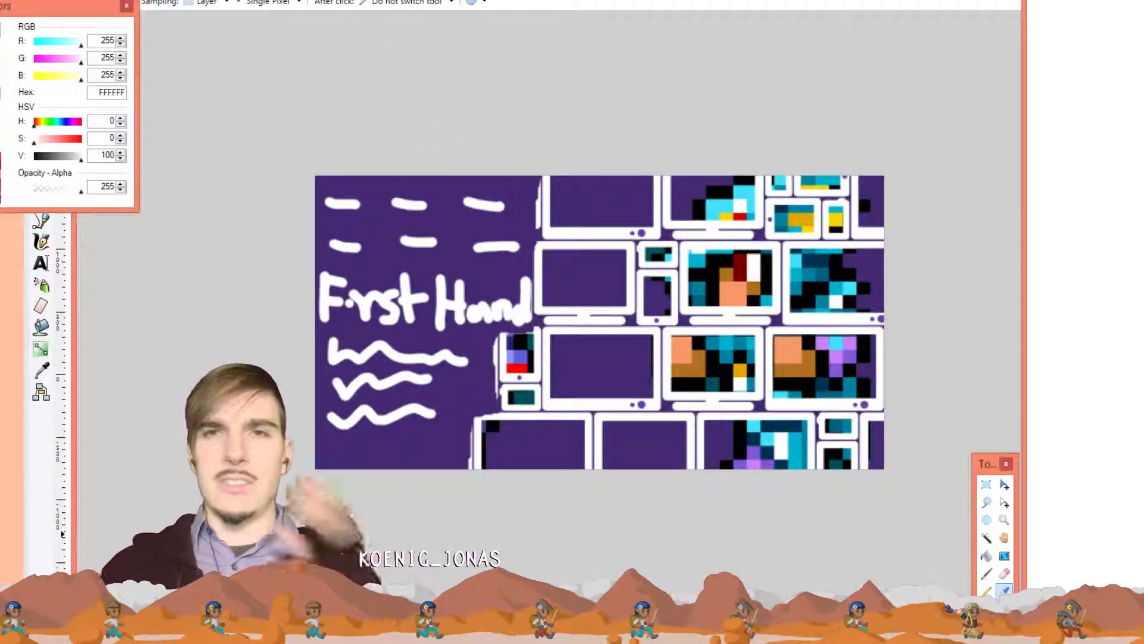
Zoom in on the banner and sample purple 643DA7 from its large dot
click(91, 0)
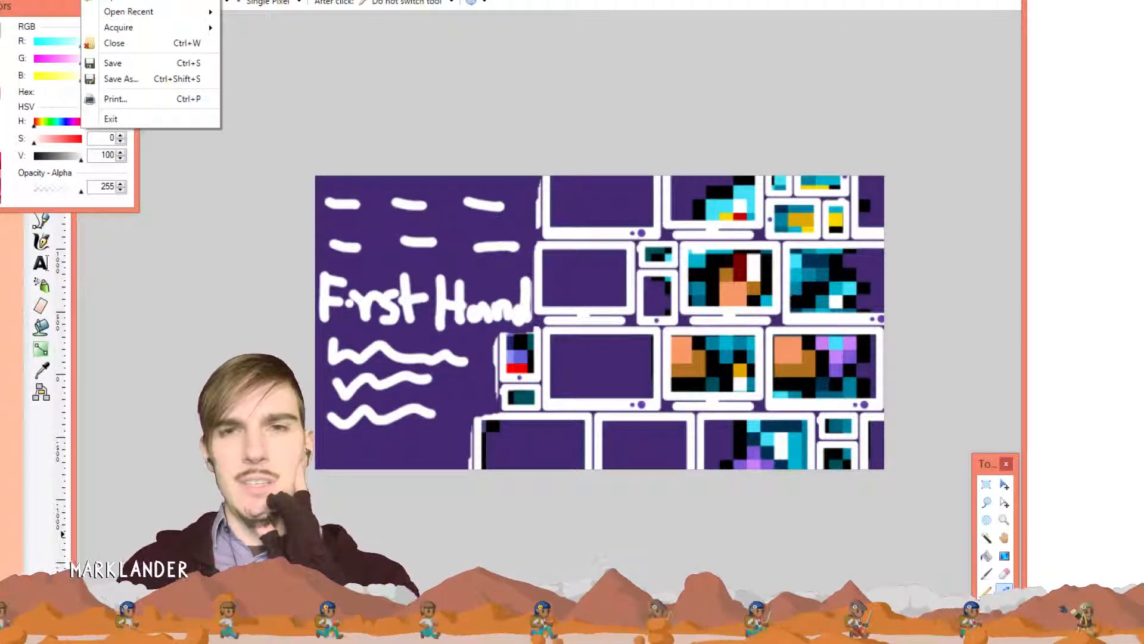
click(481, 33)
scroll(685, 236, up, 3)
scroll(683, 237, up, 5)
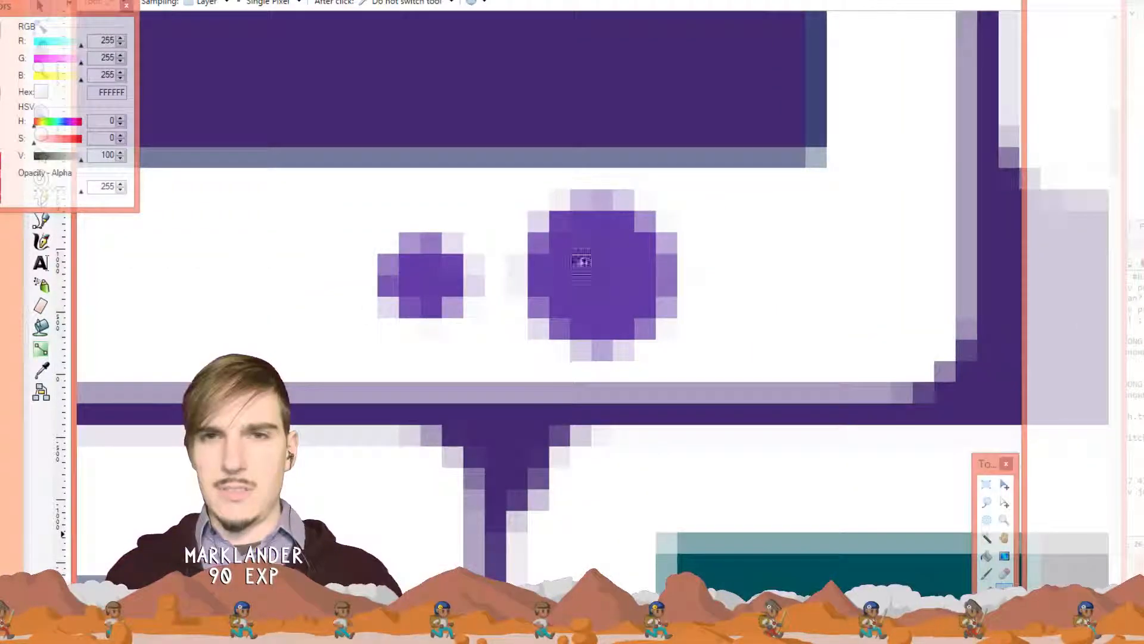
click(601, 264)
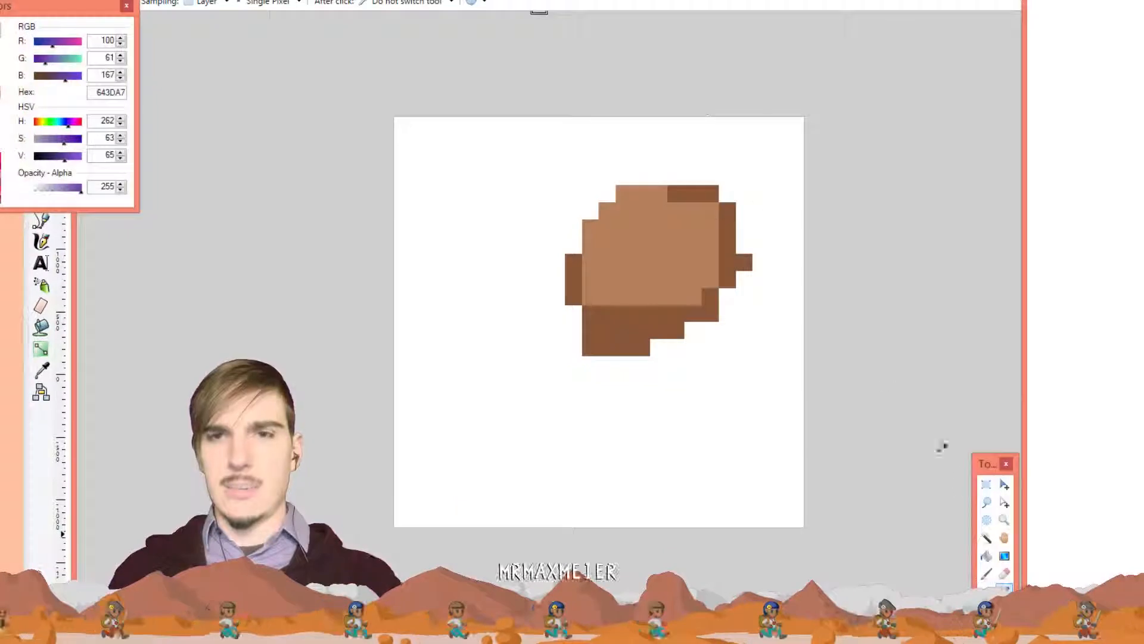
Try a Paint Bucket fill of the white background in purple, then undo it
click(986, 538)
click(986, 556)
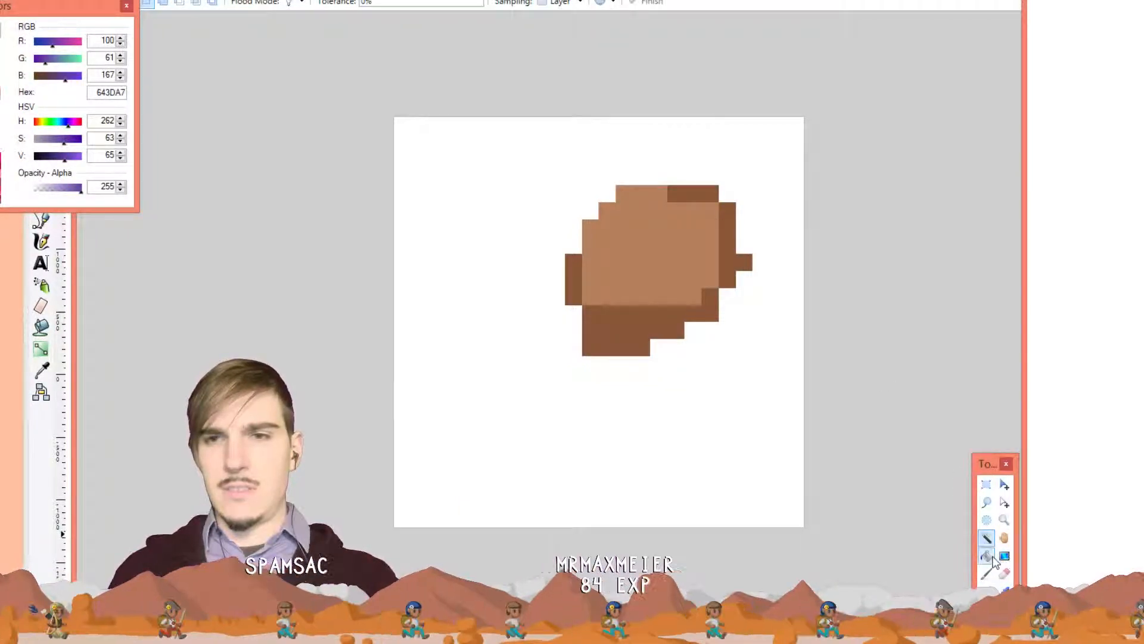
click(589, 415)
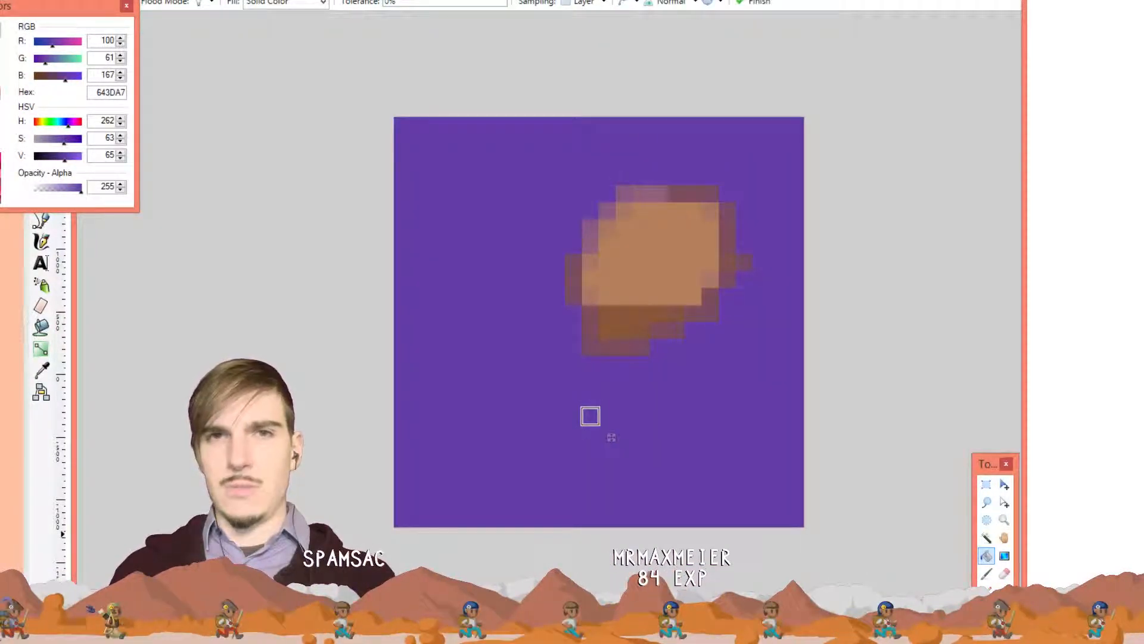
drag(389, 4, 269, 7)
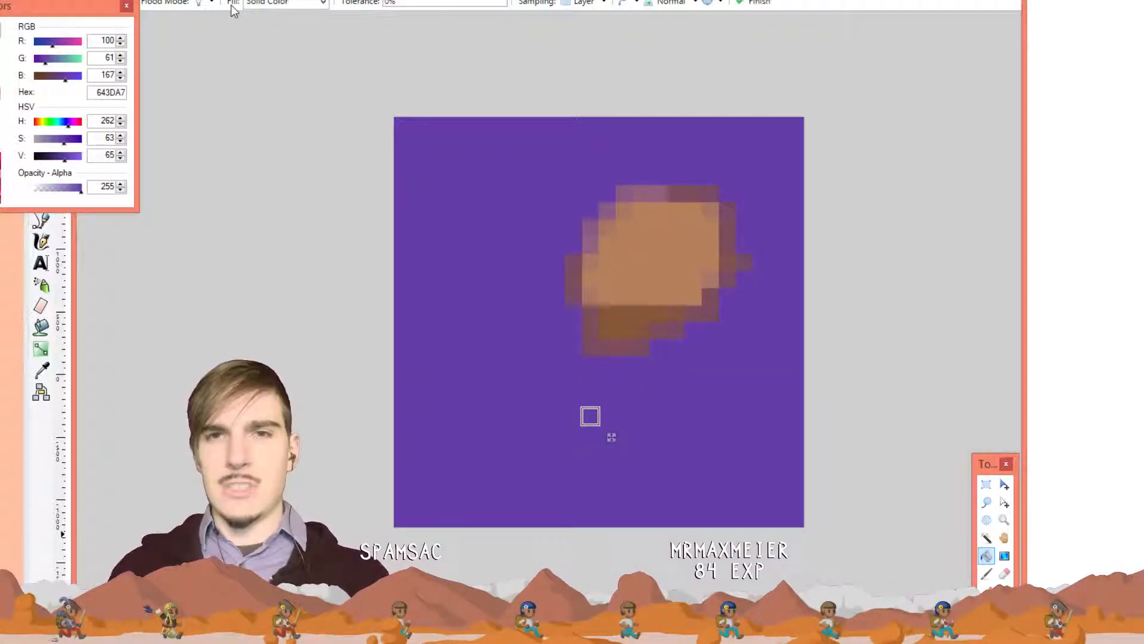
key(ctrl+z)
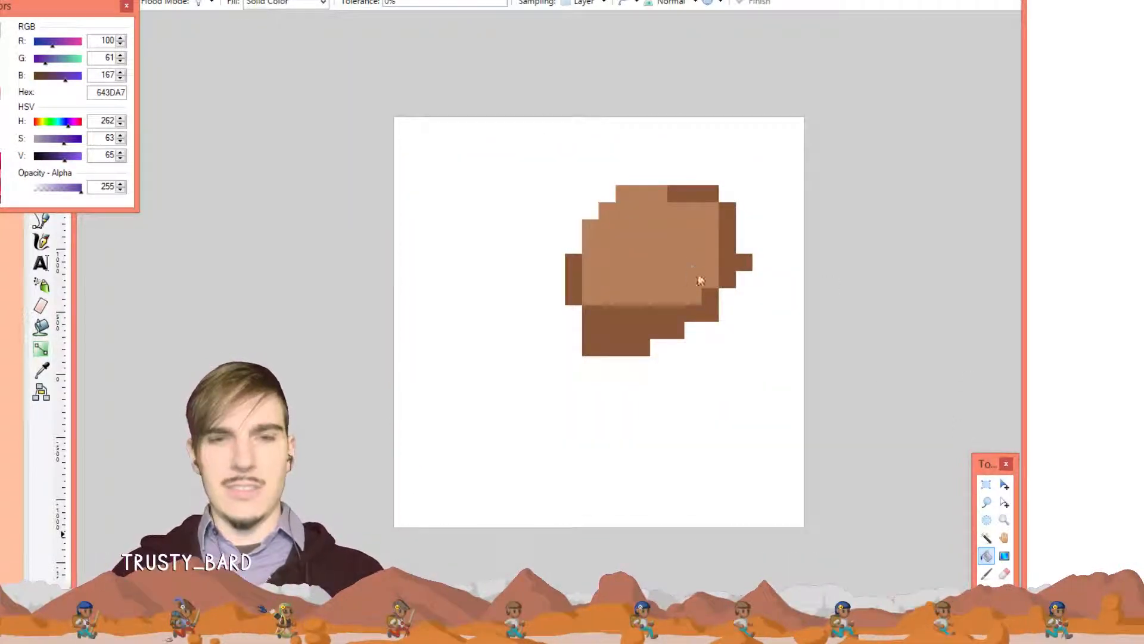
Clear the whole canvas and fill it solid purple 643DA7
key(ctrl+a)
key(Delete)
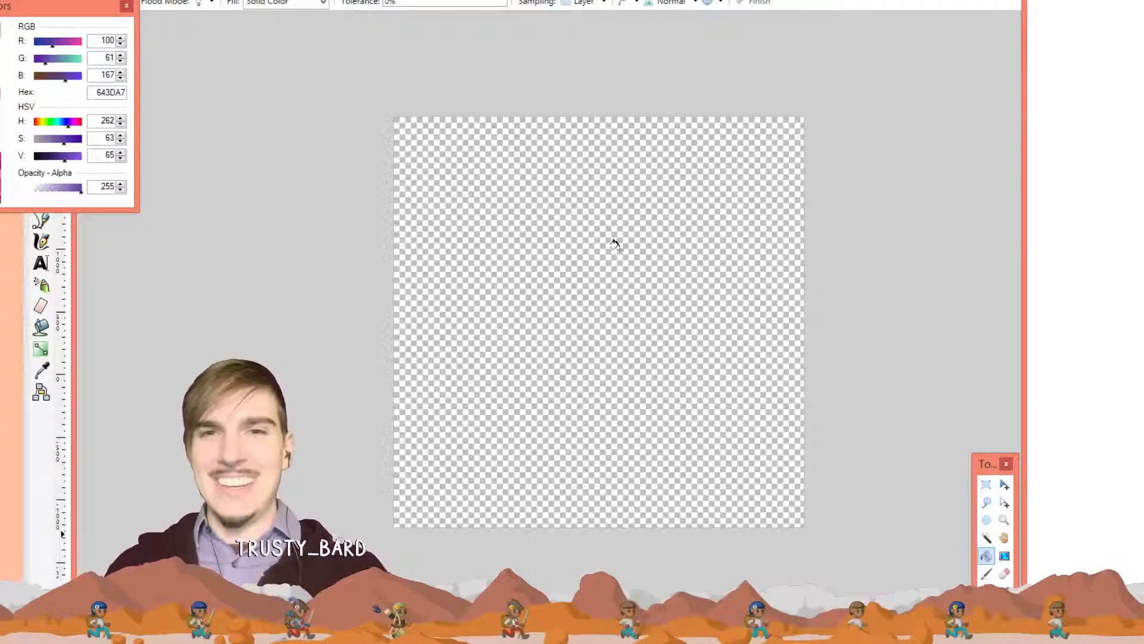
click(641, 244)
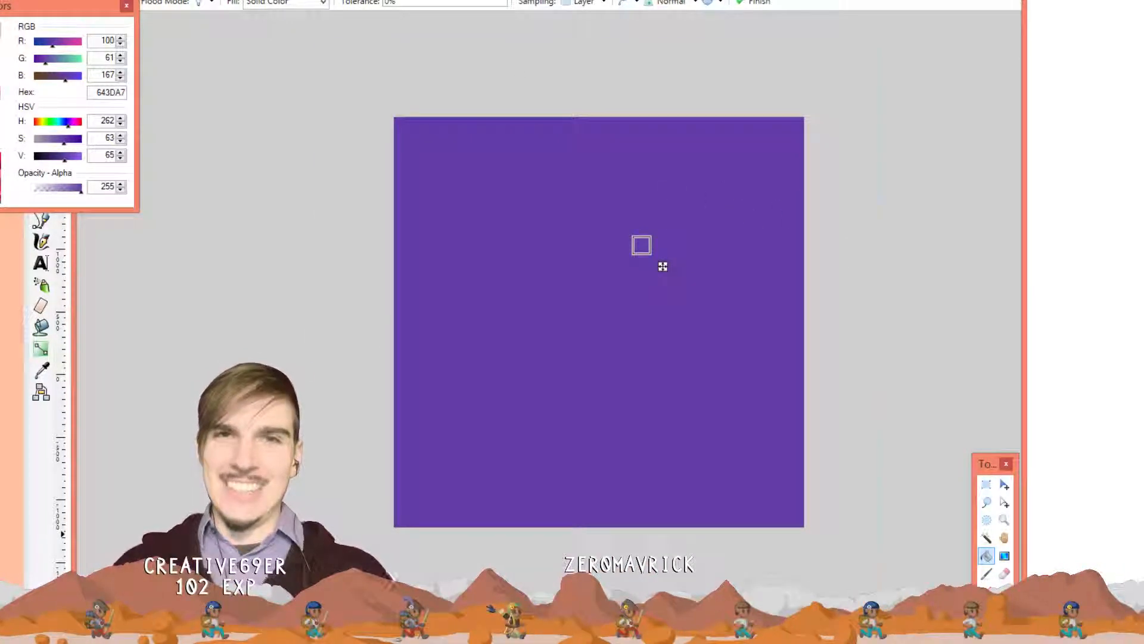
click(461, 1)
click(507, 1)
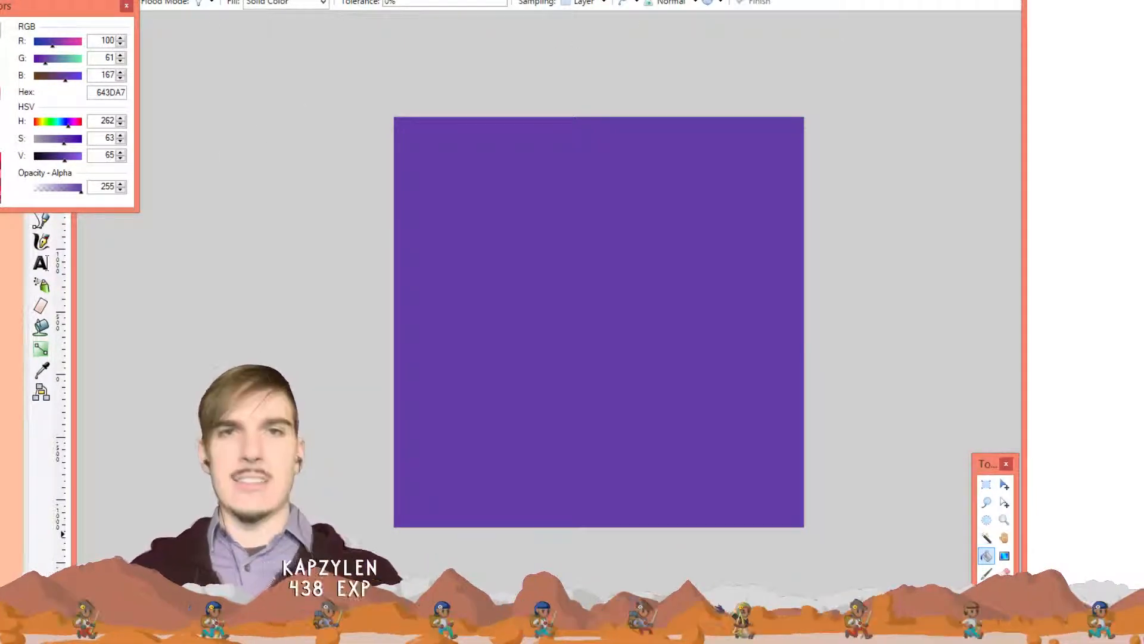
mouse_move(73, 14)
mouse_down()
mouse_move(266, 51)
mouse_move(75, 36)
mouse_move(60, 7)
mouse_move(65, 24)
mouse_move(299, 52)
mouse_move(102, 26)
mouse_move(51, 4)
mouse_move(80, 6)
mouse_move(83, 18)
mouse_up()
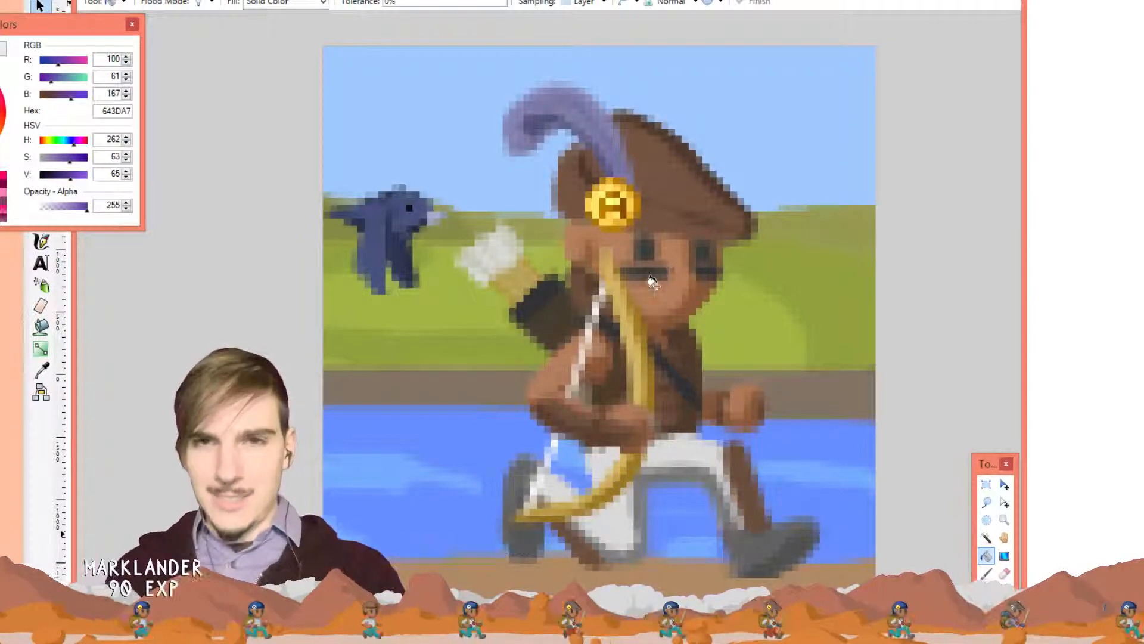
Pencil a light-brown B47F5C stepped shape near the top of the canvas
key(k)
click(661, 284)
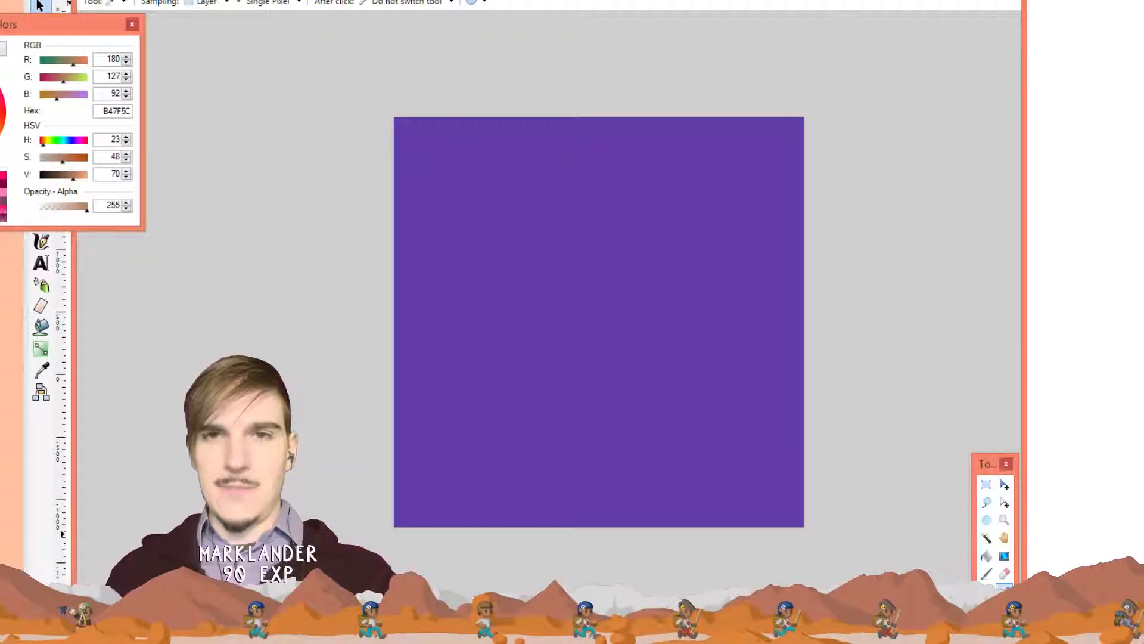
click(602, 255)
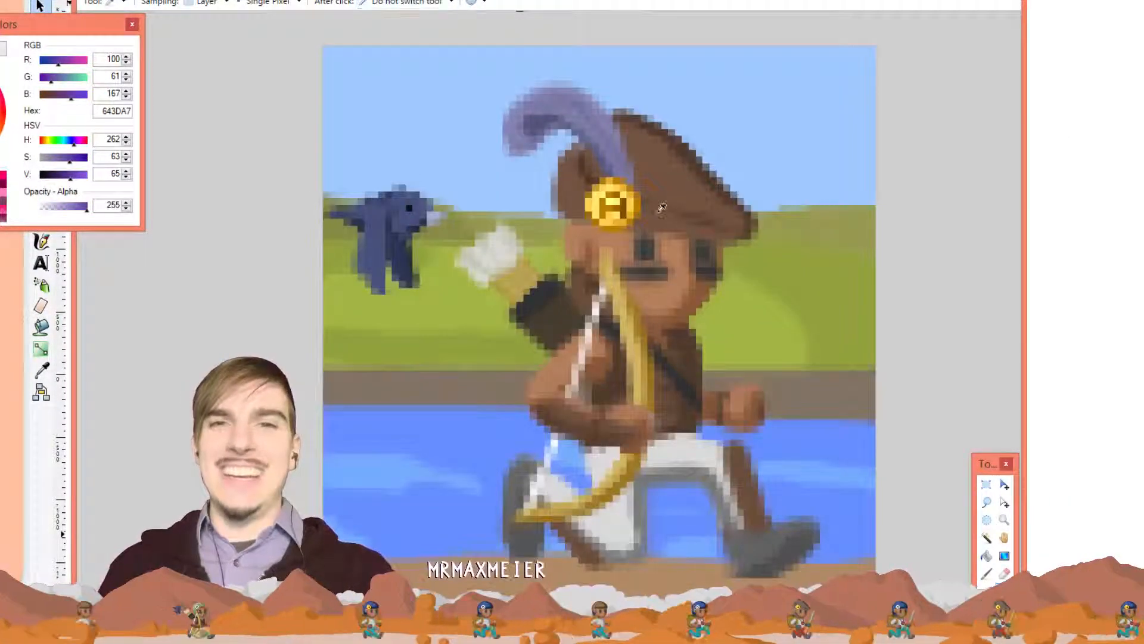
click(657, 292)
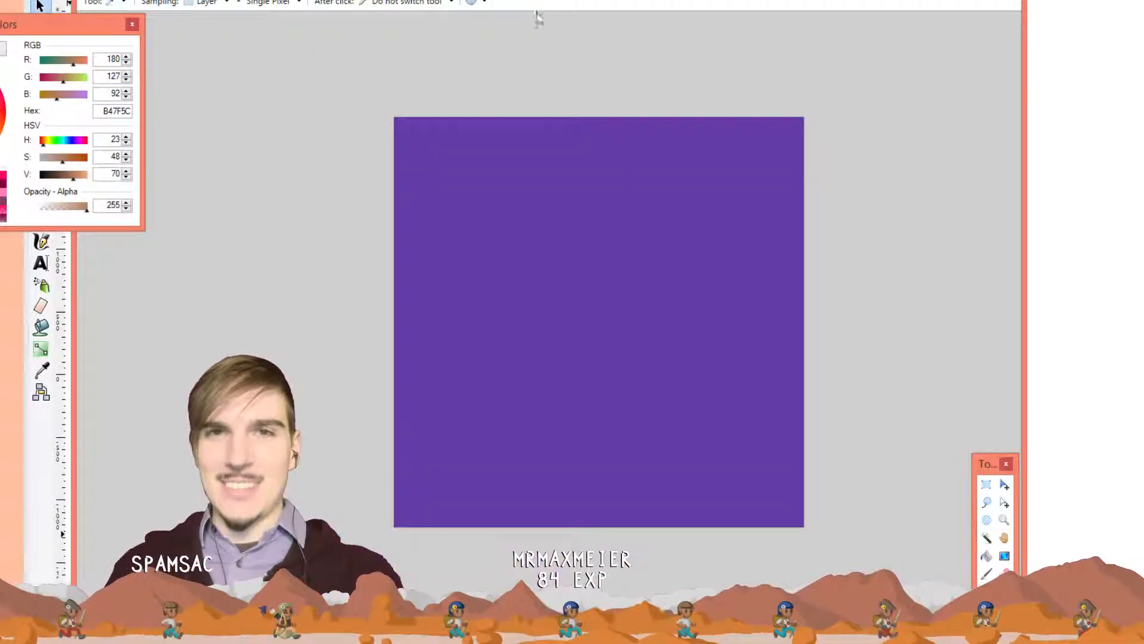
key(p)
mouse_move(608, 209)
mouse_down()
mouse_move(548, 272)
mouse_move(593, 275)
mouse_move(656, 219)
mouse_move(652, 244)
mouse_up()
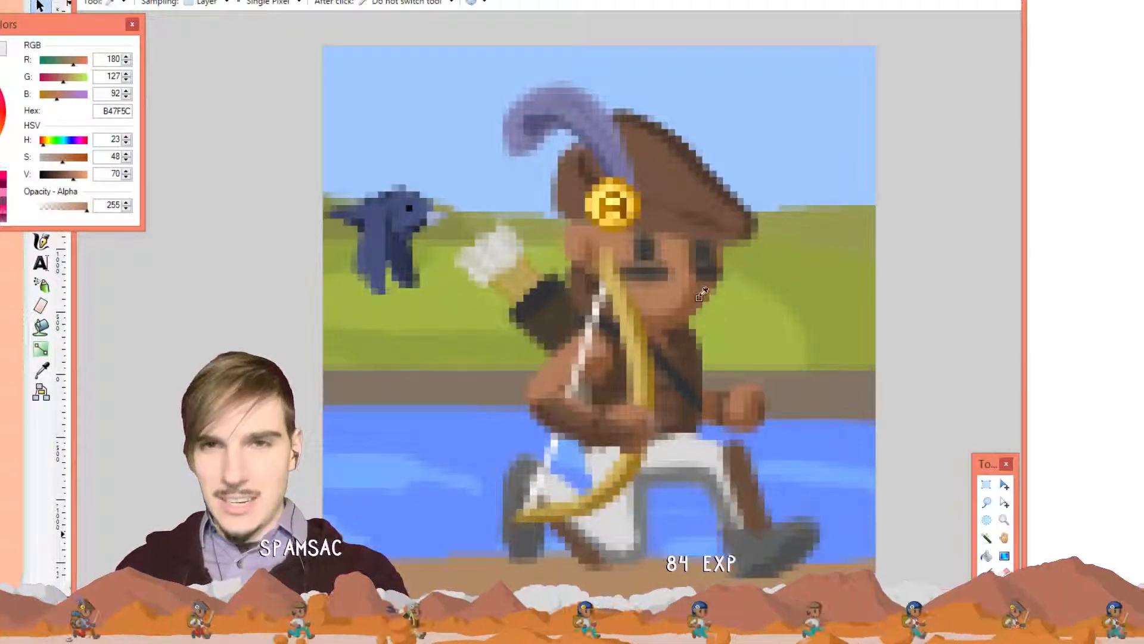
Shade the shape's right edge and bottom in darker brown 885739
click(700, 296)
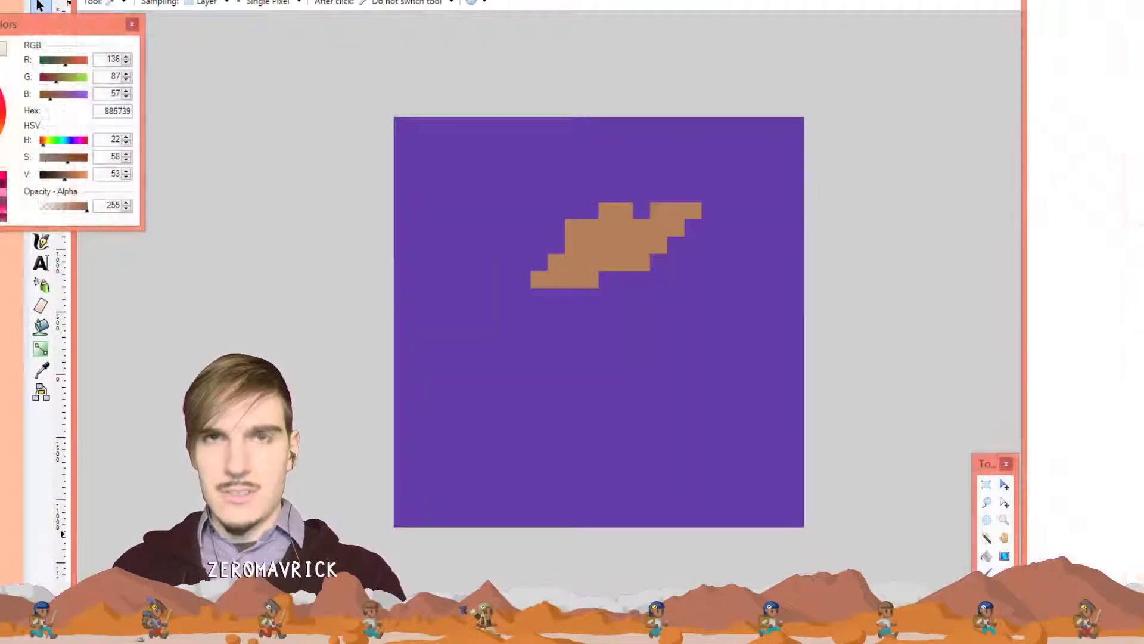
click(608, 280)
mouse_move(612, 280)
mouse_down()
mouse_move(700, 221)
mouse_move(632, 295)
mouse_move(587, 296)
mouse_up()
drag(683, 250, 664, 273)
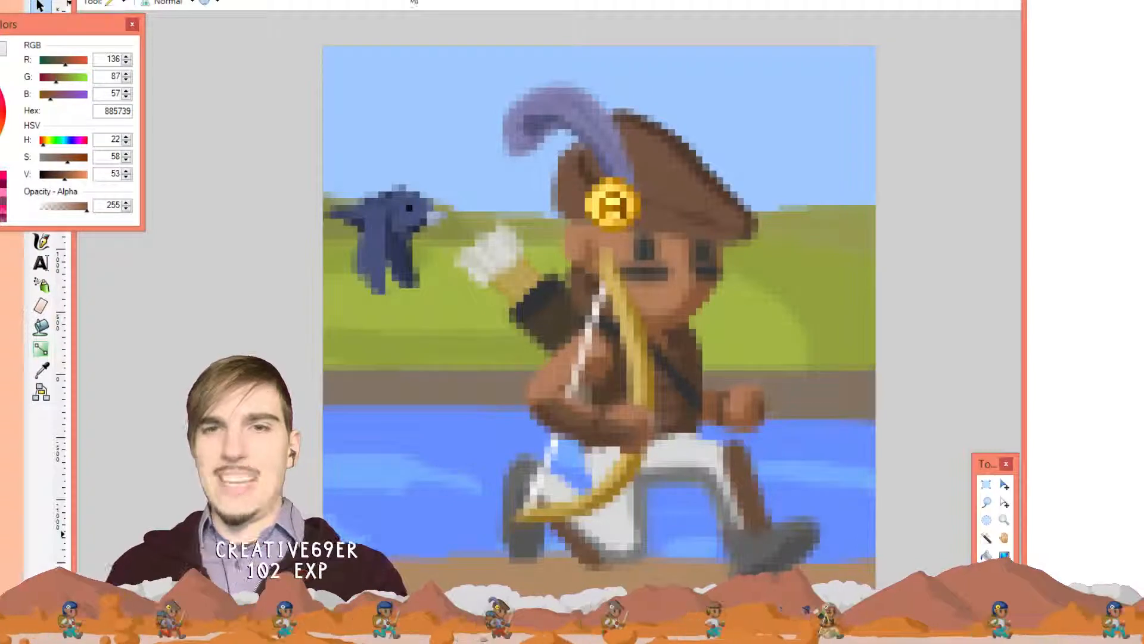
Sample dark brown 503C2D from the reference, then the canvas purple
key(k)
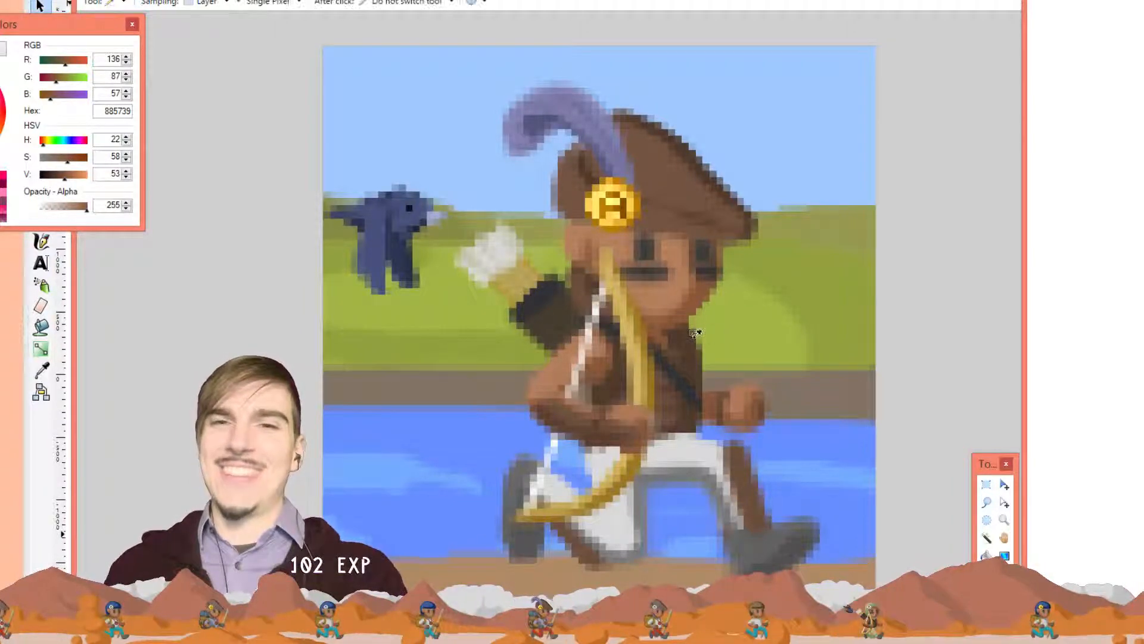
click(686, 345)
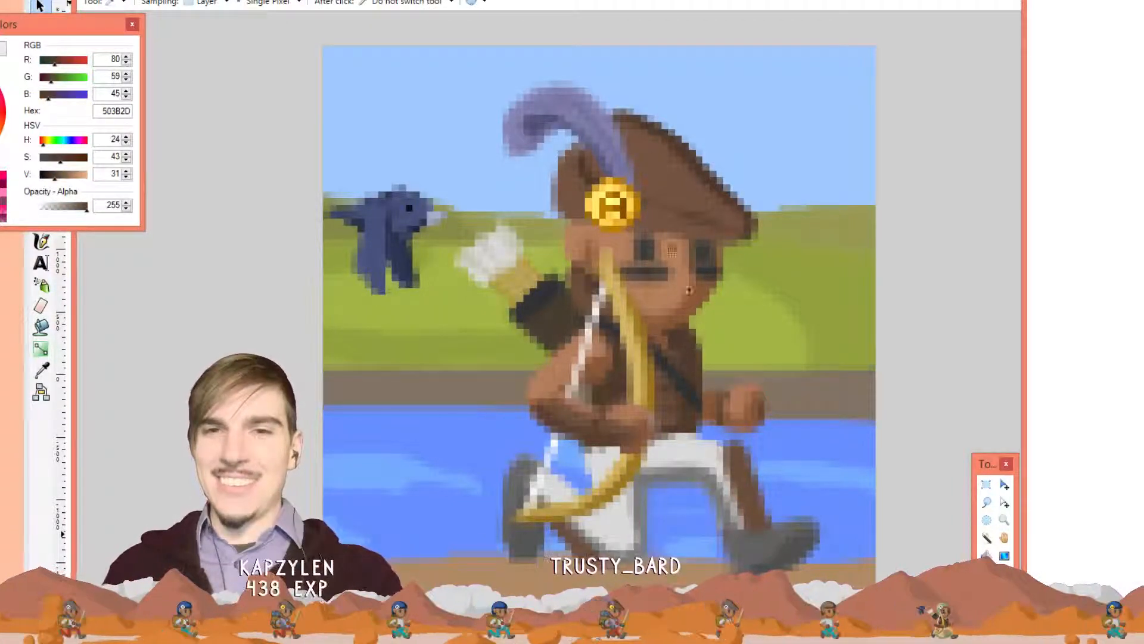
click(554, 1)
key(p)
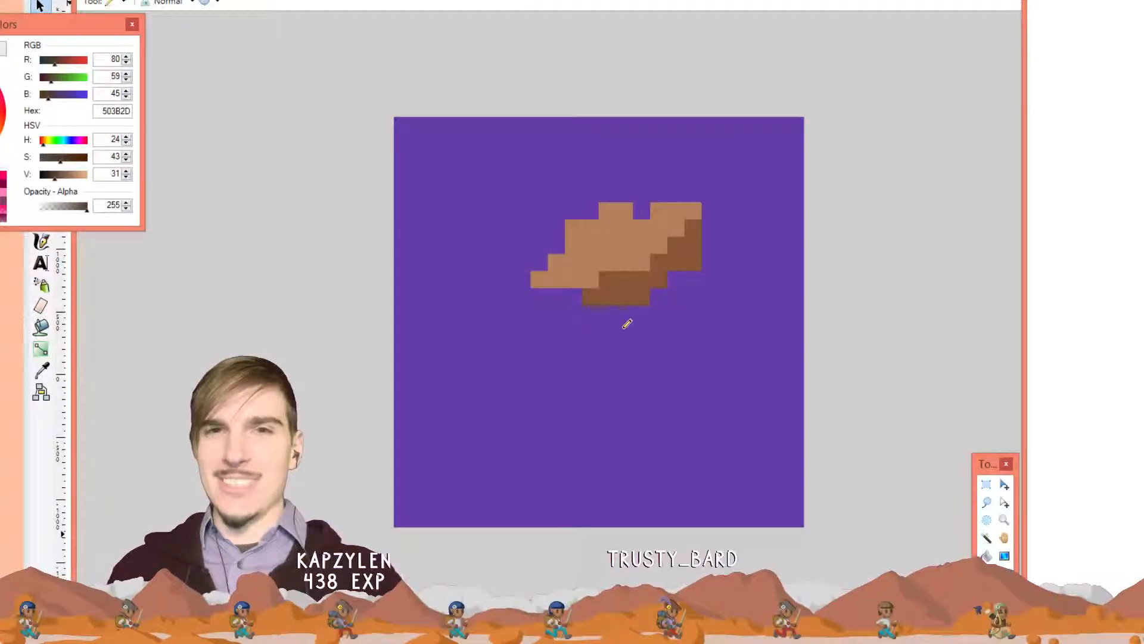
key(k)
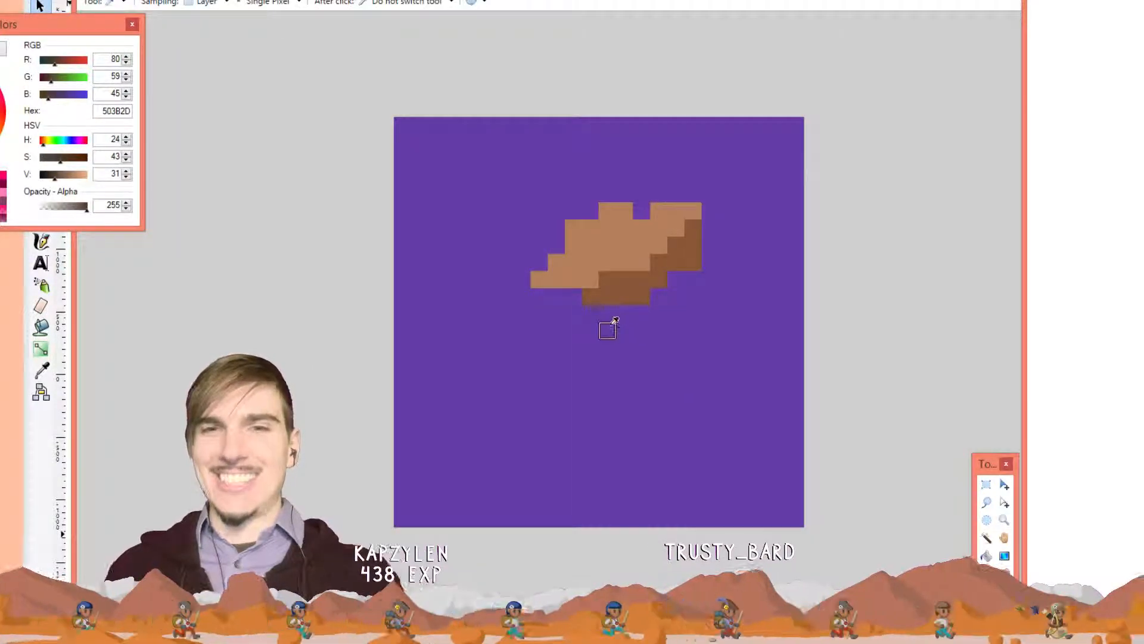
click(655, 328)
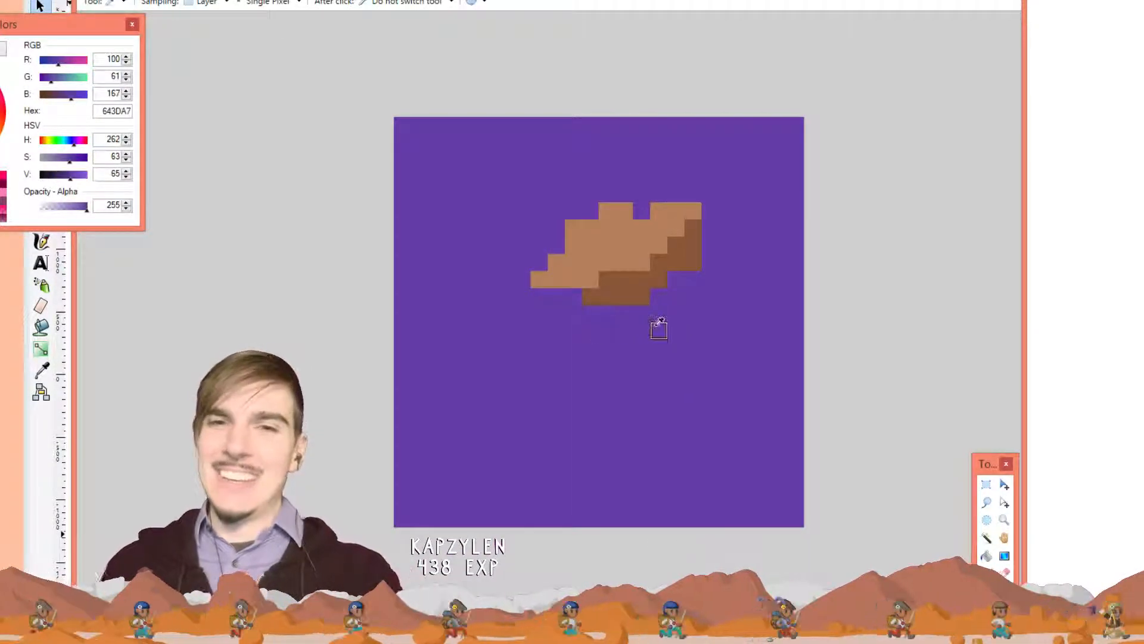
Add brown 885739 pixels below the shape's lower right, then undo them
click(547, 15)
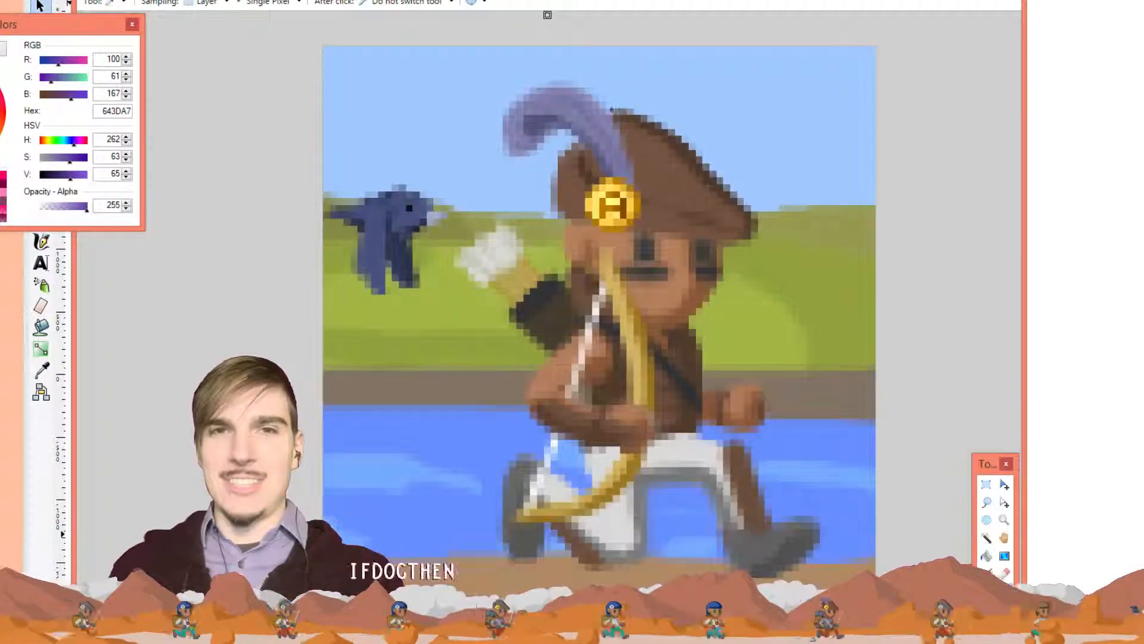
click(689, 310)
click(548, 17)
key(p)
click(626, 343)
drag(702, 296, 696, 283)
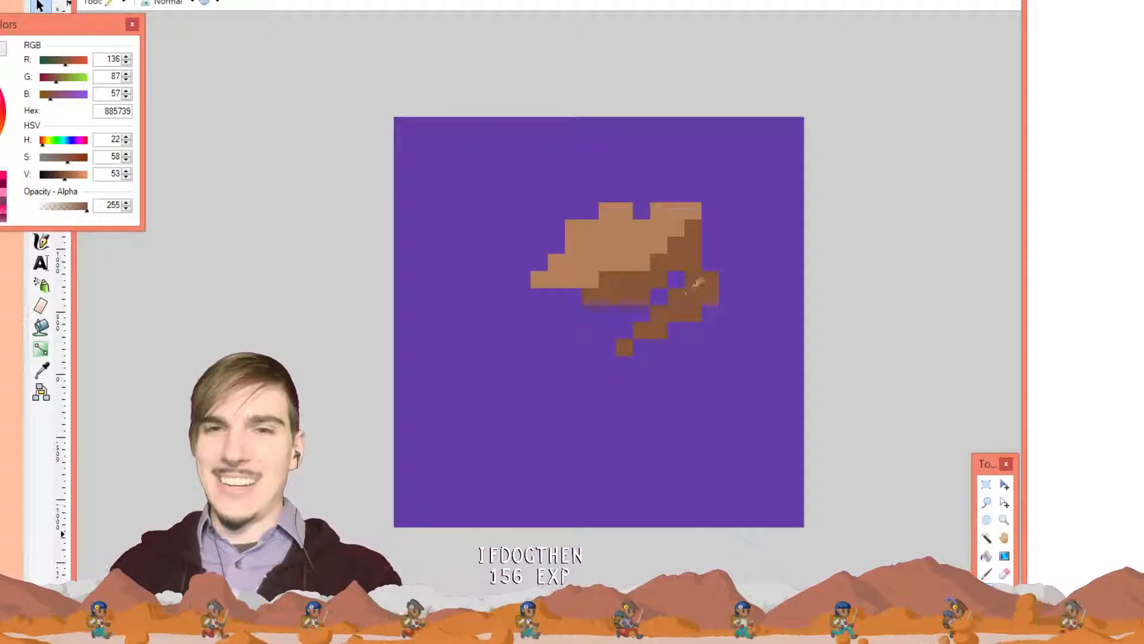
key(ctrl+z)
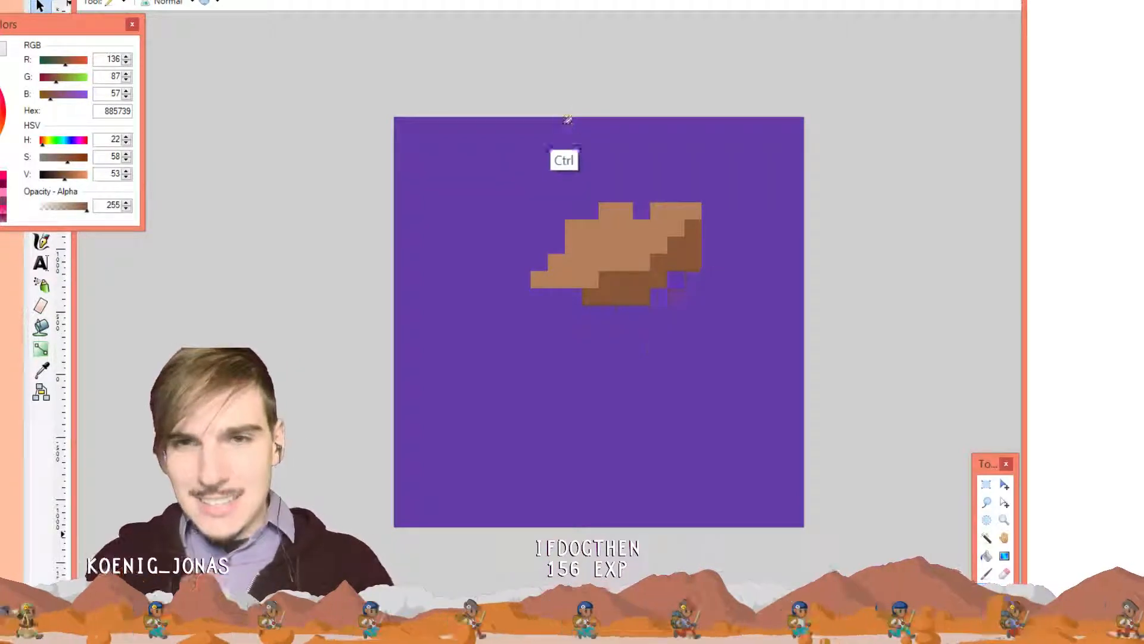
key(k)
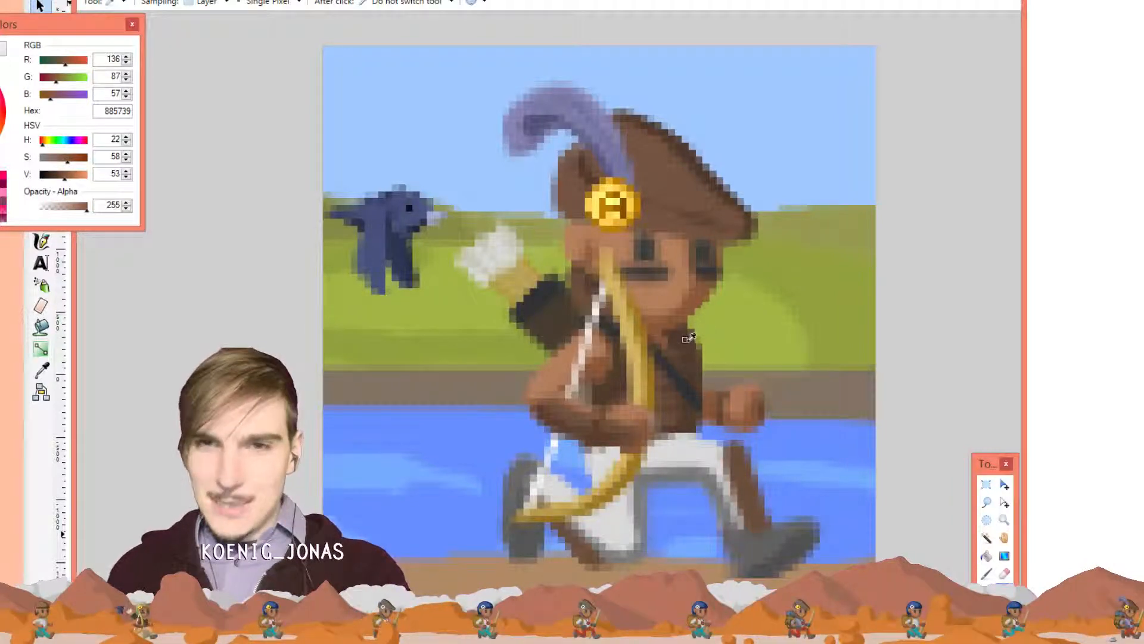
Draw a dark brown 503C2D diagonal down-left from the shape
click(691, 340)
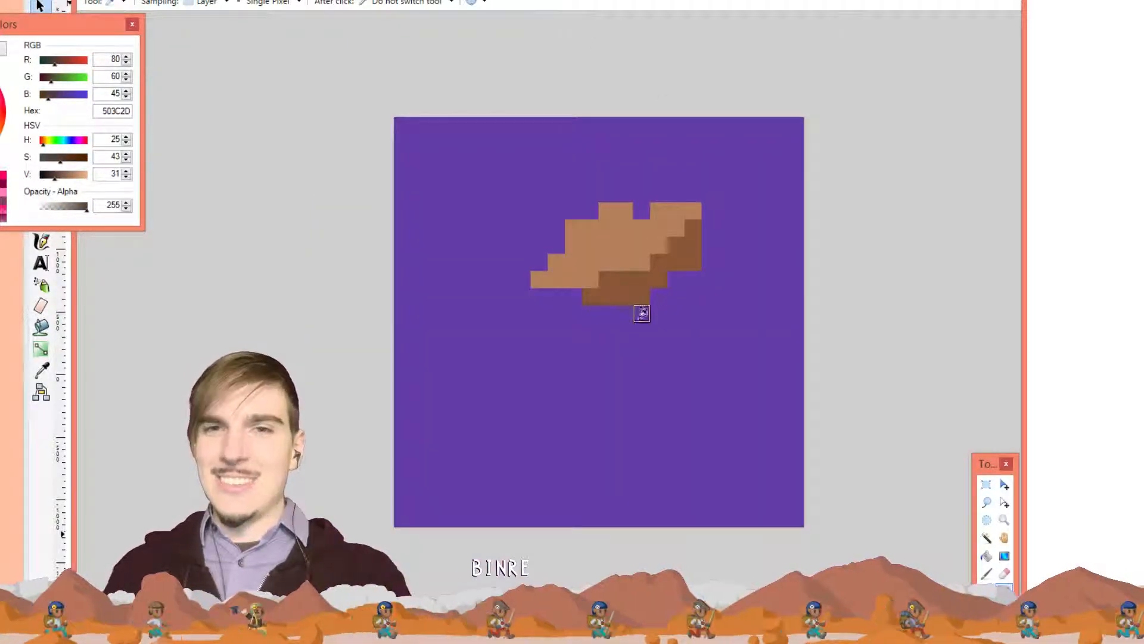
key(p)
click(642, 347)
mouse_move(652, 329)
mouse_down()
mouse_move(695, 283)
mouse_move(668, 339)
mouse_move(623, 349)
mouse_up()
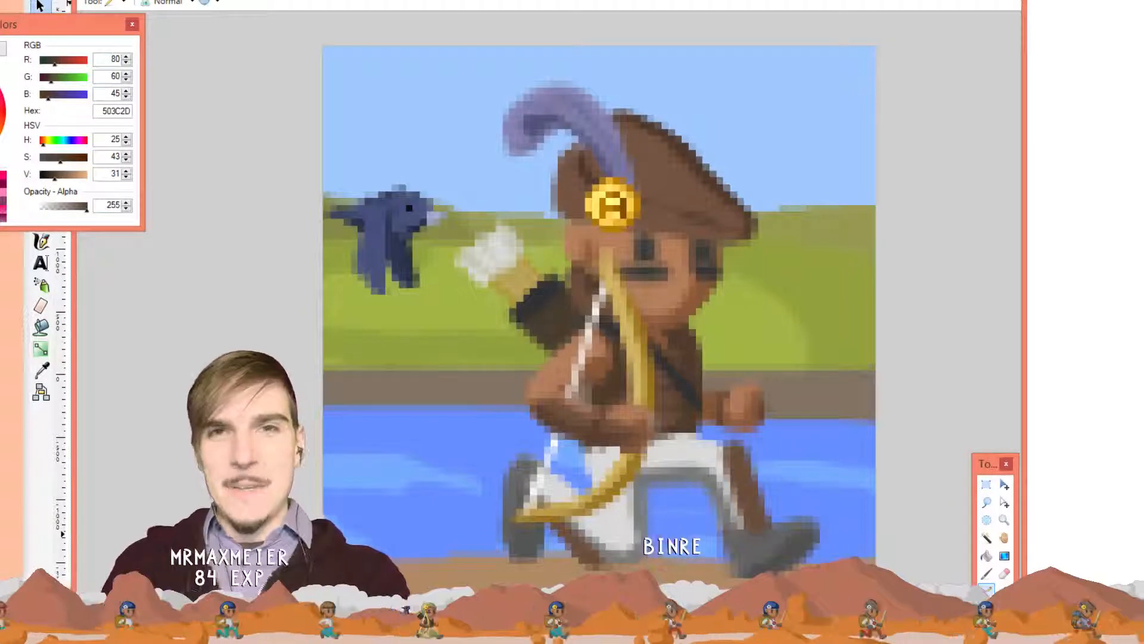
Paint hat brown 745442 over the lower-left dark stroke
key(k)
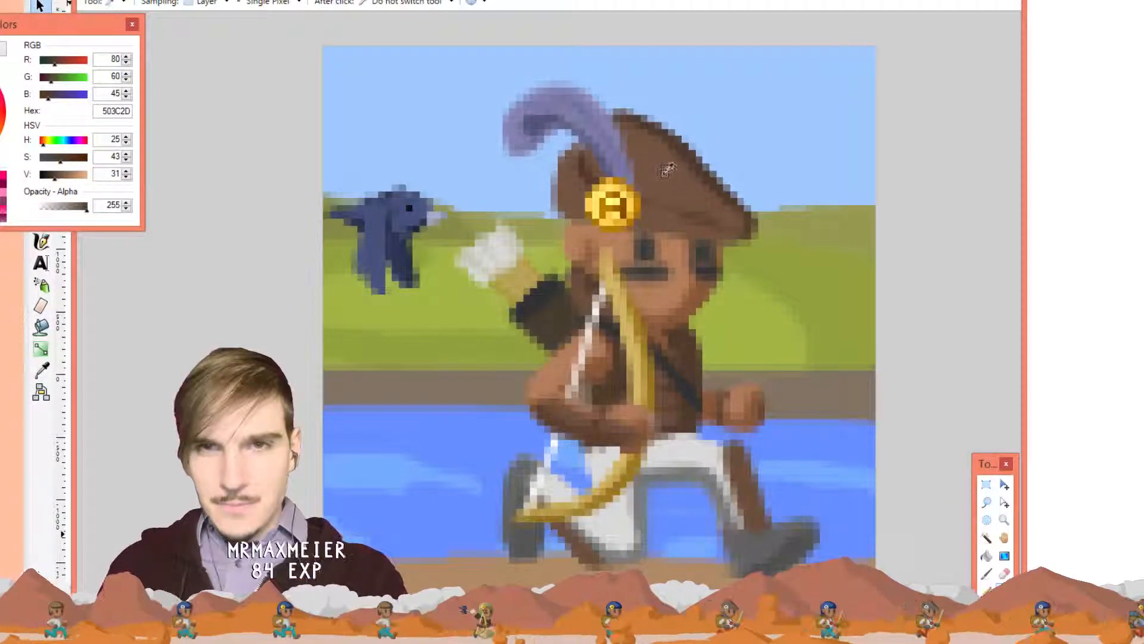
click(661, 178)
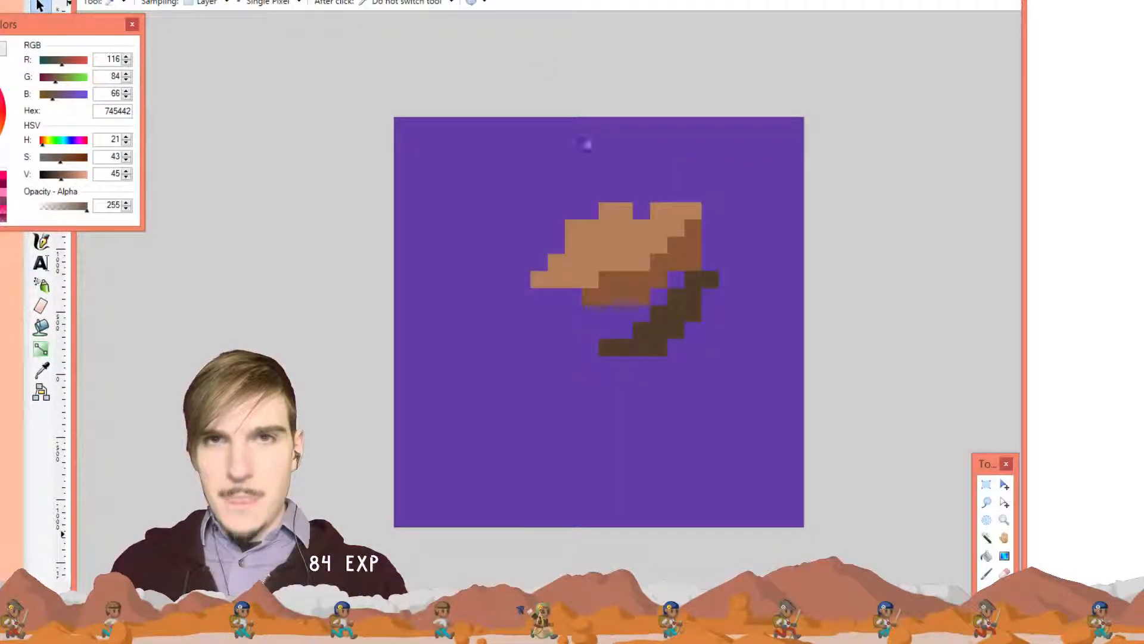
key(p)
mouse_move(606, 348)
mouse_down()
mouse_move(662, 323)
mouse_move(669, 341)
mouse_move(652, 367)
mouse_move(609, 358)
mouse_move(628, 363)
mouse_move(634, 391)
mouse_move(669, 349)
mouse_move(658, 371)
mouse_move(627, 370)
mouse_up()
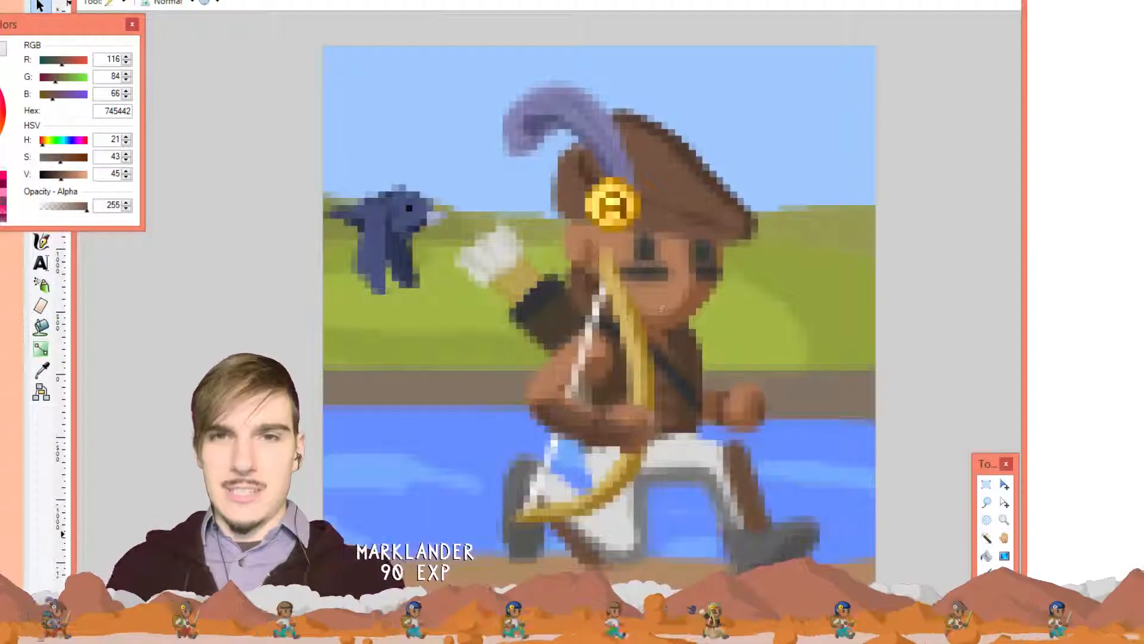
Draw a light grey DADADB stroke below the shape, then sample bow gold CFB15F
key(k)
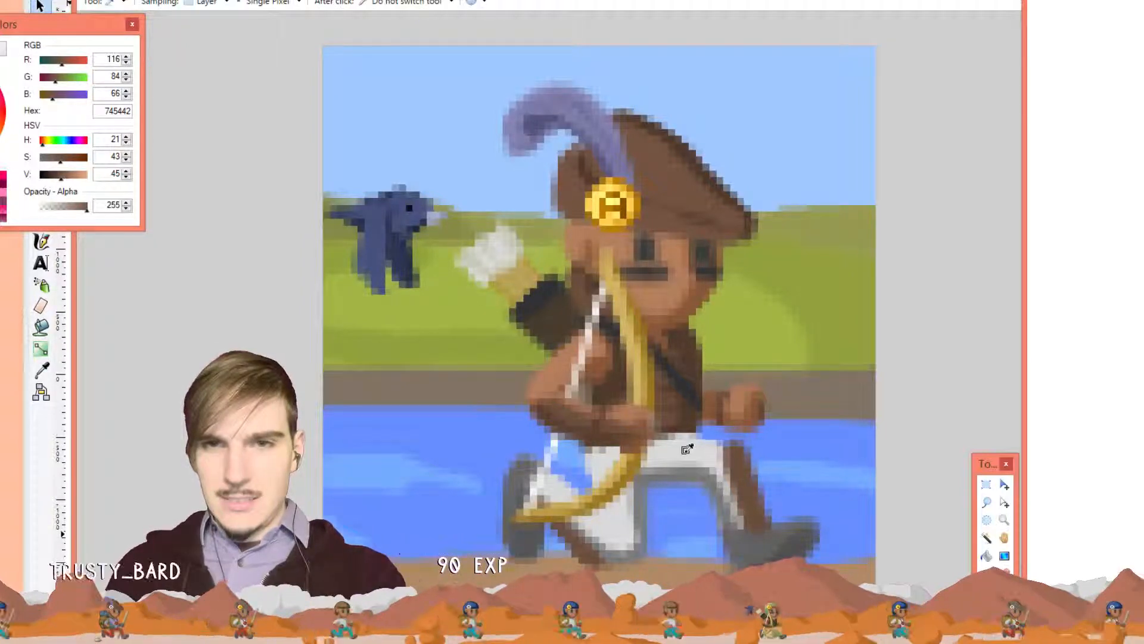
click(688, 446)
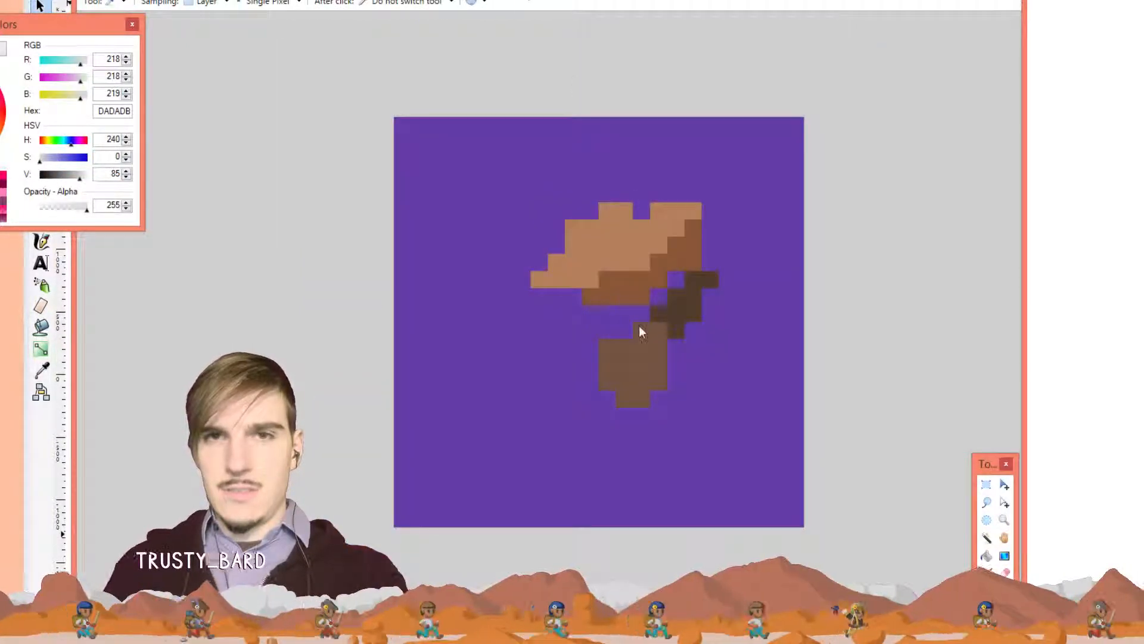
key(p)
mouse_move(629, 436)
mouse_down()
mouse_move(671, 441)
mouse_move(618, 459)
mouse_move(588, 486)
mouse_move(610, 460)
mouse_move(672, 443)
mouse_move(693, 484)
mouse_up()
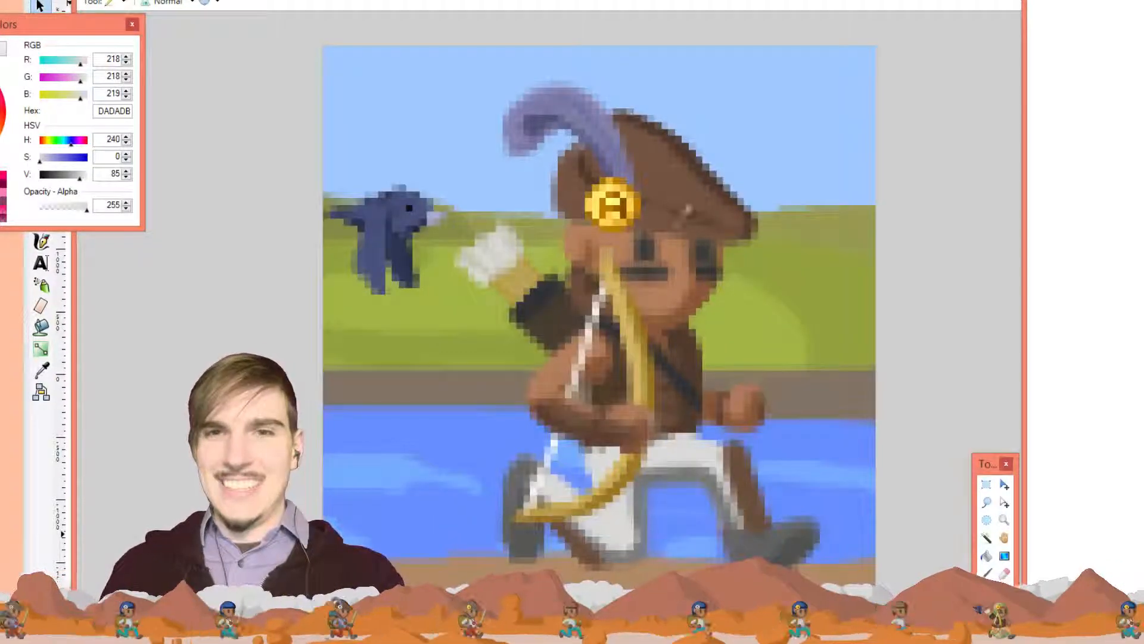
key(k)
click(642, 353)
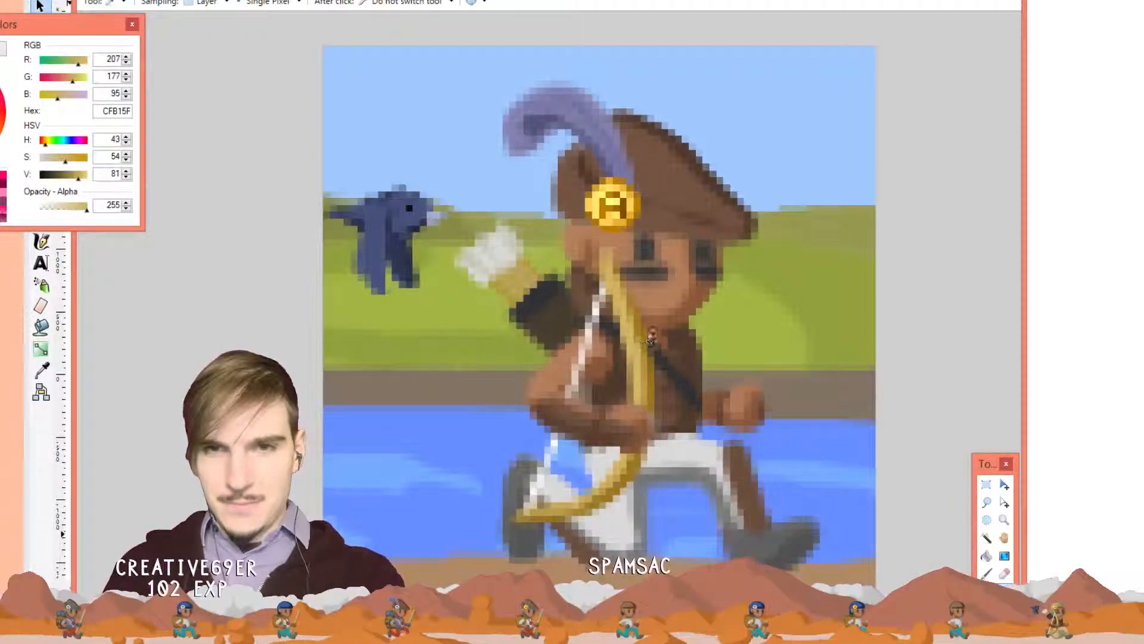
Draw the golden bow down the sprite's left side and paint both grey boots at the bottom
key(p)
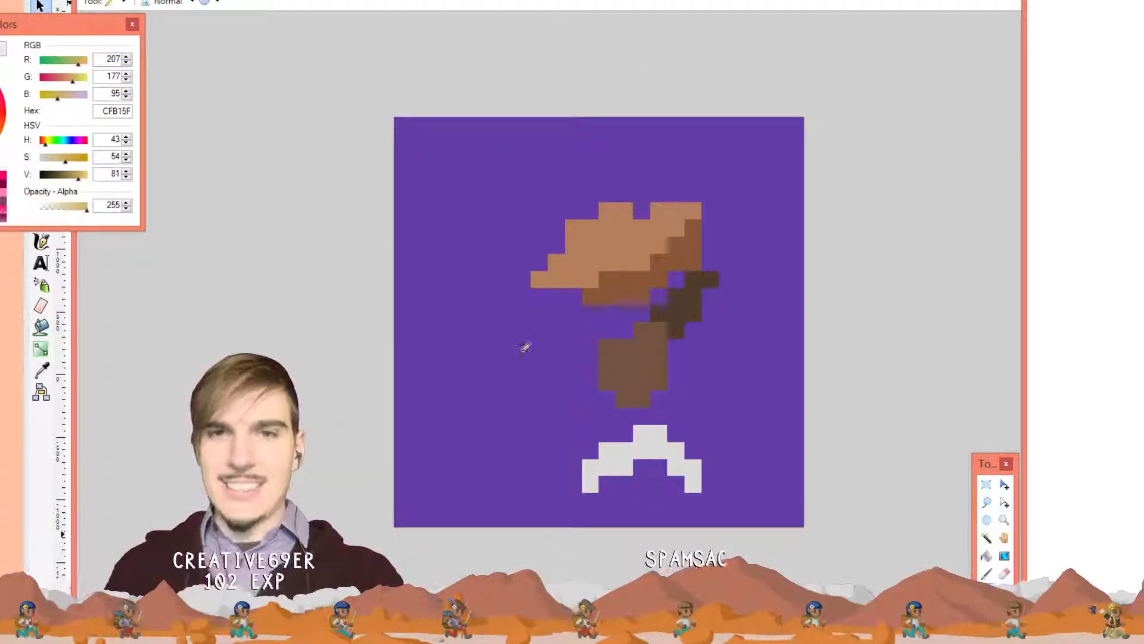
mouse_move(489, 227)
mouse_down()
mouse_move(481, 380)
mouse_move(491, 416)
mouse_up()
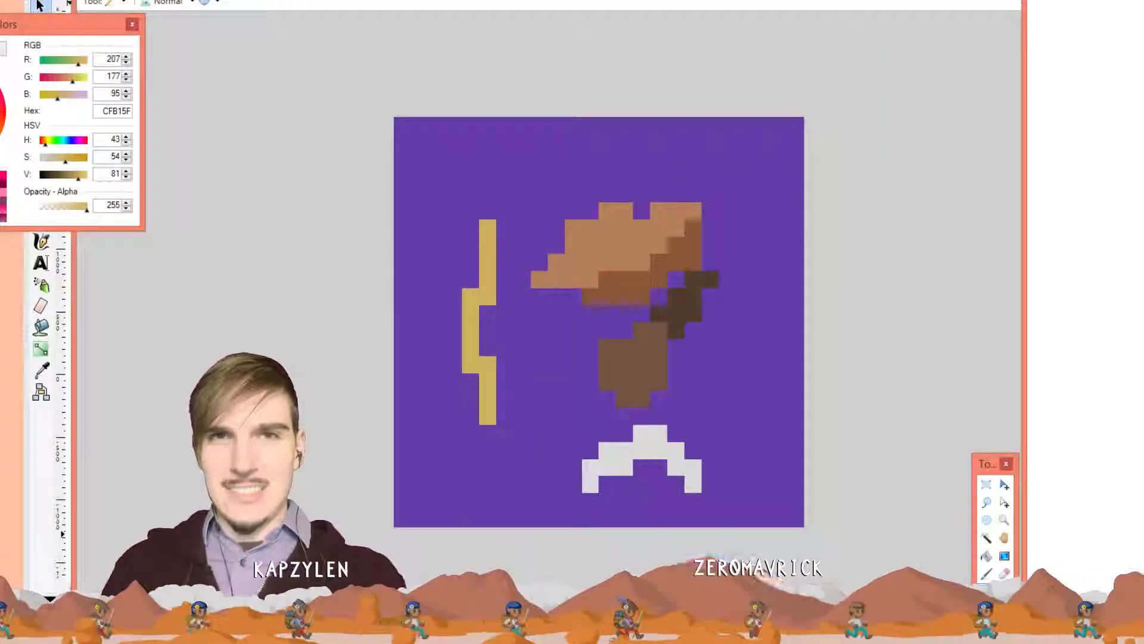
click(442, 1)
key(k)
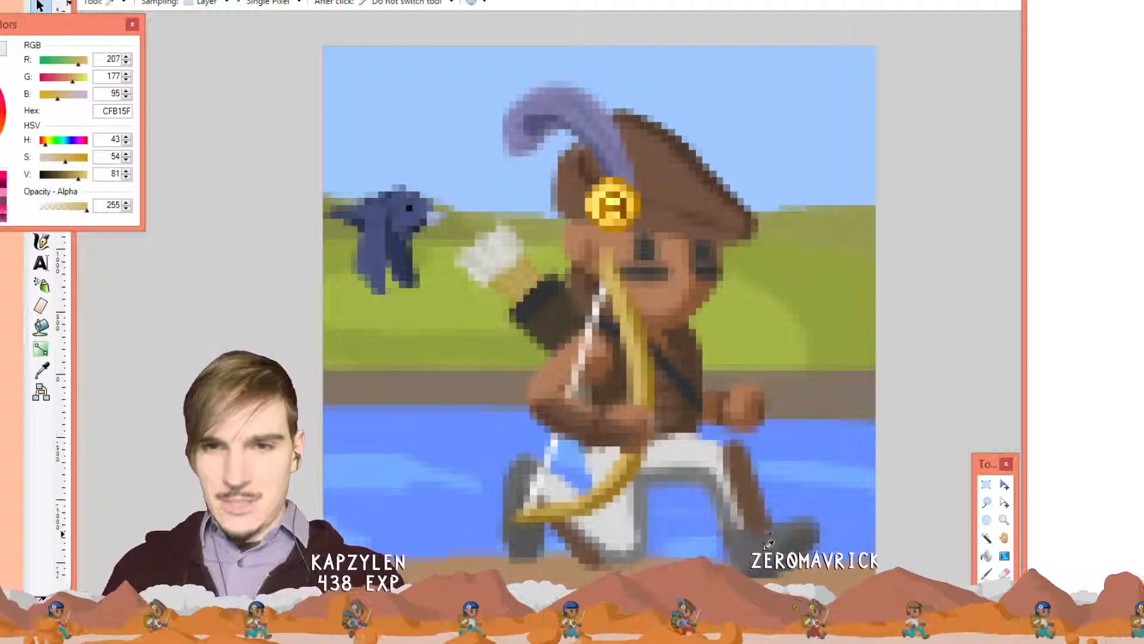
click(769, 543)
click(545, 1)
key(p)
mouse_move(692, 502)
mouse_down()
mouse_move(654, 508)
mouse_move(679, 520)
mouse_move(714, 503)
mouse_up()
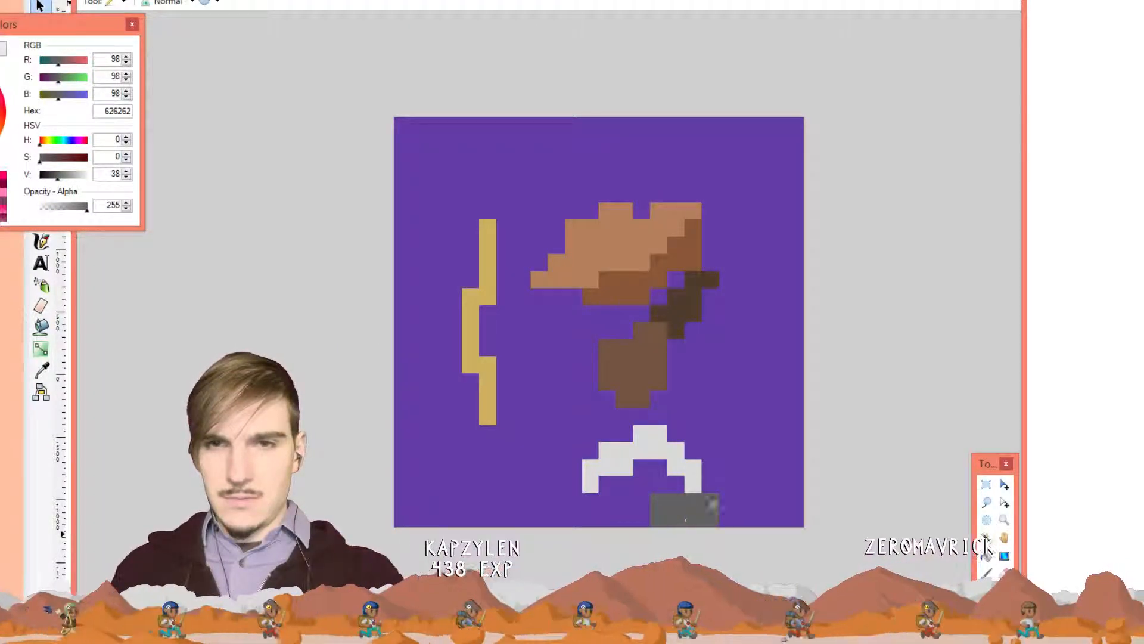
click(590, 501)
mouse_move(561, 502)
mouse_down()
mouse_move(551, 517)
mouse_move(593, 518)
mouse_up()
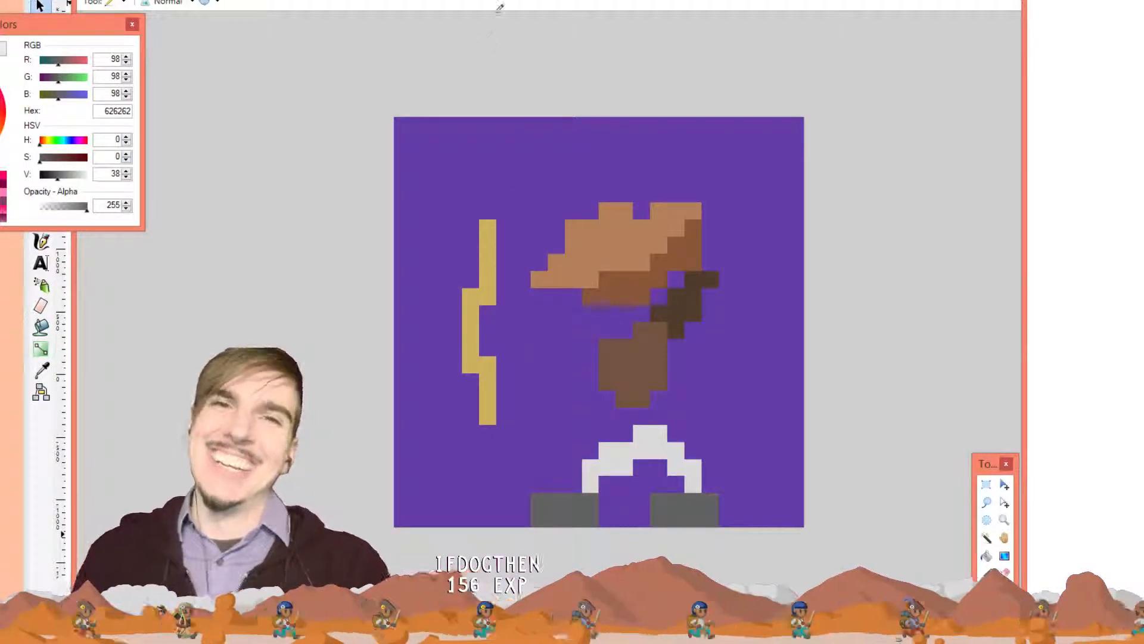
Shade the boots' outer edges in darker grey 4F4F4F sampled from the reference
click(466, 1)
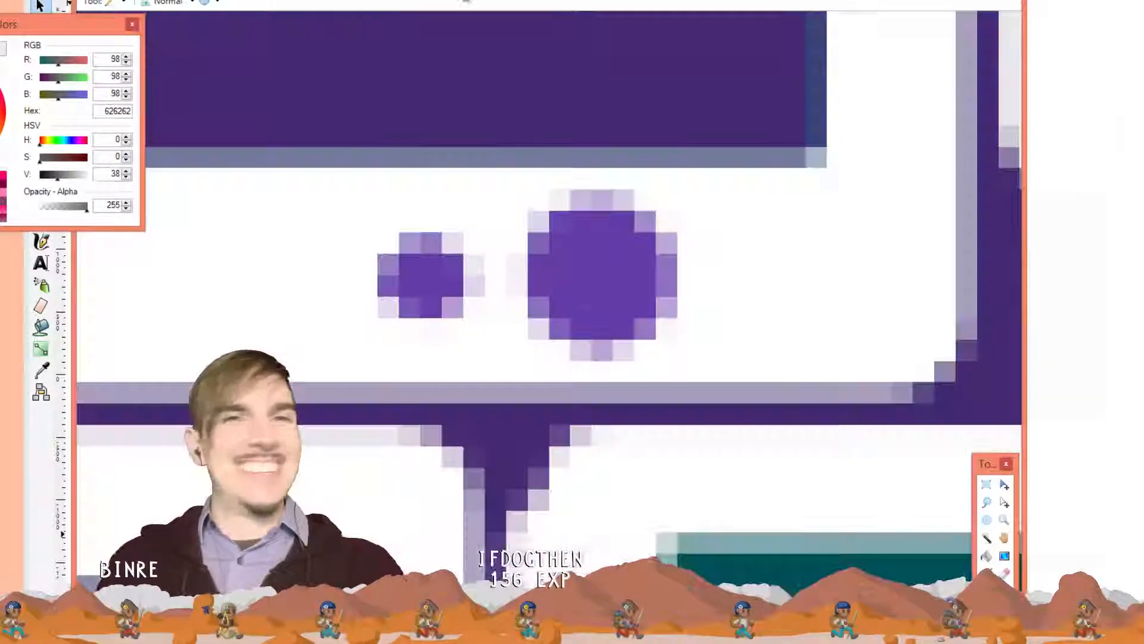
click(435, 2)
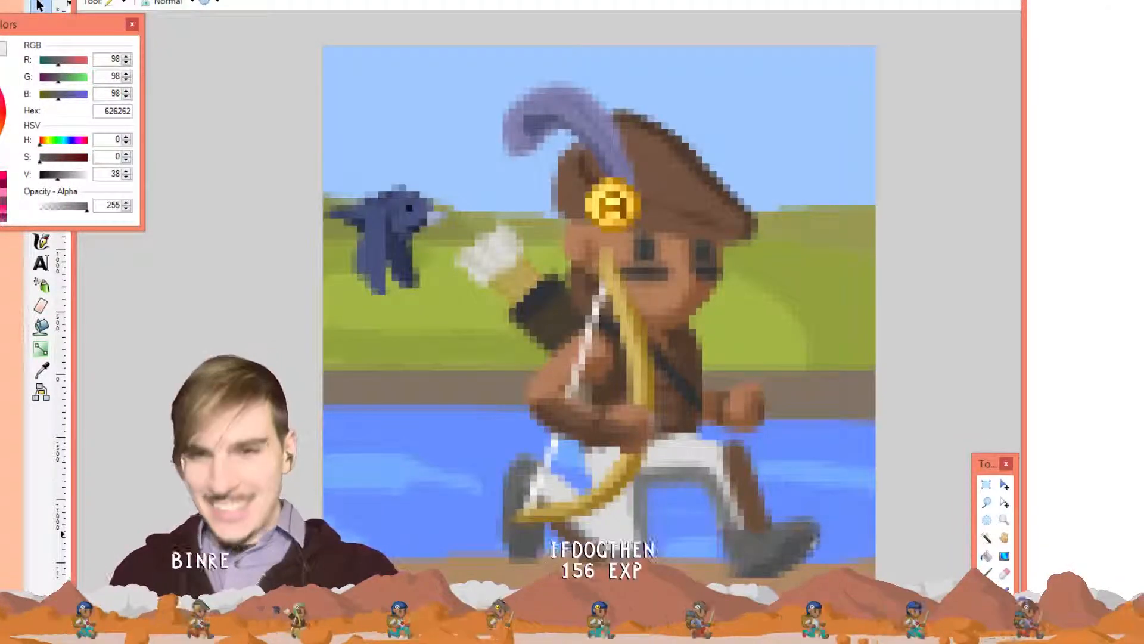
key(k)
click(796, 547)
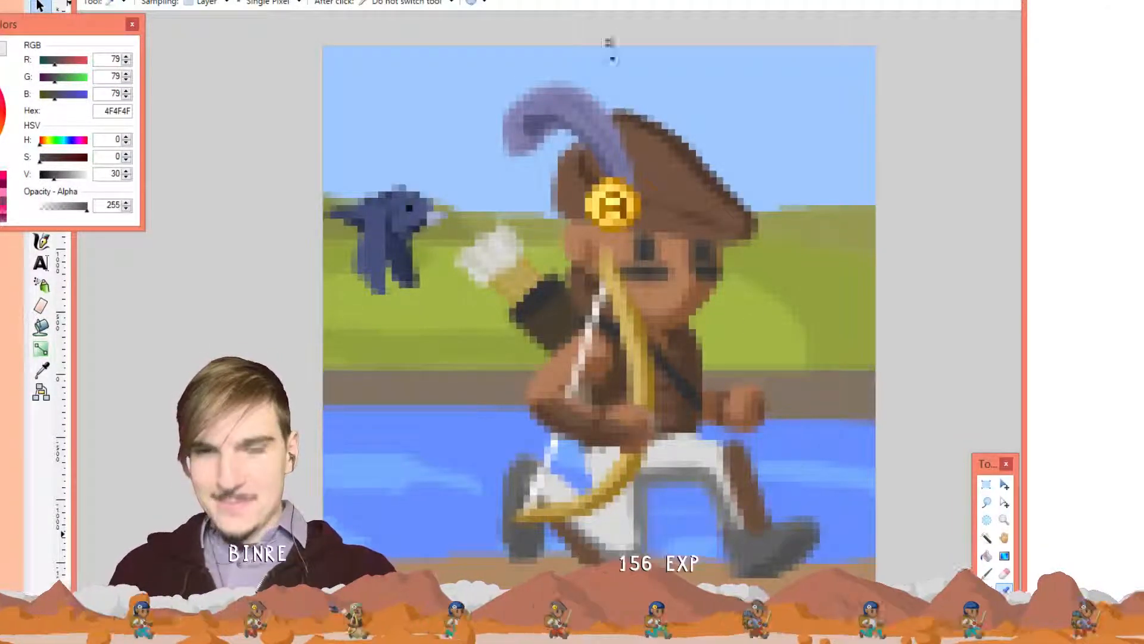
click(588, 1)
key(p)
mouse_move(725, 497)
mouse_down()
mouse_move(721, 527)
mouse_move(695, 526)
mouse_move(649, 519)
mouse_move(592, 481)
mouse_move(595, 524)
mouse_move(538, 518)
mouse_up()
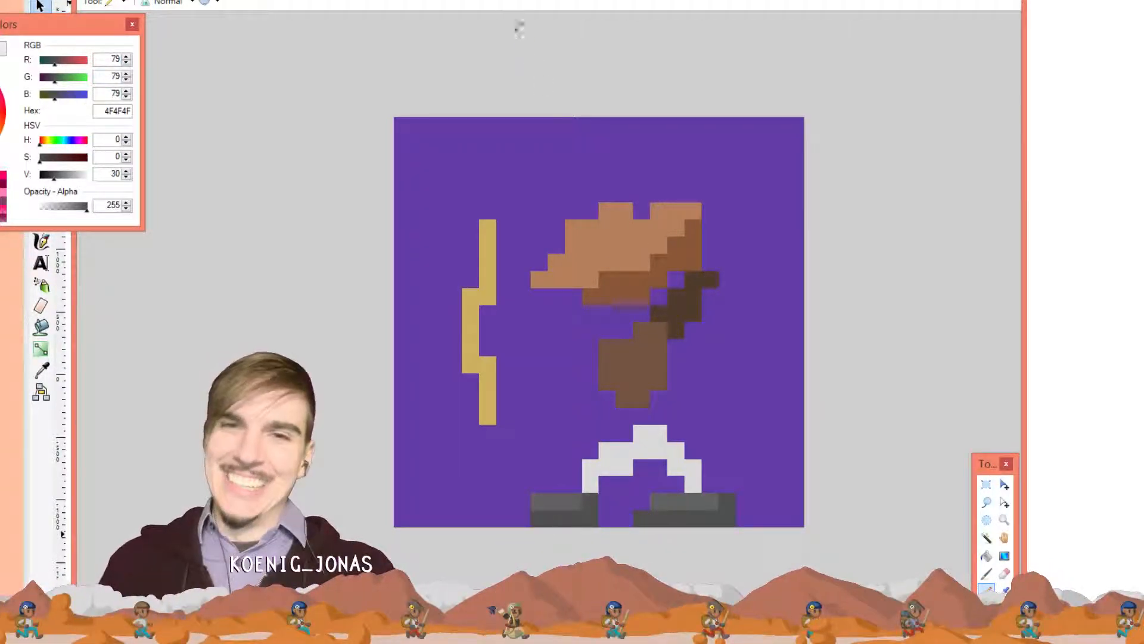
click(466, 6)
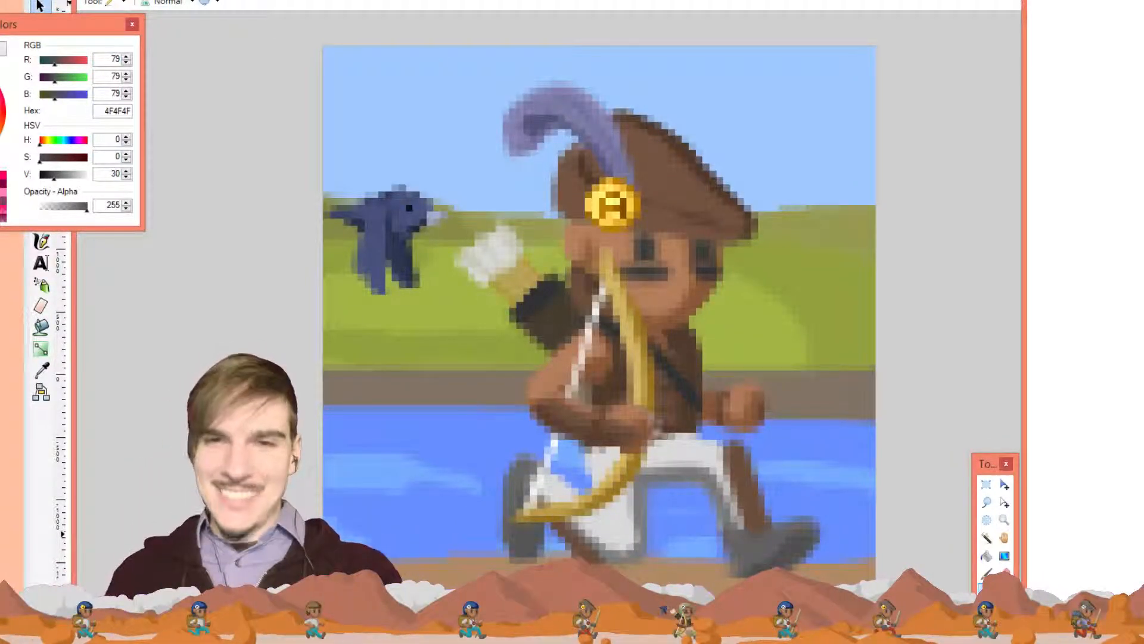
Shade the right side of the white trousers with mid grey 828383
key(k)
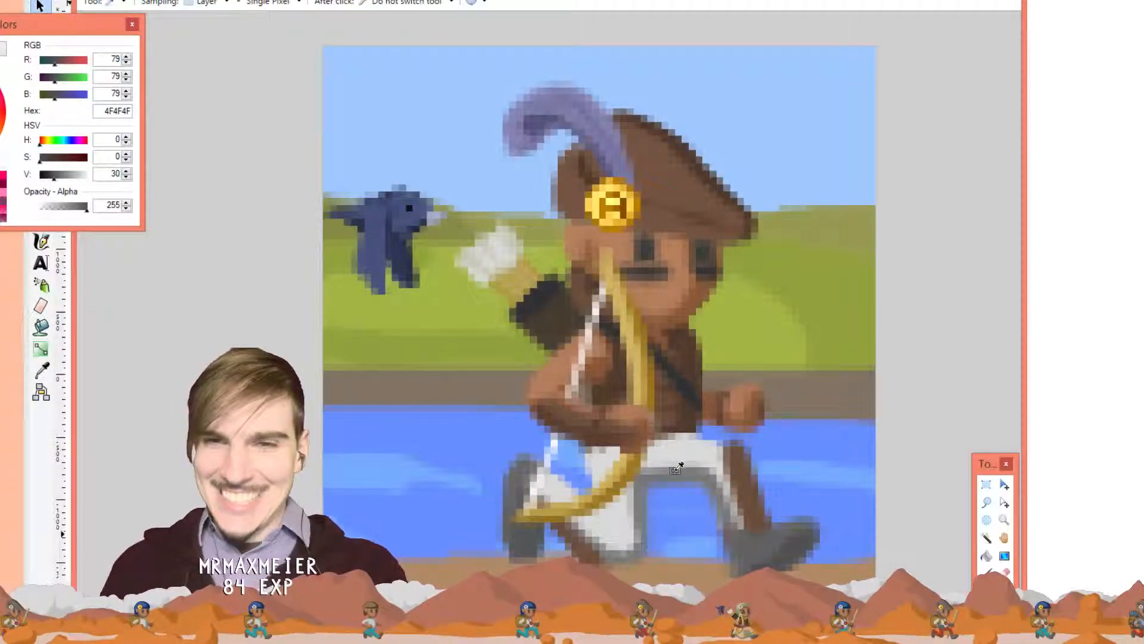
click(677, 468)
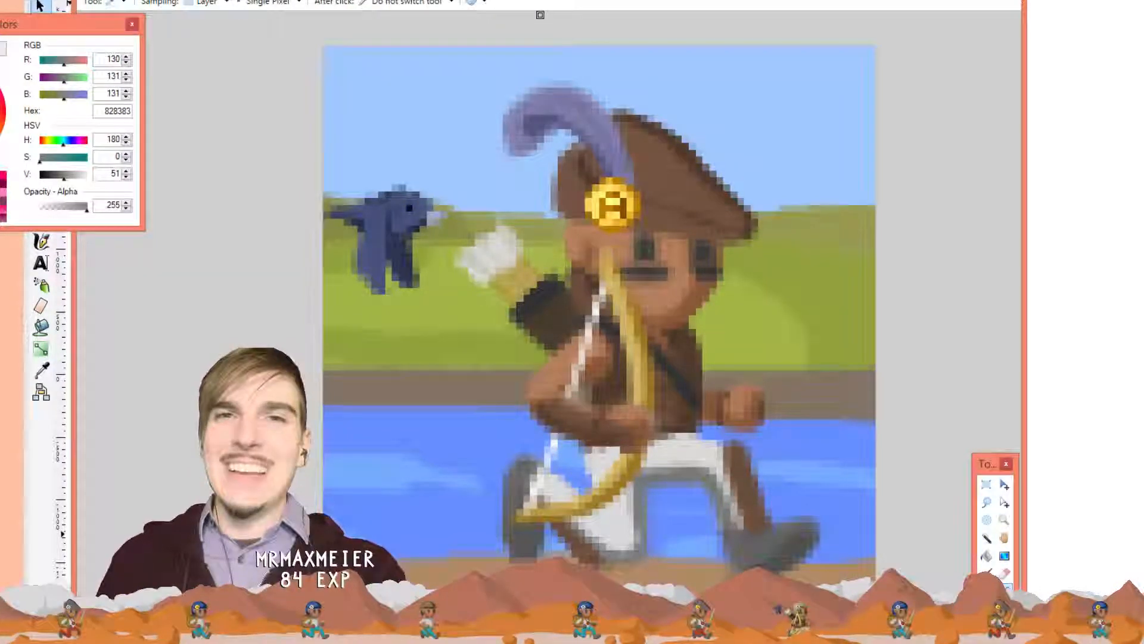
click(541, 1)
key(p)
drag(678, 428, 711, 475)
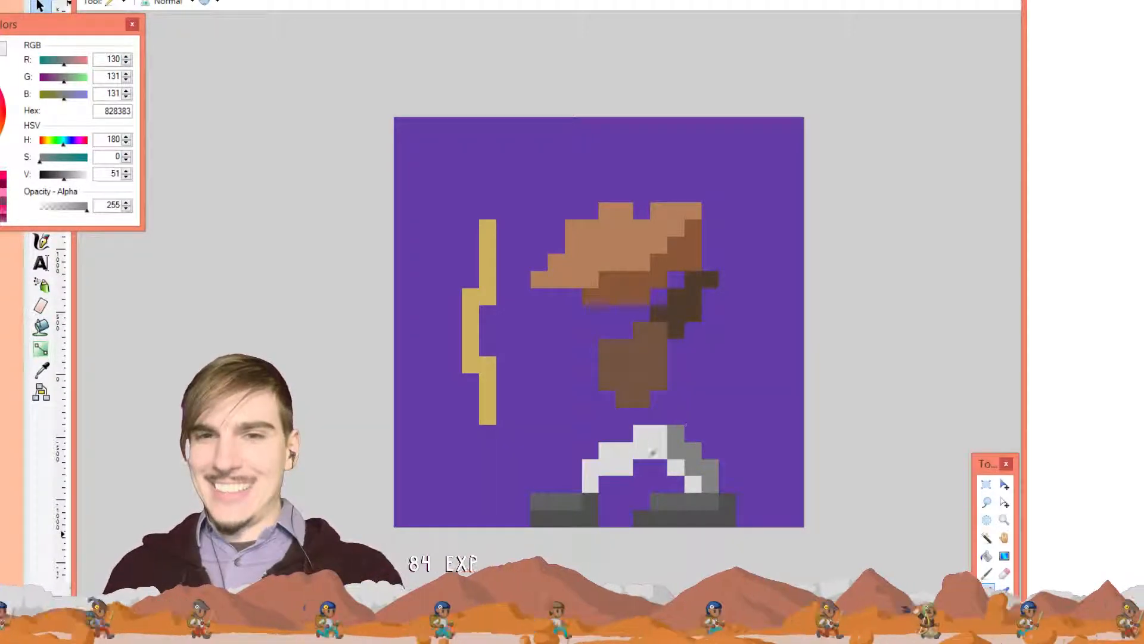
click(640, 466)
click(607, 483)
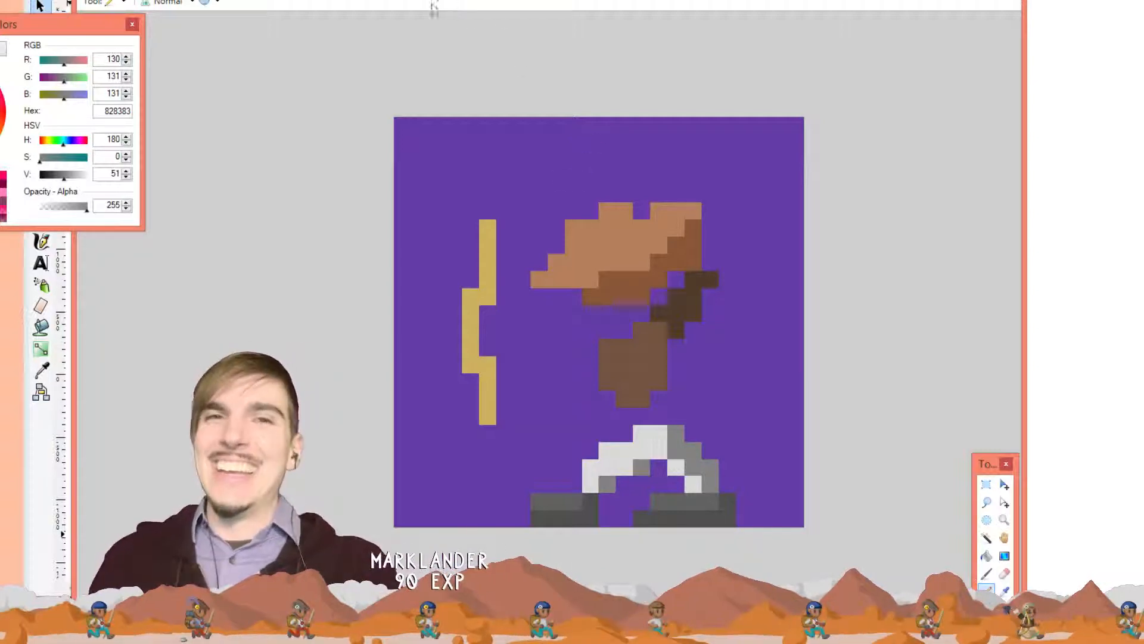
Darken the lower part of the bow with deeper gold 9B7621 from the reference
click(442, 1)
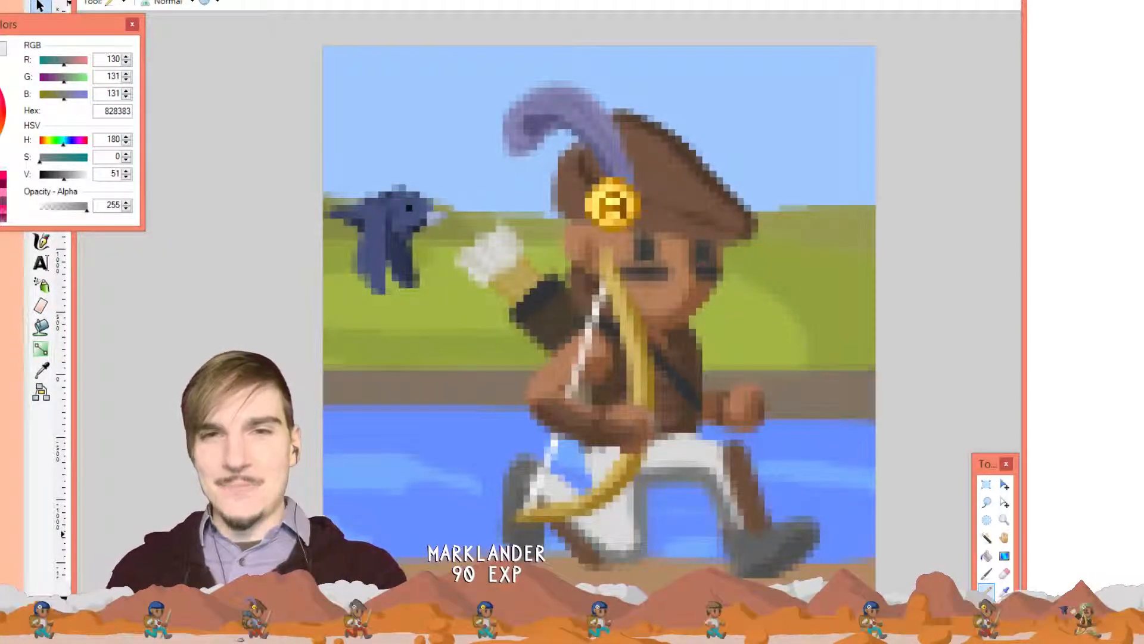
key(k)
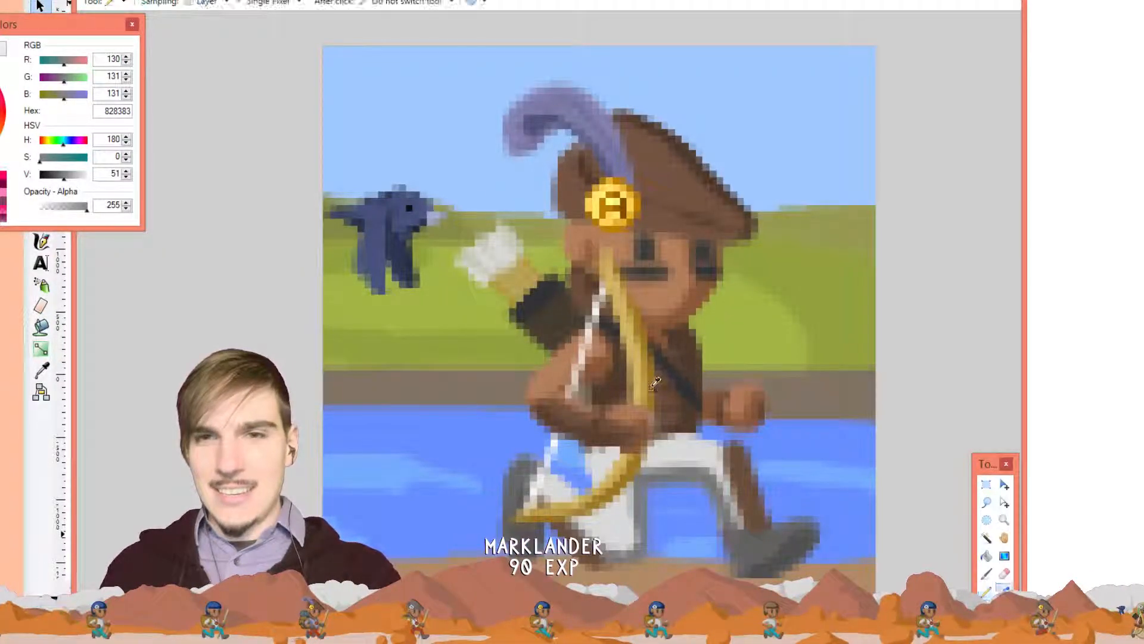
click(654, 385)
key(p)
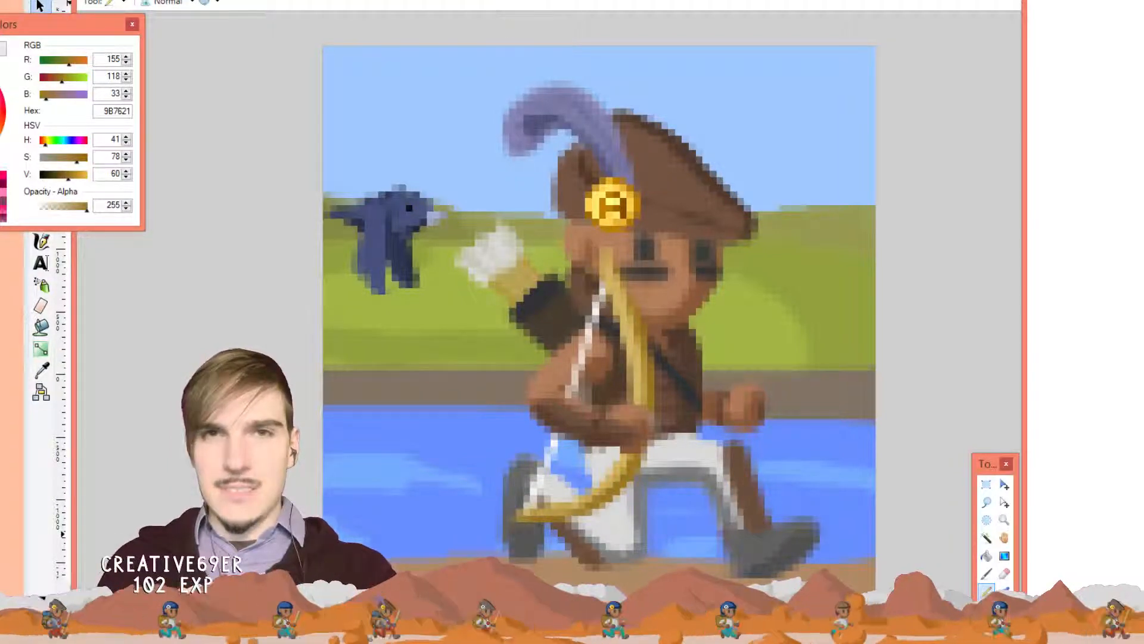
click(477, 1)
drag(487, 308, 504, 411)
click(504, 411)
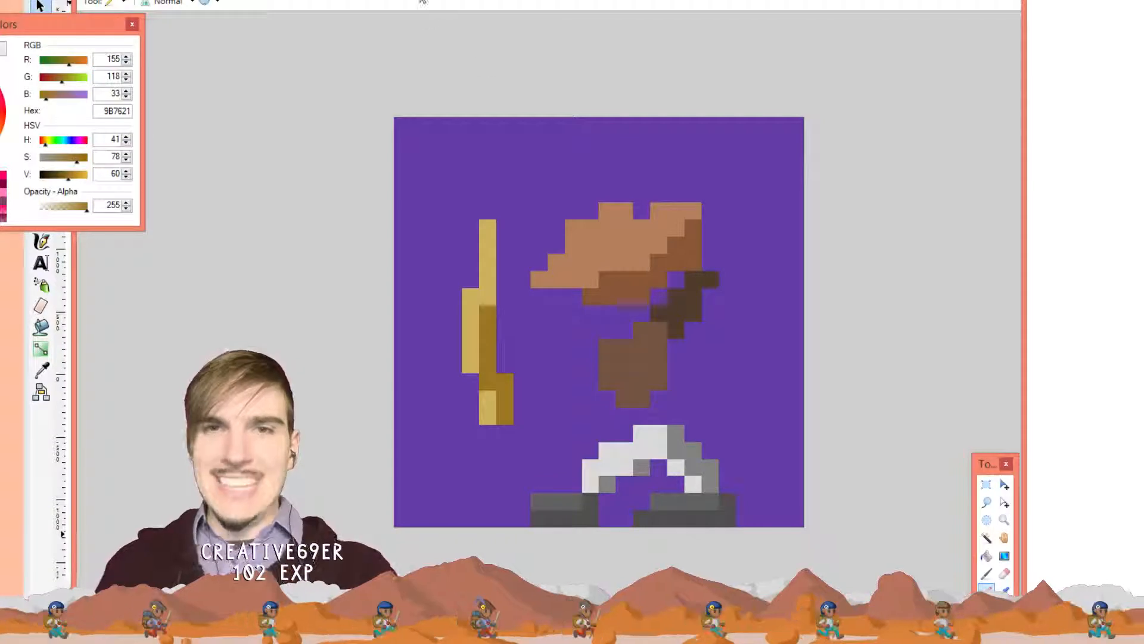
click(424, 2)
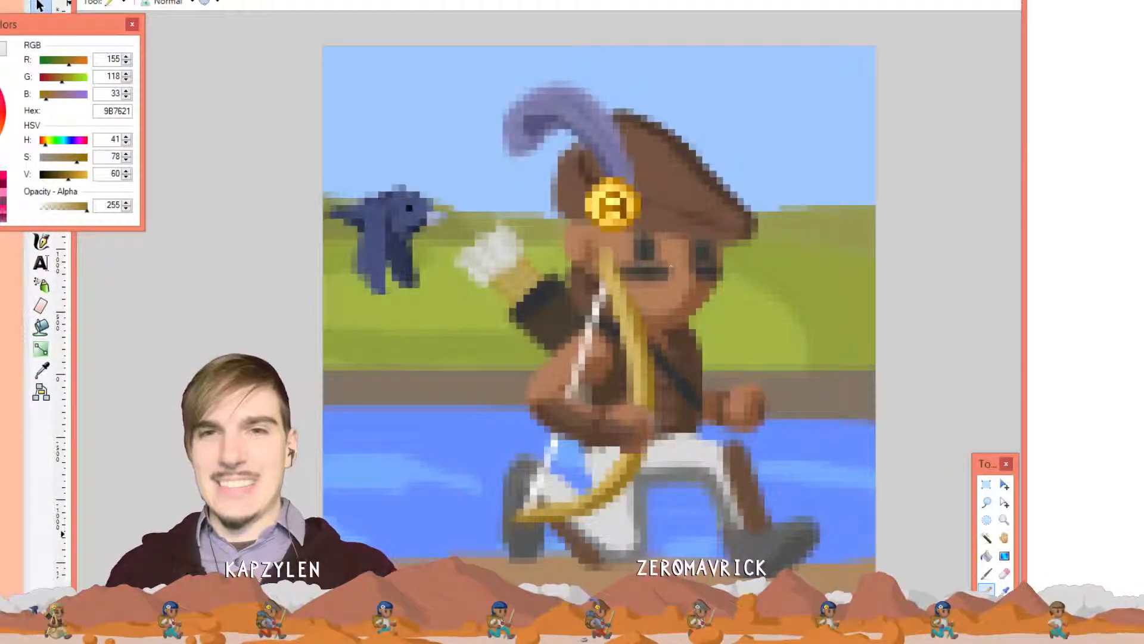
Draw two dark grey 383C38 columns over the hat
key(k)
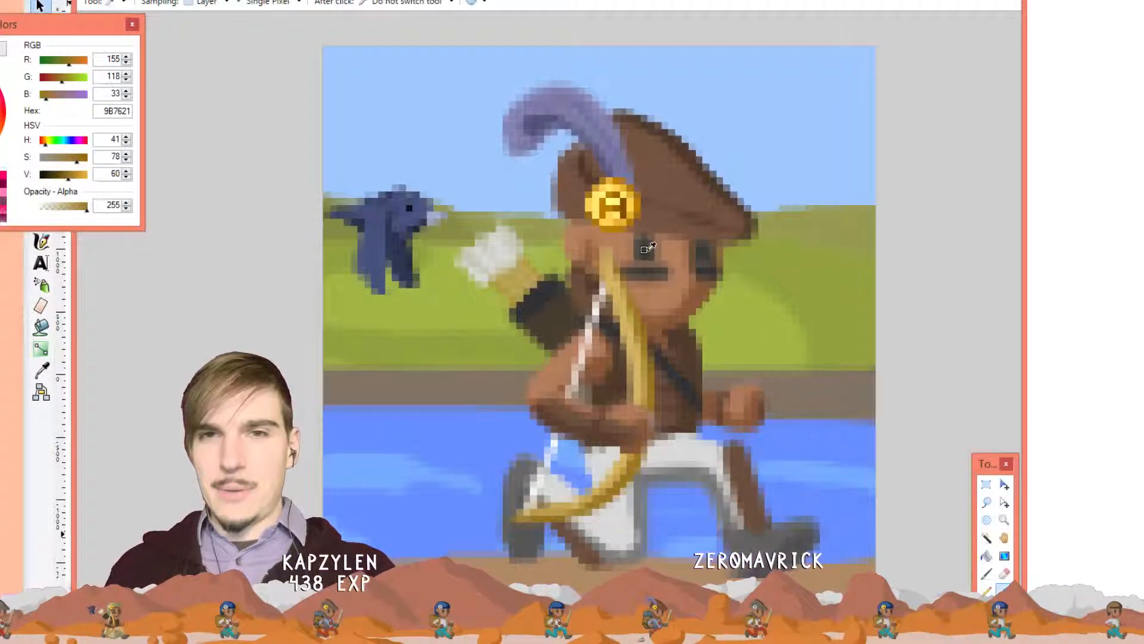
click(645, 247)
key(p)
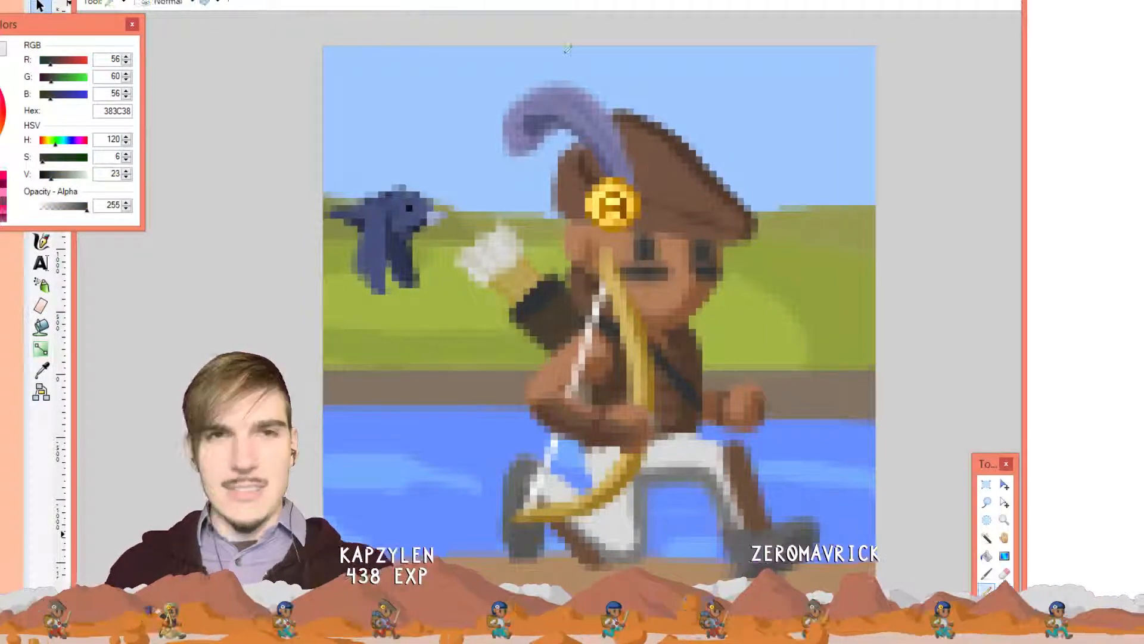
click(507, 2)
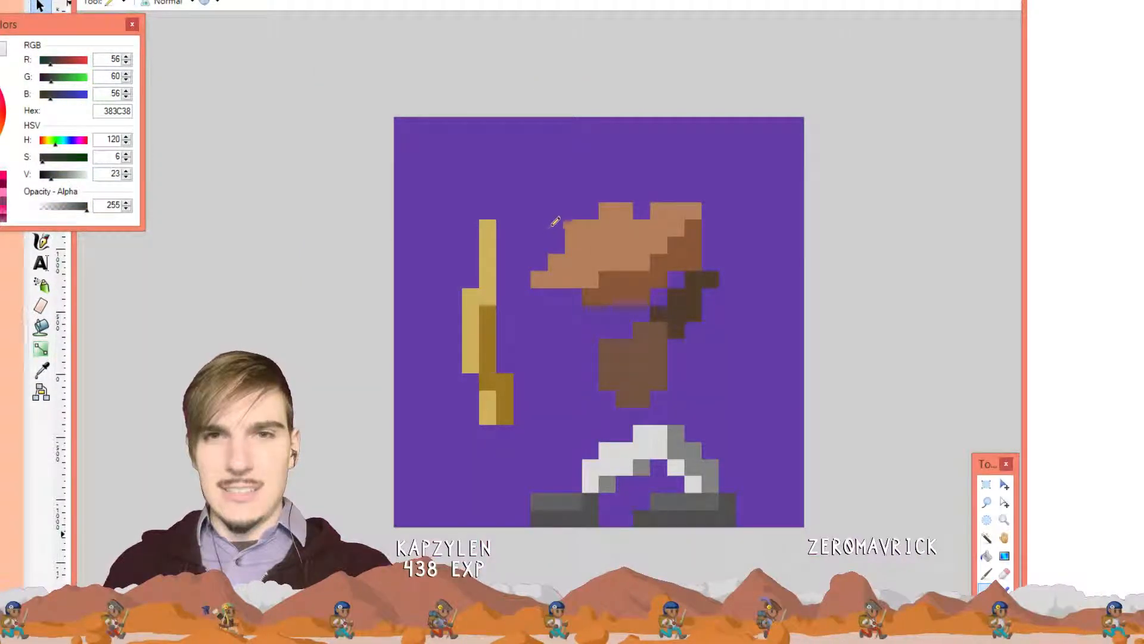
drag(556, 210, 557, 246)
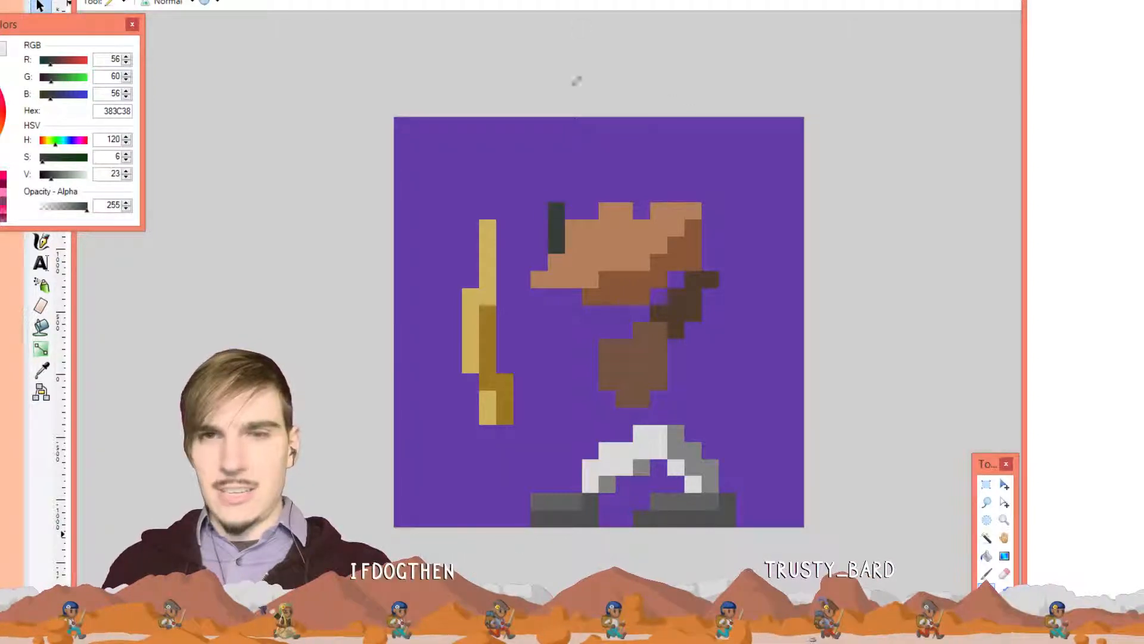
drag(642, 209, 643, 174)
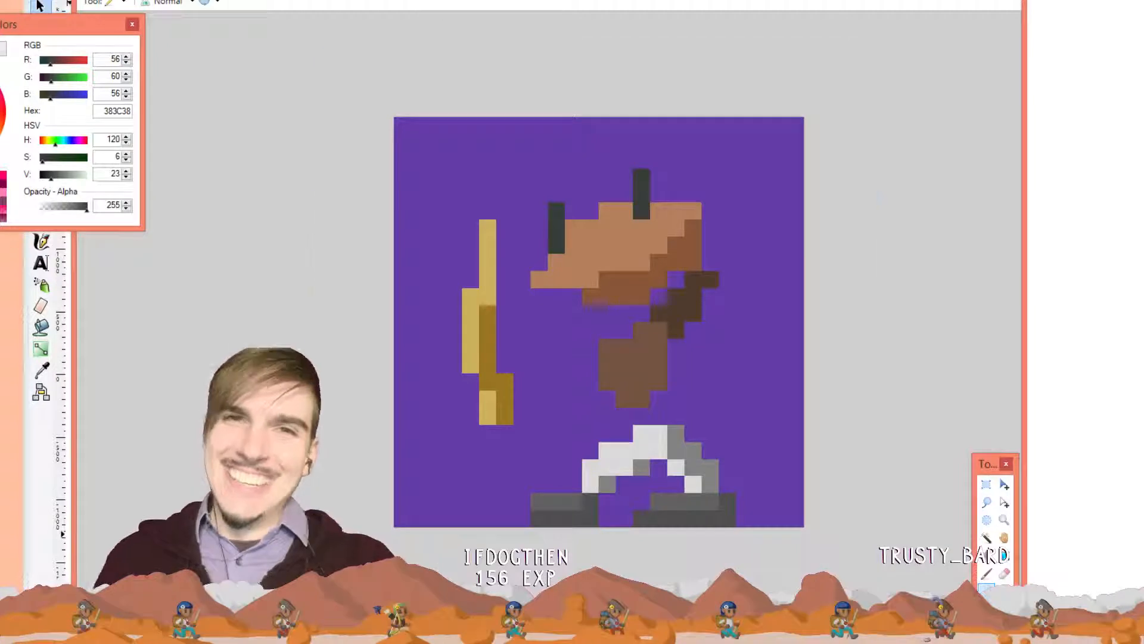
Add a lavender 8180AD feather block at the upper right, then bring up OBS
click(427, 1)
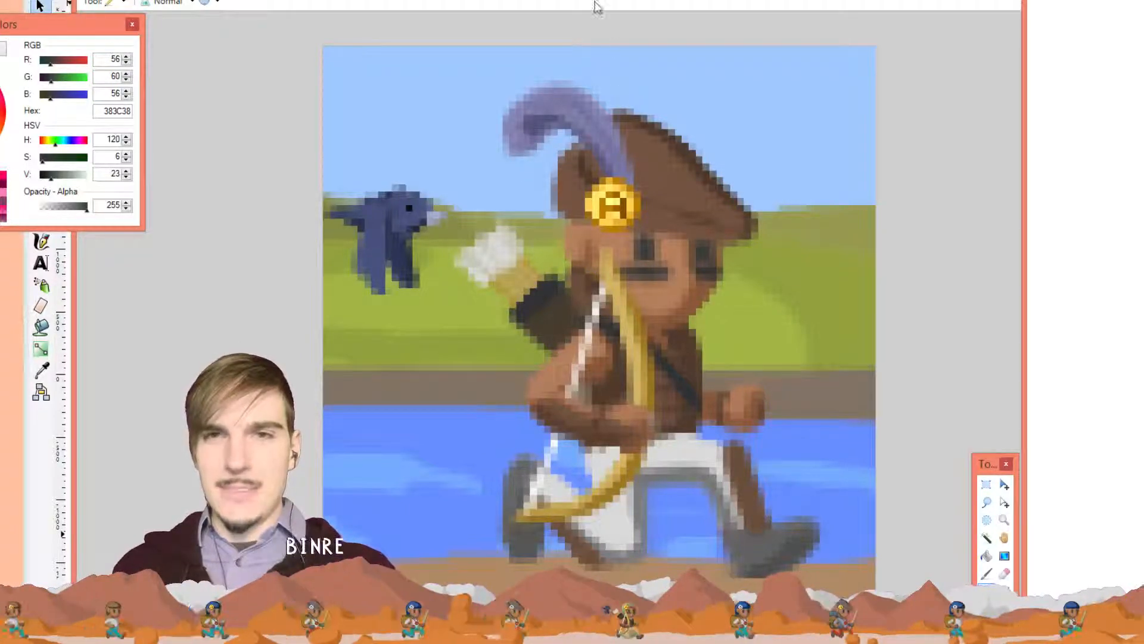
key(k)
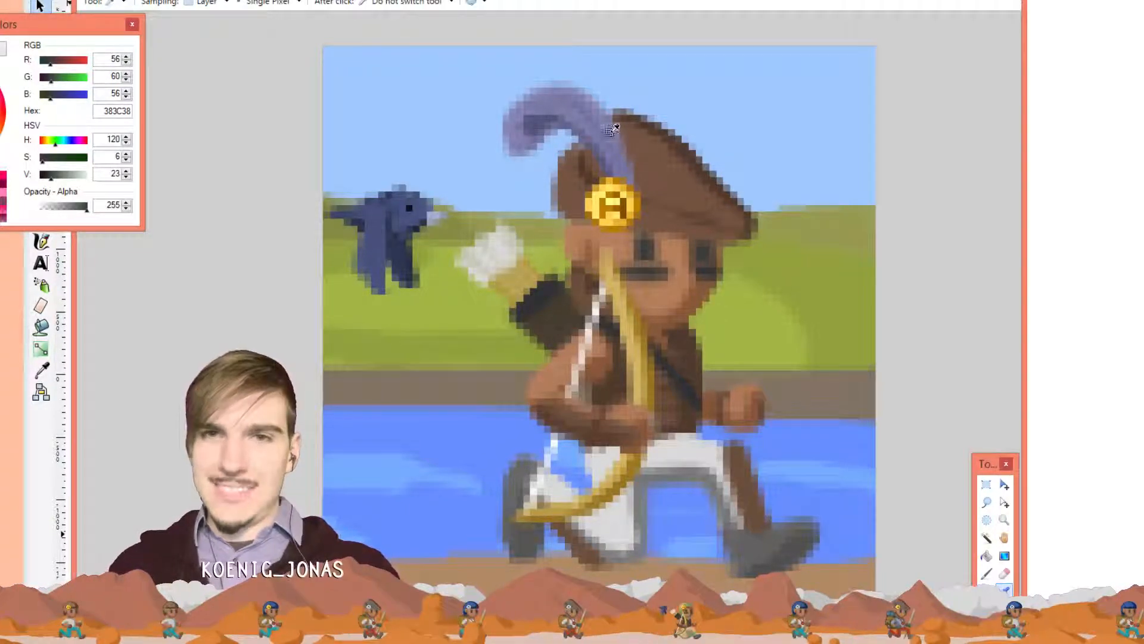
click(617, 133)
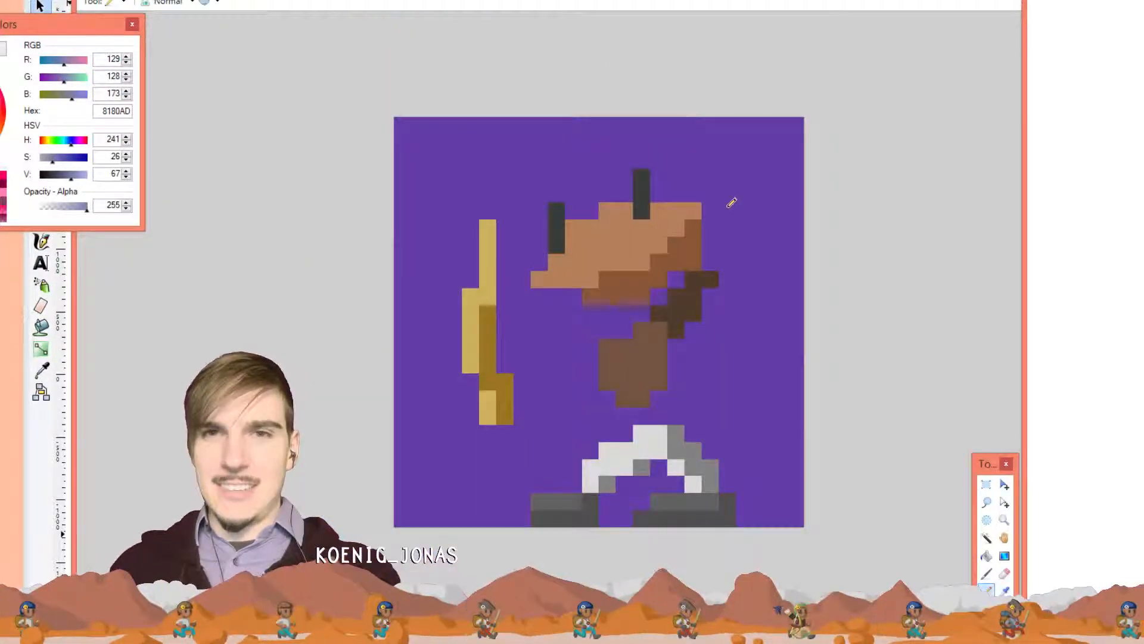
mouse_move(727, 171)
mouse_down()
mouse_move(724, 234)
mouse_move(765, 160)
mouse_move(738, 155)
mouse_move(752, 203)
mouse_move(737, 153)
mouse_up()
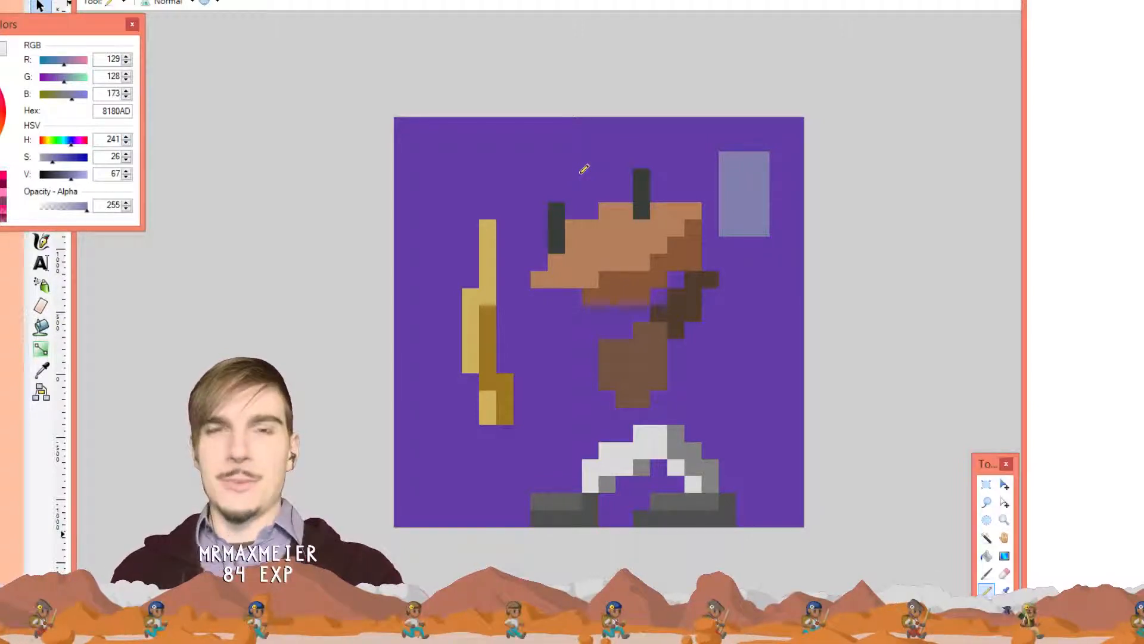
key(alt+Tab)
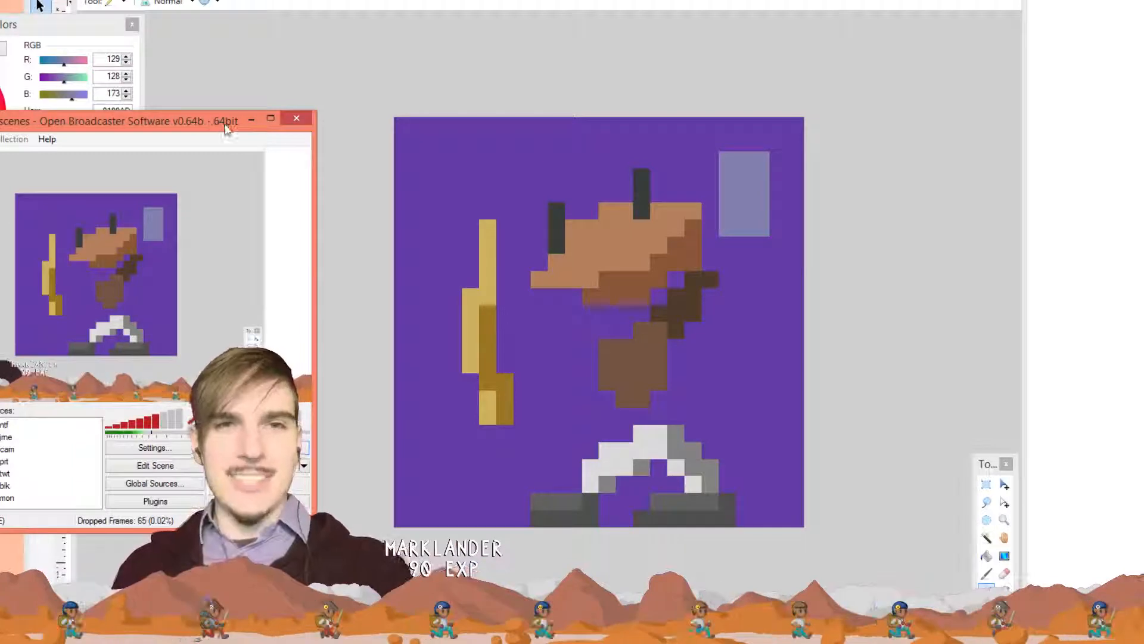
Bring the Paint.NET sprite back in front of OBS and select the Color Picker
click(244, 122)
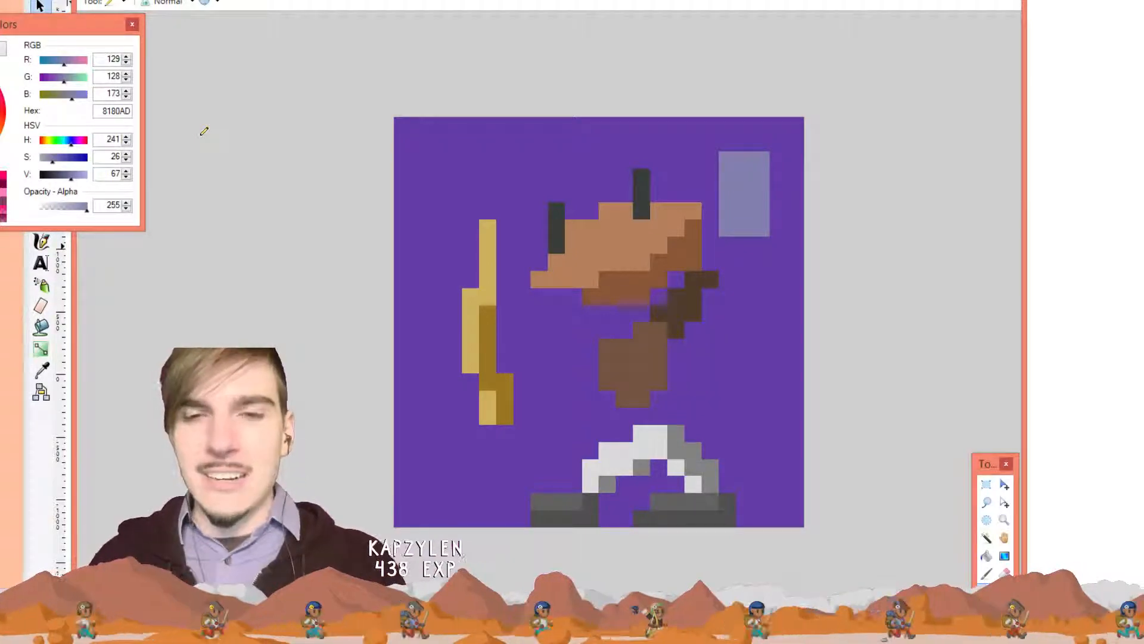
key(k)
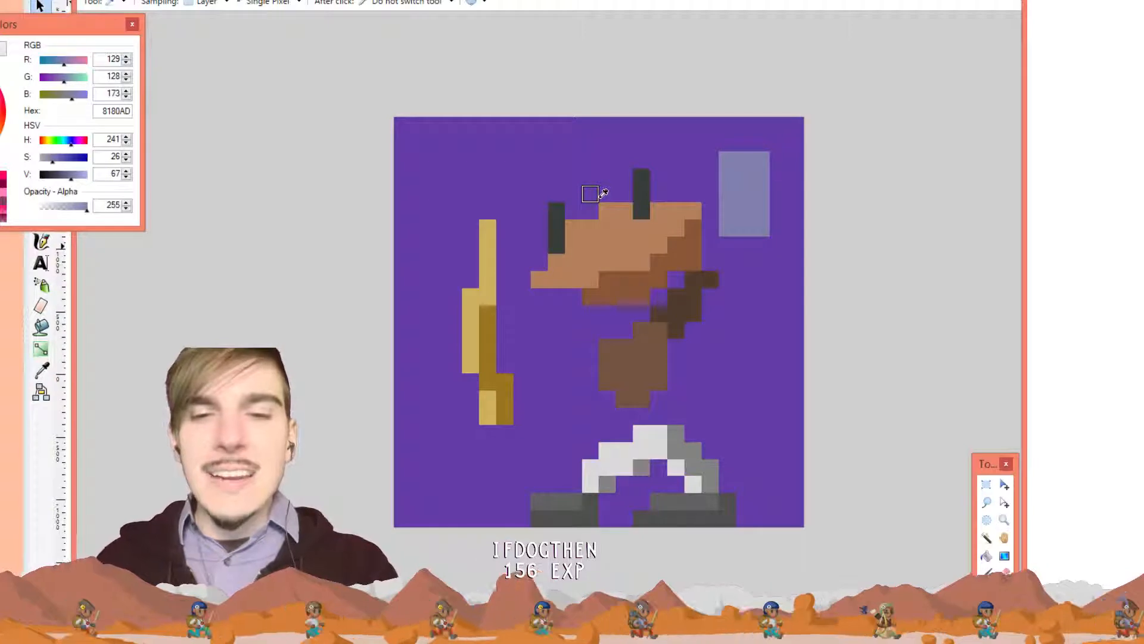
Shade the hat brim's underside with a row of dark brown 885739, undoing a stray light pixel
click(651, 249)
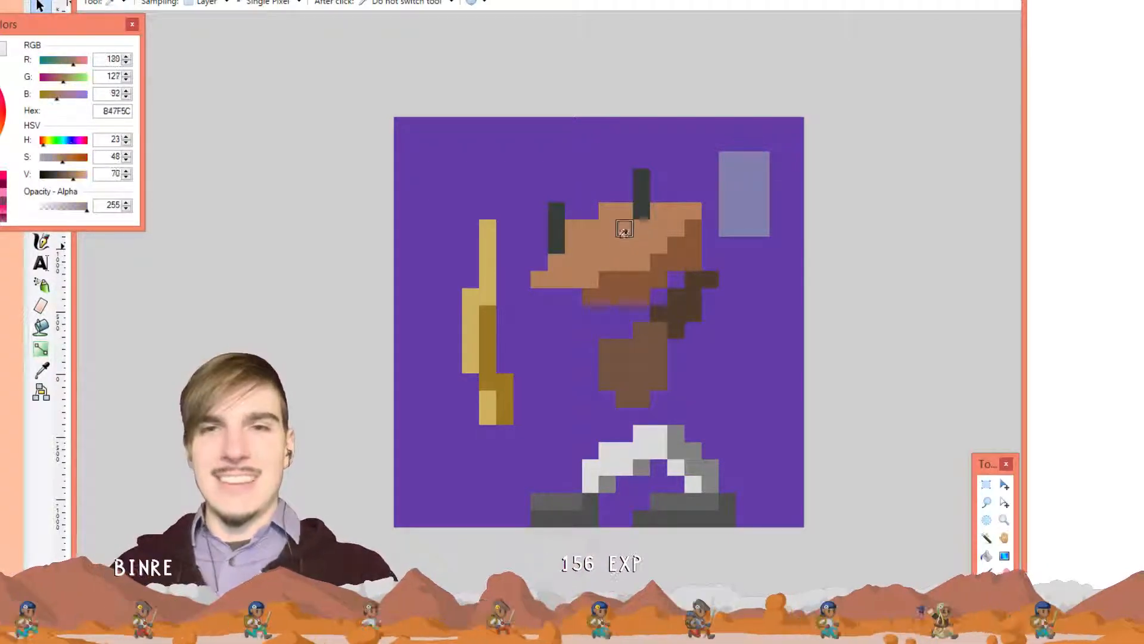
key(p)
click(611, 290)
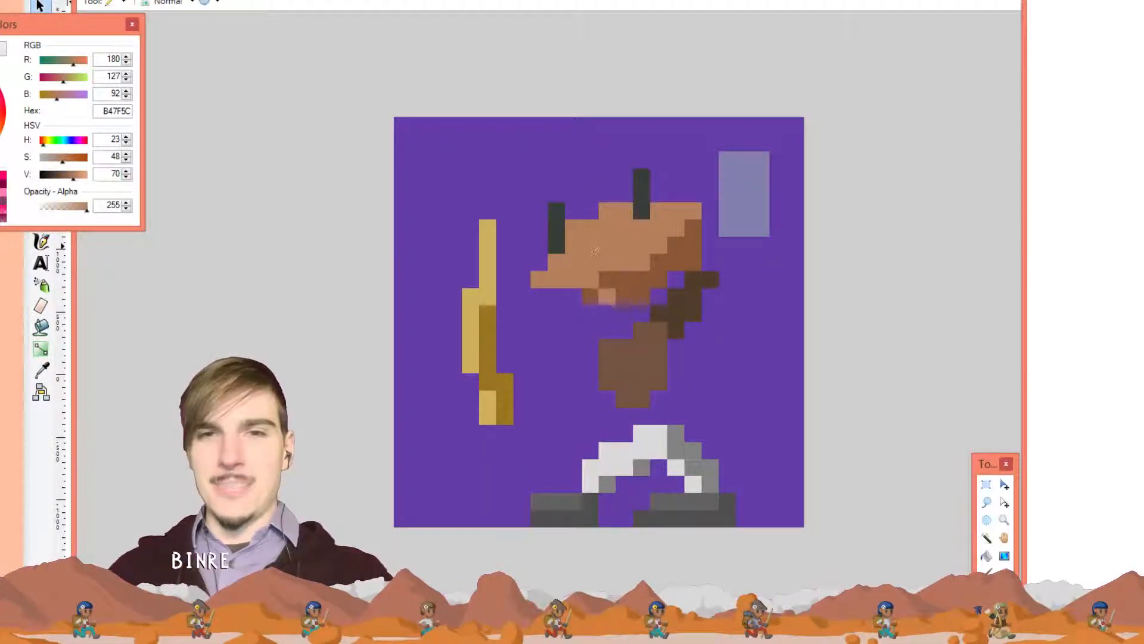
key(ctrl+z)
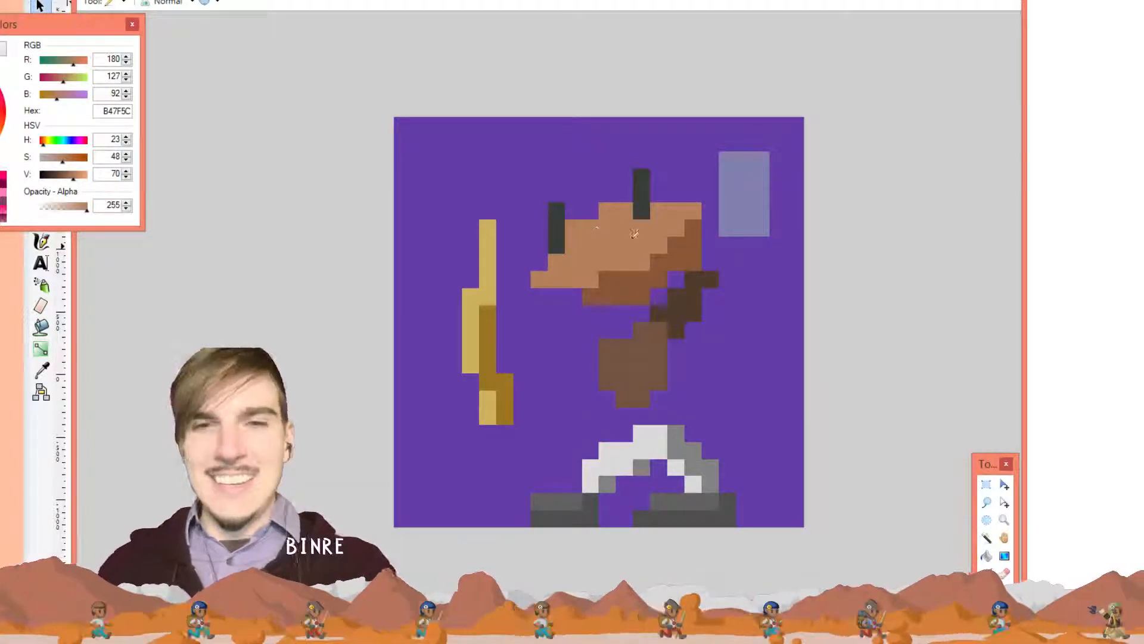
key(k)
click(616, 290)
key(p)
drag(575, 294, 541, 292)
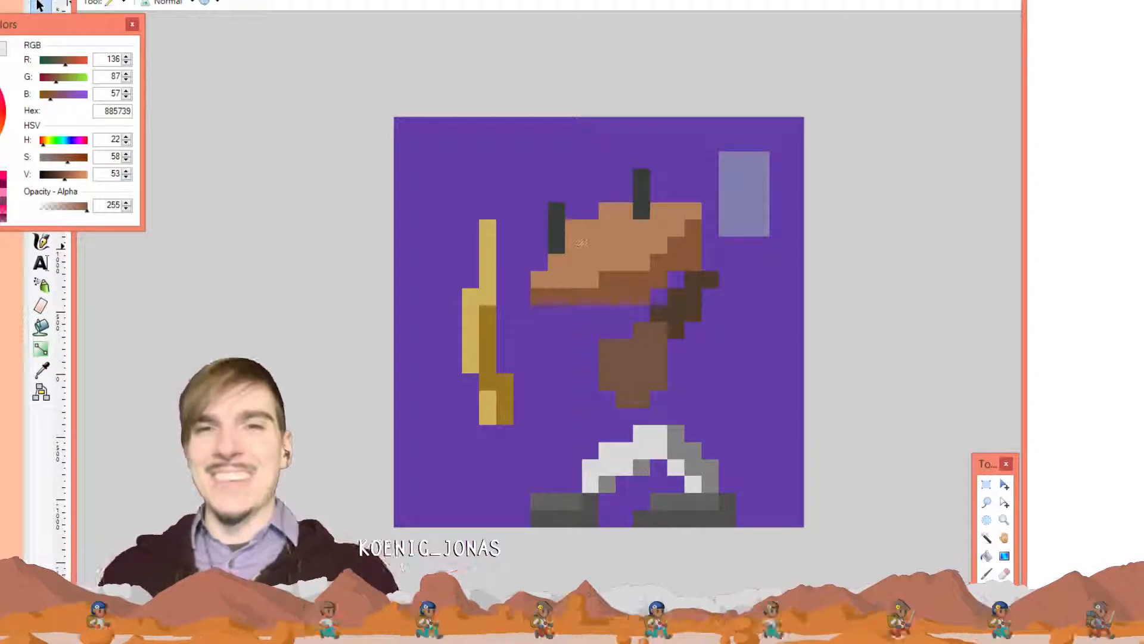
key(k)
click(580, 237)
Place light-brown, dark-brown, dark and blue-grey swatches down the canvas's left edge
key(p)
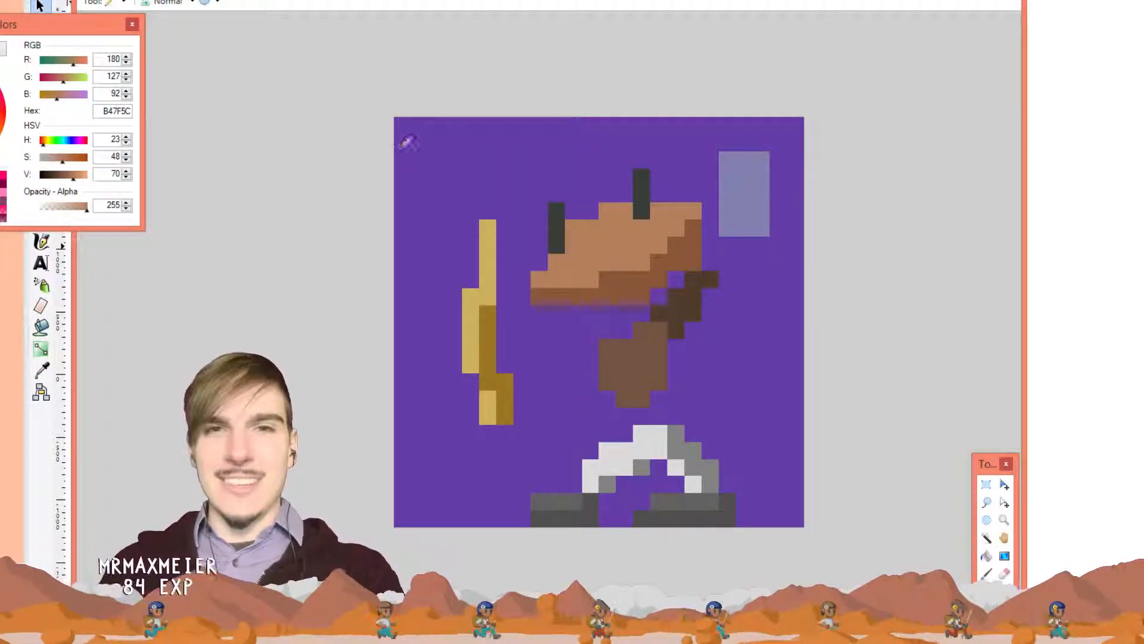
click(403, 159)
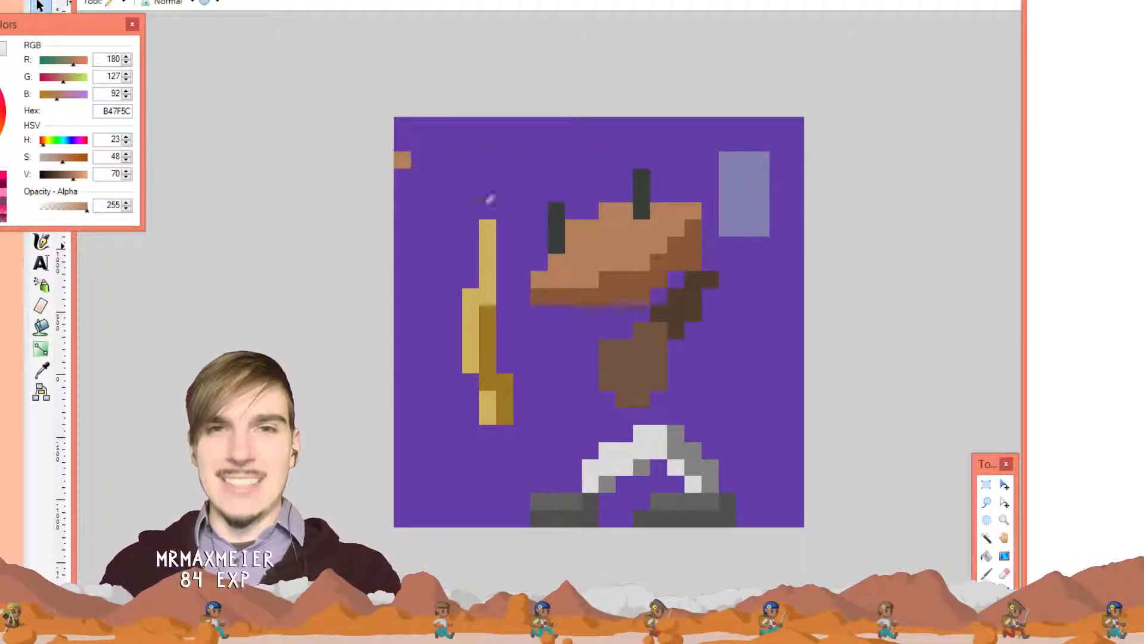
key(k)
click(620, 283)
key(p)
click(403, 177)
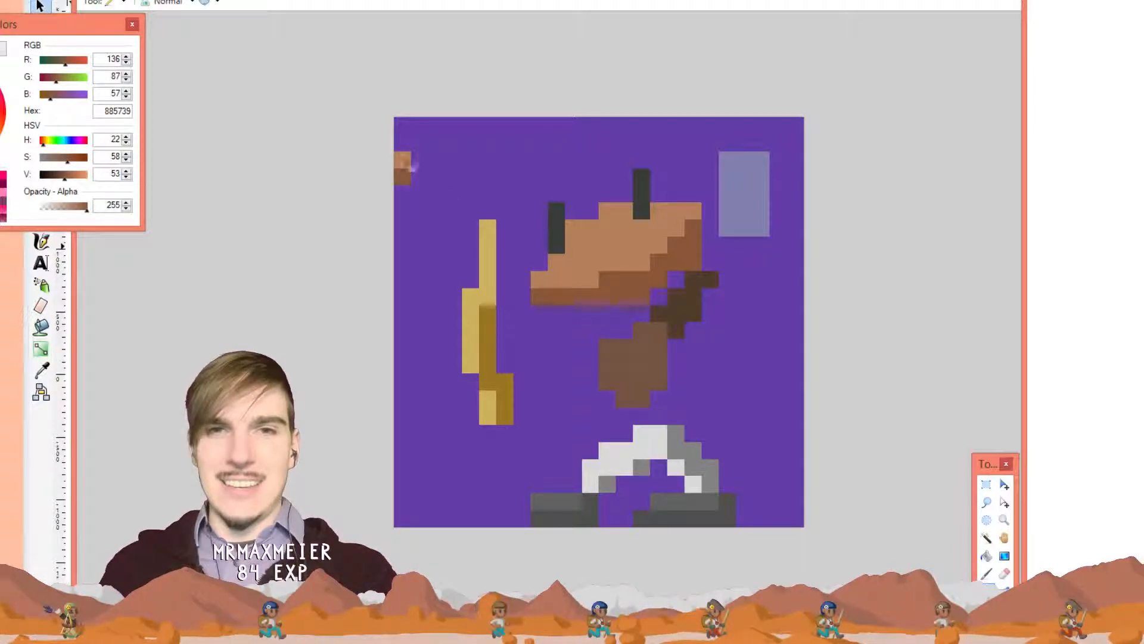
key(k)
key(p)
click(403, 126)
key(k)
click(744, 177)
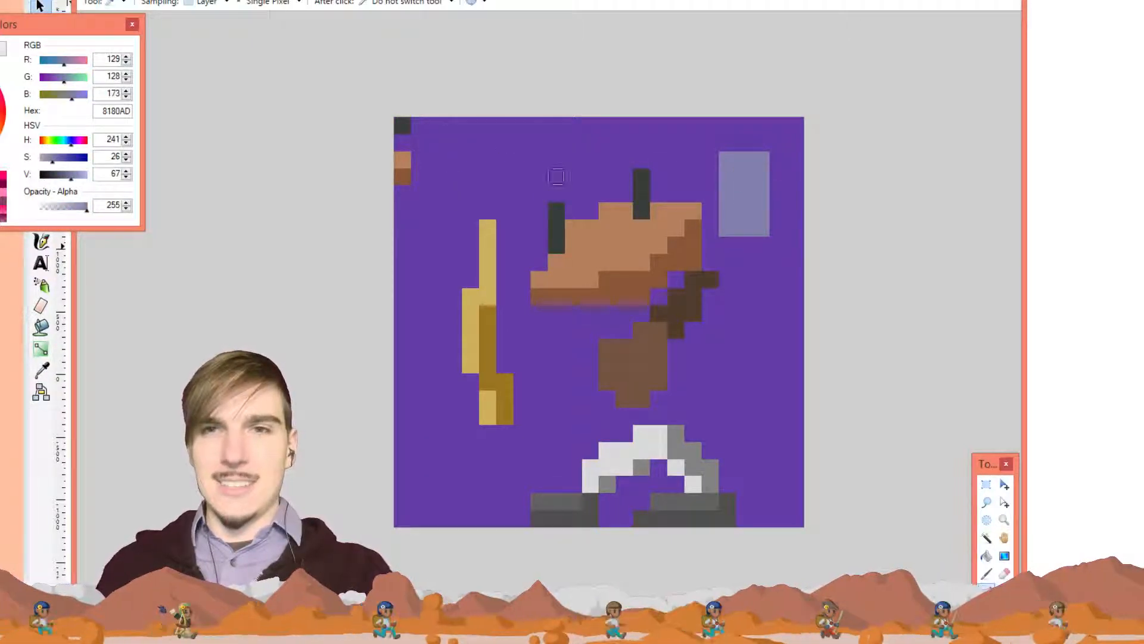
key(p)
click(403, 210)
Add brown, darkest-brown, light-grey and mid-grey swatches further down the left edge
key(k)
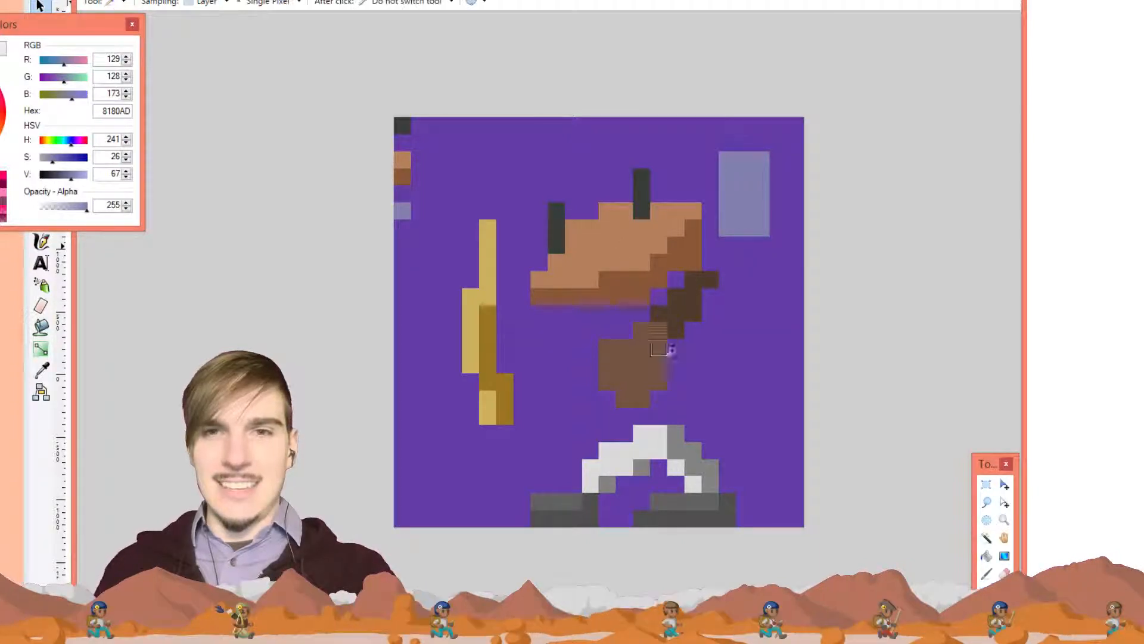
click(655, 358)
key(p)
click(401, 260)
key(k)
click(692, 306)
key(p)
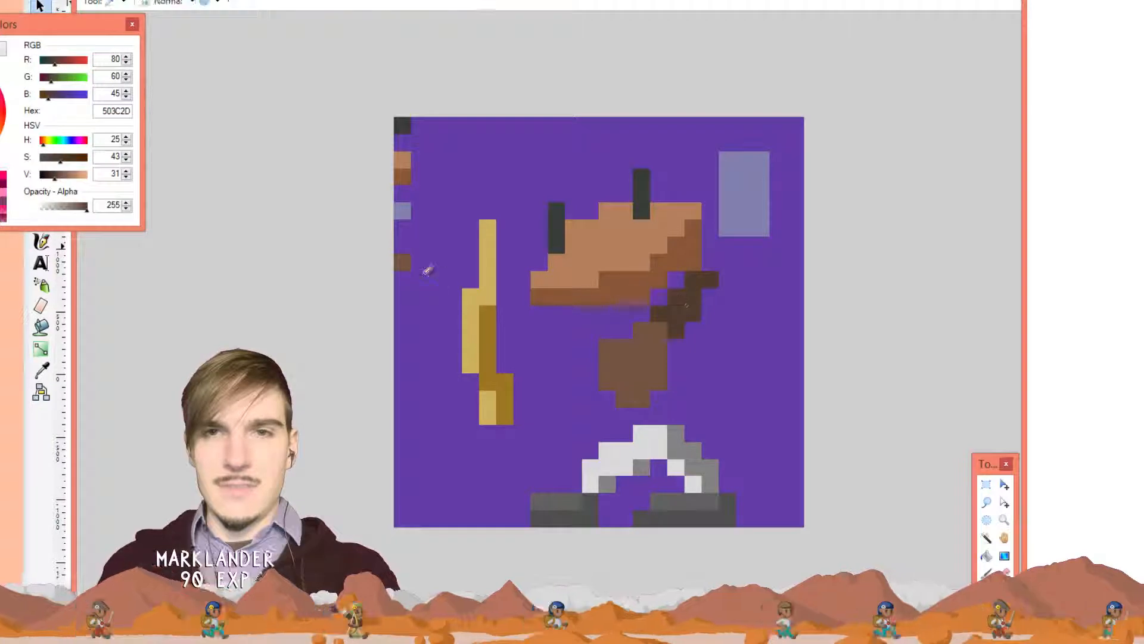
click(402, 279)
key(k)
click(646, 445)
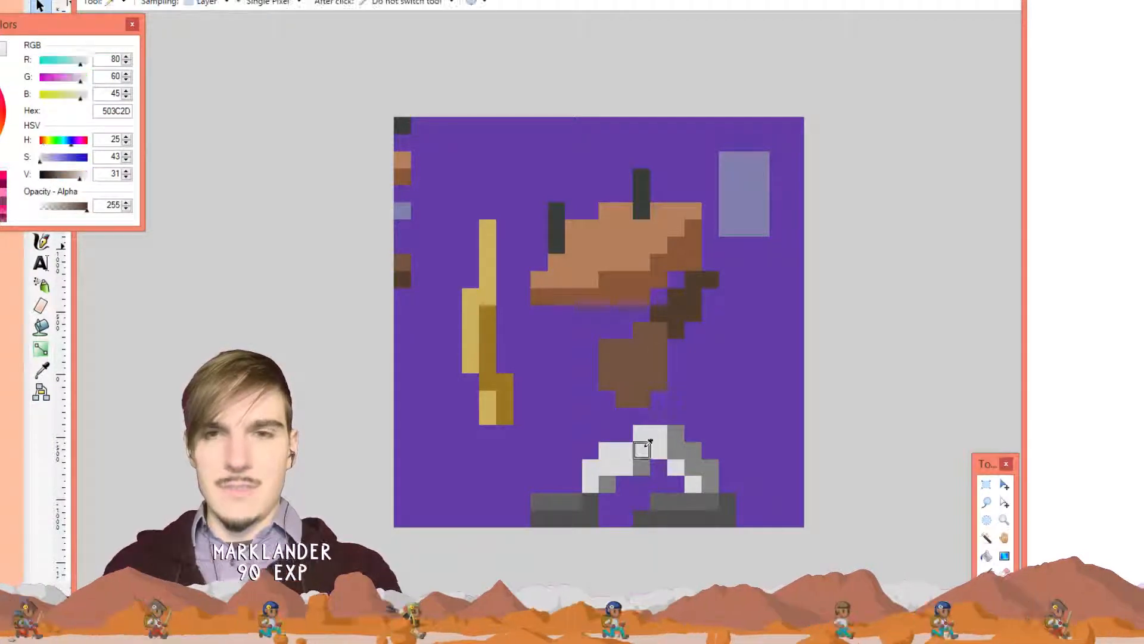
key(p)
click(402, 313)
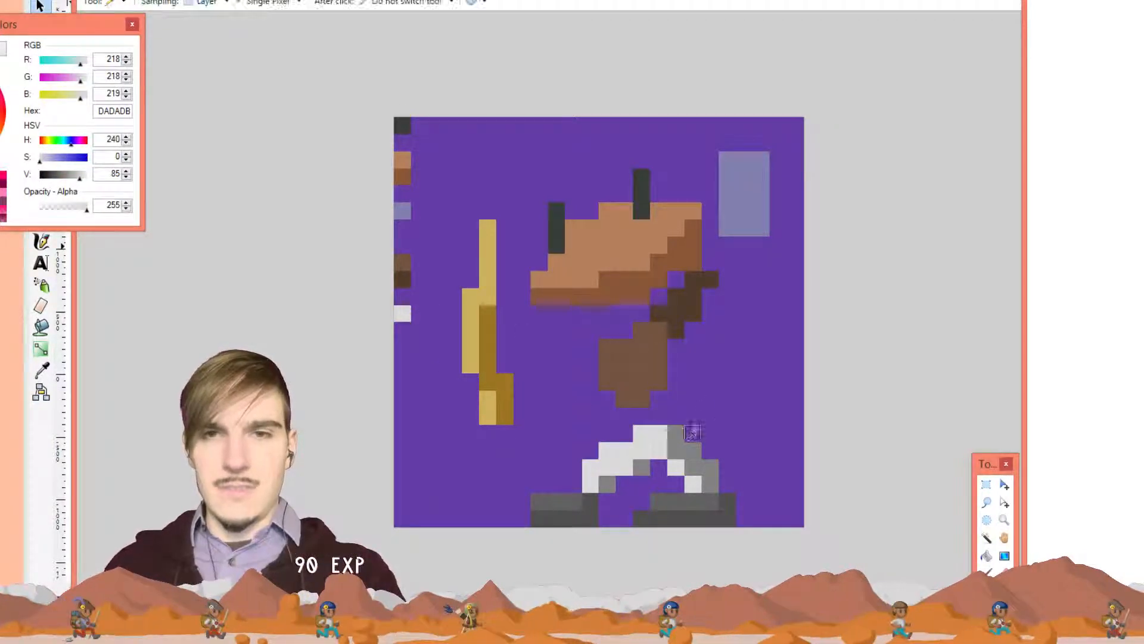
key(k)
click(677, 434)
key(p)
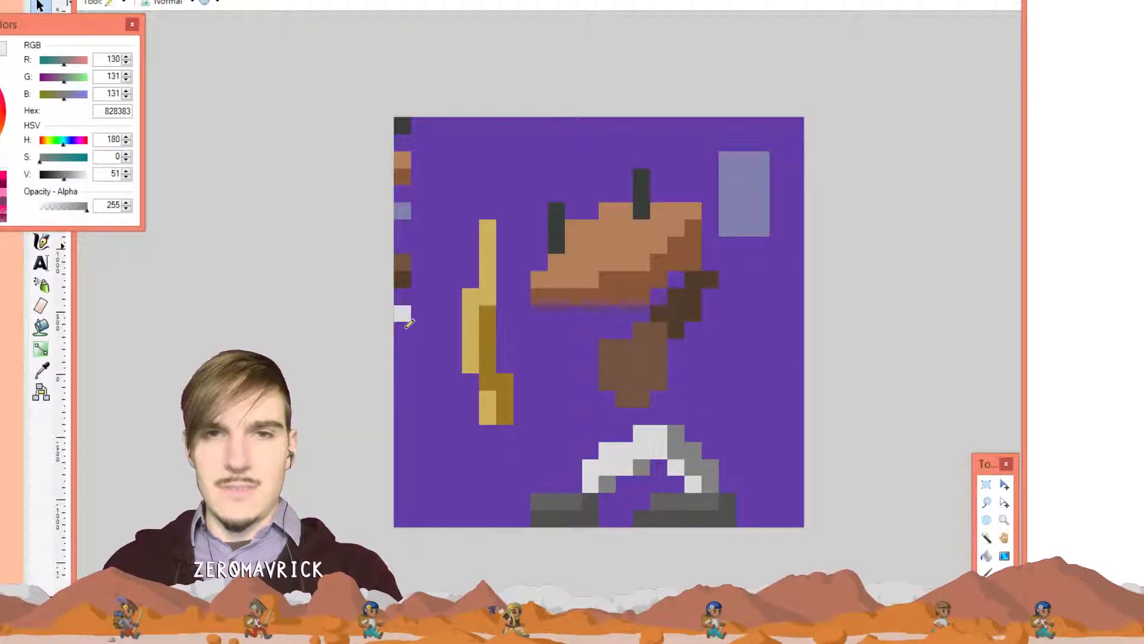
click(408, 327)
Finish the palette column with yellow, dark-yellow, dark-grey and darker-grey swatches
key(k)
click(472, 296)
key(p)
click(402, 364)
key(k)
click(488, 328)
key(p)
click(408, 382)
key(k)
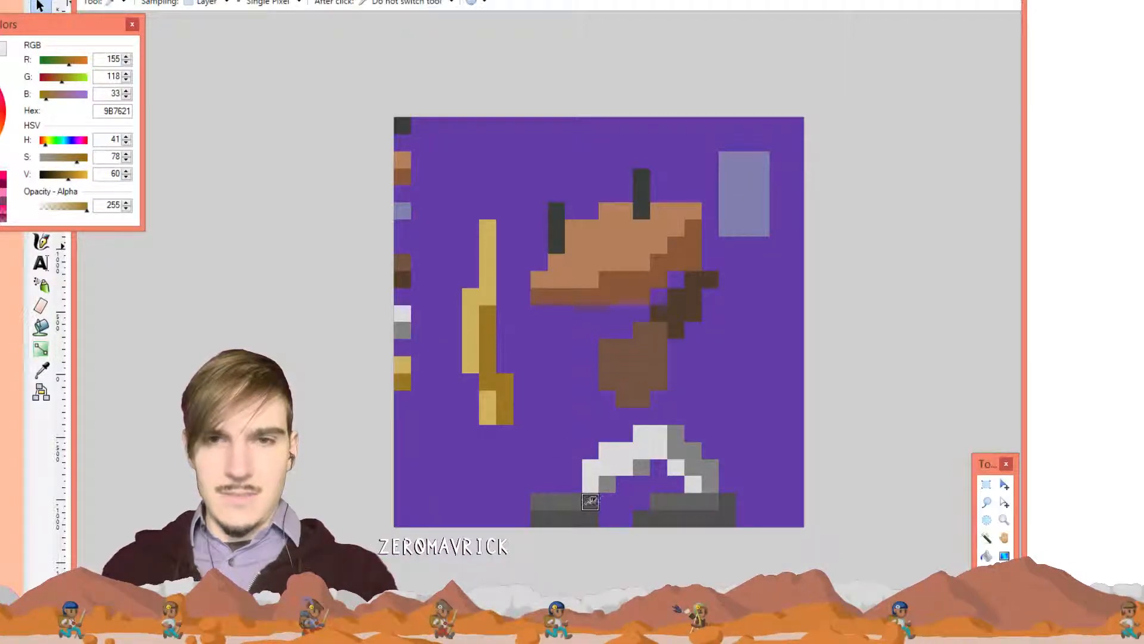
click(569, 505)
key(p)
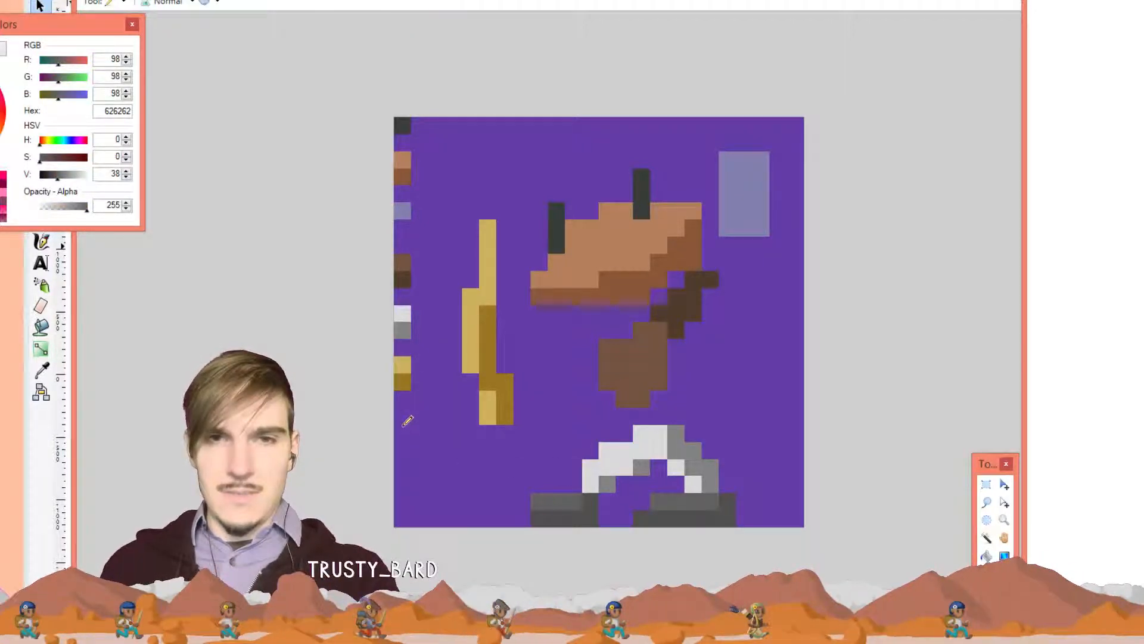
click(407, 417)
key(k)
click(575, 516)
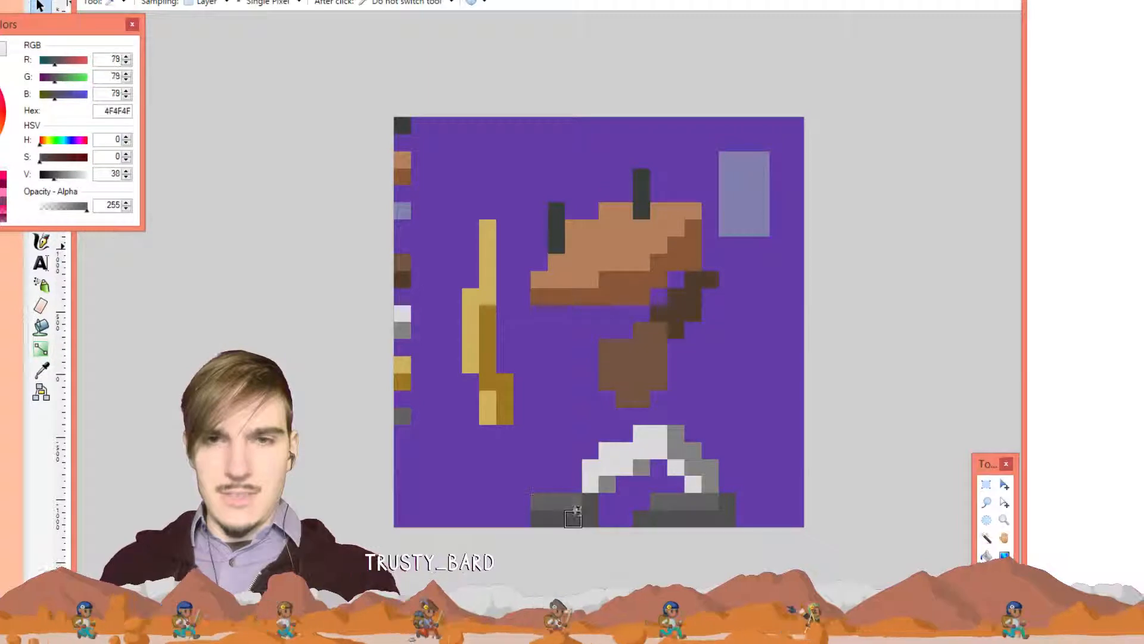
key(p)
click(403, 432)
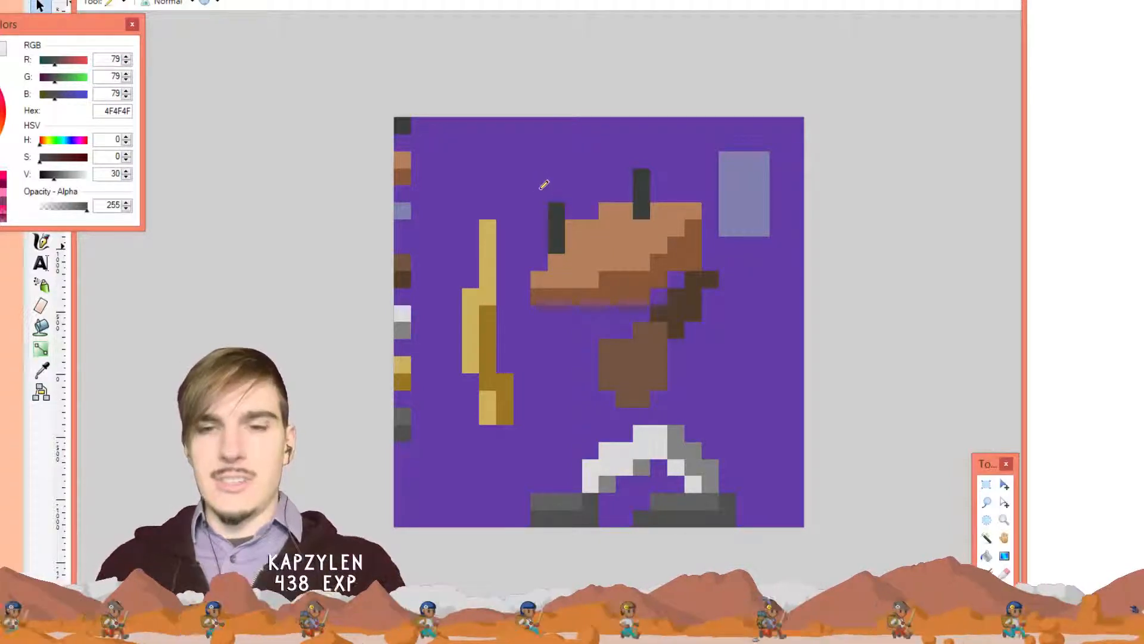
Sample the purple background and paint out the head and left side of the figure
key(k)
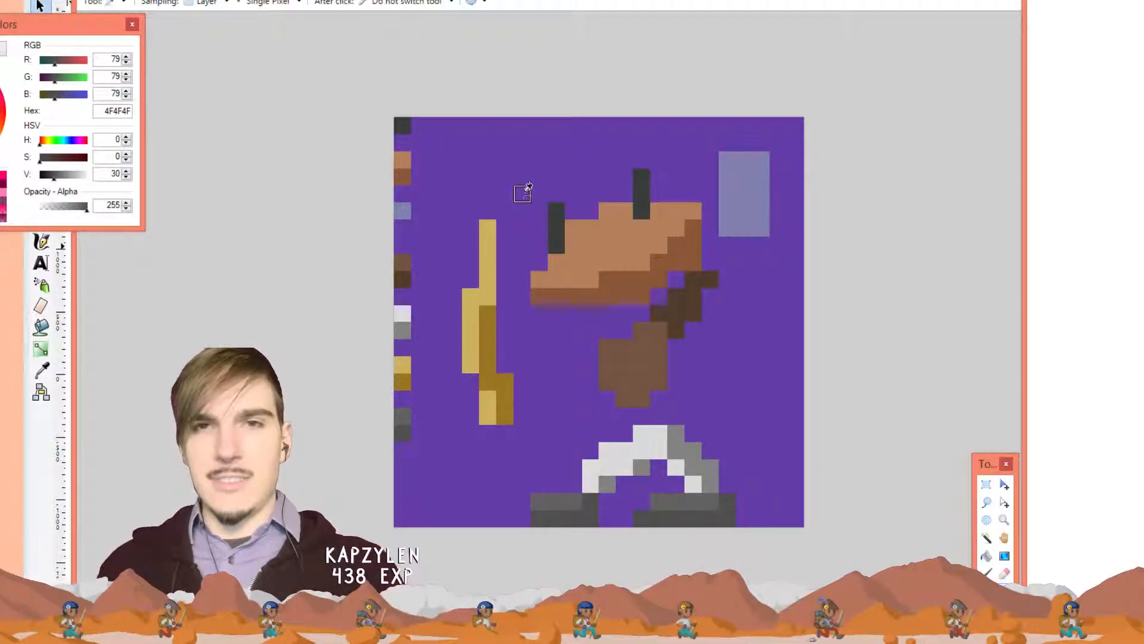
click(535, 202)
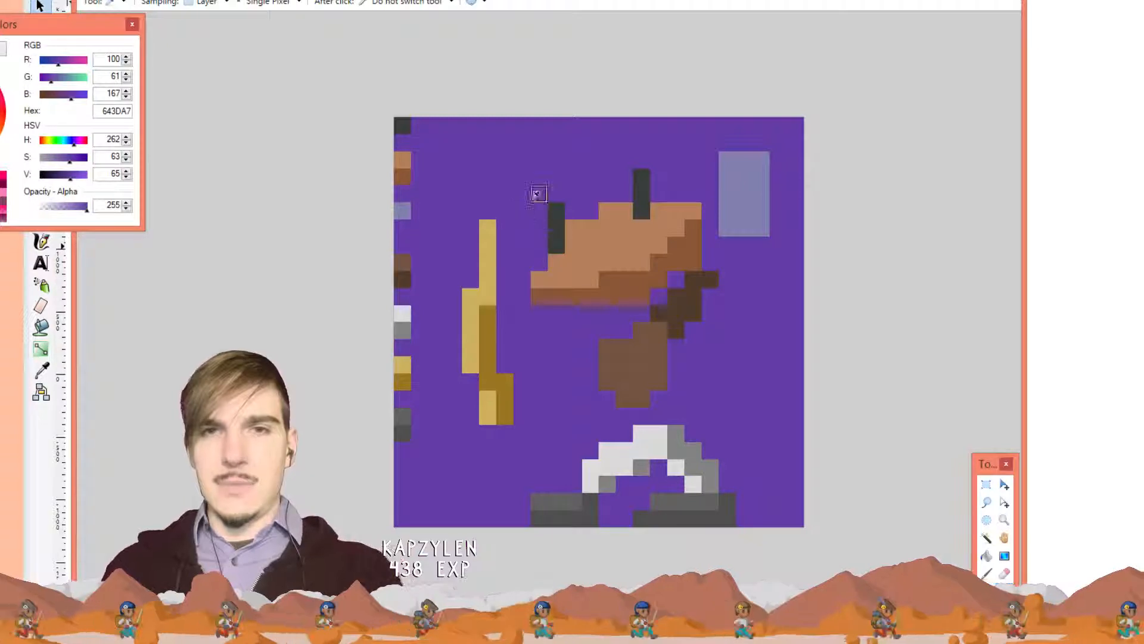
key(p)
mouse_move(539, 278)
mouse_down()
mouse_move(560, 296)
mouse_move(557, 209)
mouse_up()
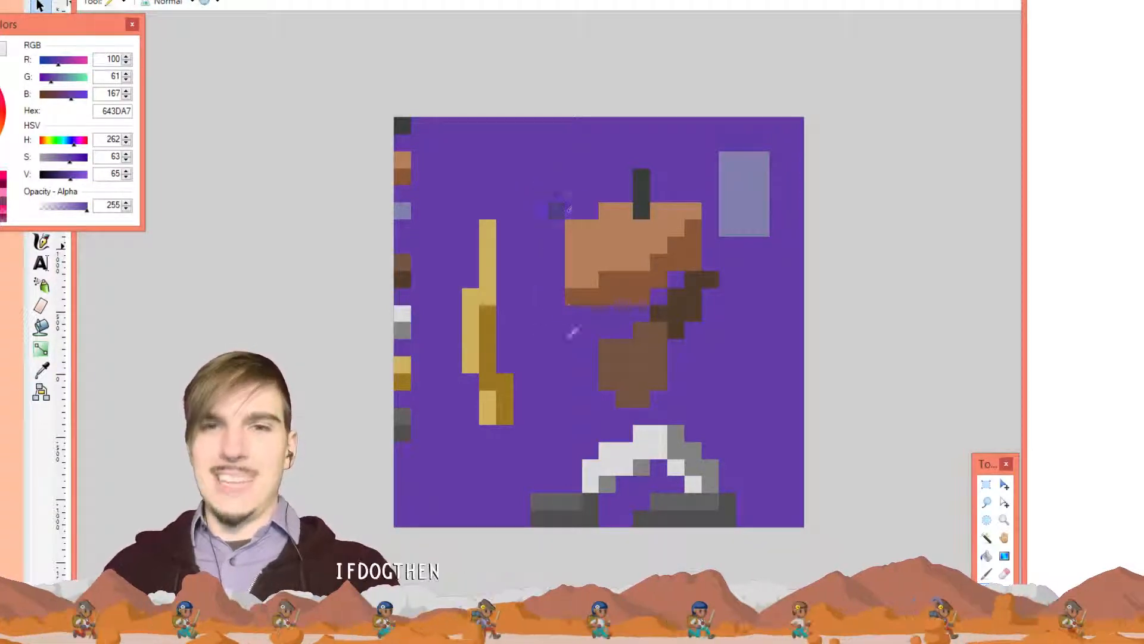
drag(584, 327, 574, 222)
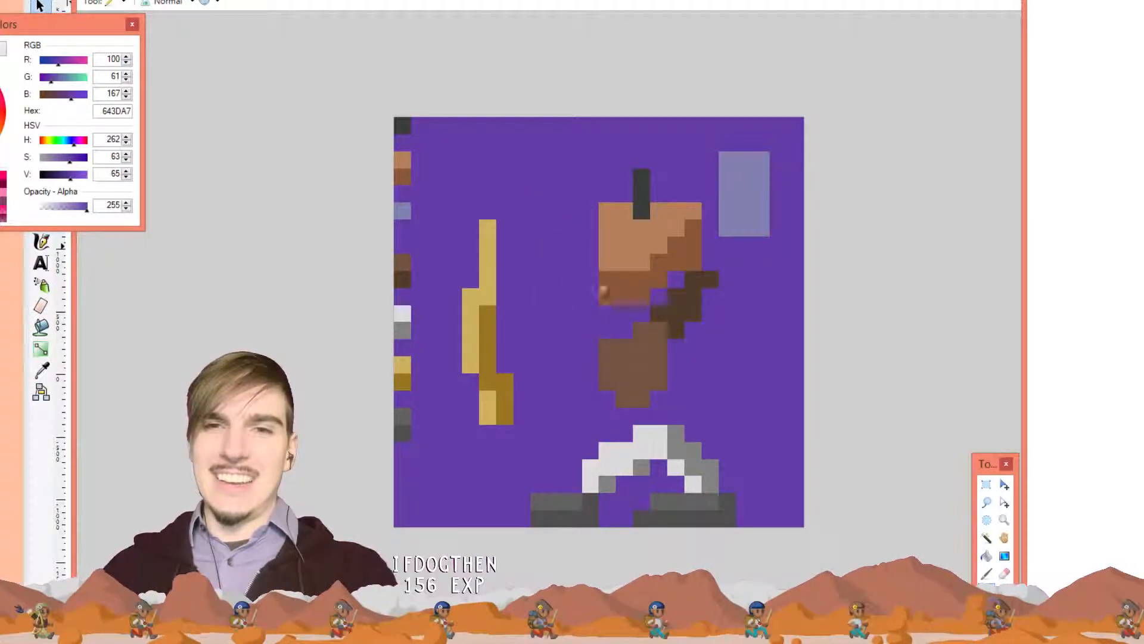
mouse_move(603, 267)
mouse_down()
mouse_move(632, 366)
mouse_move(619, 339)
mouse_move(609, 386)
mouse_up()
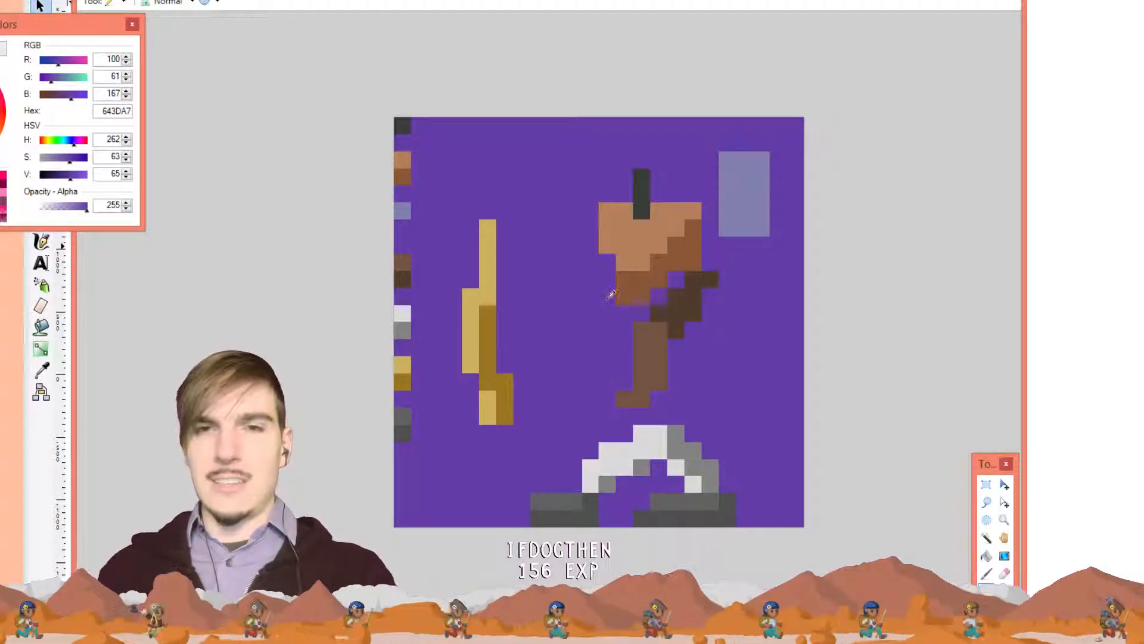
click(623, 296)
Paint over the bow, boots, trousers and remaining figure pixels in purple 643DA7
drag(487, 226, 504, 405)
drag(488, 334, 487, 420)
mouse_move(470, 292)
mouse_down()
mouse_move(471, 355)
mouse_move(505, 415)
mouse_up()
click(539, 501)
mouse_move(554, 500)
mouse_down()
mouse_move(582, 498)
mouse_move(605, 519)
mouse_move(623, 399)
mouse_up()
drag(685, 432, 727, 495)
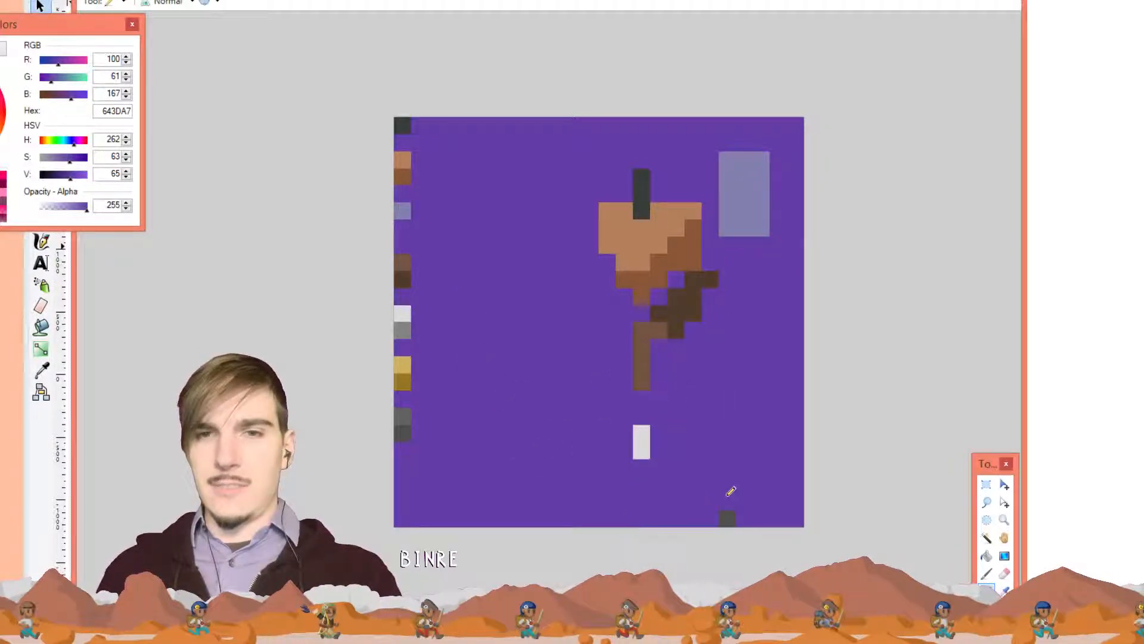
mouse_move(729, 420)
mouse_down()
mouse_move(621, 466)
mouse_move(640, 314)
mouse_move(656, 457)
mouse_move(640, 448)
mouse_move(652, 455)
mouse_move(683, 327)
mouse_move(768, 239)
mouse_move(787, 119)
mouse_up()
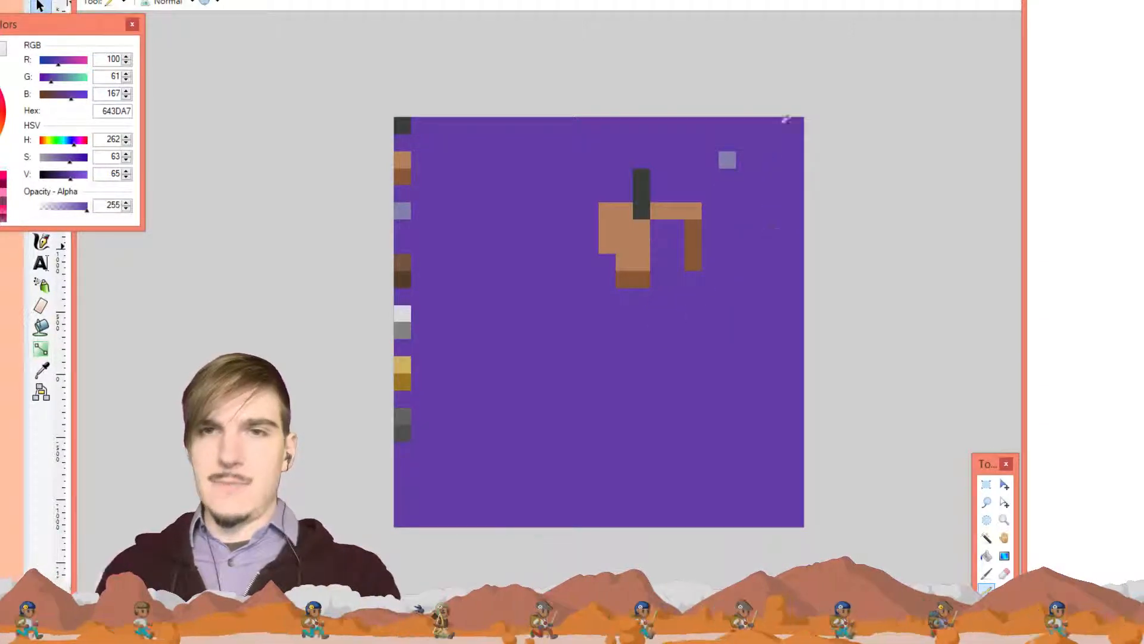
mouse_move(717, 190)
mouse_down()
mouse_move(707, 227)
mouse_move(671, 226)
mouse_move(608, 298)
mouse_move(615, 272)
mouse_up()
drag(424, 158, 398, 153)
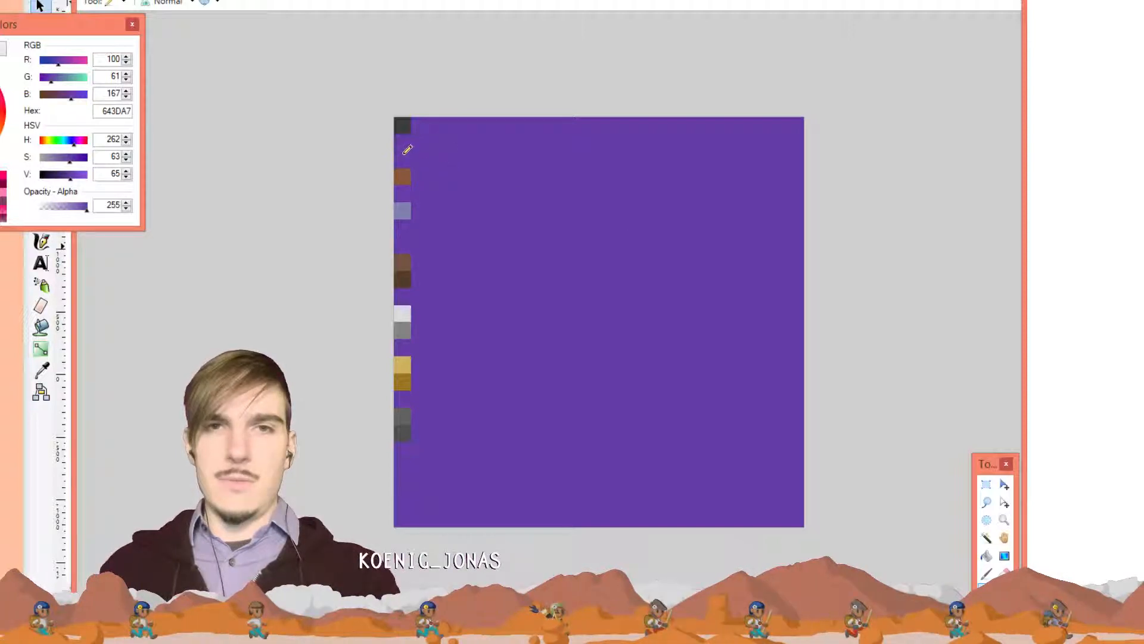
Undo the swatch slip and draw a solid light-brown face near the canvas centre
key(ctrl+z)
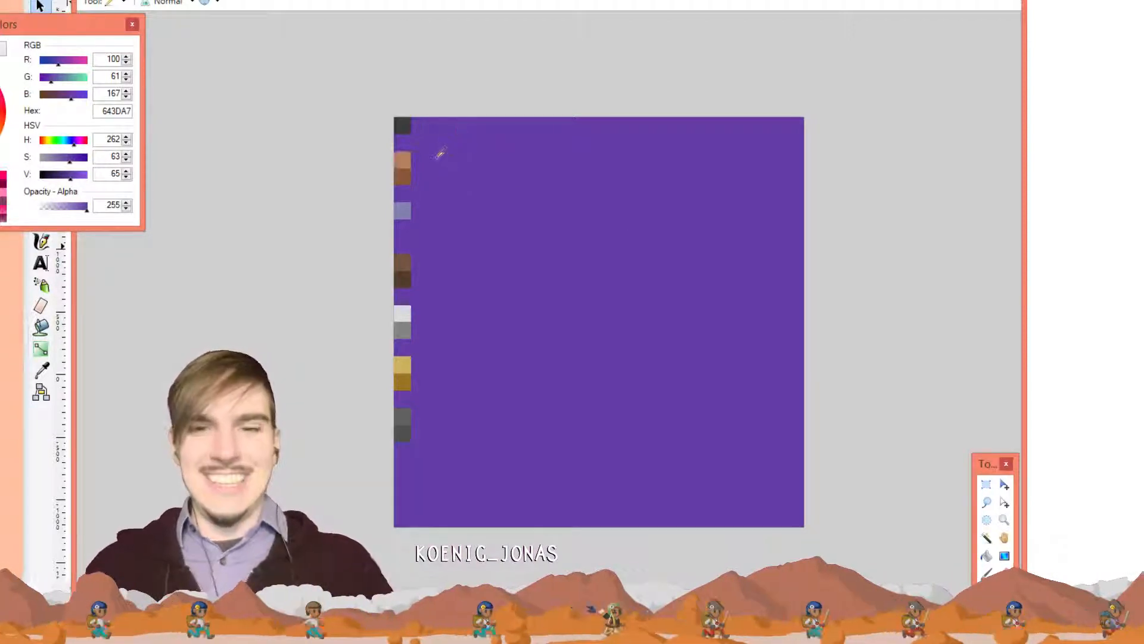
key(k)
click(403, 159)
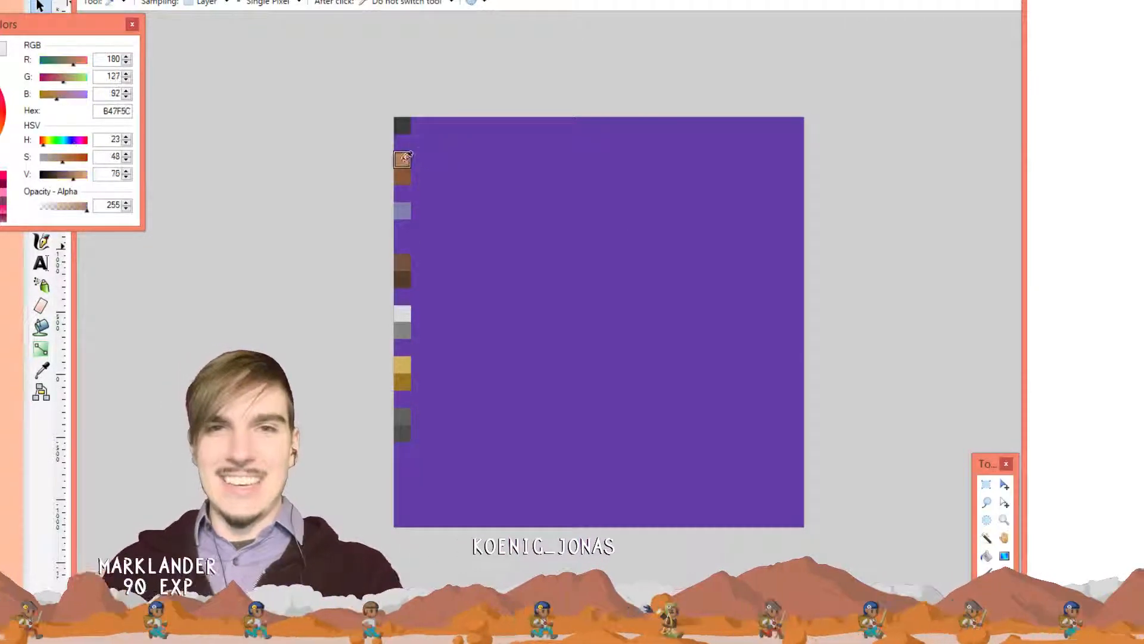
key(p)
mouse_move(606, 244)
mouse_down()
mouse_move(691, 266)
mouse_move(633, 265)
mouse_up()
mouse_move(643, 306)
mouse_down()
mouse_move(655, 256)
mouse_move(622, 226)
mouse_up()
Draw a stepped brown hat above the face
key(k)
click(403, 262)
key(p)
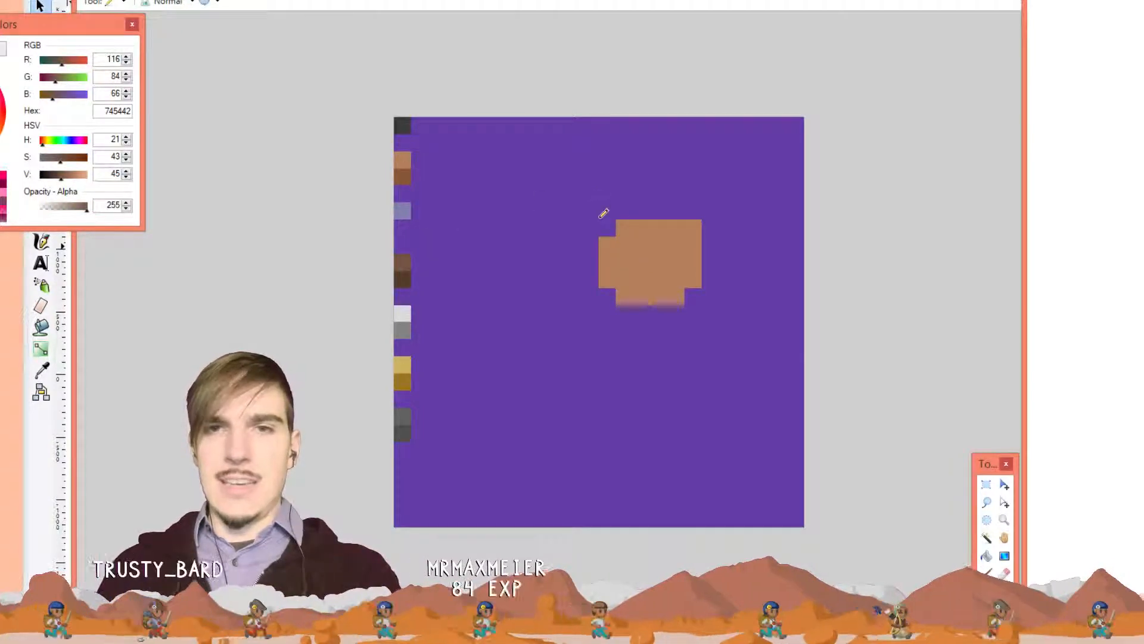
mouse_move(571, 228)
mouse_down()
mouse_move(689, 209)
mouse_move(716, 197)
mouse_move(711, 187)
mouse_move(649, 186)
mouse_move(578, 226)
mouse_move(707, 179)
mouse_up()
mouse_move(630, 195)
mouse_down()
mouse_move(659, 158)
mouse_move(710, 159)
mouse_move(715, 184)
mouse_up()
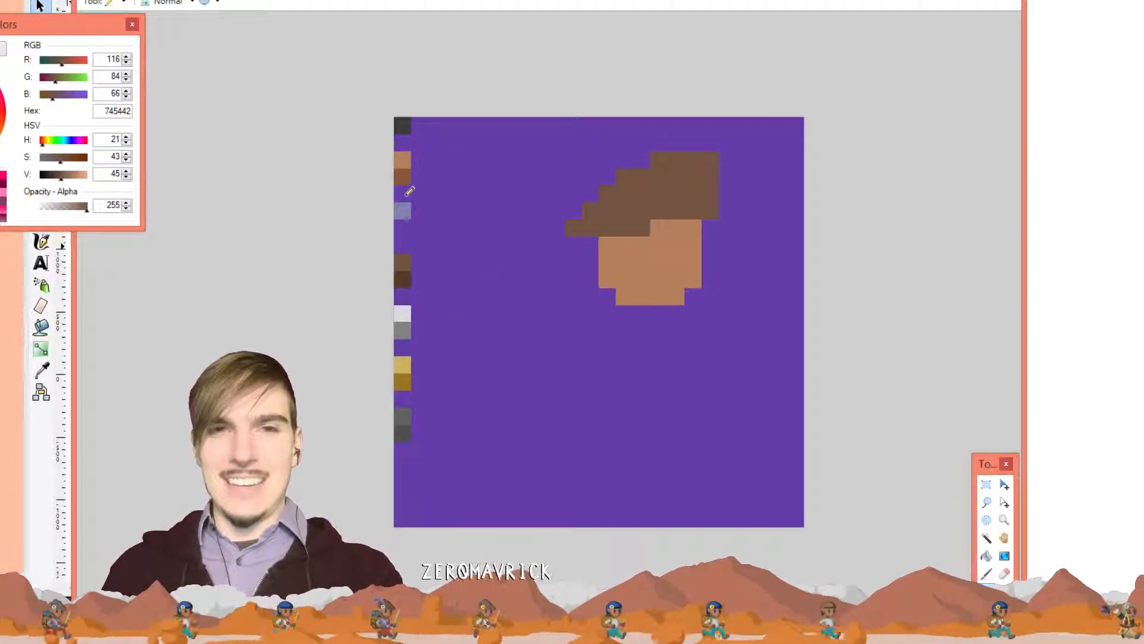
Cover the dark chin pixel with the face's skin colour
key(k)
key(p)
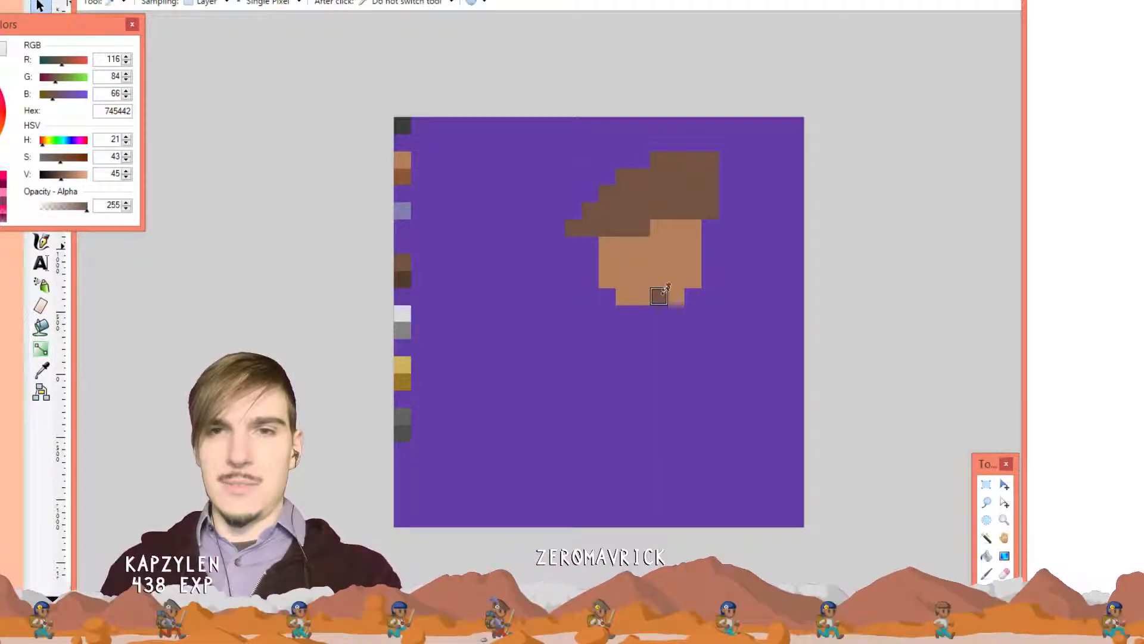
key(k)
click(659, 278)
key(p)
click(659, 295)
Paint a skin-toned neck below the chin, with an extra pixel at its bottom left
key(k)
click(672, 194)
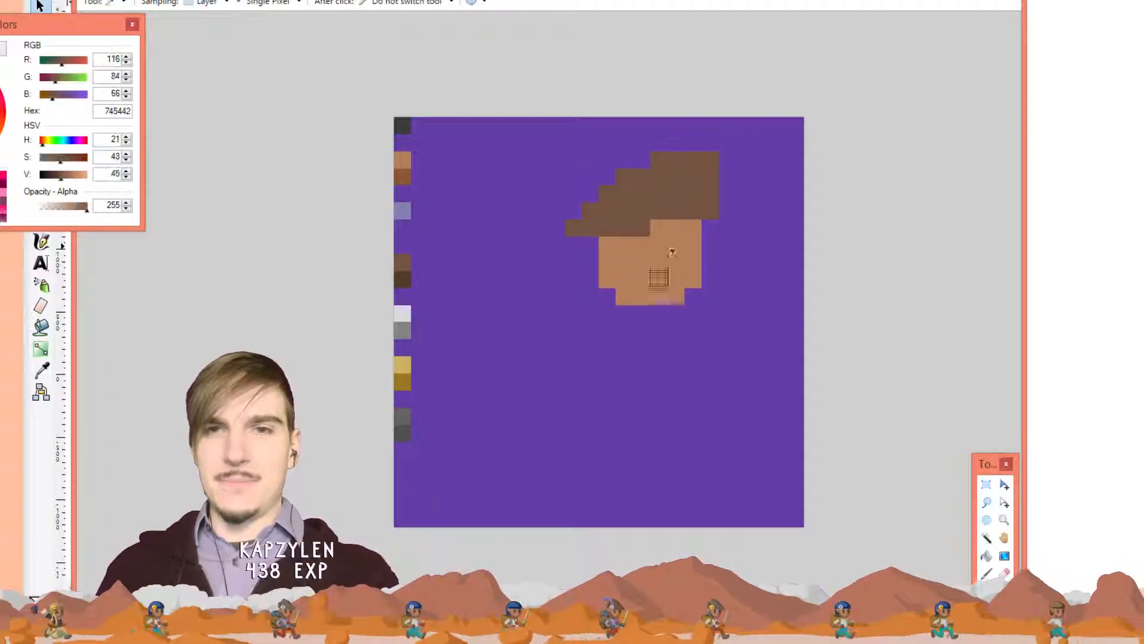
click(659, 278)
key(p)
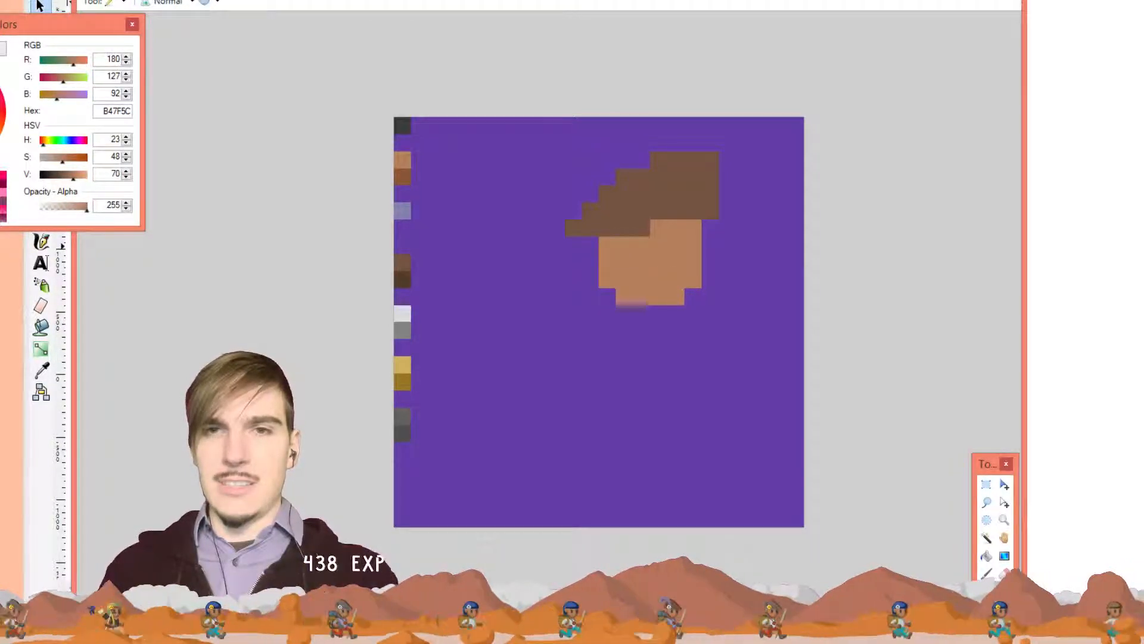
drag(675, 313, 660, 329)
click(659, 313)
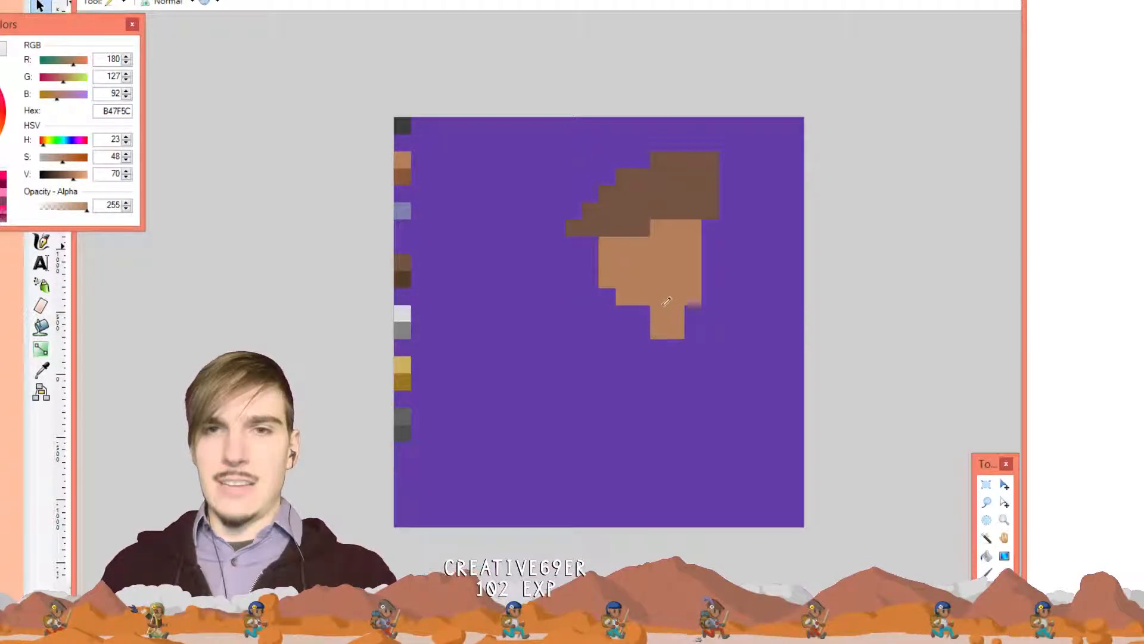
click(650, 331)
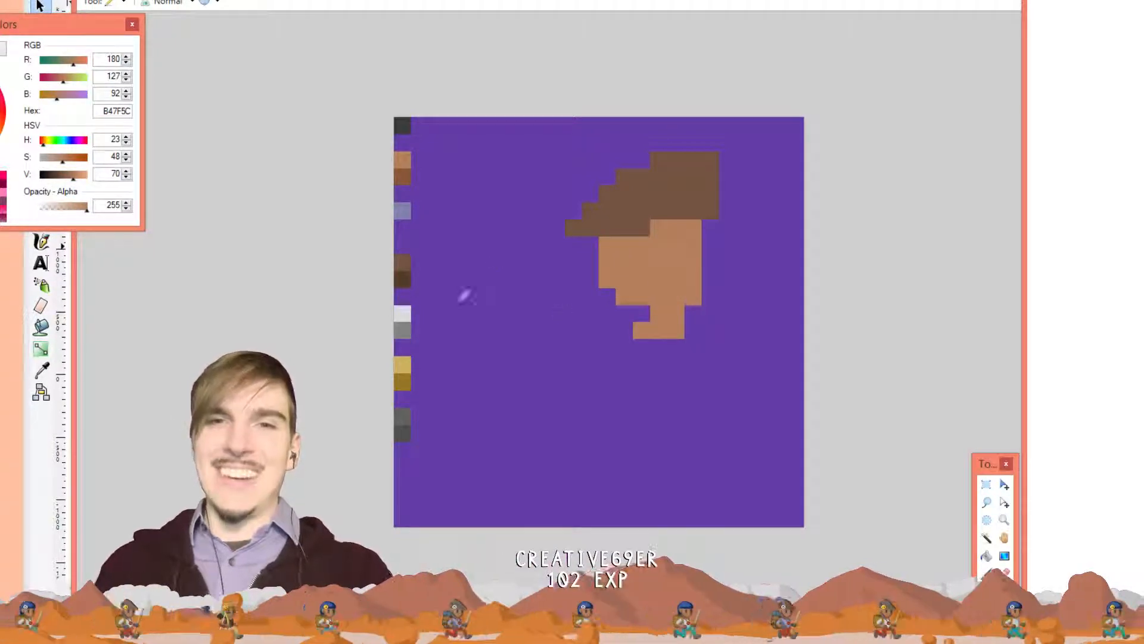
Outline and fill a hair-brown body below the neck, with a collar reaching right
key(k)
click(643, 192)
key(p)
mouse_move(702, 310)
mouse_down()
mouse_move(692, 334)
mouse_move(720, 352)
mouse_move(648, 368)
mouse_move(636, 351)
mouse_move(625, 385)
mouse_move(623, 427)
mouse_move(679, 433)
mouse_up()
mouse_move(666, 362)
mouse_down()
mouse_move(638, 411)
mouse_move(669, 359)
mouse_move(679, 362)
mouse_move(669, 407)
mouse_move(679, 369)
mouse_move(709, 337)
mouse_up()
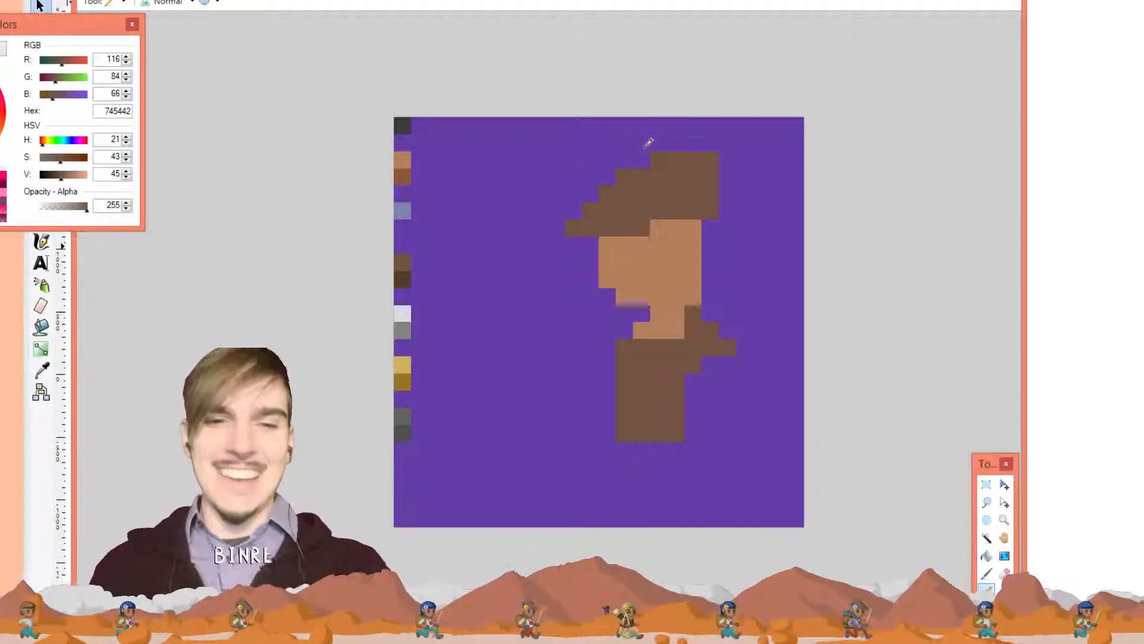
Paint over the brown body with background purple, then draw a blue-grey feather across the hat
key(k)
click(570, 327)
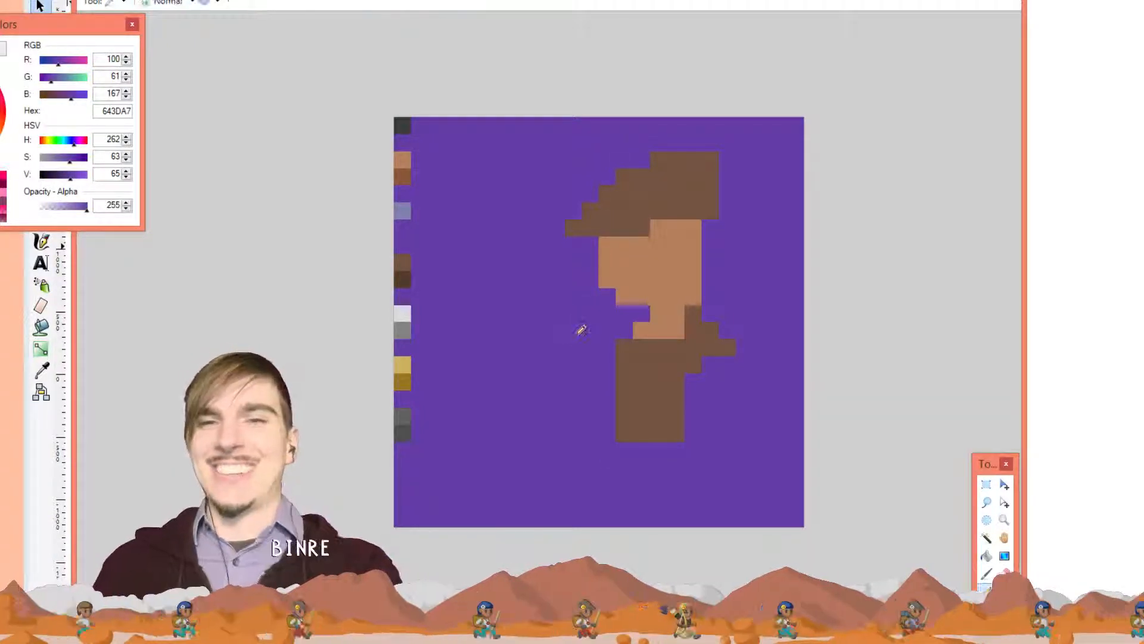
mouse_move(701, 419)
mouse_down()
mouse_move(636, 451)
mouse_move(671, 409)
mouse_move(642, 416)
mouse_up()
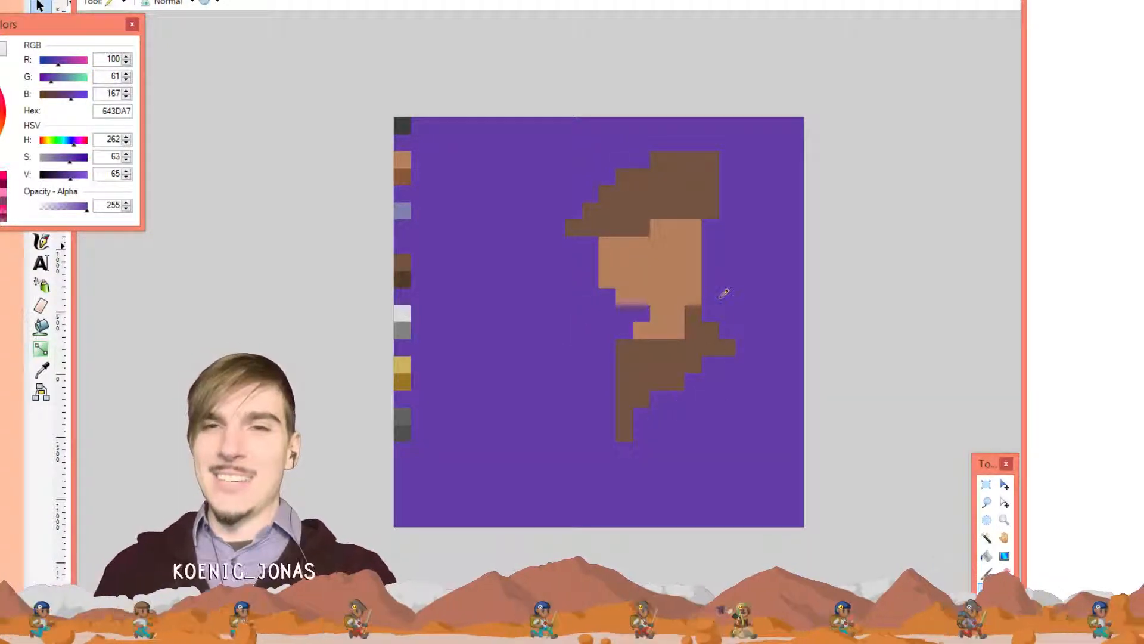
mouse_move(705, 305)
mouse_down()
mouse_move(730, 290)
mouse_move(667, 327)
mouse_move(715, 286)
mouse_move(681, 303)
mouse_up()
mouse_move(719, 346)
mouse_down()
mouse_move(671, 378)
mouse_move(697, 370)
mouse_up()
mouse_move(624, 384)
mouse_down()
mouse_move(624, 425)
mouse_move(637, 438)
mouse_up()
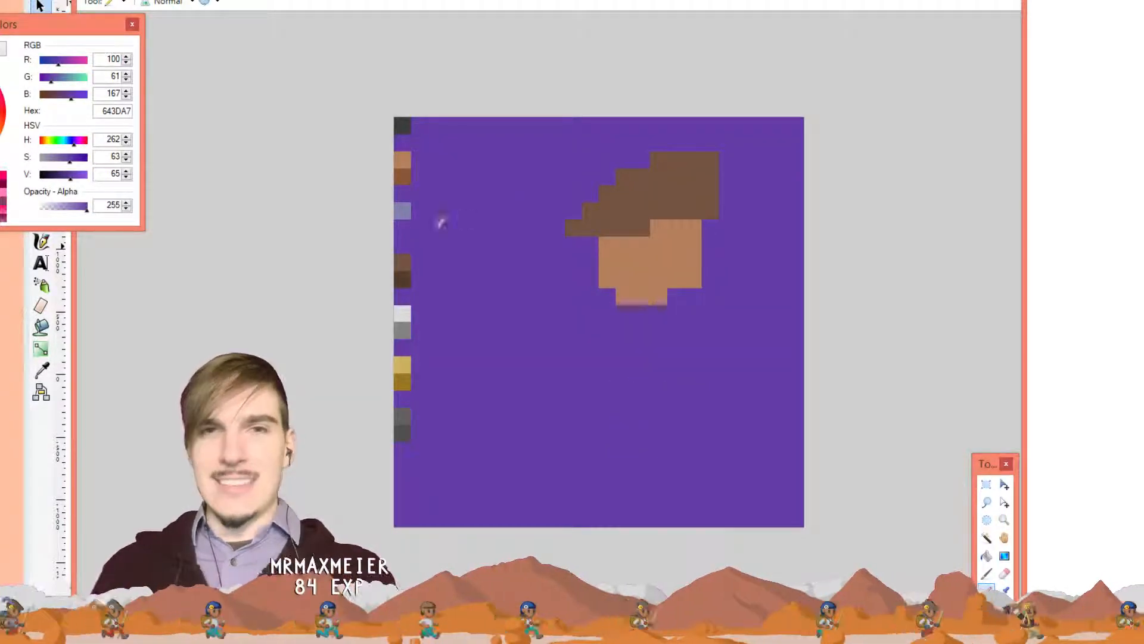
ctrl+click(402, 210)
mouse_move(682, 184)
mouse_down()
mouse_move(716, 138)
mouse_move(750, 147)
mouse_move(706, 153)
mouse_move(667, 193)
mouse_move(712, 164)
mouse_up()
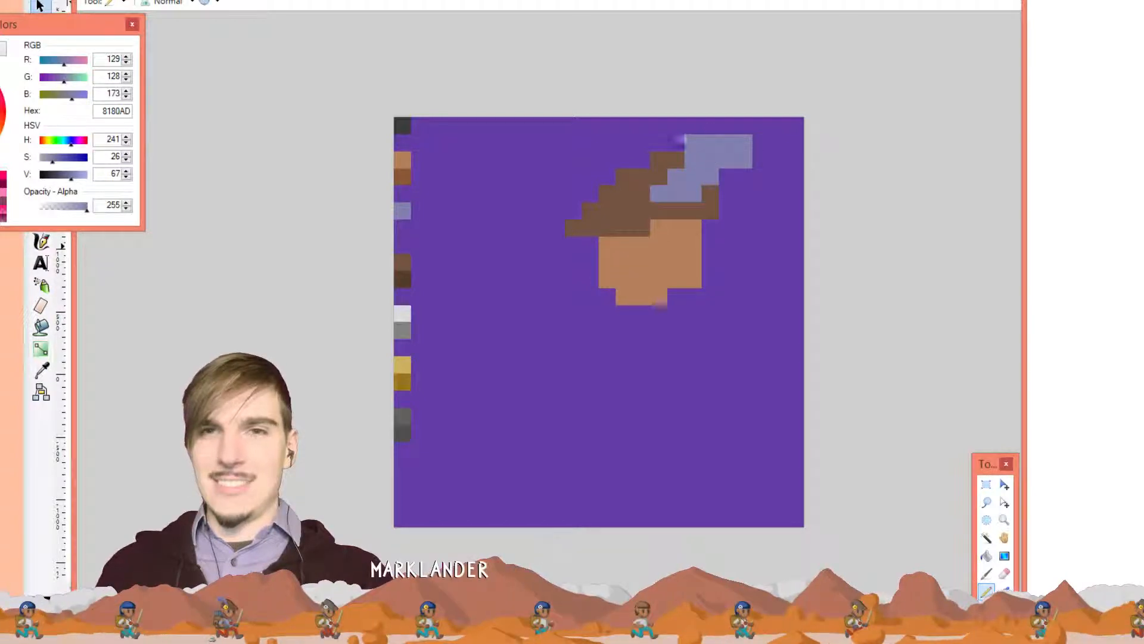
Erase the feather's top-left pixel with the background purple
key(k)
click(660, 127)
key(p)
click(693, 141)
Extend the feather right into a downward-hooking tip, then mark a dark grey 383C38 pixel on the face
key(k)
click(742, 143)
key(p)
click(758, 156)
click(760, 146)
click(762, 178)
click(773, 173)
click(779, 156)
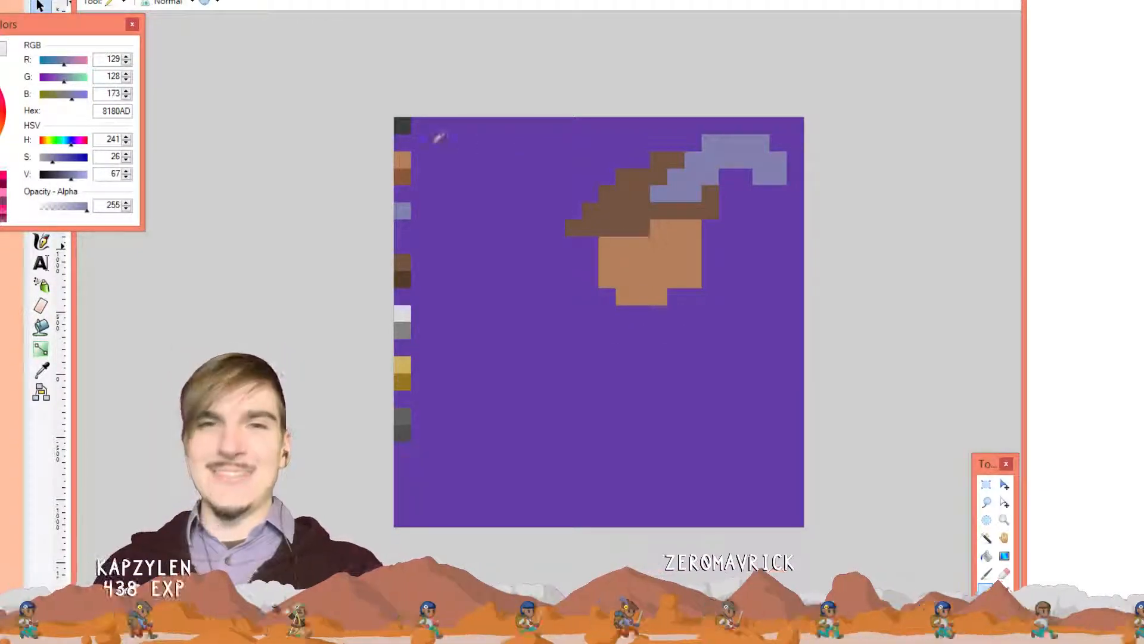
click(402, 125)
click(607, 244)
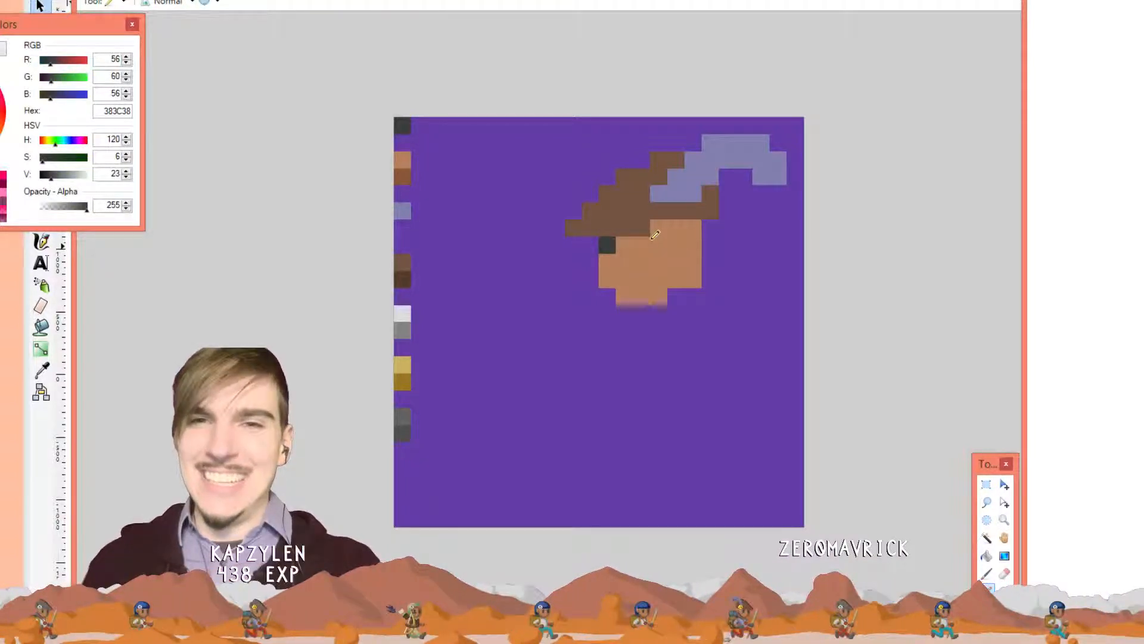
Place two dark grey eyes under the hat brim, moving the left eye one pixel left
key(ctrl)
key(ctrl+z)
click(625, 243)
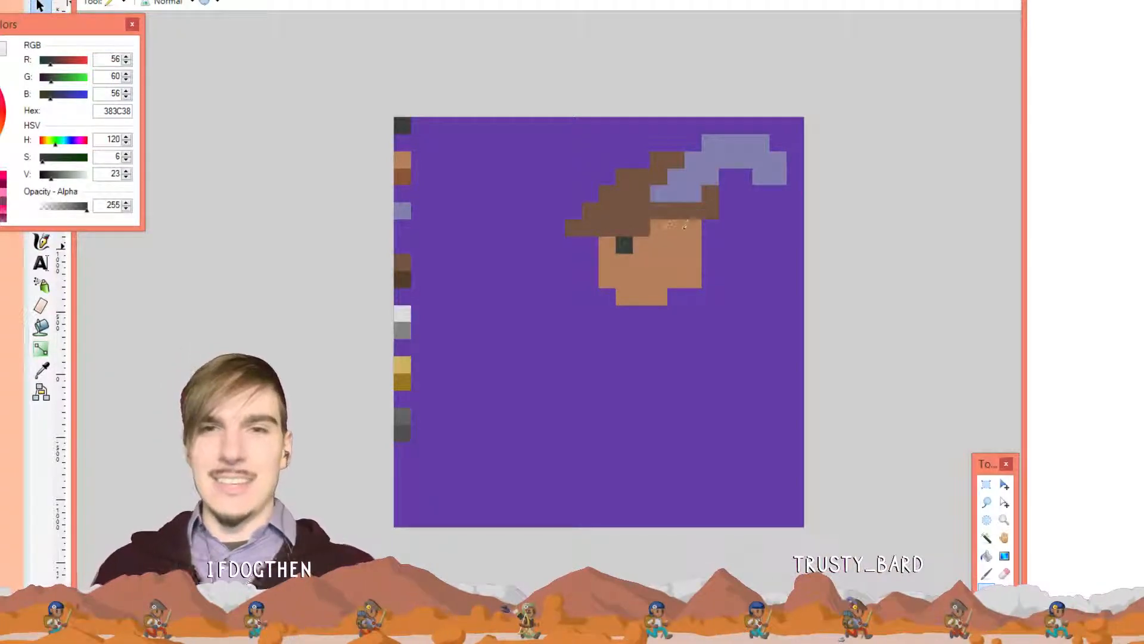
click(661, 238)
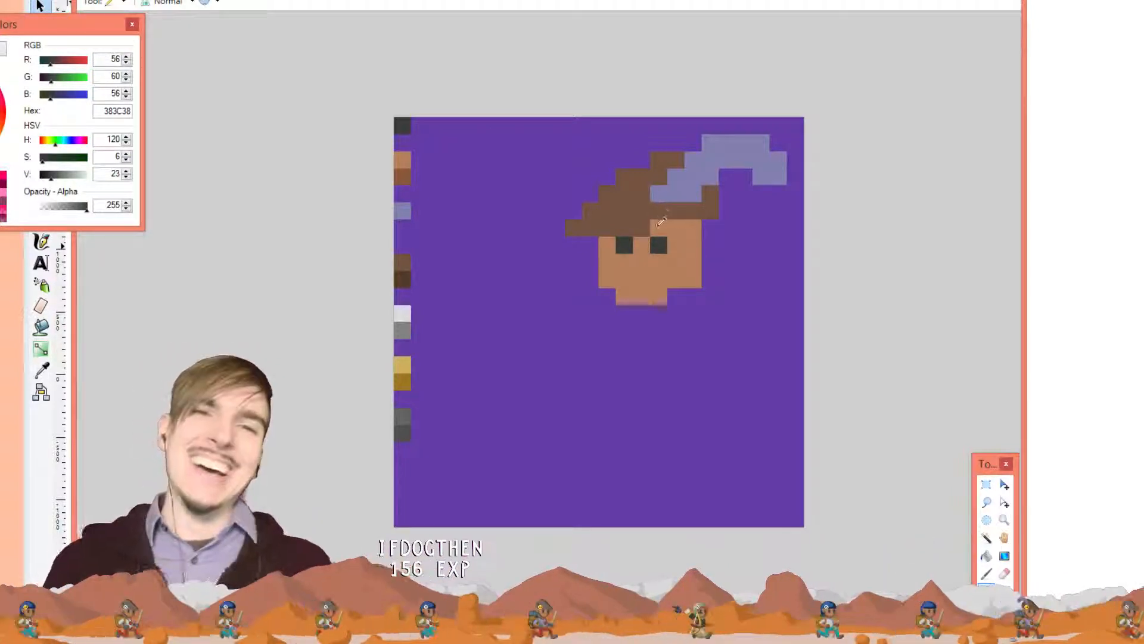
key(ctrl+z)
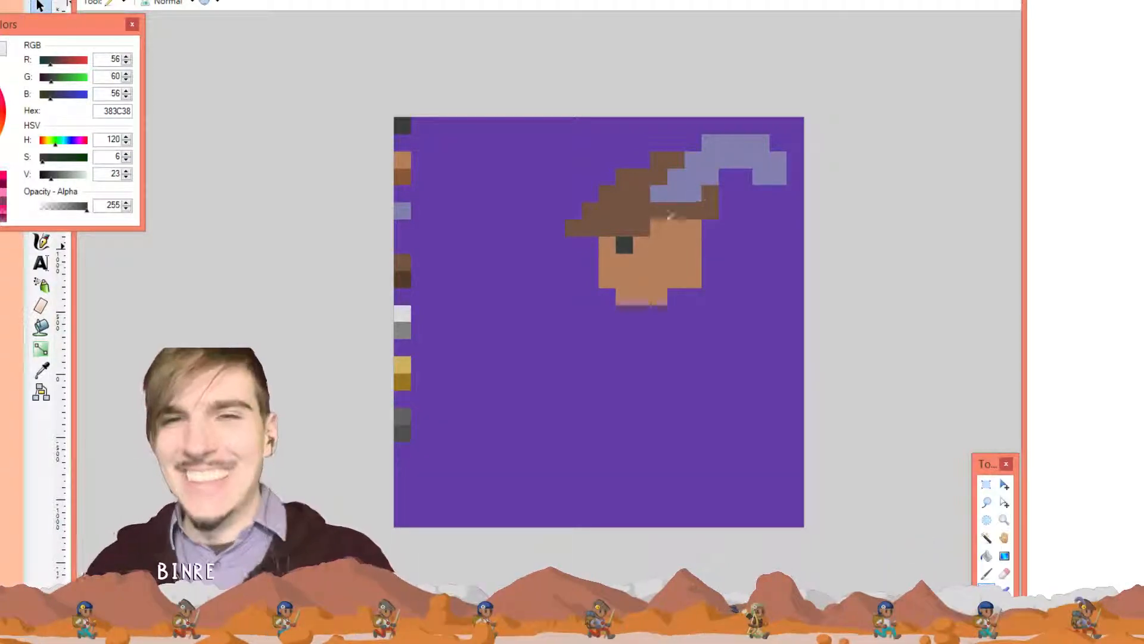
key(ctrl+z)
click(608, 244)
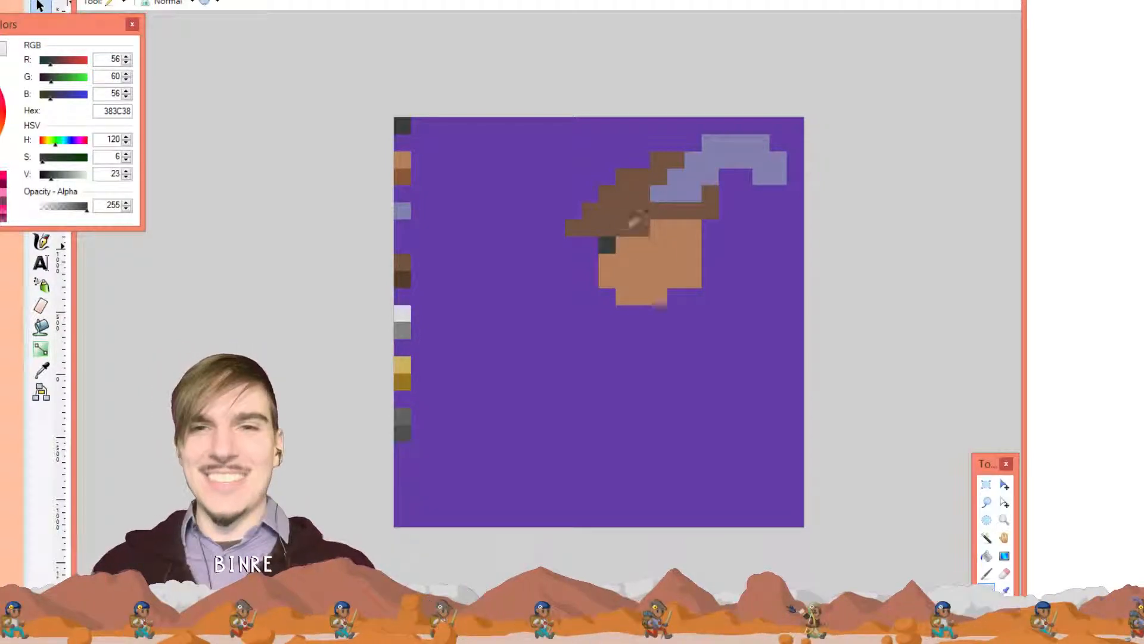
click(658, 245)
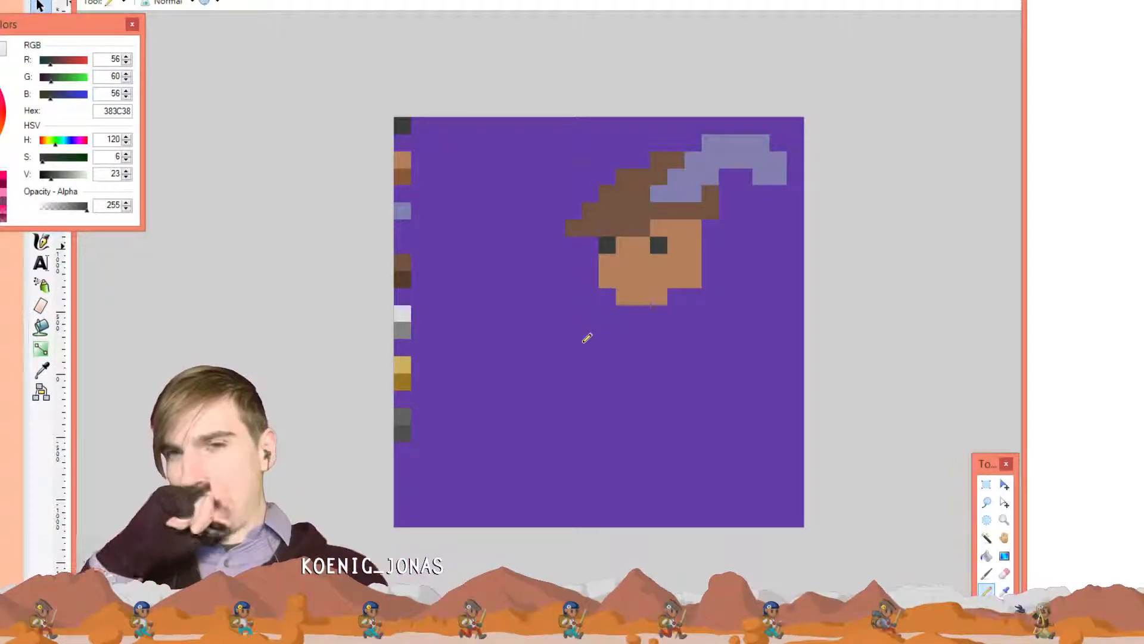
Touch up the right eye, undo stray hat and mouth pixels, and sample the hat brown
click(658, 211)
key(ctrl+z)
click(659, 245)
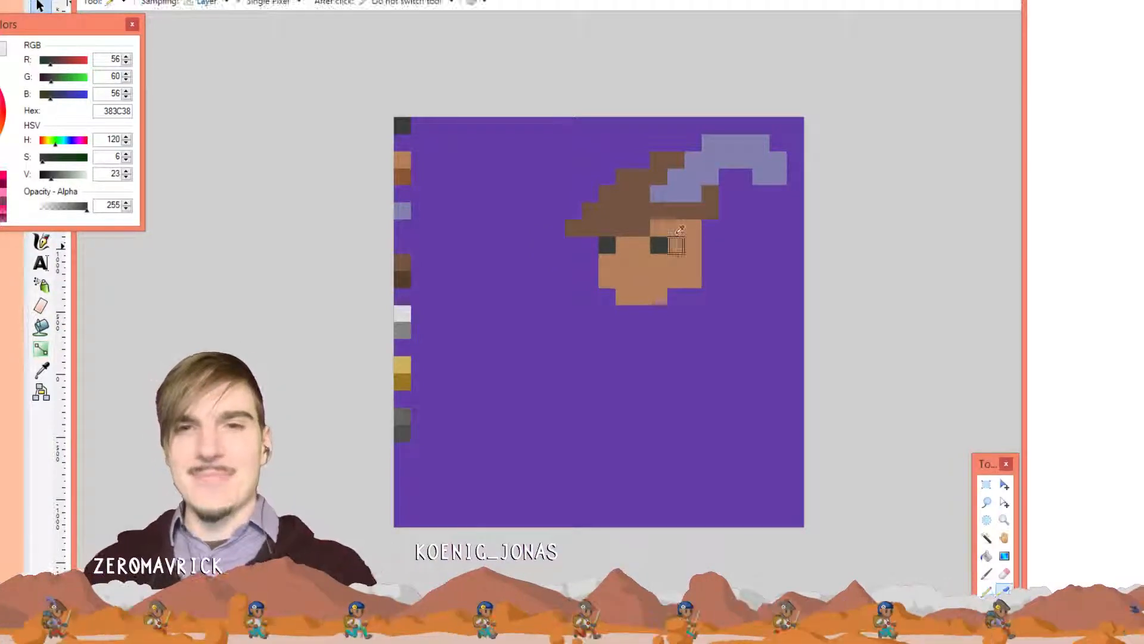
click(641, 279)
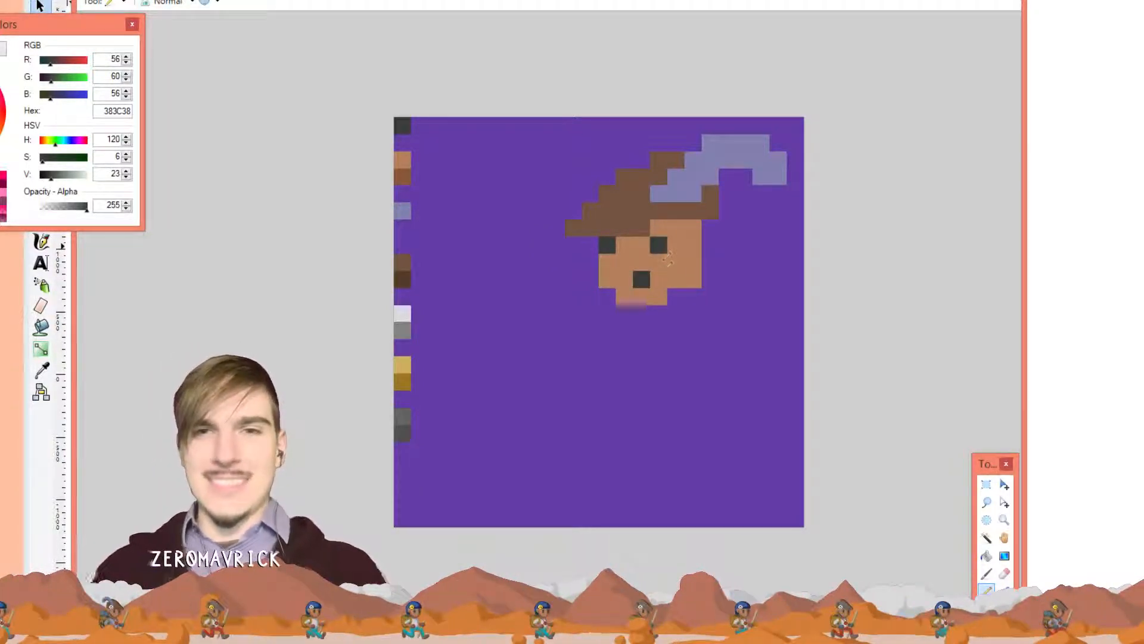
key(ctrl+z)
key(k)
click(631, 211)
key(p)
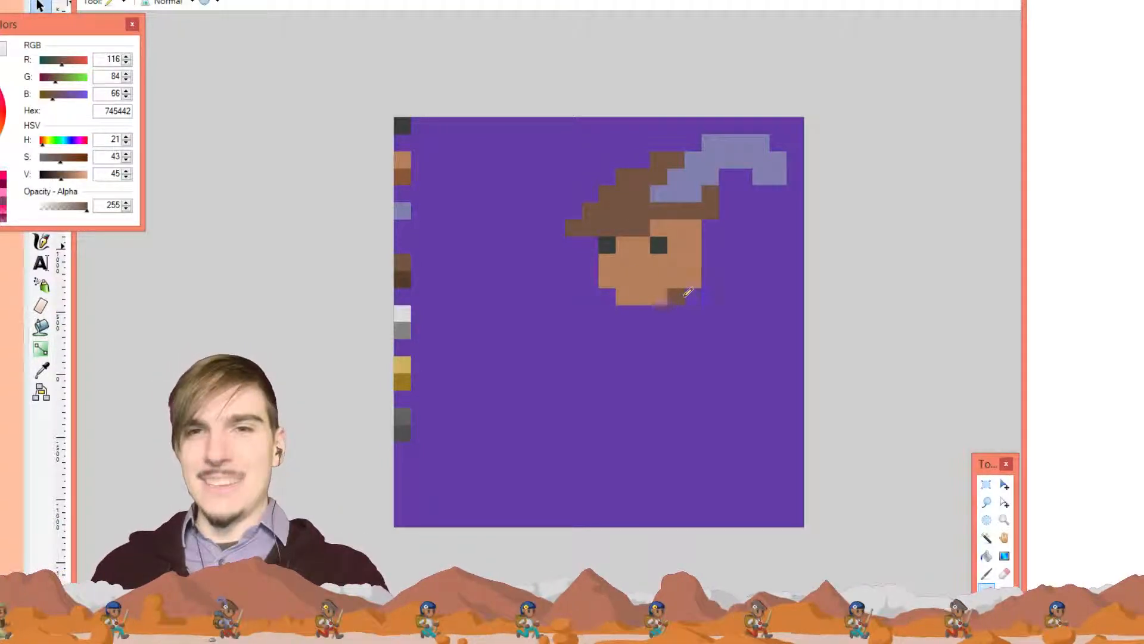
Draw the brown 745442 torso under the chin, widen it left and extend the shoulder right
mouse_move(633, 312)
mouse_down()
mouse_move(631, 393)
mouse_move(674, 388)
mouse_move(672, 339)
mouse_move(642, 372)
mouse_move(653, 338)
mouse_move(661, 376)
mouse_up()
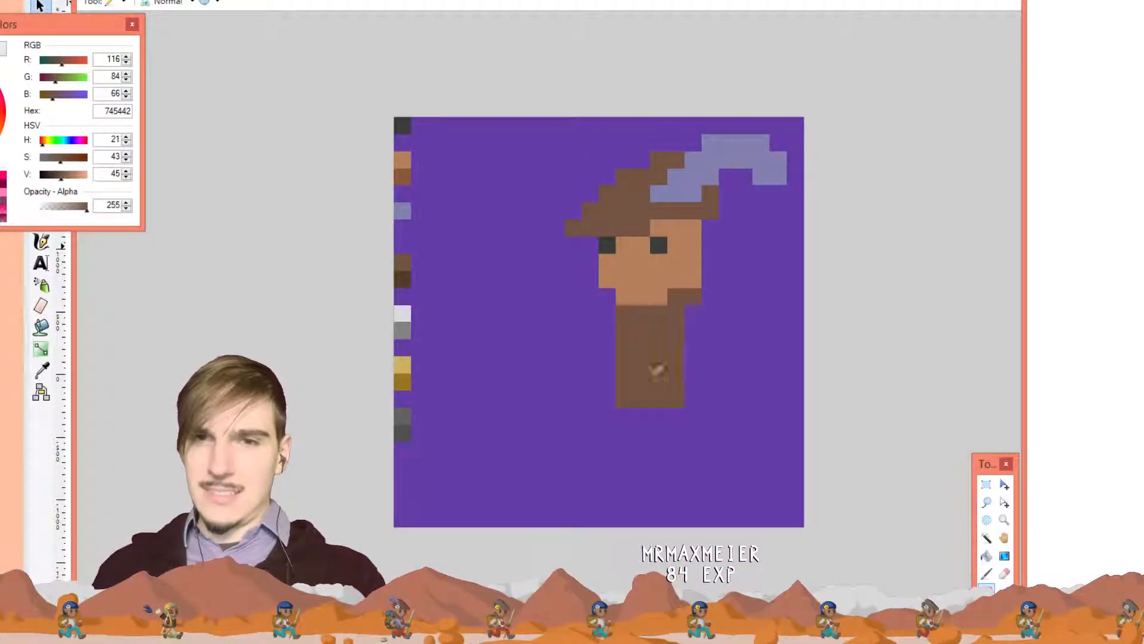
drag(683, 317, 707, 297)
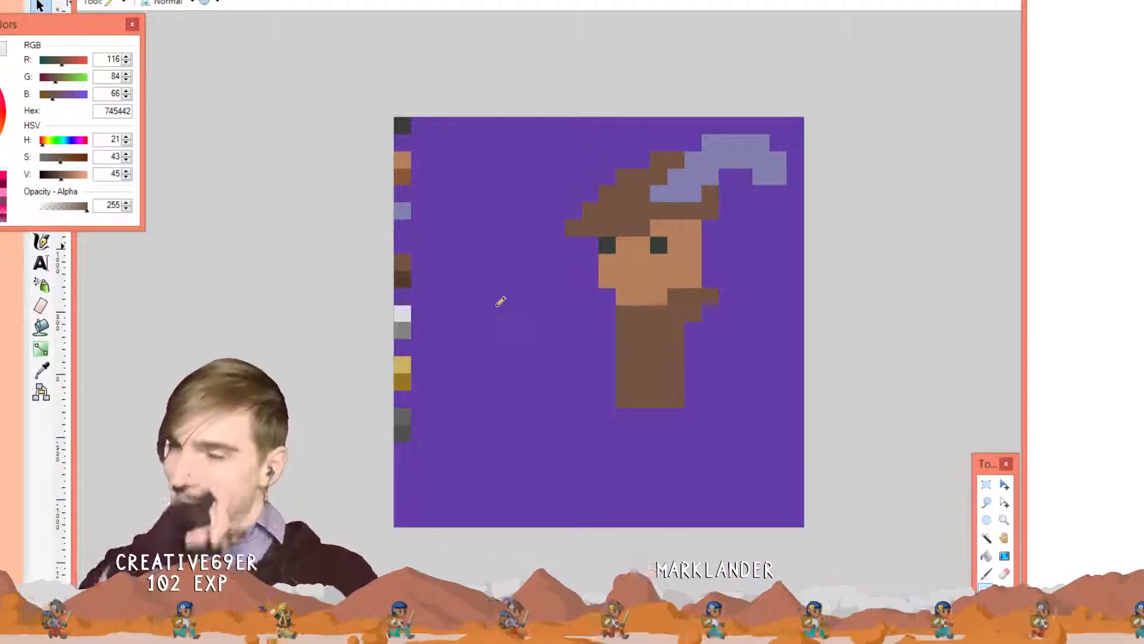
drag(614, 310, 611, 387)
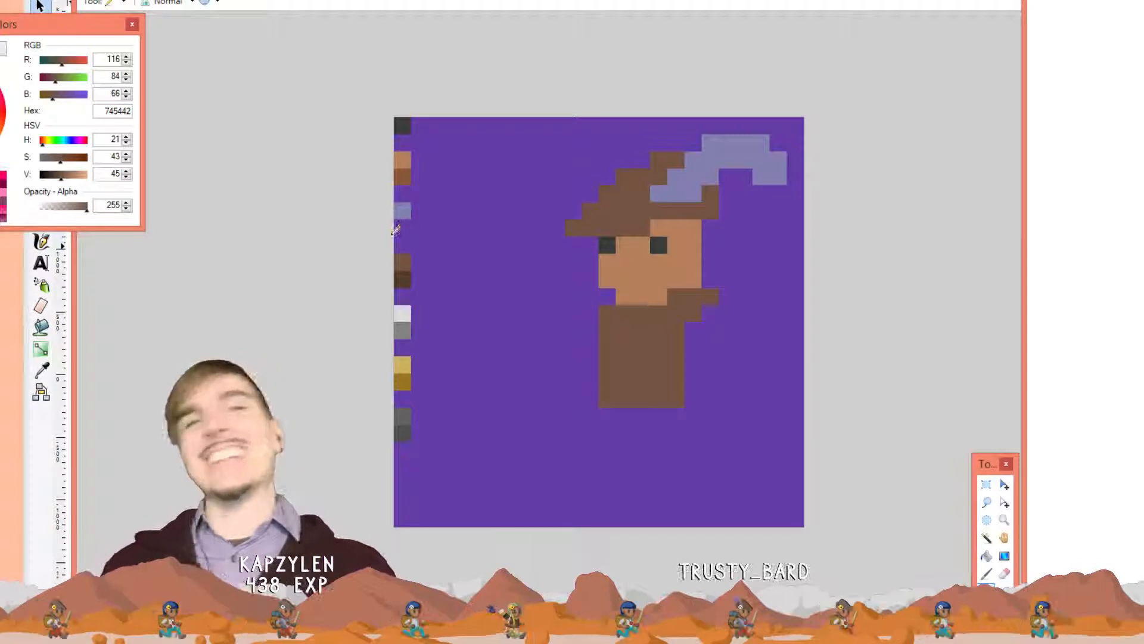
click(402, 159)
key(ctrl+z)
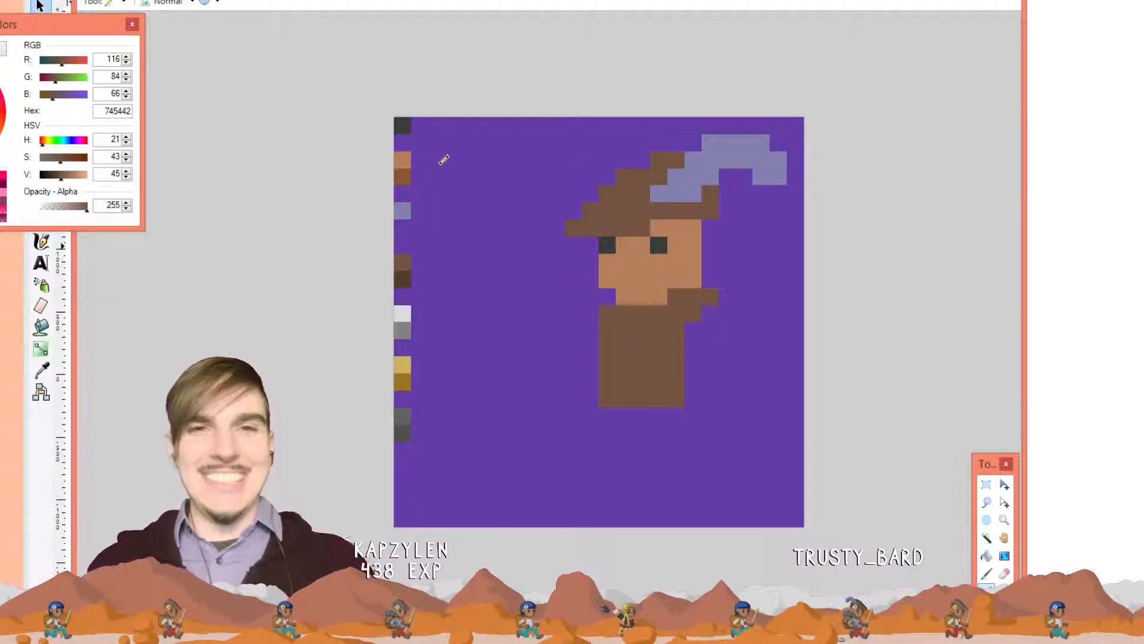
Draw a tan arm bending up across the torso with a squared-off hand
key(k)
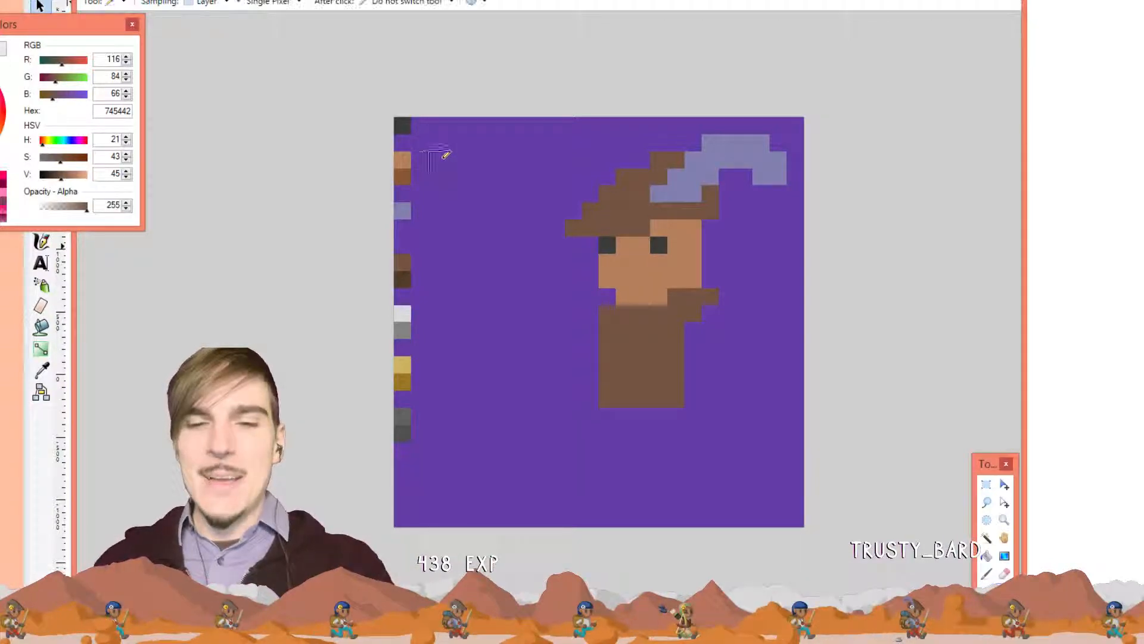
click(403, 160)
key(p)
mouse_move(710, 314)
mouse_down()
mouse_move(723, 358)
mouse_move(679, 397)
mouse_move(649, 379)
mouse_up()
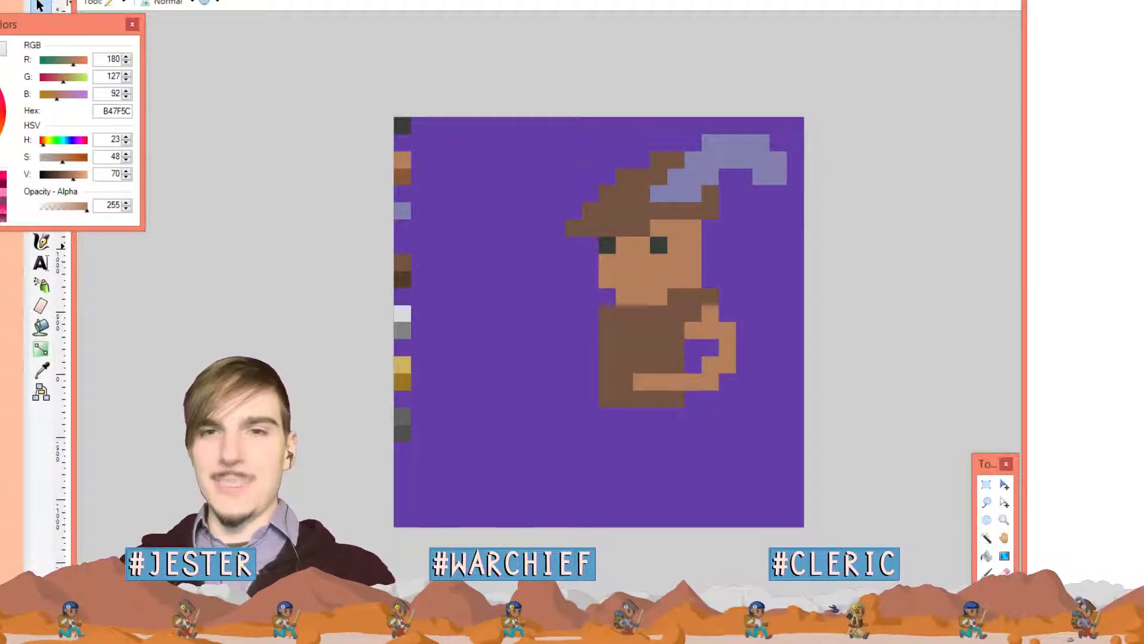
click(718, 348)
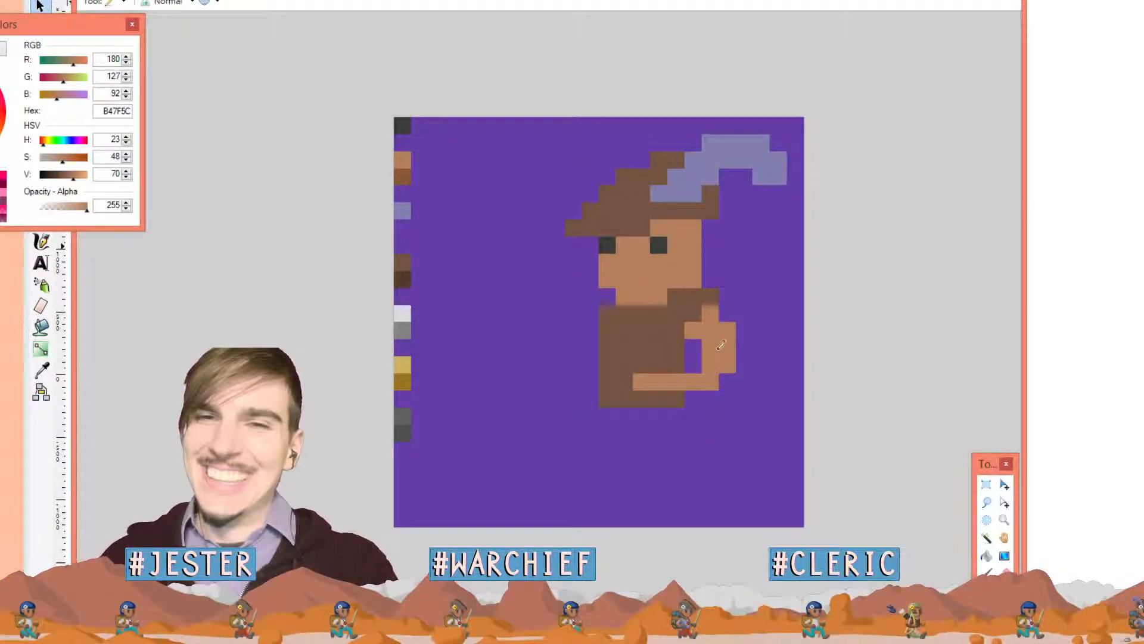
mouse_move(726, 366)
mouse_down()
mouse_move(651, 392)
mouse_move(717, 391)
mouse_up()
click(724, 393)
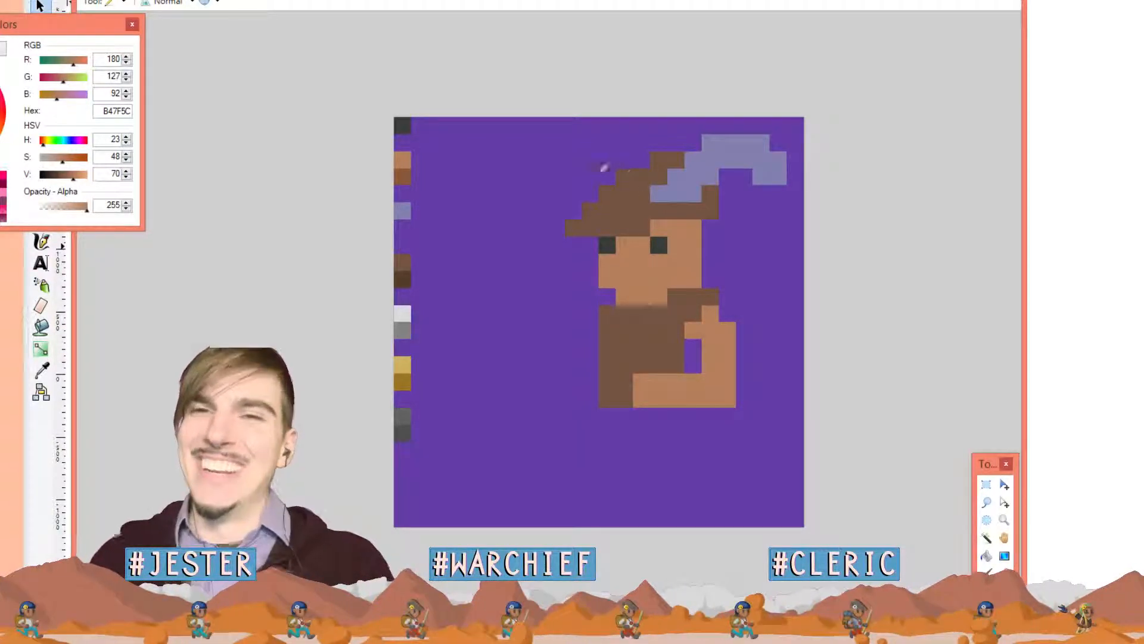
Draw a light grey DADADB row under the tunic
key(k)
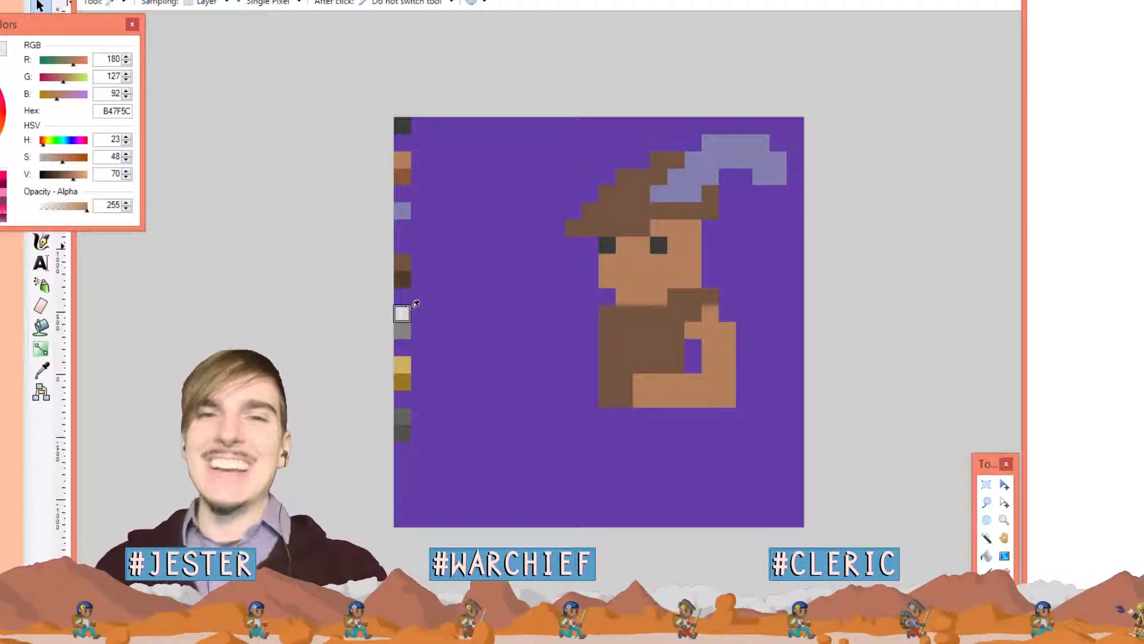
click(402, 314)
key(p)
drag(605, 416, 678, 417)
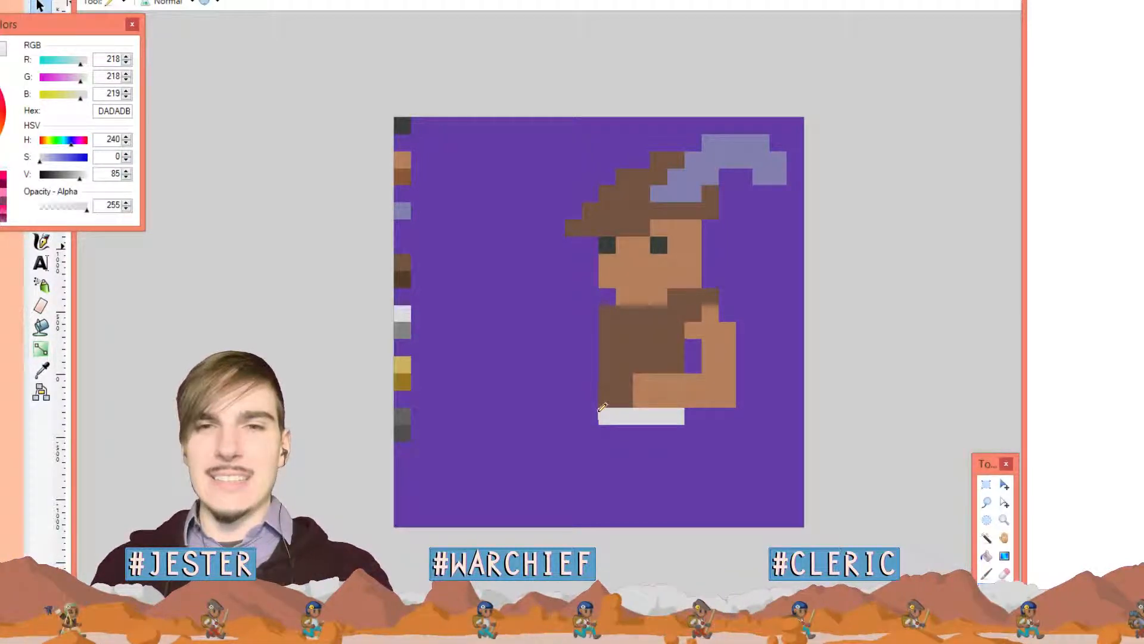
Paint two light grey DADADB trouser legs below the tunic, discarding the leftward row extension
mouse_move(601, 415)
mouse_down()
mouse_move(563, 420)
mouse_move(571, 473)
mouse_up()
key(ctrl+z)
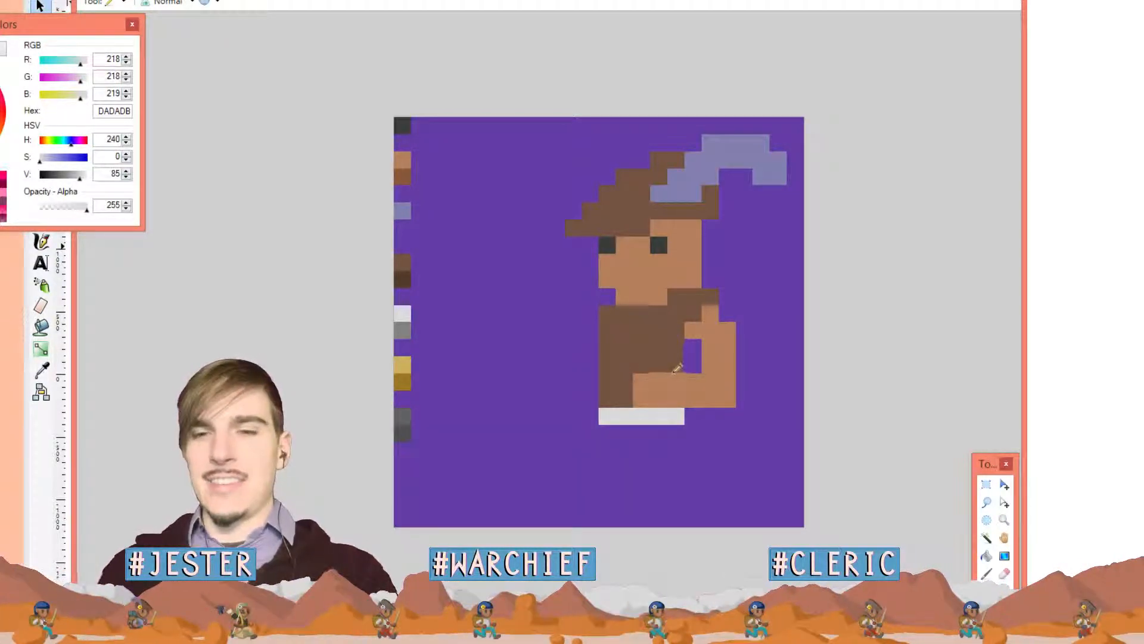
key(l)
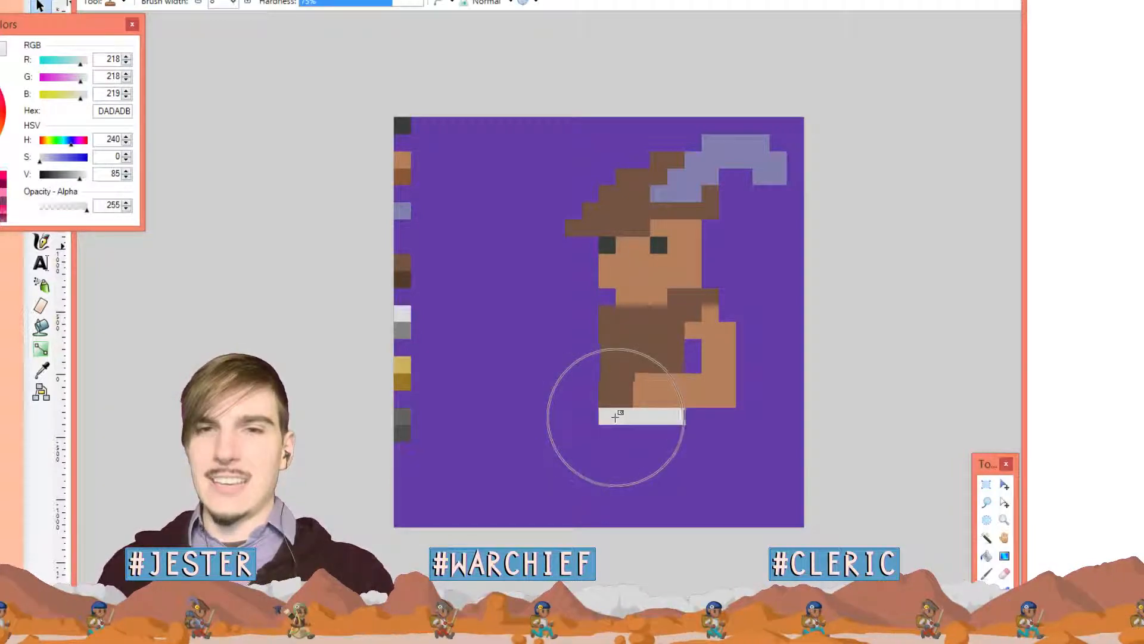
key(p)
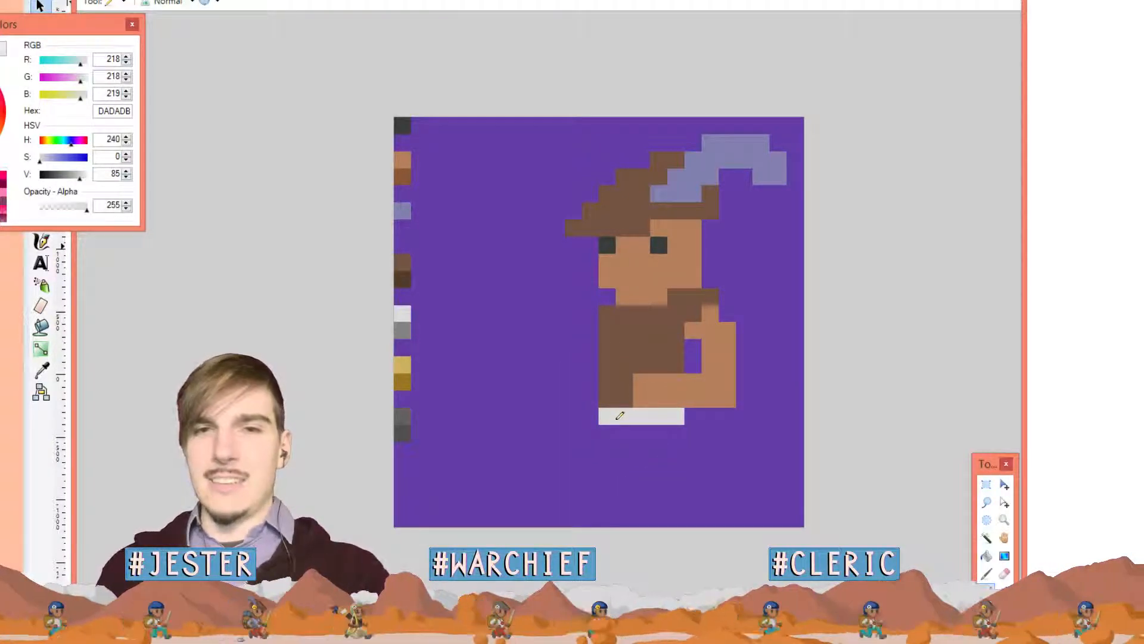
mouse_move(615, 397)
mouse_down()
mouse_move(607, 424)
mouse_move(599, 485)
mouse_move(621, 478)
mouse_move(621, 419)
mouse_move(671, 419)
mouse_move(661, 483)
mouse_move(680, 482)
mouse_move(676, 426)
mouse_up()
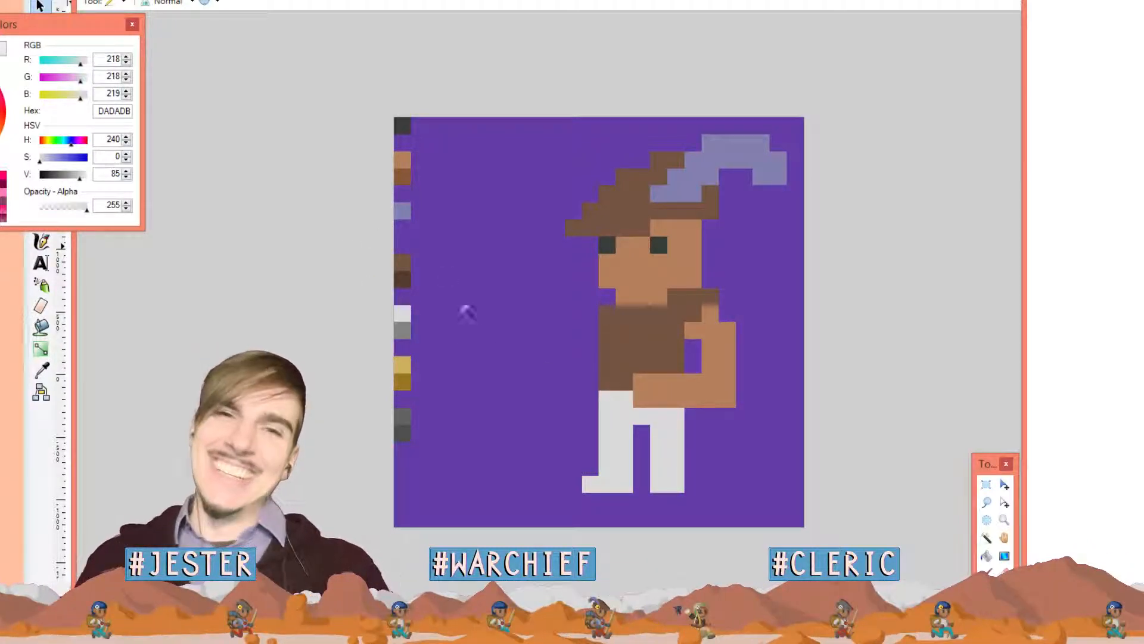
Draw a mid grey shoe bar under the left leg
key(k)
click(403, 415)
key(p)
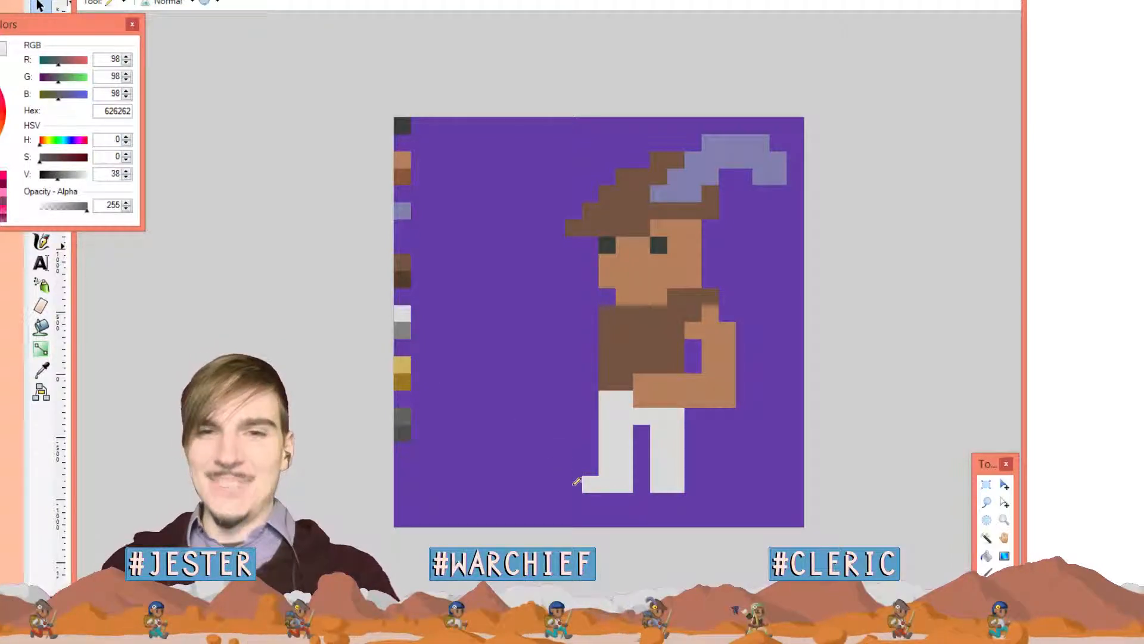
drag(578, 497, 612, 498)
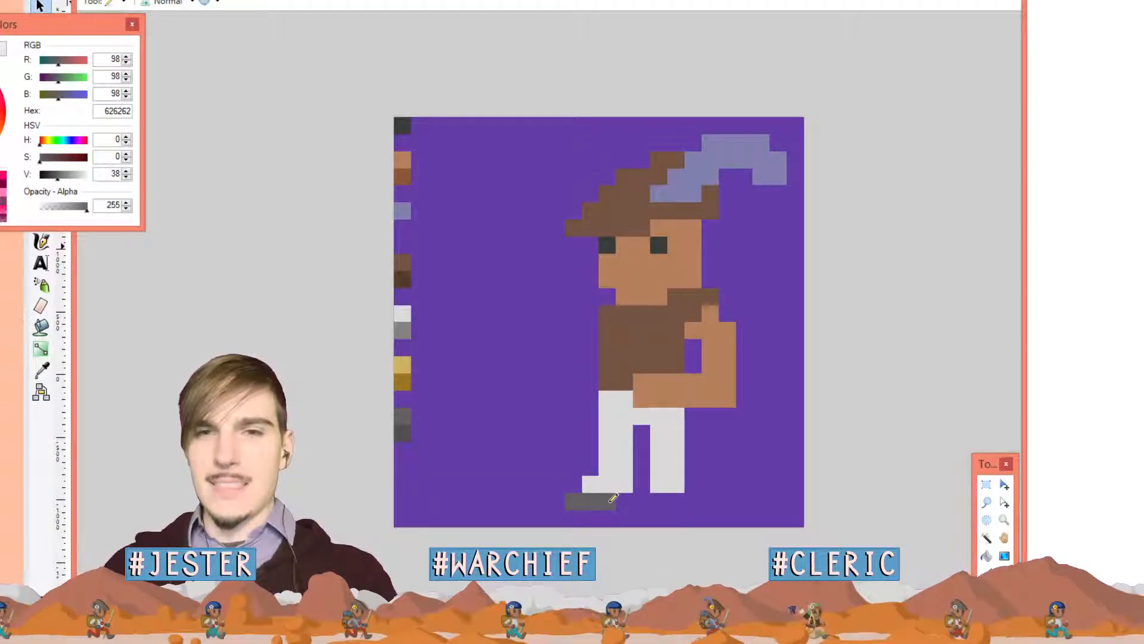
click(621, 495)
Paint the stray white pixel by the foot in background purple
key(k)
click(565, 438)
key(p)
click(593, 483)
Extend the grey boot bar two pixels to the right
key(k)
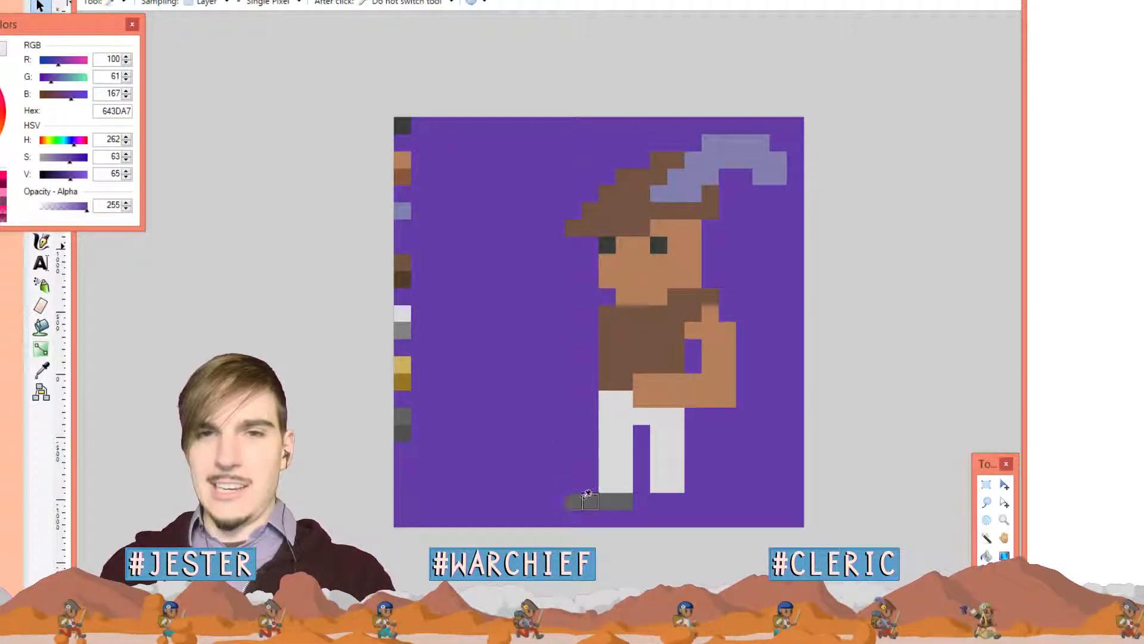
click(583, 500)
key(p)
drag(639, 501, 679, 499)
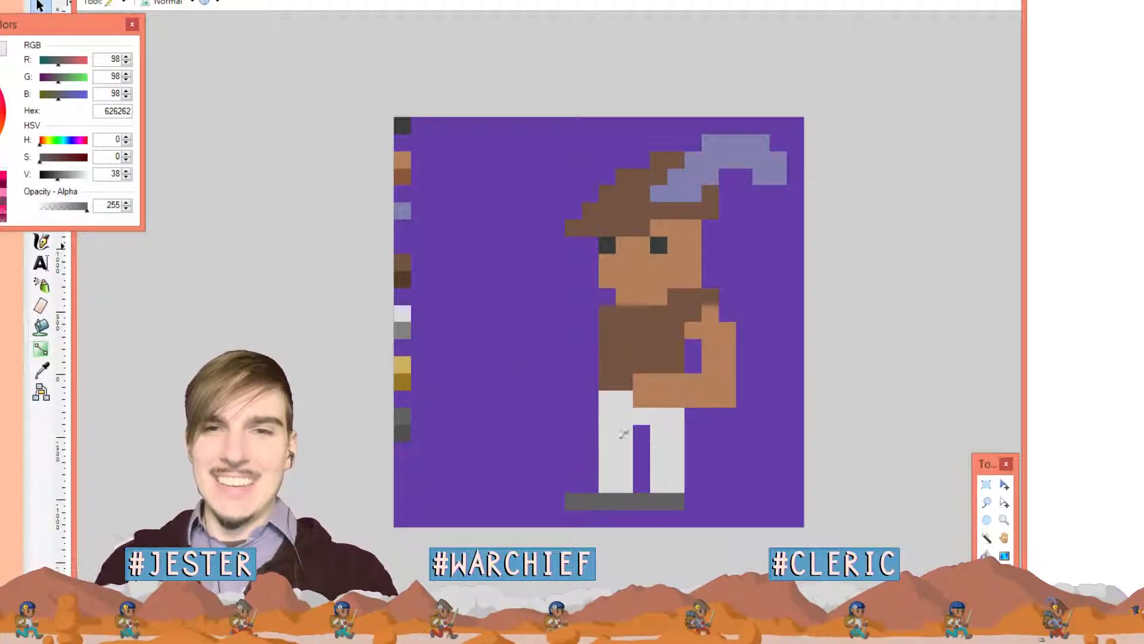
Shade a boot pixel in darker grey 4F4F4F
key(k)
click(406, 429)
key(p)
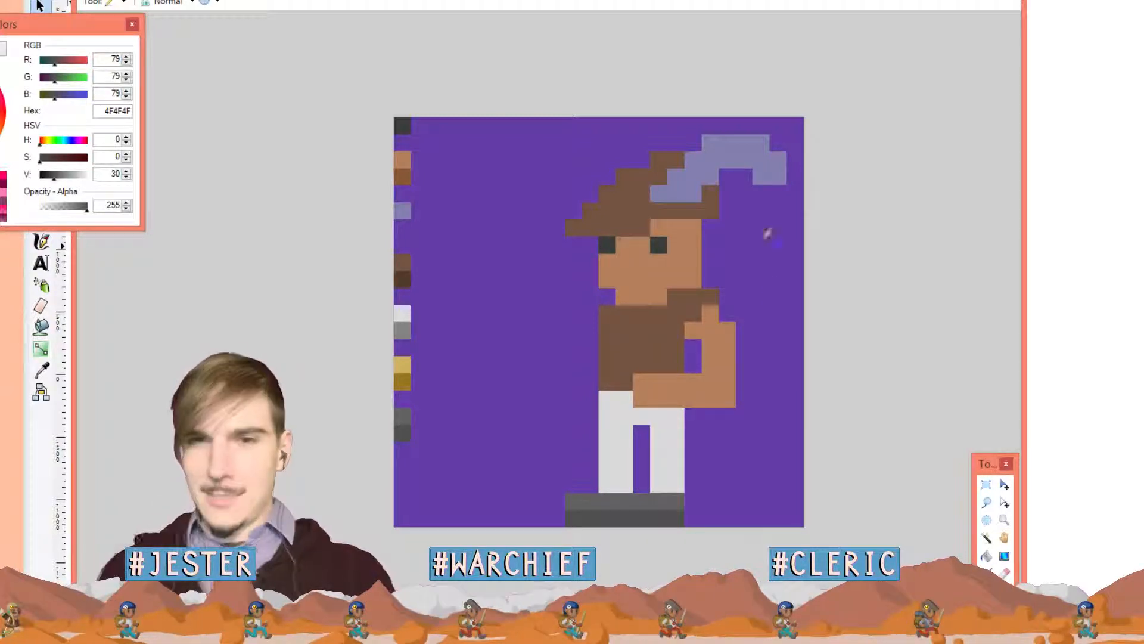
click(625, 501)
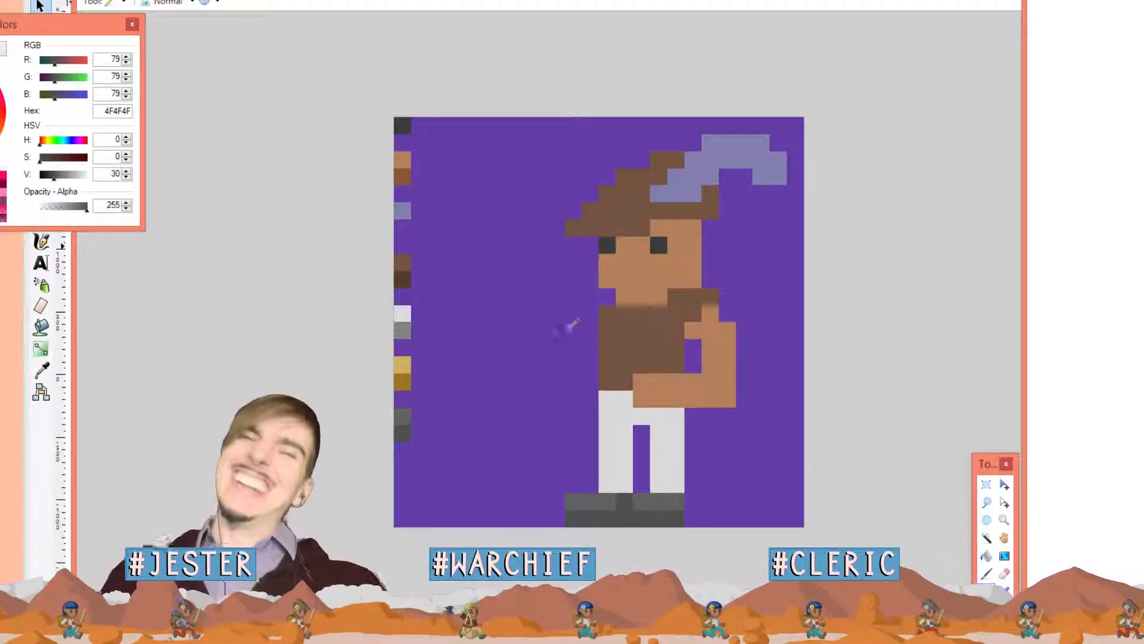
Erase the right end of the arm with background purple
key(k)
click(710, 198)
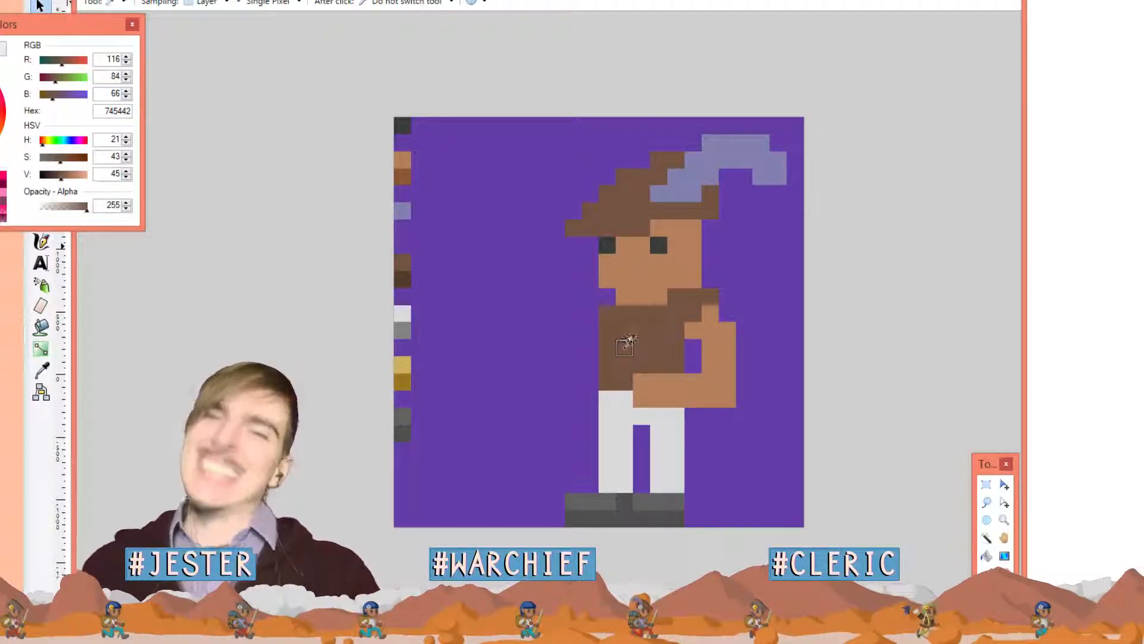
click(727, 432)
key(p)
drag(750, 393, 758, 349)
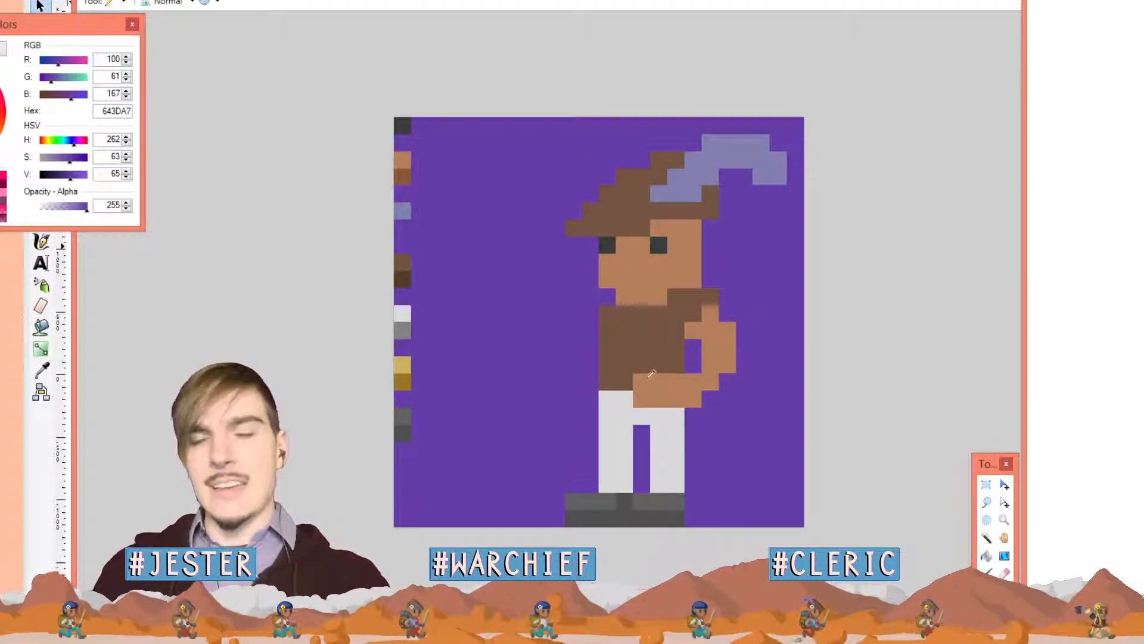
Trim the stray right-side skin pixels off the face and the hat brim's right end
key(k)
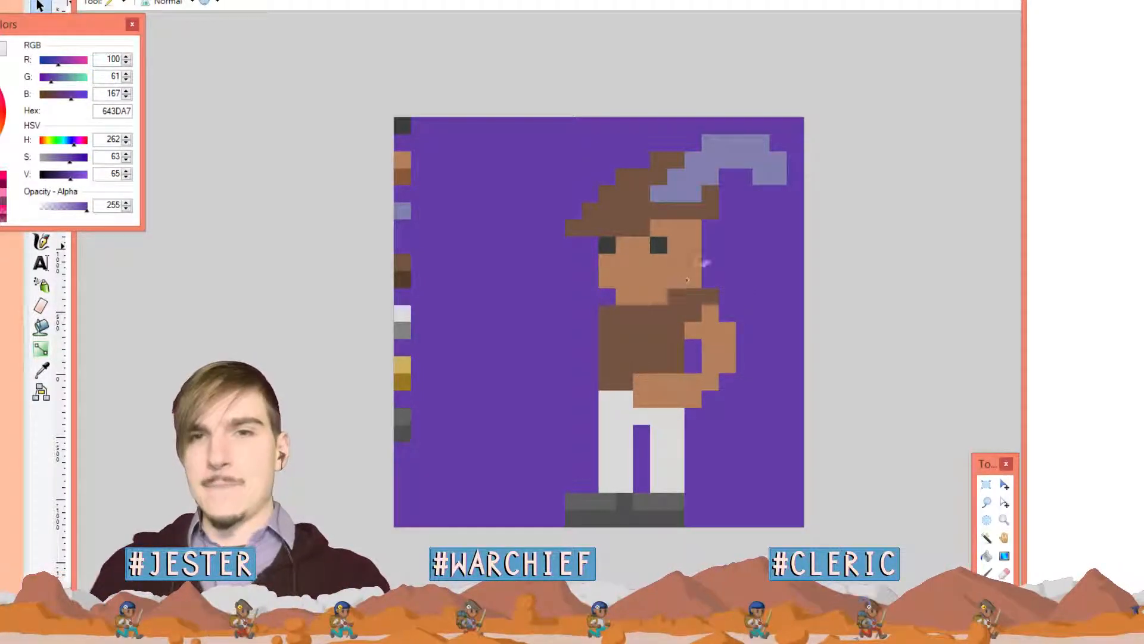
click(691, 274)
click(719, 264)
key(p)
click(698, 276)
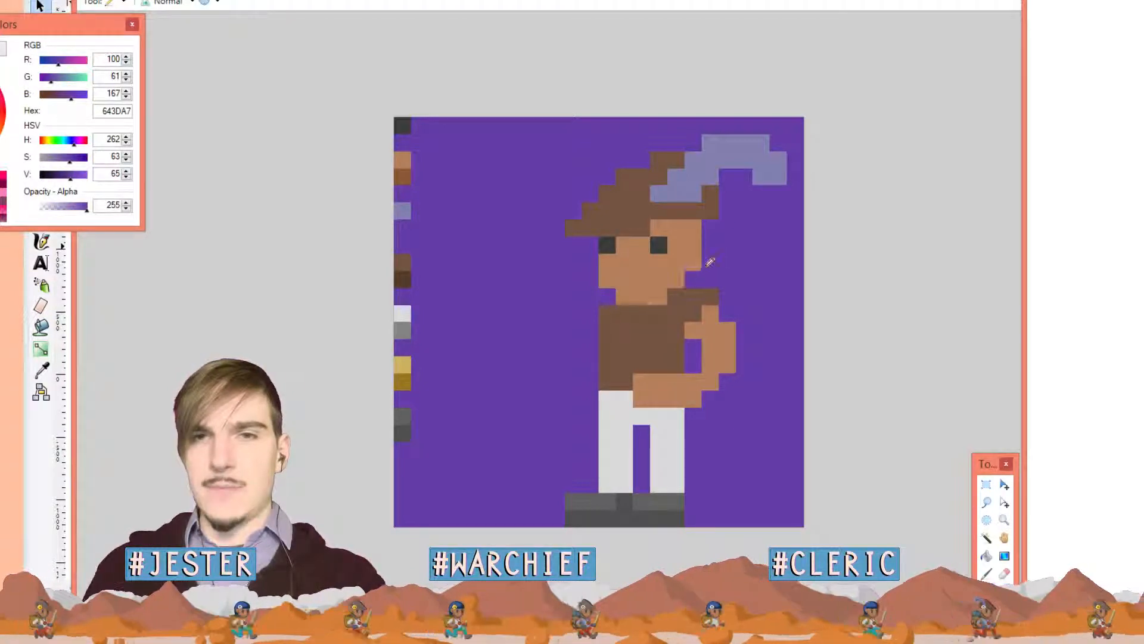
click(700, 229)
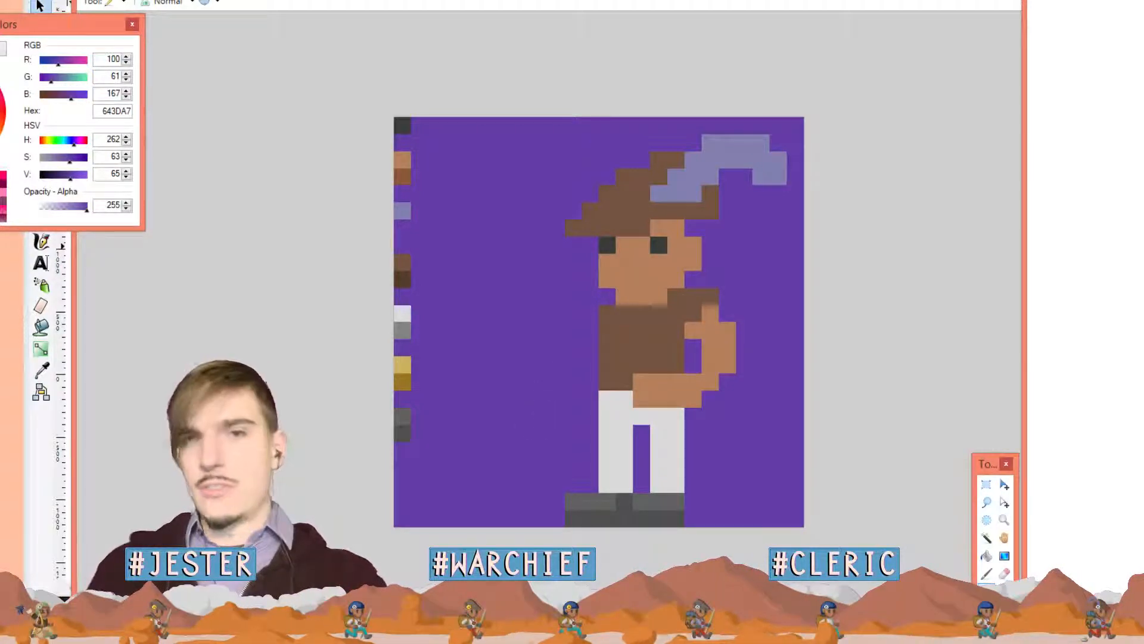
click(712, 211)
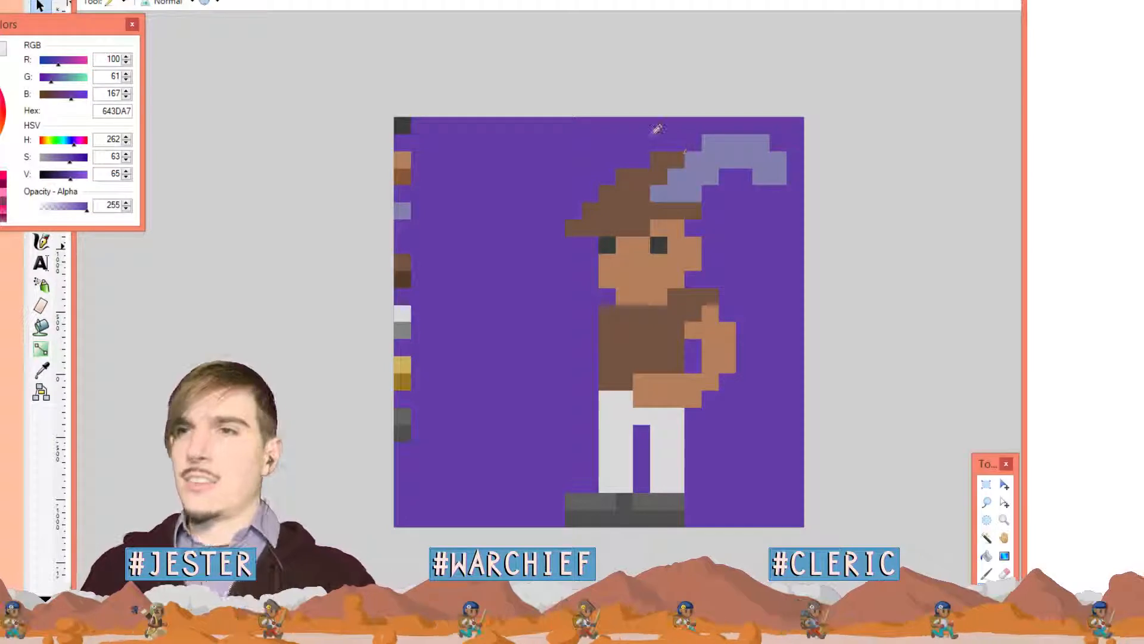
Add two B47F5C skin pixels to the hand and extend the white trousers up beneath it
key(k)
click(690, 382)
key(p)
click(710, 399)
click(728, 382)
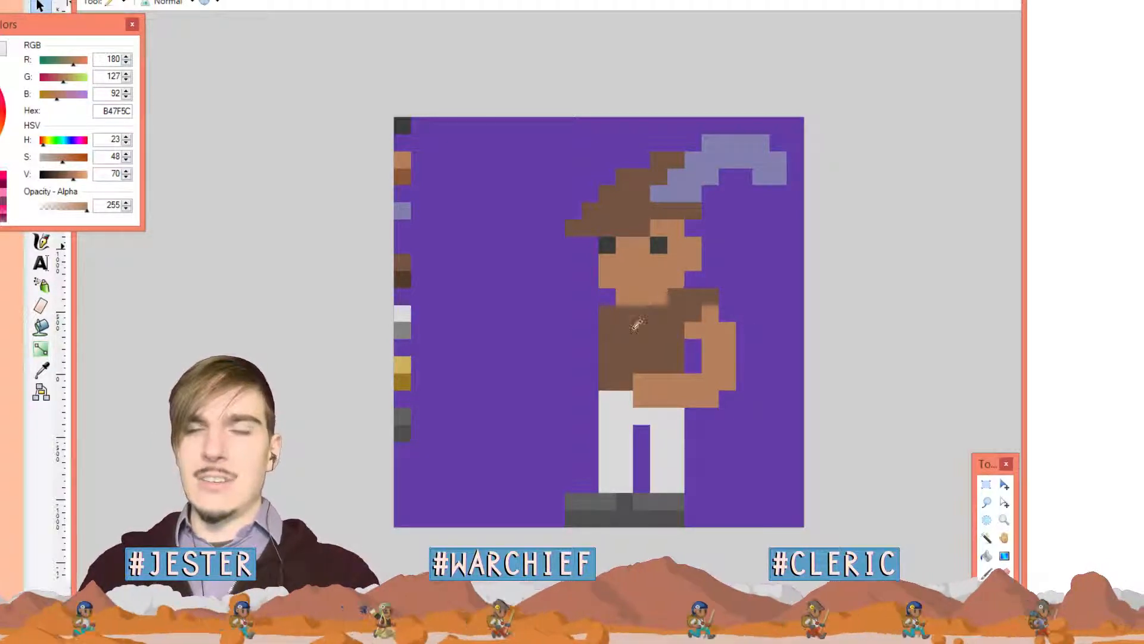
ctrl+click(621, 414)
click(641, 396)
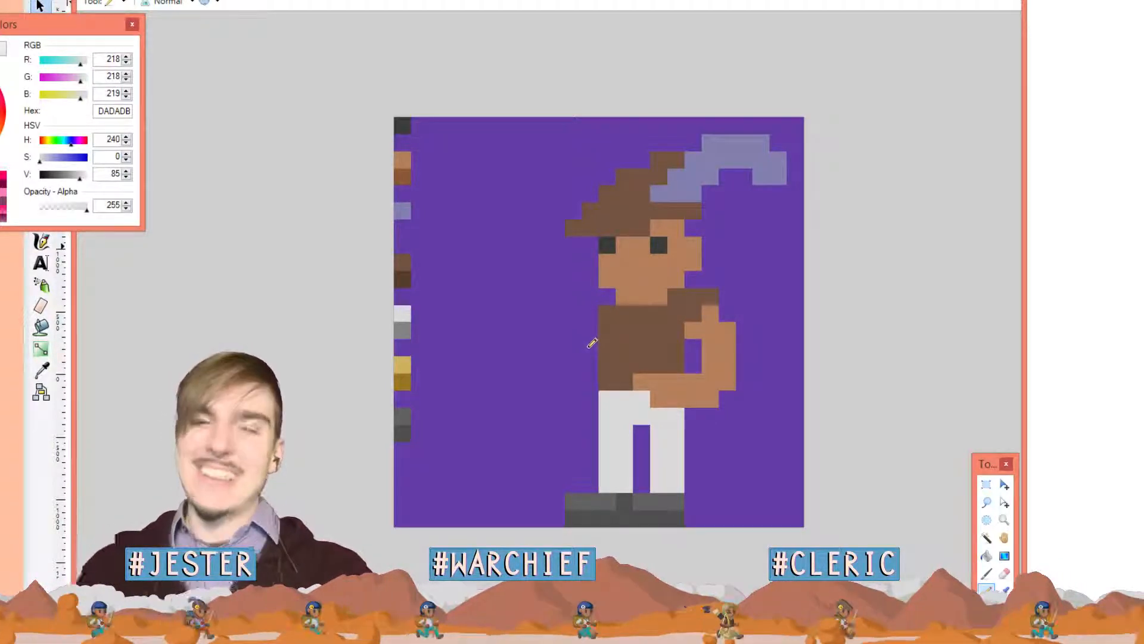
Pencil a small skin-tone hand left of the vest, then trim the arm's outer pixels in purple
ctrl+click(676, 380)
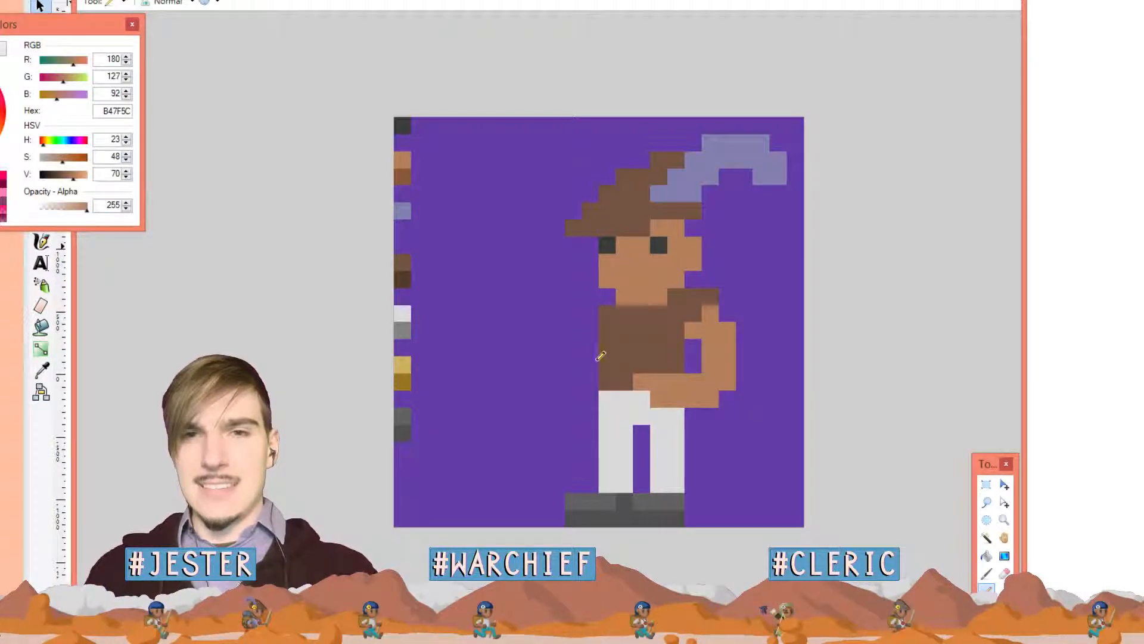
mouse_move(591, 365)
mouse_down()
mouse_move(573, 364)
mouse_move(590, 382)
mouse_up()
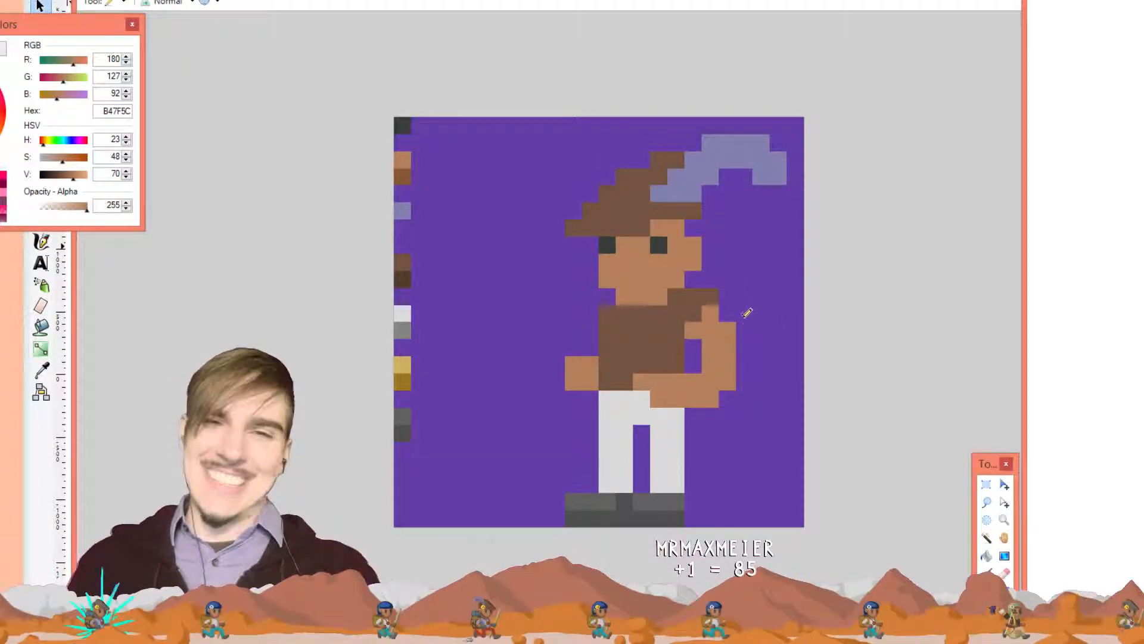
key(k)
click(756, 301)
key(p)
drag(729, 328, 729, 365)
click(727, 386)
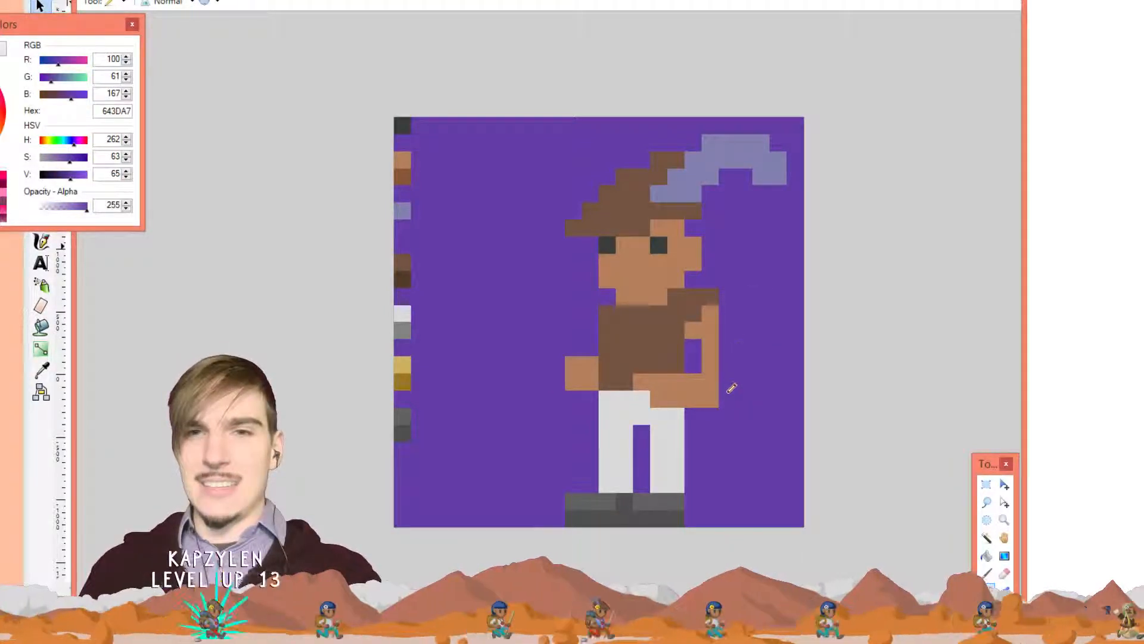
key(ctrl+z)
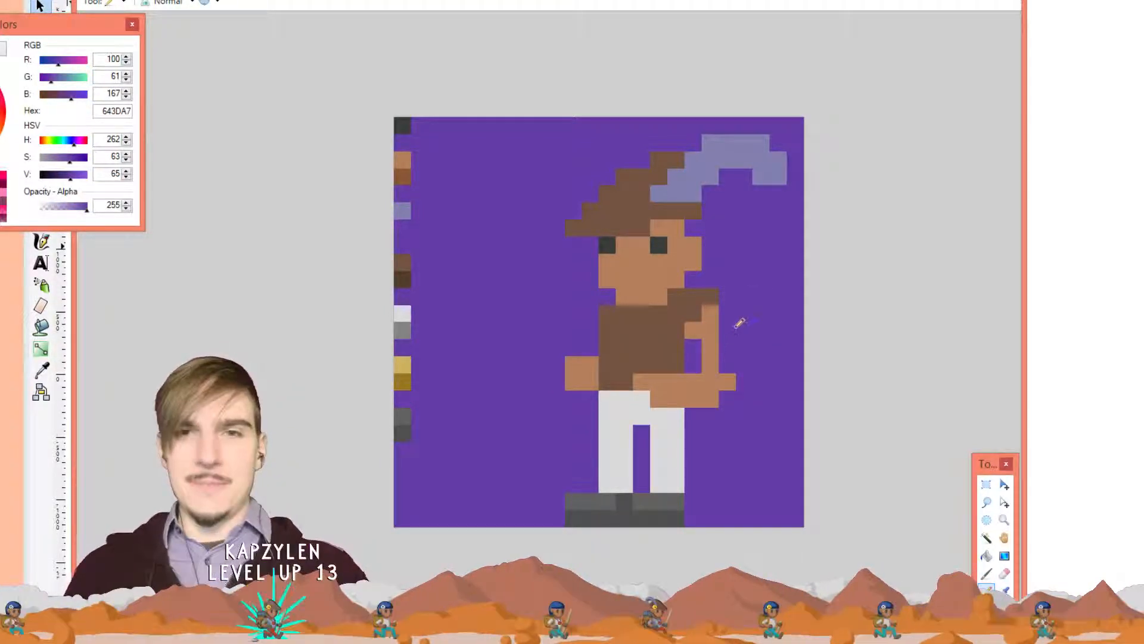
key(ctrl+z)
click(727, 329)
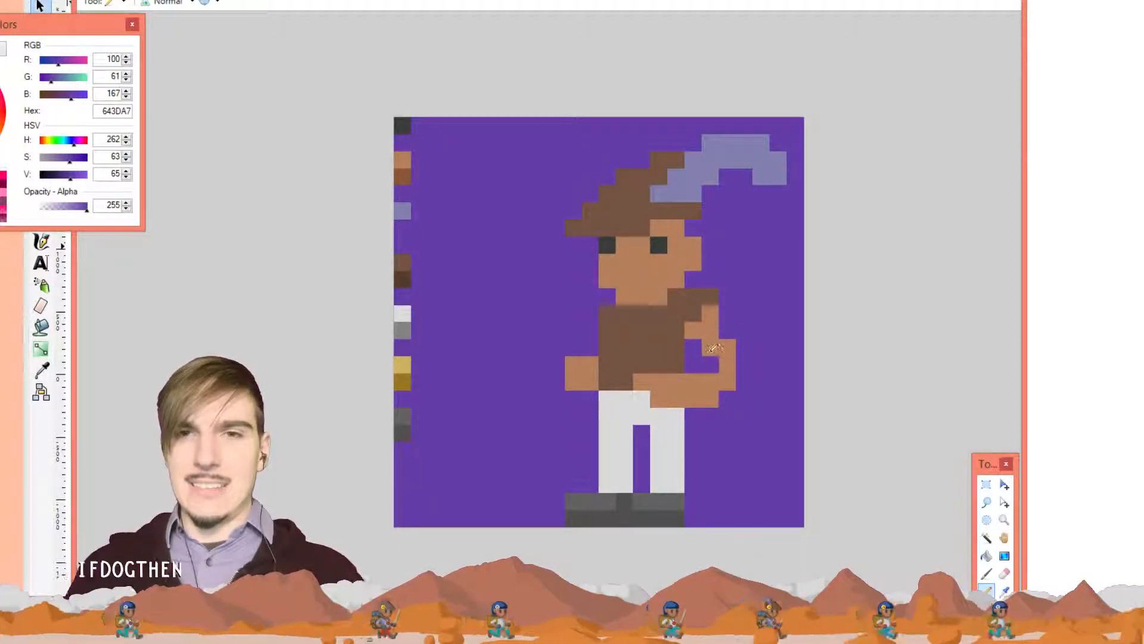
click(693, 382)
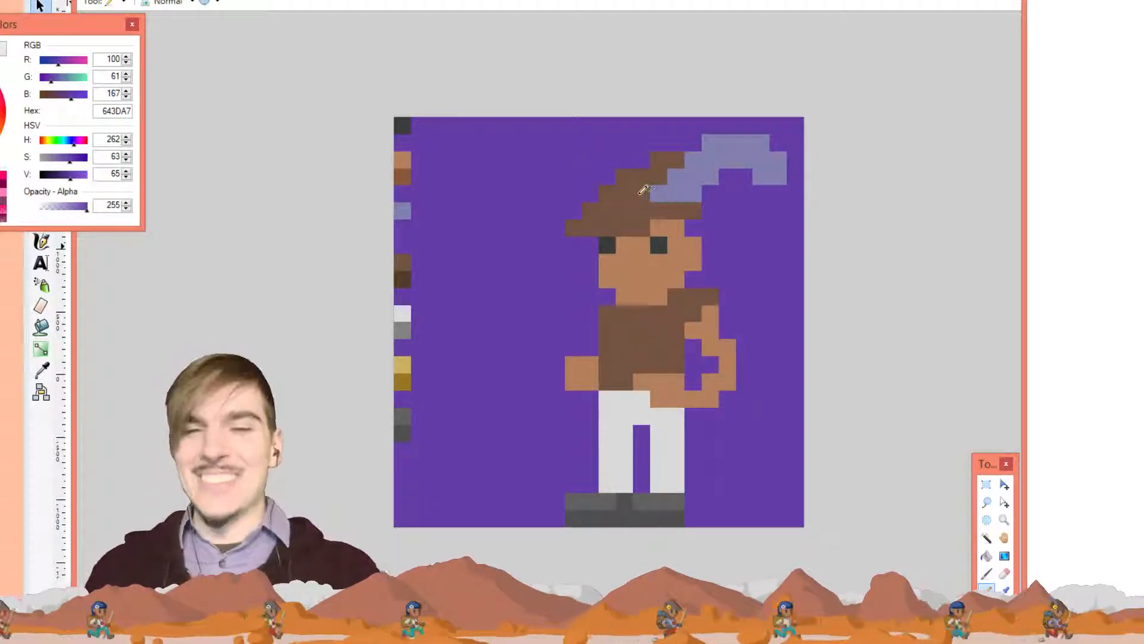
Colour one hand pixel with the vest brown 745442
key(k)
click(672, 355)
key(p)
click(678, 380)
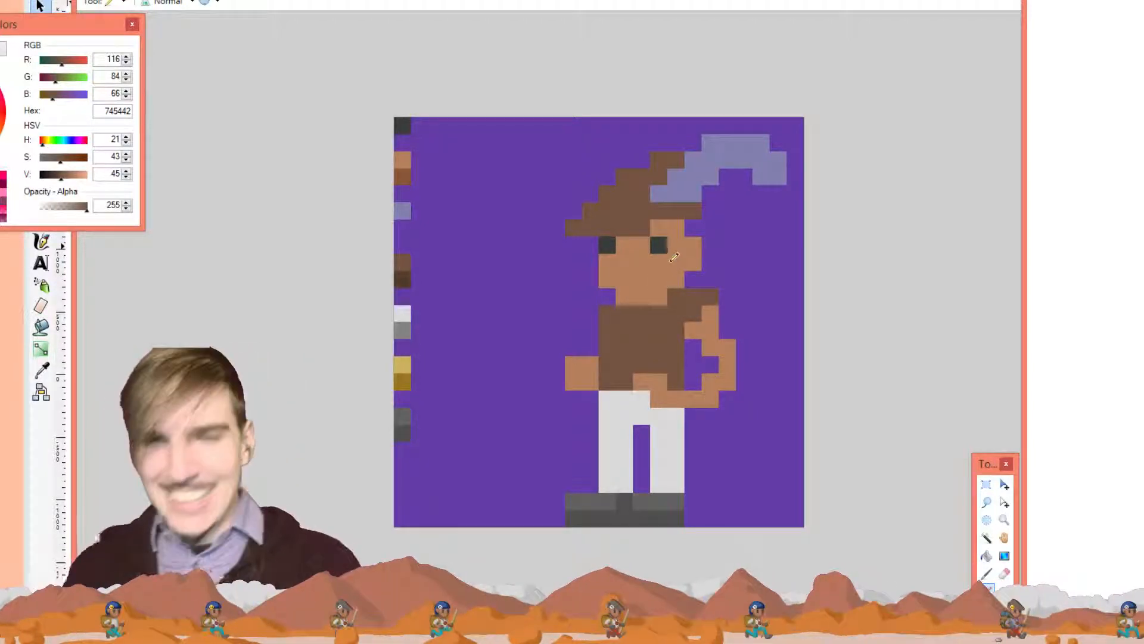
Paint the arm's outer right column background purple and resample skin tone B47F5C
key(k)
click(741, 300)
key(p)
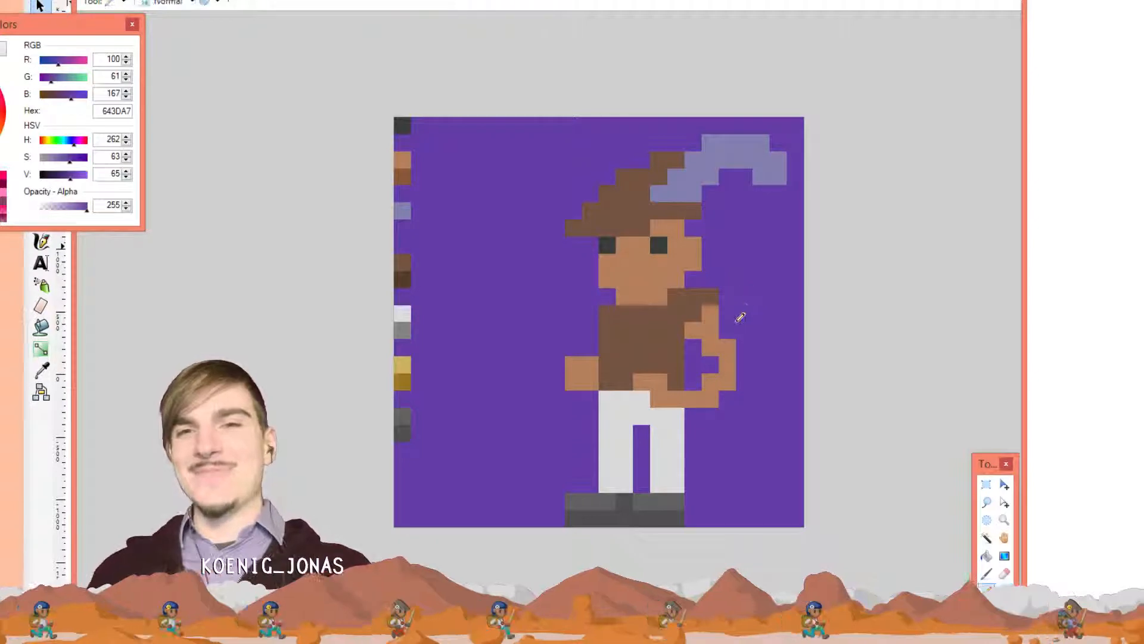
drag(727, 342, 724, 380)
key(k)
click(710, 331)
key(p)
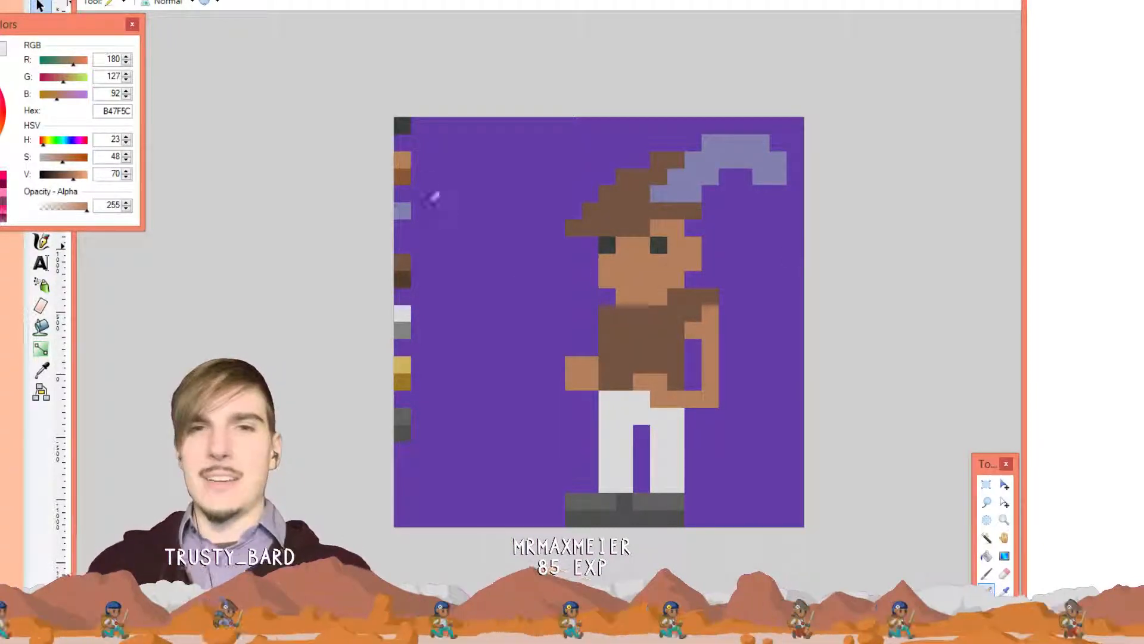
Shade the face's right side and neck with darker brown 885739, touching up cheek pixels
key(k)
click(409, 172)
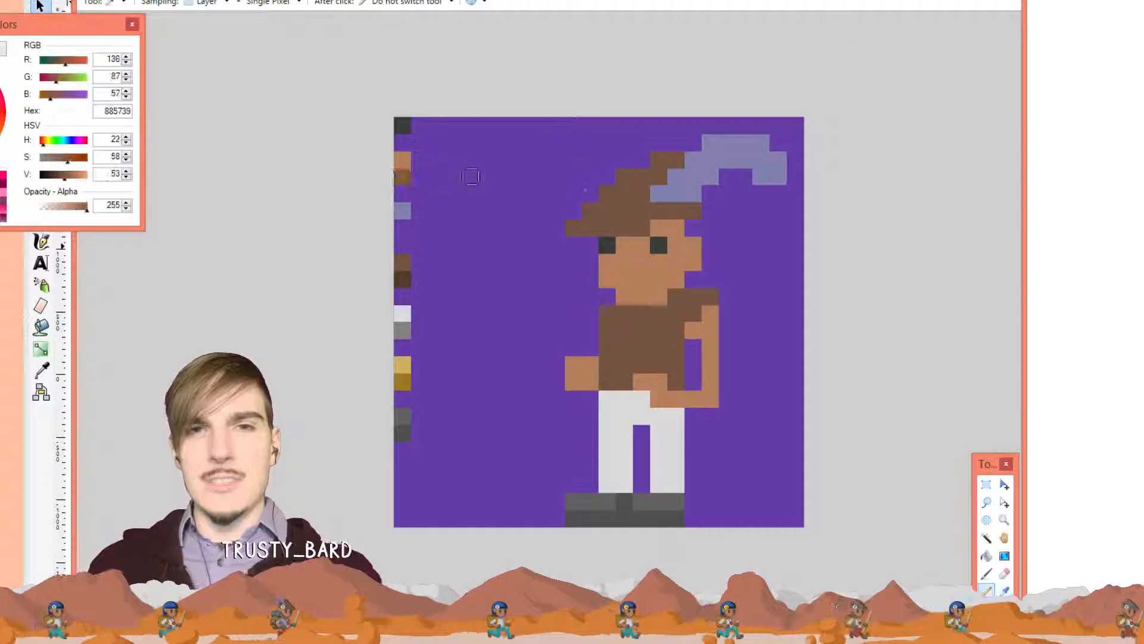
mouse_move(690, 227)
mouse_down()
mouse_move(693, 259)
mouse_move(655, 293)
mouse_move(628, 297)
mouse_move(636, 267)
mouse_move(672, 267)
mouse_up()
click(633, 261)
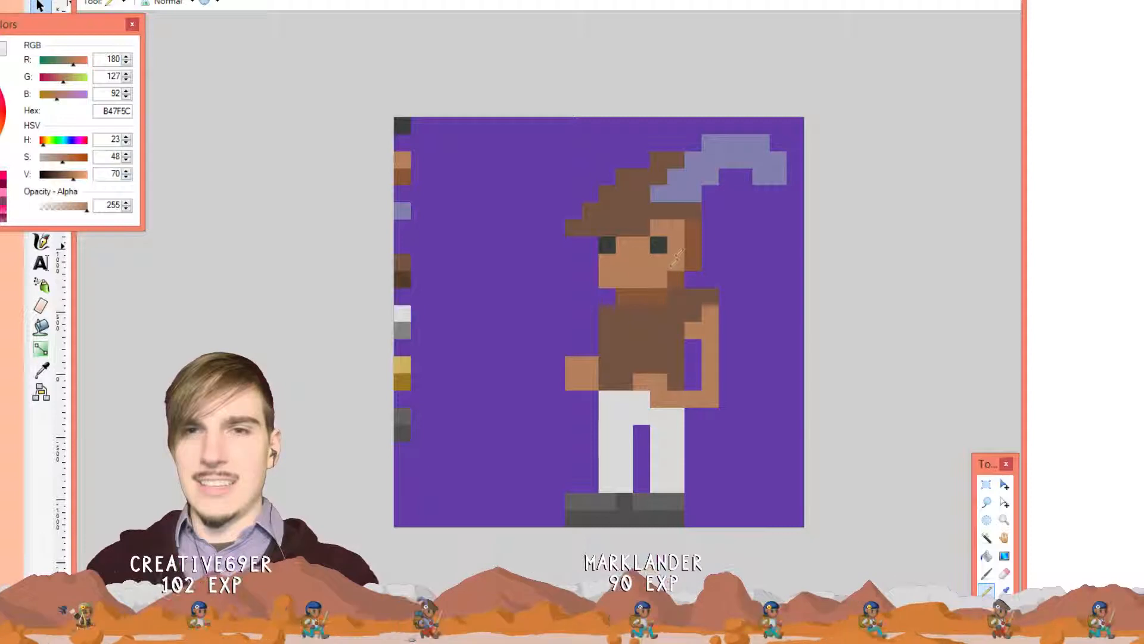
click(693, 243)
Add 885739 shading right of the face, below the brim, on the left edge and beside the left eye
key(k)
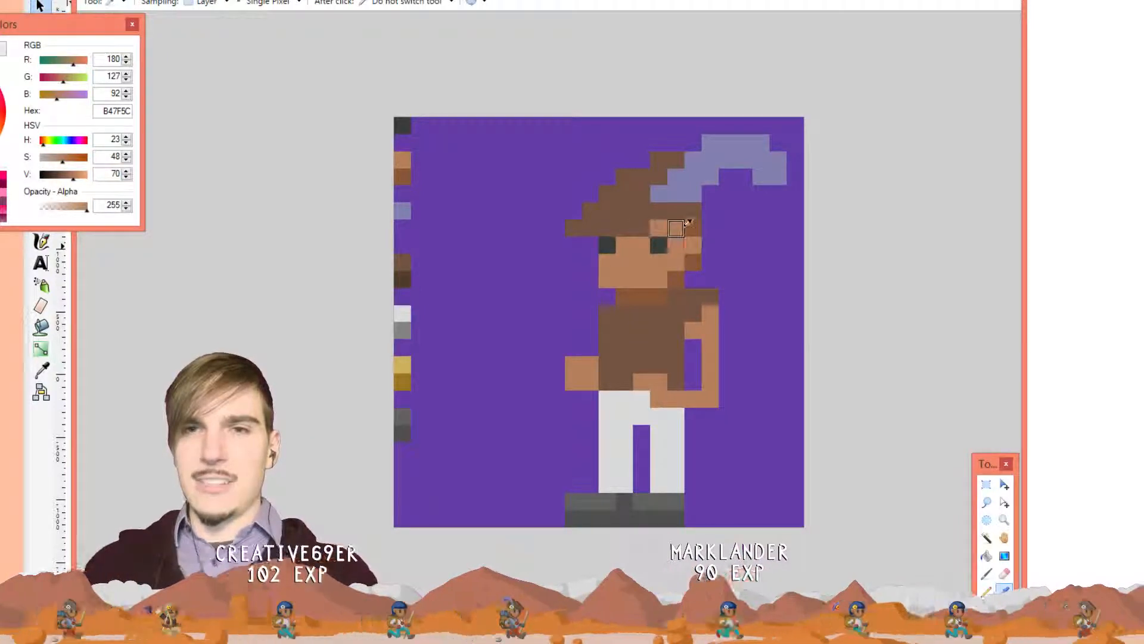
click(693, 229)
key(p)
click(709, 244)
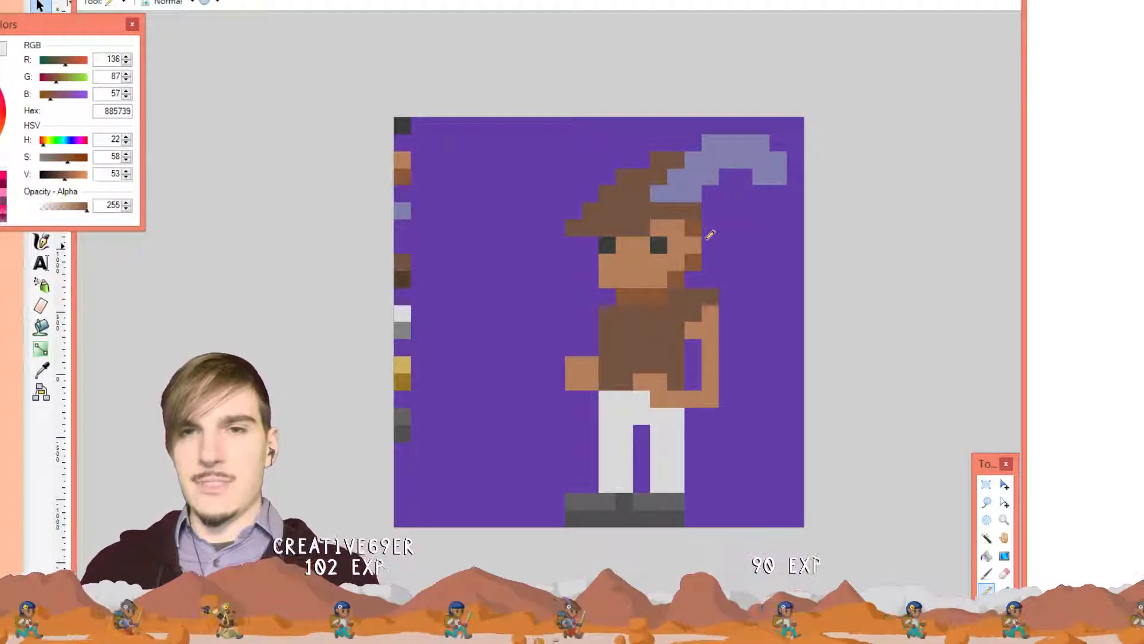
click(710, 227)
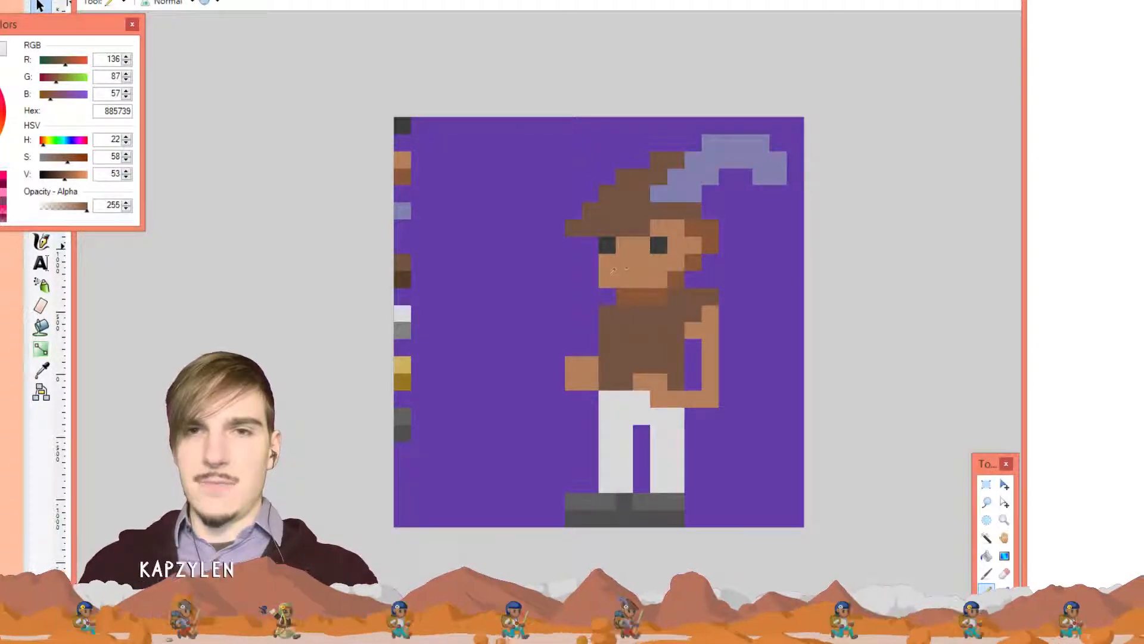
drag(609, 263, 612, 279)
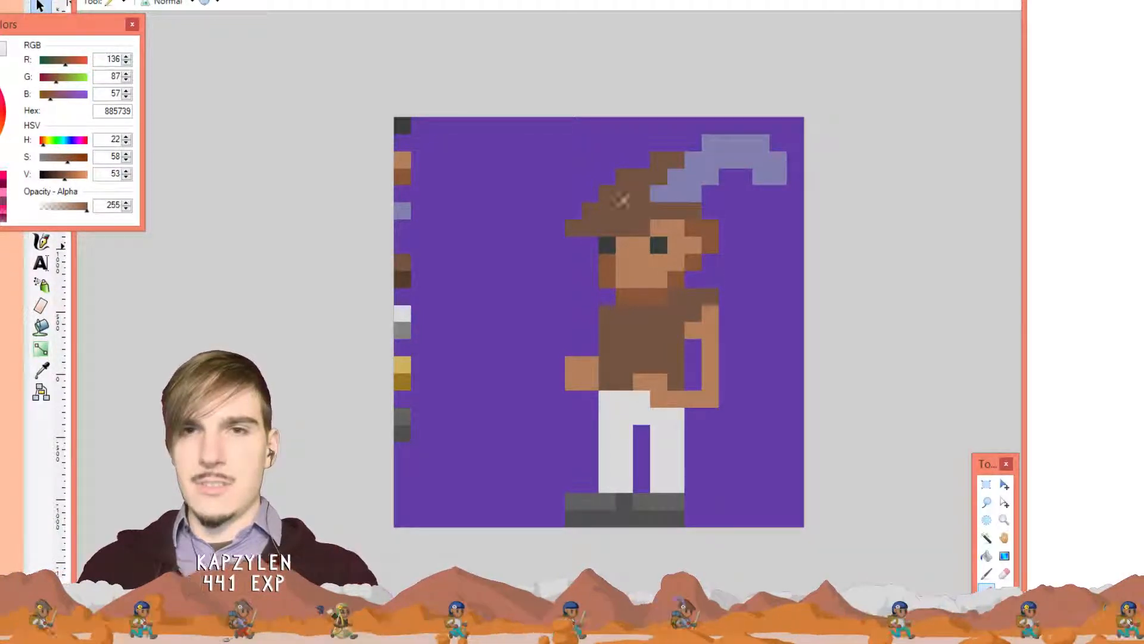
click(624, 240)
click(658, 227)
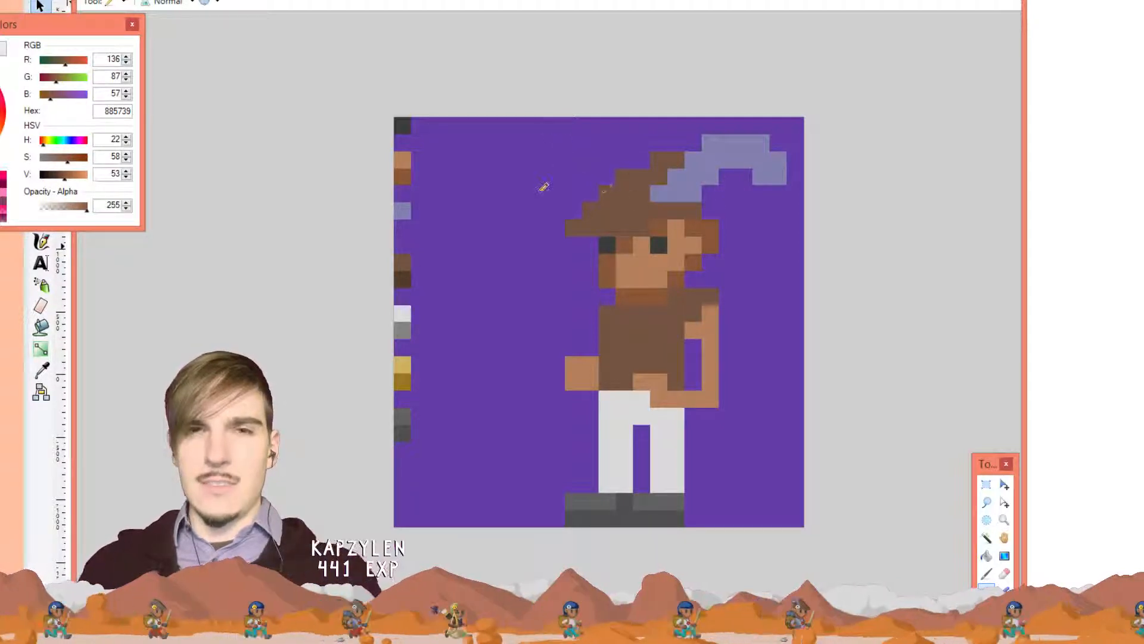
Paint a dark brown 503C2D hat brim and band
key(k)
click(403, 278)
key(p)
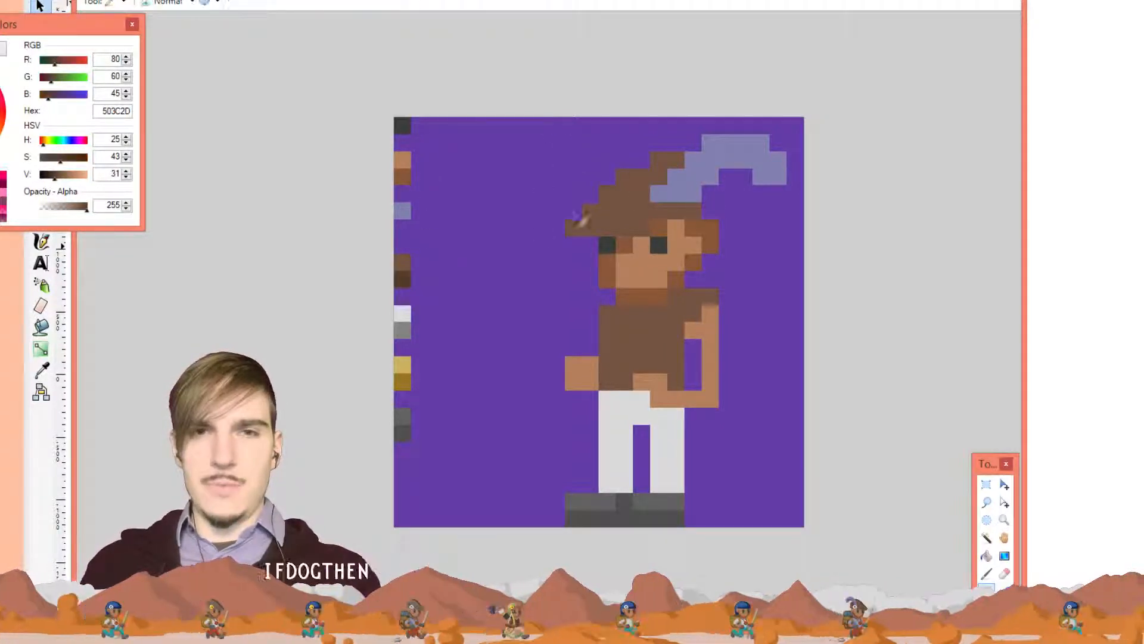
mouse_move(575, 228)
mouse_down()
mouse_move(693, 206)
mouse_move(704, 167)
mouse_move(714, 204)
mouse_up()
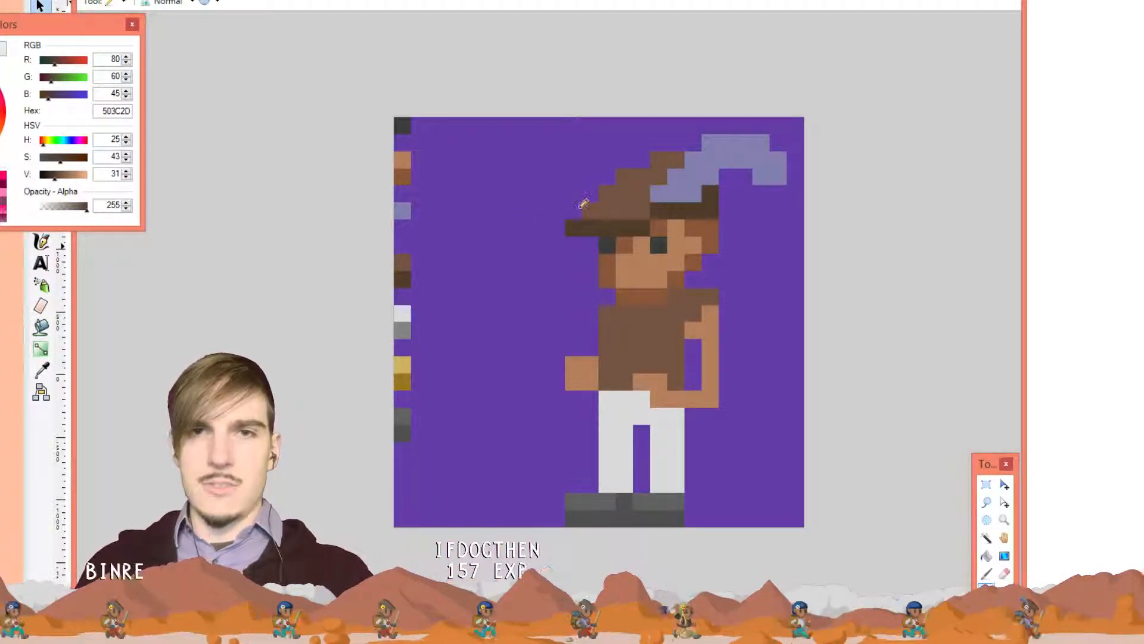
Recolour the brim's two leftmost pixels lighter brown 745442 and resample the dark brown near the face
key(k)
click(609, 207)
key(p)
click(578, 224)
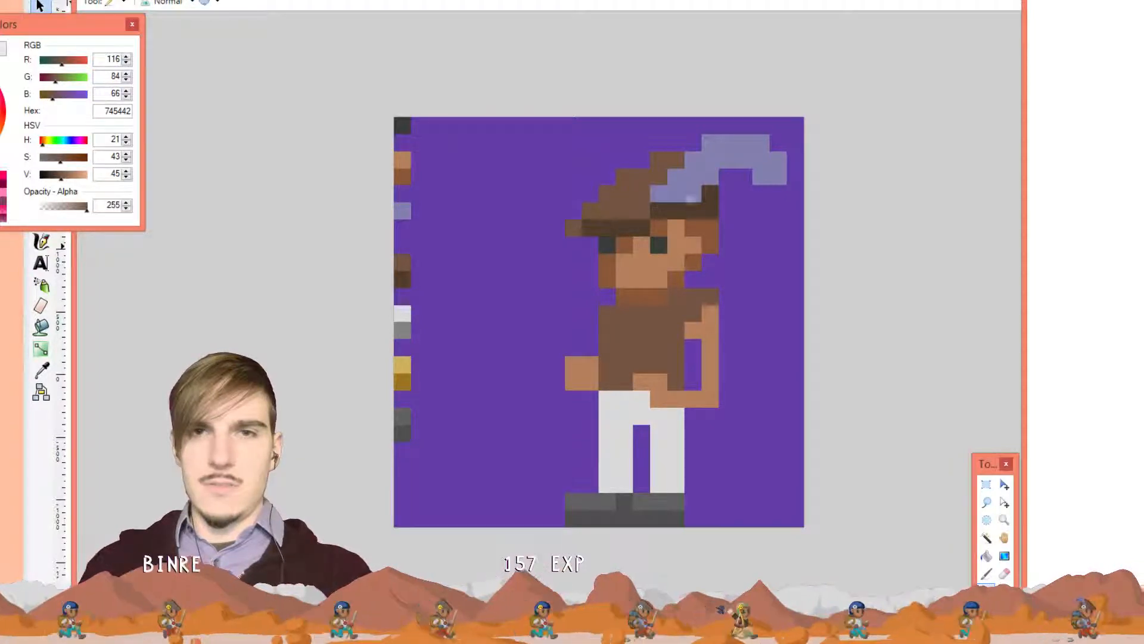
click(591, 228)
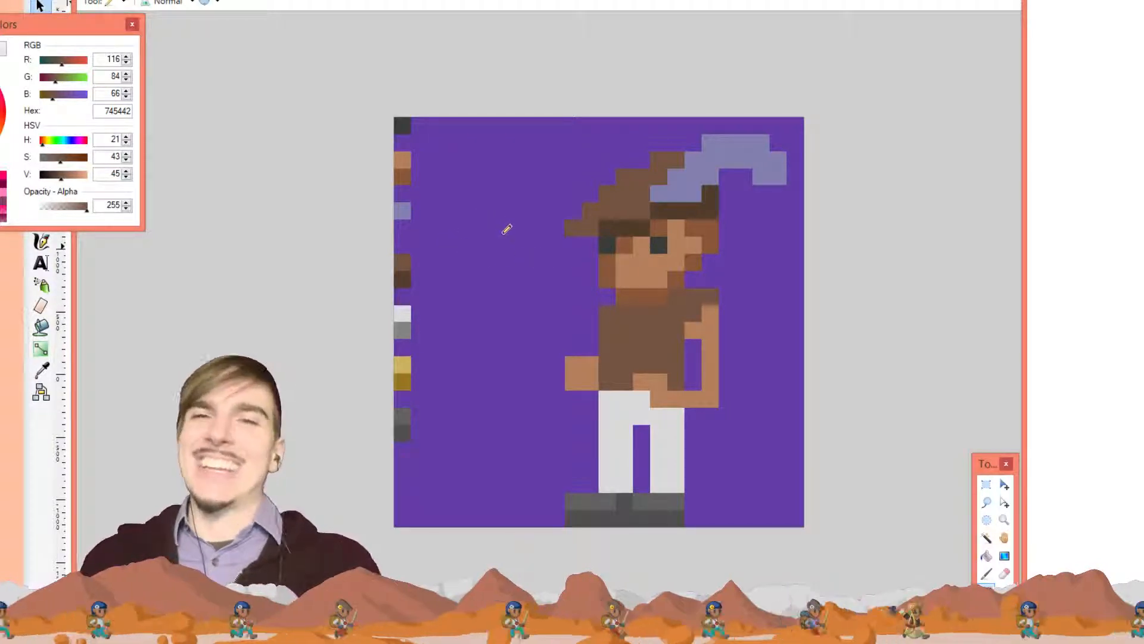
key(k)
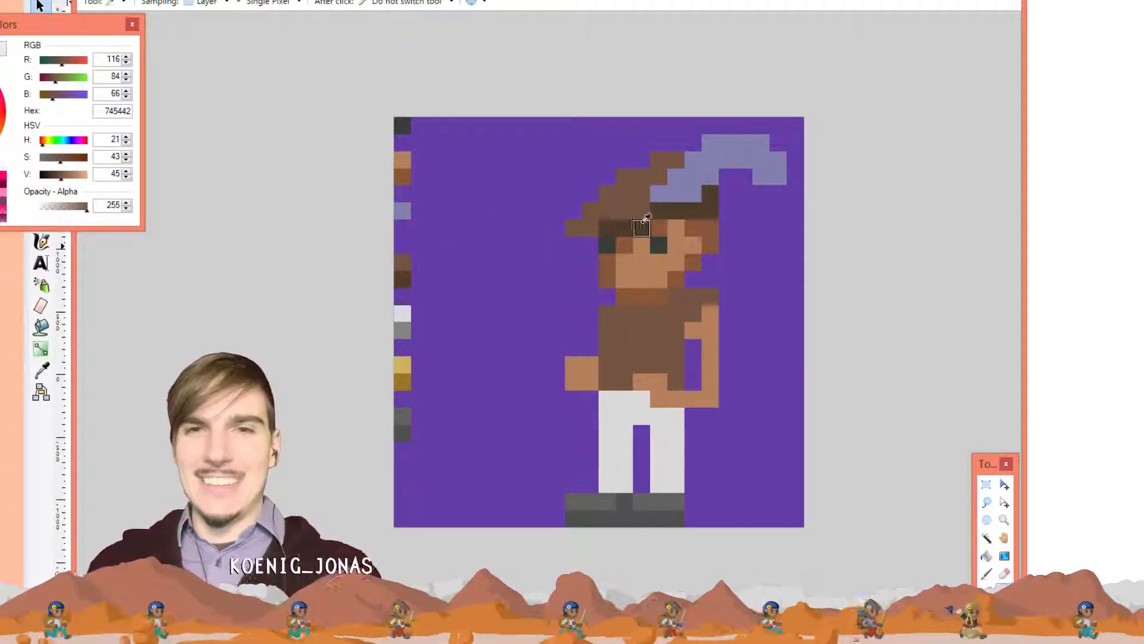
click(641, 229)
Pencil dark brown 503C2D along the tunic's shoulder, right edge, top row and left edge, undoing stray pixels
key(p)
click(708, 297)
mouse_move(677, 331)
mouse_down()
mouse_move(686, 367)
mouse_move(691, 346)
mouse_move(692, 377)
mouse_move(678, 380)
mouse_up()
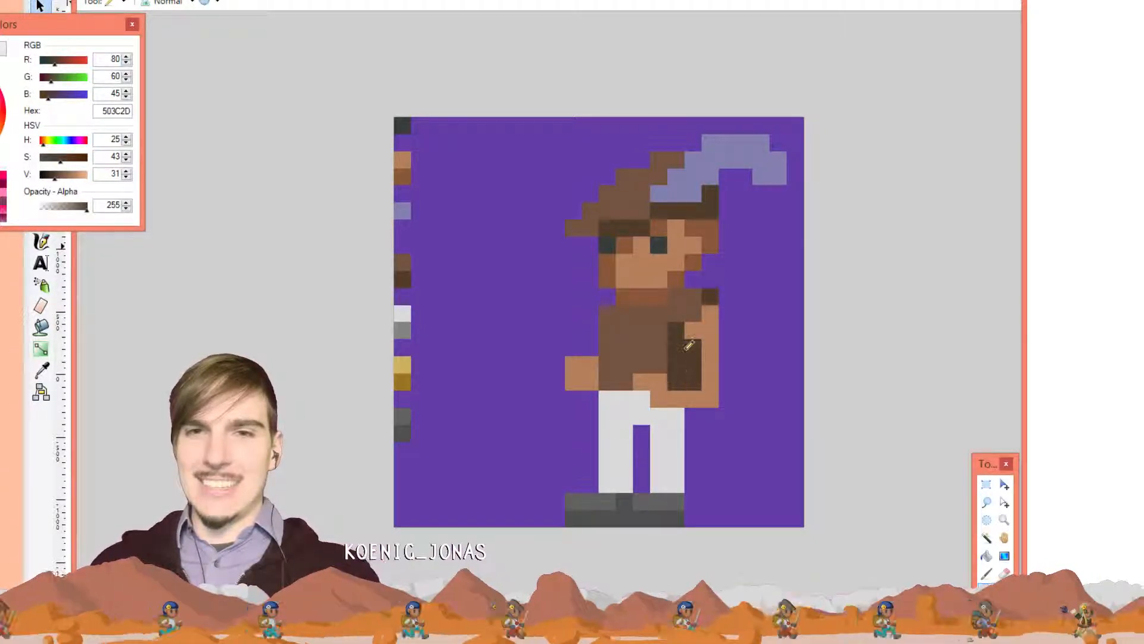
mouse_move(701, 293)
mouse_down()
mouse_move(617, 311)
mouse_move(609, 357)
mouse_up()
click(611, 314)
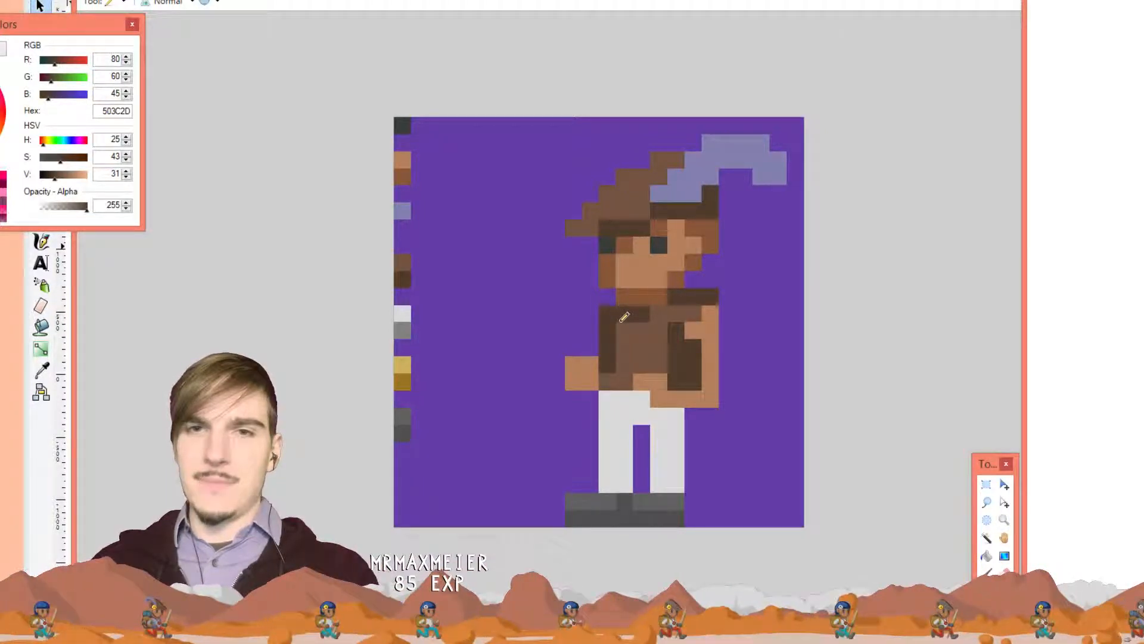
click(622, 328)
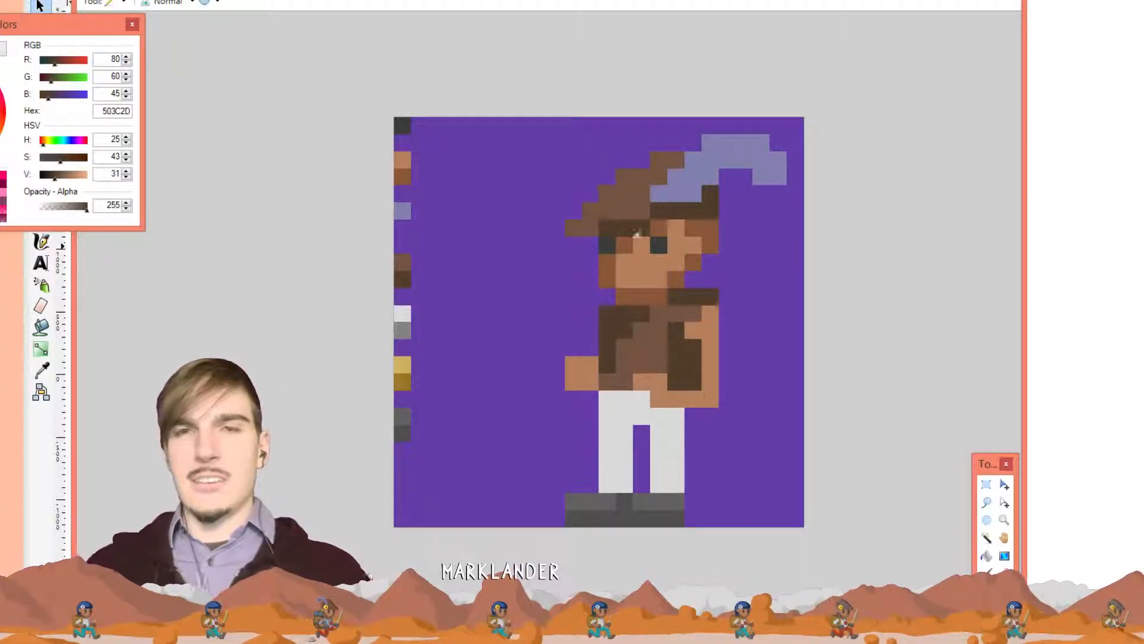
key(ctrl+z)
key(ctrl+z)
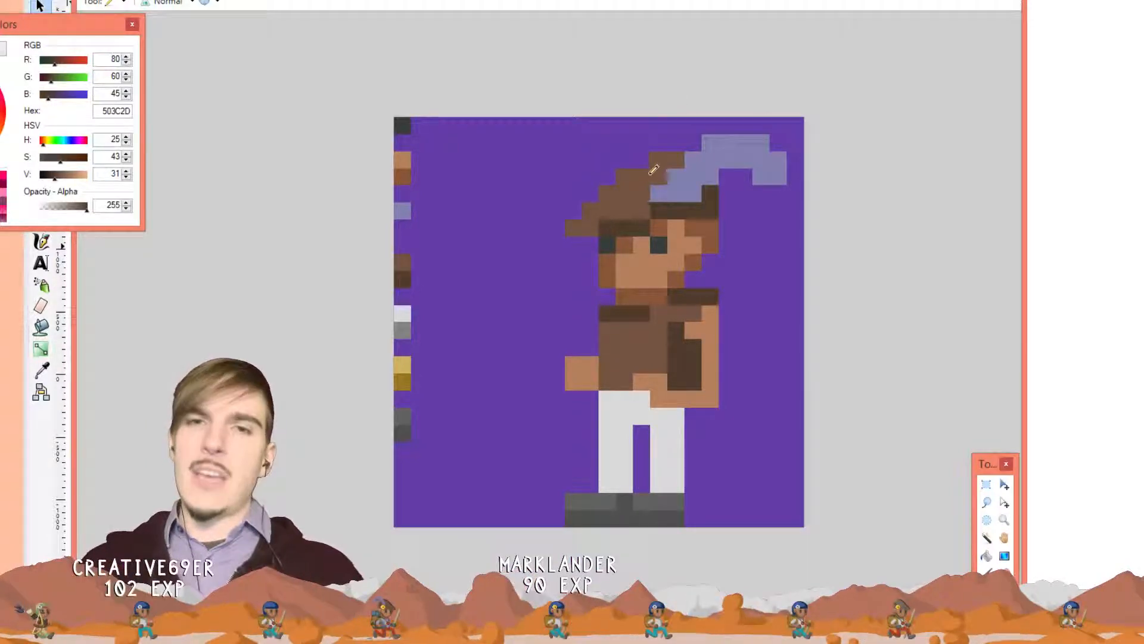
key(ctrl+z)
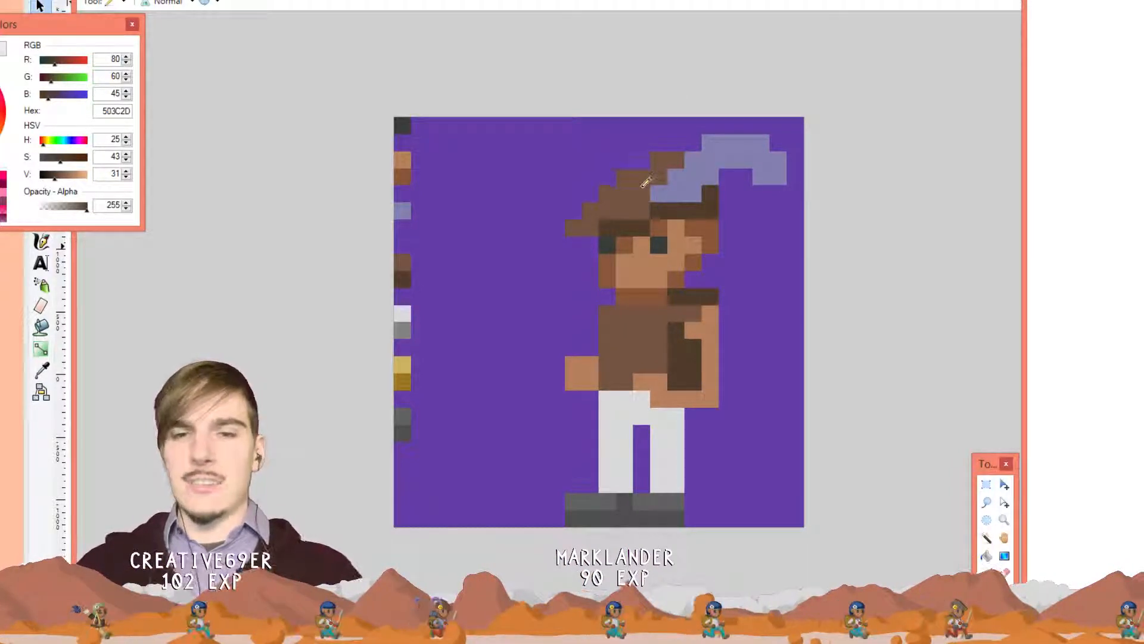
drag(621, 311, 604, 366)
click(608, 381)
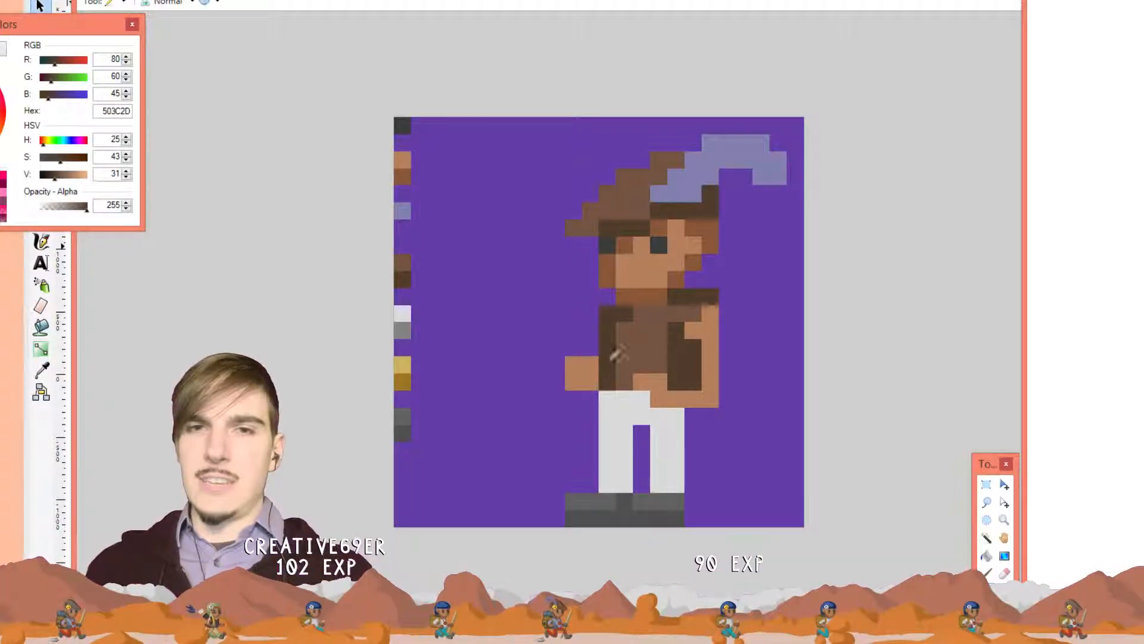
Fill the gap between the trouser legs and widen their right side in light grey
key(l)
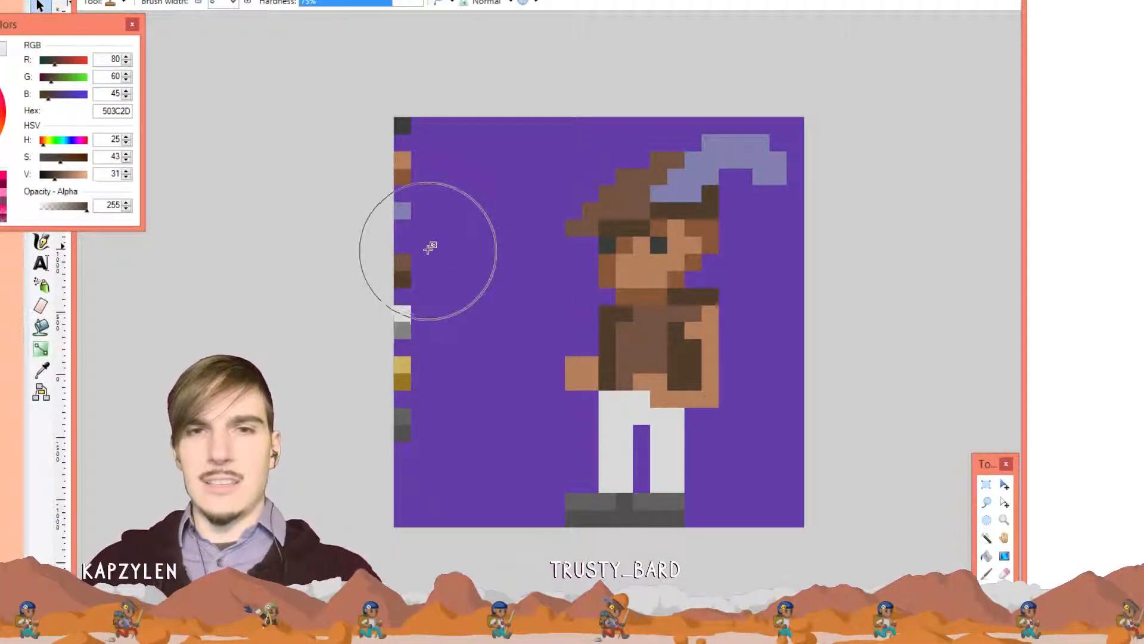
key(k)
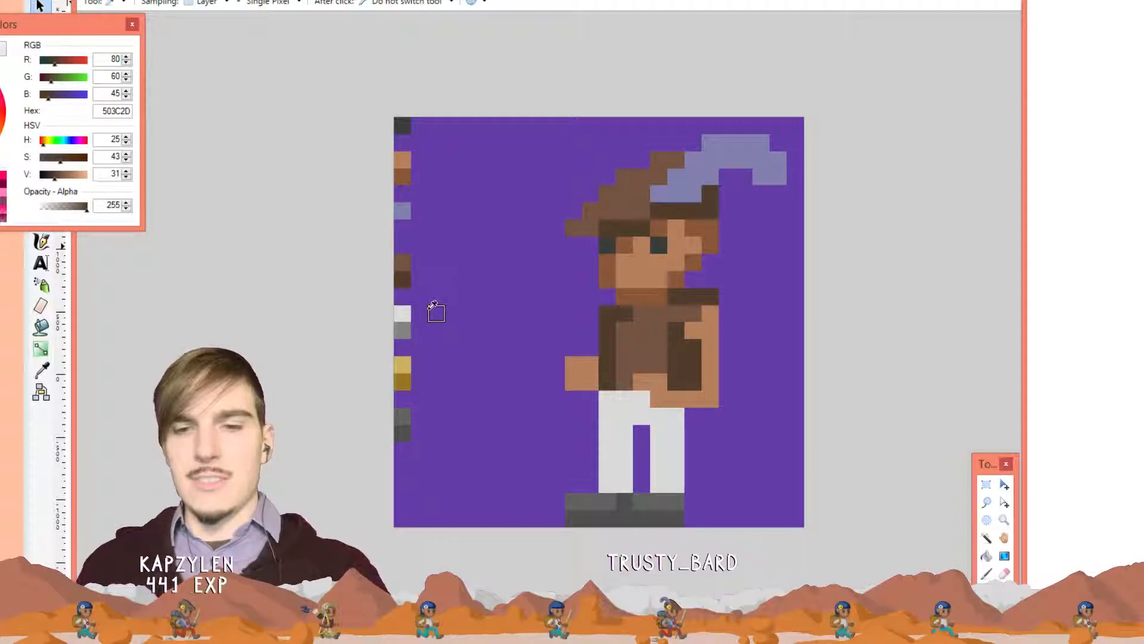
click(405, 314)
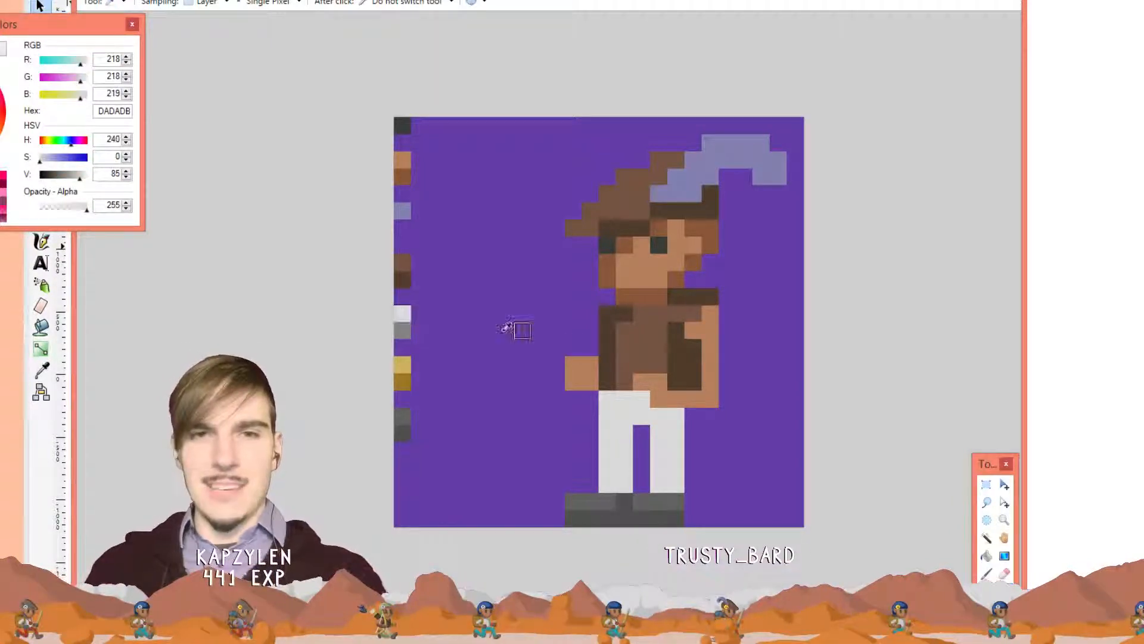
key(p)
mouse_move(637, 413)
mouse_down()
mouse_move(651, 473)
mouse_move(672, 472)
mouse_up()
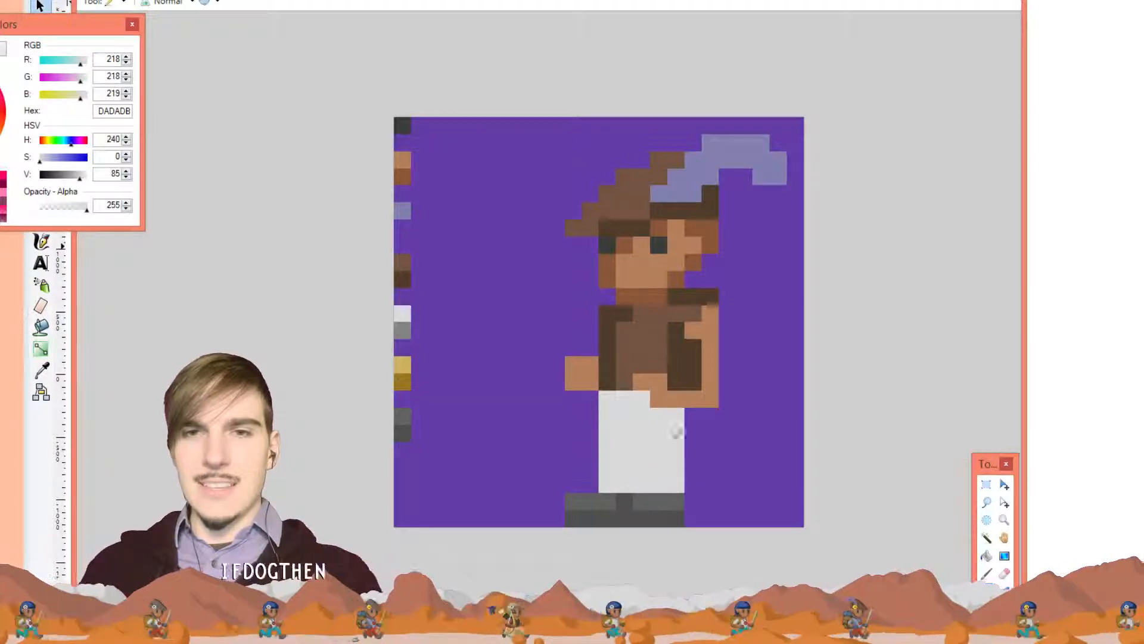
drag(691, 423, 692, 485)
Erase the trousers' lower-left column in purple and paint a mid-grey stripe down their middle
key(k)
click(539, 399)
key(p)
drag(607, 448, 605, 467)
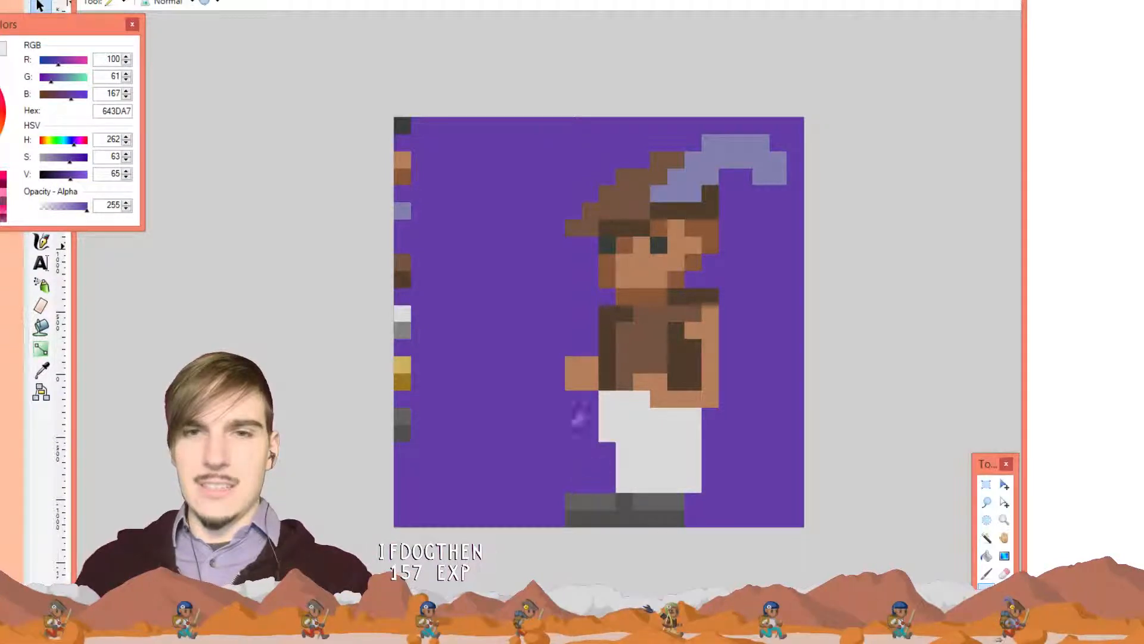
key(k)
click(402, 330)
key(p)
mouse_move(653, 427)
mouse_down()
mouse_move(658, 481)
mouse_move(702, 490)
mouse_move(701, 419)
mouse_move(704, 455)
mouse_up()
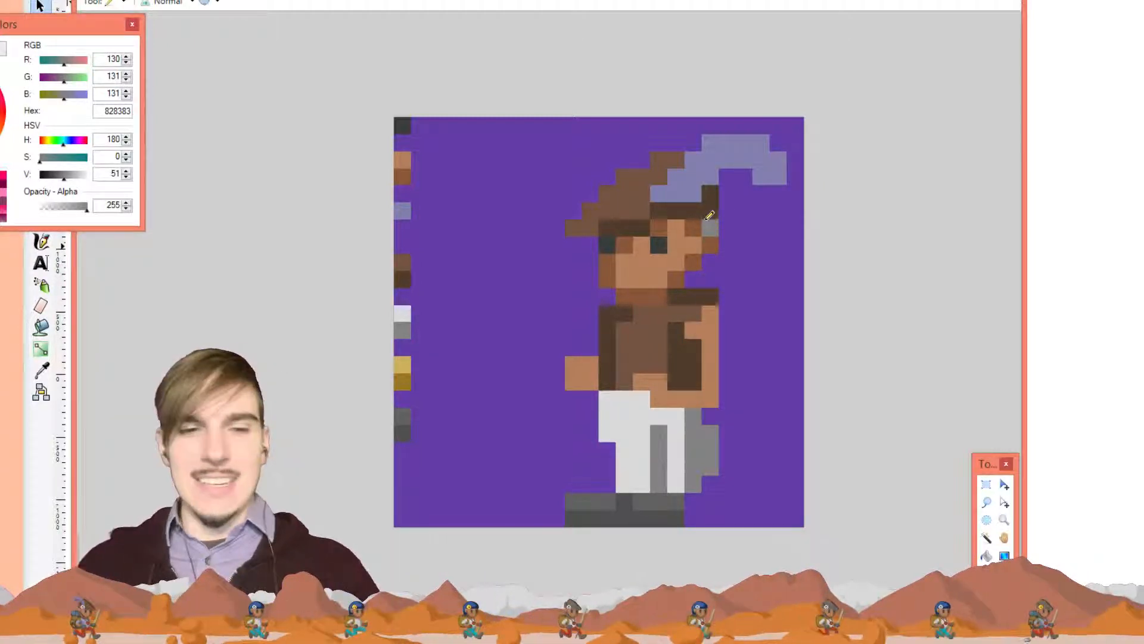
Draw a darker brown 885739 arm column down the right of the tunic
key(k)
click(709, 228)
key(p)
drag(727, 325, 728, 393)
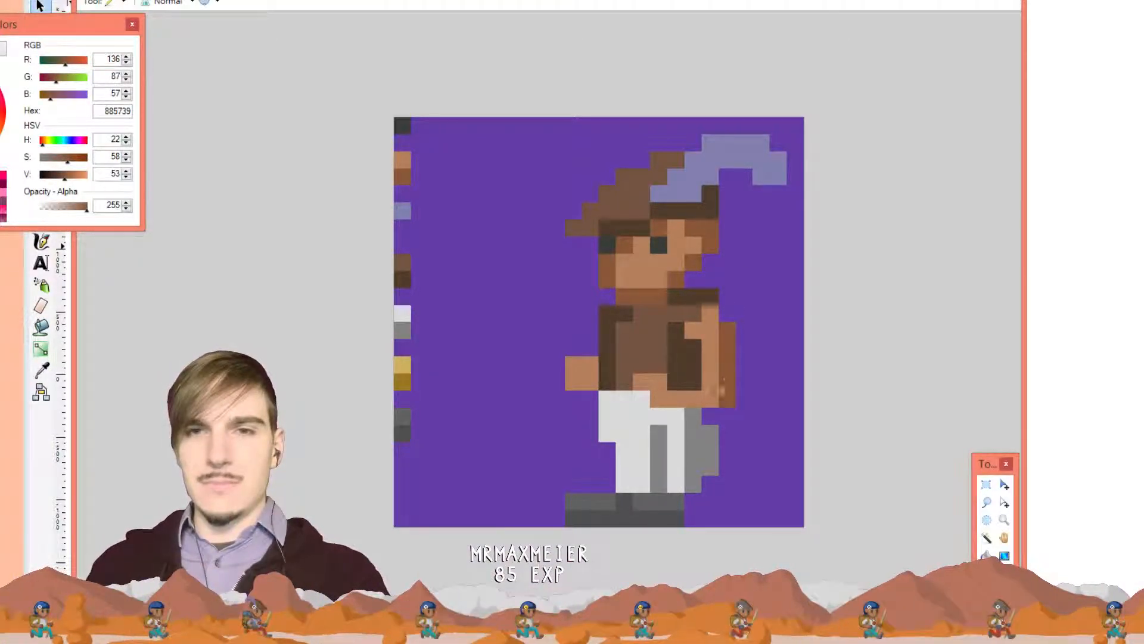
Add brown pixels beneath the arm and toward the hand, undoing a misplaced stroke
click(711, 398)
drag(699, 413, 674, 416)
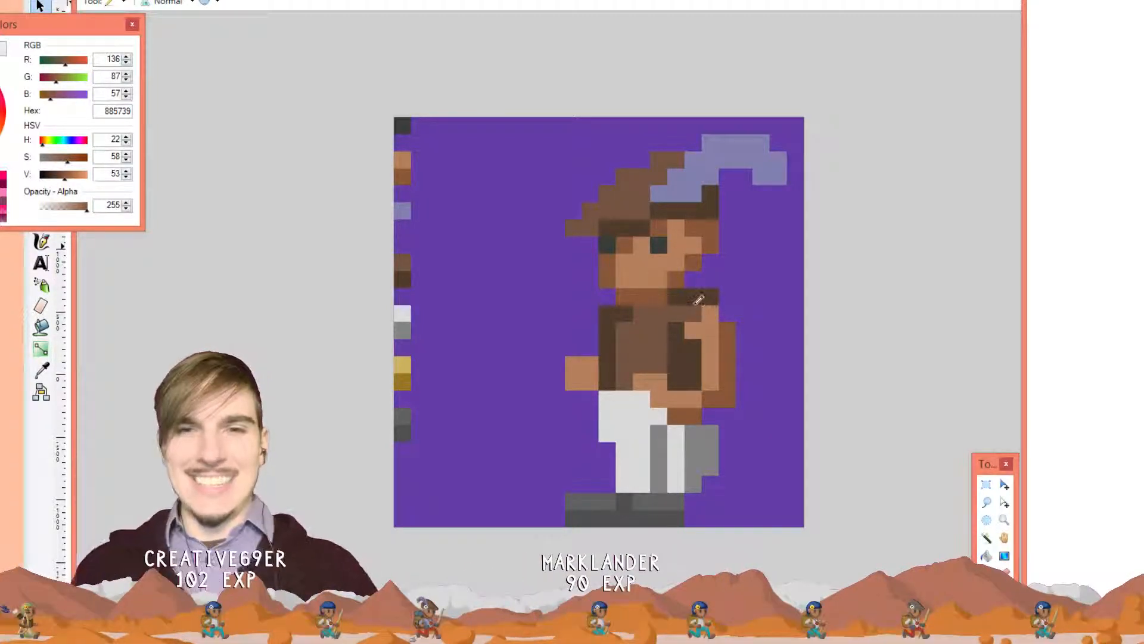
key(ctrl+z)
click(699, 399)
click(676, 400)
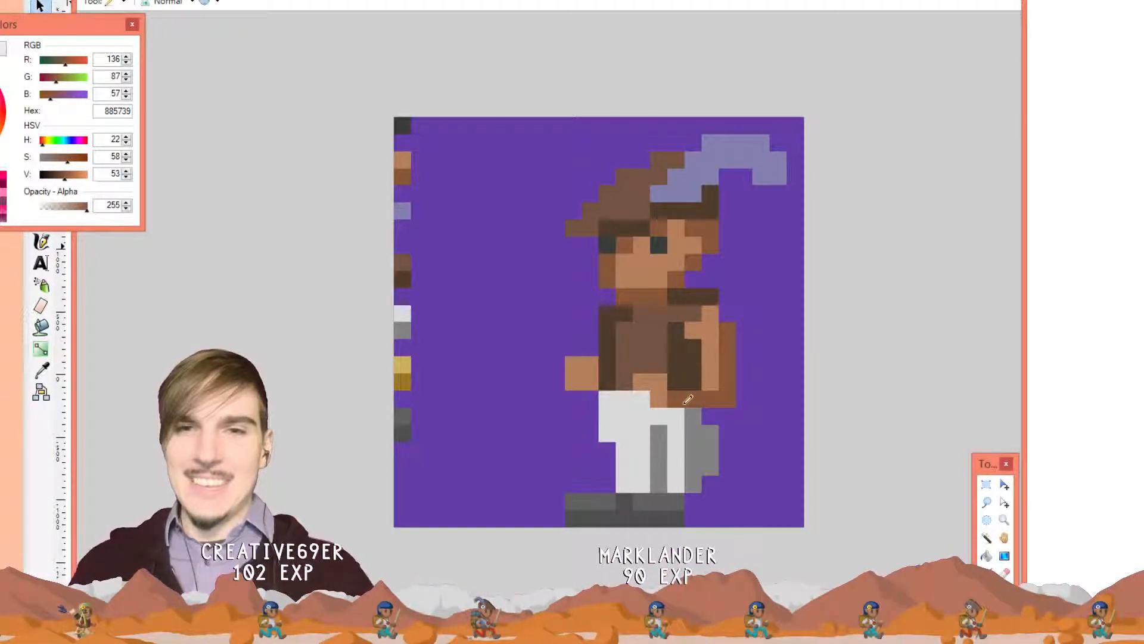
Erase a stray pixel beside the arm in purple and paint two tan B47F5C hand pixels
key(k)
click(755, 365)
click(727, 398)
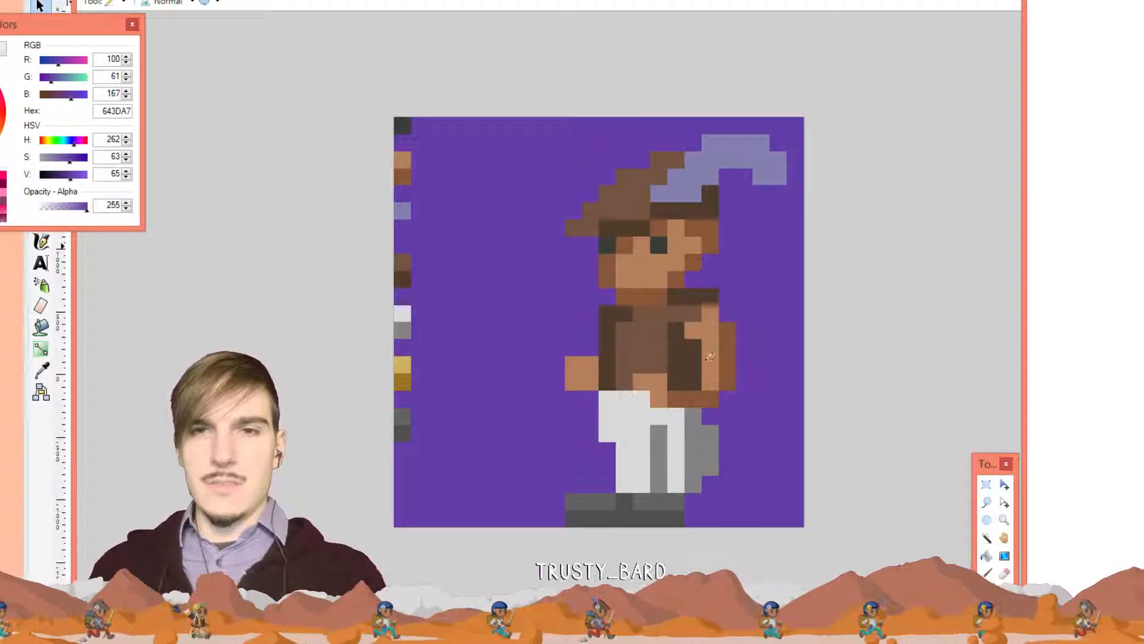
key(k)
click(711, 374)
click(695, 382)
click(677, 381)
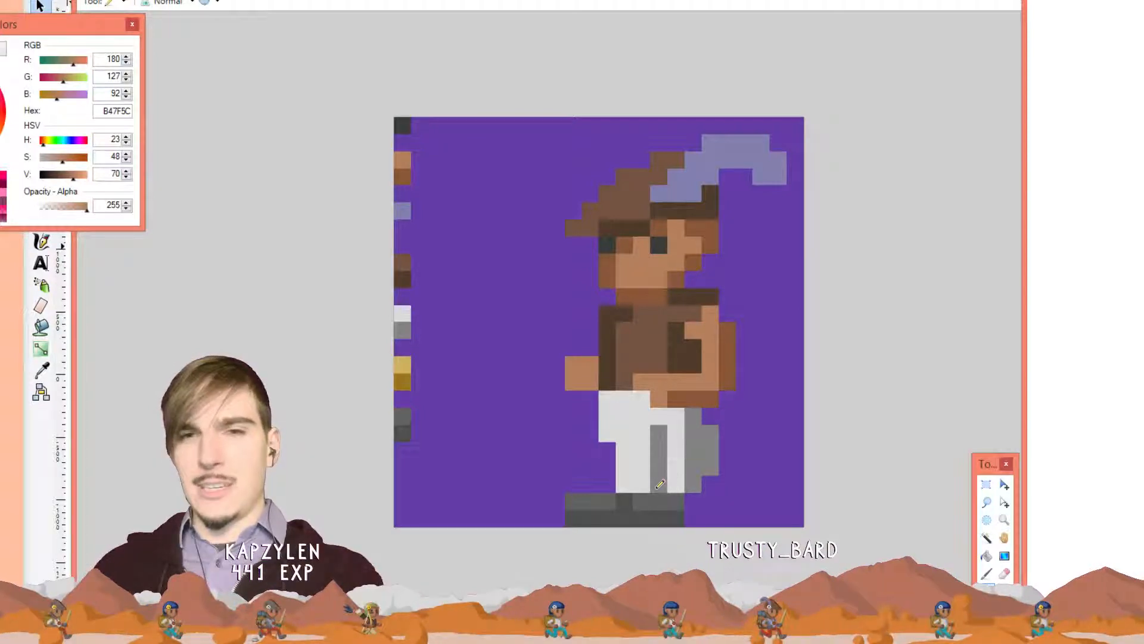
Paint over the left boot columns with background purple
key(k)
click(522, 432)
key(p)
drag(569, 504, 592, 499)
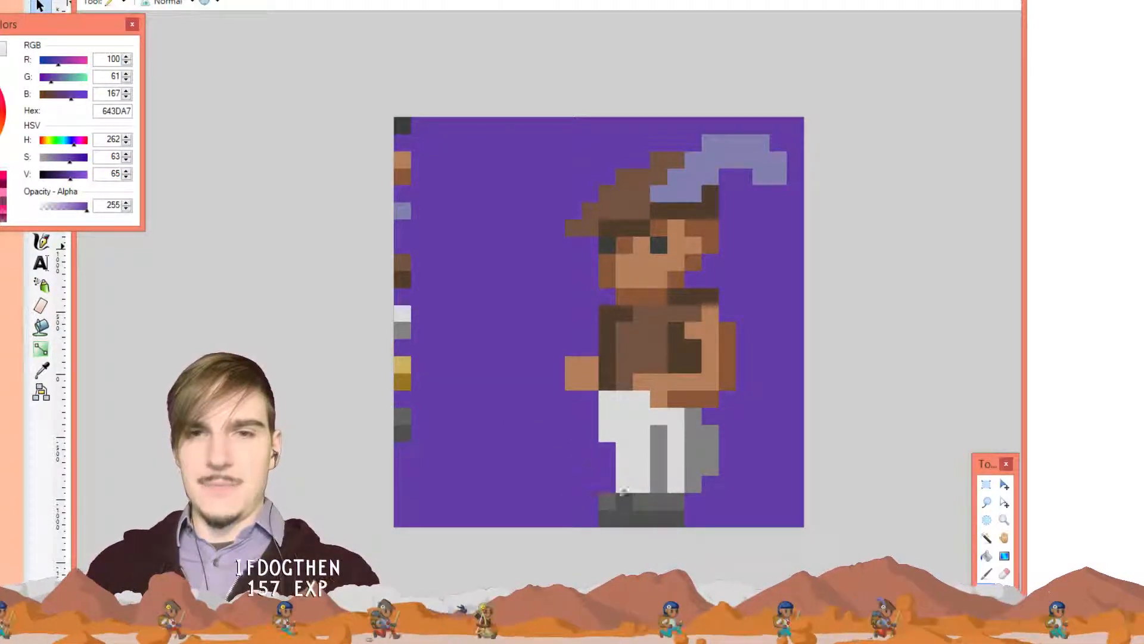
Extend the boots rightward with one light-grey pixel and a longer dark-grey sole
key(k)
click(676, 500)
key(p)
click(690, 501)
key(k)
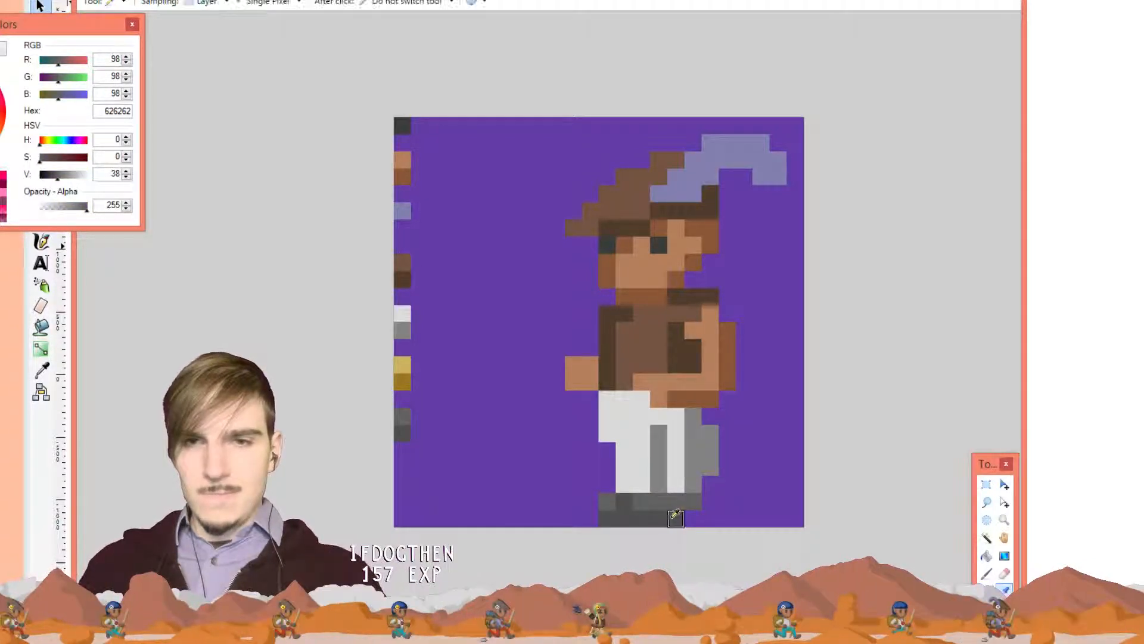
click(671, 521)
key(p)
drag(703, 517, 688, 518)
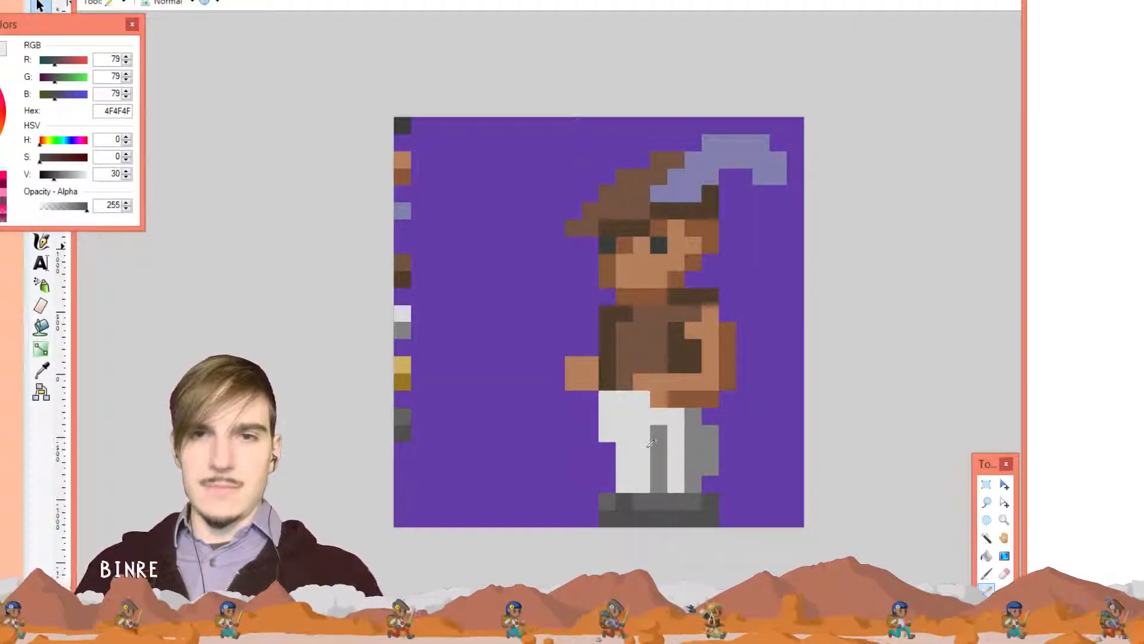
key(k)
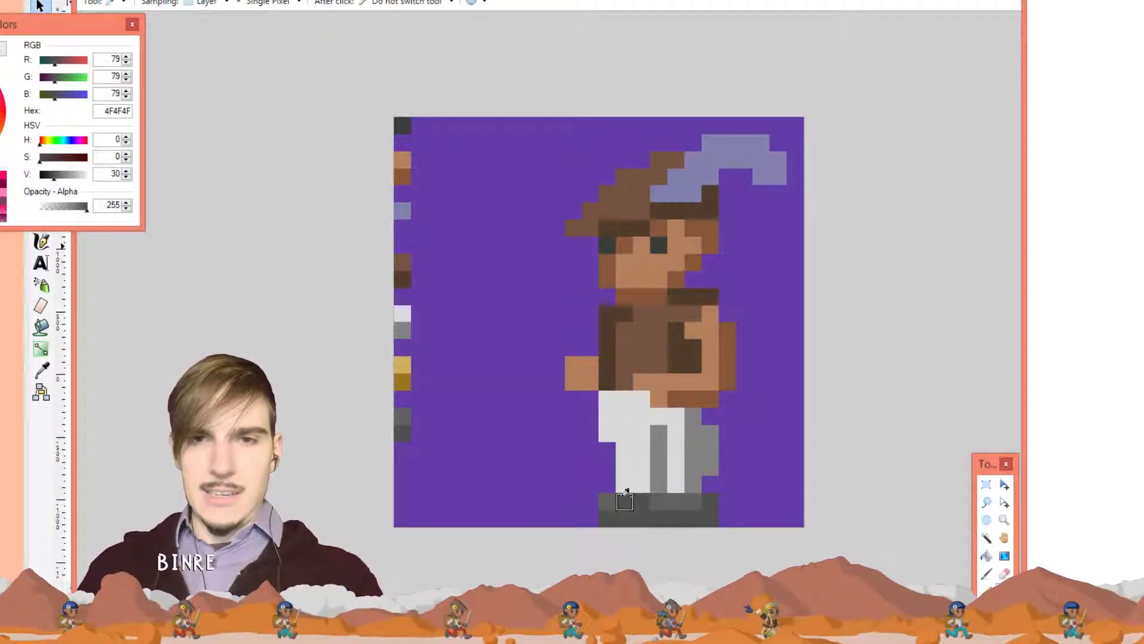
click(624, 502)
key(p)
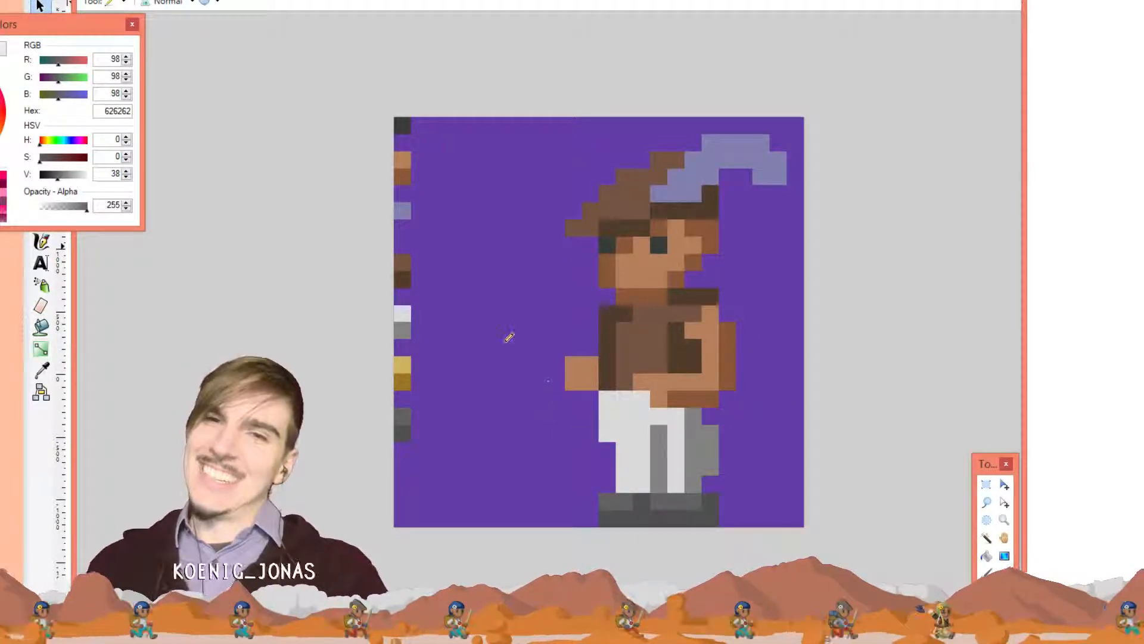
Paint a mid grey 828383 band along the top of the trousers
key(k)
click(713, 431)
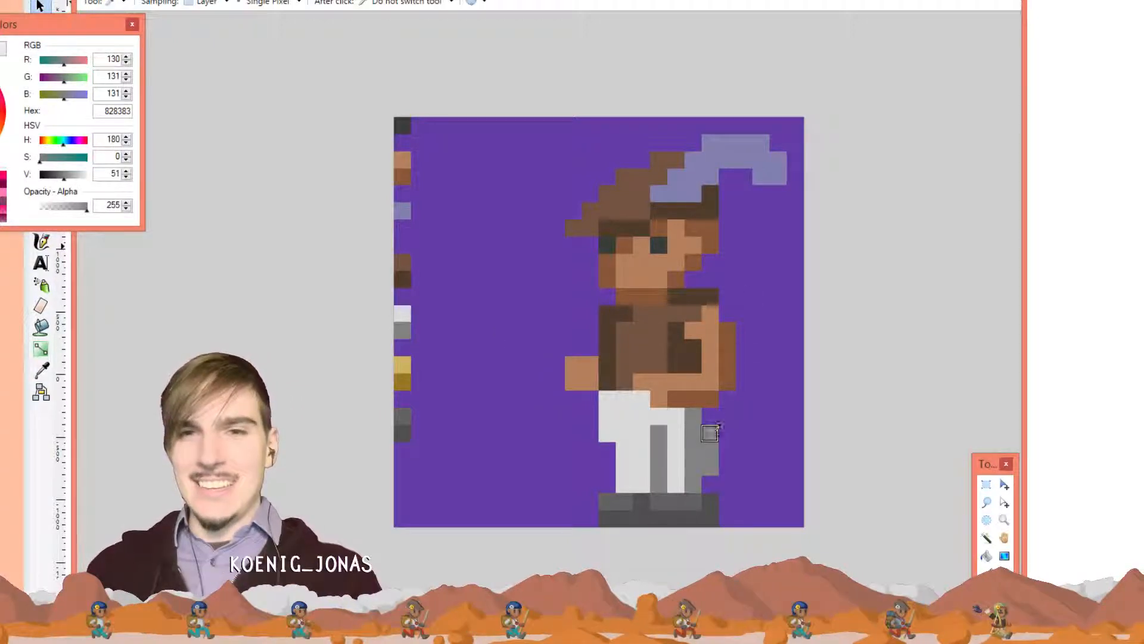
click(618, 401)
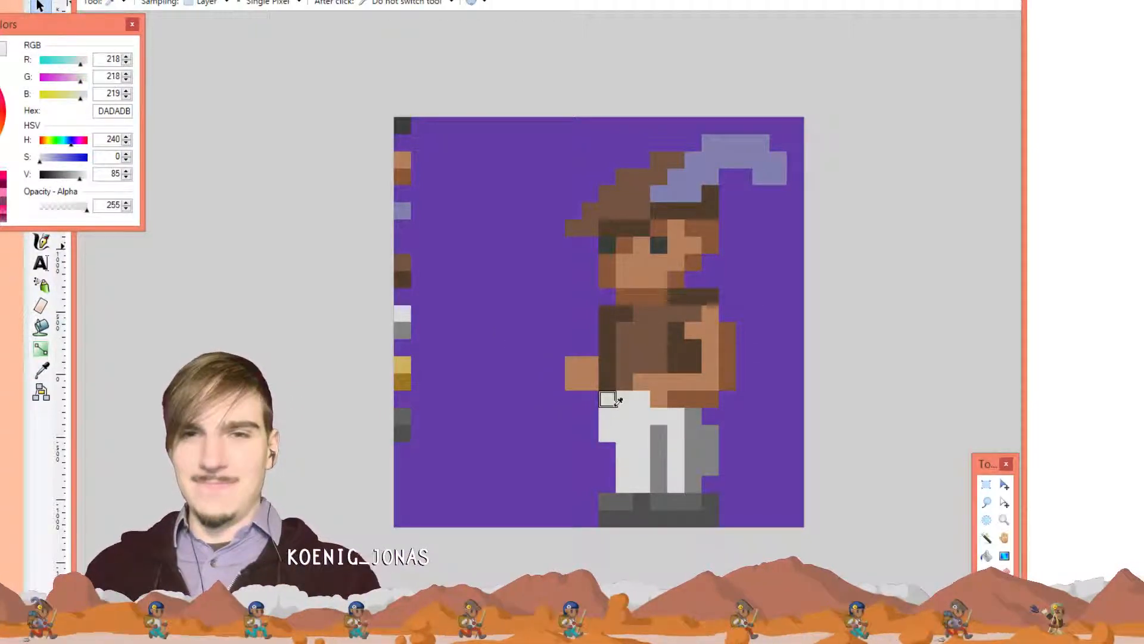
click(696, 429)
key(p)
drag(641, 399, 606, 398)
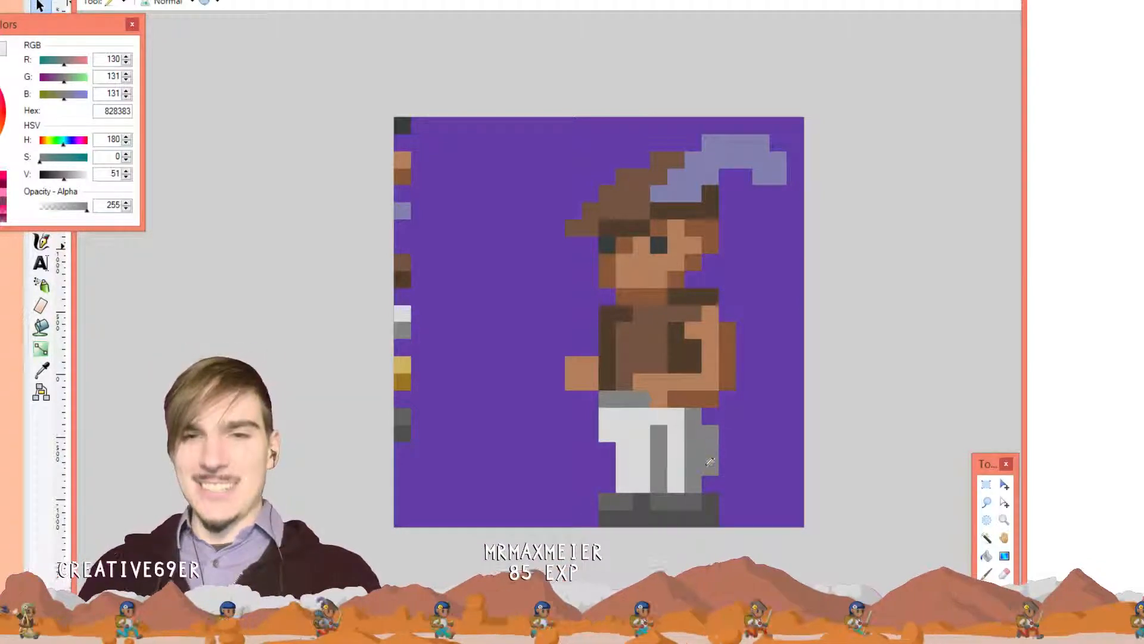
key(k)
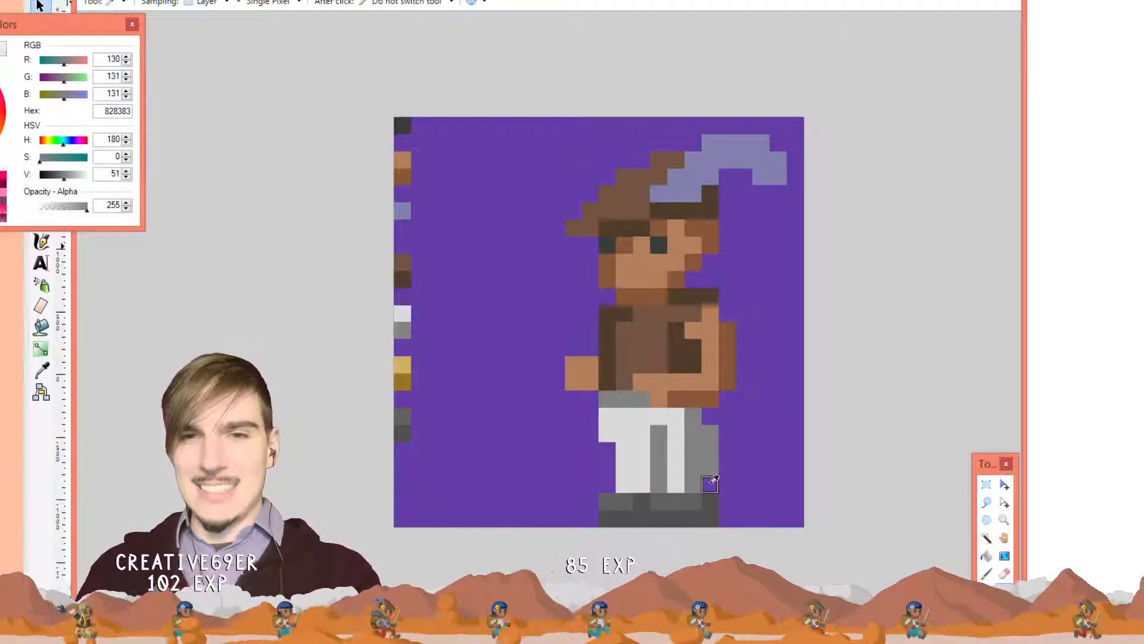
key(p)
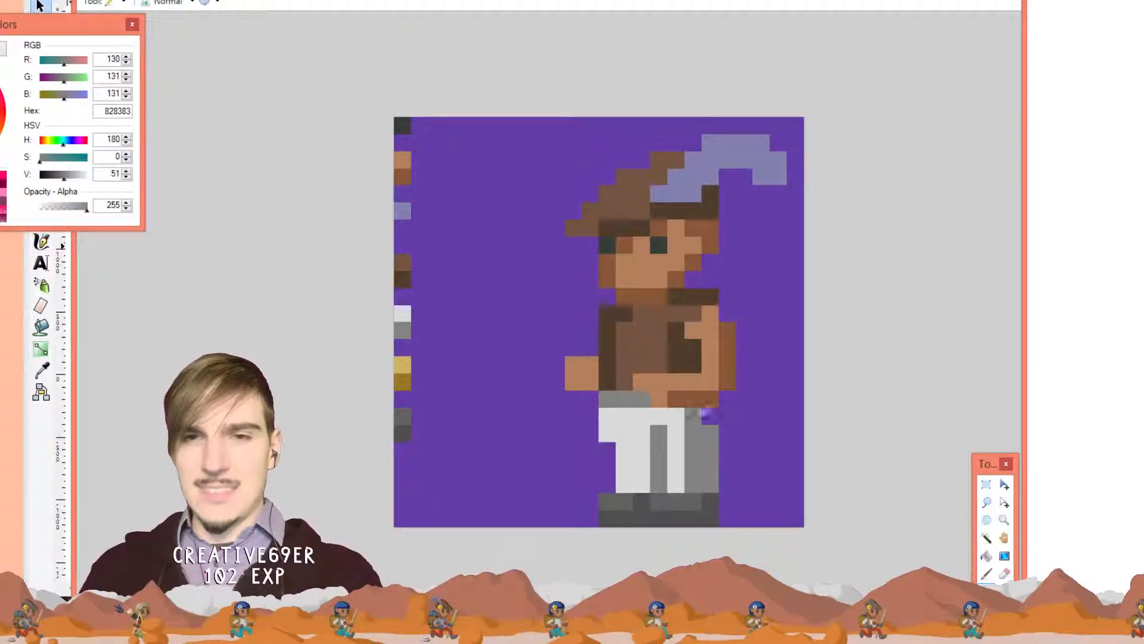
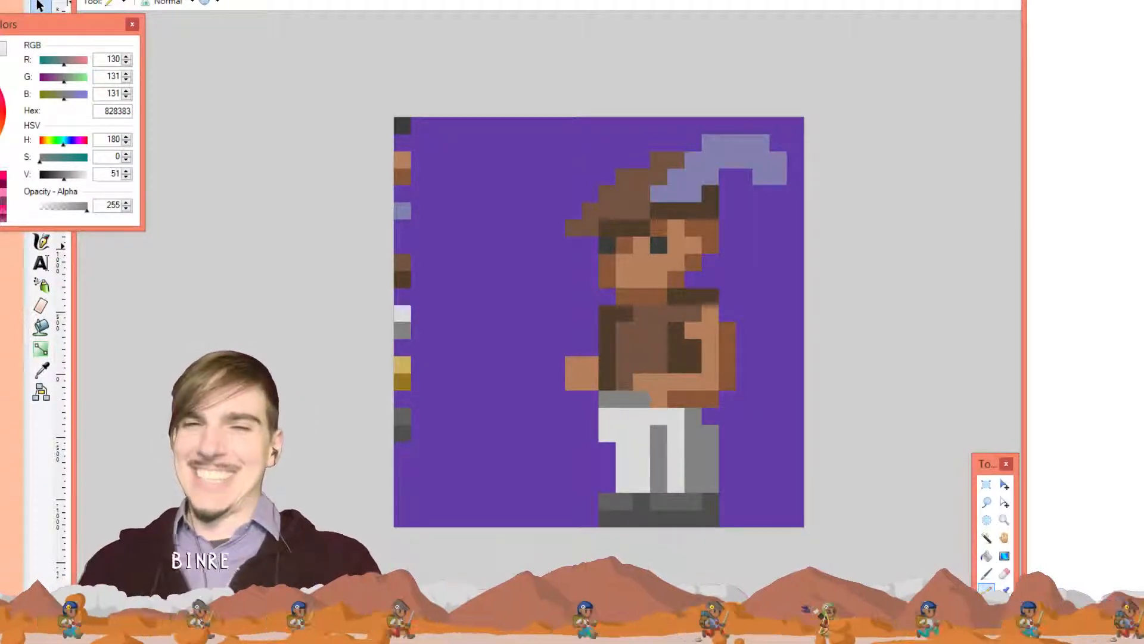
Sample the background and trouser greys, then lighten the stripe grey to value 68
key(k)
click(728, 415)
key(p)
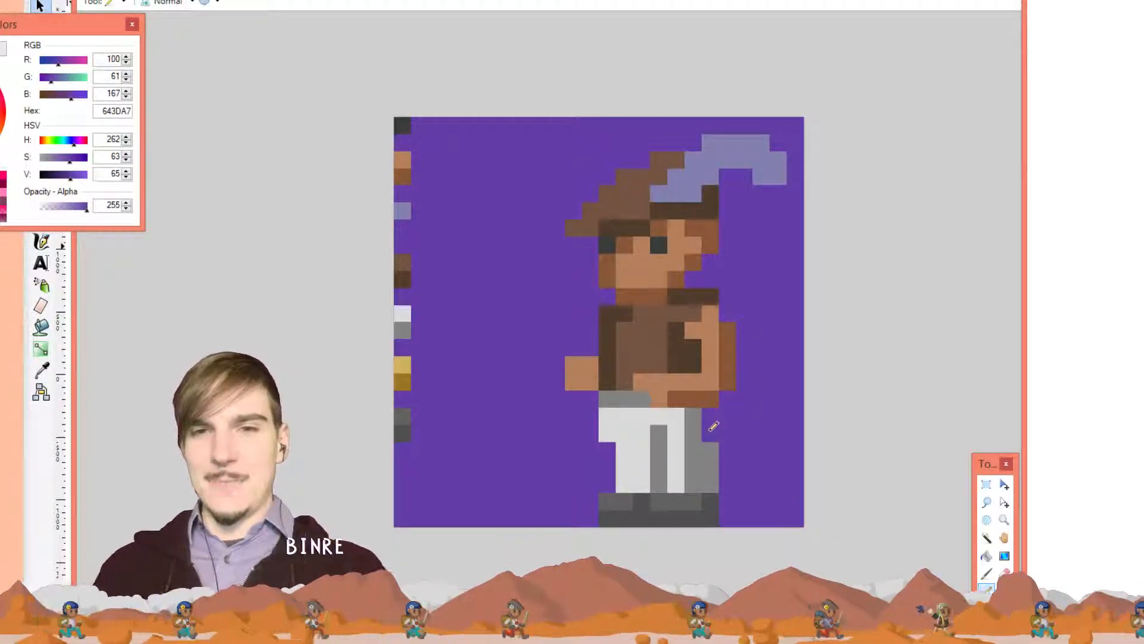
key(k)
click(634, 441)
key(p)
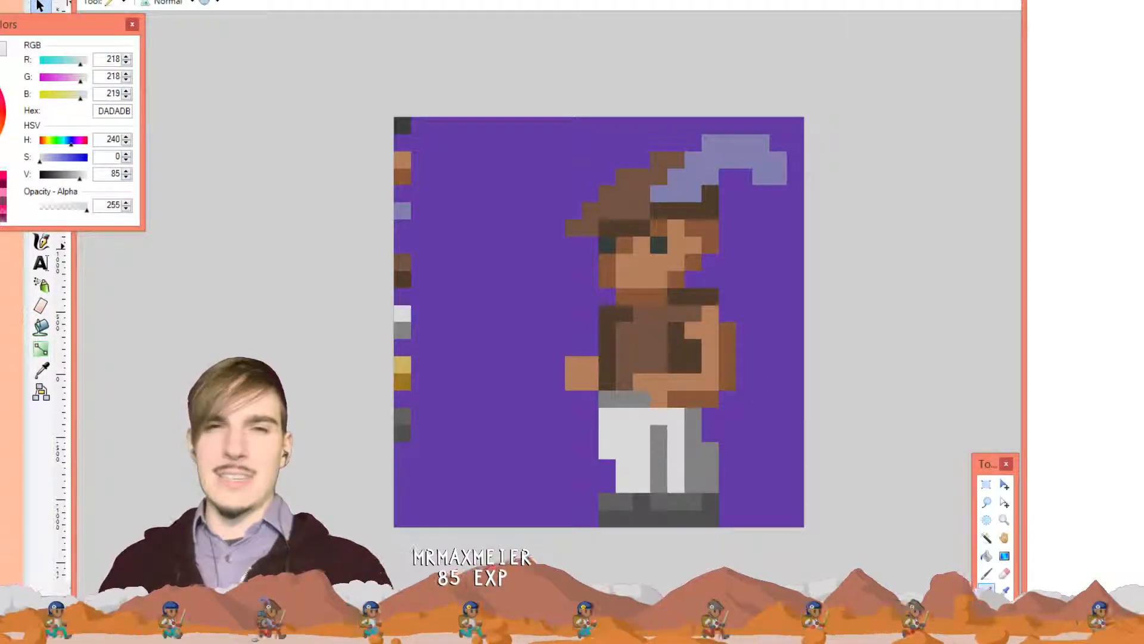
key(k)
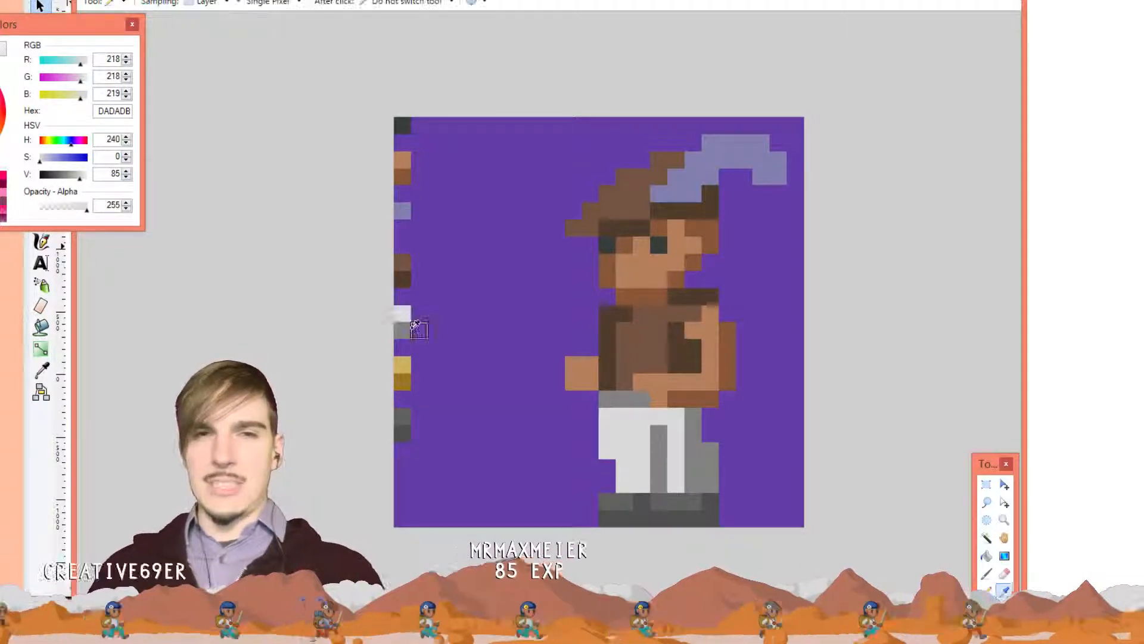
click(661, 447)
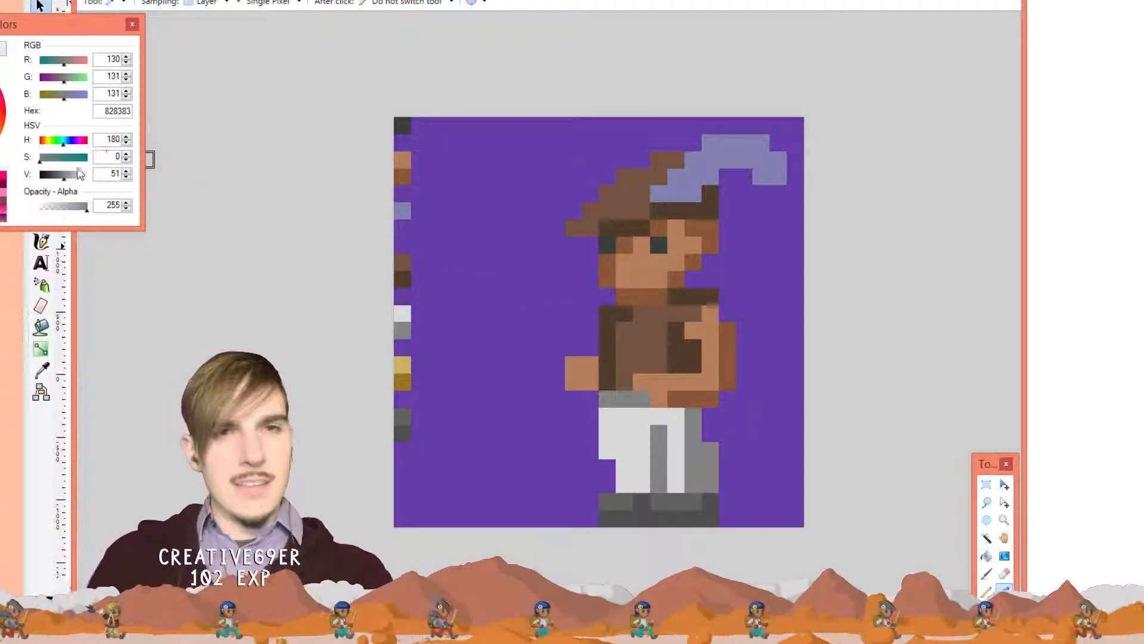
drag(61, 179, 72, 179)
key(p)
Repaint the trouser stripe, right grey column and belt pixels in the lighter grey
click(661, 433)
drag(665, 430, 666, 475)
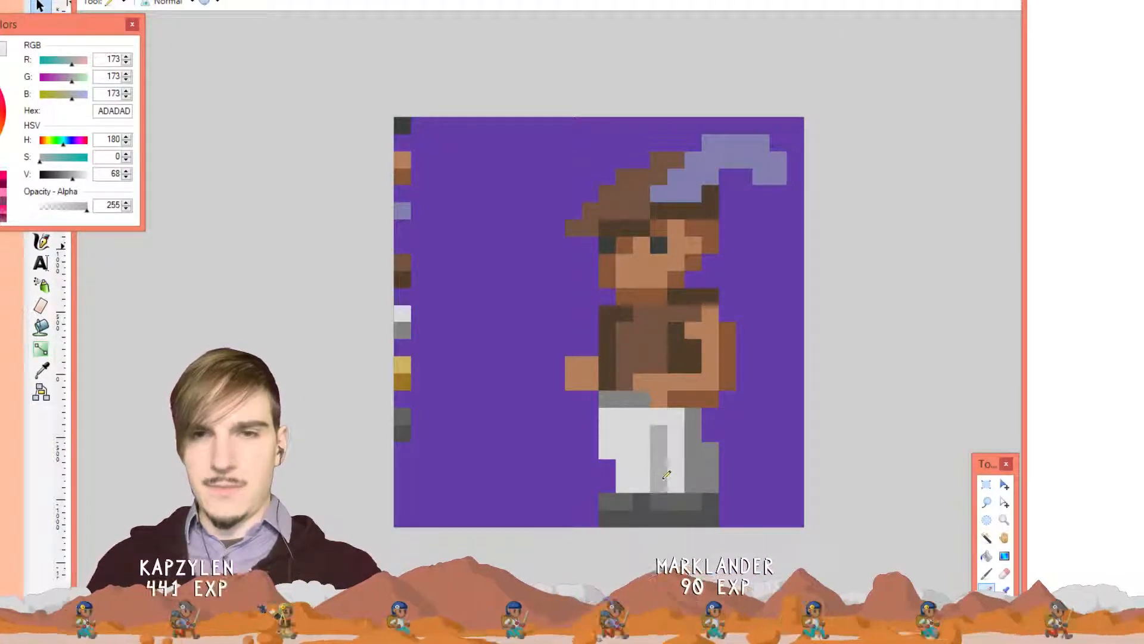
mouse_move(702, 415)
mouse_down()
mouse_move(694, 479)
mouse_move(706, 479)
mouse_move(710, 448)
mouse_up()
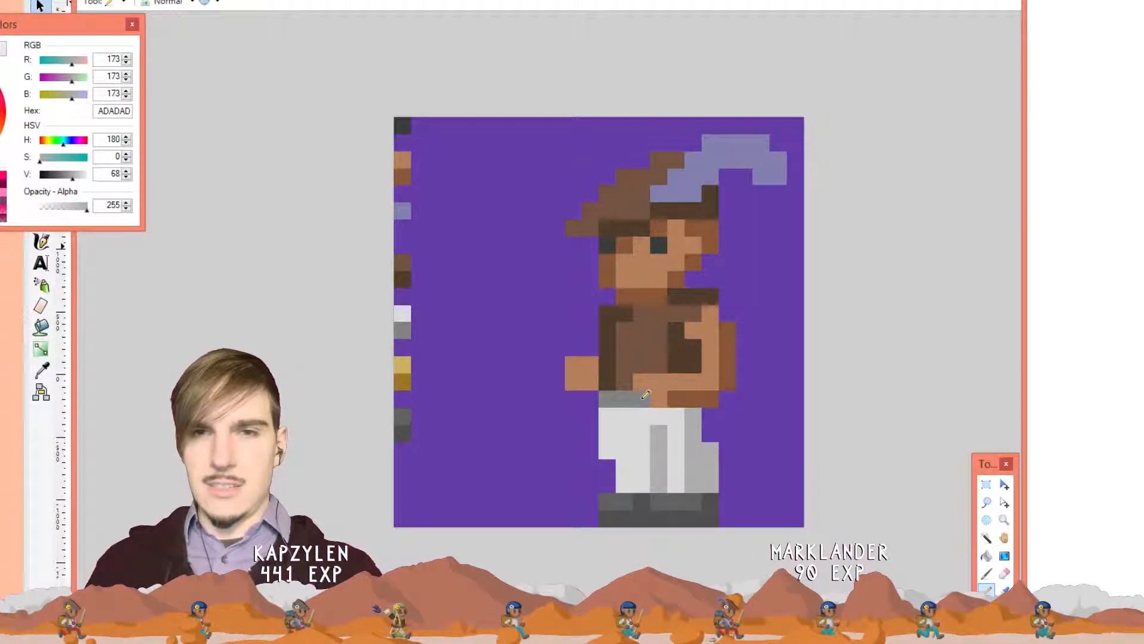
drag(645, 396, 617, 399)
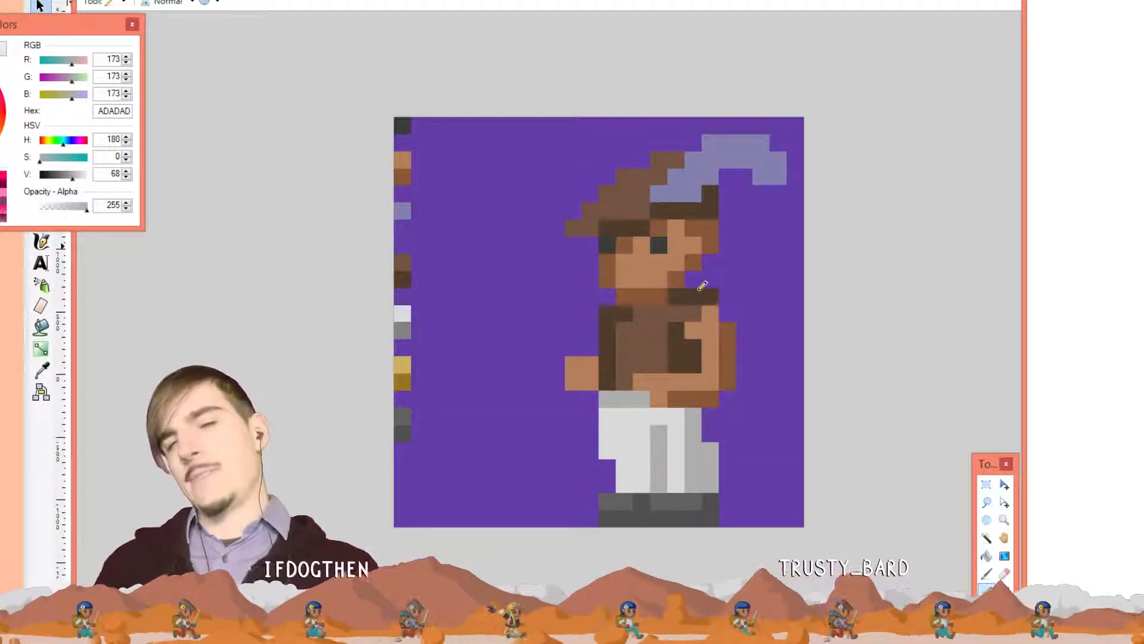
Reshape the trouser folds with grey and light-grey pixels down the lower trousers
key(k)
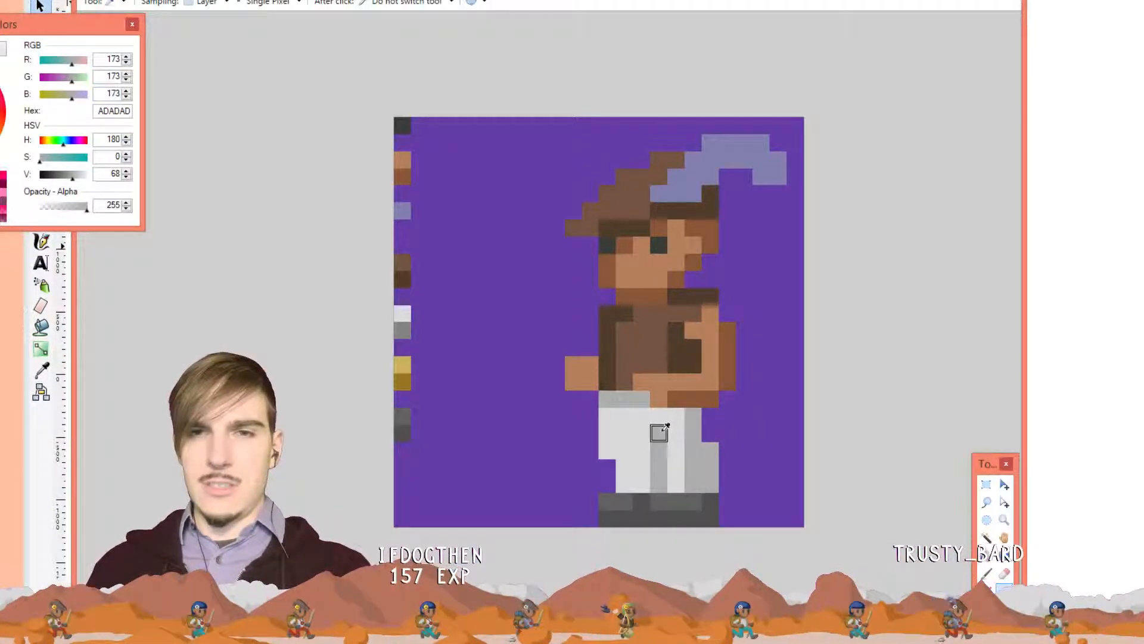
key(p)
click(642, 433)
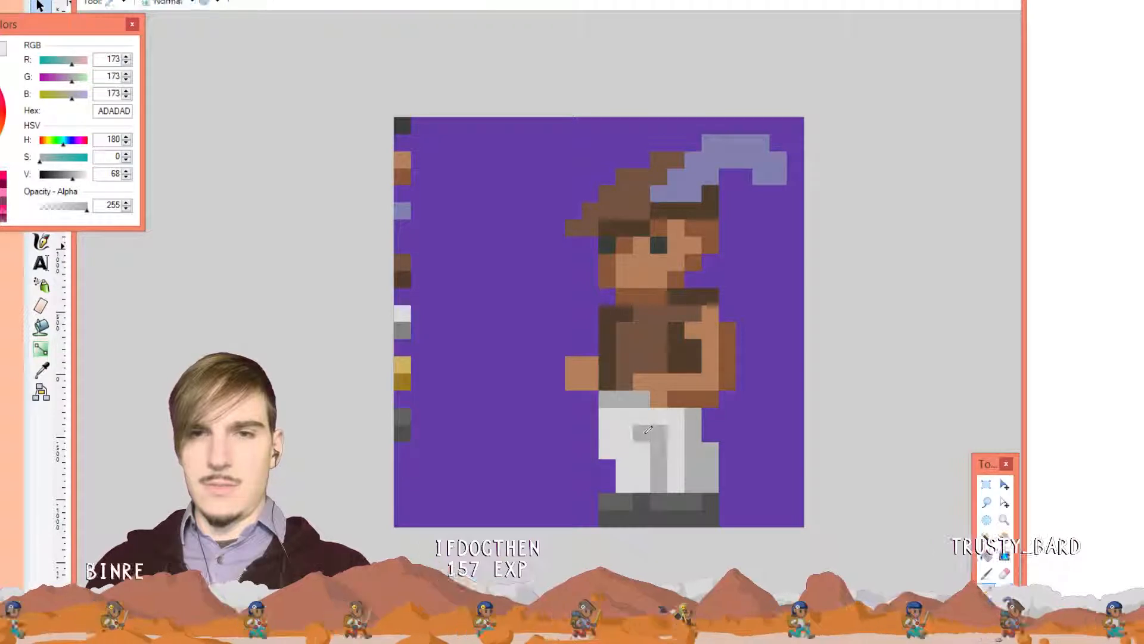
key(k)
click(676, 450)
key(p)
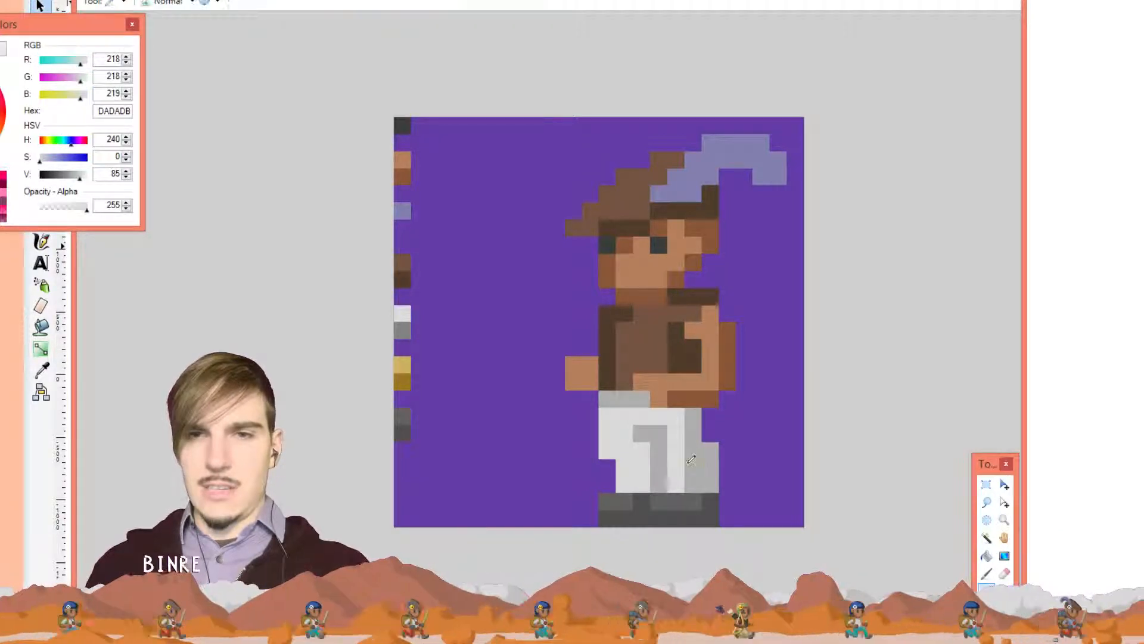
drag(691, 462, 693, 483)
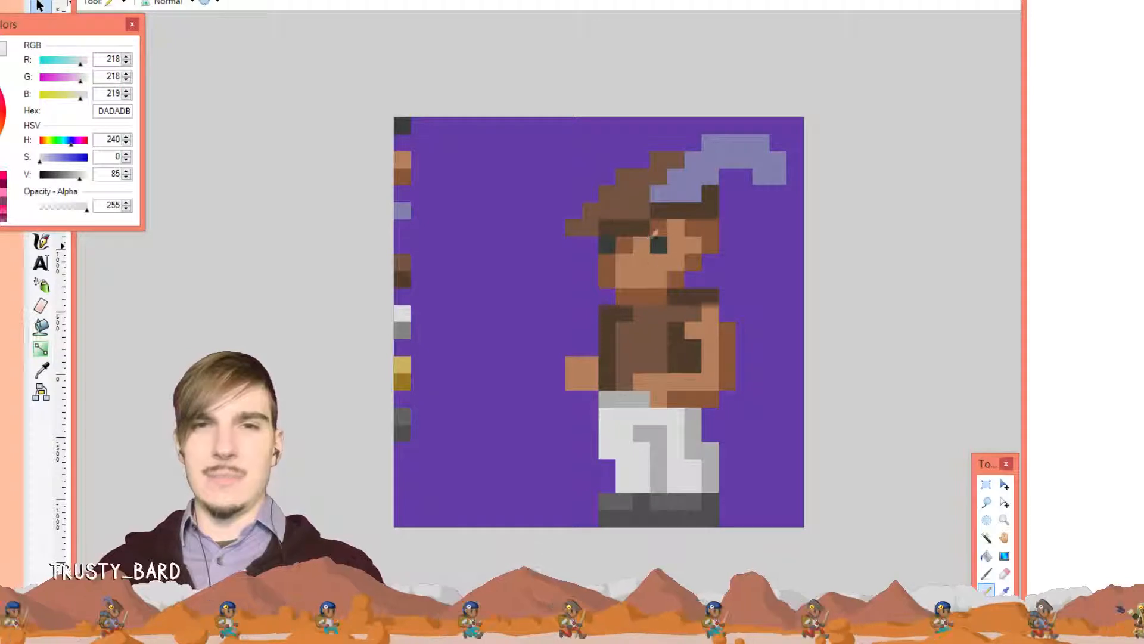
Sample mid brown 745442 and recolour the dark vest pixels with it
key(k)
click(650, 316)
key(p)
click(630, 315)
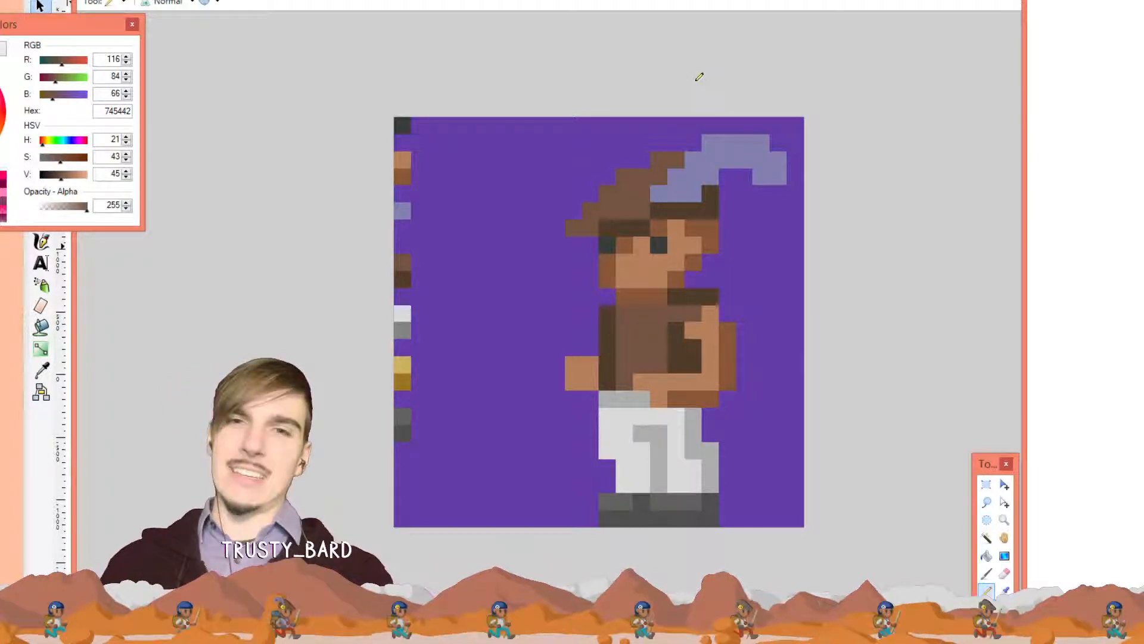
Try extending the hat's top edge with brown pixels, then undo them
click(644, 161)
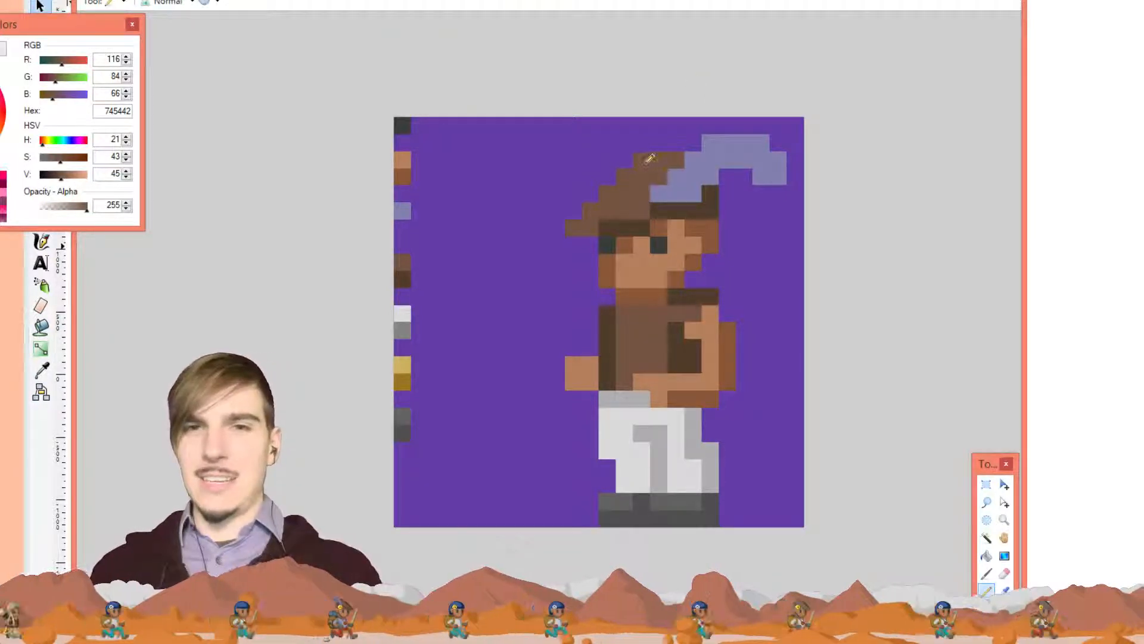
click(660, 145)
click(679, 146)
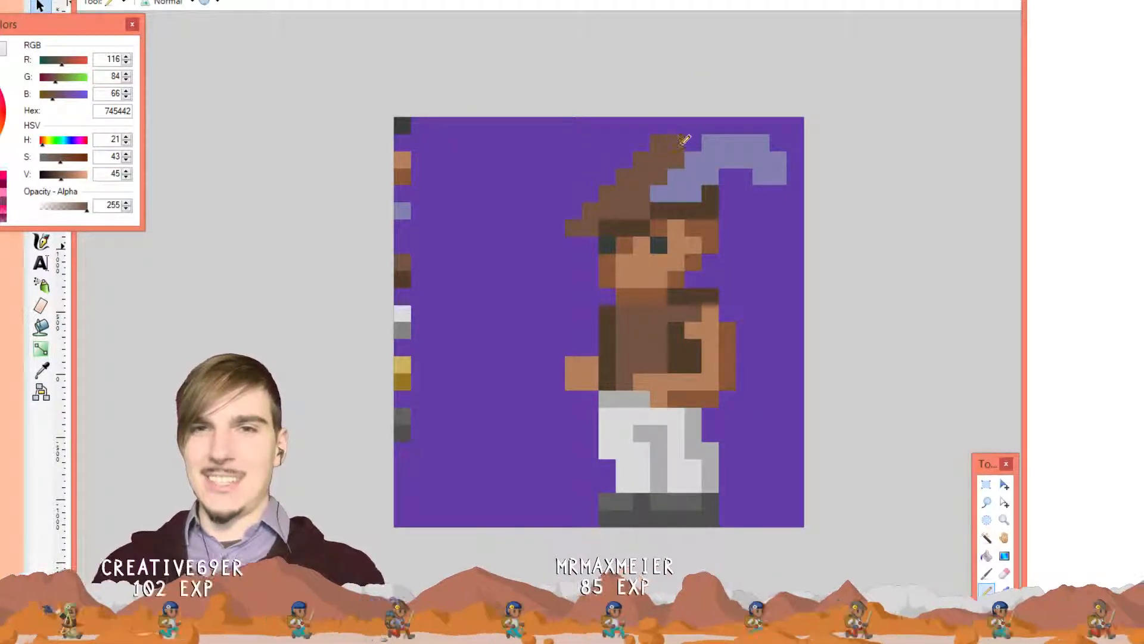
click(691, 143)
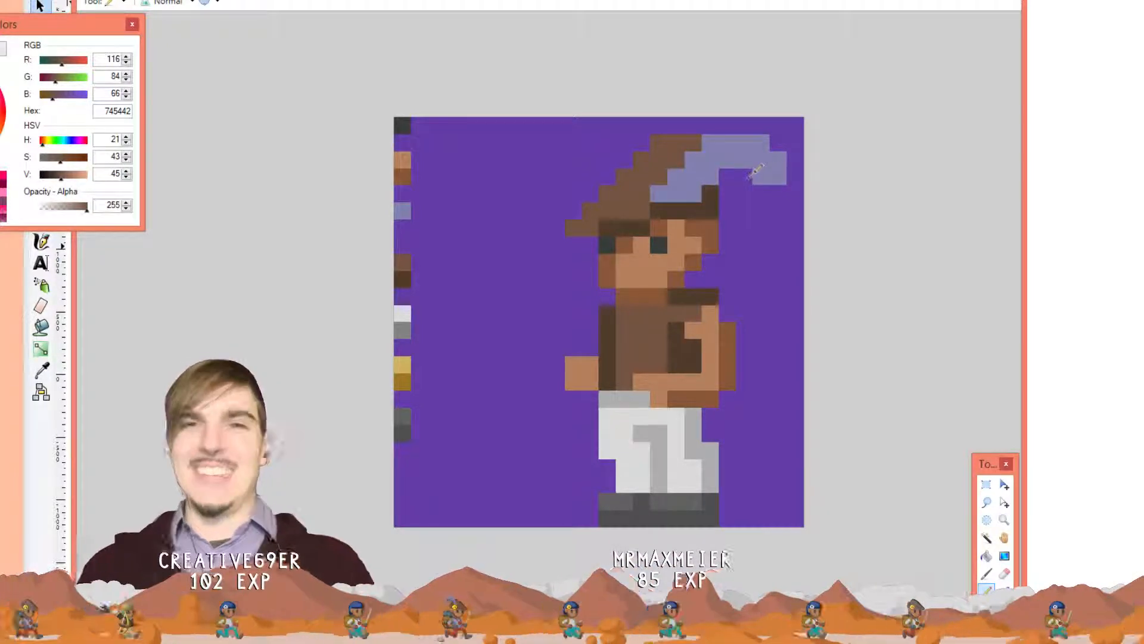
key(ctrl+z)
key(ctrl+z)
key(ctrl+z)
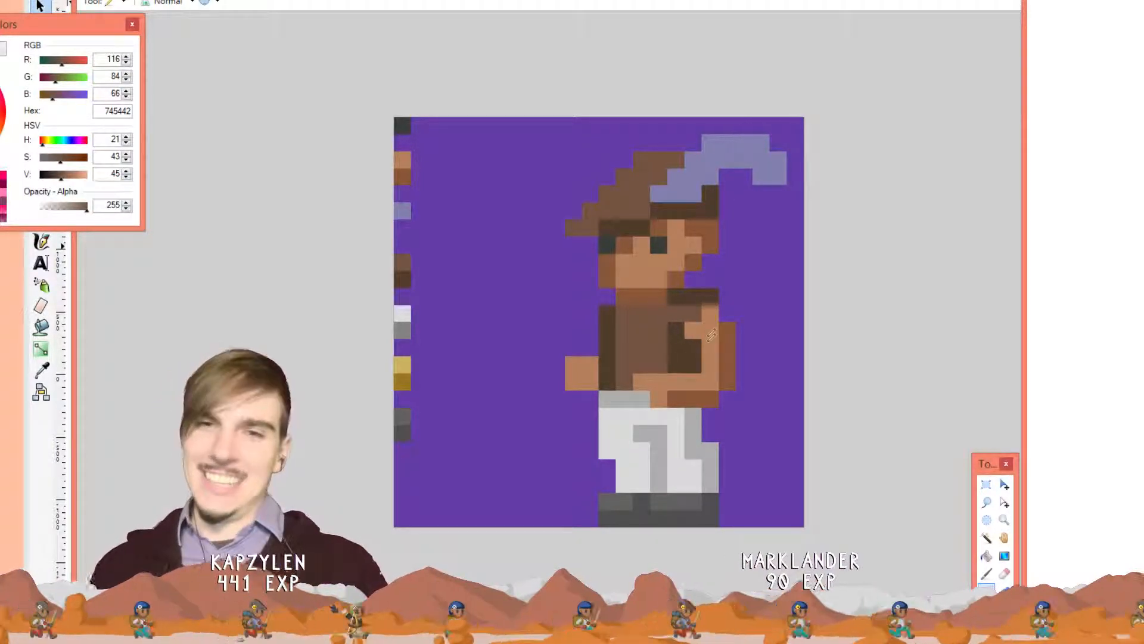
Pick the palette gold and paint a trial strap up the torso to the face and hat brim
key(k)
click(409, 361)
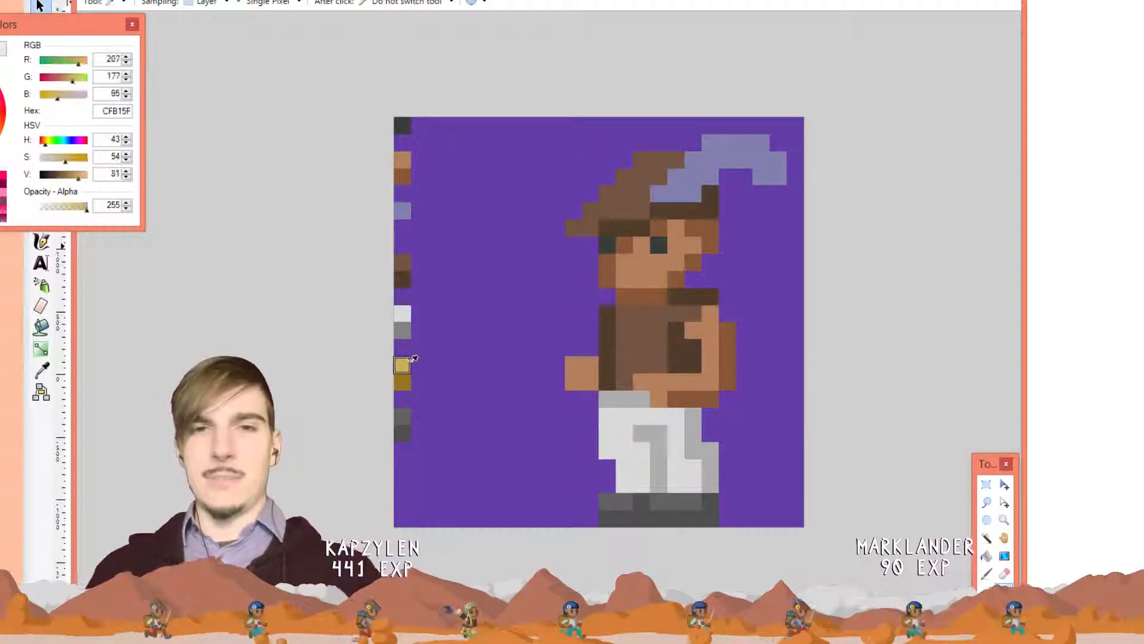
key(p)
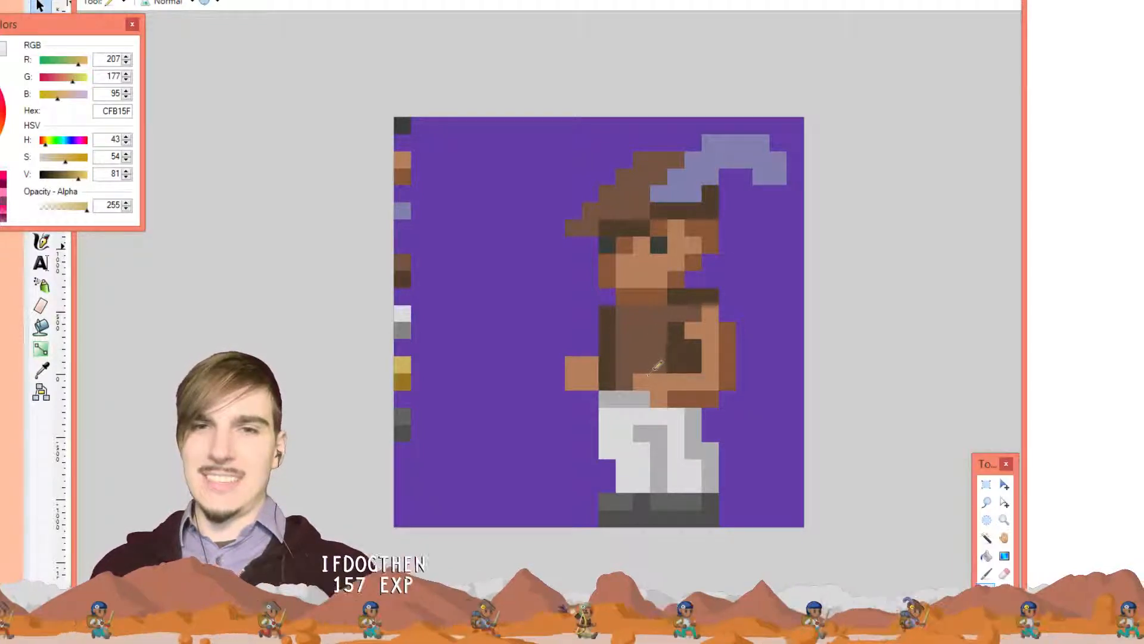
mouse_move(662, 363)
mouse_down()
mouse_move(662, 321)
mouse_move(694, 271)
mouse_up()
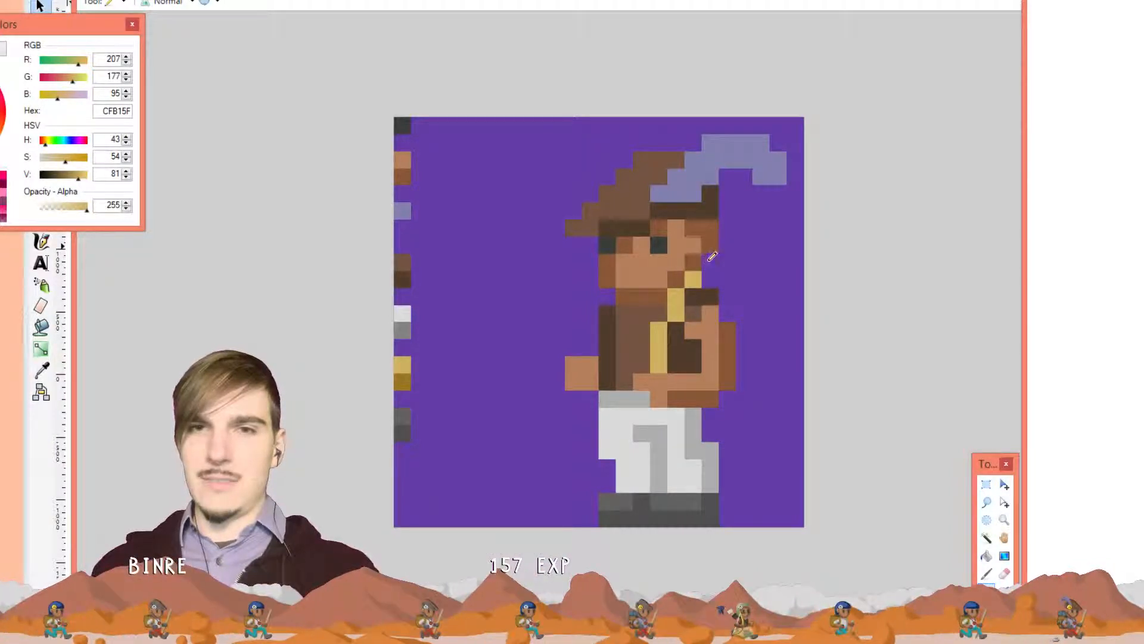
click(711, 263)
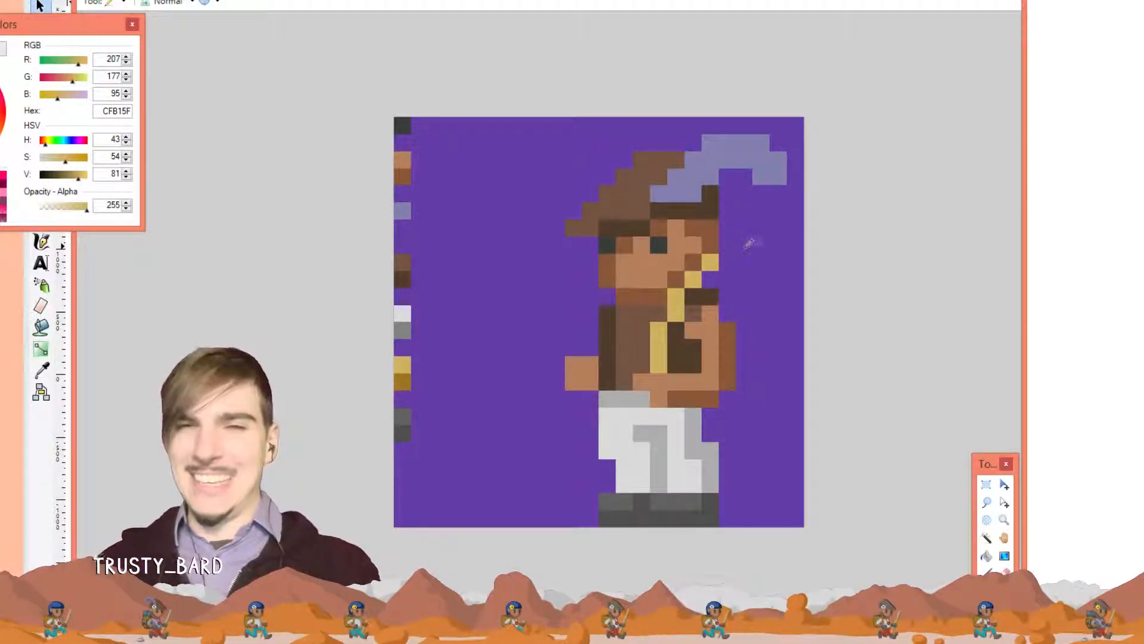
right_click(710, 262)
click(700, 262)
click(711, 245)
click(727, 229)
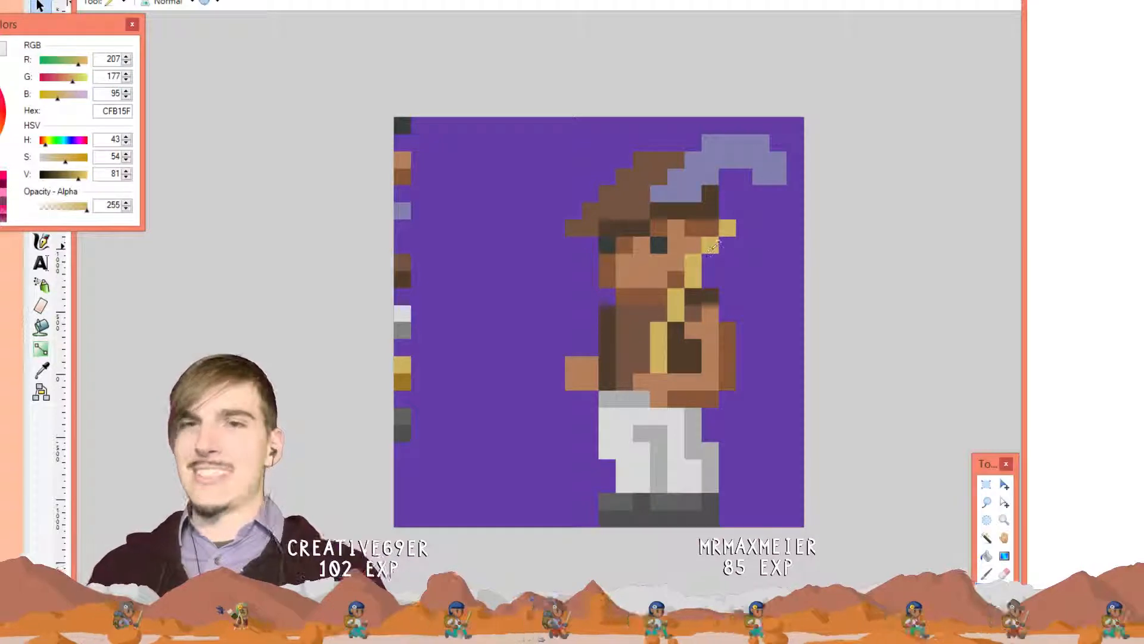
Continue the trial gold line from below the belt diagonally down the trousers to the right boot
click(661, 401)
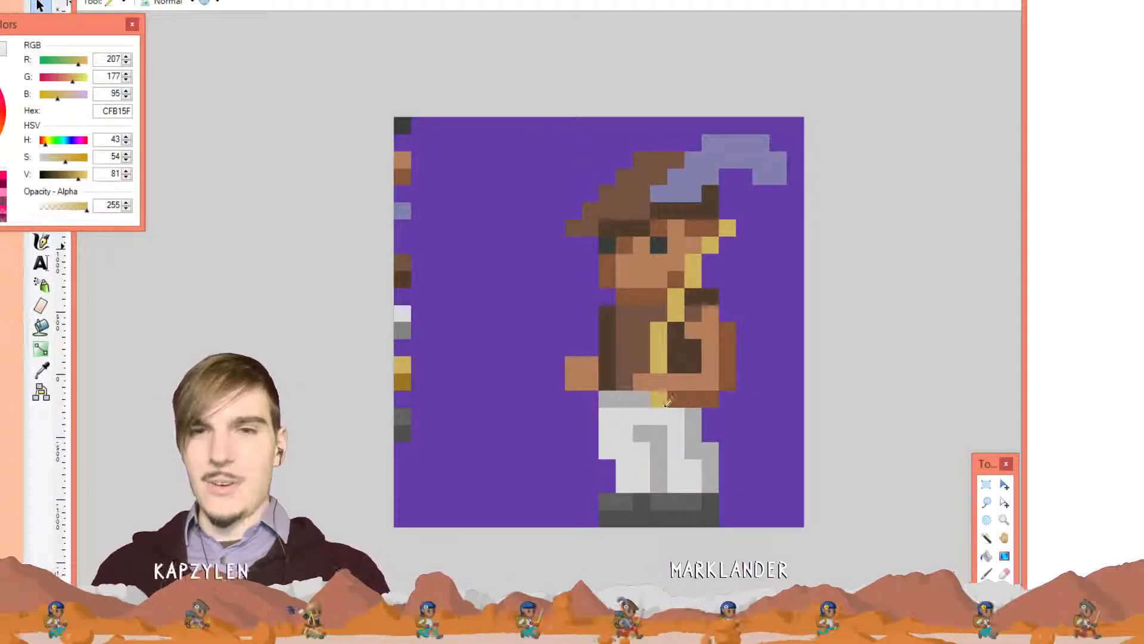
key(ctrl+z)
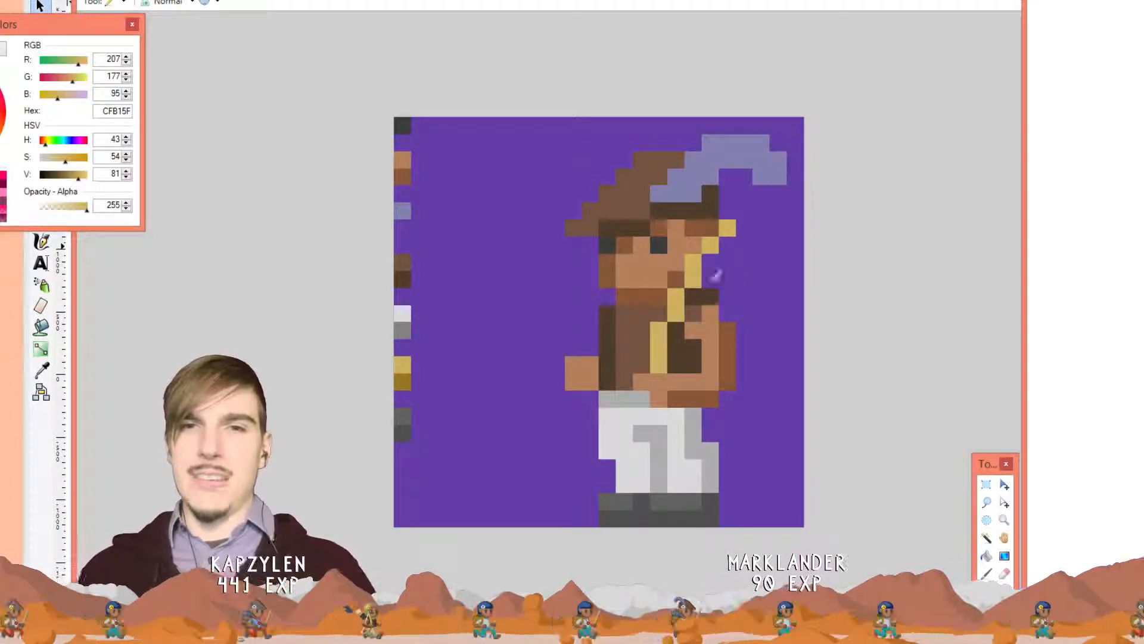
click(660, 416)
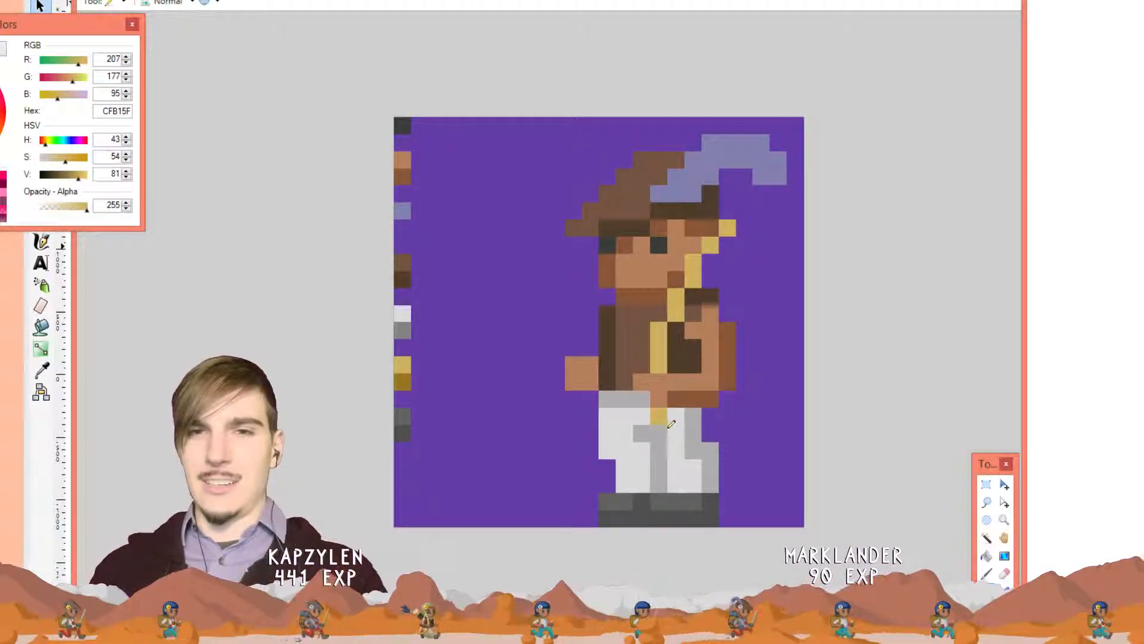
click(675, 449)
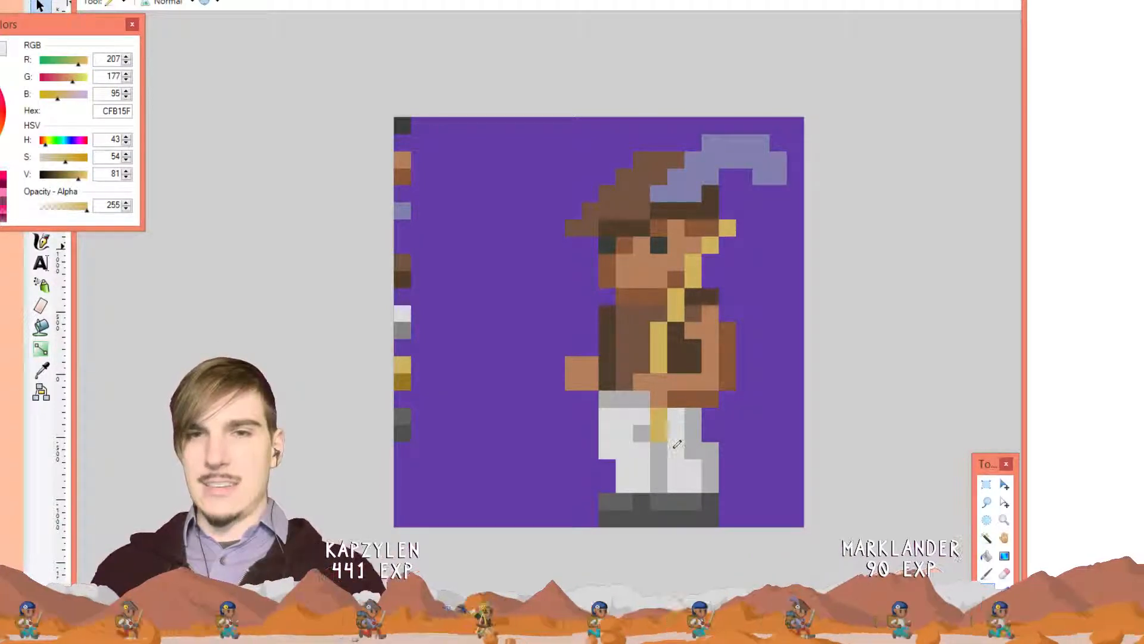
click(676, 466)
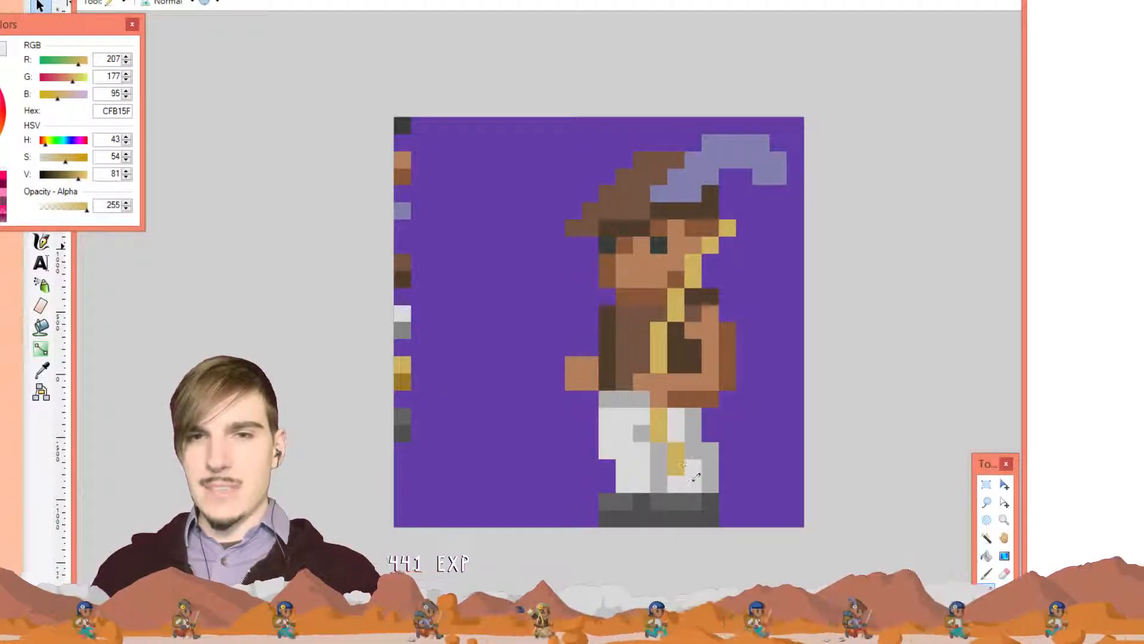
click(694, 483)
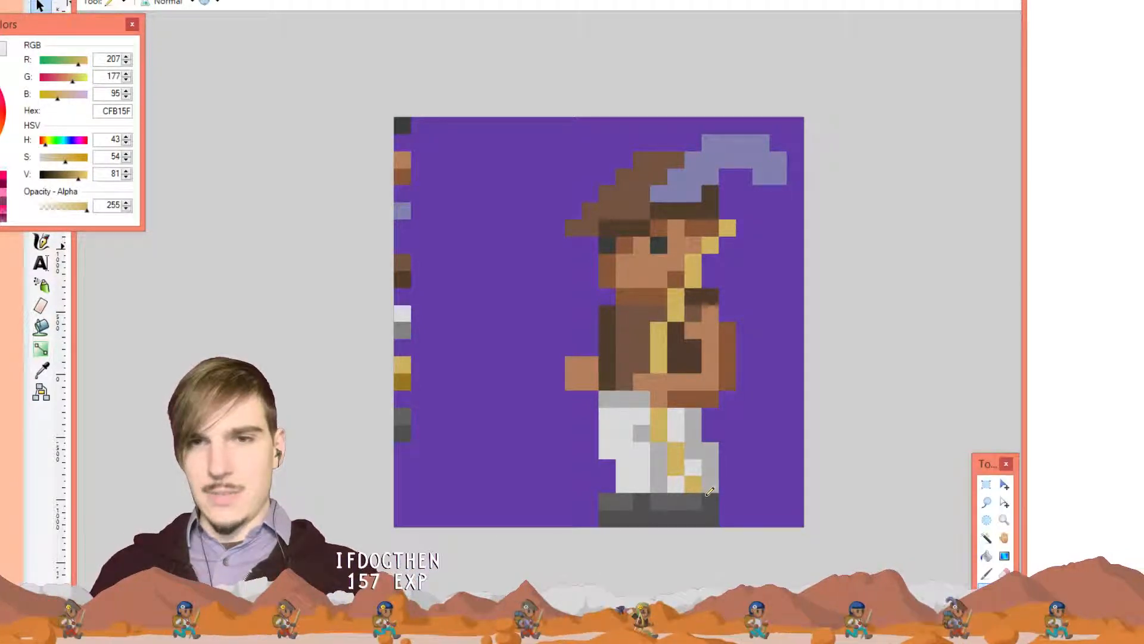
click(709, 498)
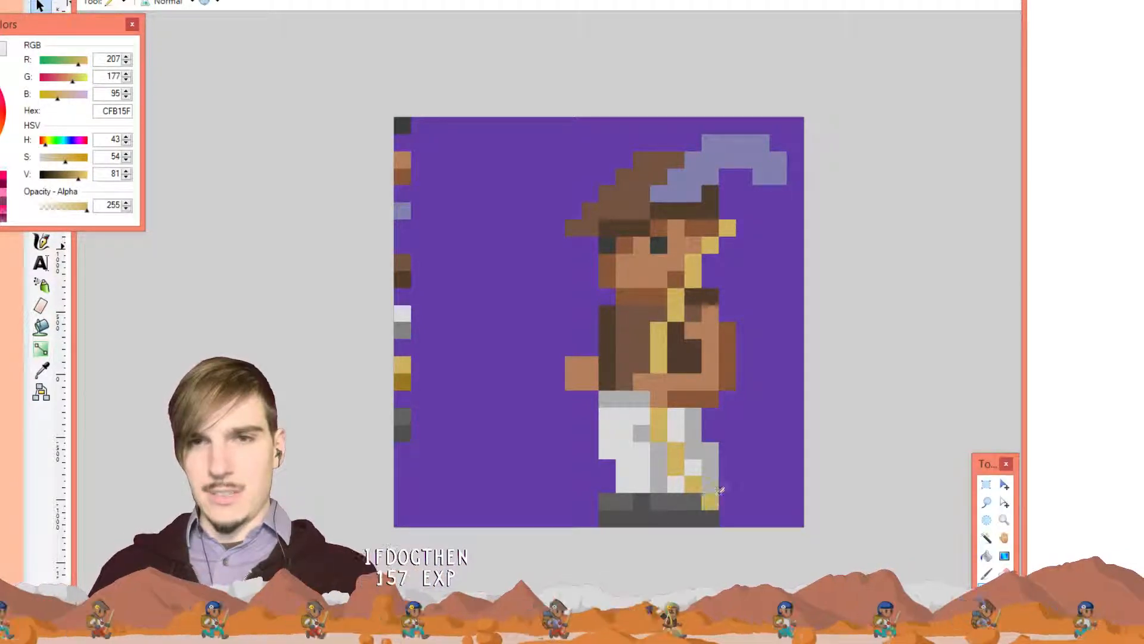
Darken a feather pixel and undo the stray gold pixels below the sash
right_click(710, 193)
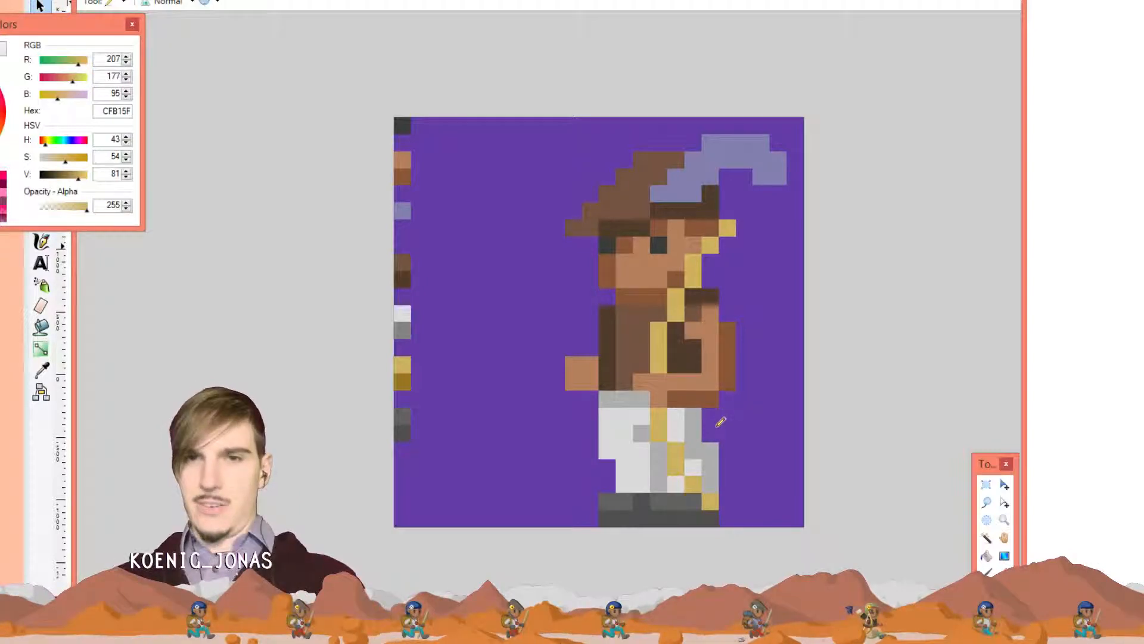
key(ctrl+z)
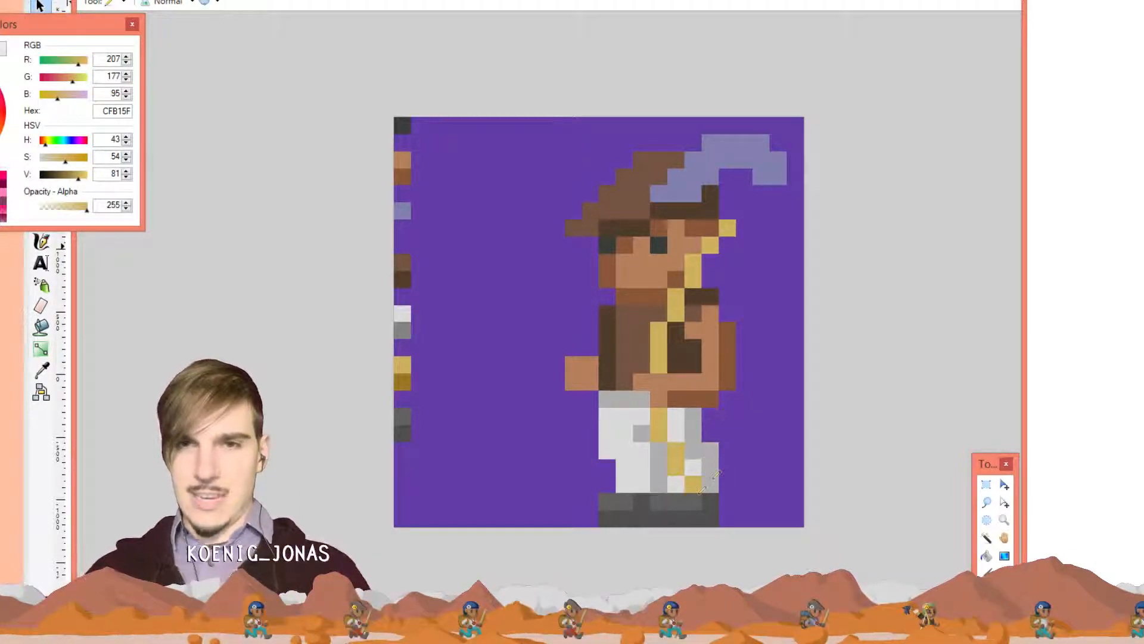
click(693, 500)
click(710, 518)
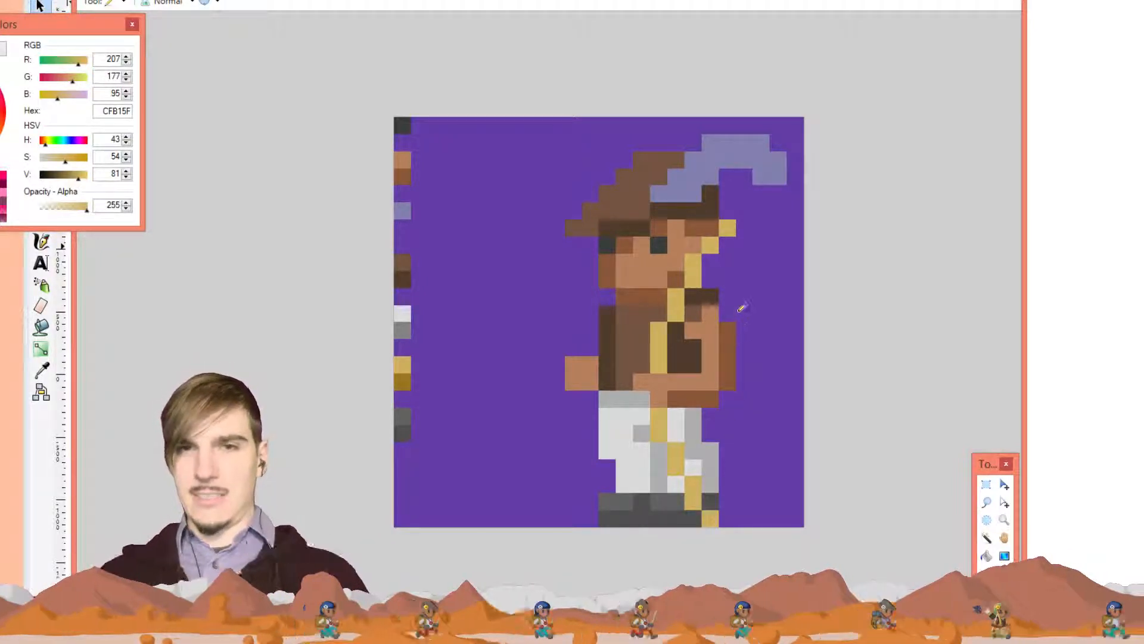
key(ctrl+z)
key(ctrl+z)
key(ctrl+z)
key(ctrl+z)
key(ctrl+z)
key(ctrl+z)
key(ctrl+z)
key(ctrl+z)
key(ctrl+z)
key(ctrl+z)
key(ctrl+z)
key(ctrl+z)
key(ctrl+z)
key(ctrl+z)
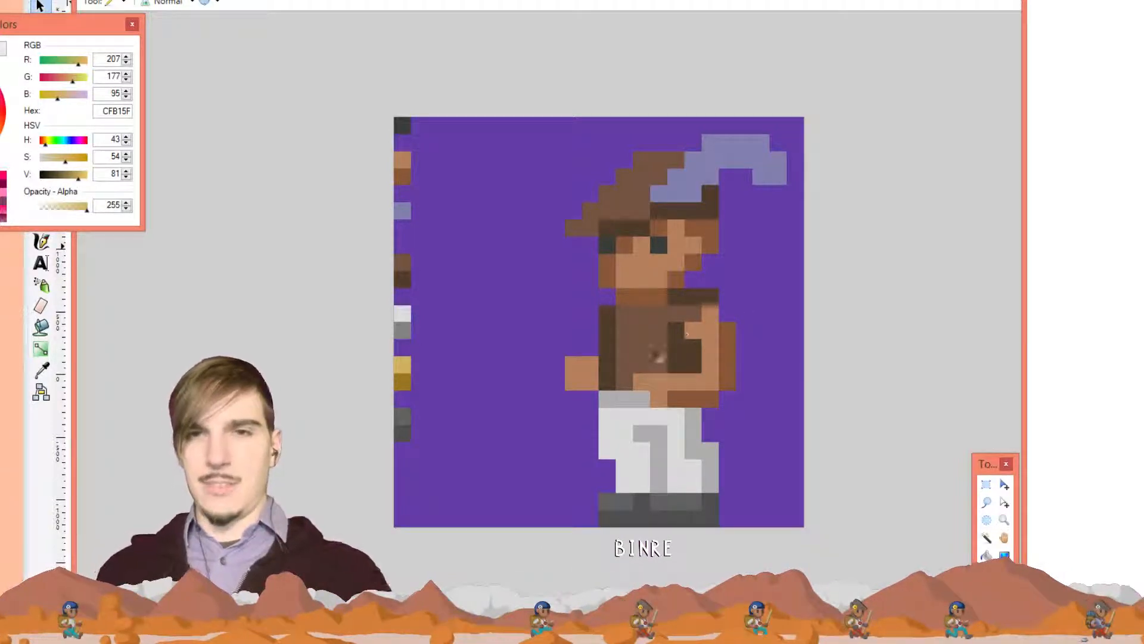
Paint a gold CFB15F torso pixel and a short gold bar across the lower trousers
click(662, 369)
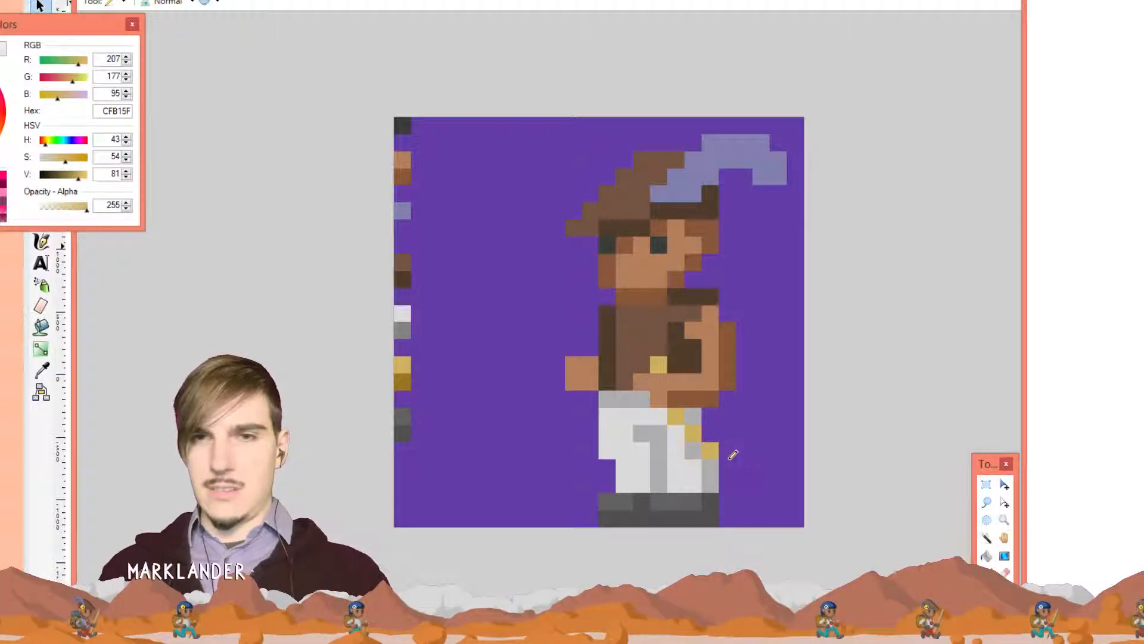
click(731, 454)
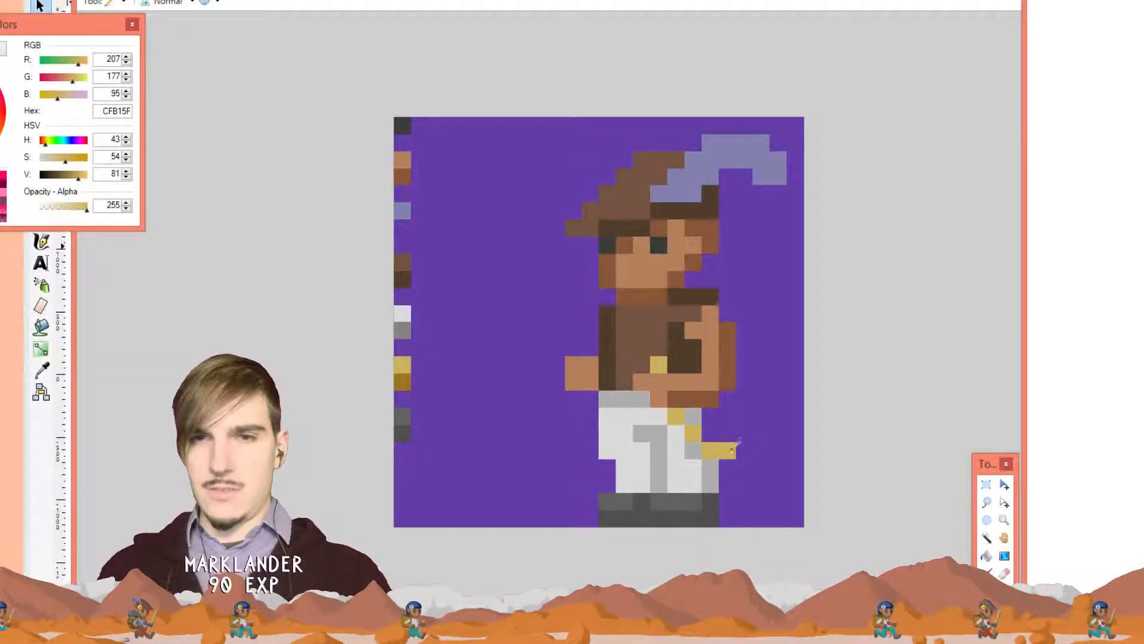
key(ctrl+z)
click(727, 467)
click(744, 467)
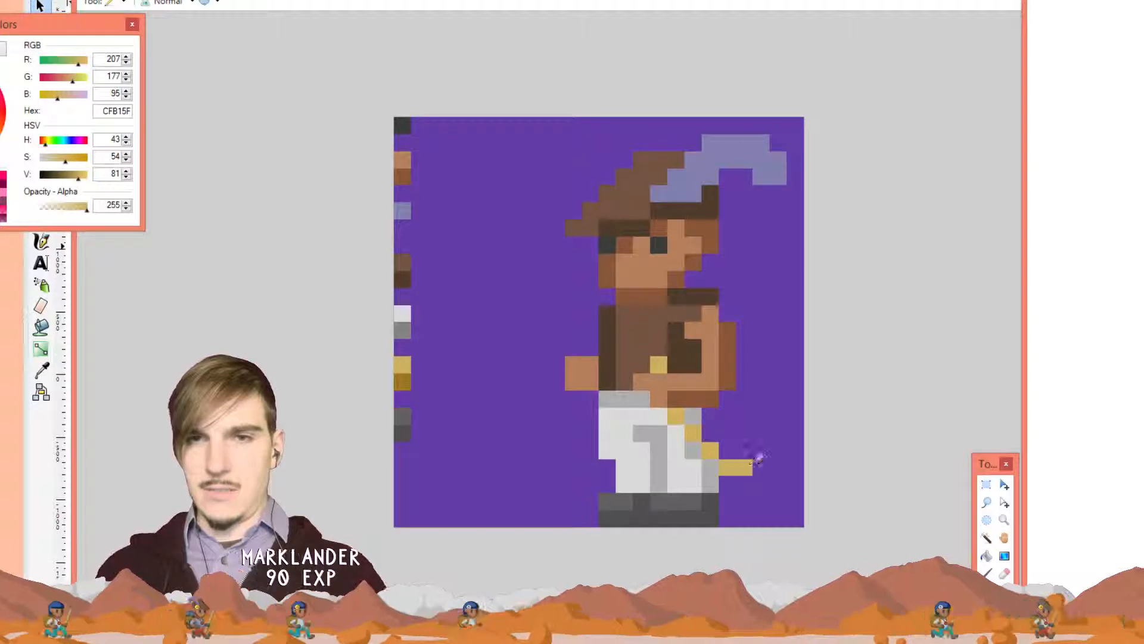
click(761, 466)
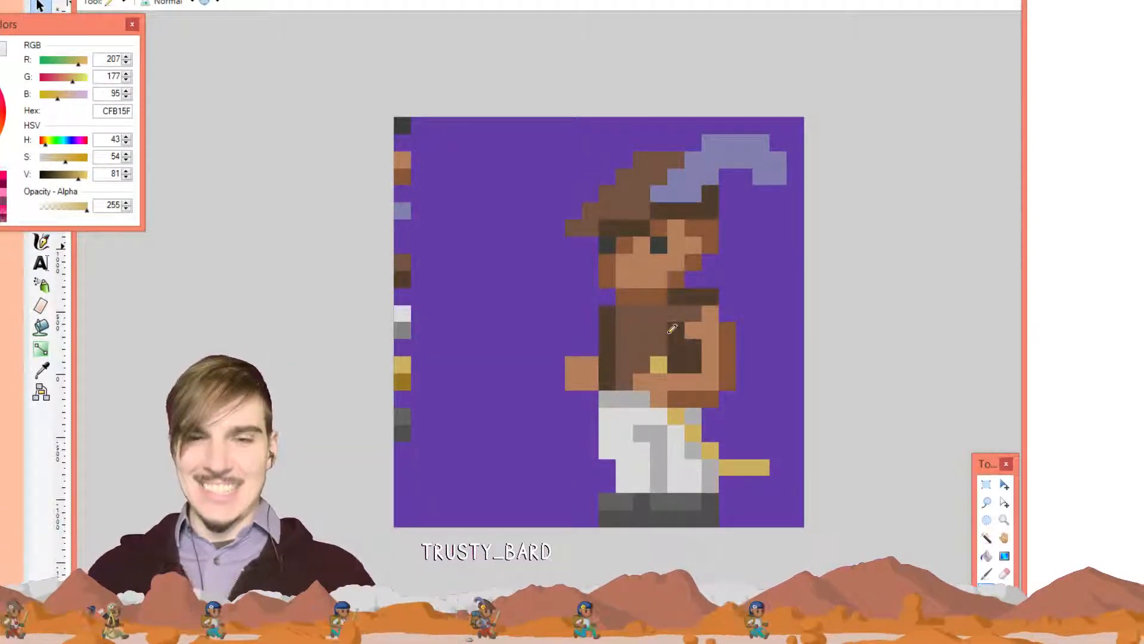
Run the gold strap diagonally up the torso to end at the face's edge
click(659, 347)
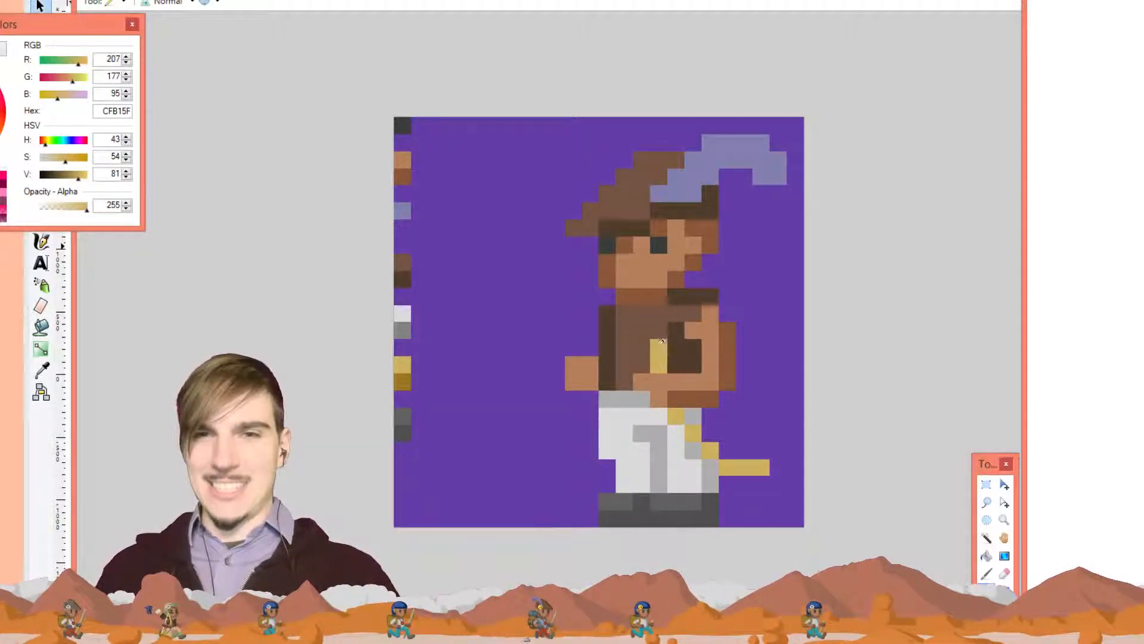
click(659, 330)
click(675, 313)
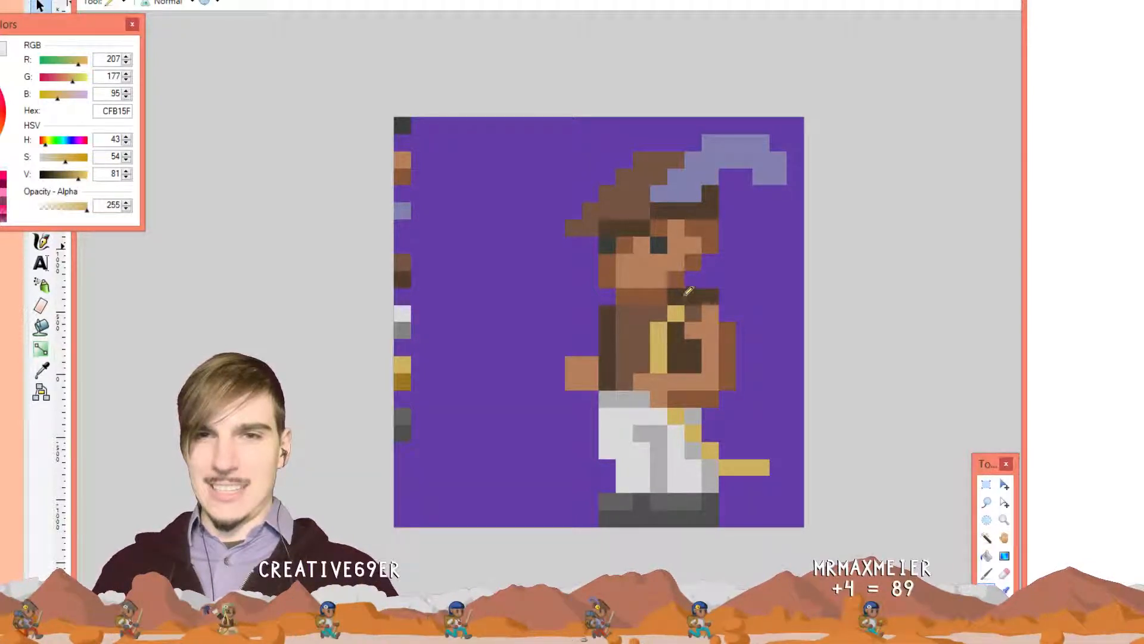
click(676, 296)
click(692, 280)
click(692, 263)
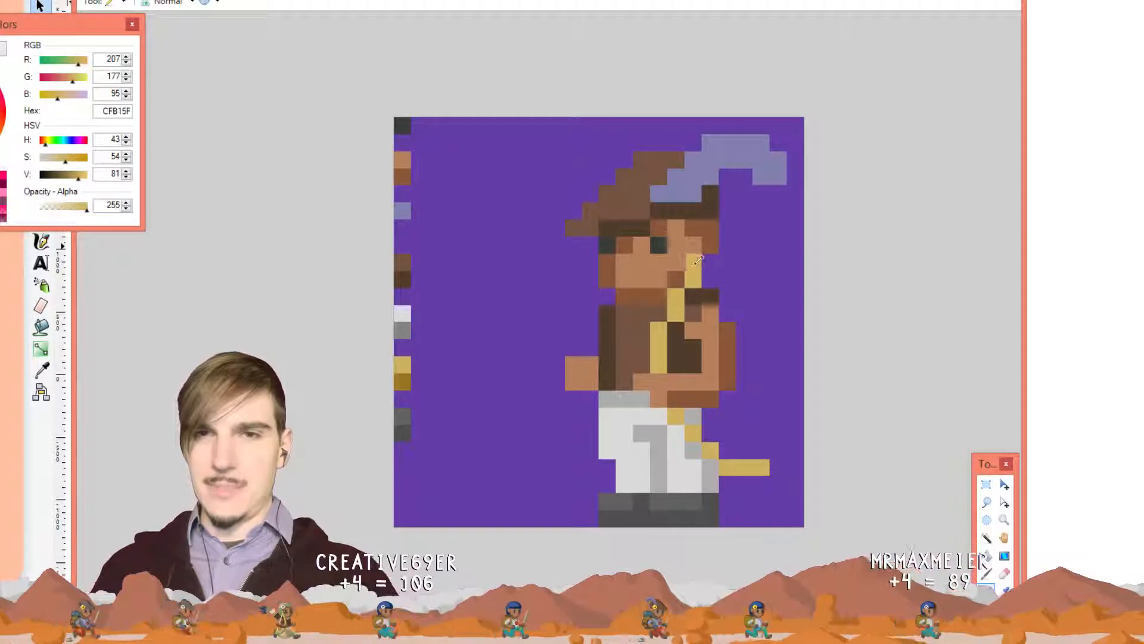
click(711, 245)
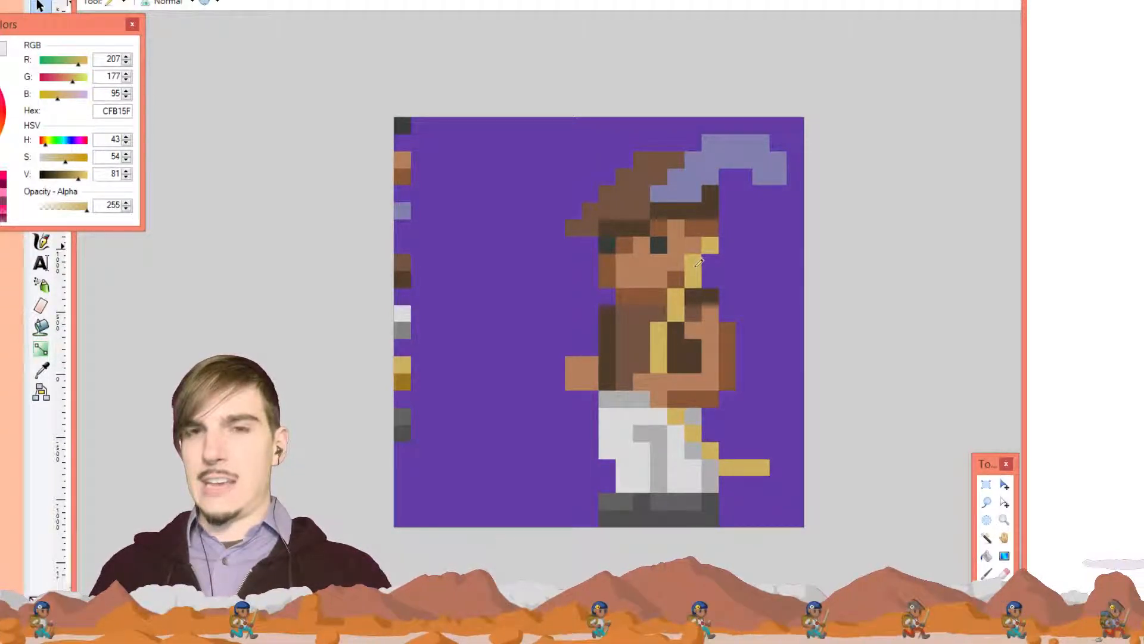
Undo every gold strap pixel on the chest and trousers, then try resampling the gold swatch
key(k)
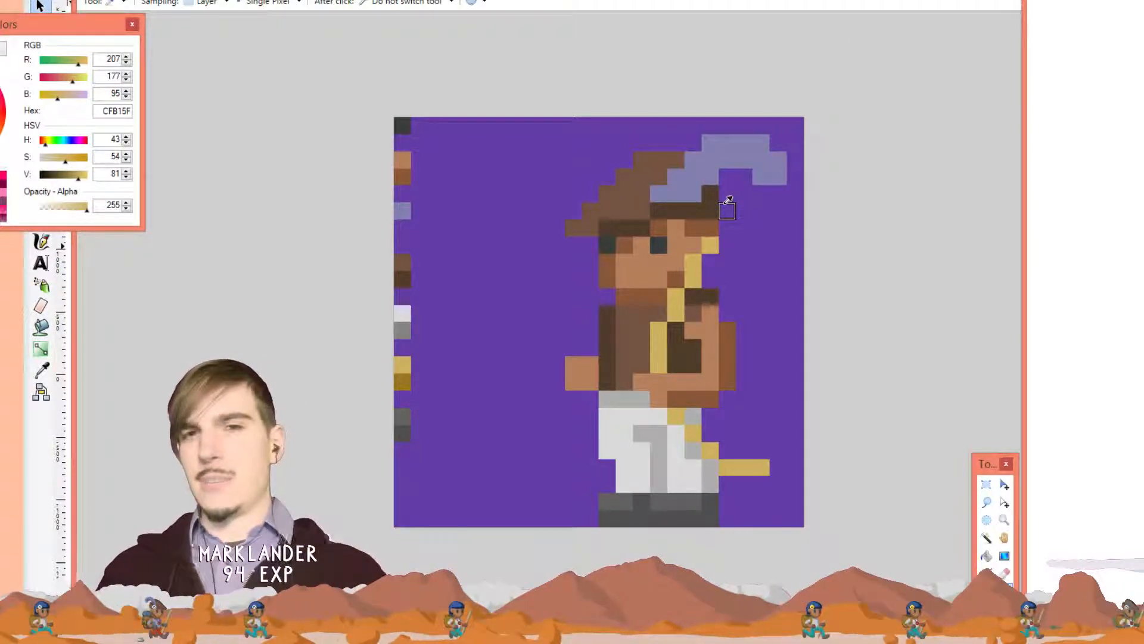
key(ctrl+z)
key(ctrl+z)
key(ctrl+z)
key(ctrl+z)
key(ctrl+z)
key(ctrl+z)
key(ctrl+z)
key(ctrl+z)
key(ctrl+z)
key(ctrl+z)
key(ctrl+z)
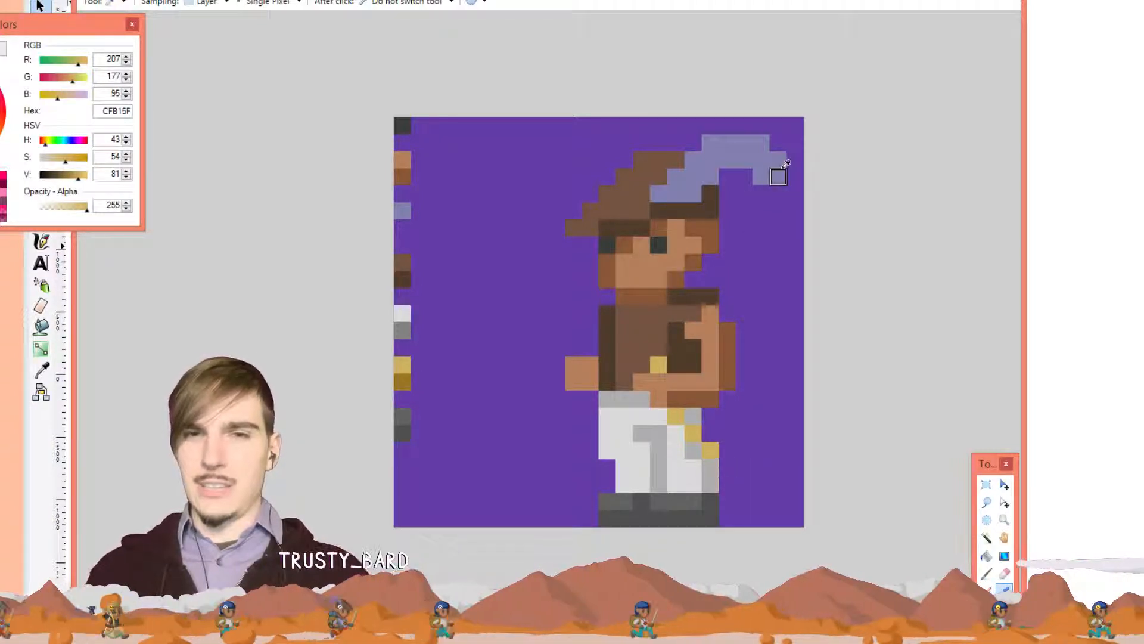
key(ctrl+z)
key(ctrl+z)
key(ctrl+z)
key(ctrl+z)
key(ctrl+z)
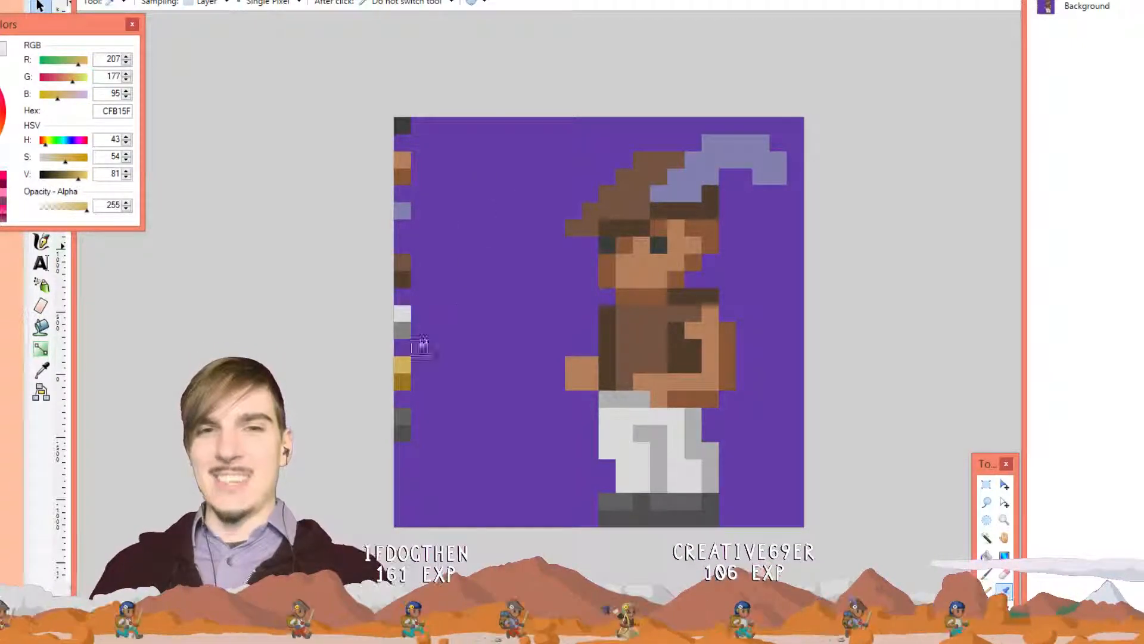
click(403, 365)
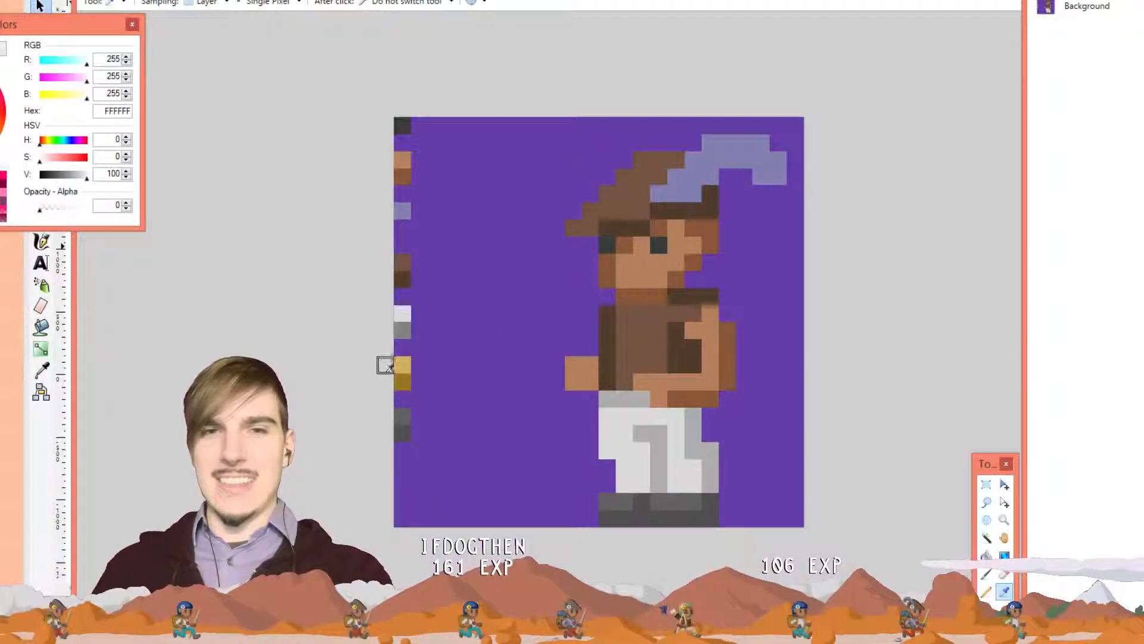
key(p)
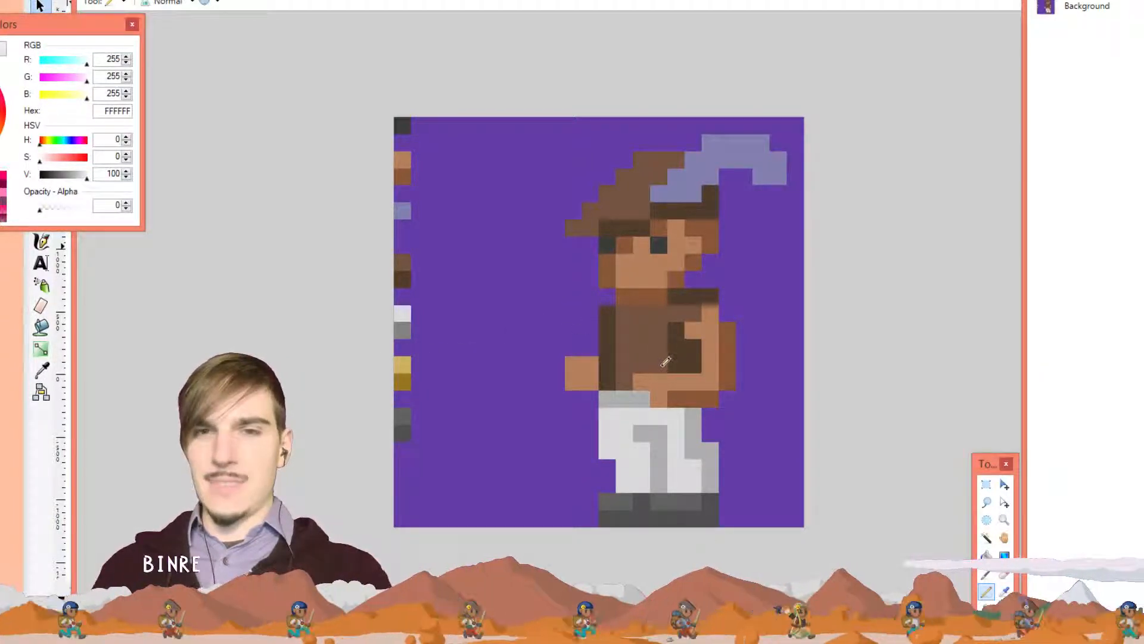
Set the Color Picker's sampling to Image and pick the gold swatch
key(k)
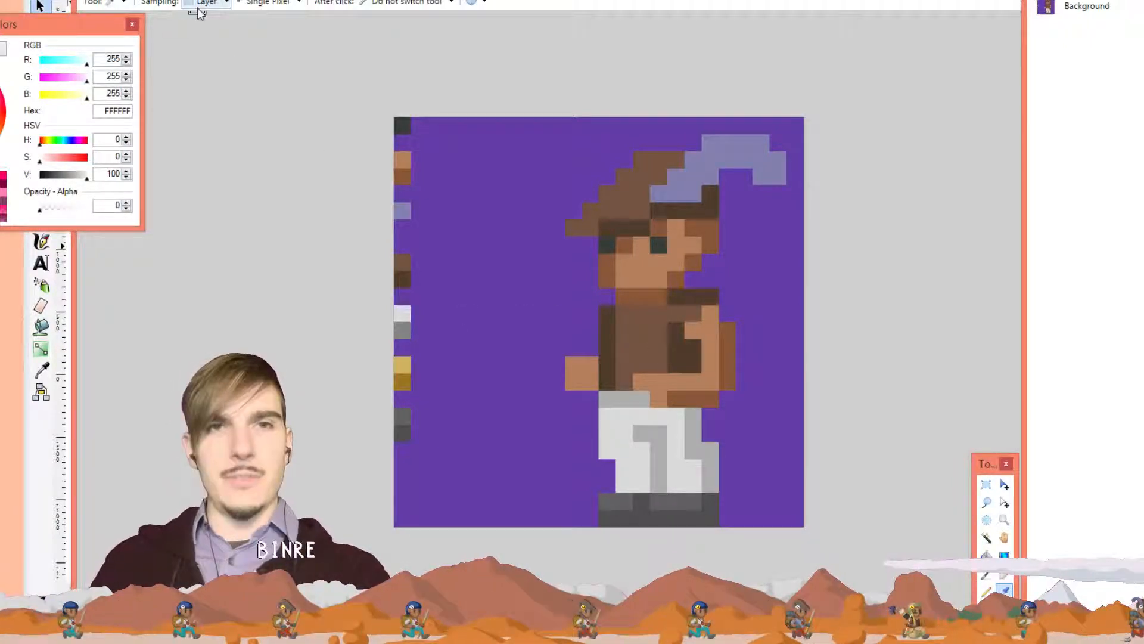
click(218, 9)
click(210, 30)
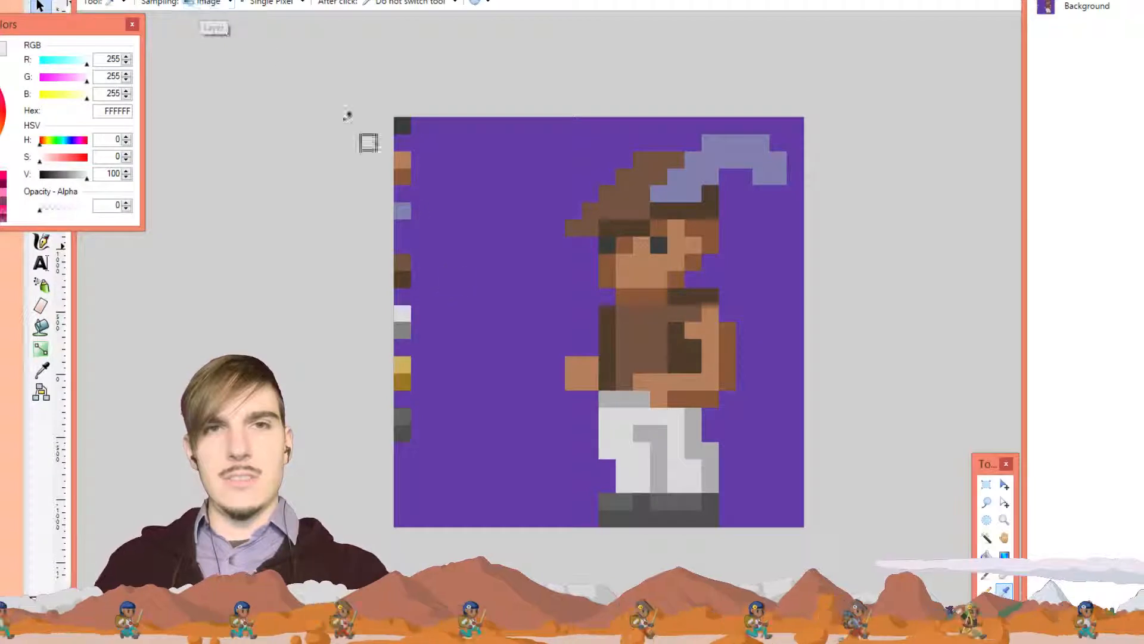
click(411, 362)
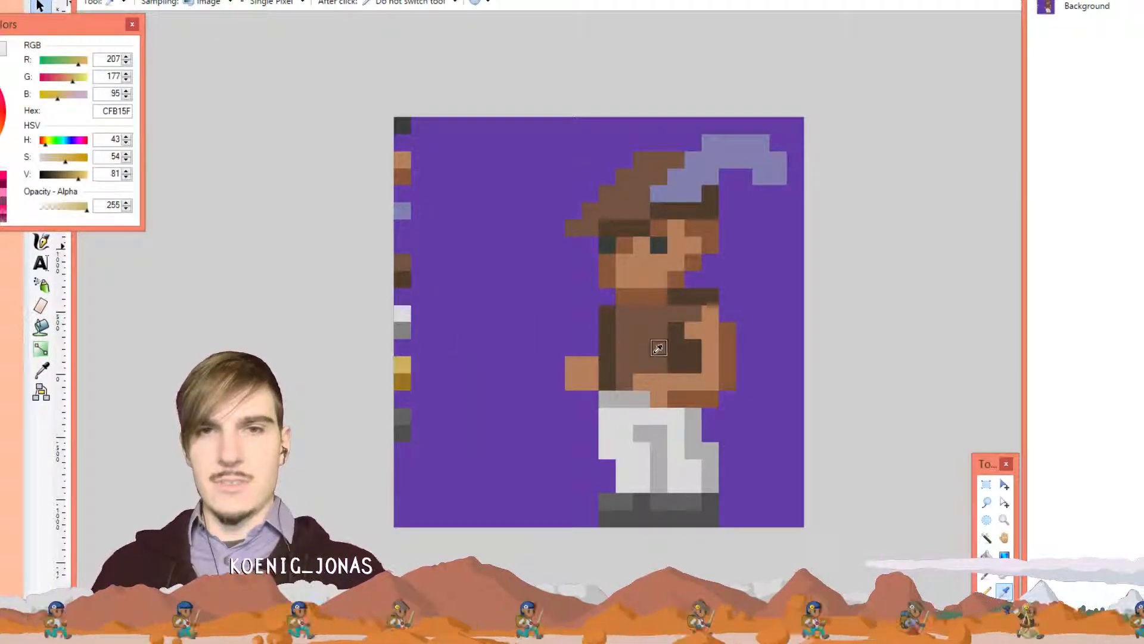
key(p)
Draw a gold column up the chest and collar to beside the face
drag(658, 363, 661, 342)
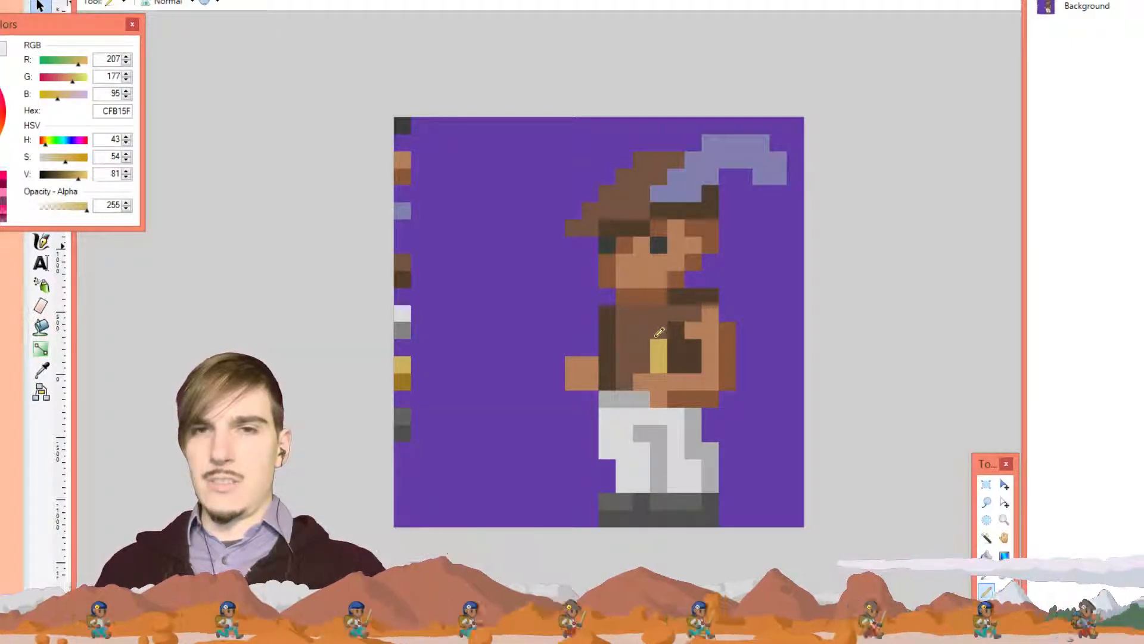
click(659, 330)
click(675, 314)
click(675, 296)
click(676, 280)
click(693, 262)
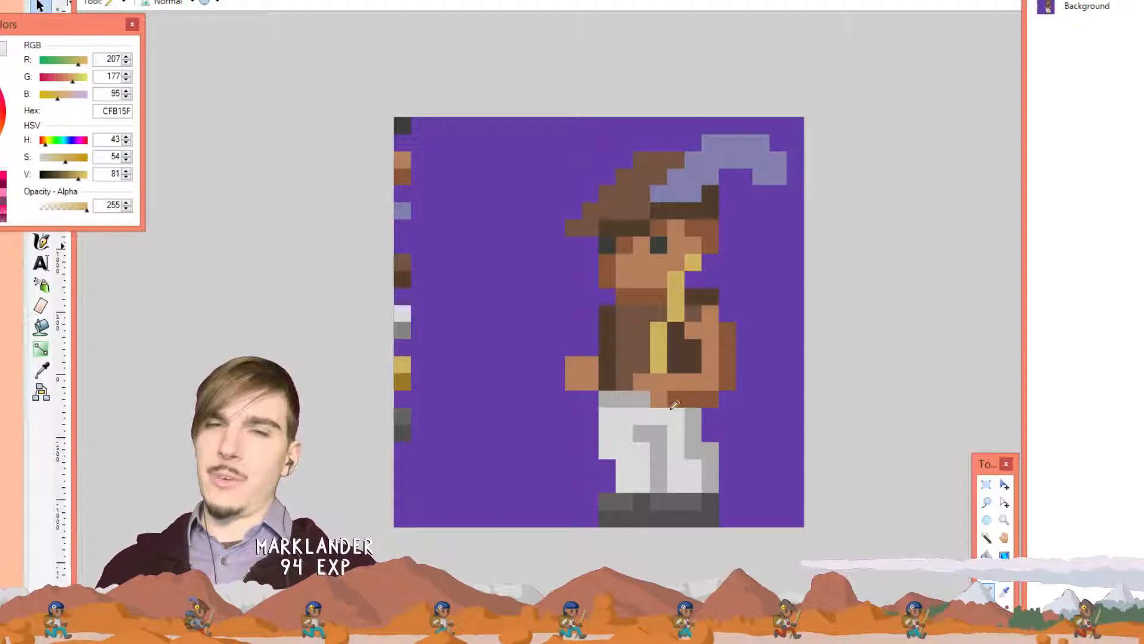
Try a tan pixel below the hand and a gold belt pixel, then undo the gold strokes
key(k)
click(660, 382)
key(p)
click(641, 399)
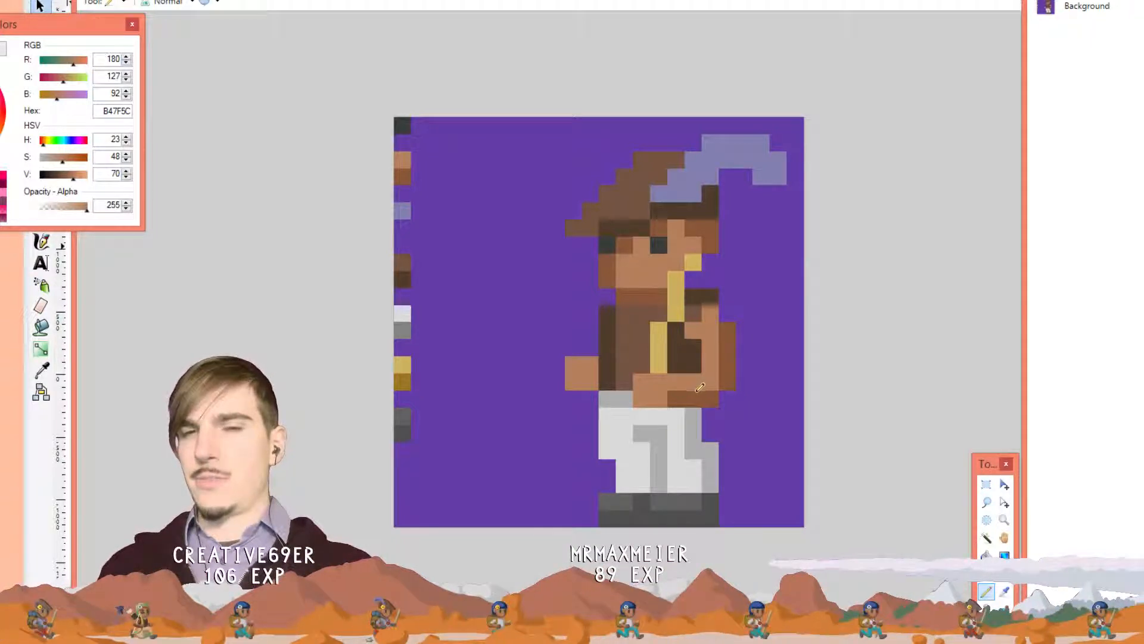
key(ctrl+z)
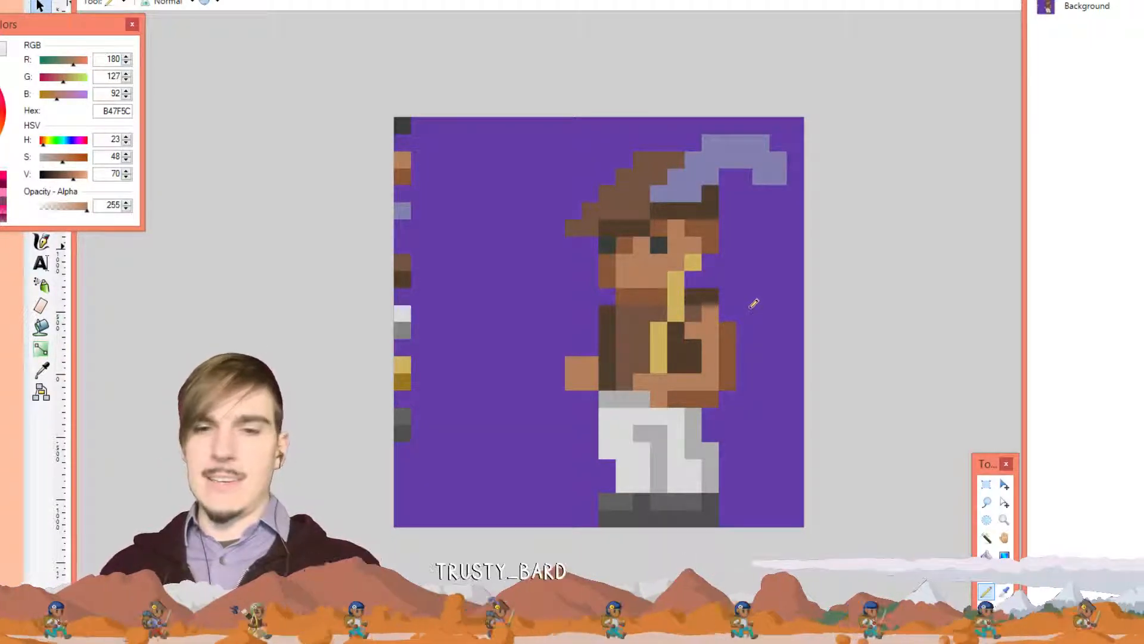
key(k)
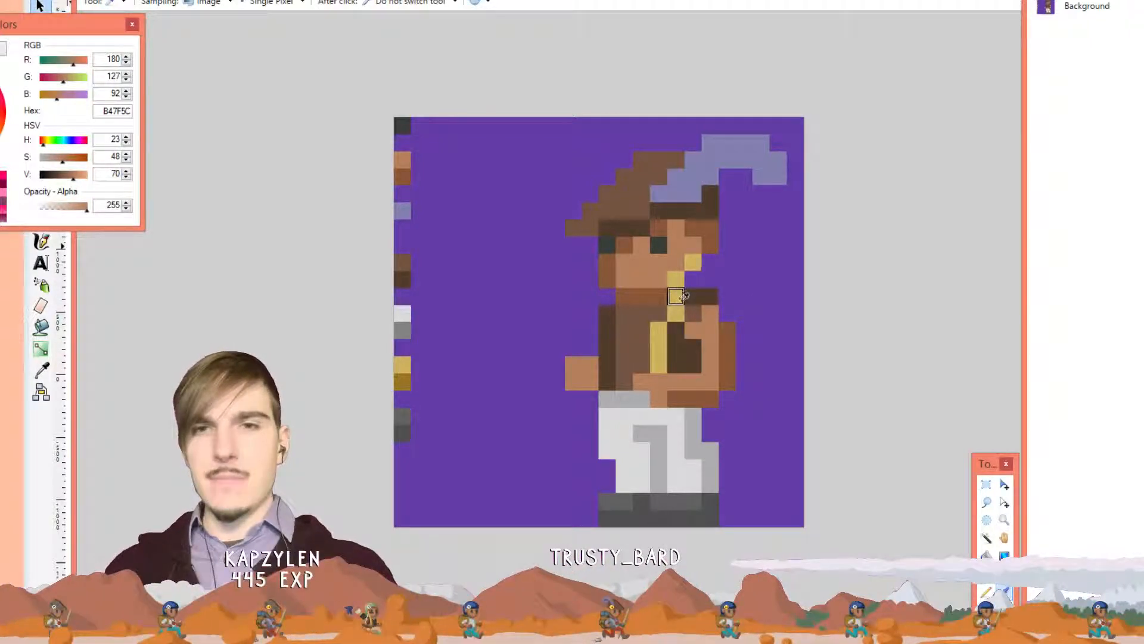
click(676, 296)
key(p)
click(676, 415)
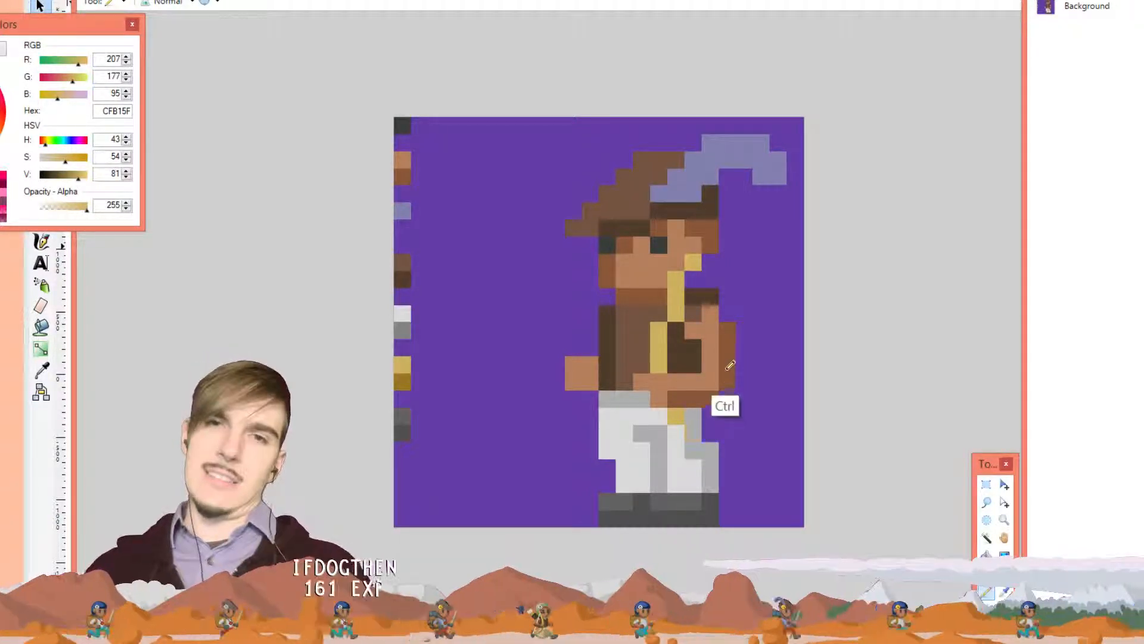
key(ctrl+z)
key(ctrl+z)
key(ctrl+z)
key(ctrl+z)
key(ctrl+z)
key(ctrl+z)
key(ctrl+z)
key(ctrl+z)
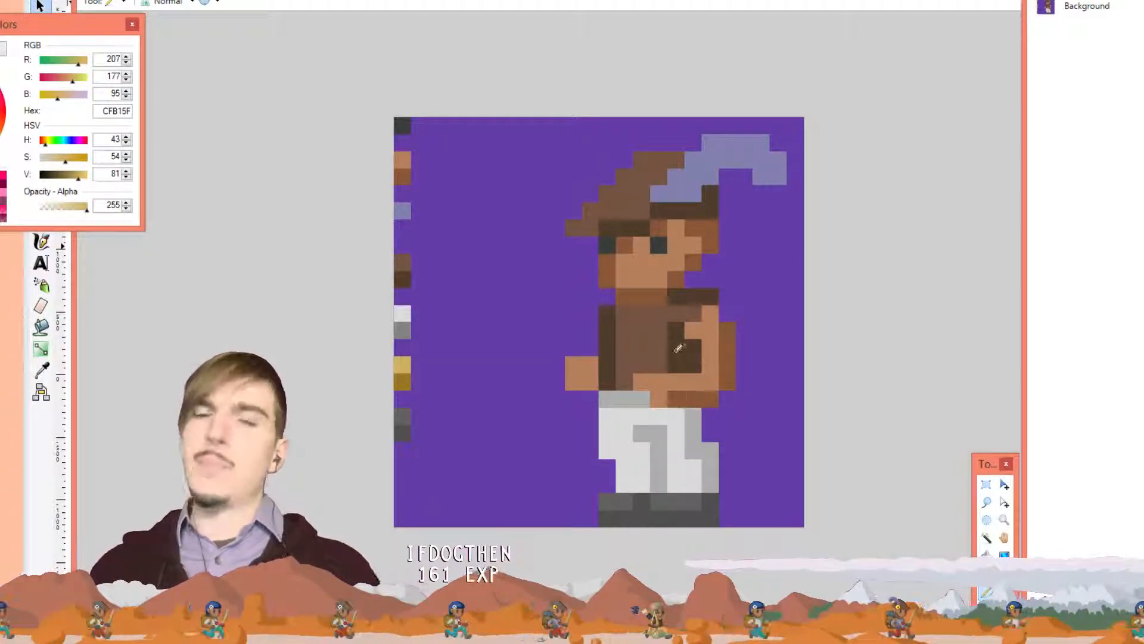
mouse_move(694, 245)
mouse_down()
mouse_move(675, 368)
mouse_move(732, 504)
mouse_up()
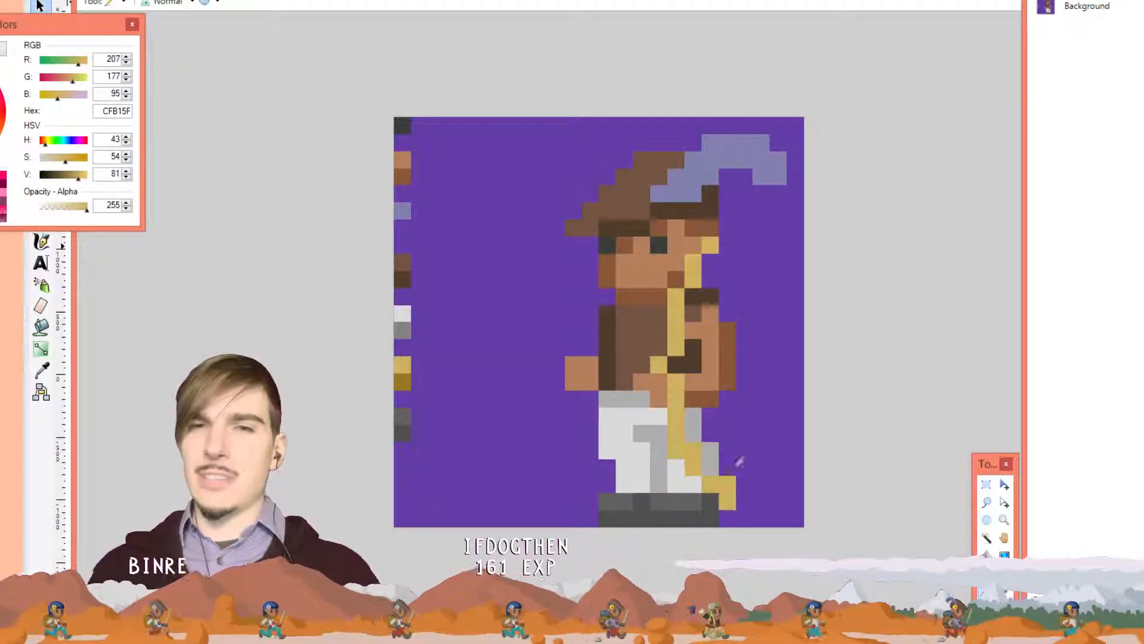
key(ctrl+z)
mouse_move(694, 265)
mouse_down()
mouse_move(661, 311)
mouse_move(671, 431)
mouse_move(725, 477)
mouse_move(779, 456)
mouse_up()
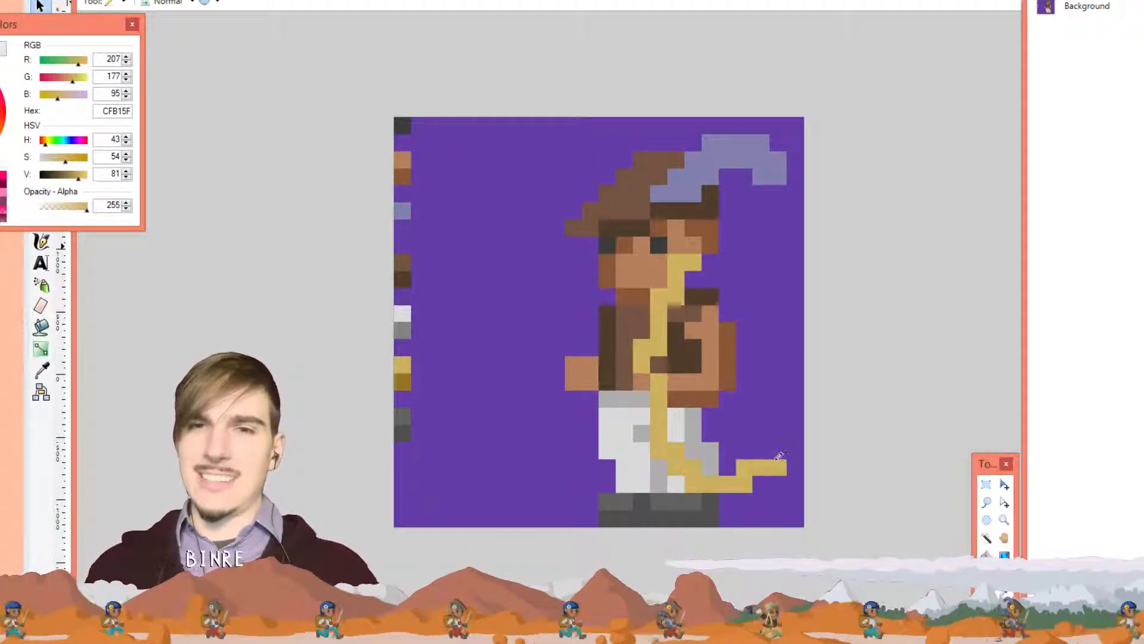
key(ctrl+z)
mouse_move(693, 245)
mouse_down()
mouse_move(659, 335)
mouse_move(679, 435)
mouse_move(732, 473)
mouse_move(787, 465)
mouse_up()
key(ctrl+z)
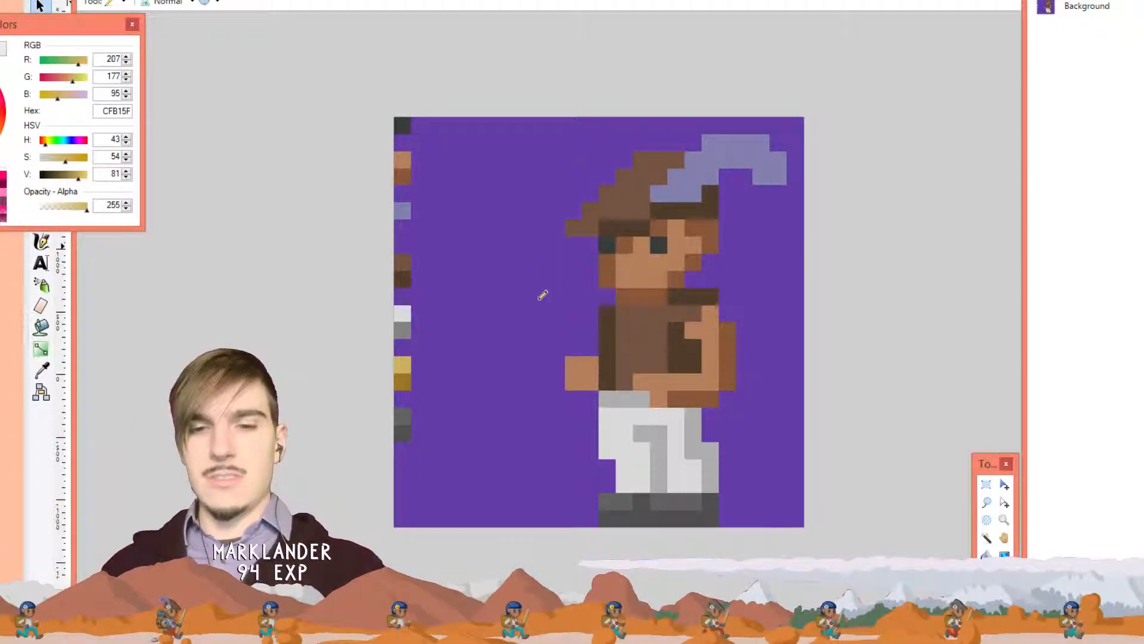
Paint a gold strap from beside the eye down the torso to the trousers, redrawing it twice
mouse_move(658, 370)
mouse_down()
mouse_move(654, 330)
mouse_move(675, 313)
mouse_move(694, 243)
mouse_up()
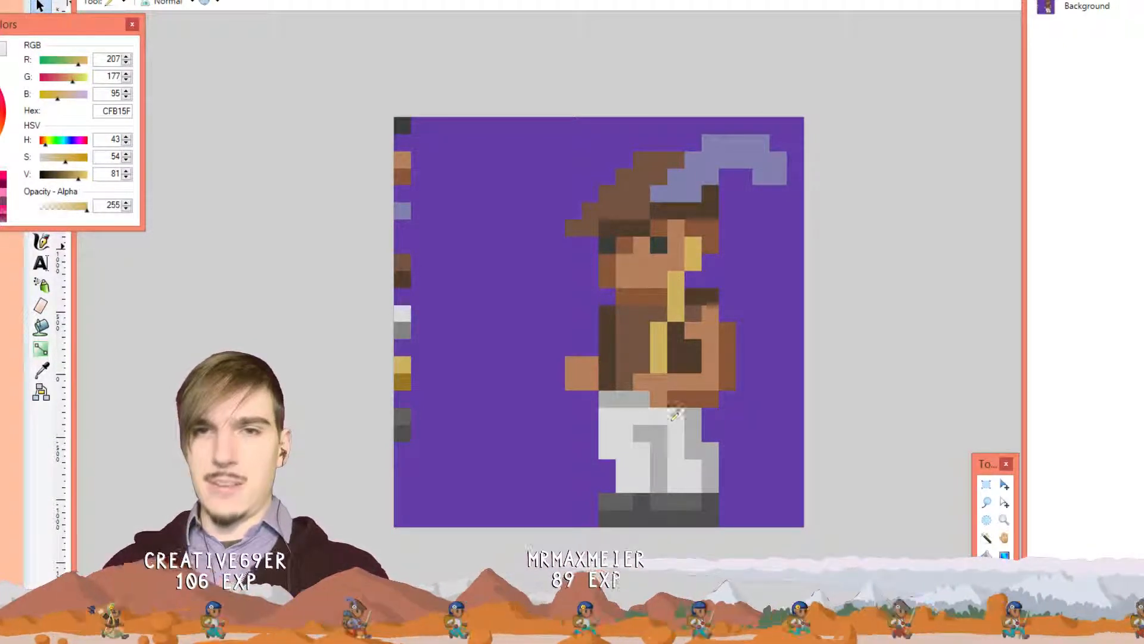
mouse_move(673, 413)
mouse_down()
mouse_move(711, 472)
mouse_move(731, 478)
mouse_move(730, 505)
mouse_up()
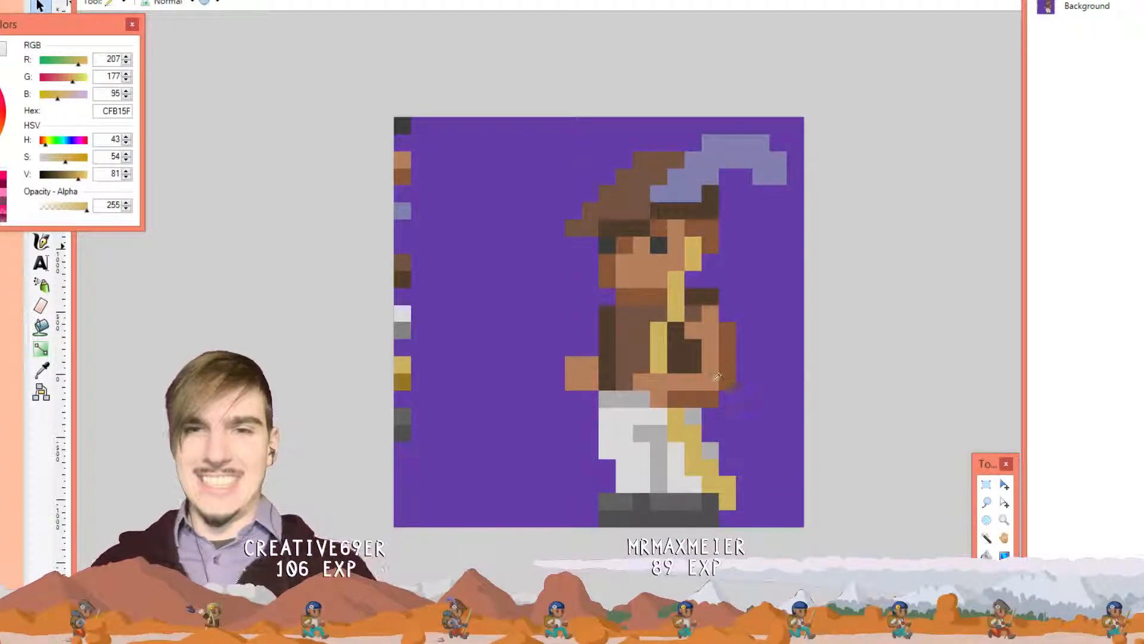
key(ctrl+z)
key(ctrl+z)
key(ctrl+z)
key(ctrl+z)
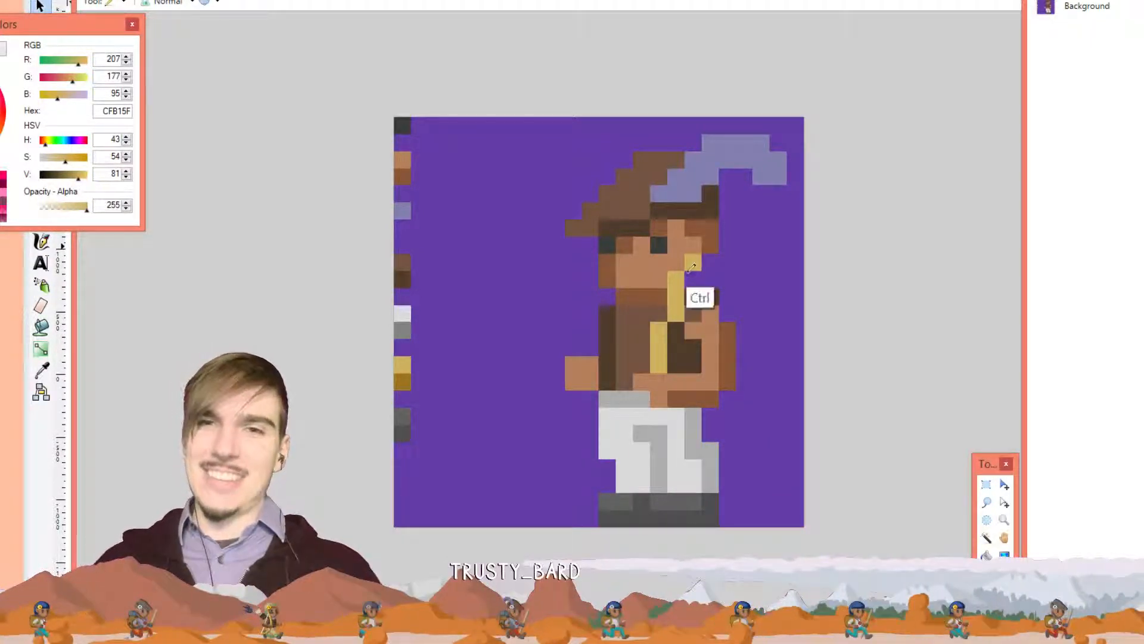
mouse_move(675, 246)
mouse_down()
mouse_move(672, 380)
mouse_move(702, 459)
mouse_move(728, 488)
mouse_up()
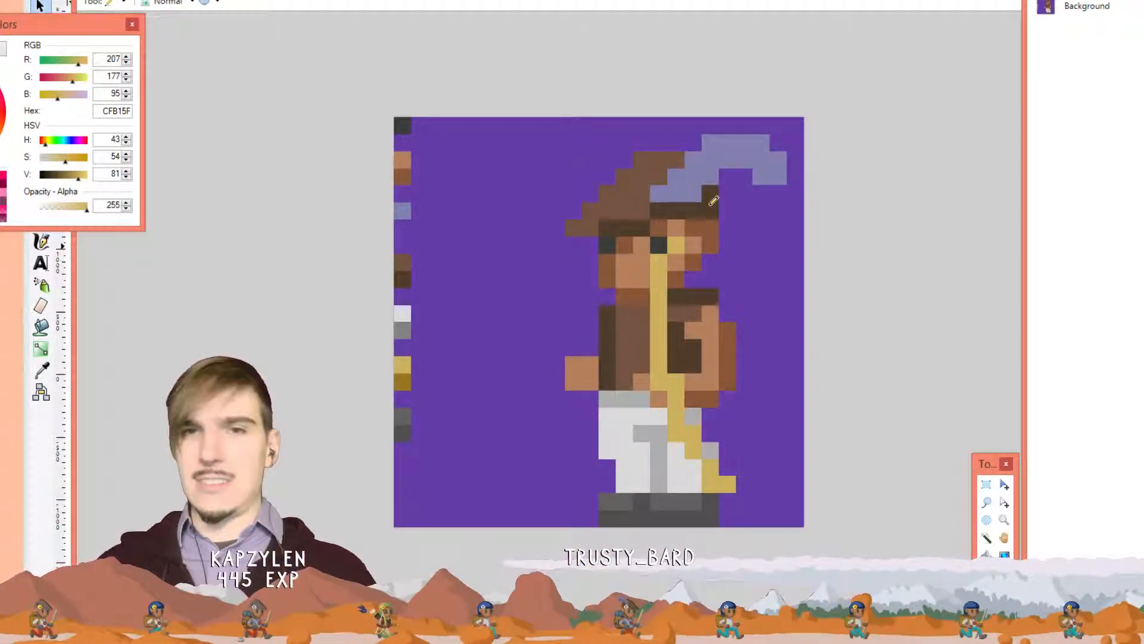
key(ctrl+z)
mouse_move(698, 243)
mouse_down()
mouse_move(670, 358)
mouse_move(737, 483)
mouse_up()
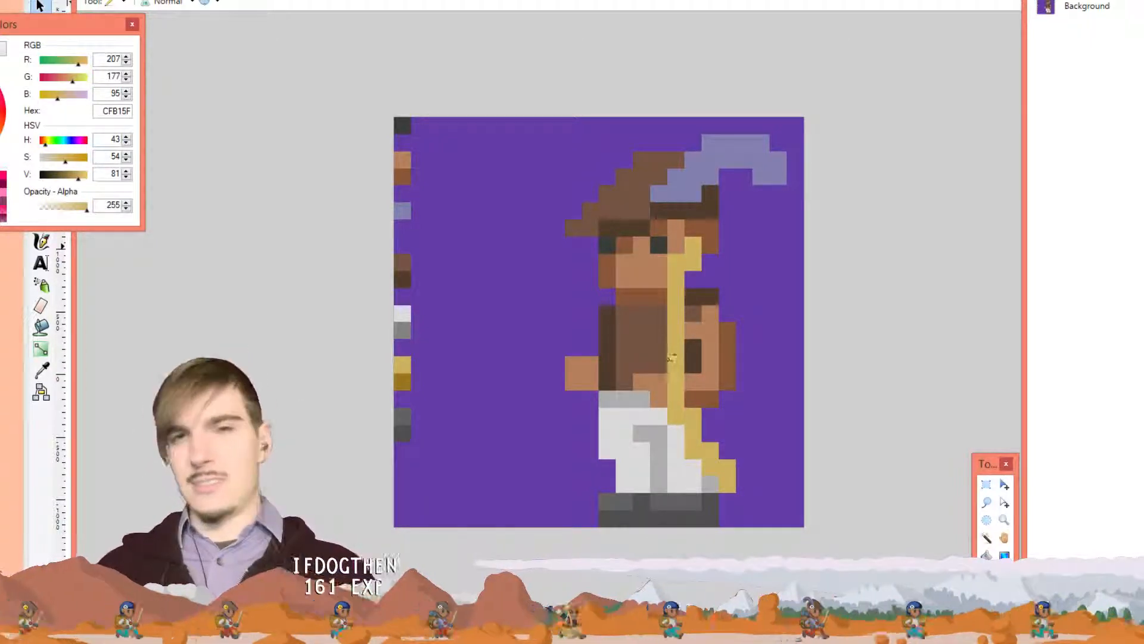
Widen the sash on the torso with extra gold pixels and select where it crosses the arm
drag(662, 362, 664, 323)
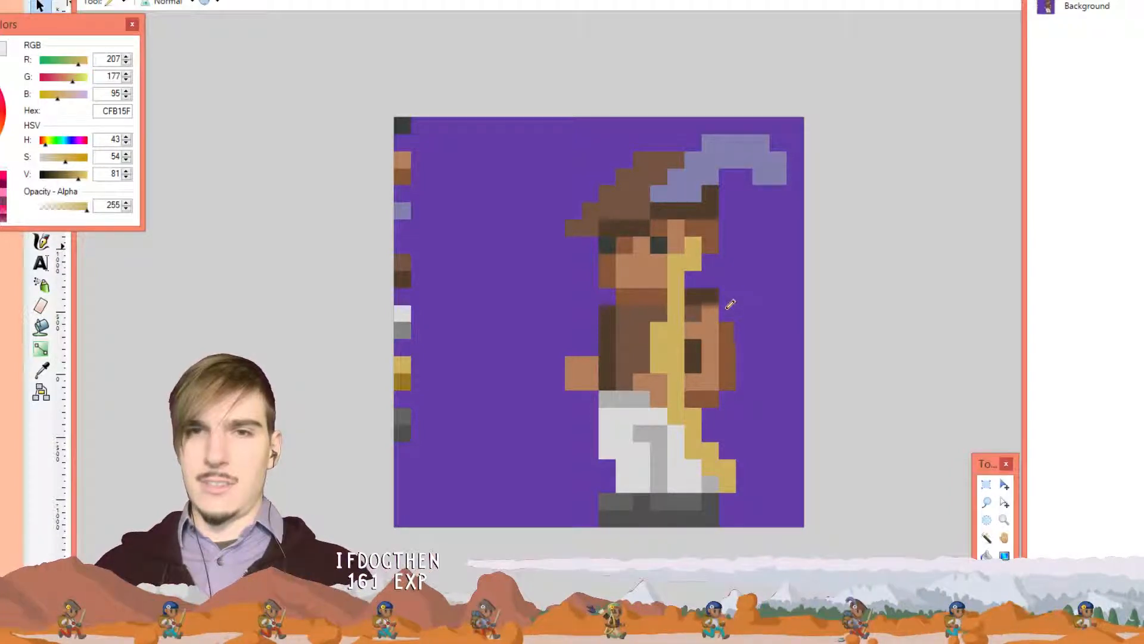
click(663, 309)
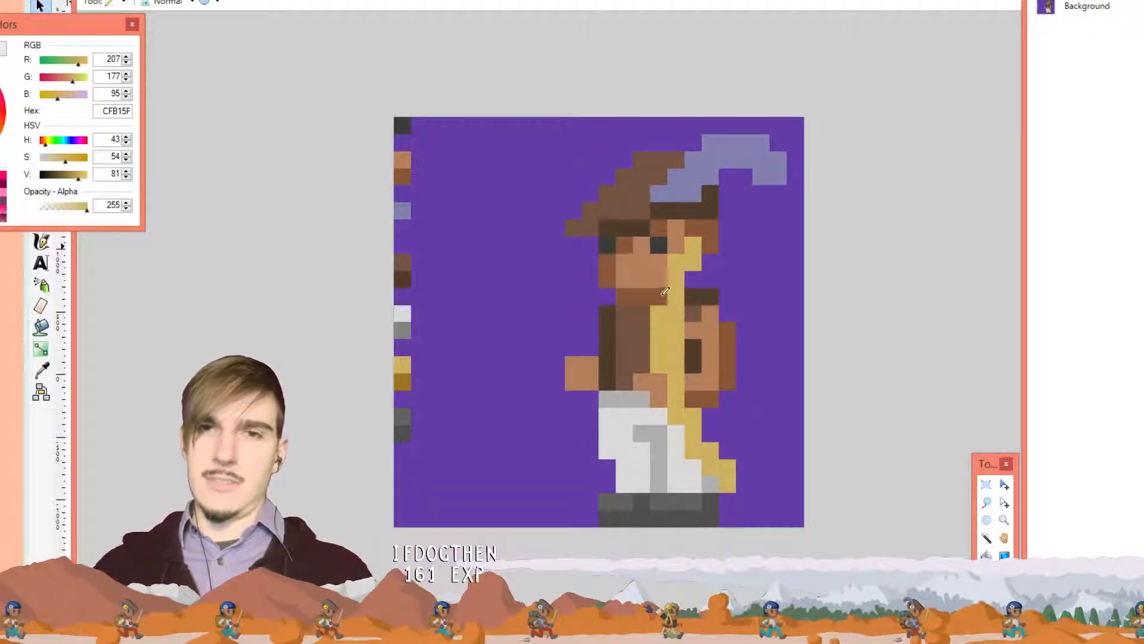
key(ctrl+z)
click(663, 384)
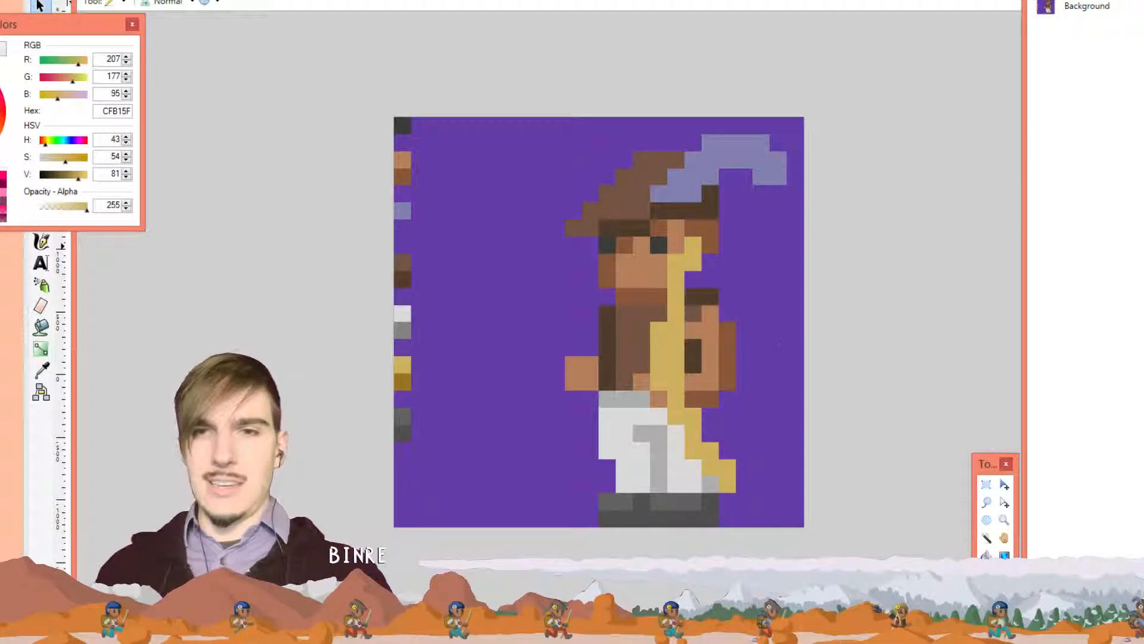
click(987, 483)
drag(719, 305, 689, 385)
Delete the sash pixels where they cross the archer's arm
click(716, 333)
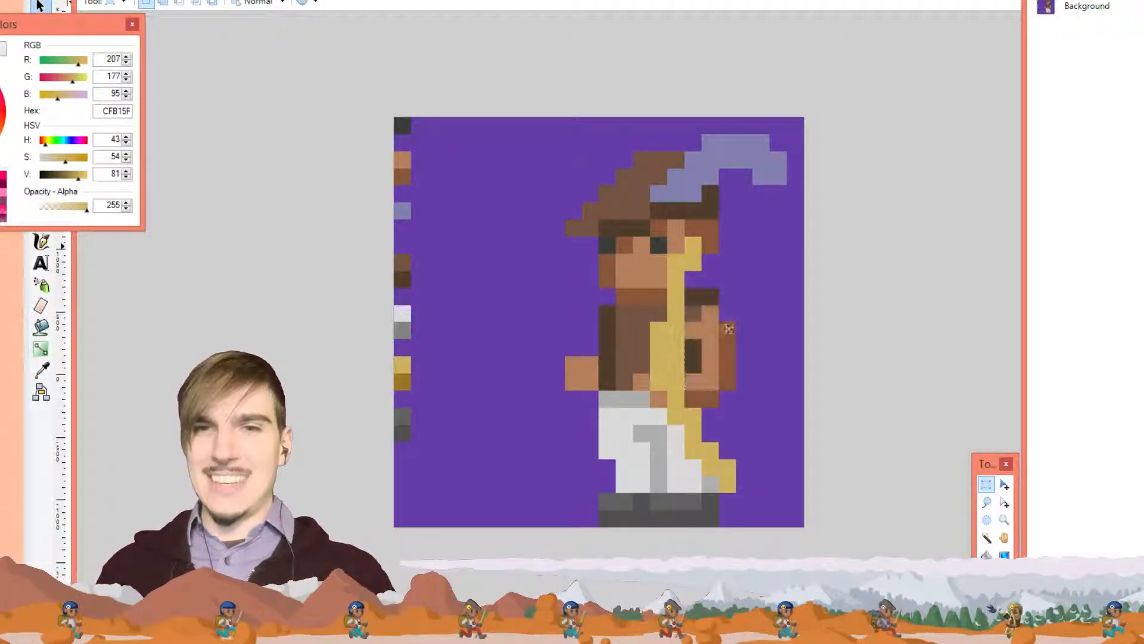
drag(710, 328, 674, 385)
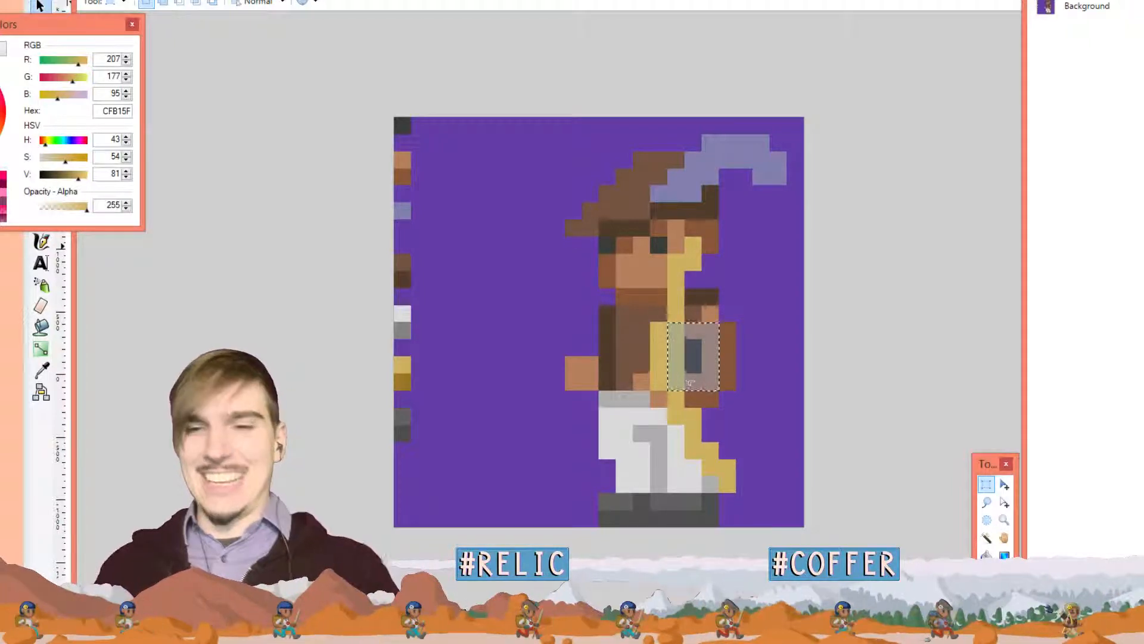
key(Delete)
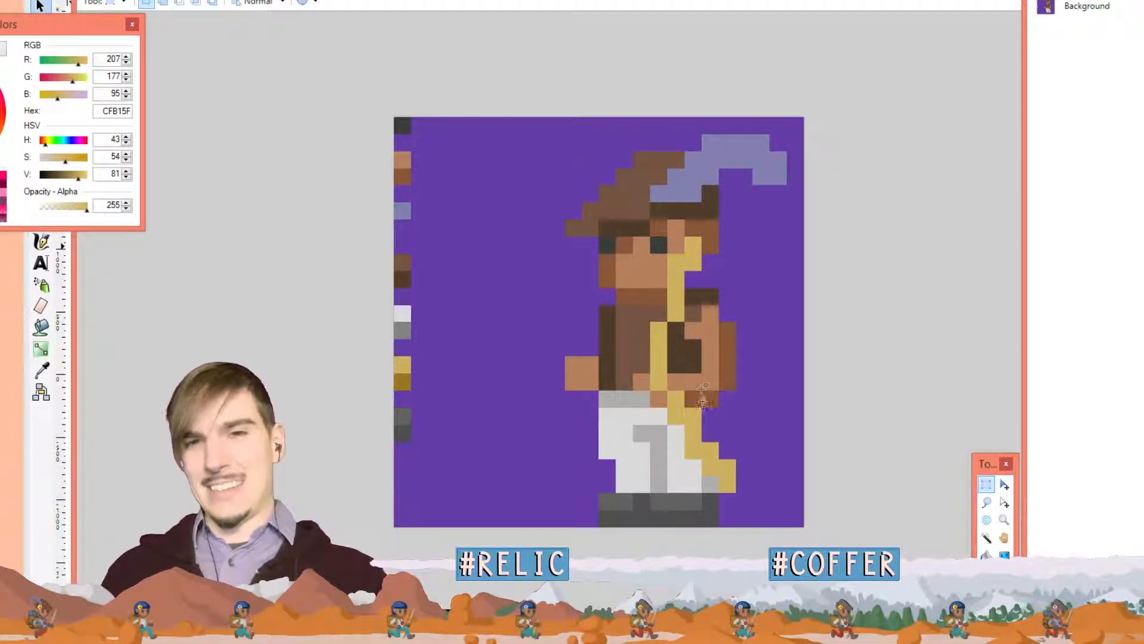
Remove several sash pixels on the trousers, restoring the last removals
drag(689, 420, 715, 382)
key(Delete)
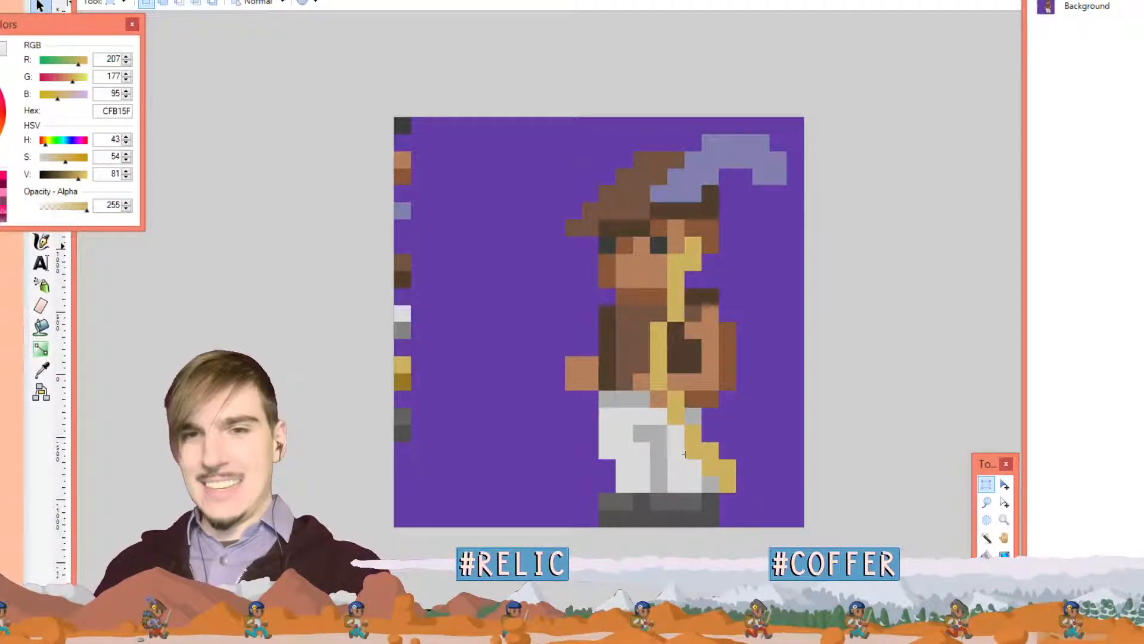
mouse_move(679, 481)
mouse_down()
mouse_move(694, 450)
mouse_move(745, 501)
mouse_up()
key(Delete)
click(700, 485)
key(Delete)
click(738, 489)
key(Delete)
click(745, 474)
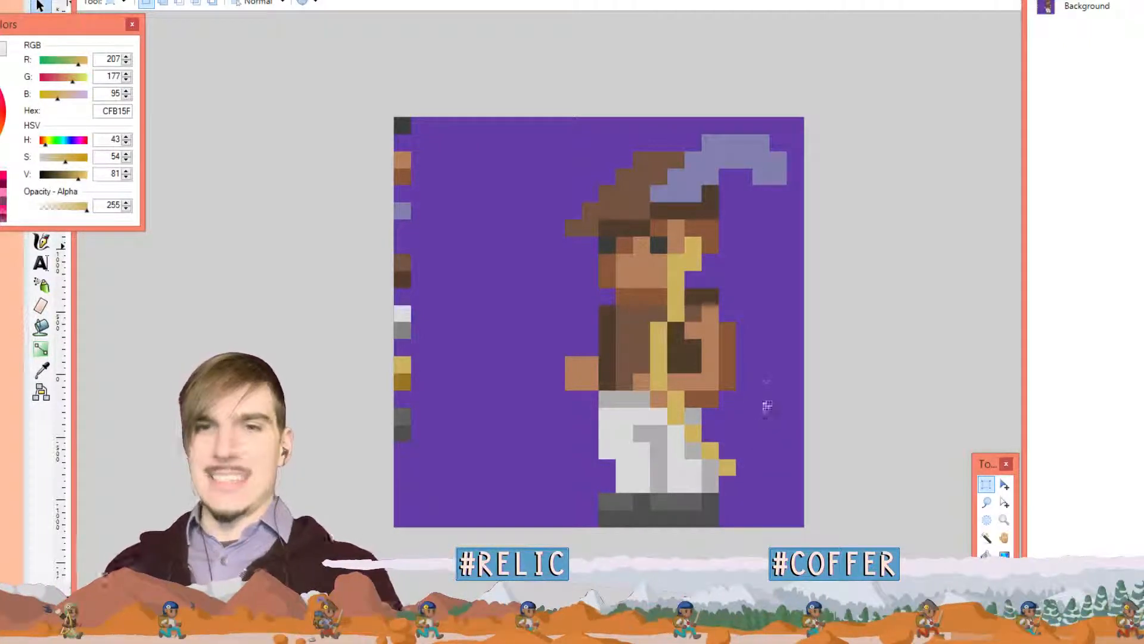
key(ctrl+z)
key(ctrl+z)
key(ctrl+z)
key(ctrl+z)
key(ctrl+z)
key(ctrl+z)
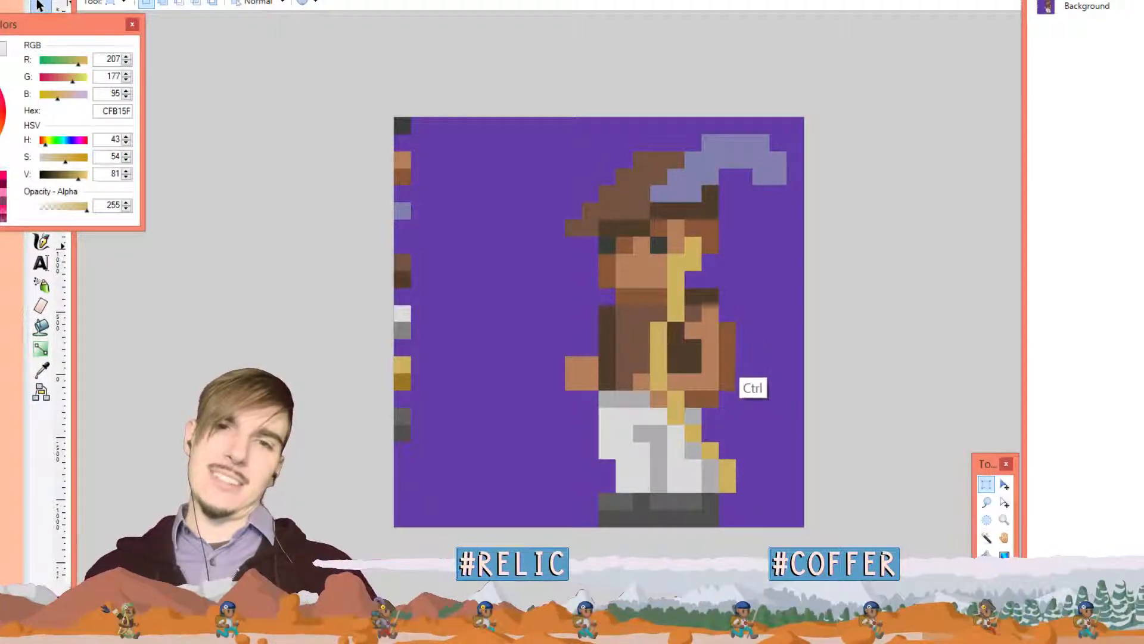
key(ctrl+z)
key(ctrl+z)
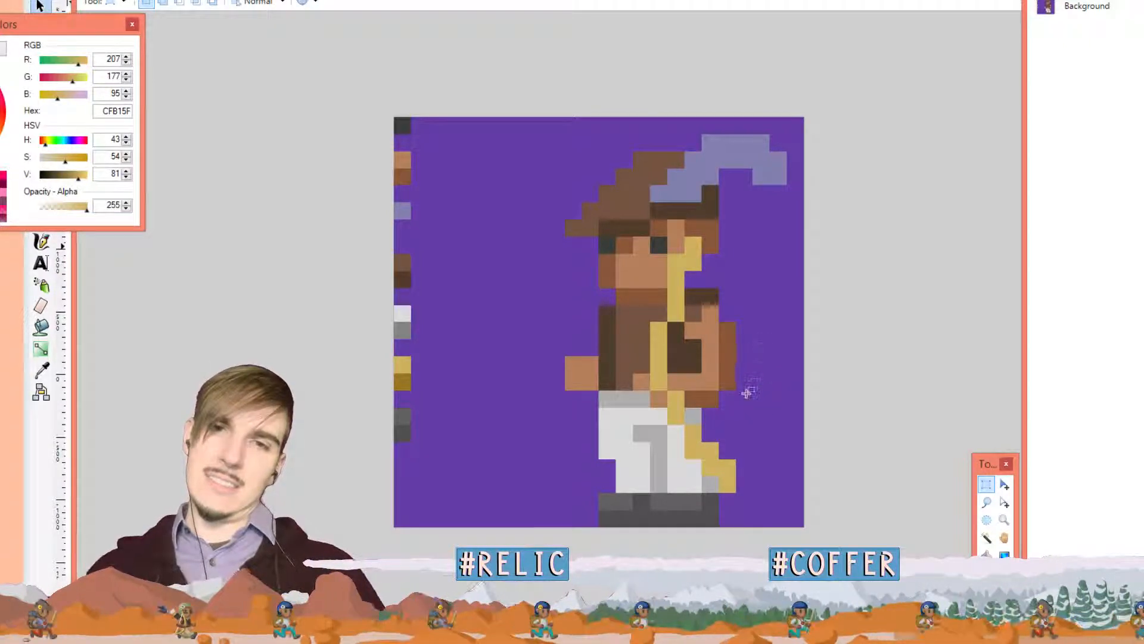
Load dark gold 9B7621 and paint a dark gold pixel at the belt edge
drag(733, 419, 714, 454)
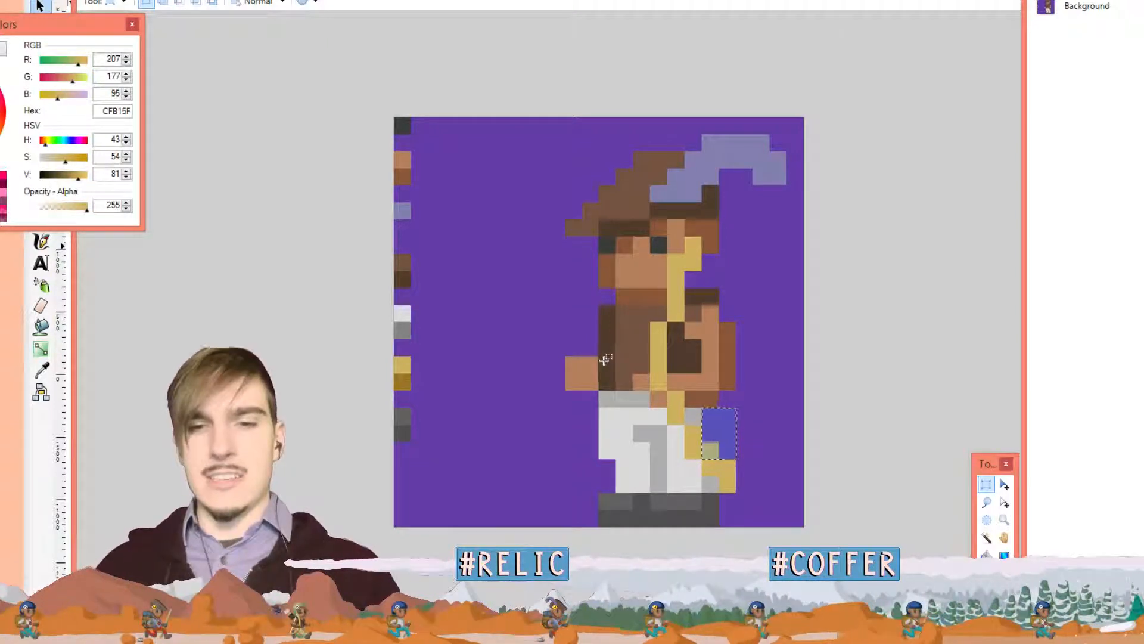
key(ctrl+d)
key(k)
click(406, 382)
key(p)
click(693, 416)
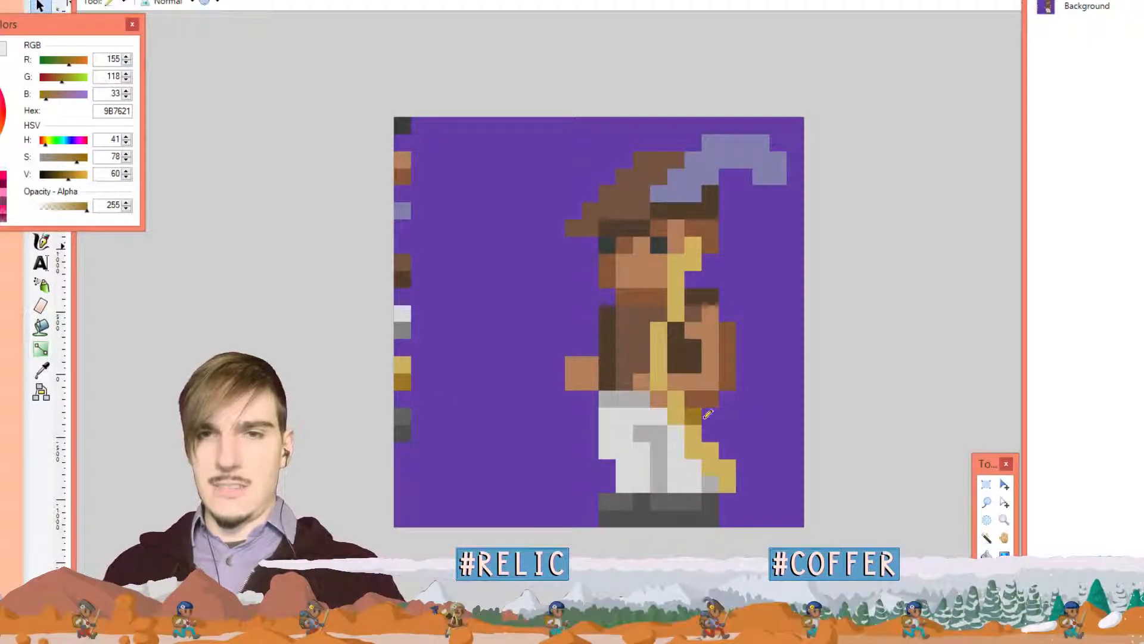
Shade two trouser sash pixels dark gold
click(709, 450)
click(727, 467)
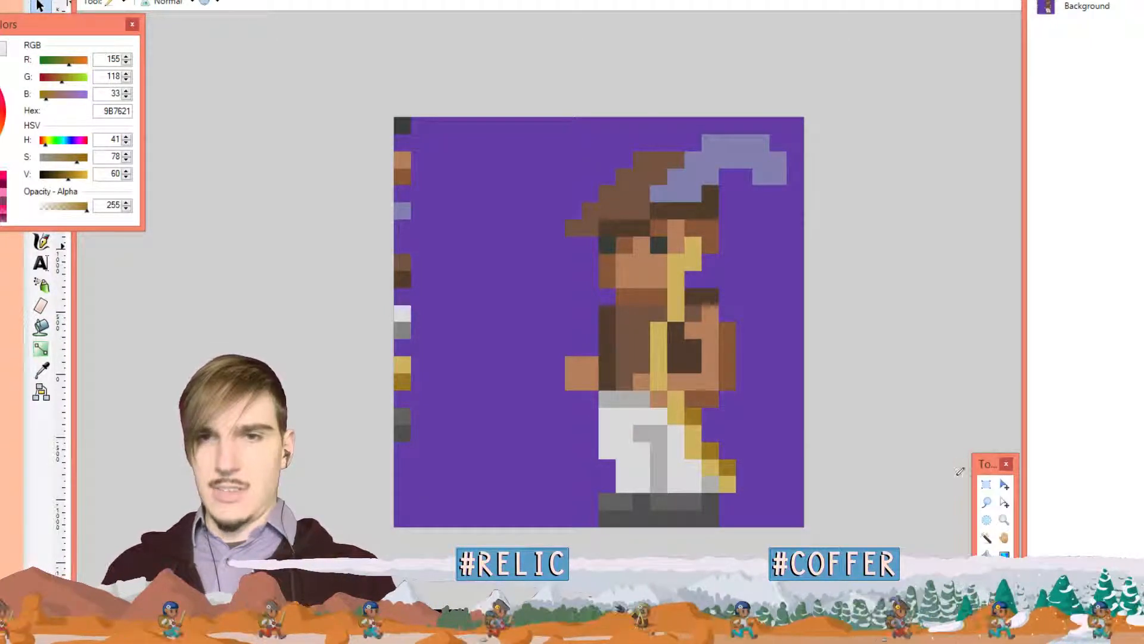
click(987, 484)
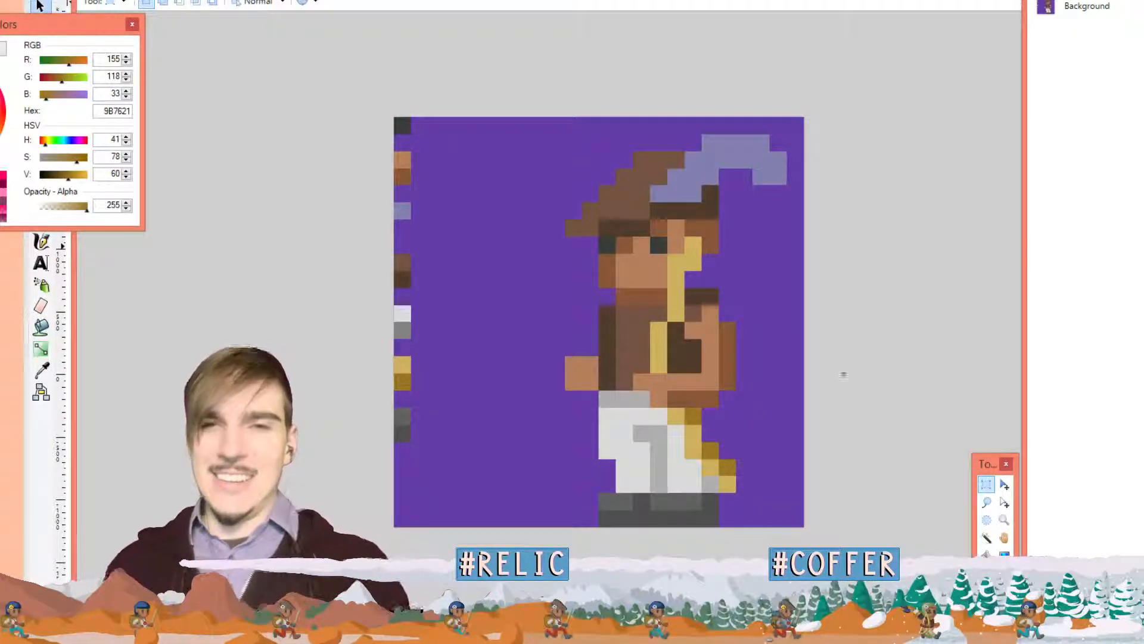
key(k)
key(p)
Try dark gold shading on the torso sash and by the face, then undo back to the strap-free sprite
drag(677, 364, 694, 276)
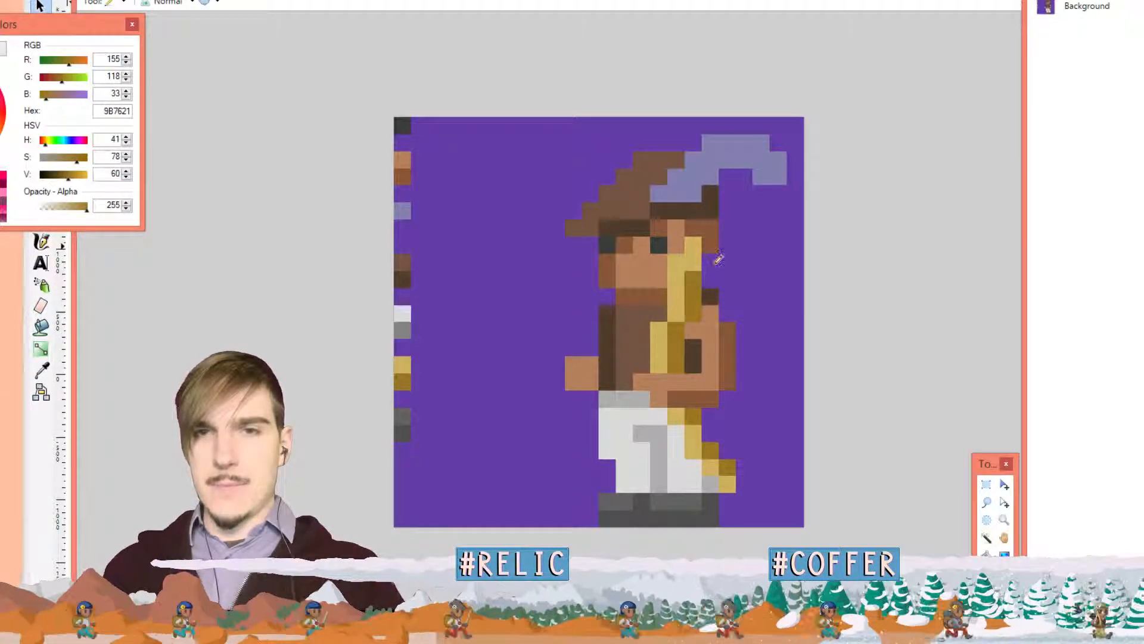
key(ctrl+z)
key(ctrl+z)
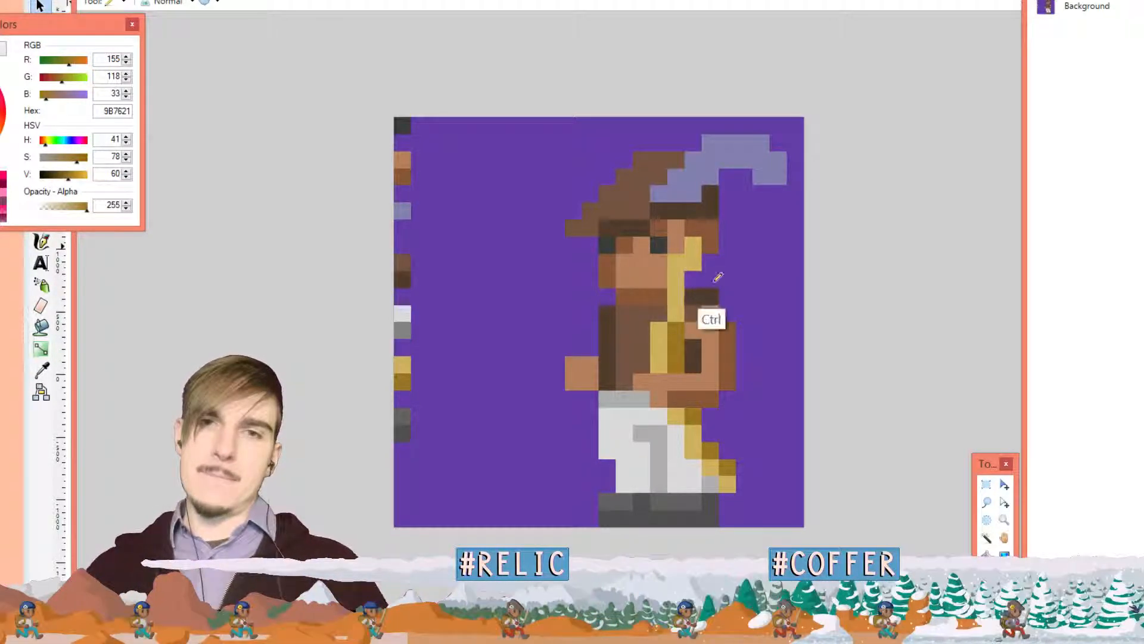
drag(678, 365, 679, 324)
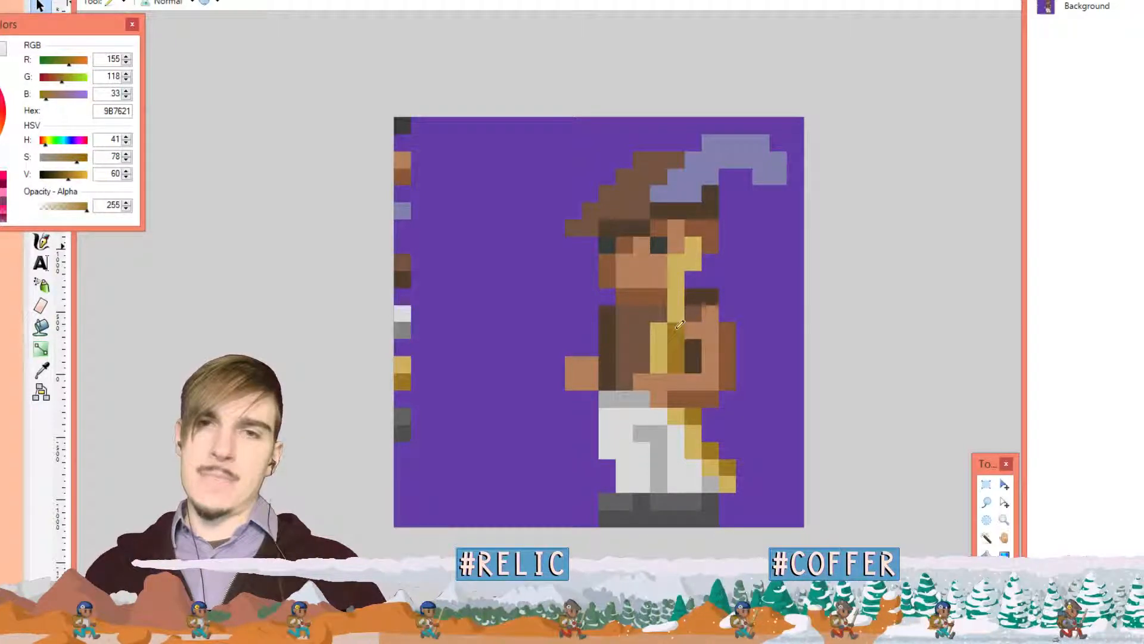
click(693, 263)
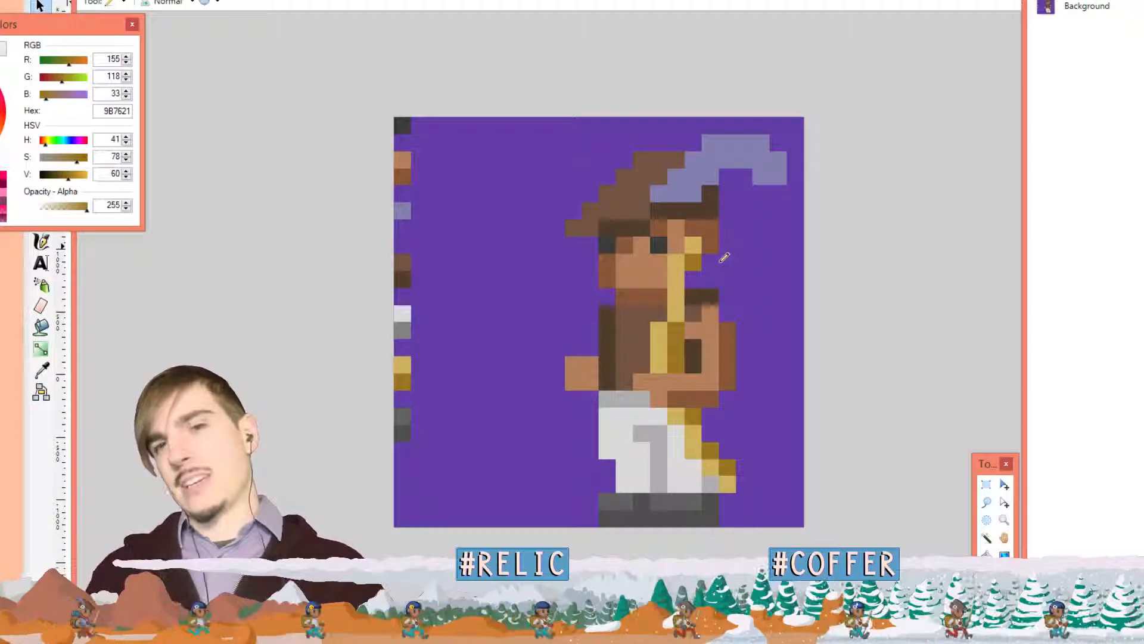
key(ctrl+z)
key(ctrl+z)
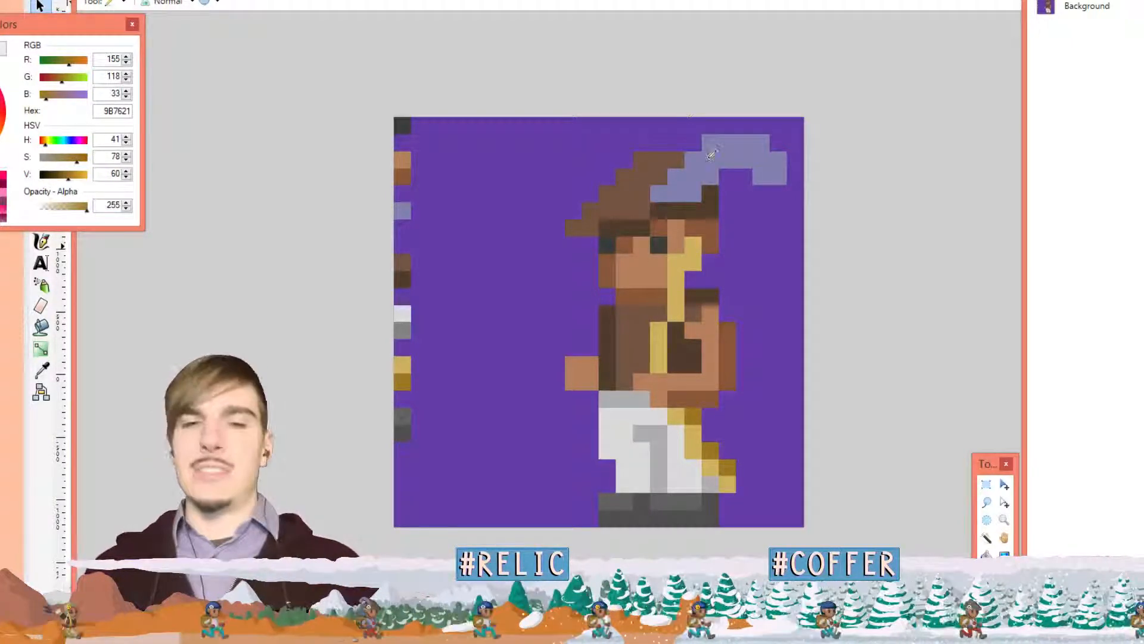
key(ctrl+z)
key(ctrl+z)
key(ctrl+z)
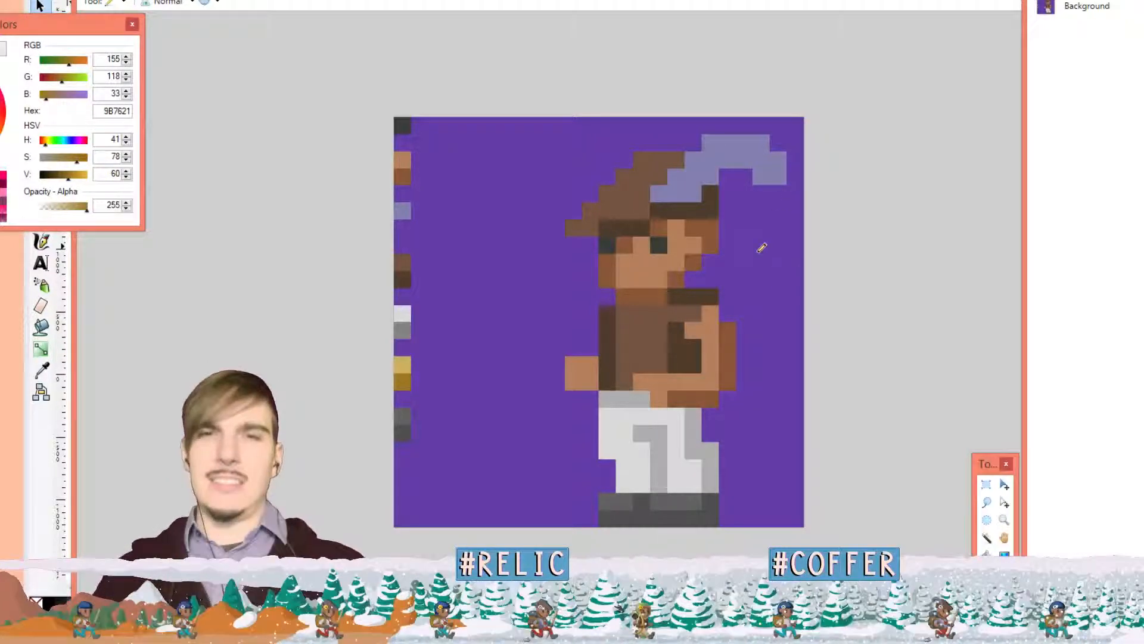
Sample the hat band's dark brown 503C2D and pencil a staircase outline along the hat's upper-left edge
scroll(762, 247, down, 6)
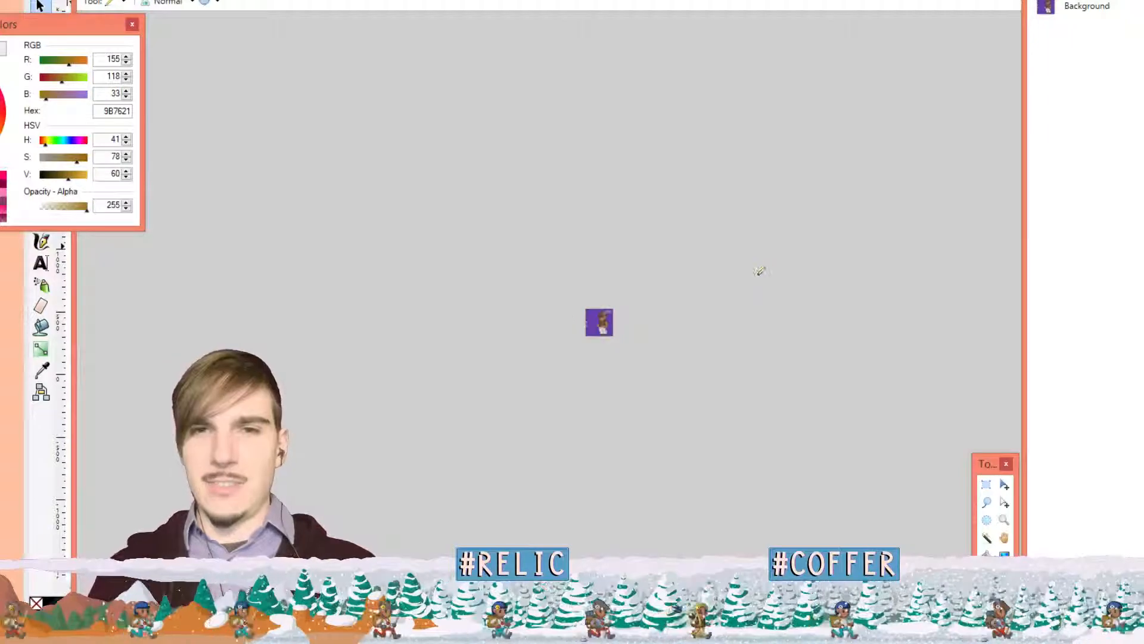
scroll(745, 291, up, 2)
scroll(745, 287, down, 3)
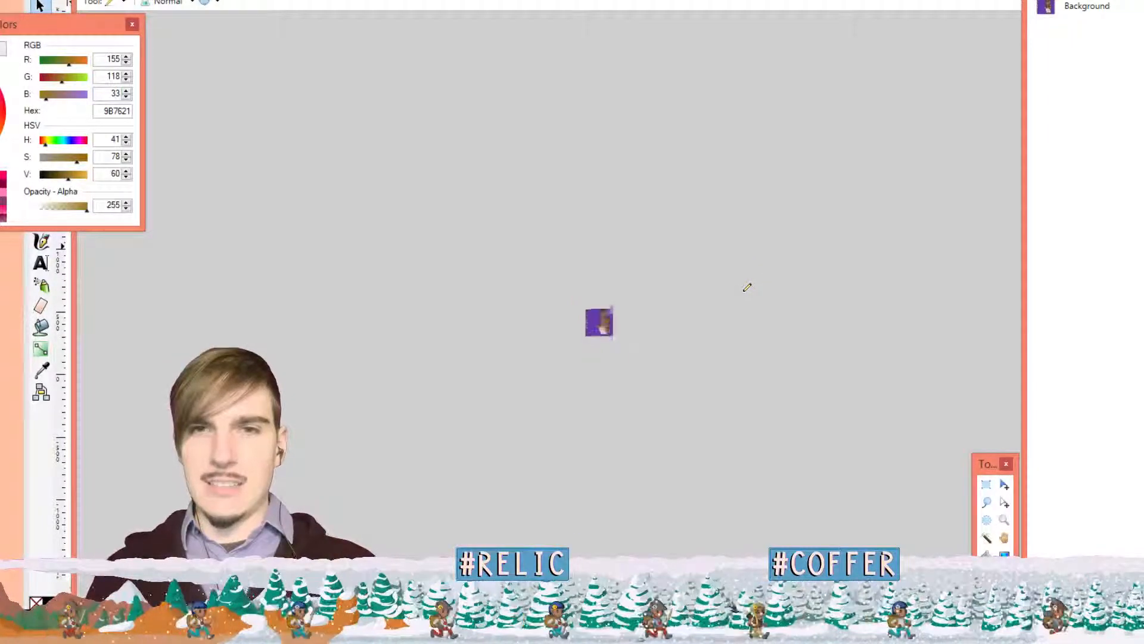
scroll(749, 296, up, 7)
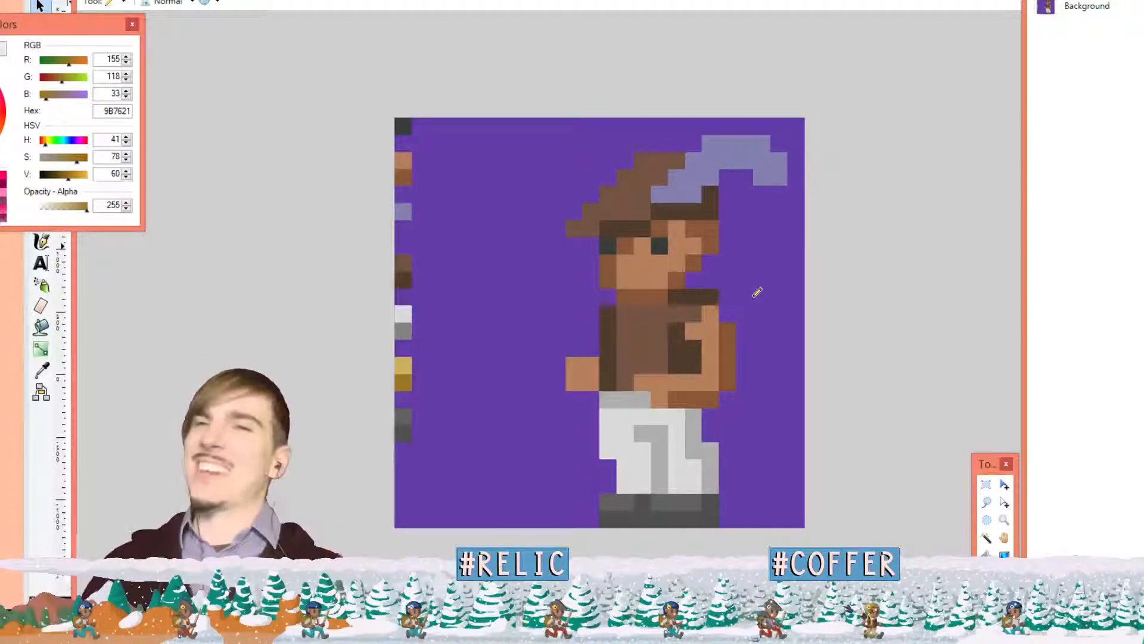
scroll(766, 261, down, 5)
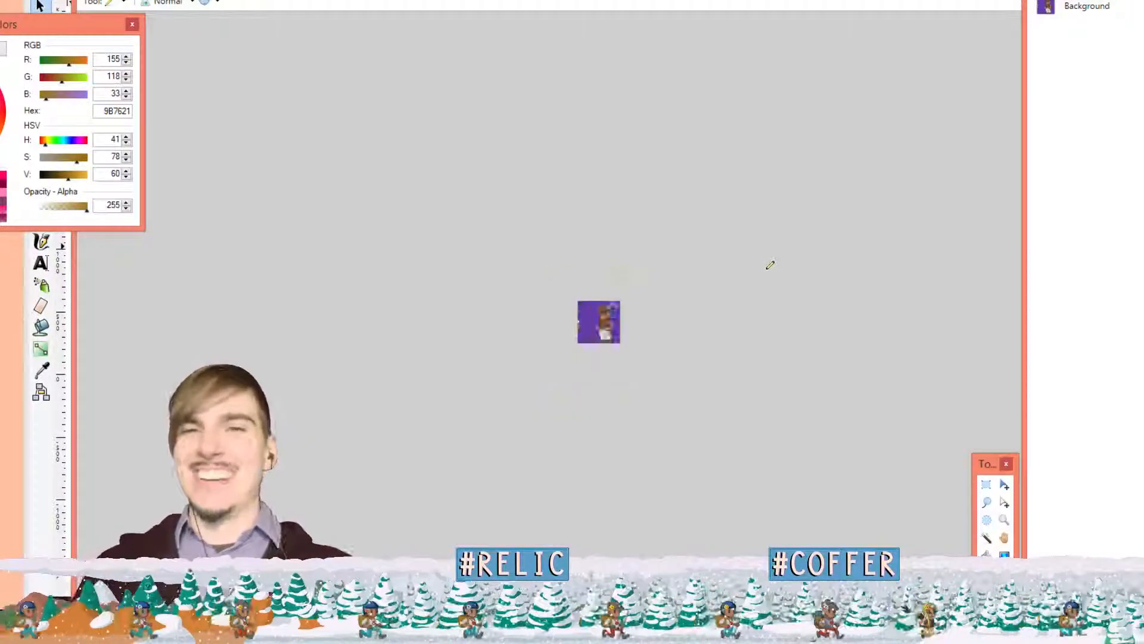
scroll(752, 291, up, 2)
scroll(753, 295, up, 3)
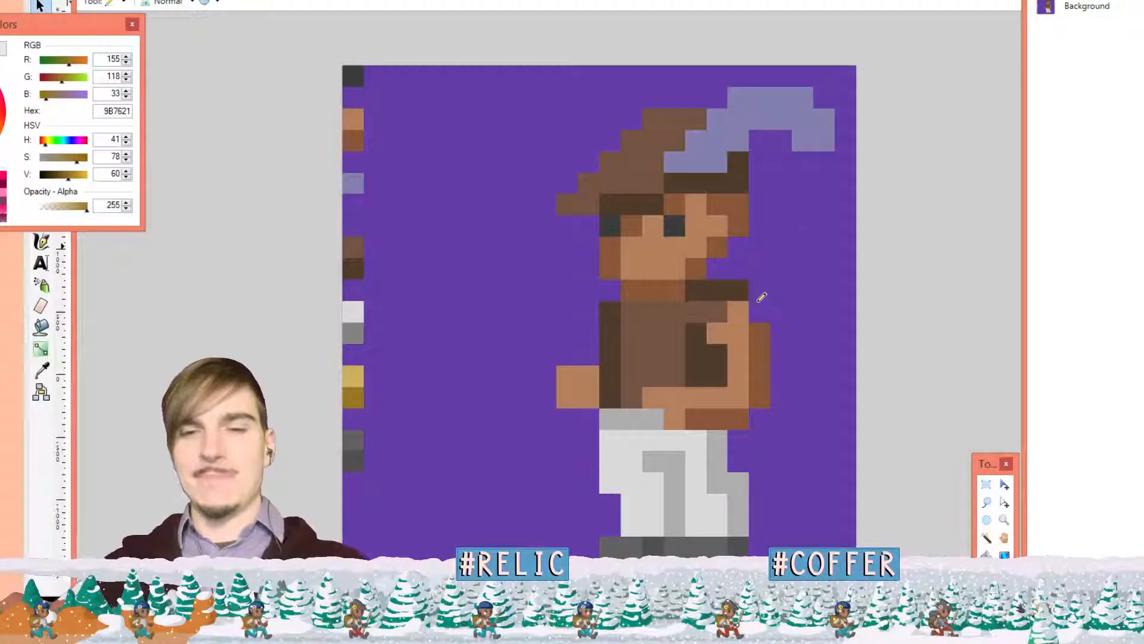
key(k)
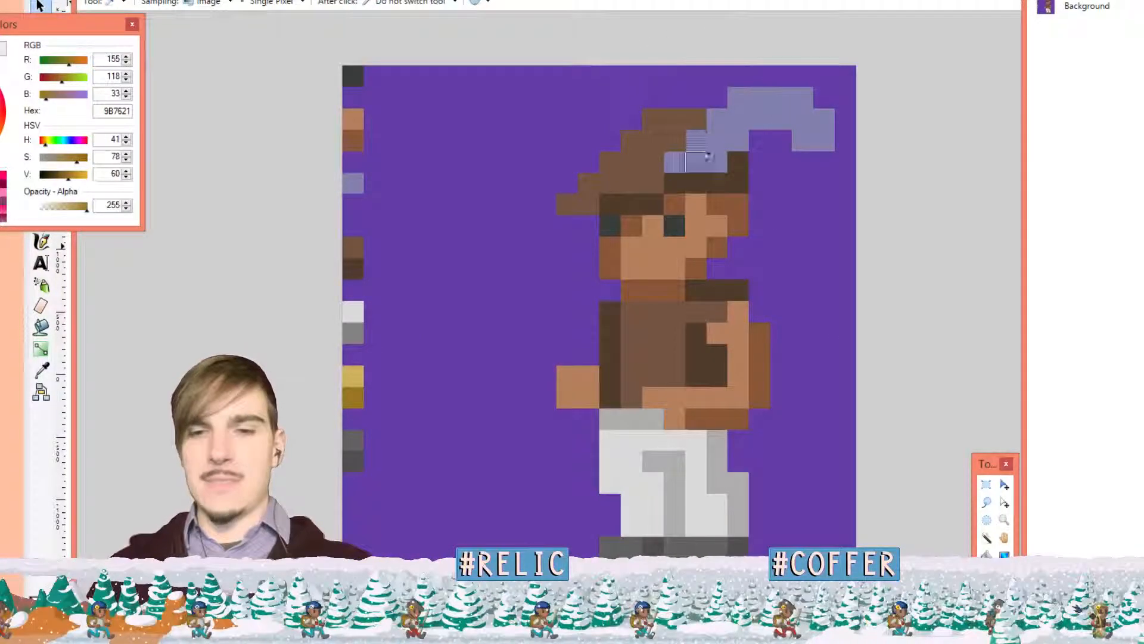
click(710, 183)
key(p)
mouse_move(651, 112)
mouse_down()
mouse_move(568, 206)
mouse_move(596, 202)
mouse_up()
Refine the hat top with medium and dark brown pixels, adding dark pixels beside the hat and feather
drag(680, 119, 703, 116)
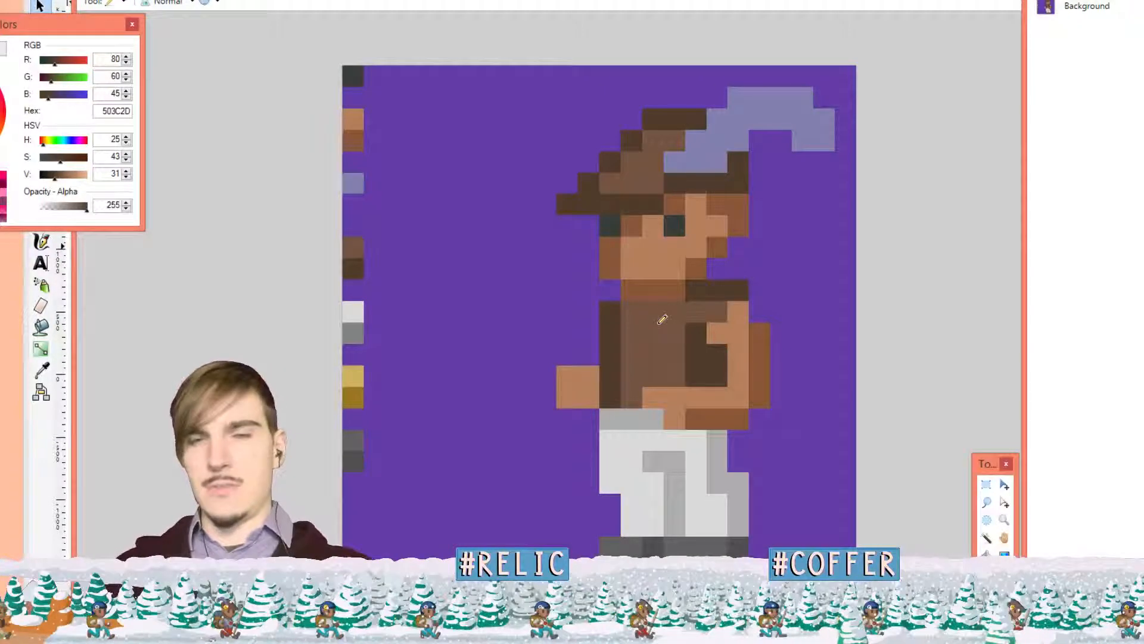
key(k)
click(662, 131)
key(p)
drag(670, 119, 697, 118)
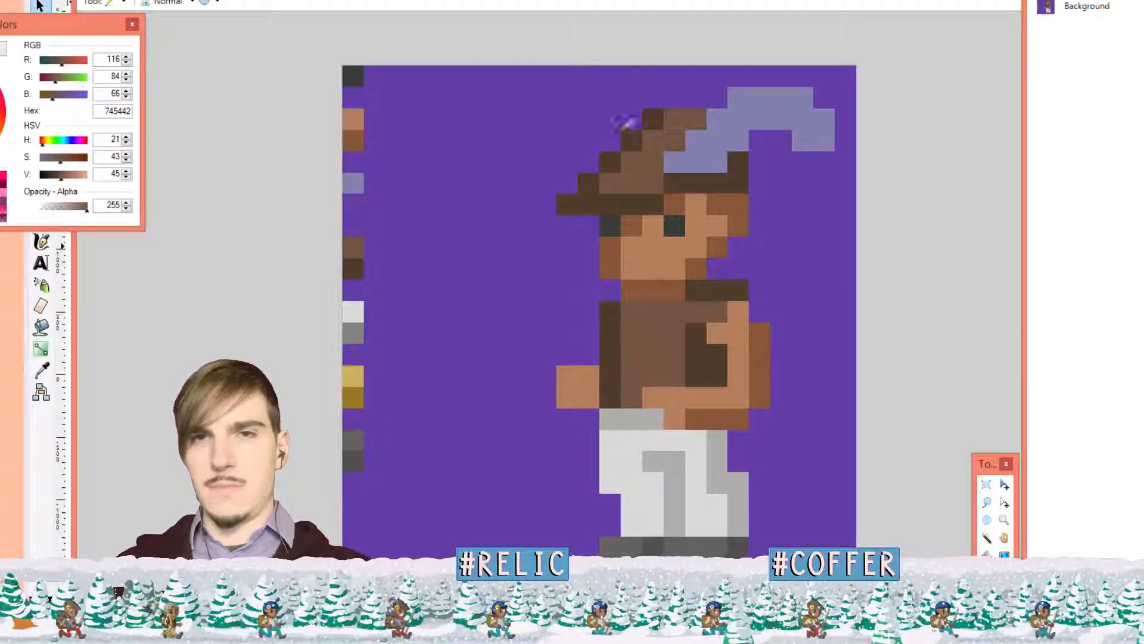
key(k)
click(655, 113)
key(p)
drag(669, 103, 701, 95)
click(719, 97)
drag(760, 138, 761, 159)
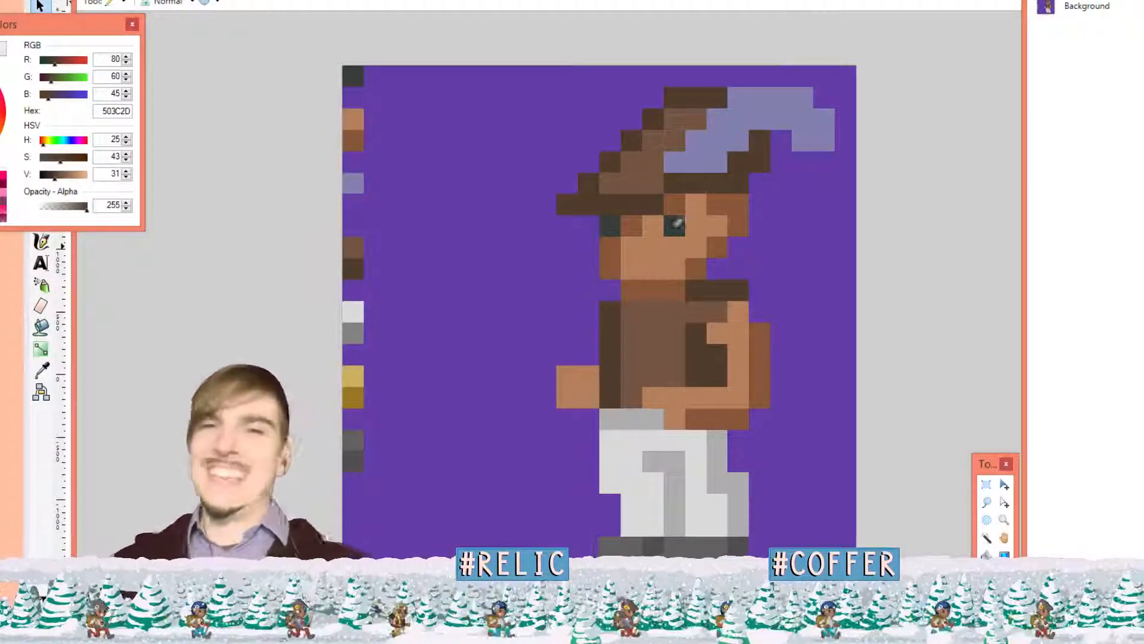
Shade the hand's upper-right pixel with the arm's darker brown, undoing stray forearm and hand pixels
click(761, 355)
key(ctrl+z)
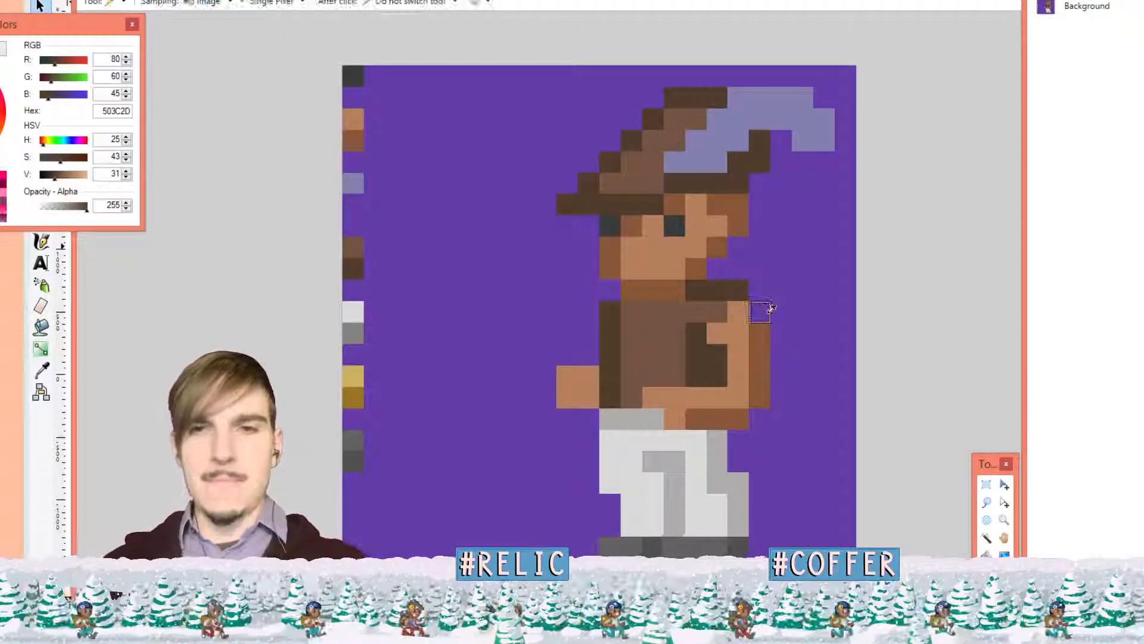
ctrl+click(761, 327)
click(589, 398)
click(567, 397)
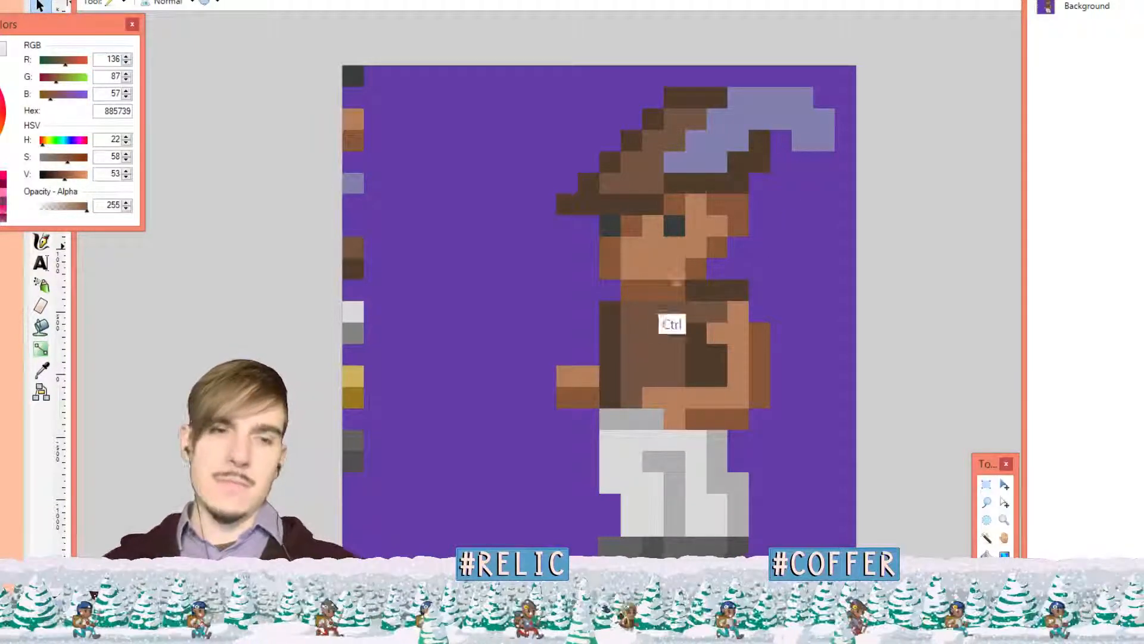
key(ctrl+z)
click(589, 377)
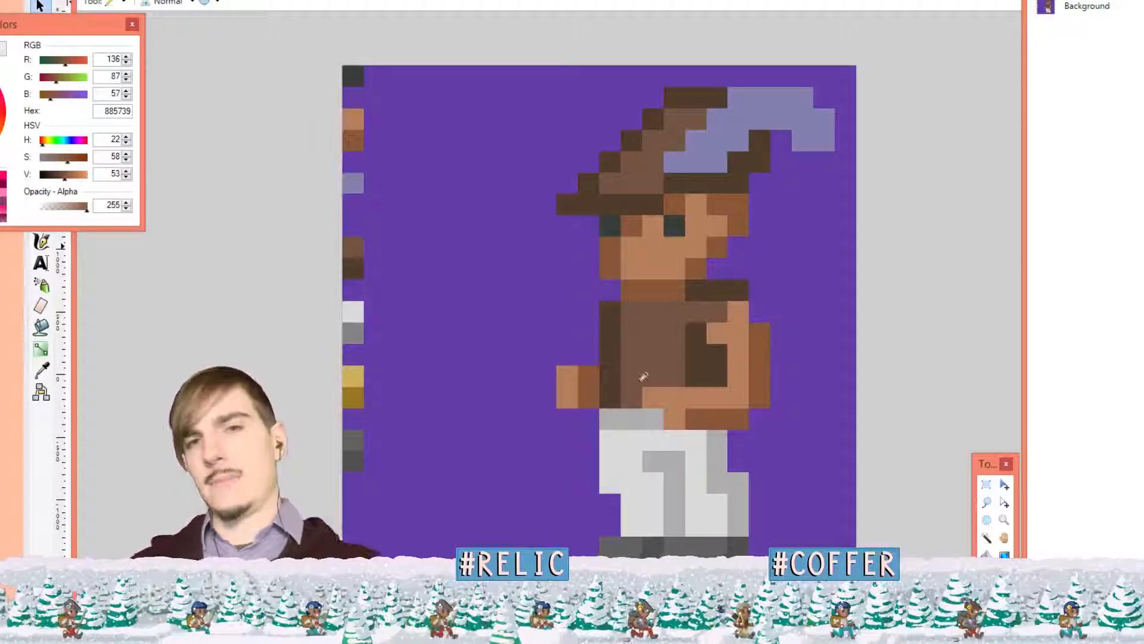
Simplify the trouser shading by repainting leg pixels light grey, undoing the rejected grey and chest strokes
key(k)
click(633, 417)
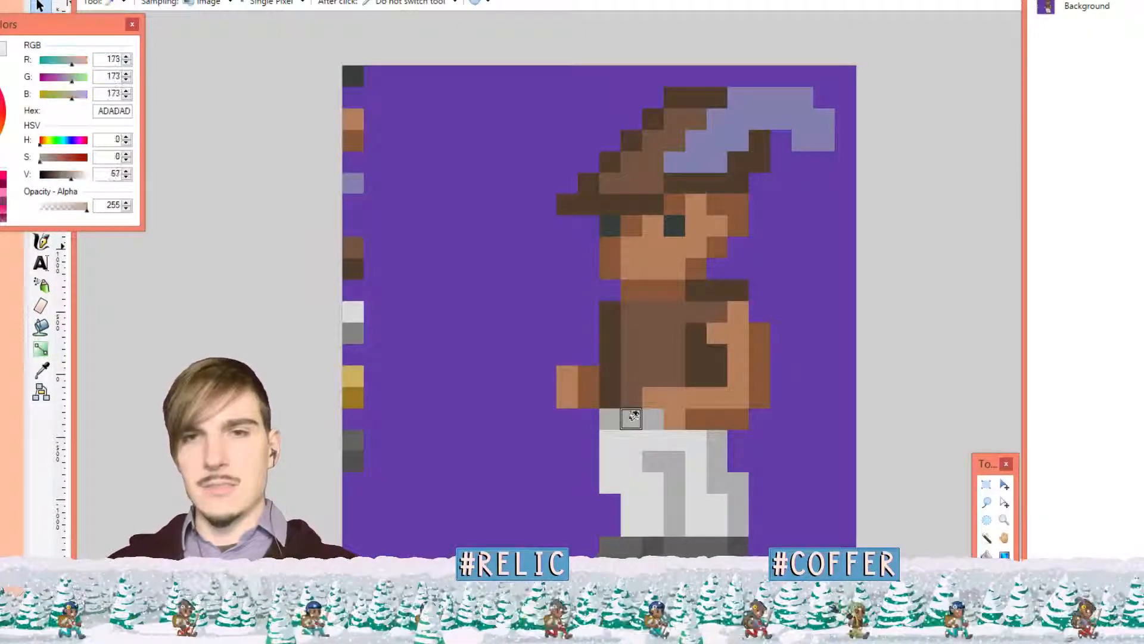
mouse_move(611, 441)
mouse_down()
mouse_move(605, 479)
mouse_move(631, 517)
mouse_up()
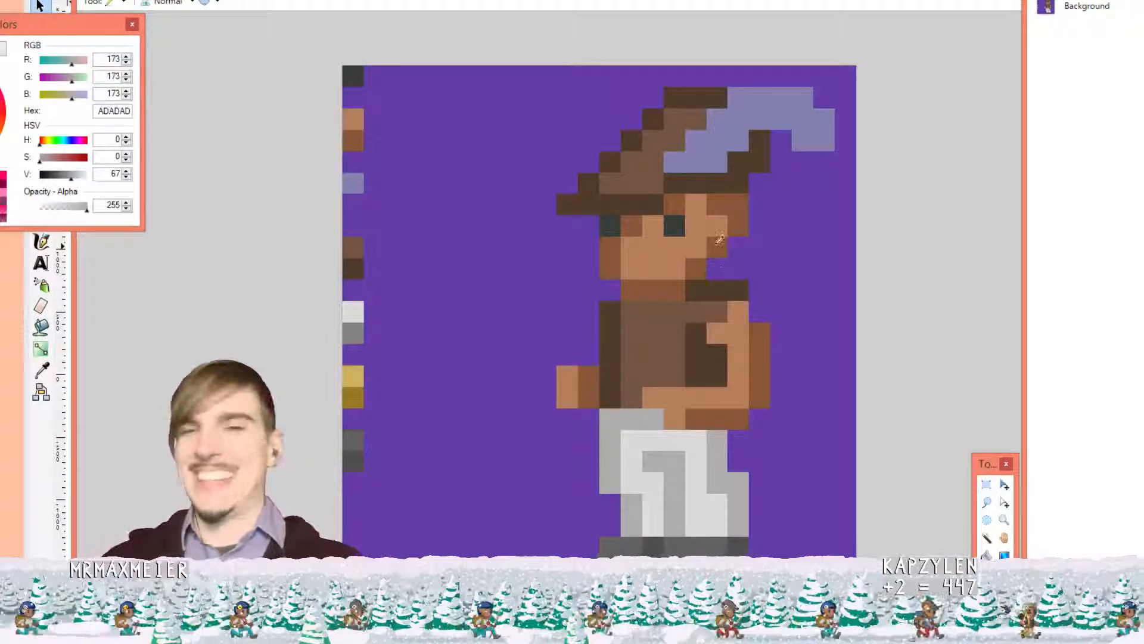
key(ctrl+z)
key(ctrl+z)
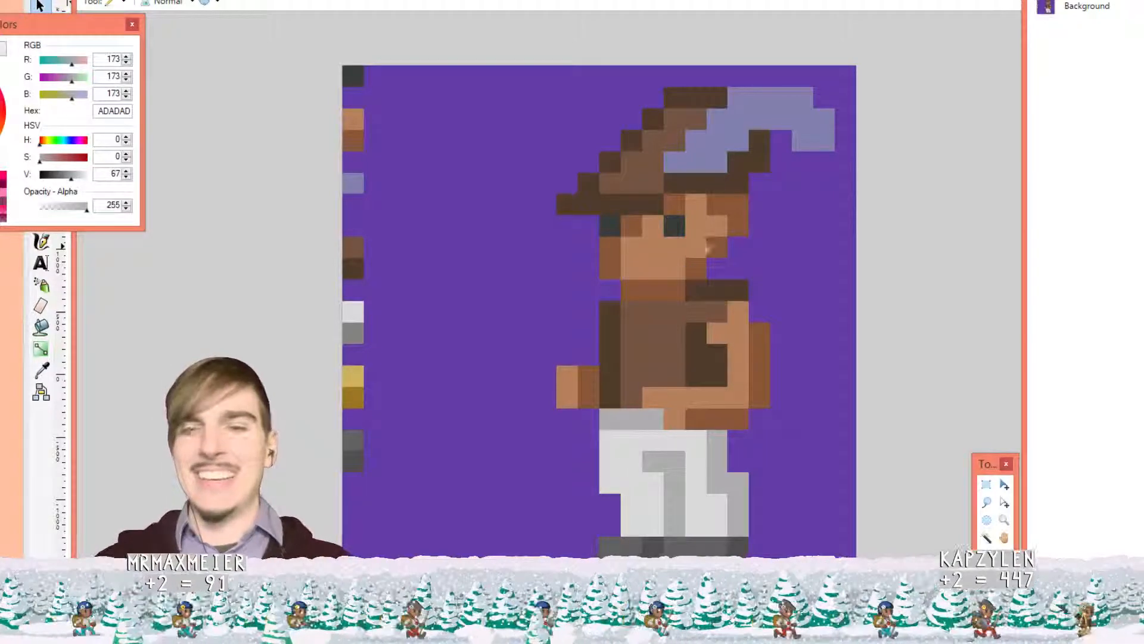
ctrl+click(677, 439)
click(674, 461)
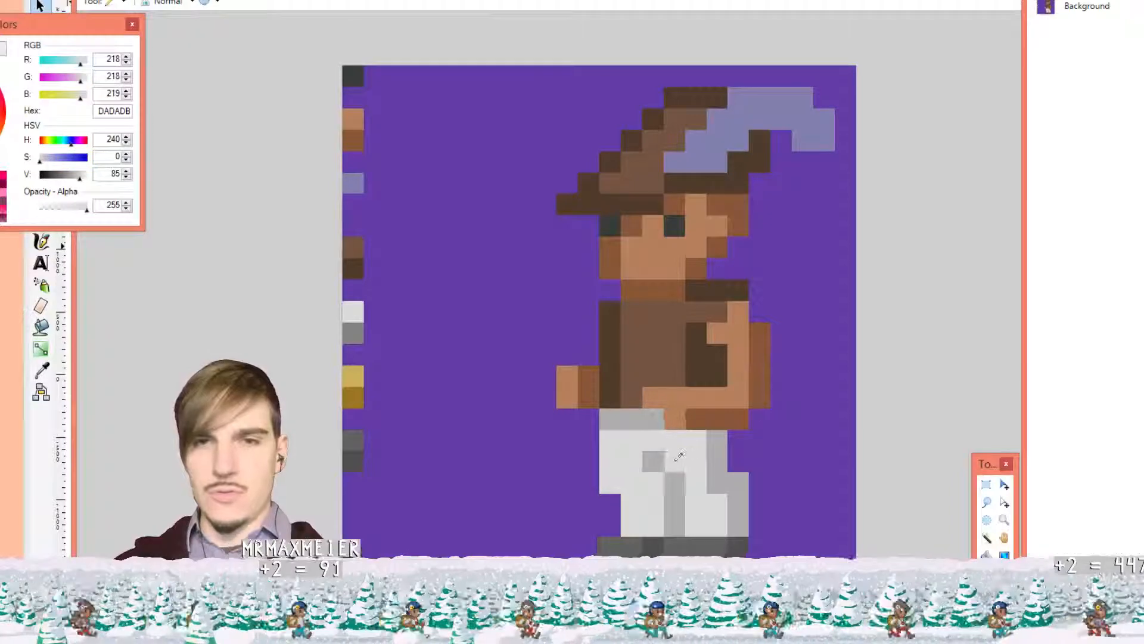
click(718, 483)
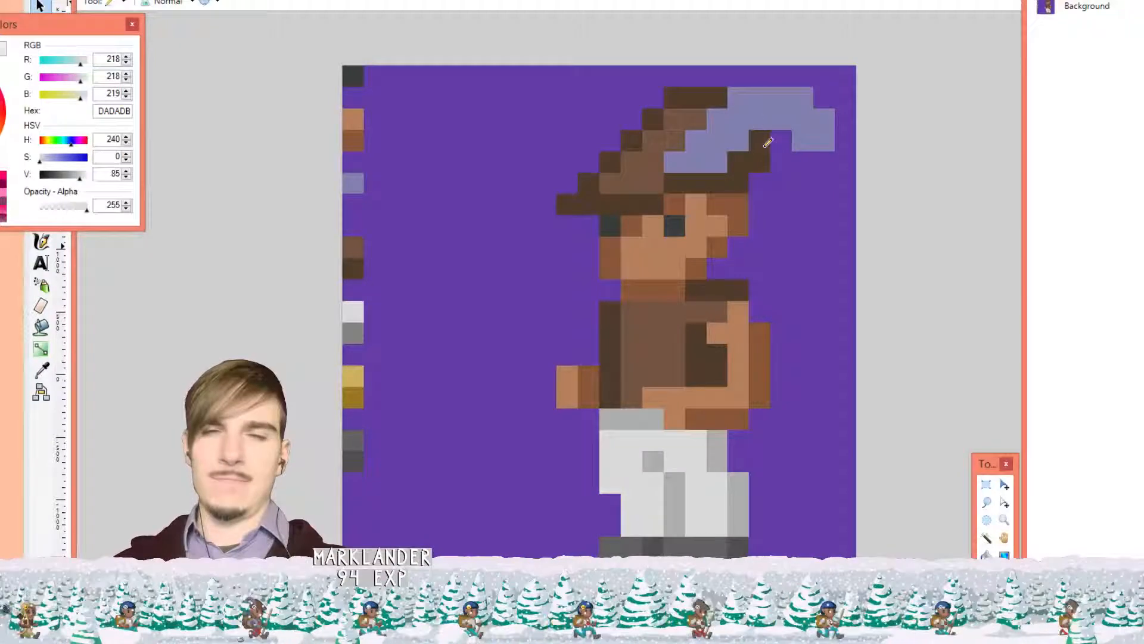
click(695, 355)
key(ctrl+z)
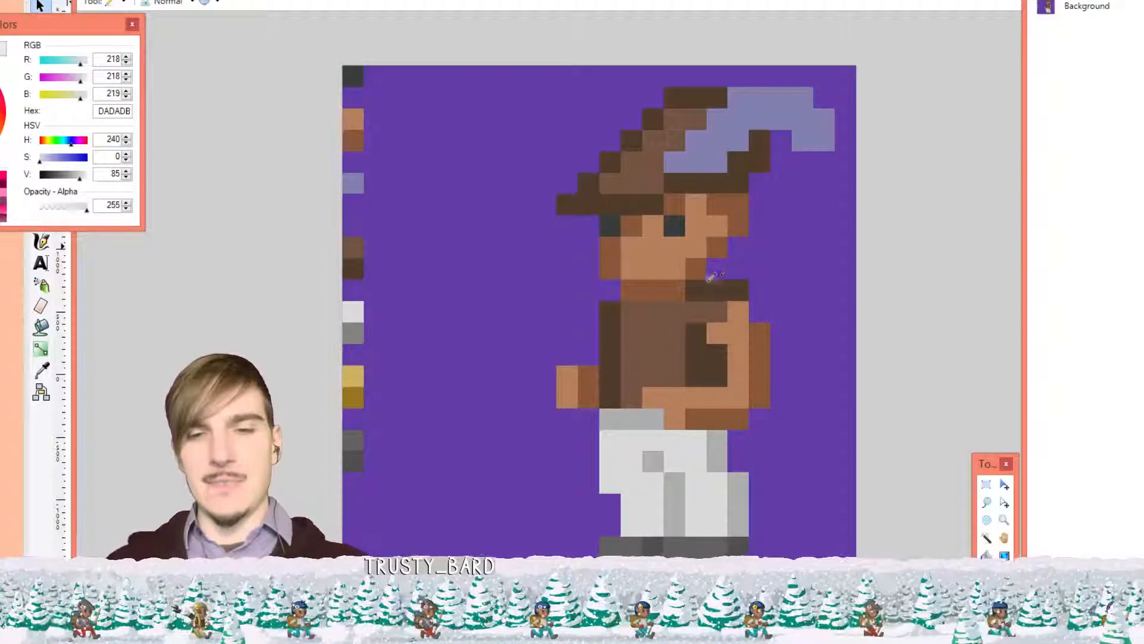
Sample dark grey 4F4F4F from the palette column as the drawing colour
key(h)
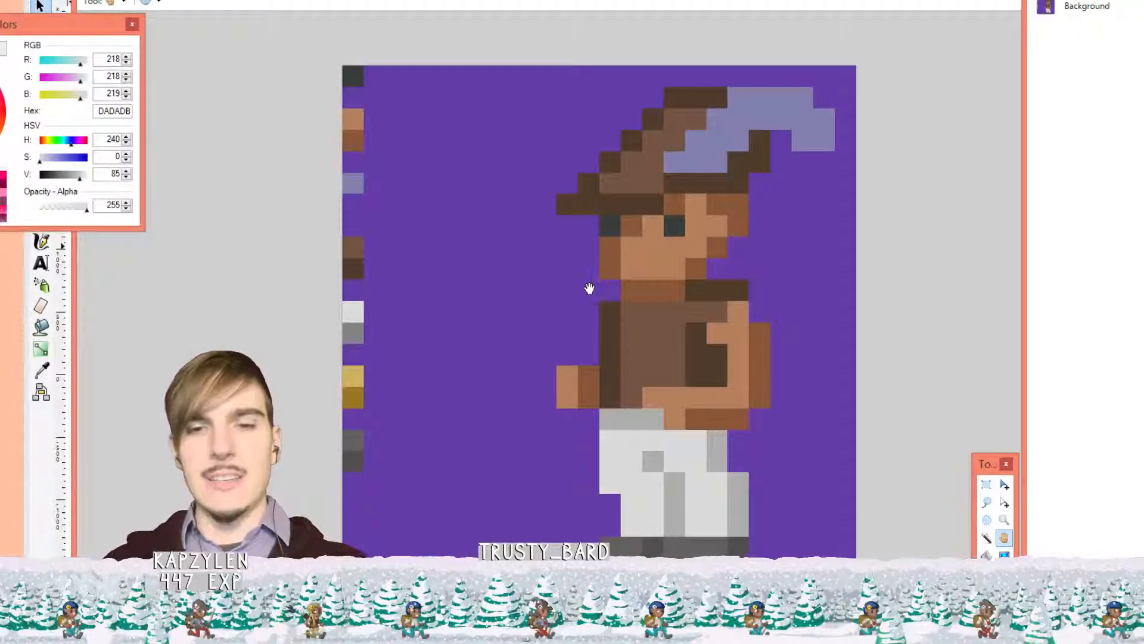
key(k)
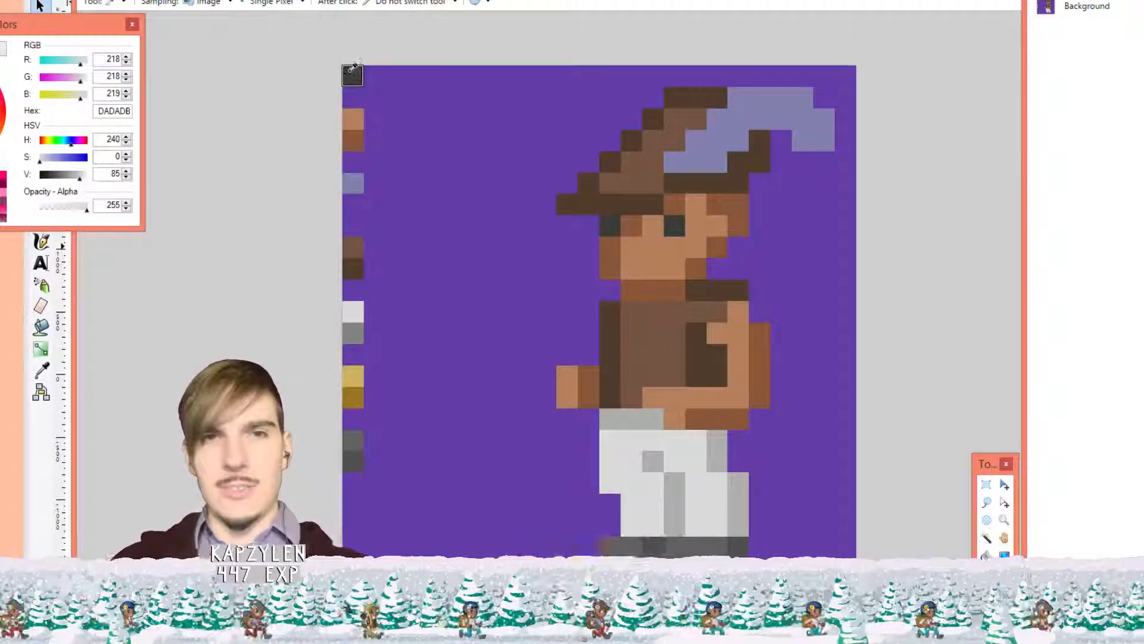
click(355, 458)
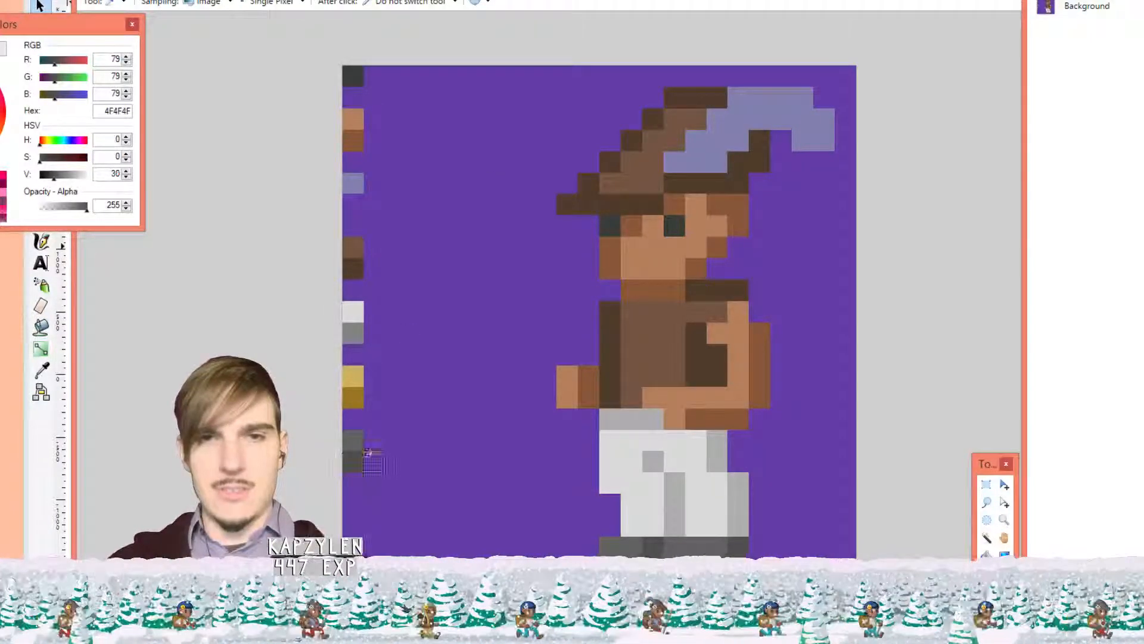
Draw a dark diagonal strap across the upper vest using the palette's darkest swatch
click(352, 76)
key(p)
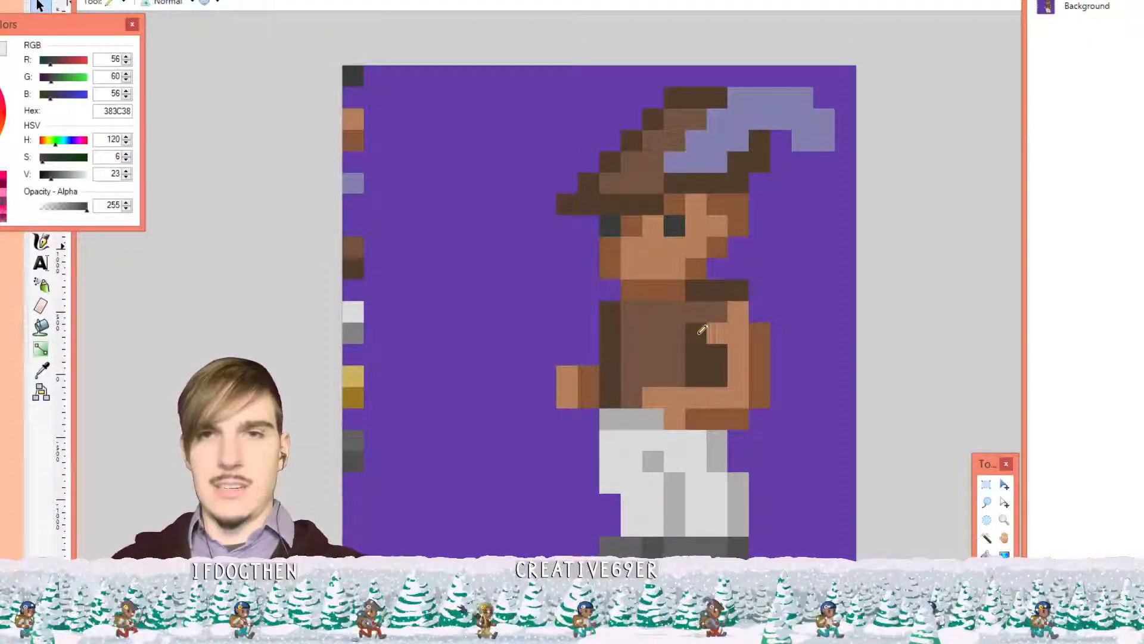
mouse_move(711, 310)
mouse_down()
mouse_move(674, 334)
mouse_move(625, 394)
mouse_up()
key(ctrl)
key(ctrl+z)
mouse_move(695, 312)
mouse_down()
mouse_move(653, 333)
mouse_move(629, 371)
mouse_up()
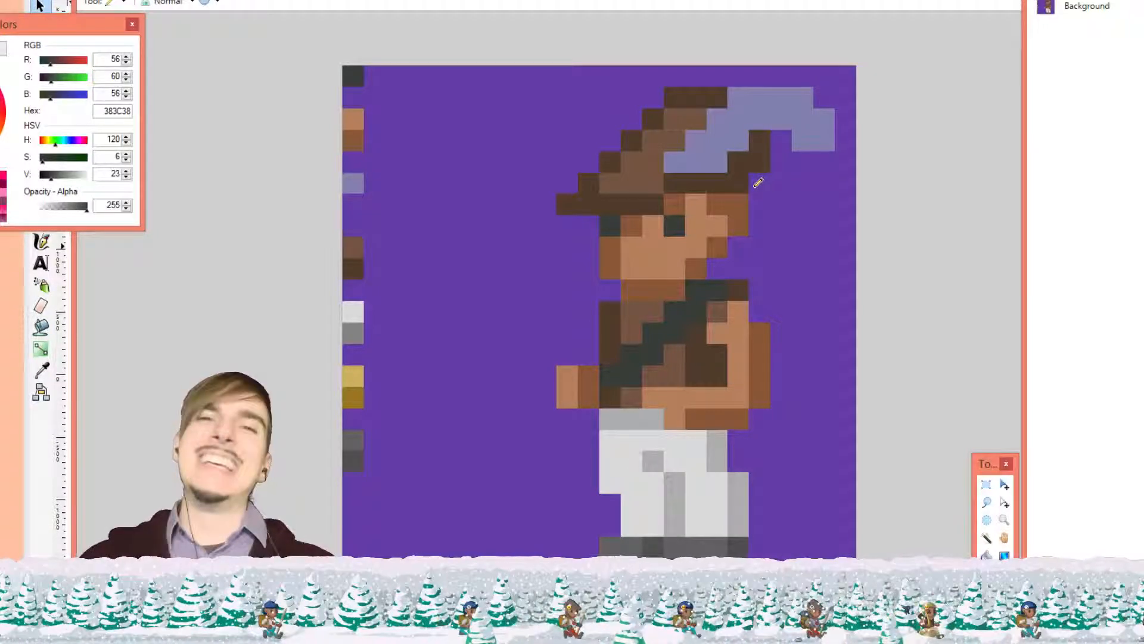
Thin the strap by repainting some of its pixels in the vest's brown 745442
key(o)
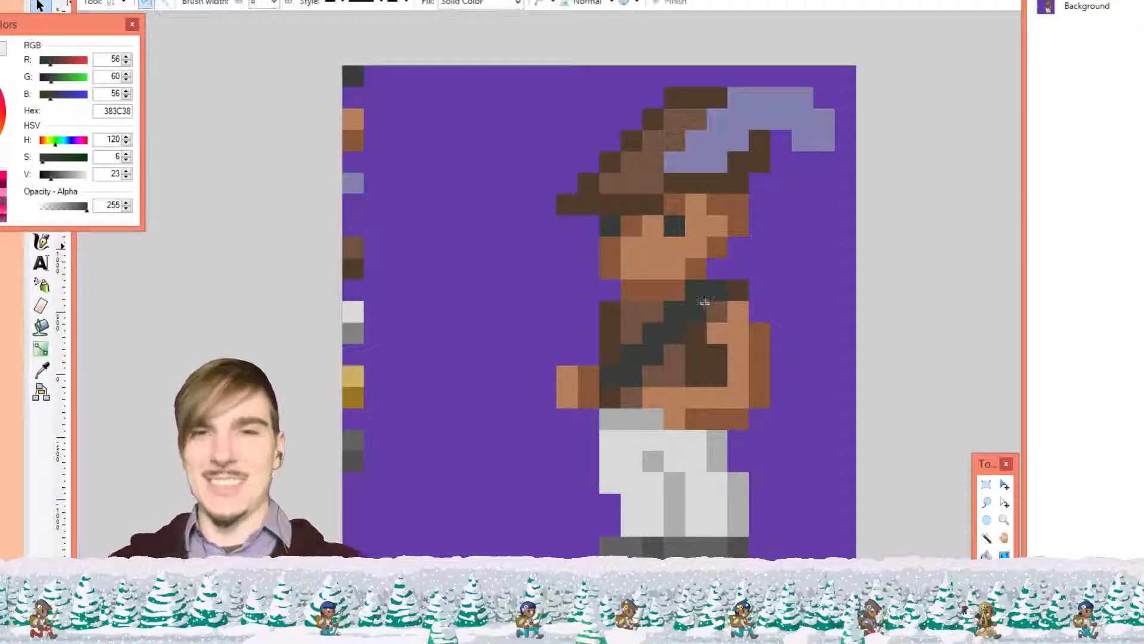
key(k)
click(716, 312)
key(p)
click(696, 313)
click(679, 333)
click(654, 355)
click(633, 376)
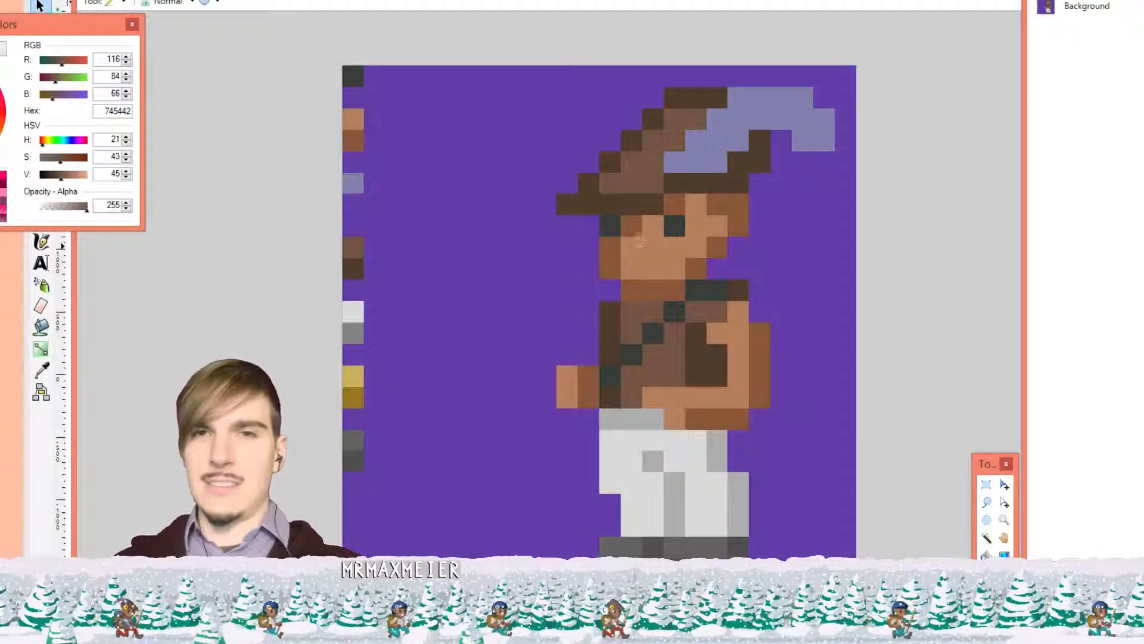
Shade the left of the lower face darker skin brown and restore light skin left of the nose
mouse_move(640, 241)
mouse_down()
mouse_move(666, 253)
mouse_move(663, 267)
mouse_move(635, 262)
mouse_up()
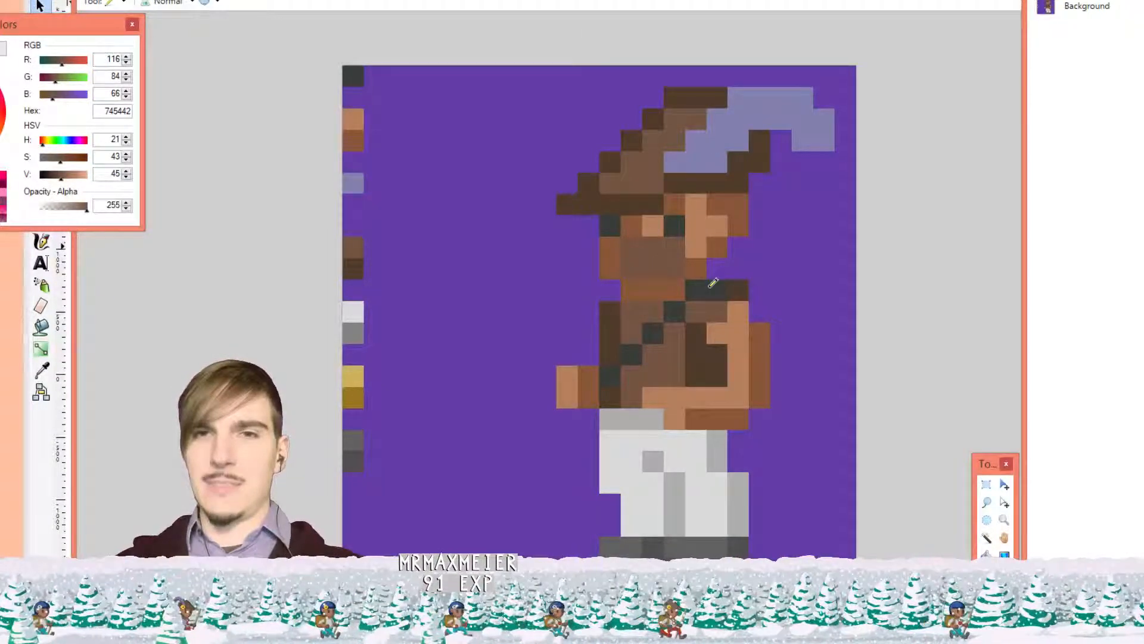
key(ctrl+z)
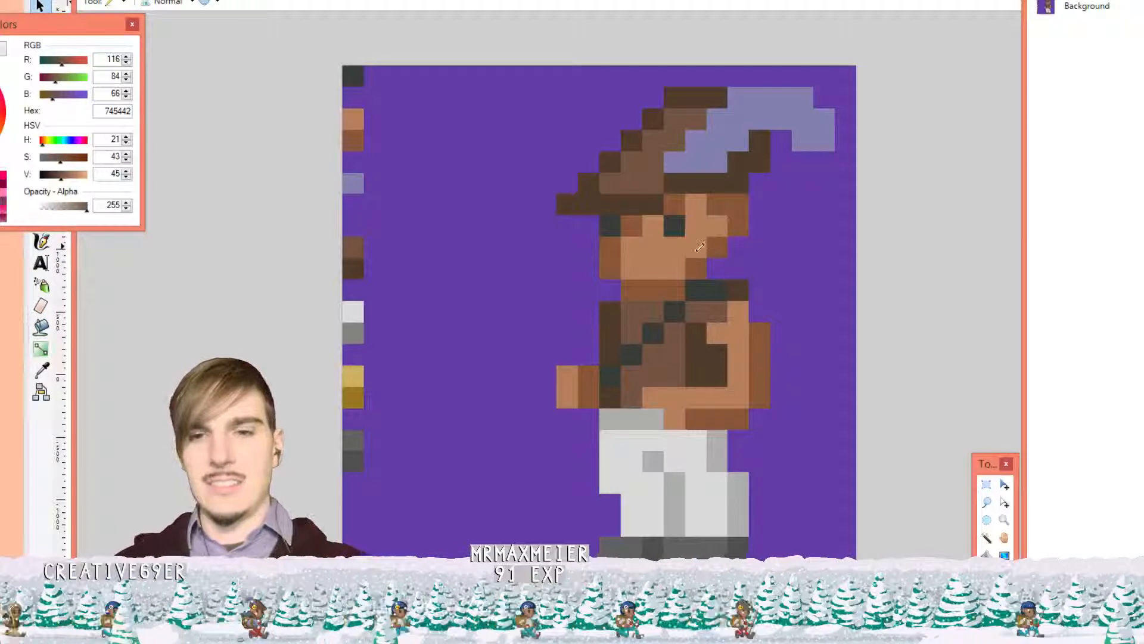
key(k)
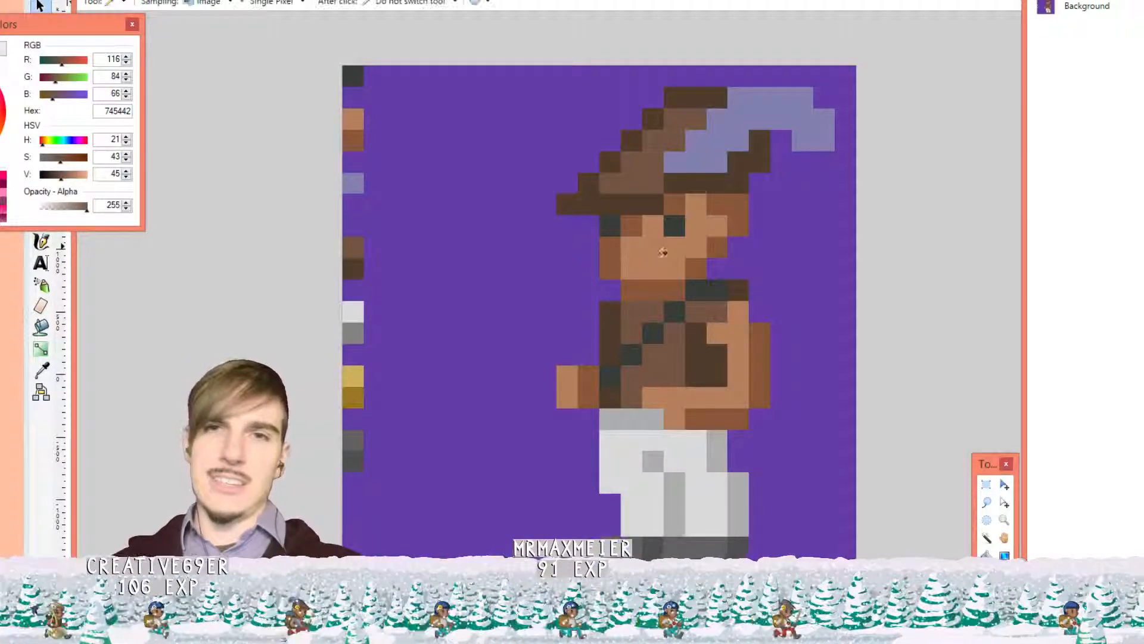
click(610, 247)
key(p)
mouse_move(609, 248)
mouse_down()
mouse_move(631, 244)
mouse_move(635, 265)
mouse_up()
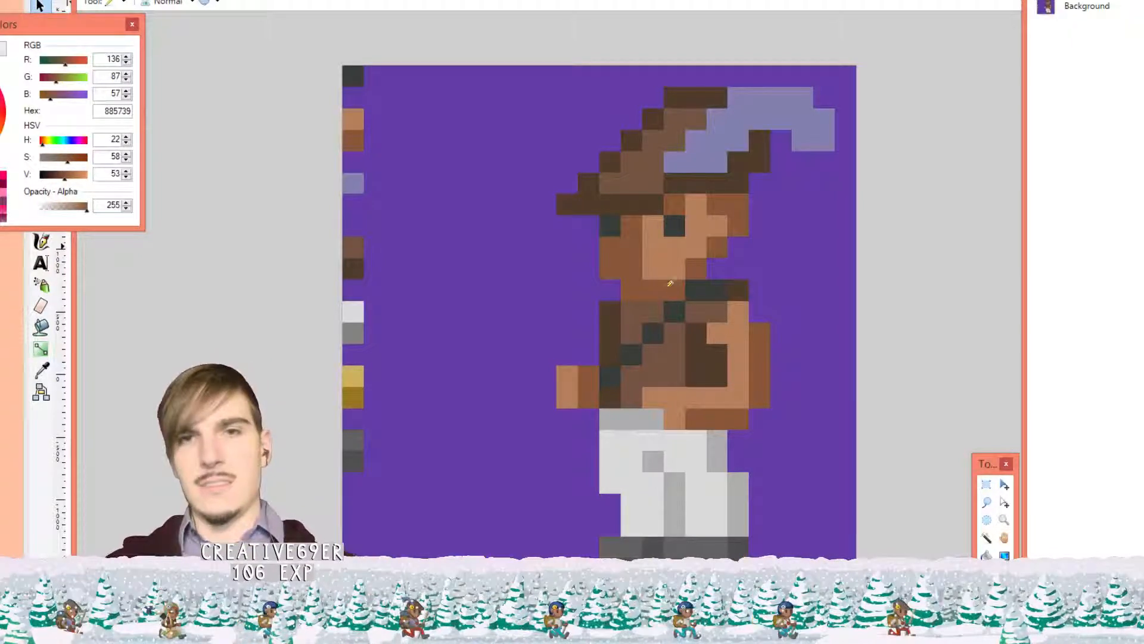
key(k)
click(662, 245)
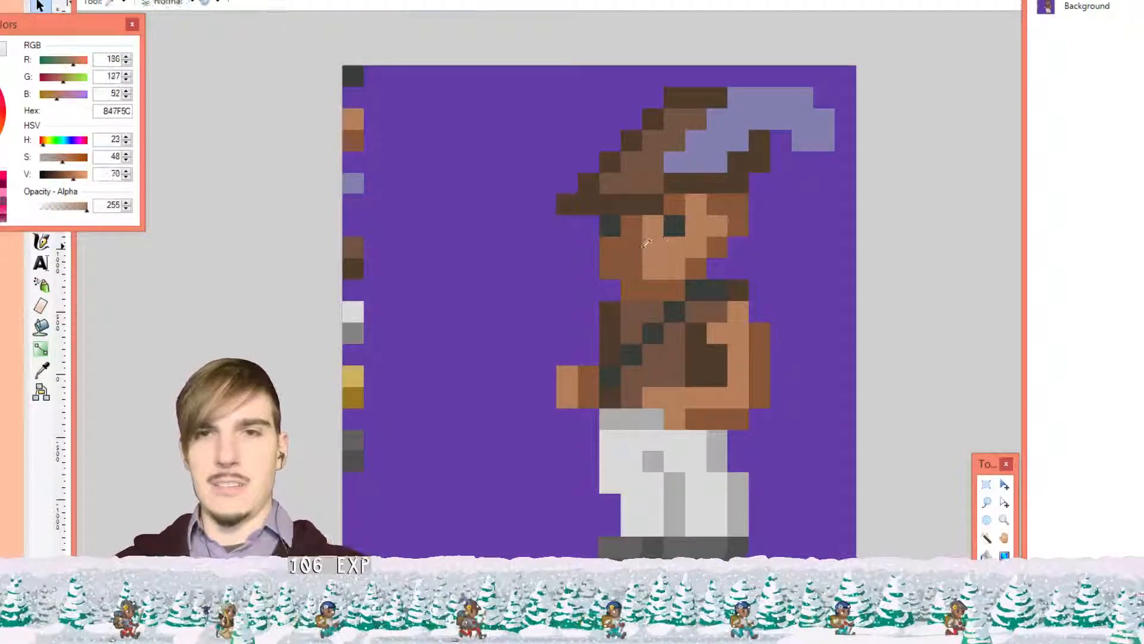
key(p)
drag(632, 247, 652, 249)
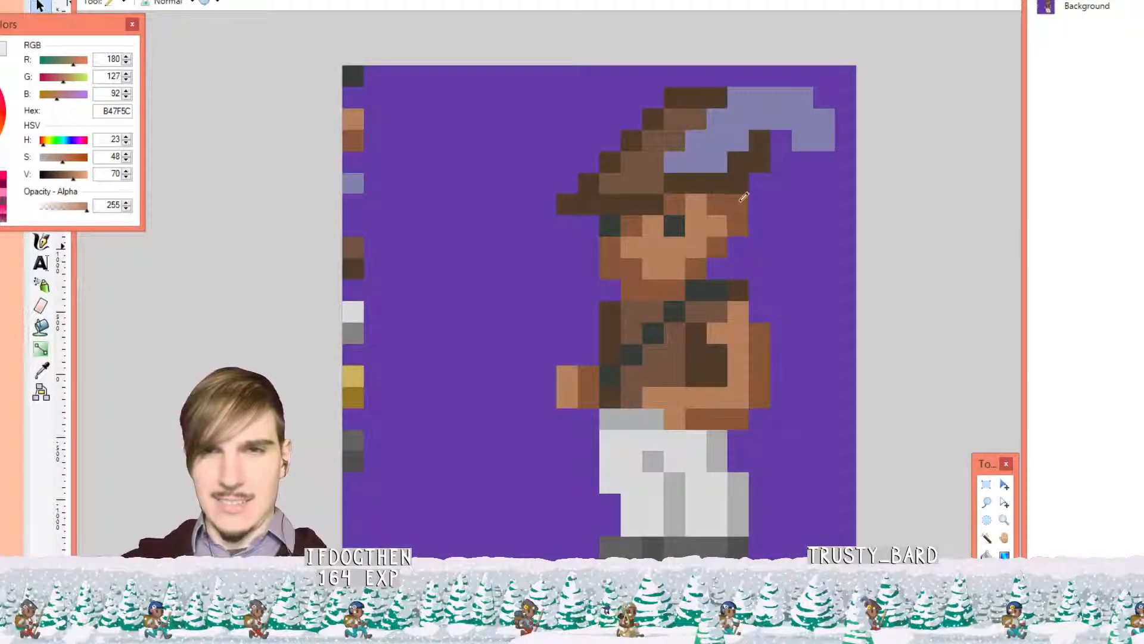
Trim stray pixels beside the face and at the hat's right edge to background purple 643DA7
click(740, 204)
key(k)
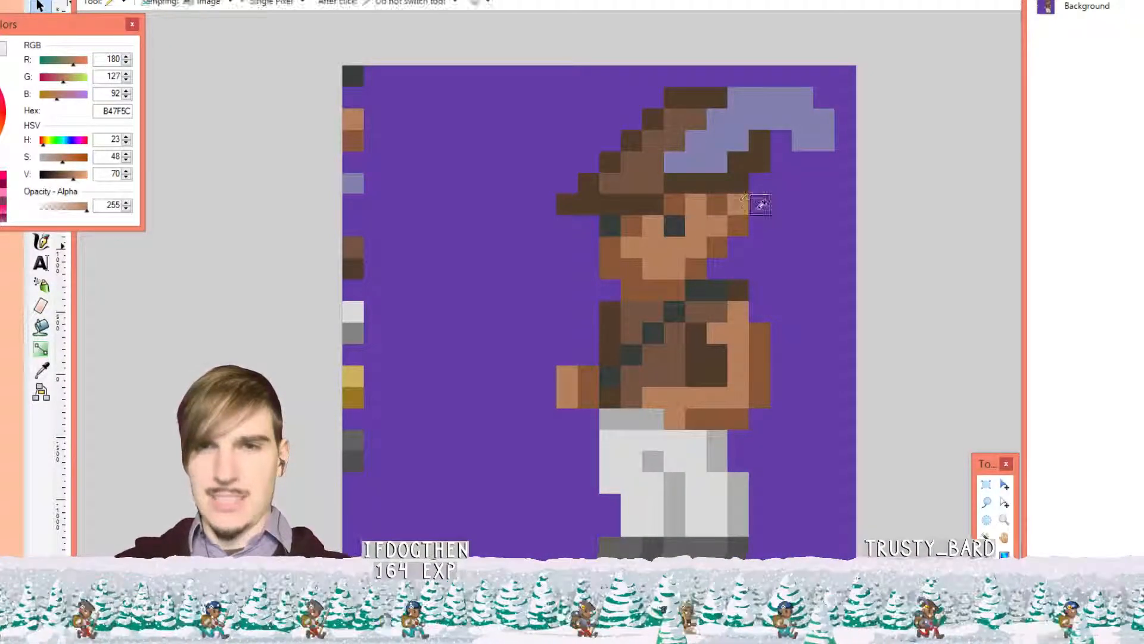
click(768, 211)
key(p)
click(740, 207)
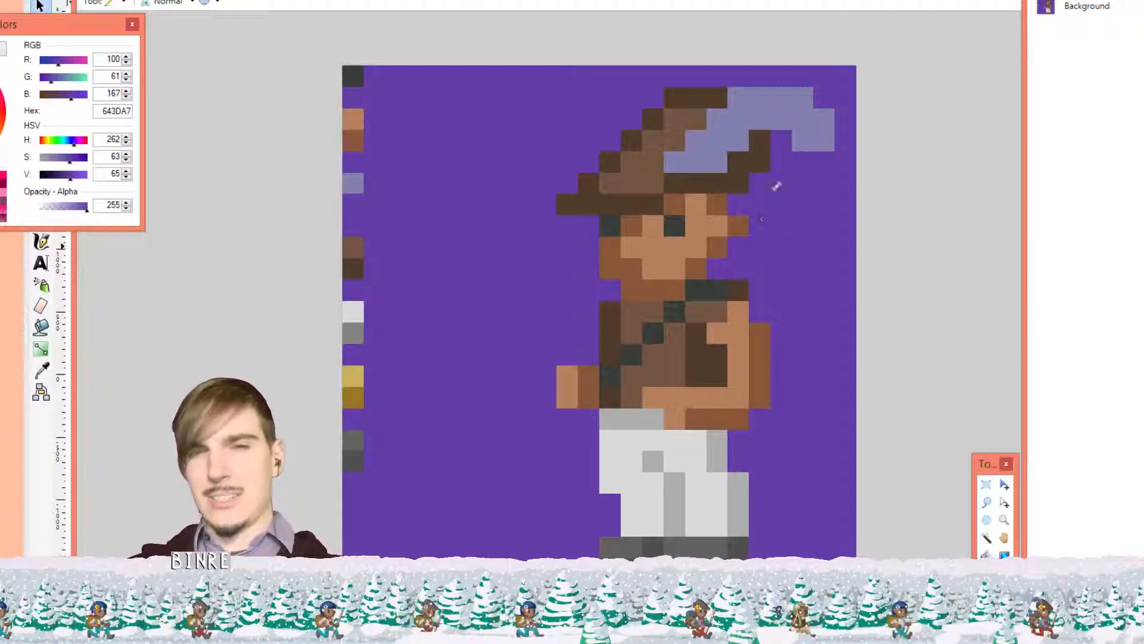
key(k)
click(763, 154)
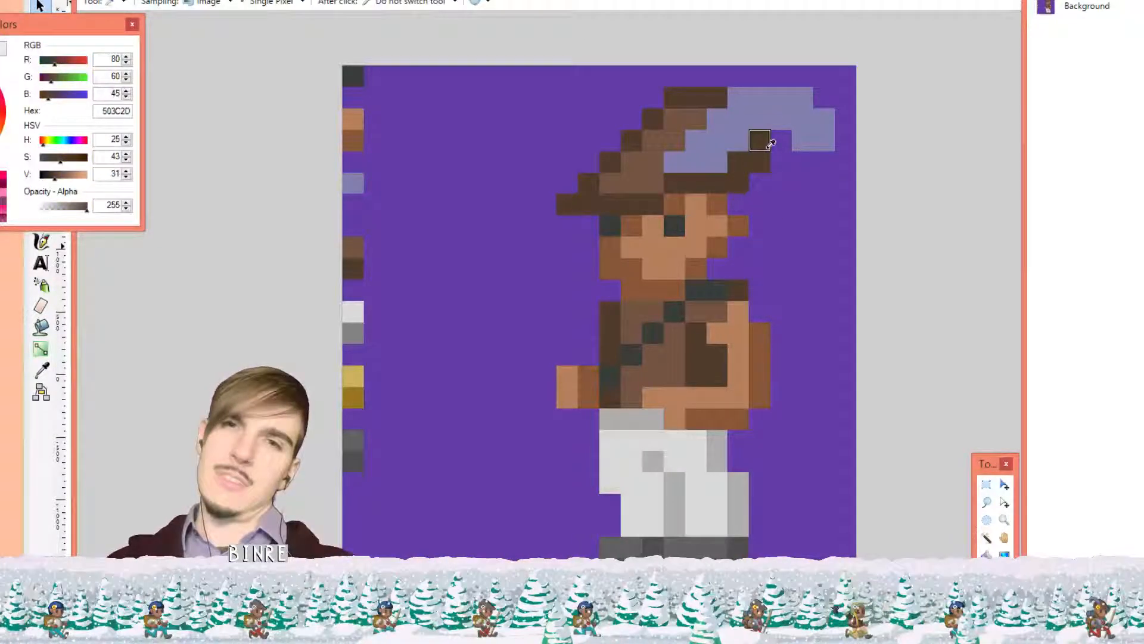
click(777, 185)
key(p)
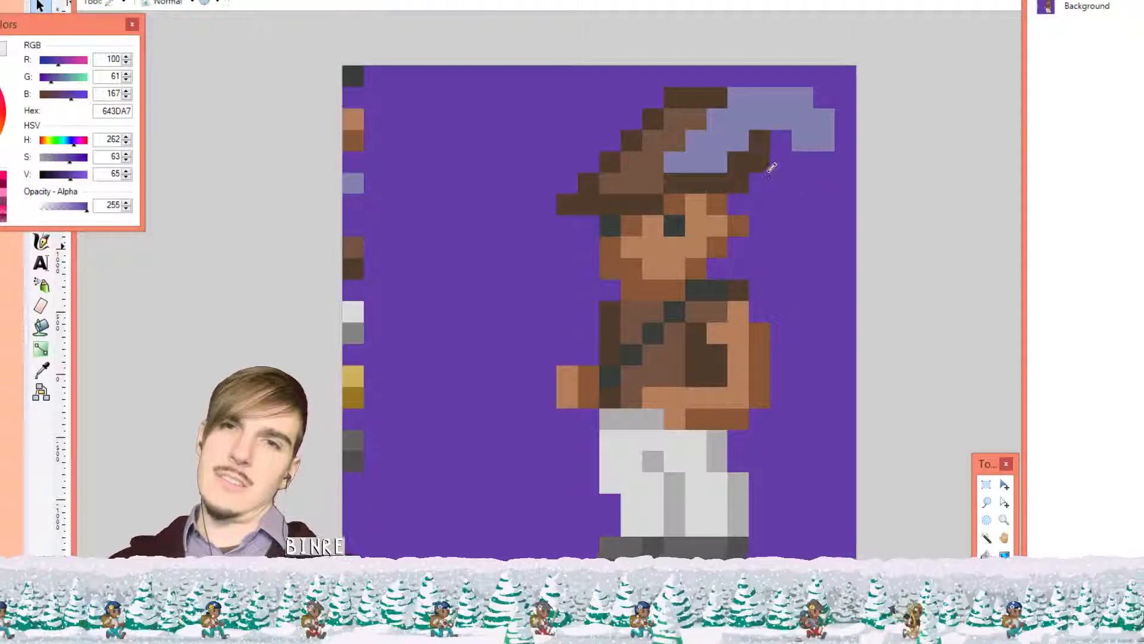
click(766, 149)
click(717, 98)
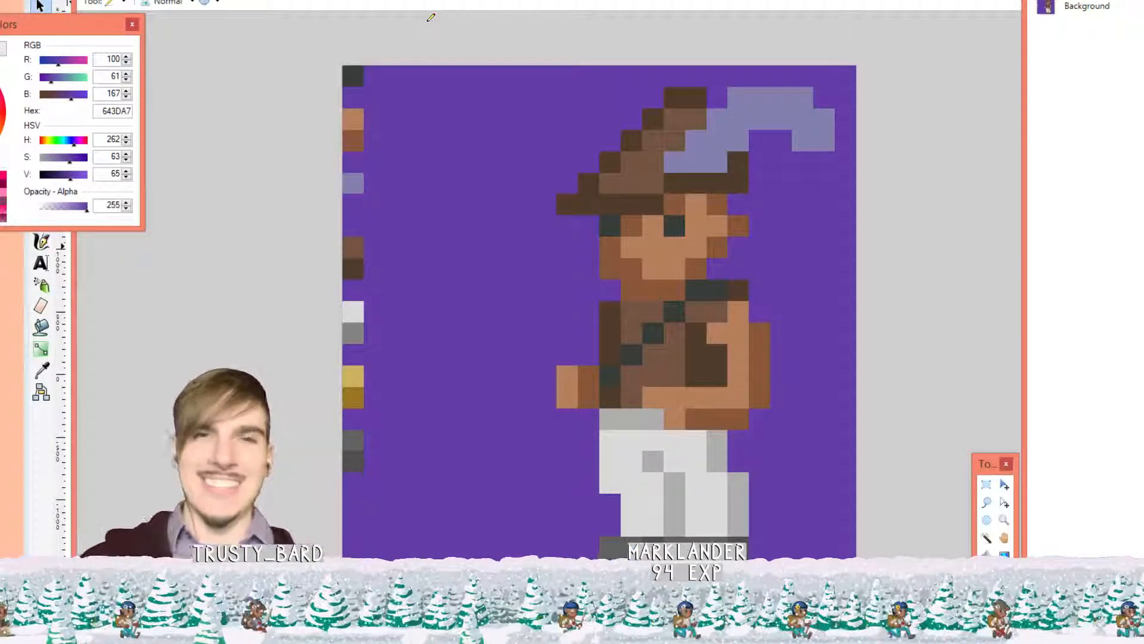
click(250, 0)
Save the sprite as 'c' in a new panel_poster folder created inside projects > misc
click(250, 0)
click(89, 0)
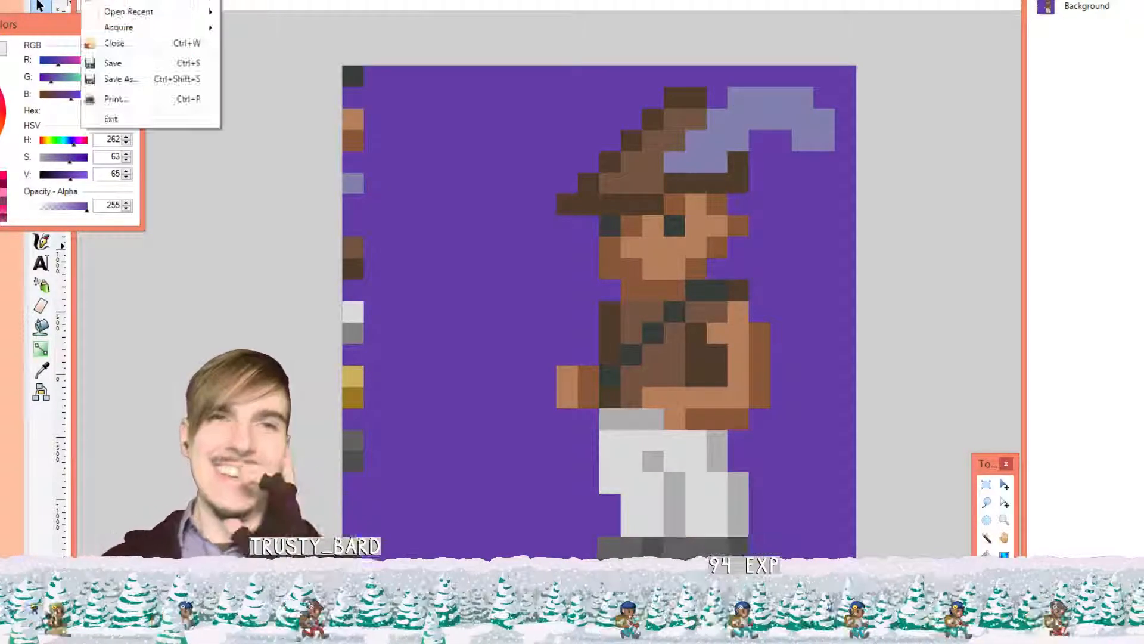
click(158, 79)
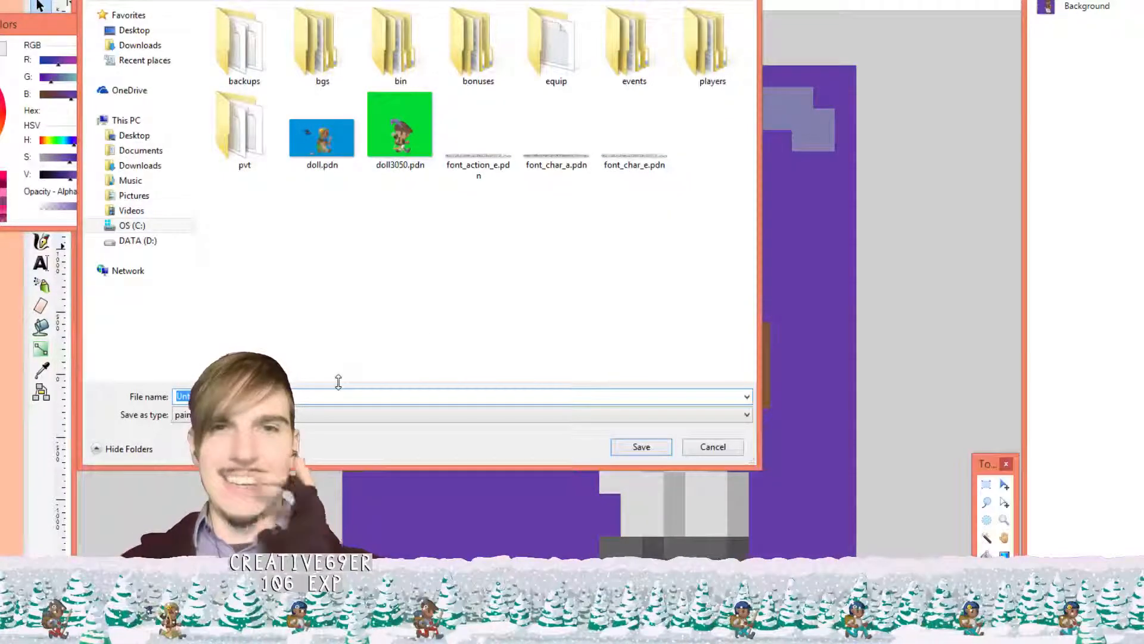
click(325, 1)
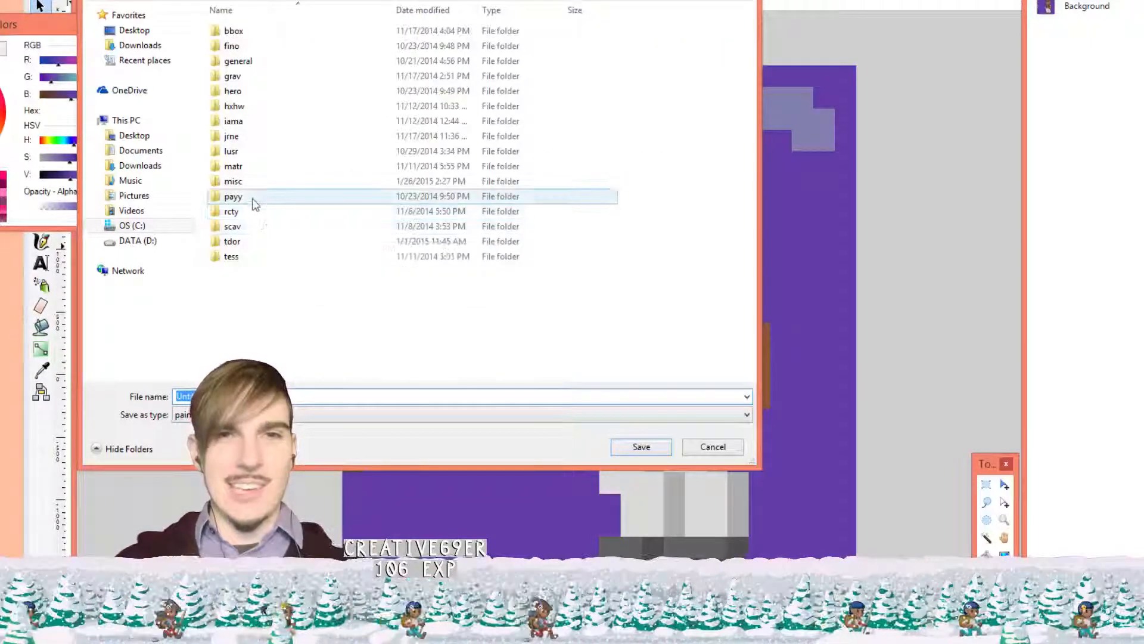
double_click(245, 180)
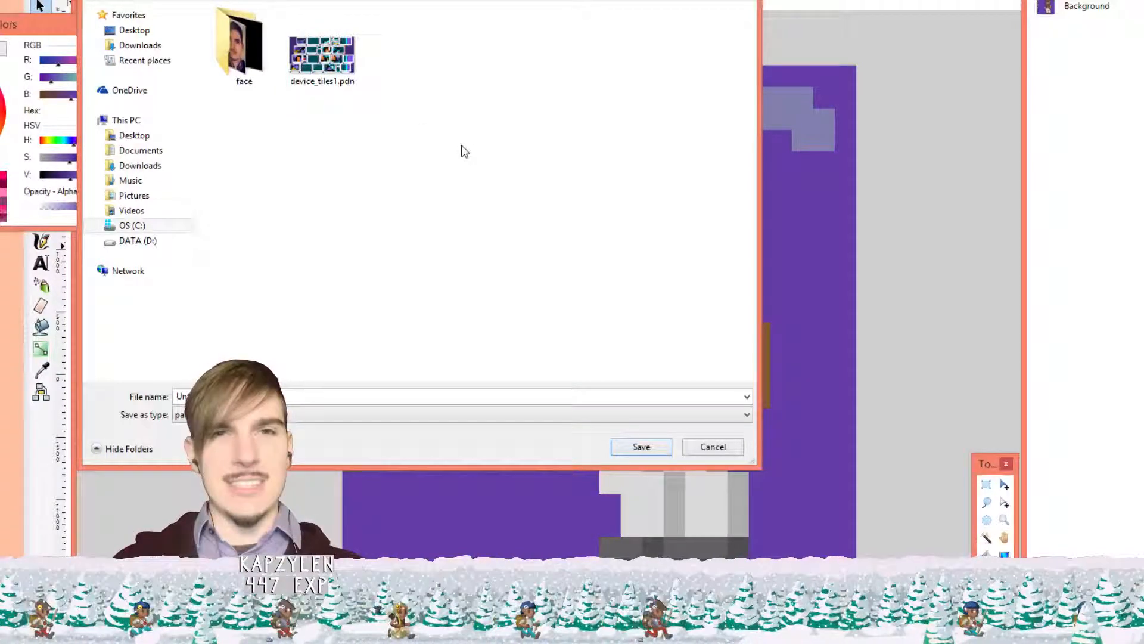
click(192, 3)
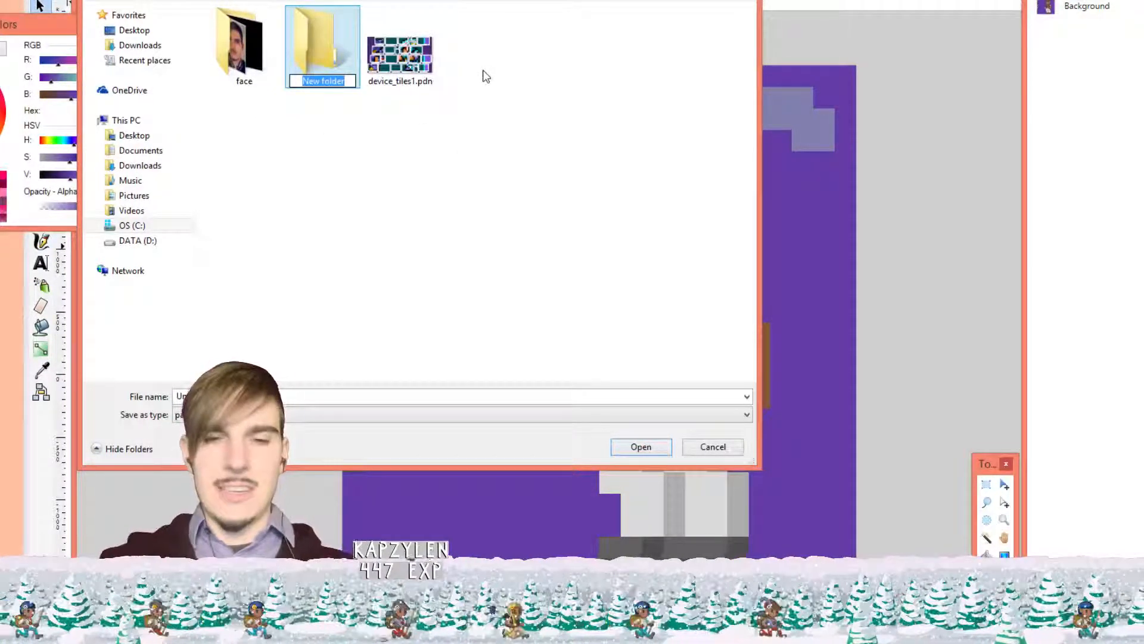
text(panel)
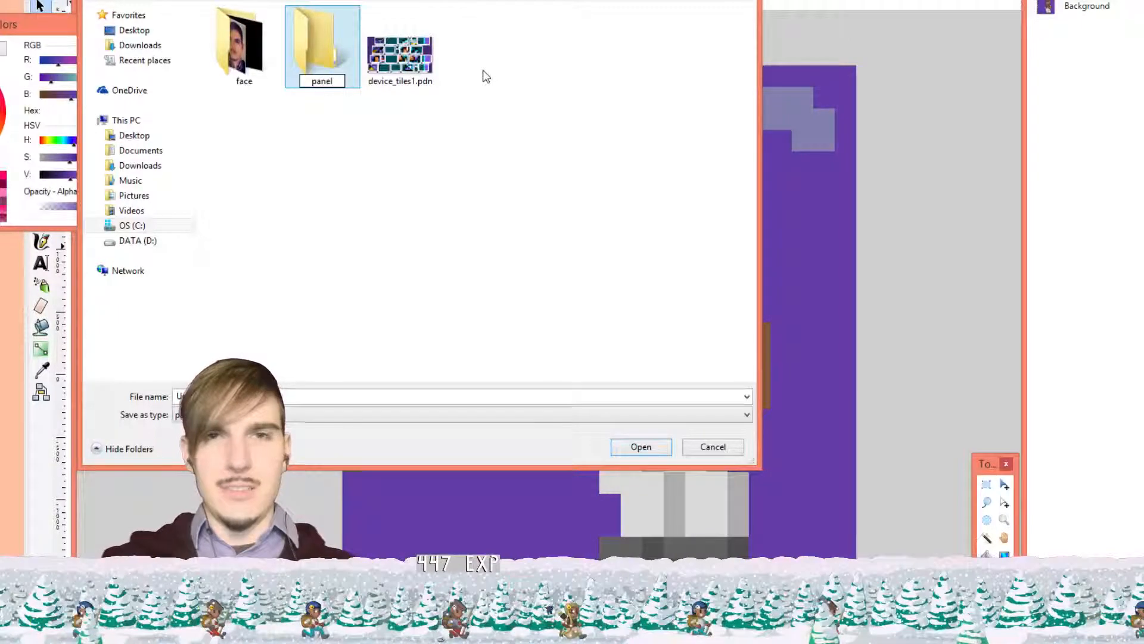
text(_poster)
key(Return)
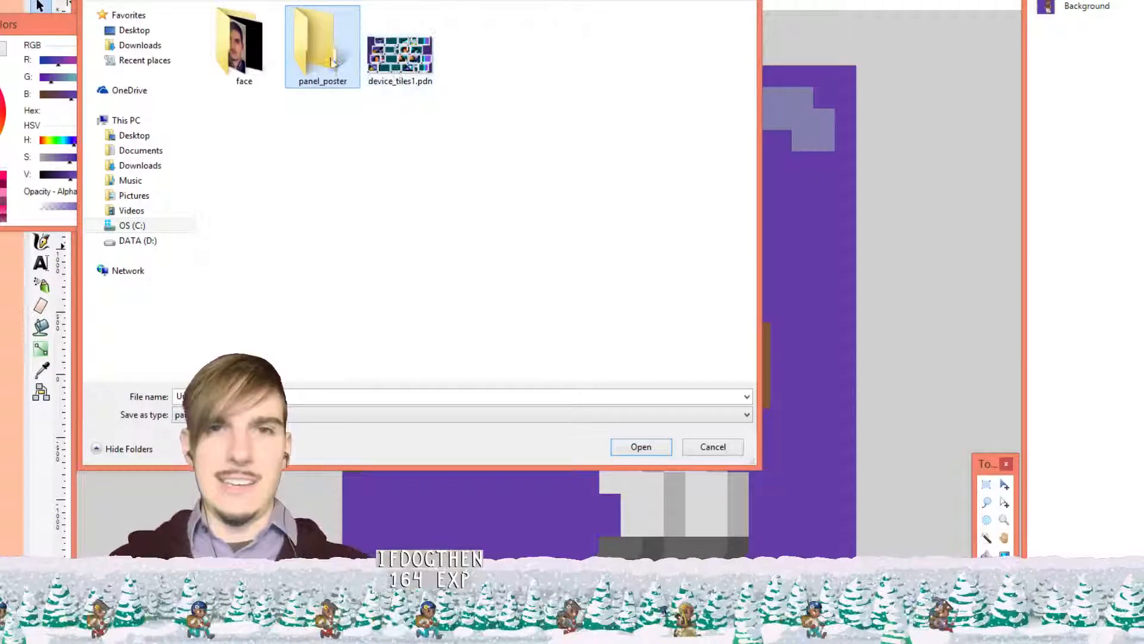
double_click(327, 63)
click(251, 396)
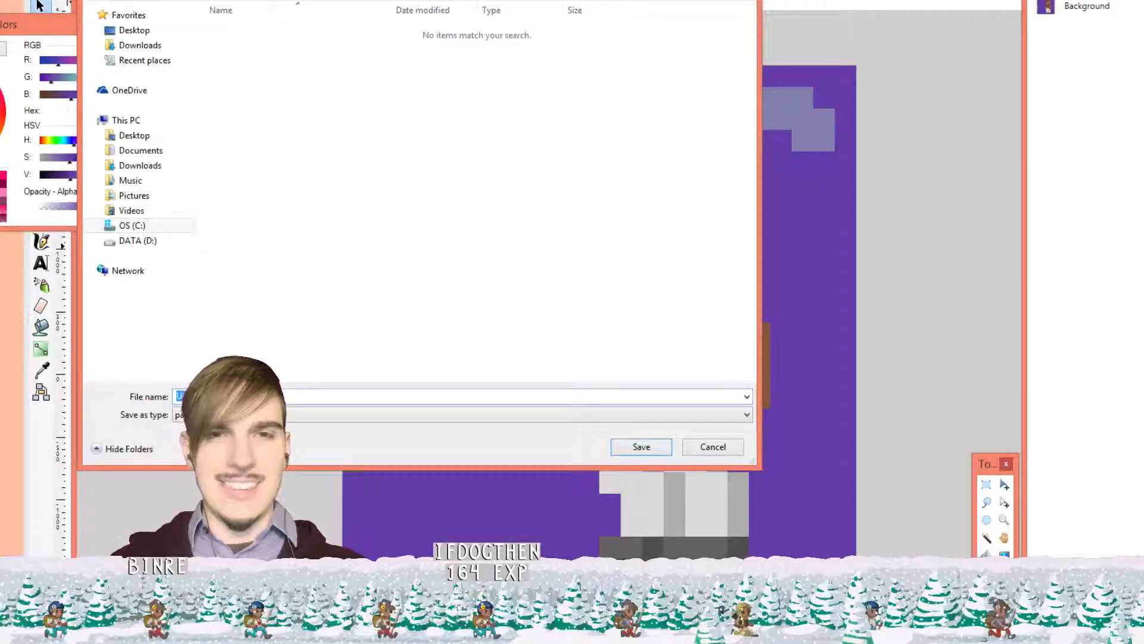
text(cha)
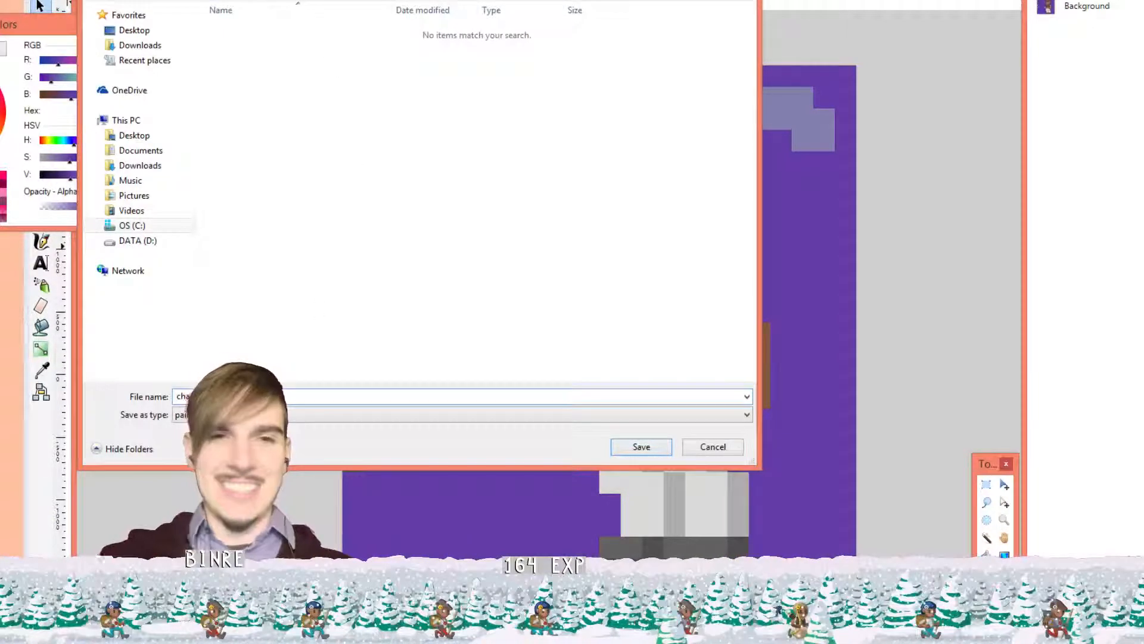
key(Return)
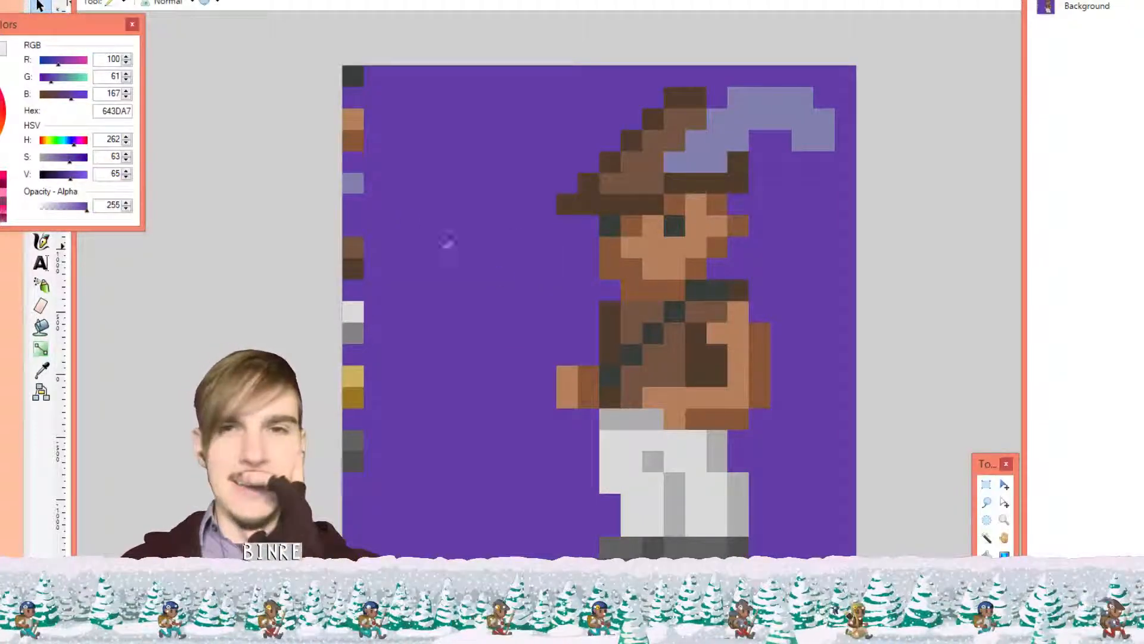
Browse File Explorer from the C: drive through projects to the misc folder
key(alt+Tab)
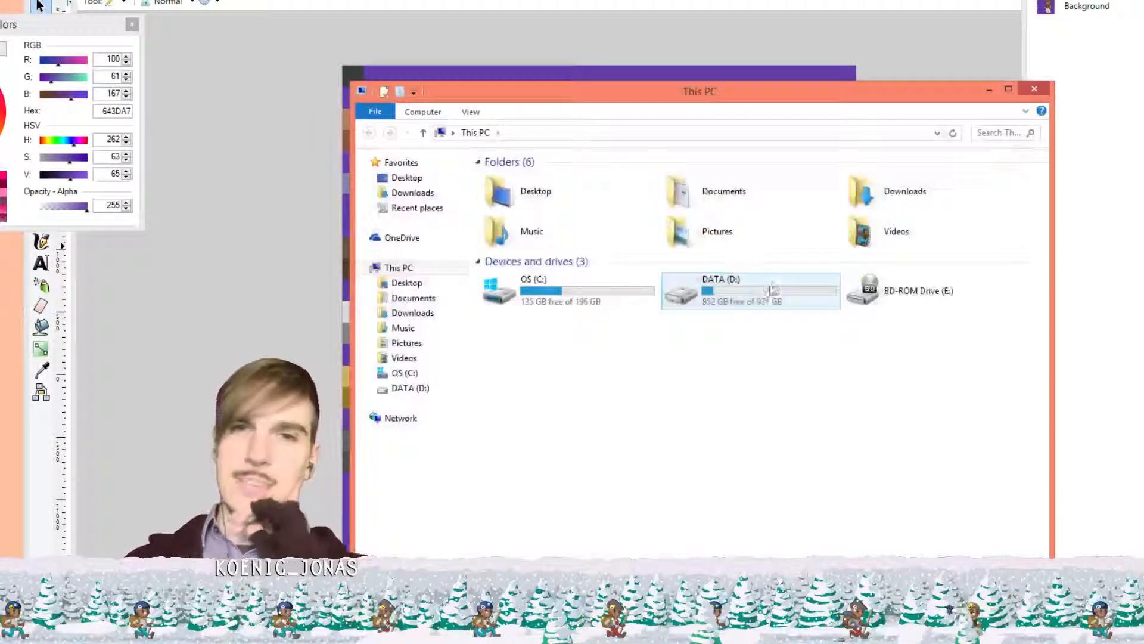
double_click(599, 289)
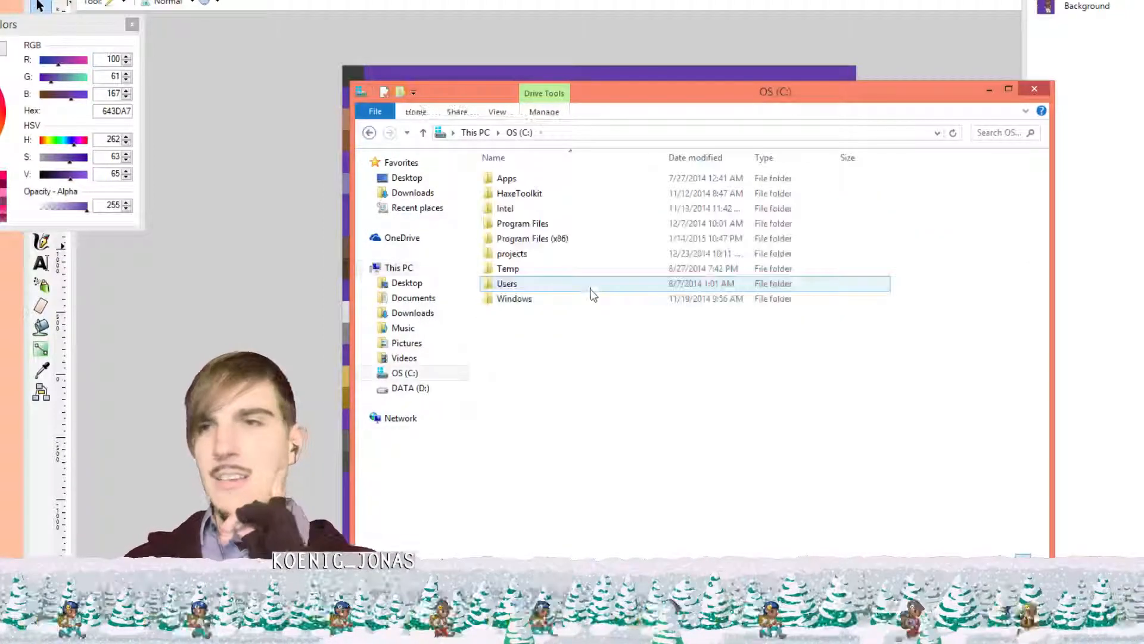
double_click(545, 254)
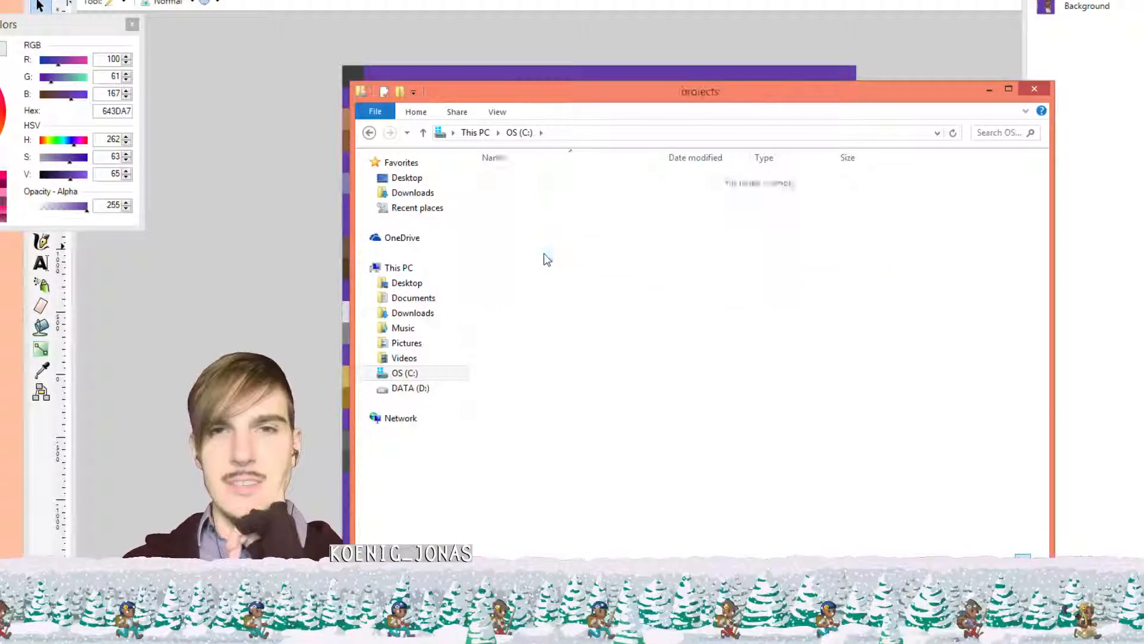
double_click(506, 283)
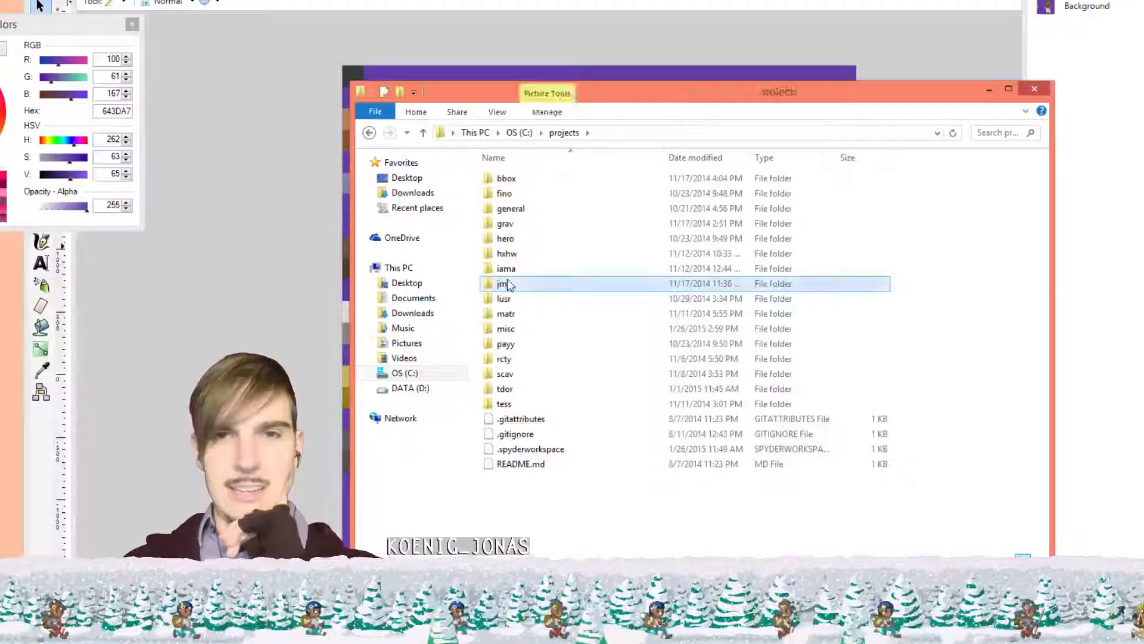
double_click(504, 179)
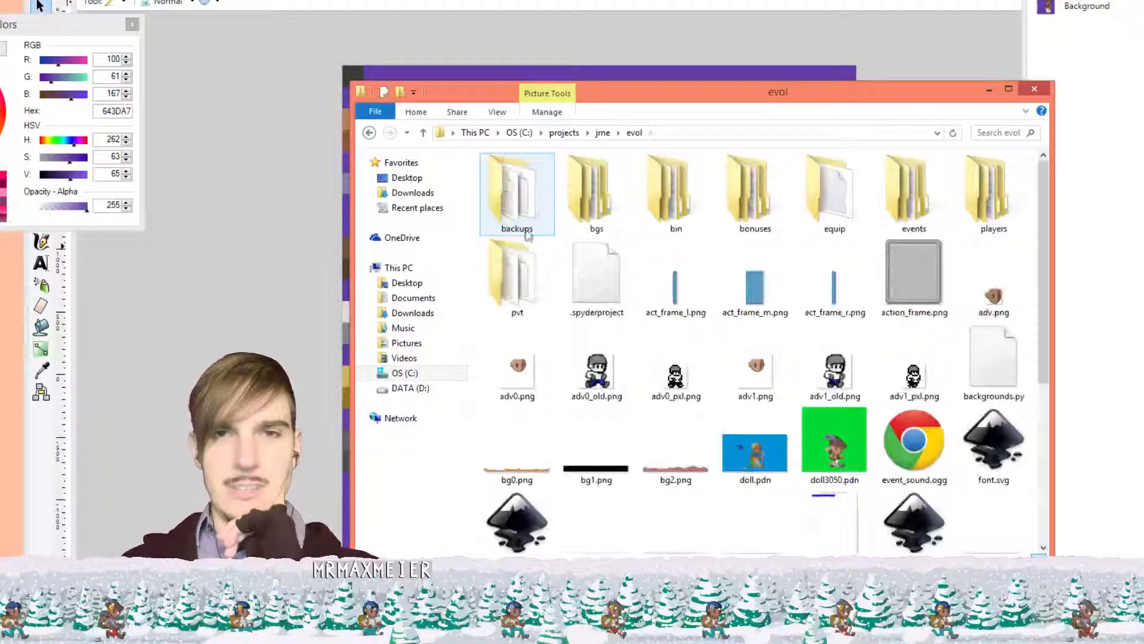
click(569, 130)
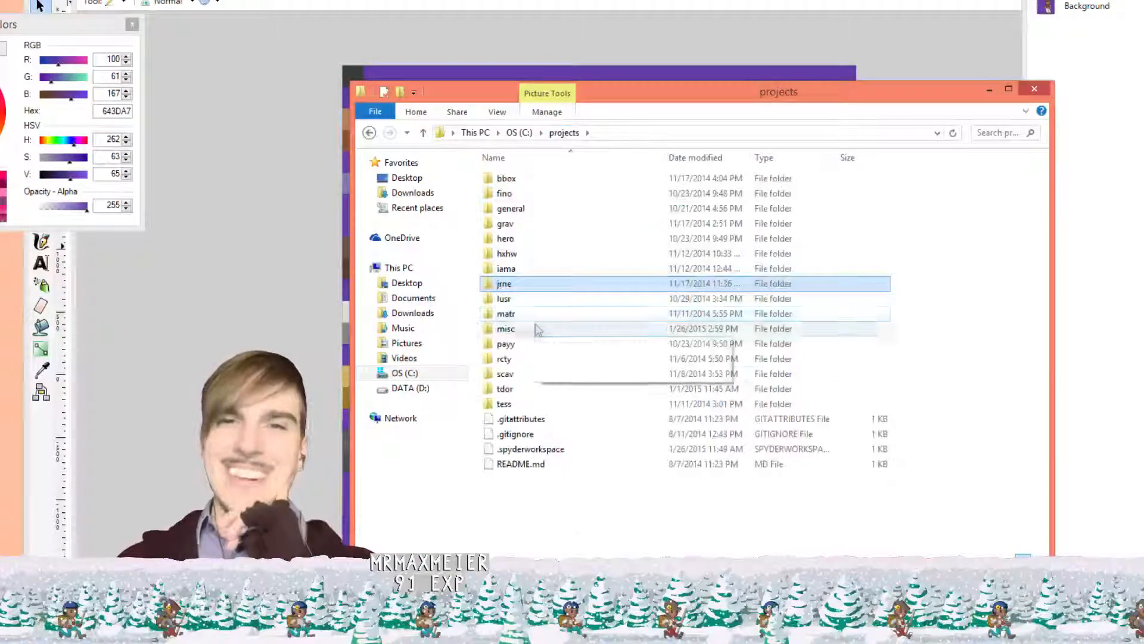
double_click(540, 329)
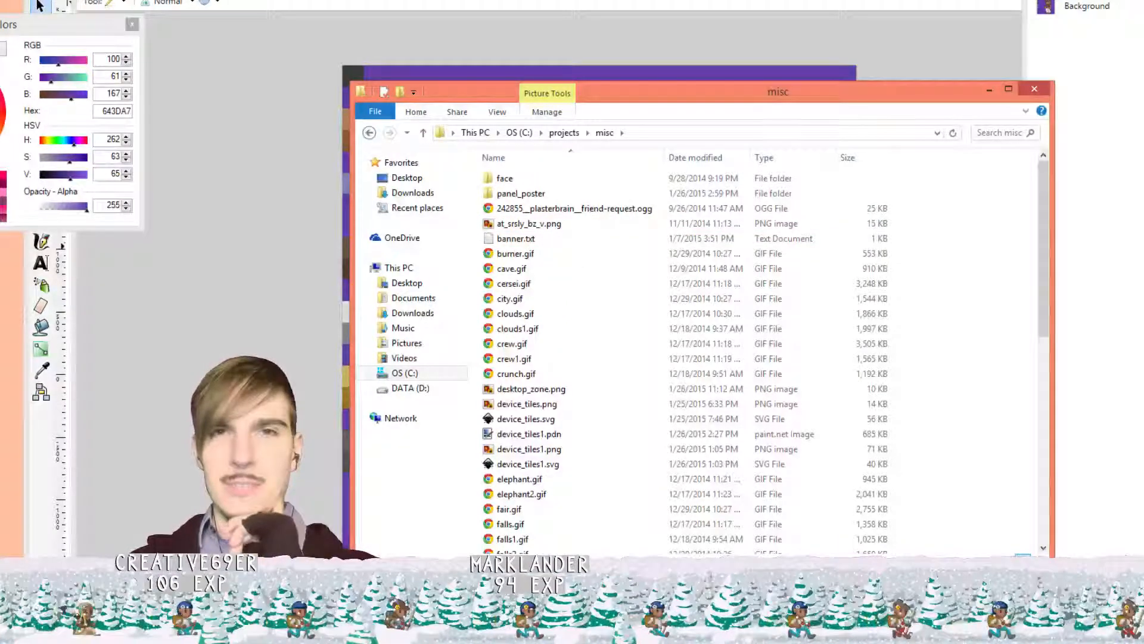
Check the archer sprite in Paint.NET and the device-screens drawing in Inkscape, then return to misc
key(alt+Tab)
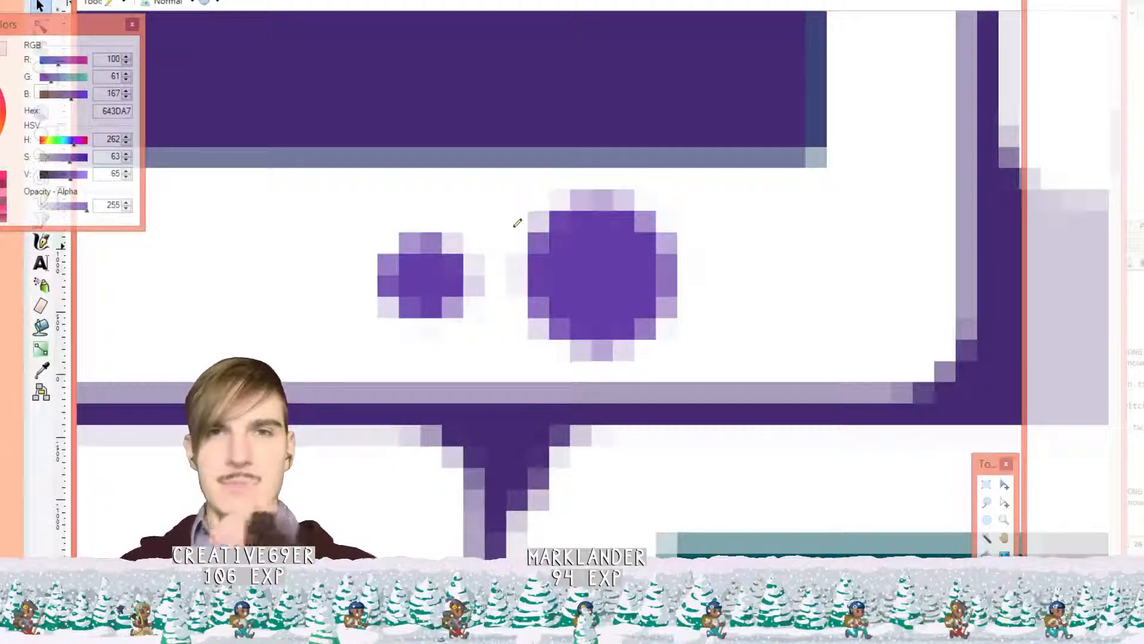
scroll(509, 212, down, 8)
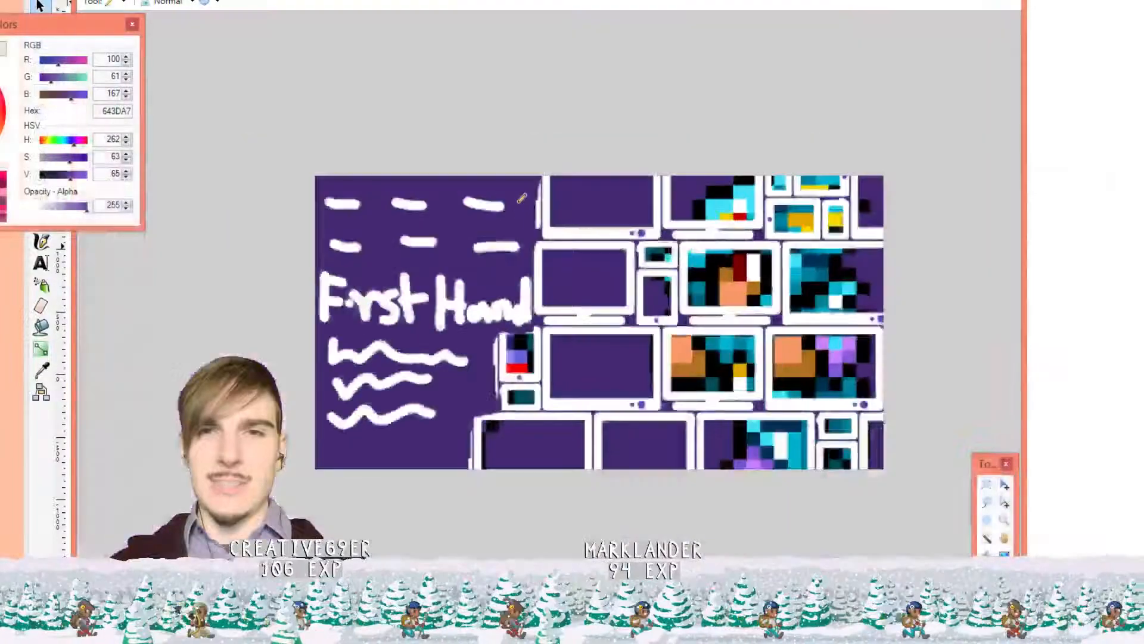
scroll(595, 325, up, 2)
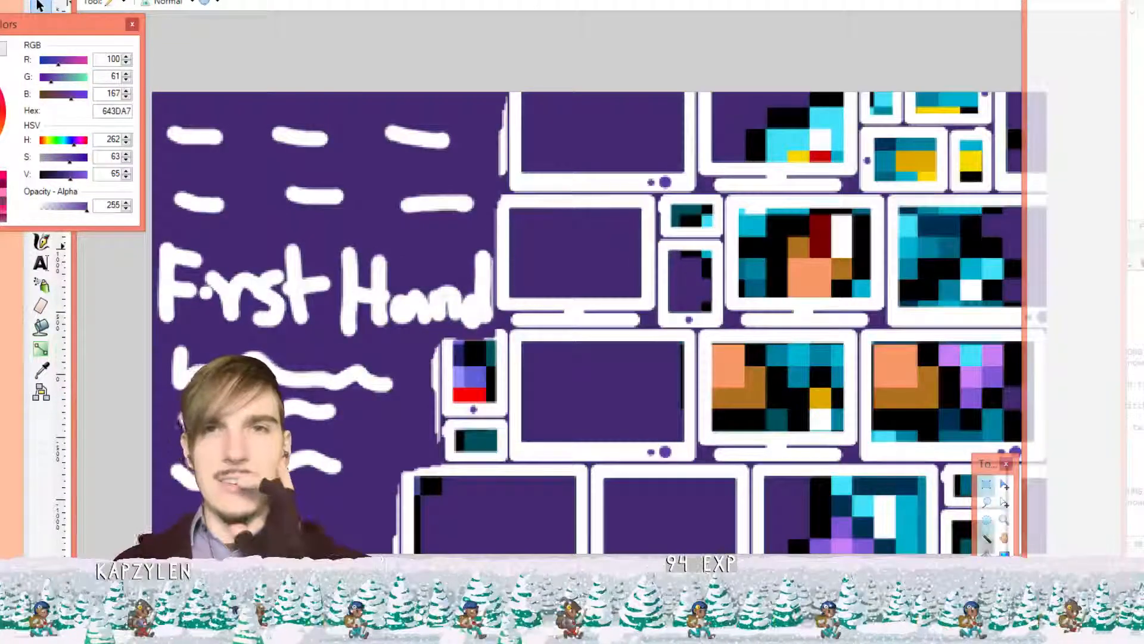
key(ctrl+Tab)
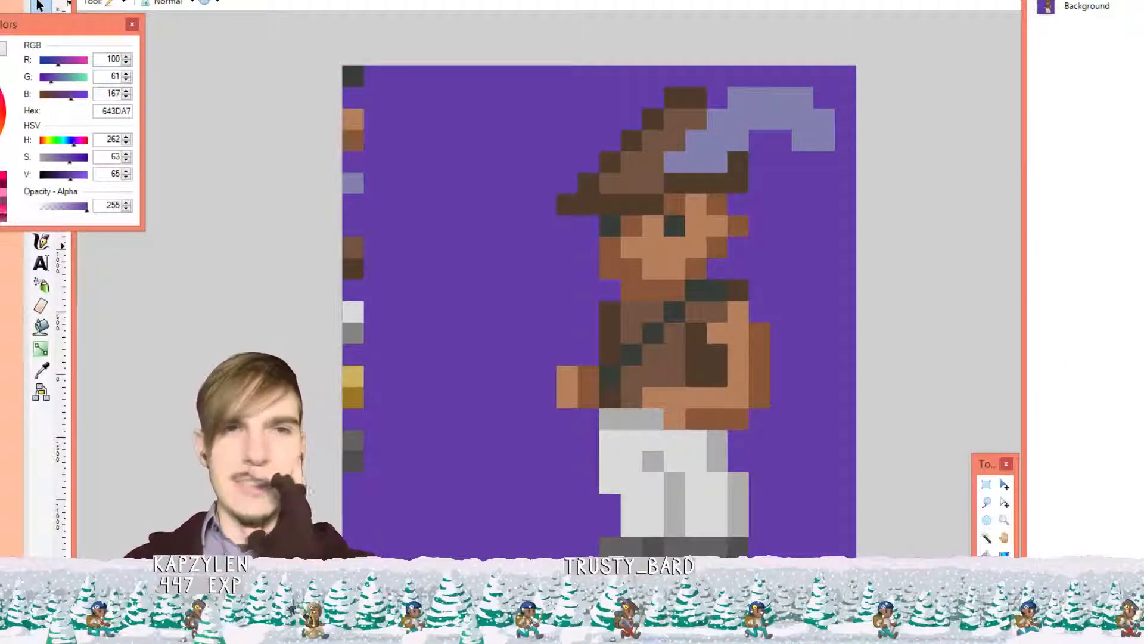
key(alt+Tab)
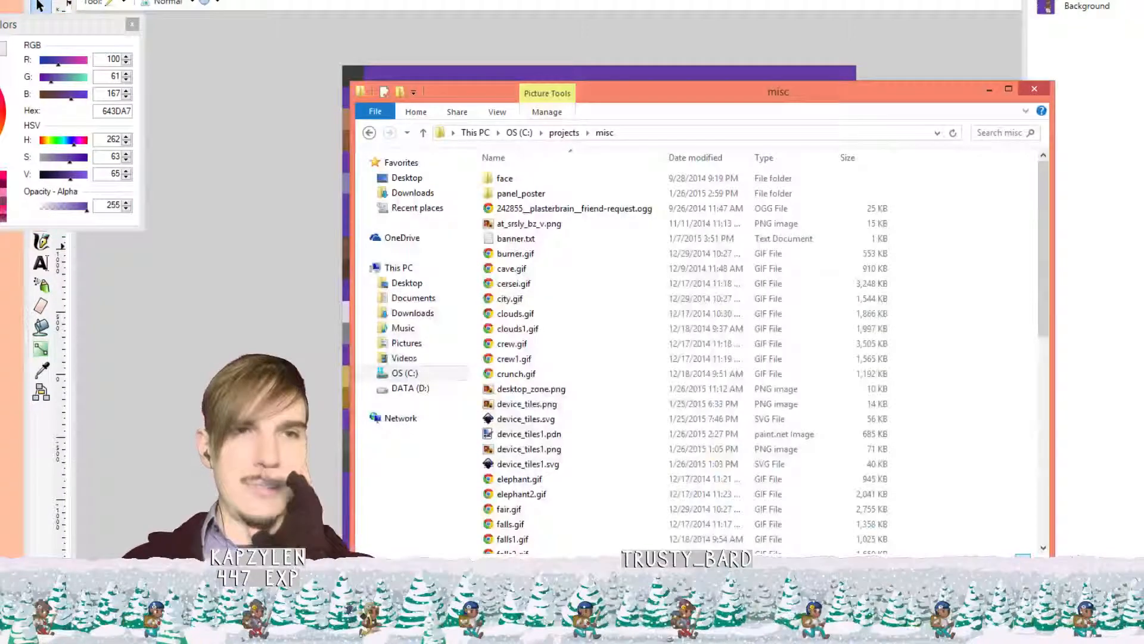
key(alt+Tab)
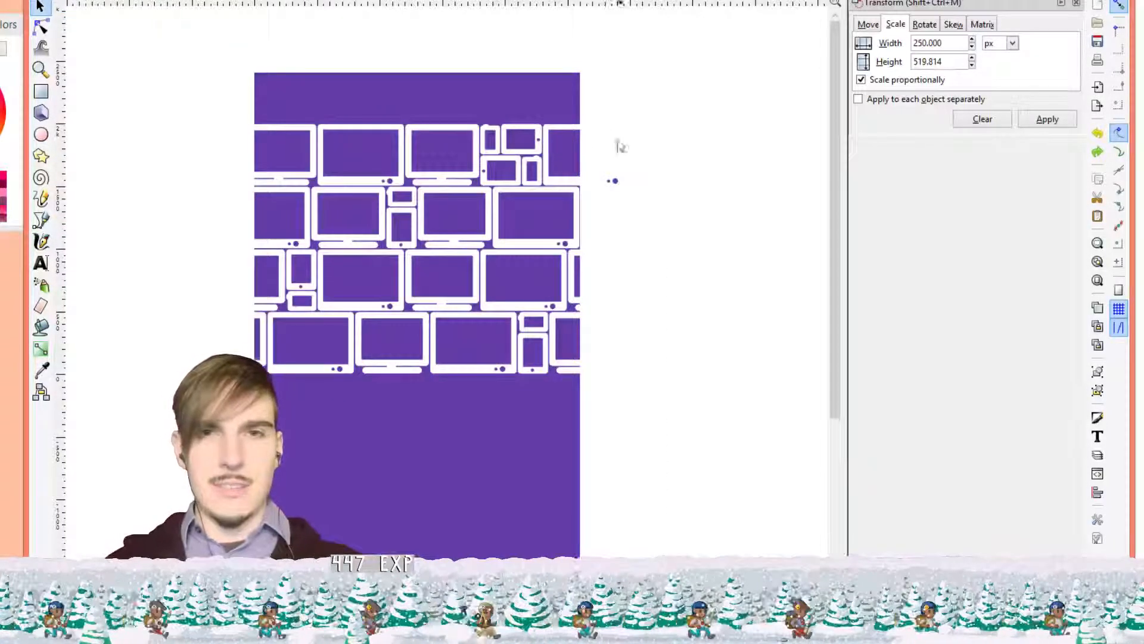
scroll(655, 158, down, 5)
scroll(676, 169, up, 5)
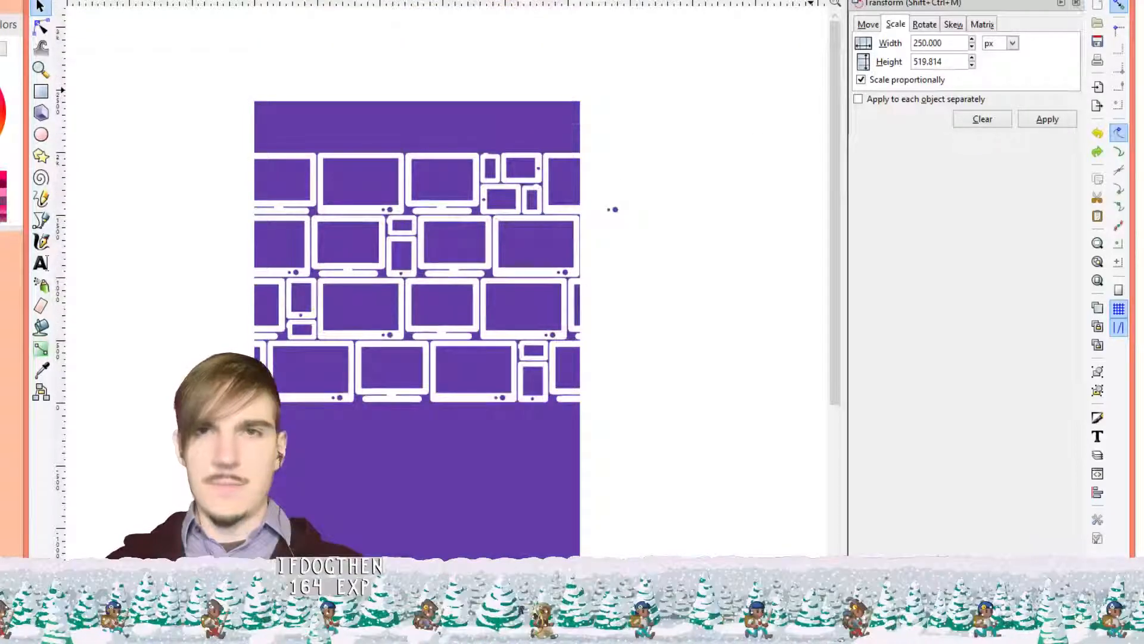
key(alt+Tab)
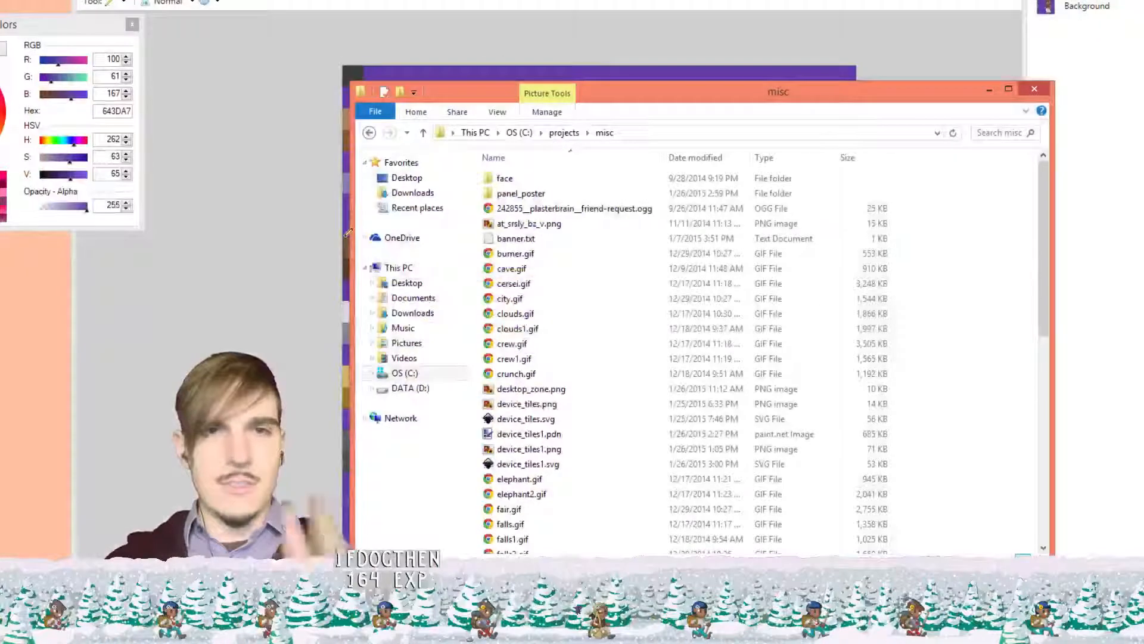
Move the five device_tiles files into the panel_poster folder
scroll(590, 300, down, 3)
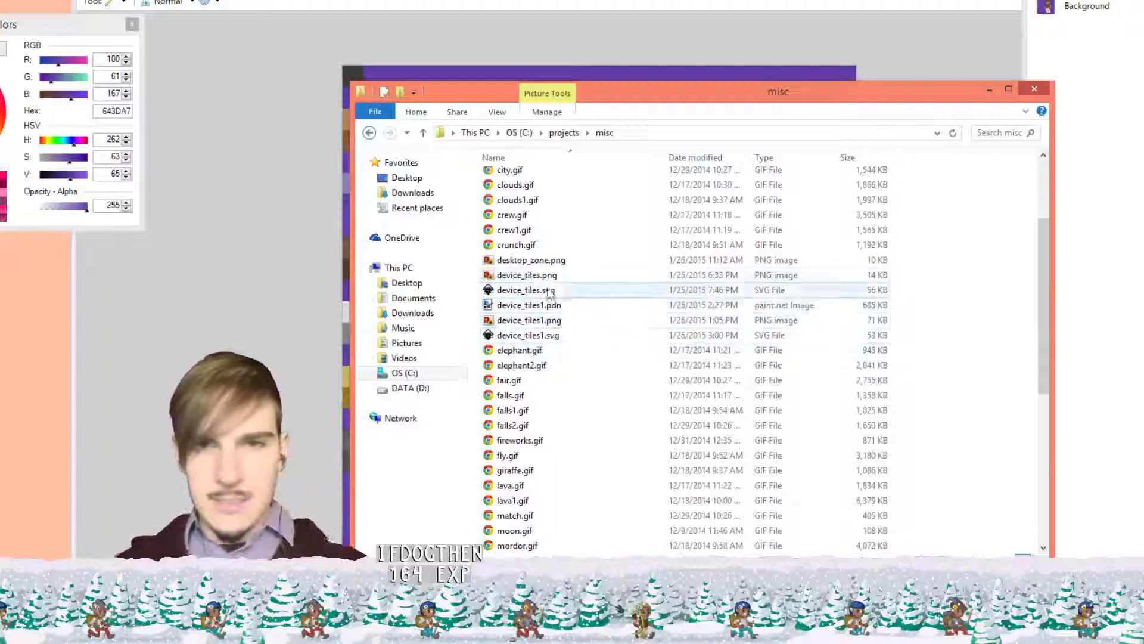
click(524, 275)
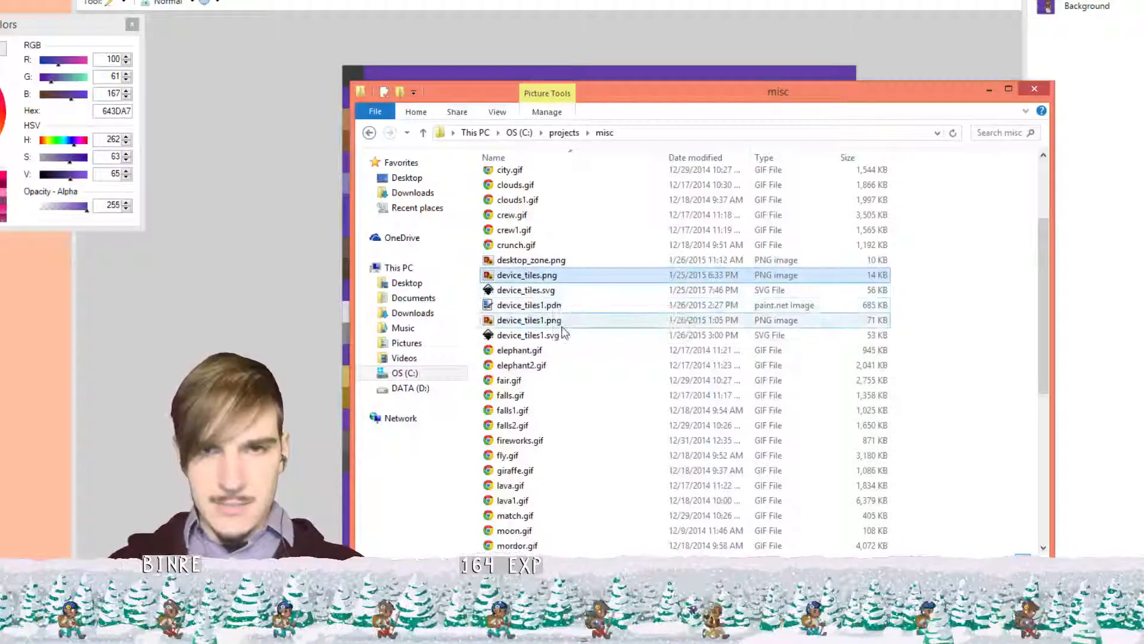
shift+click(564, 335)
scroll(601, 322, up, 3)
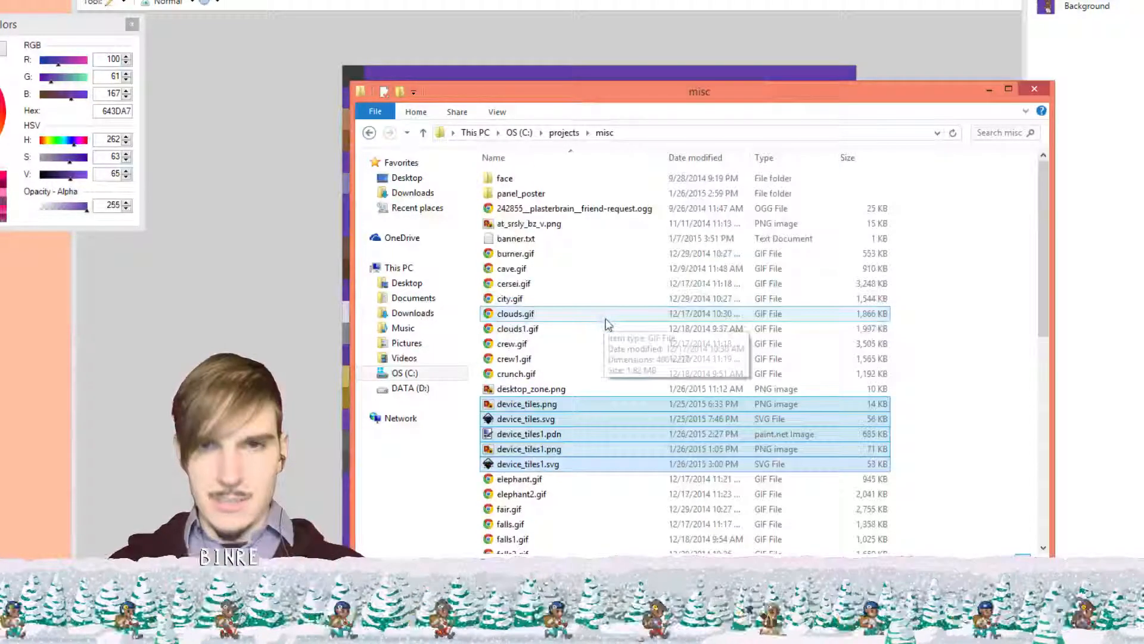
drag(541, 419, 536, 195)
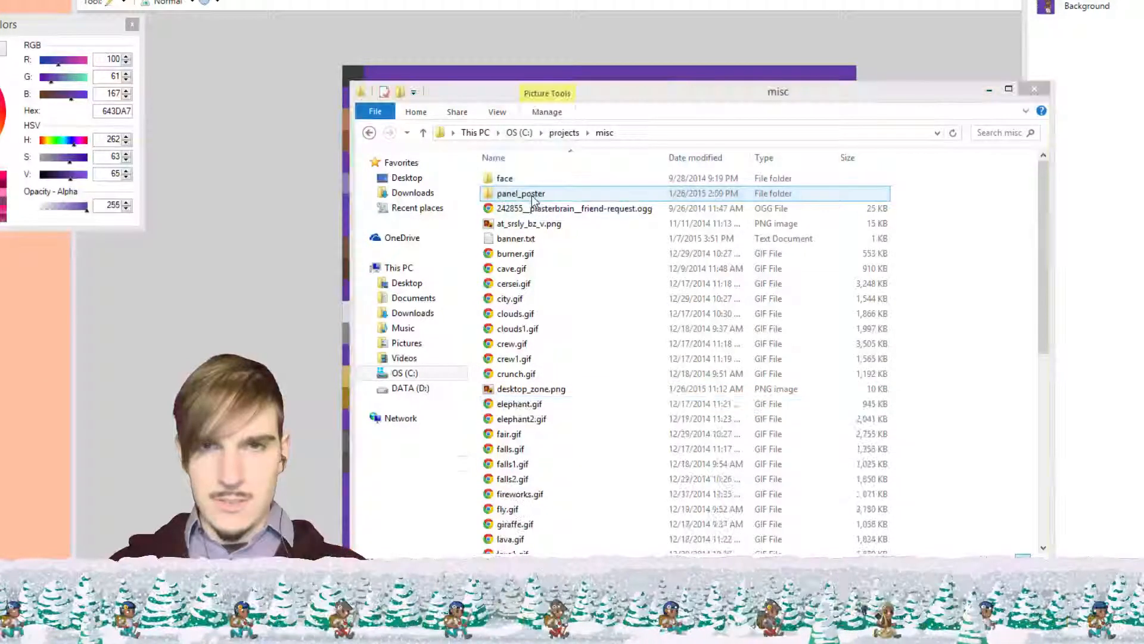
Sort misc by date modified, then by name, and close the folder window
click(720, 157)
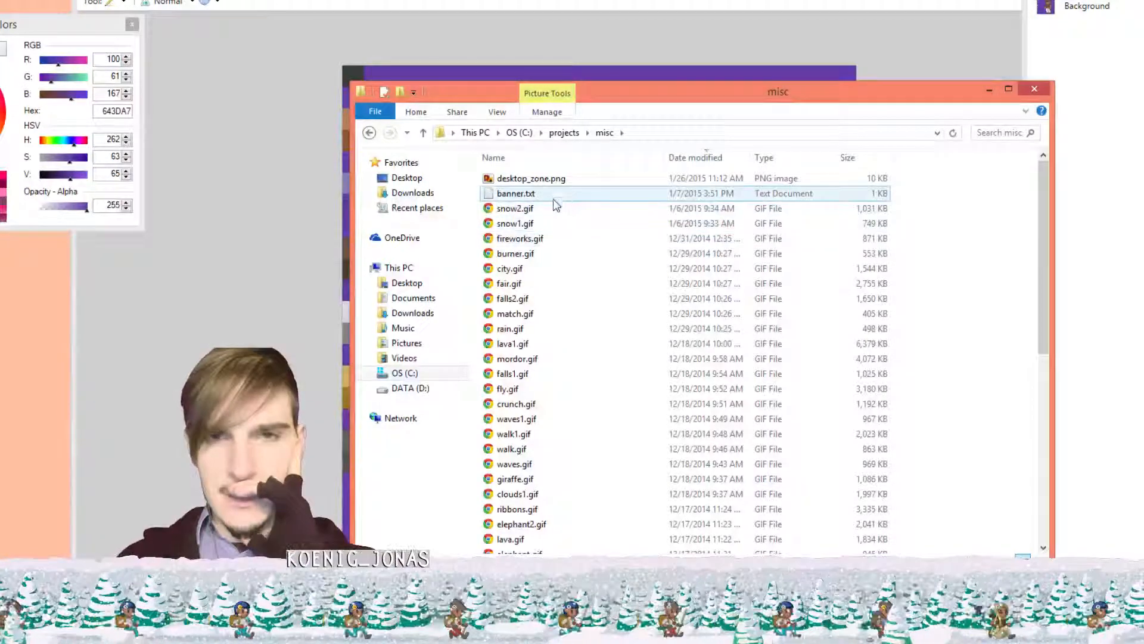
scroll(557, 209, down, 6)
scroll(555, 218, down, 3)
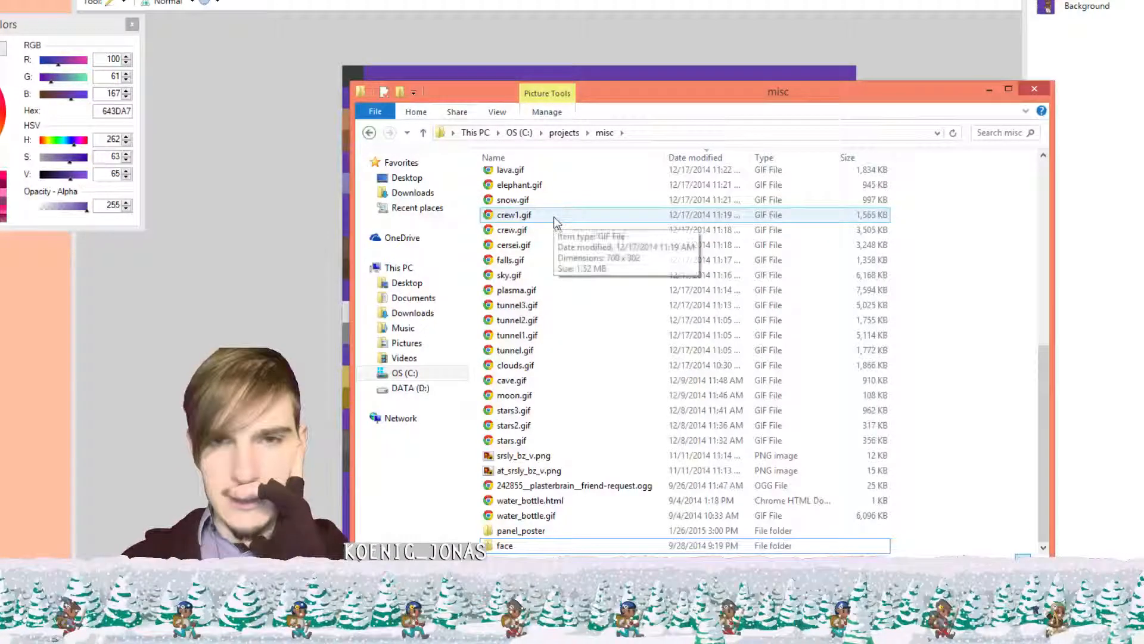
scroll(584, 229, up, 6)
scroll(585, 229, up, 3)
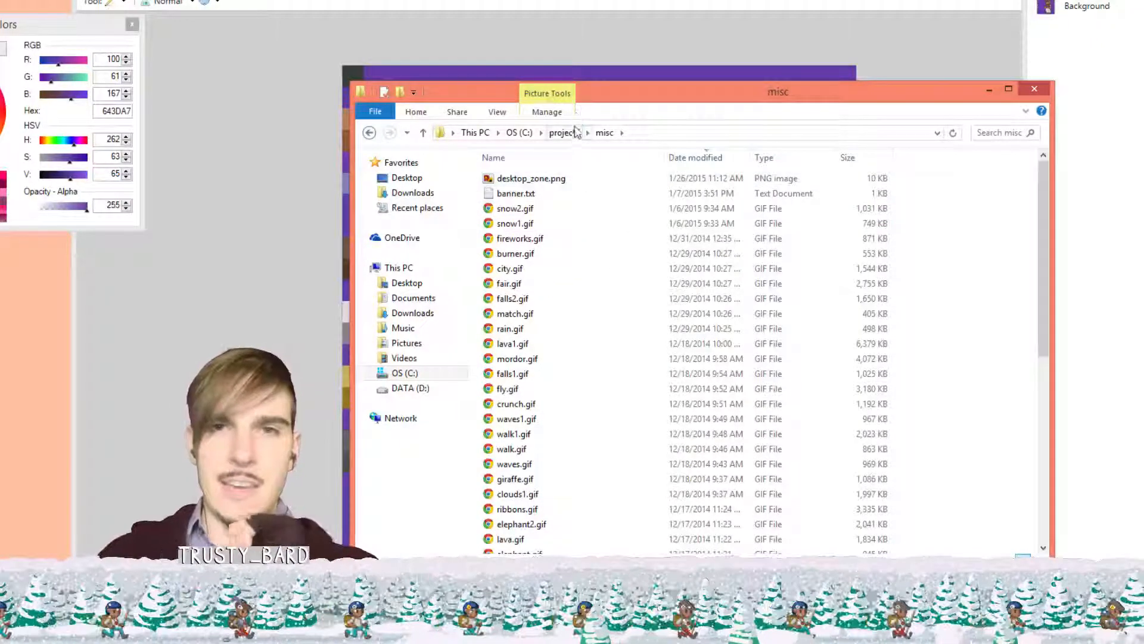
click(578, 160)
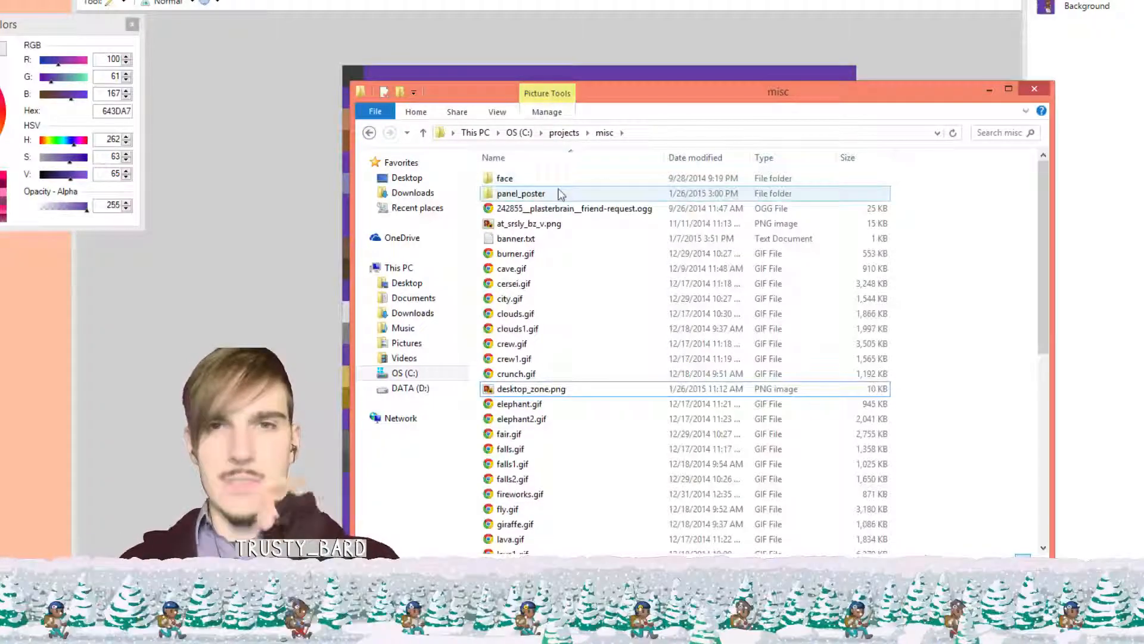
click(1042, 89)
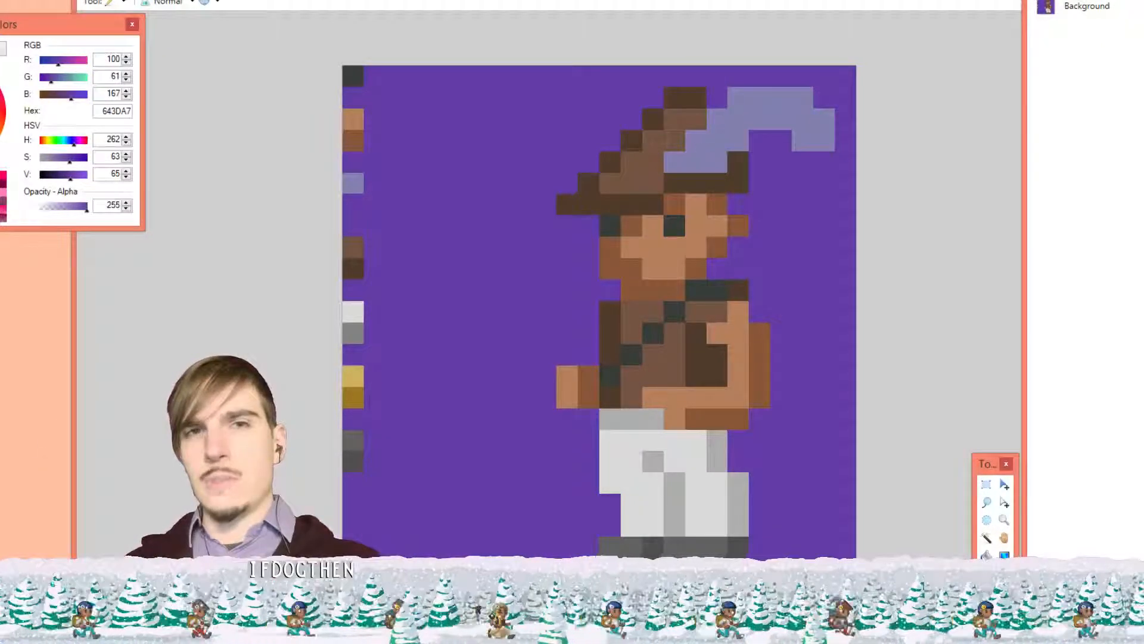
Create a new 24 × 24 pixel image and zoom in on the blank canvas
click(88, 0)
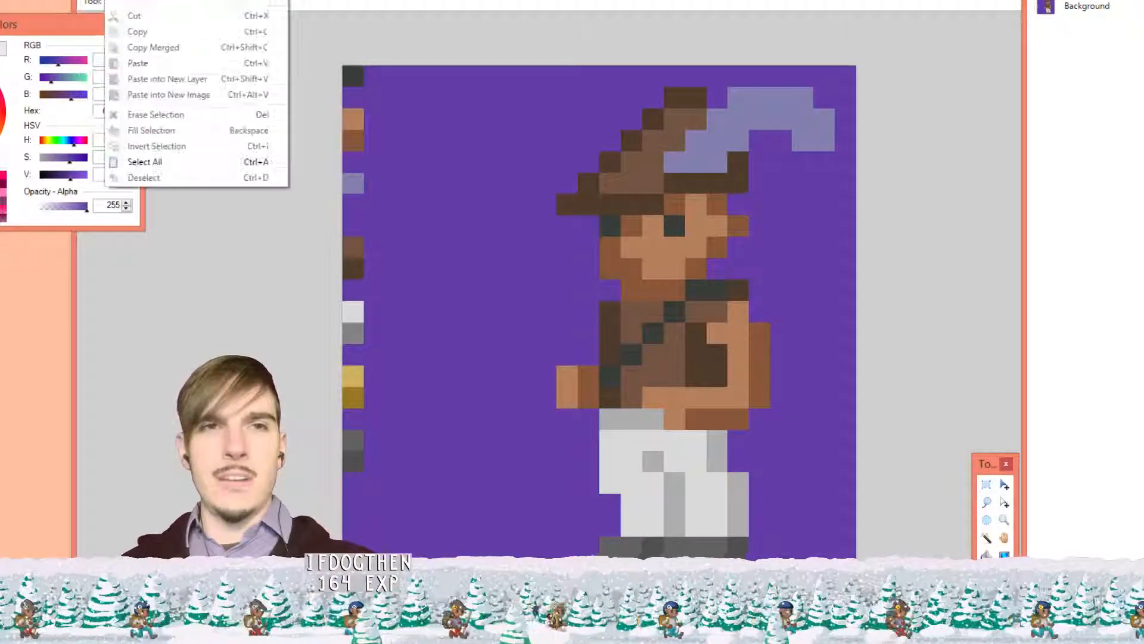
click(88, 0)
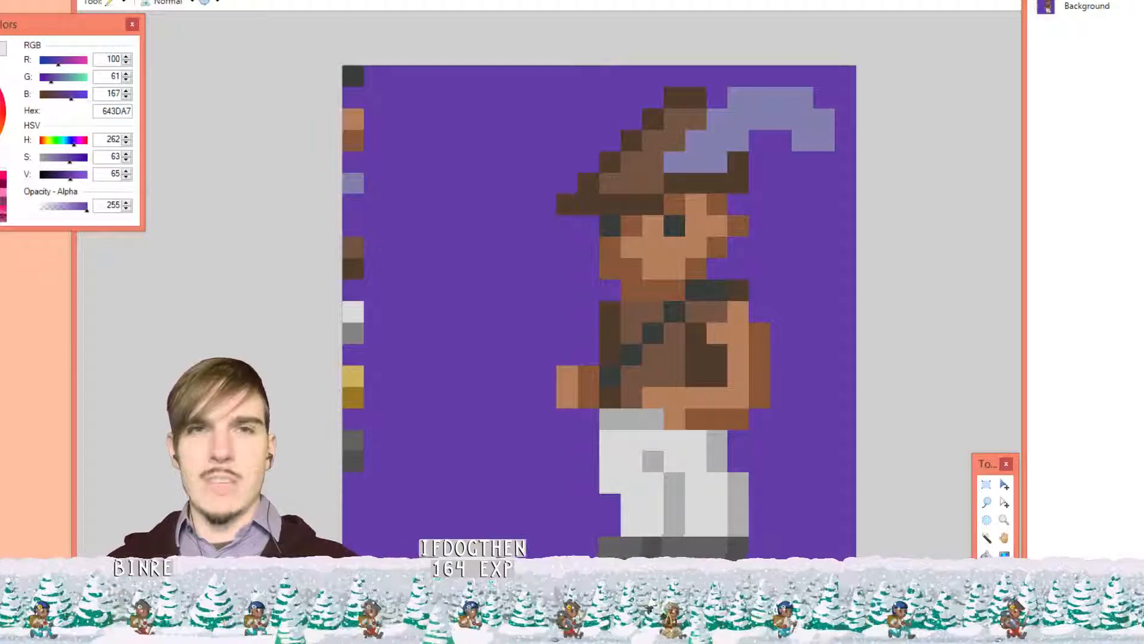
click(87, 0)
click(107, 0)
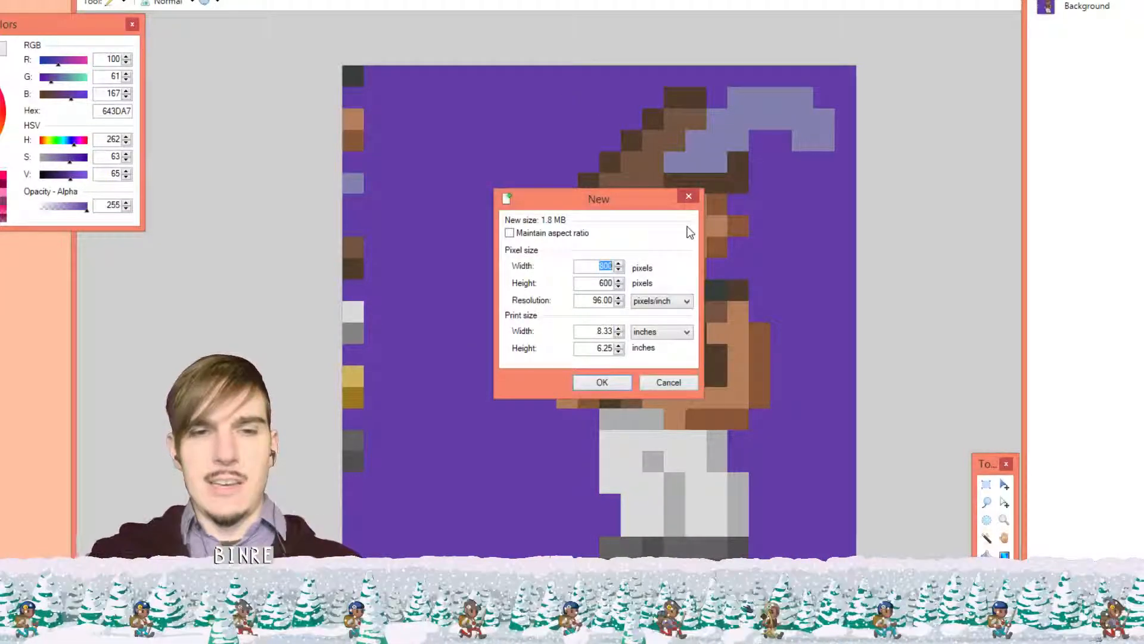
text(2424)
key(Return)
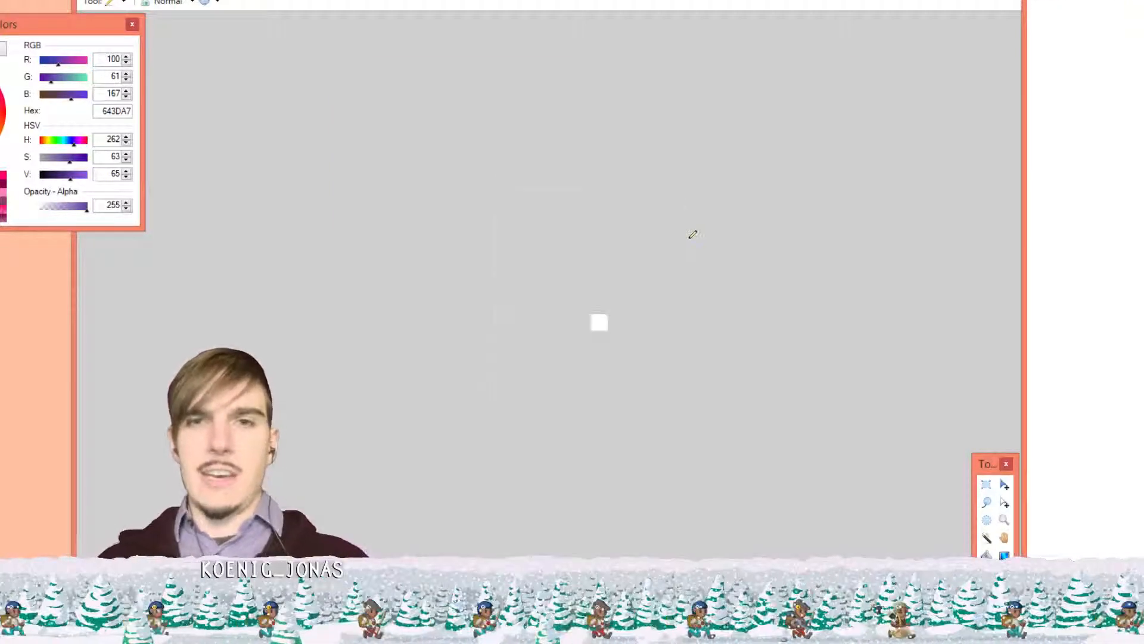
scroll(704, 310, up, 5)
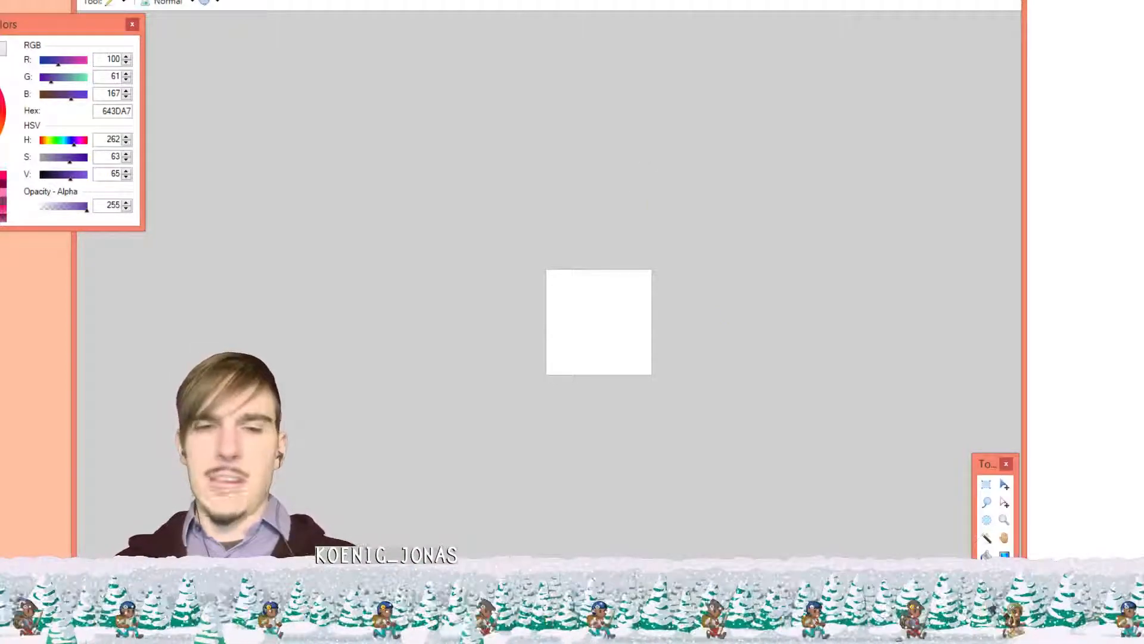
click(173, 0)
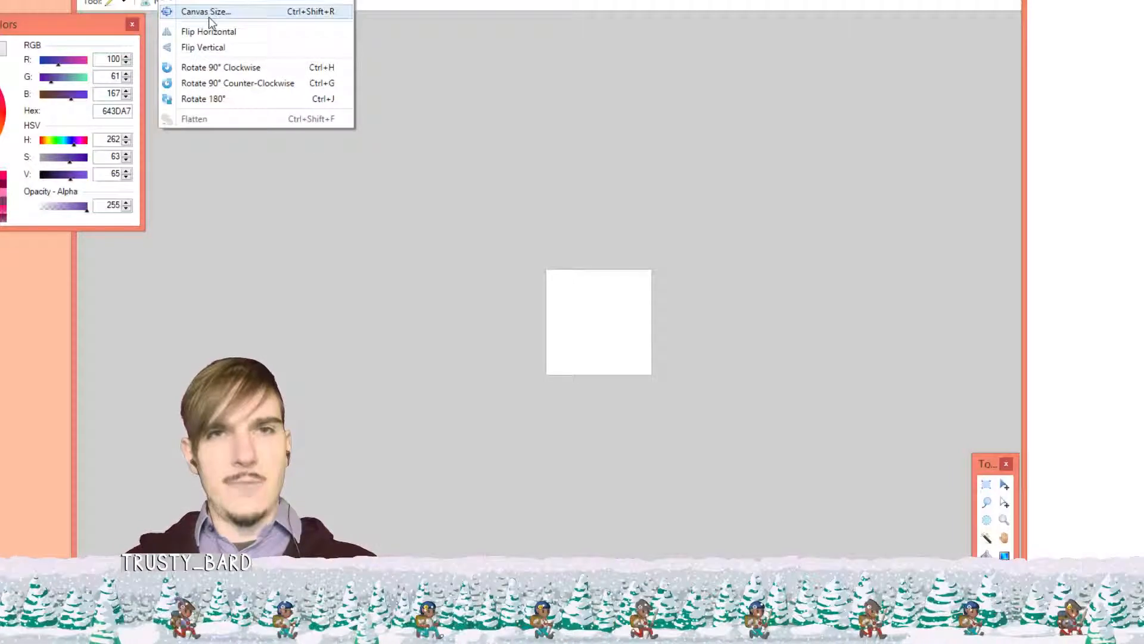
Cancel the Canvas Size dialog without resizing, then zoom out on the First Hand artwork
click(209, 17)
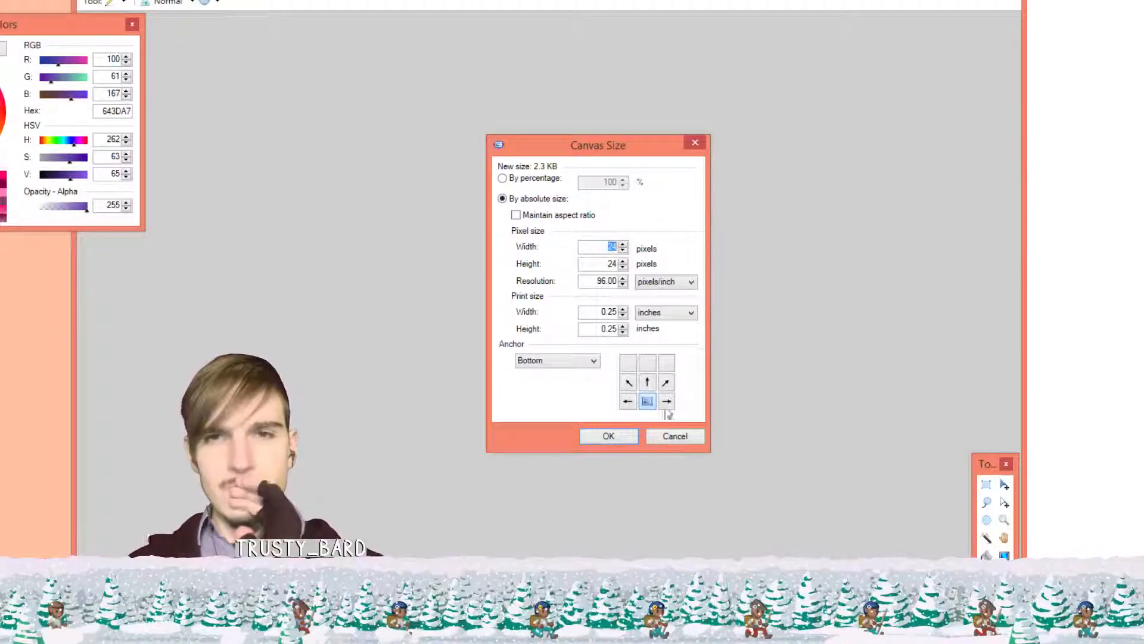
click(673, 436)
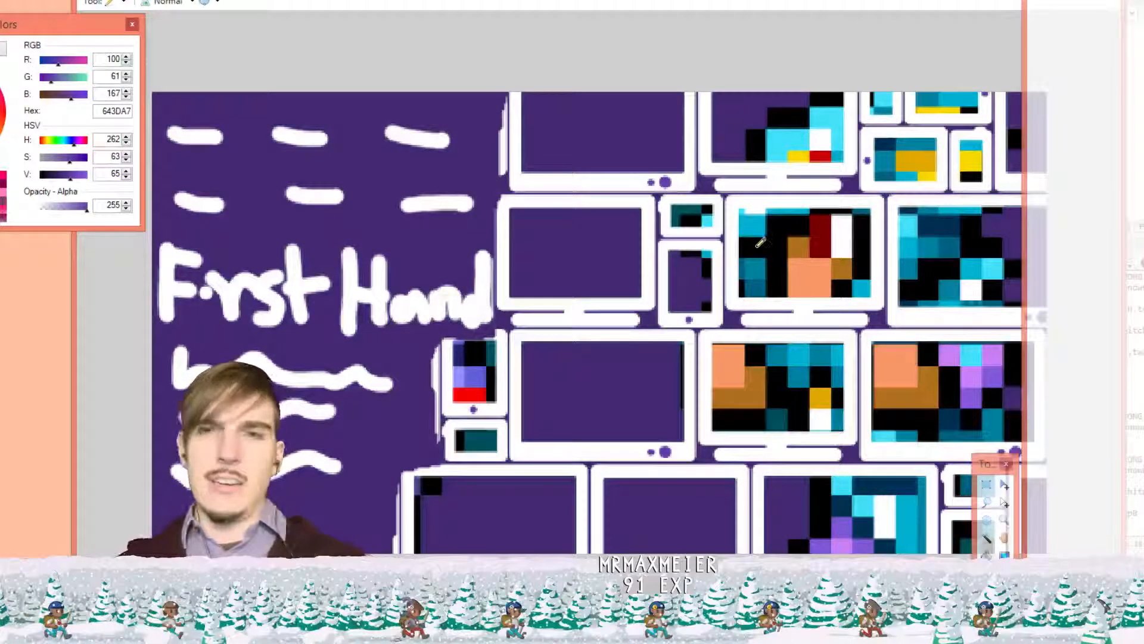
scroll(761, 242, down, 4)
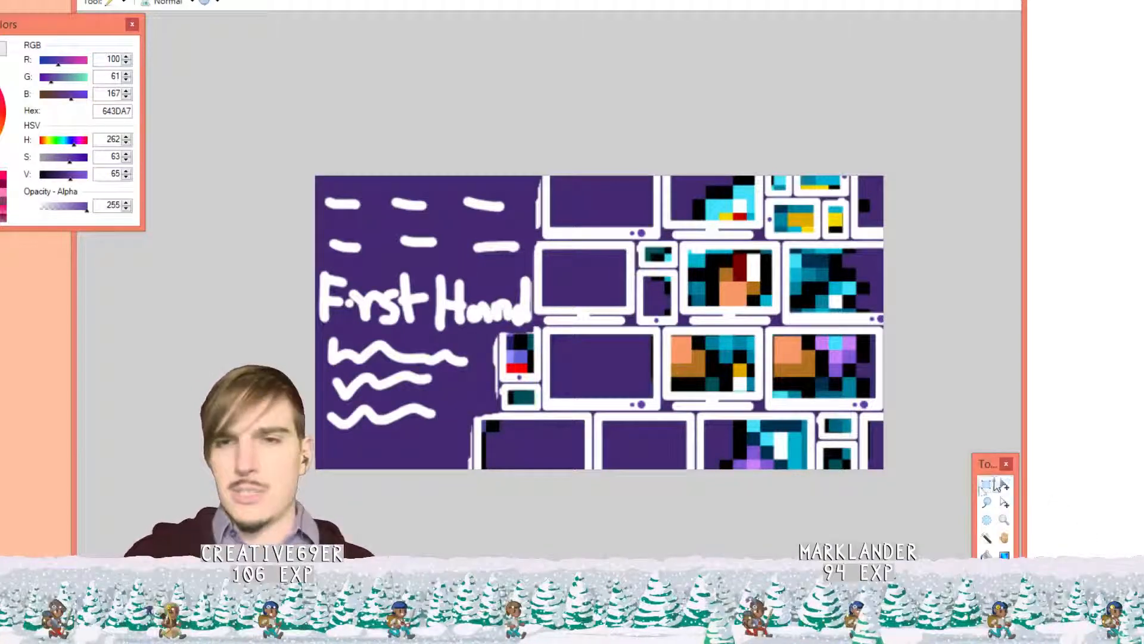
Trial-select the device-tiles area twice, deselecting each time, then return to the blank 24 × 24 image
click(983, 486)
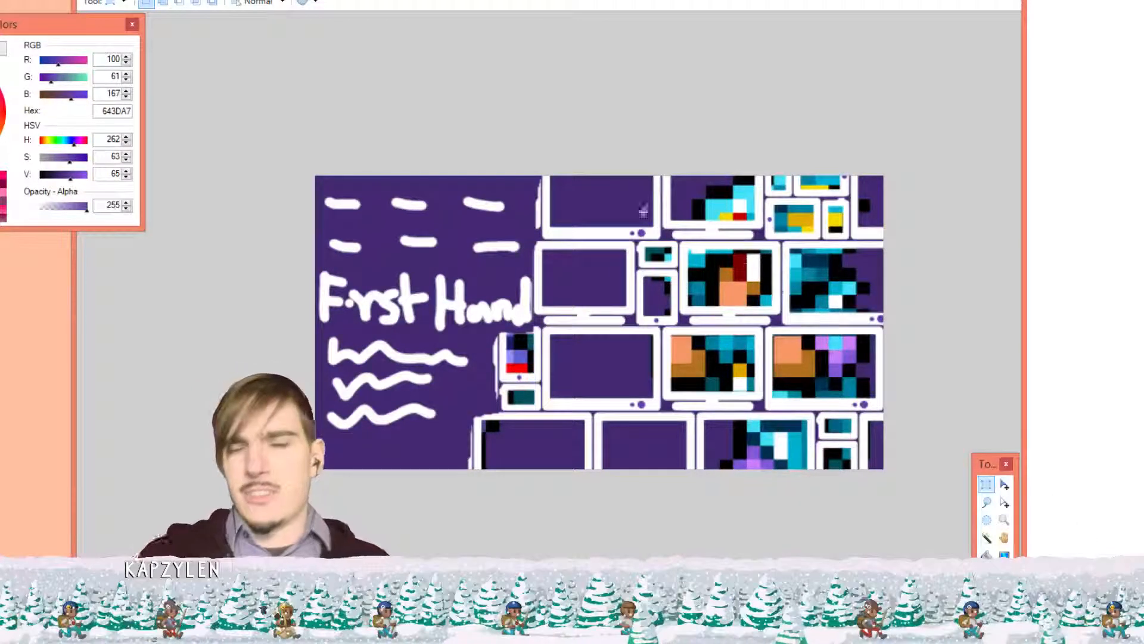
drag(529, 171, 946, 550)
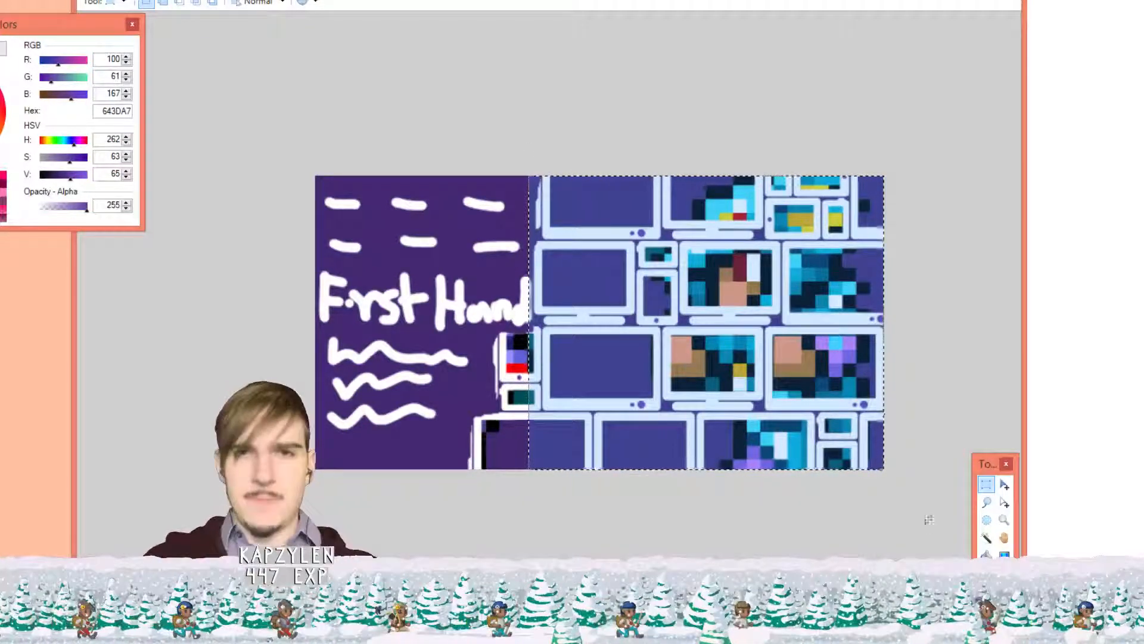
click(572, 266)
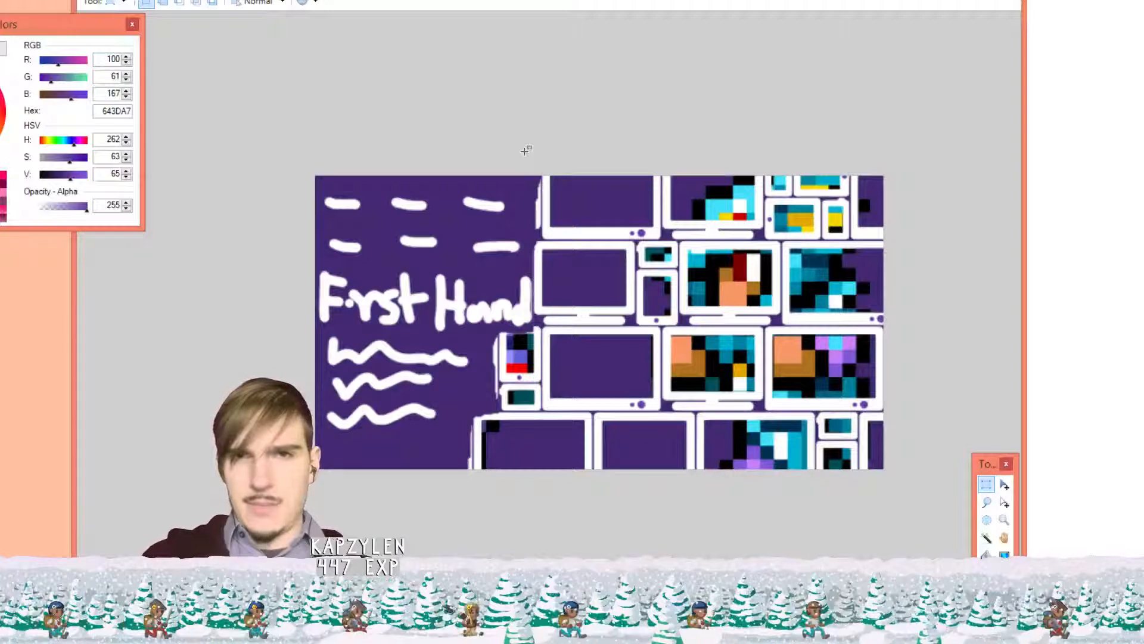
drag(527, 150, 938, 482)
click(567, 167)
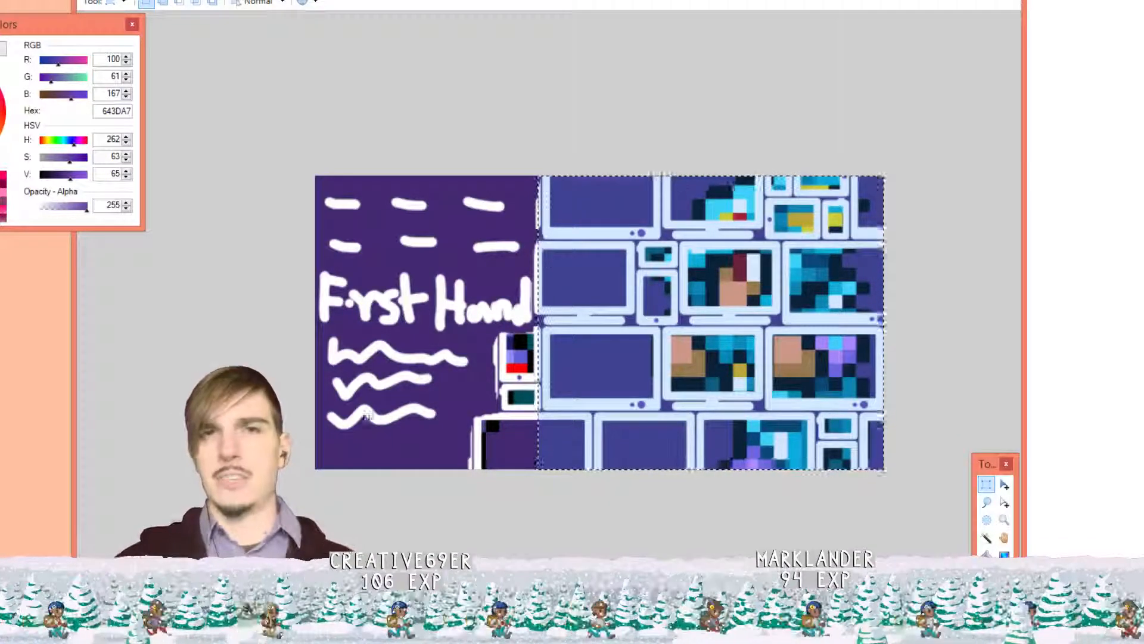
click(617, 0)
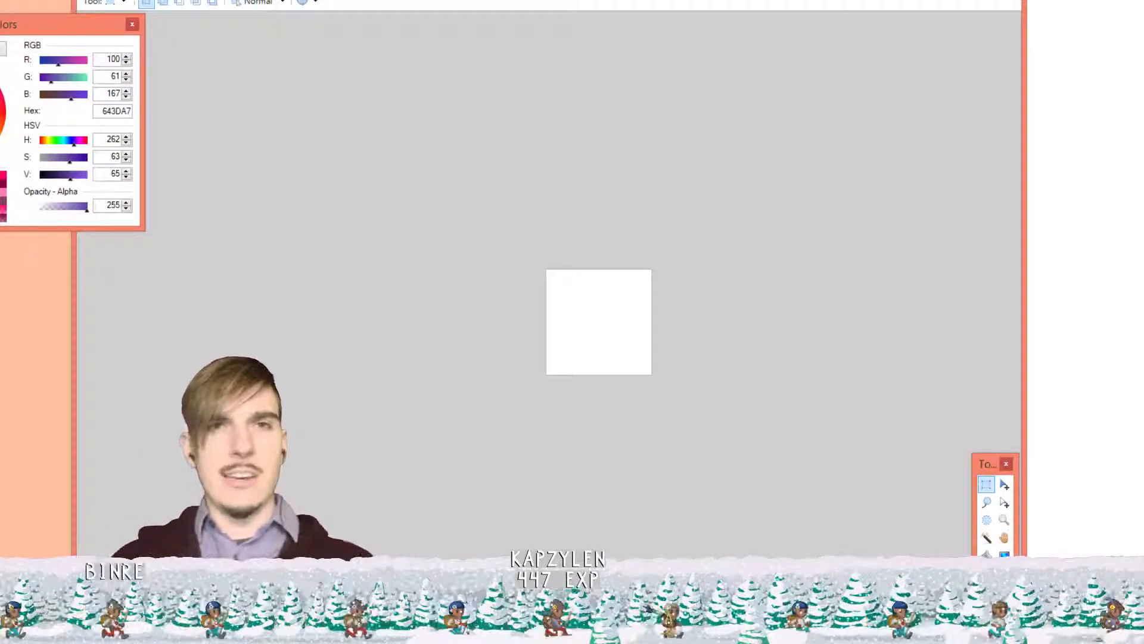
click(172, 0)
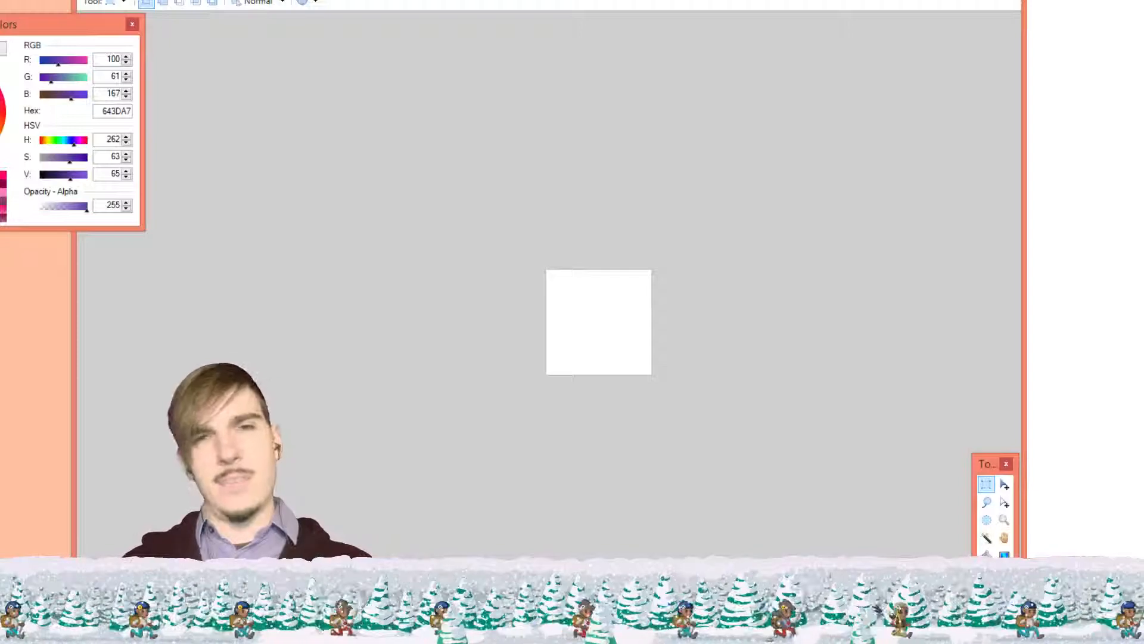
click(209, 0)
click(209, 0)
click(174, 0)
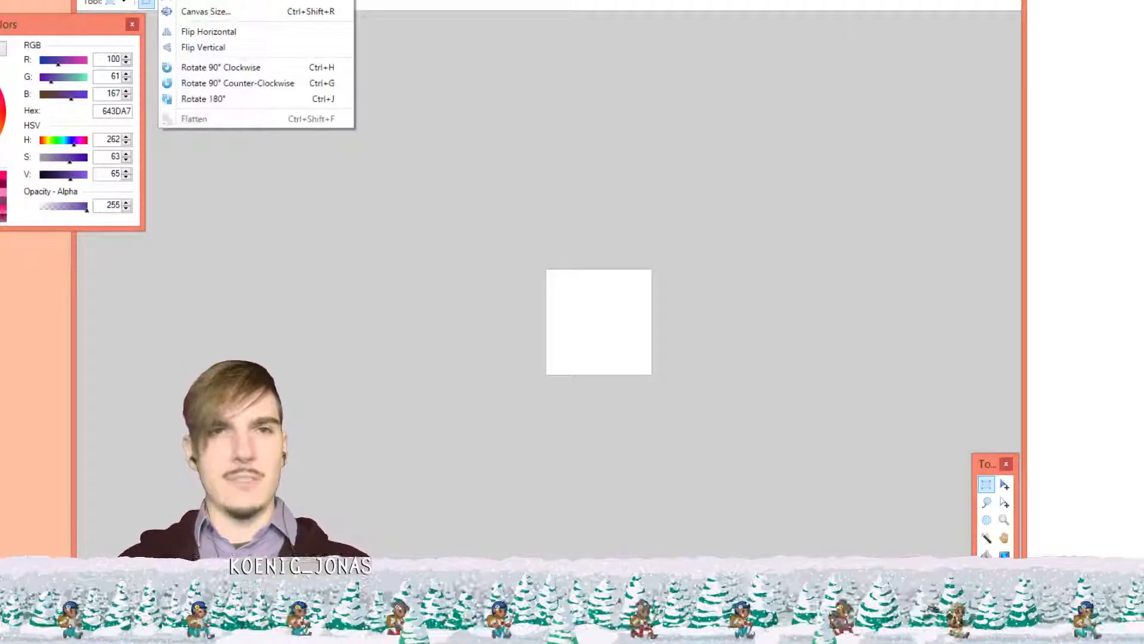
click(192, 13)
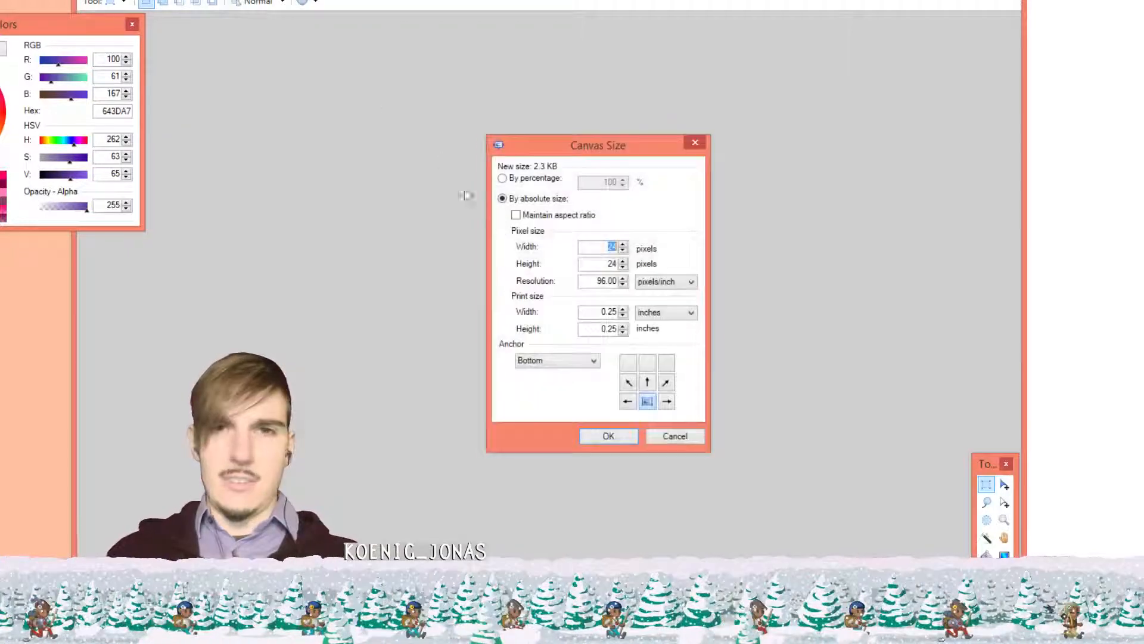
key(Tab)
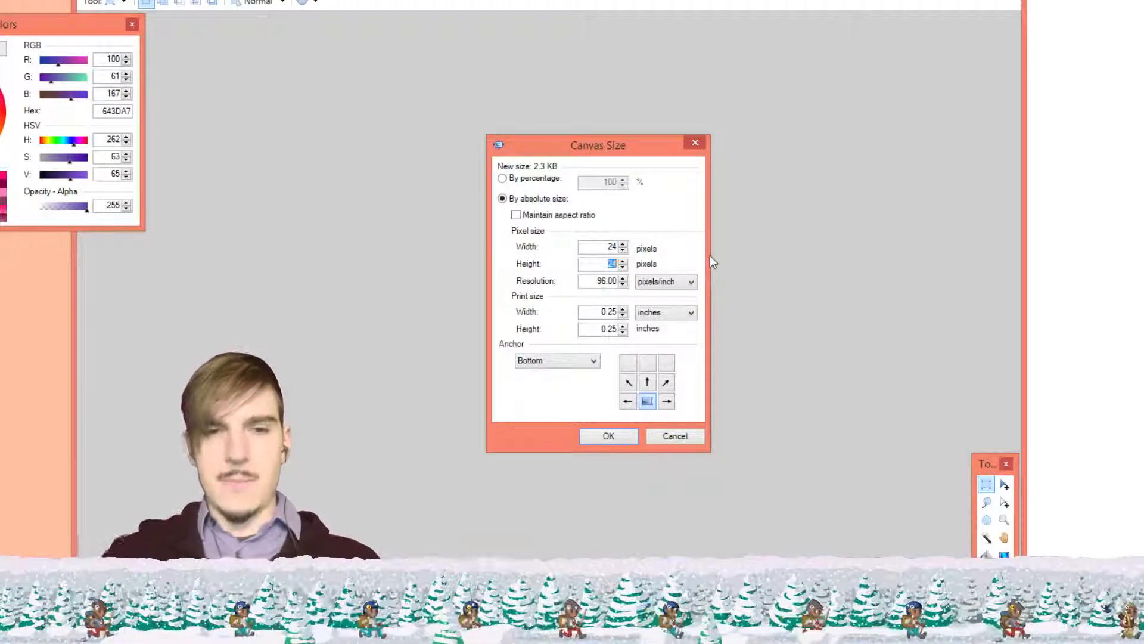
text(29)
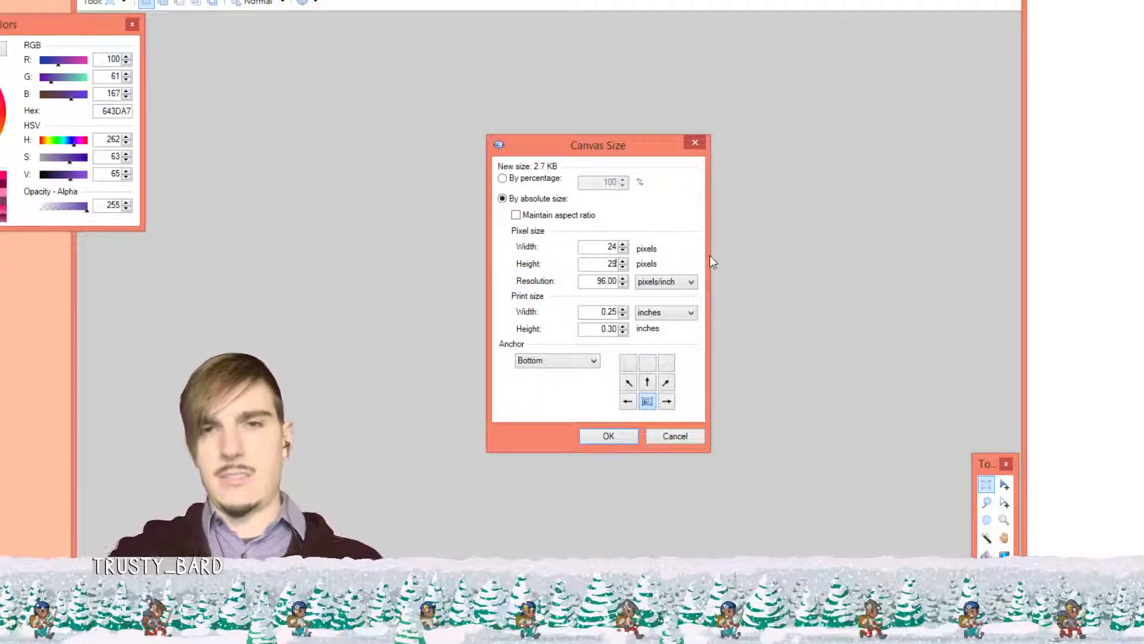
key(BackSpace)
key(BackSpace)
text(30)
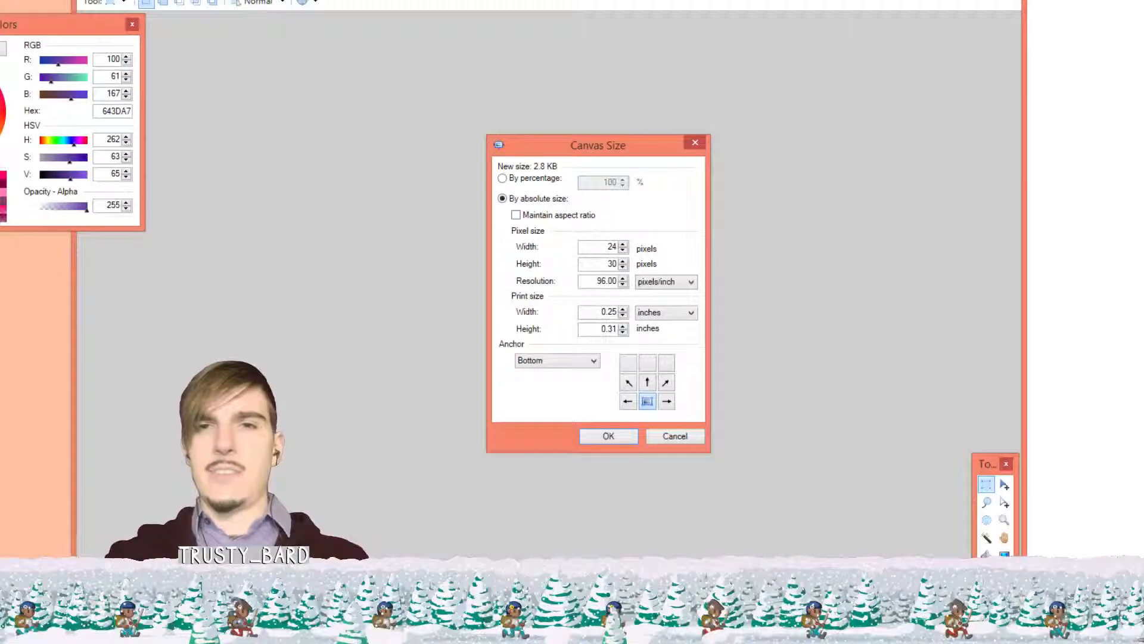
key(Return)
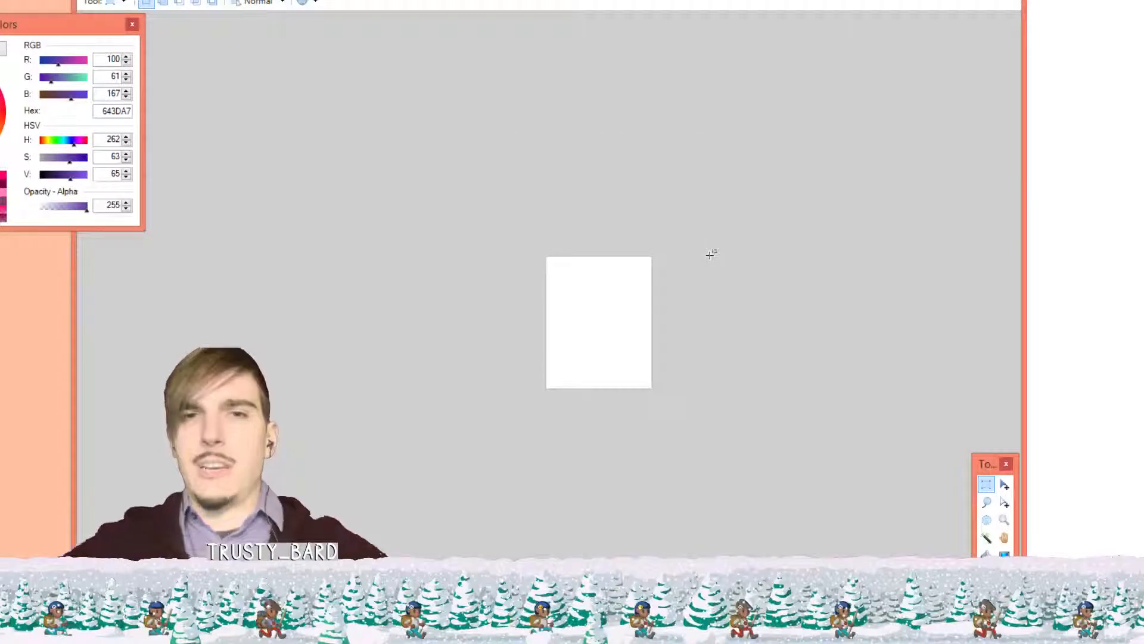
key(ctrl+z)
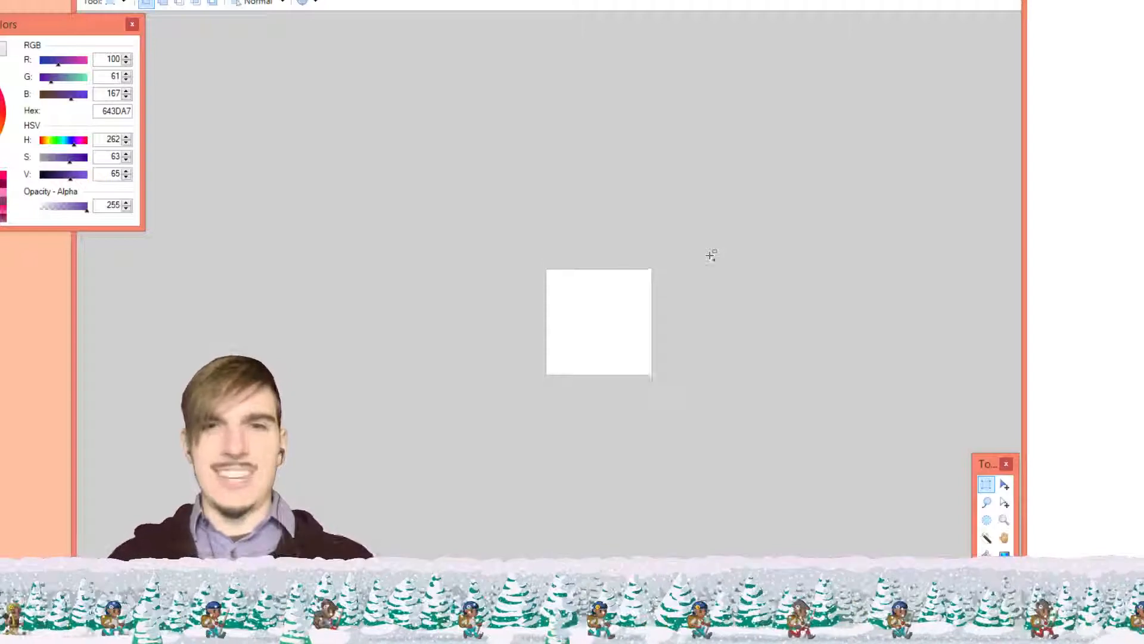
click(173, 0)
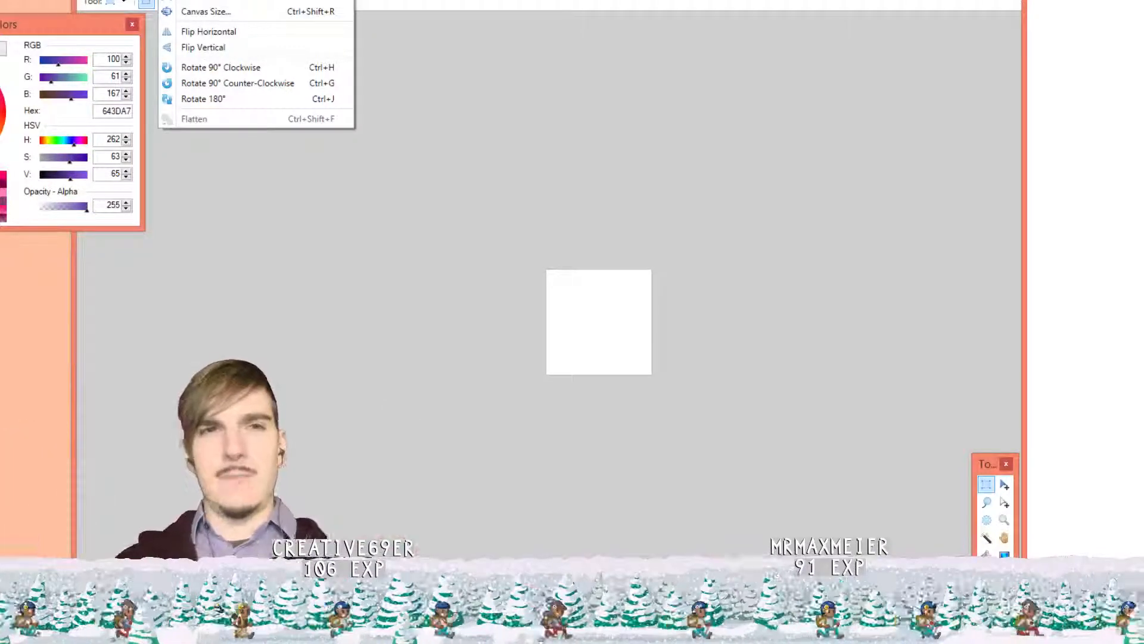
Set the canvas width to 30 pixels
click(206, 13)
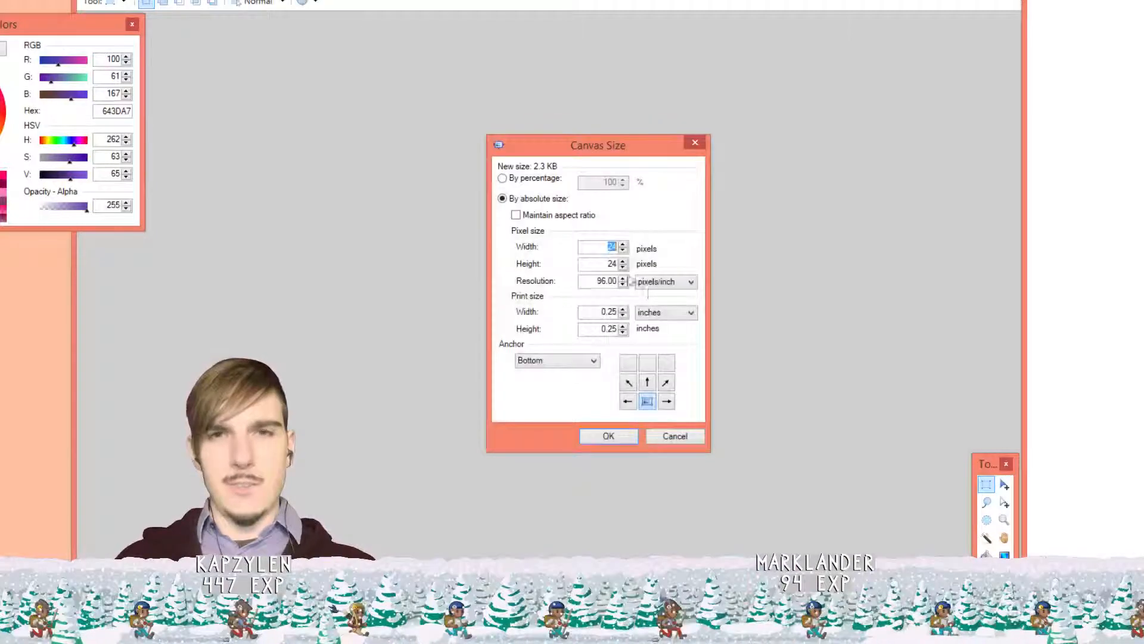
double_click(600, 248)
text(2)
key(BackSpace)
text(30)
key(Return)
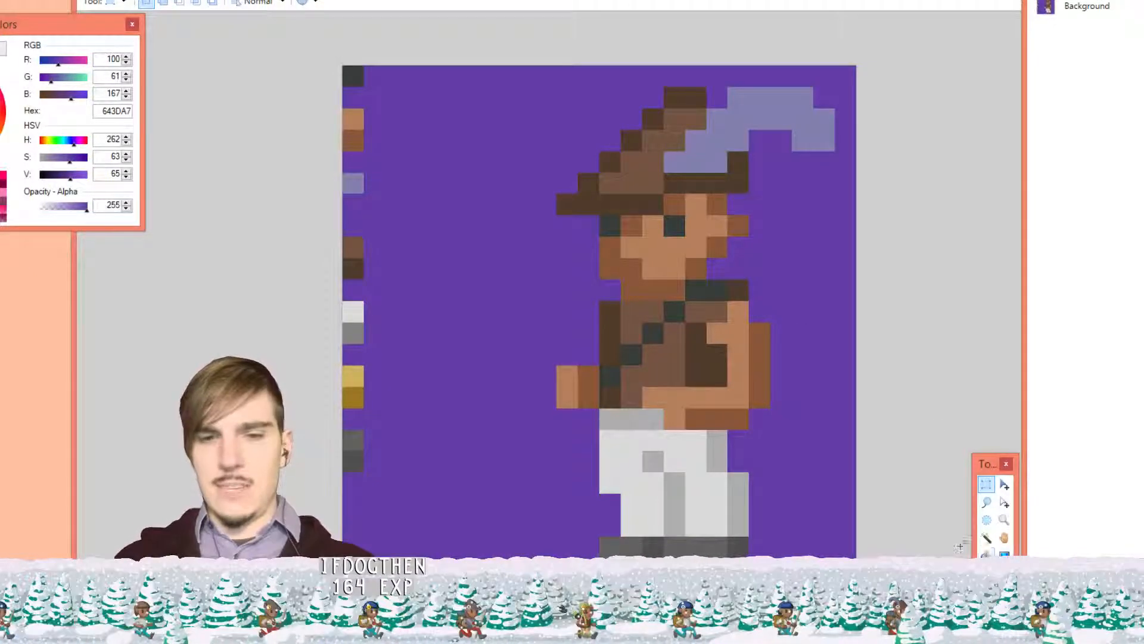
Fill the blank white canvas with purple using the Paint Bucket
key(k)
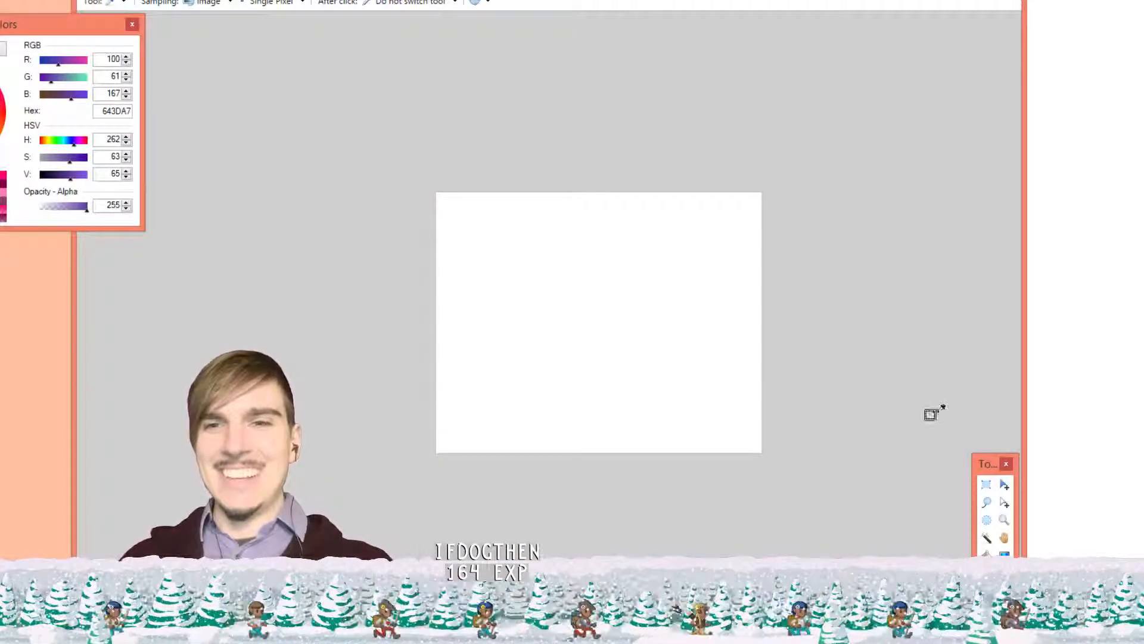
click(1004, 555)
key(f)
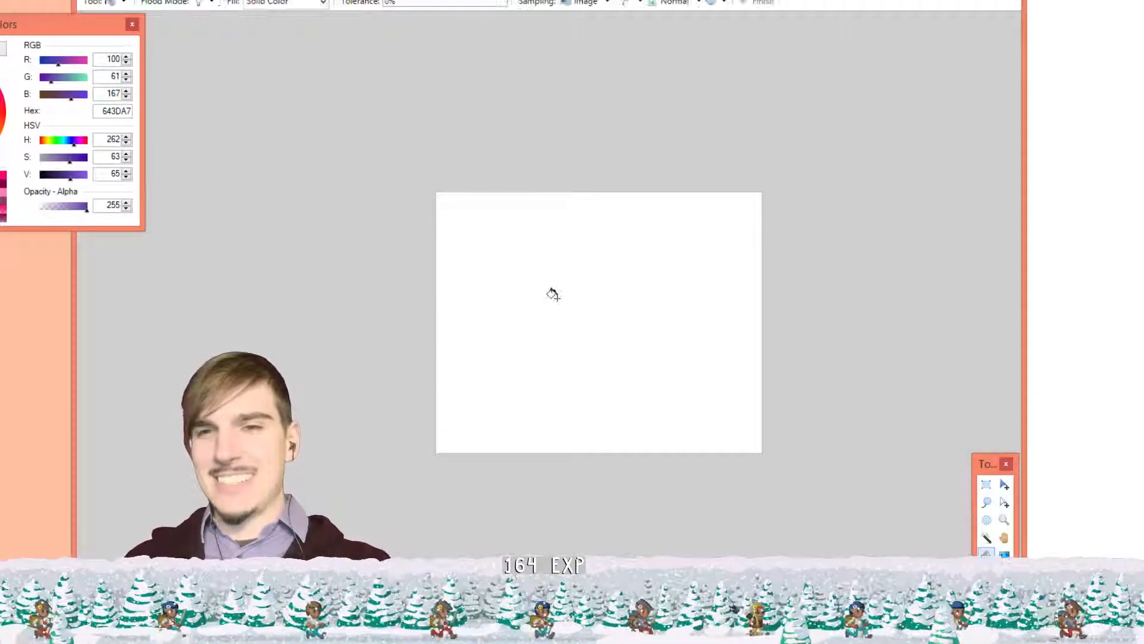
click(558, 298)
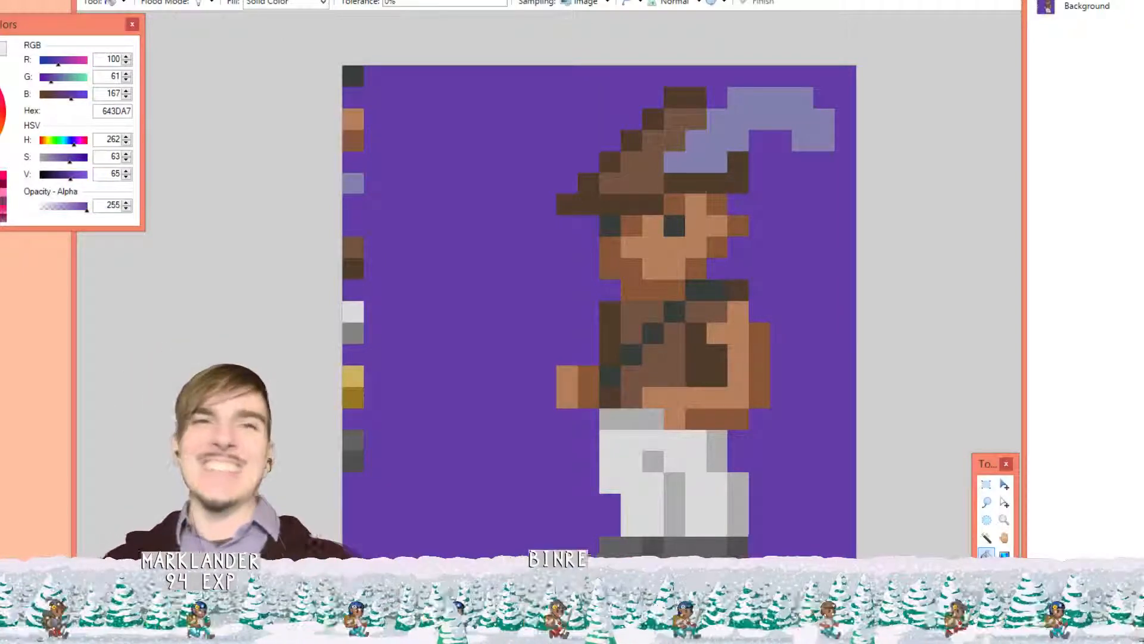
Browse File > Open Recent and the Image menu
click(91, 0)
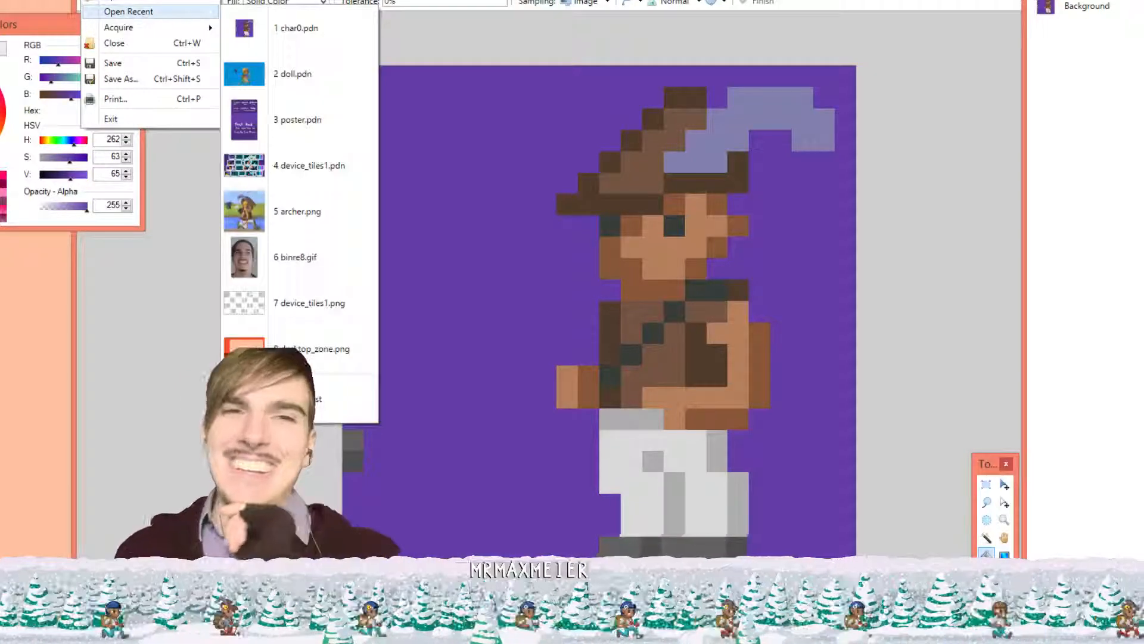
click(149, 0)
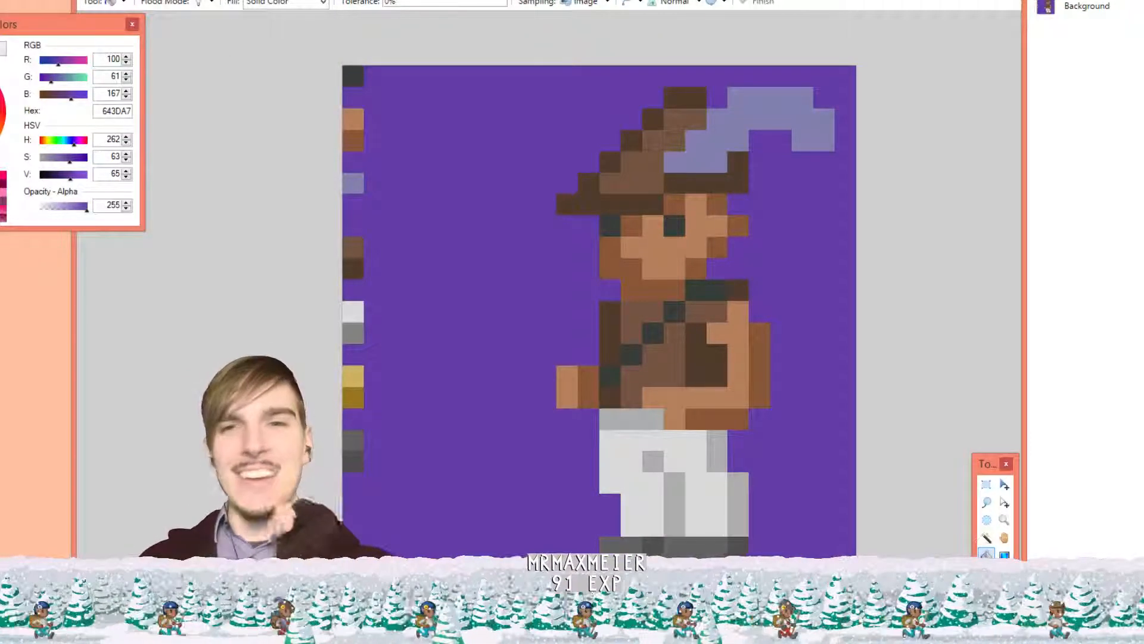
click(171, 0)
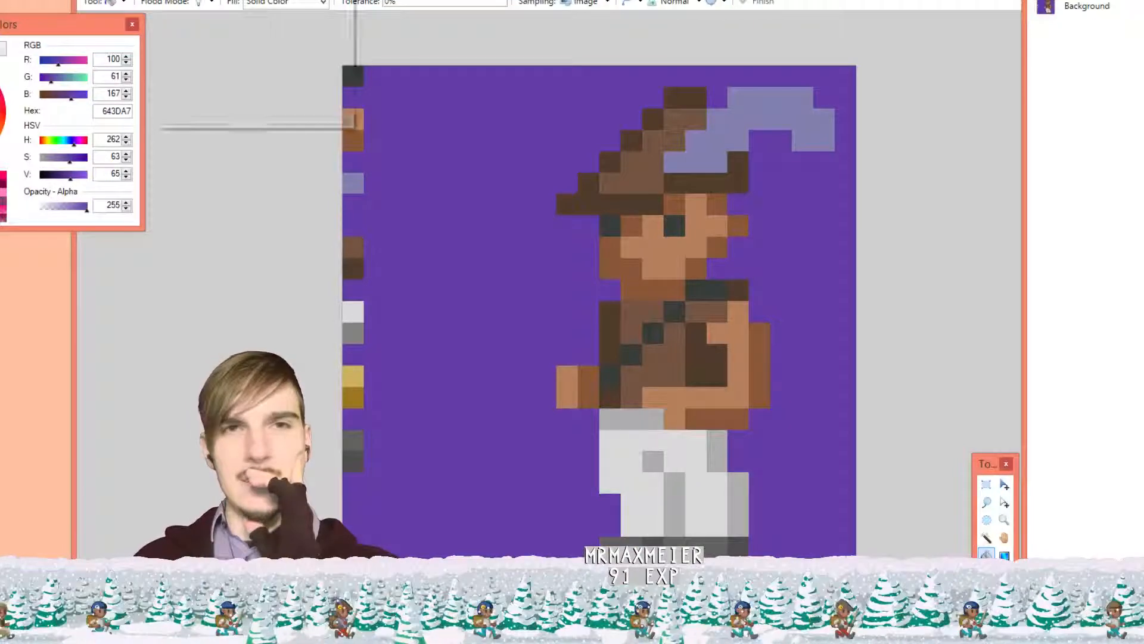
click(171, 0)
Open Image > Resize and cancel, leaving the archer sprite unchanged
click(171, 0)
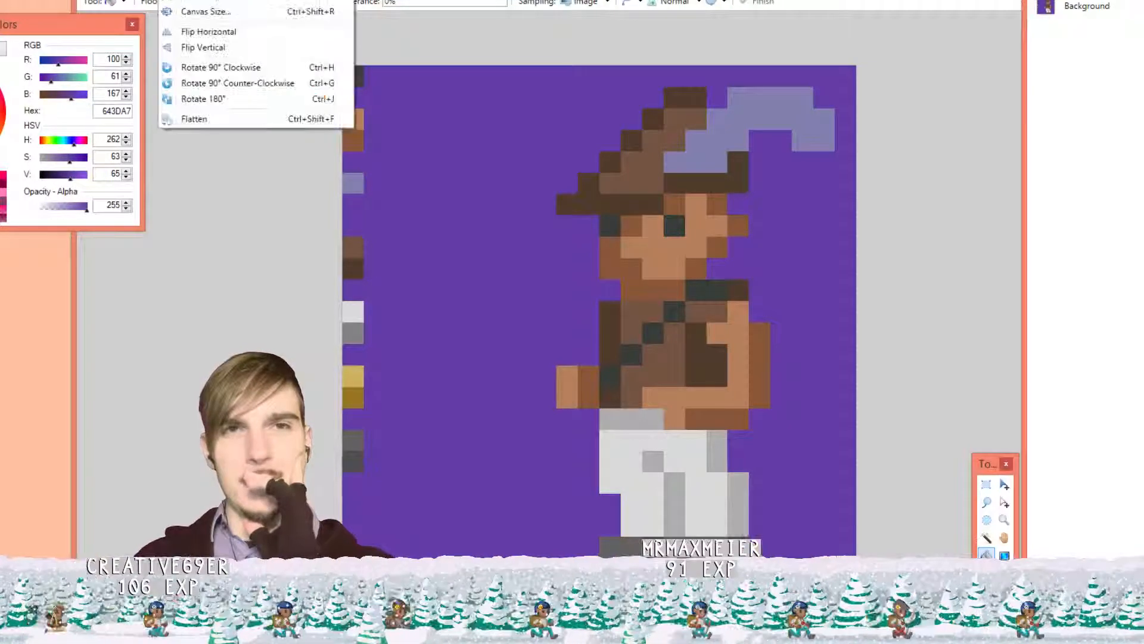
click(191, 1)
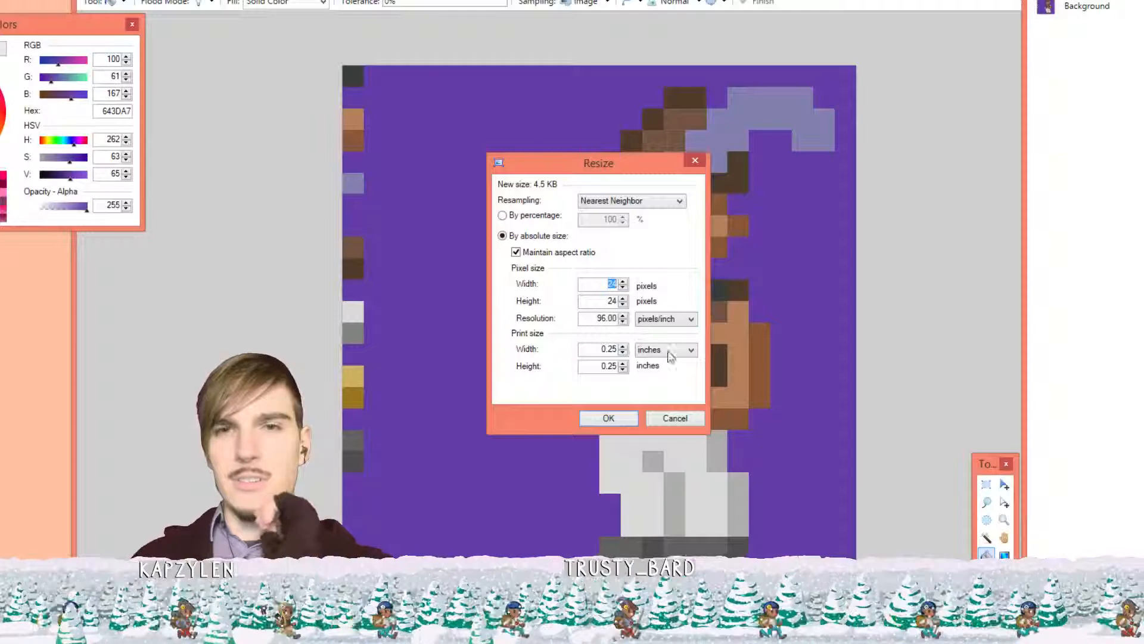
click(679, 417)
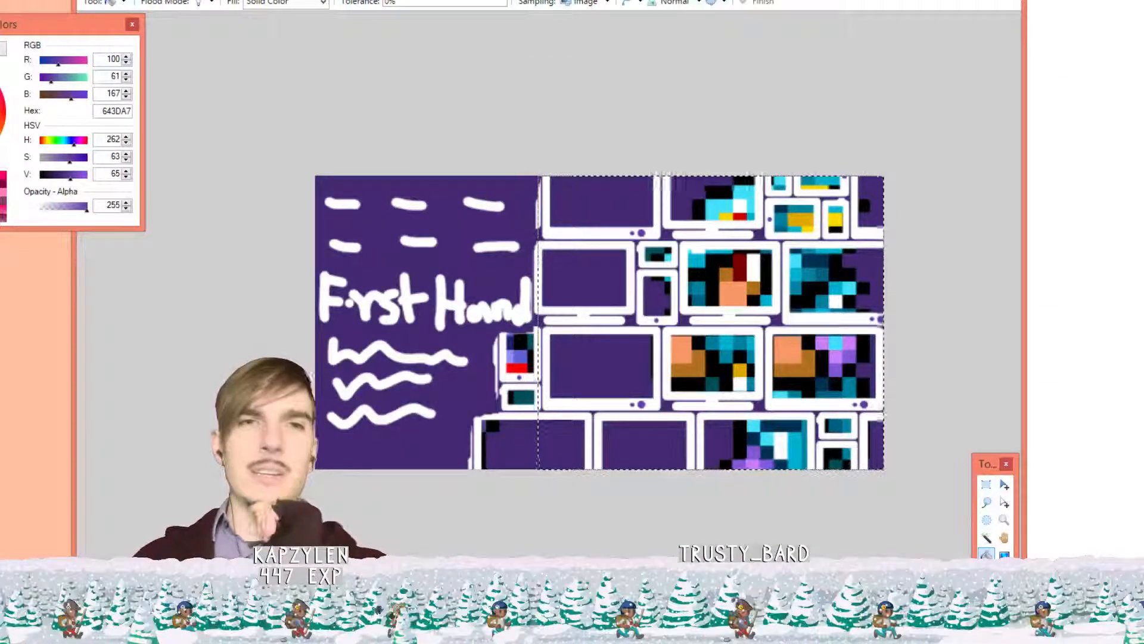
Dismiss the open menus and bring up the File menu again
click(91, 0)
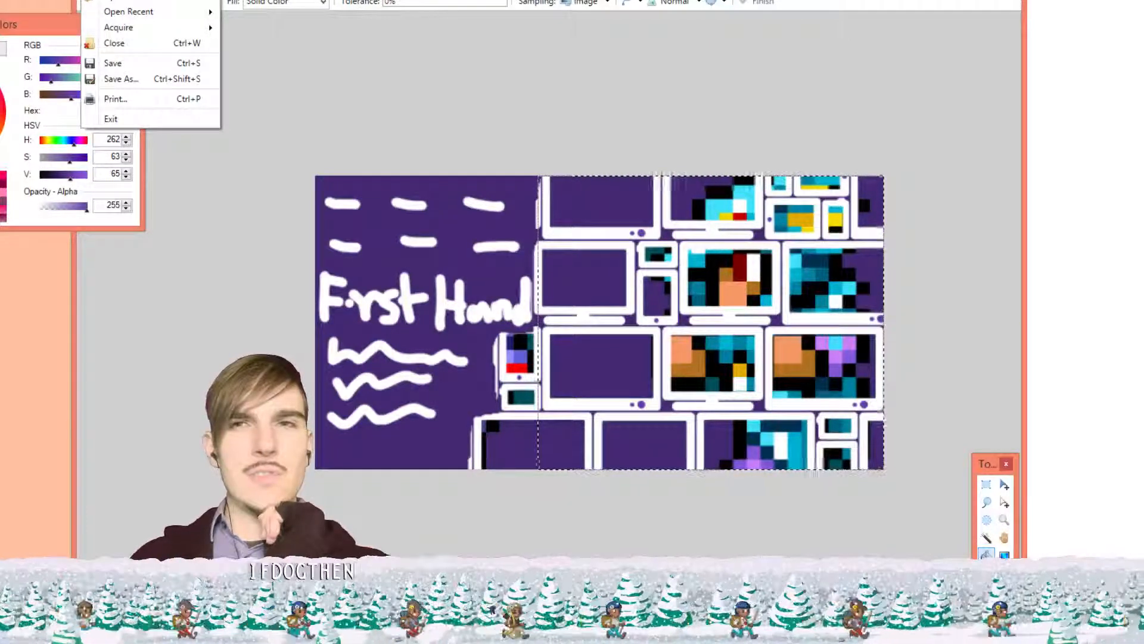
click(526, 163)
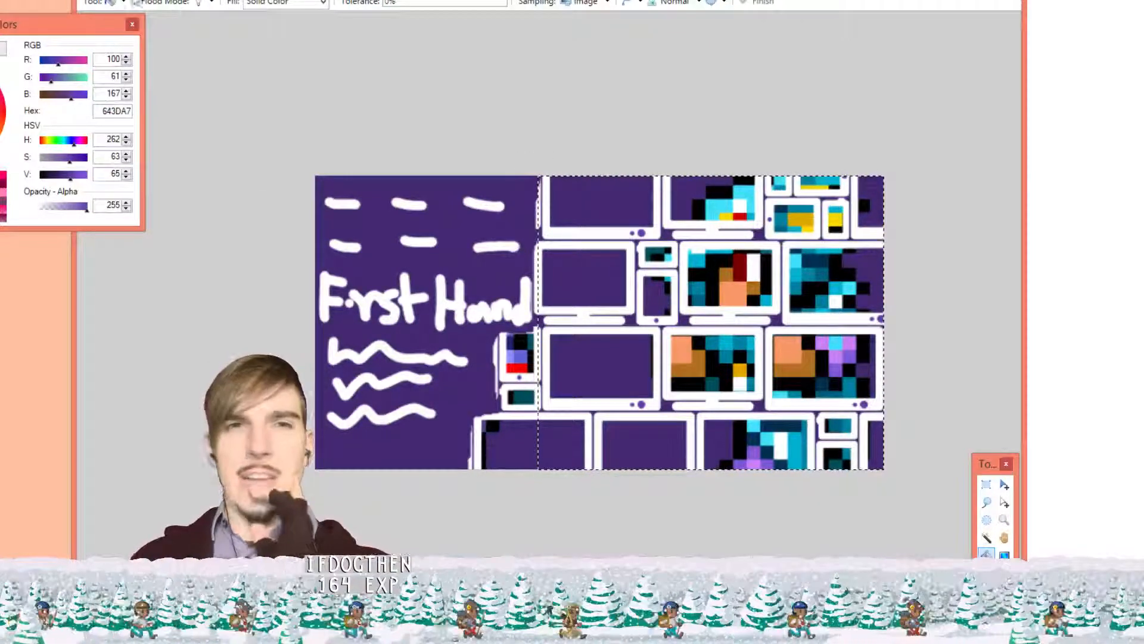
click(89, 0)
Open device_tiles1.pdn and scroll to view its layered monitor and phone tiles
click(107, 1)
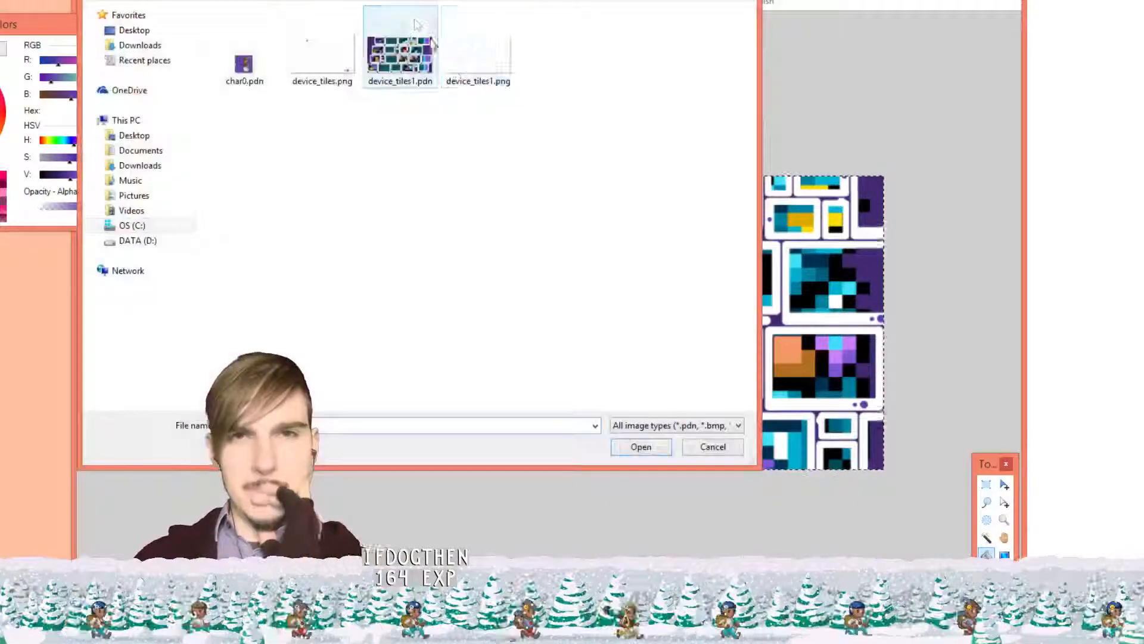
click(417, 25)
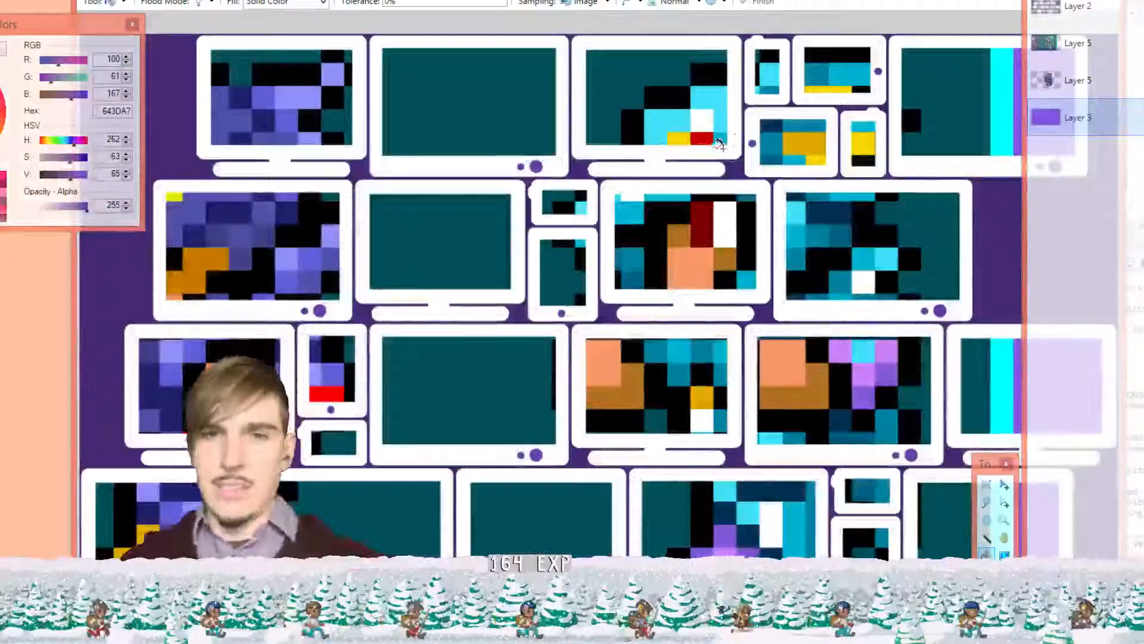
scroll(719, 144, down, 2)
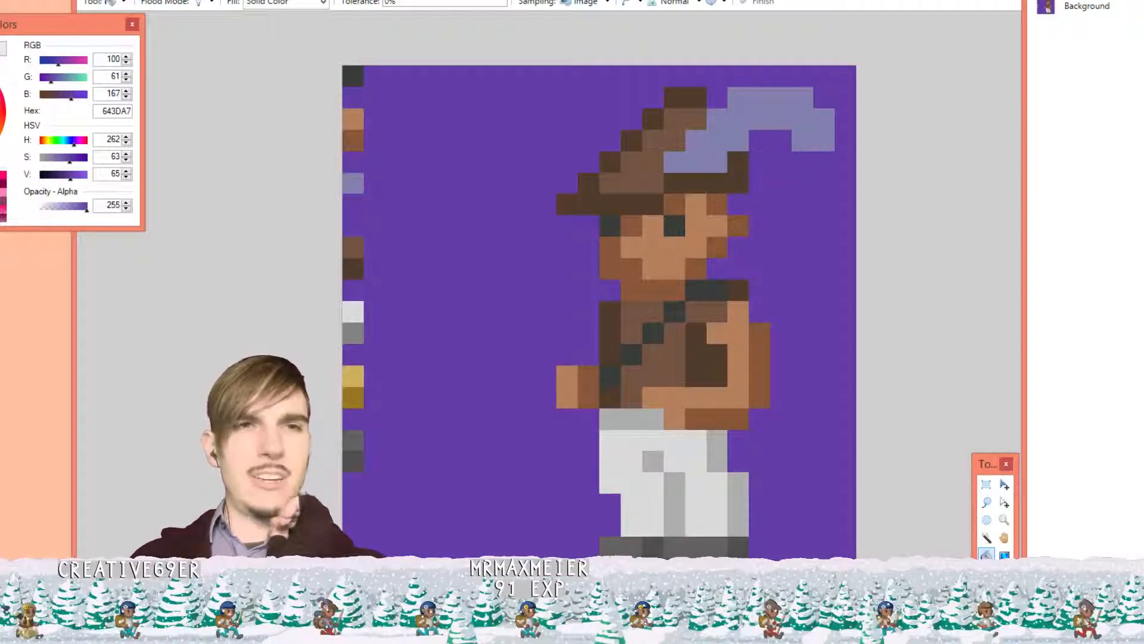
Launch Calculator via search and compute 1900 ÷ 24 = 79.1666666666667
key(super)
text(calc)
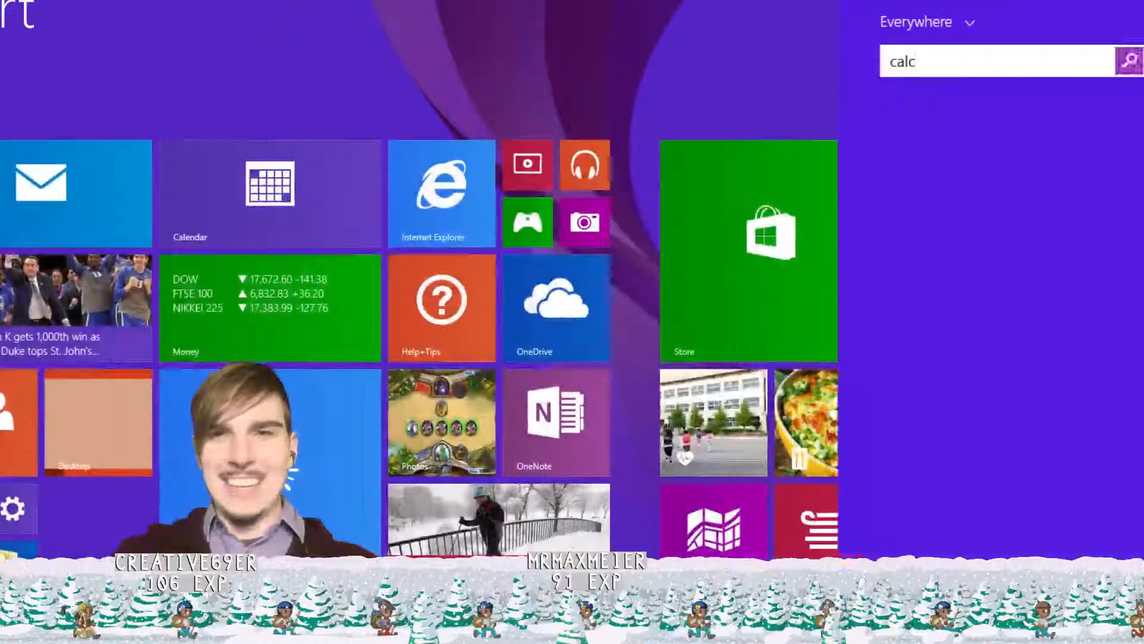
key(Return)
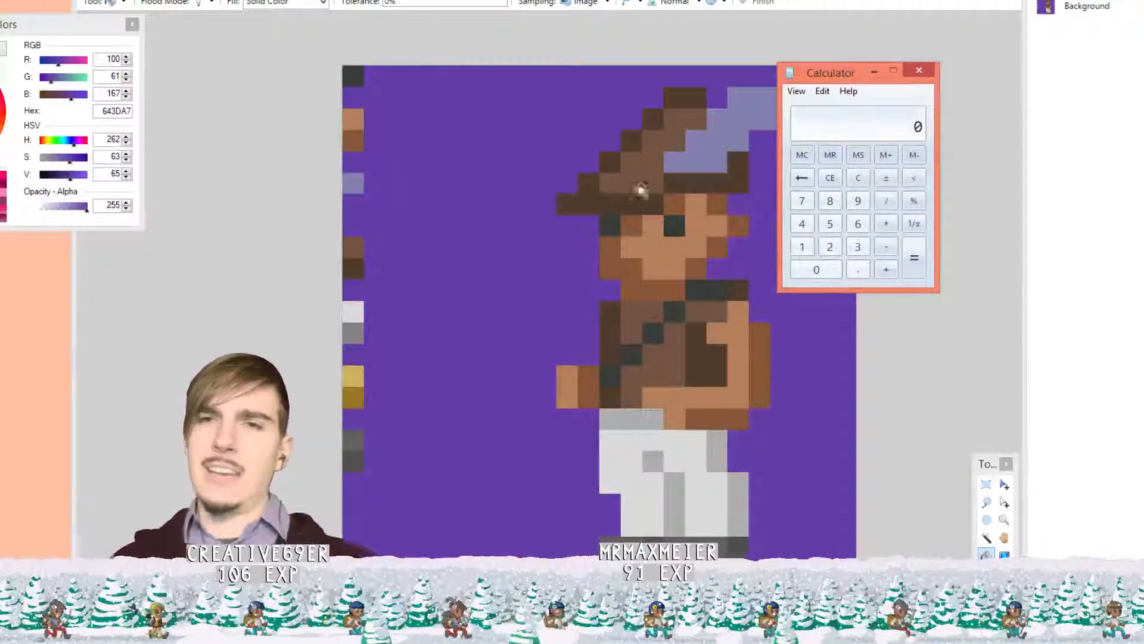
click(802, 249)
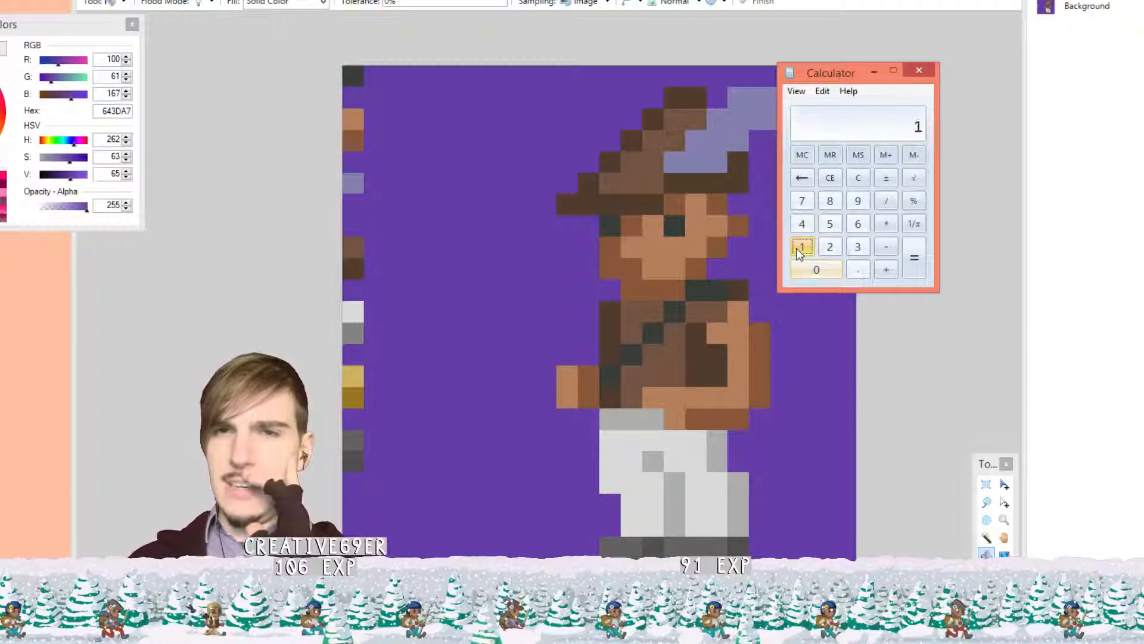
click(858, 203)
click(816, 271)
click(816, 272)
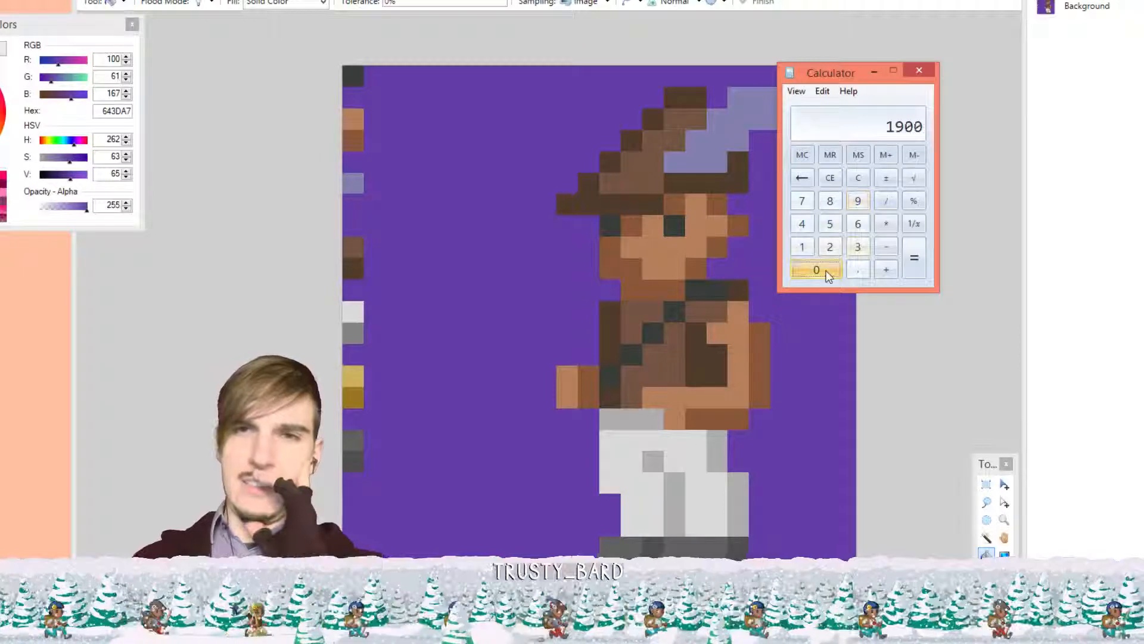
click(886, 202)
click(830, 247)
click(802, 224)
click(915, 256)
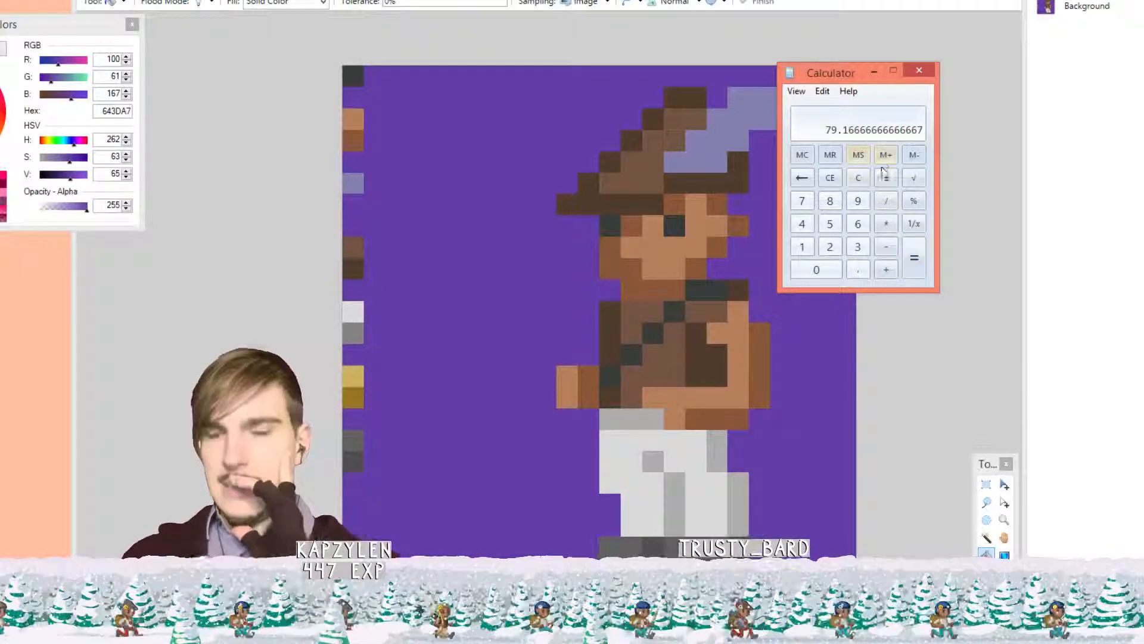
Clear the result, close Calculator and return to Paint.NET's Image menu
click(854, 181)
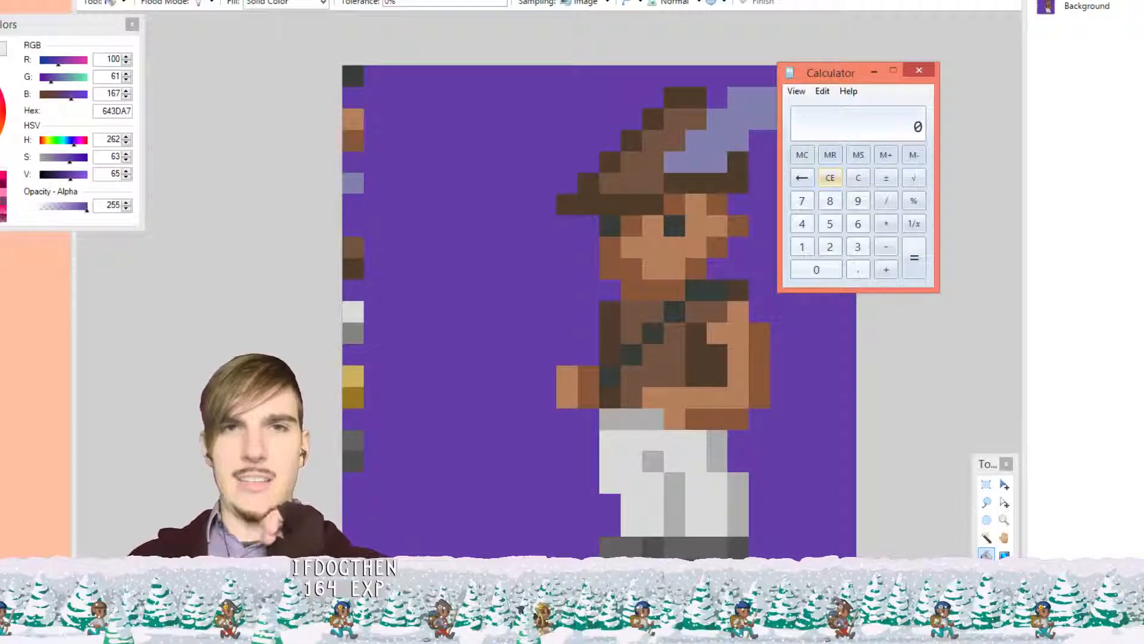
click(919, 70)
click(207, 0)
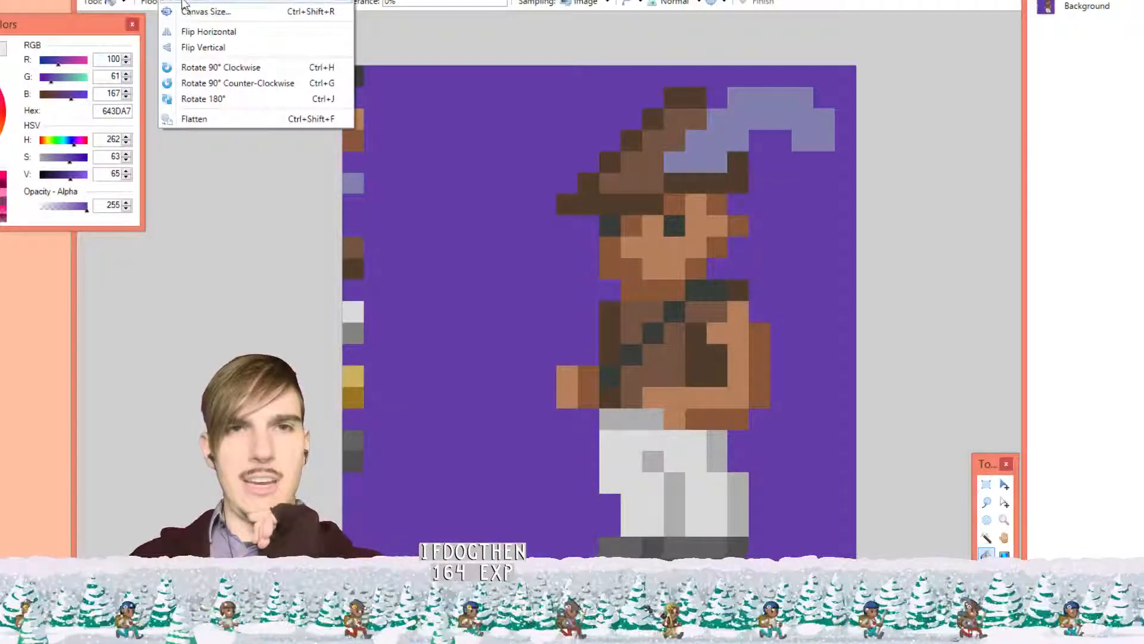
Resize the archer sprite by percentage to 1000% with Nearest Neighbor
click(183, 3)
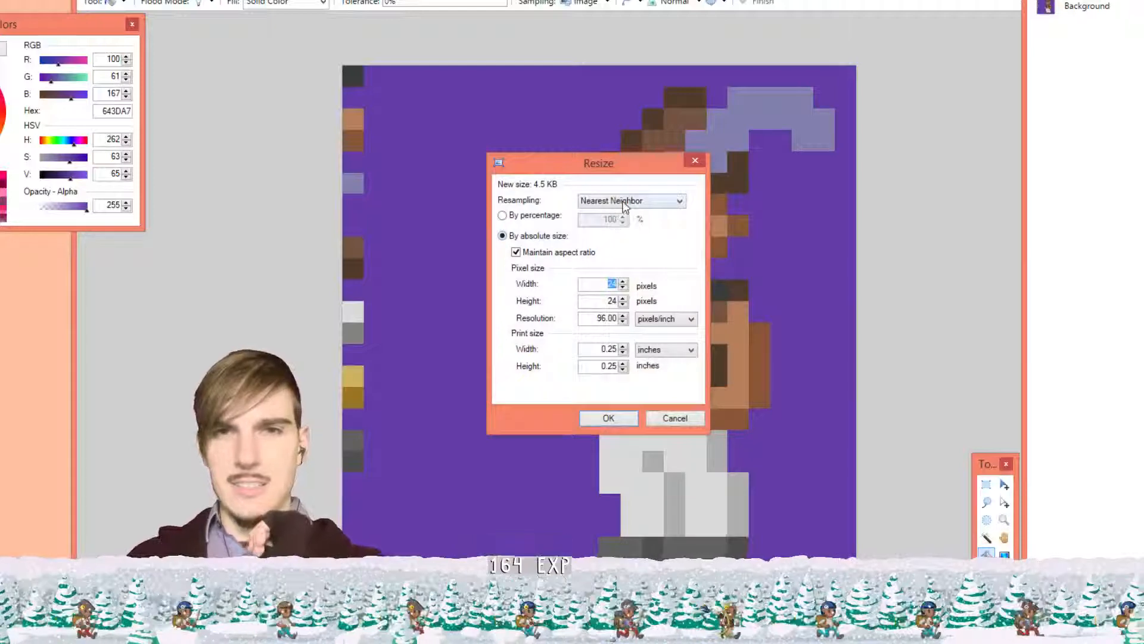
click(547, 216)
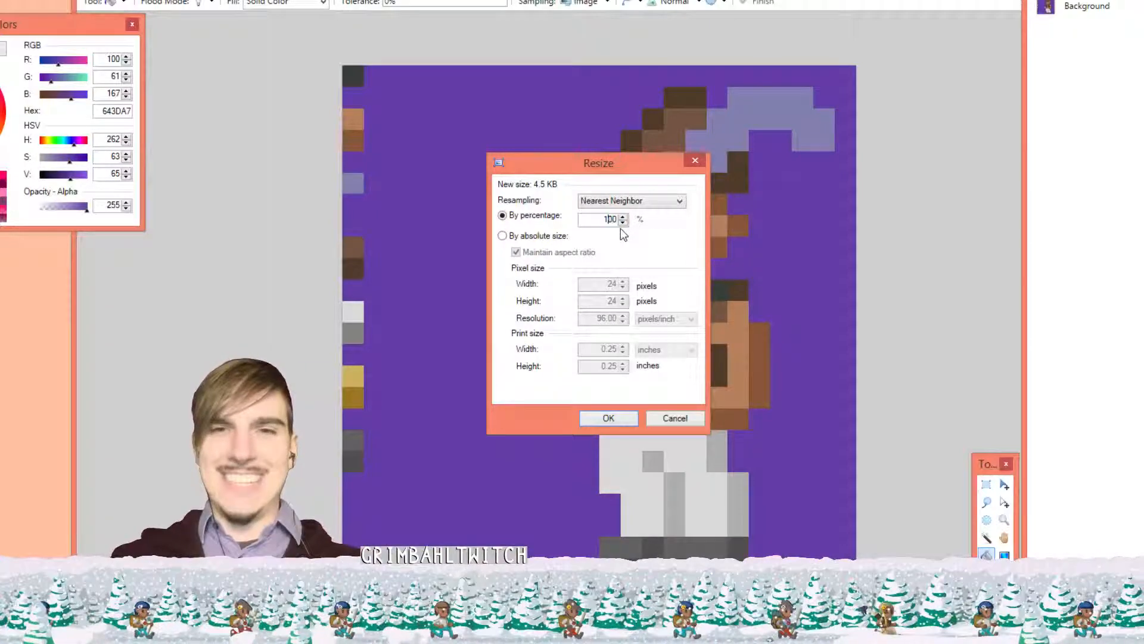
text(0)
key(Return)
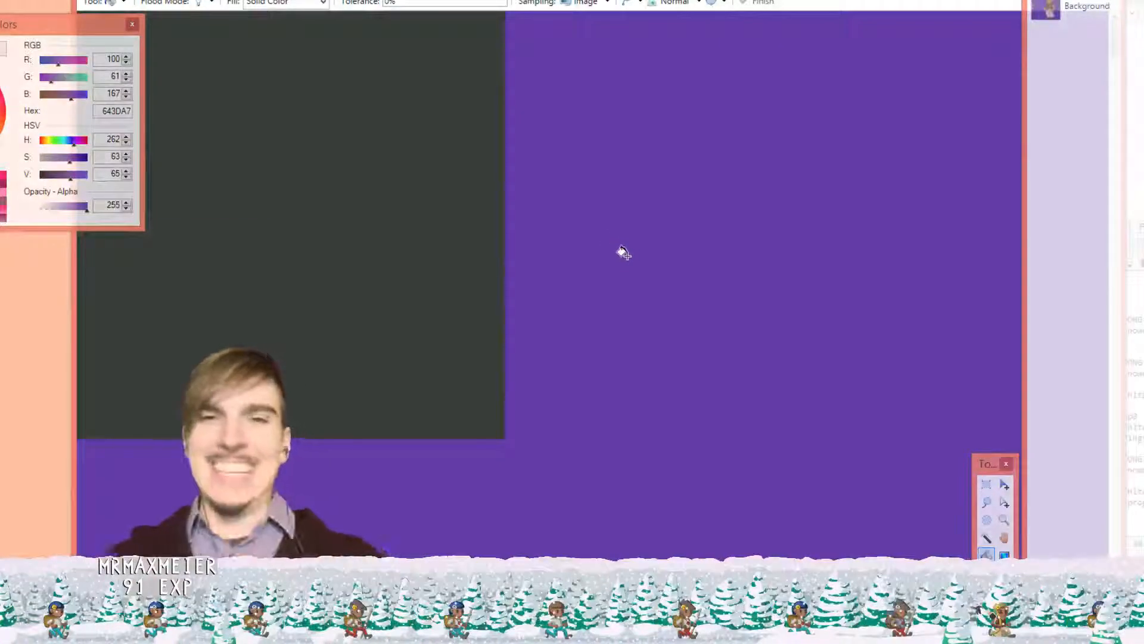
Rectangle-select the archer figure, leaving out the swatch column
scroll(629, 252, down, 15)
scroll(643, 299, up, 5)
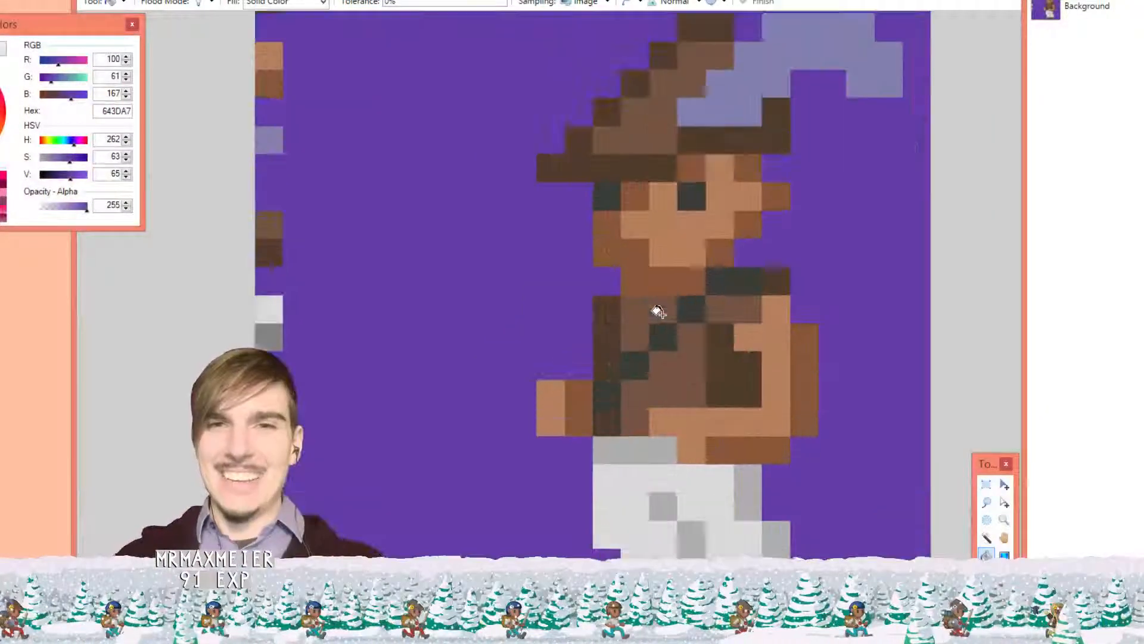
scroll(658, 311, down, 1)
click(986, 484)
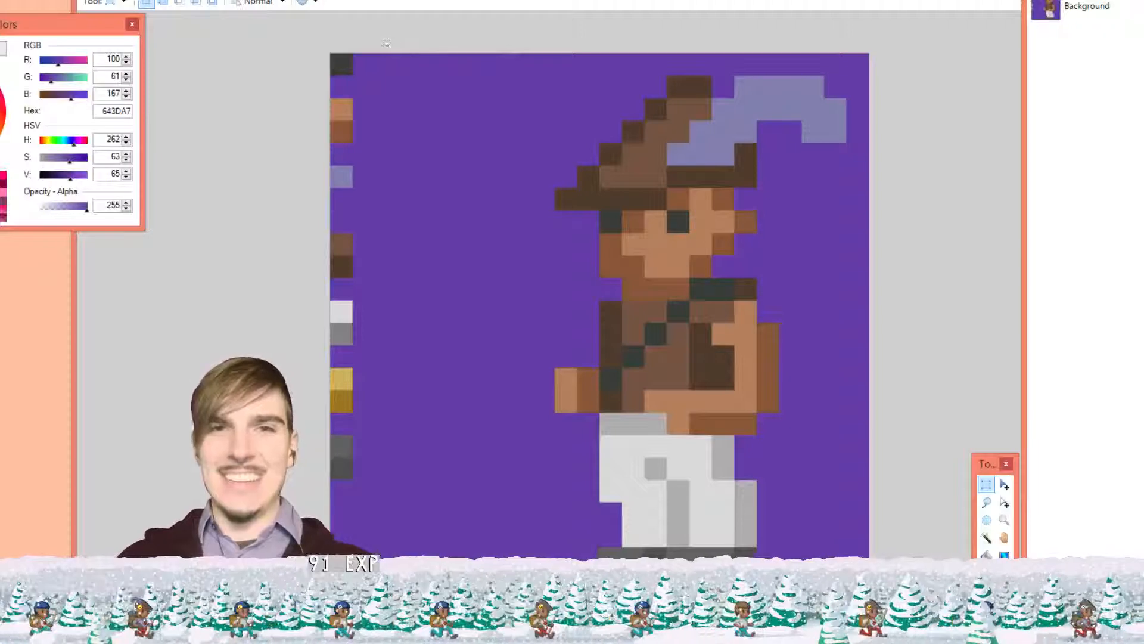
drag(387, 45, 881, 581)
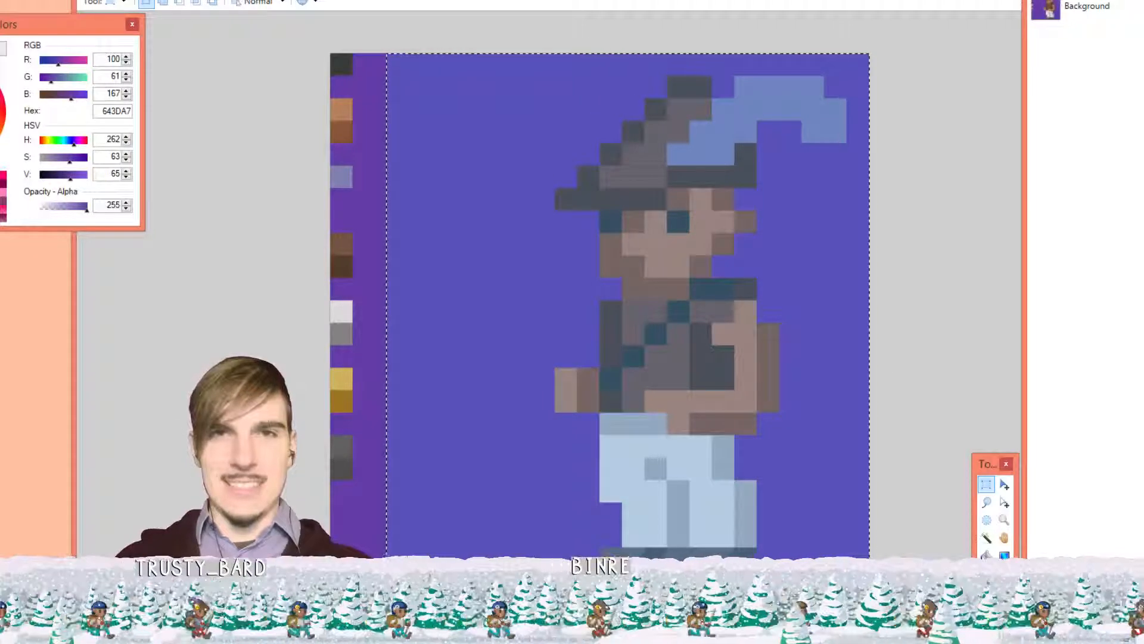
In device_tiles1.pdn, hide the screen-content layers, add a new layer and merge Layer 5 down
key(ctrl+Tab)
key(ctrl+Tab)
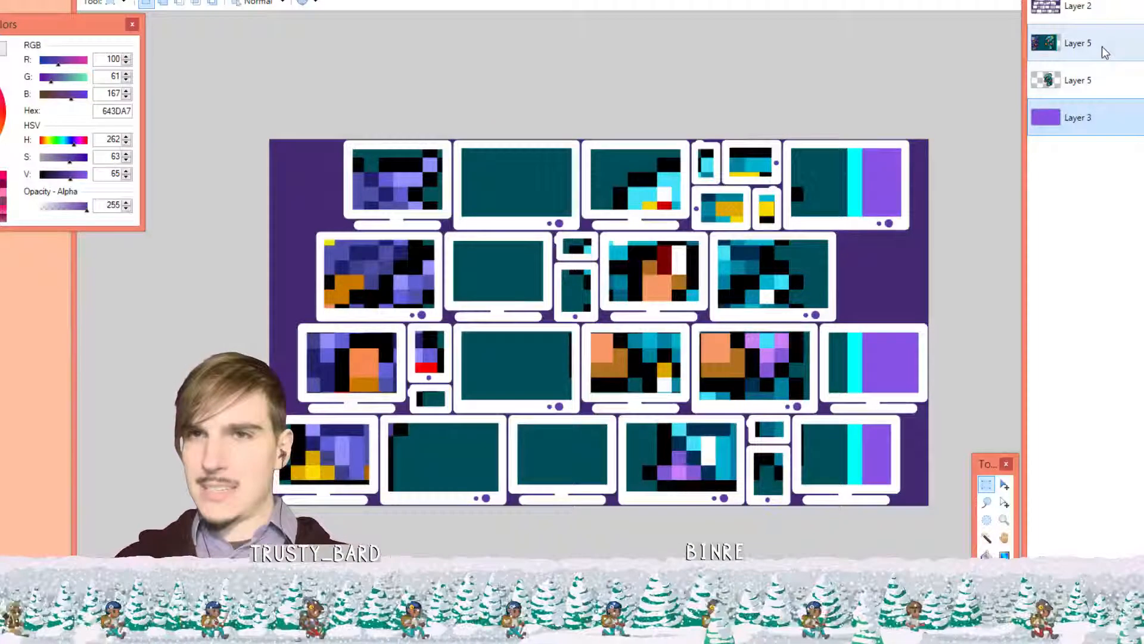
click(1102, 44)
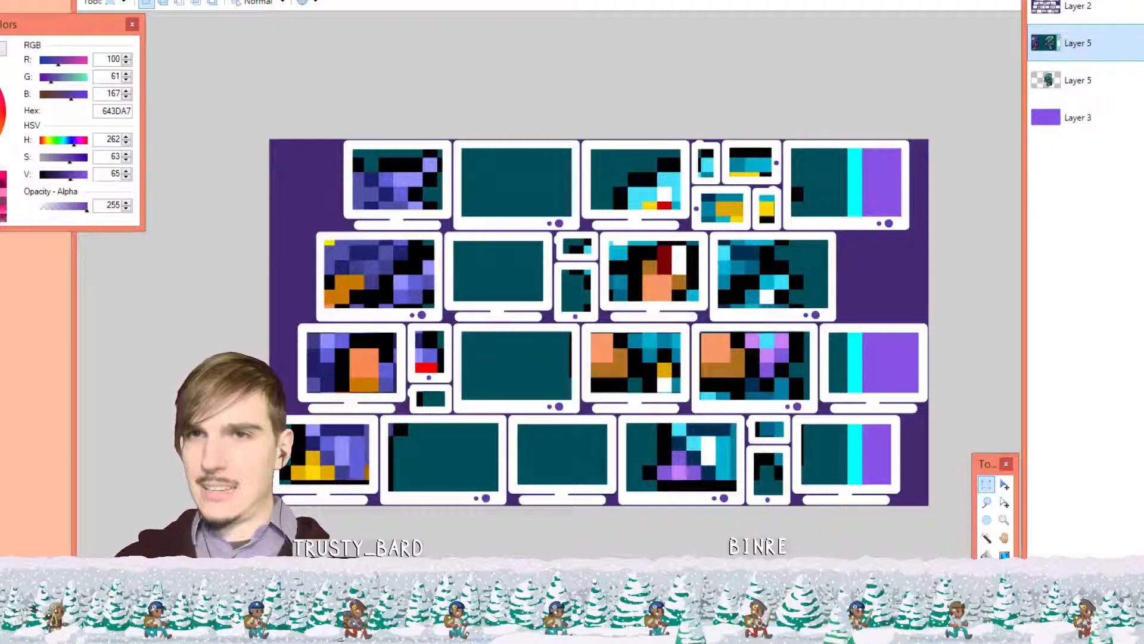
click(1143, 43)
click(1143, 80)
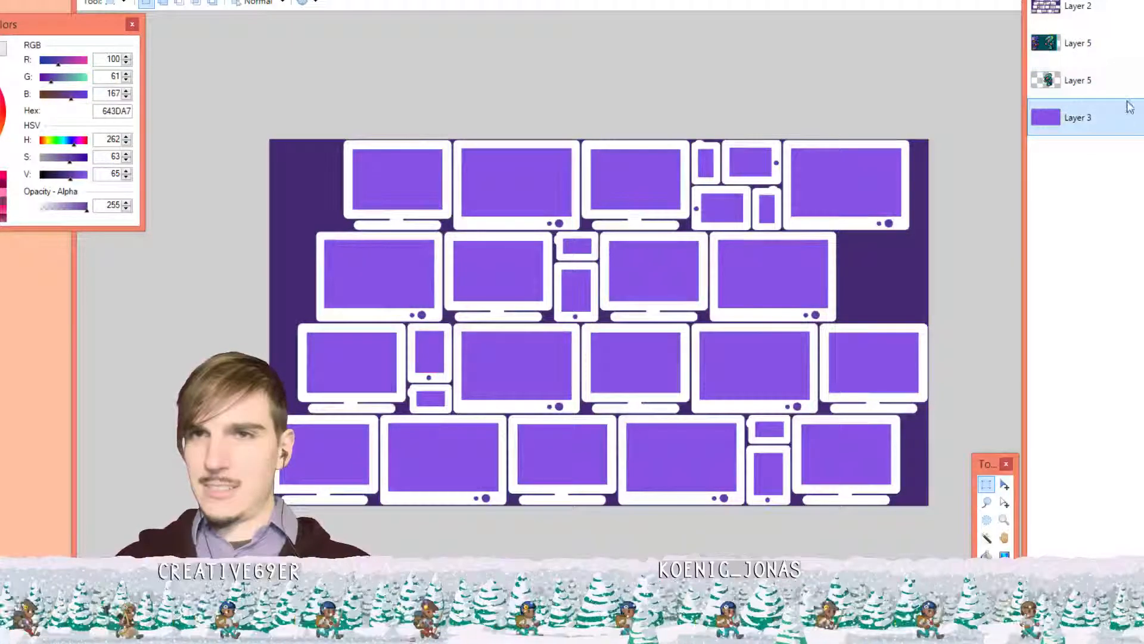
click(1103, 43)
key(ctrl+shift+n)
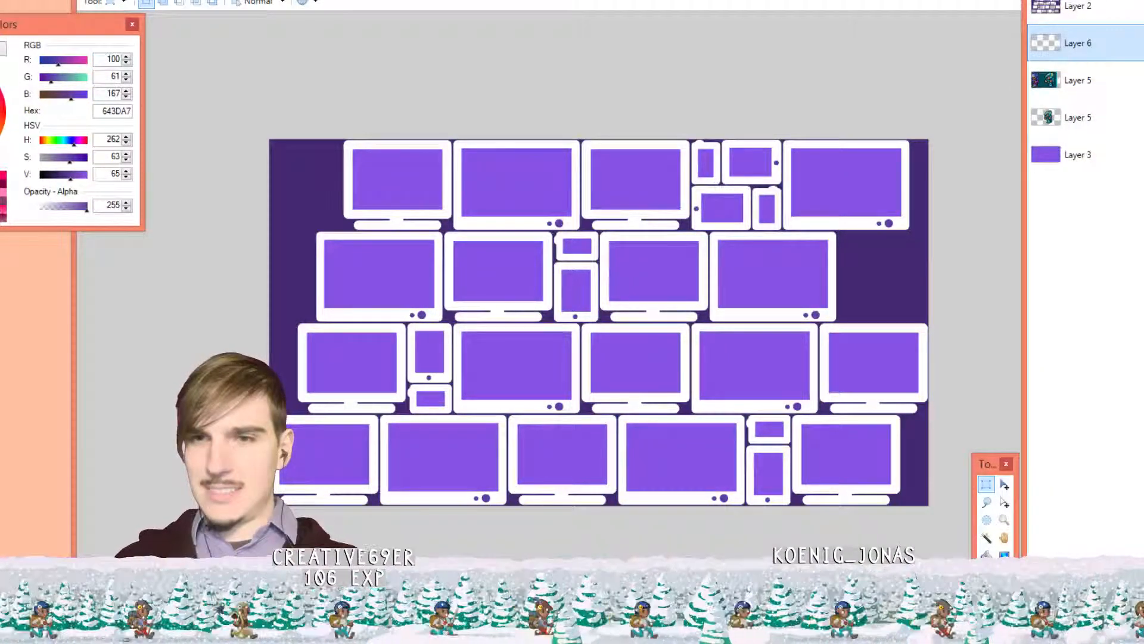
click(1093, 83)
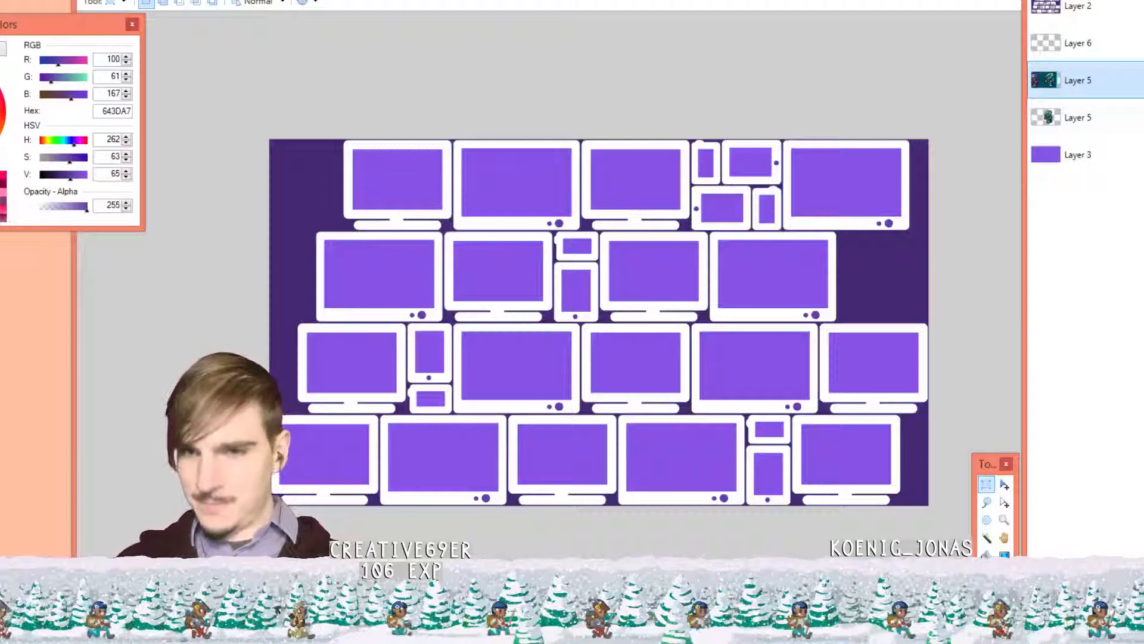
key(ctrl+m)
key(ctrl+m)
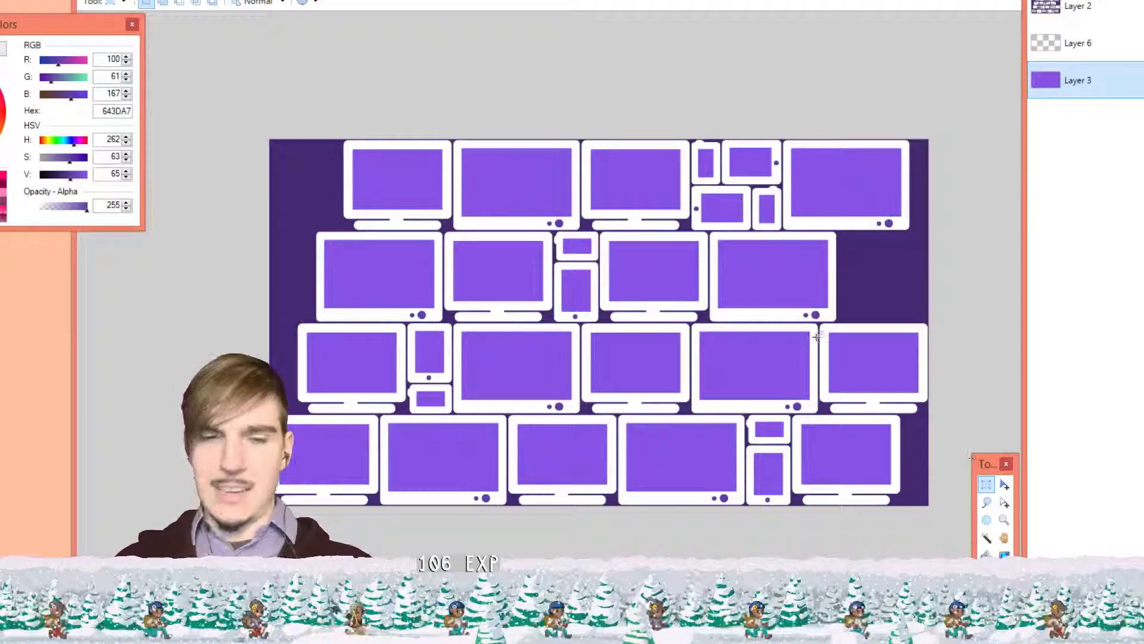
Paste the archer sprite onto Layer 6, drag it into a third-row monitor, then undo the move
click(1106, 44)
key(ctrl+v)
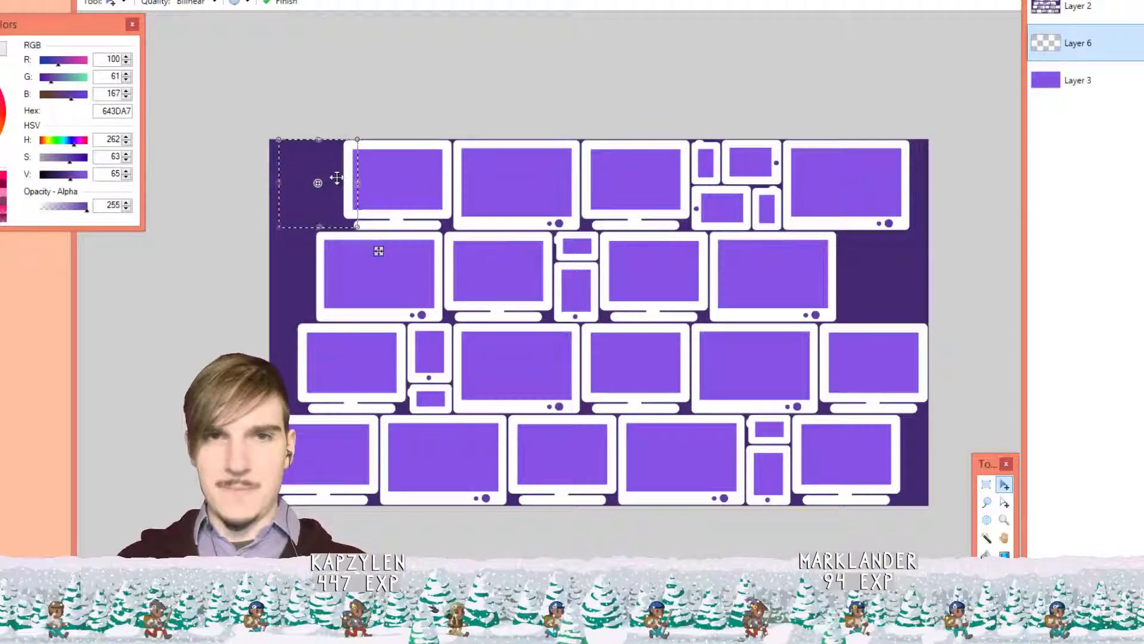
drag(334, 169, 789, 366)
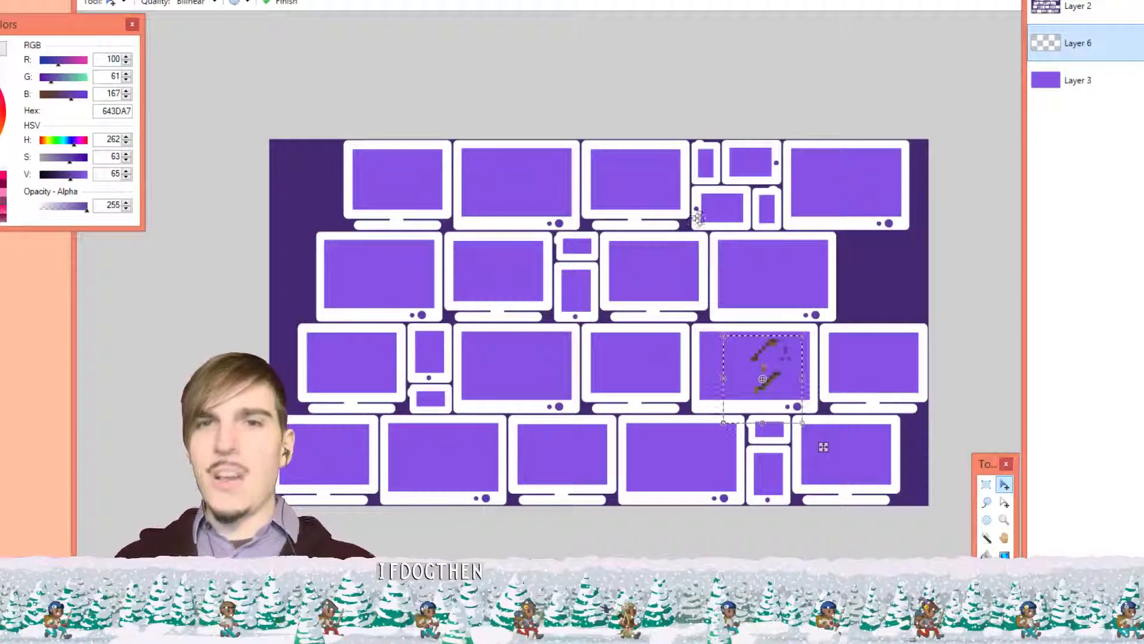
key(ctrl+z)
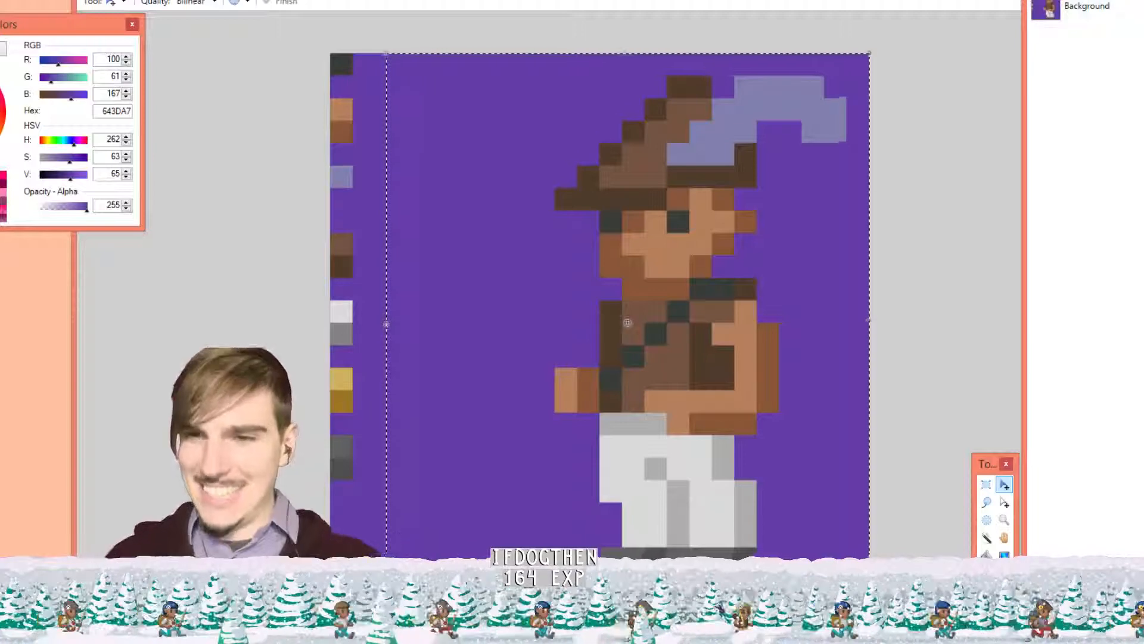
Deselect and undo the 1000% enlargement, restoring the tiny archer sprite
click(917, 310)
key(ctrl+d)
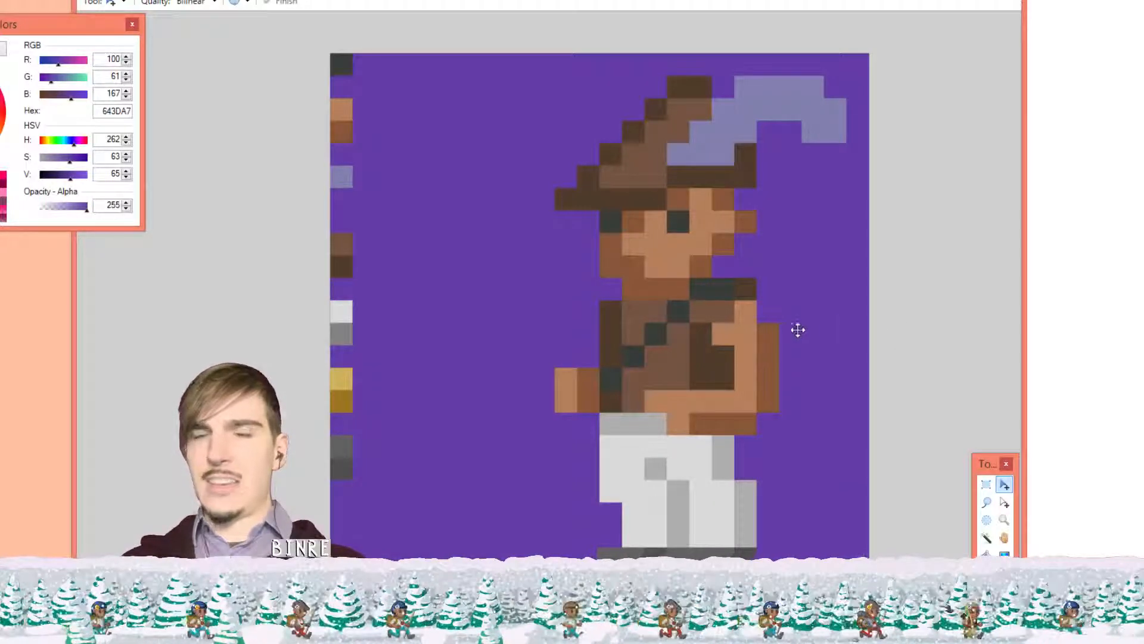
key(ctrl+z)
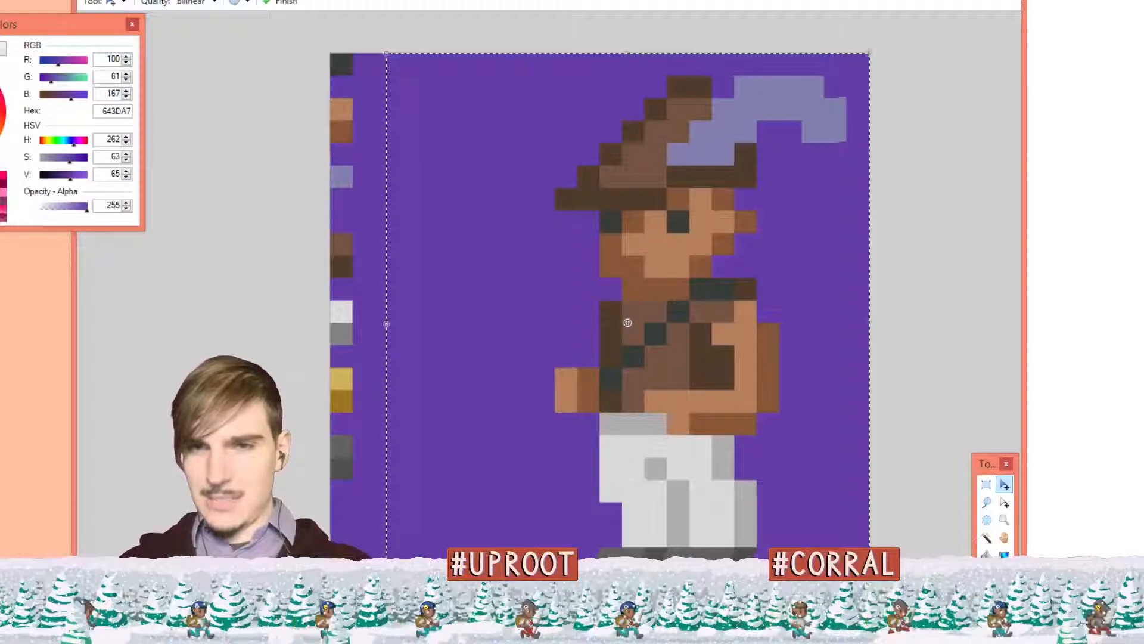
key(ctrl+shift+v)
key(ctrl+z)
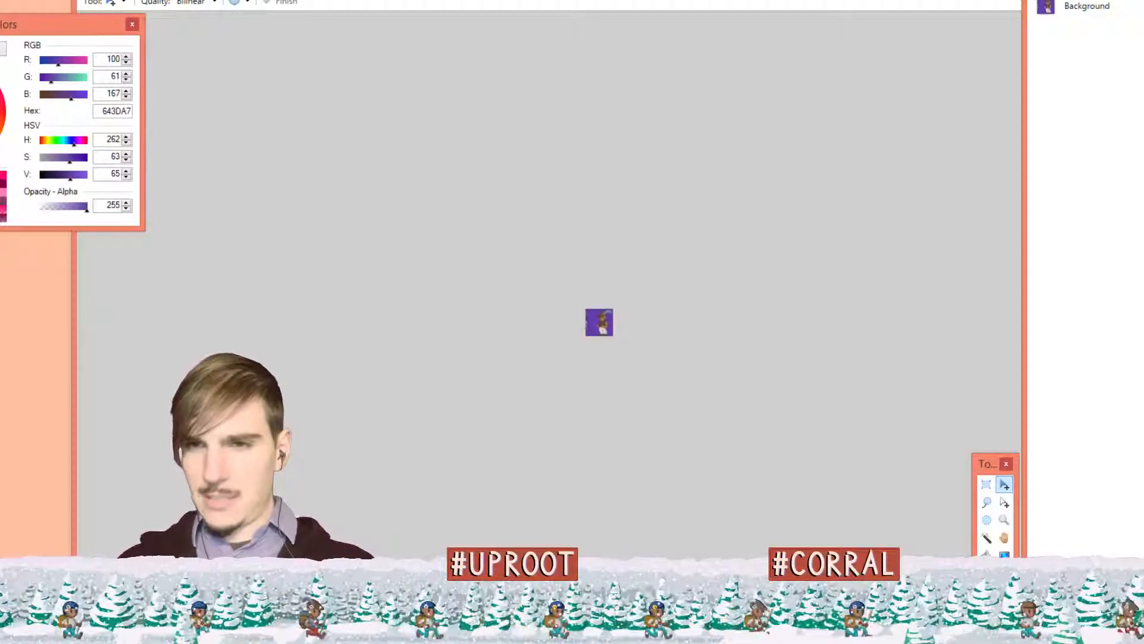
scroll(618, 271, up, 5)
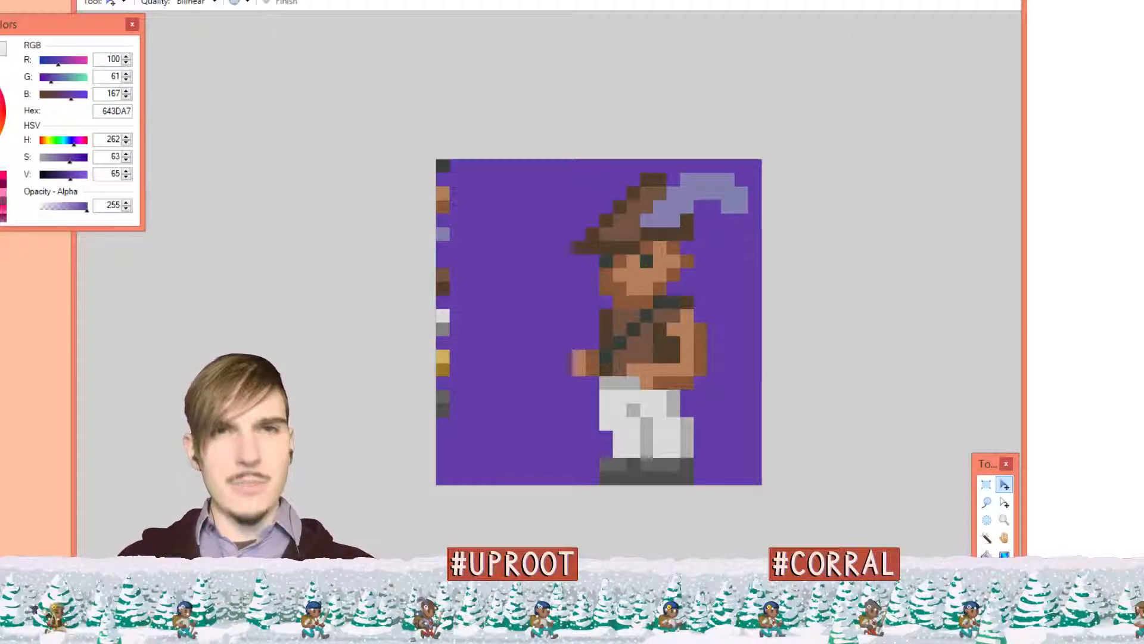
click(173, 0)
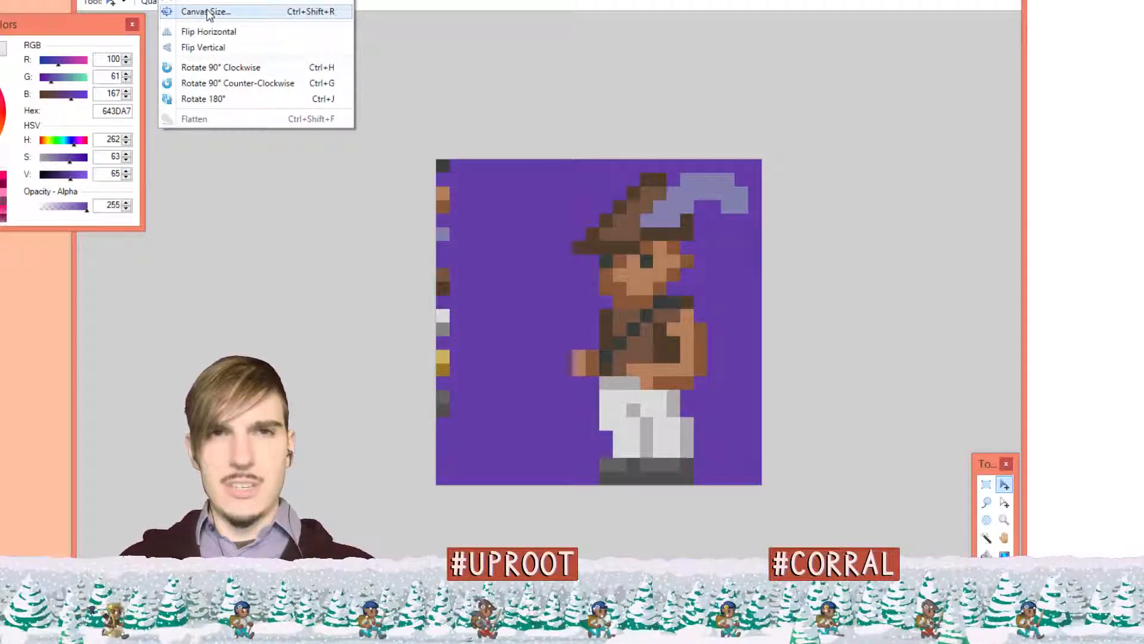
Enlarge the archer sprite by percentage to 2000% with Nearest Neighbor
click(206, 1)
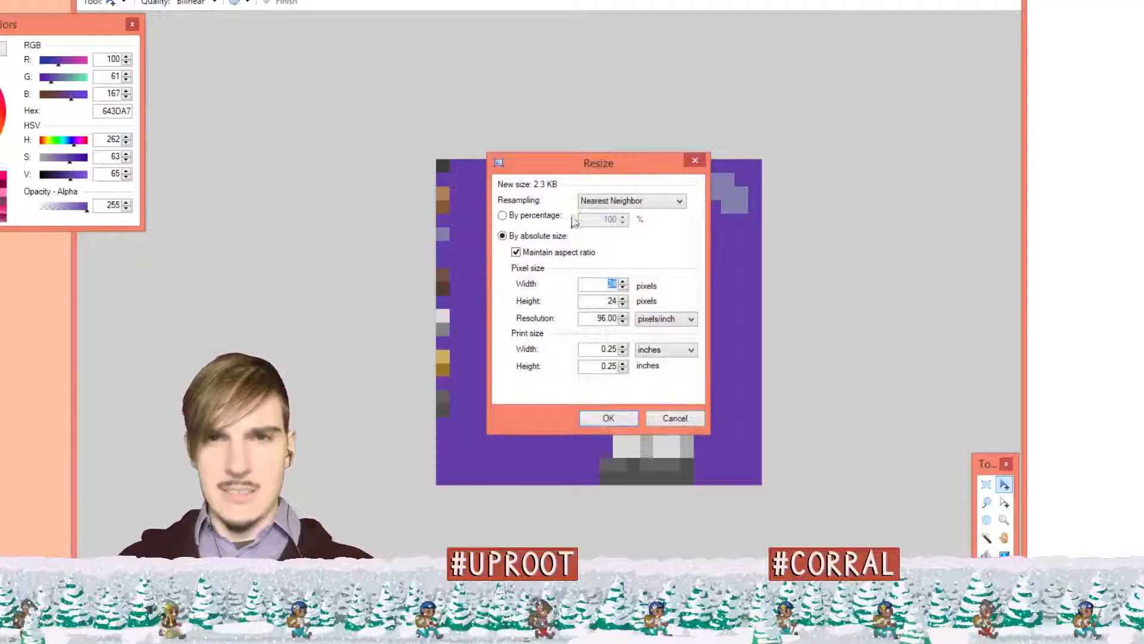
click(535, 216)
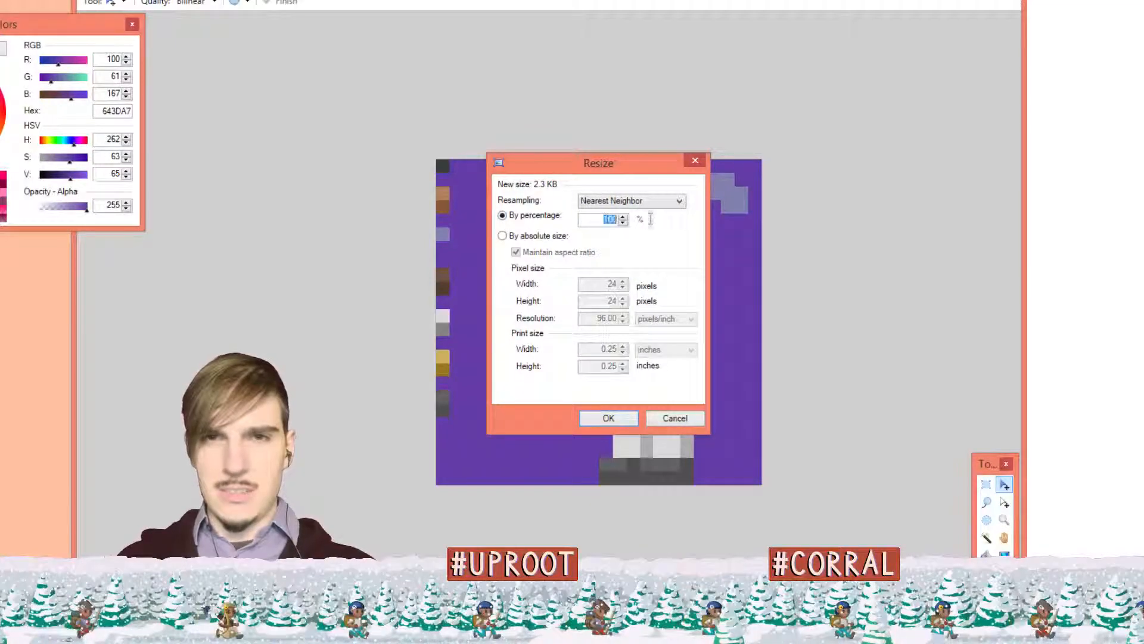
text(8000)
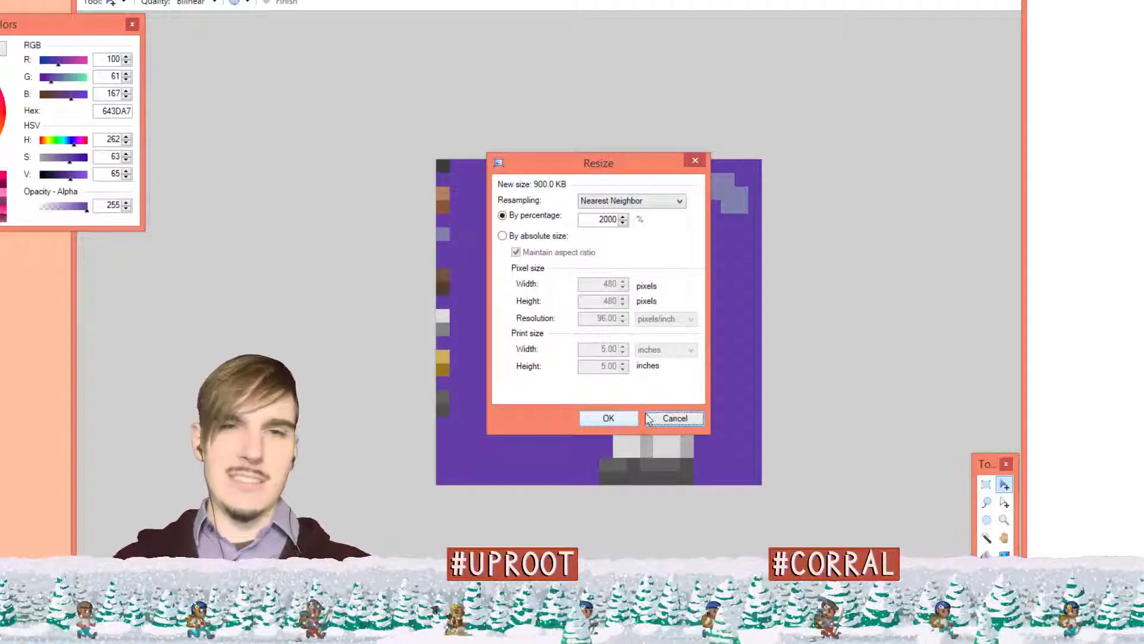
click(628, 419)
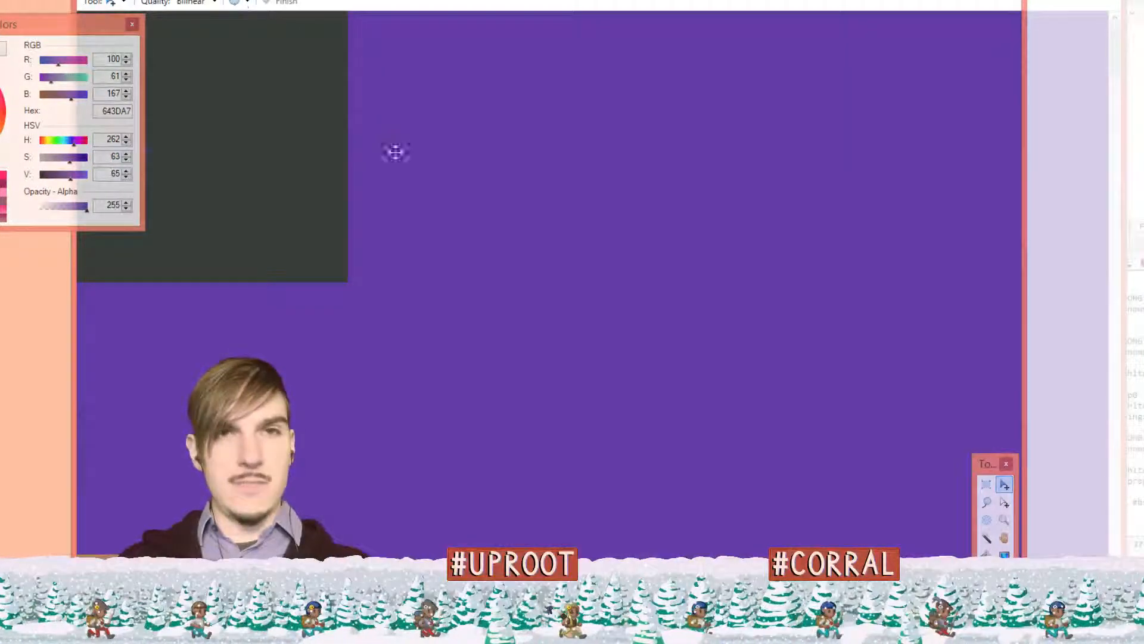
scroll(437, 227, down, 5)
scroll(437, 233, down, 4)
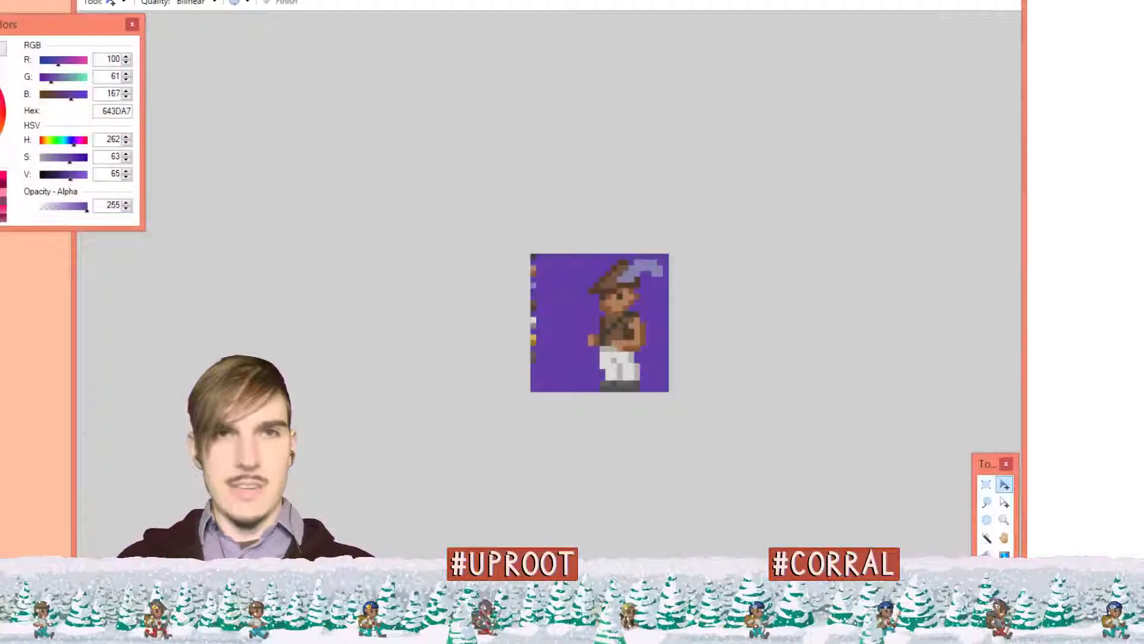
Resize the sprite again by percentage to 12.5%
click(172, 0)
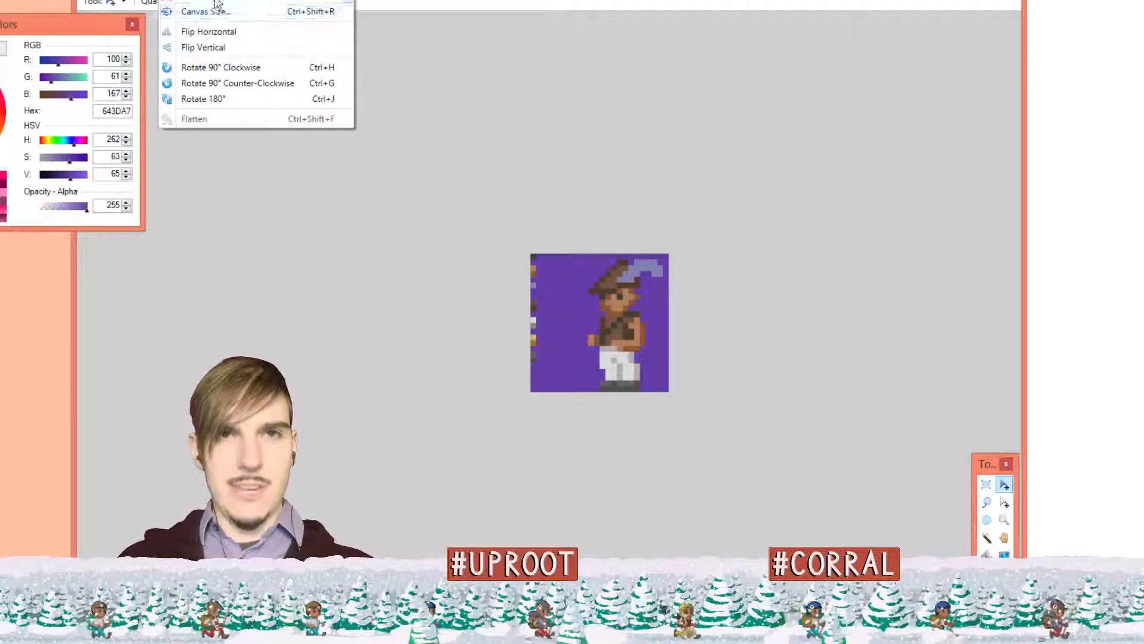
click(217, 1)
click(561, 219)
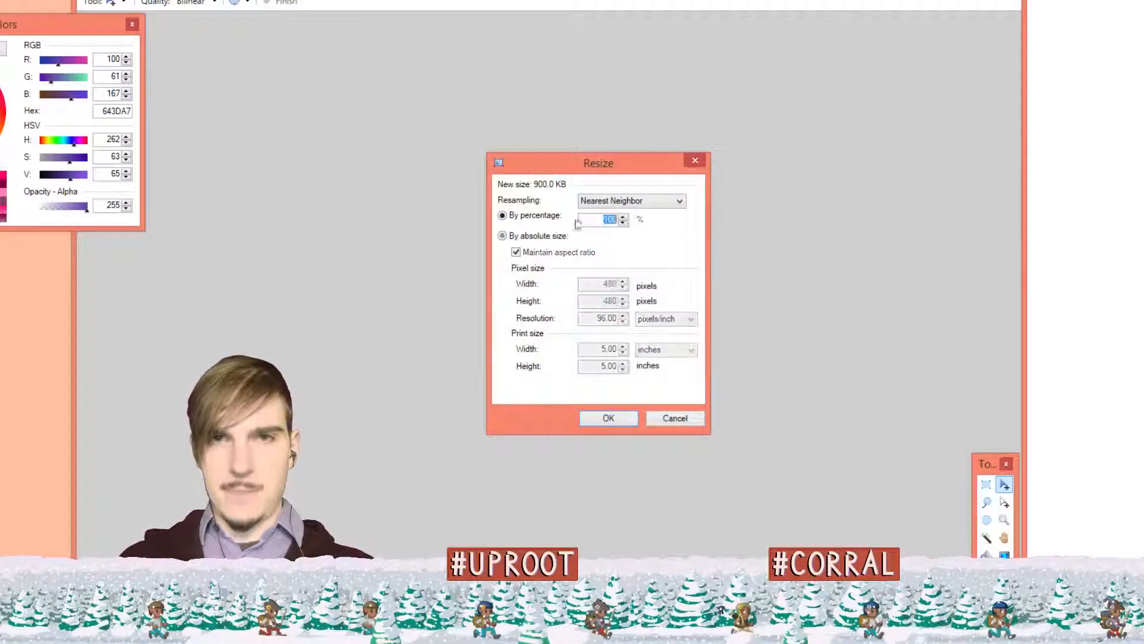
text(12.5)
key(Return)
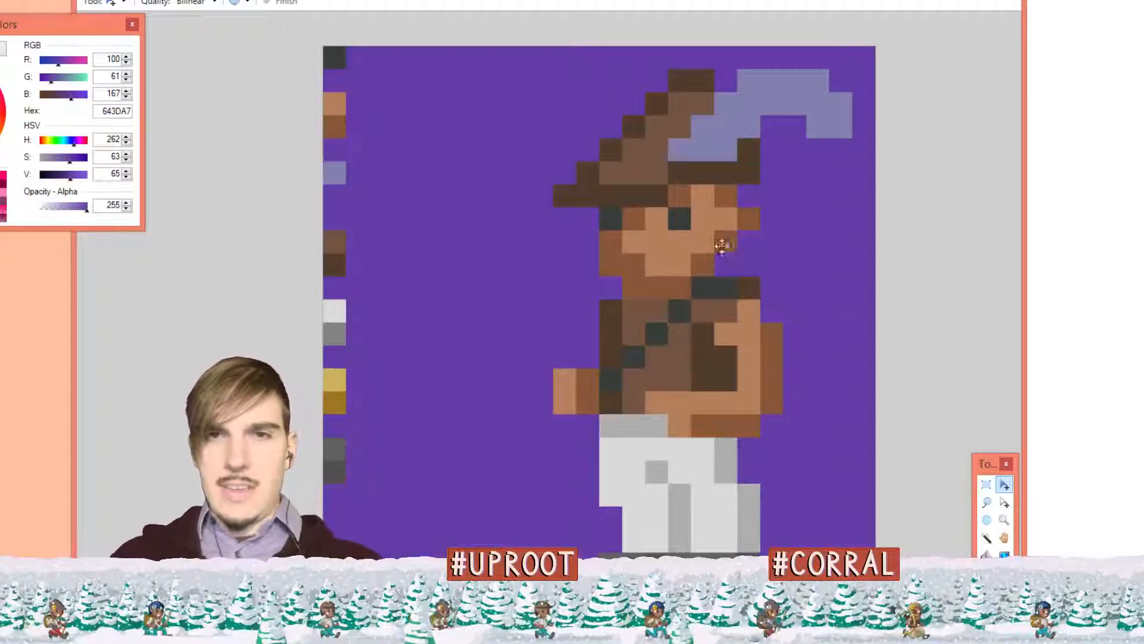
Select all, copy the resized sprite and paste it into the other image
key(ctrl+a)
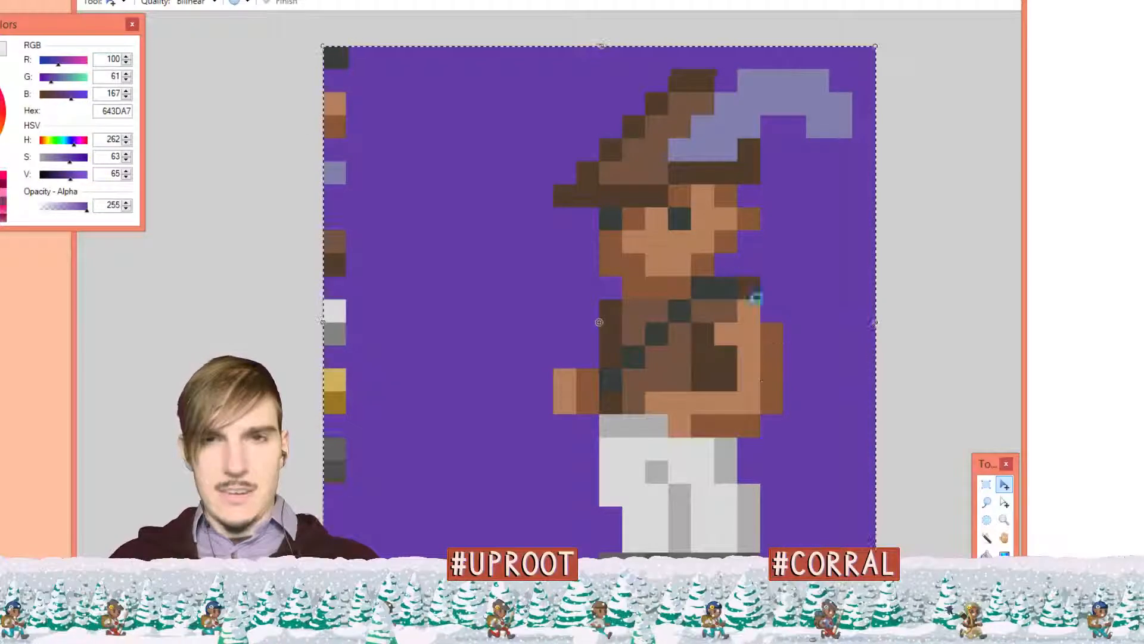
key(ctrl+b)
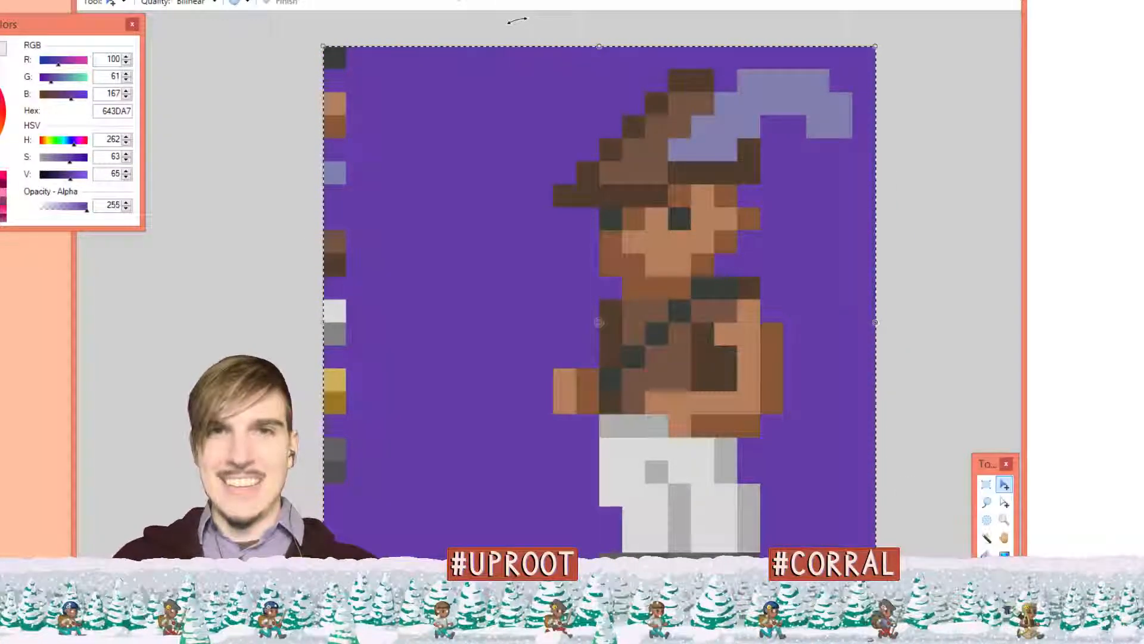
key(ctrl+Tab)
key(ctrl+v)
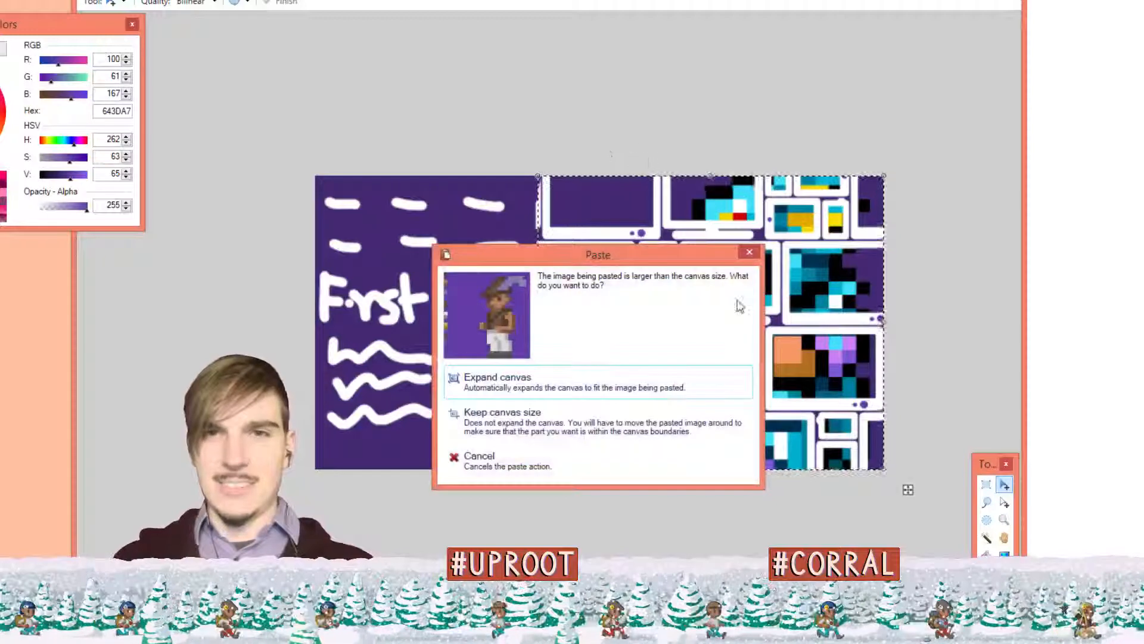
Replace the old small paste with the enlarged sprite on Layer 6 and drag it across the monitor screens
click(750, 251)
key(ctrl+Tab)
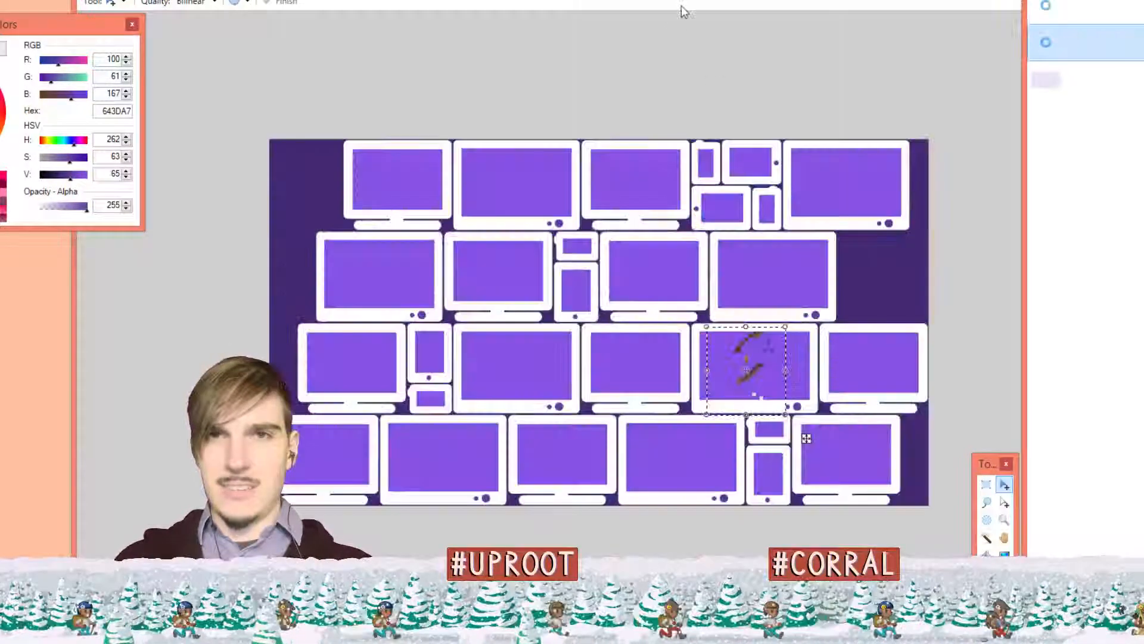
key(ctrl+z)
key(ctrl+v)
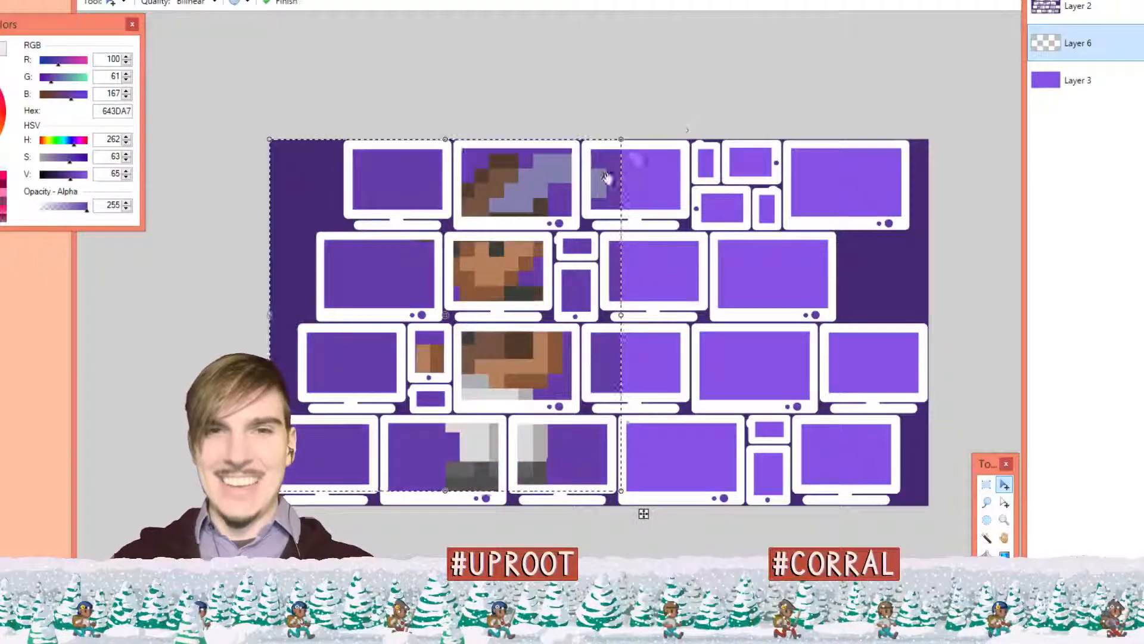
drag(523, 281, 760, 293)
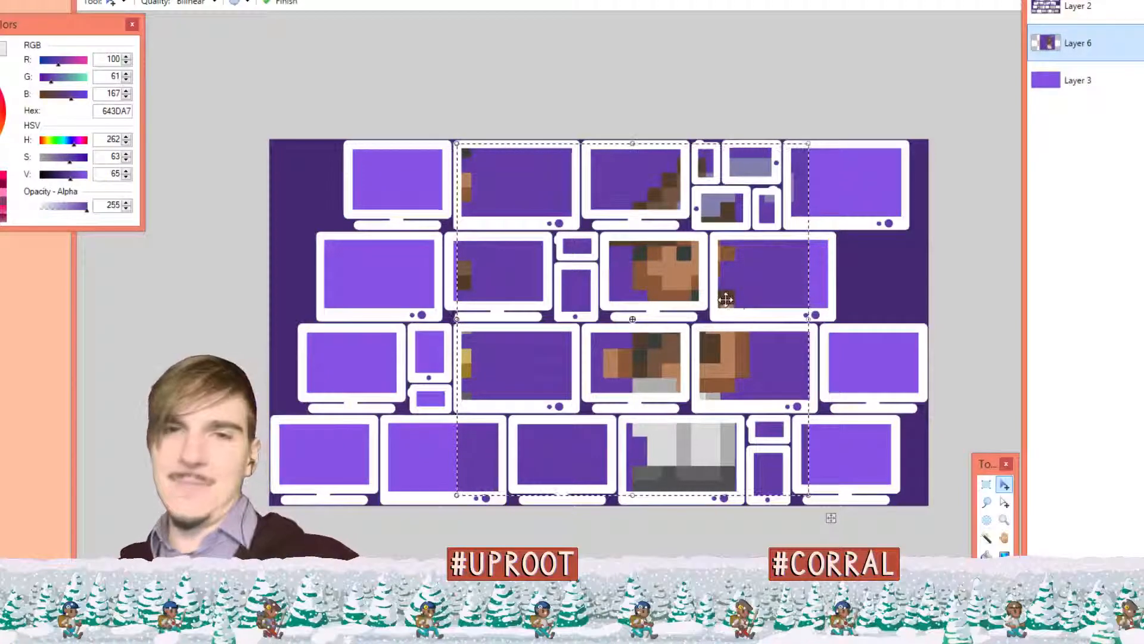
mouse_move(751, 292)
mouse_down()
mouse_move(717, 291)
mouse_move(743, 293)
mouse_up()
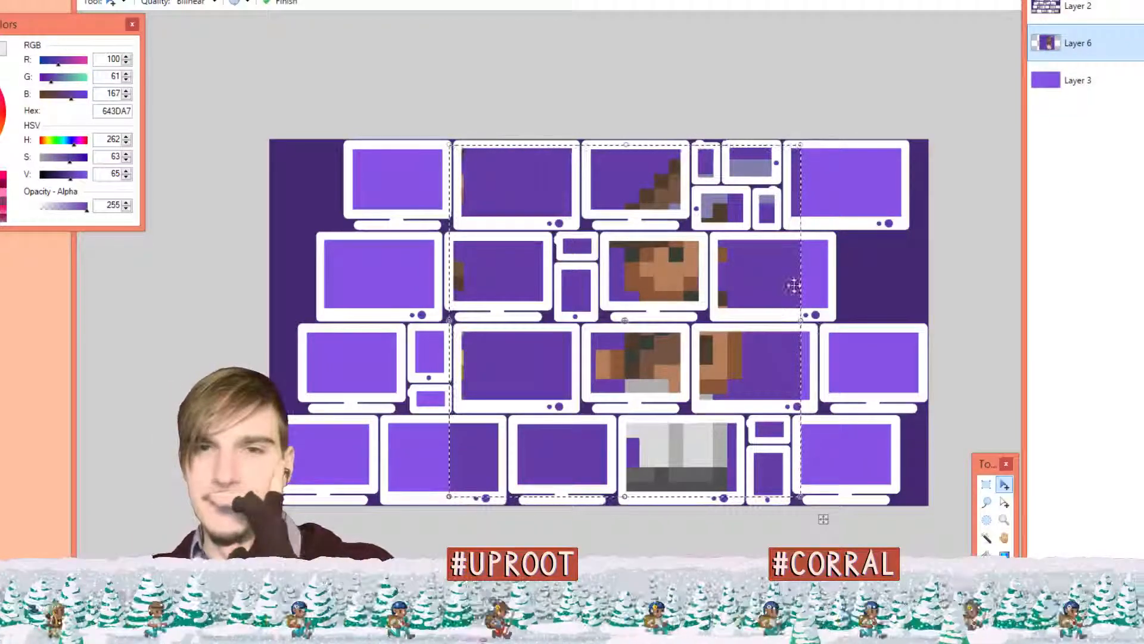
drag(768, 284, 775, 285)
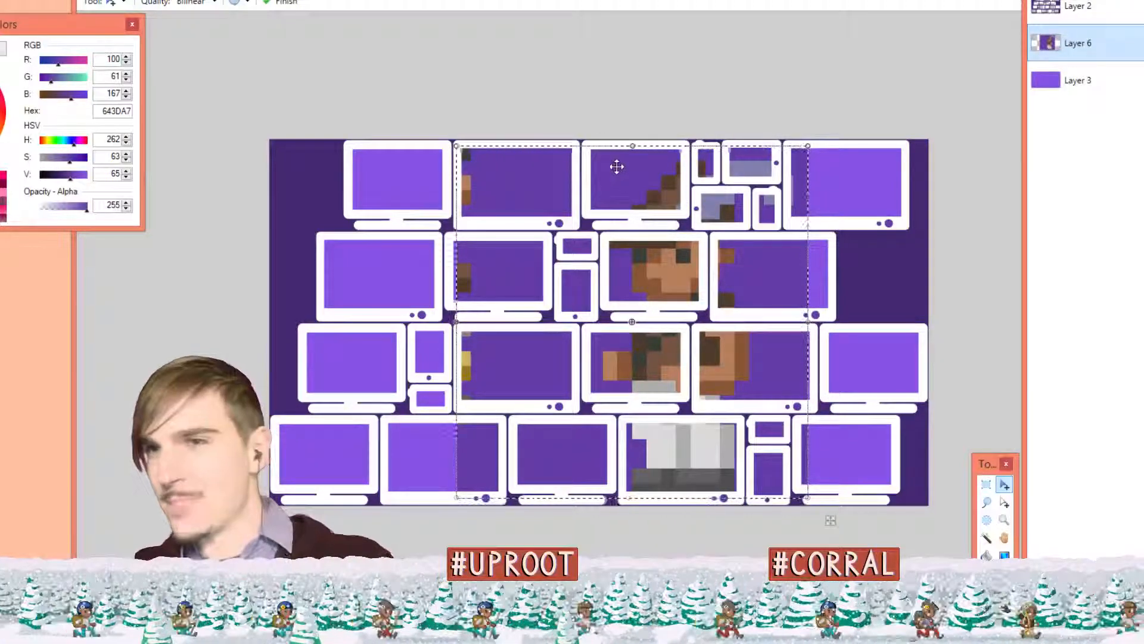
Fine-tune the archer's position behind the monitor screens
drag(769, 273, 746, 274)
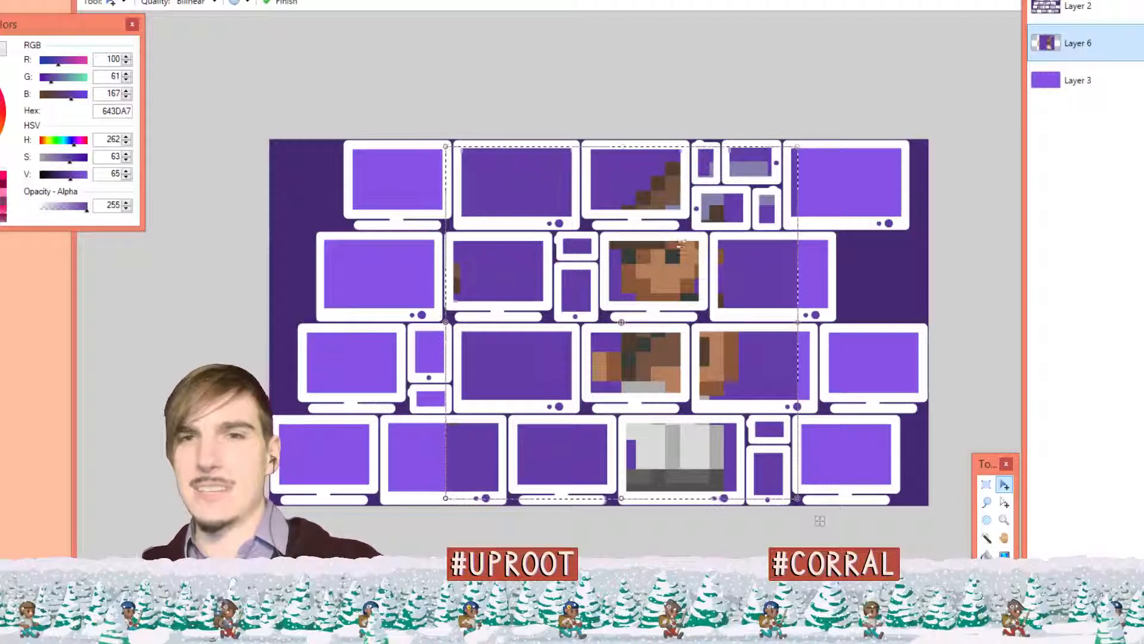
mouse_move(733, 256)
mouse_down()
mouse_move(753, 258)
mouse_move(741, 260)
mouse_up()
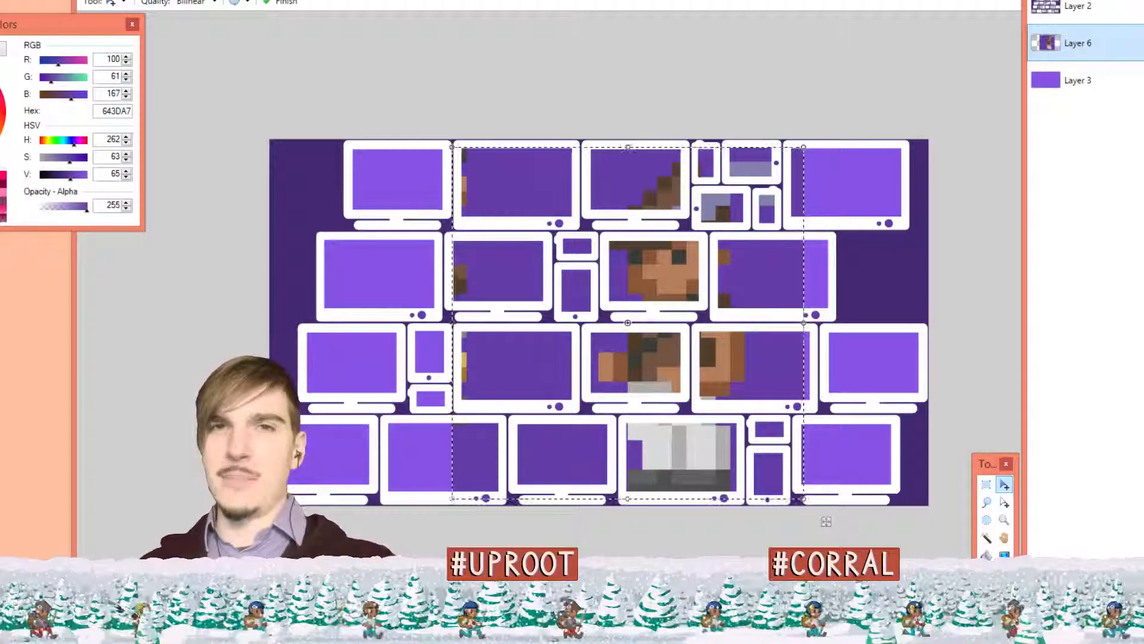
click(517, 0)
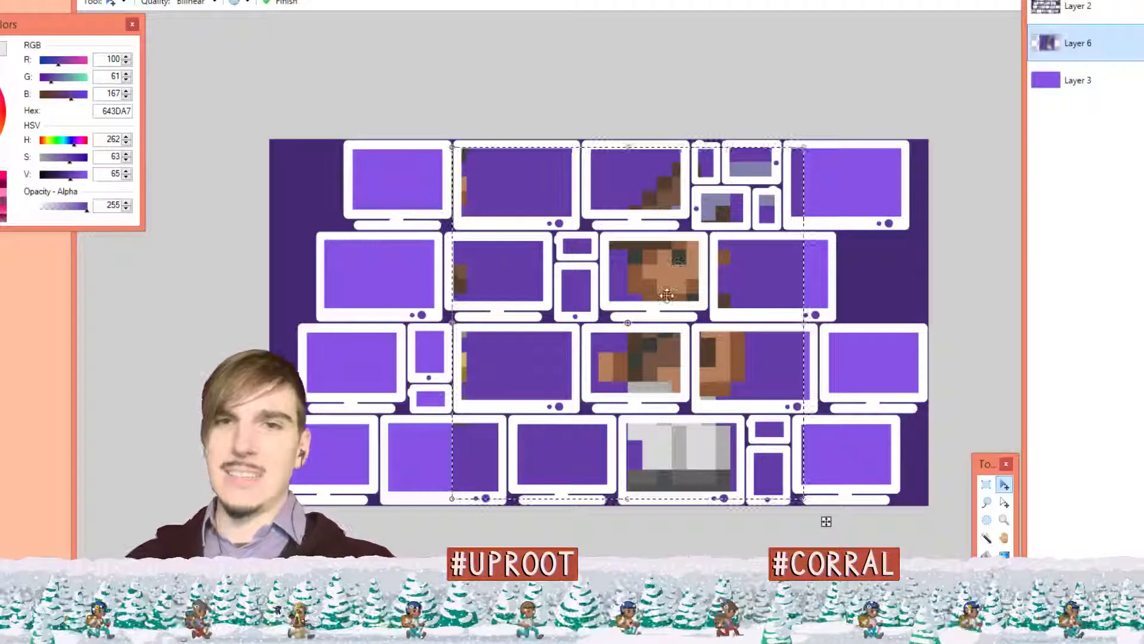
mouse_move(643, 286)
mouse_down()
mouse_move(654, 296)
mouse_move(649, 283)
mouse_up()
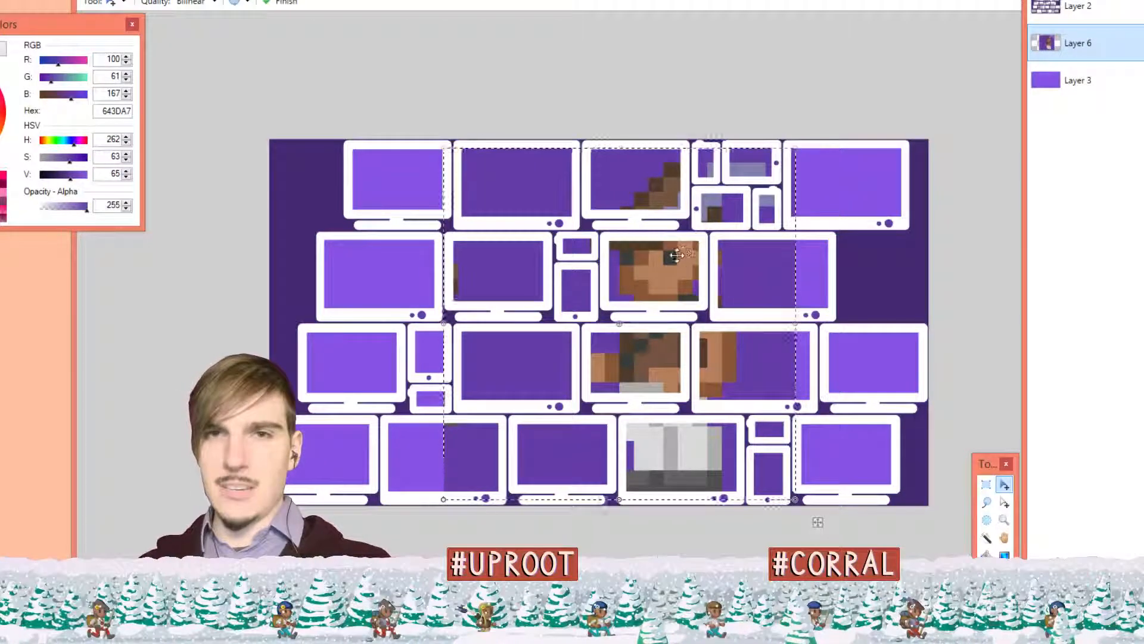
drag(661, 253, 661, 253)
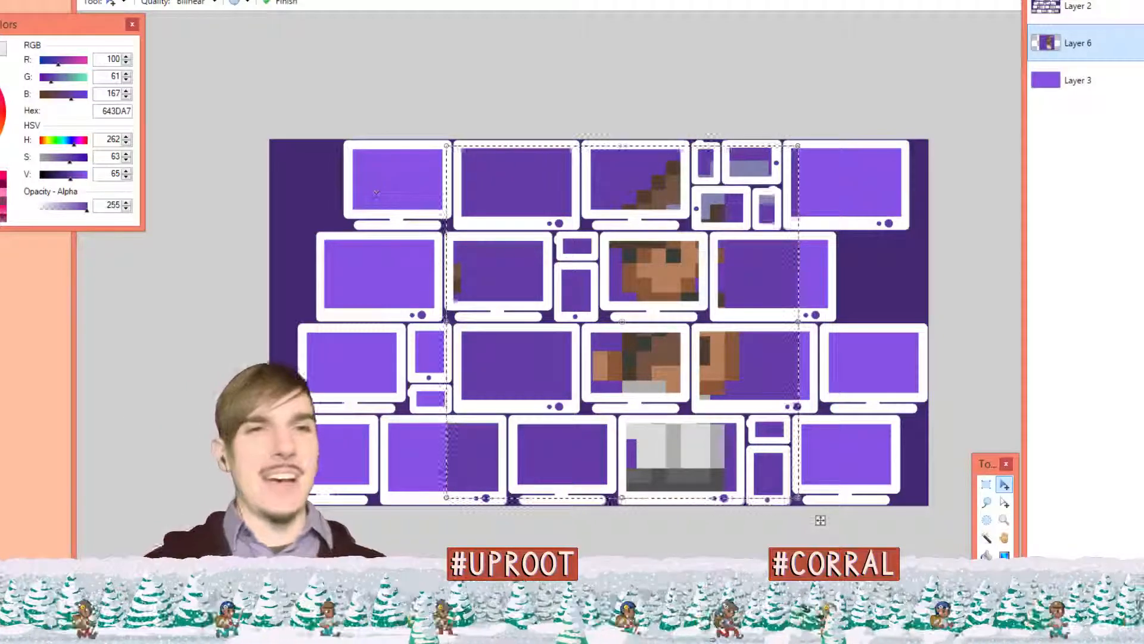
Hide the broadcasting window and add a new empty layer above the archer
key(alt+Tab)
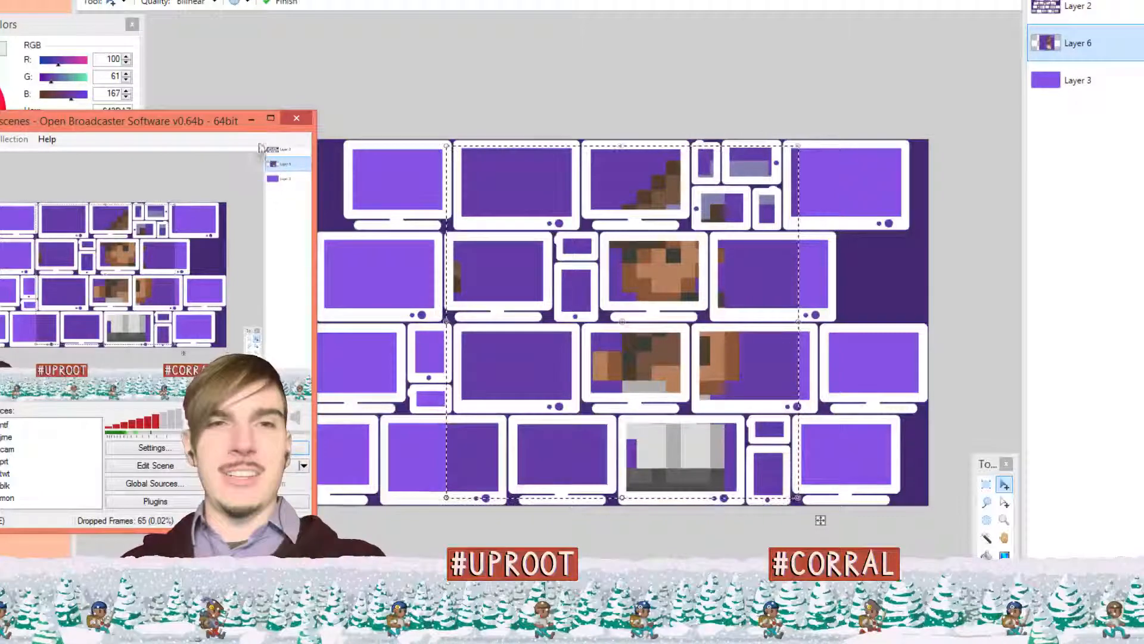
click(253, 119)
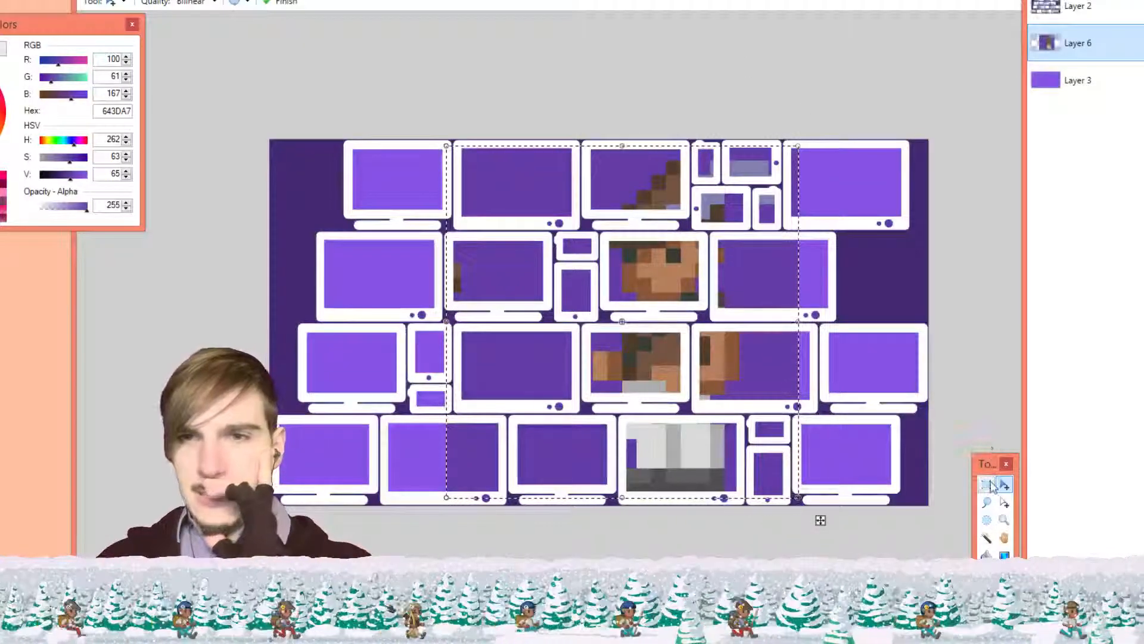
key(ctrl+shift+n)
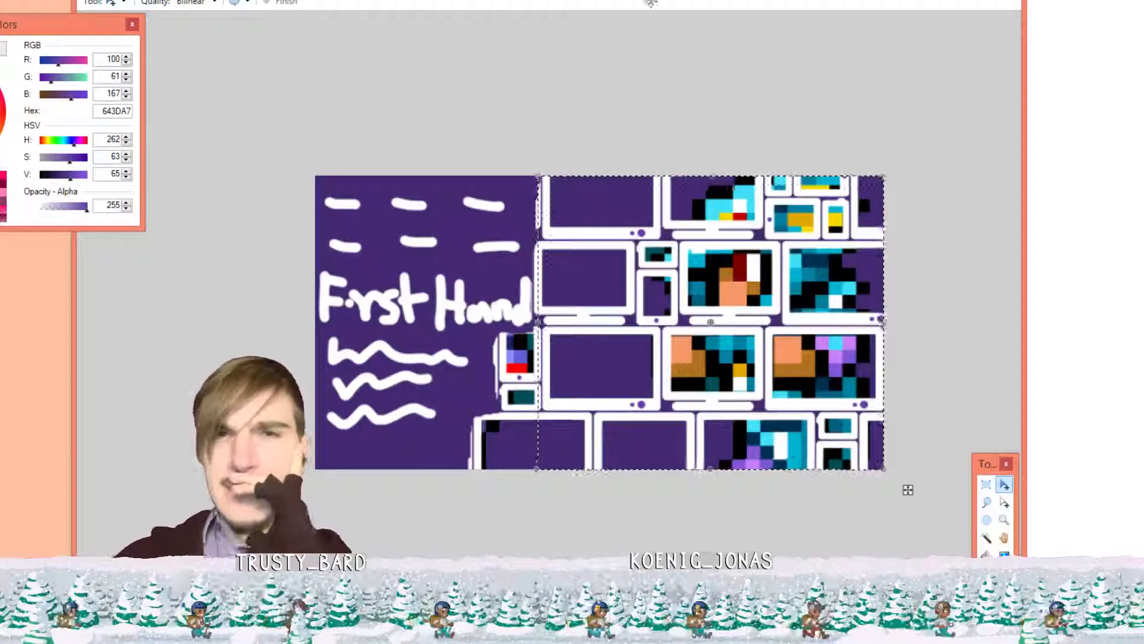
Compare the pixel-art character and First Hand banner images, then cycle back to device_tiles1.pdn
click(566, 1)
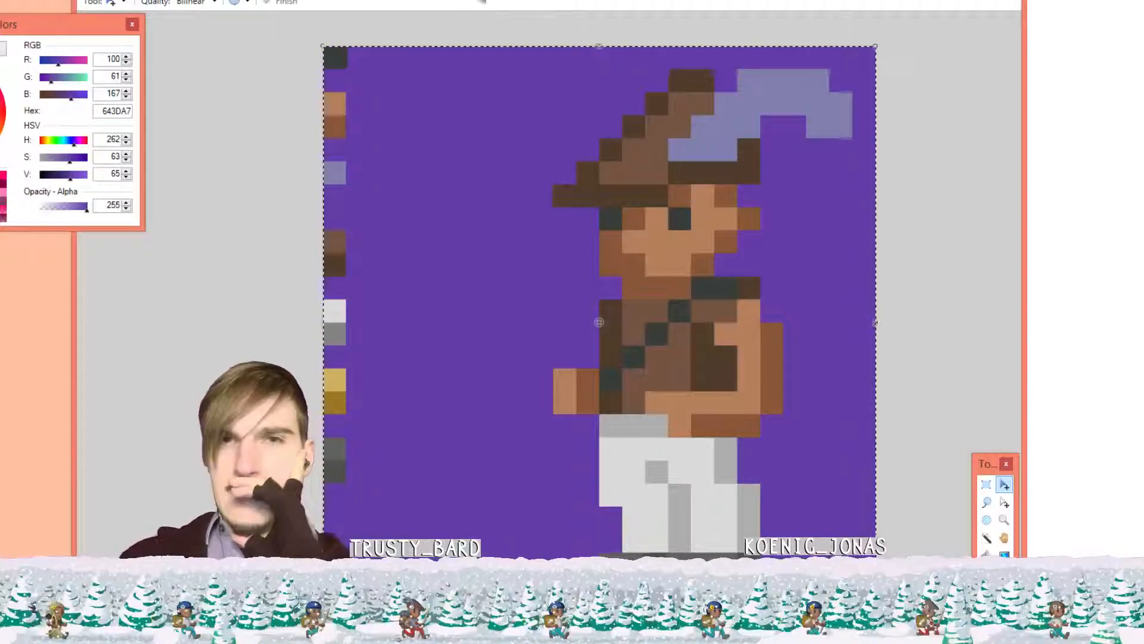
click(490, 2)
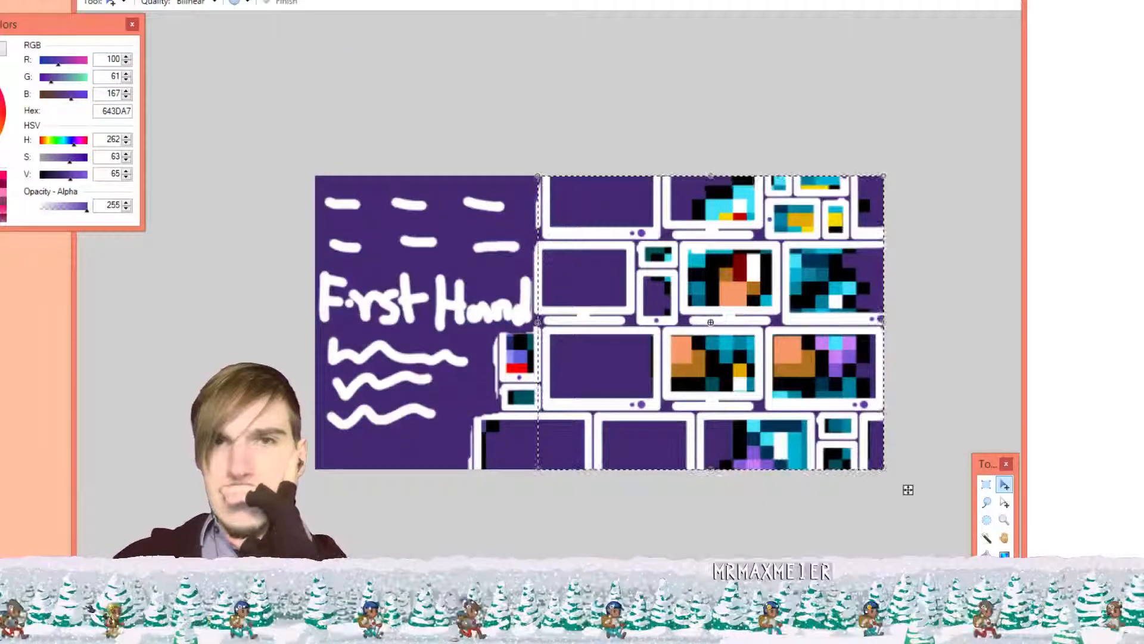
click(567, 1)
click(490, 2)
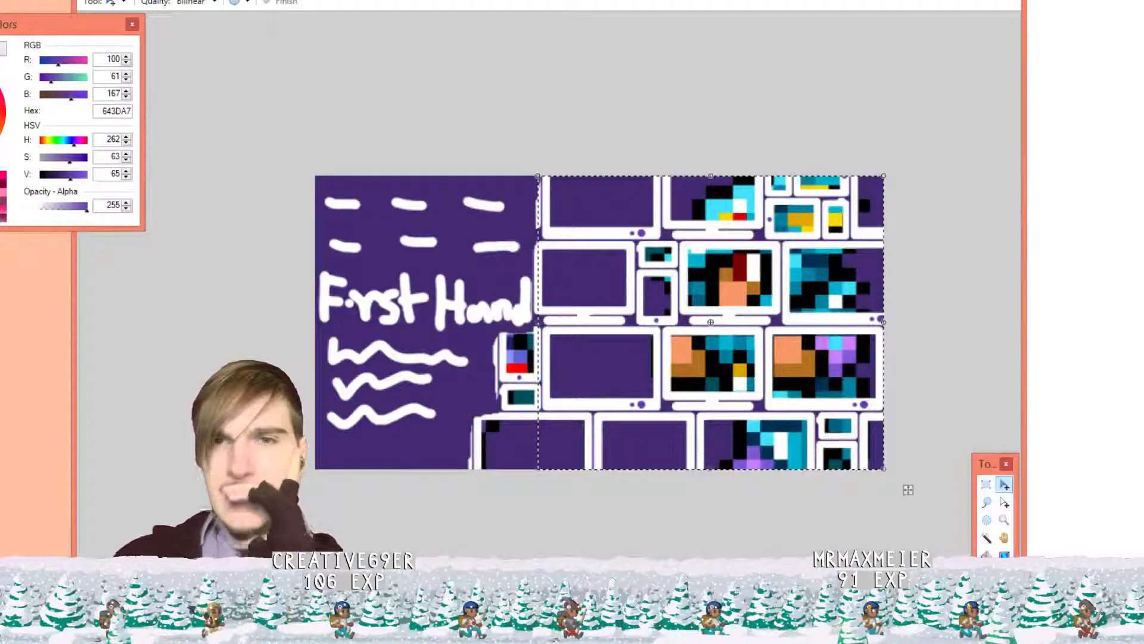
key(ctrl+Tab)
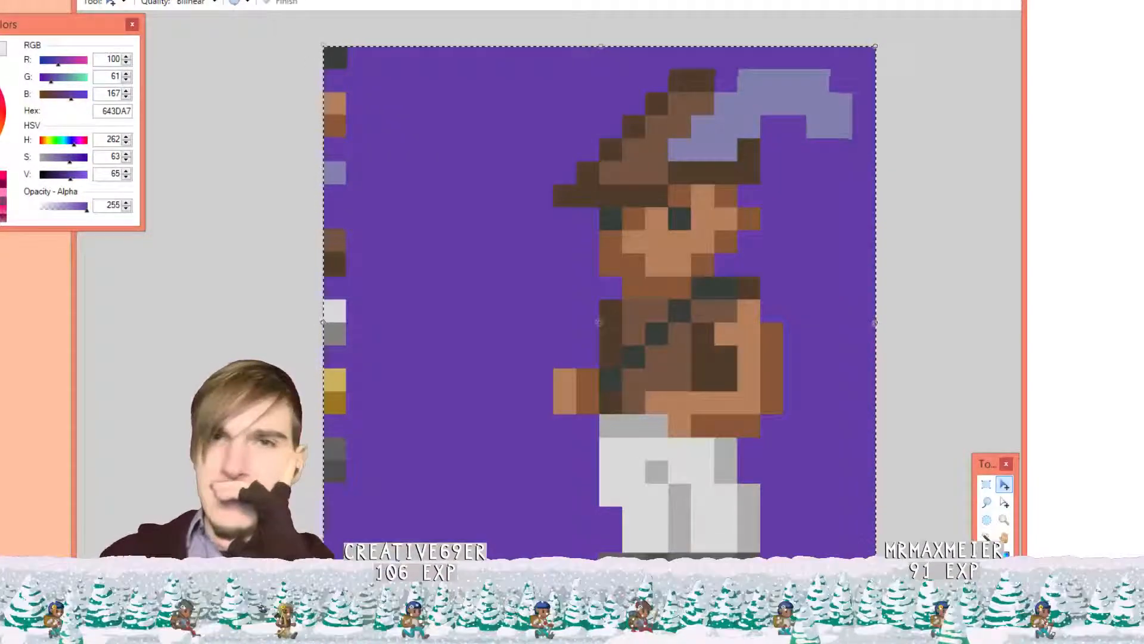
key(ctrl+Tab)
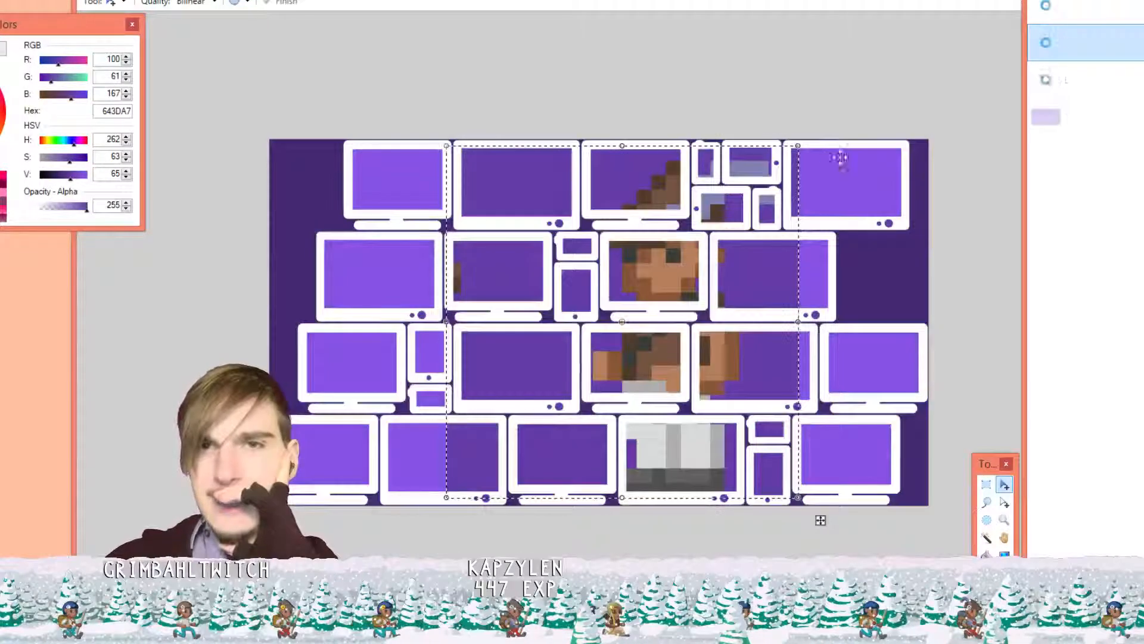
Undo a trial move of the selected character pixels, activate the character's layer and deselect
drag(739, 270, 777, 269)
key(ctrl+z)
click(1068, 83)
key(ctrl+d)
Slide the whole character layer left and right until the archer aligns with the monitor screens
drag(759, 262, 781, 264)
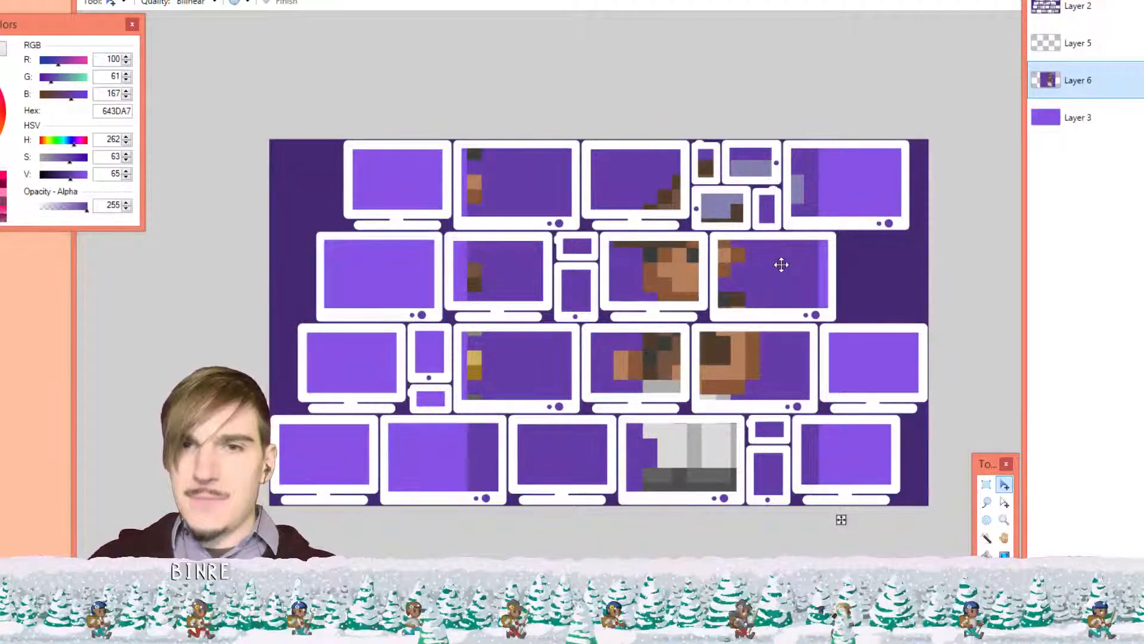
drag(781, 264, 778, 266)
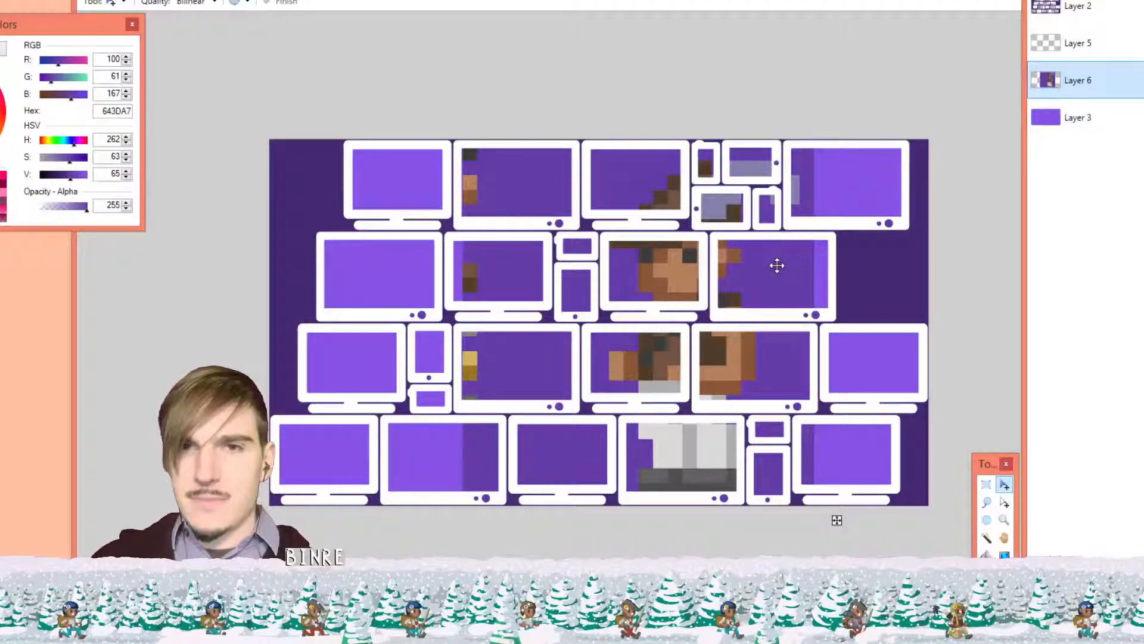
mouse_move(765, 286)
mouse_down()
mouse_move(749, 286)
mouse_move(777, 285)
mouse_up()
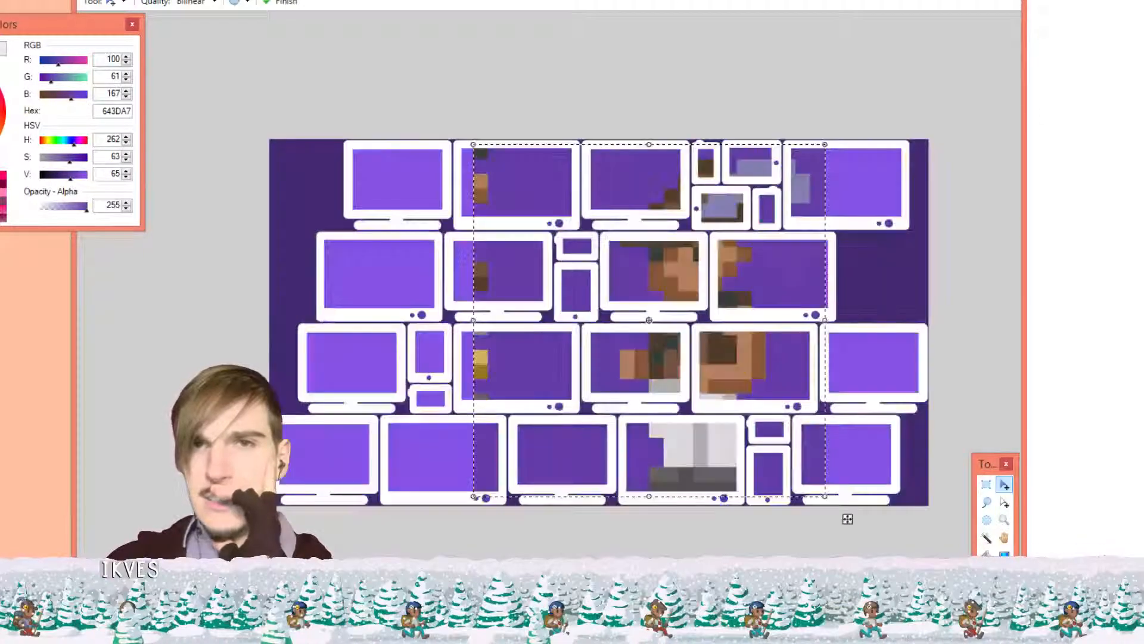
drag(779, 267, 777, 267)
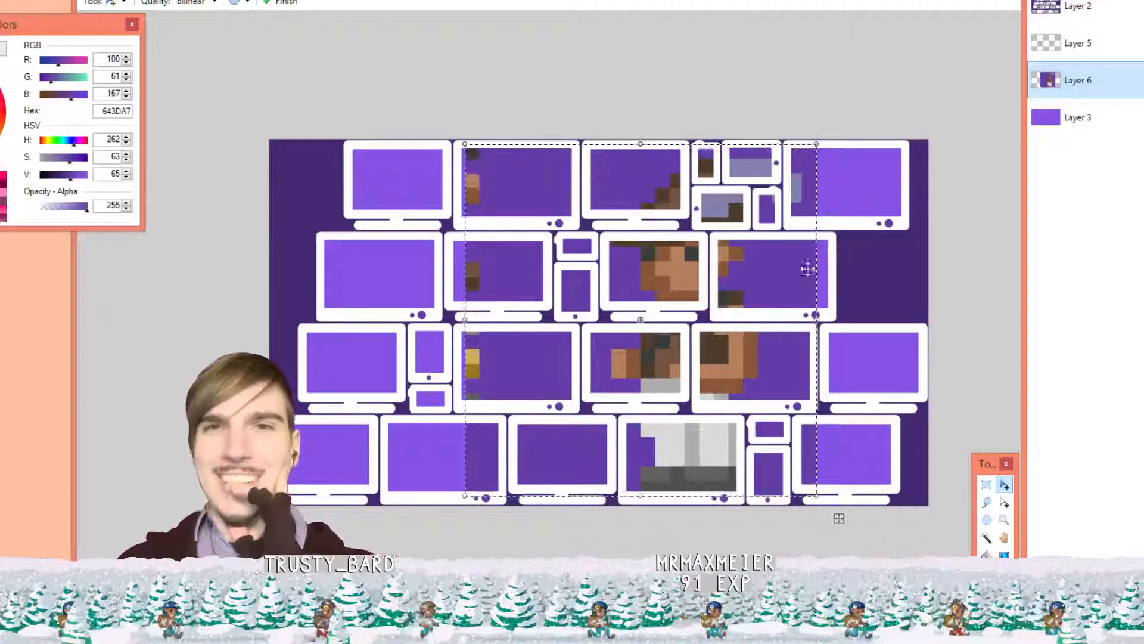
mouse_move(777, 280)
mouse_down()
mouse_move(793, 280)
mouse_move(773, 283)
mouse_up()
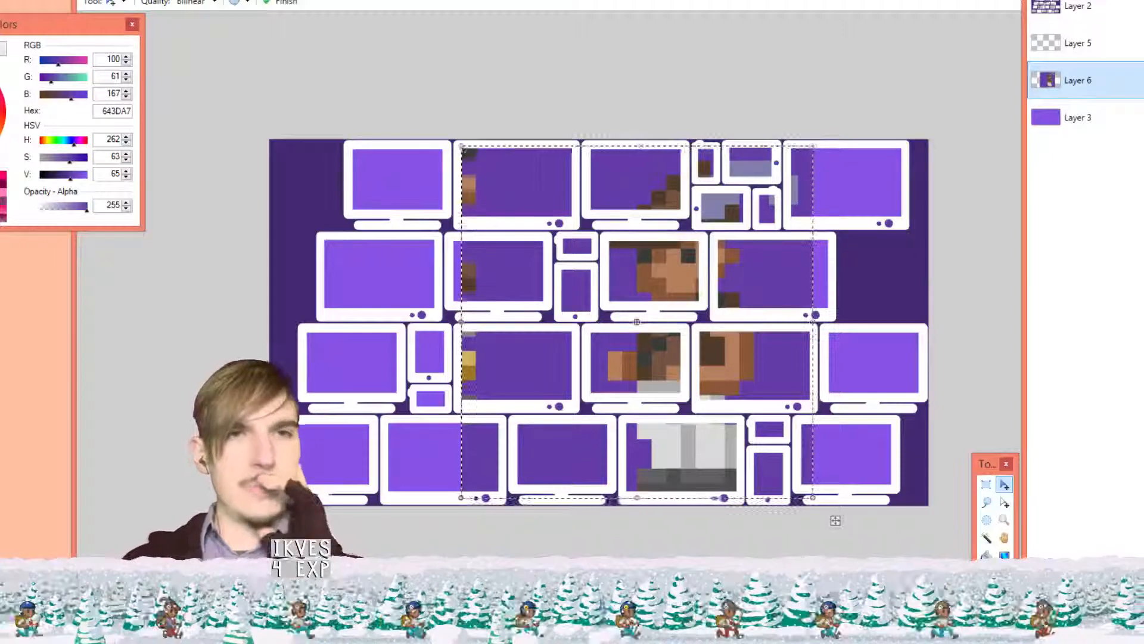
drag(69, 28, 145, 56)
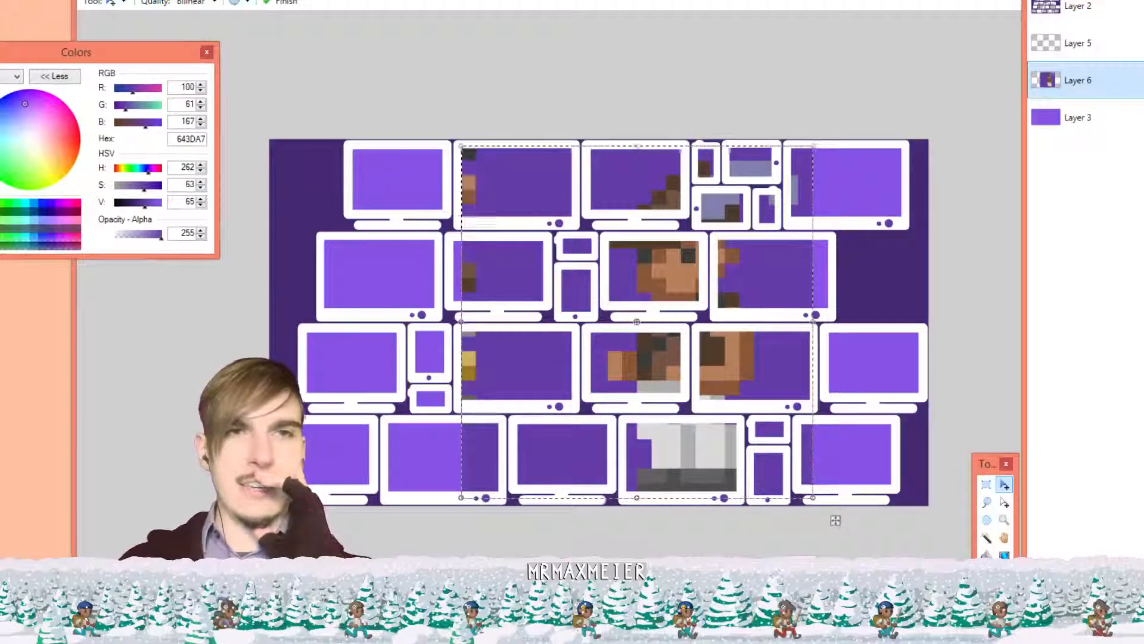
Switch back to Inkscape and open device_tiles1.svg from the device_tiles folder
key(alt+Tab)
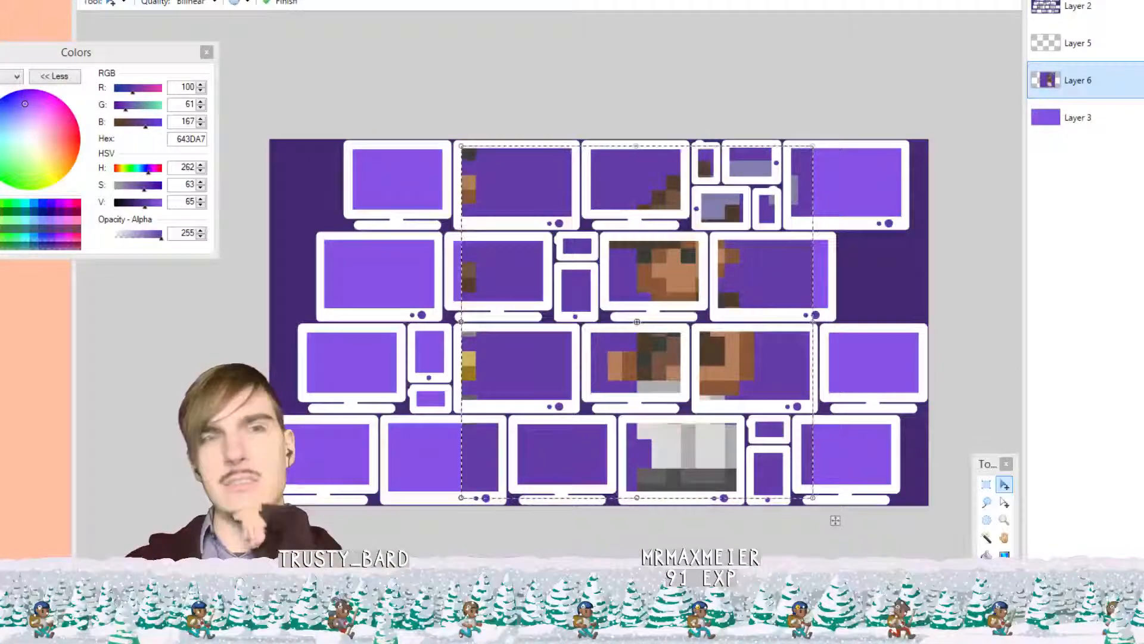
key(alt+Tab)
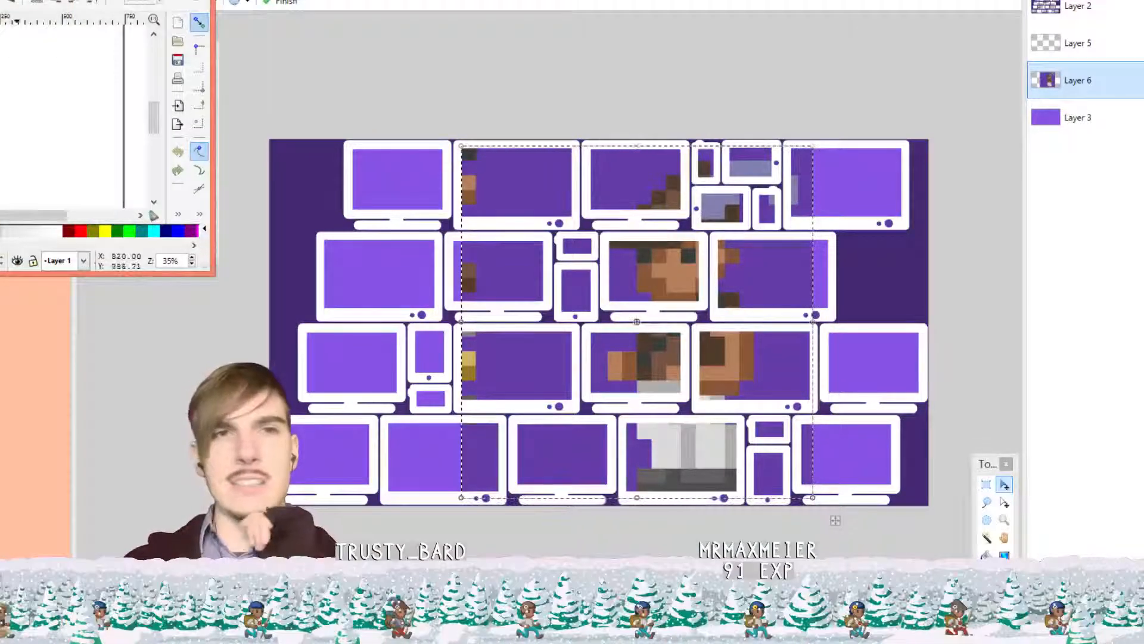
click(1, 1)
click(11, 8)
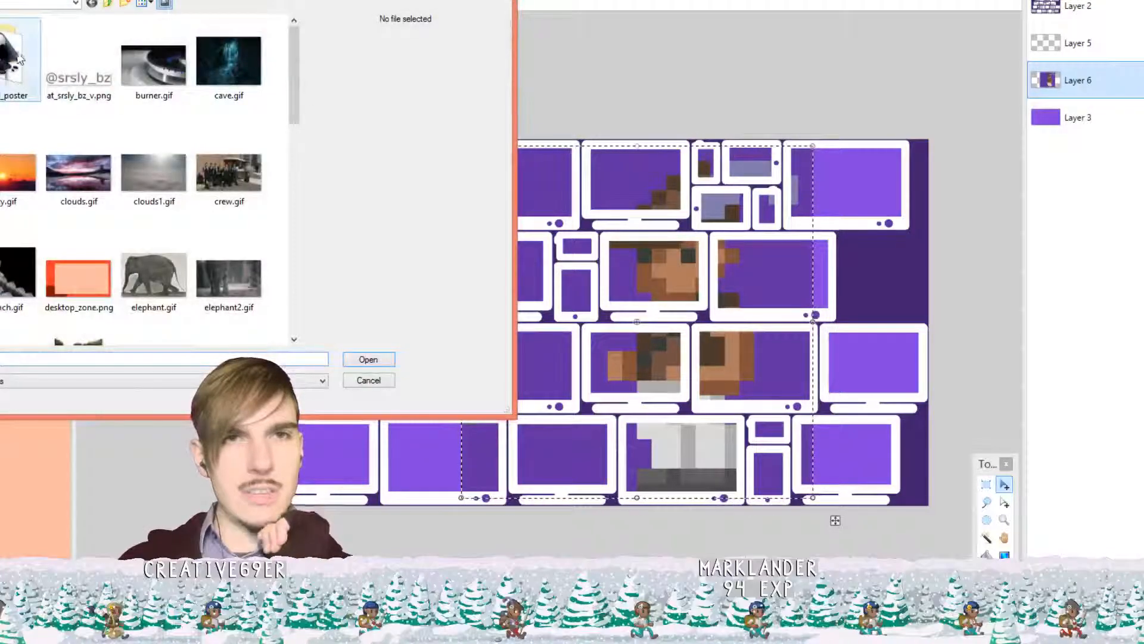
double_click(16, 58)
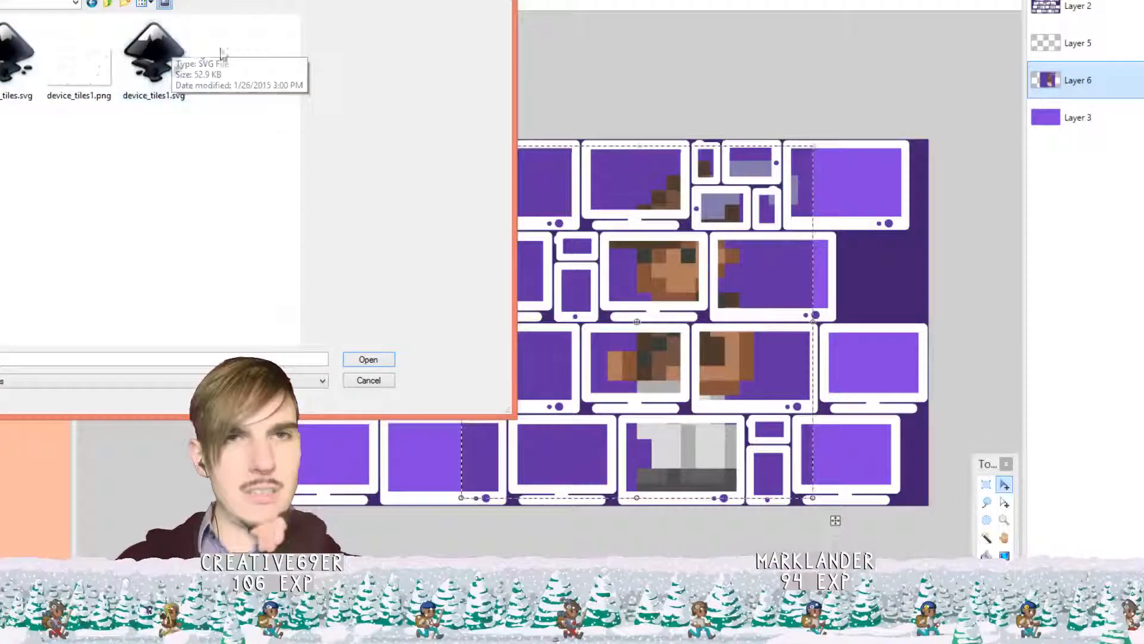
click(179, 65)
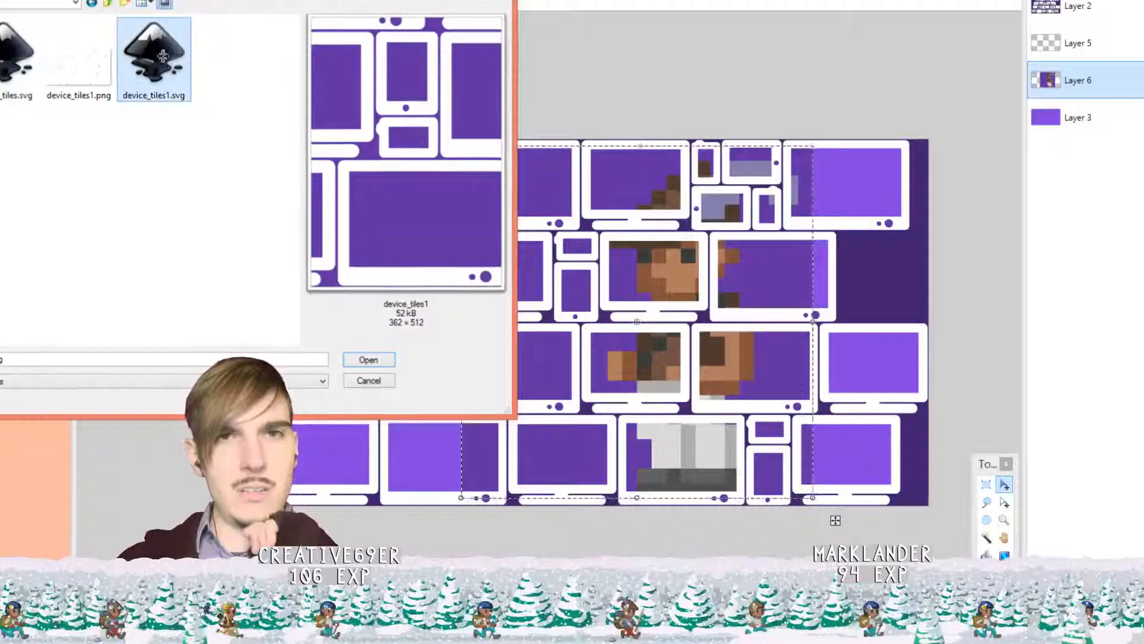
double_click(162, 62)
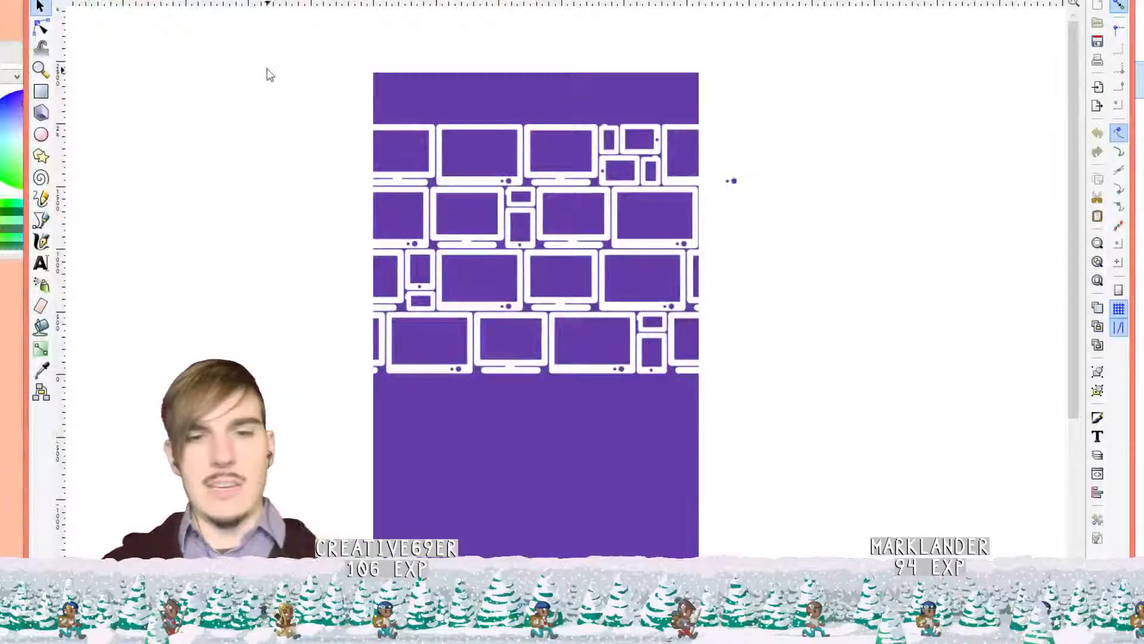
Paste the pixel-art character beside the tiles and lower it to the bottom of the stack
key(ctrl+v)
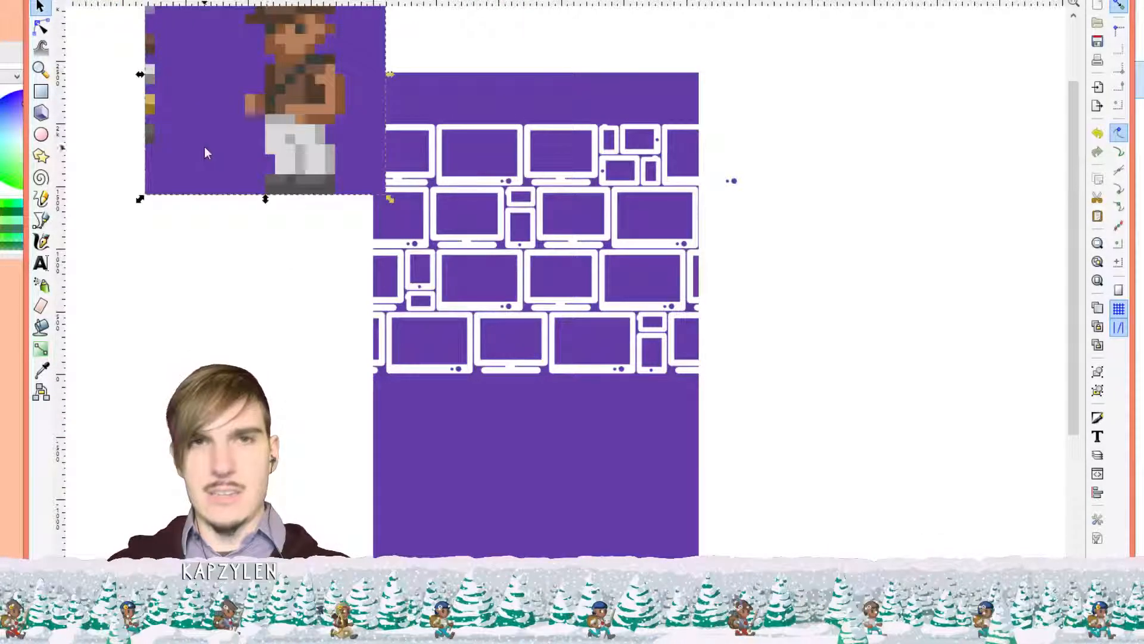
drag(252, 111, 816, 277)
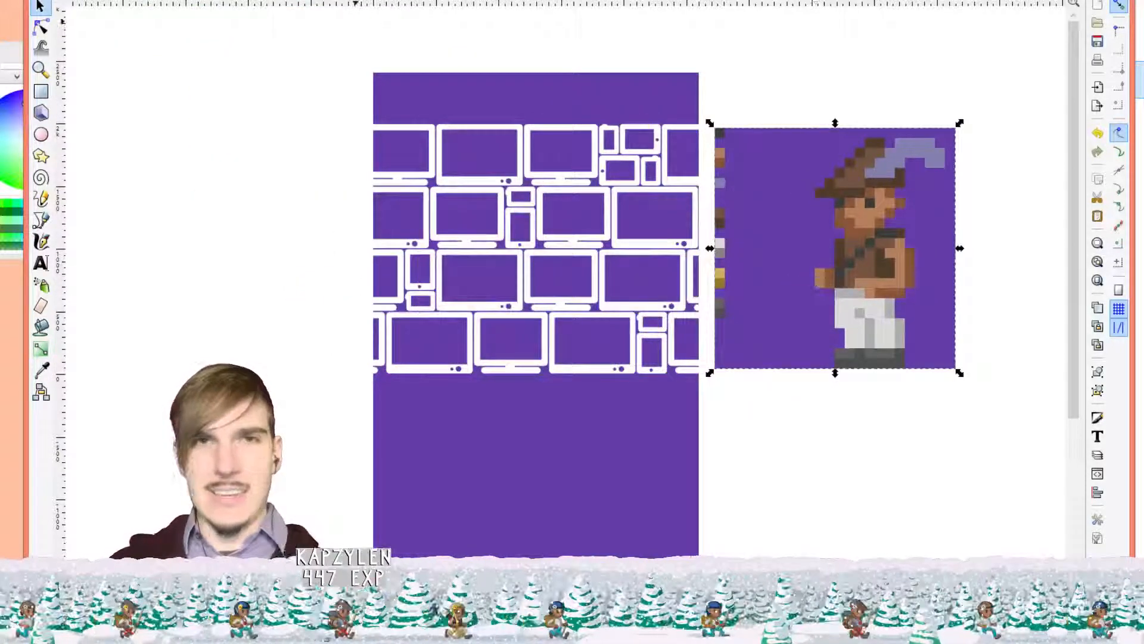
click(119, 1)
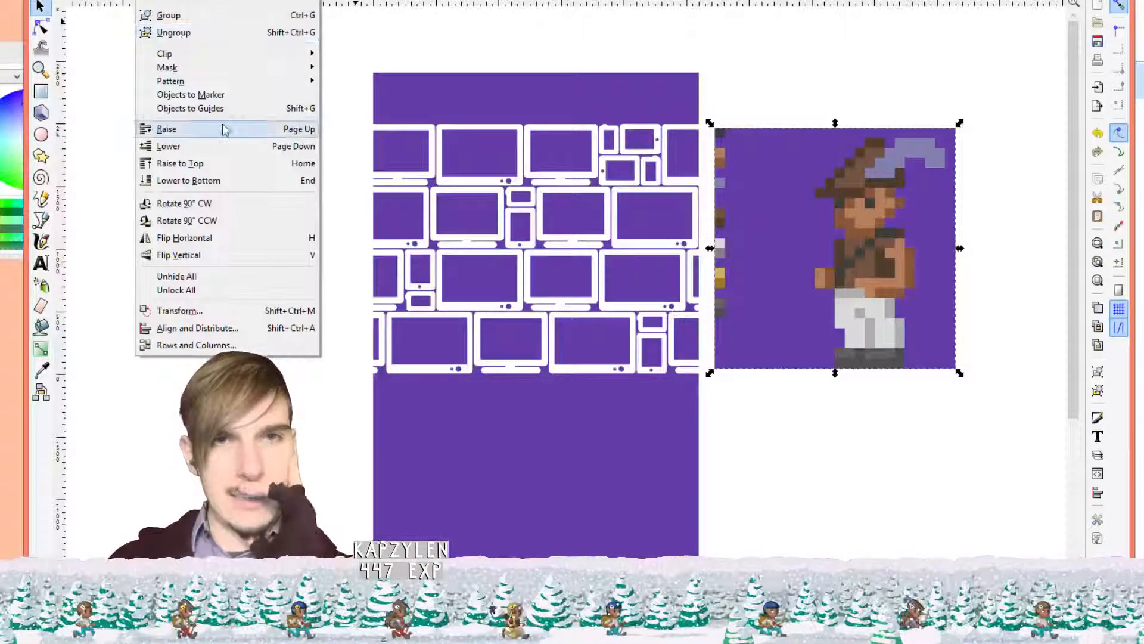
click(221, 180)
Lower the purple background to the very bottom and slide the character behind the monitor screens, nudged 10 px left
drag(893, 260, 845, 264)
drag(585, 81, 202, 65)
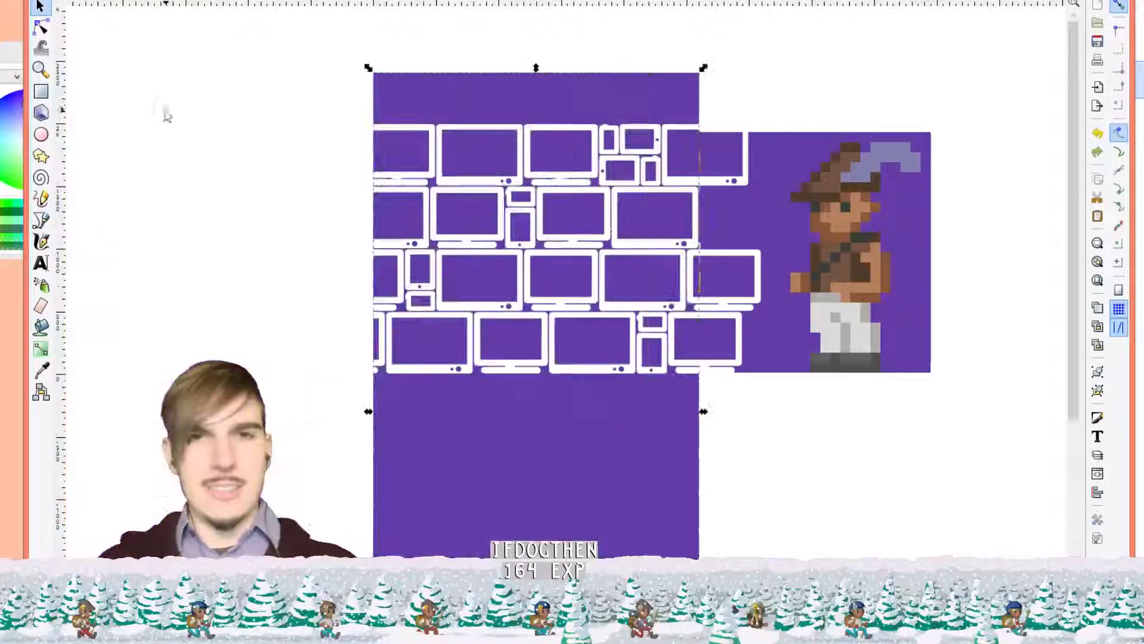
key(ctrl+z)
right_click(439, 451)
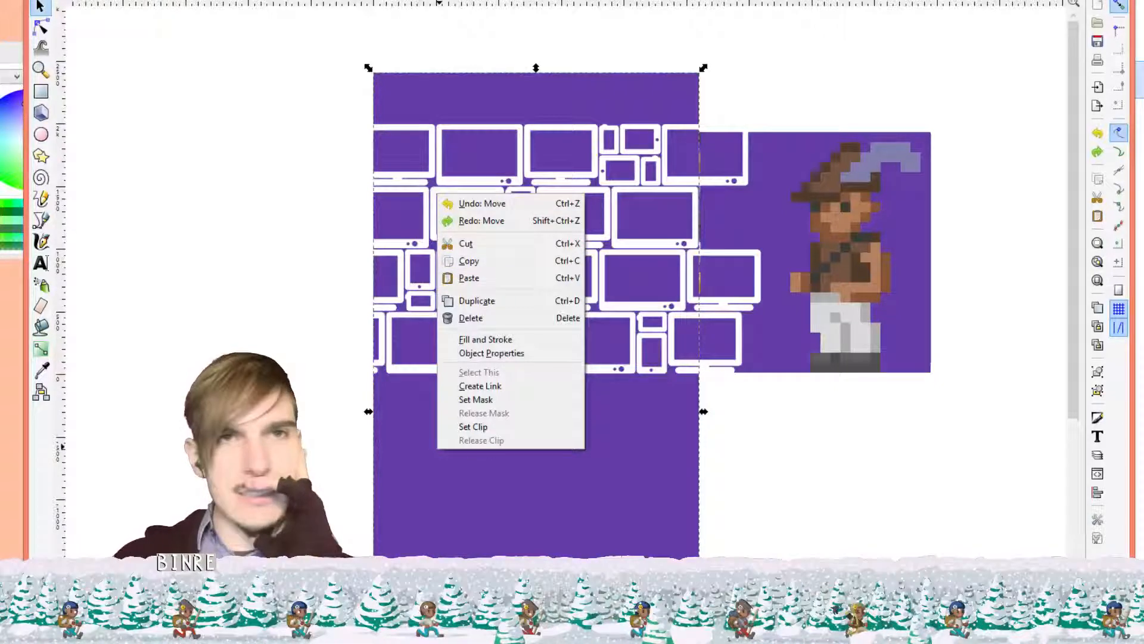
click(152, 0)
click(151, 0)
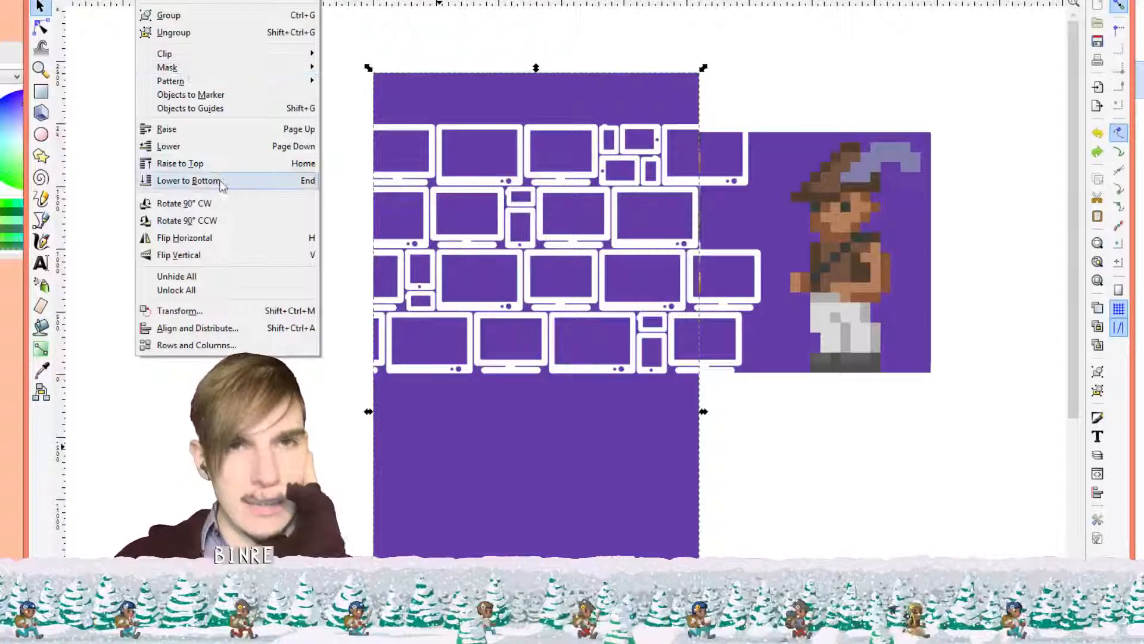
click(221, 181)
drag(927, 205, 621, 222)
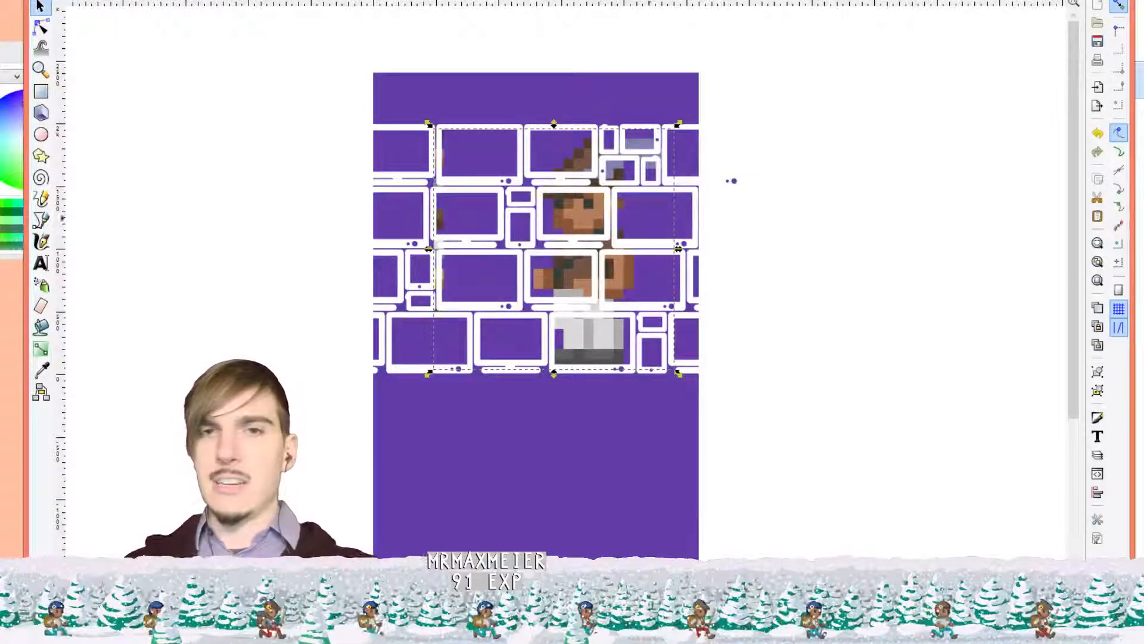
drag(581, 221, 575, 221)
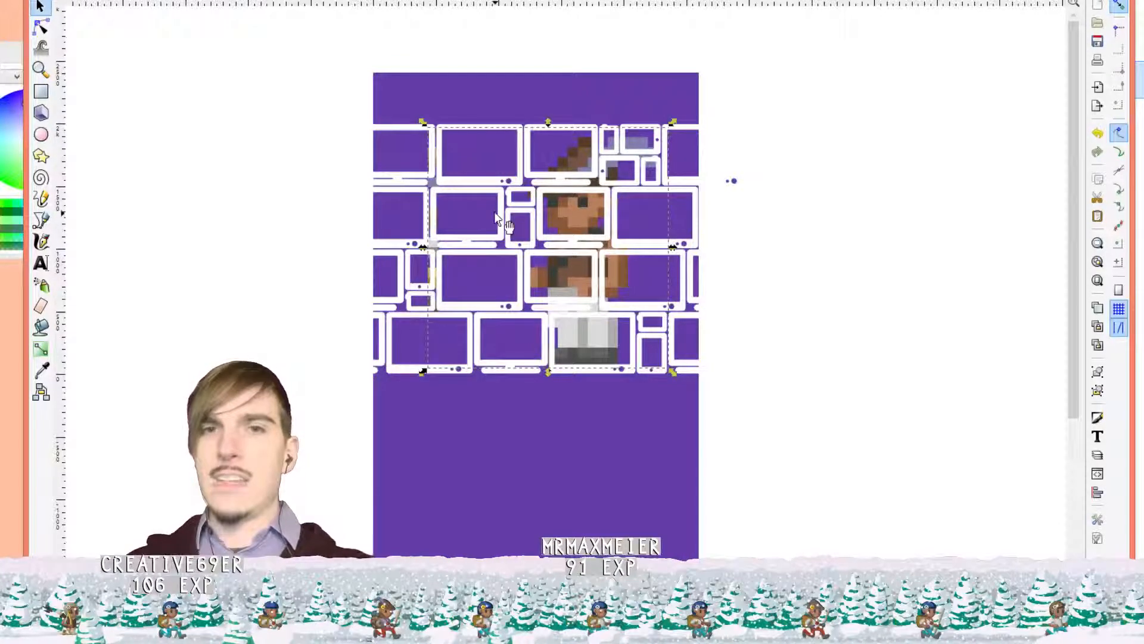
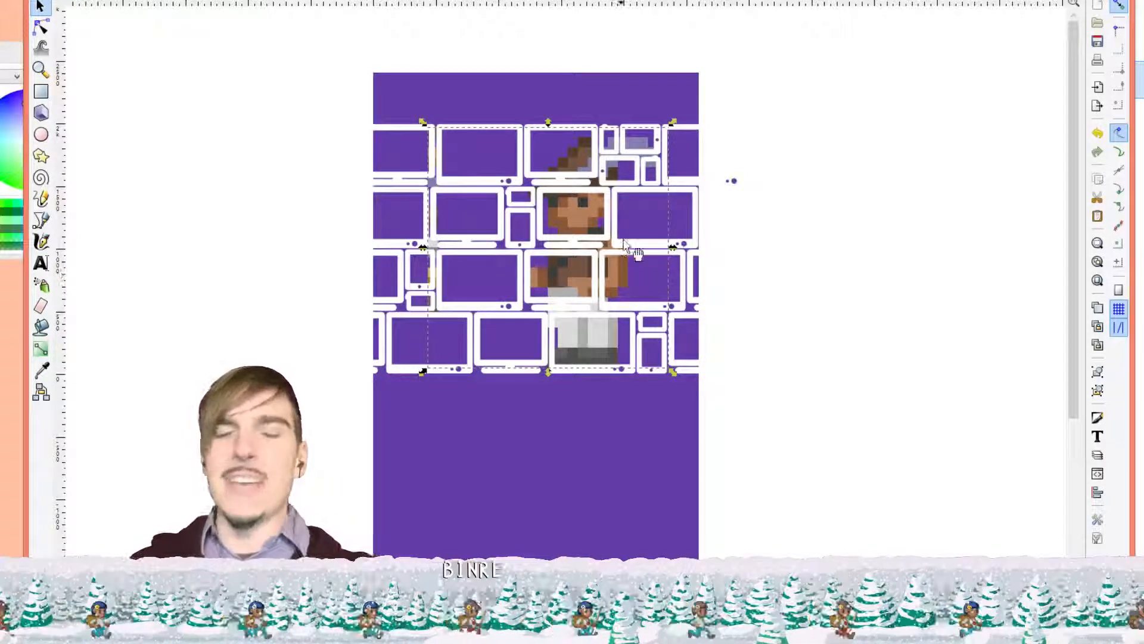
Clear the selection, then try a Paint Bucket fill on Layer 2's background and undo it
scroll(623, 269, up, 4)
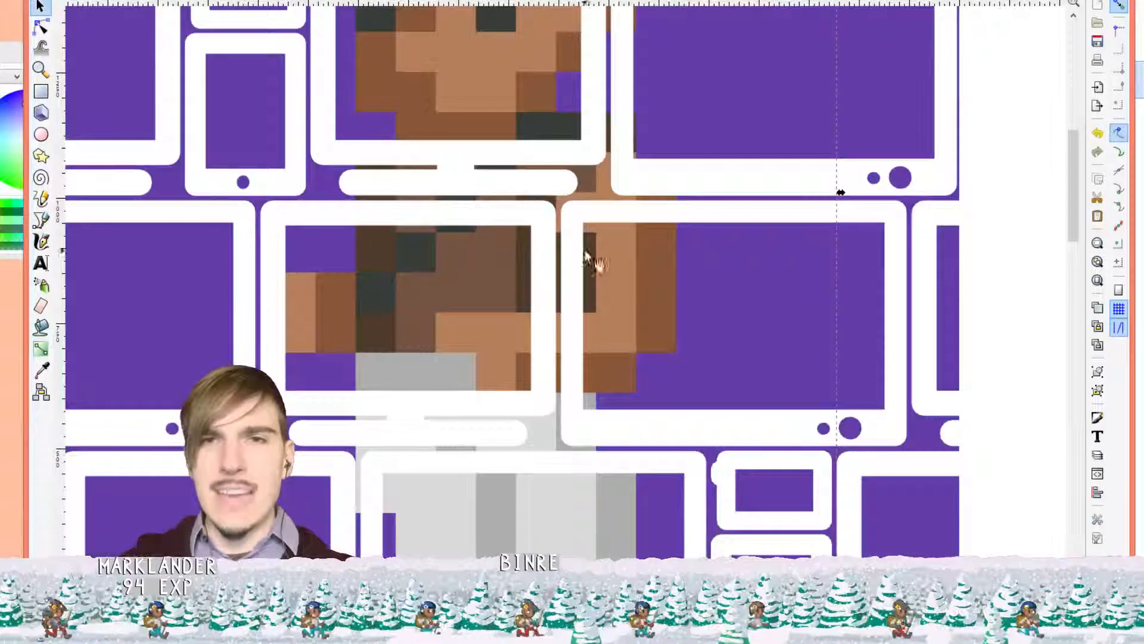
scroll(593, 256, down, 2)
scroll(572, 255, down, 1)
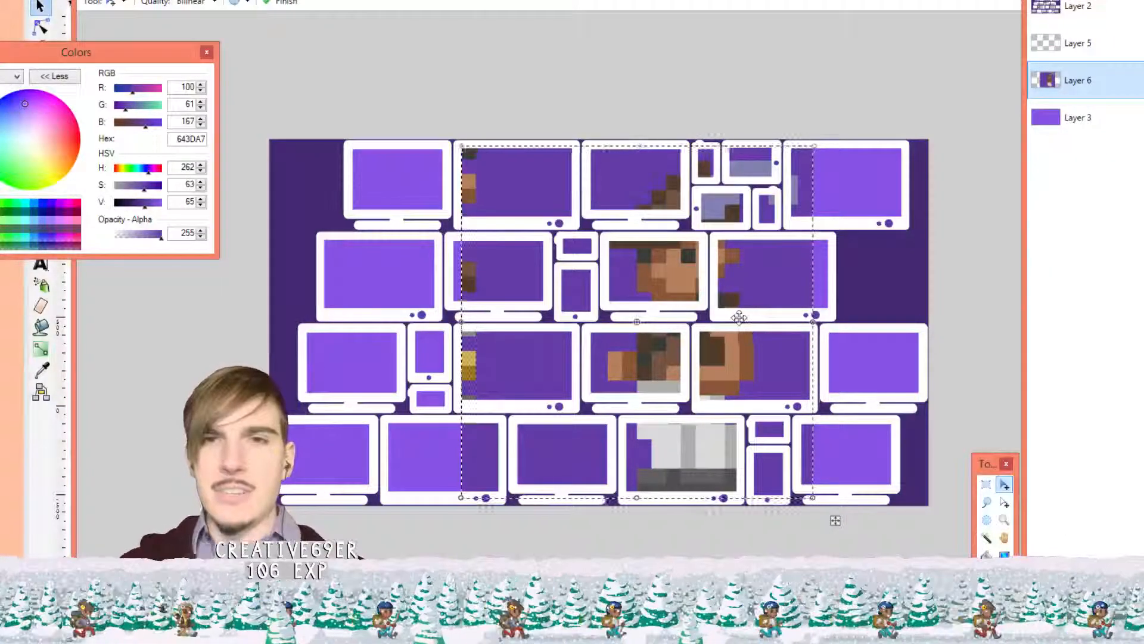
scroll(726, 300, up, 1)
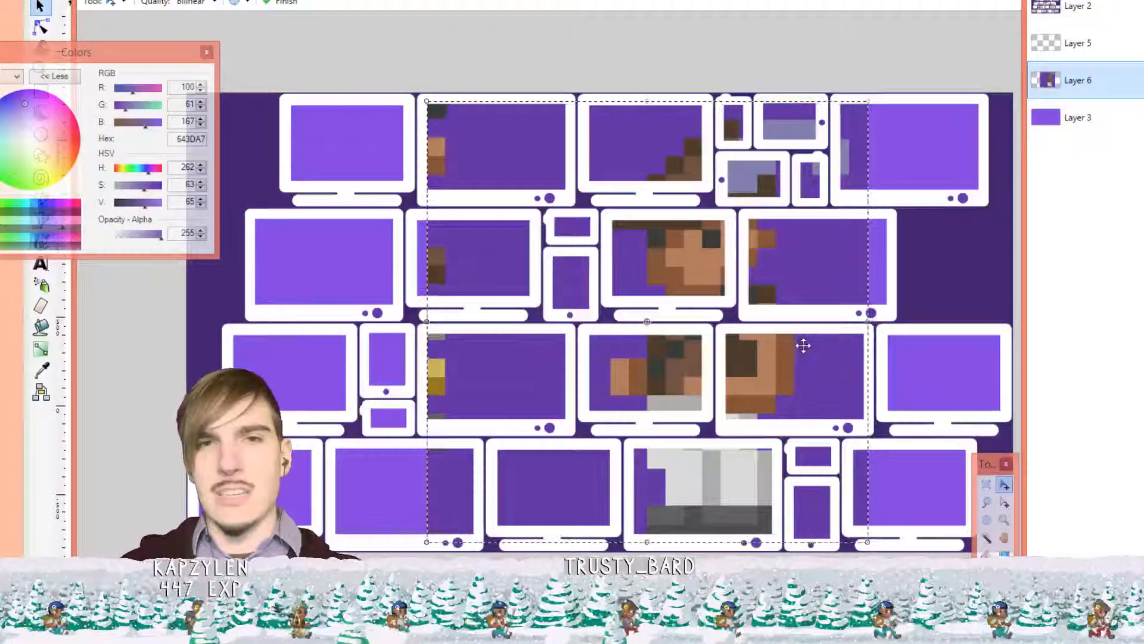
key(k)
key(ctrl+d)
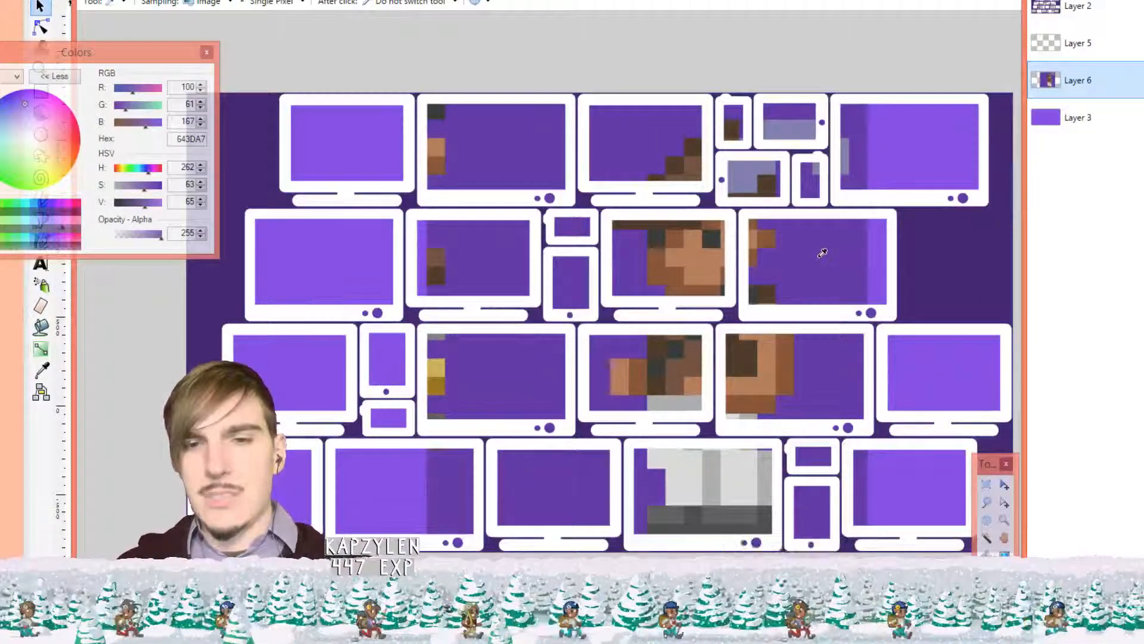
click(1092, 22)
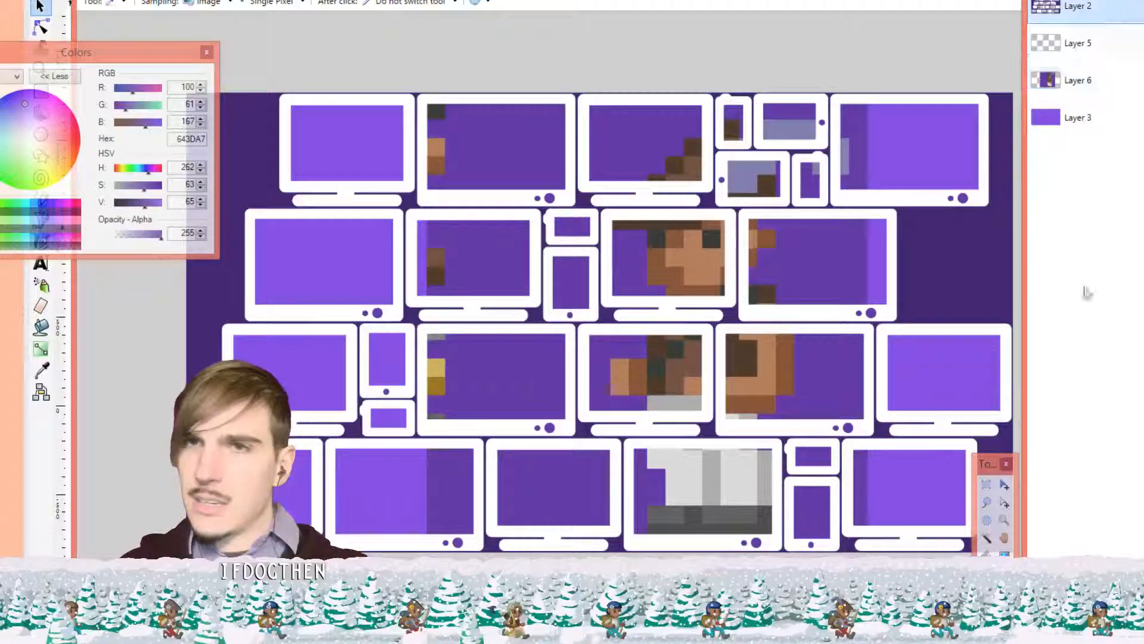
click(986, 552)
click(962, 272)
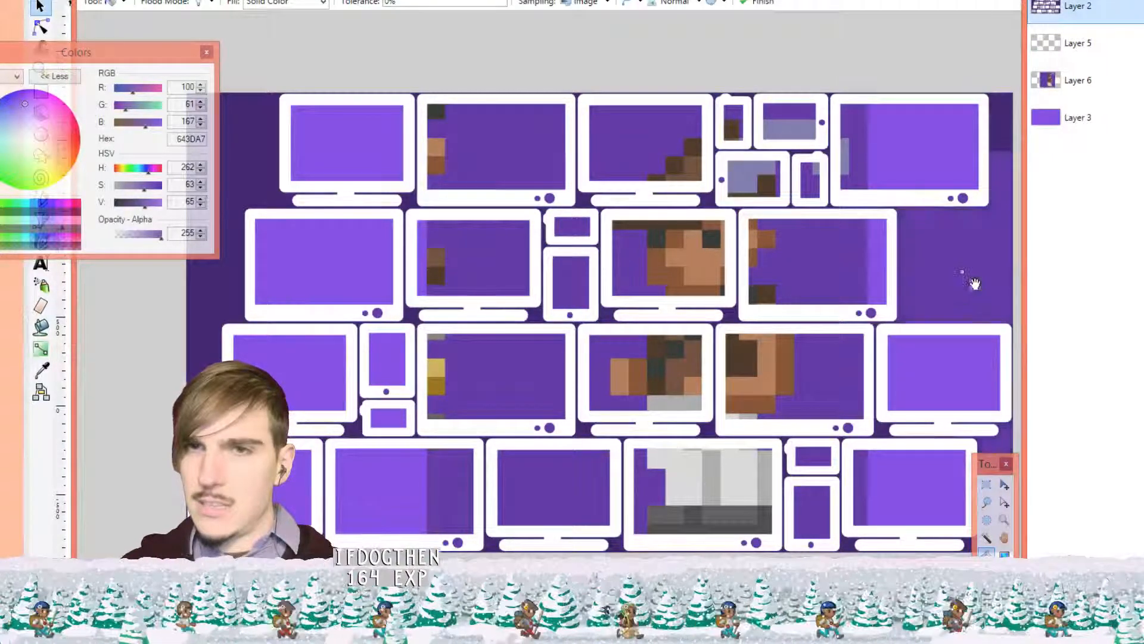
key(ctrl+z)
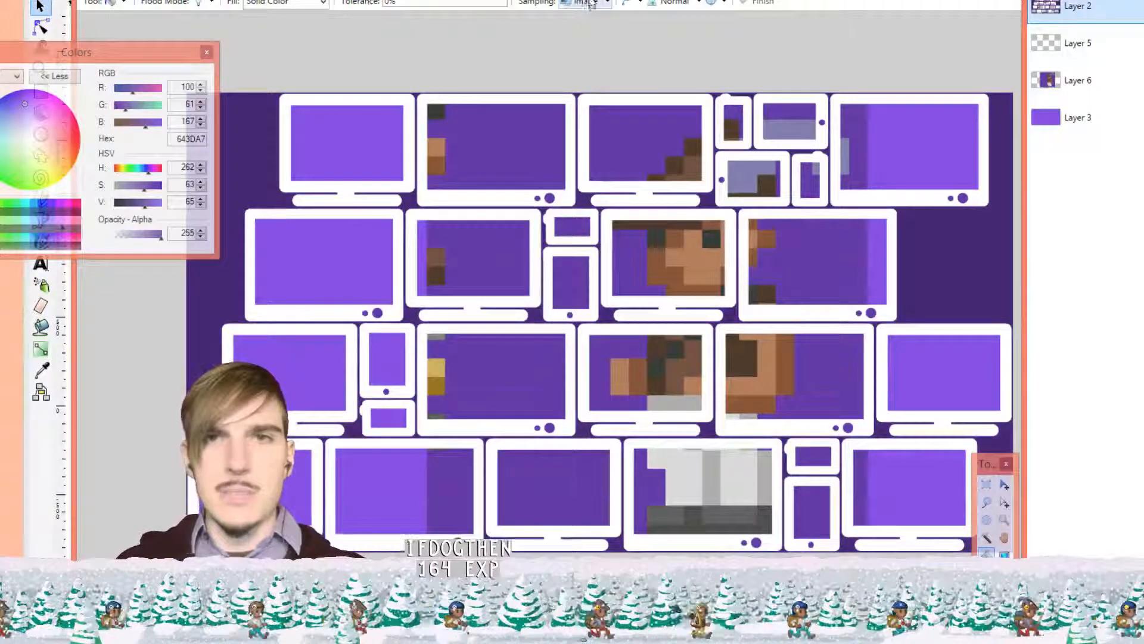
With Sampling set to Layer, fill the background 643DA7 purple; undo a trial fill on Layer 3
click(586, 10)
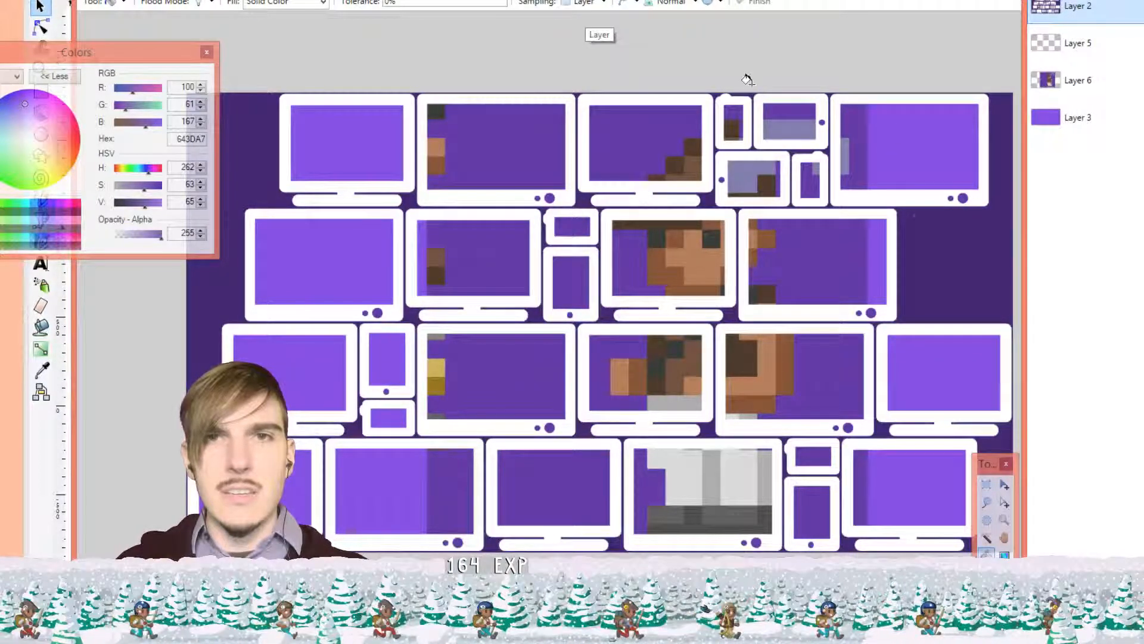
click(943, 248)
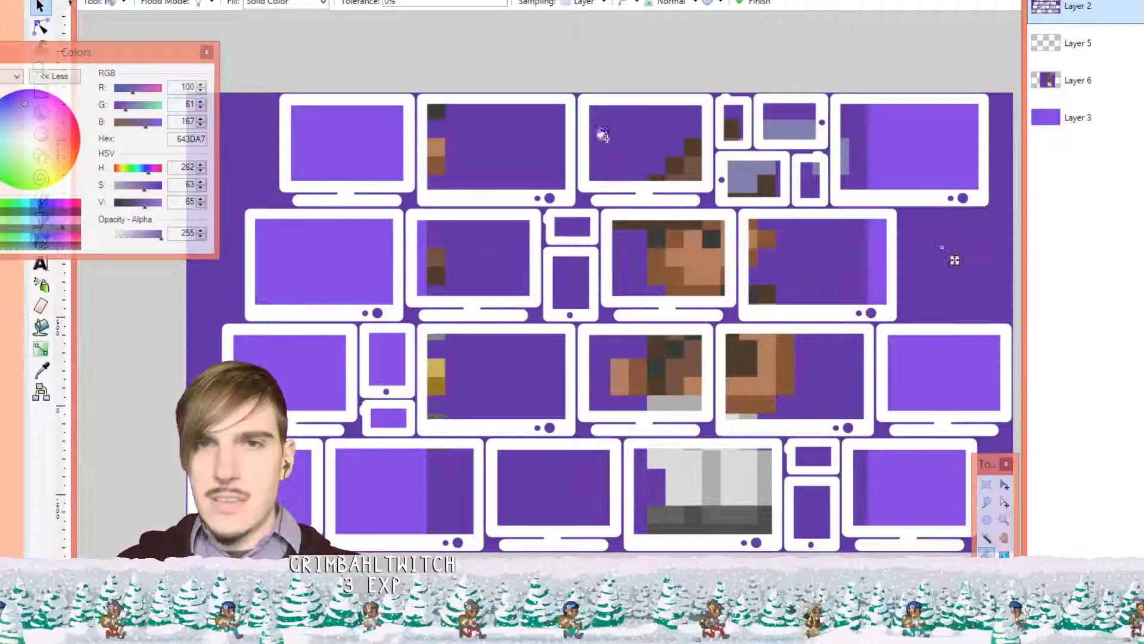
click(1091, 121)
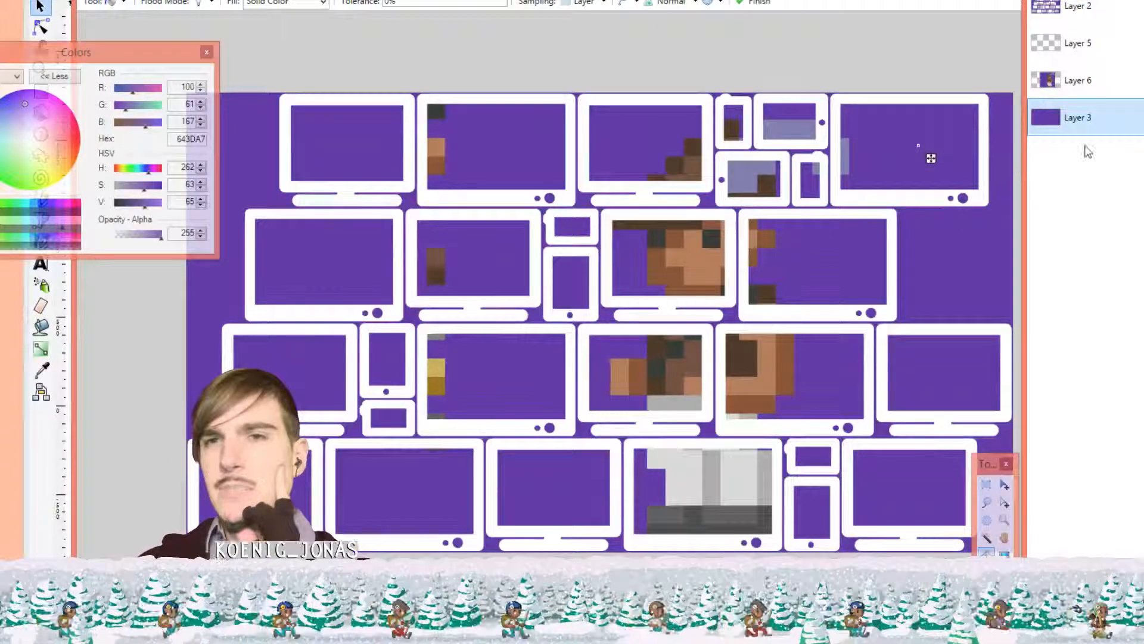
key(ctrl+z)
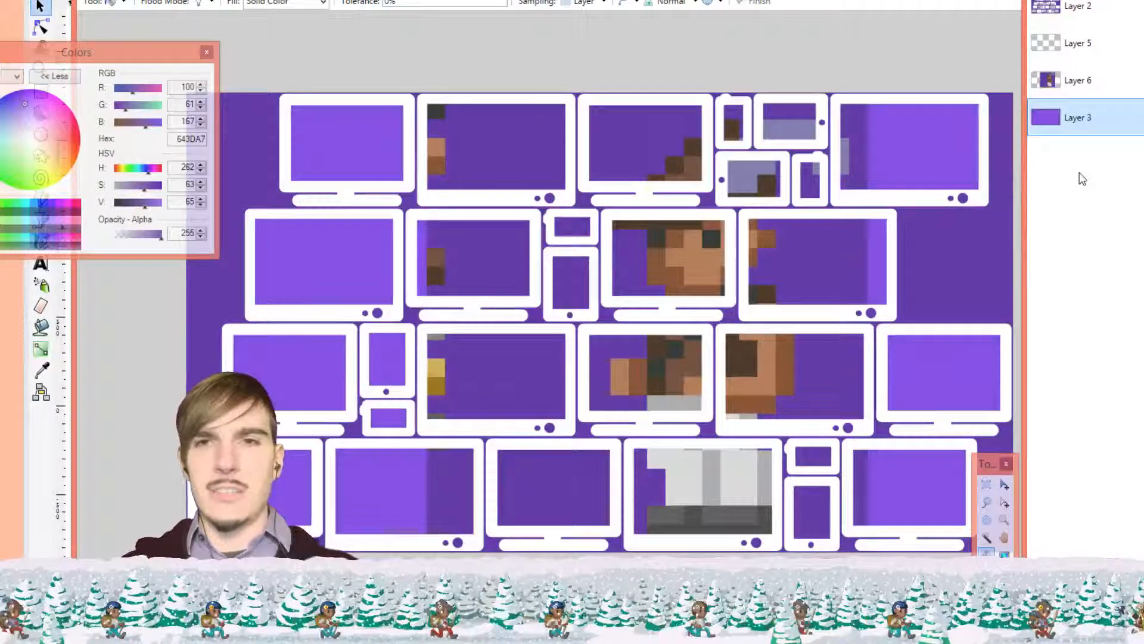
On Layer 6, sample a screen colour with the Color Picker and return to the Paint Bucket
click(1106, 85)
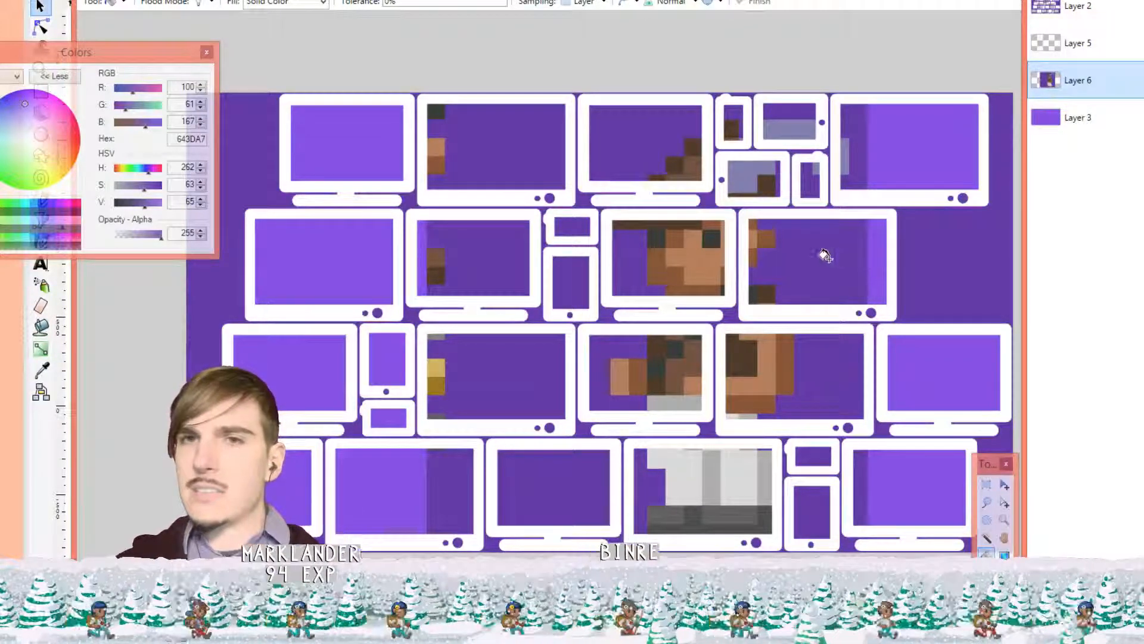
key(ctrl+z)
key(k)
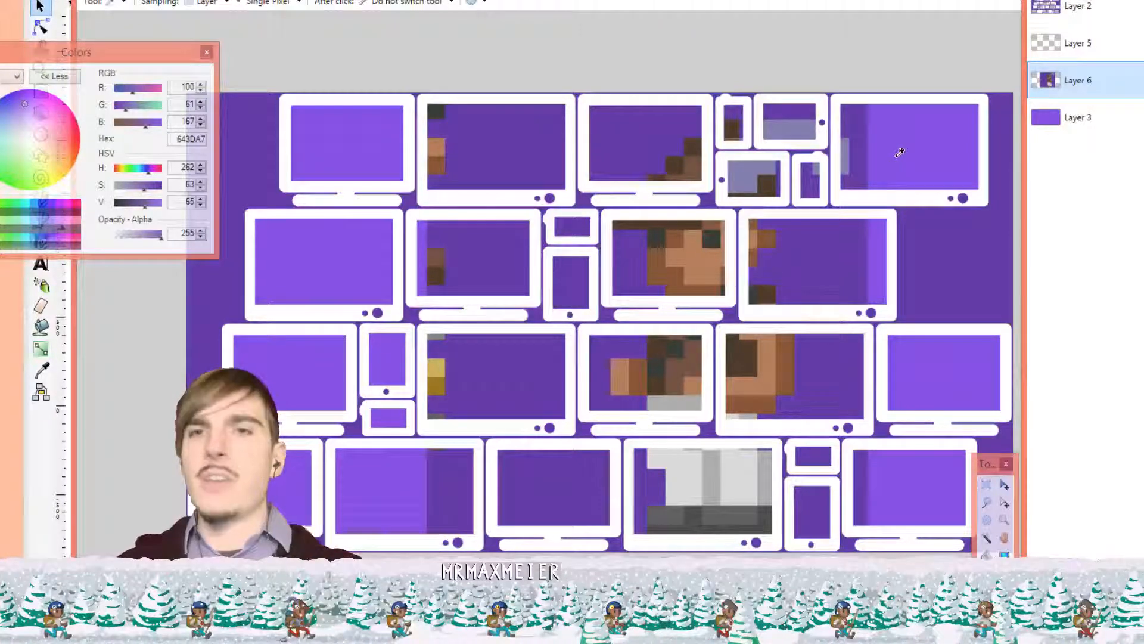
click(894, 156)
key(b)
click(986, 553)
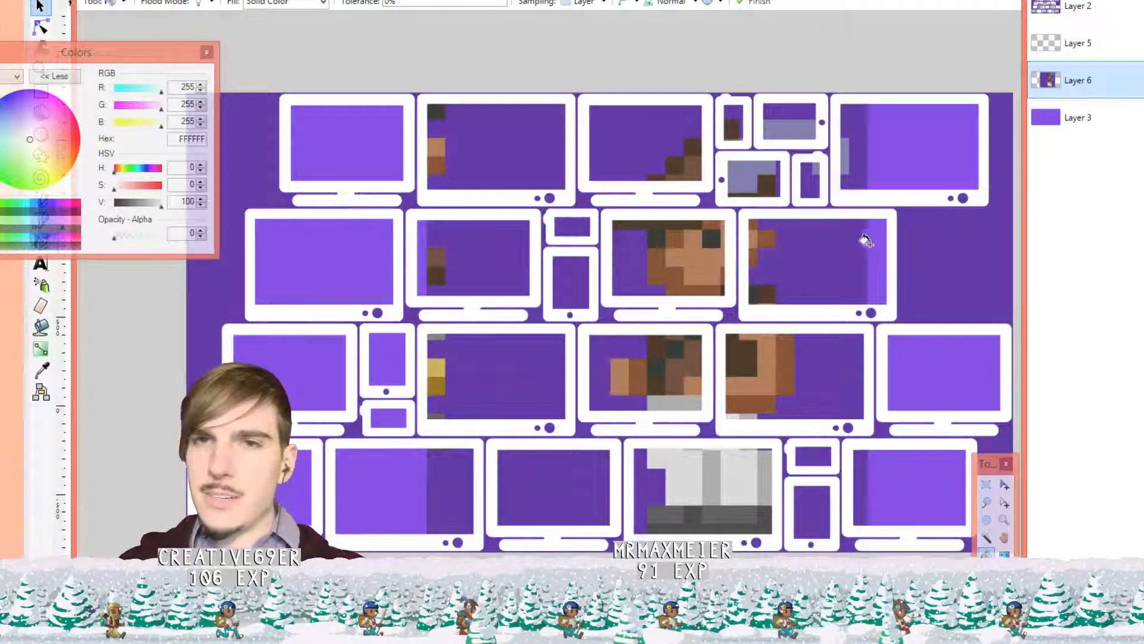
Pick 8754E5 with Image sampling, then Layer-sampled fill the darker screen areas with it
key(k)
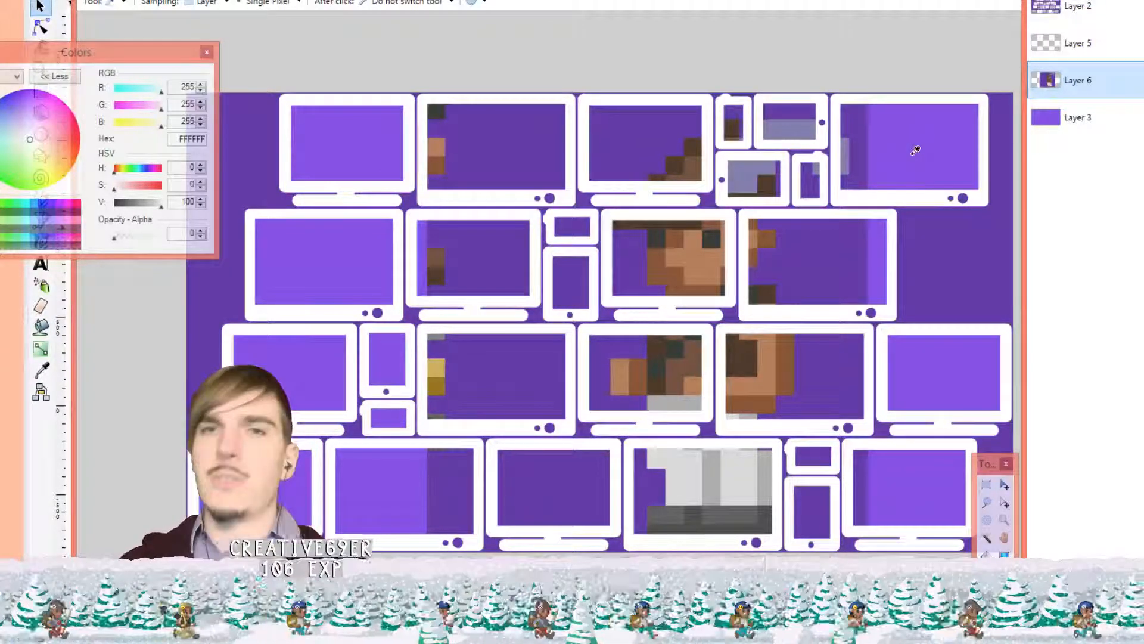
click(208, 3)
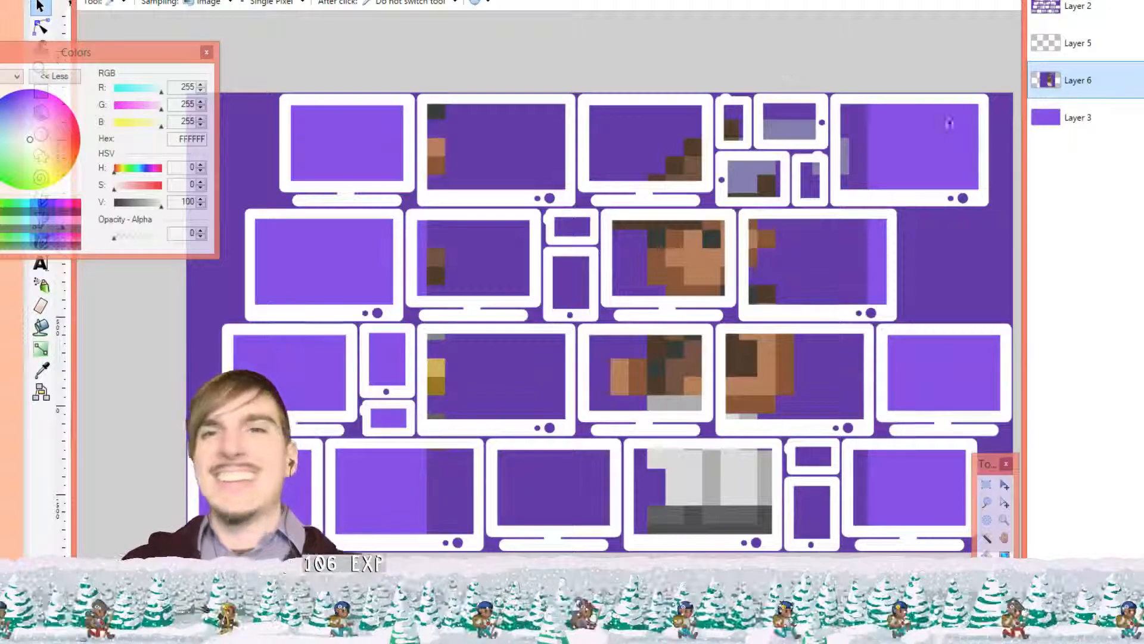
click(949, 124)
key(b)
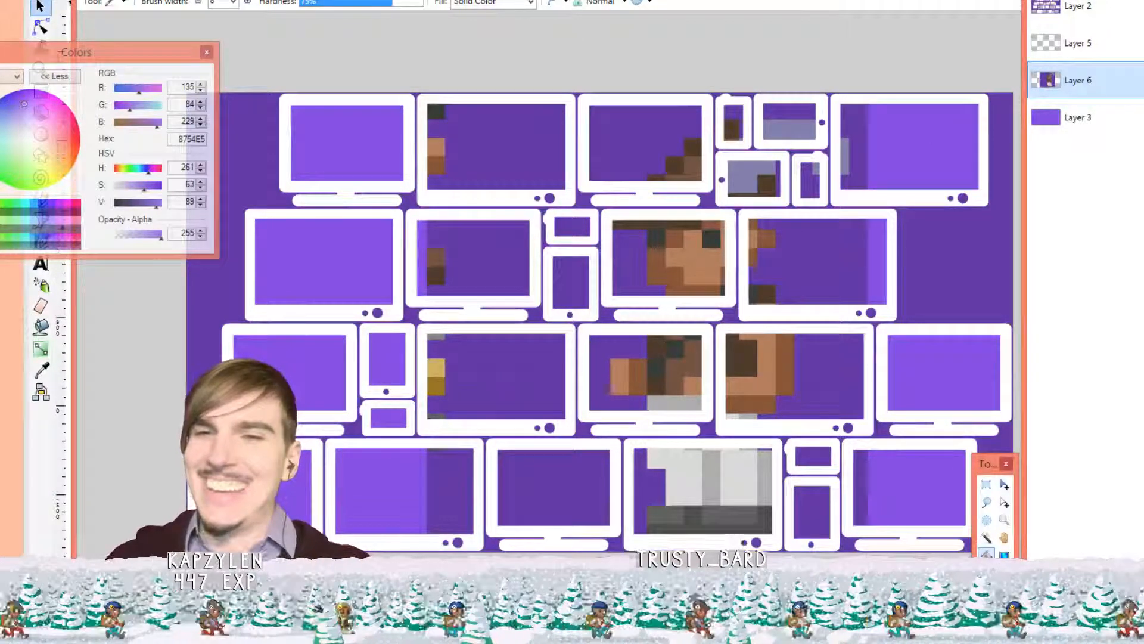
key(f)
click(590, 3)
click(596, 27)
click(813, 239)
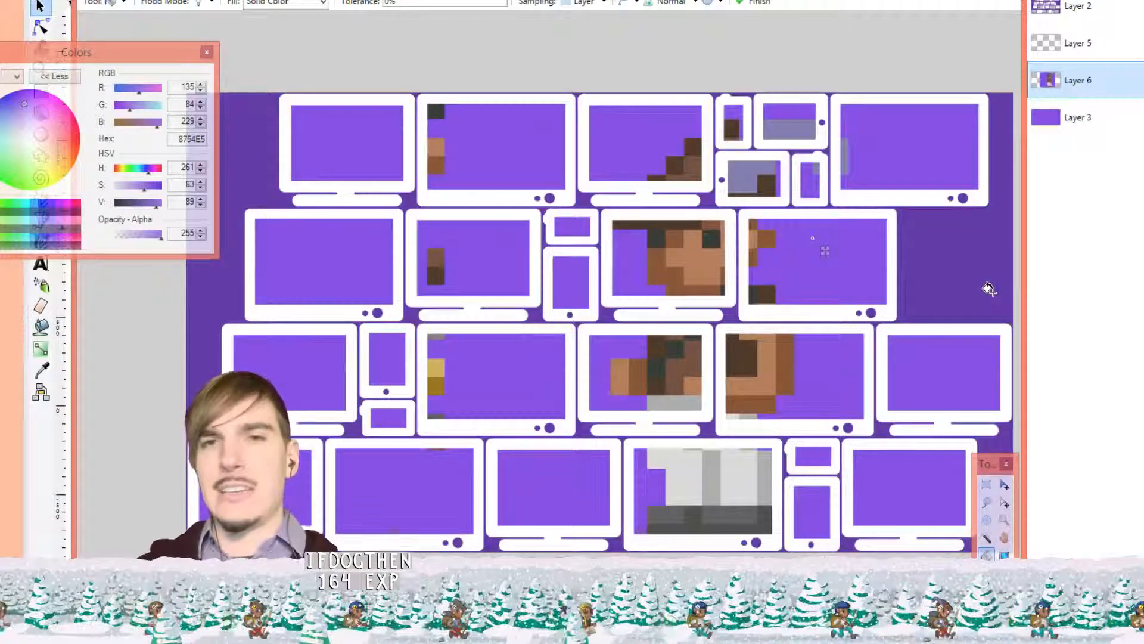
scroll(809, 274, down, 2)
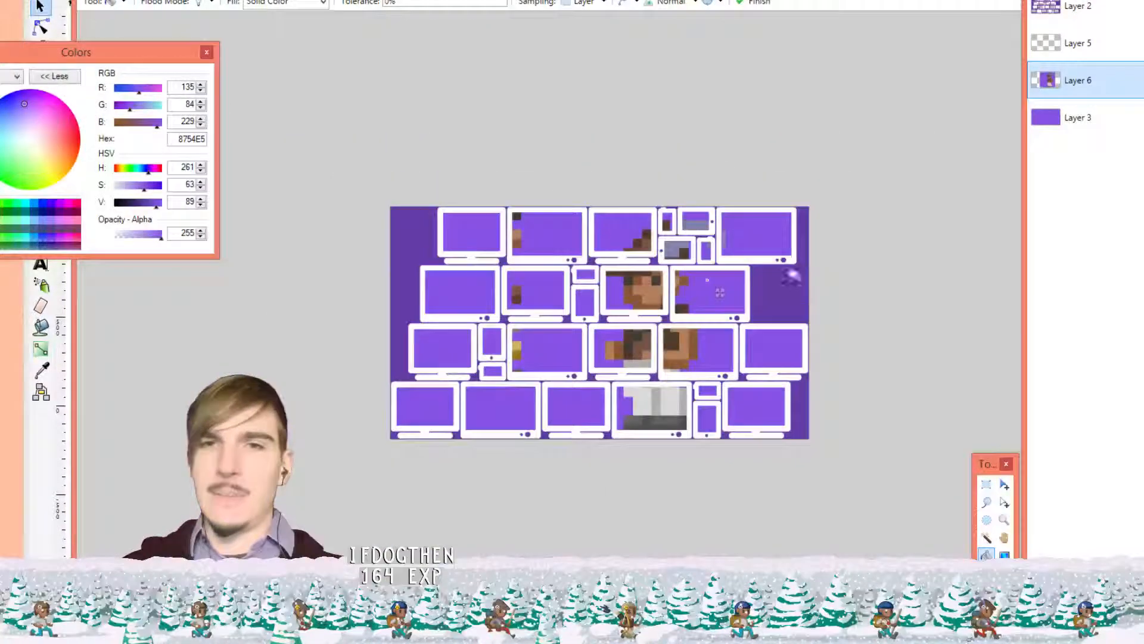
Fill Layer 2's background with the matching 8754E5 purple
scroll(720, 293, up, 2)
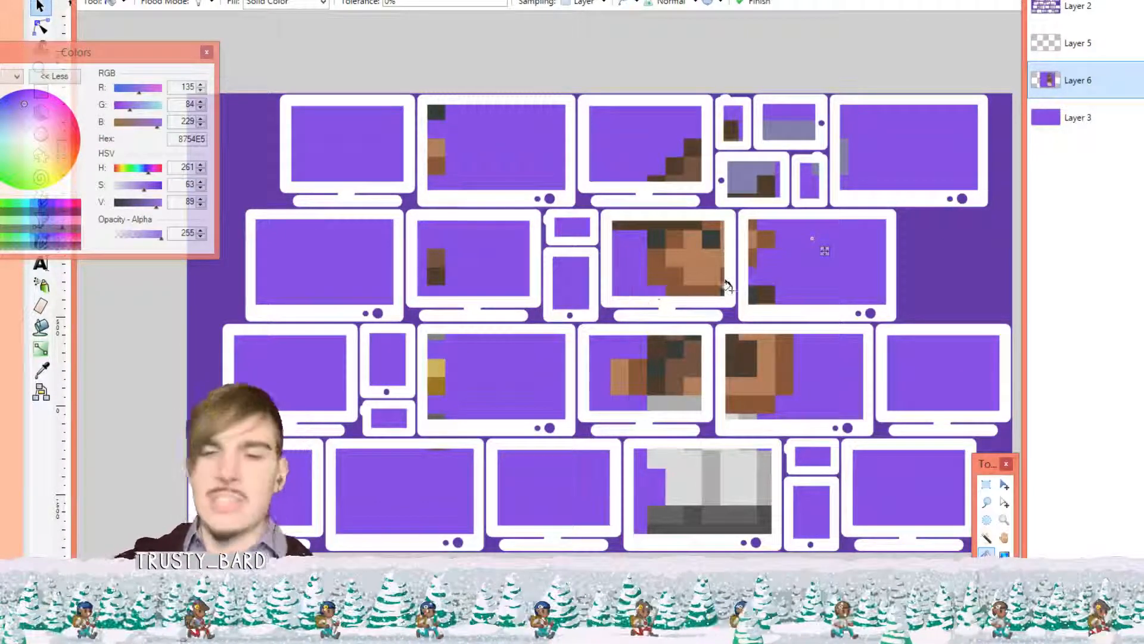
key(k)
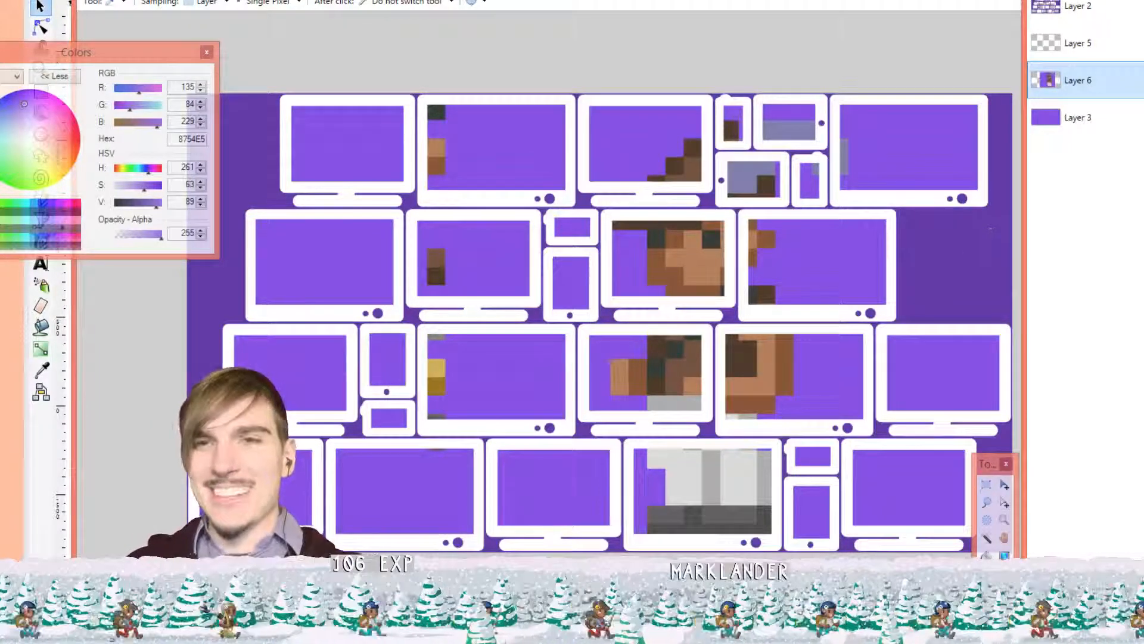
click(987, 554)
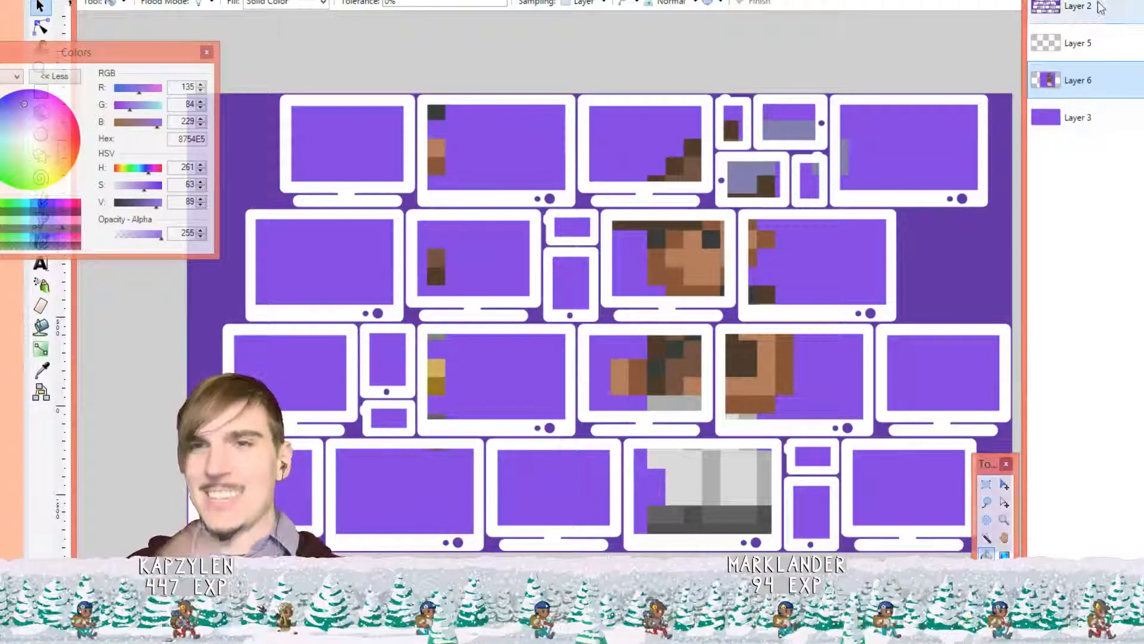
click(1100, 7)
click(979, 270)
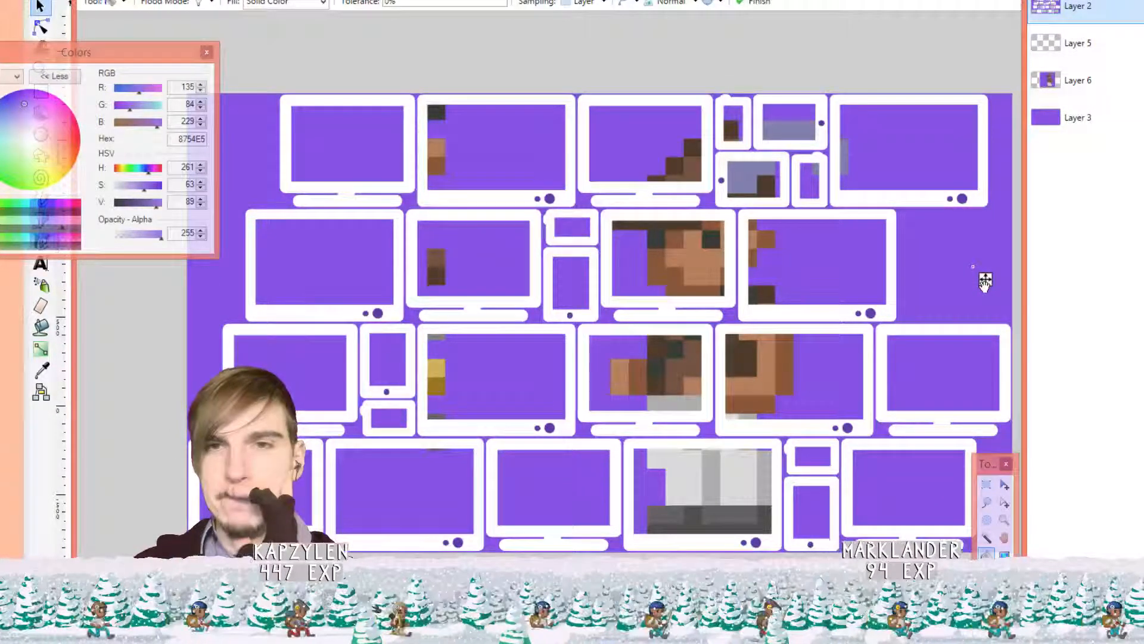
Zoom in and out to inspect the image, then select Layer 6 for editing
scroll(714, 241, up, 4)
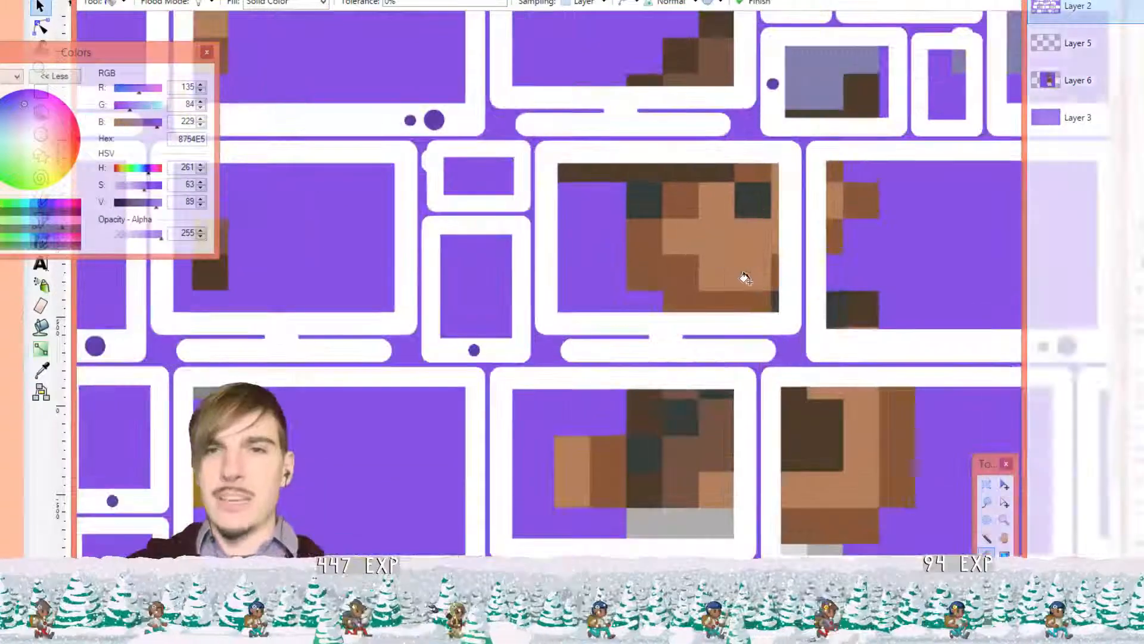
scroll(748, 317, down, 4)
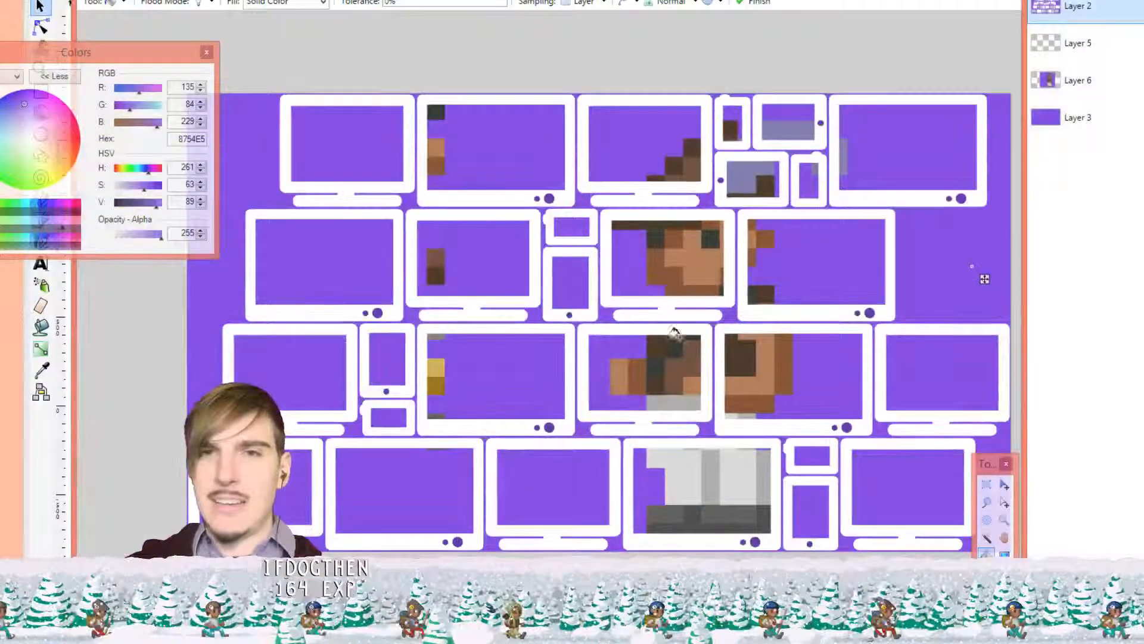
scroll(666, 328, up, 1)
scroll(680, 309, up, 2)
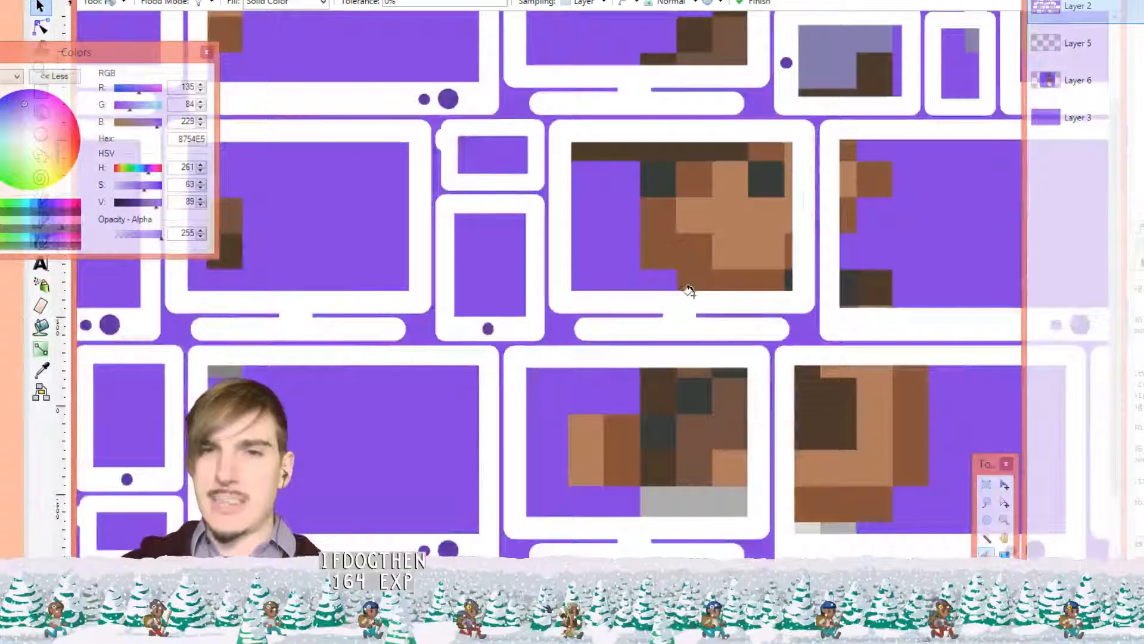
scroll(721, 291, down, 3)
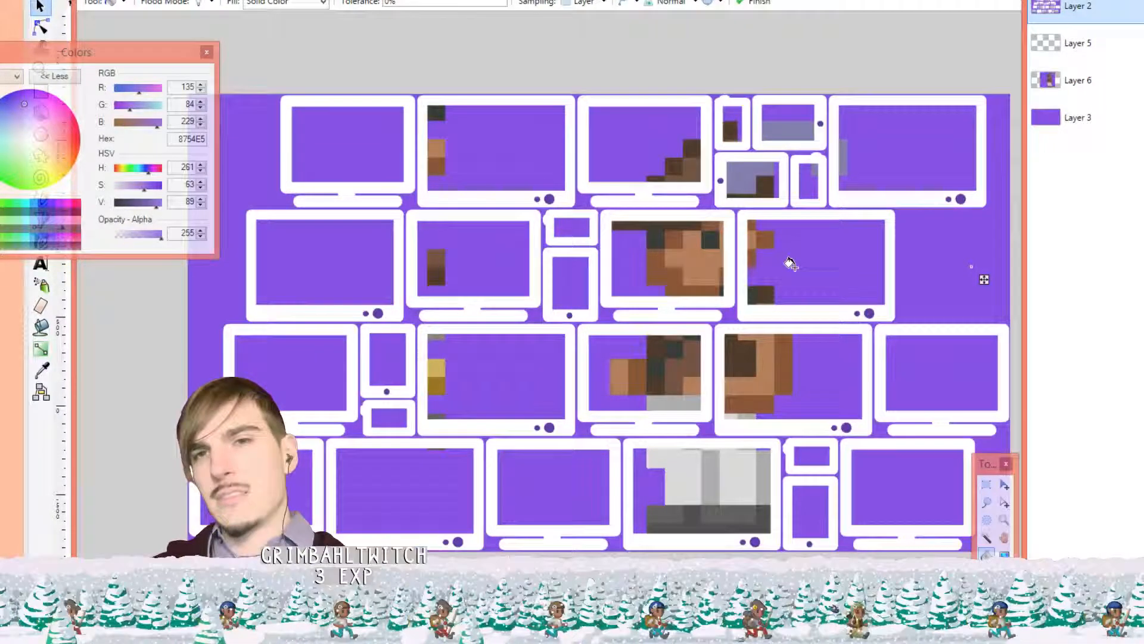
click(1091, 92)
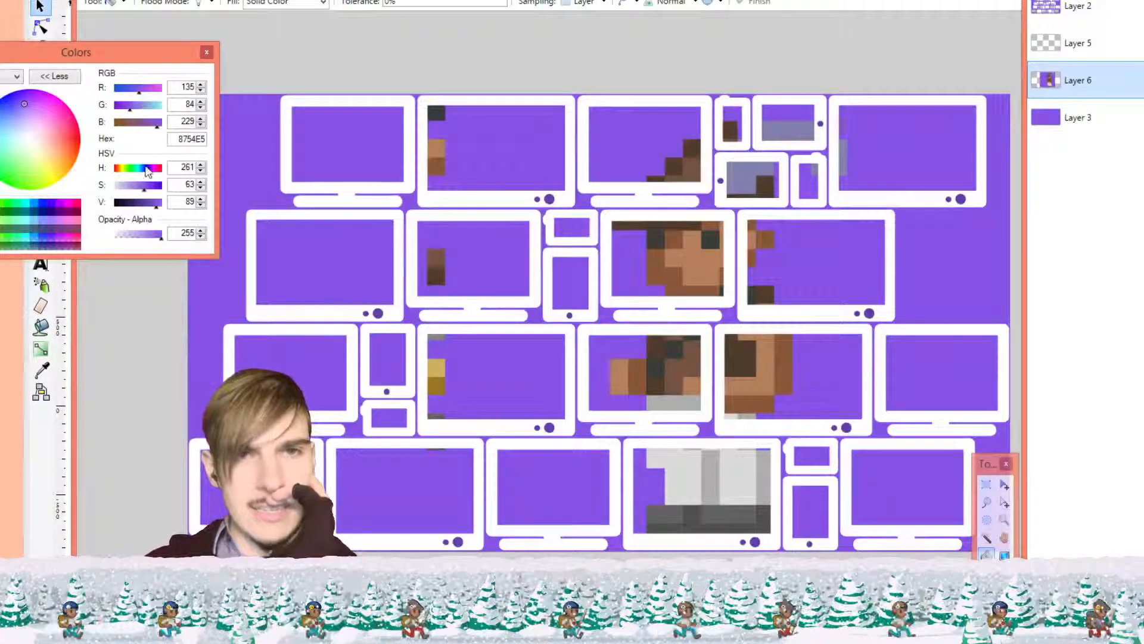
Set the hue to 159 for mint 53E2B0 and fill the screens on Layers 6 and 3
drag(150, 173, 137, 174)
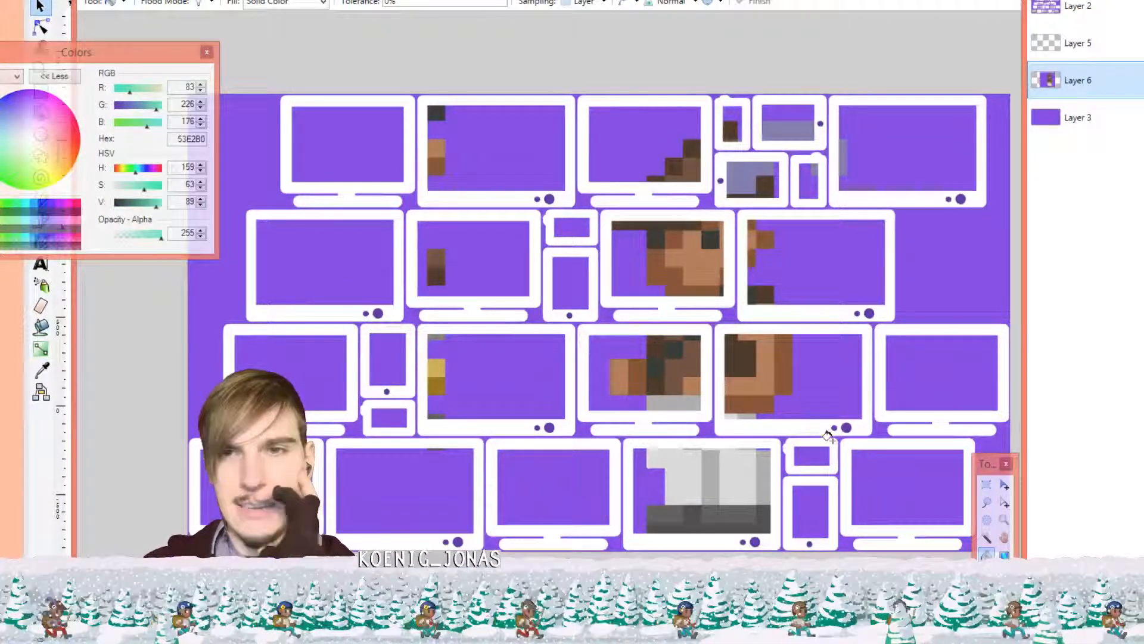
click(859, 282)
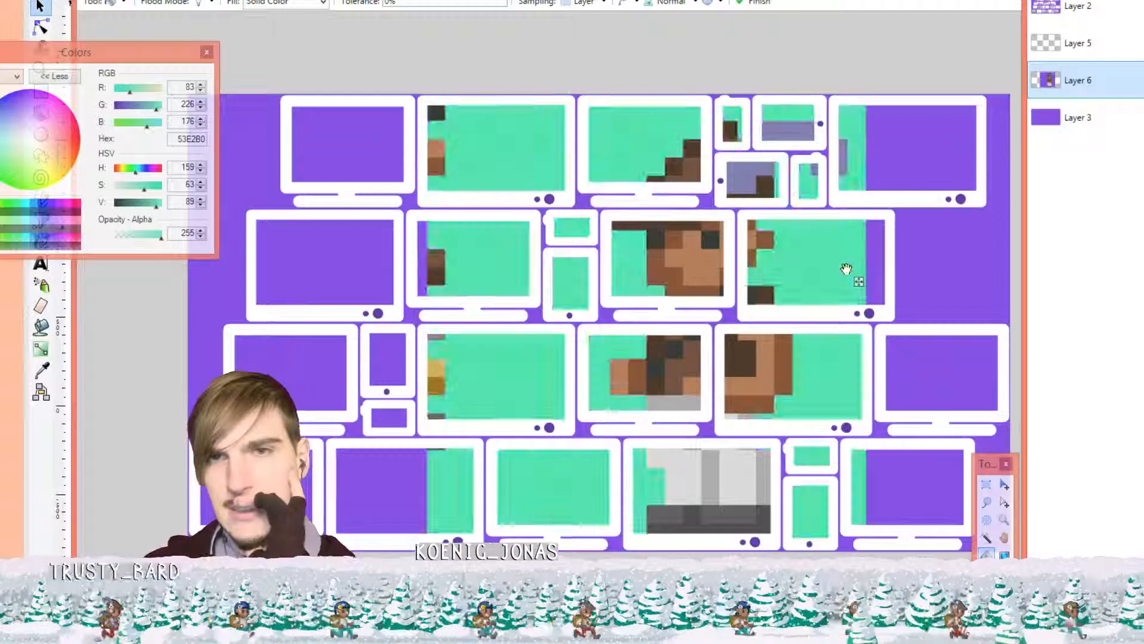
click(1069, 128)
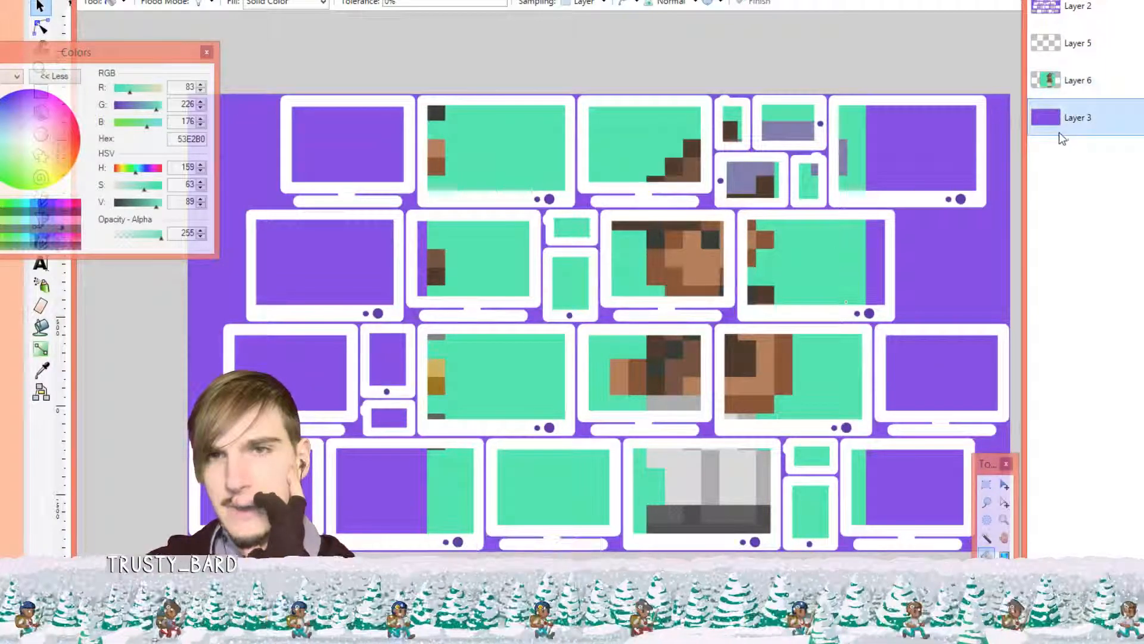
click(905, 174)
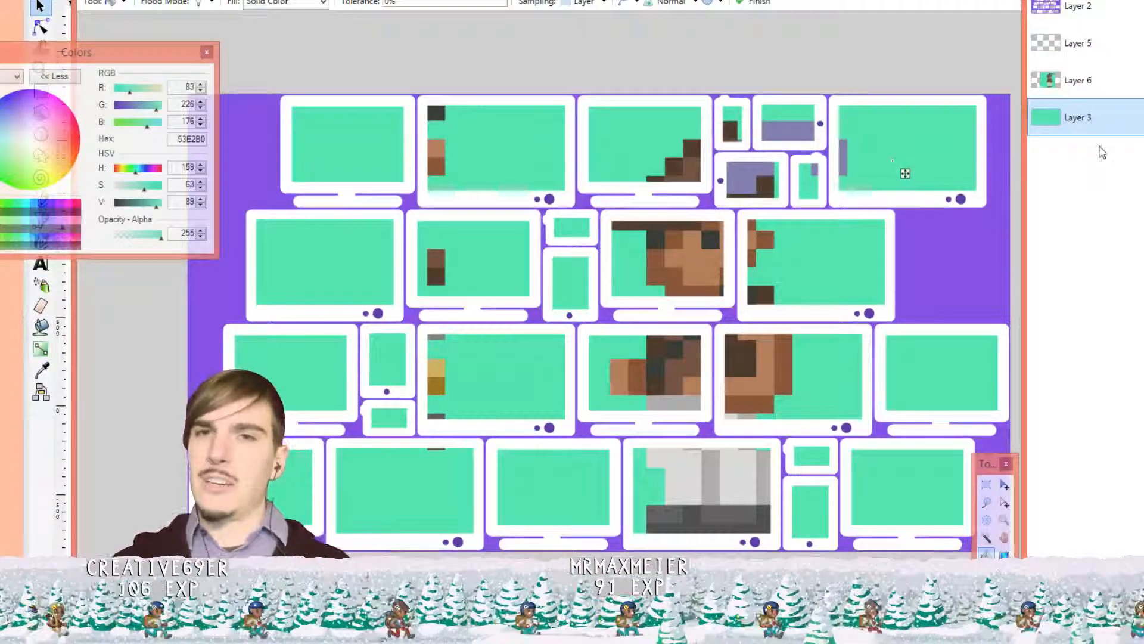
click(1099, 87)
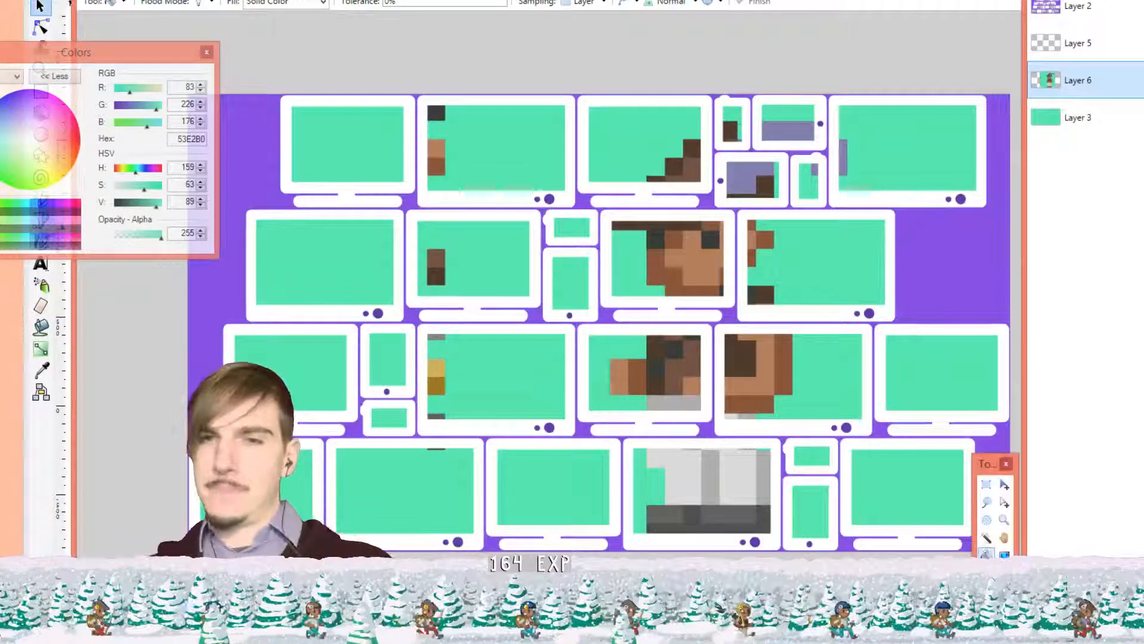
click(1004, 483)
Drag Layer 6's archer sprite repeatedly until its head and body fill the central screens
drag(664, 378, 705, 260)
drag(776, 265, 647, 273)
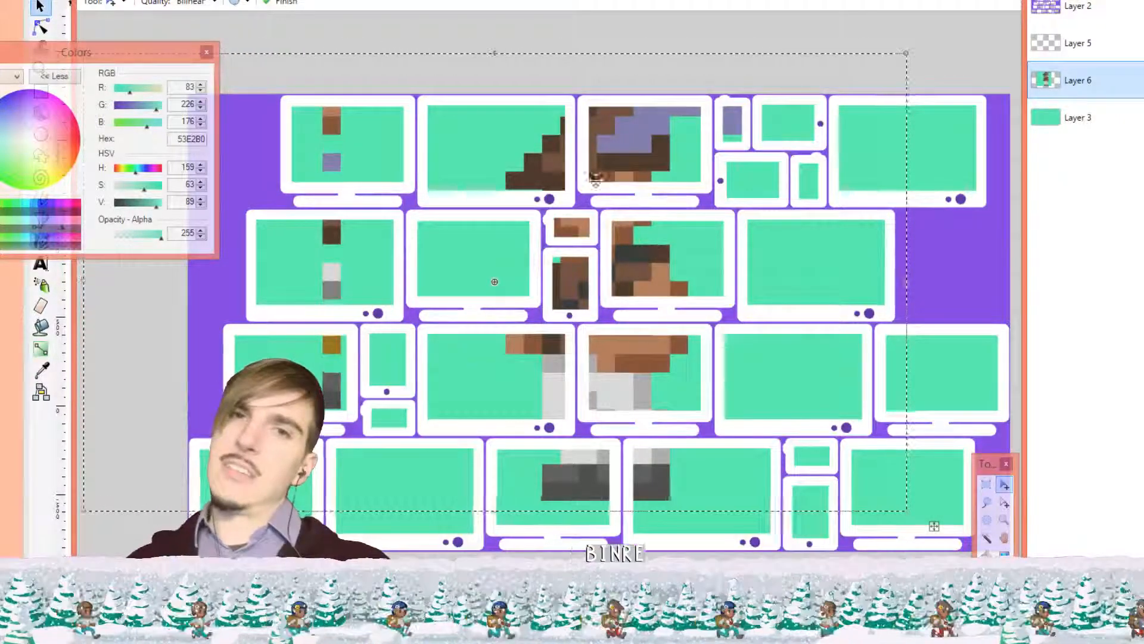
key(ctrl+d)
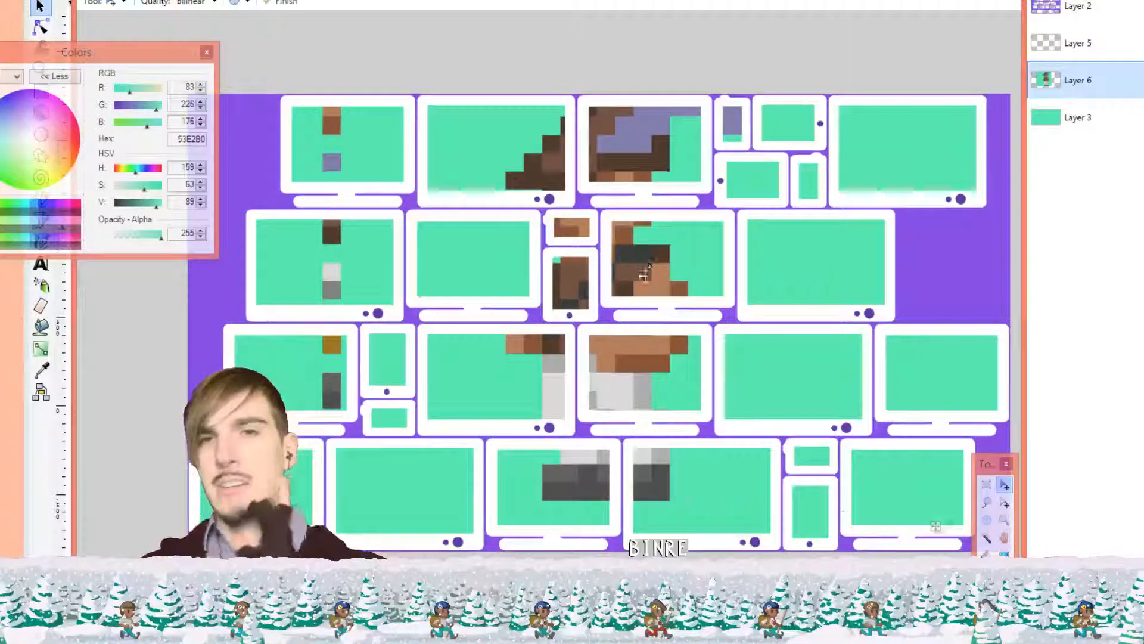
drag(633, 292, 722, 308)
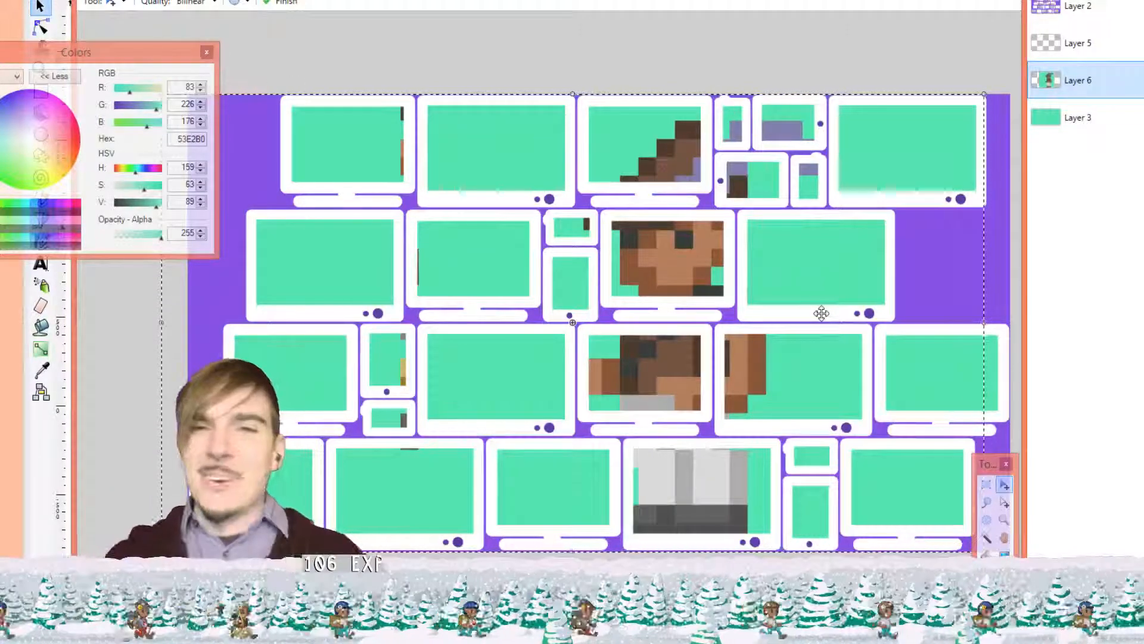
mouse_move(683, 262)
mouse_down()
mouse_move(778, 257)
mouse_move(698, 267)
mouse_up()
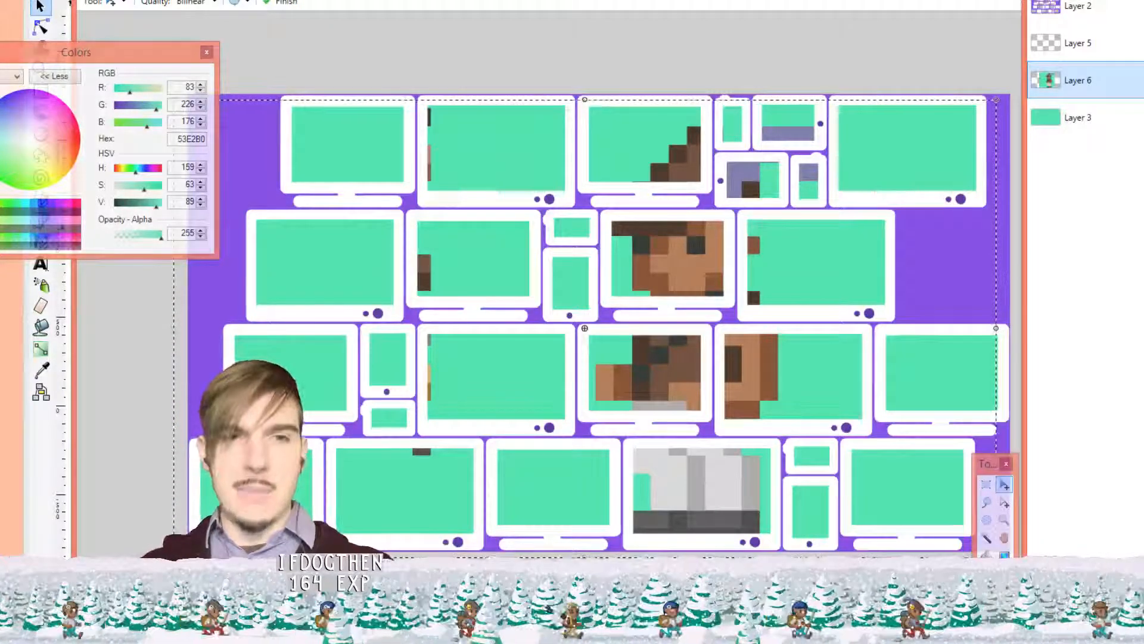
key(alt+Tab)
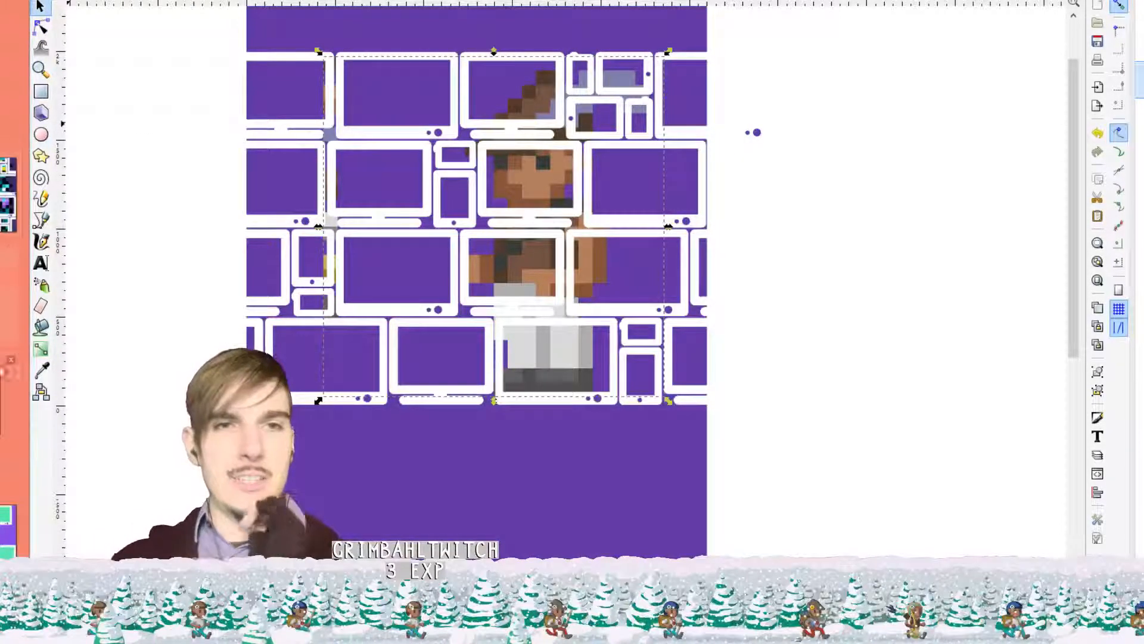
Back on the device-tiles image, set the hue to 180 for cyan 53E2E2
key(alt+Tab)
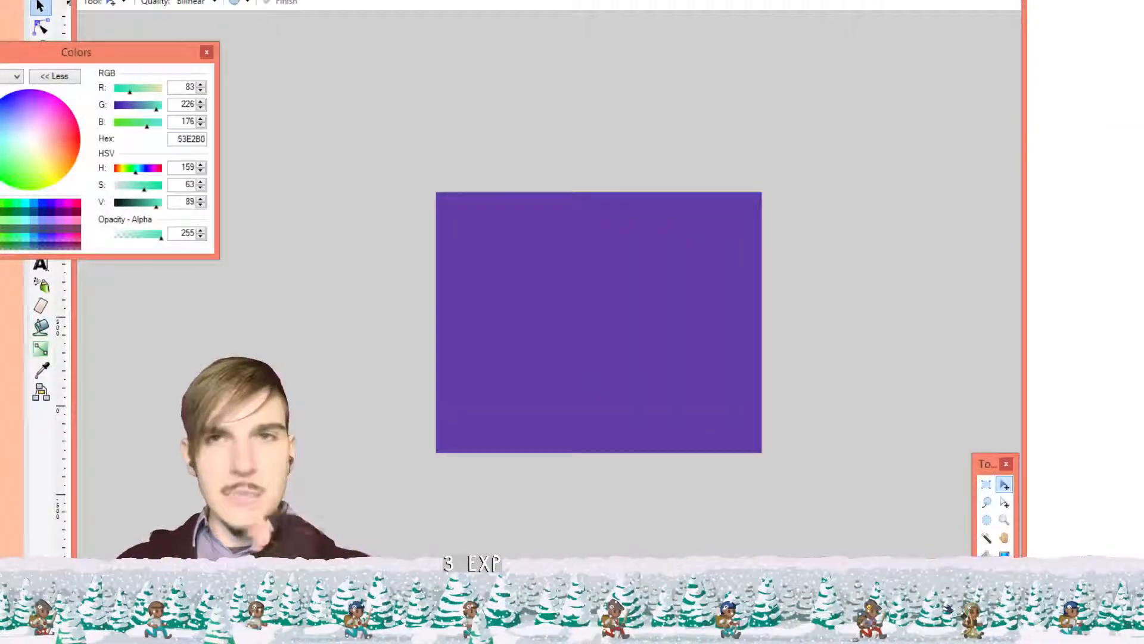
key(ctrl+Tab)
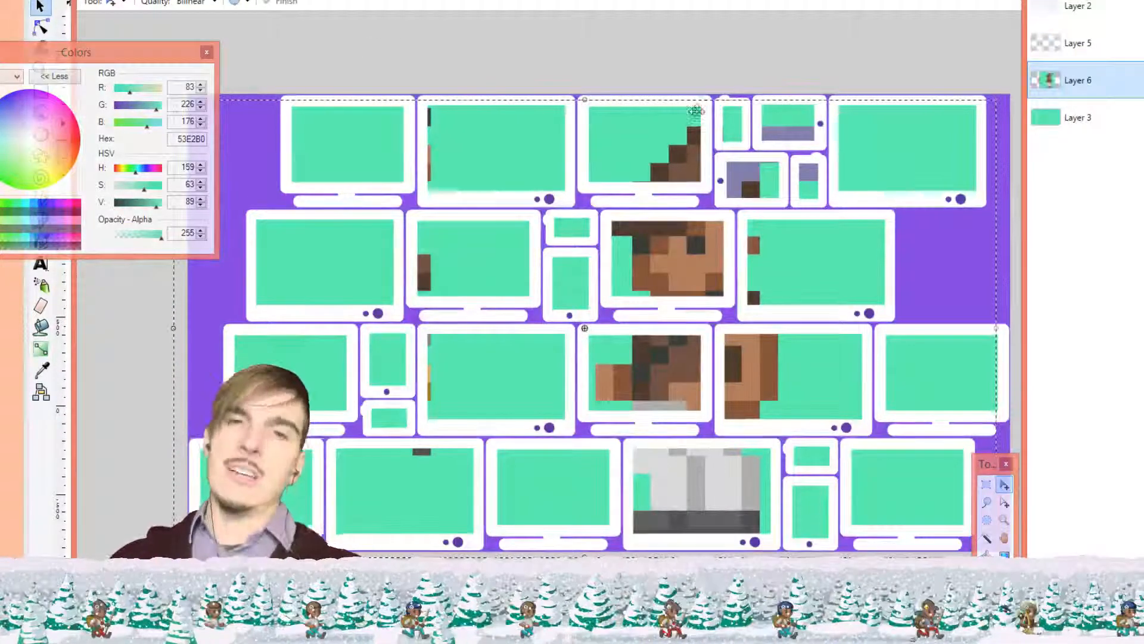
click(138, 173)
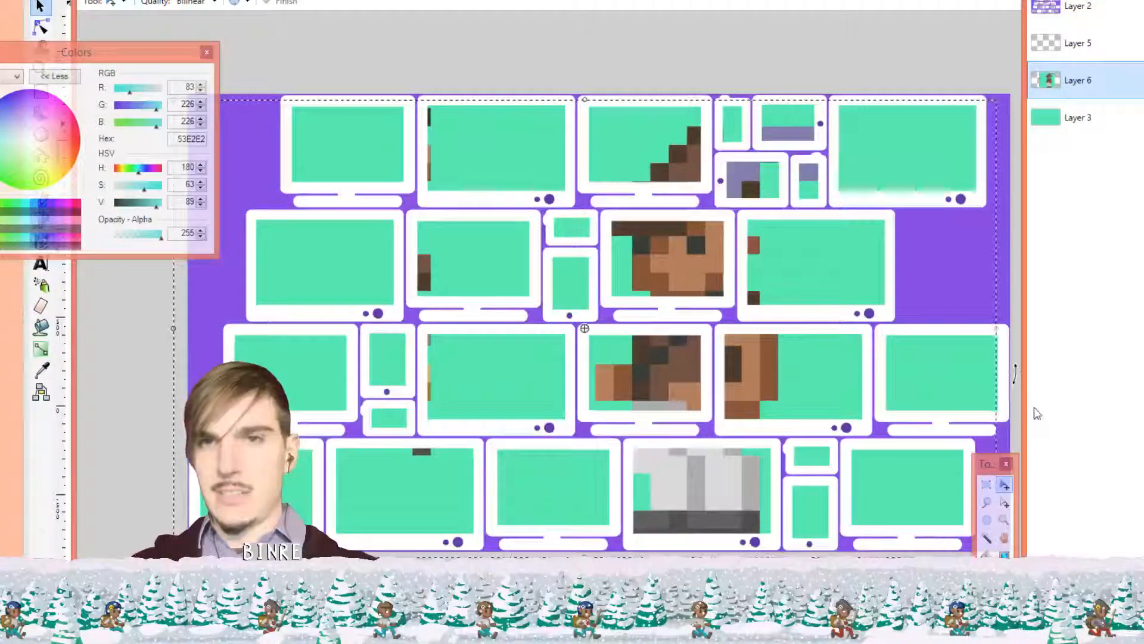
Fill every mint green screen area on Layer 6 with cyan 53E2E2
click(987, 552)
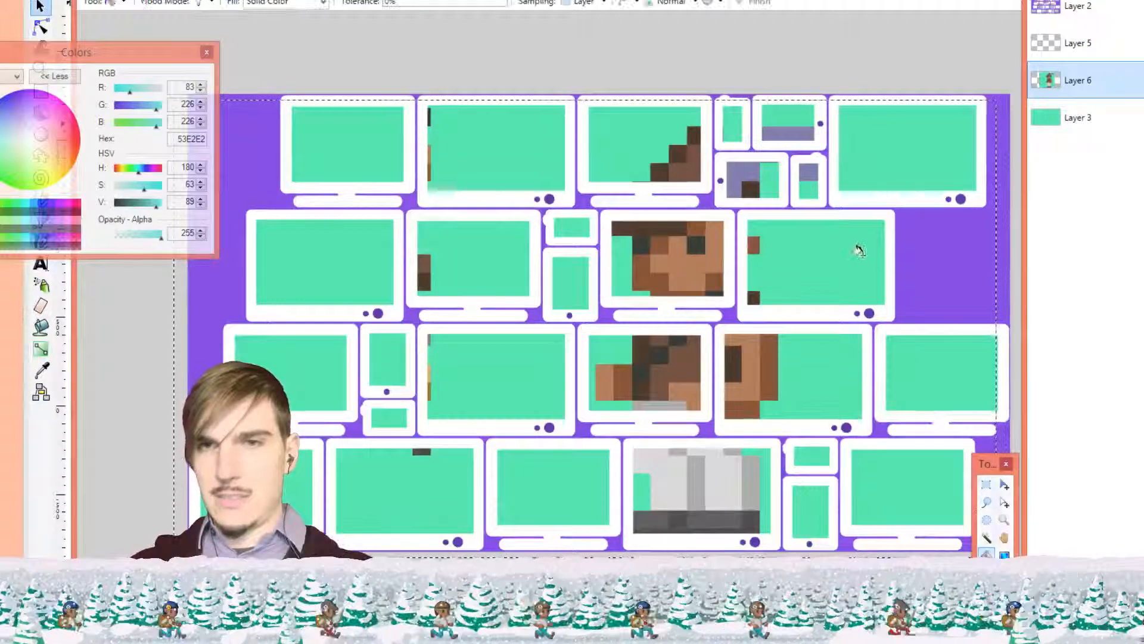
click(864, 257)
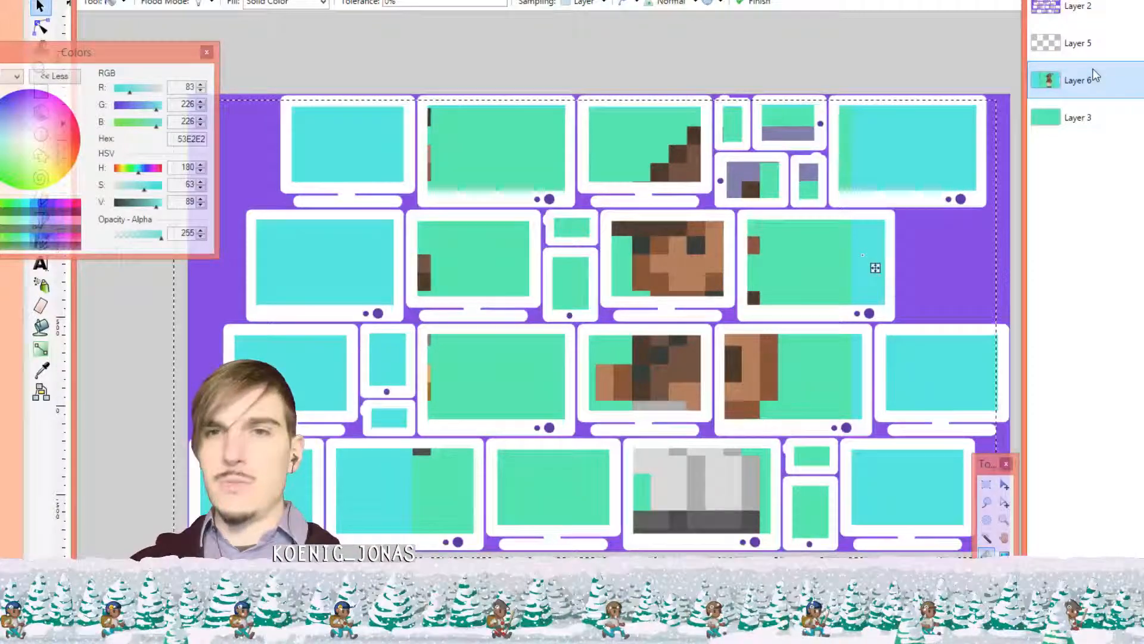
click(1097, 114)
click(1097, 87)
click(771, 280)
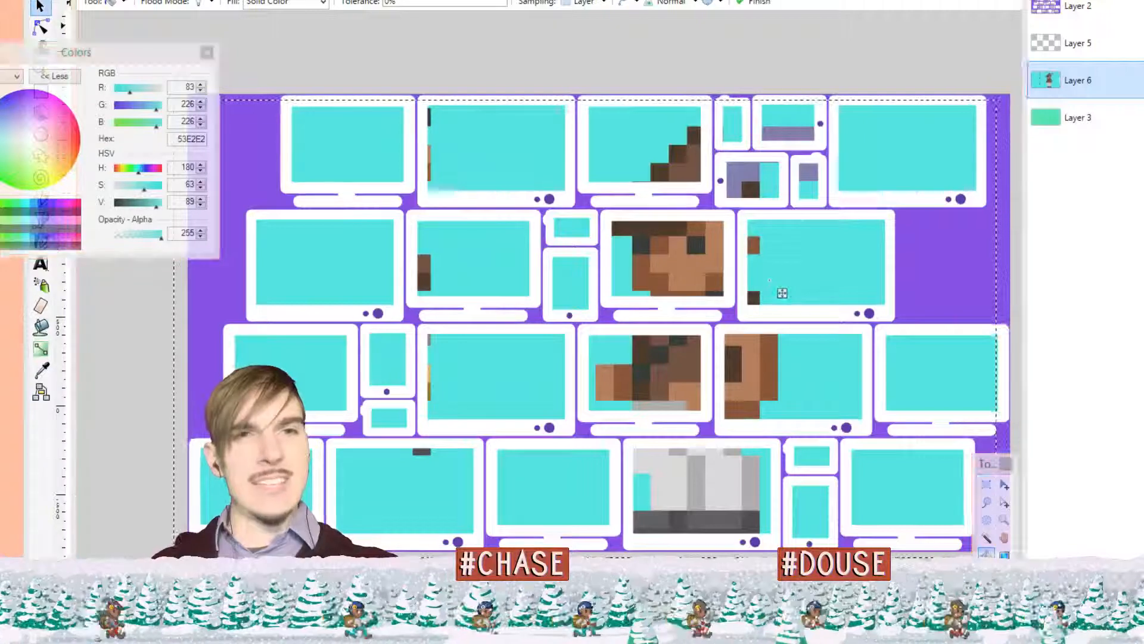
key(alt+Tab)
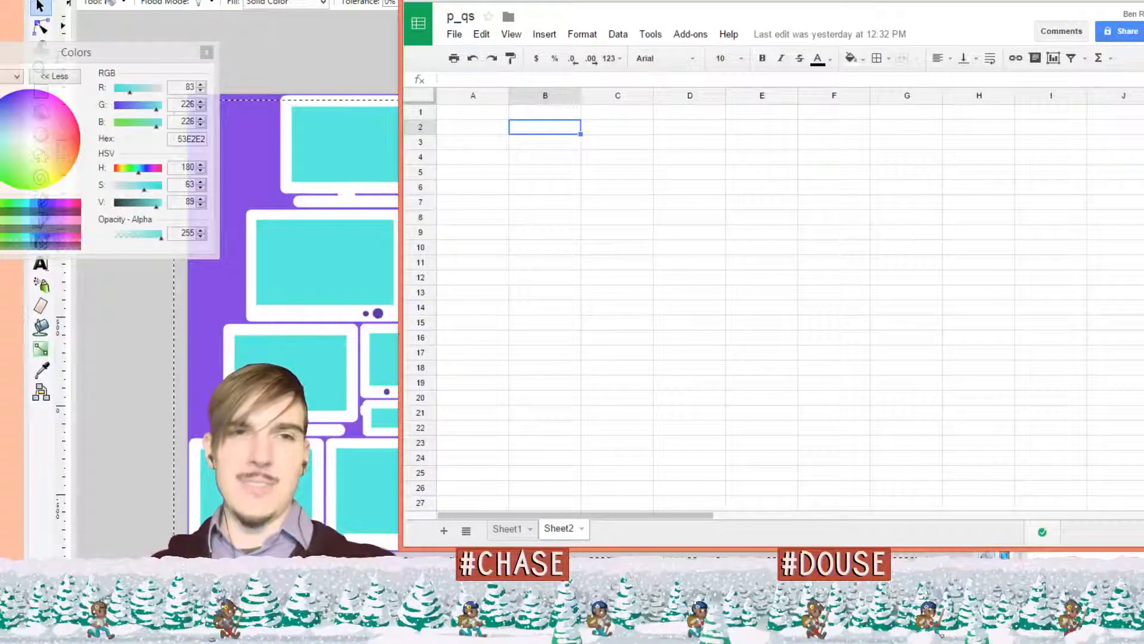
Bring the OBS broadcaster window forward
key(alt+Tab)
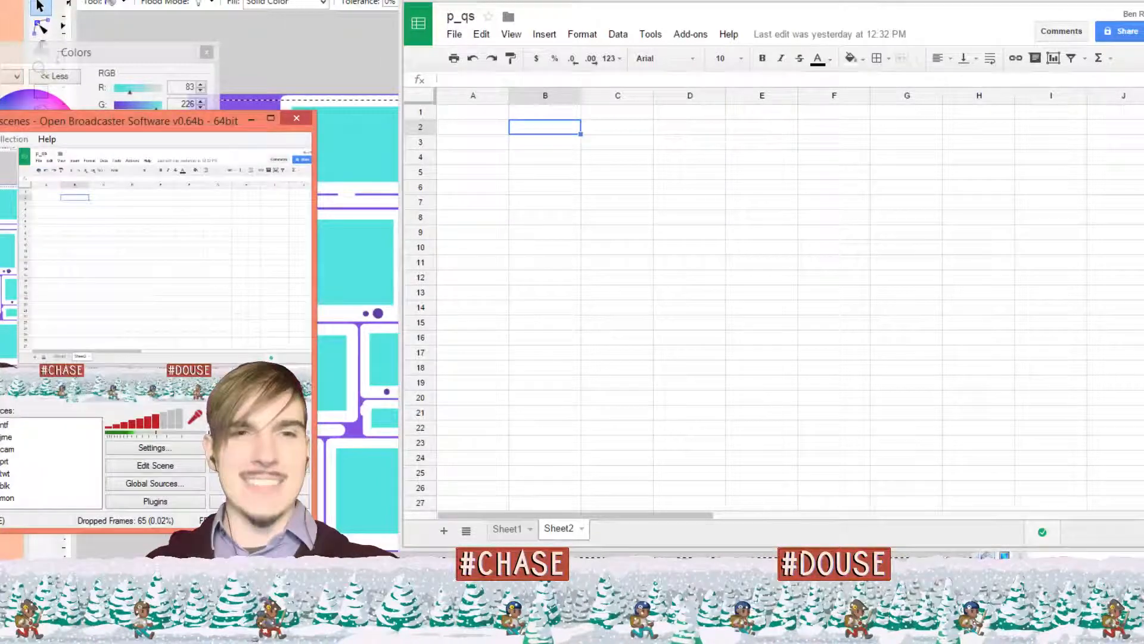
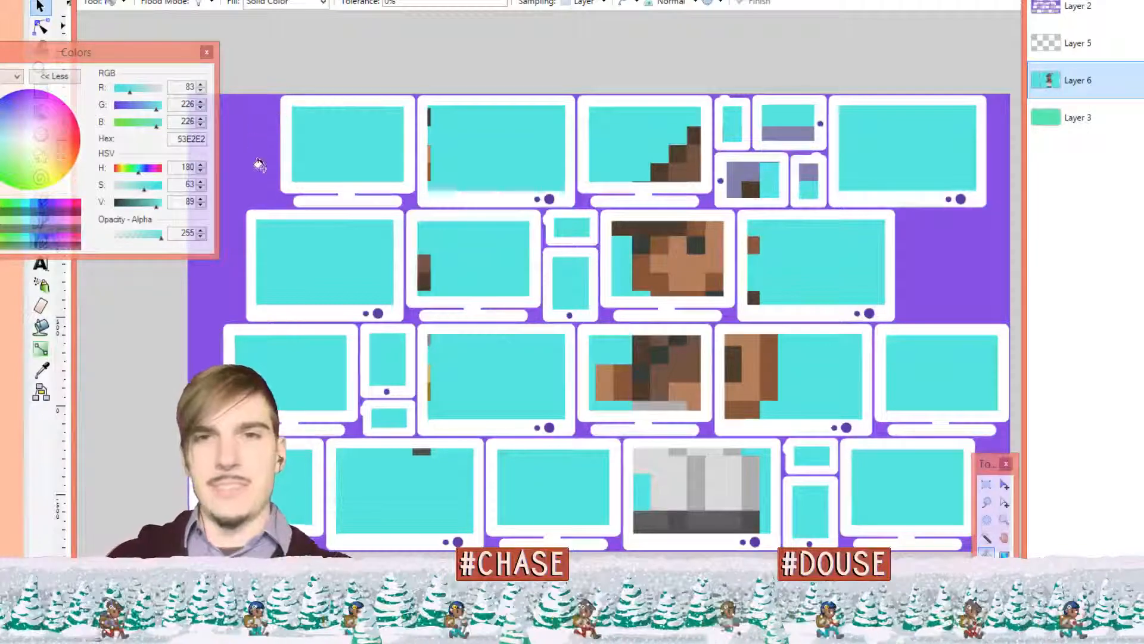
Choose the Paintbrush and cycle through the open images back to the monitor-wall composite
key(b)
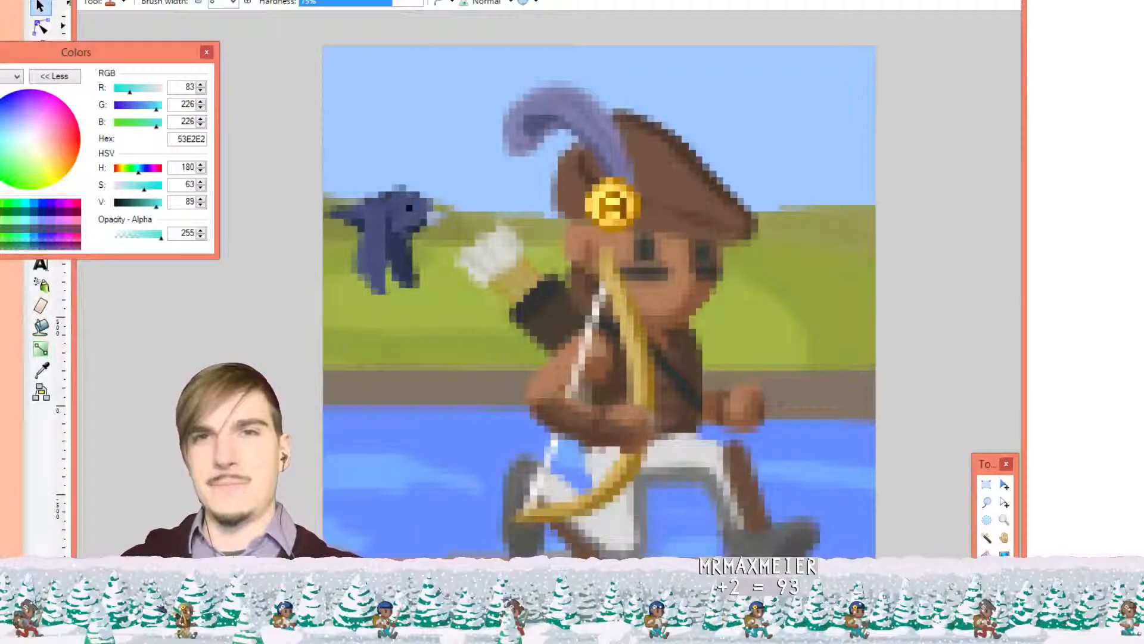
key(ctrl+Tab)
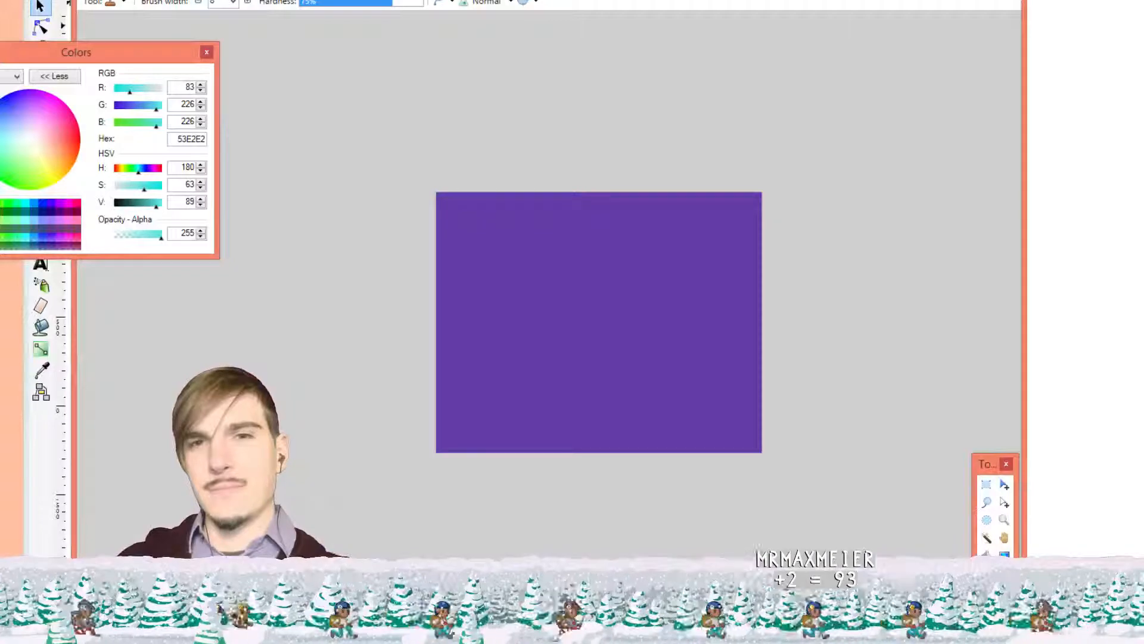
key(ctrl+Tab)
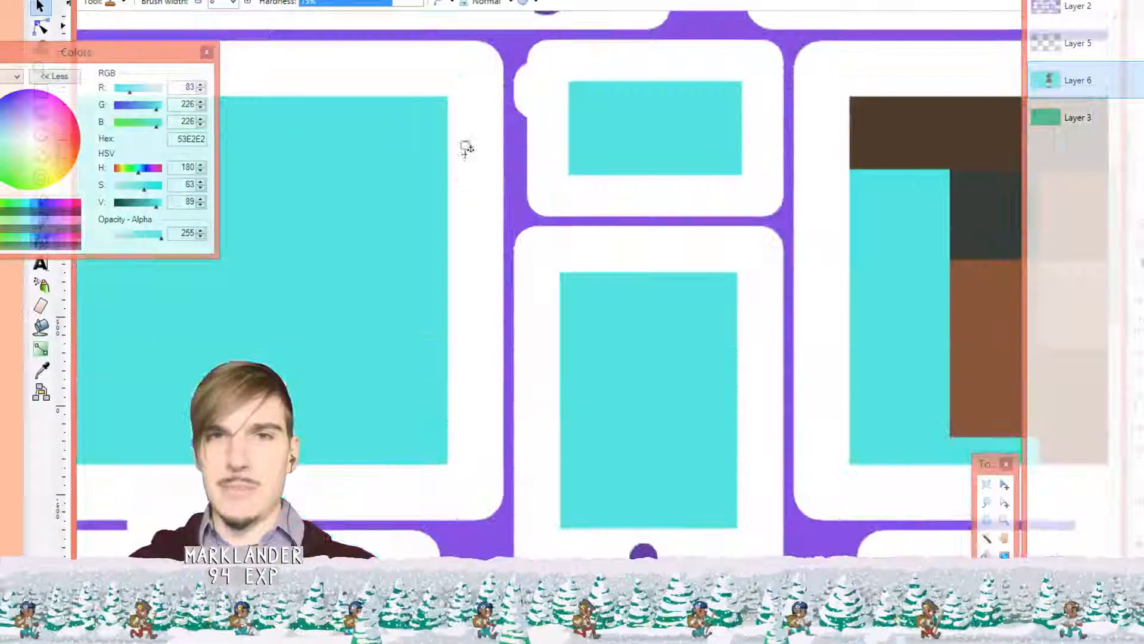
Switch to the Color Picker and zoom in and out over the monitor-wall composite
scroll(524, 119, up, 4)
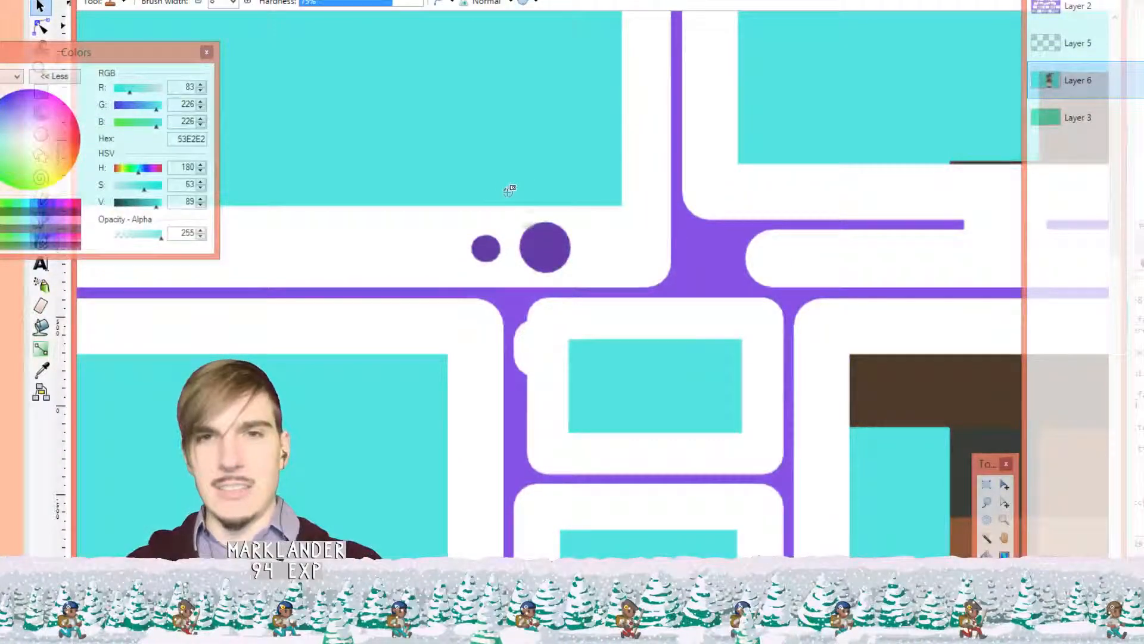
key(k)
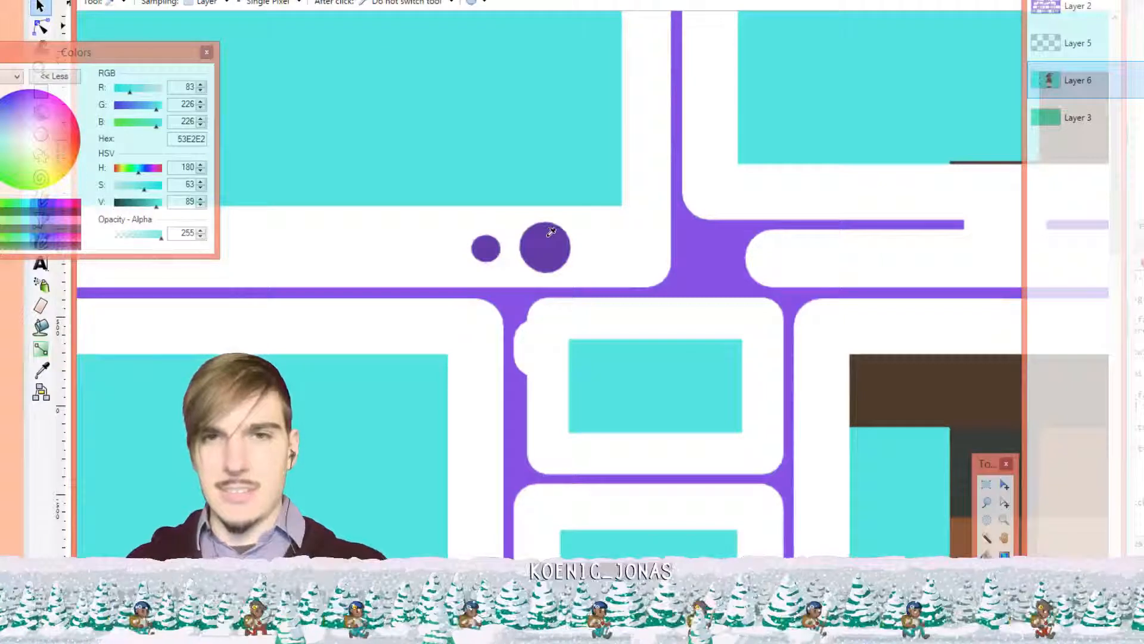
scroll(555, 223, down, 4)
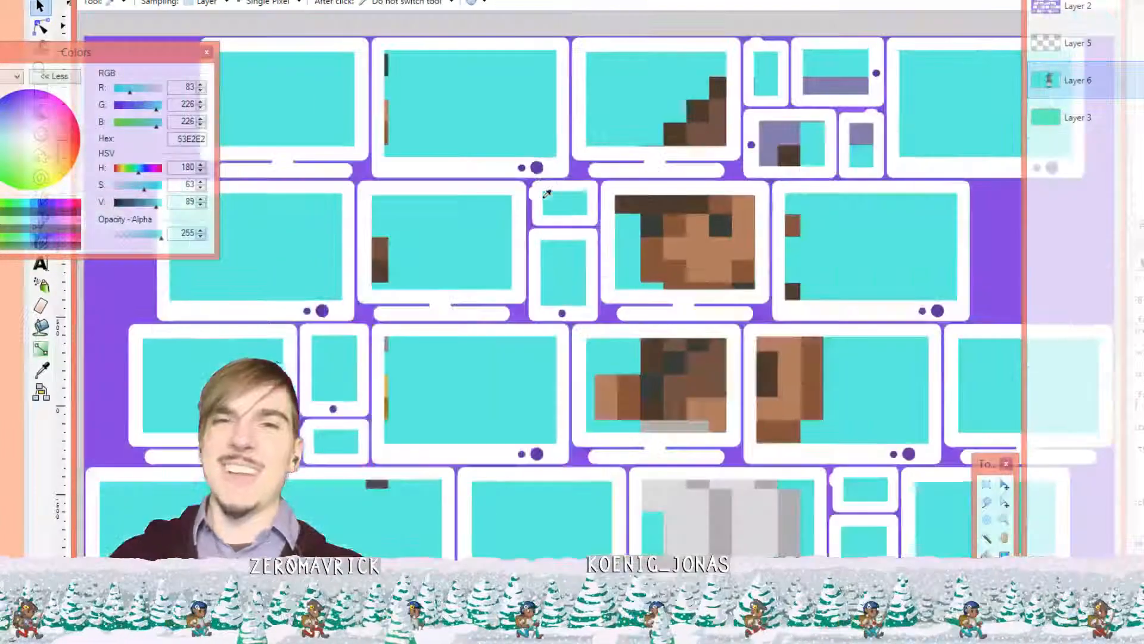
scroll(544, 191, up, 2)
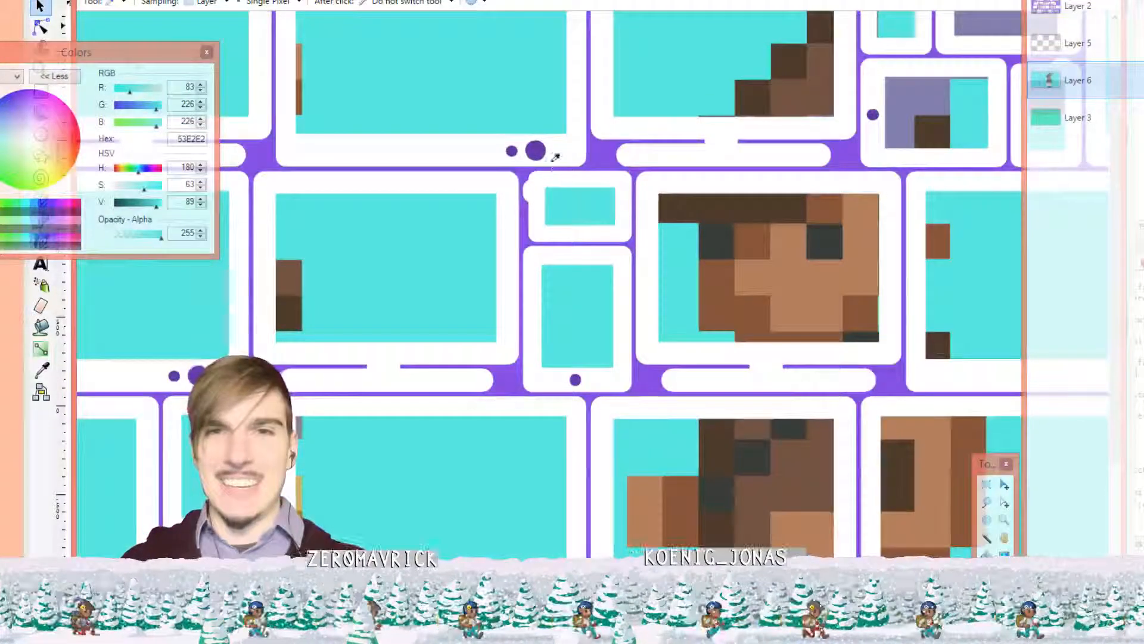
scroll(606, 189, down, 3)
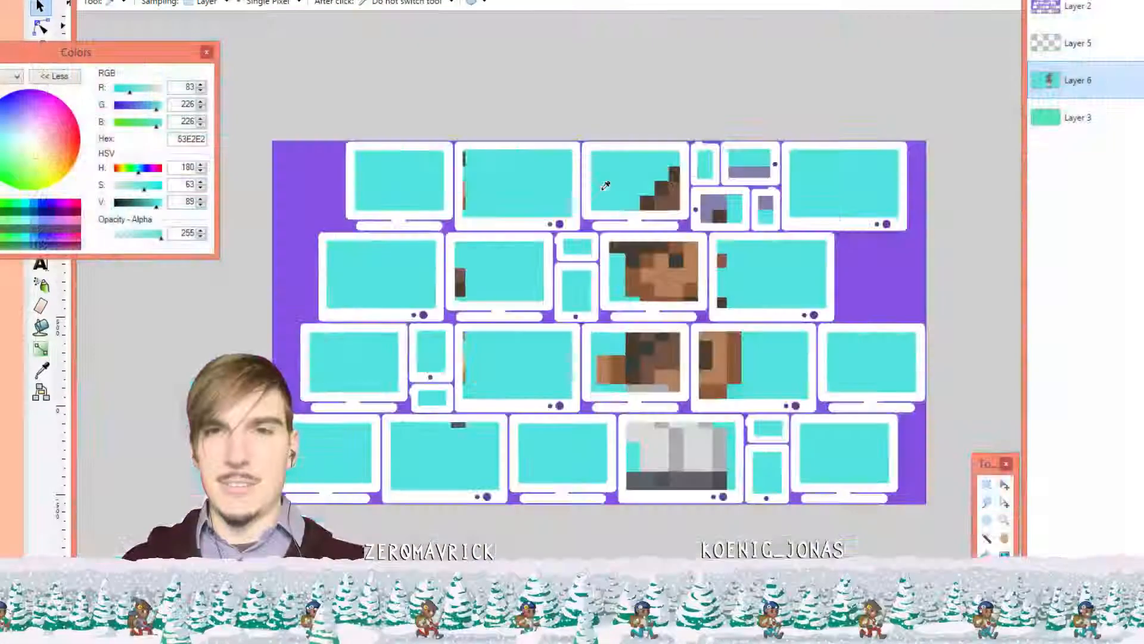
scroll(605, 191, up, 1)
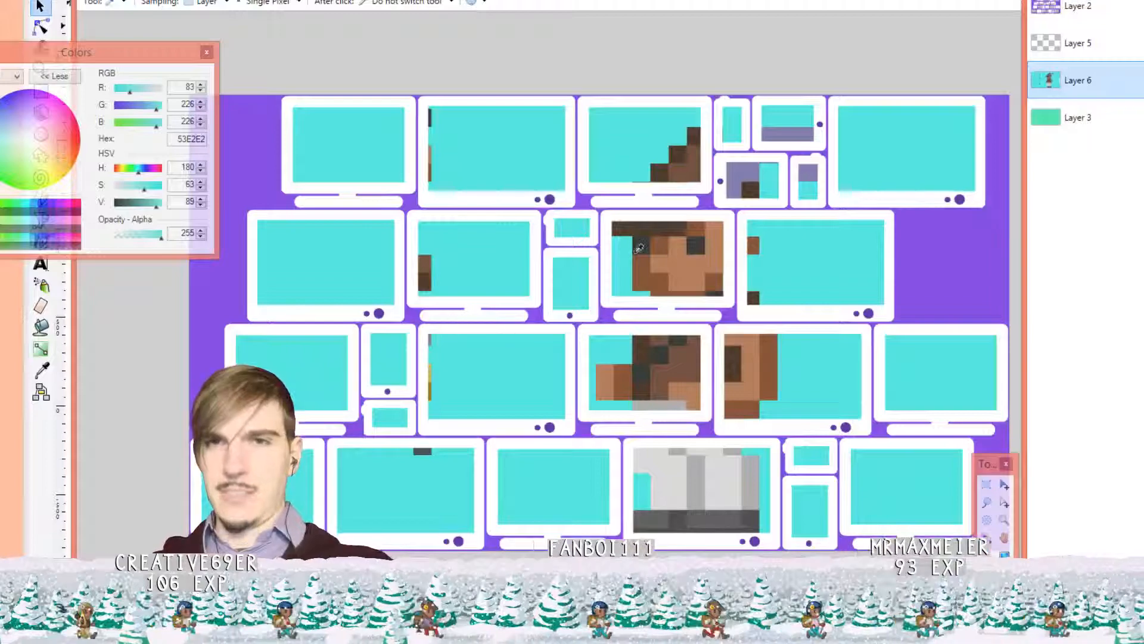
scroll(507, 200, up, 2)
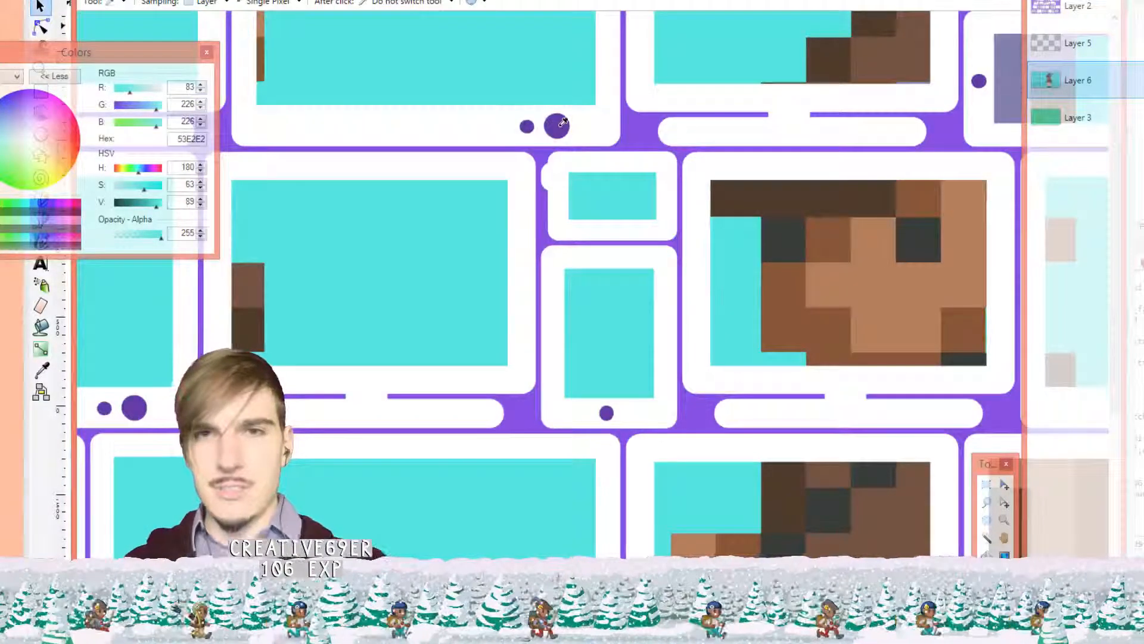
scroll(551, 136, down, 2)
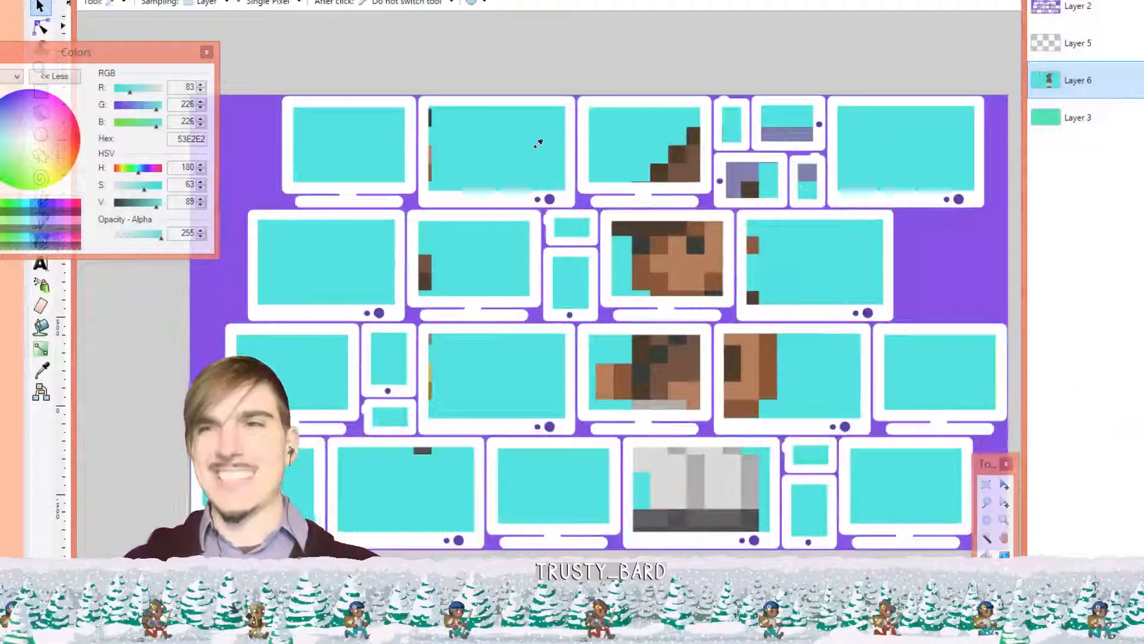
scroll(574, 183, up, 2)
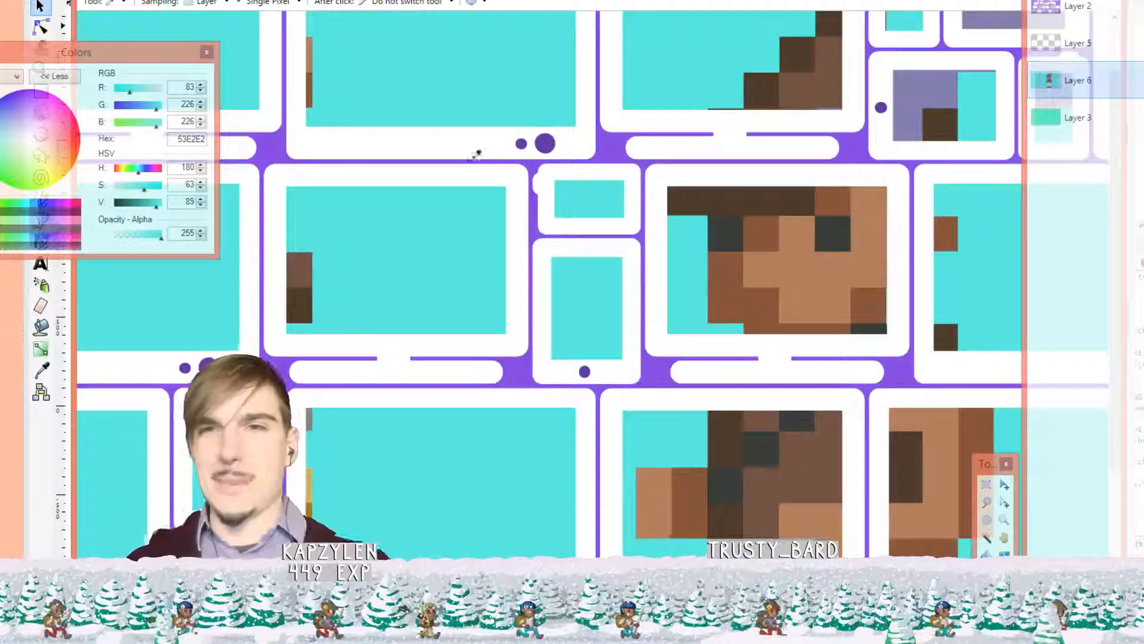
scroll(475, 154, down, 2)
scroll(739, 144, down, 1)
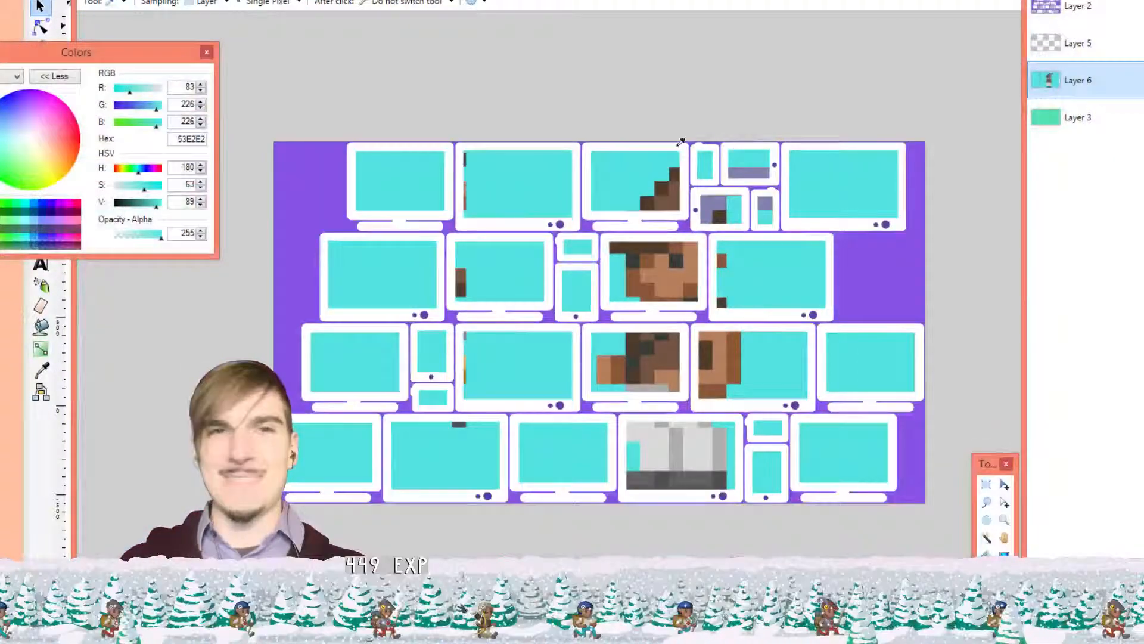
scroll(555, 262, up, 3)
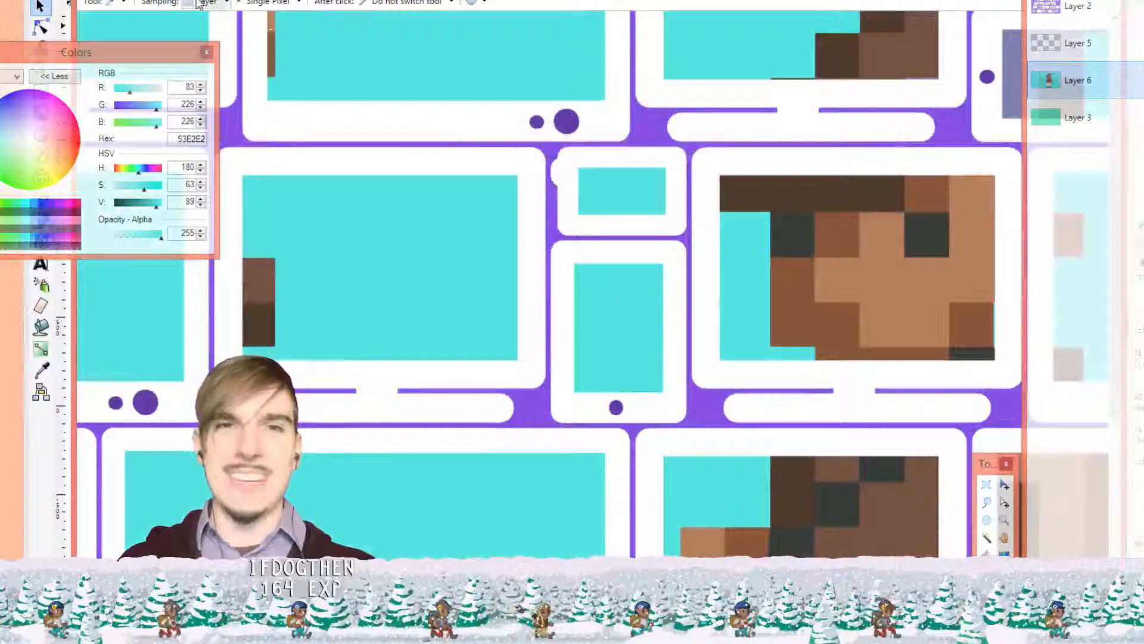
Sample the darker purple 643DA7 from the canvas with Image sampling
click(199, 3)
click(570, 120)
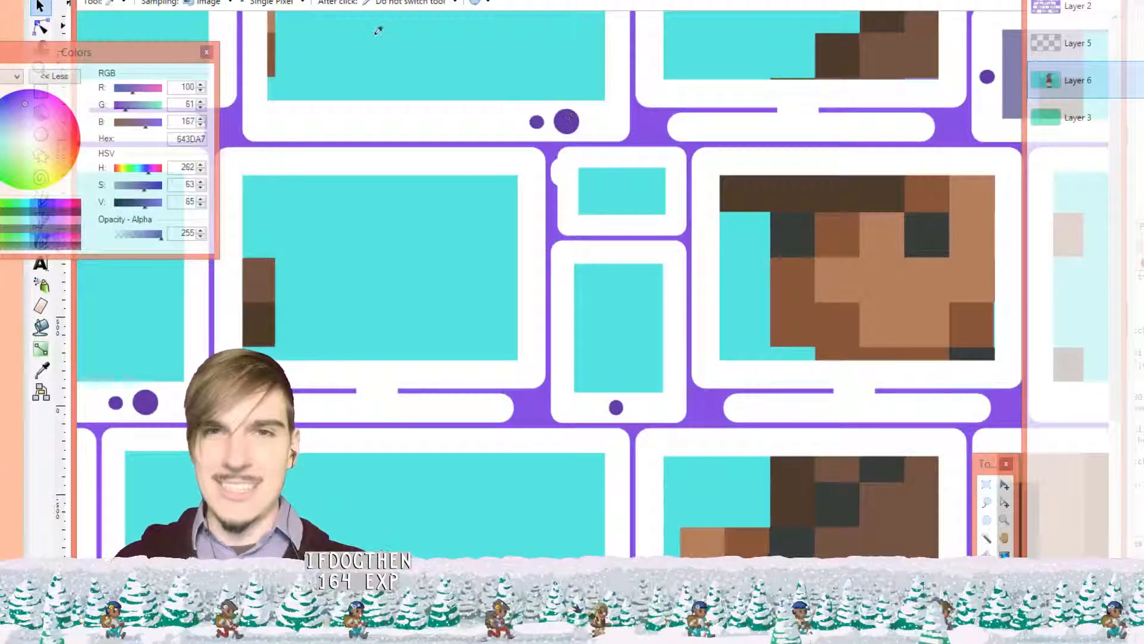
click(200, 3)
scroll(543, 121, down, 3)
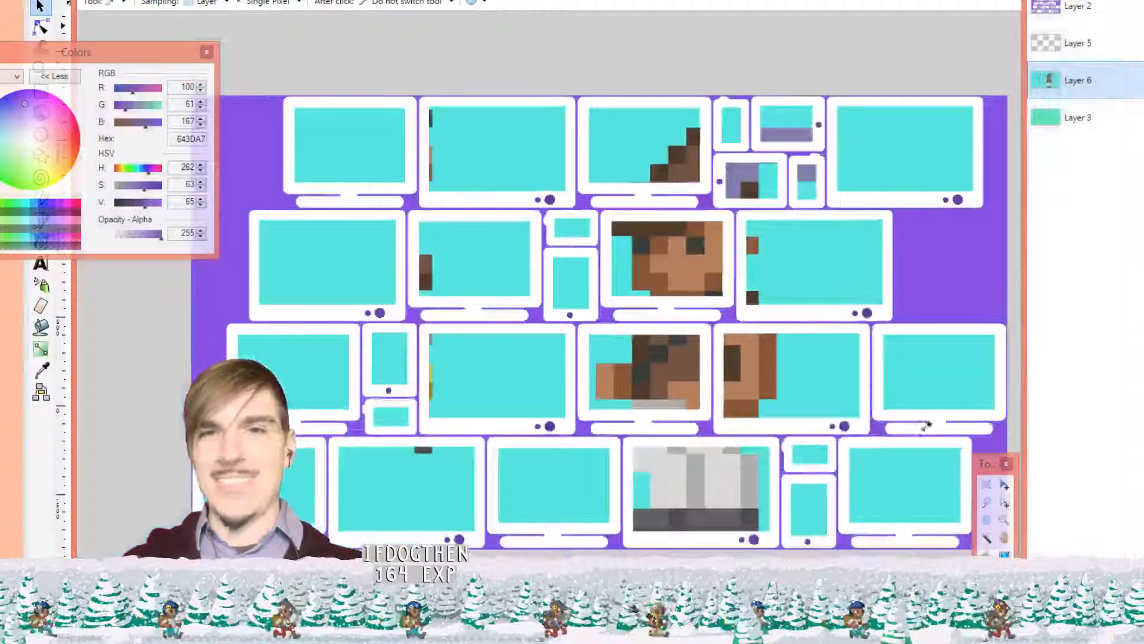
Trial-fill Layer 2's background with 643DA7, then revert to the brighter purple
key(f)
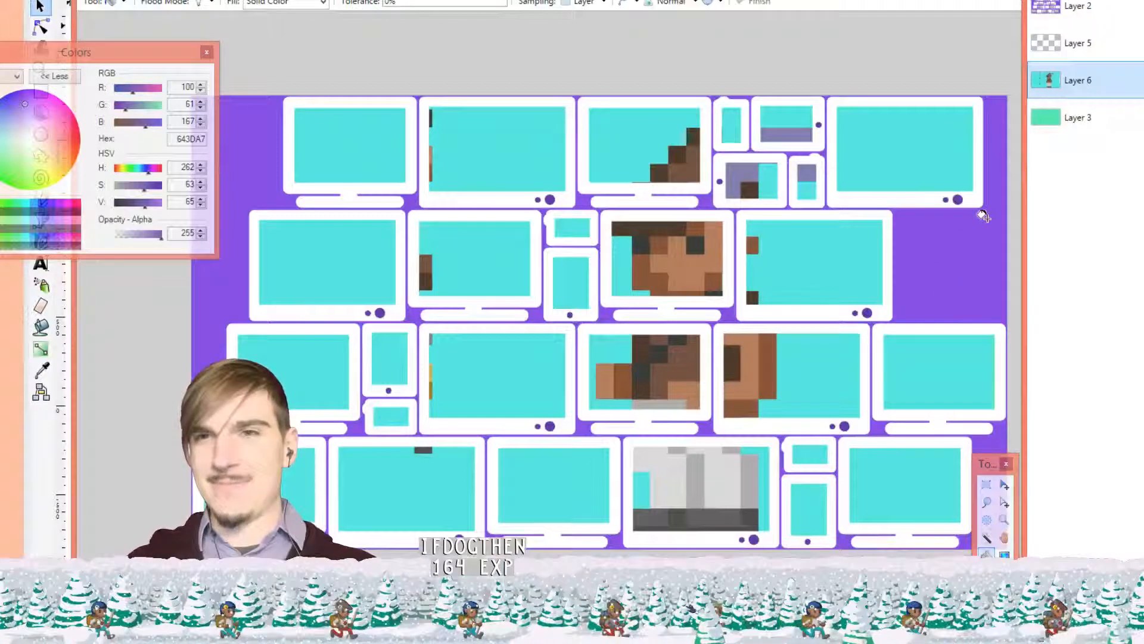
click(1094, 17)
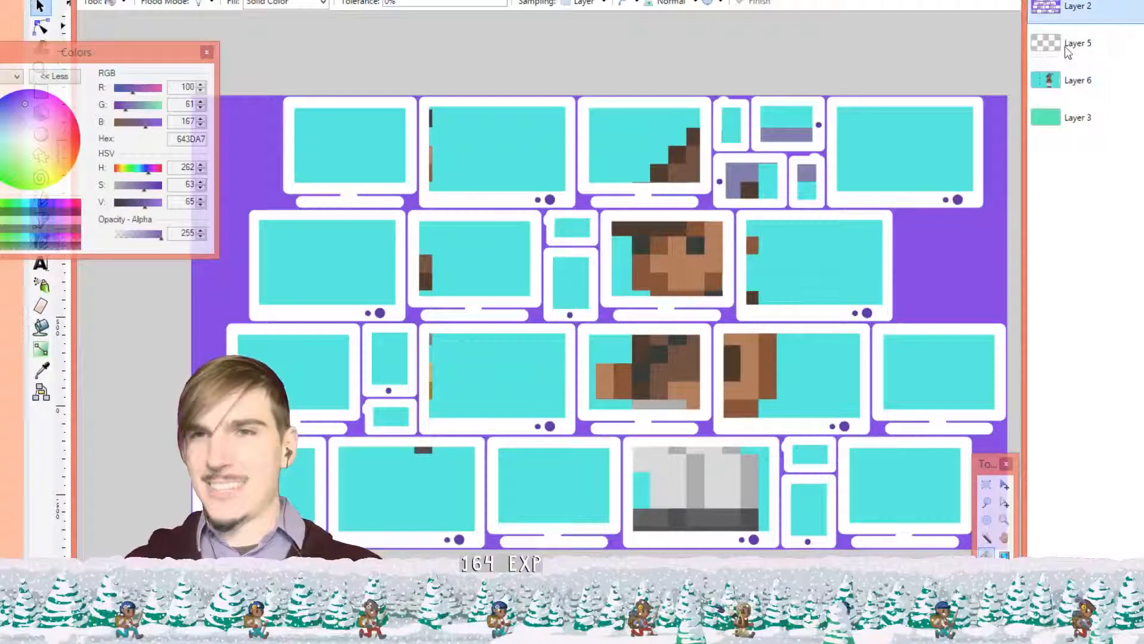
click(950, 223)
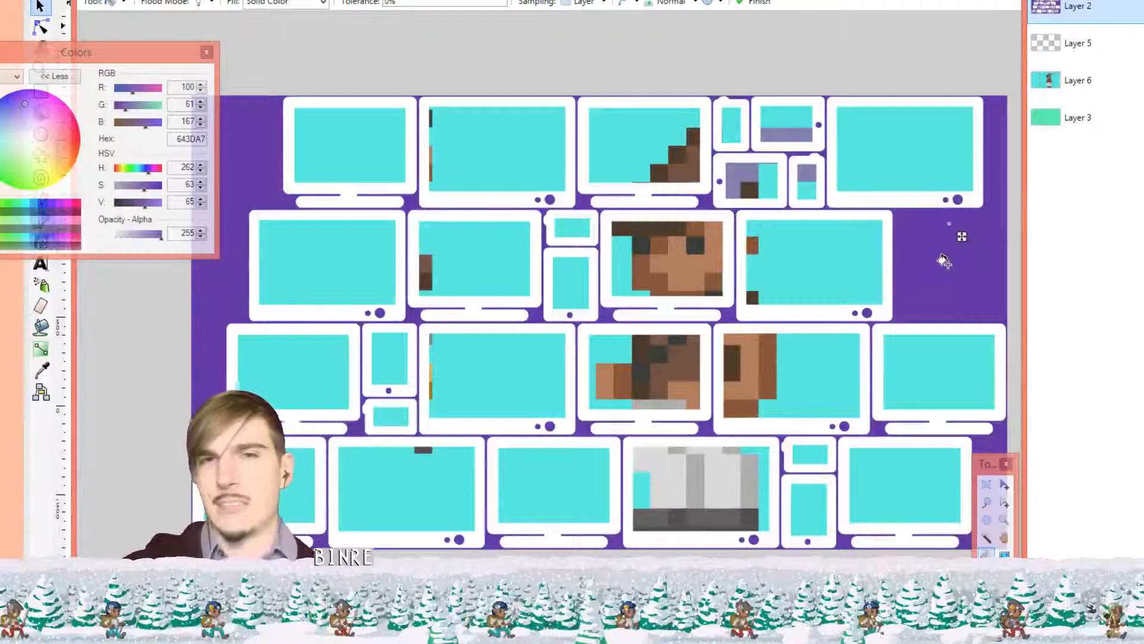
key(Return)
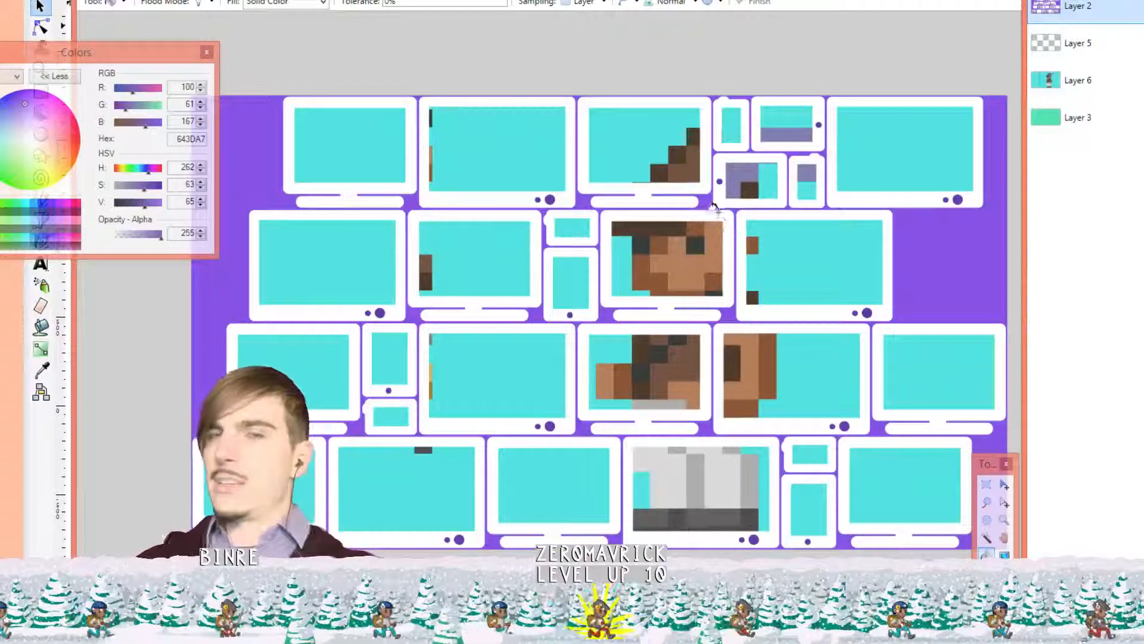
scroll(648, 243, down, 2)
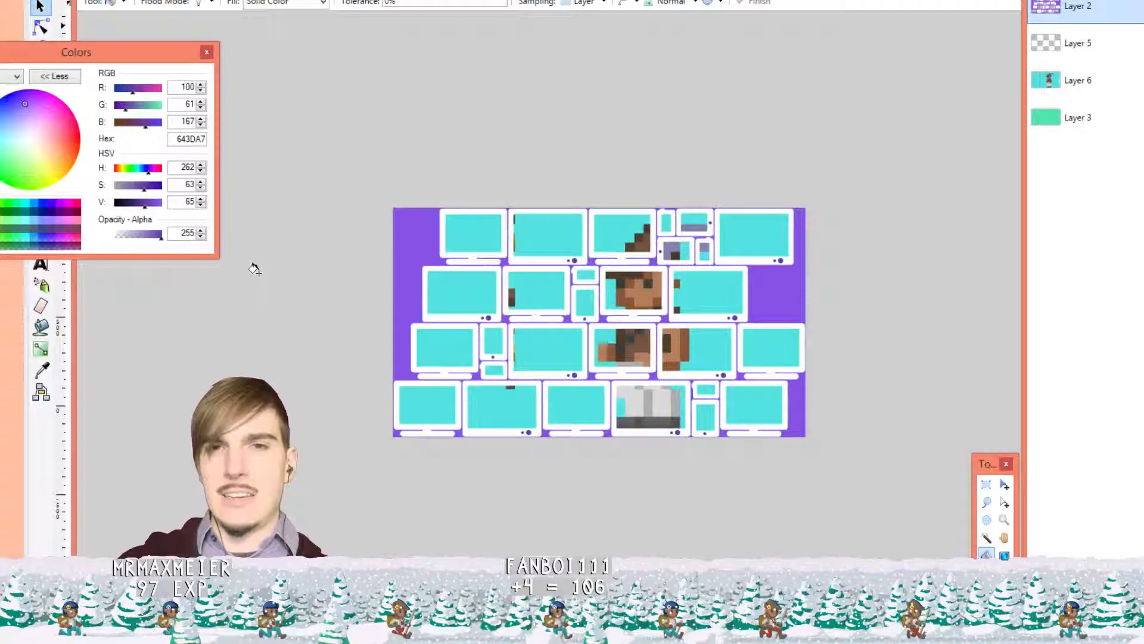
scroll(269, 270, up, 1)
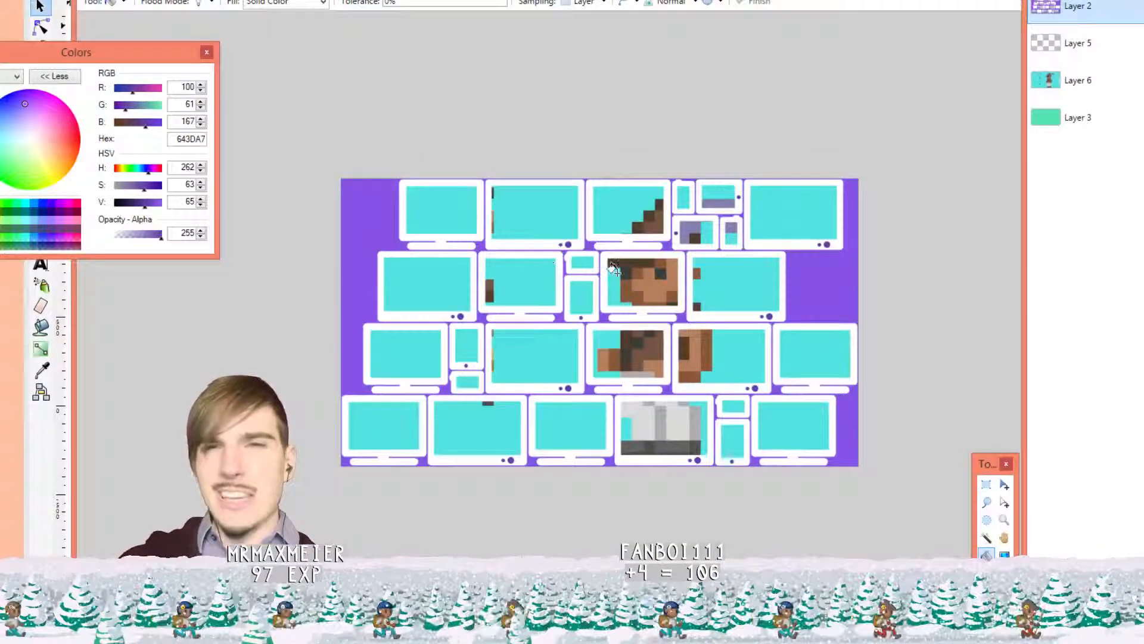
scroll(611, 277, down, 1)
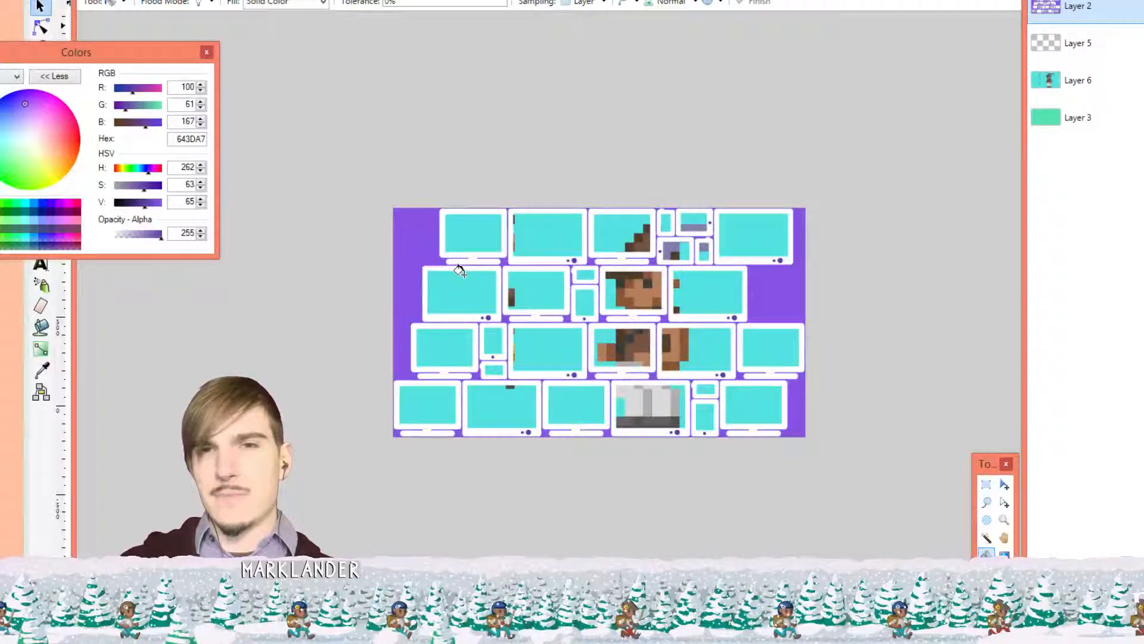
scroll(659, 332, up, 8)
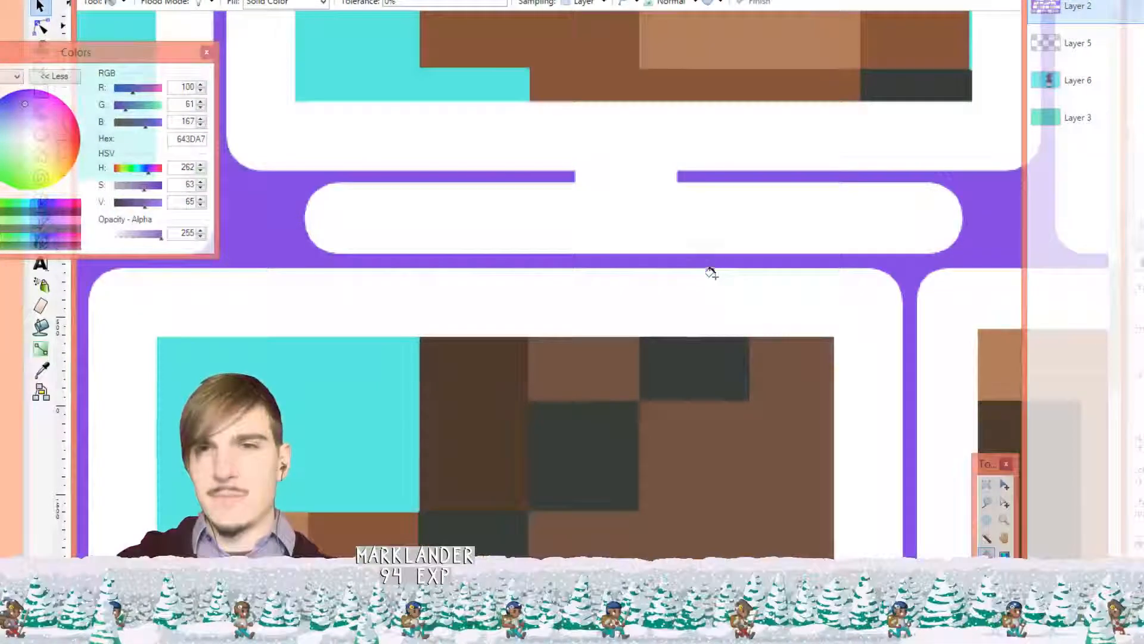
scroll(710, 269, down, 10)
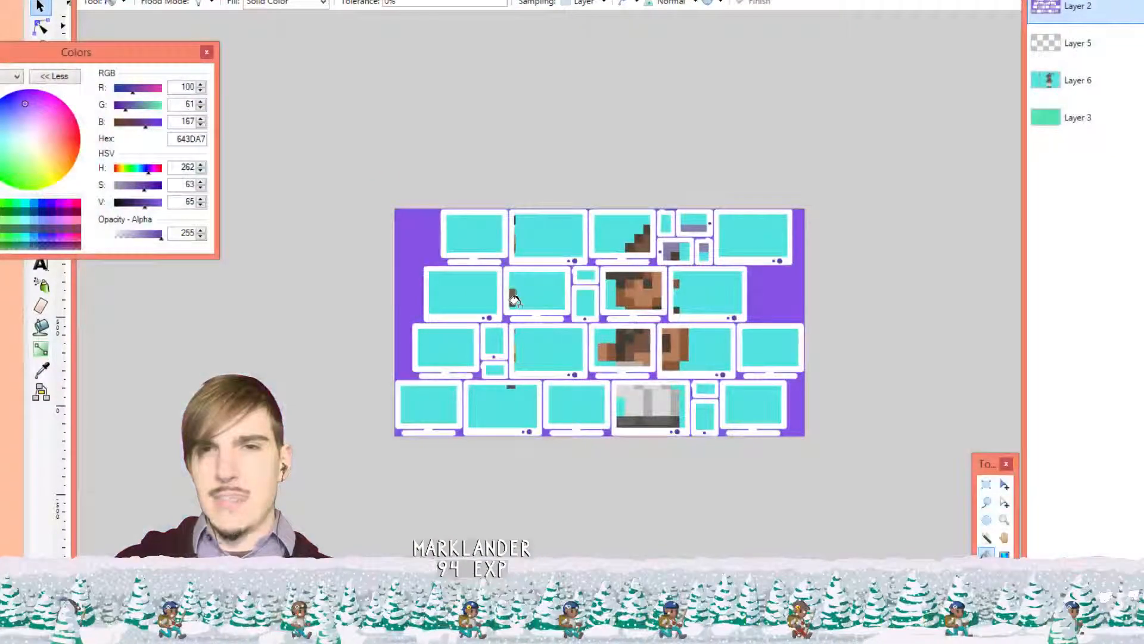
scroll(506, 307, up, 1)
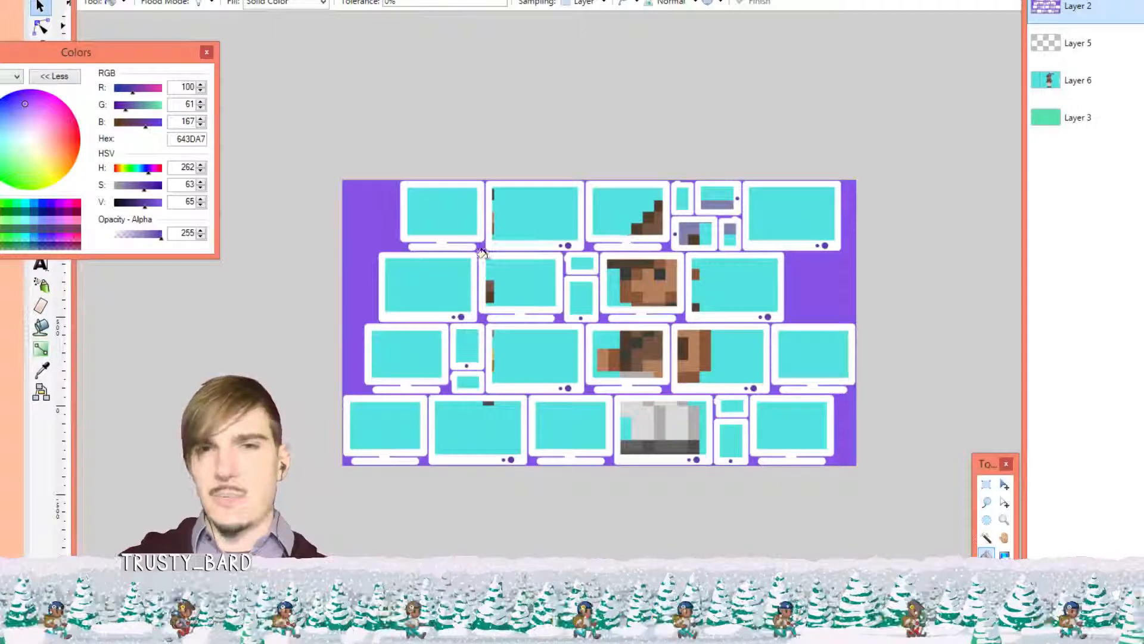
scroll(484, 255, down, 1)
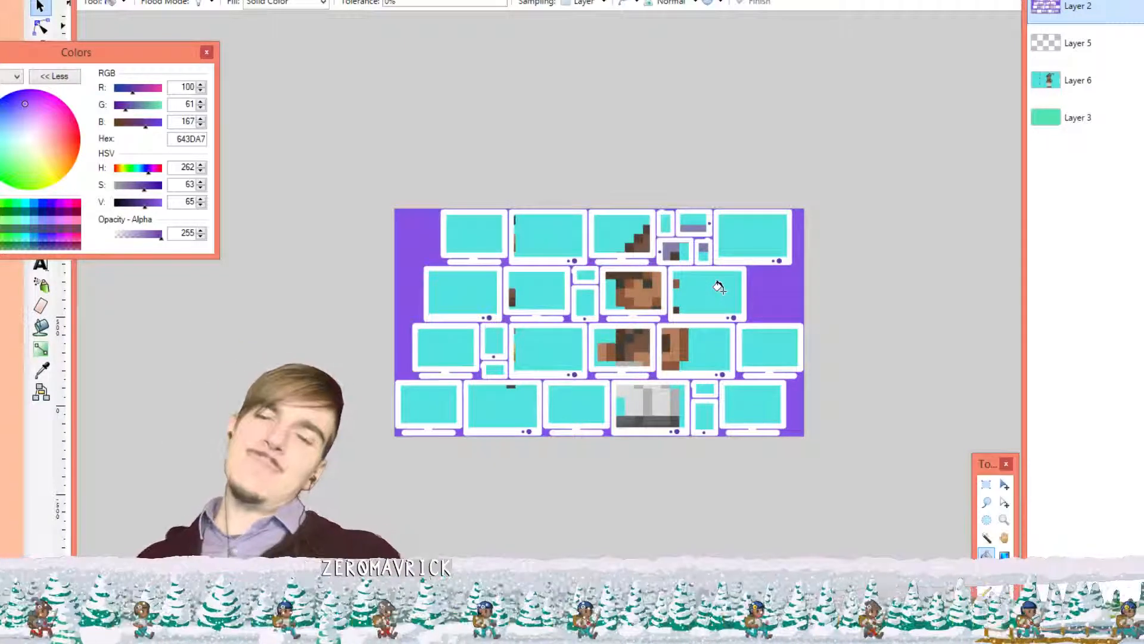
Undo and redo the latest fill, then commit the purple background fill
scroll(656, 307, up, 3)
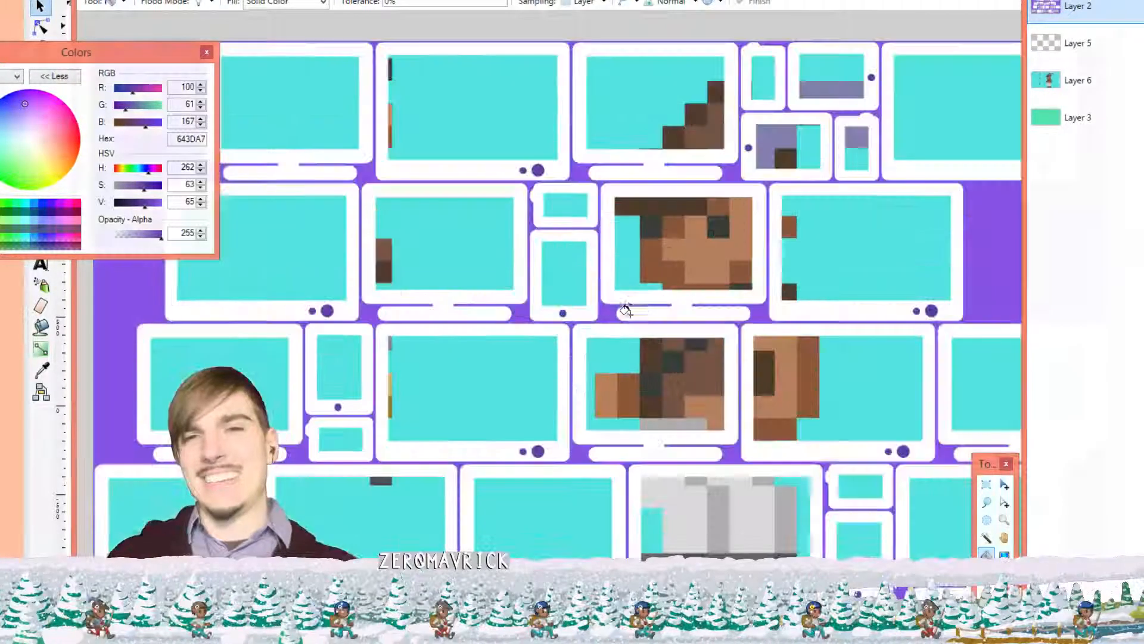
scroll(654, 307, down, 1)
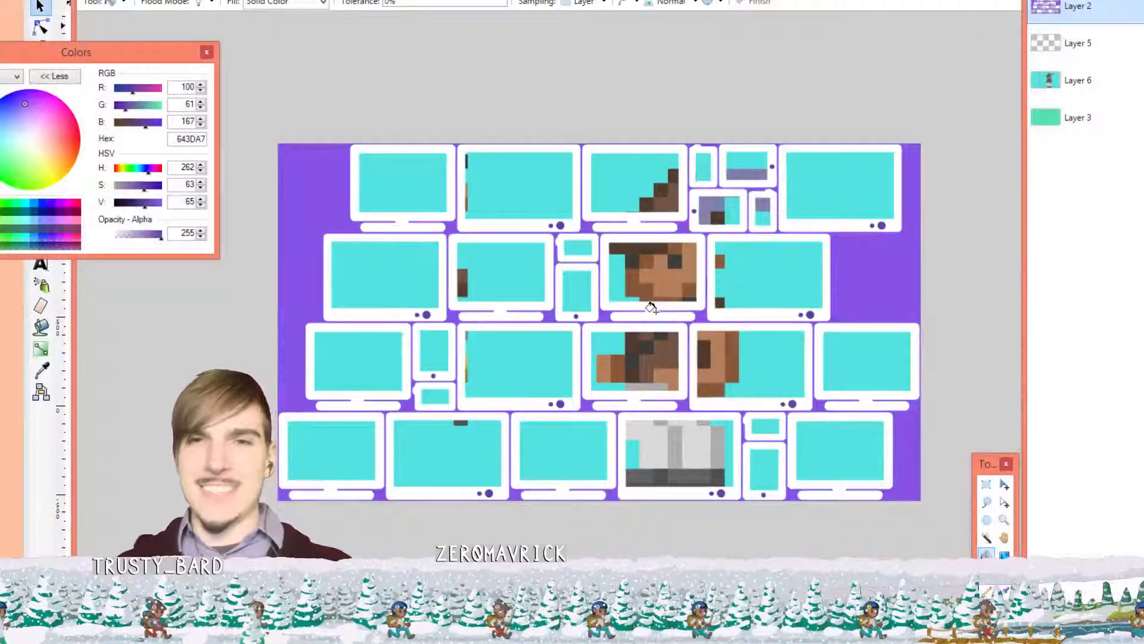
scroll(650, 308, up, 1)
scroll(634, 308, down, 1)
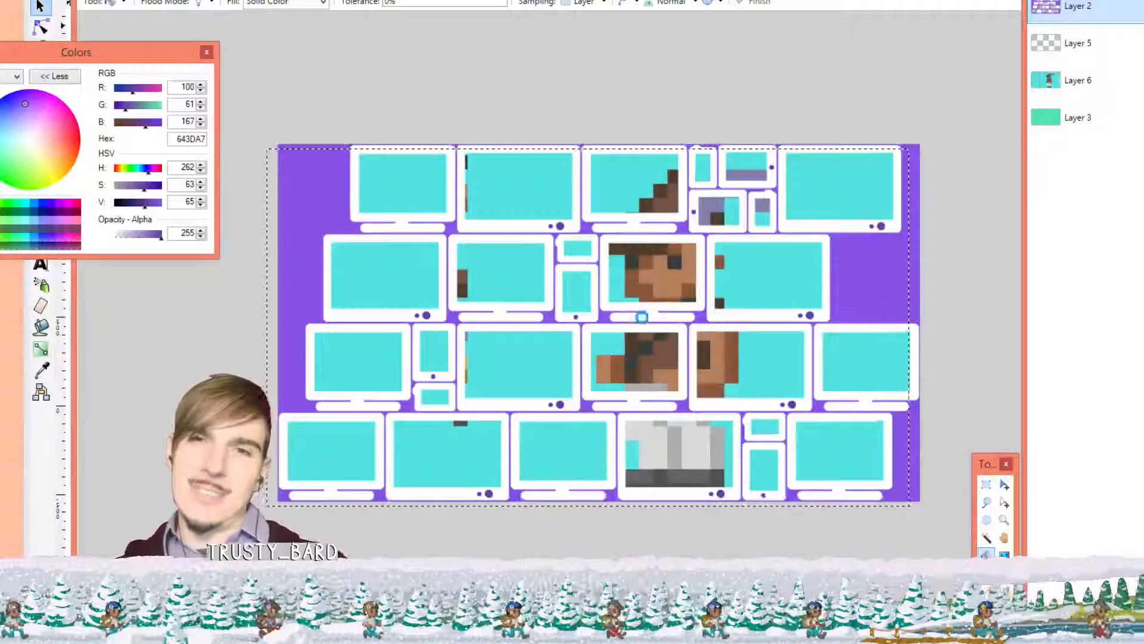
key(ctrl+z)
key(ctrl+z)
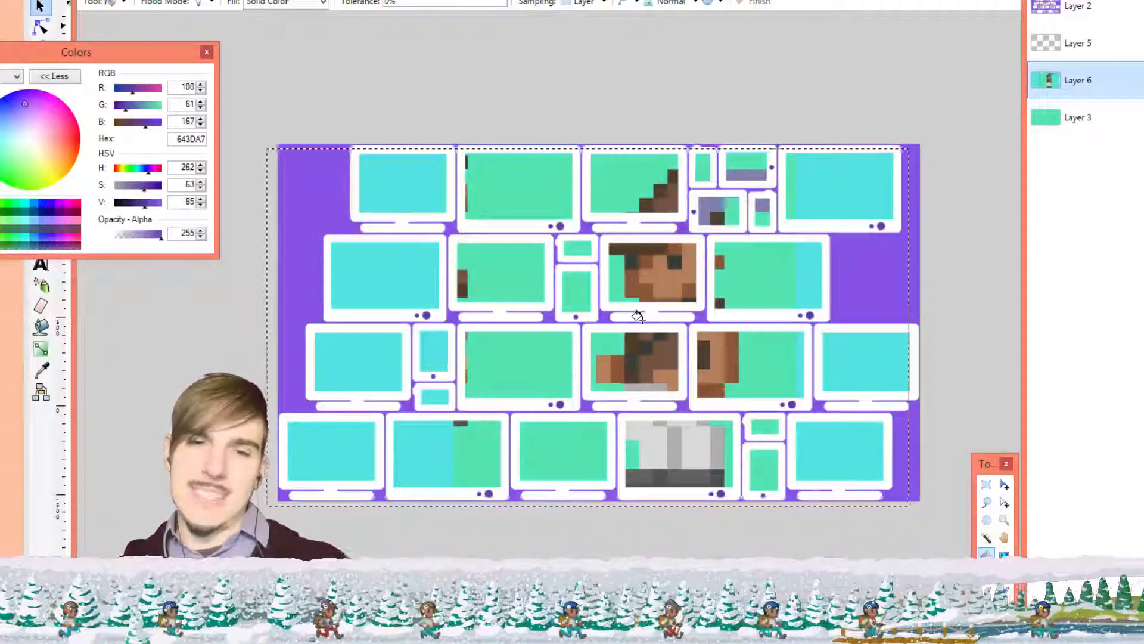
key(ctrl+y)
key(ctrl+y)
key(ctrl+y)
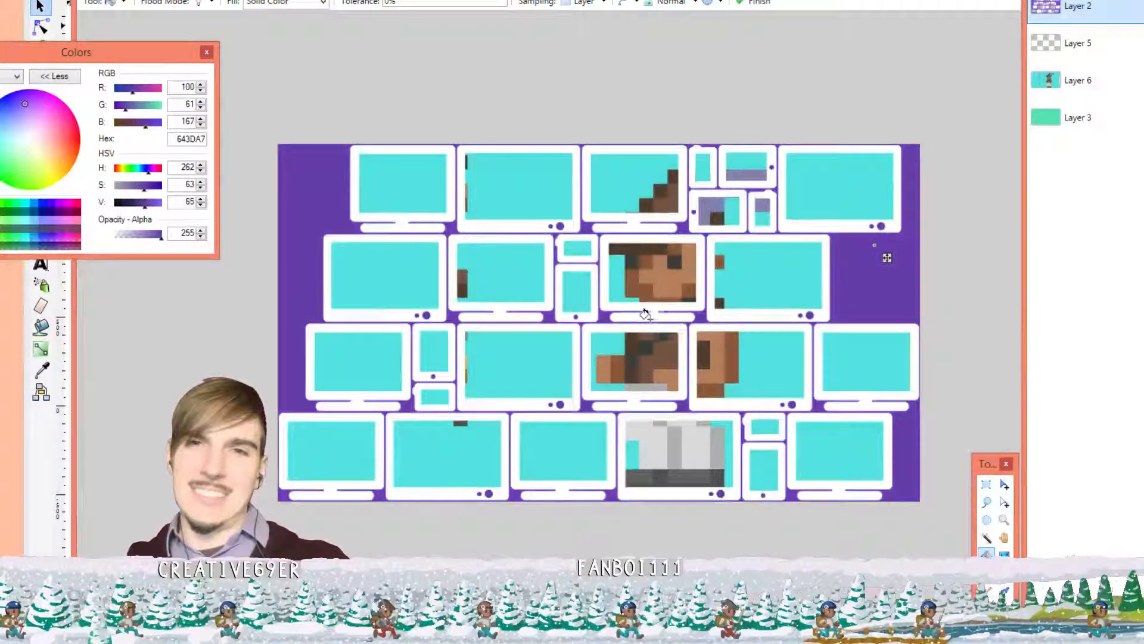
scroll(895, 266, down, 1)
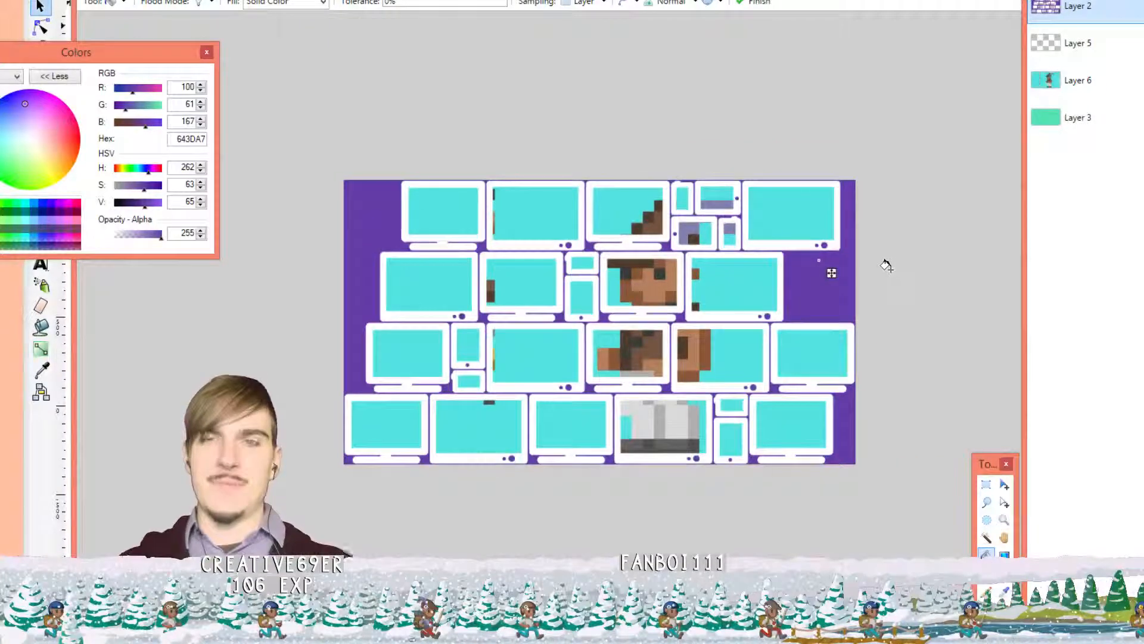
key(Return)
Toggle between dark and light purple backgrounds, keeping the darker purple fill
key(ctrl+y)
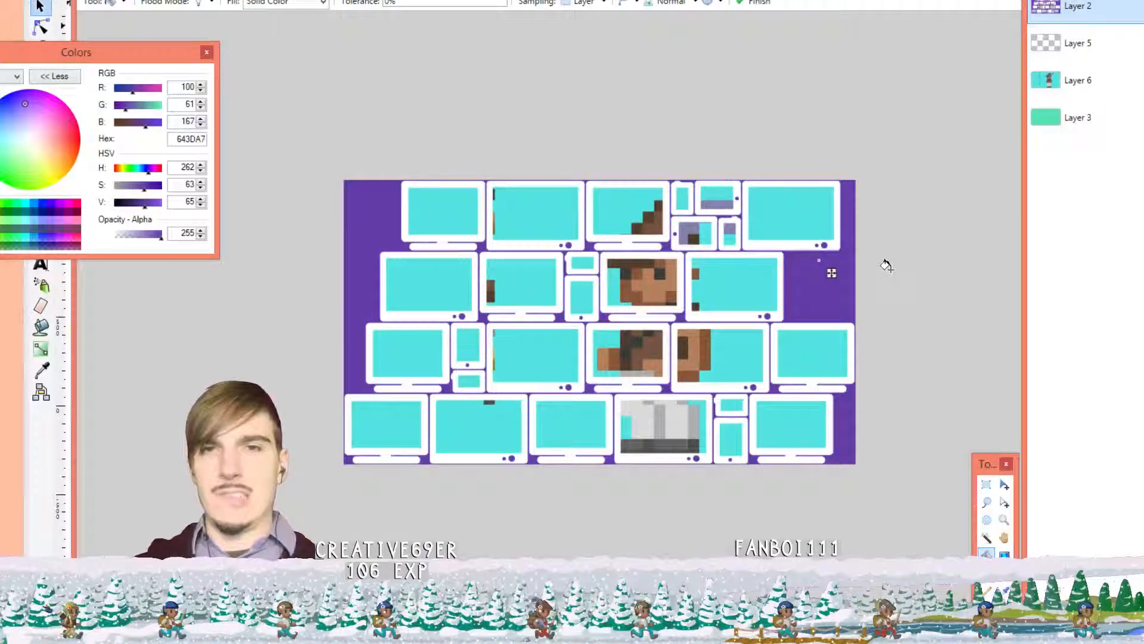
key(ctrl+z)
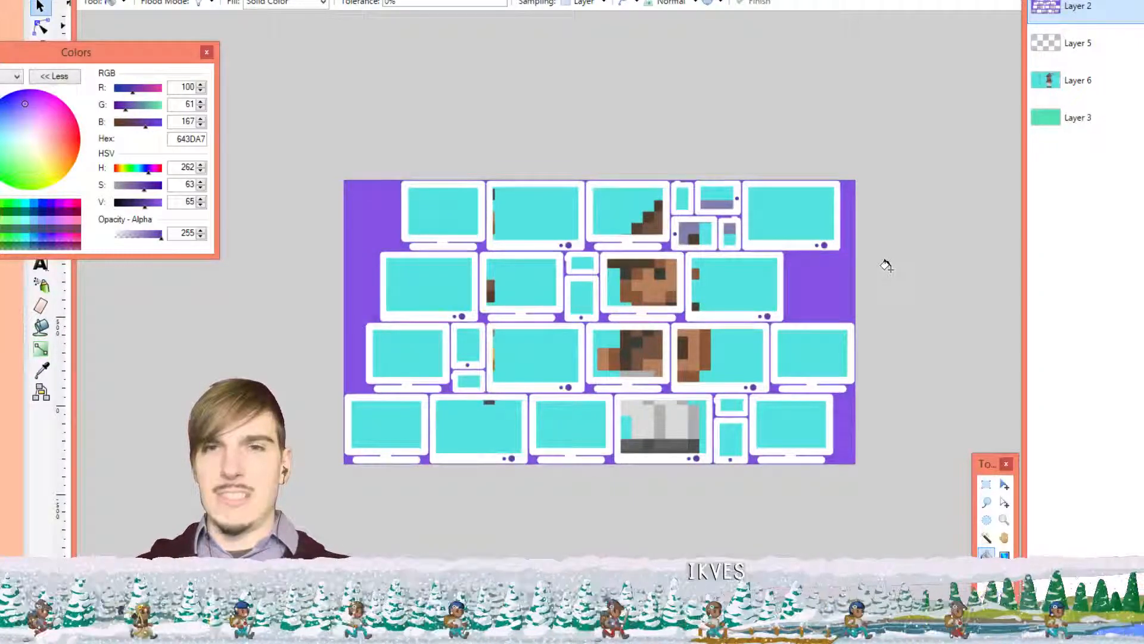
key(ctrl+y)
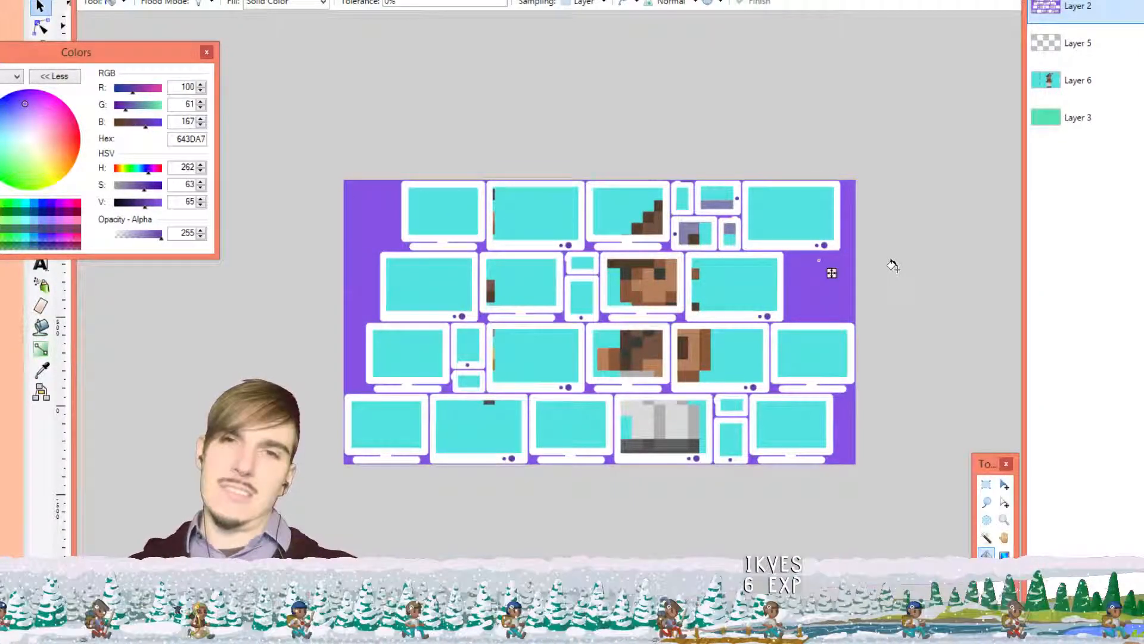
key(ctrl+z)
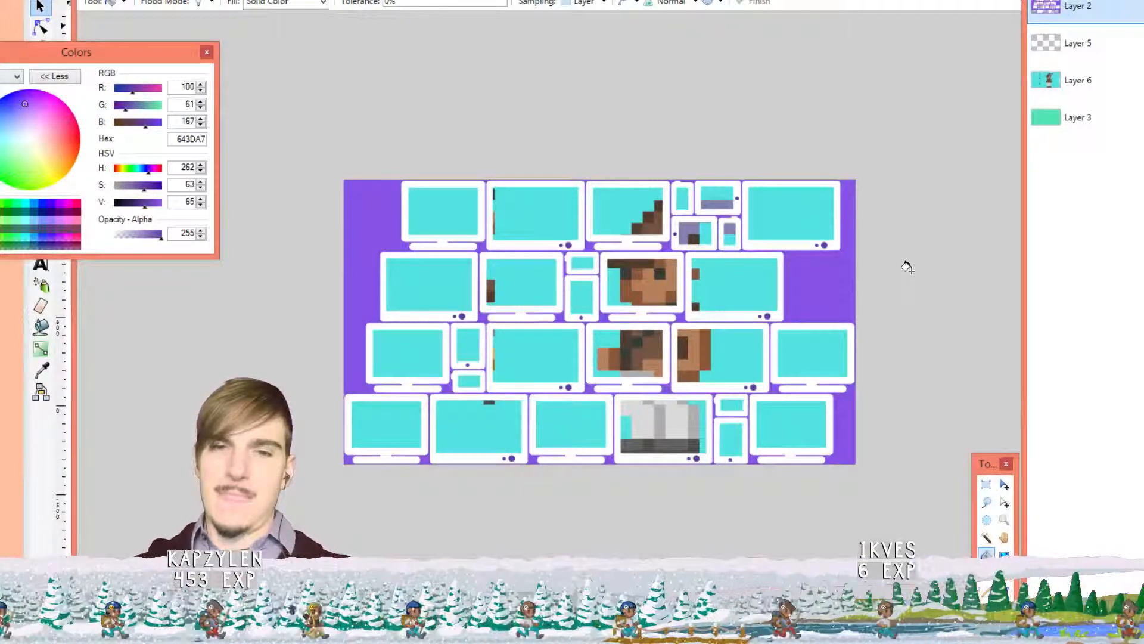
key(ctrl+y)
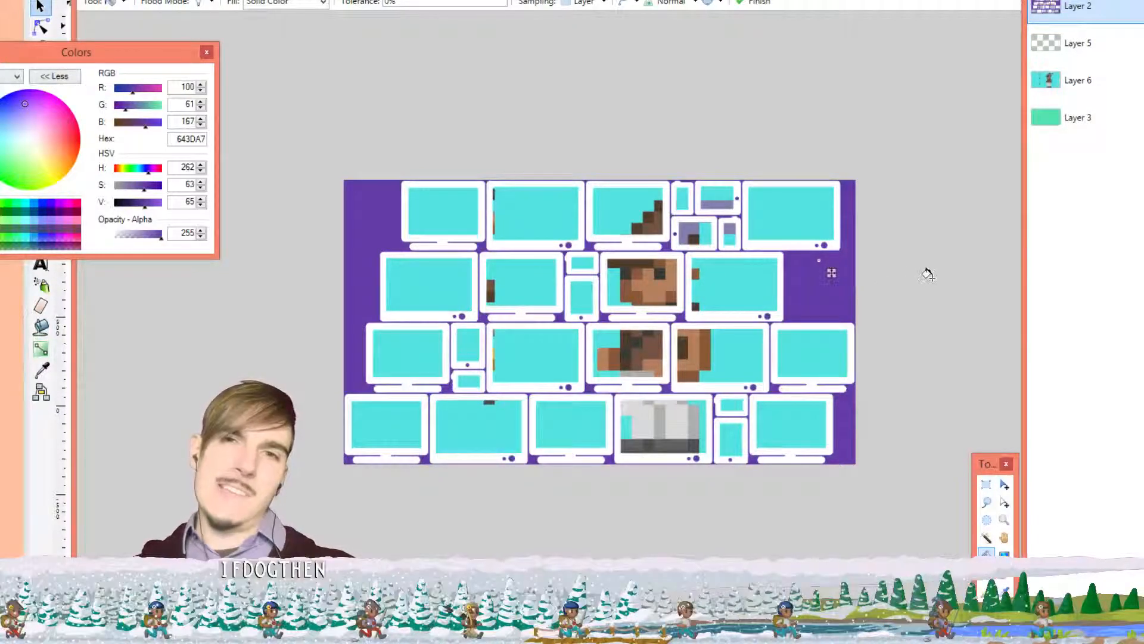
scroll(788, 272, up, 3)
scroll(788, 272, down, 2)
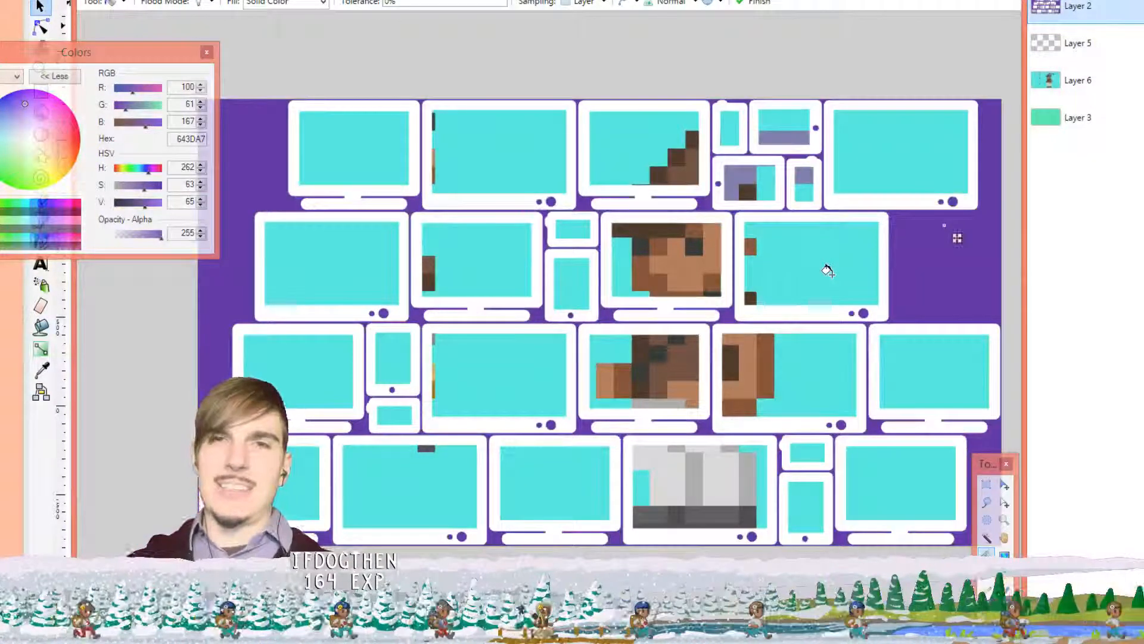
scroll(834, 259, down, 1)
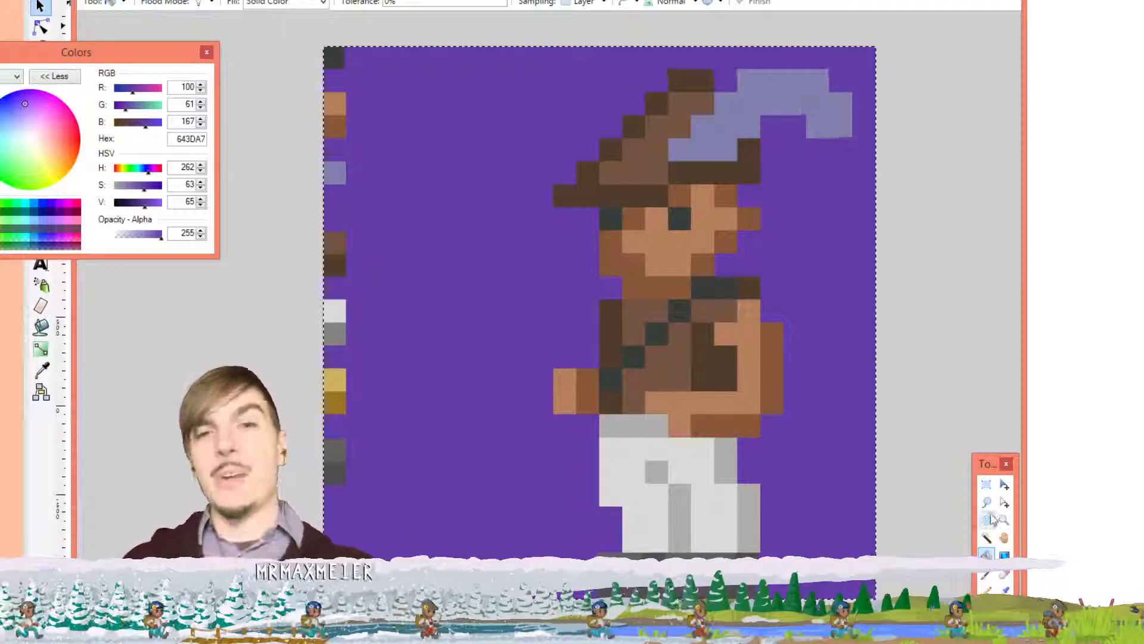
Rectangle-select the pixel-art character from hat to boots
click(984, 485)
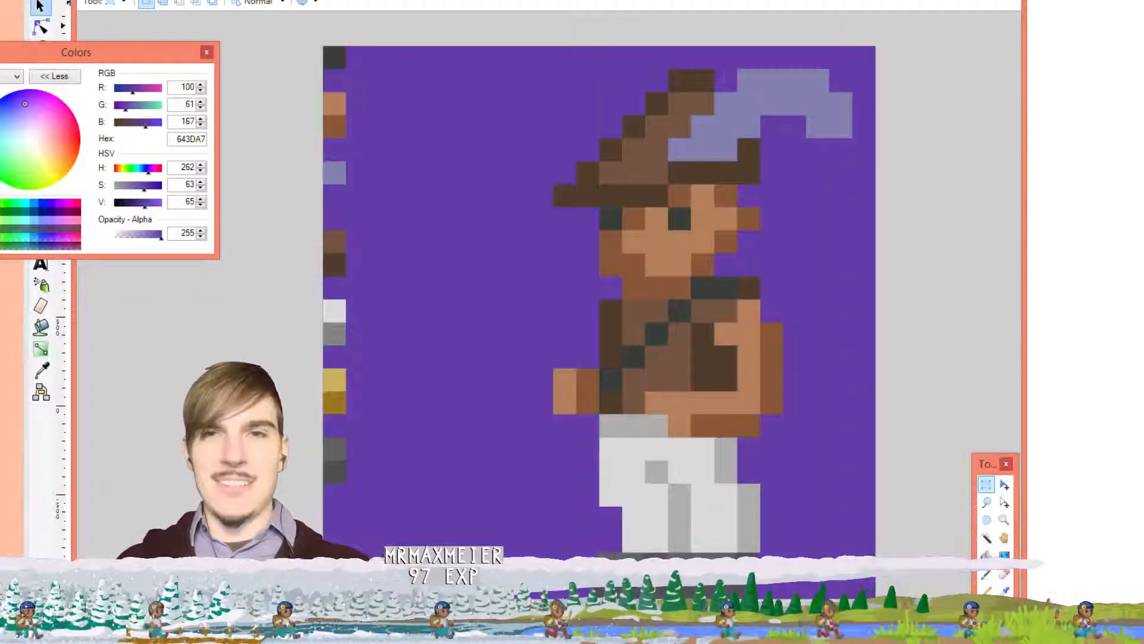
drag(522, 22, 859, 598)
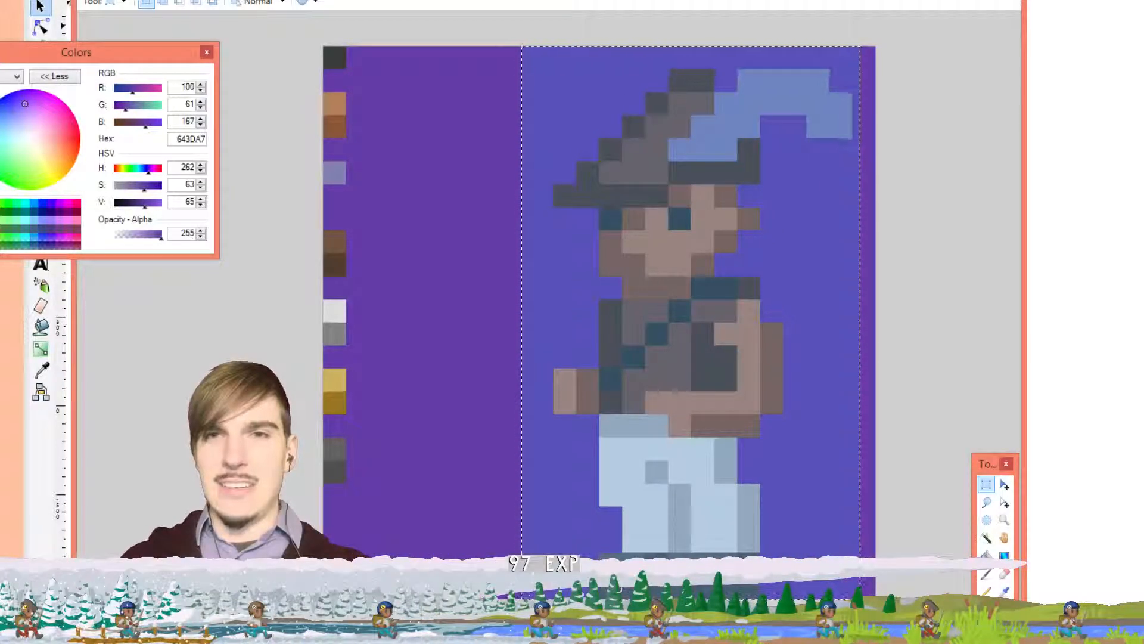
key(ctrl+d)
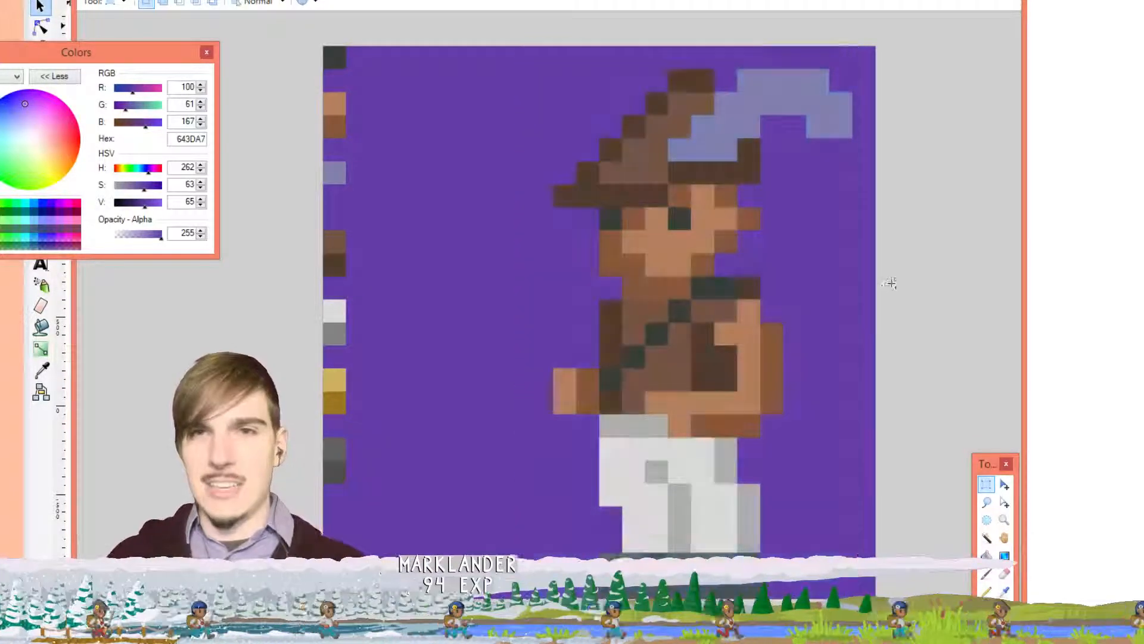
key(ctrl+a)
key(ctrl+d)
scroll(887, 278, down, 6)
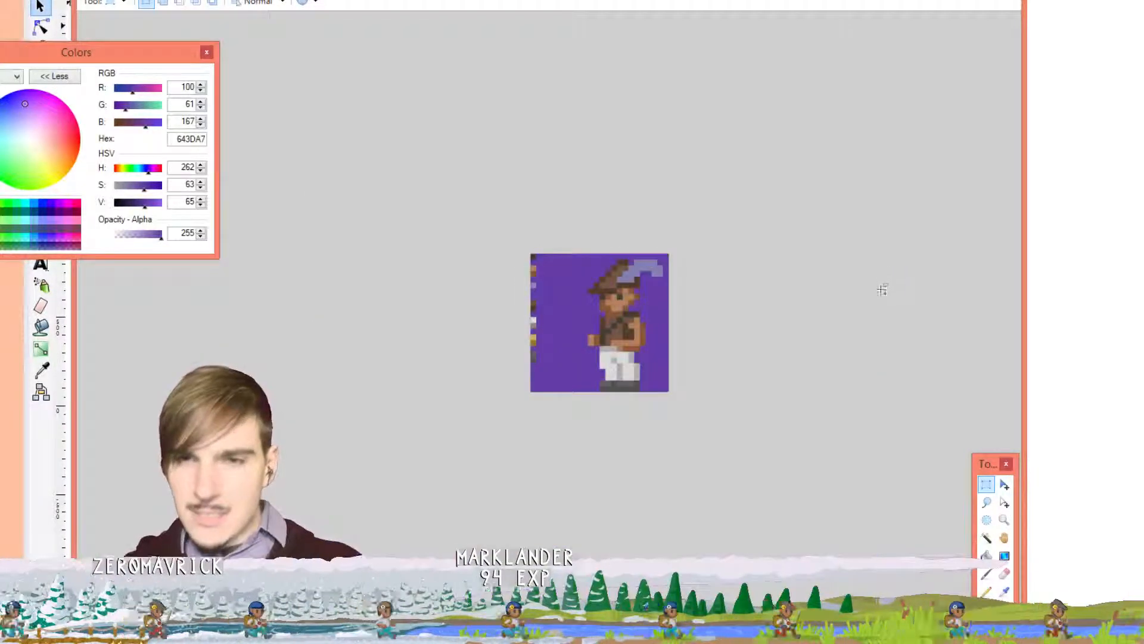
scroll(683, 345, up, 6)
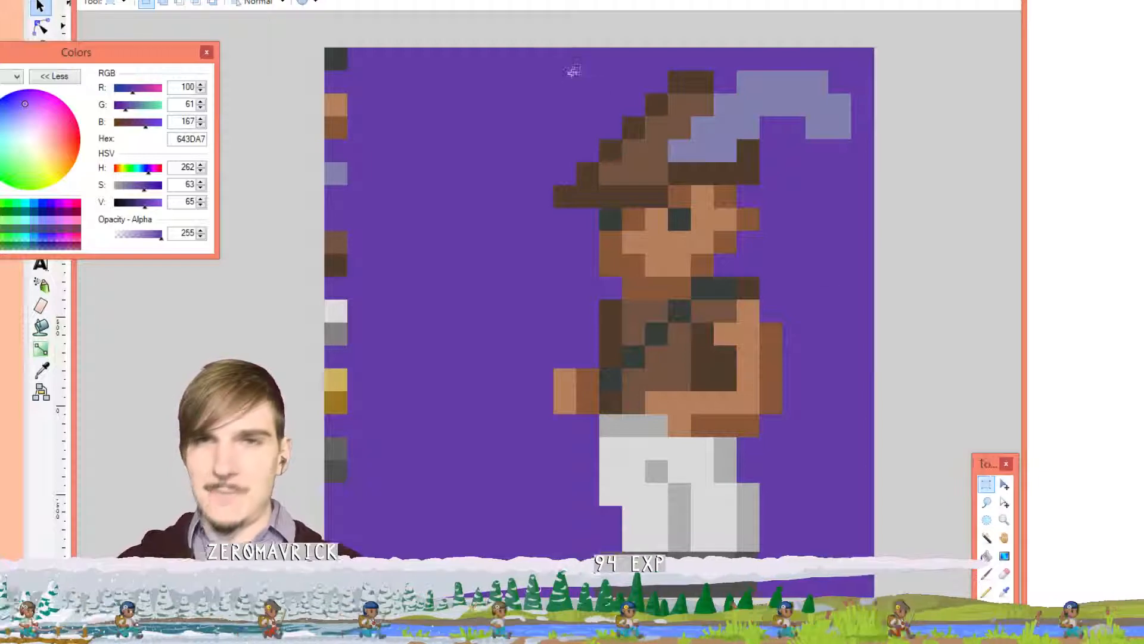
drag(531, 48, 796, 587)
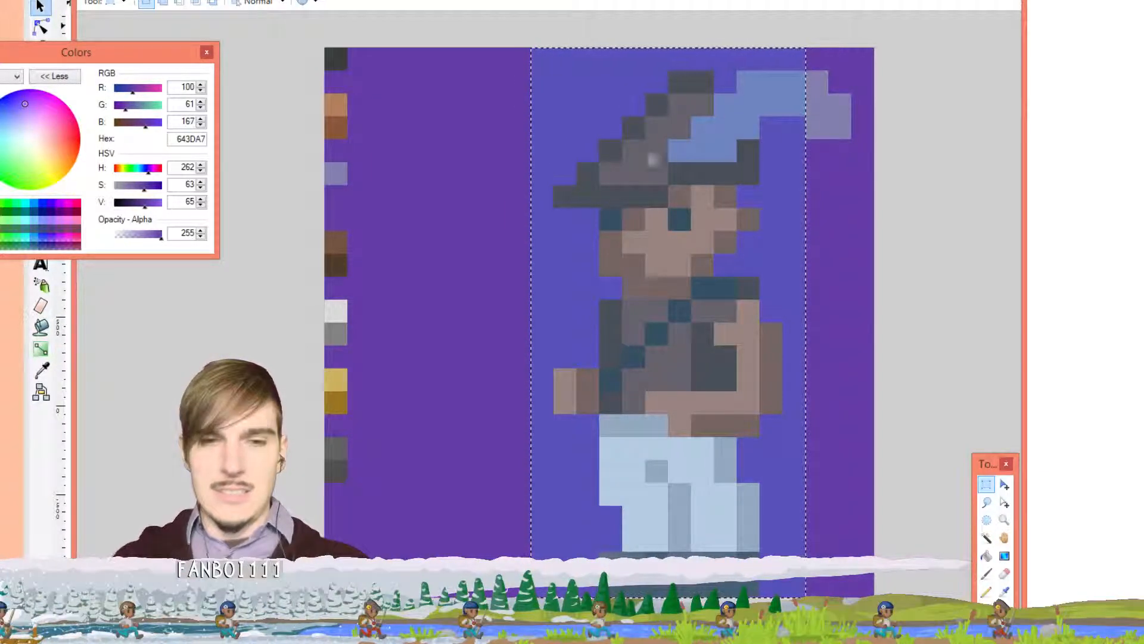
Paste the character into the purple image and nudge it against the right edge
key(ctrl+Tab)
key(ctrl+v)
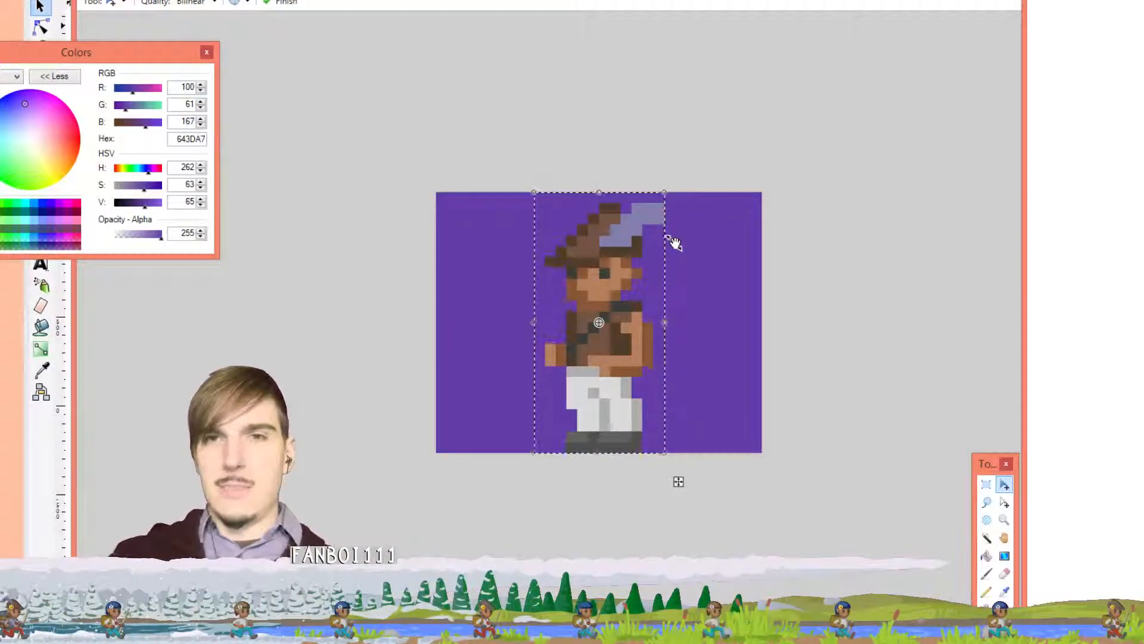
key(Right)
key(Right)
key(Right)
key(Right)
key(Right)
key(Right)
key(Right)
key(Right)
key(Right)
key(Right)
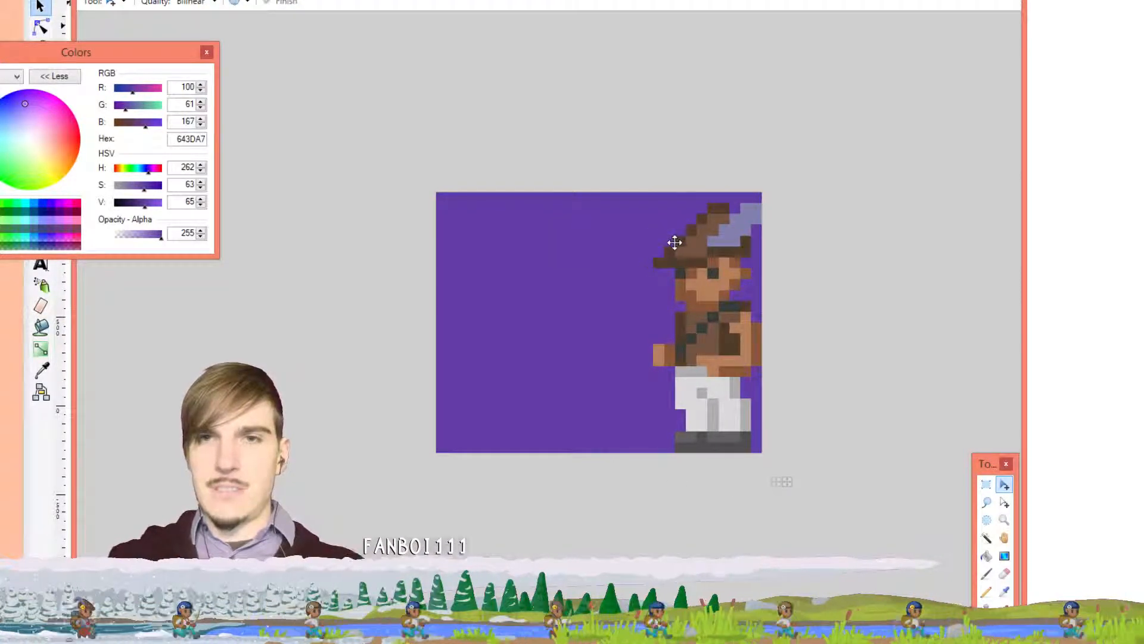
key(Left)
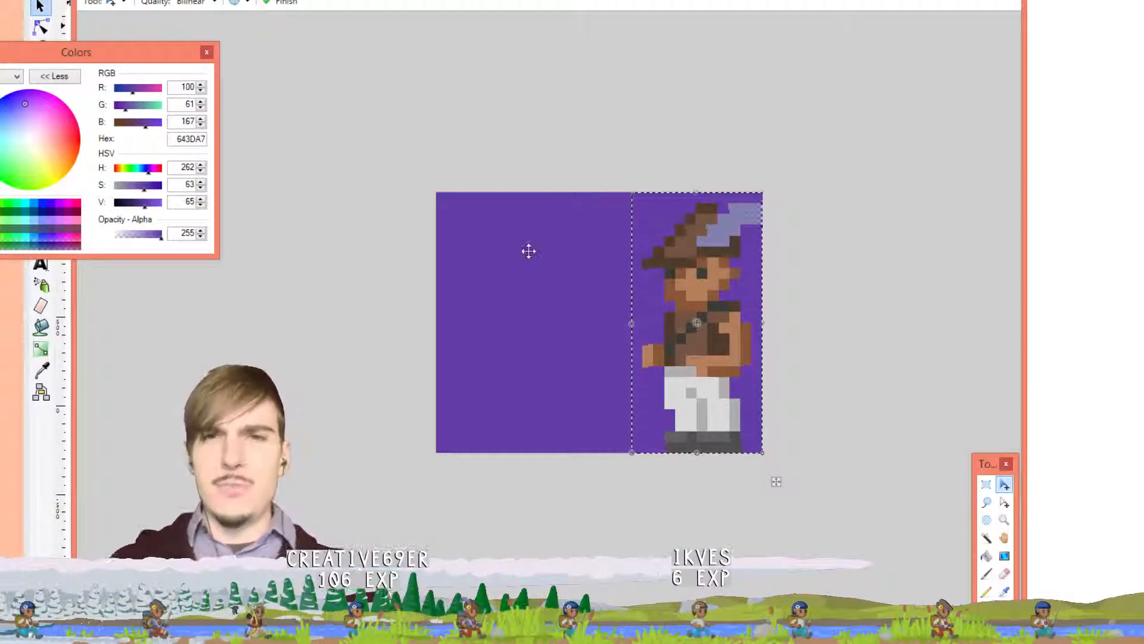
key(ctrl+plus)
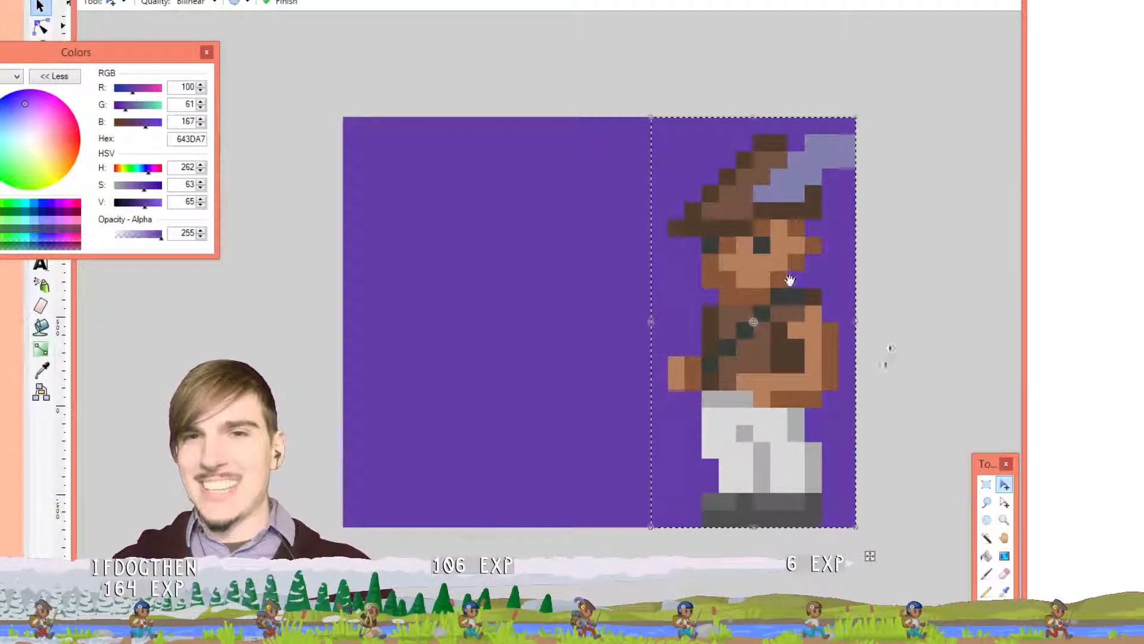
key(k)
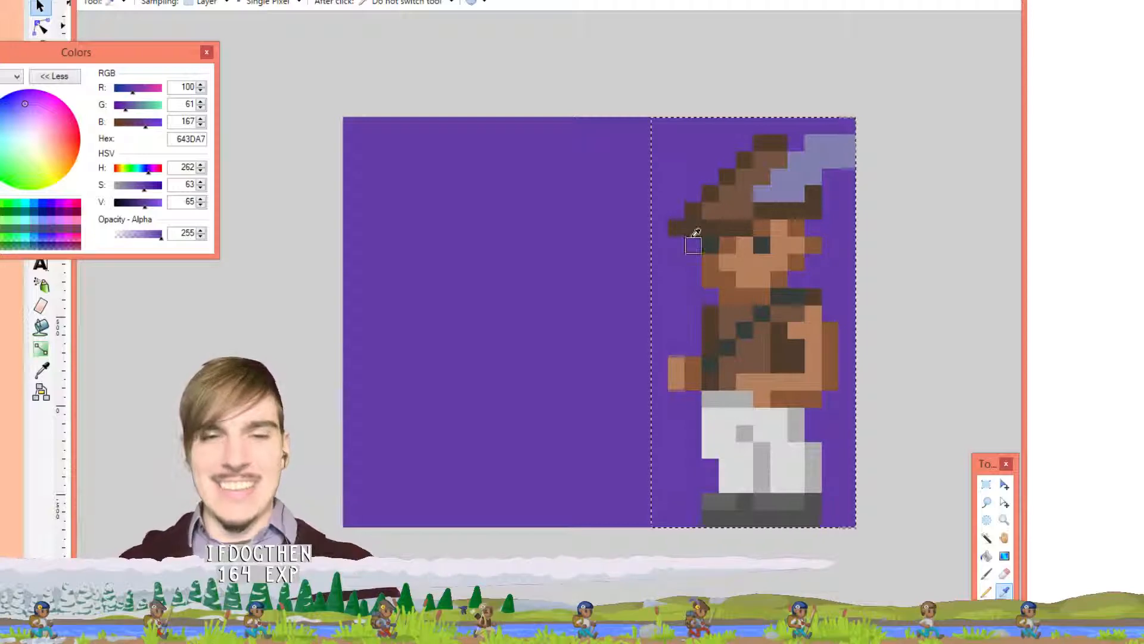
Pencil over the hat brim, top row and feather pixels in purple
key(ctrl+d)
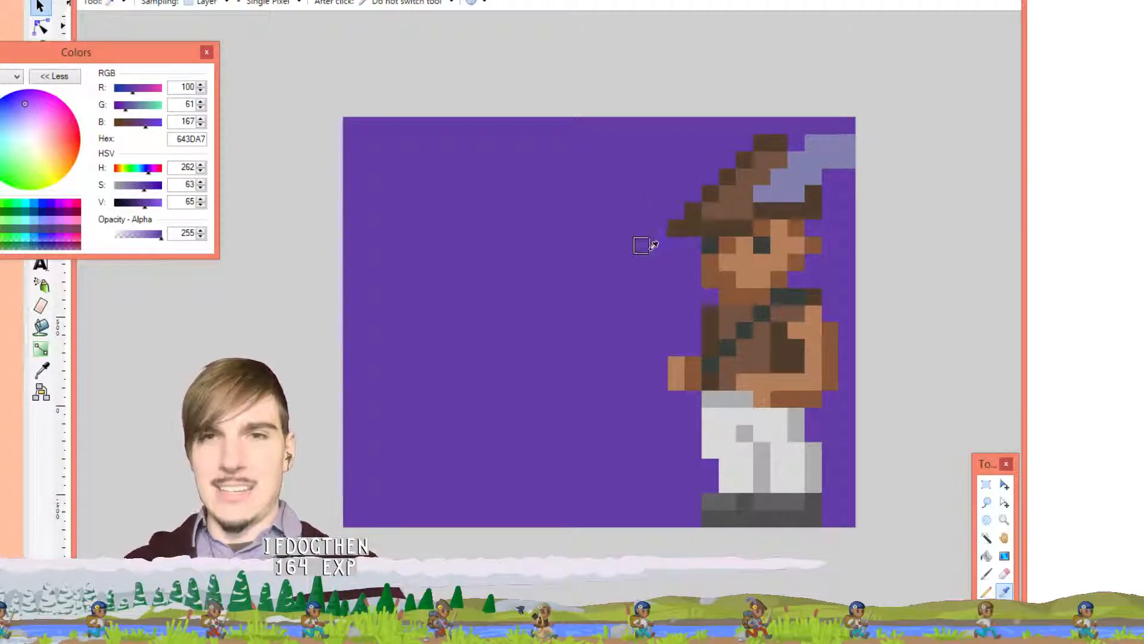
key(p)
click(674, 230)
drag(693, 212, 690, 231)
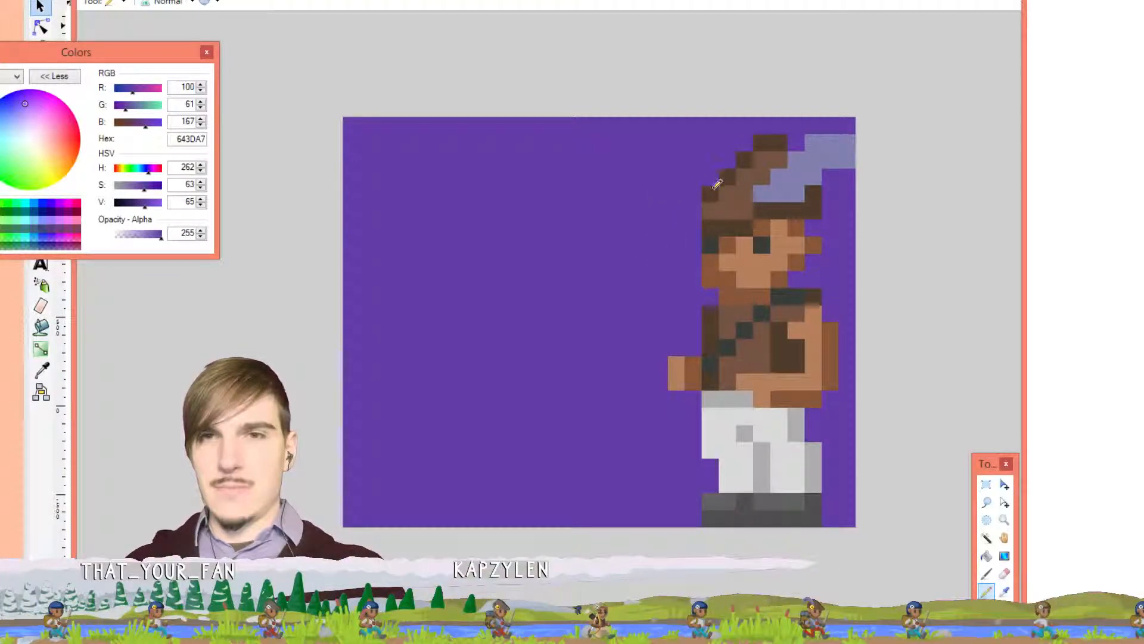
drag(831, 149, 843, 165)
click(812, 142)
click(815, 160)
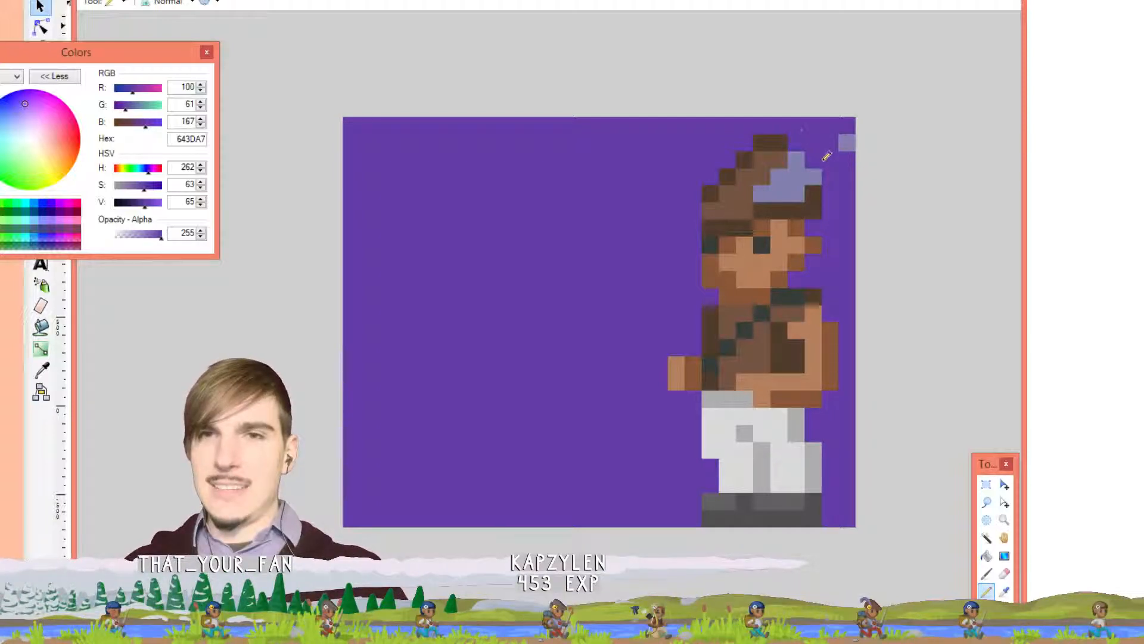
click(779, 143)
click(762, 143)
click(796, 160)
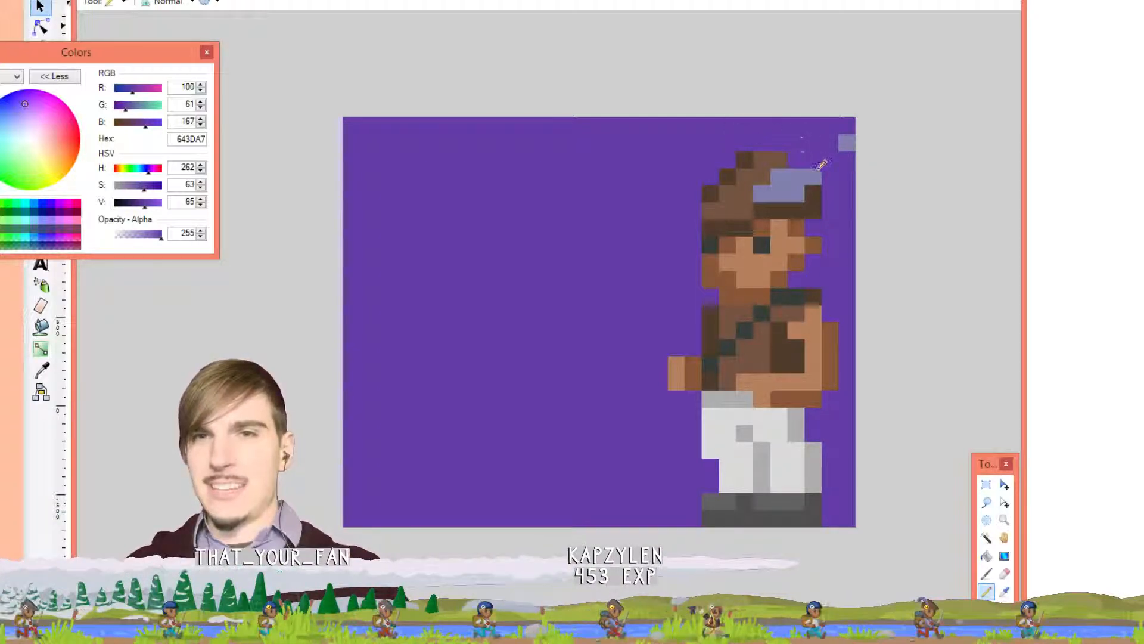
click(814, 175)
click(846, 143)
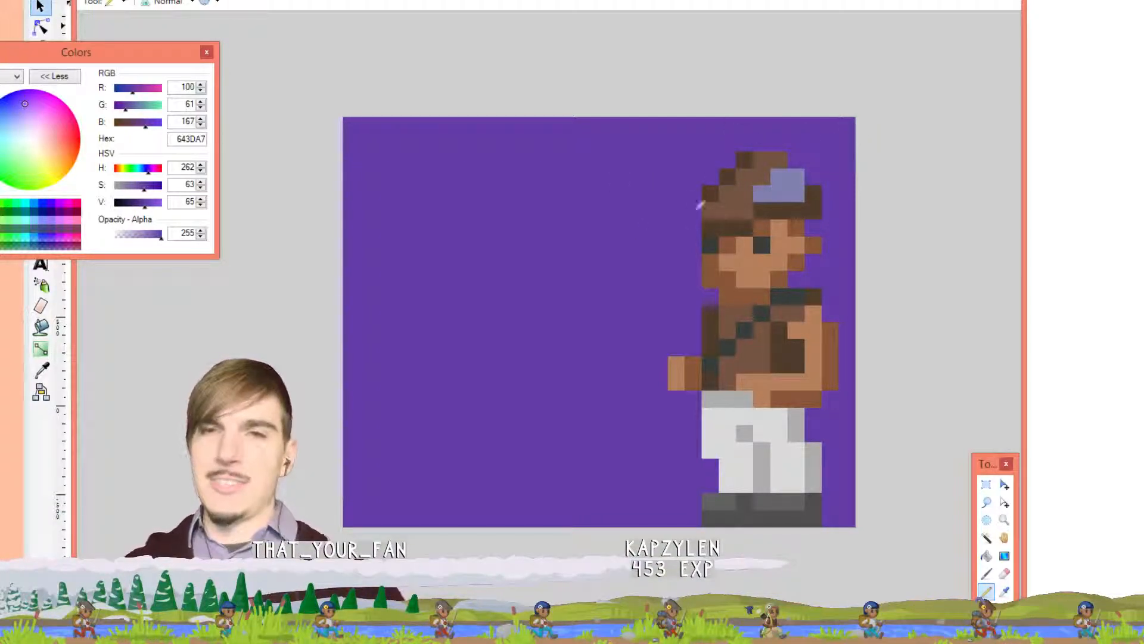
Sample brown 745442 and repaint the remaining pale blue hat and dark edge pixels as hair
key(k)
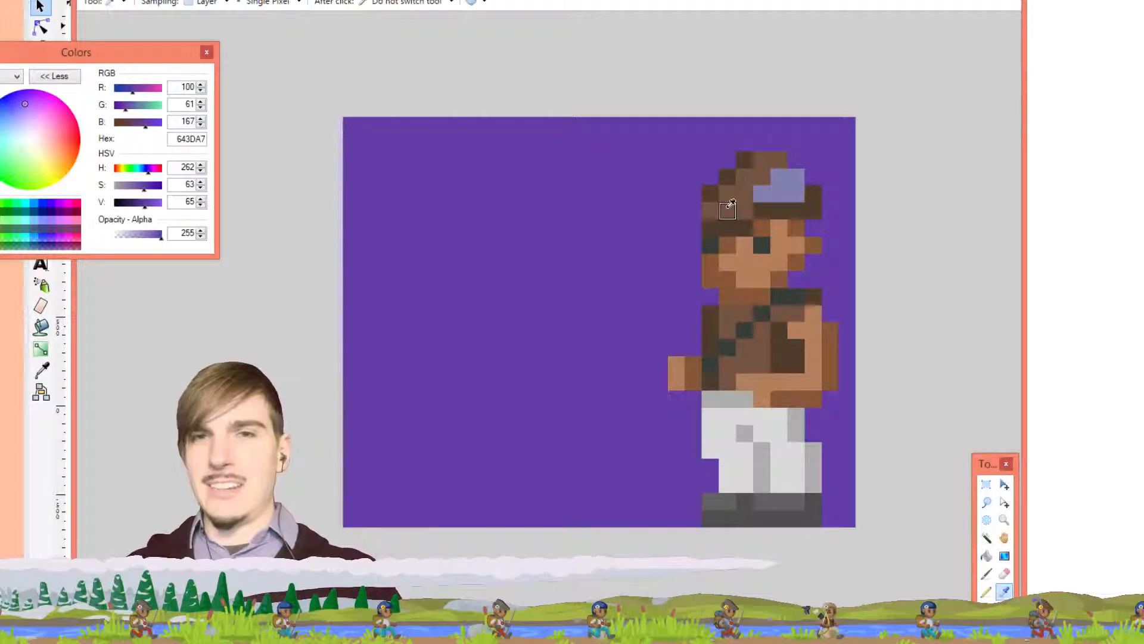
click(727, 209)
key(p)
click(728, 224)
click(712, 225)
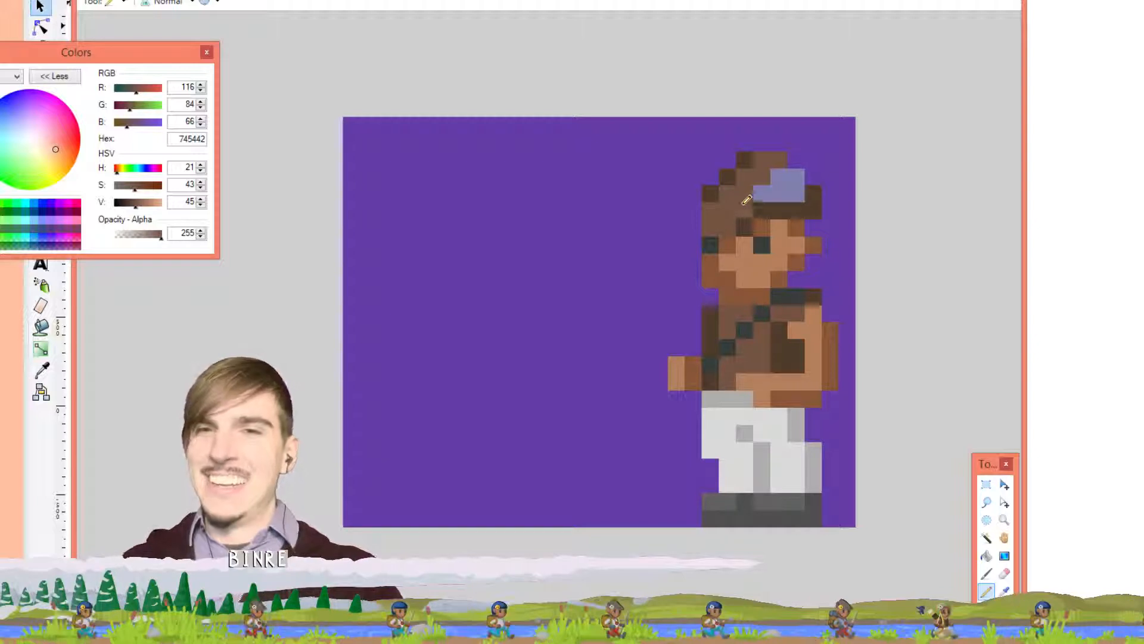
mouse_move(756, 193)
mouse_down()
mouse_move(795, 191)
mouse_move(804, 177)
mouse_move(776, 169)
mouse_up()
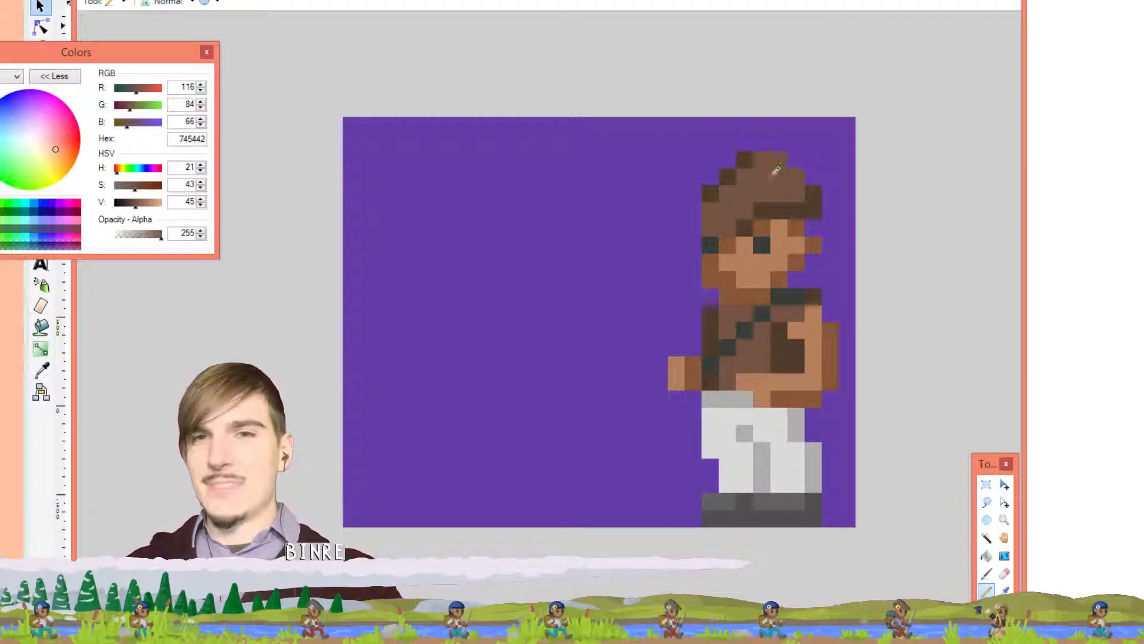
click(730, 177)
click(713, 191)
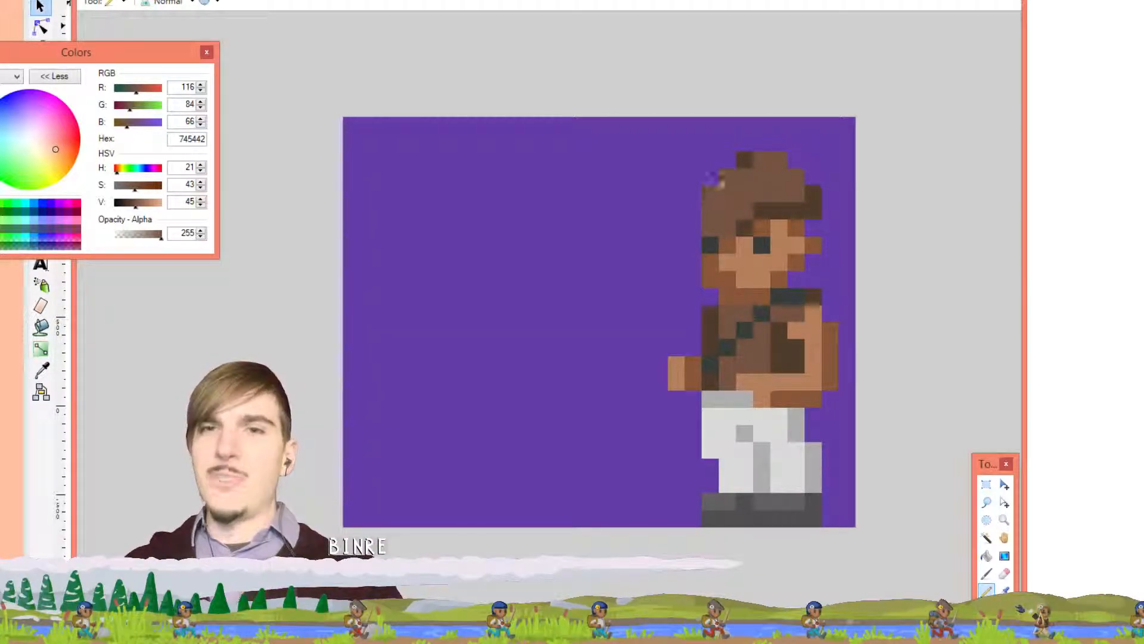
click(747, 162)
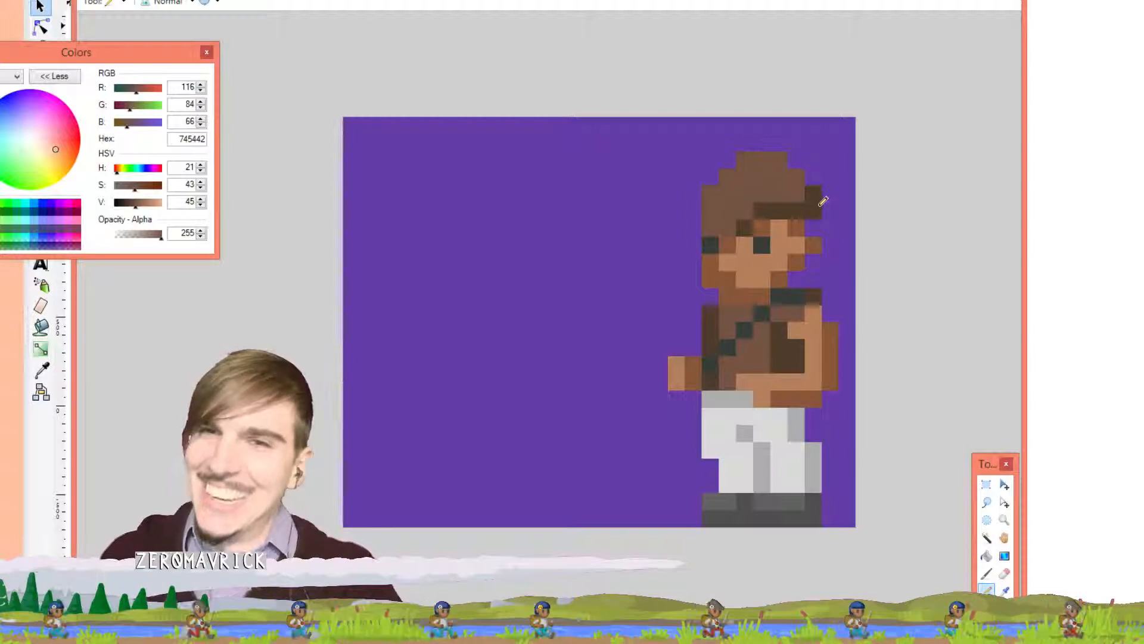
Sample dark brown 503C2D and darken a band of hair pixels toward the left
key(k)
click(818, 208)
key(p)
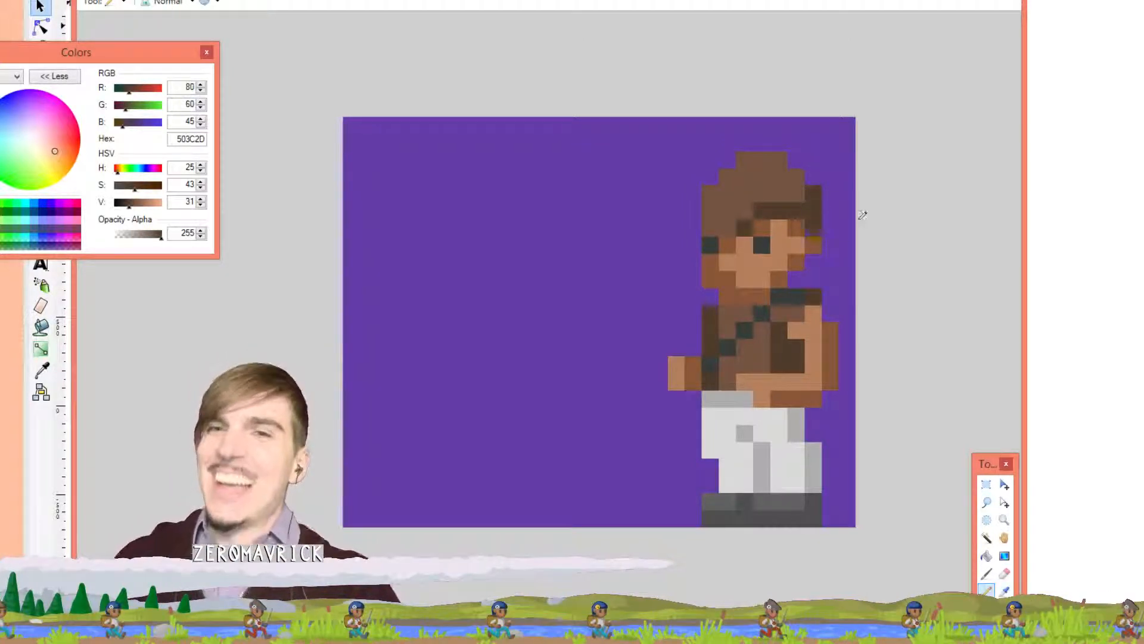
click(763, 208)
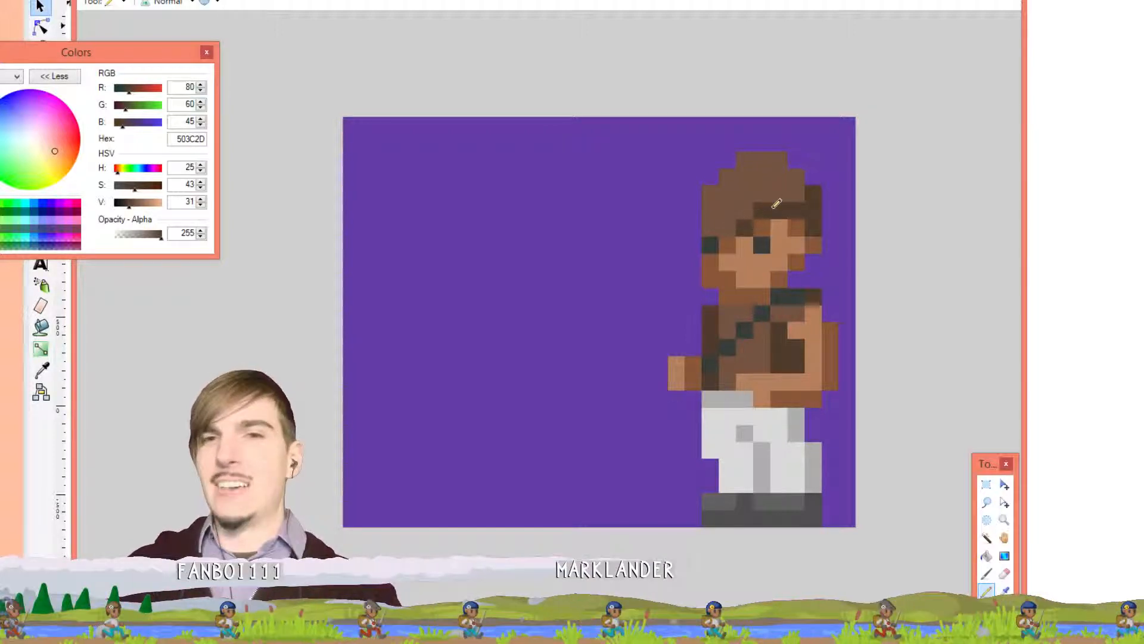
click(734, 226)
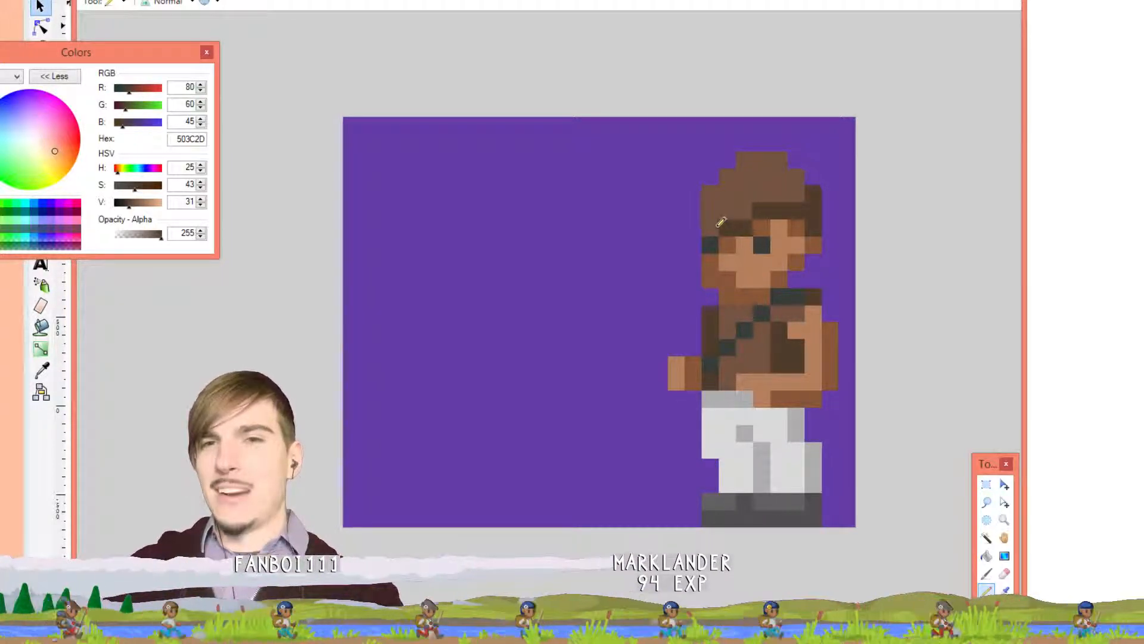
click(710, 227)
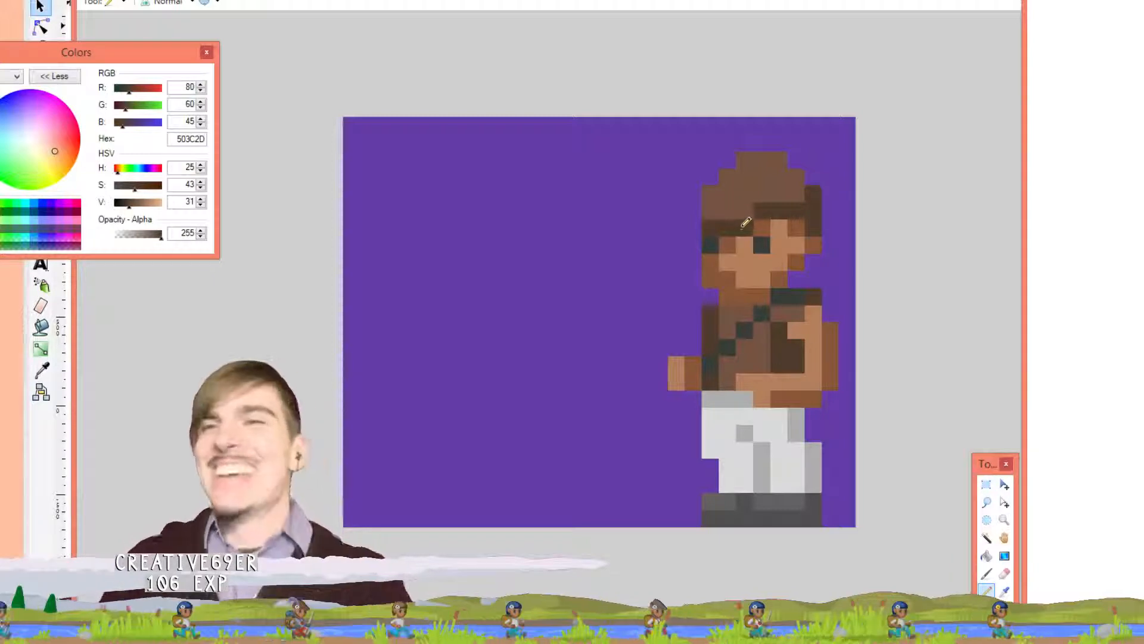
Add lighter brown hair pixels at the left edge and extra dark brown shading
key(k)
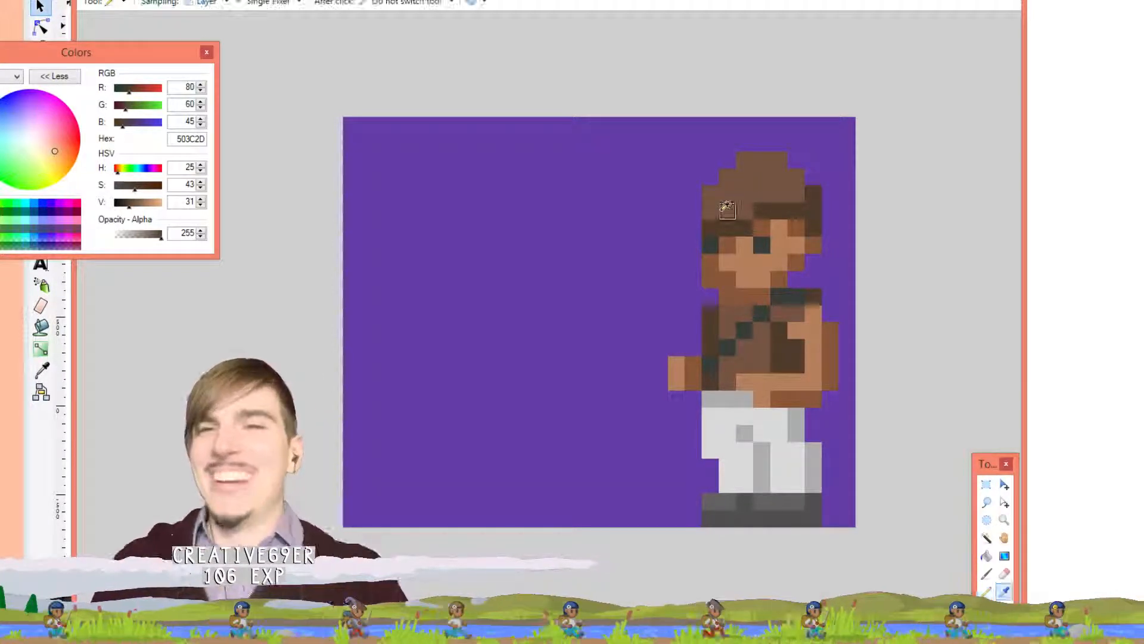
click(725, 211)
key(p)
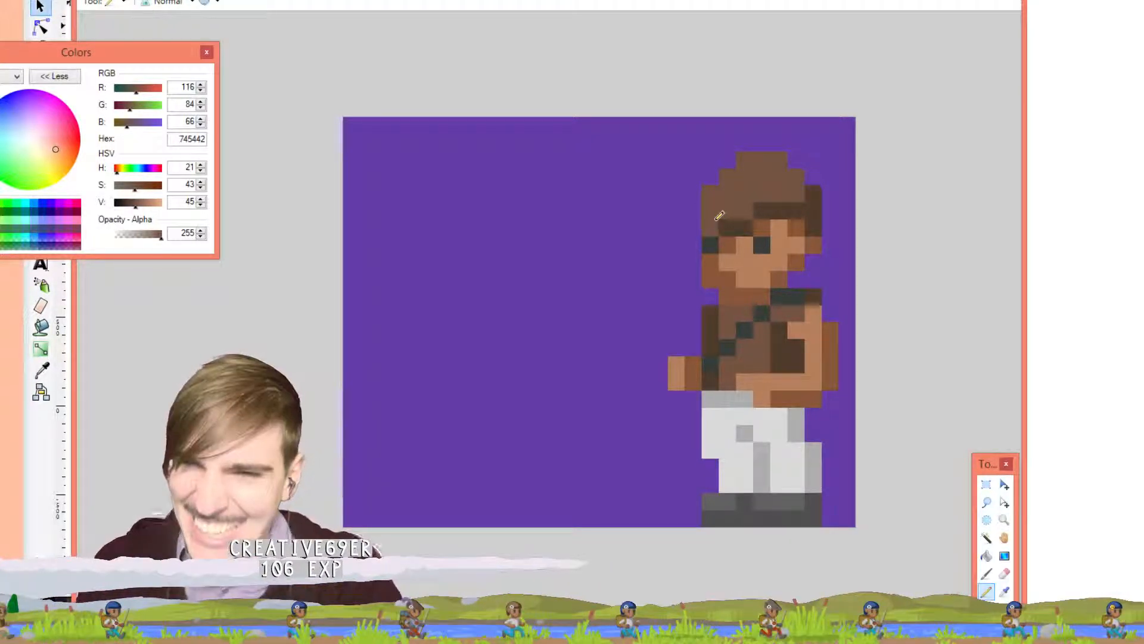
click(695, 209)
click(694, 226)
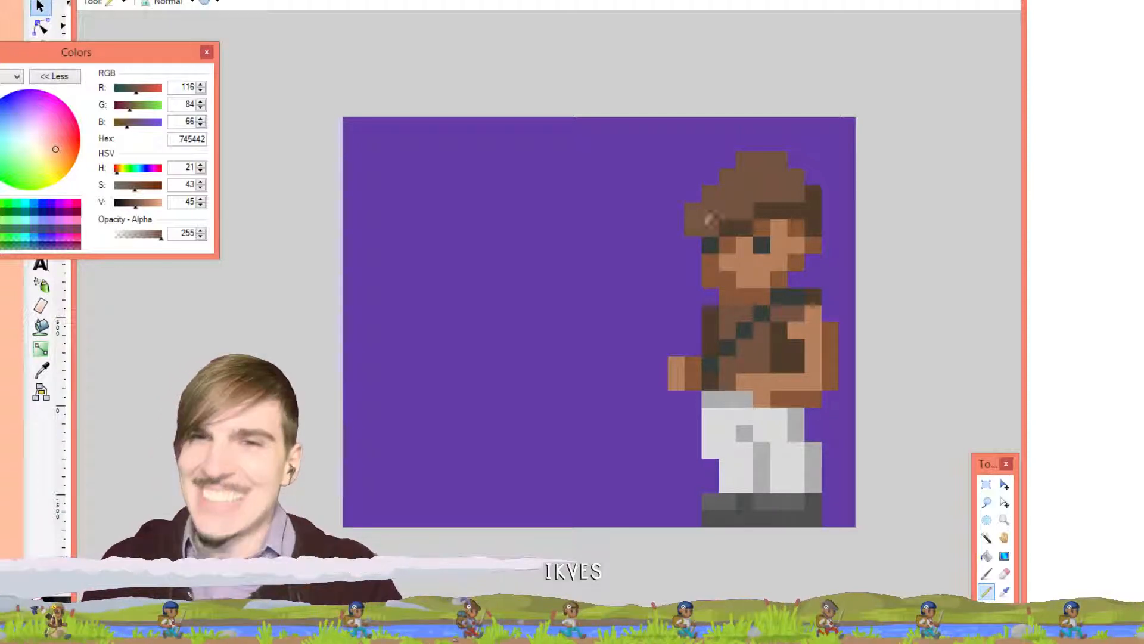
key(k)
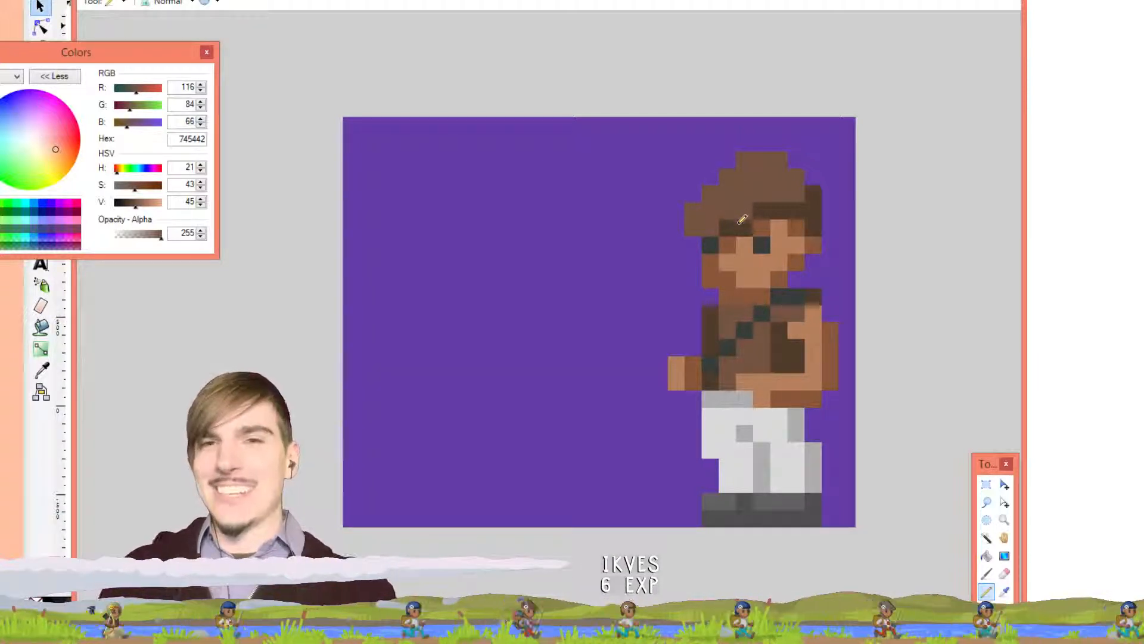
click(732, 227)
key(p)
click(712, 227)
click(693, 245)
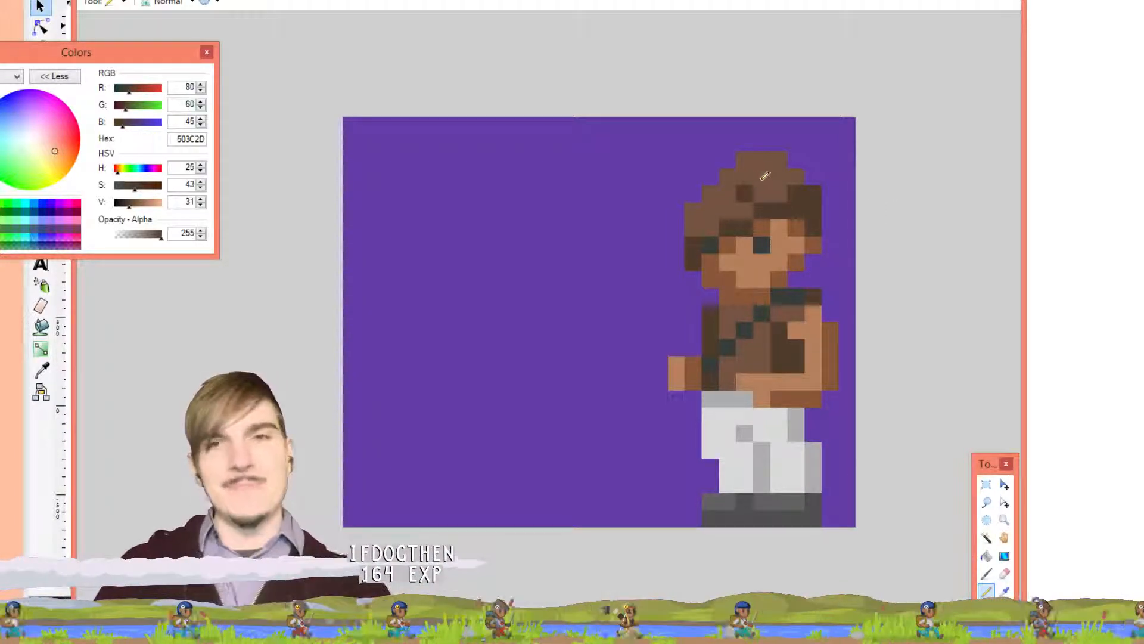
key(ctrl+z)
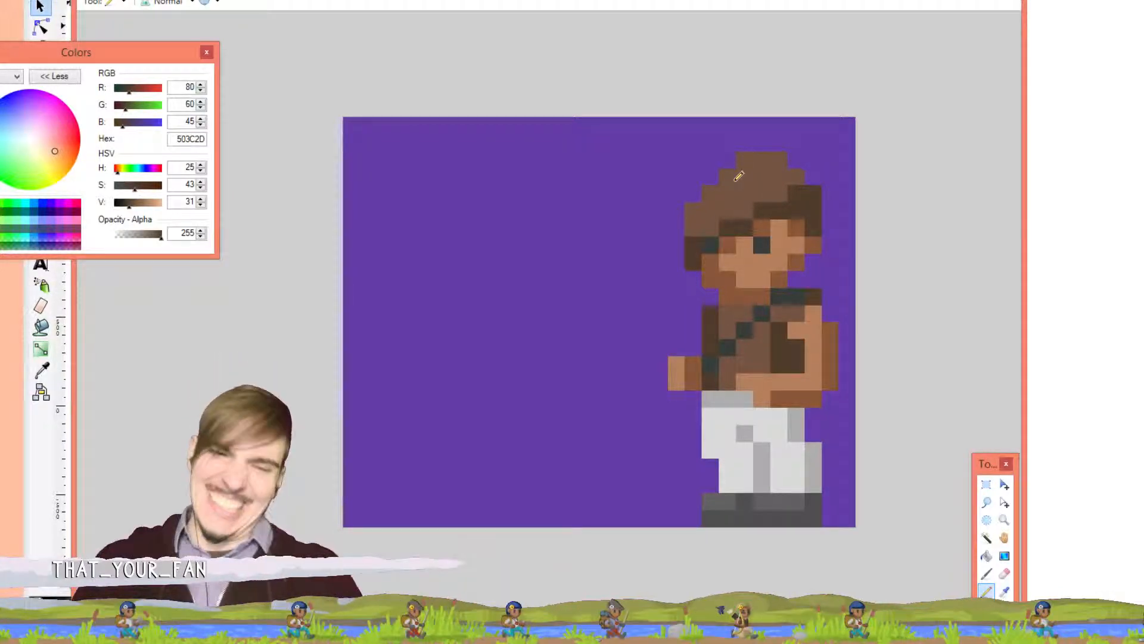
Add a light brown pixel at the hair's top-left, then return to the monitor-wall image
key(k)
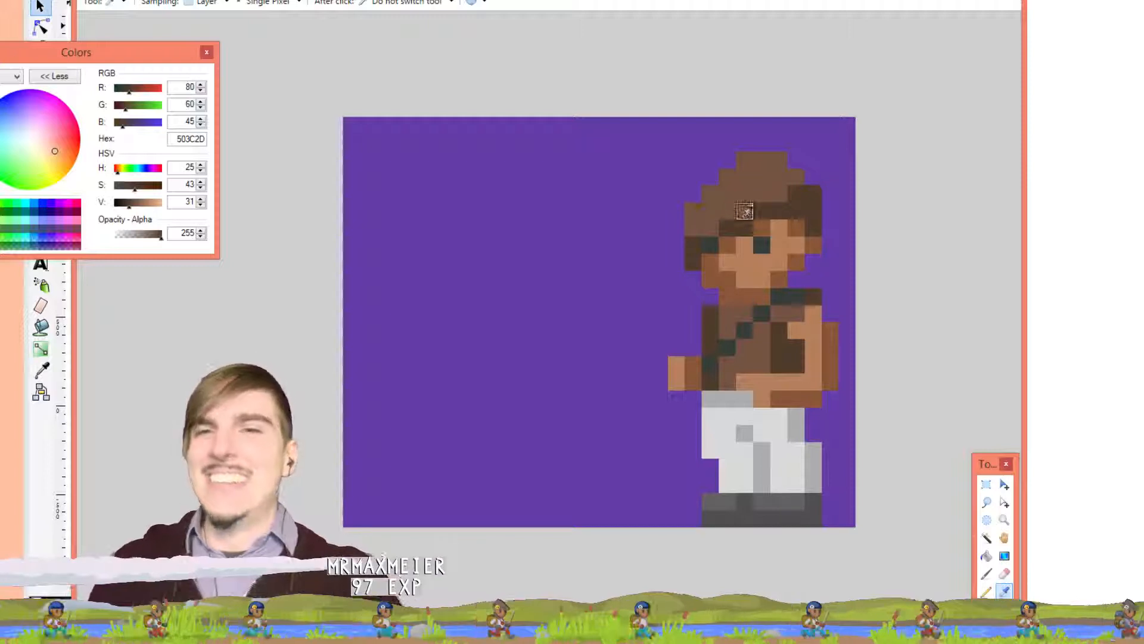
click(742, 197)
key(p)
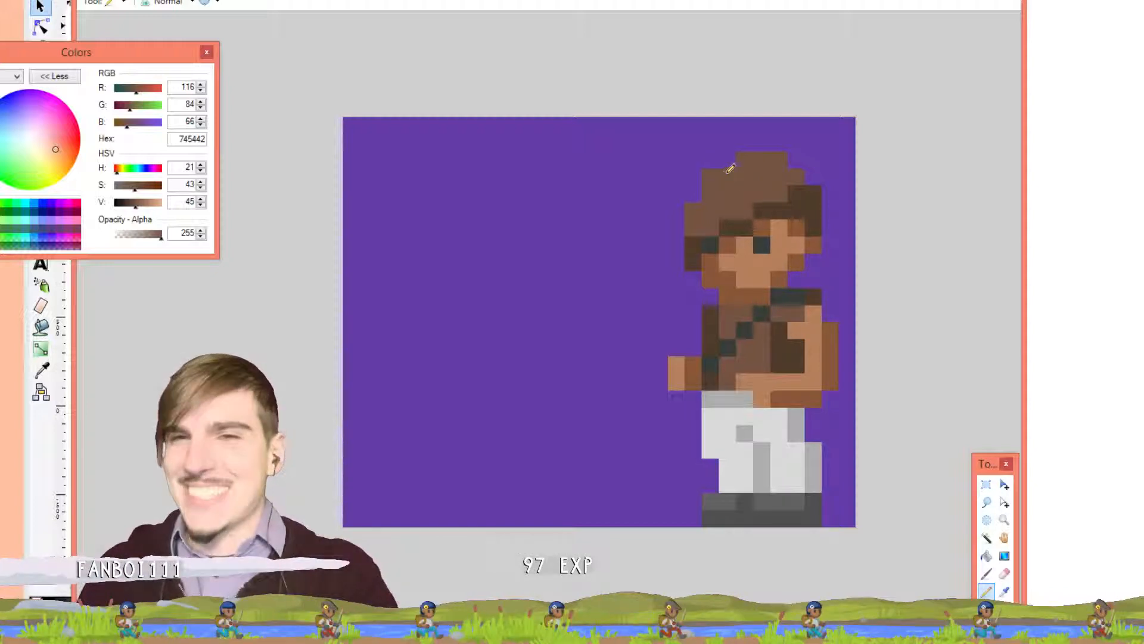
click(735, 158)
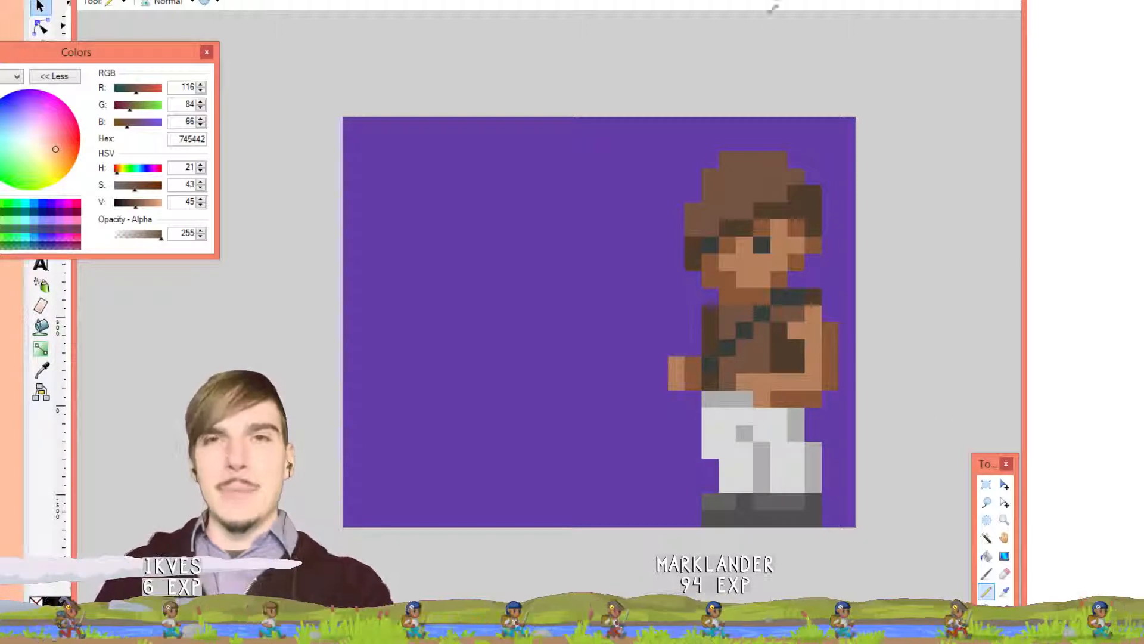
click(696, 1)
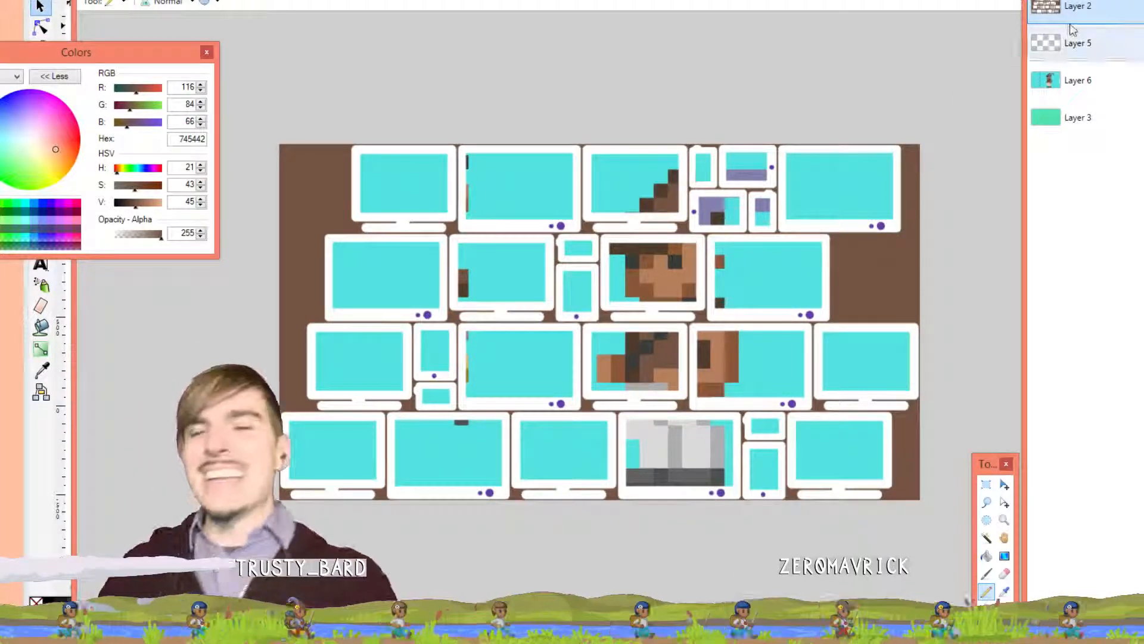
Sample purple 643DA7 from a monitor's power dot using Image sampling, then reset to Layer
click(985, 557)
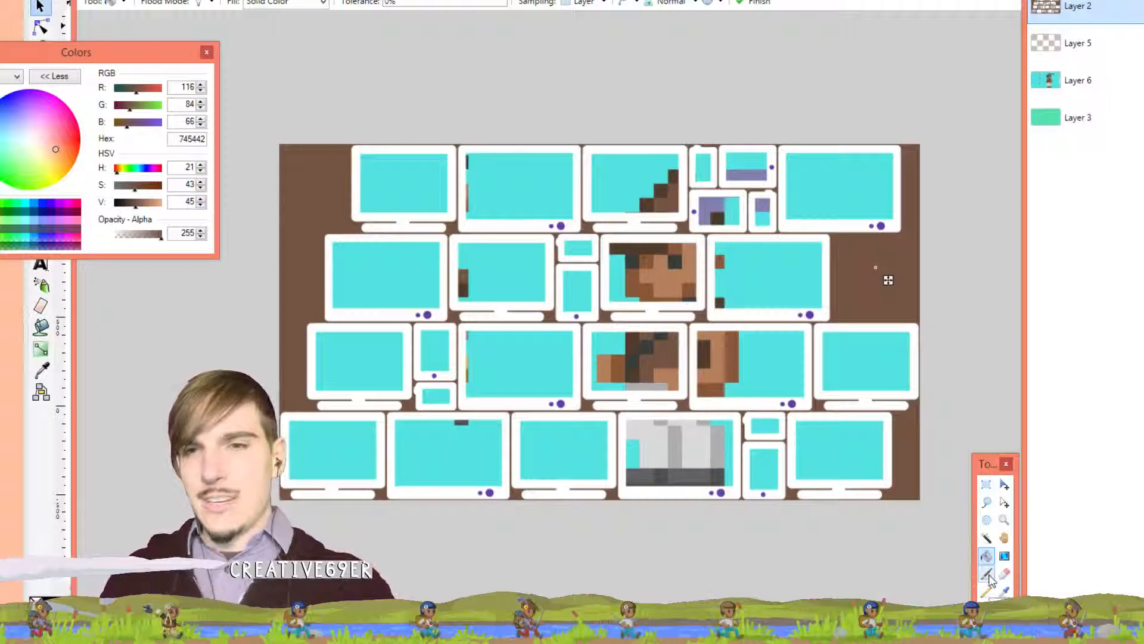
click(1005, 592)
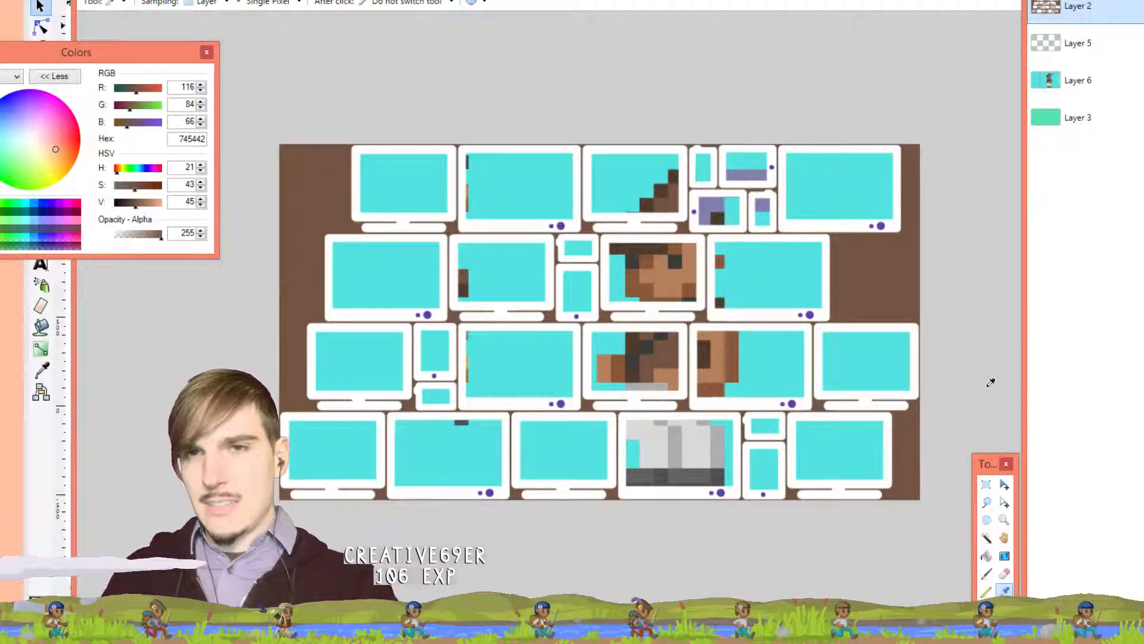
scroll(891, 228, up, 3)
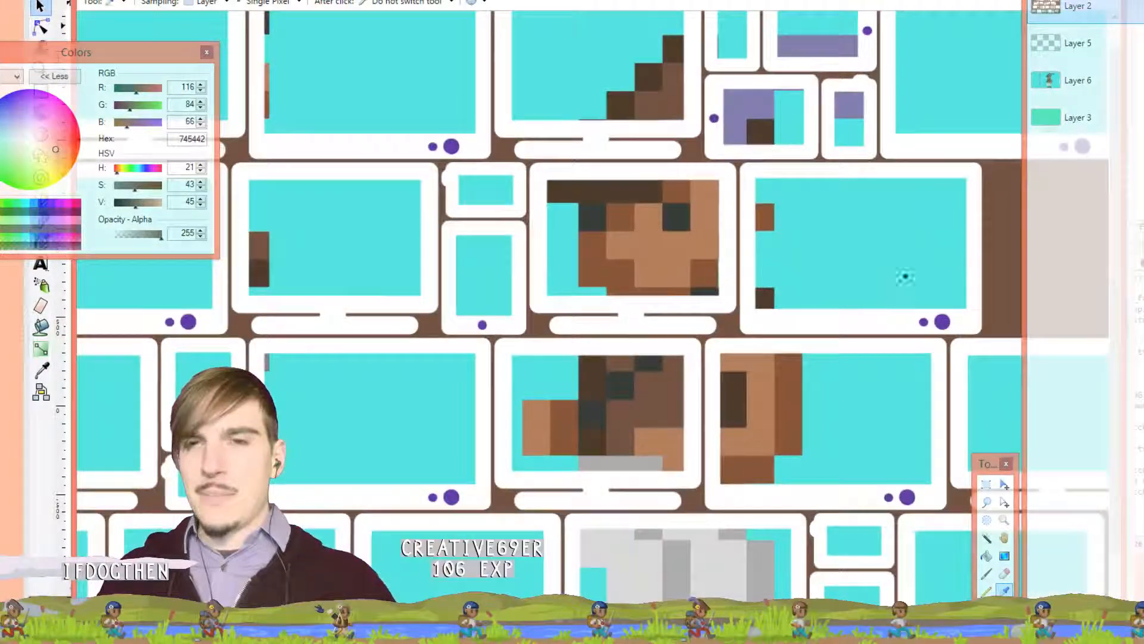
scroll(560, 304, right, 2)
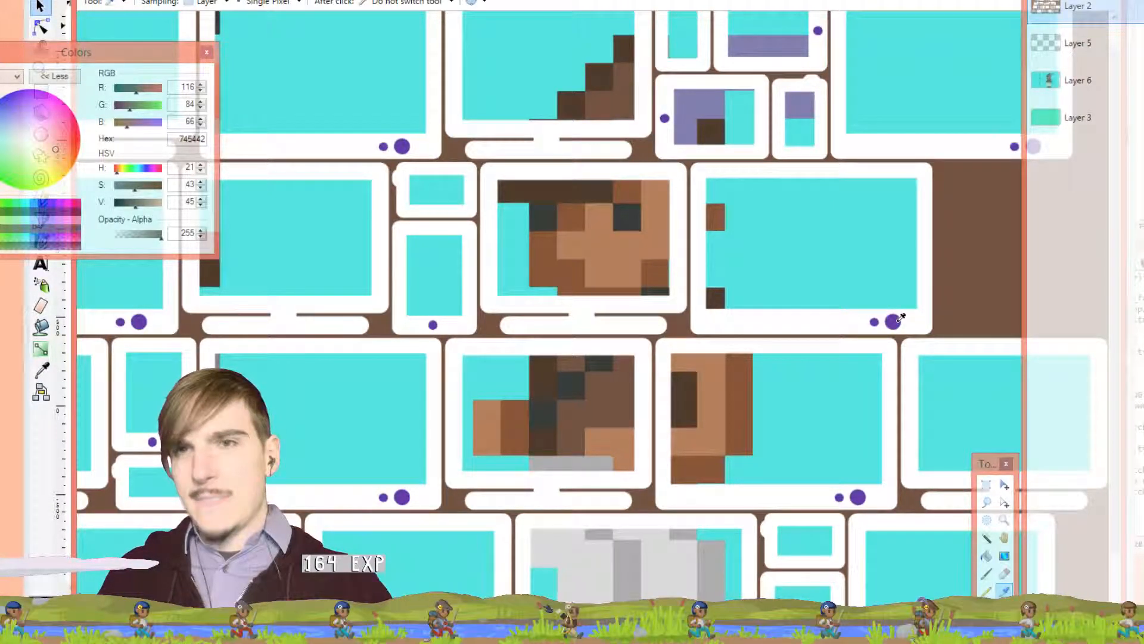
key(f)
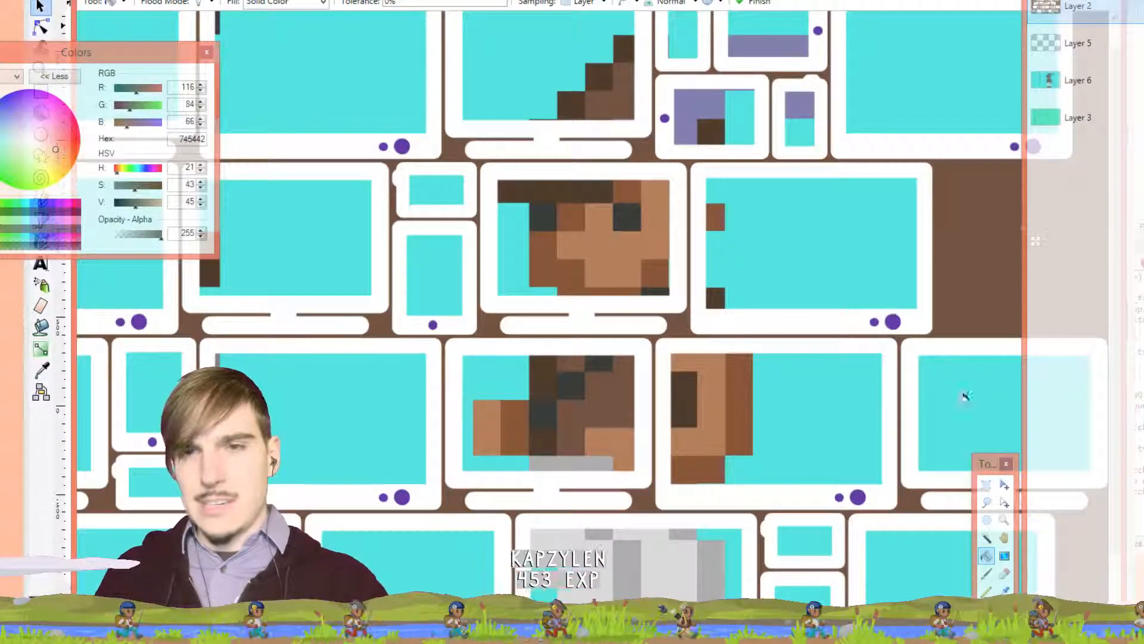
click(987, 572)
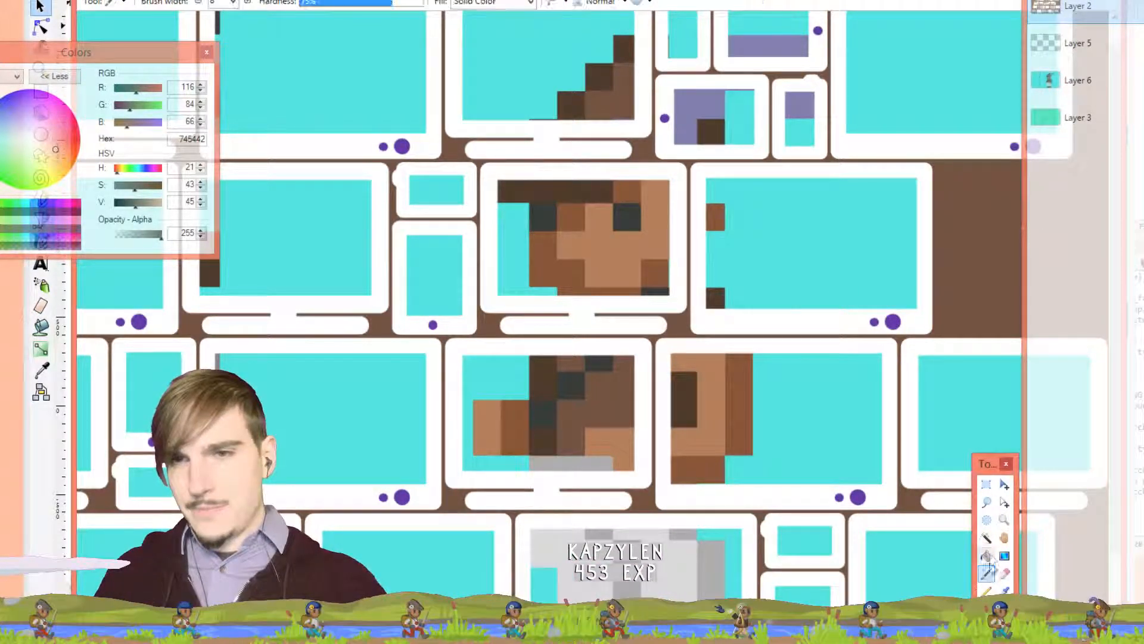
click(1005, 590)
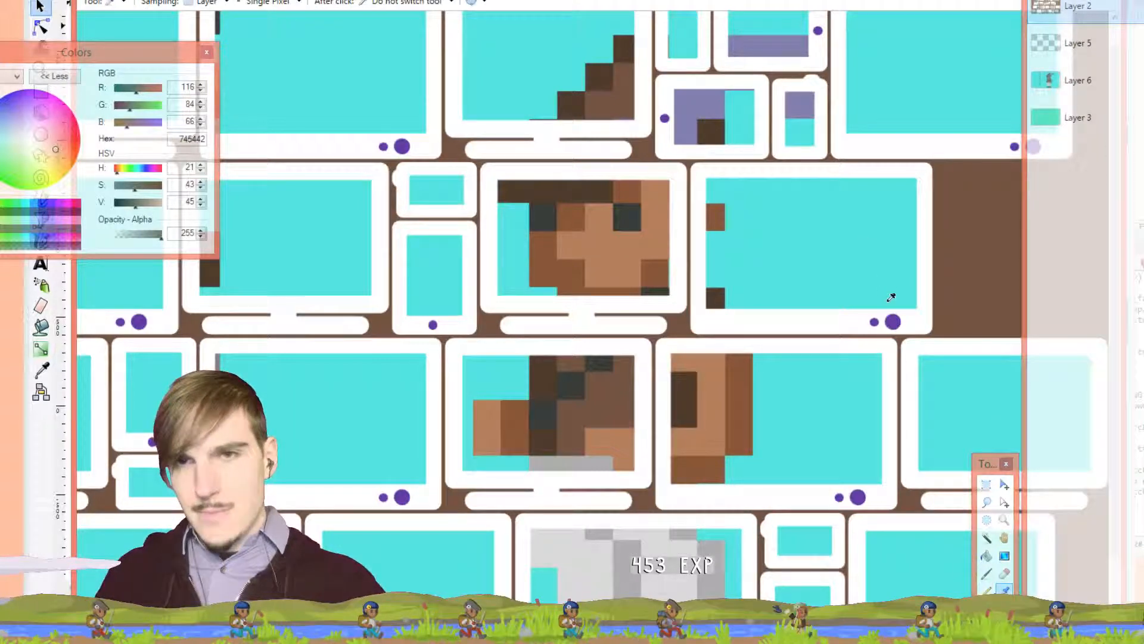
click(202, 5)
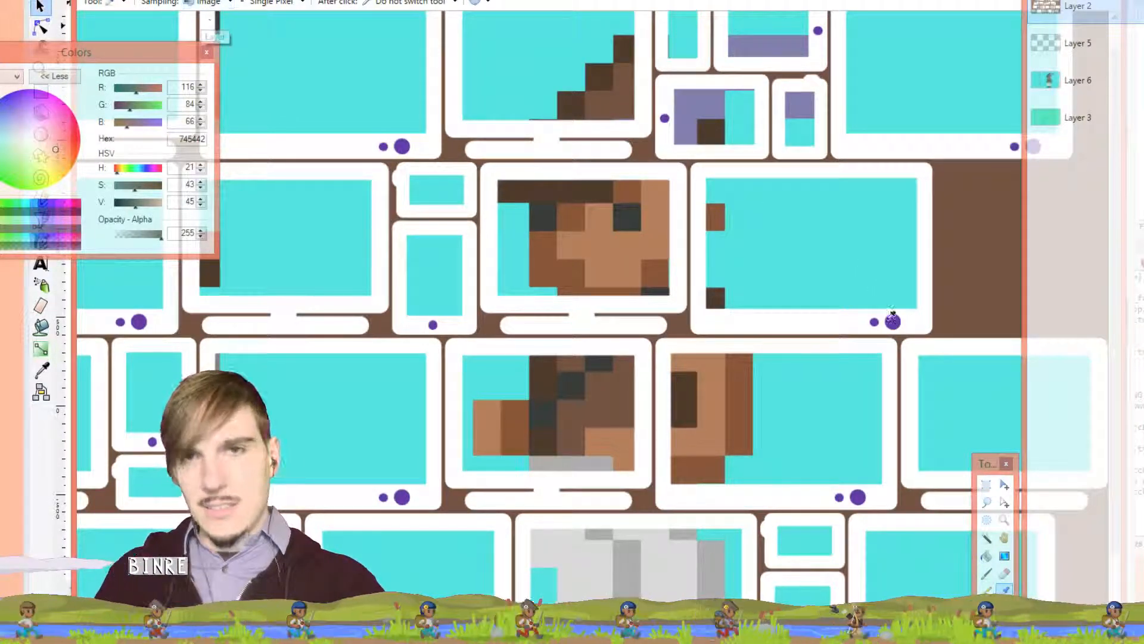
click(893, 318)
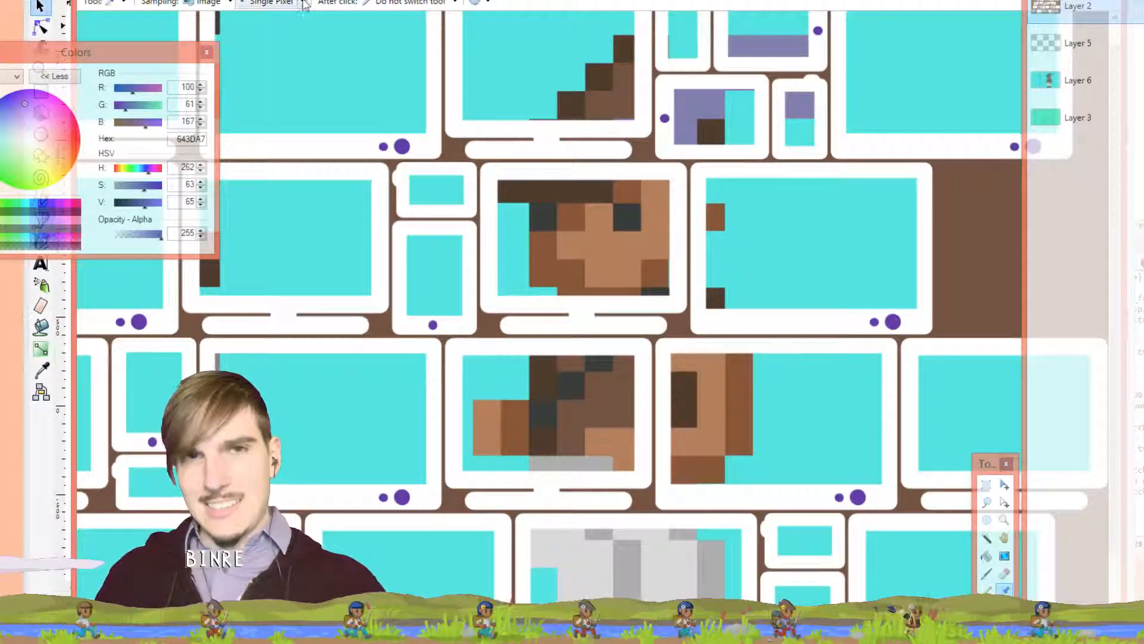
click(204, 4)
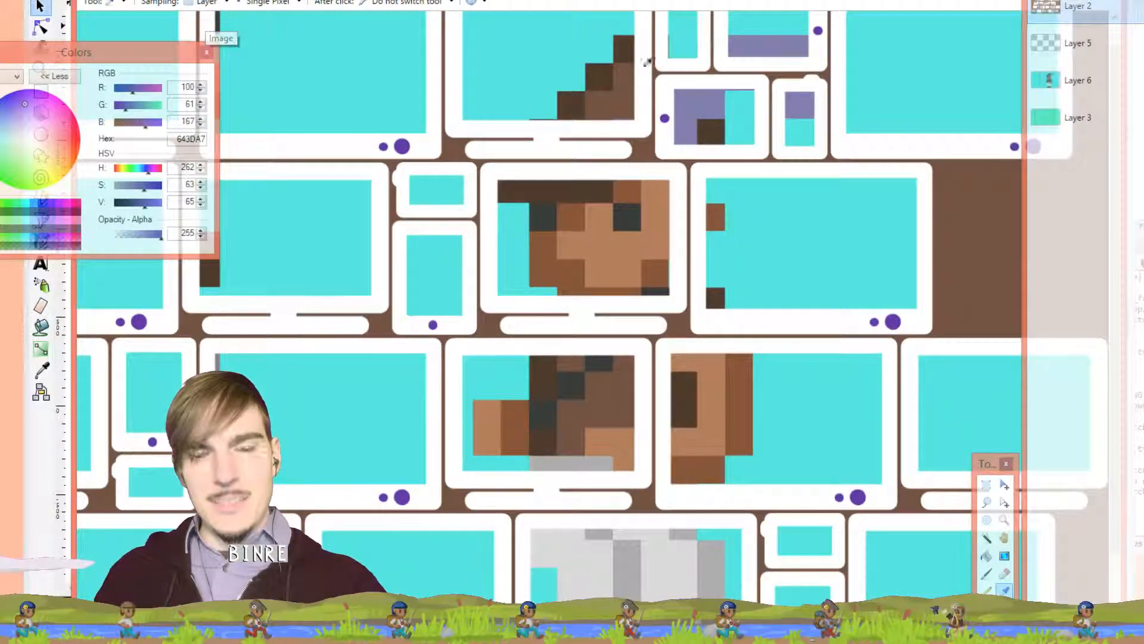
scroll(742, 105, down, 3)
Compare brown and purple background fills by swapping colours and undoing/redoing
key(f)
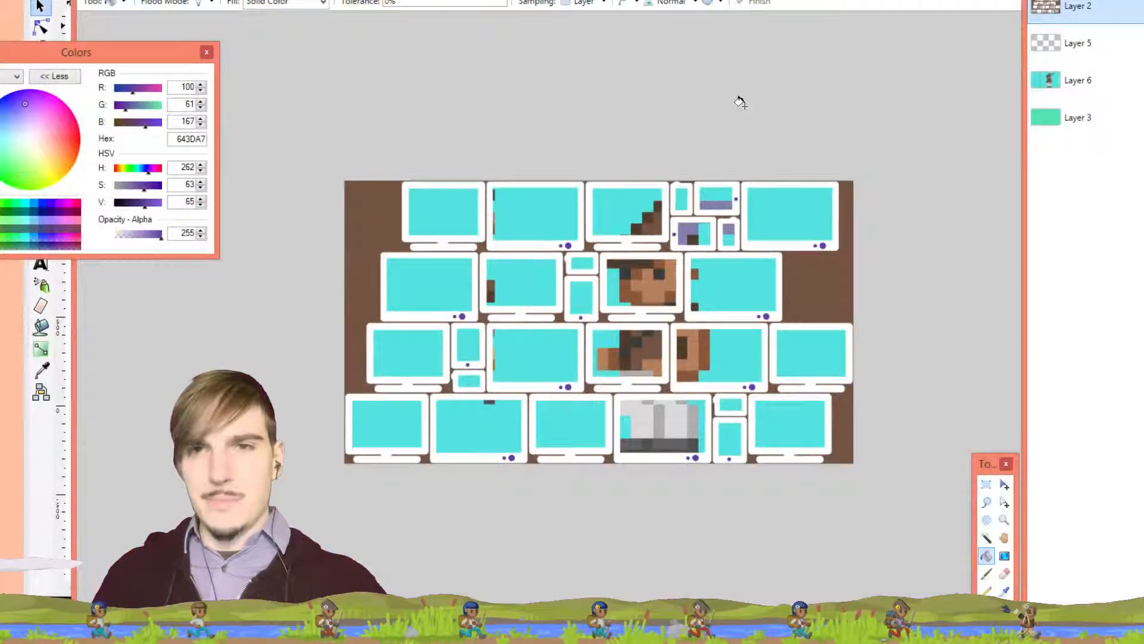
key(ctrl+z)
key(ctrl+z)
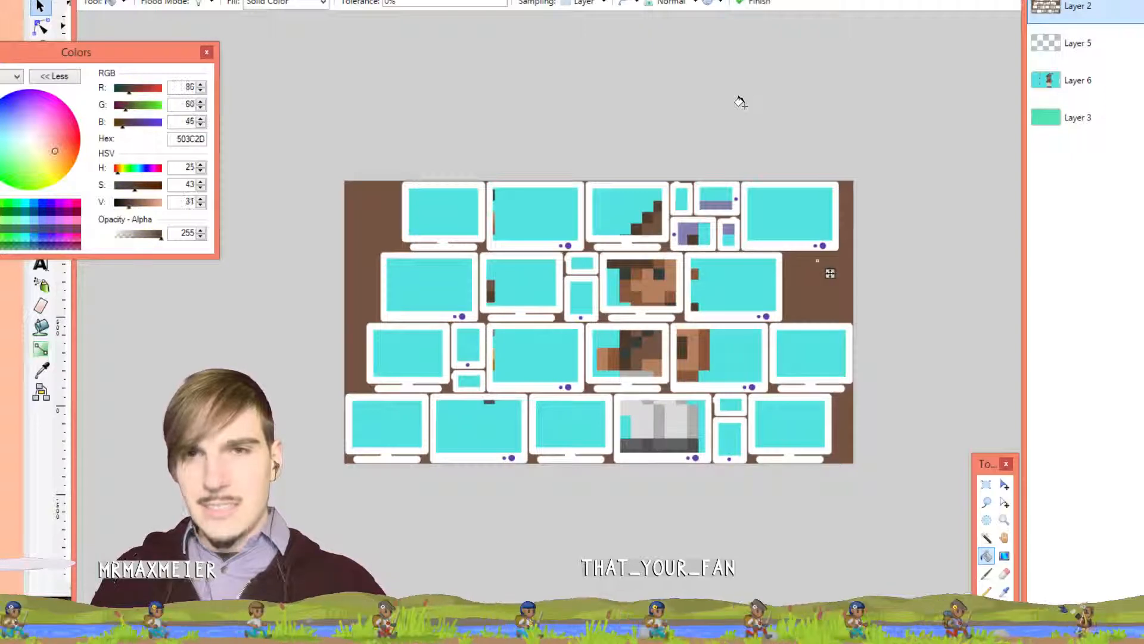
key(x)
key(x)
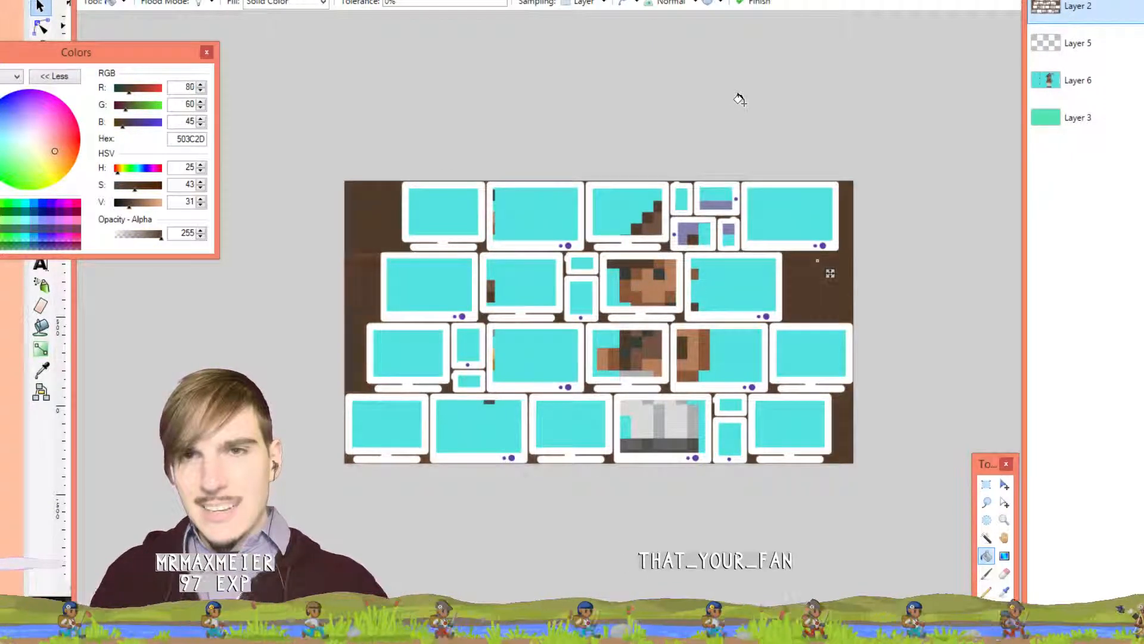
key(ctrl+y)
key(ctrl+y)
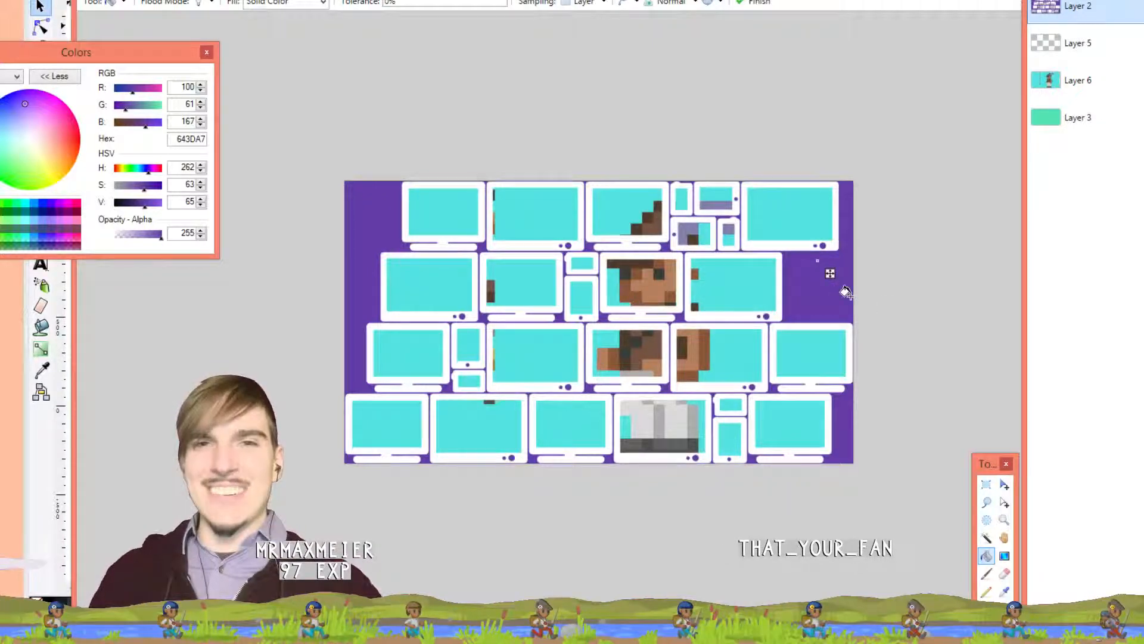
Sample shirt brown, trouser grey and dark grey 383C38 from the sprite, then return to the monitor wall
key(ctrl+plus)
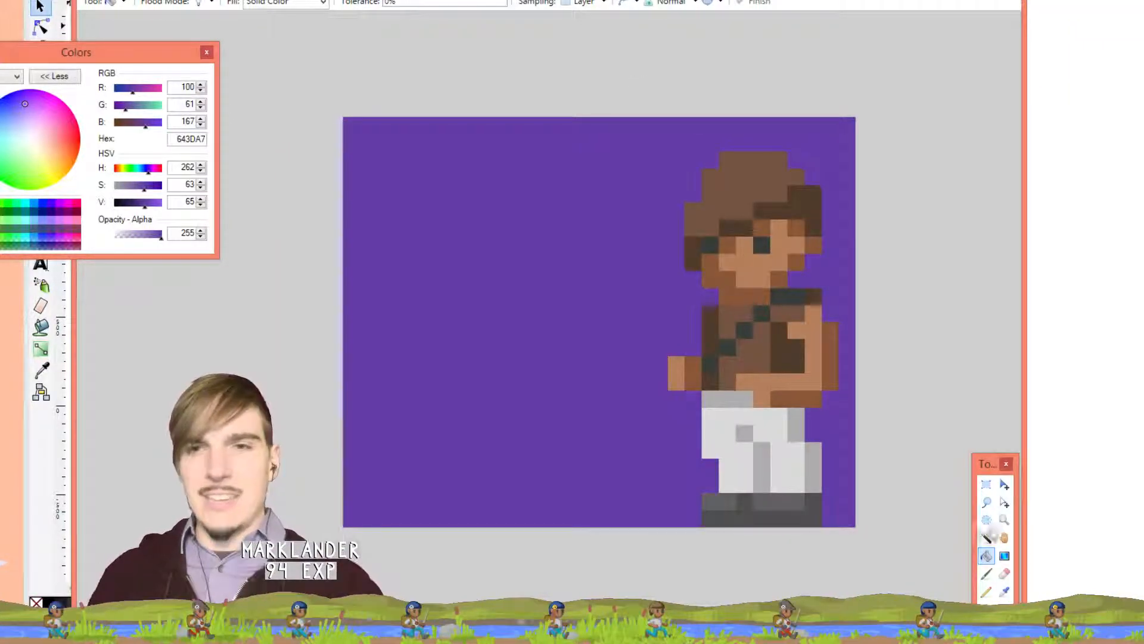
click(1004, 591)
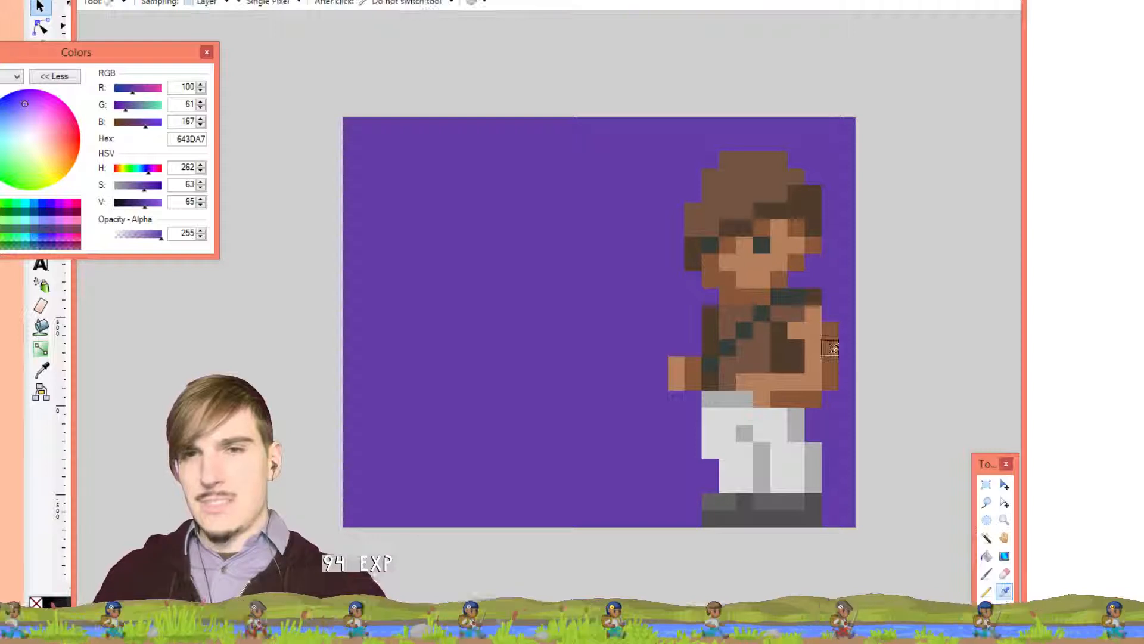
click(786, 349)
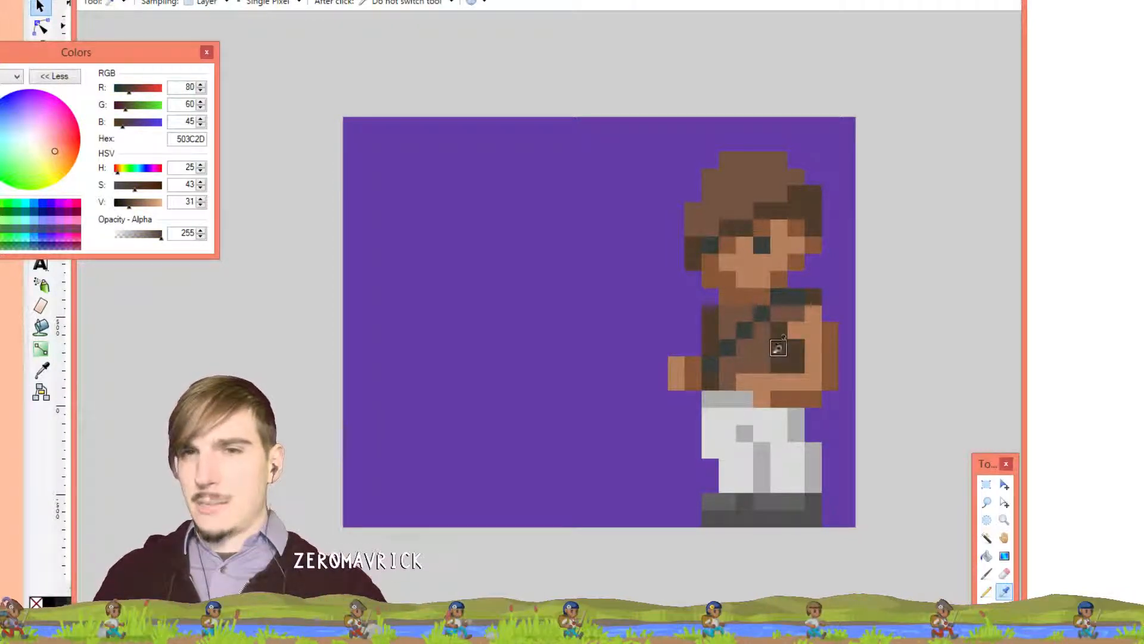
click(741, 416)
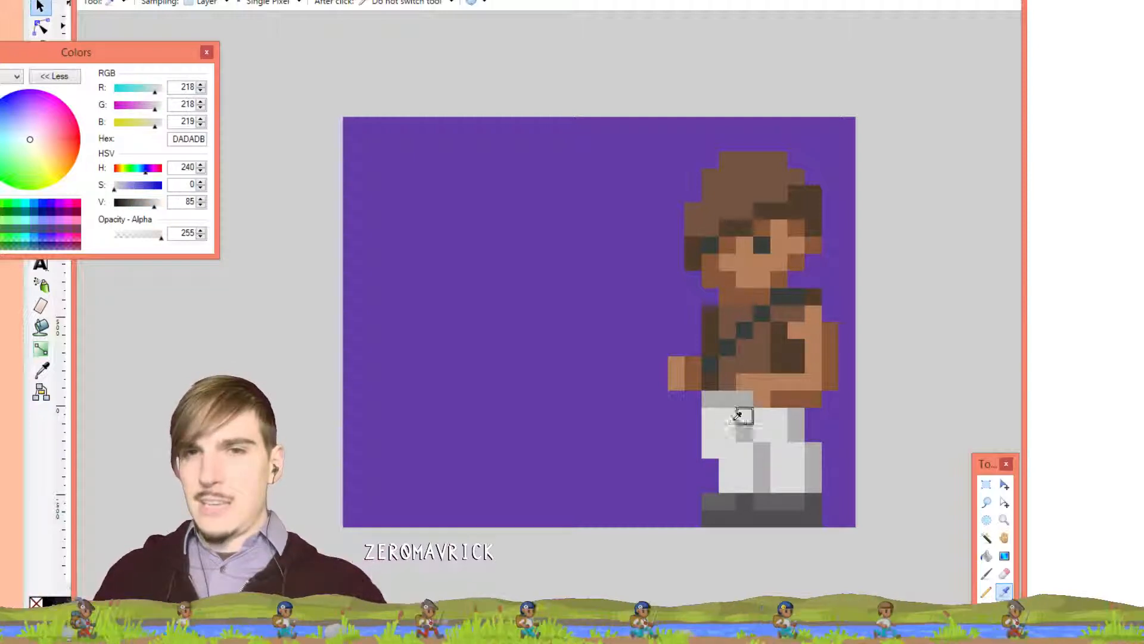
click(780, 295)
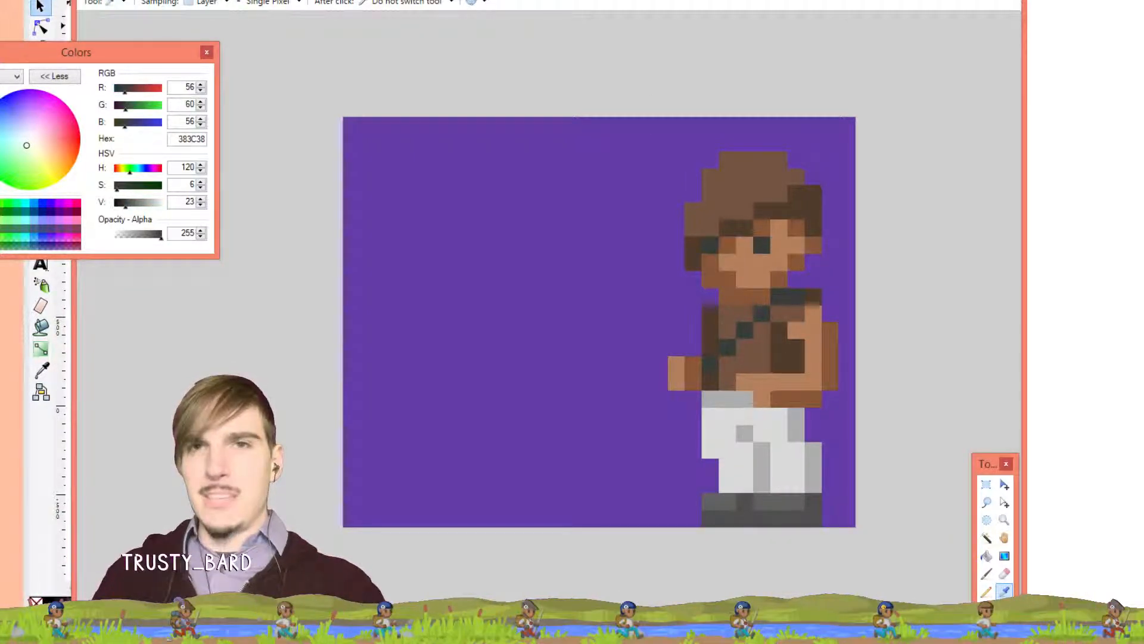
key(ctrl+Tab)
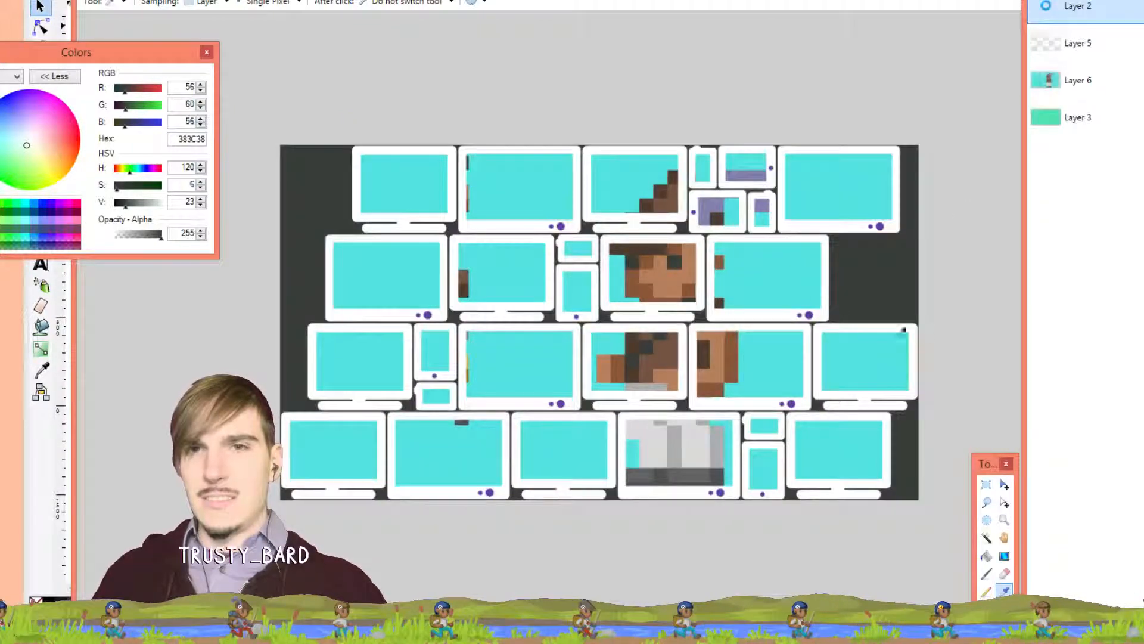
Trial grey and brown background fills on the monitor wall, then cancel to keep purple
key(f)
click(876, 284)
key(x)
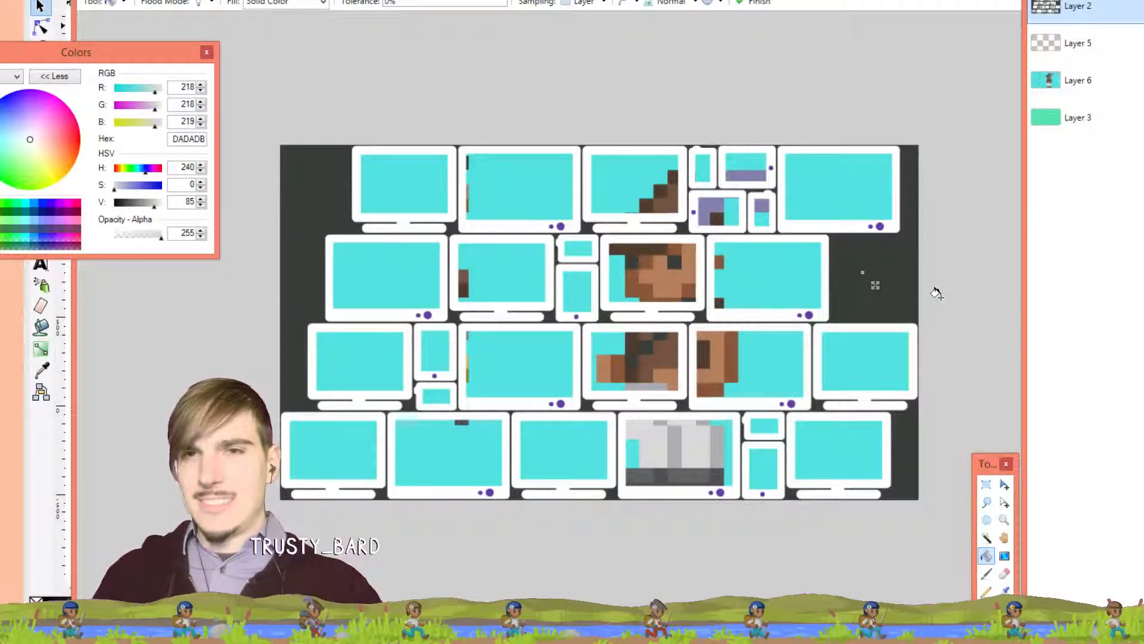
key(x)
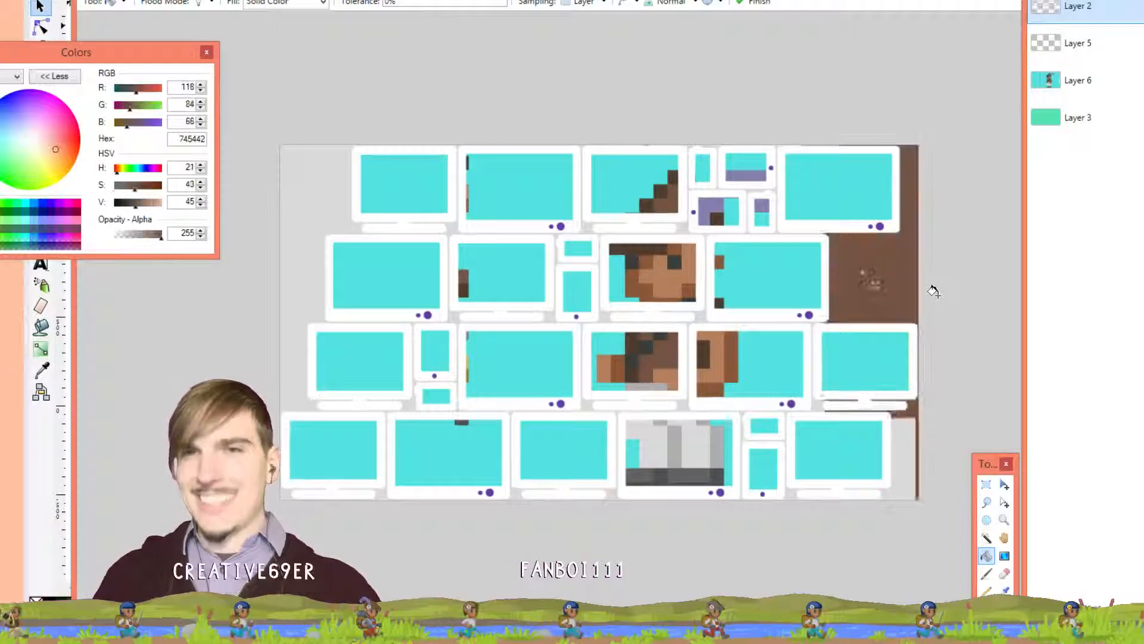
key(ctrl+z)
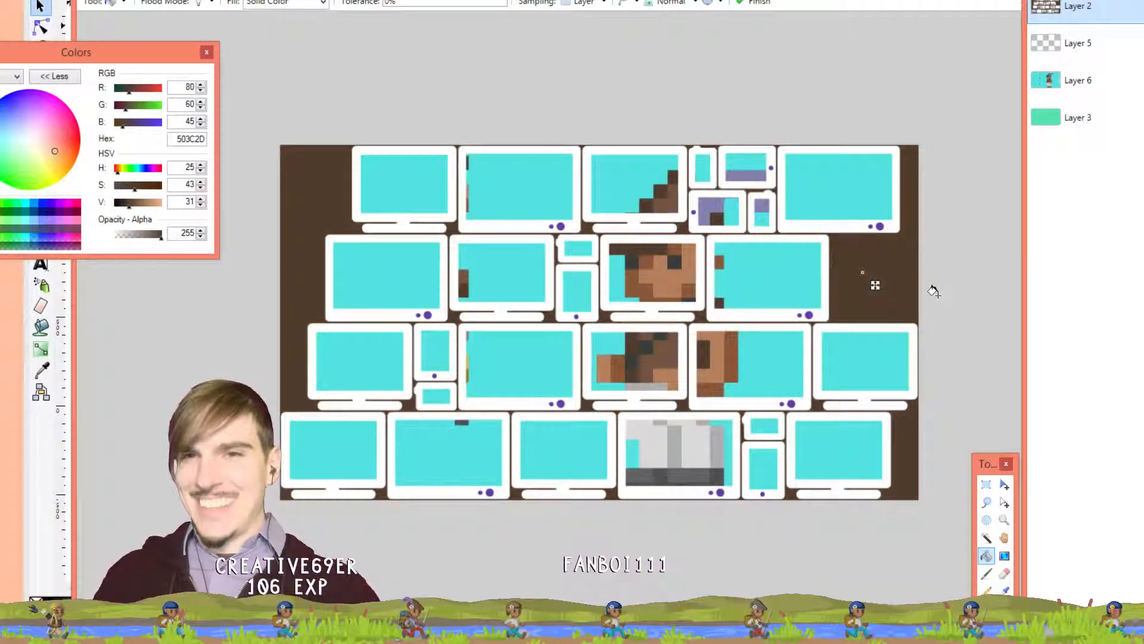
key(ctrl+z)
key(ctrl+z)
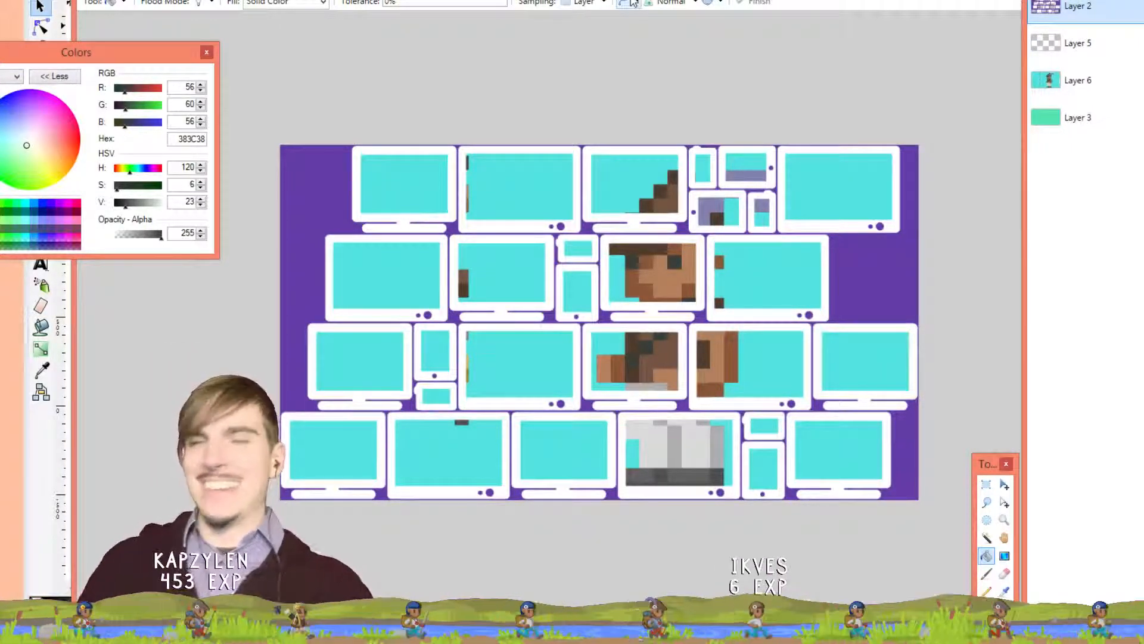
Flip between the sprite and monitor-wall images and sample cyan 53E2E2 from a screen
click(685, 1)
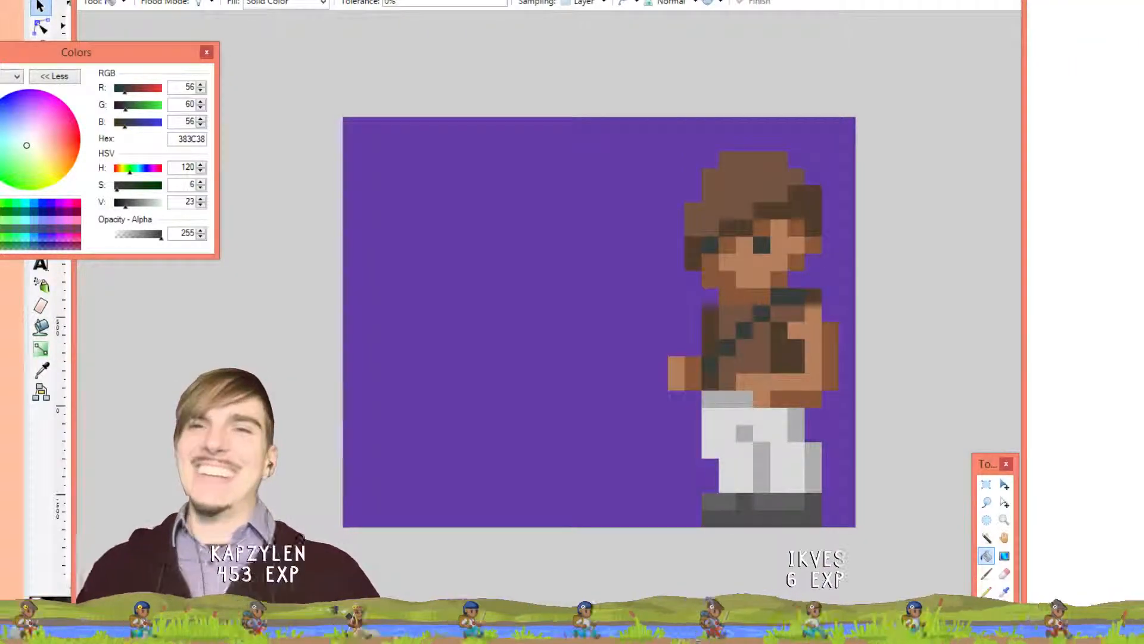
click(716, 2)
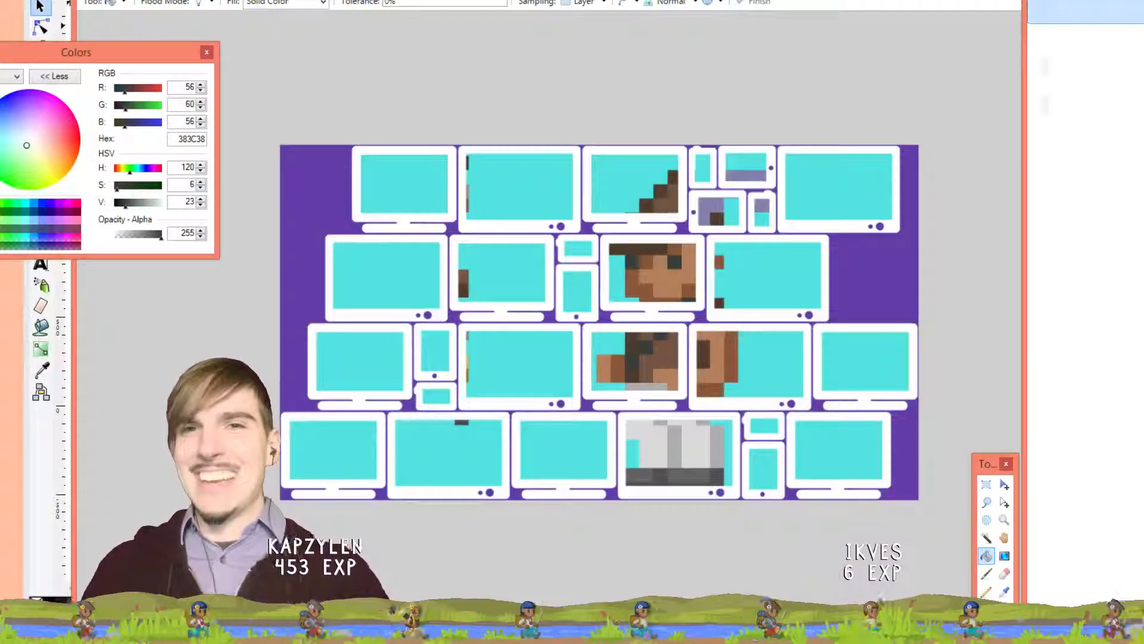
click(691, 1)
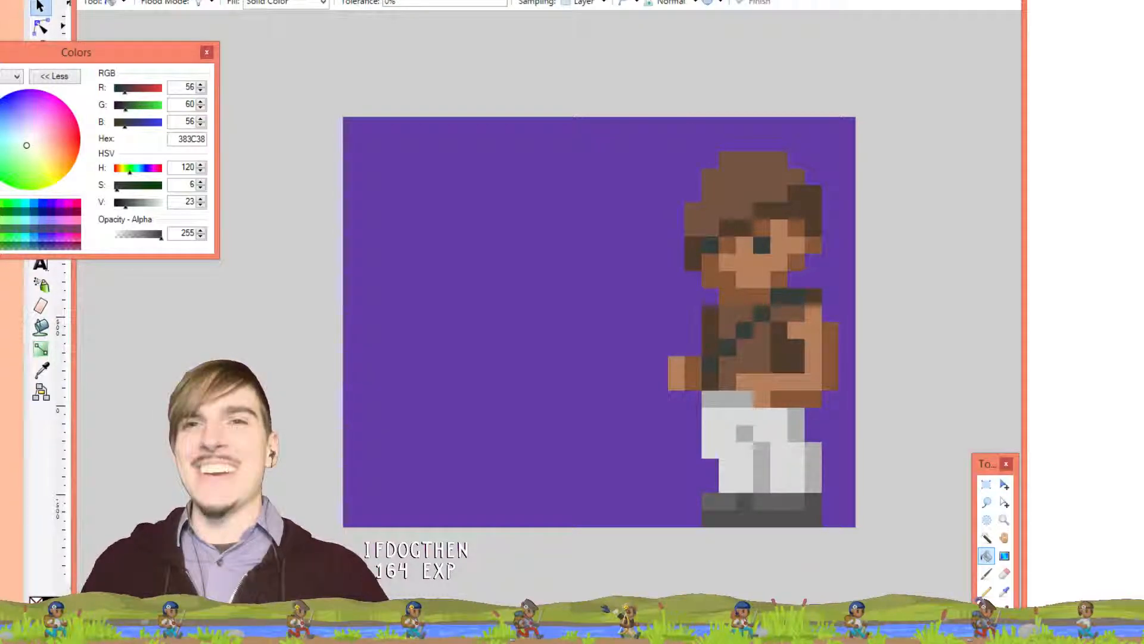
click(717, 1)
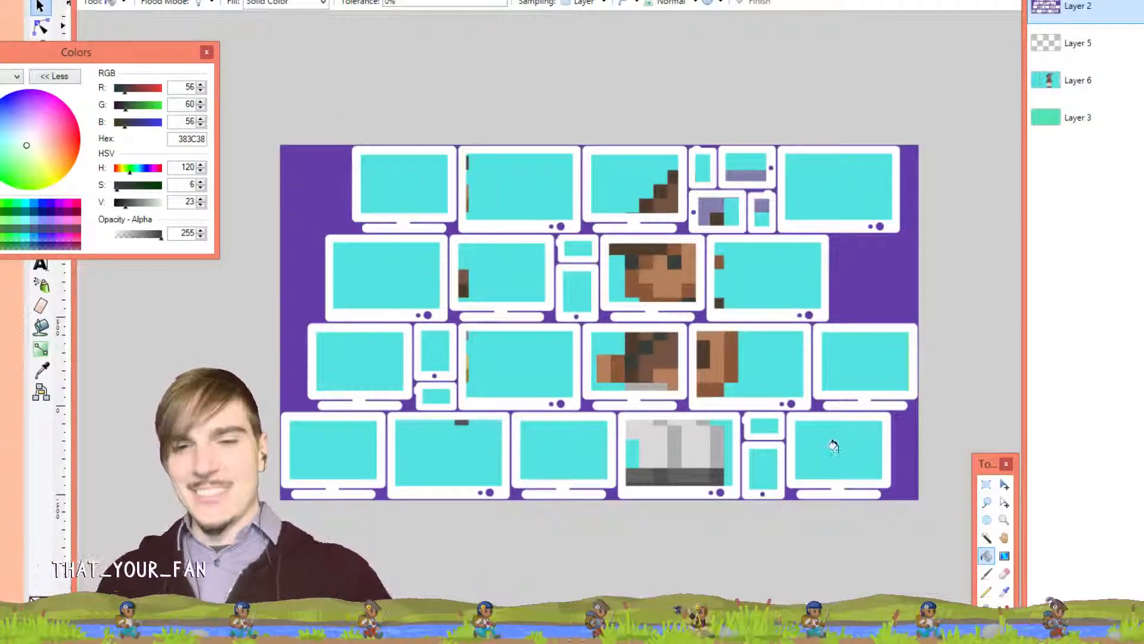
key(k)
click(782, 265)
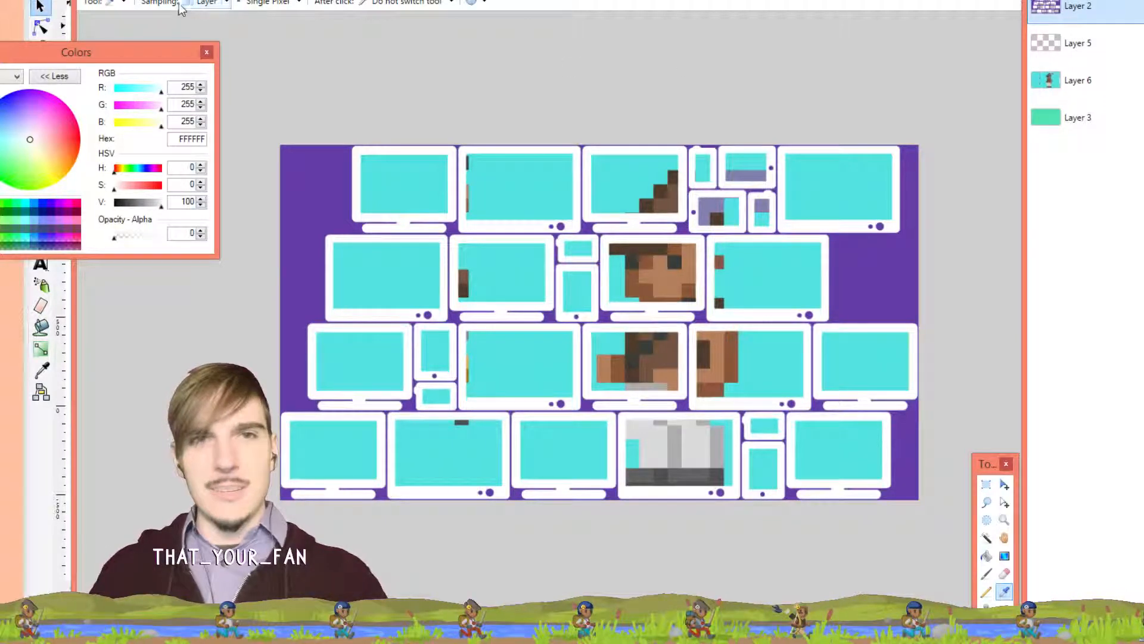
click(201, 3)
click(820, 283)
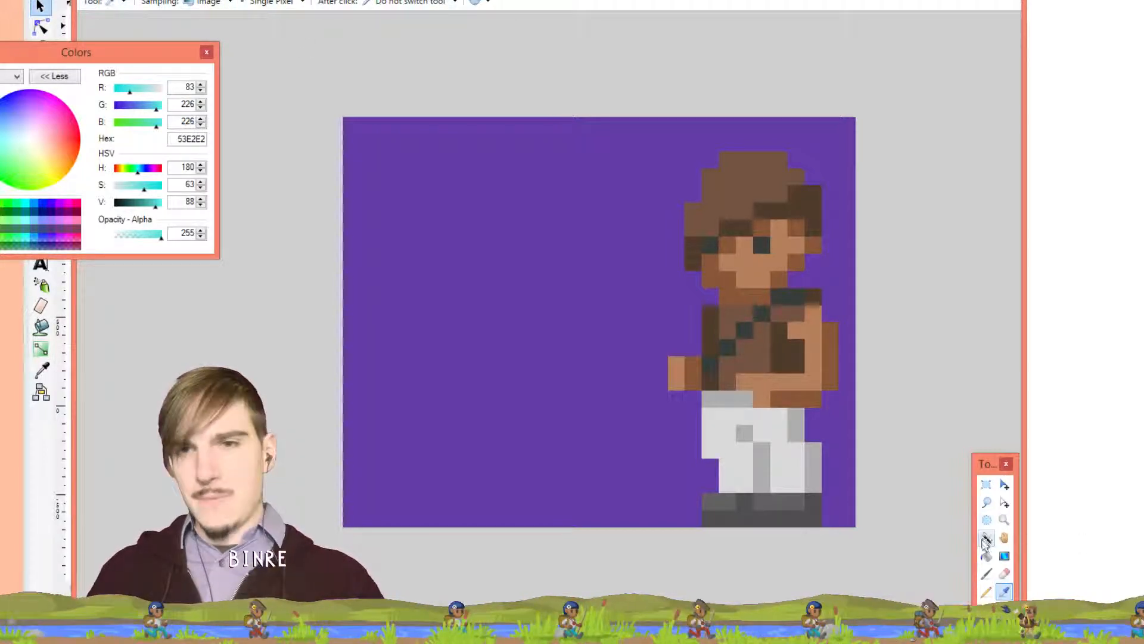
Fill the sprite's background cyan with the Paint Bucket, then refill it back to purple
click(985, 555)
click(525, 255)
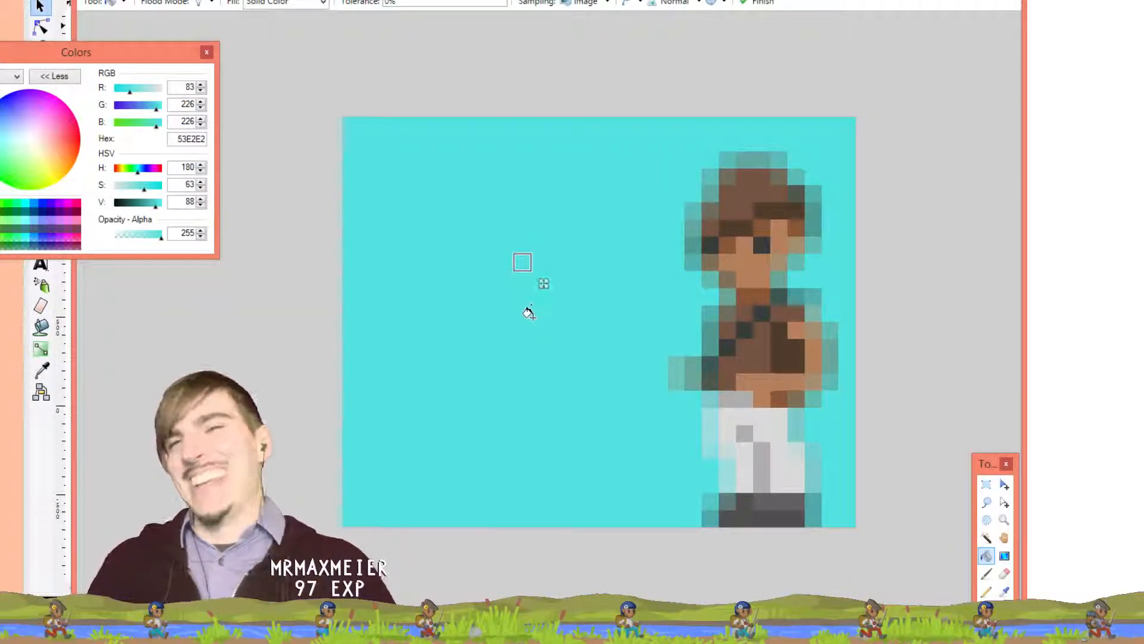
right_click(529, 312)
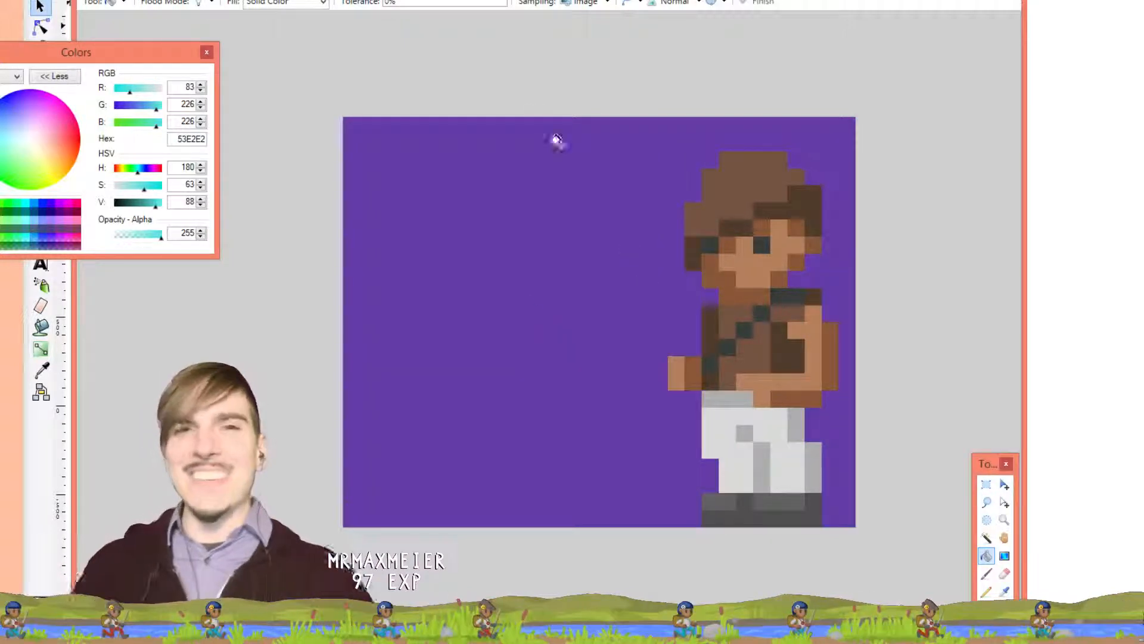
click(535, 96)
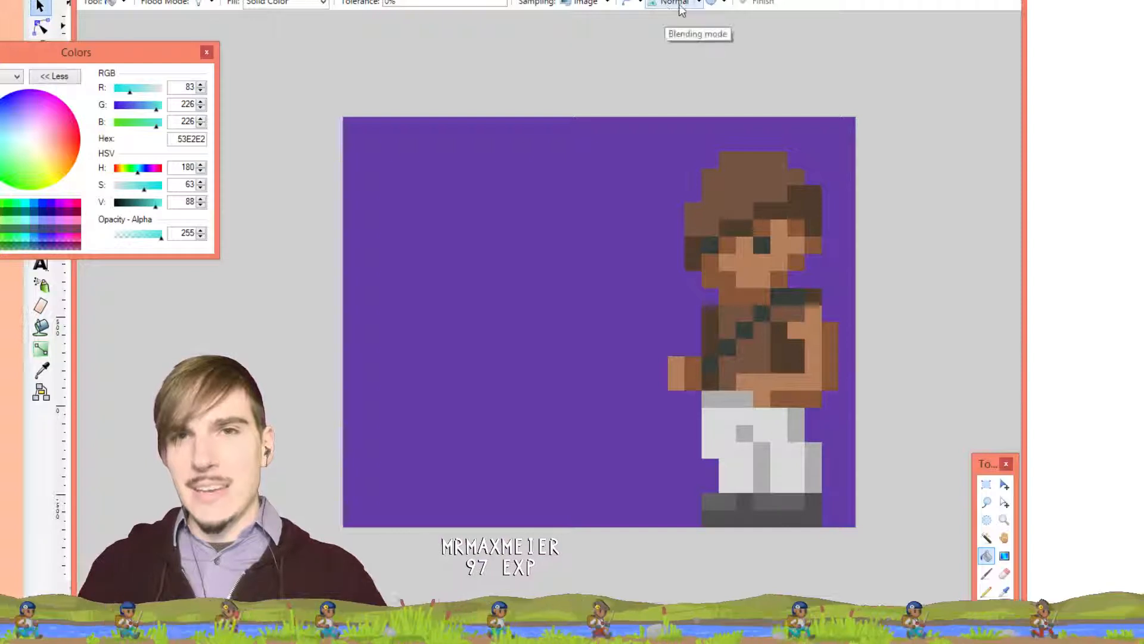
Keep Normal blending, disable antialiasing, and refill the purple background with cyan 53E2E2
click(702, 5)
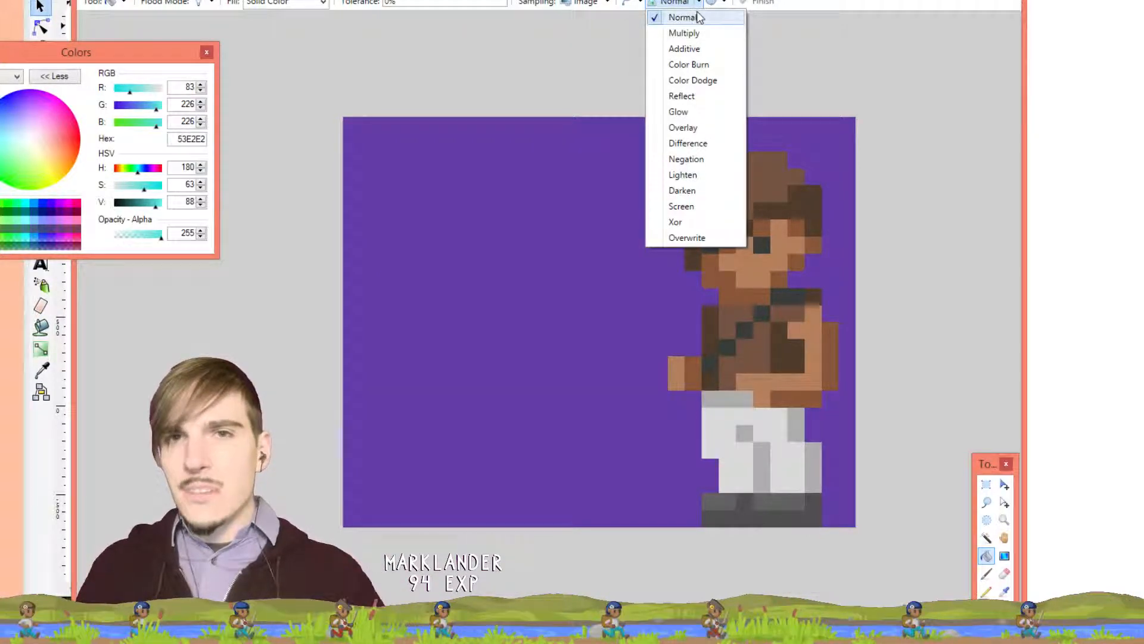
click(676, 16)
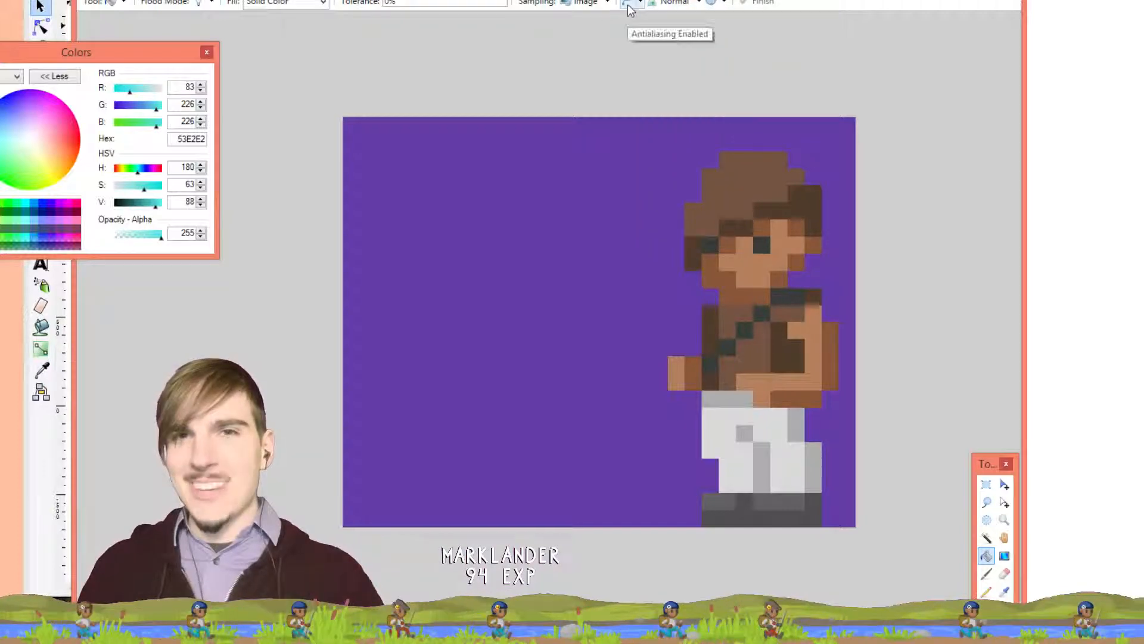
click(638, 5)
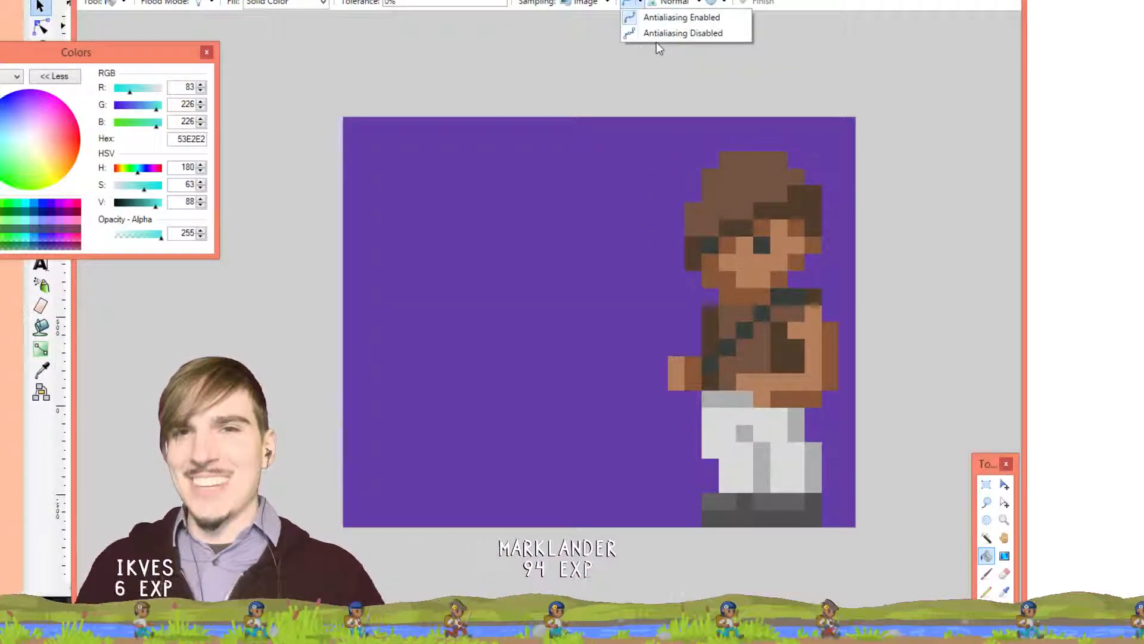
click(660, 34)
click(578, 182)
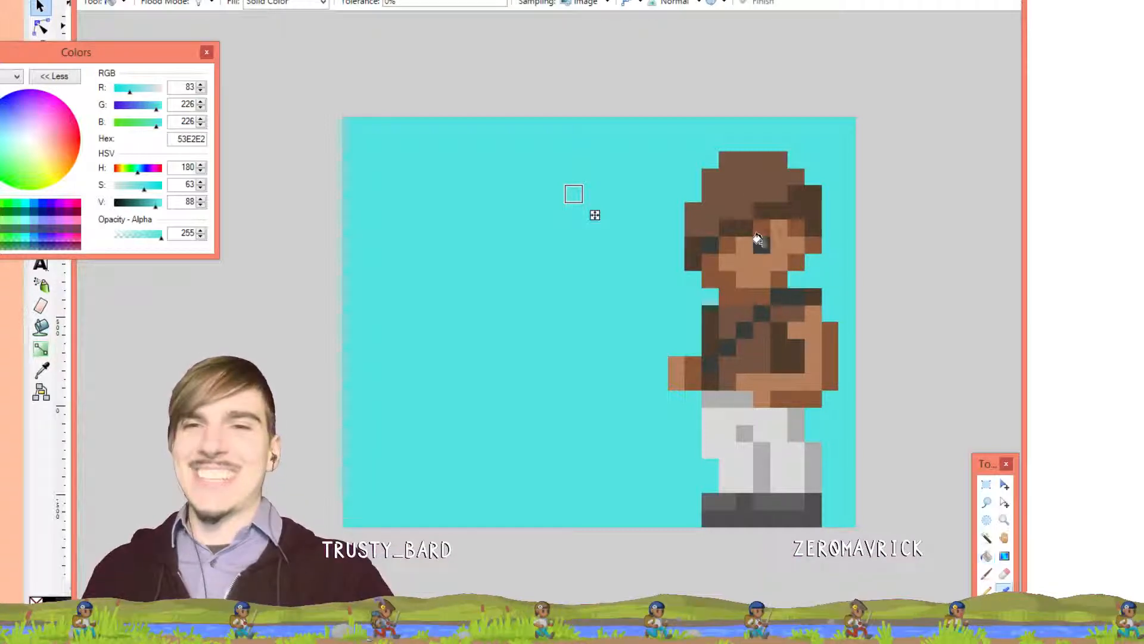
Sample the hair's brown and darker brown and paint a swatch pixel of each along the canvas top
key(k)
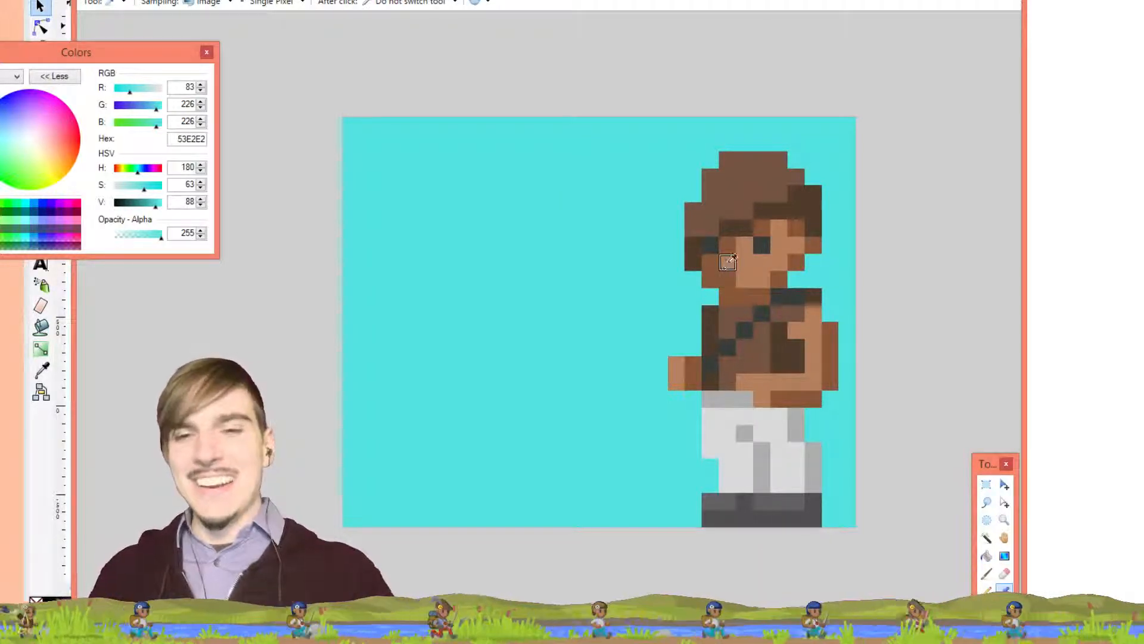
click(728, 312)
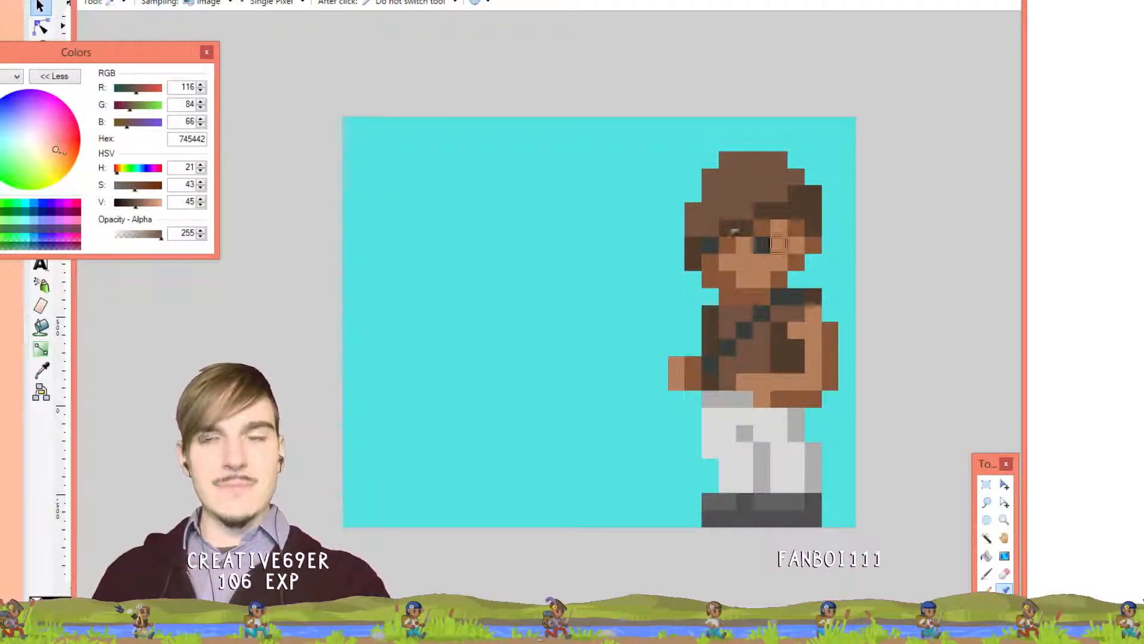
click(732, 244)
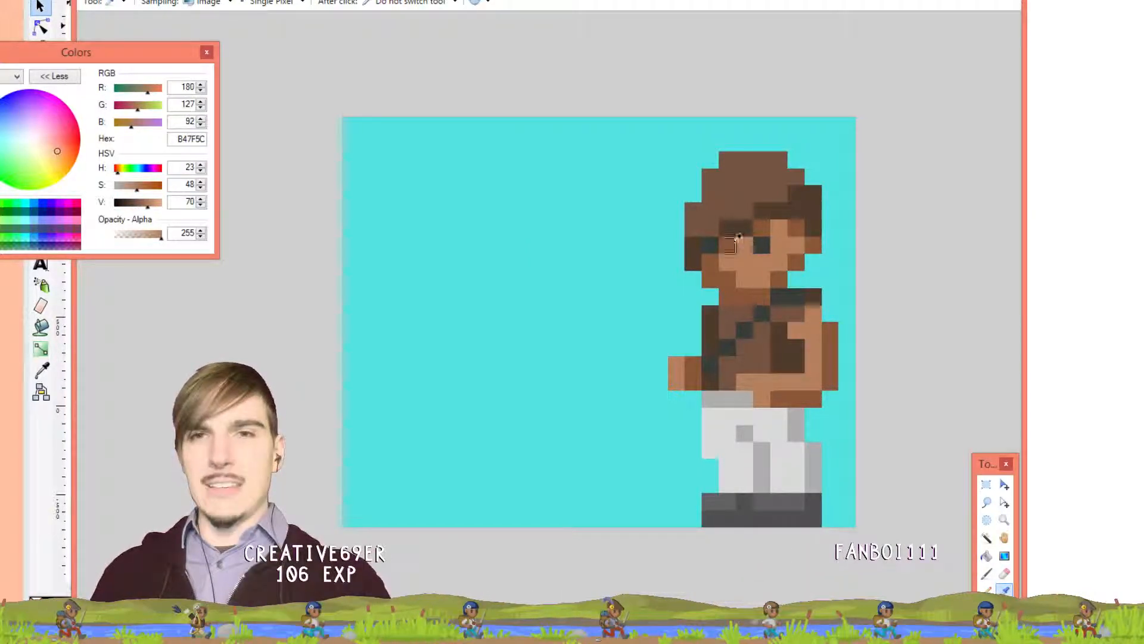
key(p)
click(625, 125)
key(k)
click(734, 194)
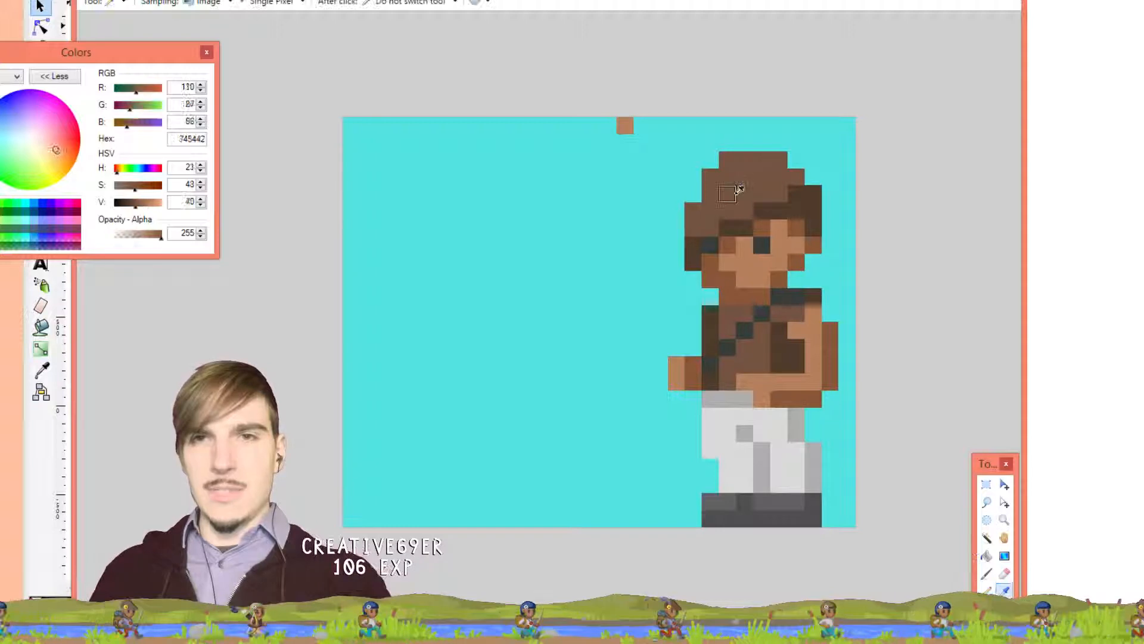
key(p)
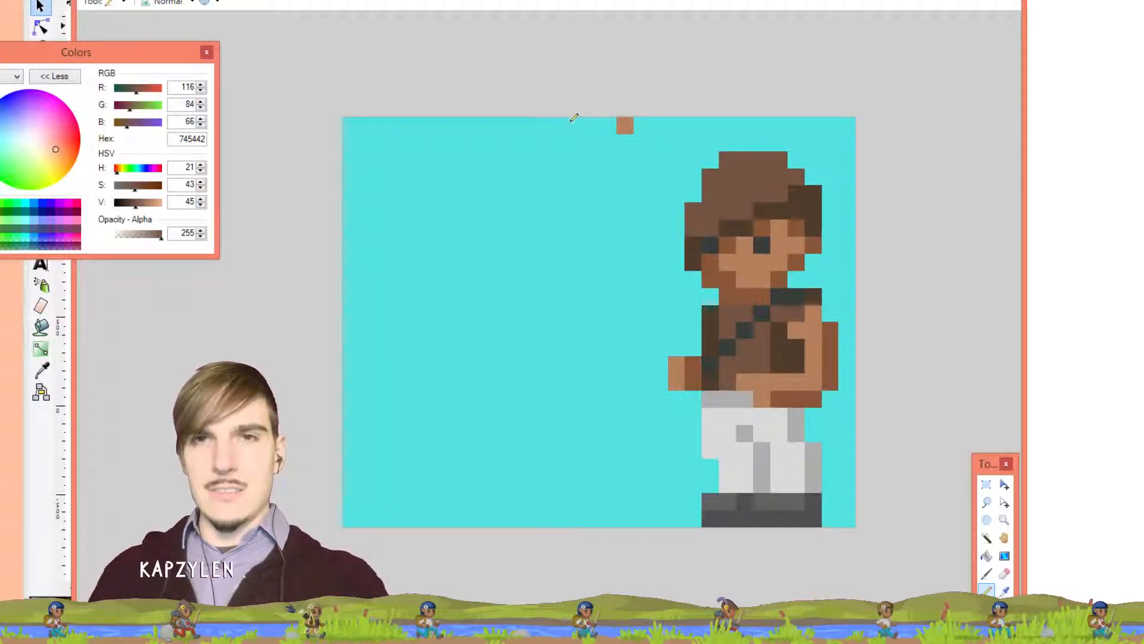
click(572, 122)
key(k)
click(778, 206)
key(p)
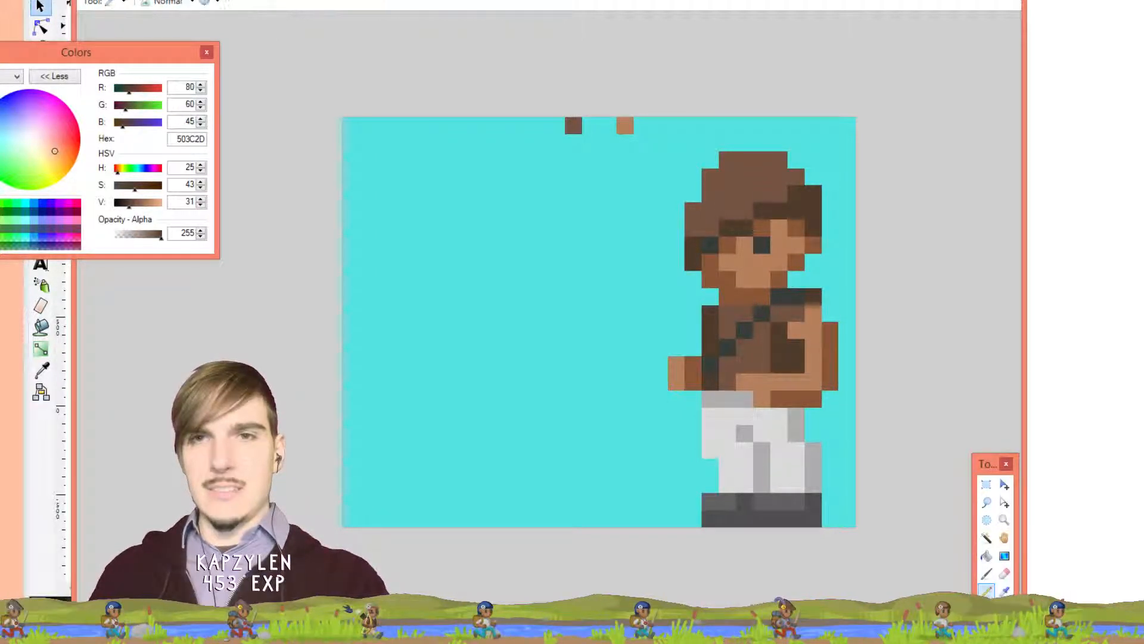
click(560, 122)
Add skin-tone and jacket dark grey swatch pixels at the canvas top
key(k)
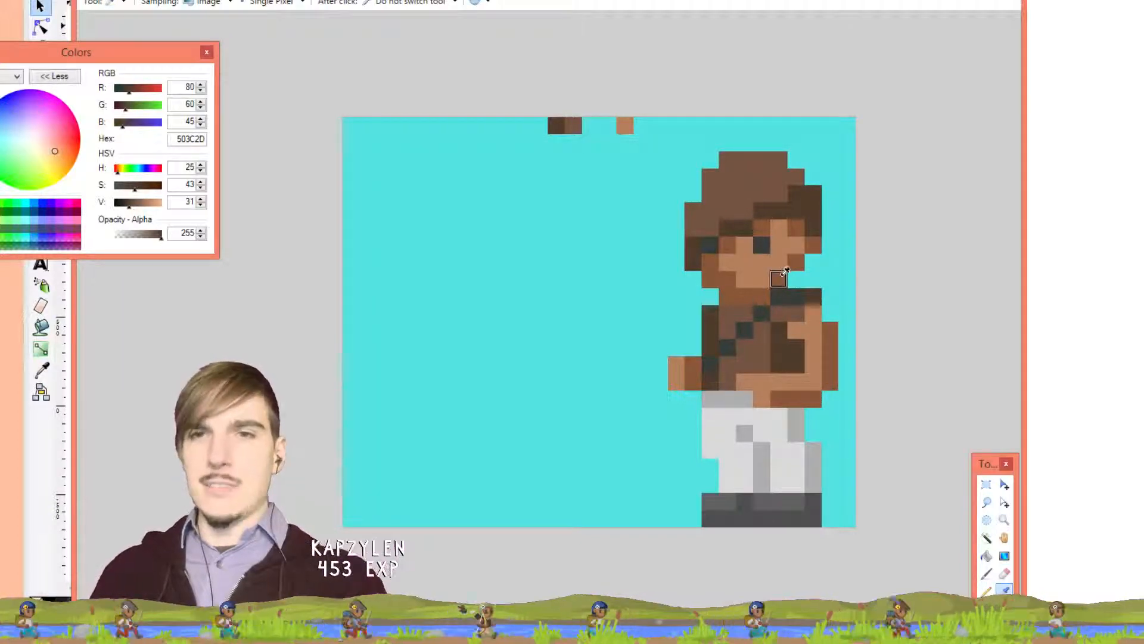
click(778, 279)
key(p)
click(642, 125)
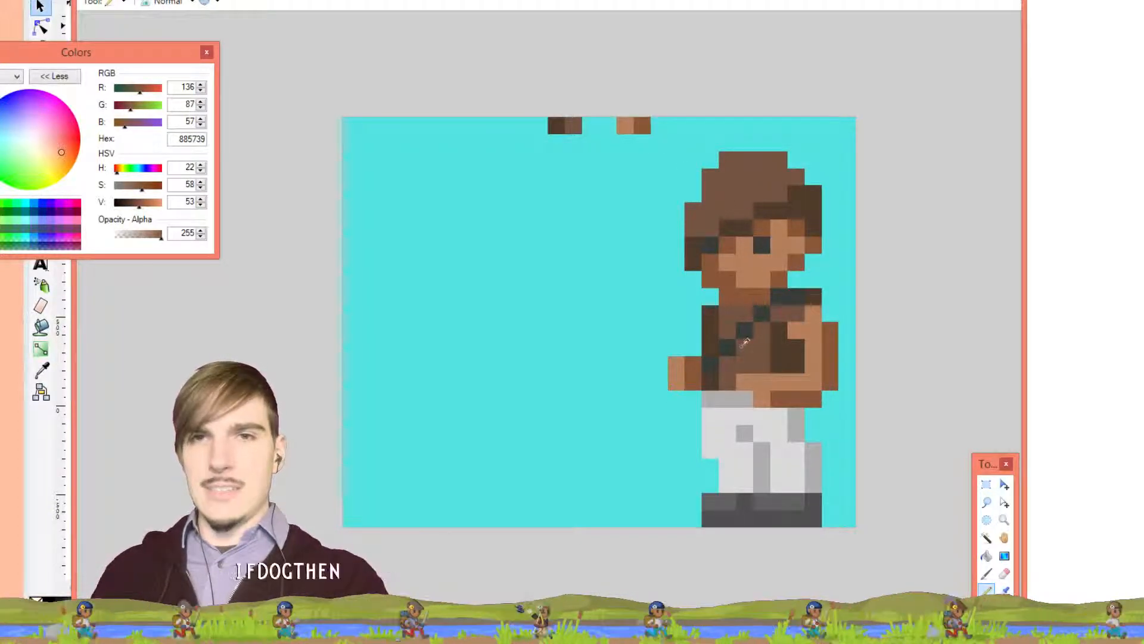
key(k)
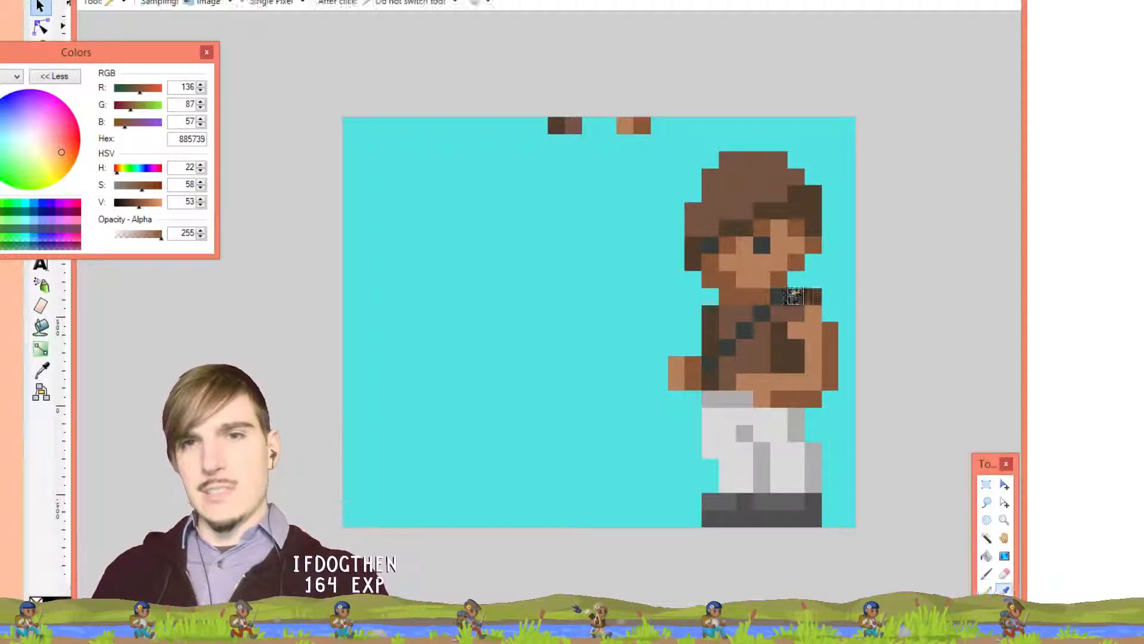
click(786, 296)
key(p)
click(676, 125)
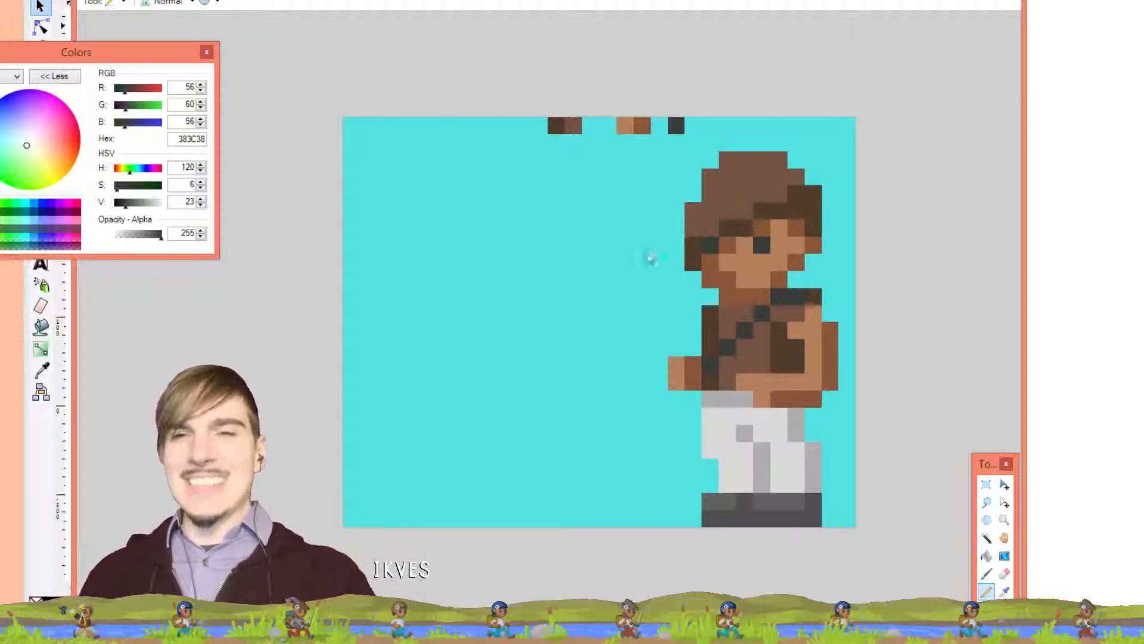
Add swatch pixels for the trousers' light grey and darker grey shades
ctrl+click(710, 413)
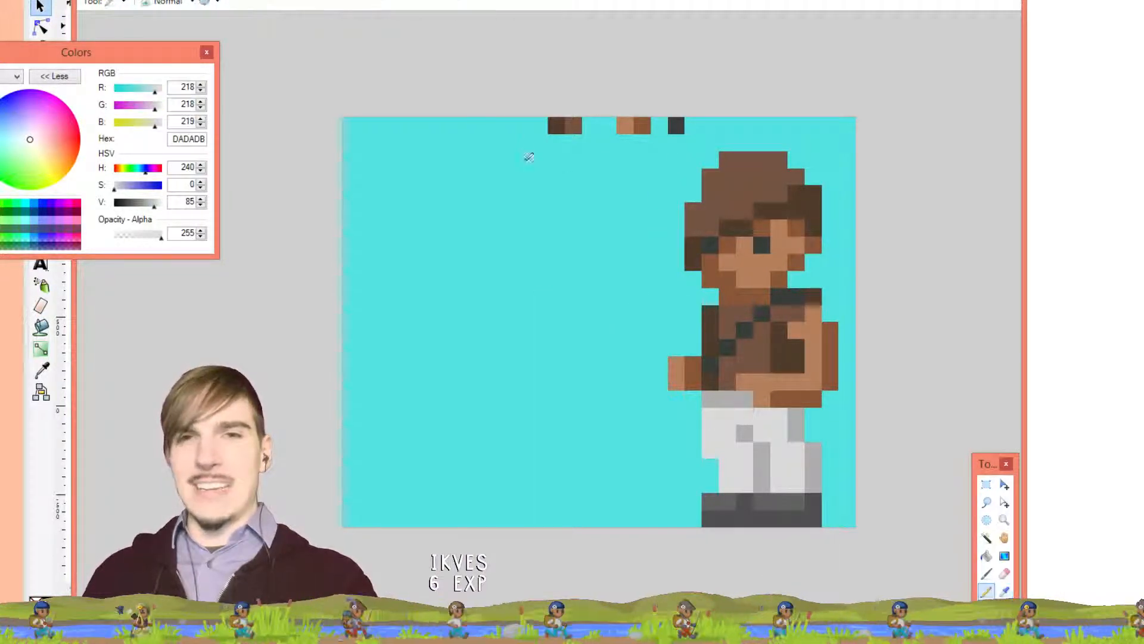
key(k)
click(488, 123)
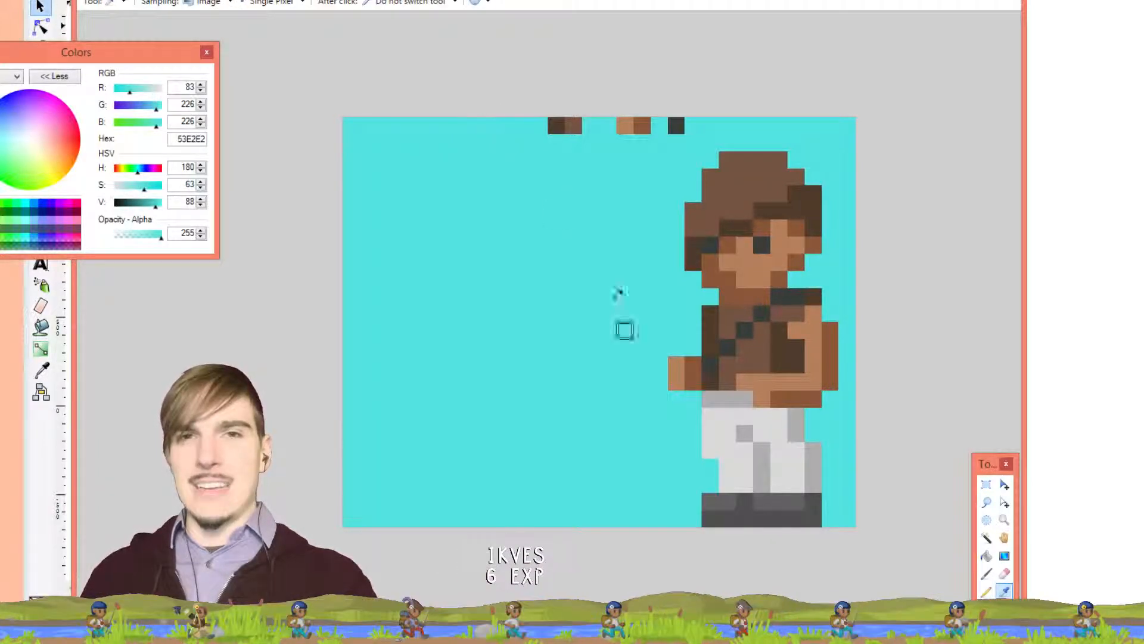
click(710, 427)
key(p)
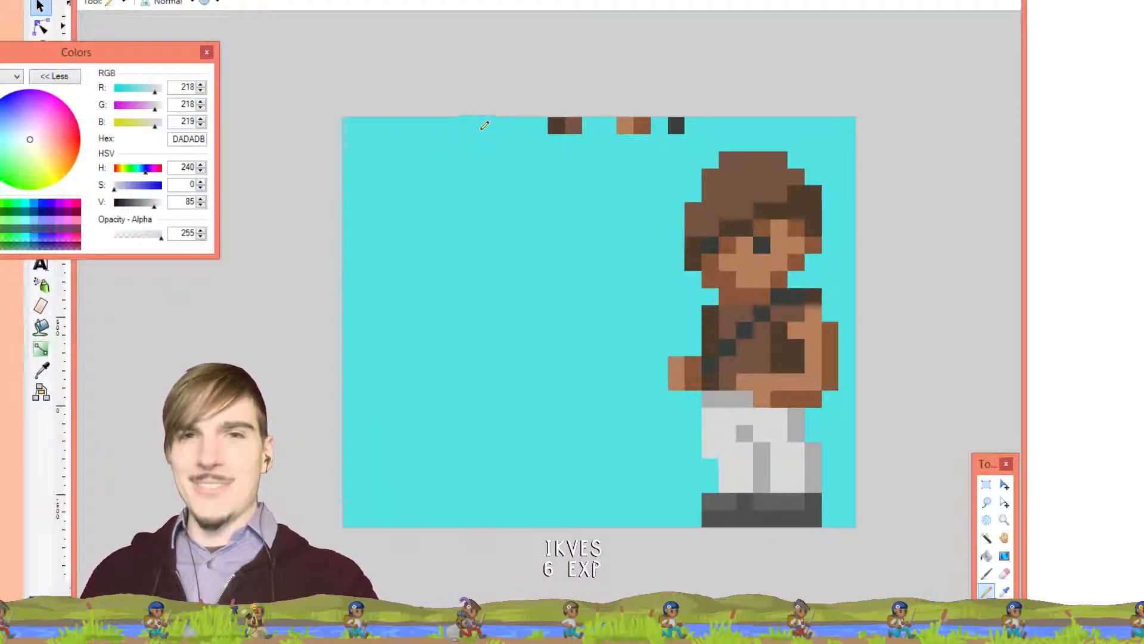
click(475, 126)
key(k)
click(744, 434)
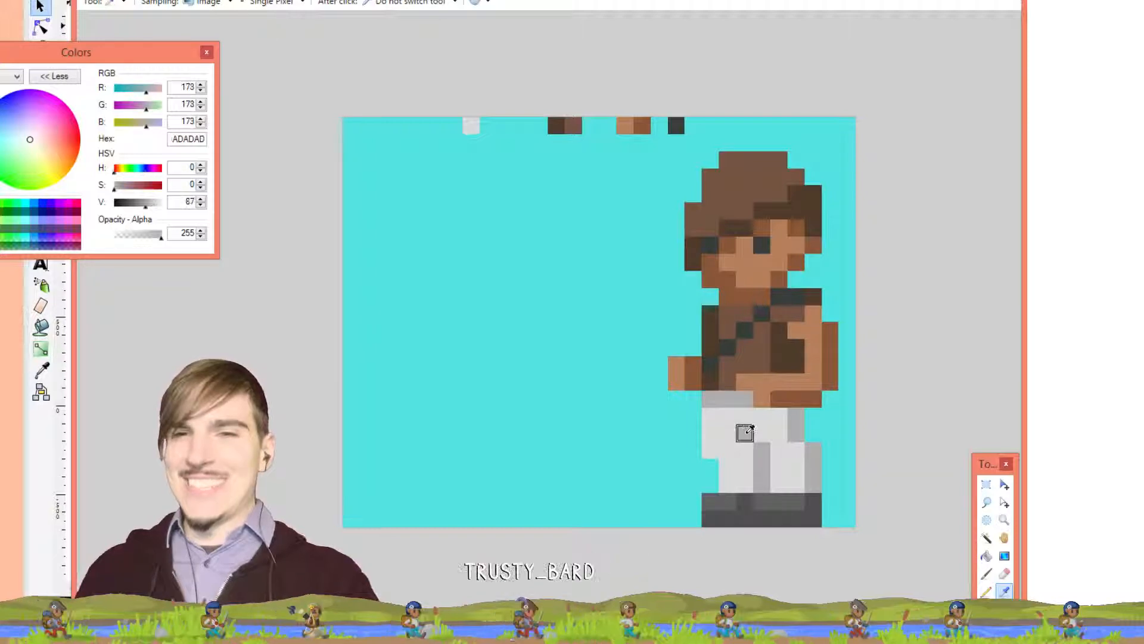
key(p)
click(488, 126)
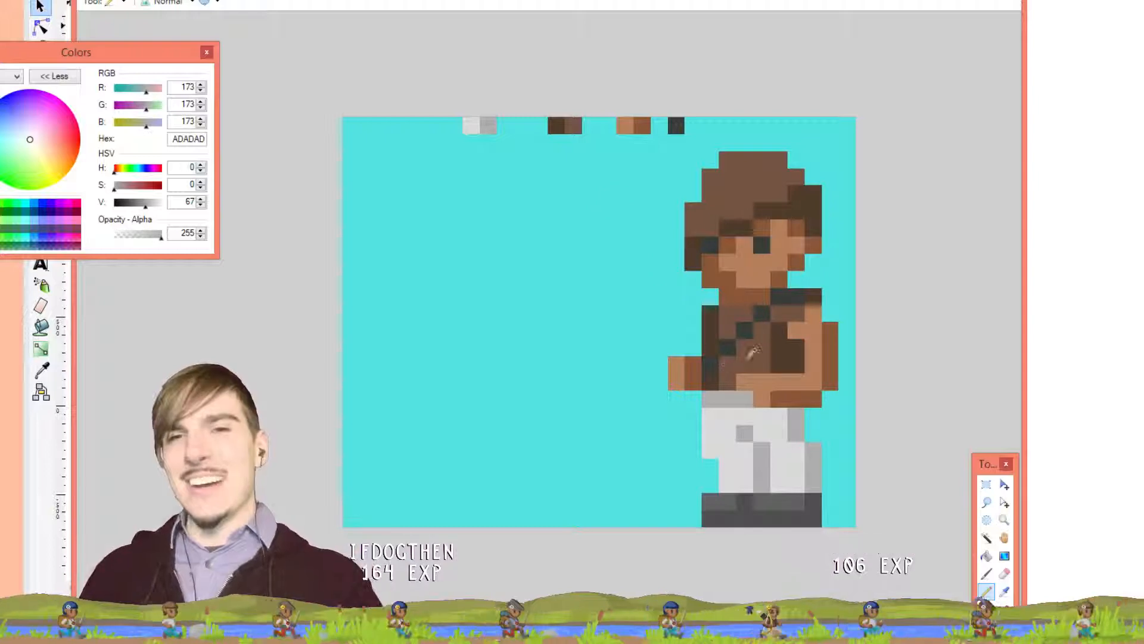
After trying several hues, pick red on the Colors wheel, then lower saturation to ~51 and value to 78
key(k)
click(769, 327)
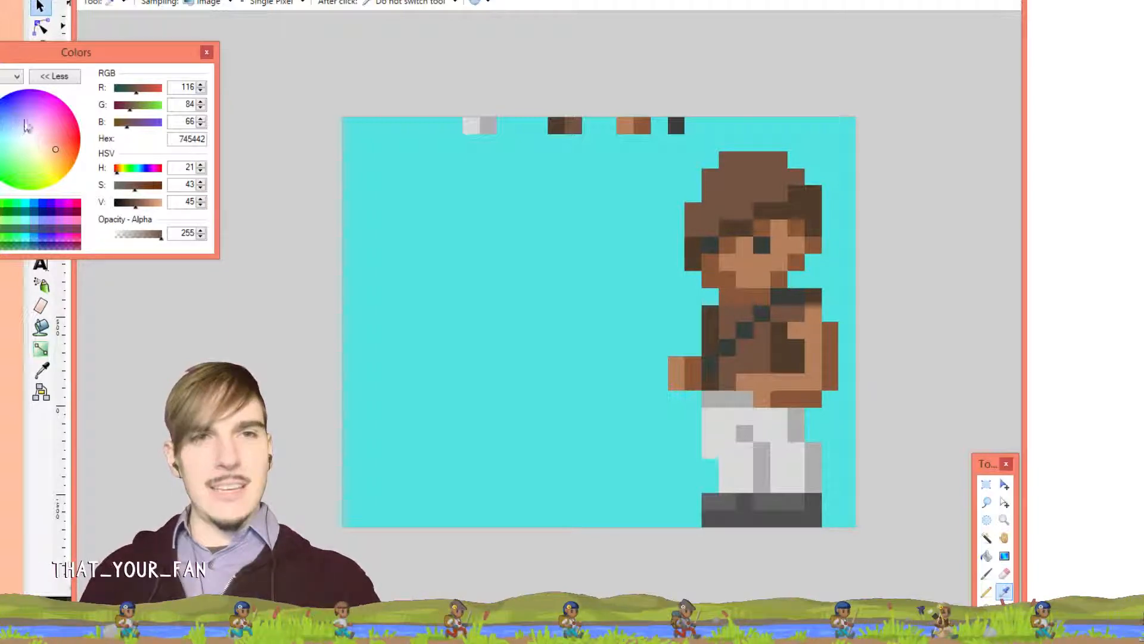
click(27, 118)
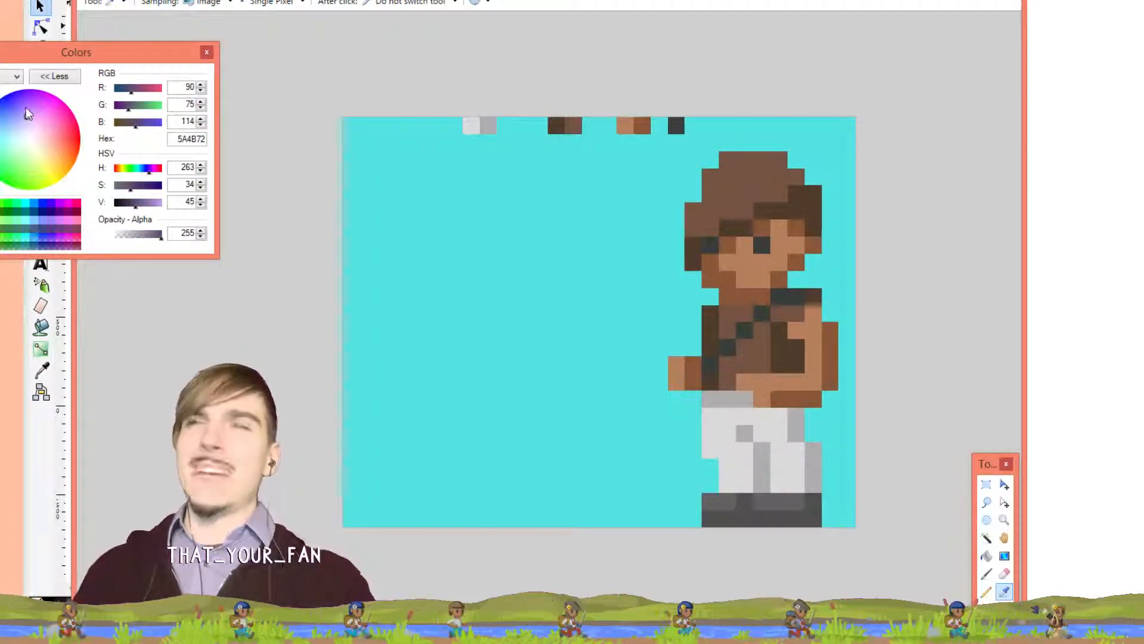
click(59, 141)
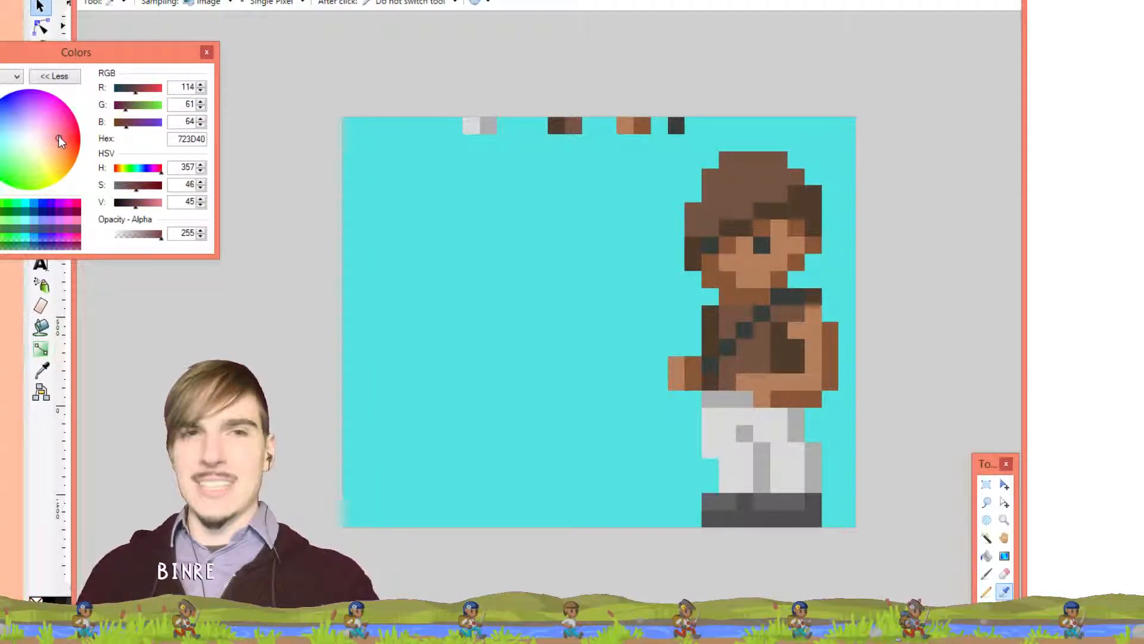
click(60, 135)
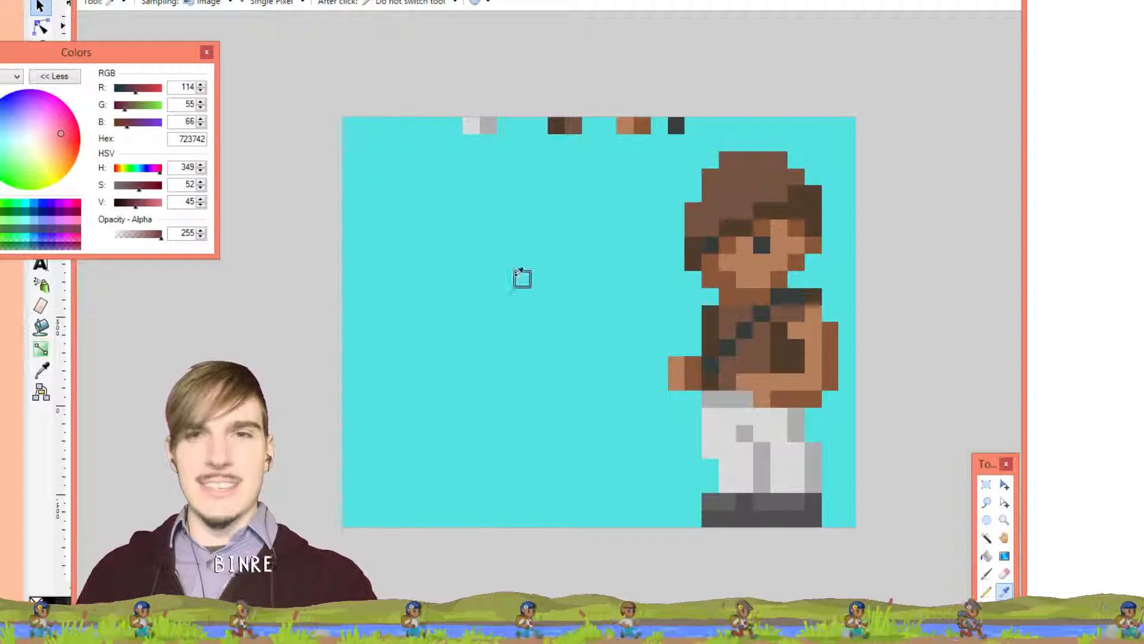
click(521, 276)
click(68, 143)
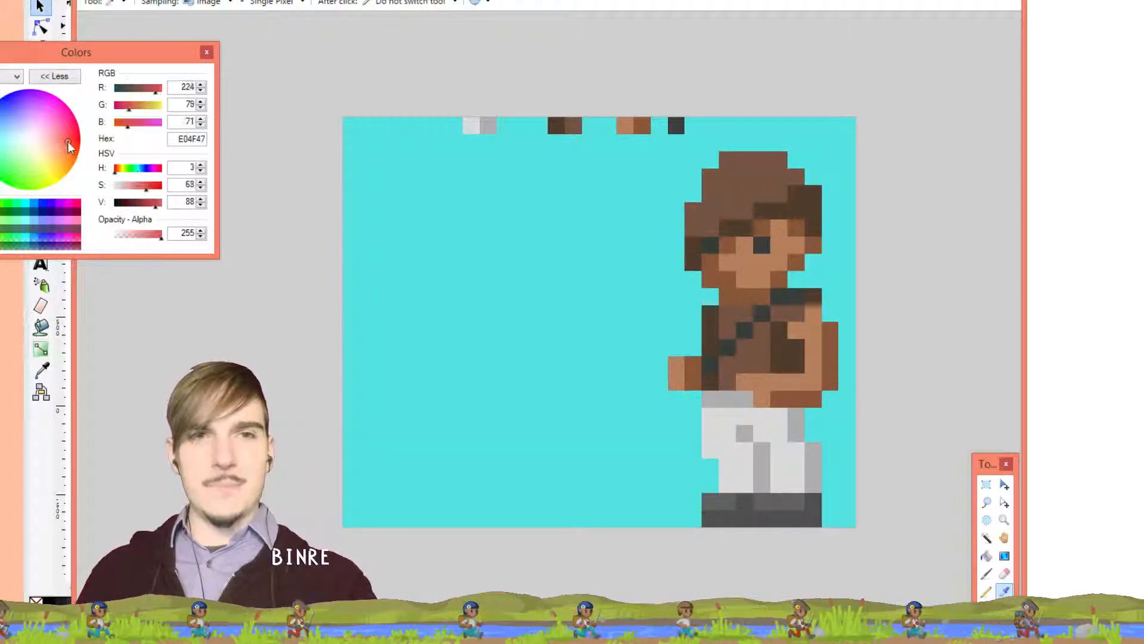
drag(154, 189, 149, 195)
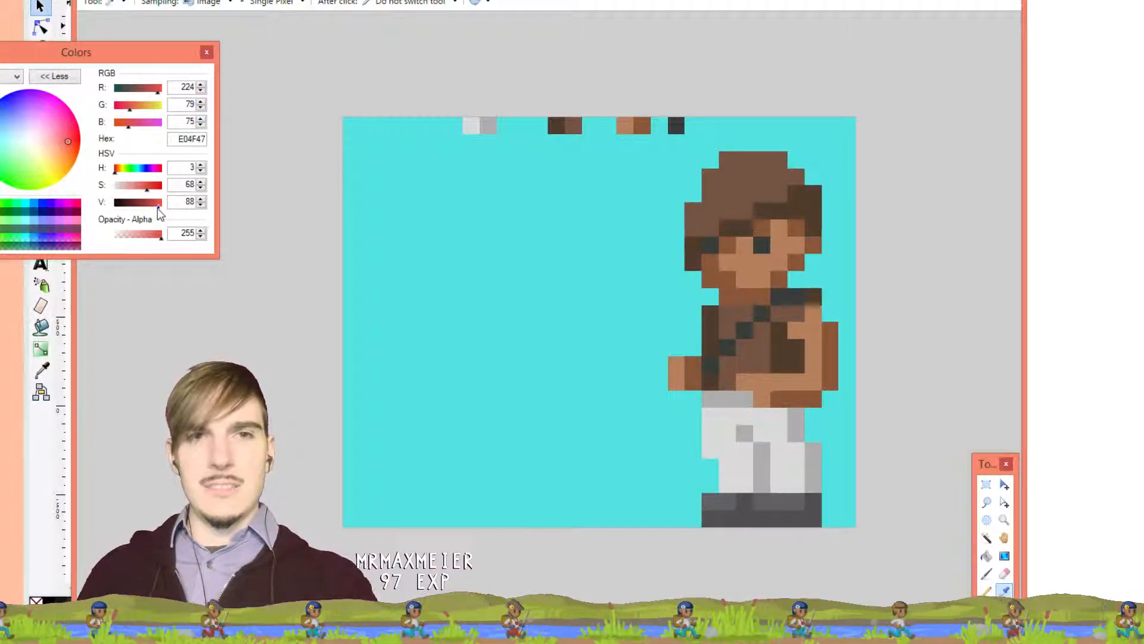
drag(159, 215, 139, 191)
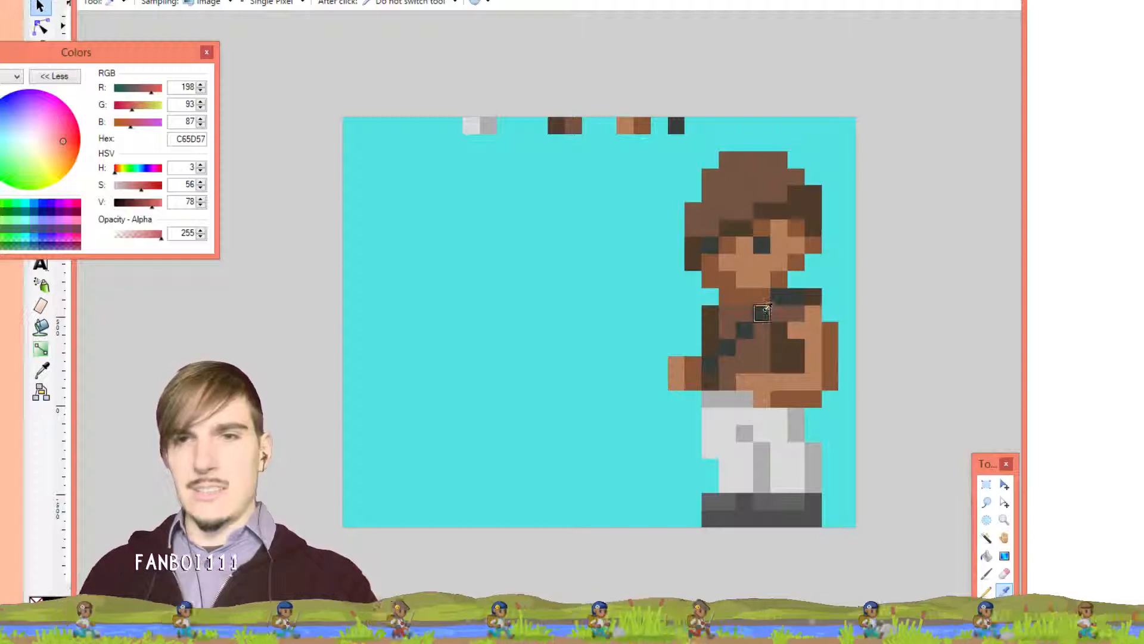
Paint red down the neck and upper chest, covering the dark pixel beside the neck
key(p)
mouse_move(787, 296)
mouse_down()
mouse_move(717, 312)
mouse_move(713, 372)
mouse_move(737, 366)
mouse_move(736, 321)
mouse_move(777, 326)
mouse_move(776, 348)
mouse_move(745, 343)
mouse_move(746, 357)
mouse_move(799, 343)
mouse_up()
click(796, 298)
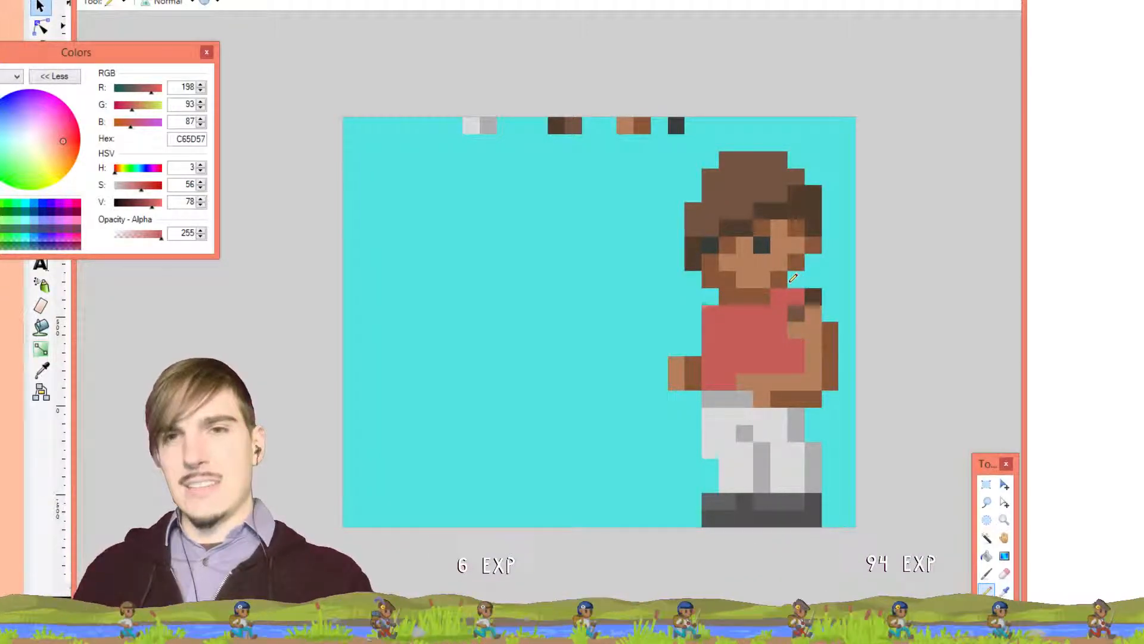
Sample the boots' dark grey 626262 as the drawing colour
key(k)
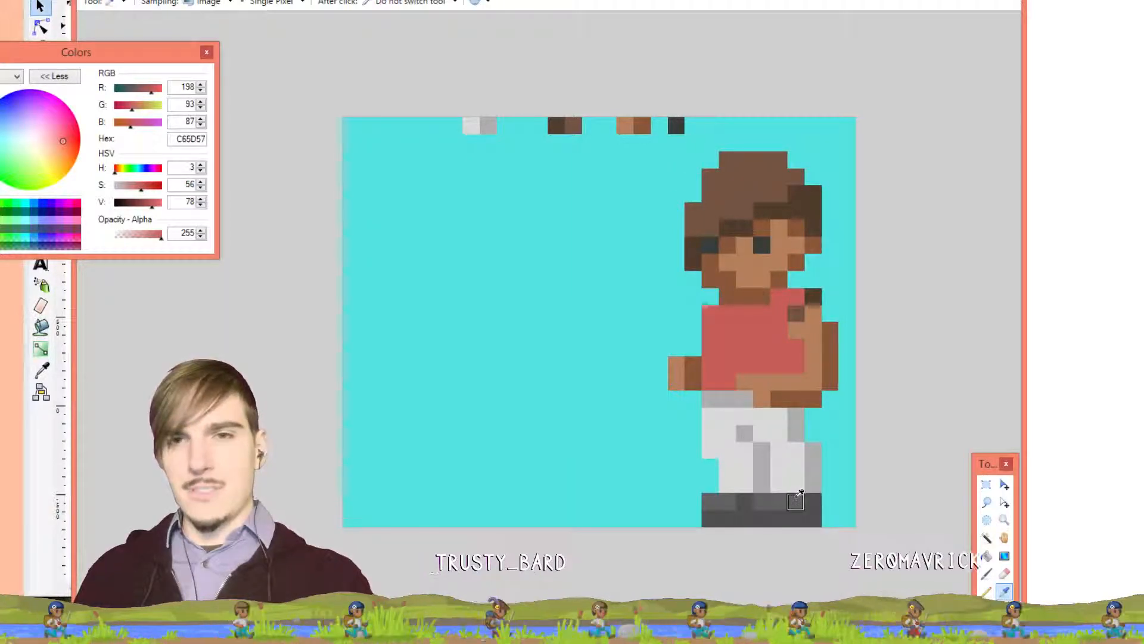
click(797, 493)
key(p)
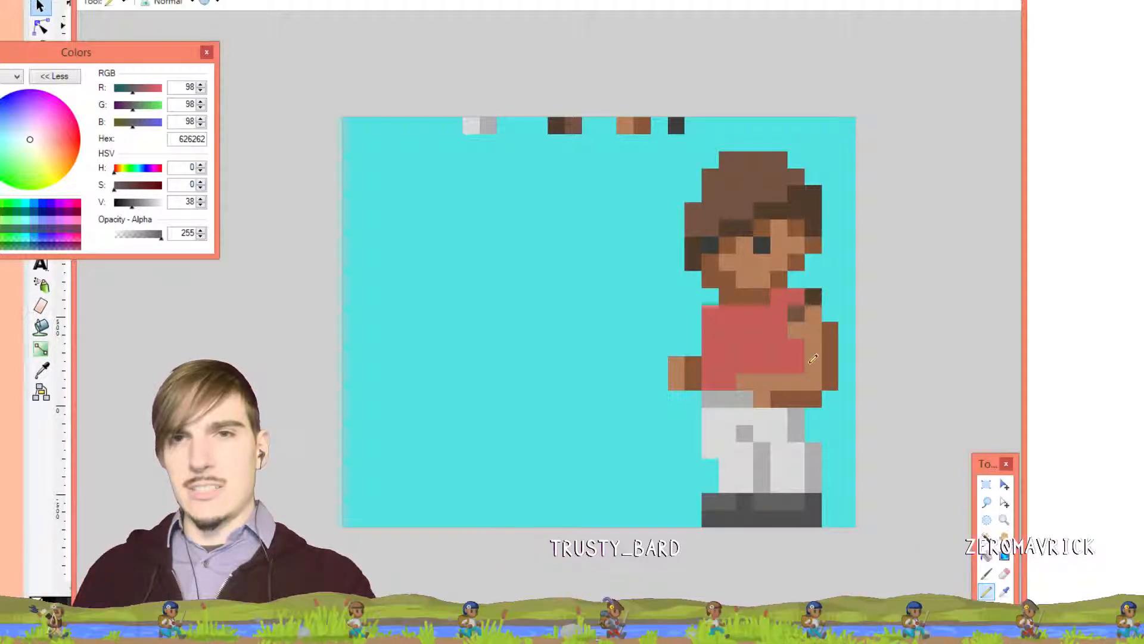
key(k)
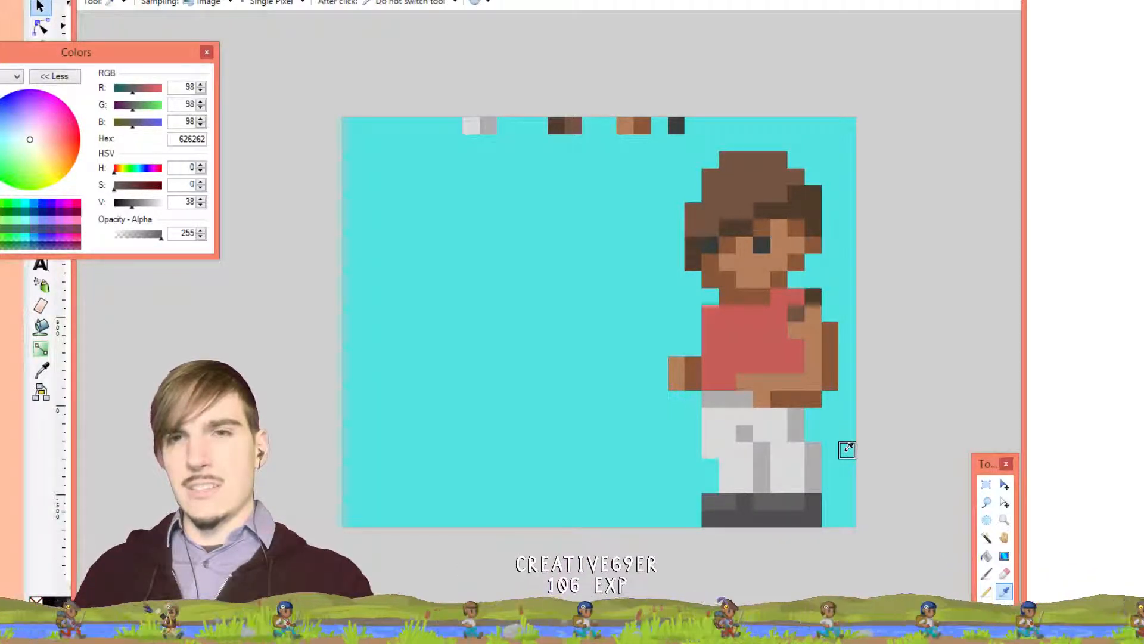
Sample the dark eye colour and draw a dark line down the shirt's right side
click(763, 244)
click(763, 245)
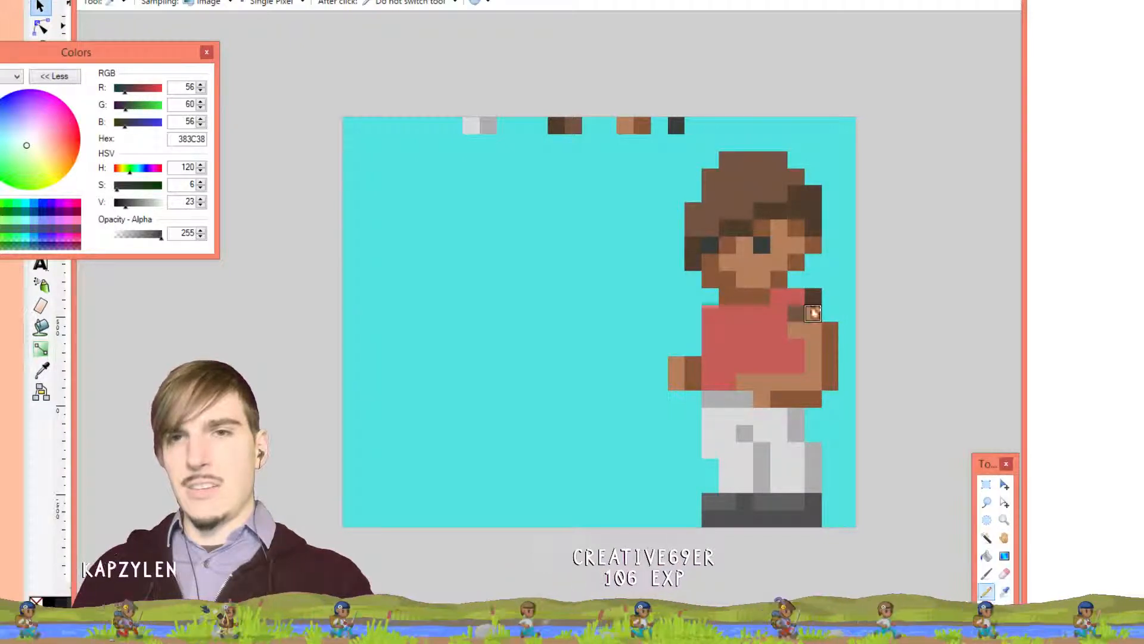
key(p)
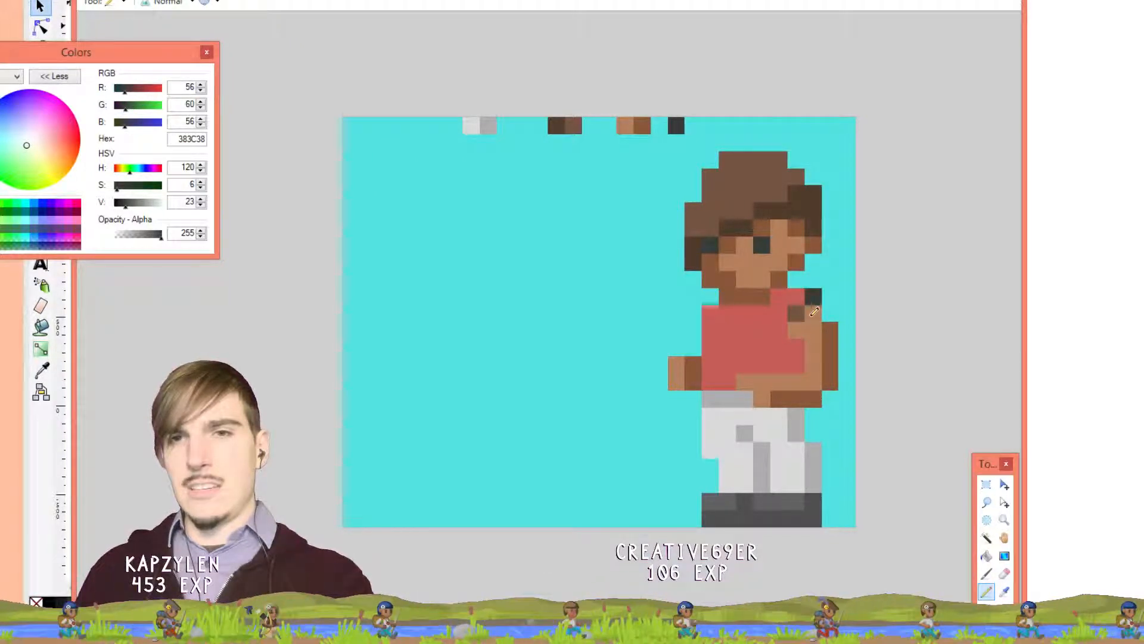
click(796, 313)
drag(803, 352, 799, 366)
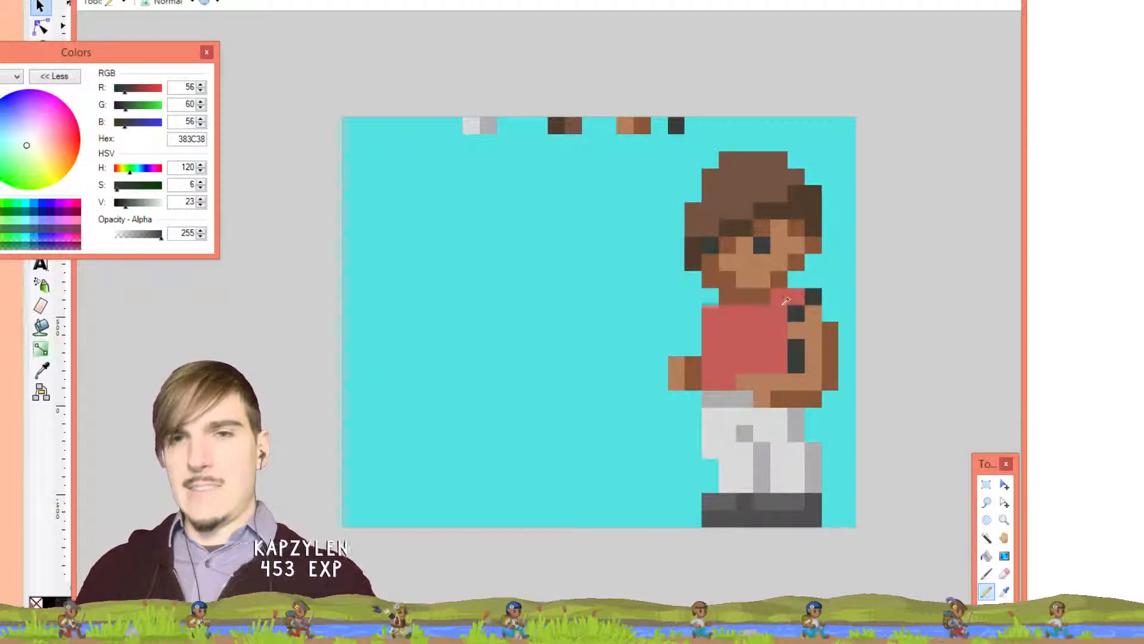
Paint the red chest and torso over with the boots' dark grey, keeping red only at the neck
key(k)
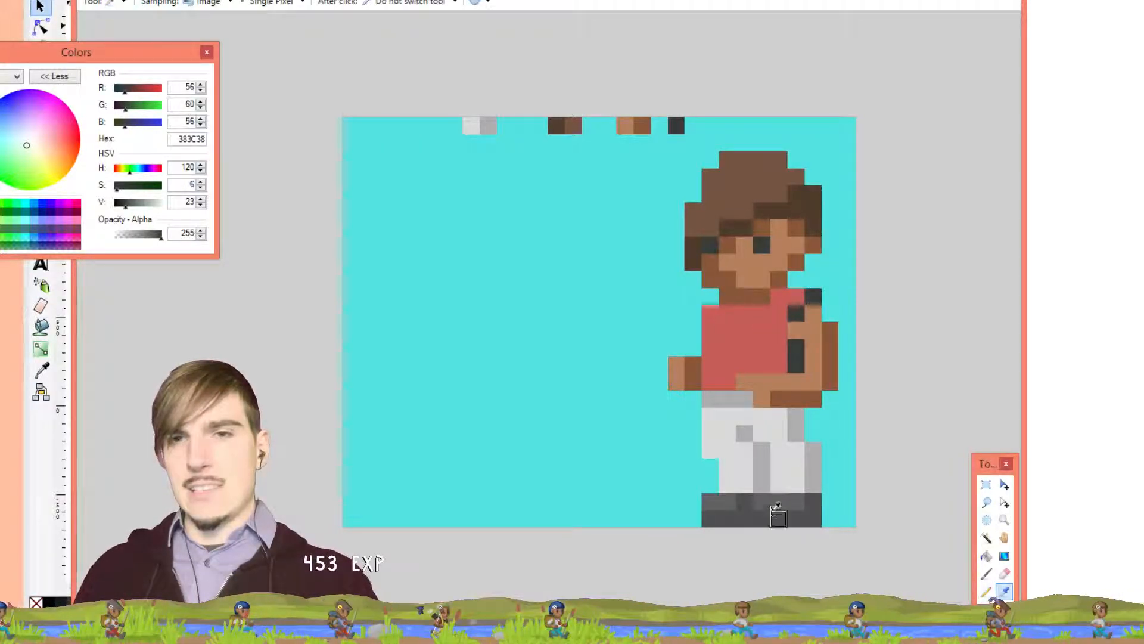
click(776, 511)
key(p)
mouse_move(798, 293)
mouse_down()
mouse_move(747, 350)
mouse_move(711, 325)
mouse_move(712, 340)
mouse_move(734, 341)
mouse_move(708, 309)
mouse_move(753, 332)
mouse_up()
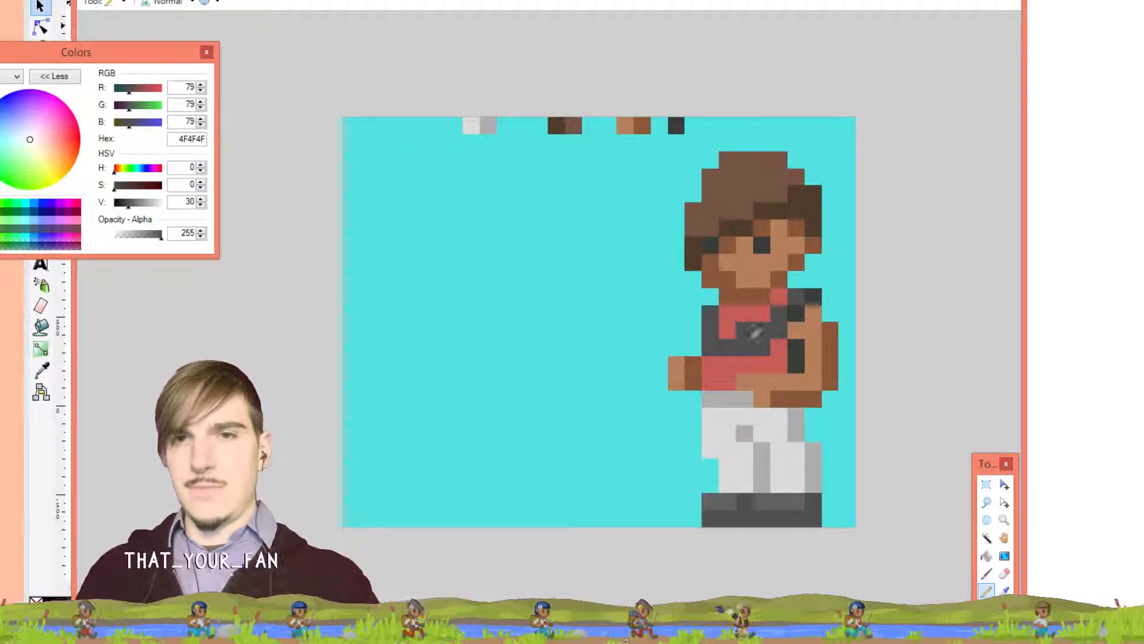
drag(773, 309, 760, 313)
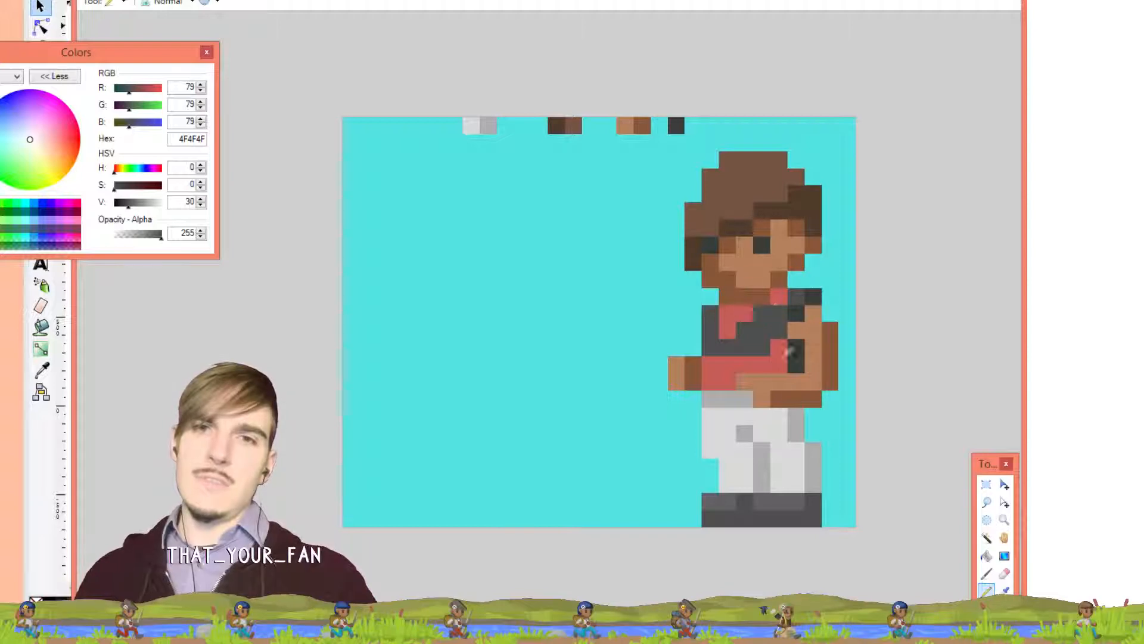
key(ctrl+z)
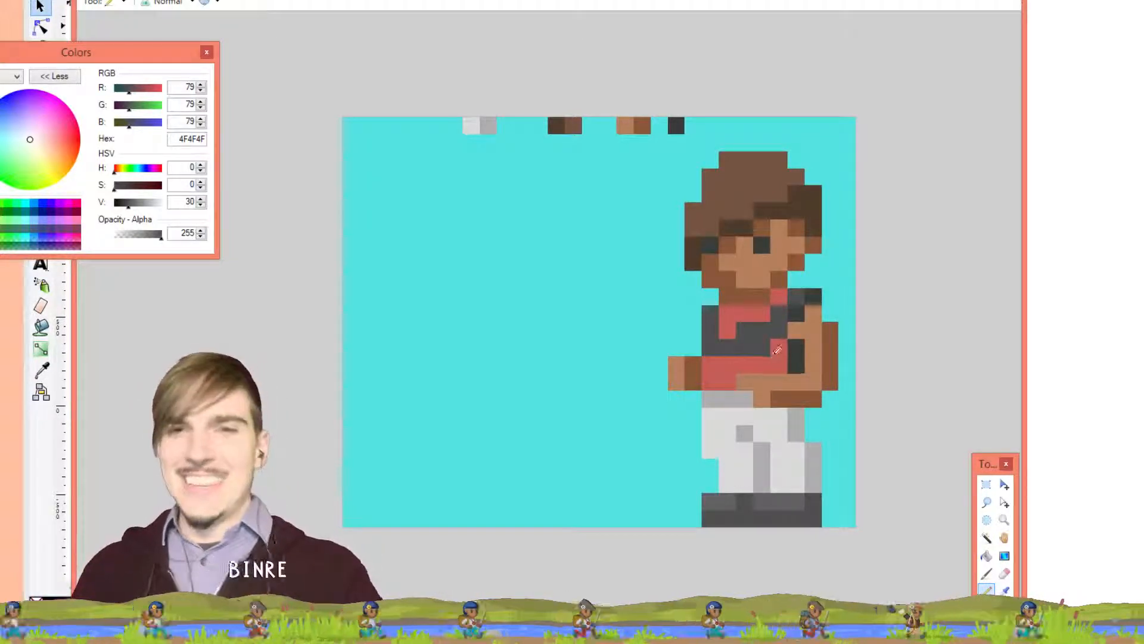
mouse_move(777, 350)
mouse_down()
mouse_move(758, 364)
mouse_move(720, 358)
mouse_move(712, 382)
mouse_move(728, 375)
mouse_up()
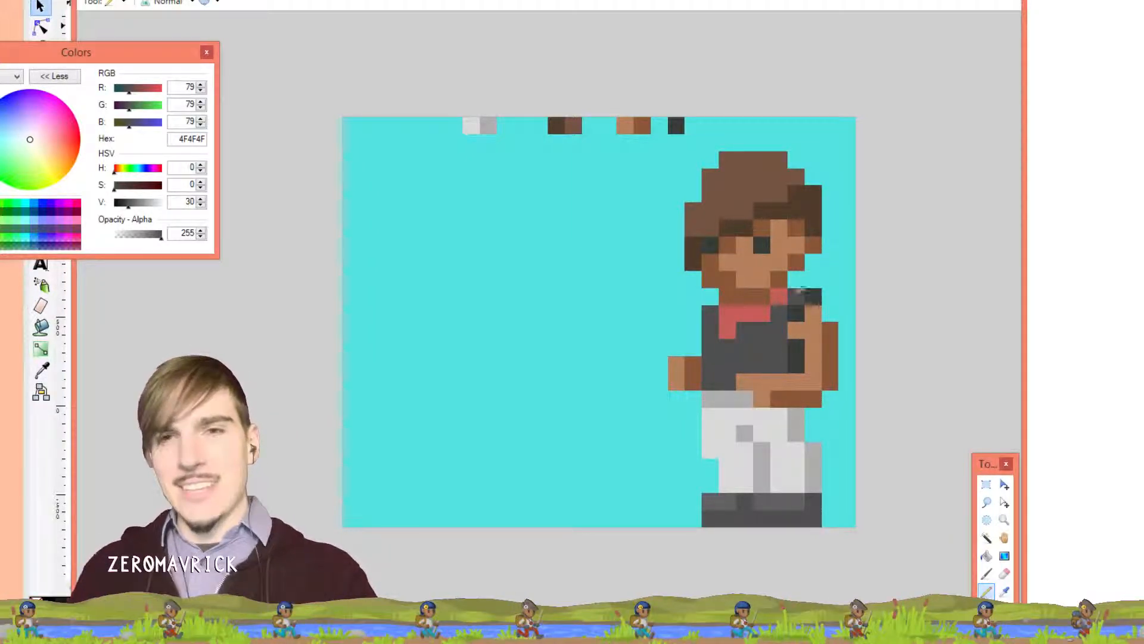
Recolour the brown right arm with the dark shoulder grey and shirt grey
key(k)
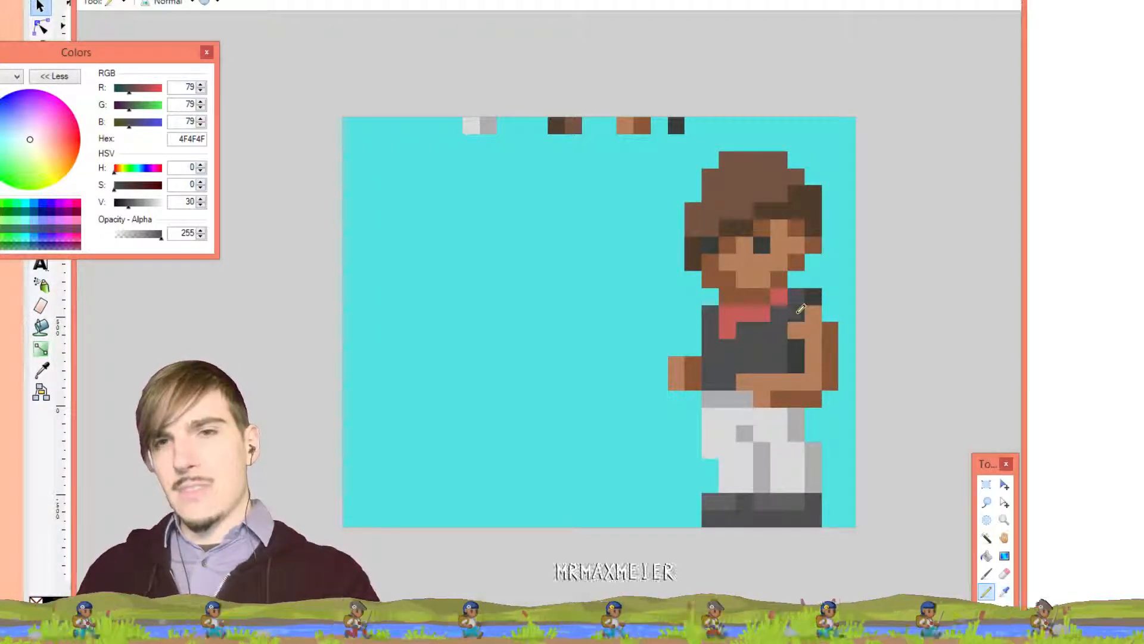
click(797, 326)
key(p)
click(796, 331)
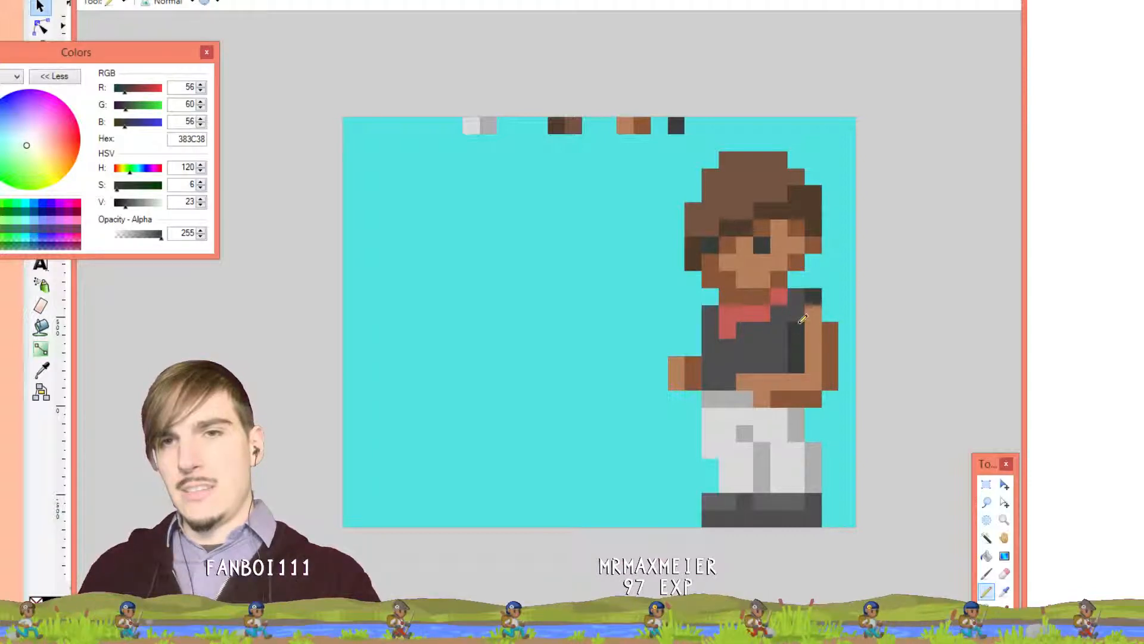
key(k)
click(797, 313)
key(p)
click(813, 314)
mouse_move(816, 339)
mouse_down()
mouse_move(813, 382)
mouse_move(796, 381)
mouse_up()
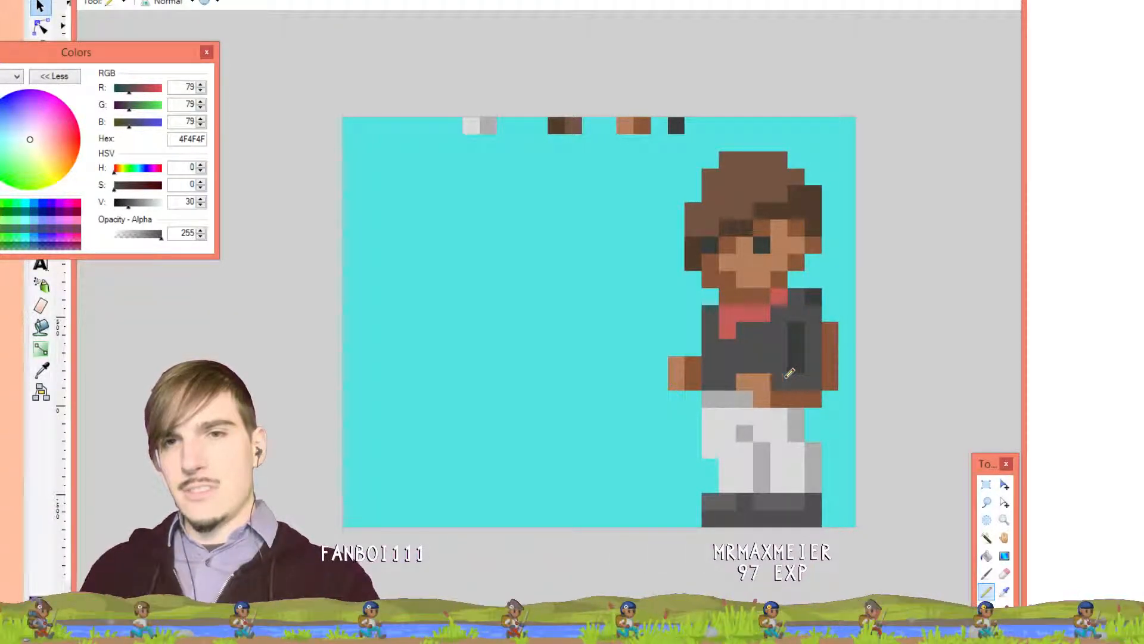
key(k)
click(814, 296)
Paint the right-arm column dark grey and restore a hand pixel to skin B47F5C
key(p)
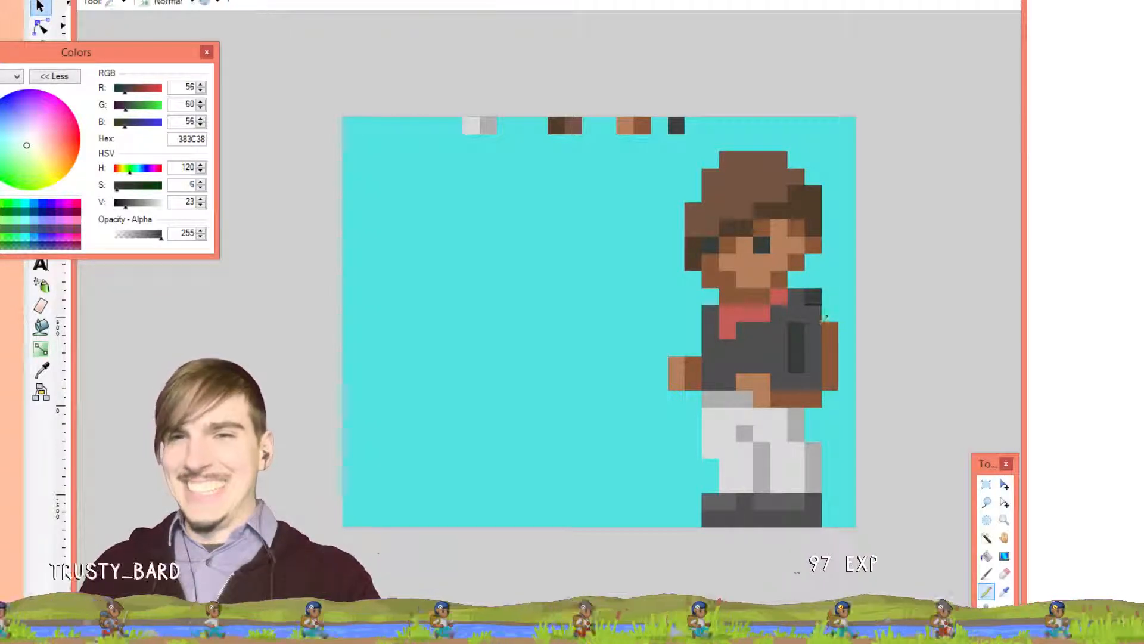
mouse_move(830, 327)
mouse_down()
mouse_move(833, 370)
mouse_move(806, 394)
mouse_move(774, 395)
mouse_move(787, 394)
mouse_up()
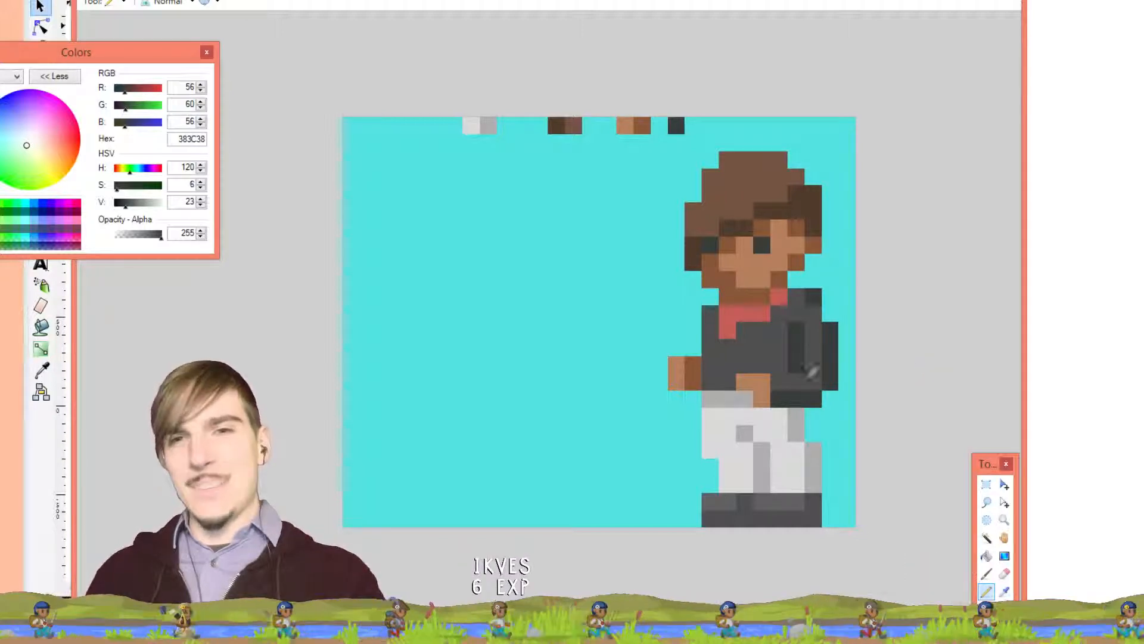
key(k)
click(762, 382)
key(p)
click(744, 400)
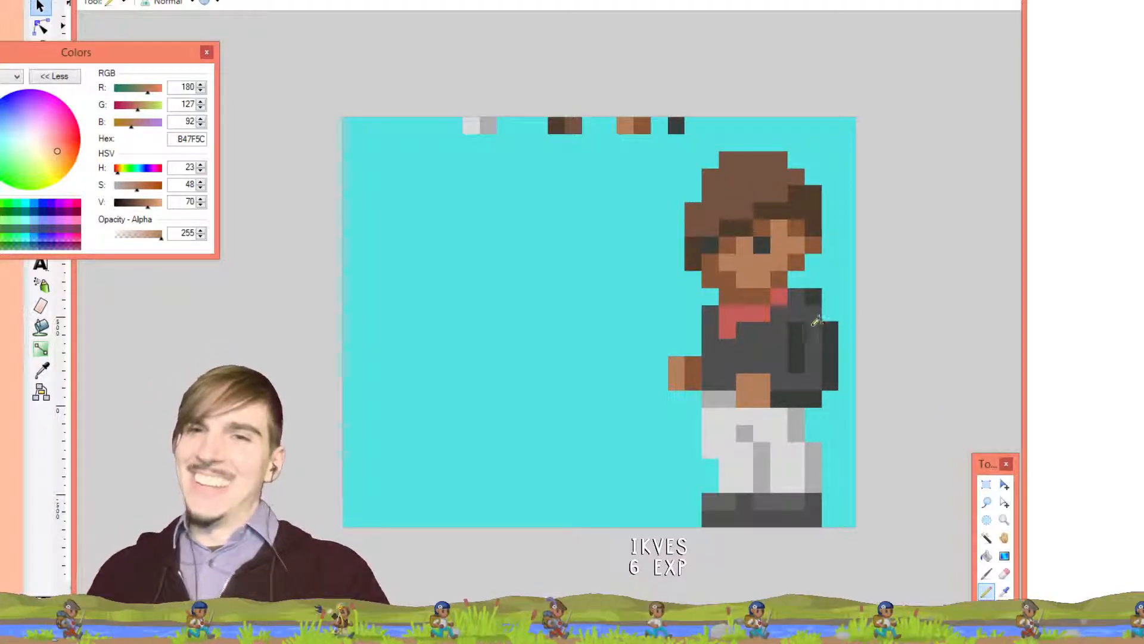
Add dark 383C38 shading beside the sleeve and in a column down the jacket's left side
key(k)
click(796, 363)
key(p)
click(781, 365)
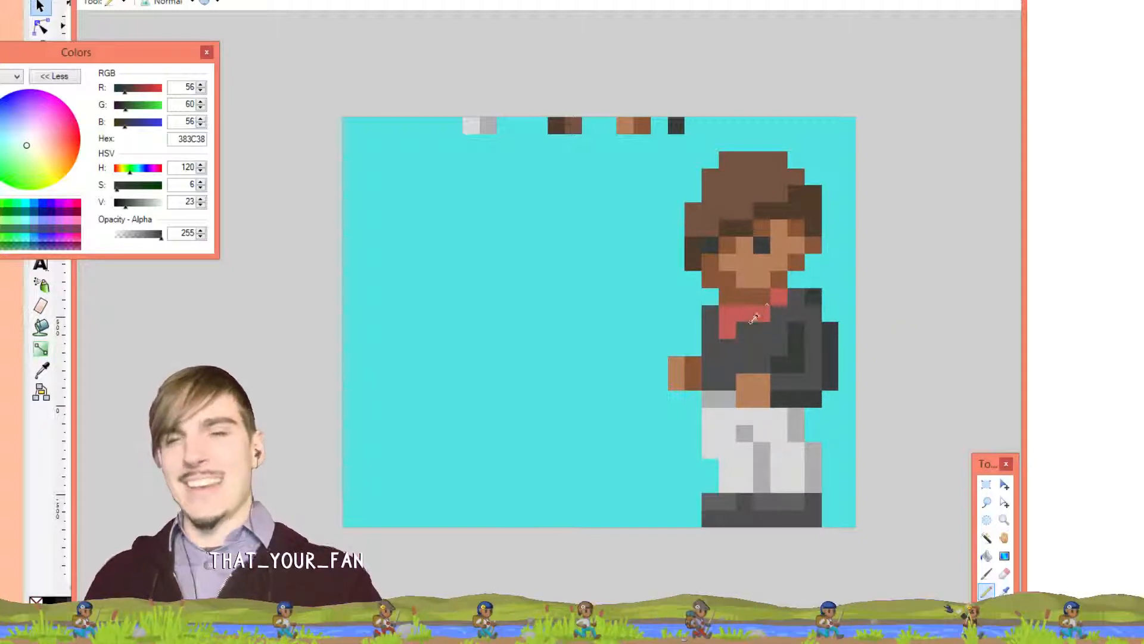
key(k)
key(p)
click(795, 347)
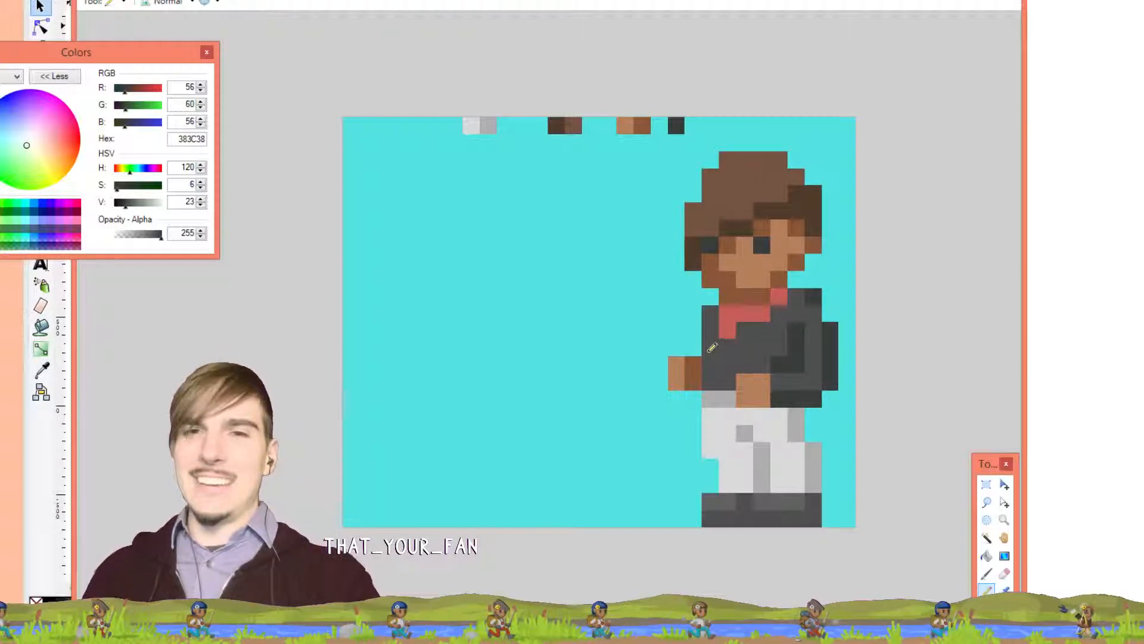
drag(728, 347, 728, 382)
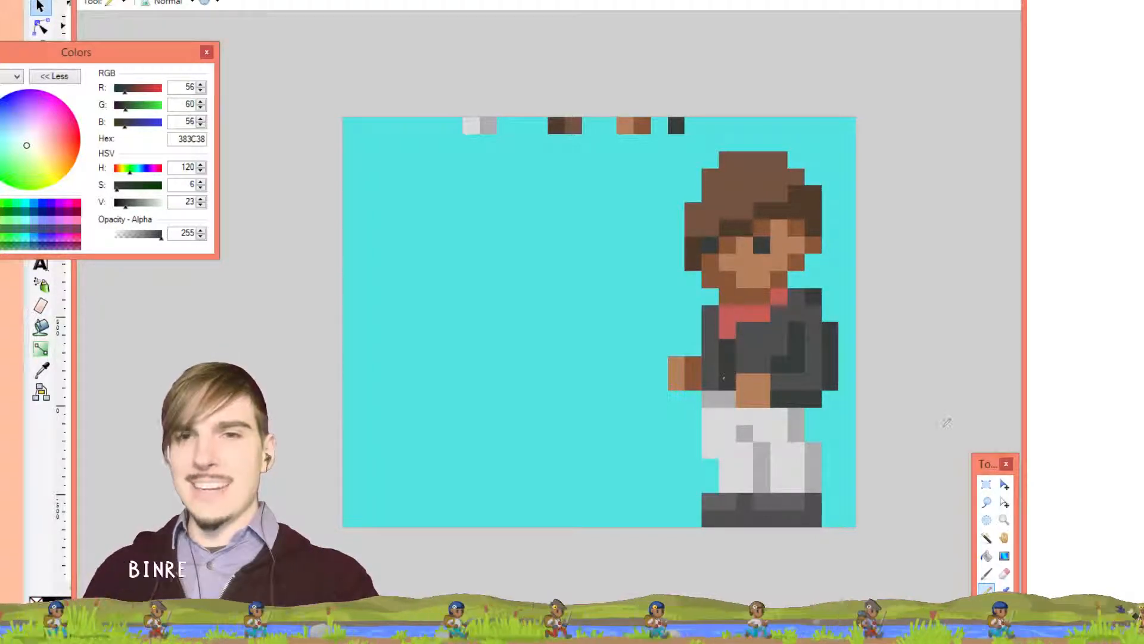
key(ctrl+z)
drag(710, 310, 711, 363)
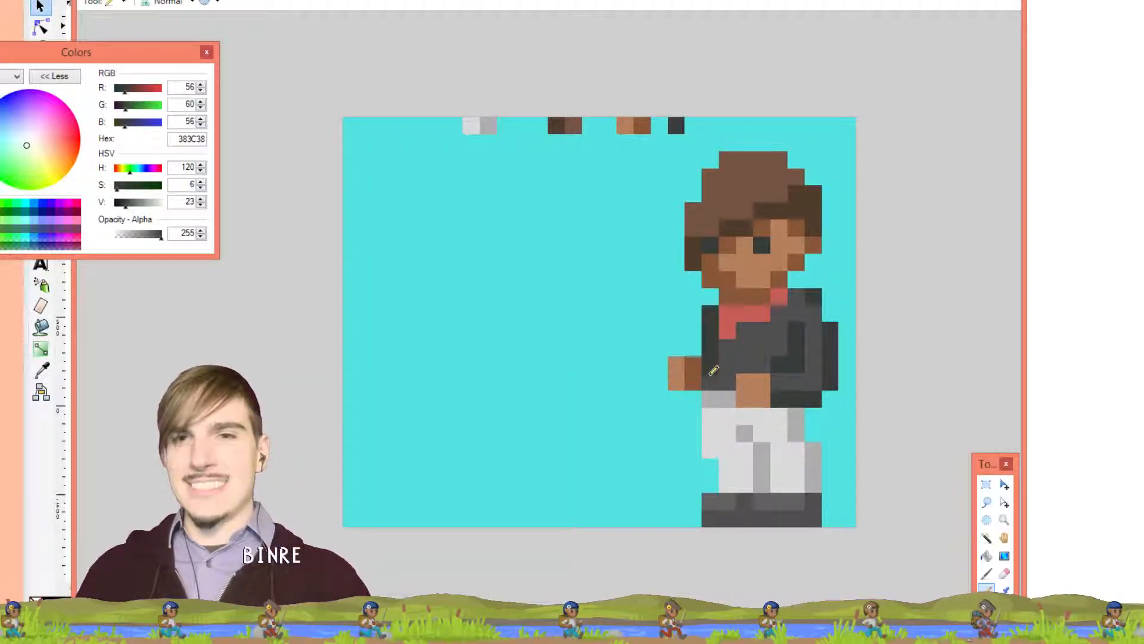
click(711, 375)
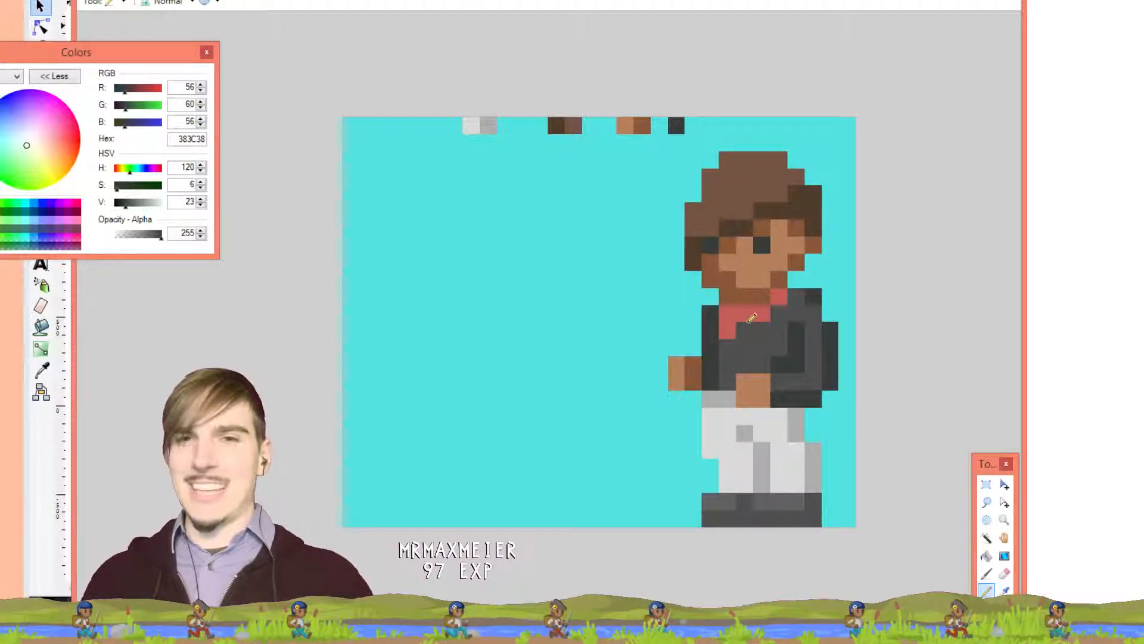
Paint over the jacket's left column with background cyan 53E2E2
key(k)
click(750, 316)
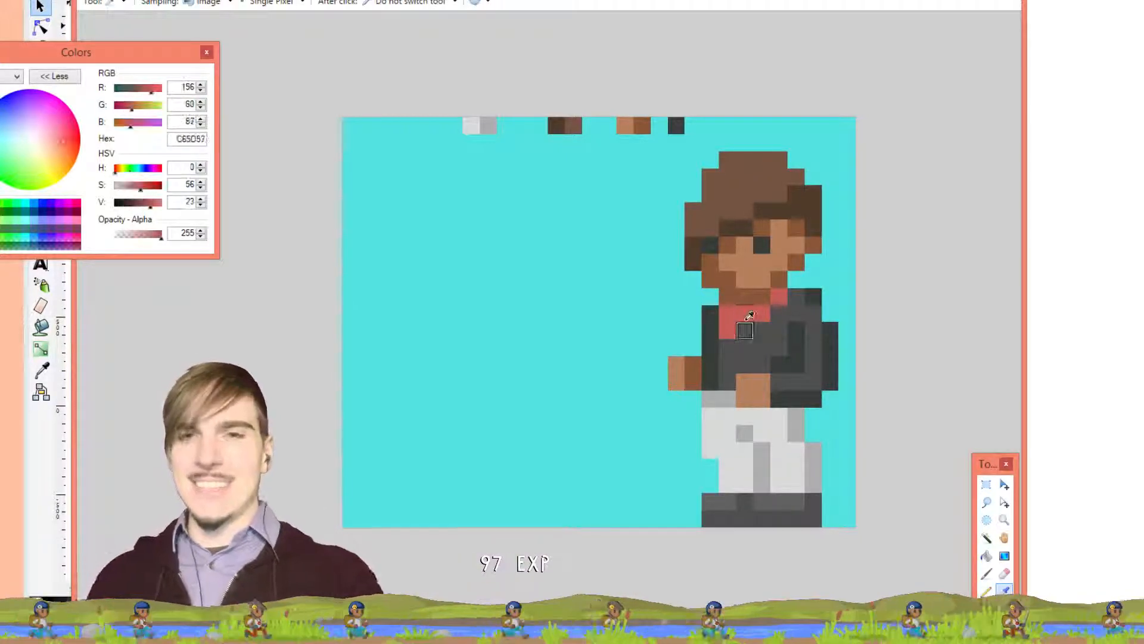
key(p)
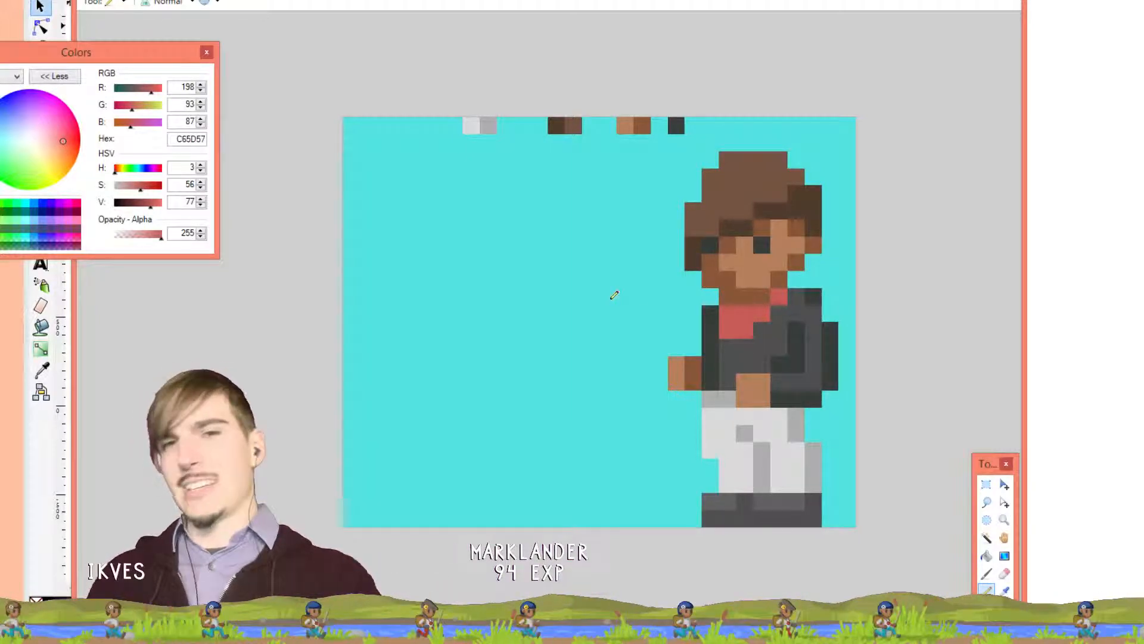
key(k)
click(658, 296)
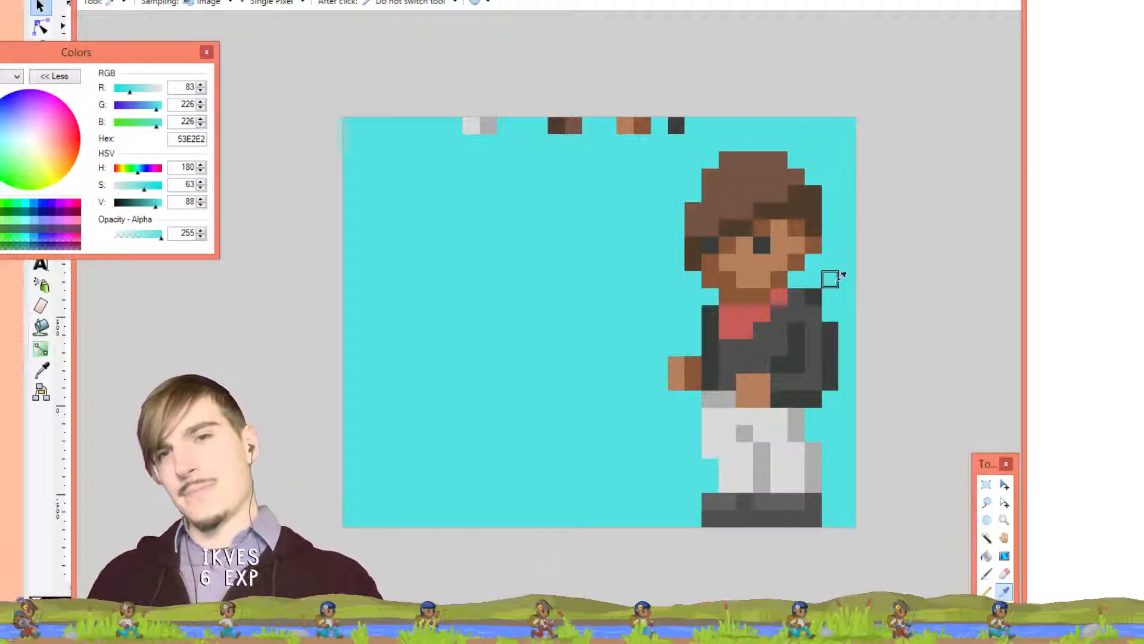
key(p)
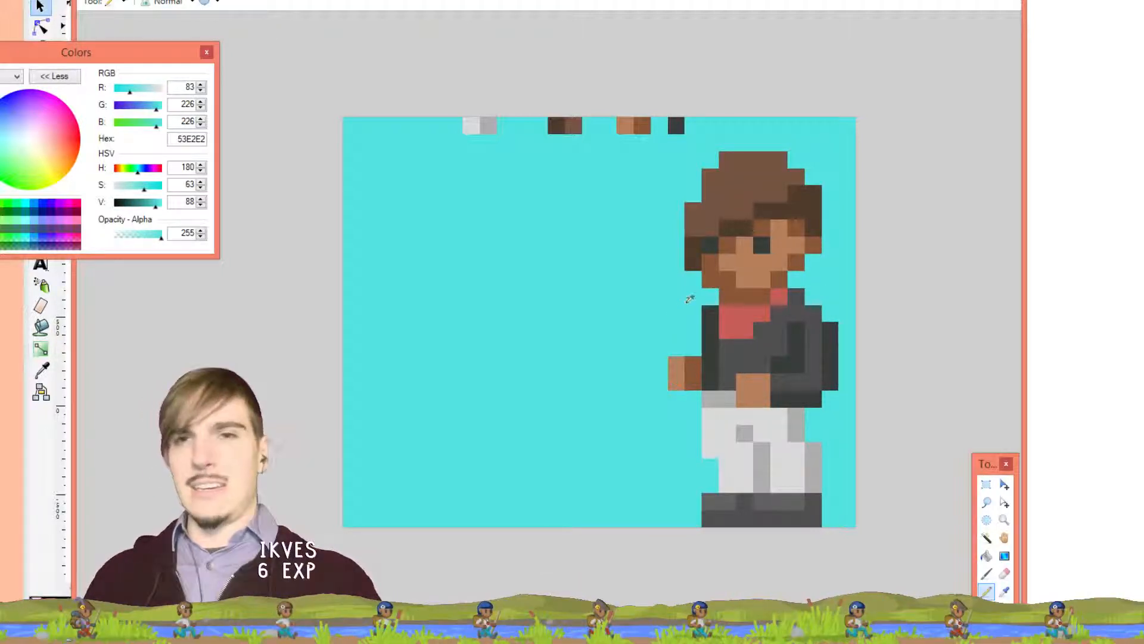
drag(708, 305, 713, 340)
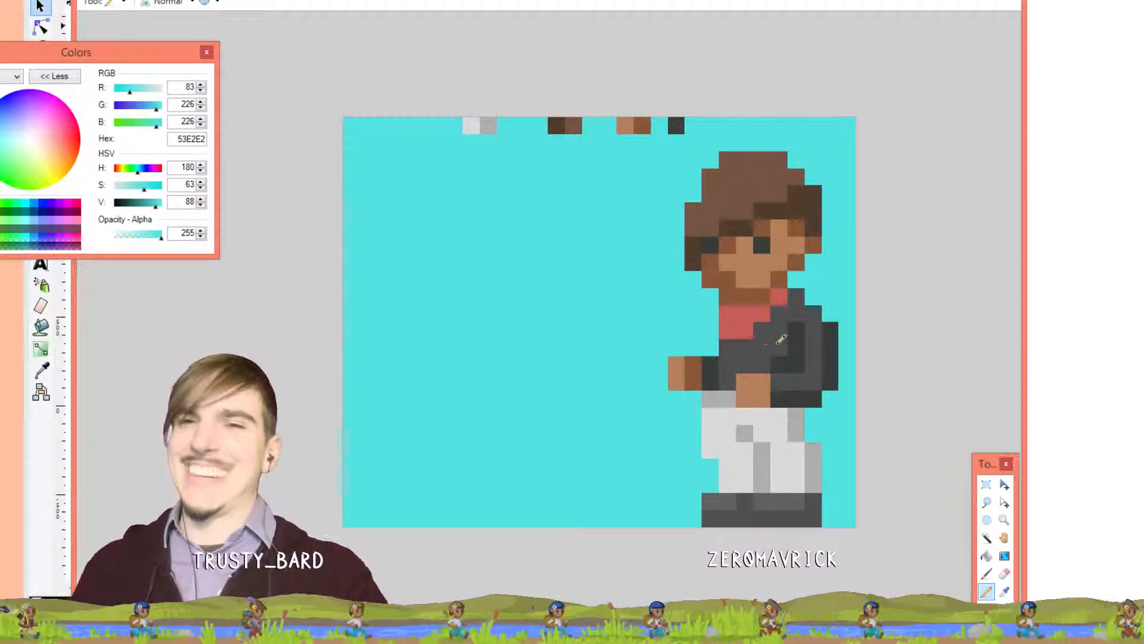
Extend jacket grey 4F4F4F left of the red scarf and right of the shoulder
key(k)
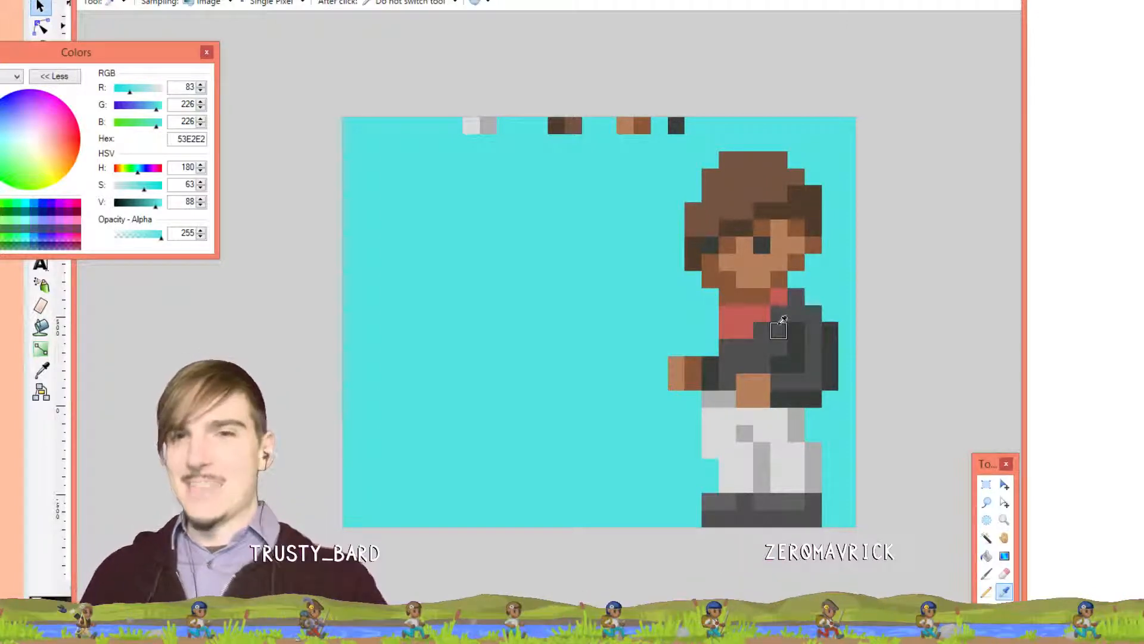
click(779, 329)
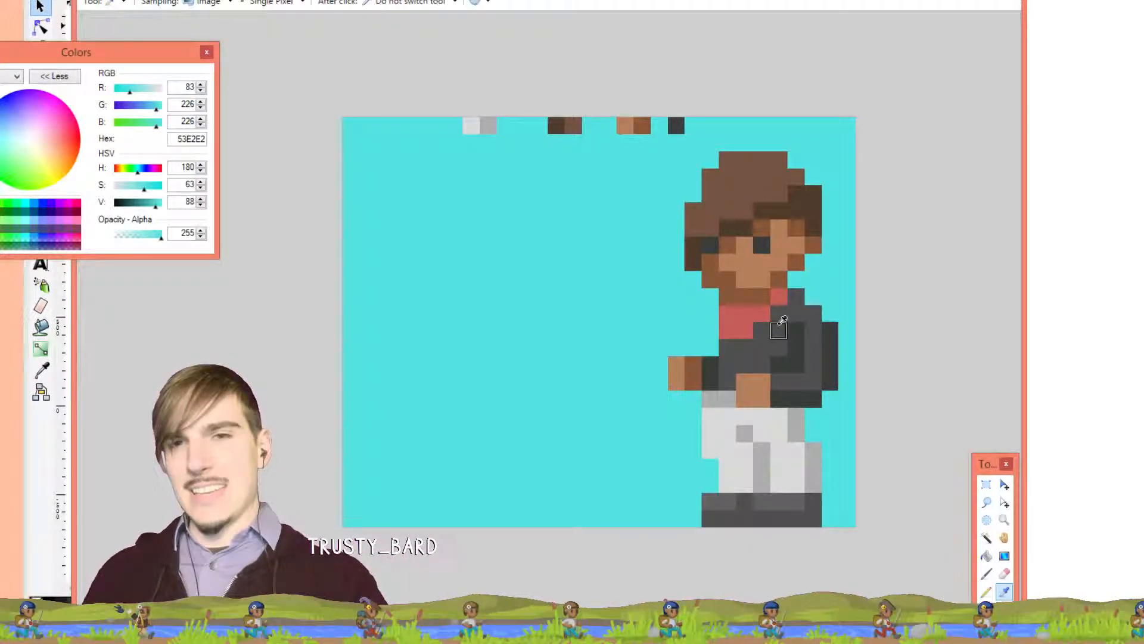
key(p)
drag(710, 330, 710, 348)
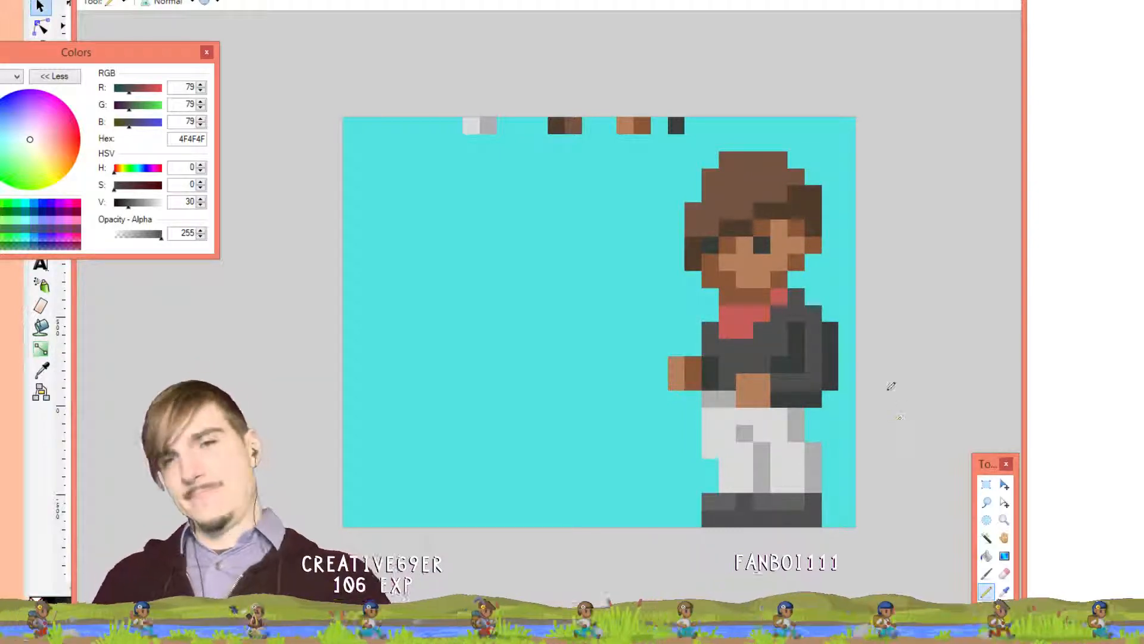
click(814, 310)
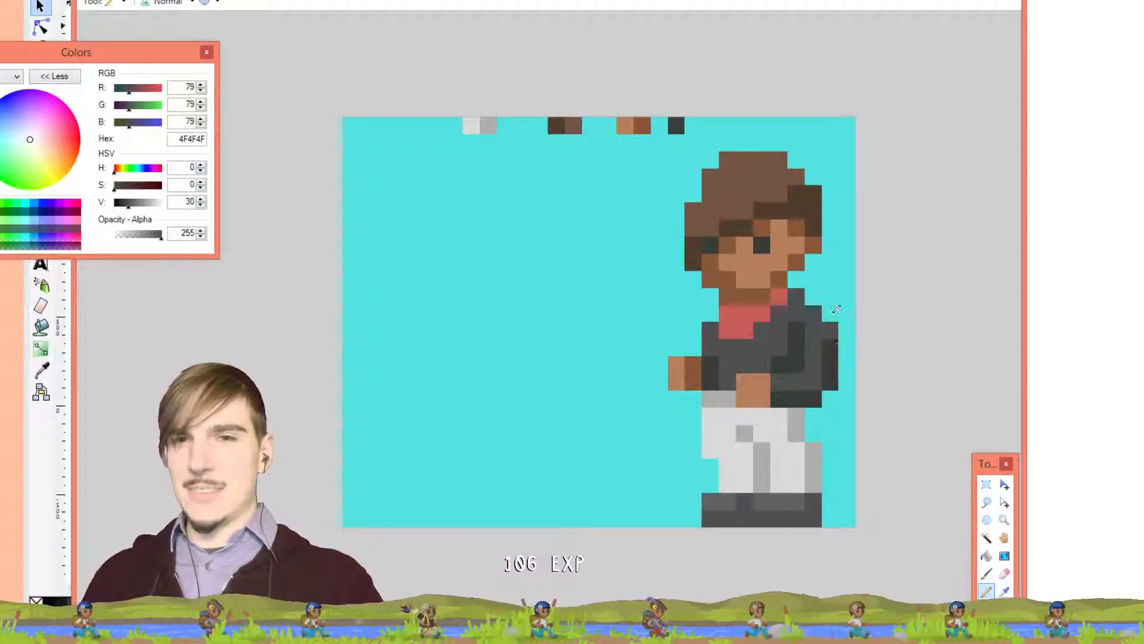
Trim the stray dark pixel and the jacket pixel beside the trousers back to cyan
key(k)
click(829, 315)
key(p)
click(832, 329)
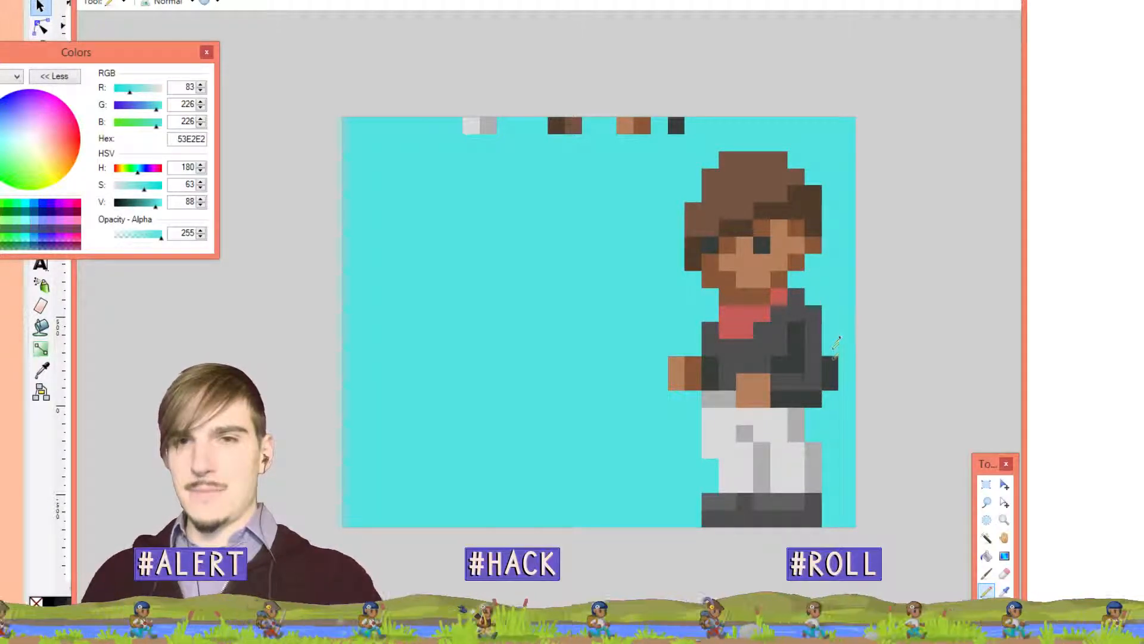
click(814, 399)
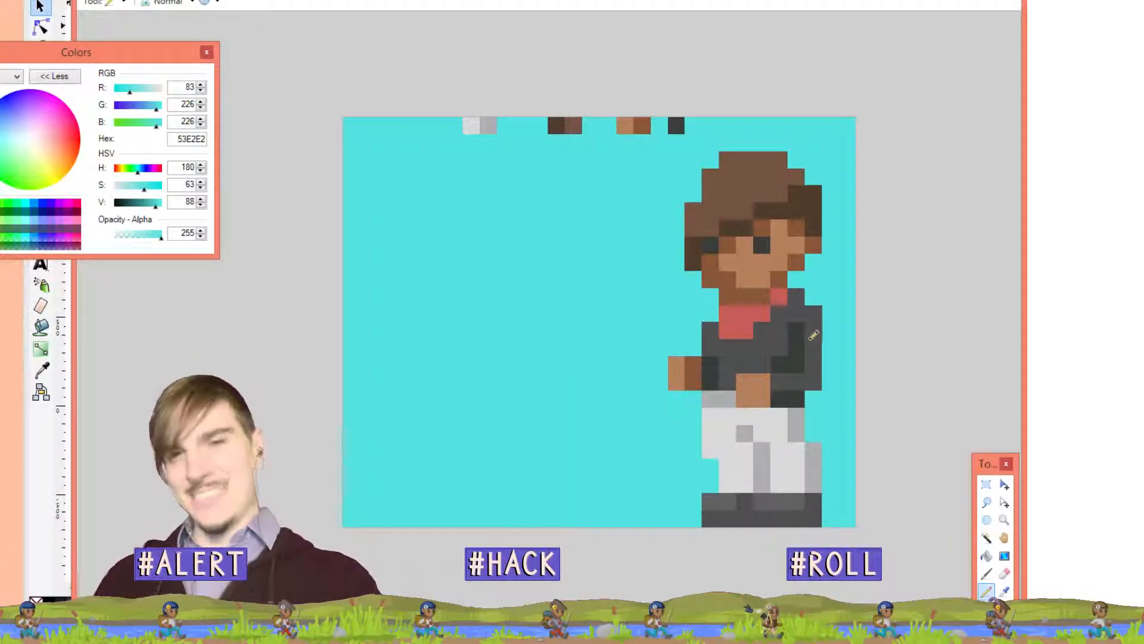
Check the feathered-hat sprite, then add a jacket-grey pixel left of the scarf on the cyan sprite
click(614, 0)
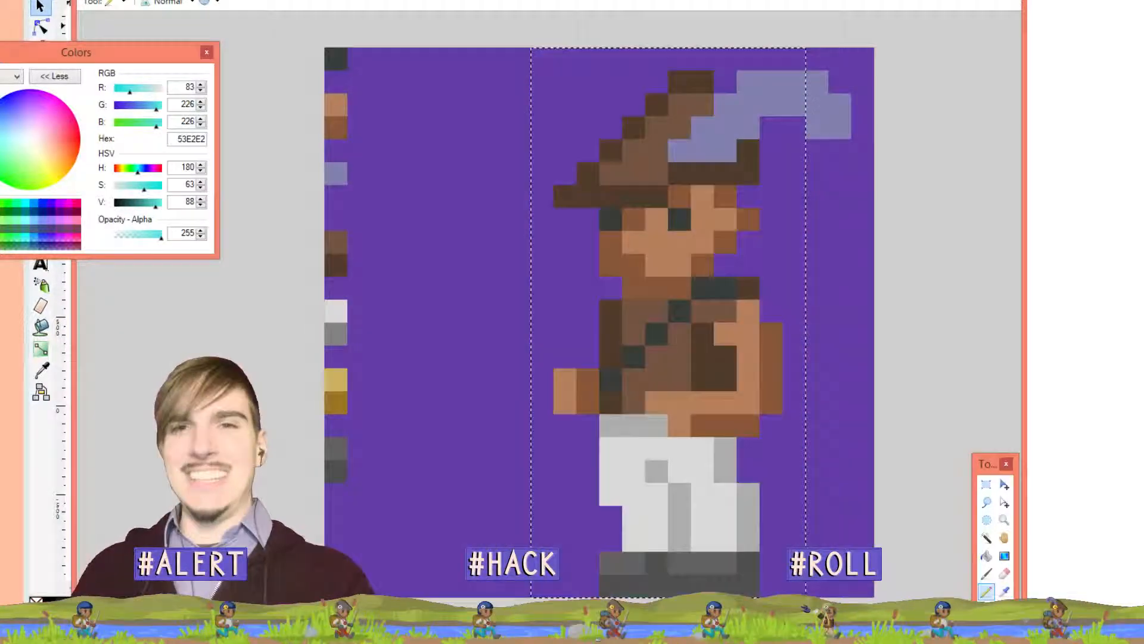
click(652, 0)
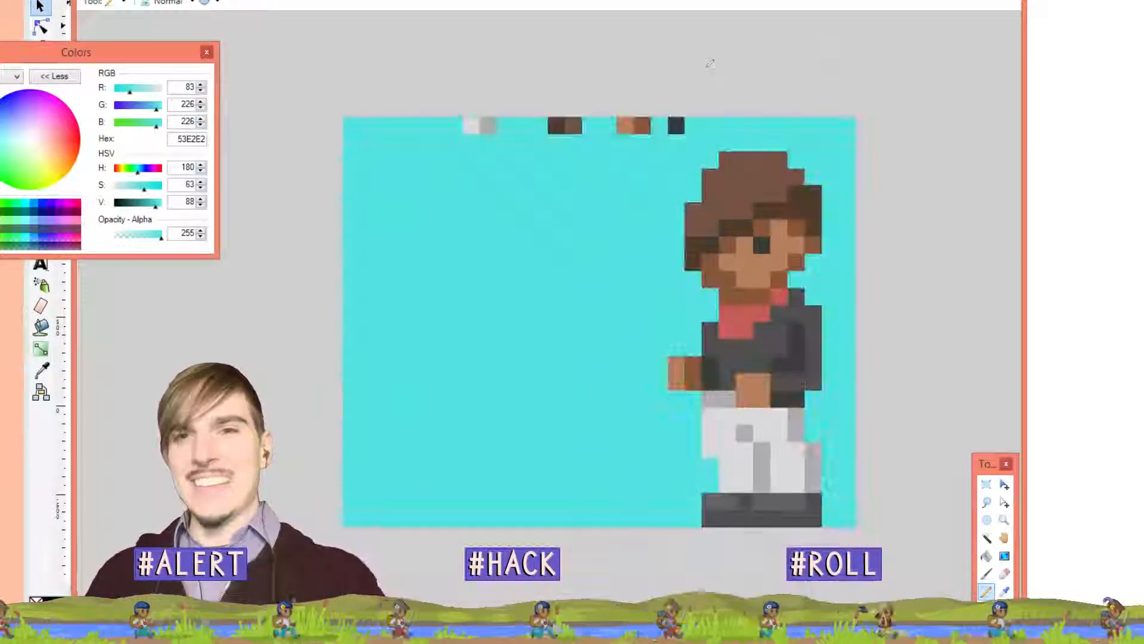
key(k)
click(708, 333)
key(p)
click(714, 314)
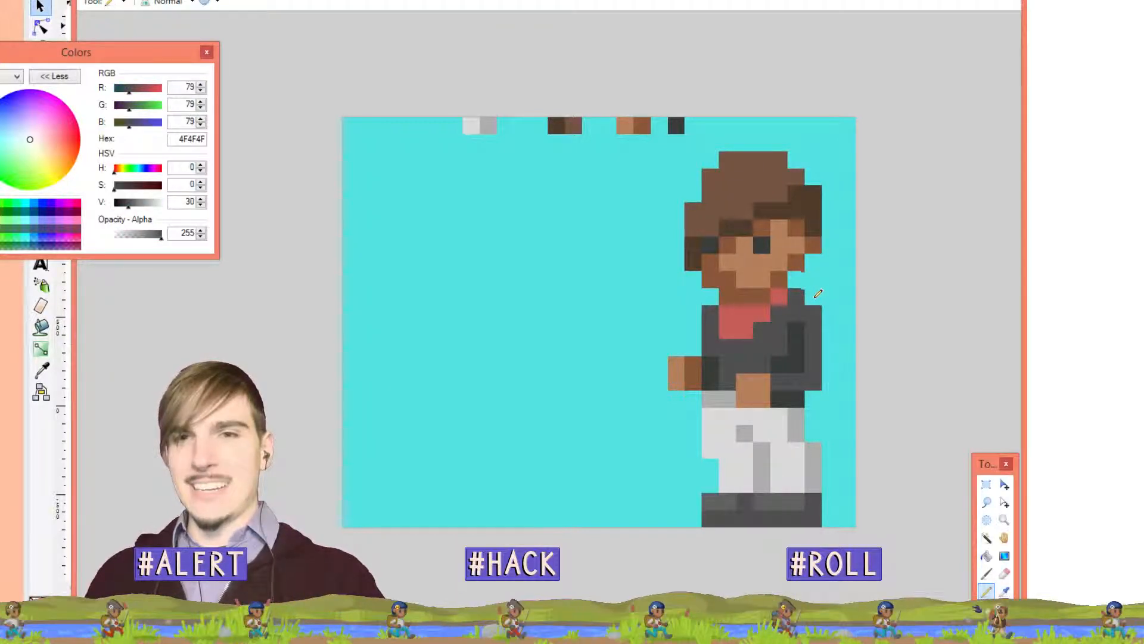
Draw a dark grey 4F4F4F column down the jacket's right edge, shoulder to hand
key(k)
click(814, 302)
key(p)
click(812, 296)
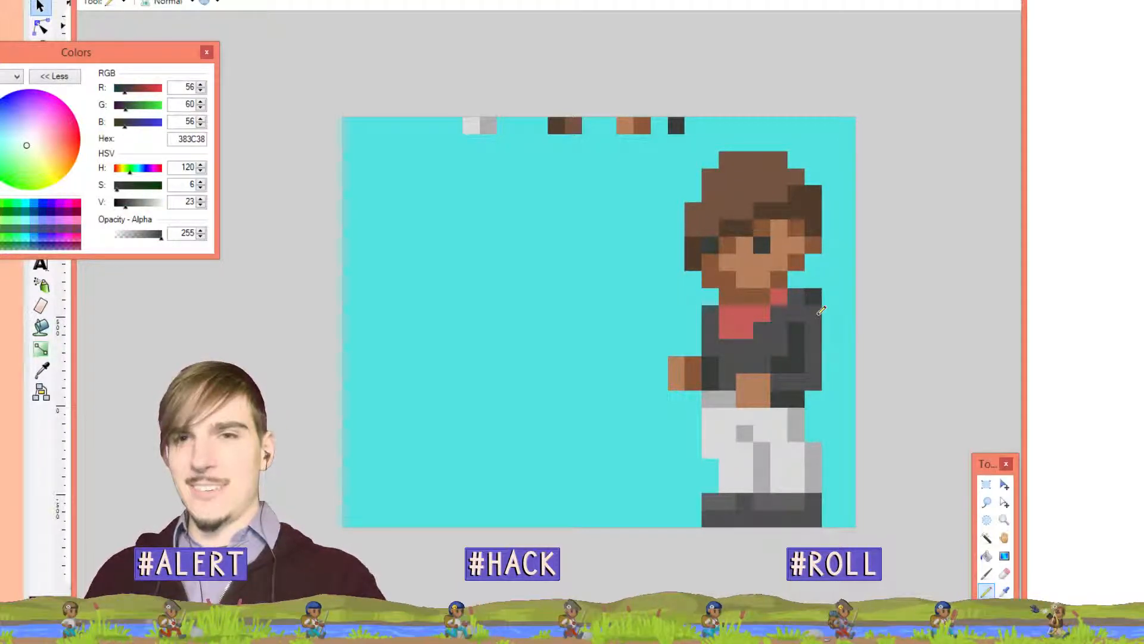
click(830, 313)
click(819, 363)
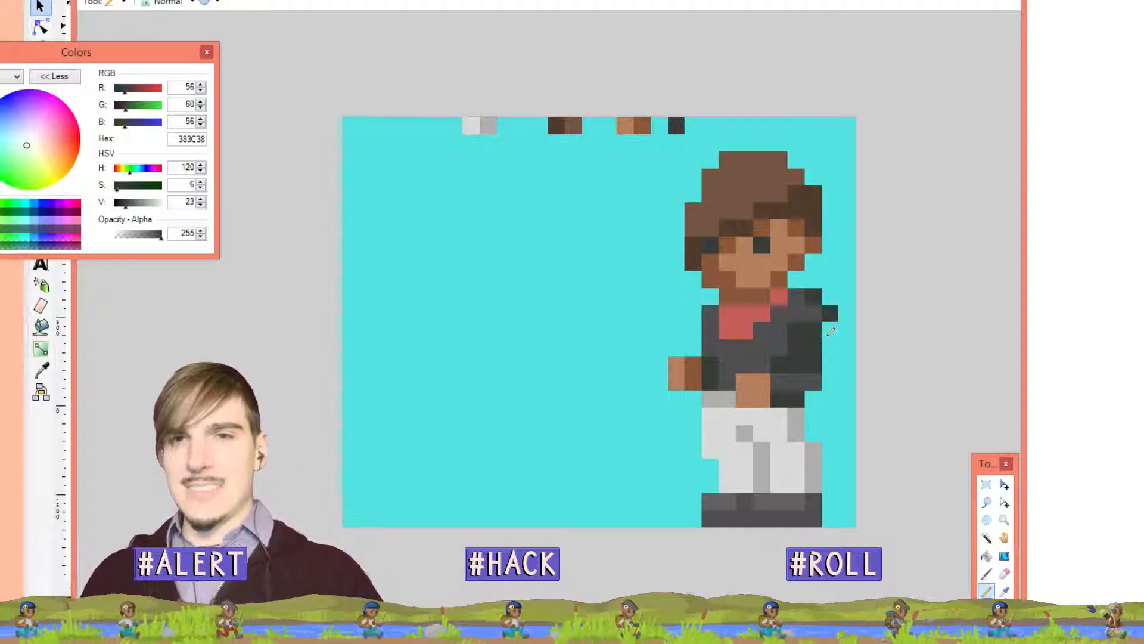
key(ctrl+z)
drag(833, 322, 830, 387)
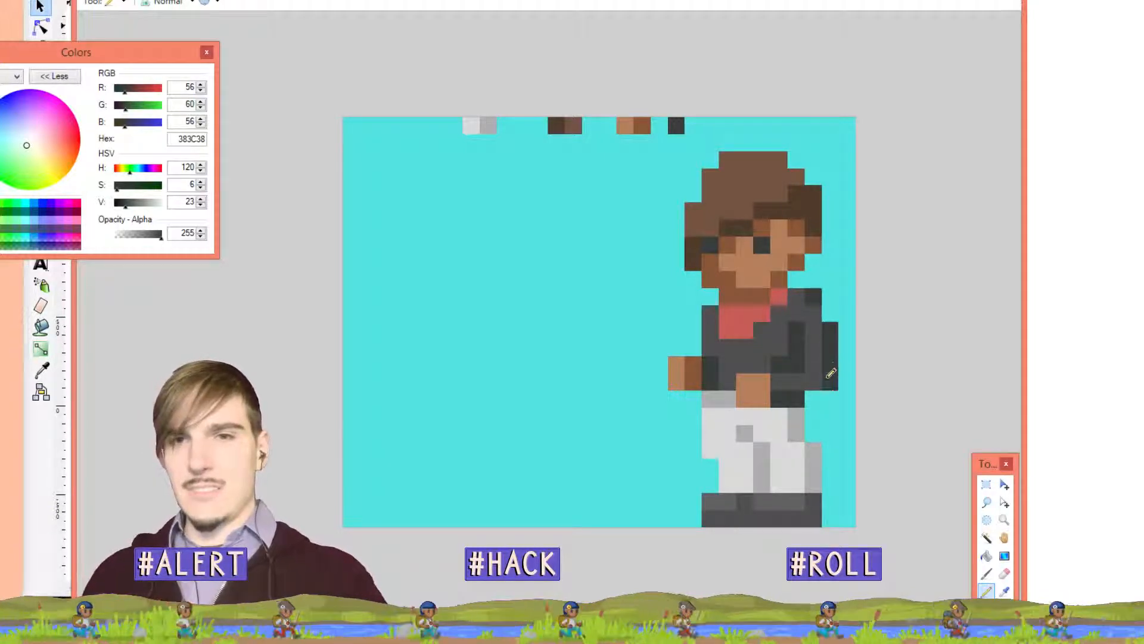
click(813, 395)
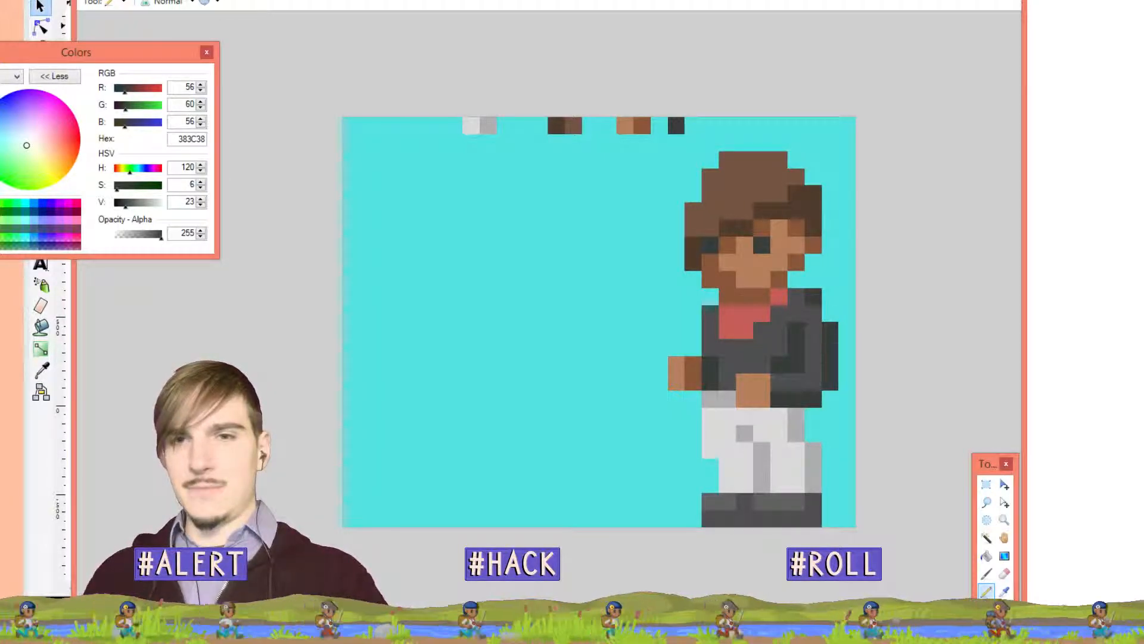
click(831, 311)
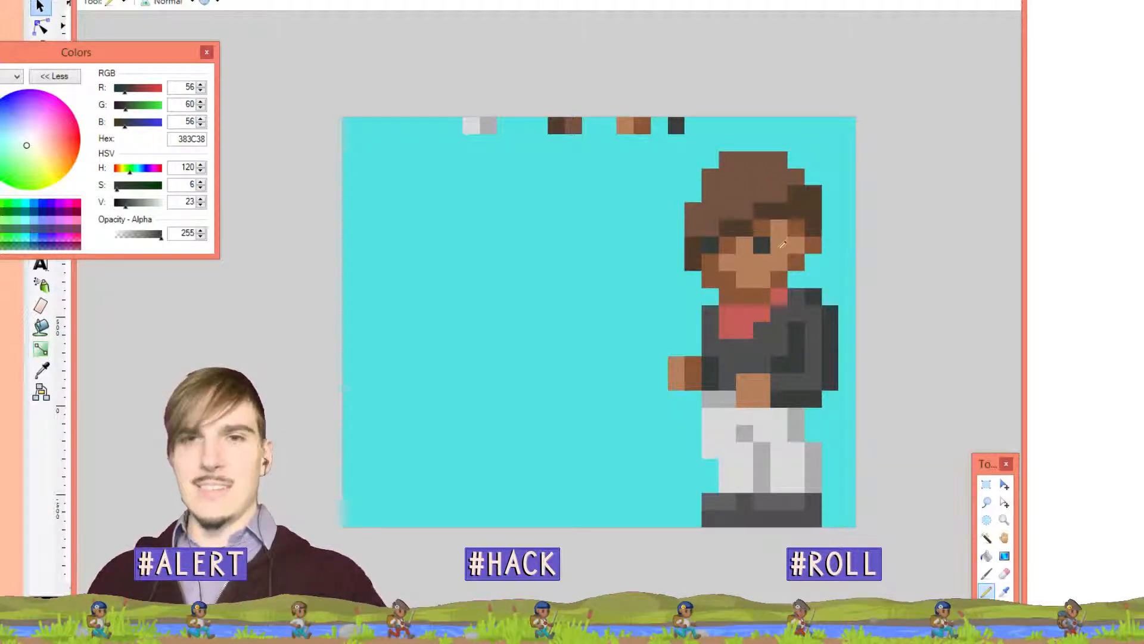
key(k)
click(833, 273)
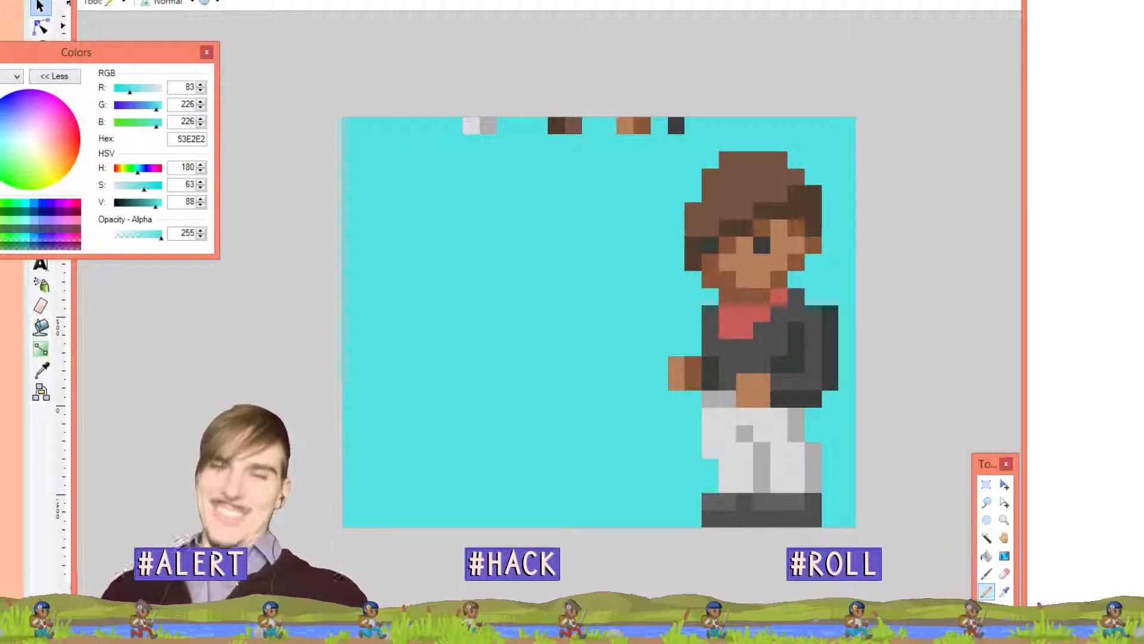
click(797, 311)
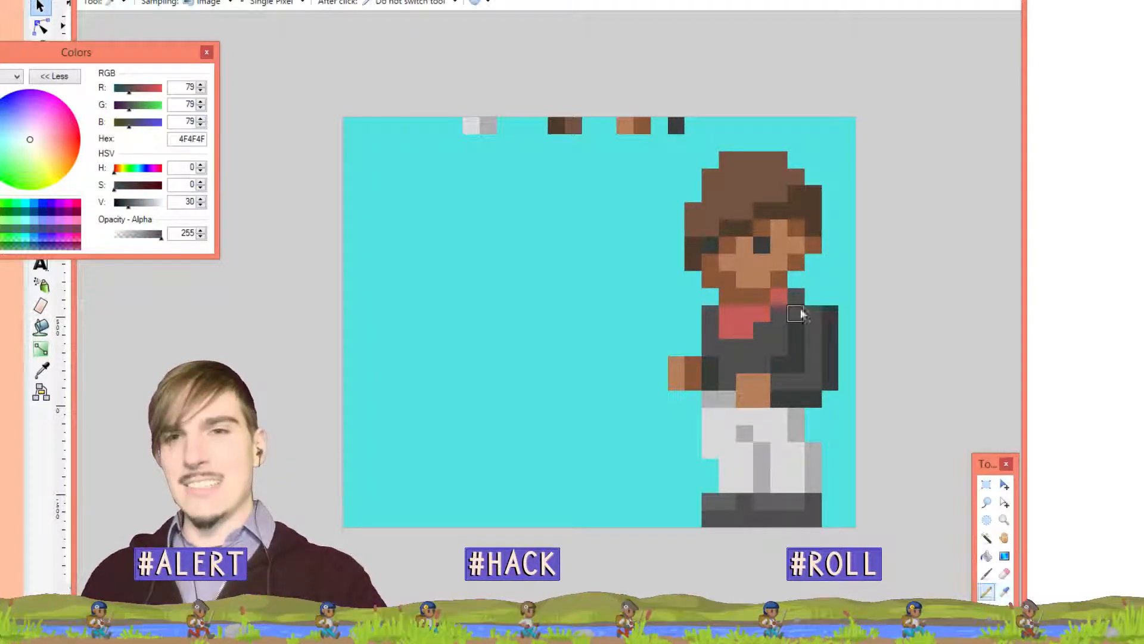
click(813, 297)
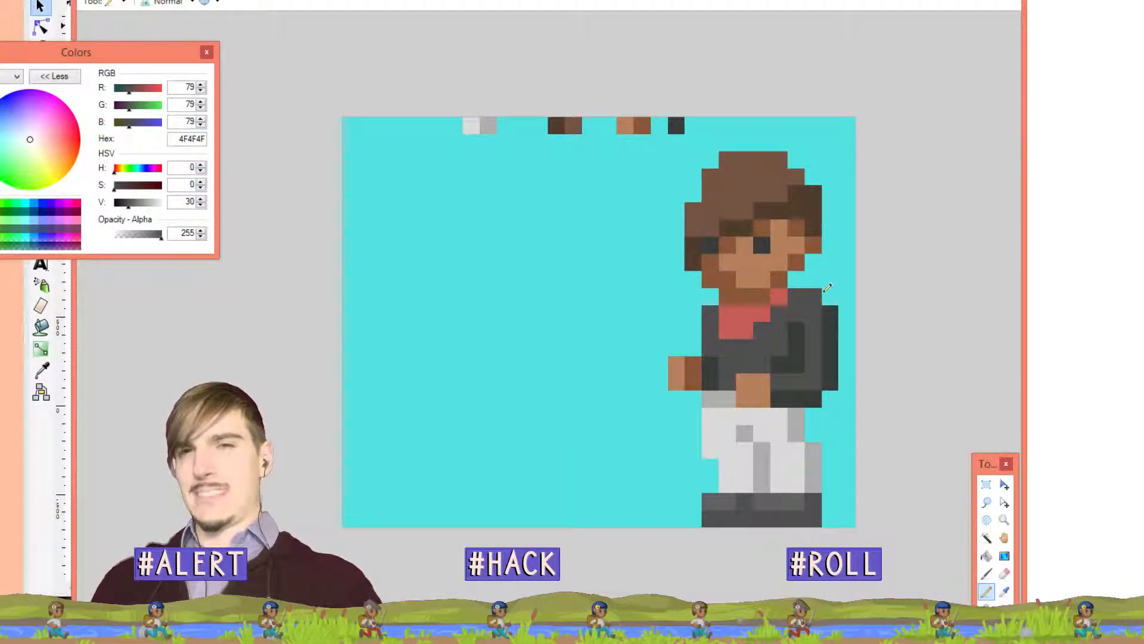
Test erasing the right shoulder and edge column to cyan, then undo back to grey
key(k)
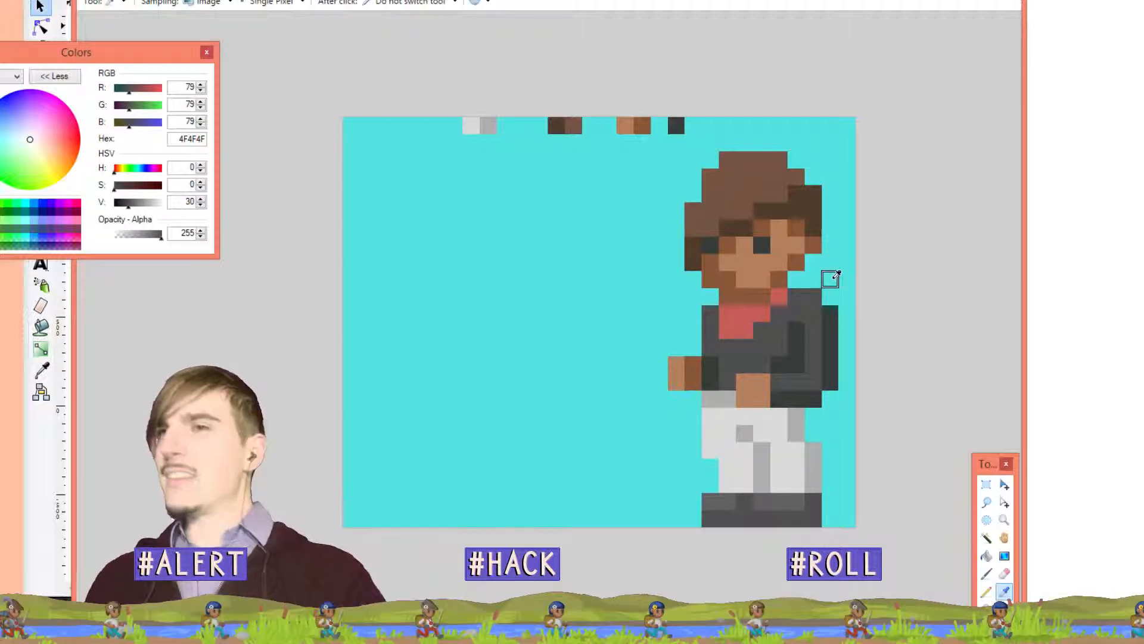
click(831, 279)
key(p)
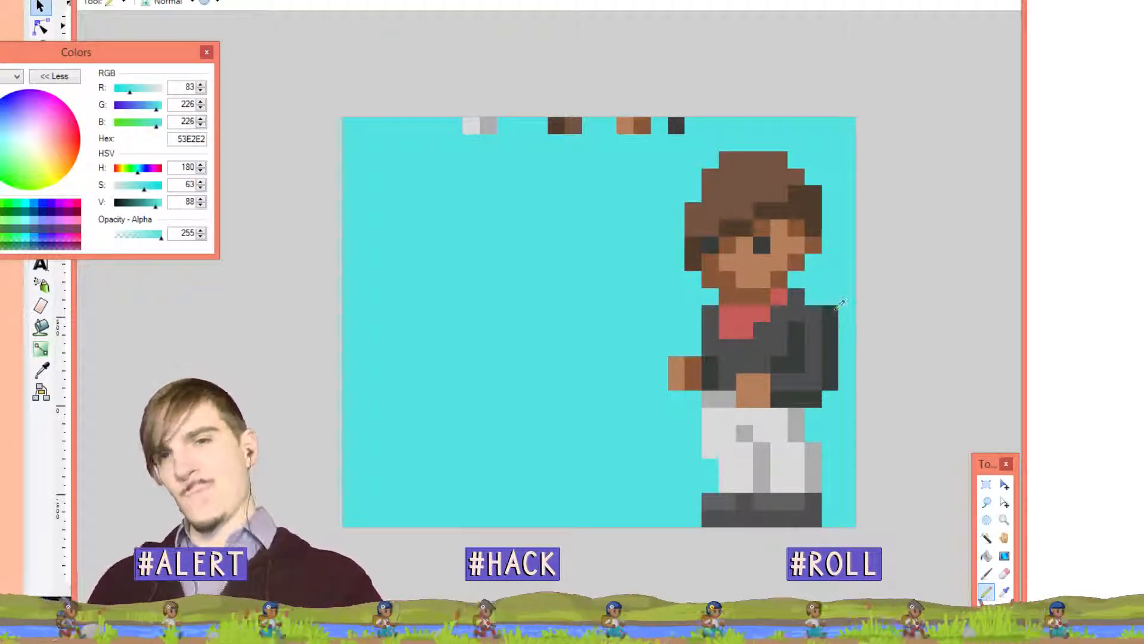
click(833, 311)
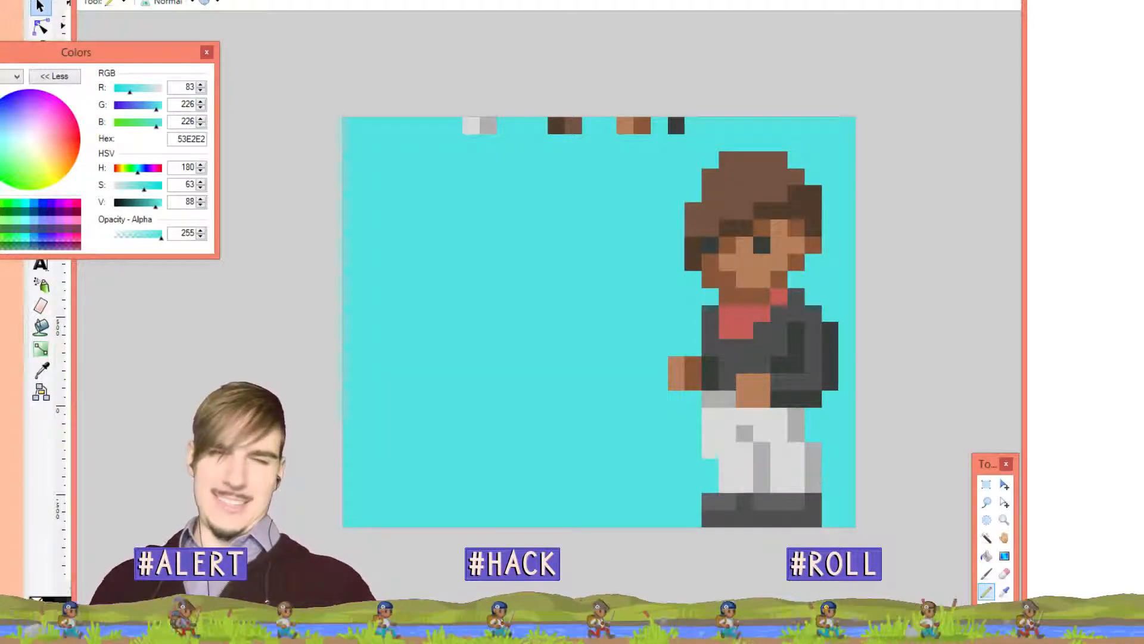
click(835, 326)
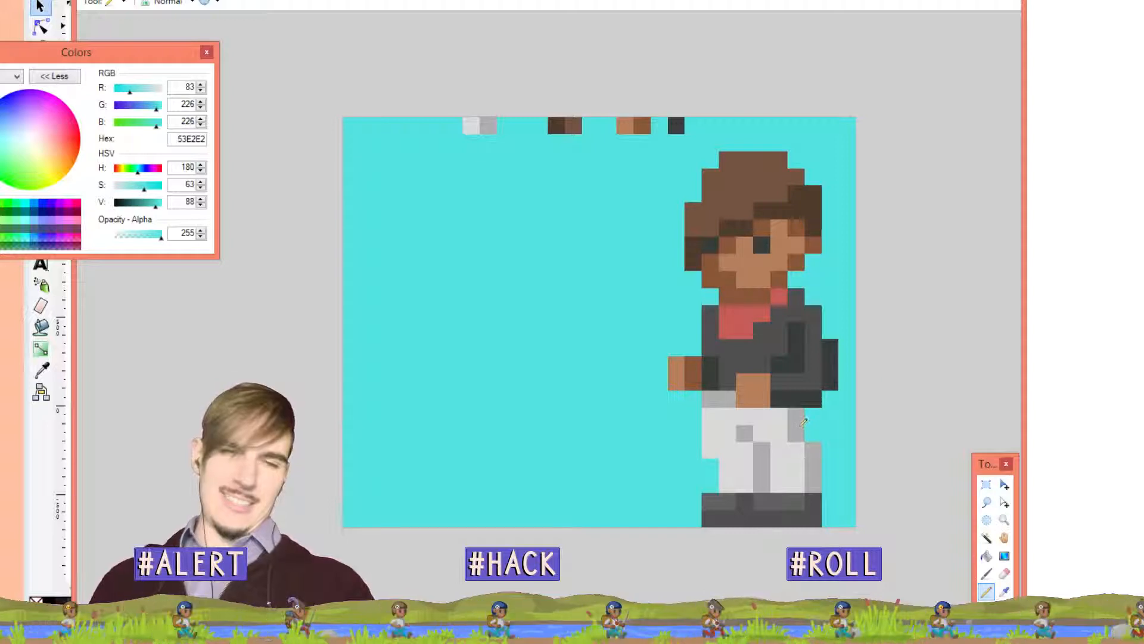
drag(834, 345, 836, 385)
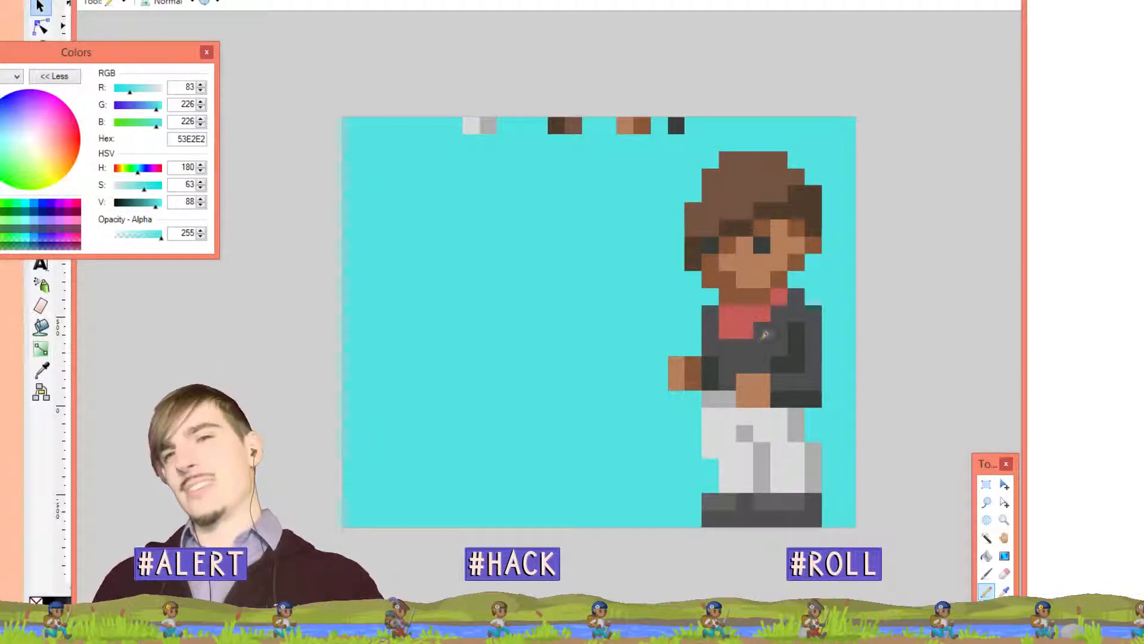
key(ctrl+z)
key(ctrl+z)
key(ctrl+z)
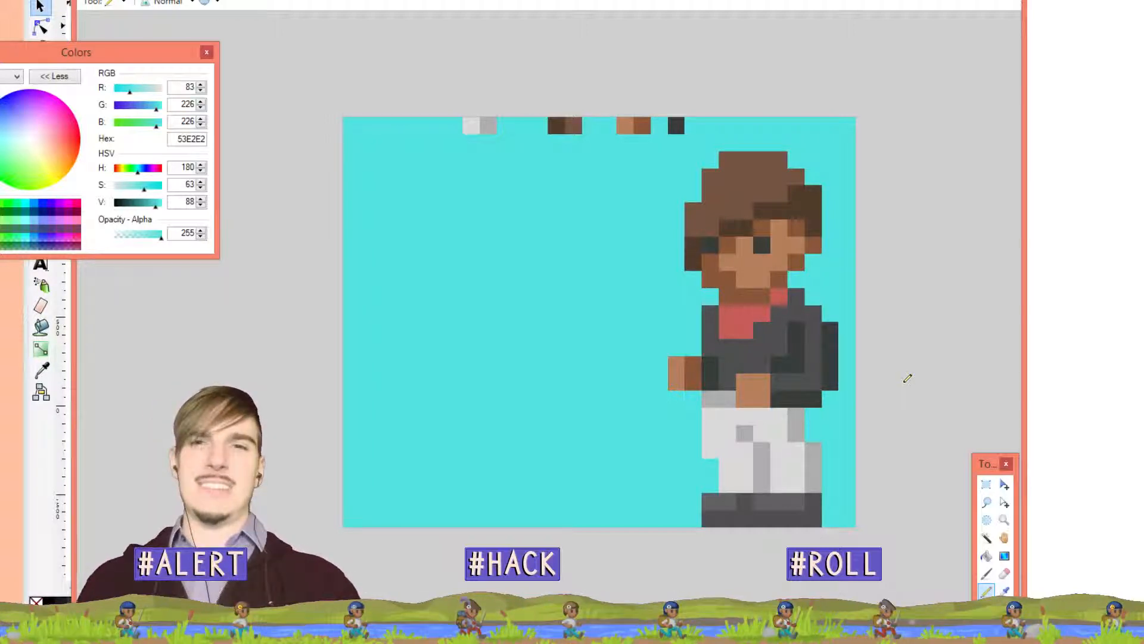
key(ctrl+z)
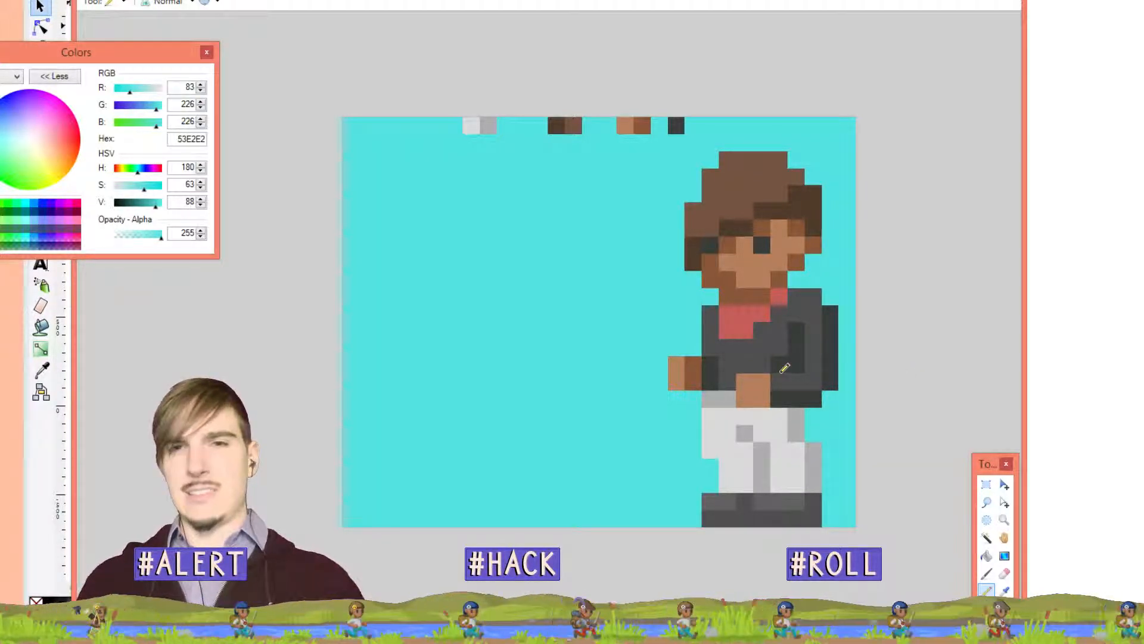
key(ctrl+y)
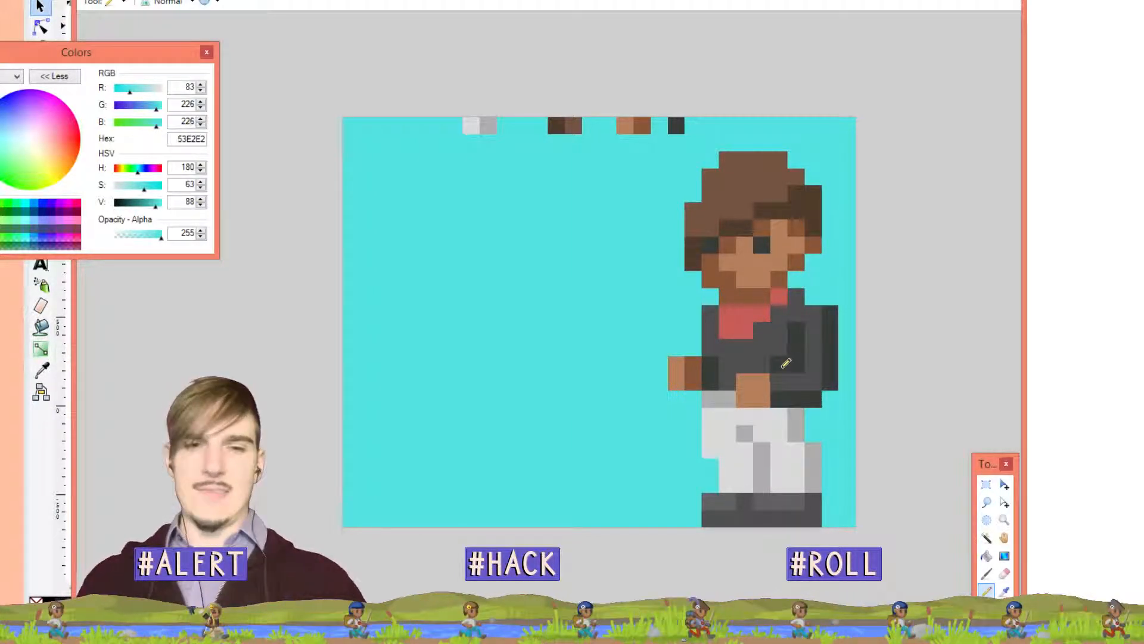
key(ctrl+z)
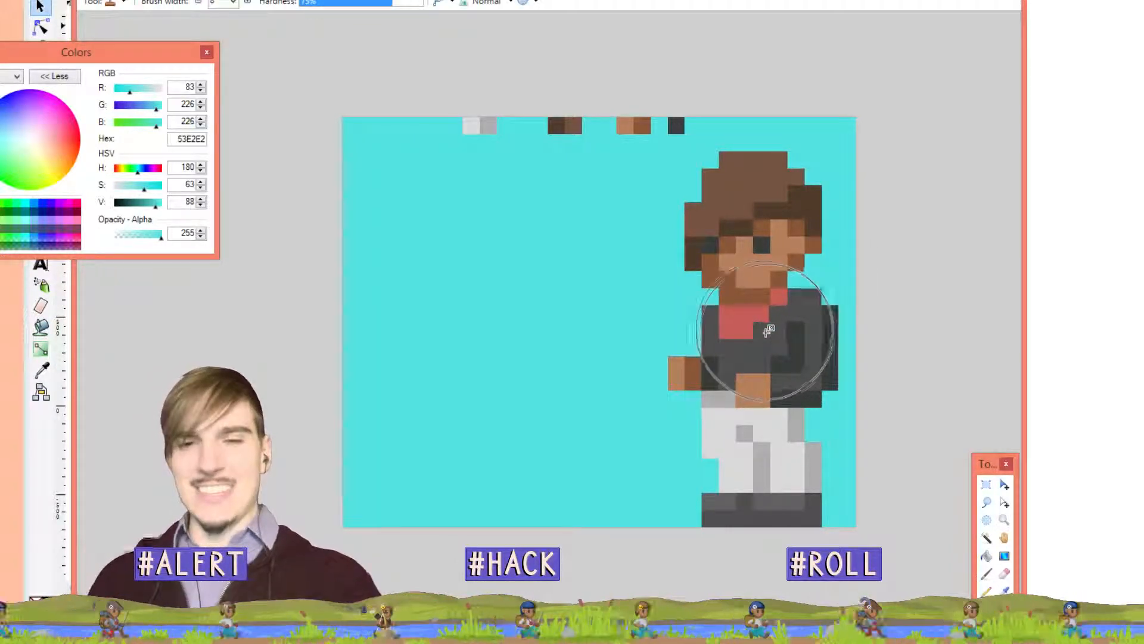
Re-pick the jacket's 4F4F4F grey and return to the Pencil
ctrl+click(745, 349)
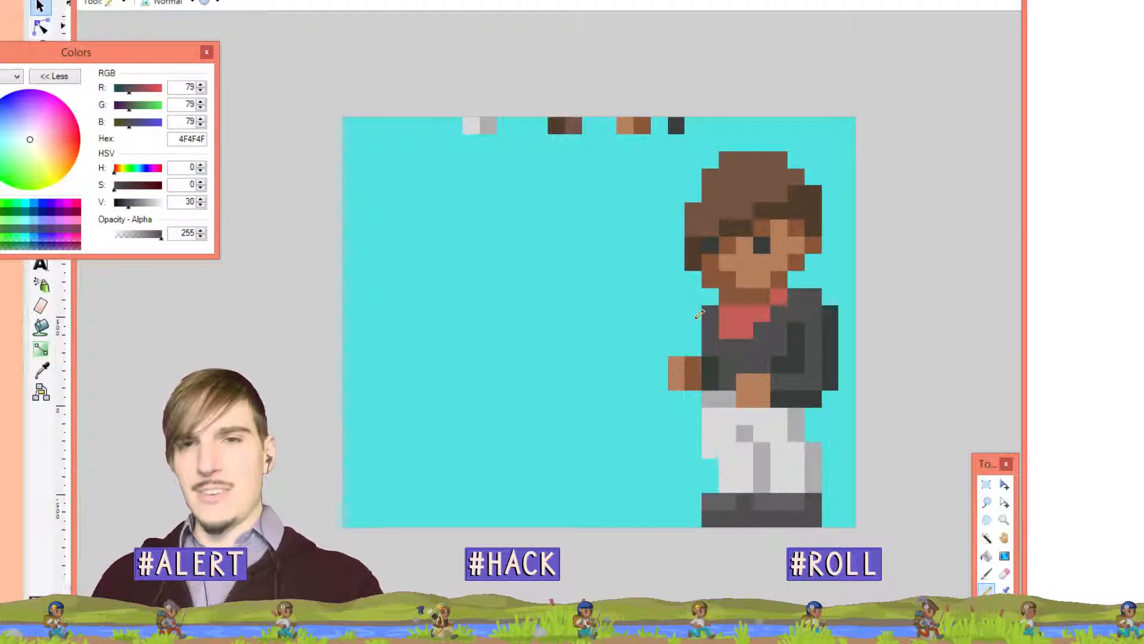
key(p)
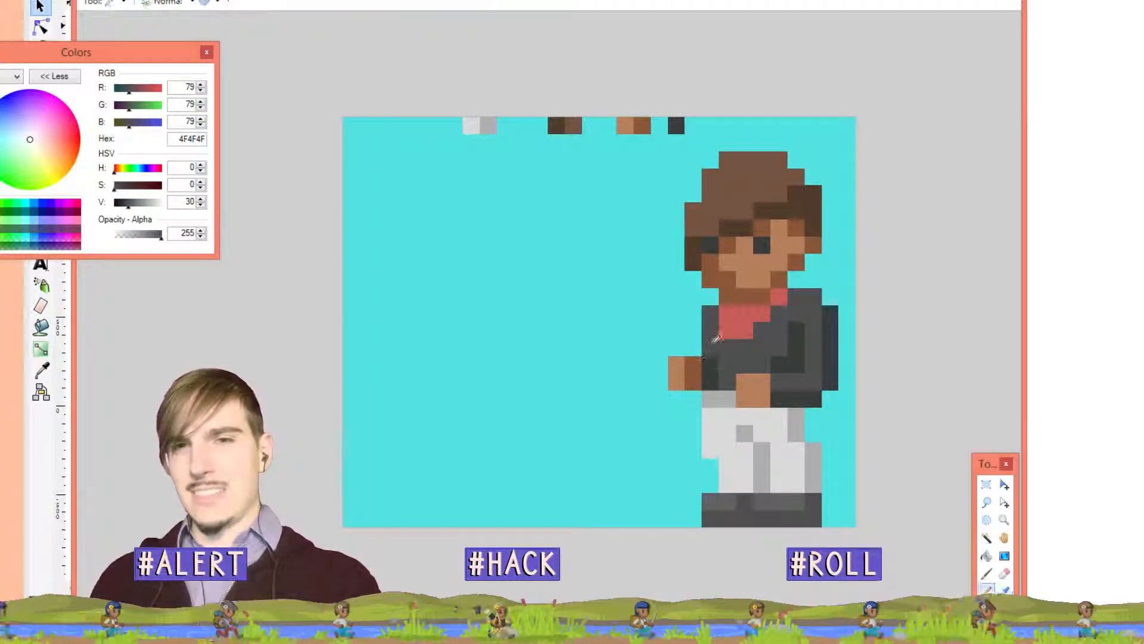
key(k)
key(p)
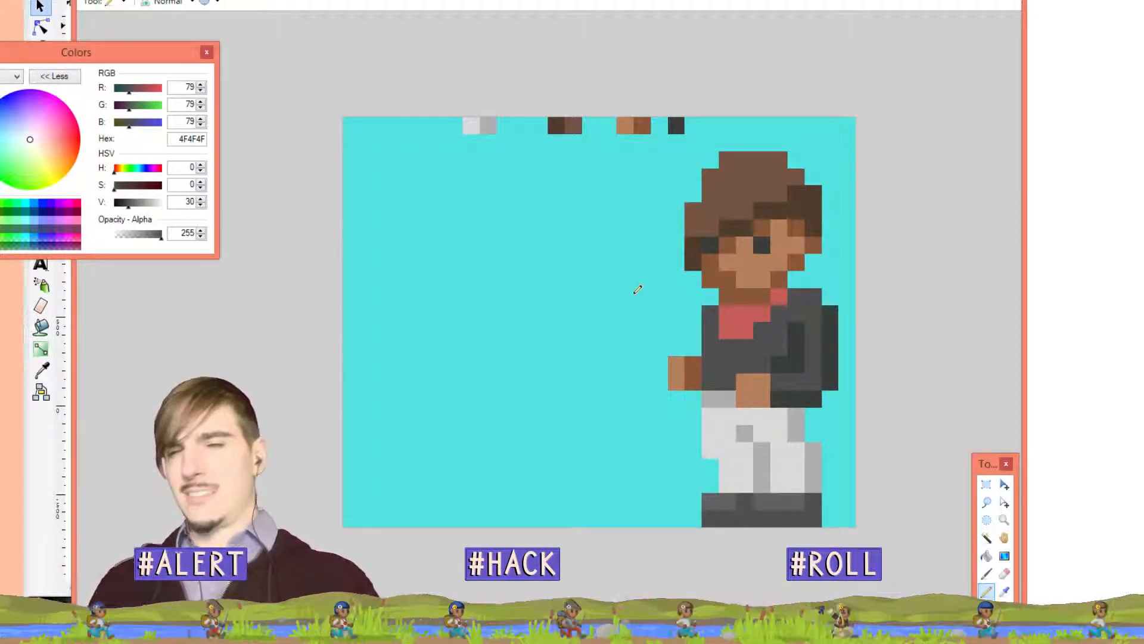
Shade the lower hand pixels dark brown 885739 and paint the pixel below the hand tan B47F5C
click(767, 288)
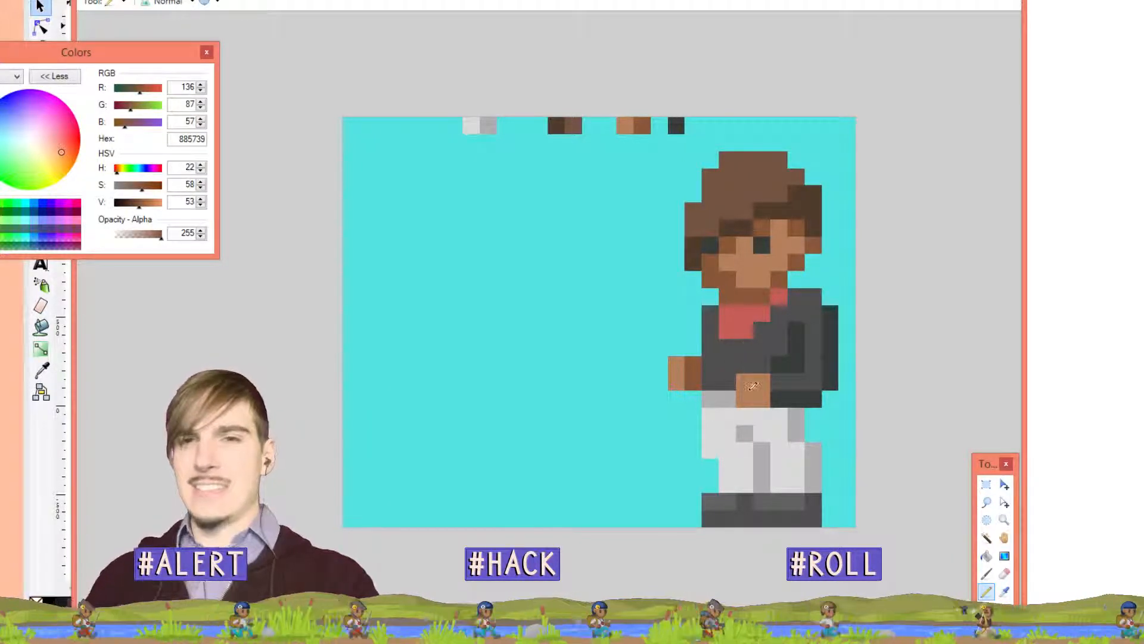
mouse_move(767, 394)
mouse_down()
mouse_move(756, 398)
mouse_move(771, 402)
mouse_up()
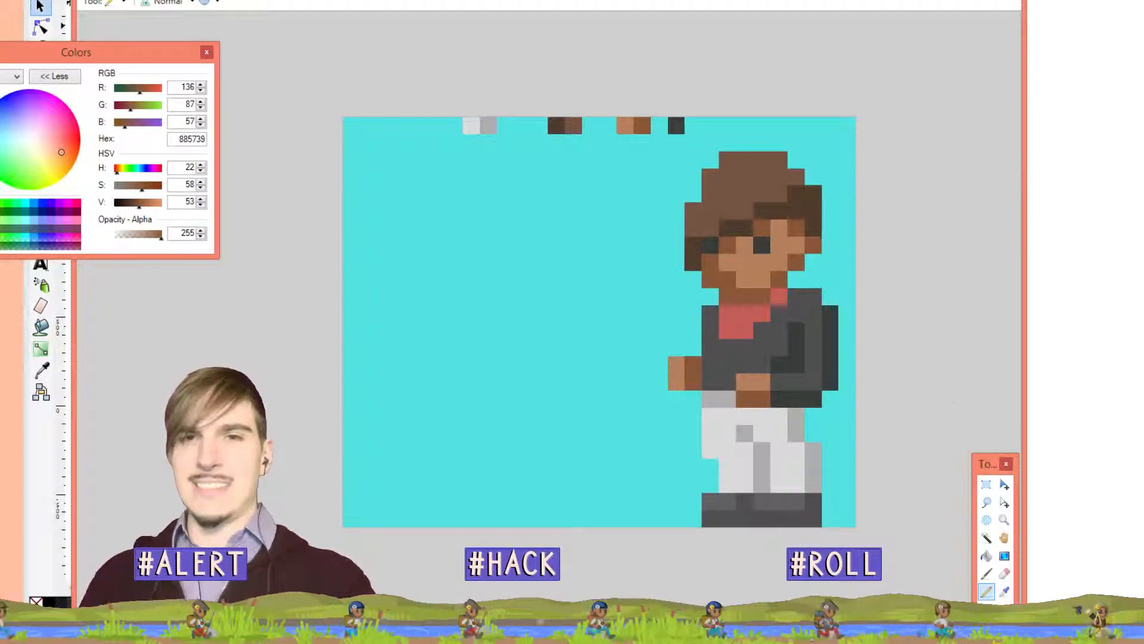
key(k)
click(744, 386)
click(744, 394)
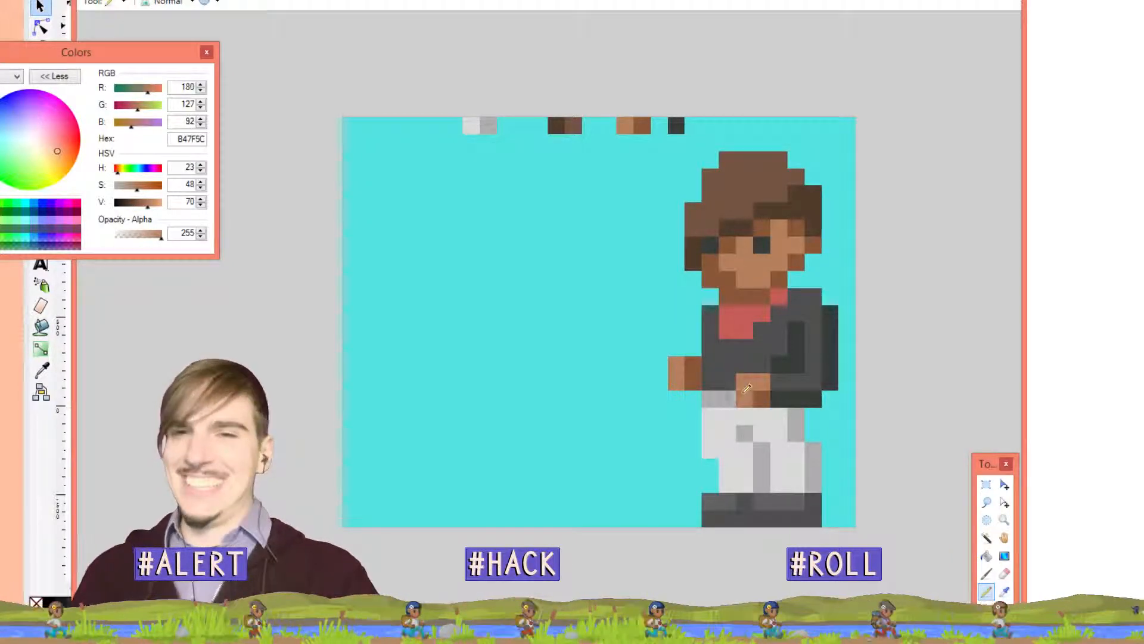
key(k)
click(774, 379)
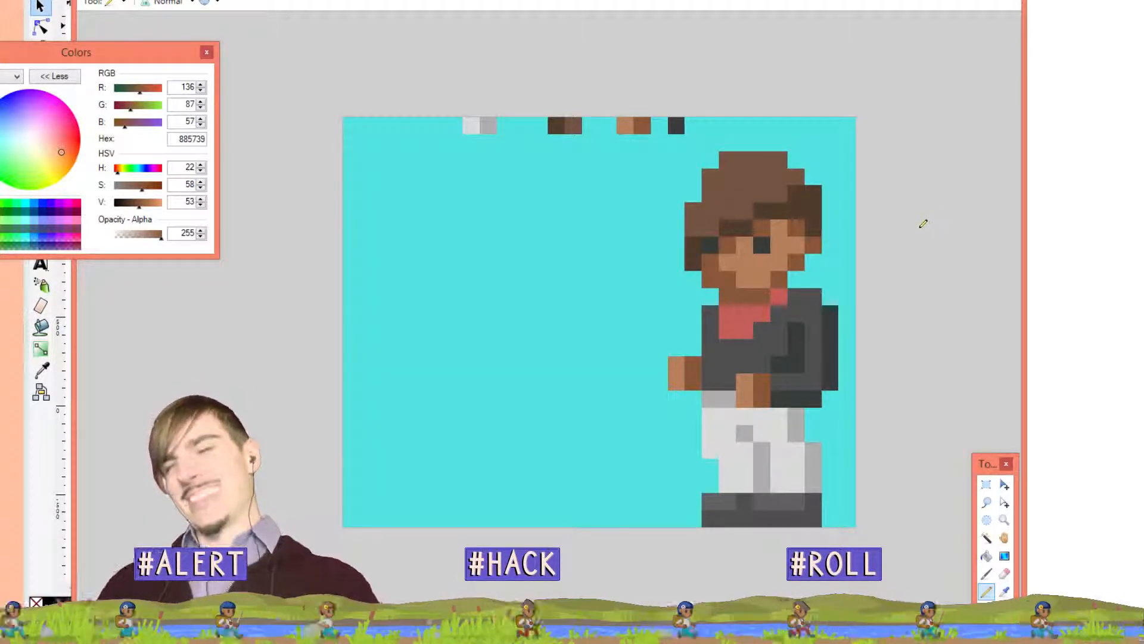
Trim three hair pixels on the head's left and top-left edges to cyan background
key(k)
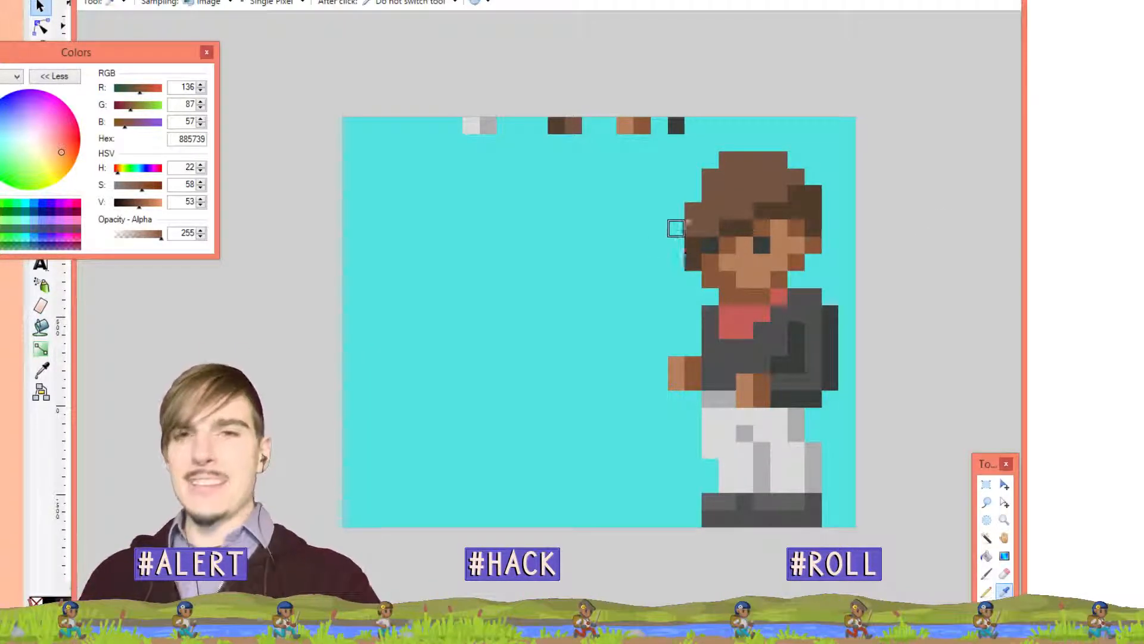
click(659, 244)
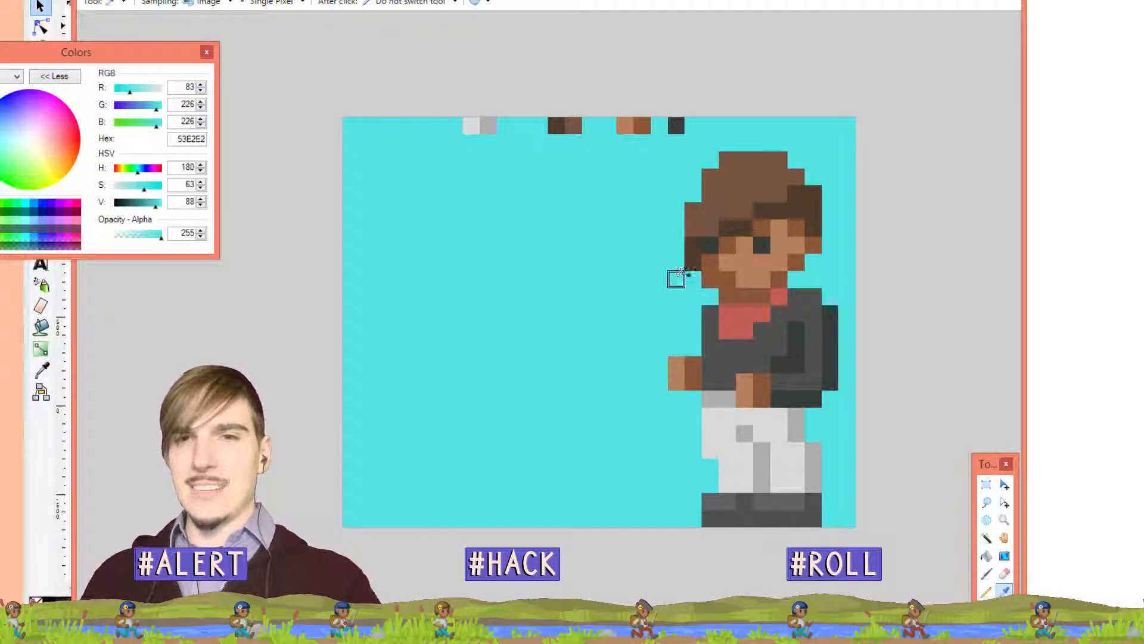
key(p)
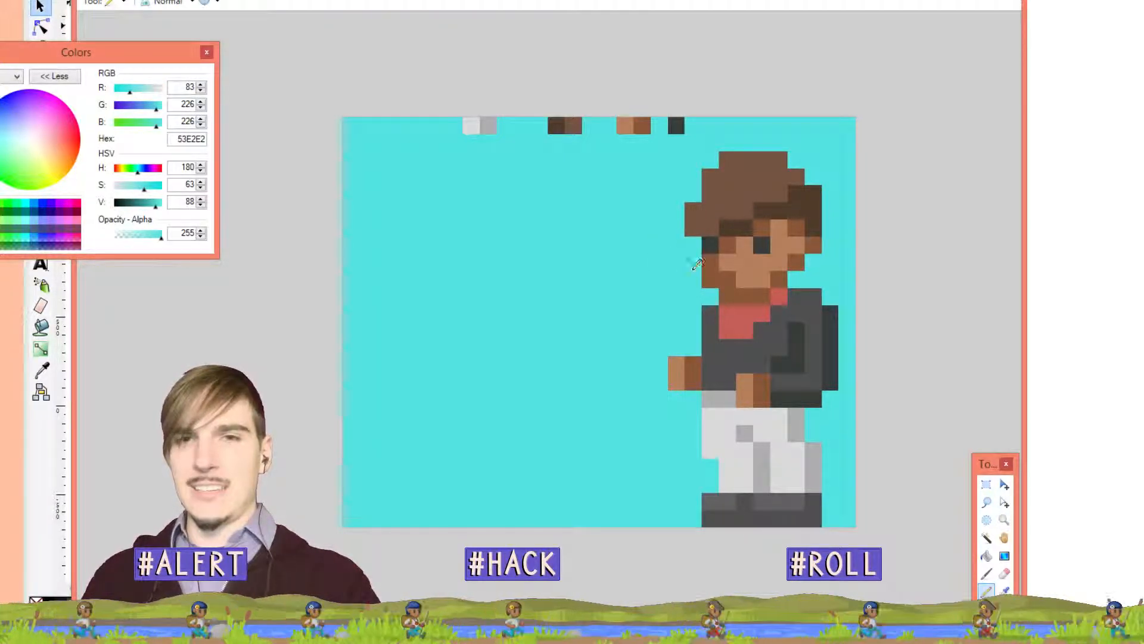
click(692, 220)
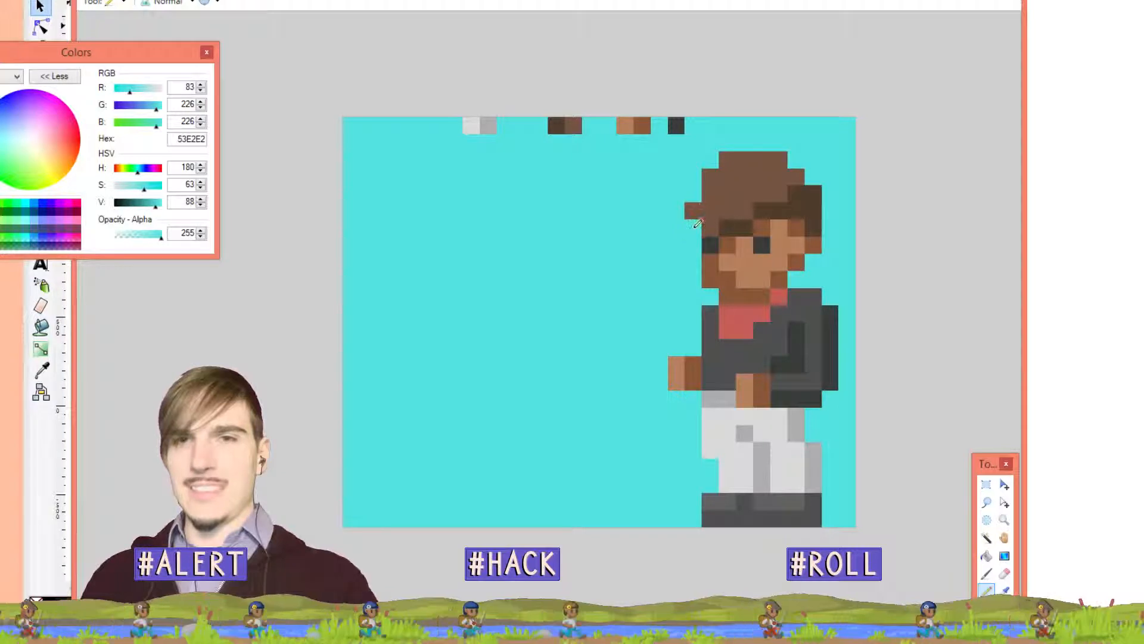
click(708, 174)
click(723, 162)
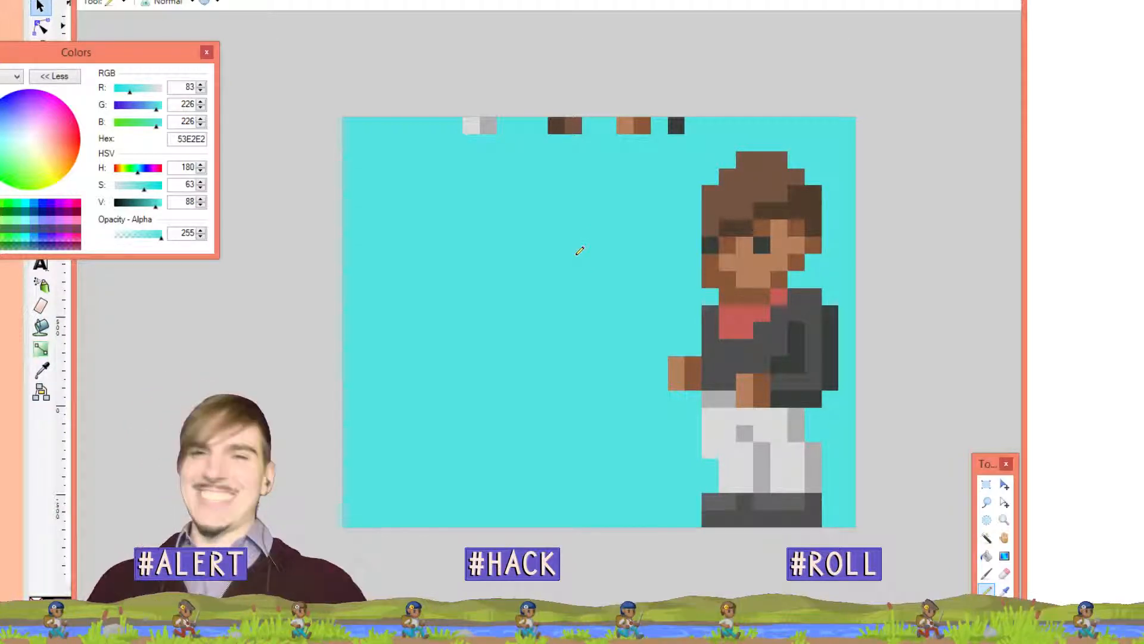
key(ctrl+z)
key(ctrl+z)
key(ctrl+z)
key(ctrl+z)
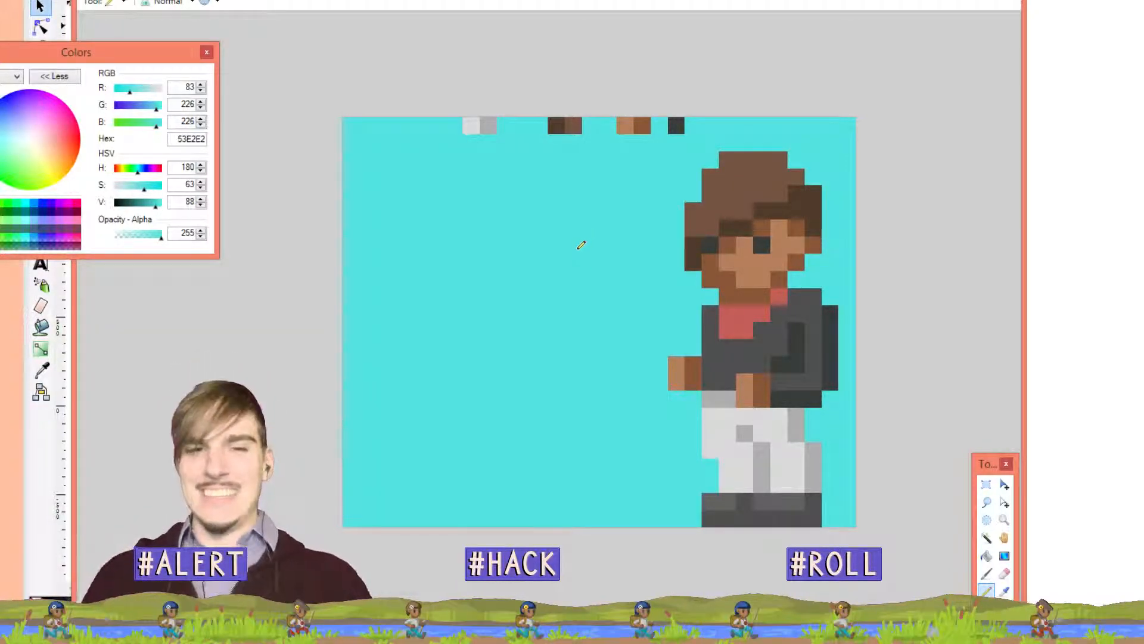
key(ctrl+y)
key(ctrl+y)
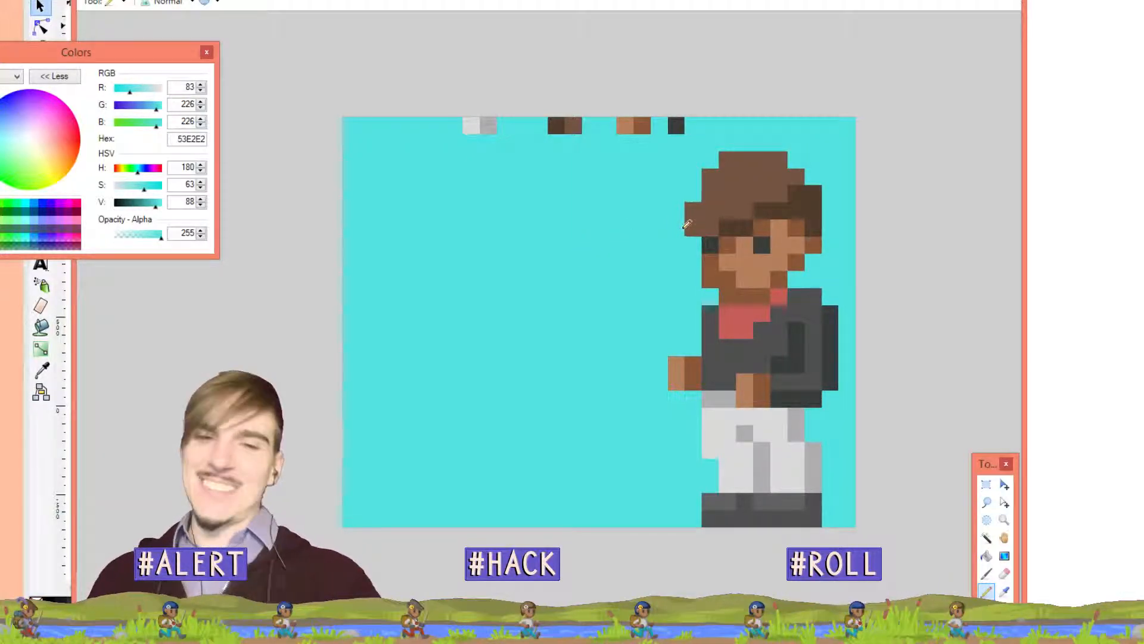
Paint a row of hair pixels above the face dark brown 503C2D
key(l)
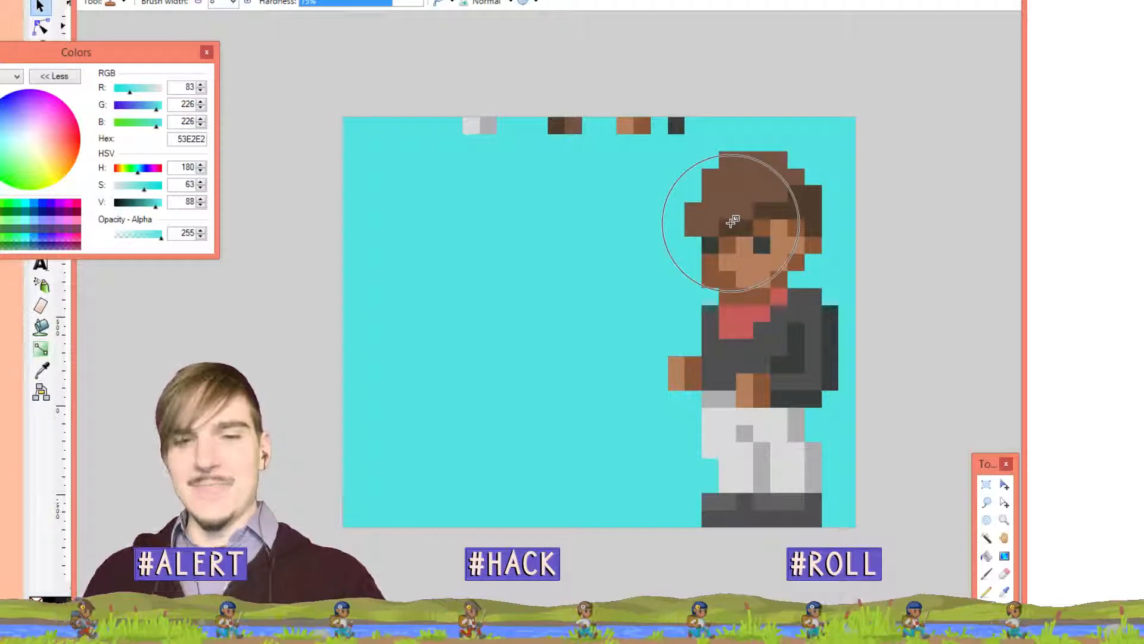
key(k)
click(734, 218)
key(p)
drag(735, 225, 702, 223)
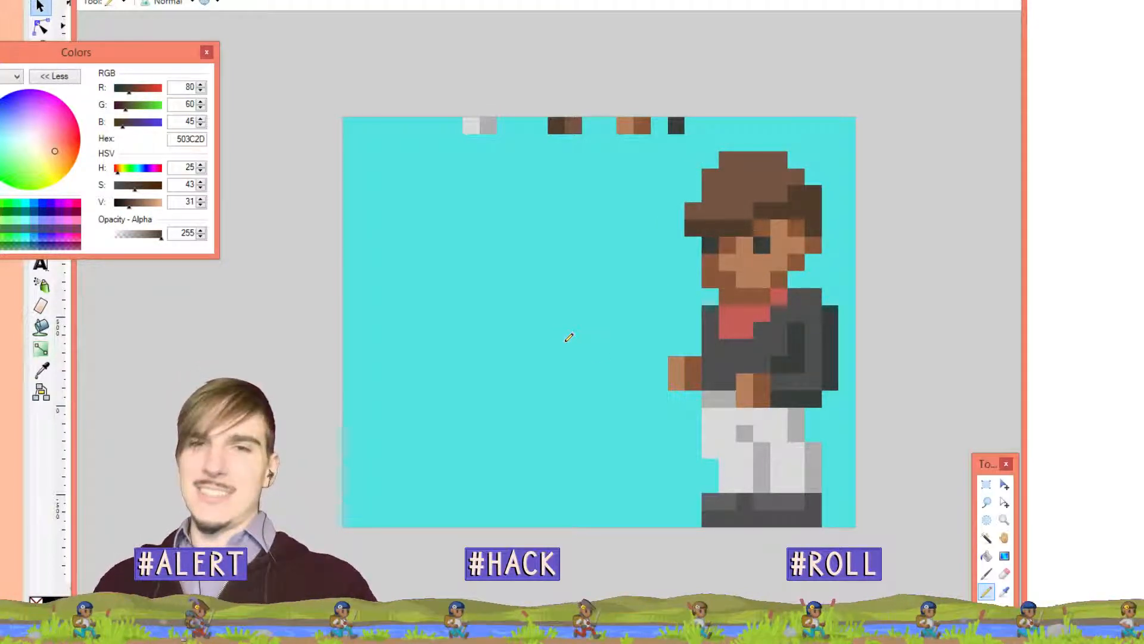
Recolour the brim pixels left of the face hat-brown and darken three hair-edge pixels
key(k)
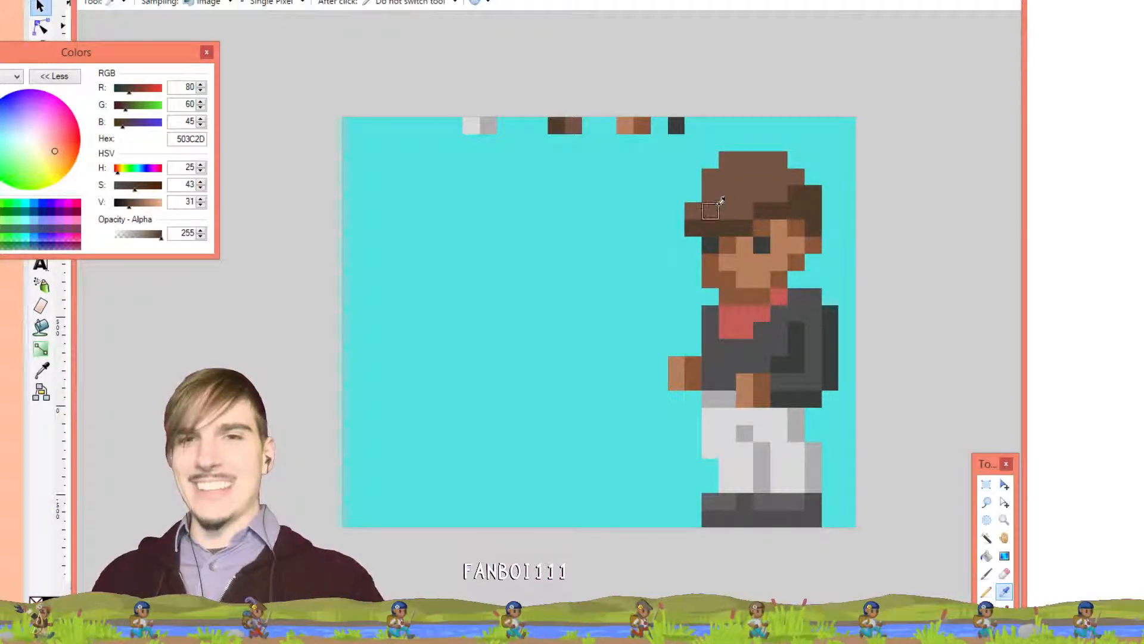
click(718, 202)
key(p)
drag(711, 225, 693, 227)
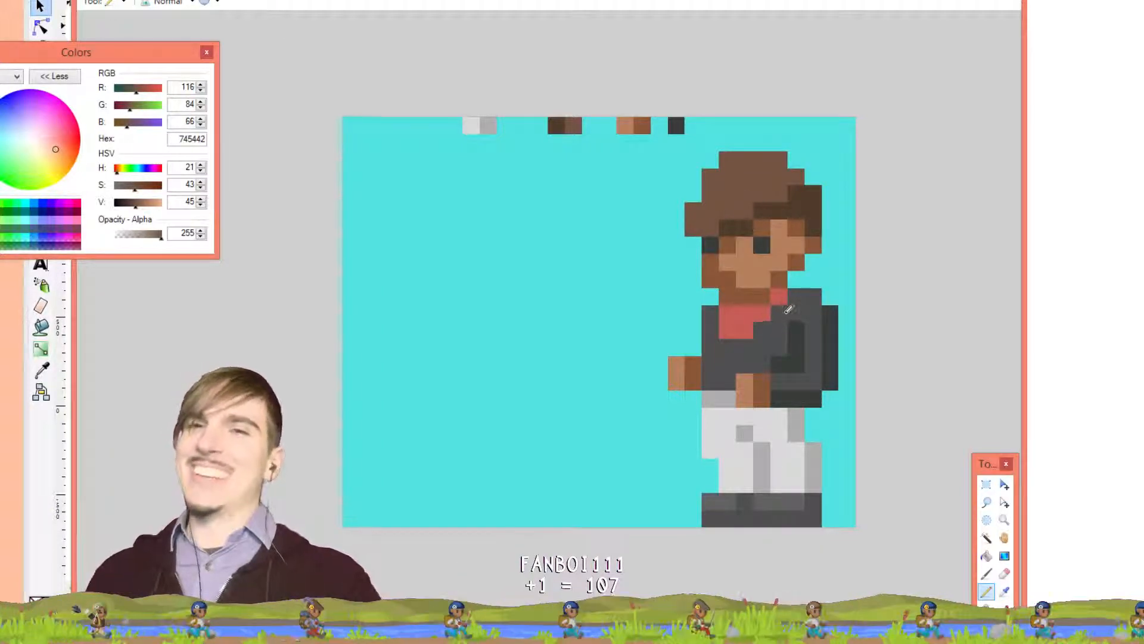
key(k)
click(793, 210)
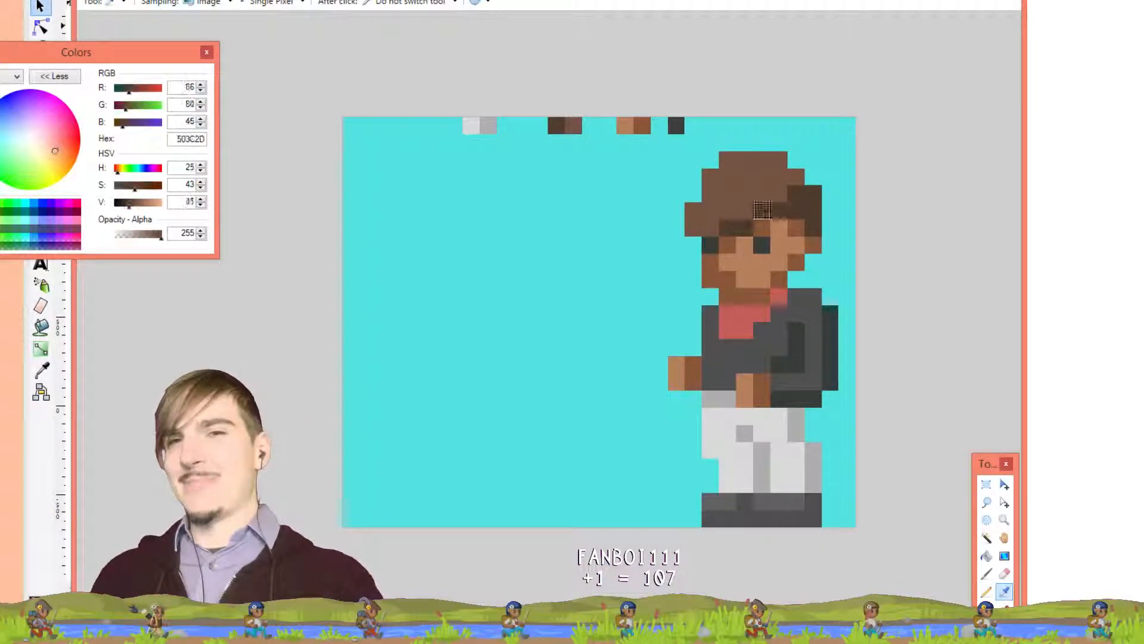
key(p)
click(692, 209)
click(710, 177)
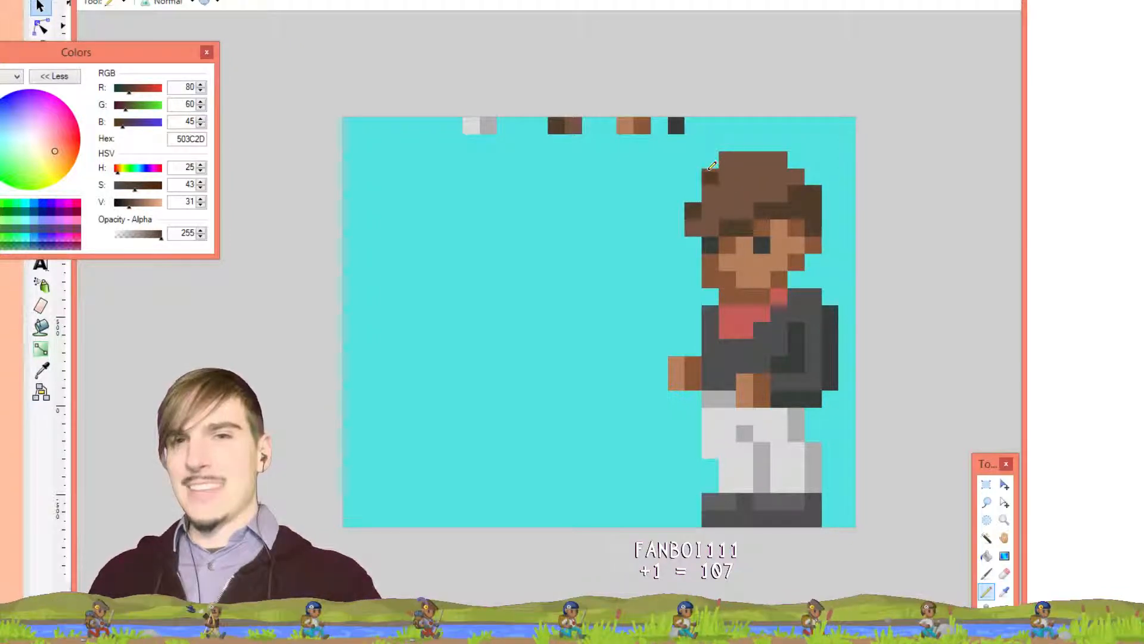
click(785, 159)
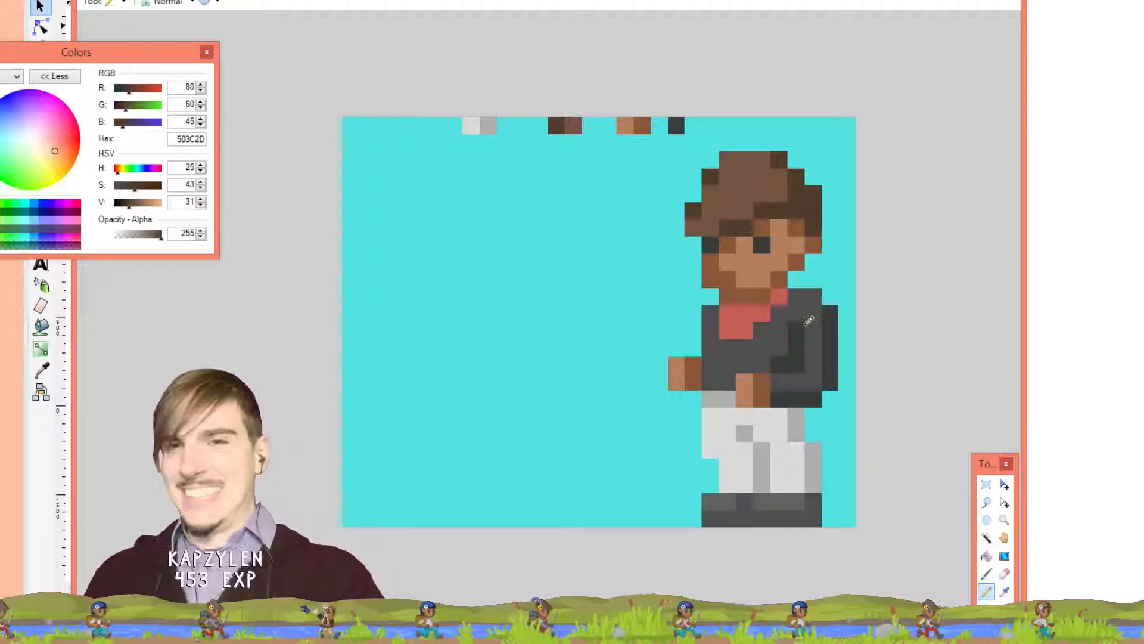
Darken a jacket shoulder pixel with dark grey, then undo the shoulder edits
key(k)
click(830, 316)
key(p)
click(814, 297)
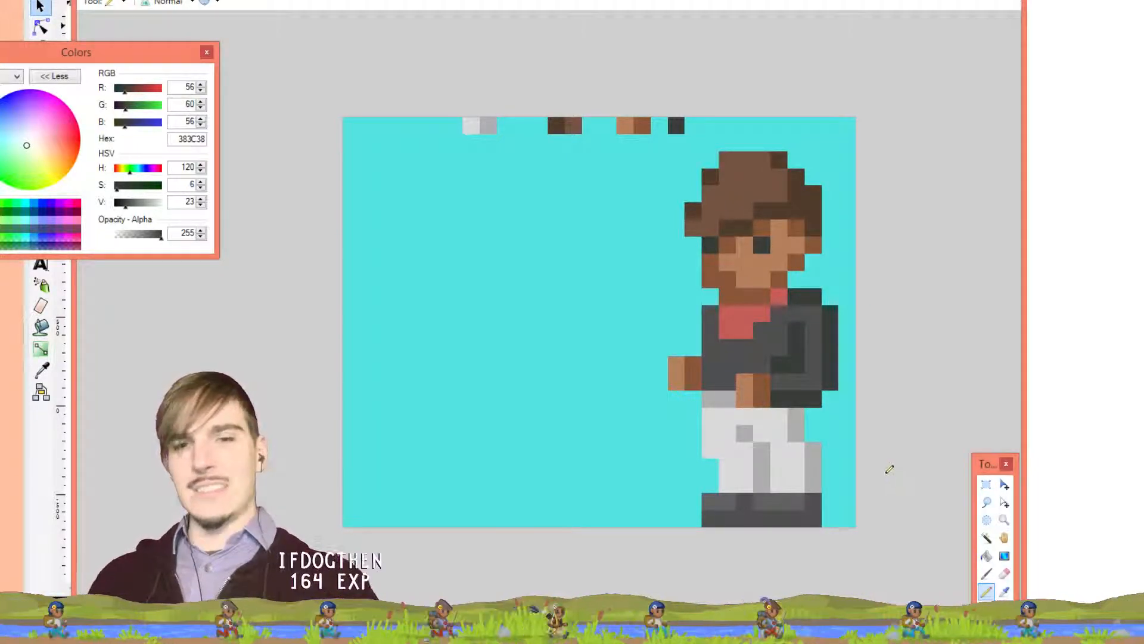
key(r)
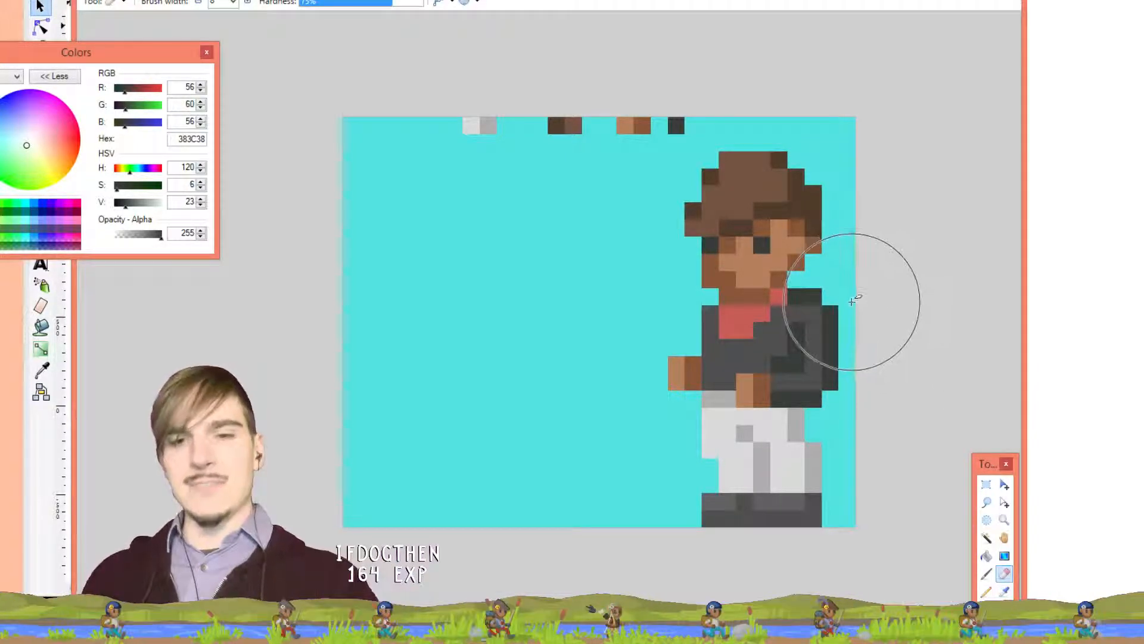
click(849, 297)
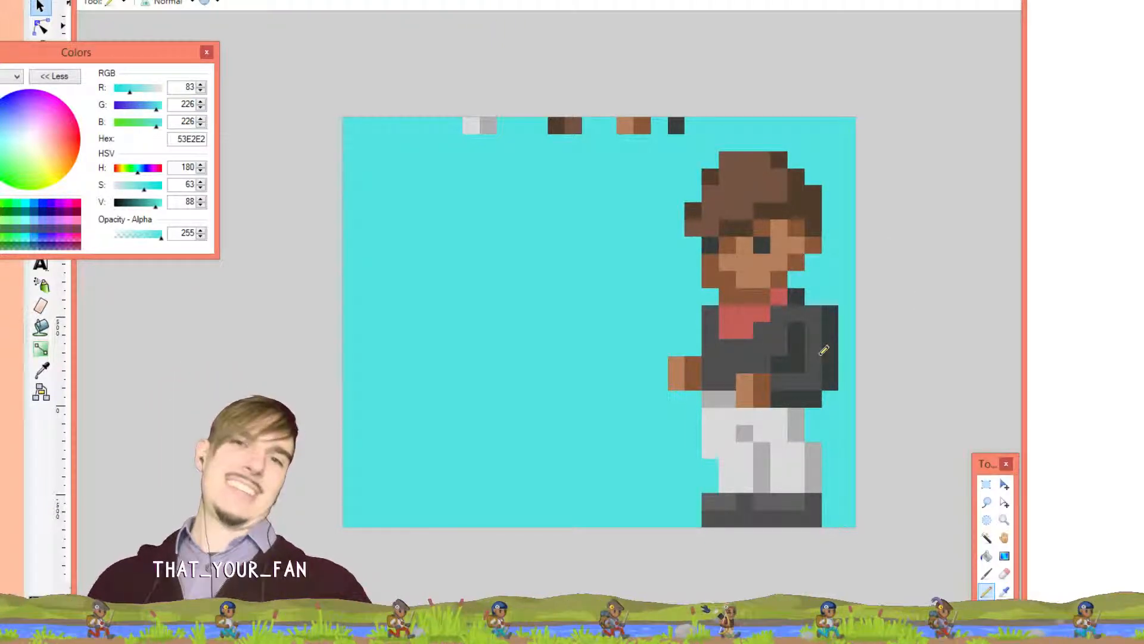
key(ctrl+z)
key(ctrl+z)
key(ctrl+z)
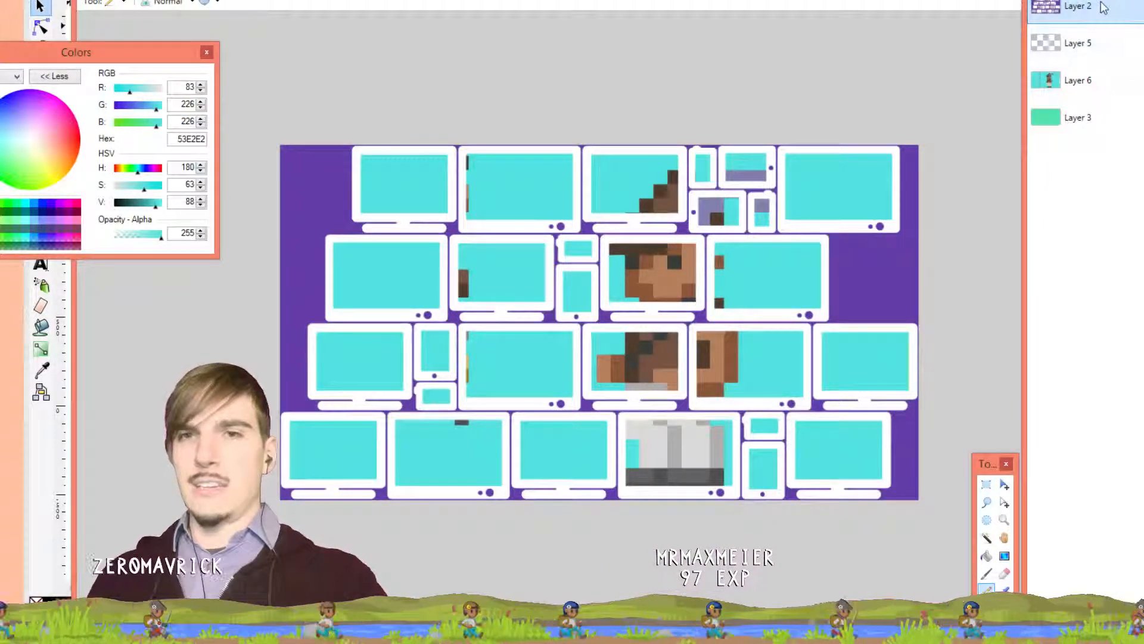
Try moving Layer 6's sprite up about 23 px, undo both moves, and return to the cyan sprite
click(1099, 83)
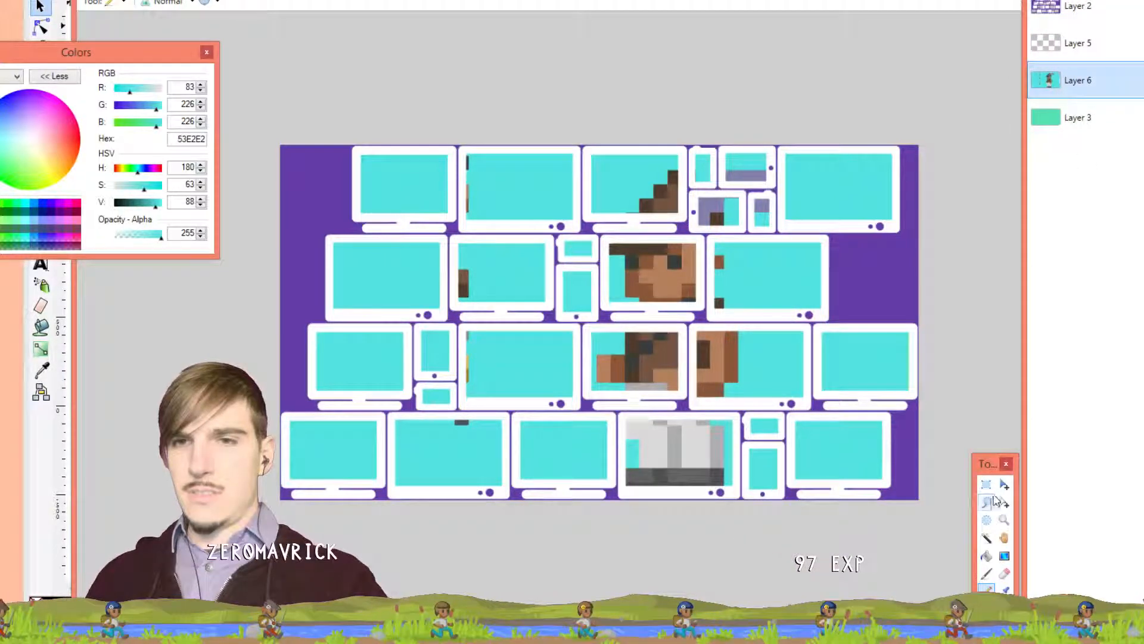
click(1004, 484)
drag(794, 371, 793, 357)
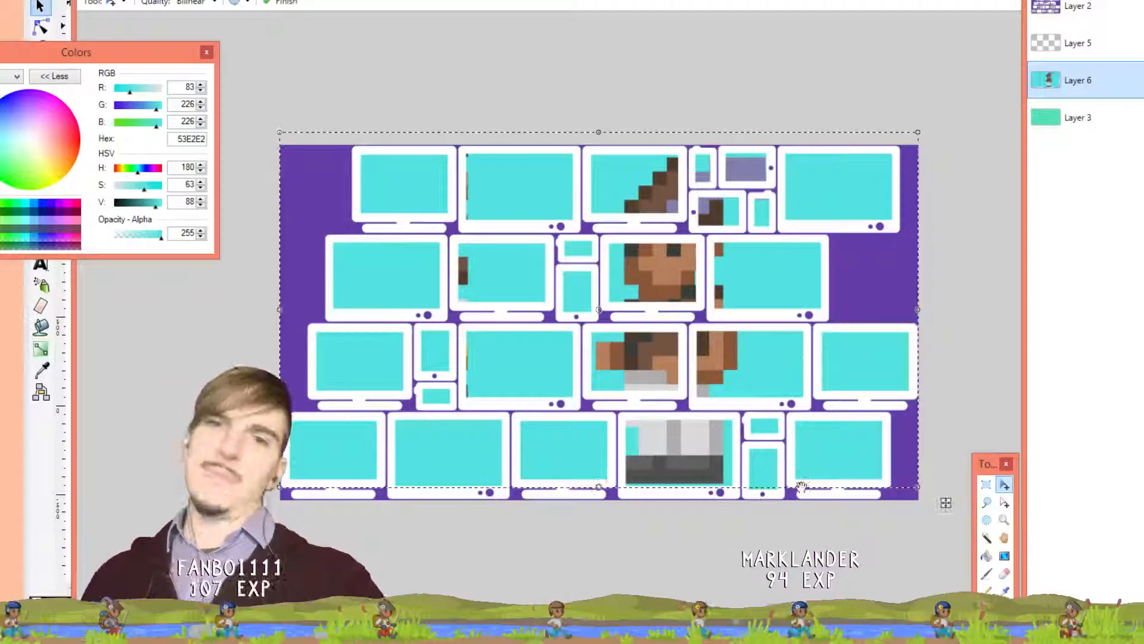
key(ctrl+z)
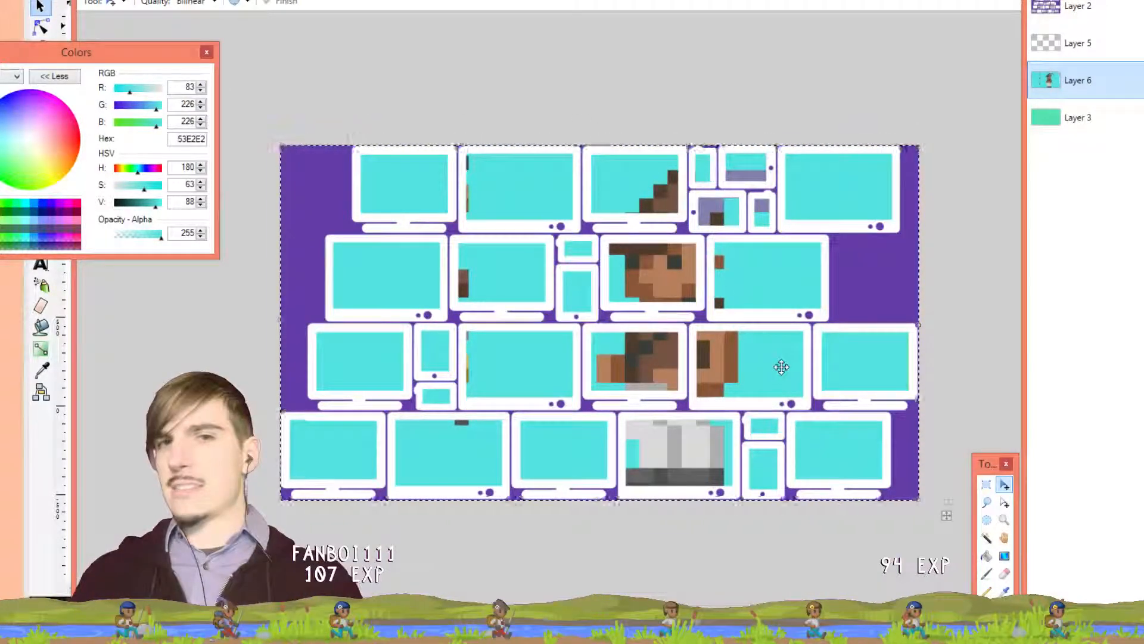
drag(779, 365, 754, 352)
key(ctrl+z)
key(ctrl+z)
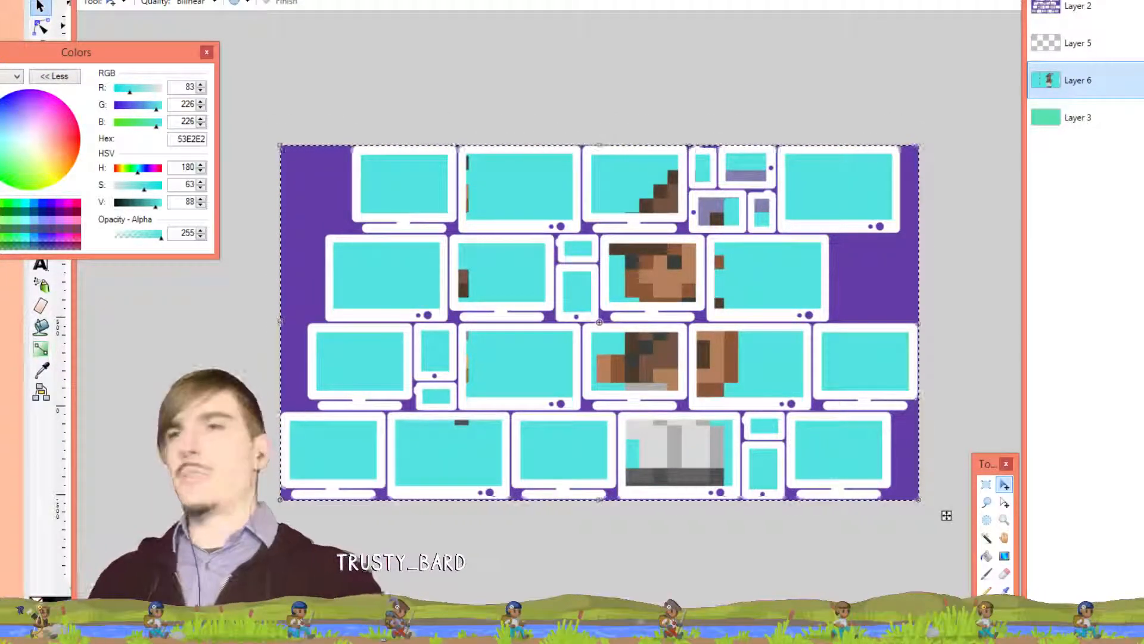
click(774, 1)
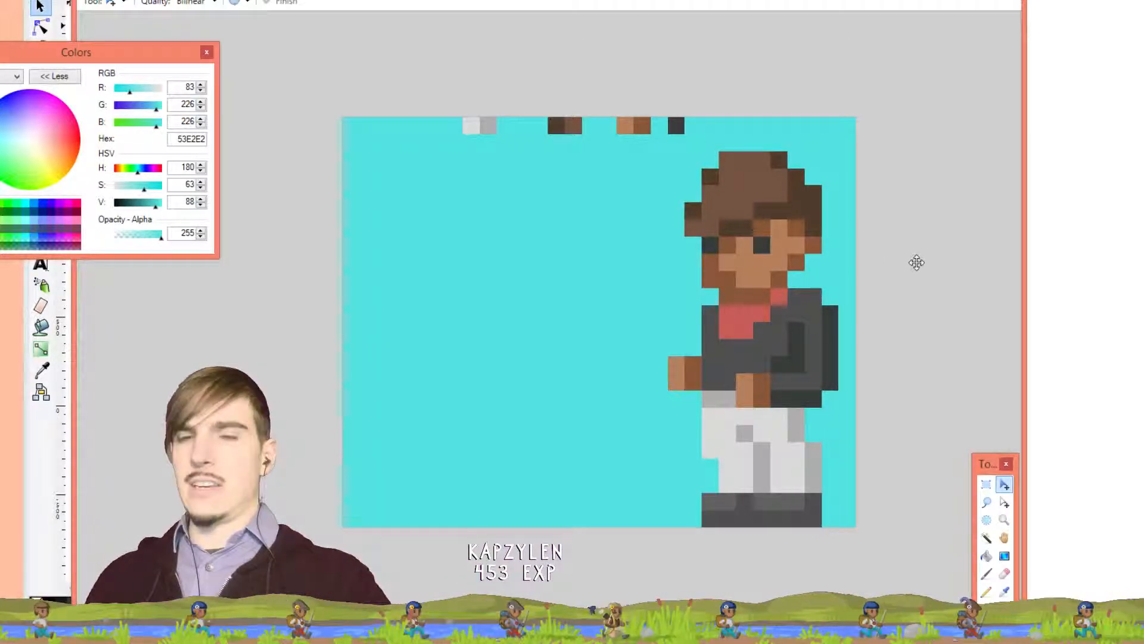
click(709, 1)
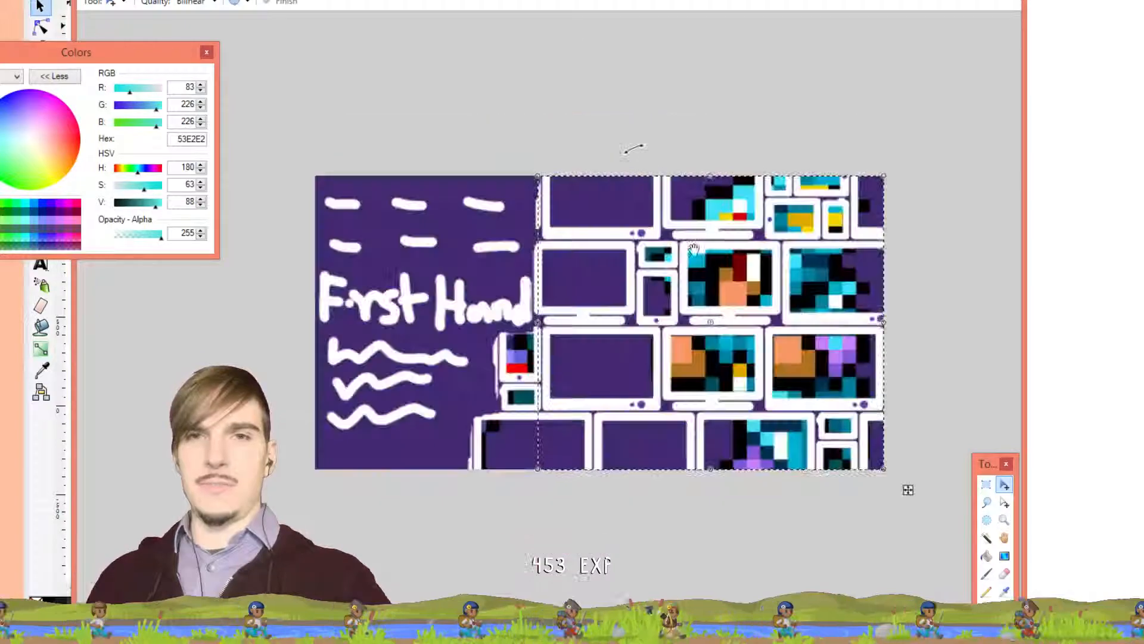
click(710, 2)
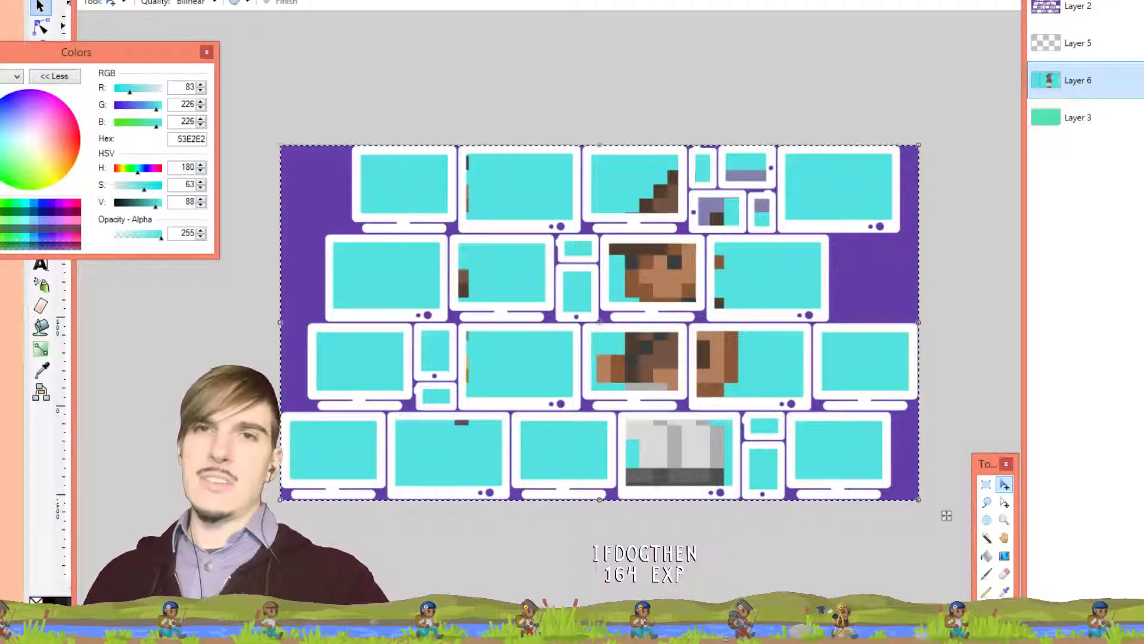
click(709, 1)
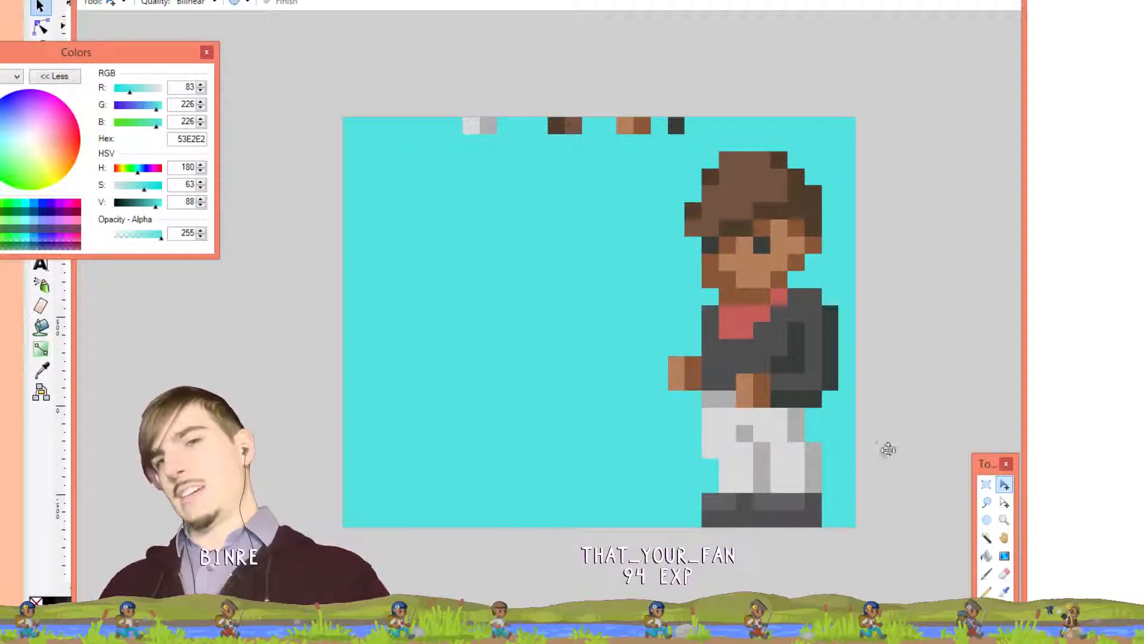
key(k)
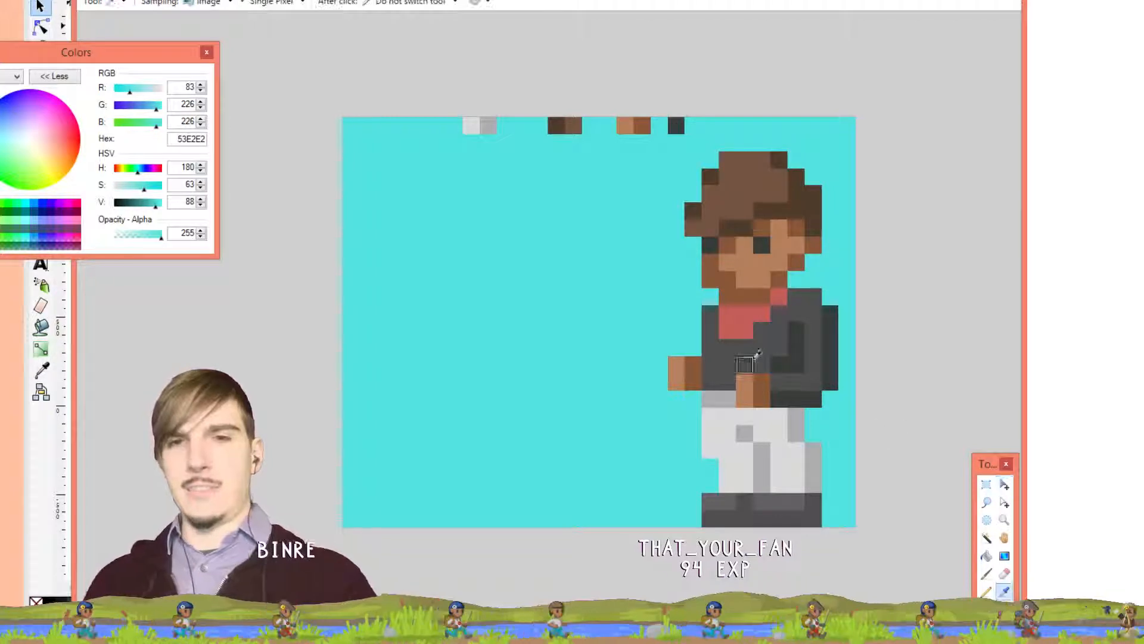
click(745, 365)
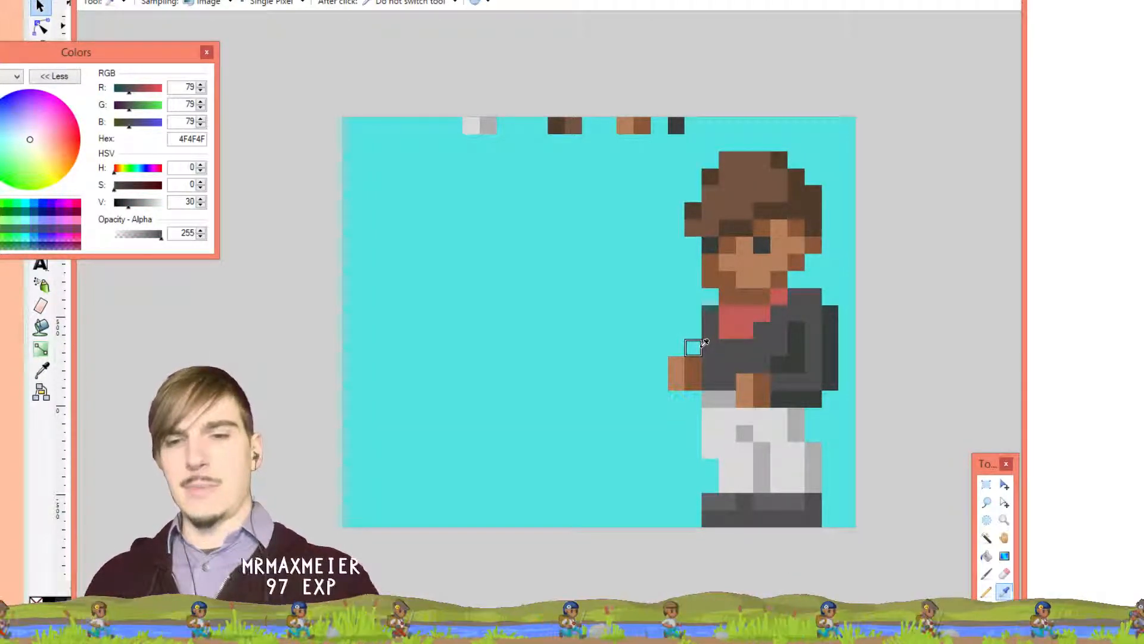
key(p)
mouse_move(694, 325)
mouse_down()
mouse_move(698, 381)
mouse_move(730, 398)
mouse_up()
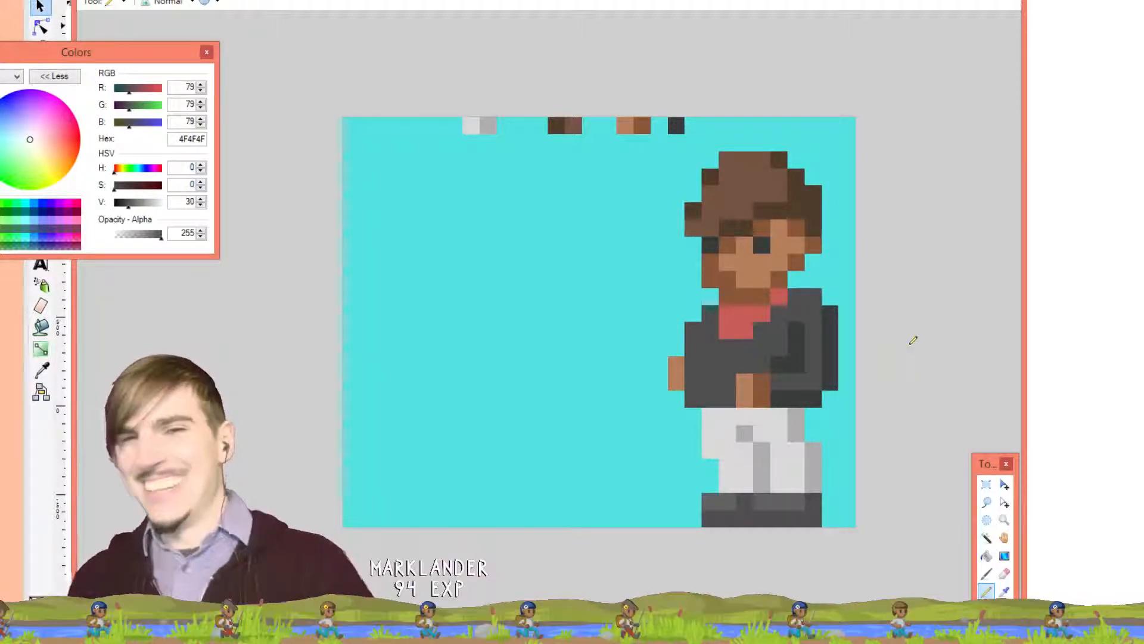
key(ctrl+z)
key(ctrl+z)
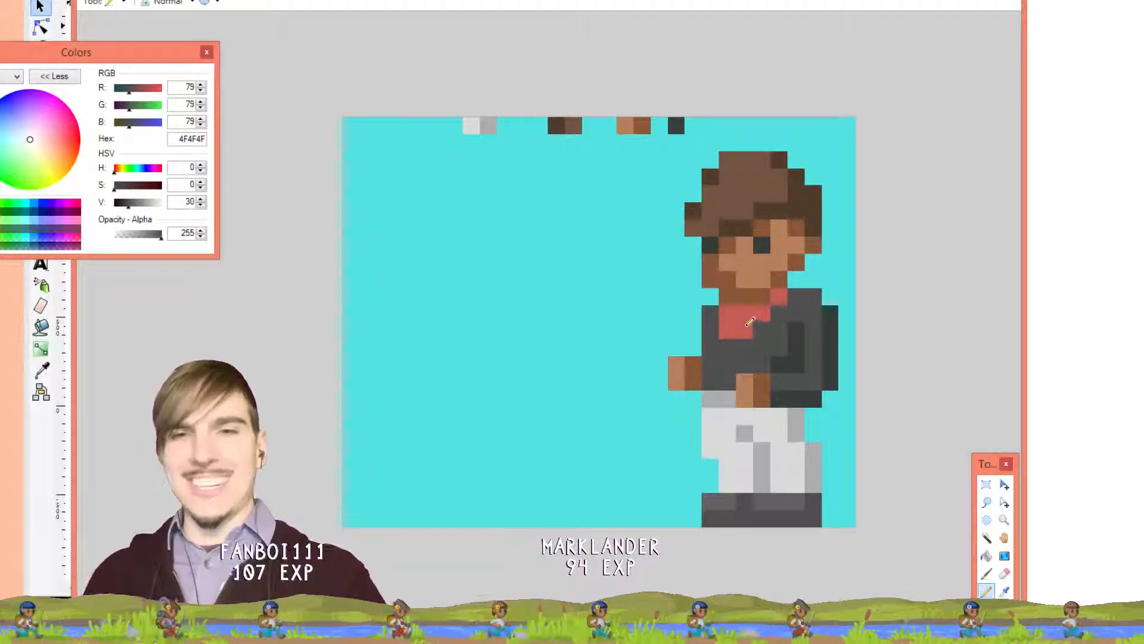
key(k)
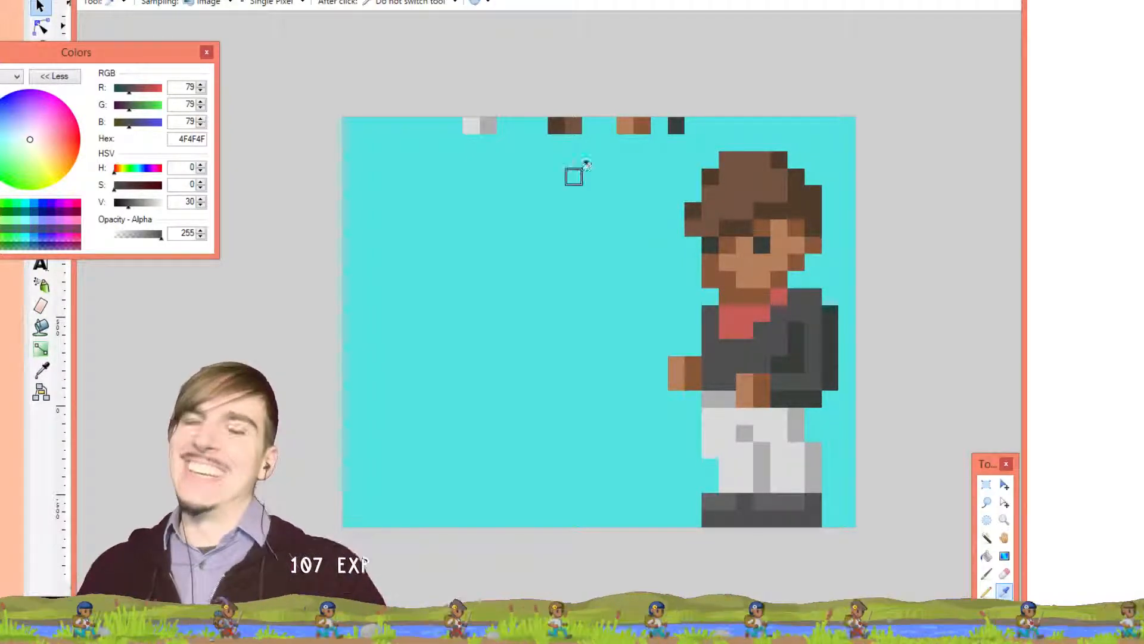
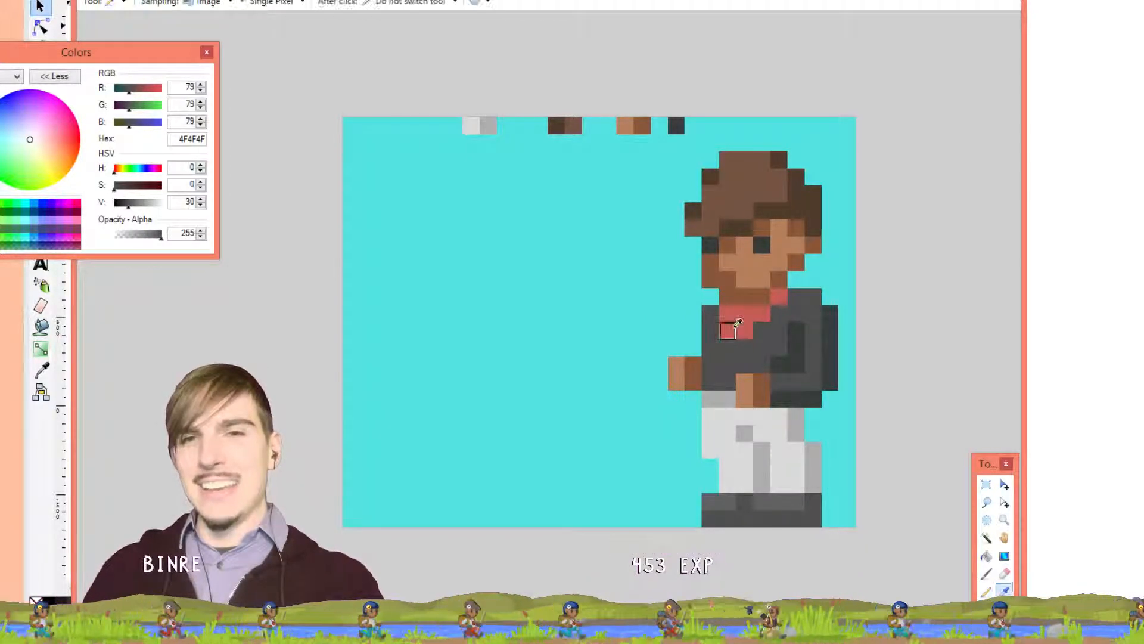
Sample the scarf red C65D57 and pencil it down the shirt front, undoing stray collar pixels
click(736, 333)
key(p)
mouse_move(736, 339)
mouse_down()
mouse_move(726, 380)
mouse_move(744, 366)
mouse_move(744, 339)
mouse_up()
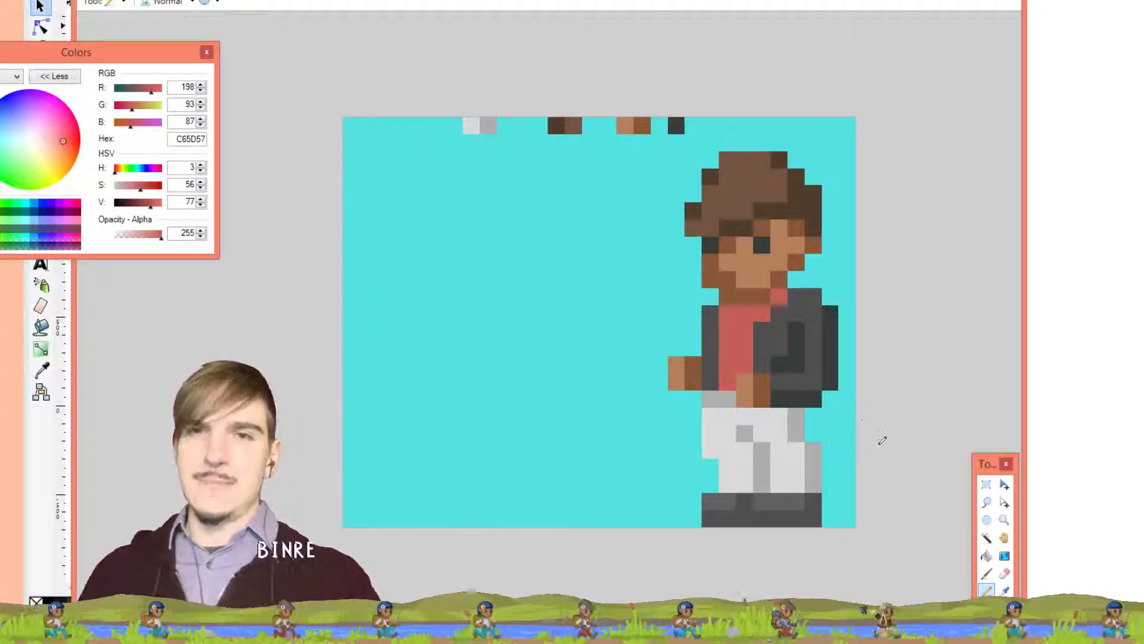
drag(759, 316, 767, 355)
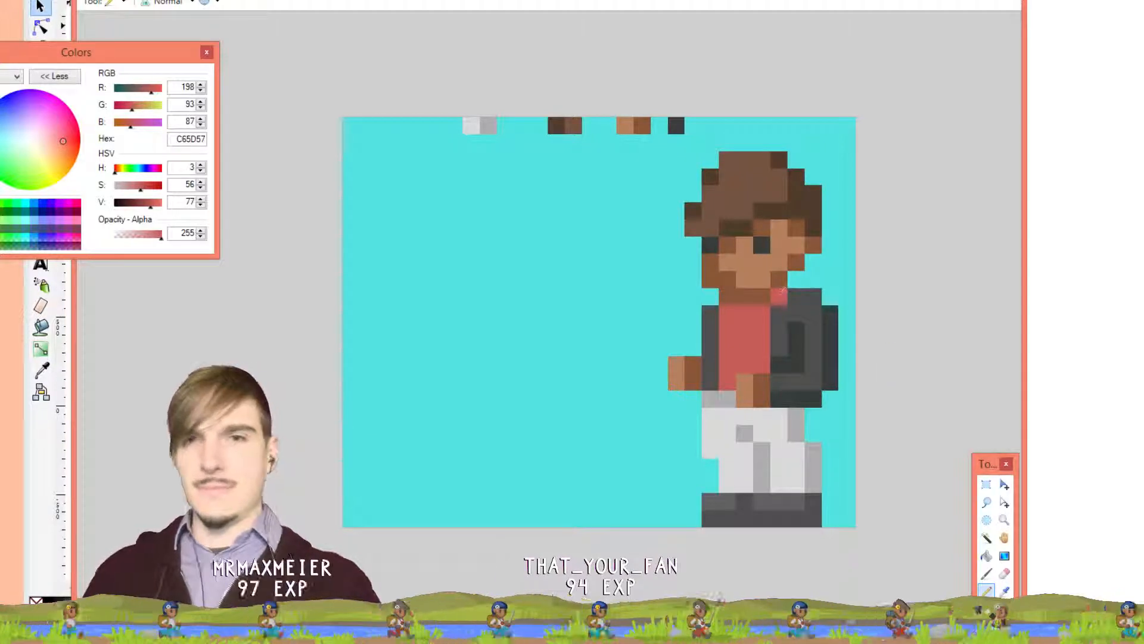
click(779, 313)
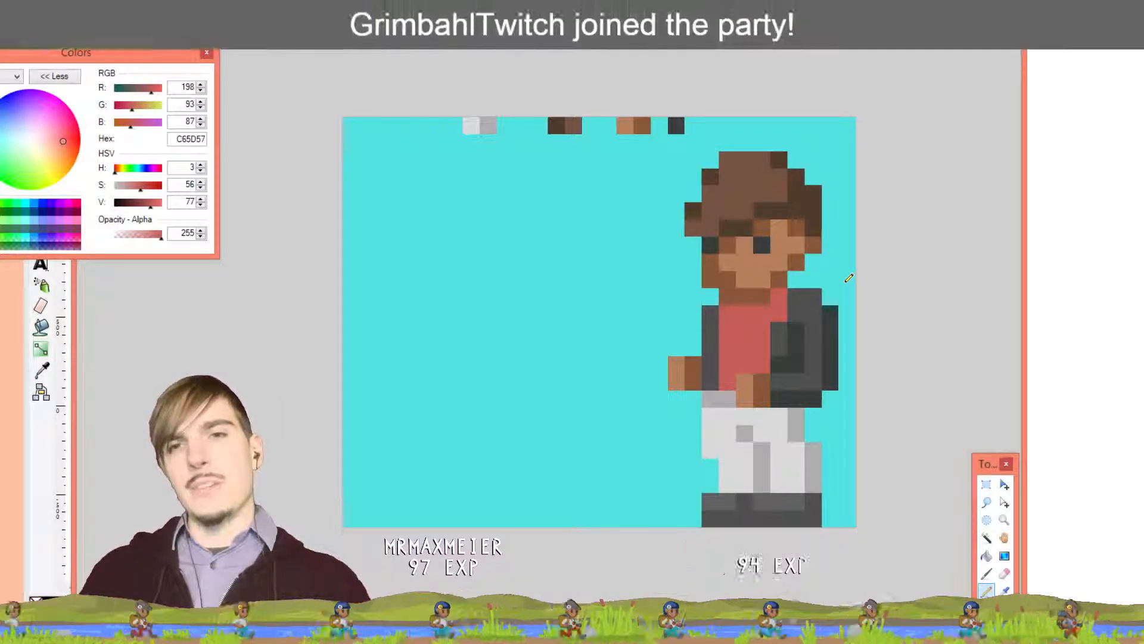
key(ctrl+z)
key(ctrl+z)
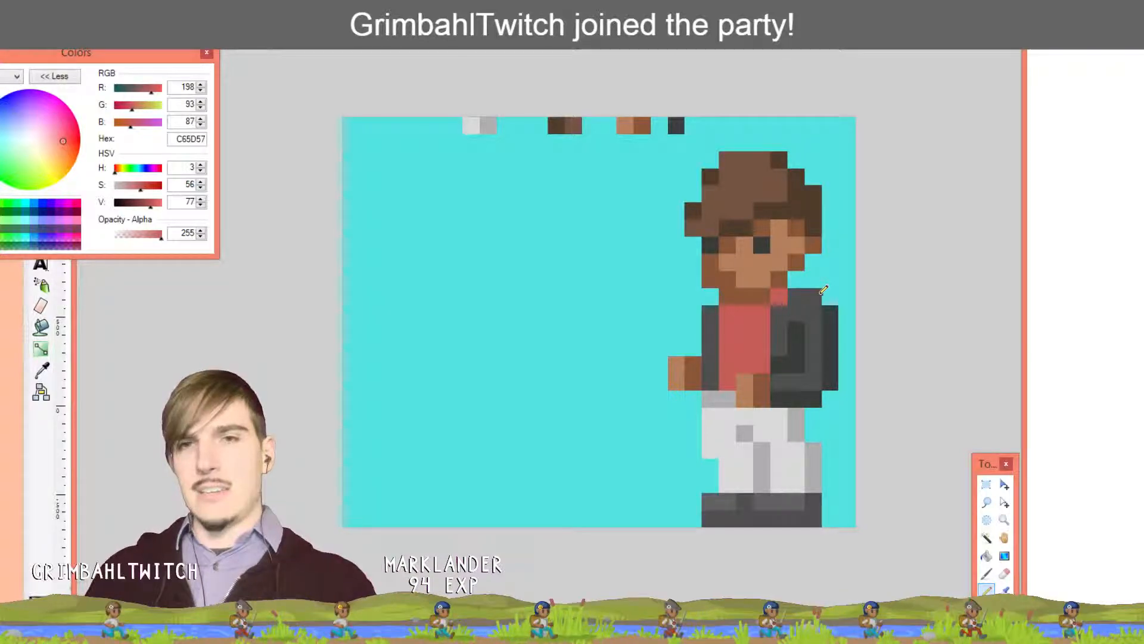
key(alt+Tab)
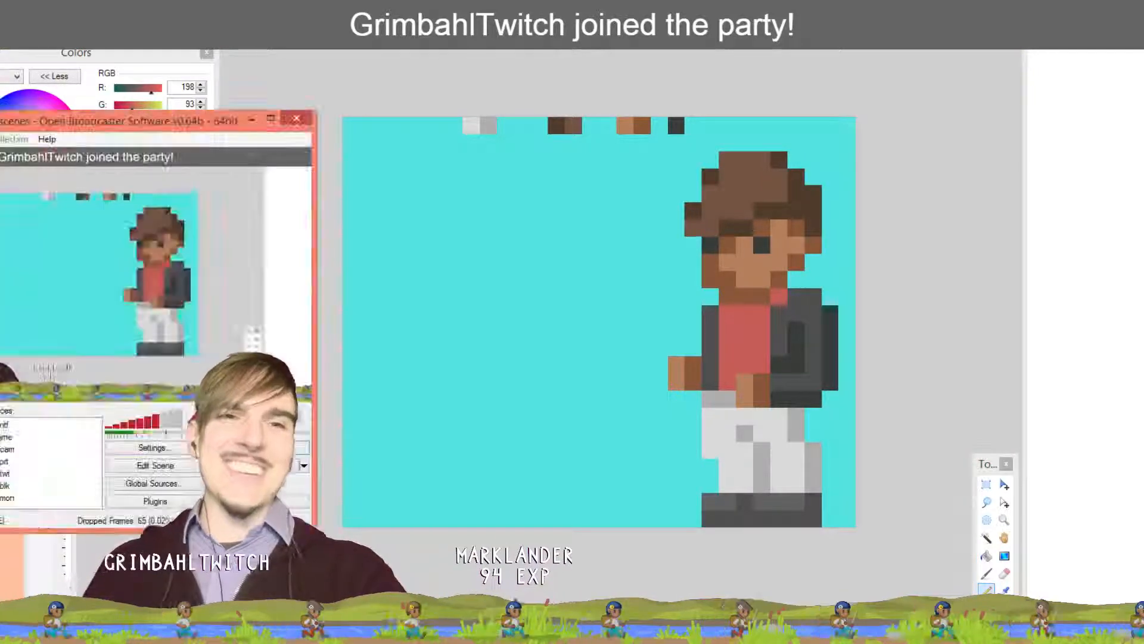
key(alt+Tab)
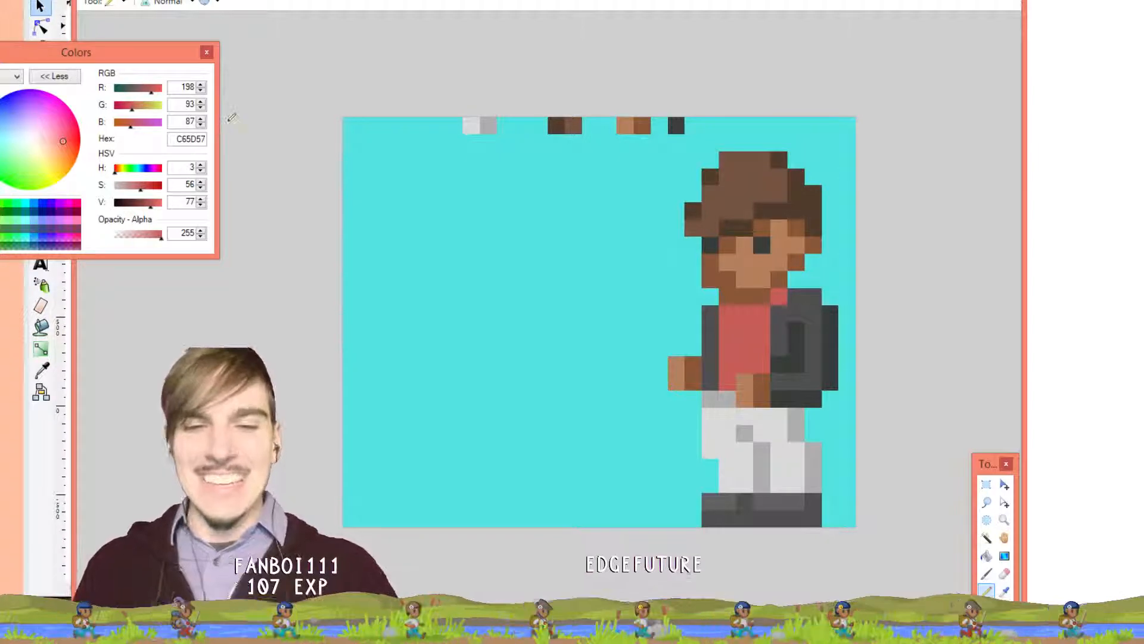
key(k)
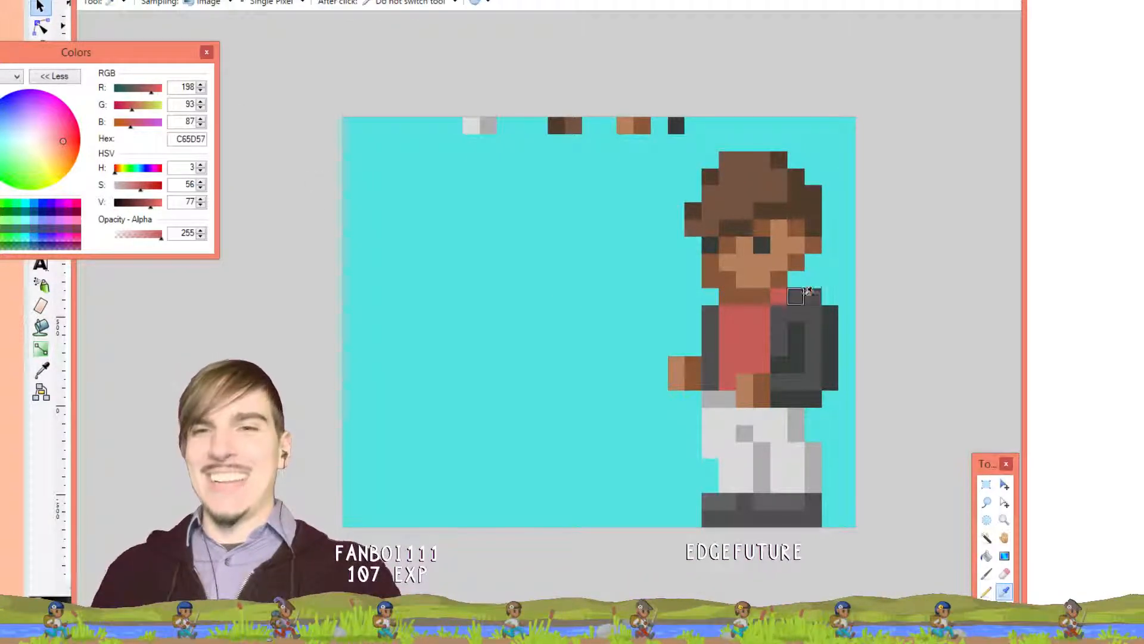
Sample greys 4F4F4F and 383C38 and pencil dark pixels on the collar, undoing the last two
click(796, 296)
key(p)
click(799, 279)
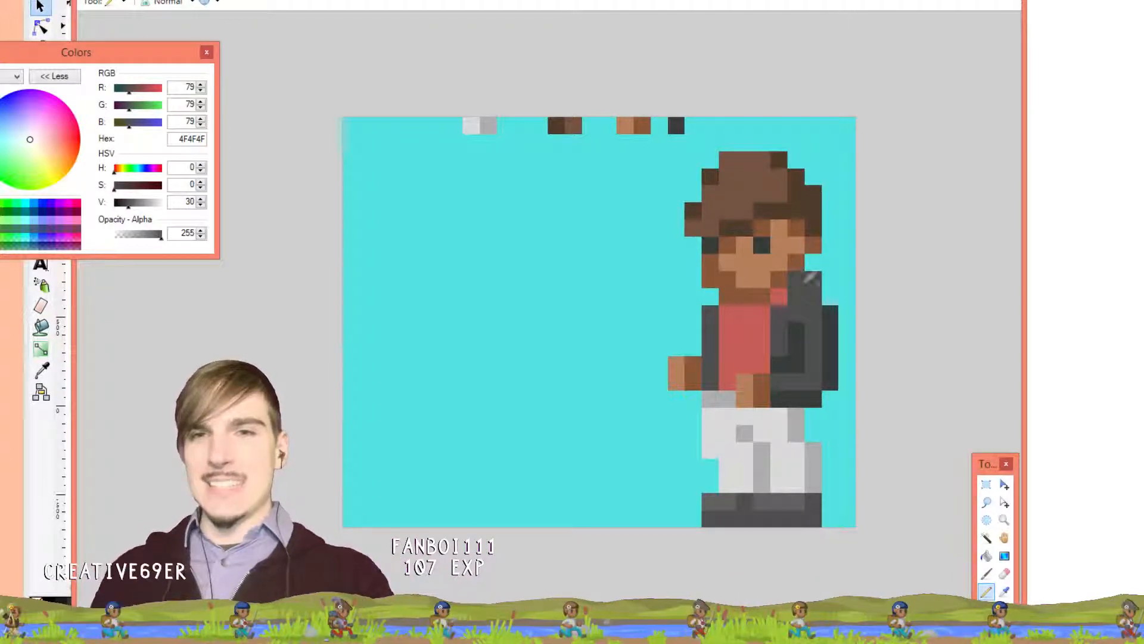
key(k)
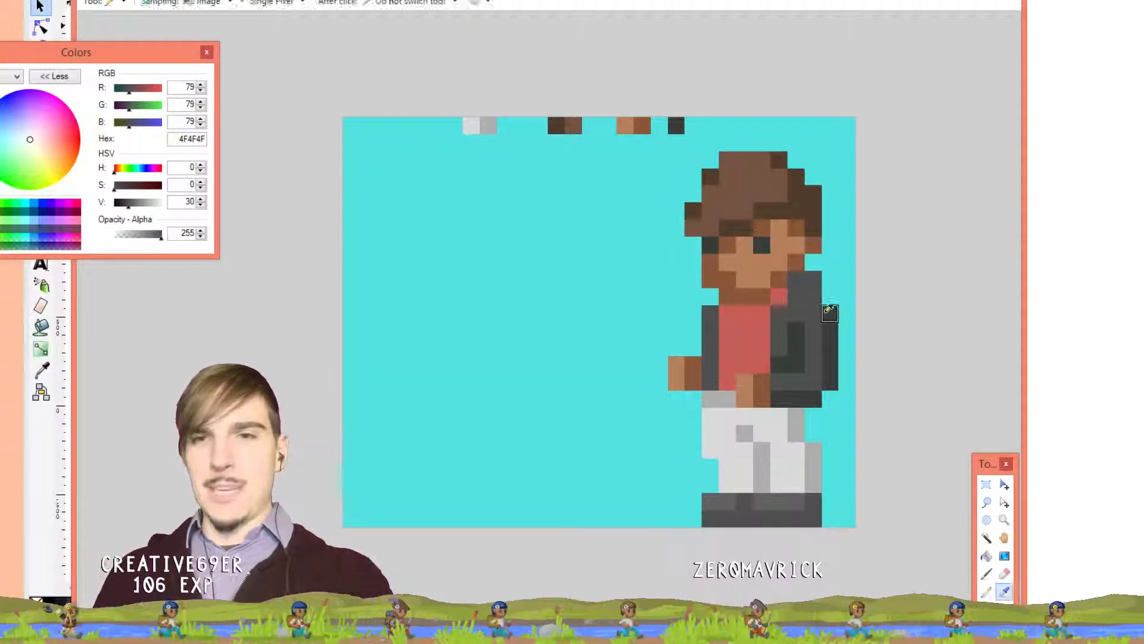
click(826, 312)
key(p)
click(812, 296)
click(798, 296)
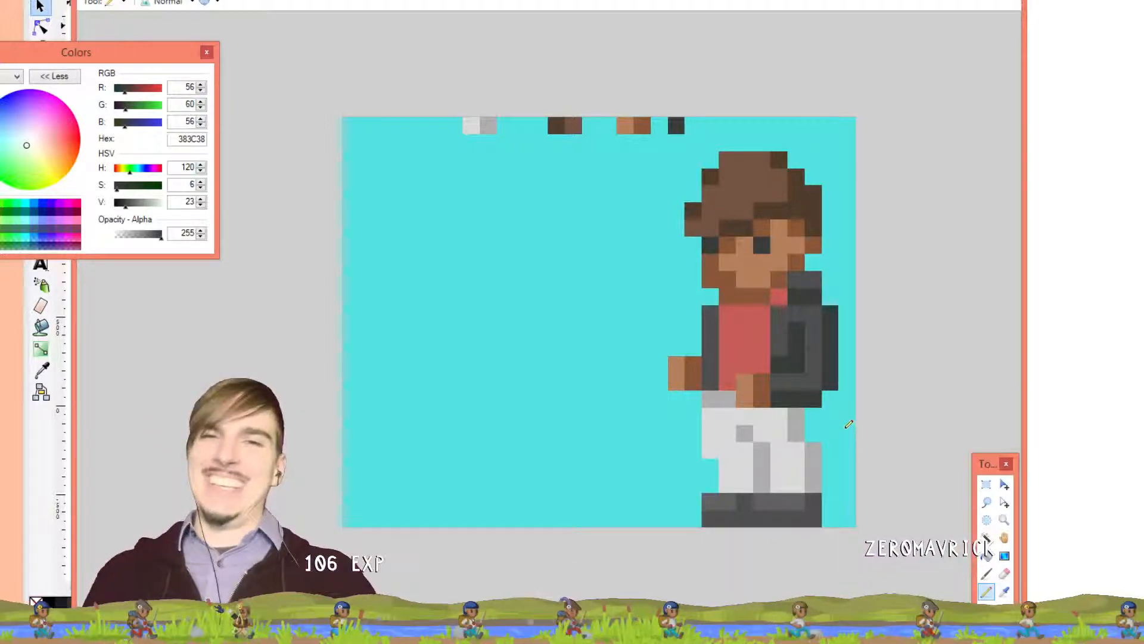
key(ctrl+z)
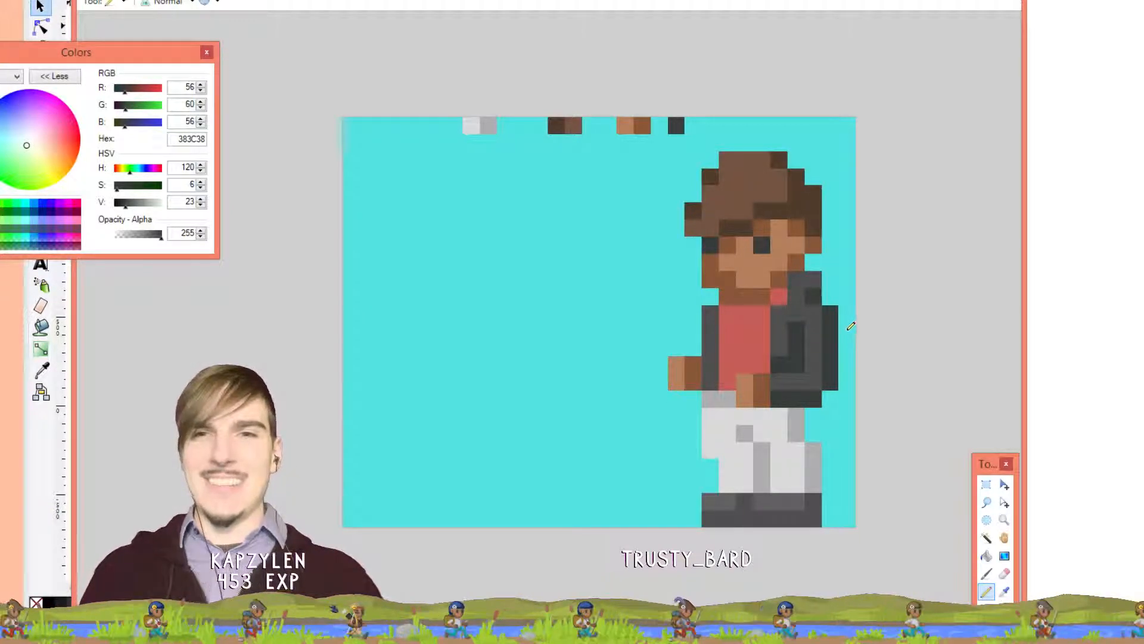
key(ctrl+z)
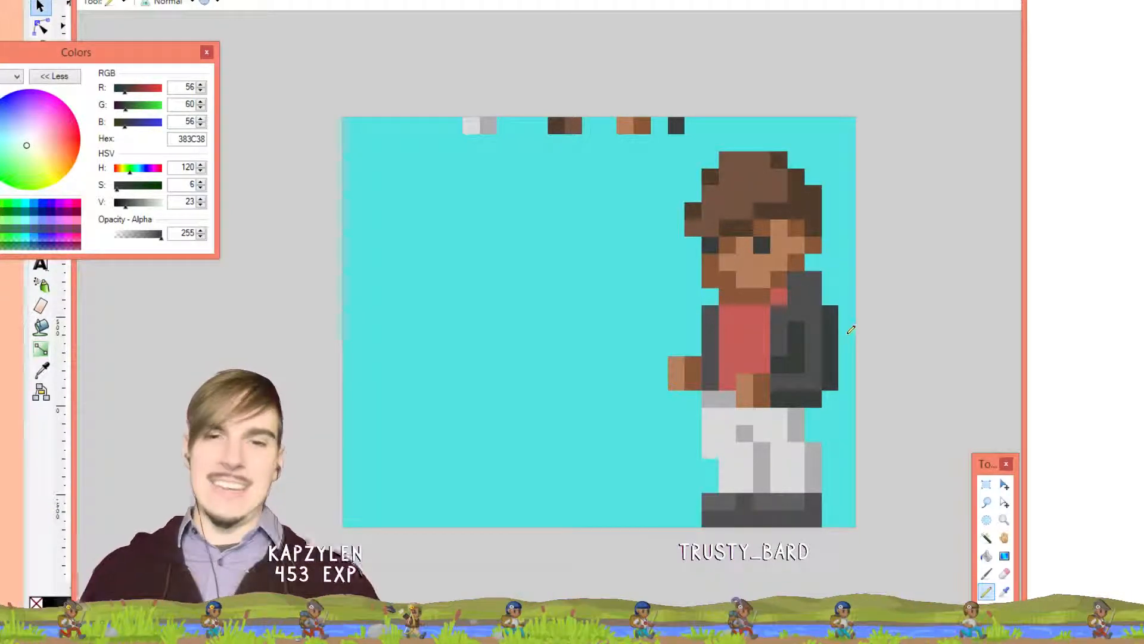
Retry dark 383C38 collar pixels beside the neck, undoing the unwanted ones
click(797, 280)
click(797, 294)
click(816, 279)
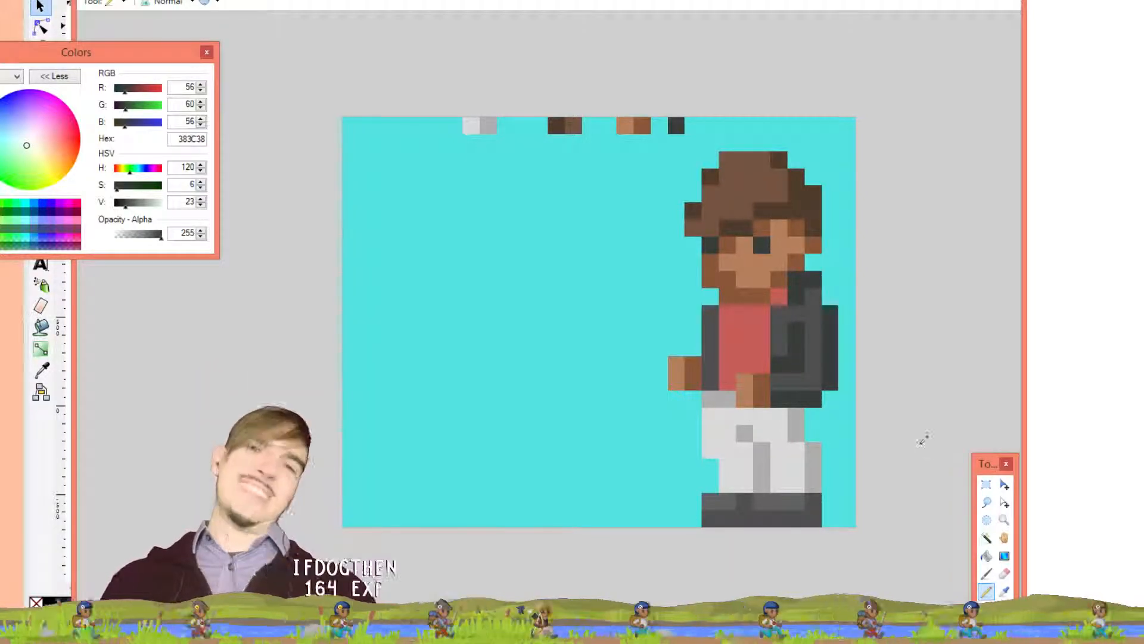
key(ctrl+z)
key(ctrl+z)
key(ctrl+z)
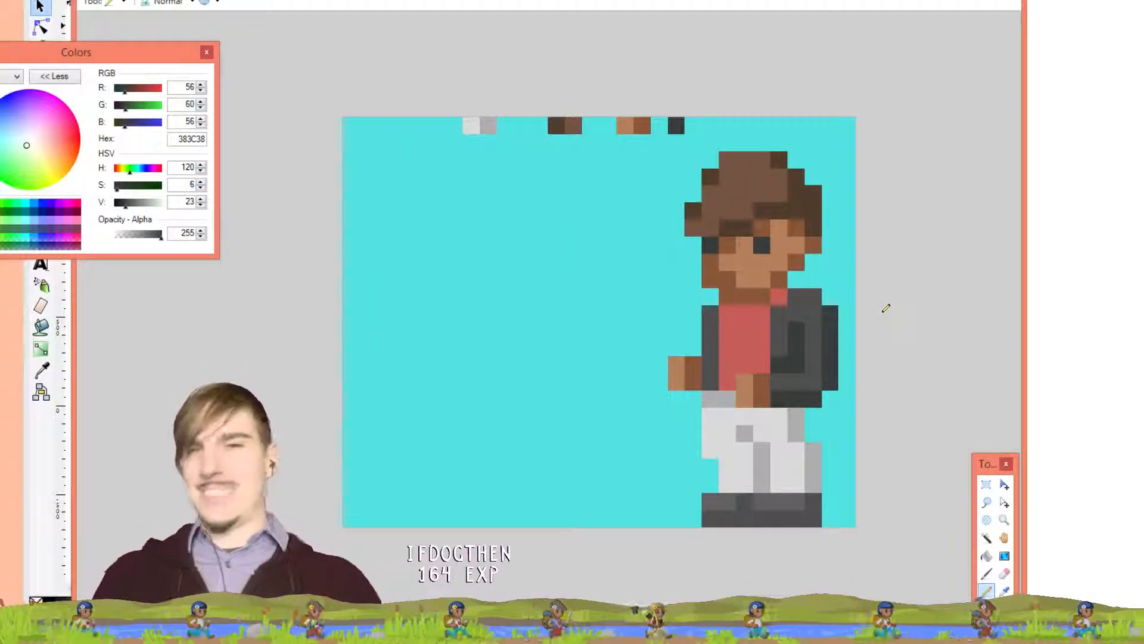
click(797, 279)
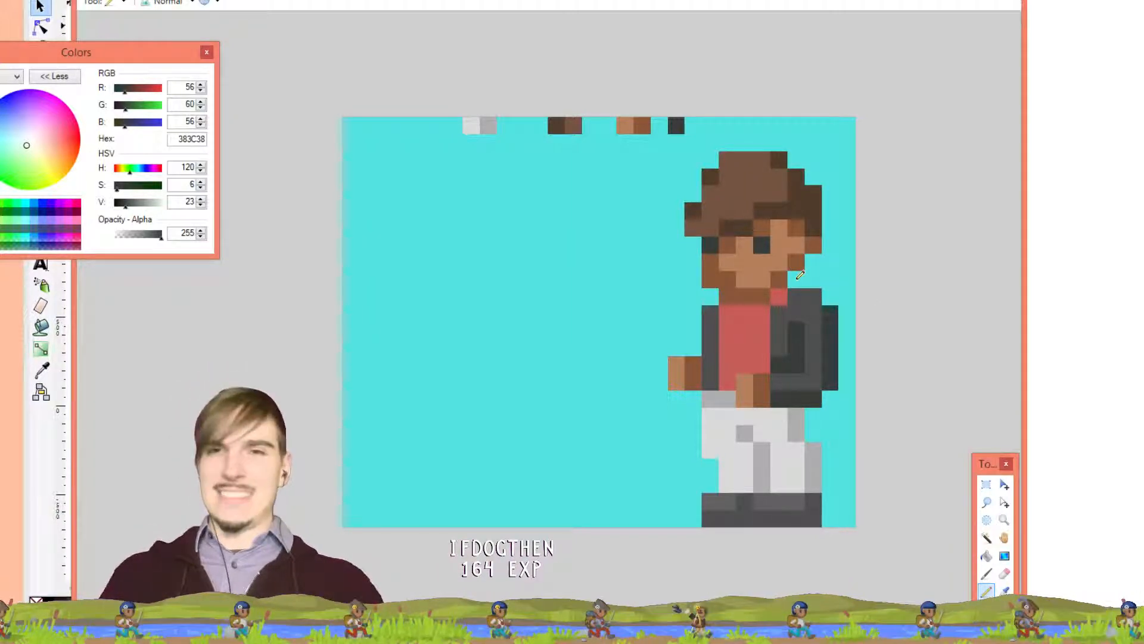
click(814, 279)
click(814, 296)
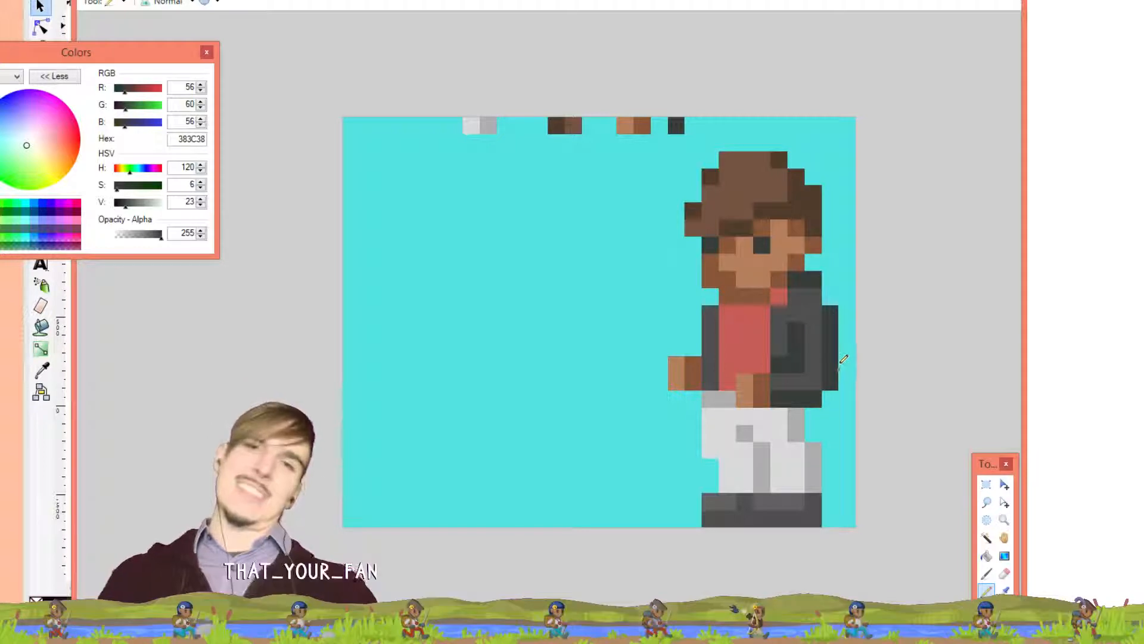
key(ctrl+z)
click(798, 274)
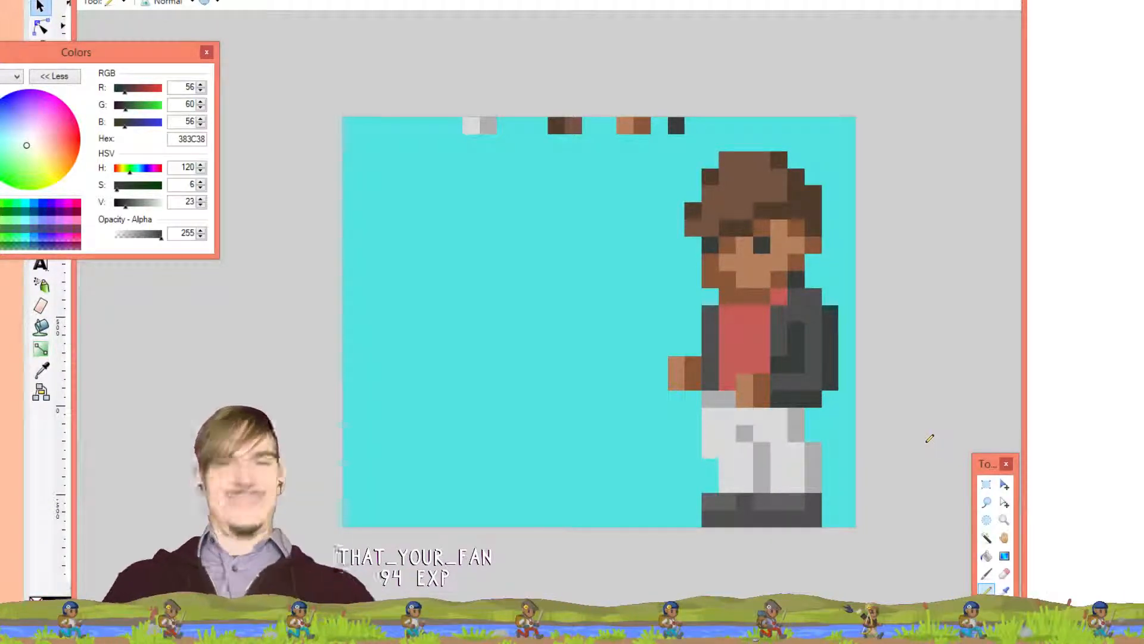
key(ctrl+z)
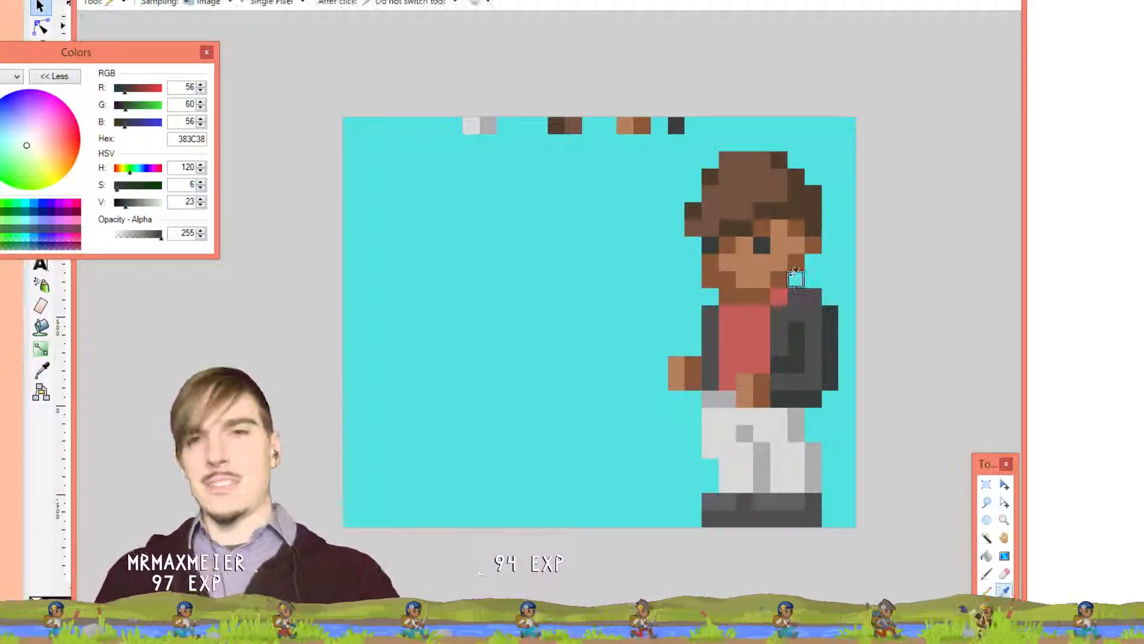
Sample the face brown as the drawing colour for the Pencil
key(k)
click(796, 264)
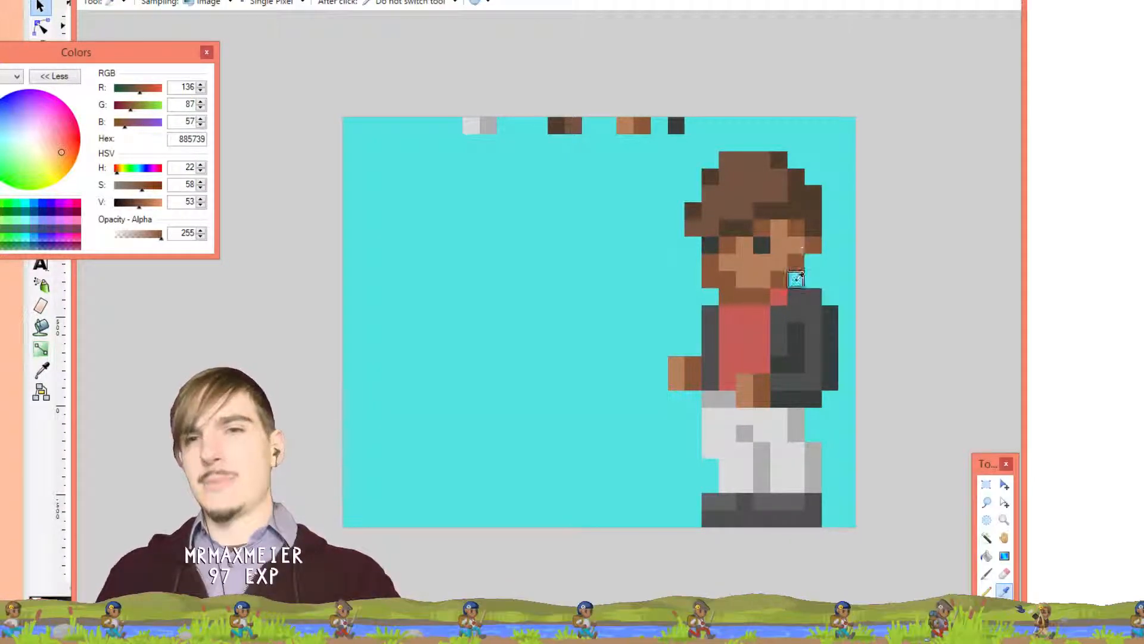
click(842, 355)
click(796, 262)
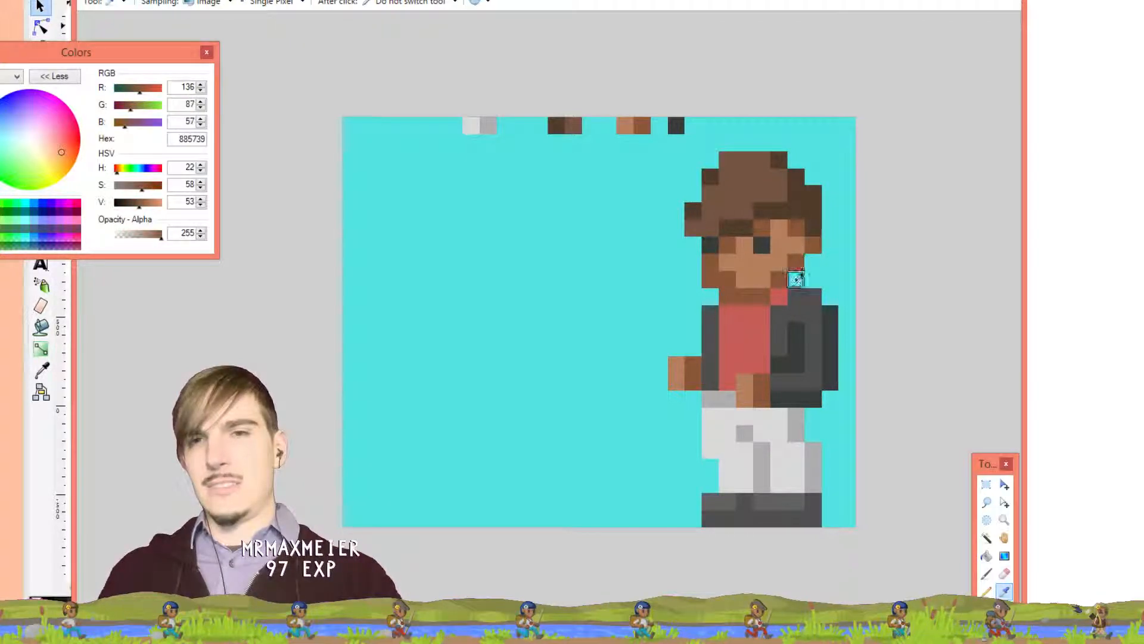
click(799, 280)
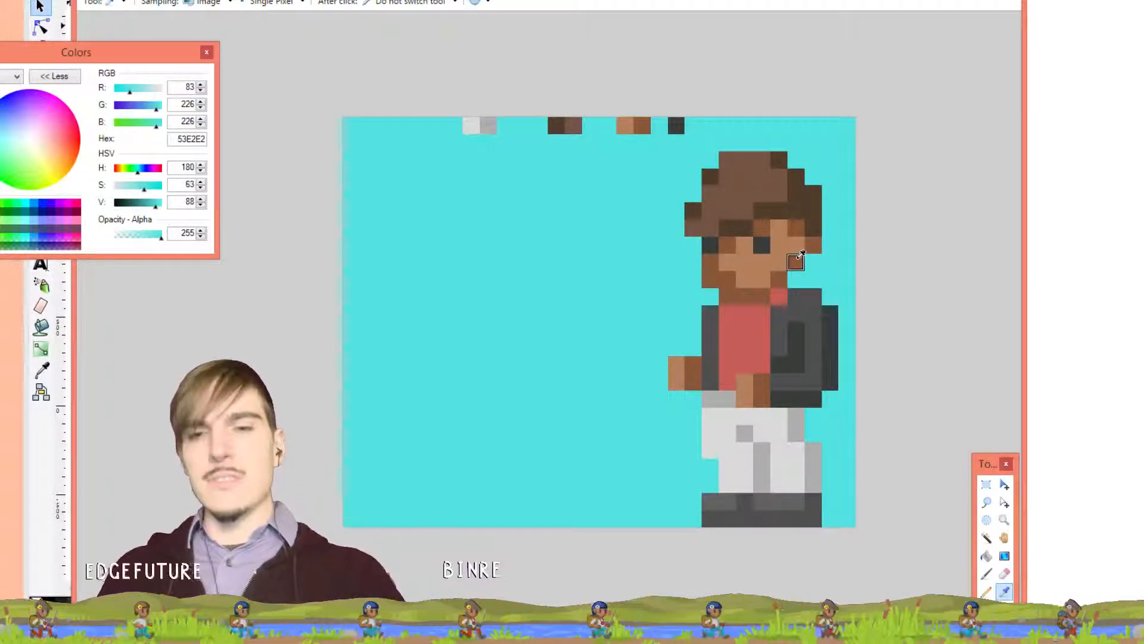
click(797, 262)
key(p)
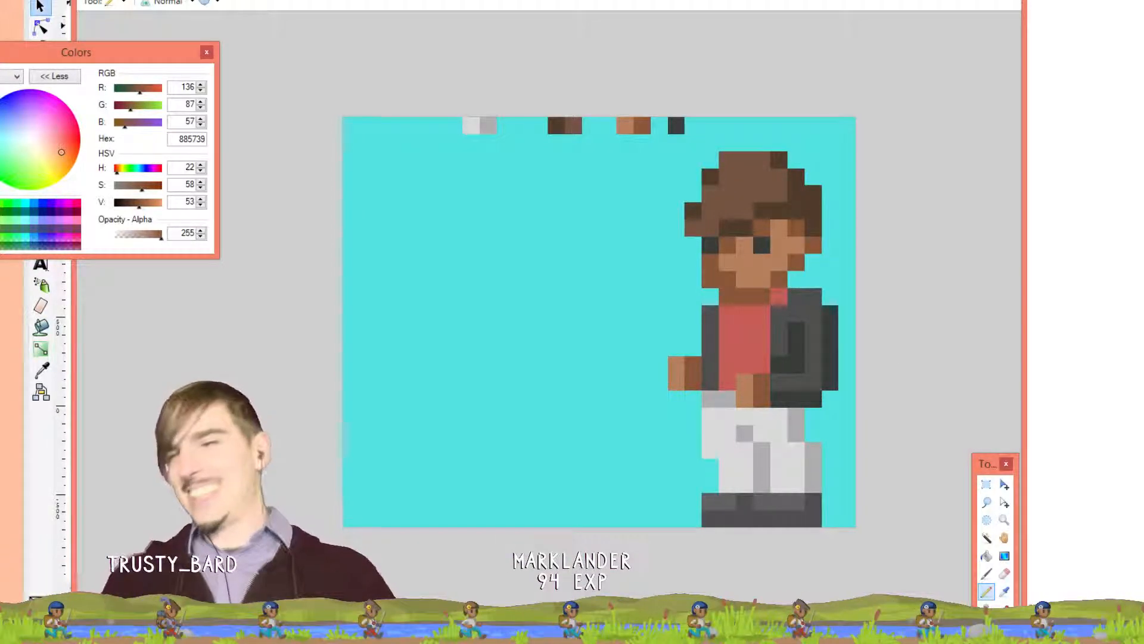
Paint red pixels beside the face and below the neck, then undo the red collar strokes
key(k)
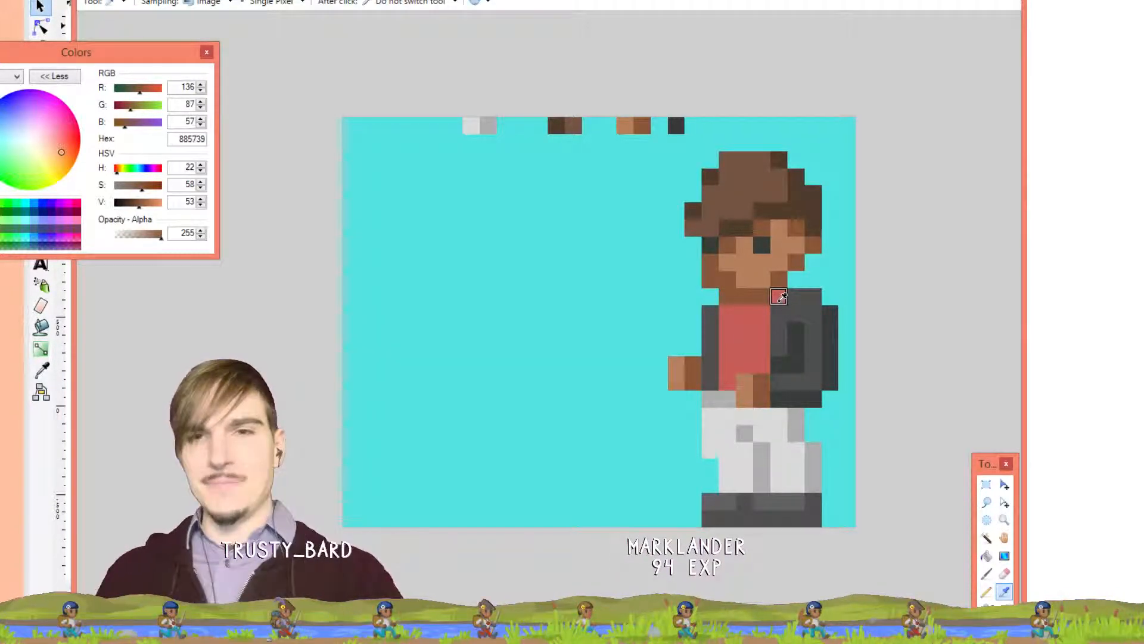
click(780, 297)
click(799, 275)
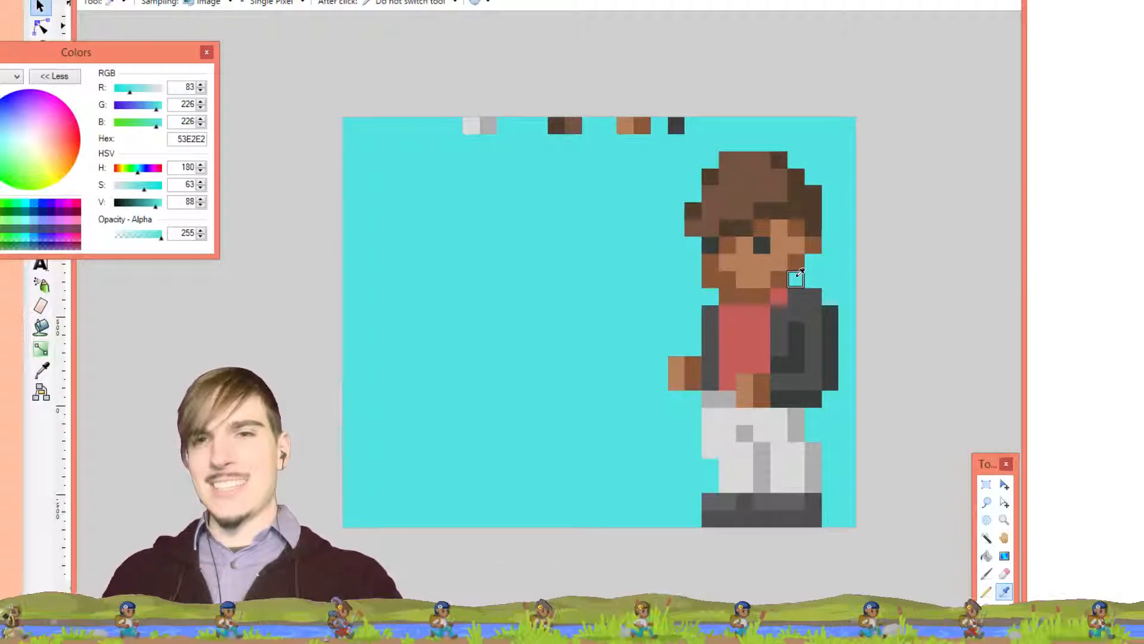
click(784, 293)
key(p)
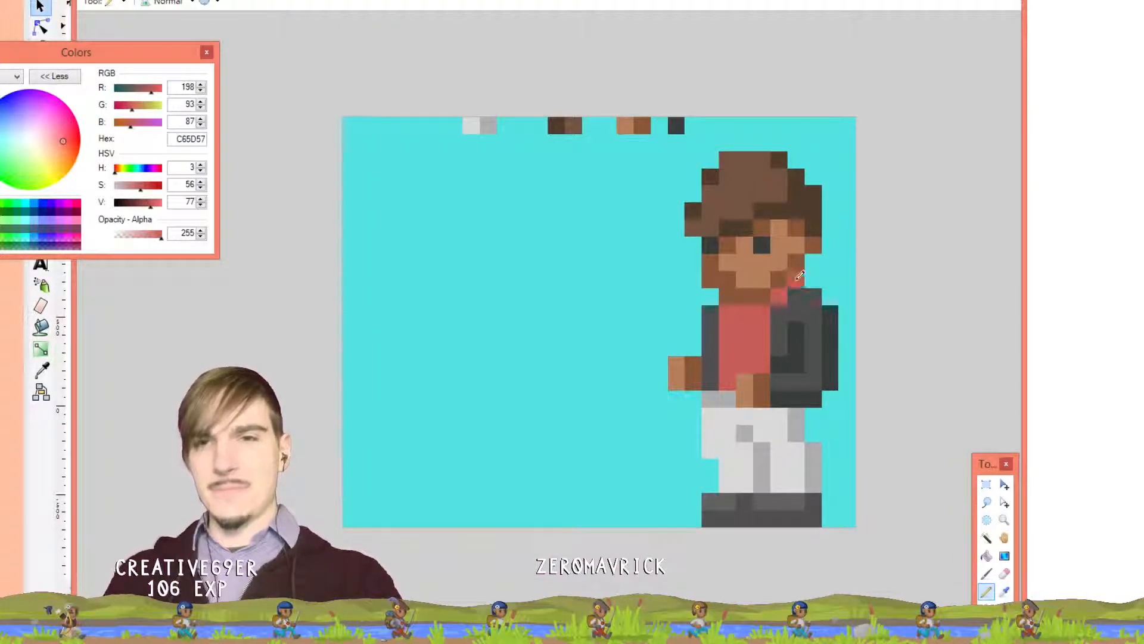
click(799, 277)
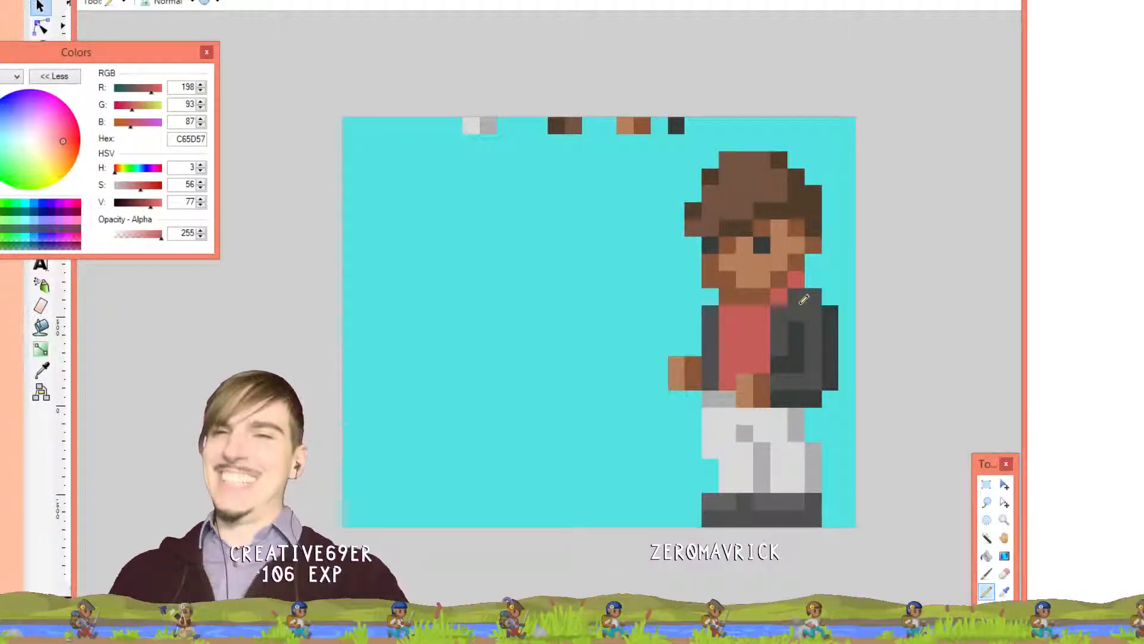
click(779, 313)
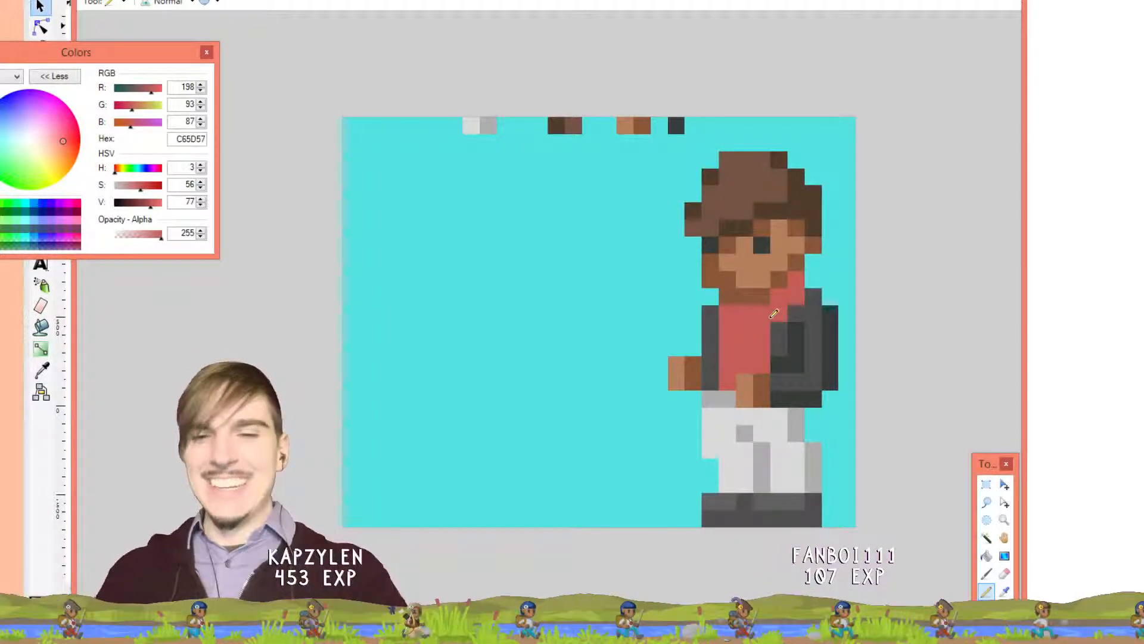
key(k)
click(783, 274)
key(p)
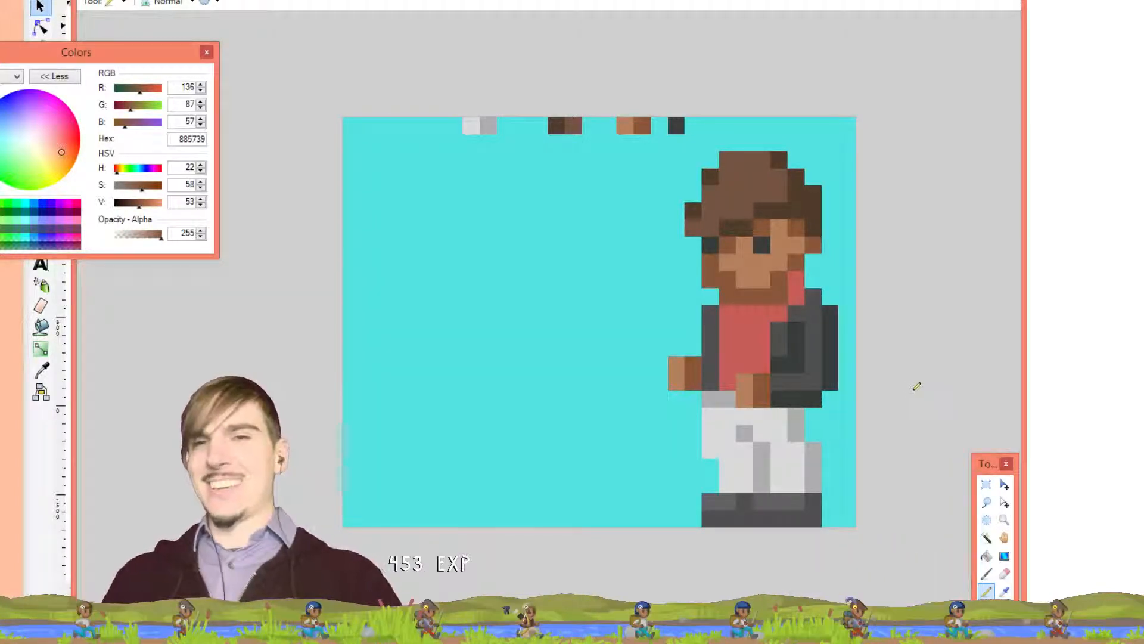
key(ctrl+z)
key(ctrl+z)
key(ctrl+z)
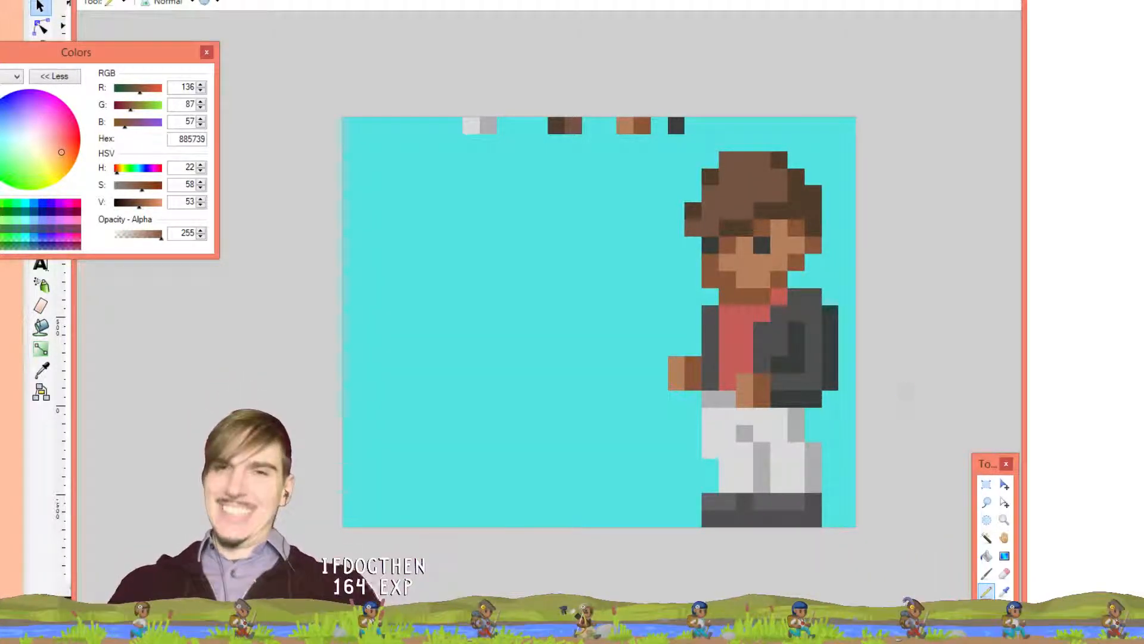
key(ctrl+z)
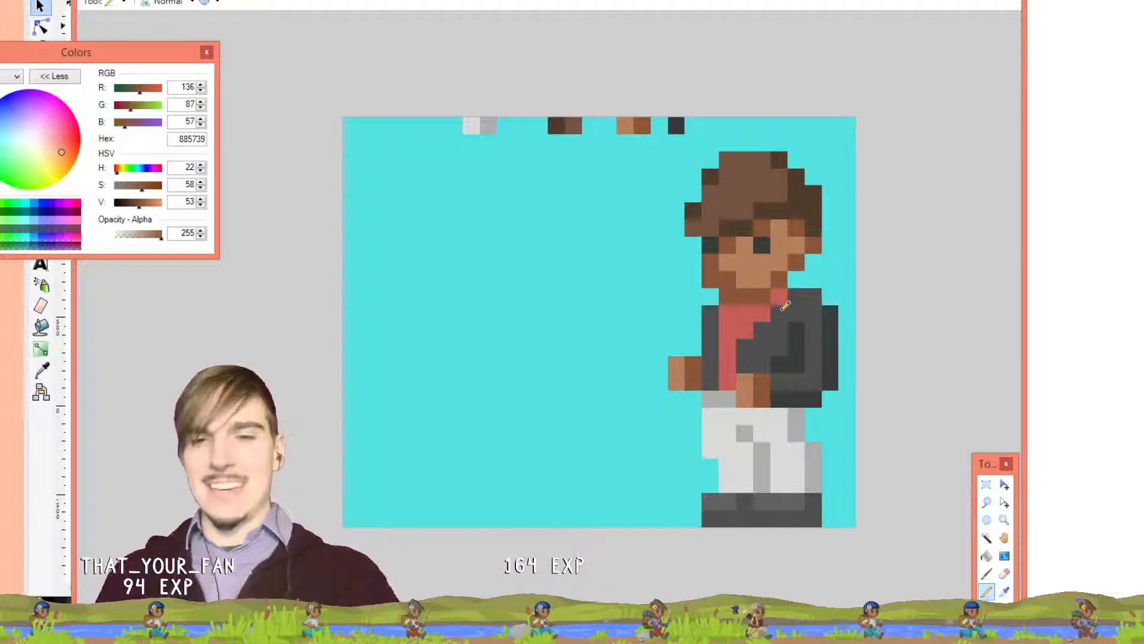
Paint a shirt-red column down the shirt front, then switch to the monitor-wall image
key(k)
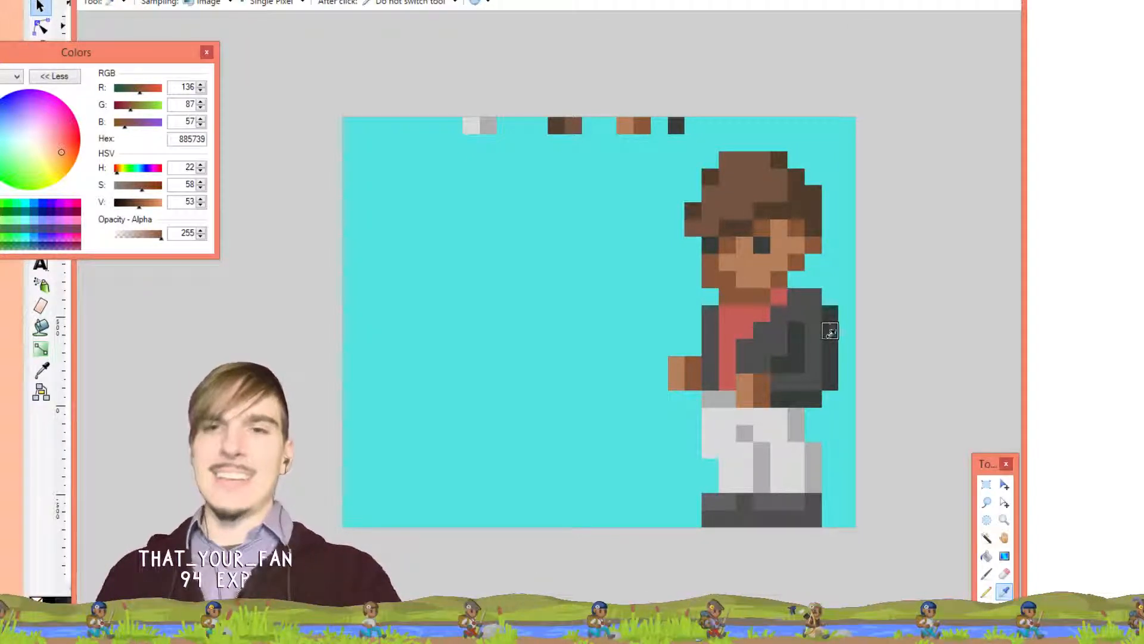
click(745, 329)
key(p)
drag(745, 330, 746, 358)
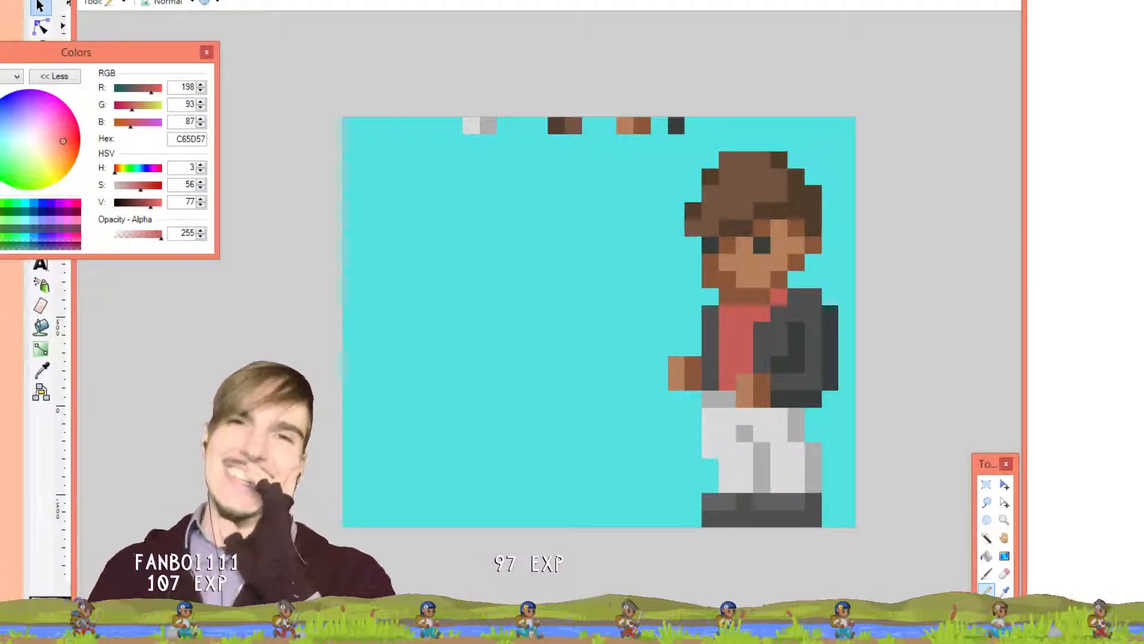
key(ctrl+Tab)
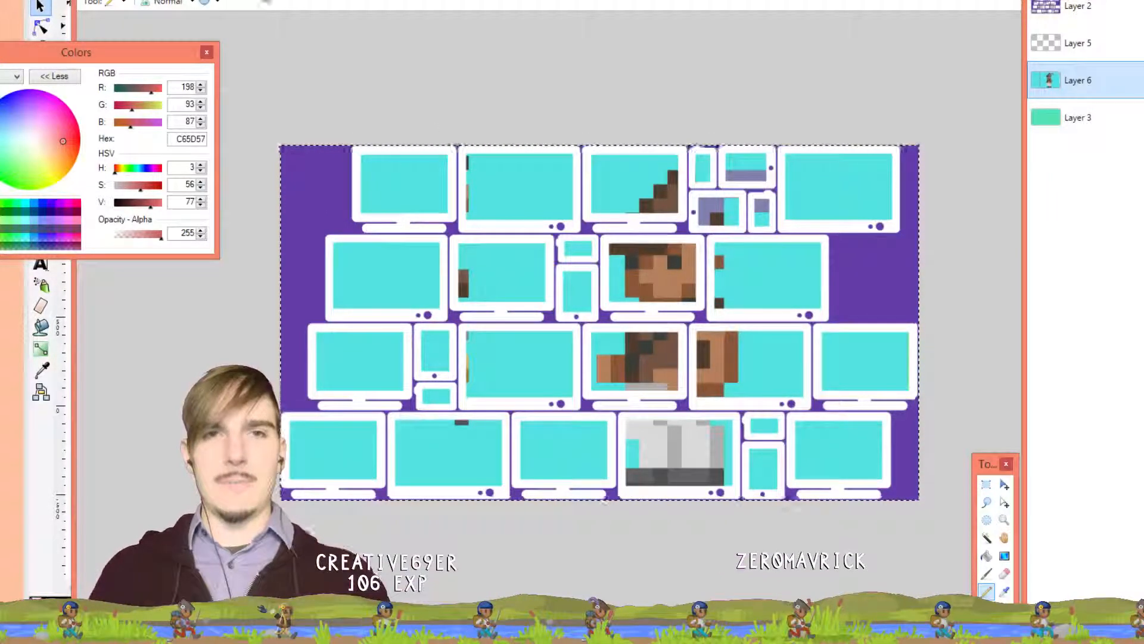
key(o)
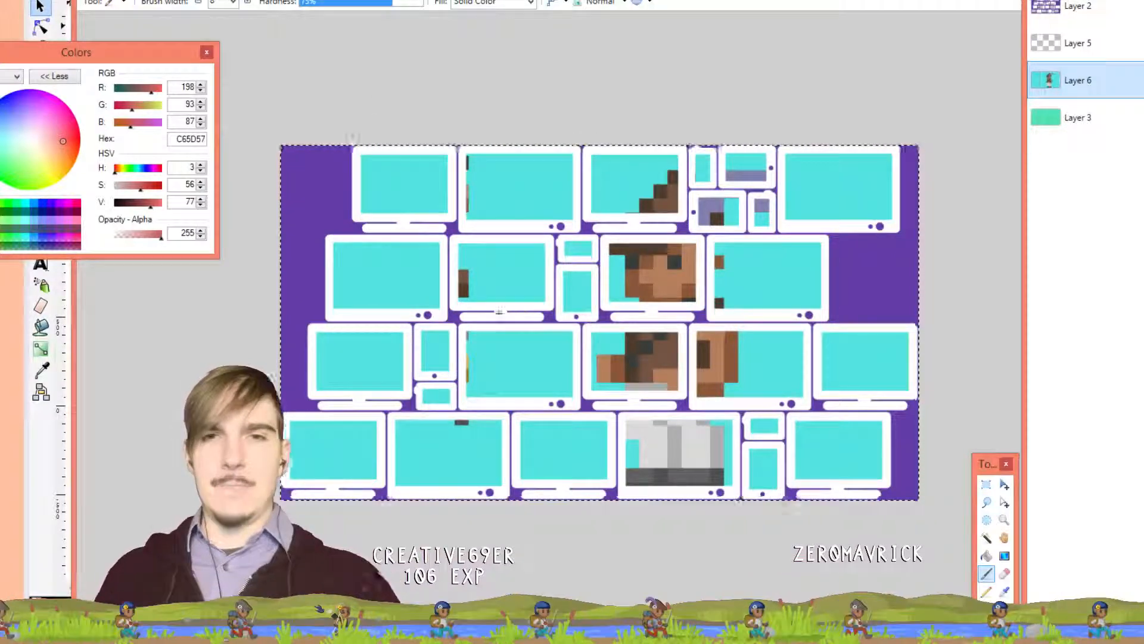
drag(499, 360, 544, 359)
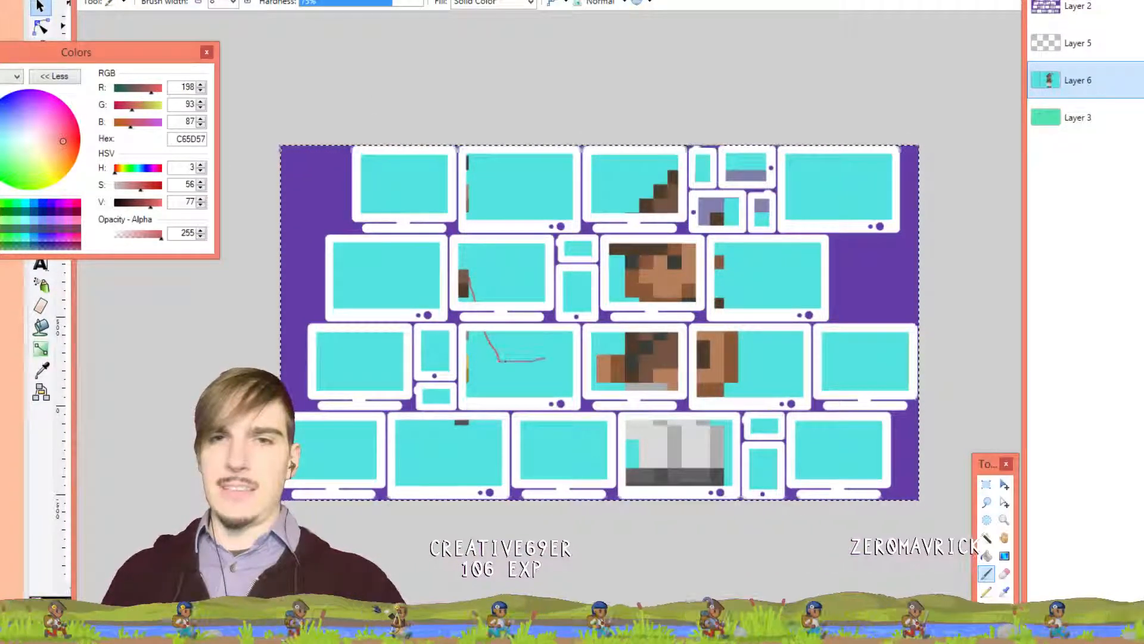
Remove the red guide strokes and delete a vertical strip over the second monitor's left edge
key(ctrl+z)
key(ctrl+z)
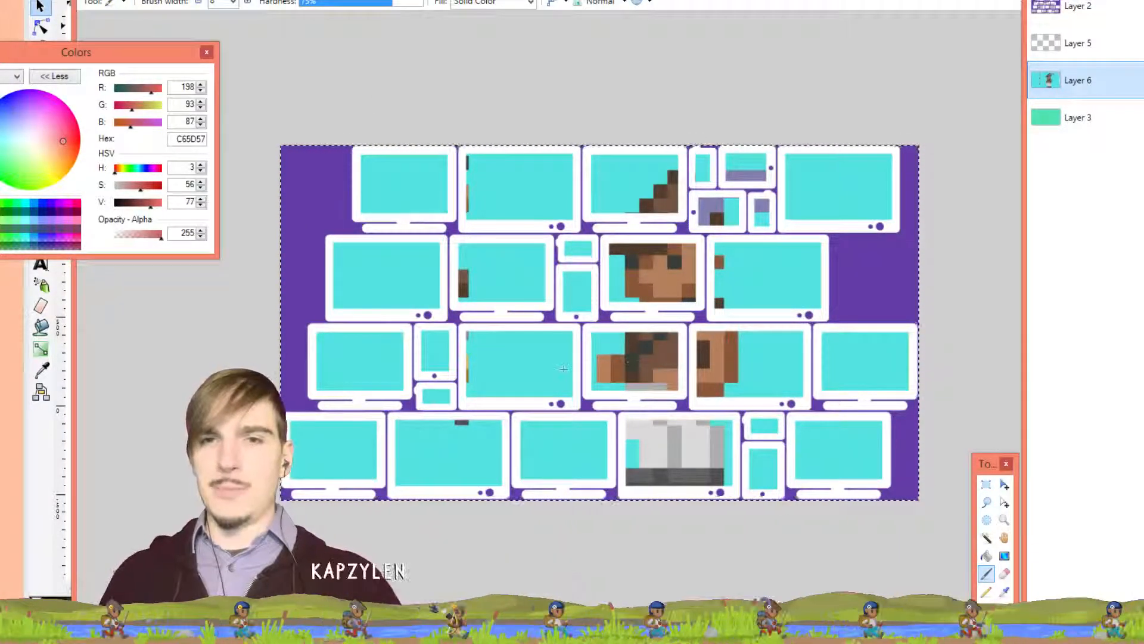
mouse_move(566, 376)
mouse_down()
mouse_move(515, 375)
mouse_move(483, 310)
mouse_up()
drag(467, 262, 524, 256)
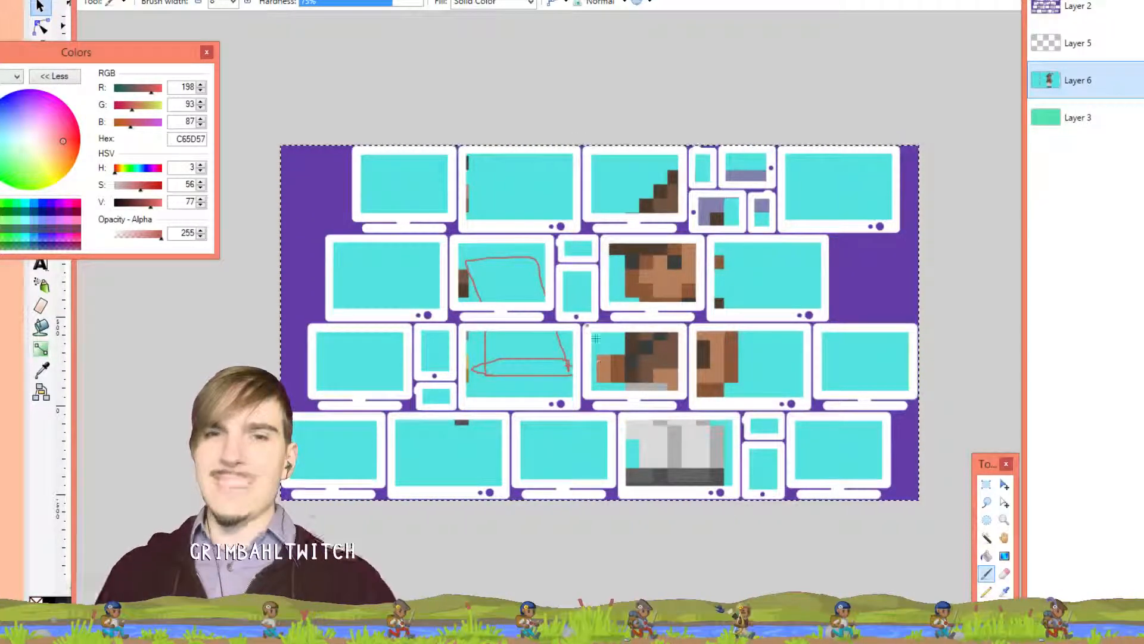
key(ctrl+z)
key(ctrl+z)
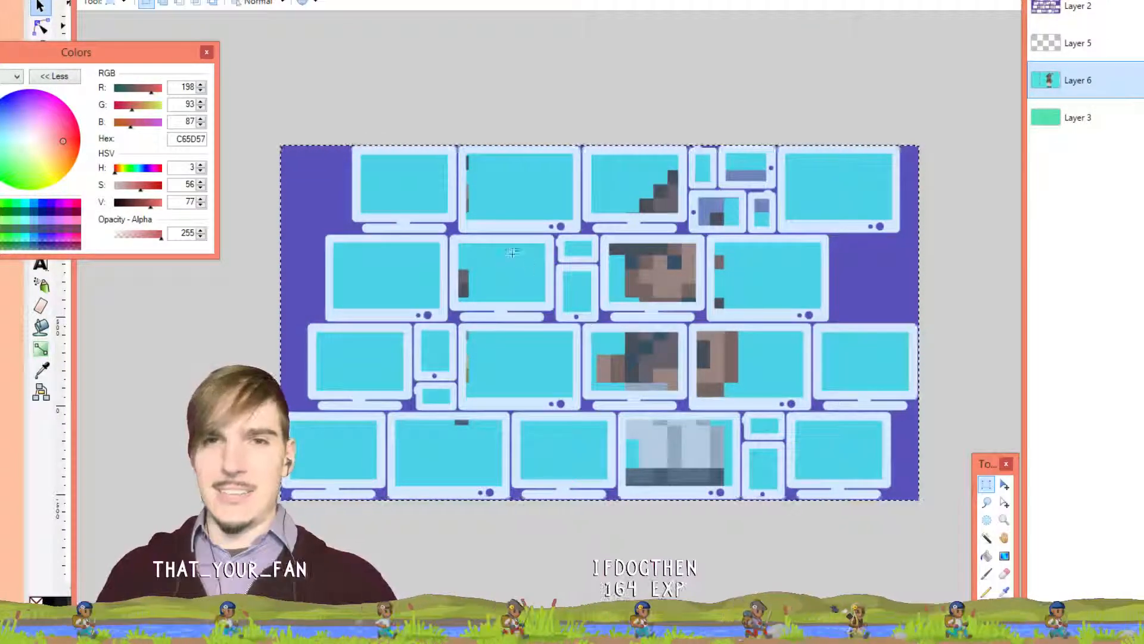
drag(493, 119, 433, 437)
key(Delete)
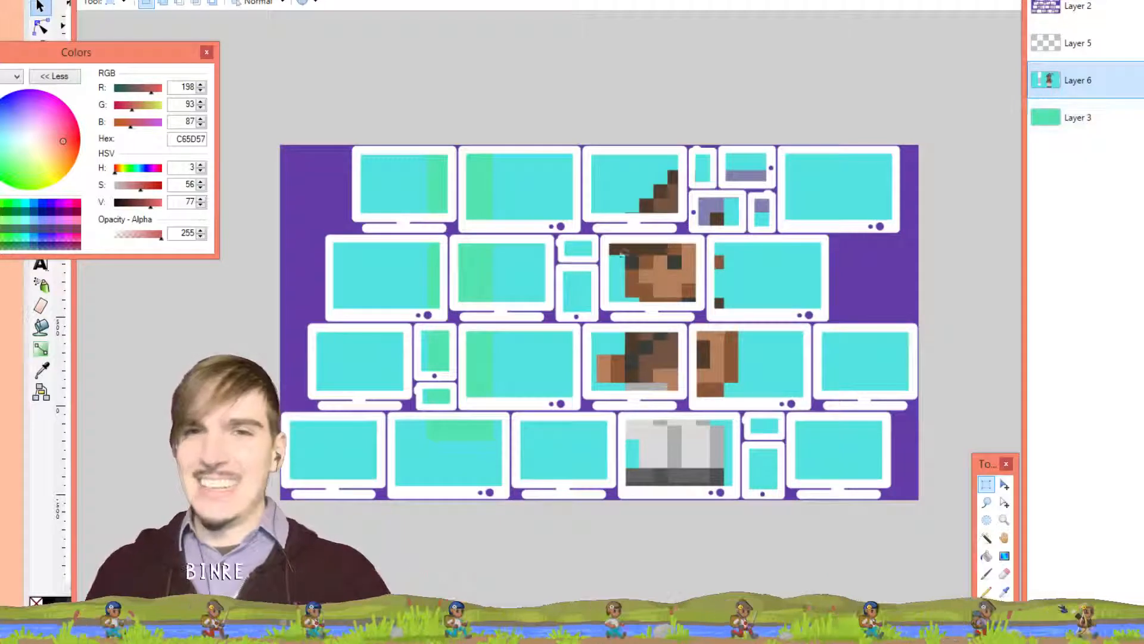
Fill Layer 3's green strips with the screen cyan using Layer sampling, then return to Layer 6
key(k)
click(536, 266)
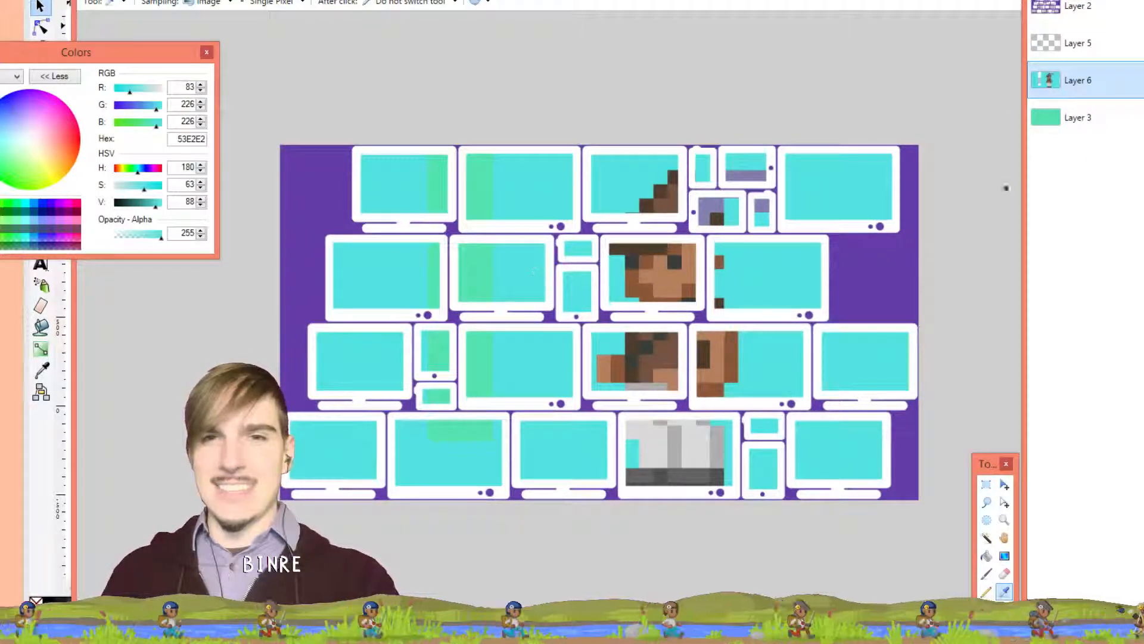
click(1084, 122)
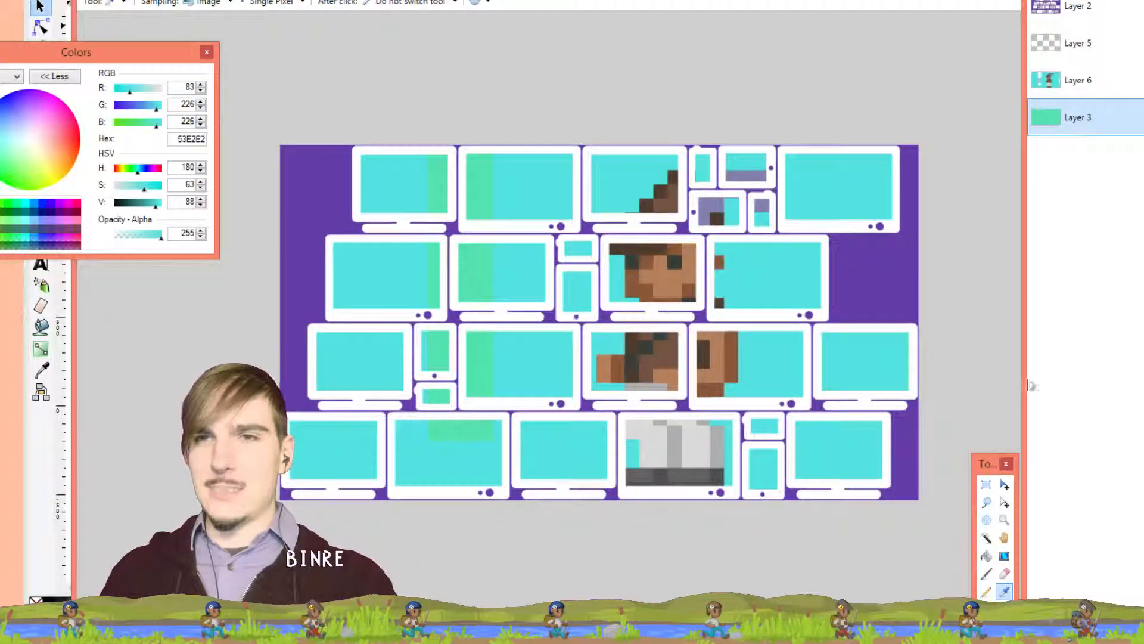
click(987, 556)
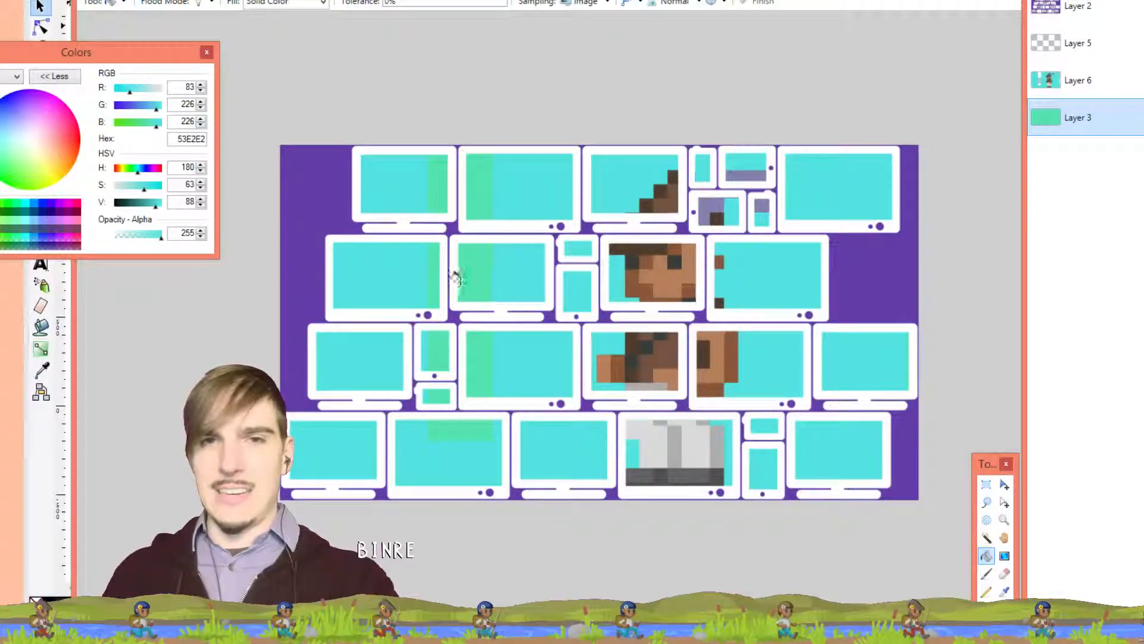
key(ctrl+z)
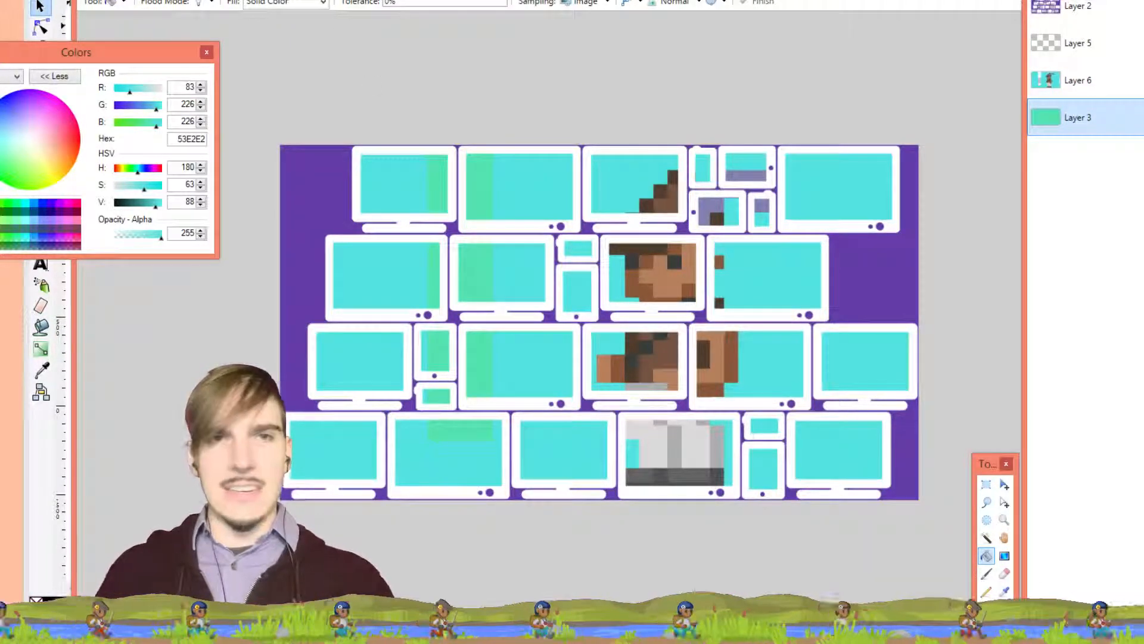
click(569, 2)
click(488, 178)
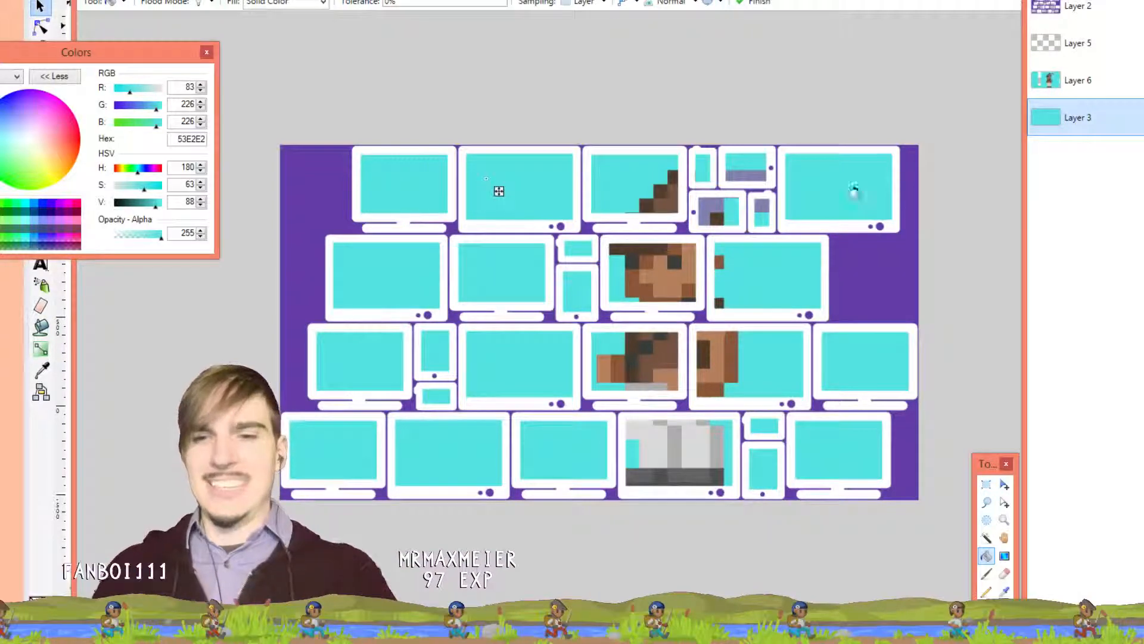
click(642, 167)
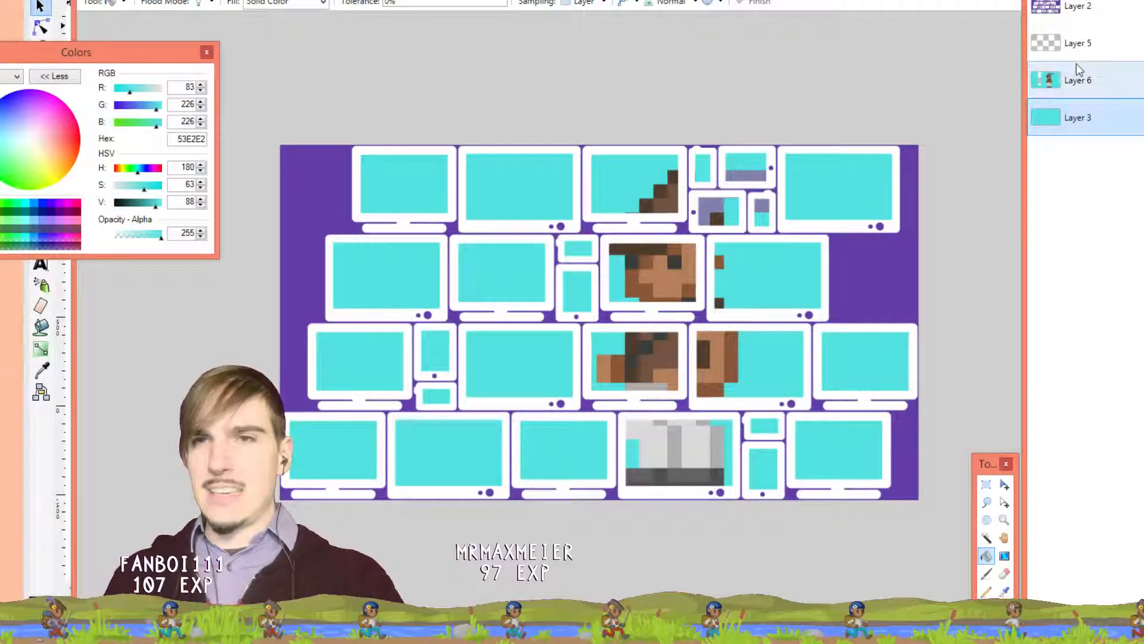
click(1077, 80)
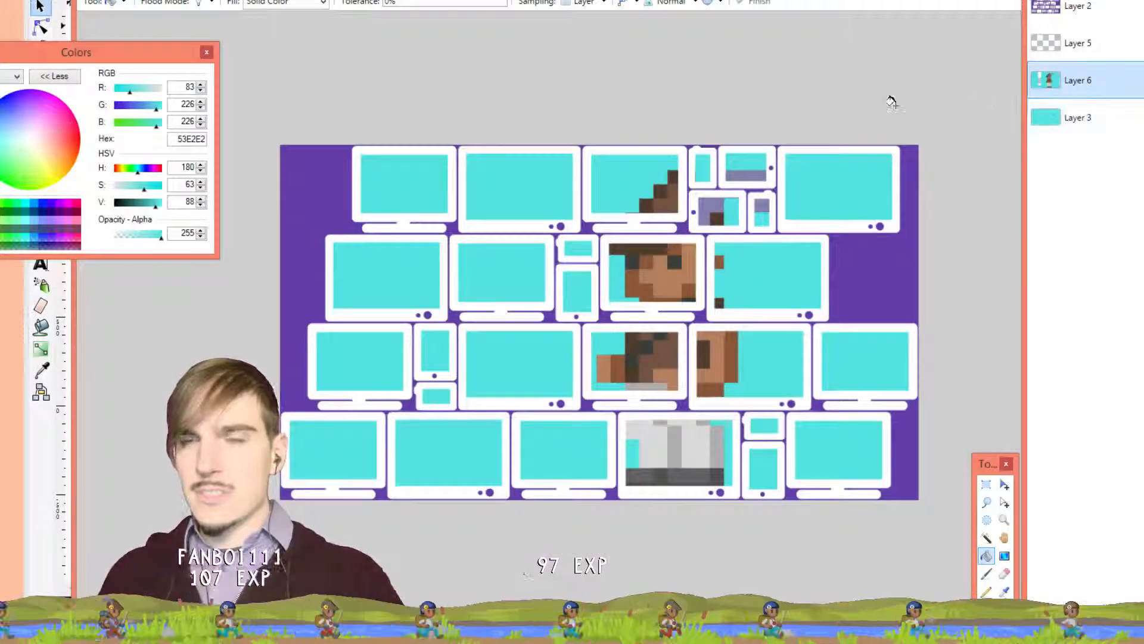
Sample the background purple 643DA7 from the whole image, testing and undoing one brush stroke
key(b)
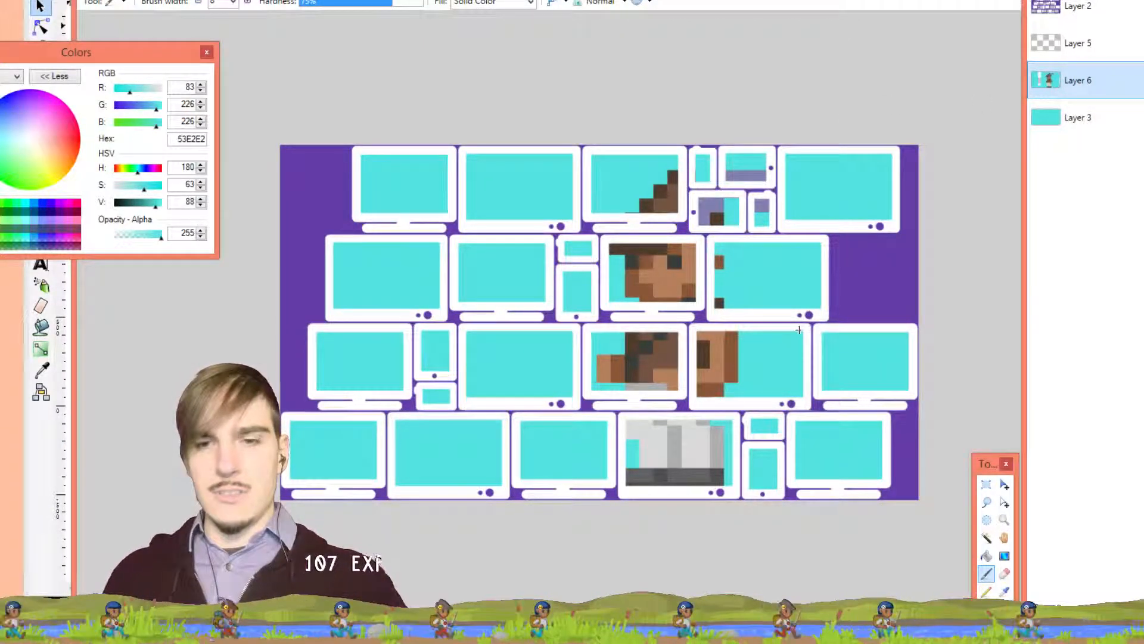
key(k)
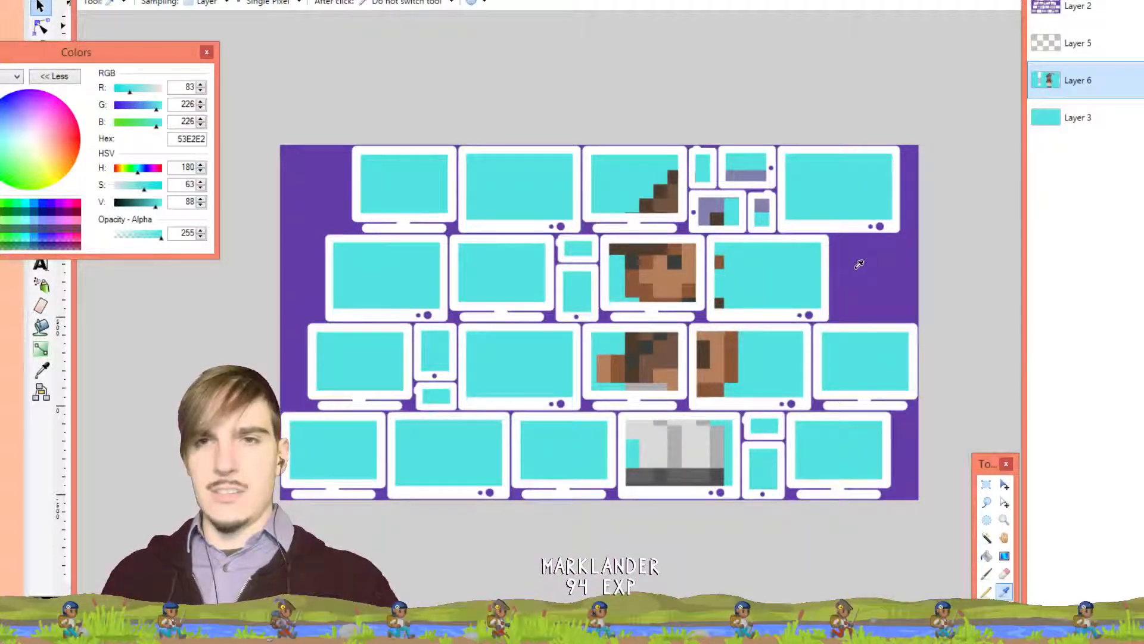
key(b)
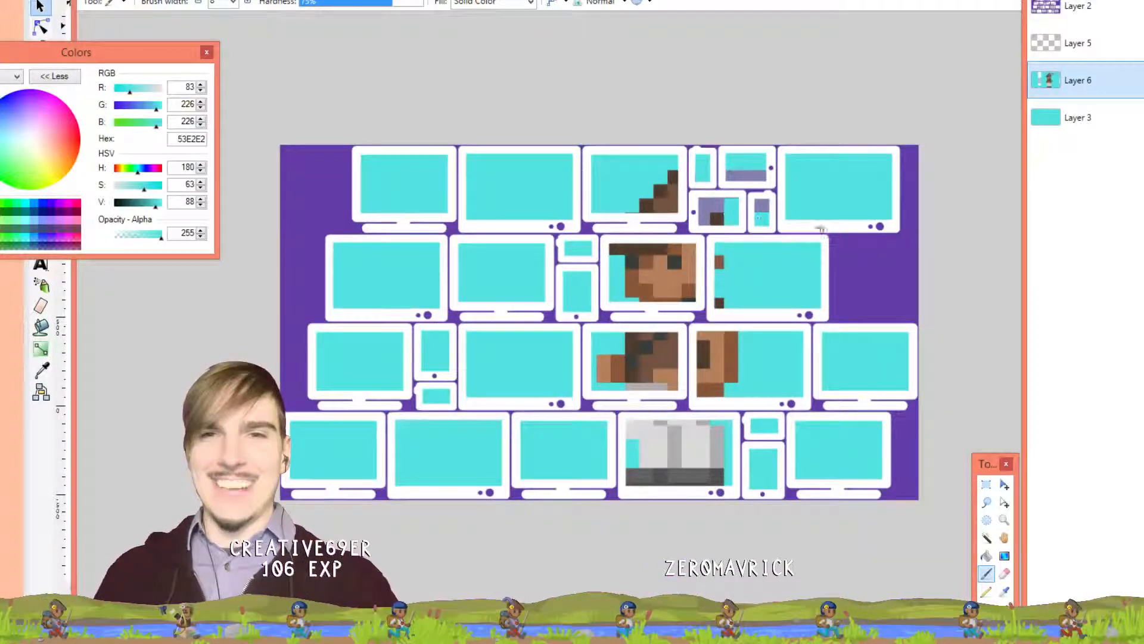
key(k)
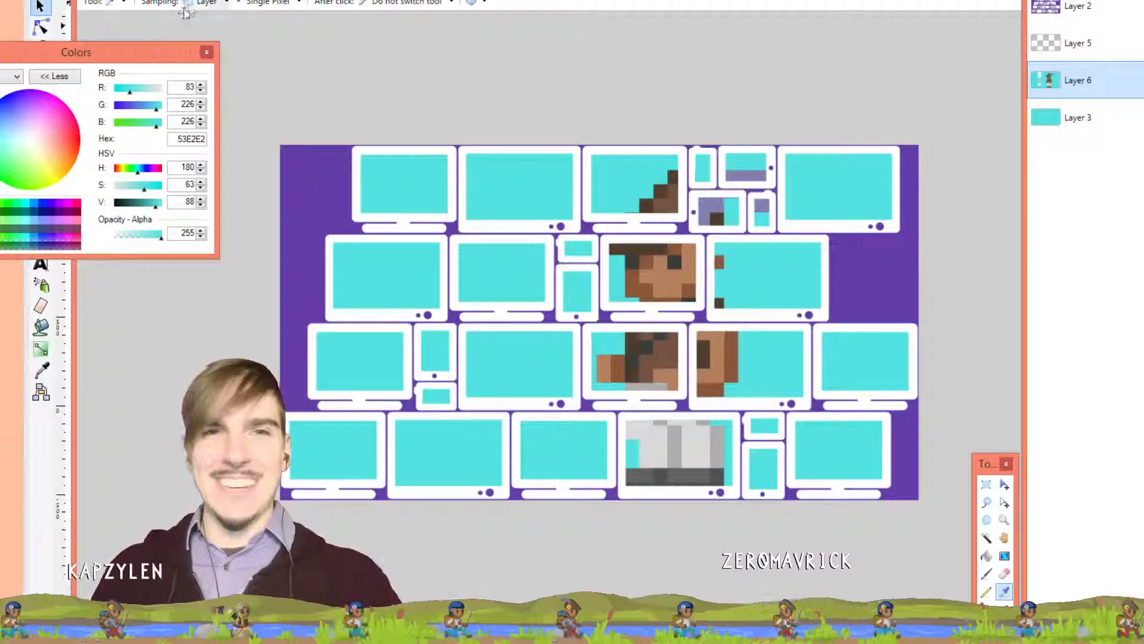
click(195, 4)
click(871, 263)
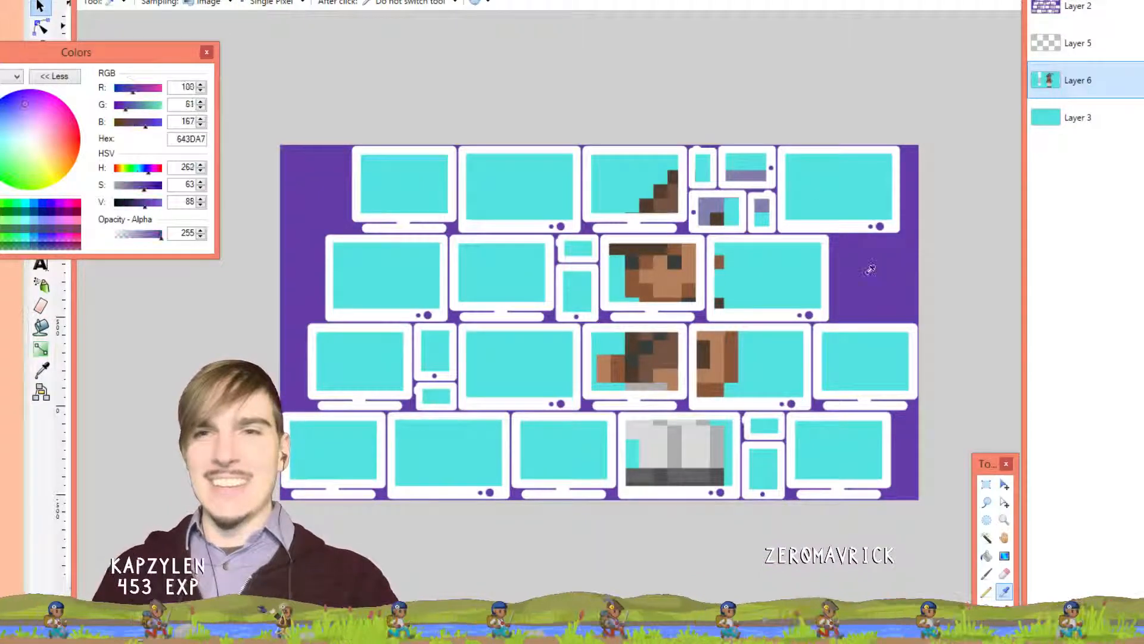
click(196, 4)
key(b)
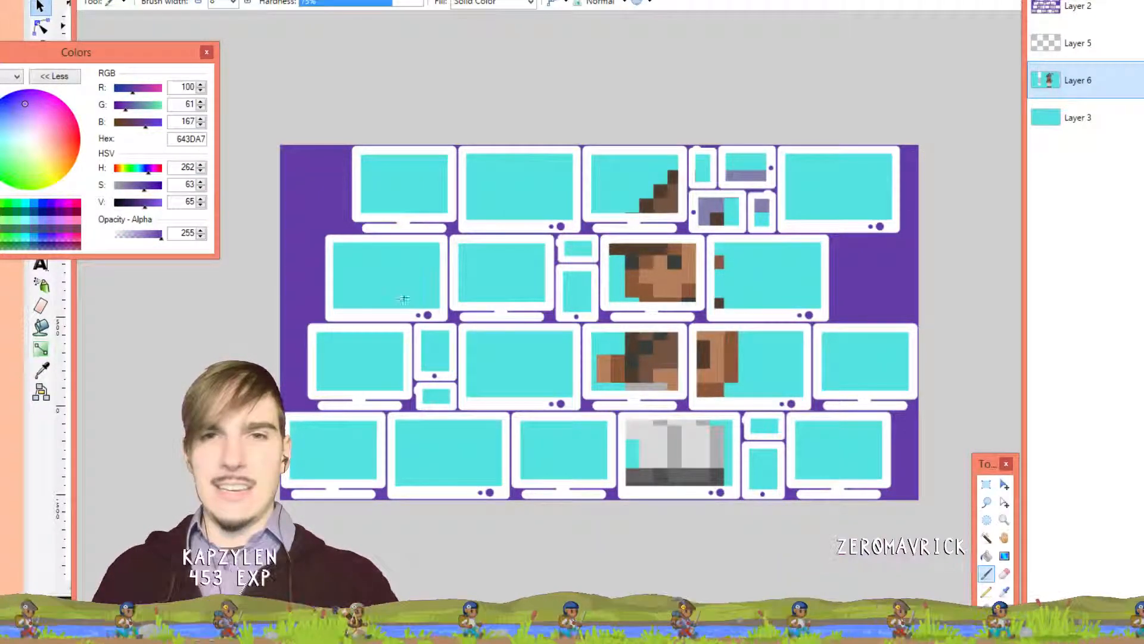
drag(397, 298, 496, 277)
key(ctrl+z)
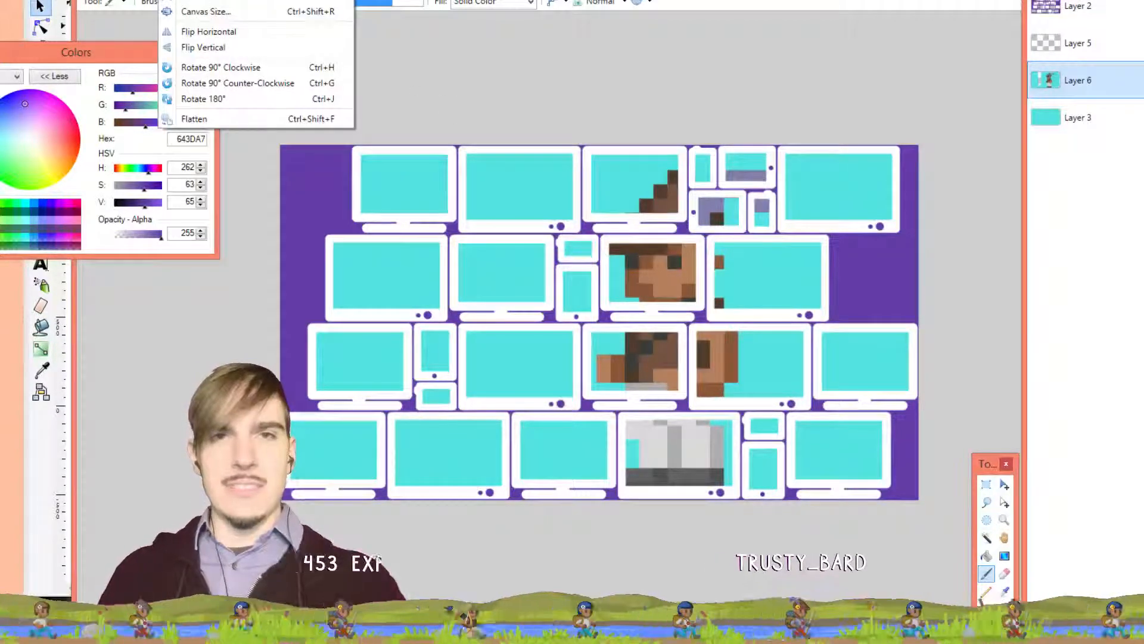
Set the brush width to 35
mouse_move(141, 0)
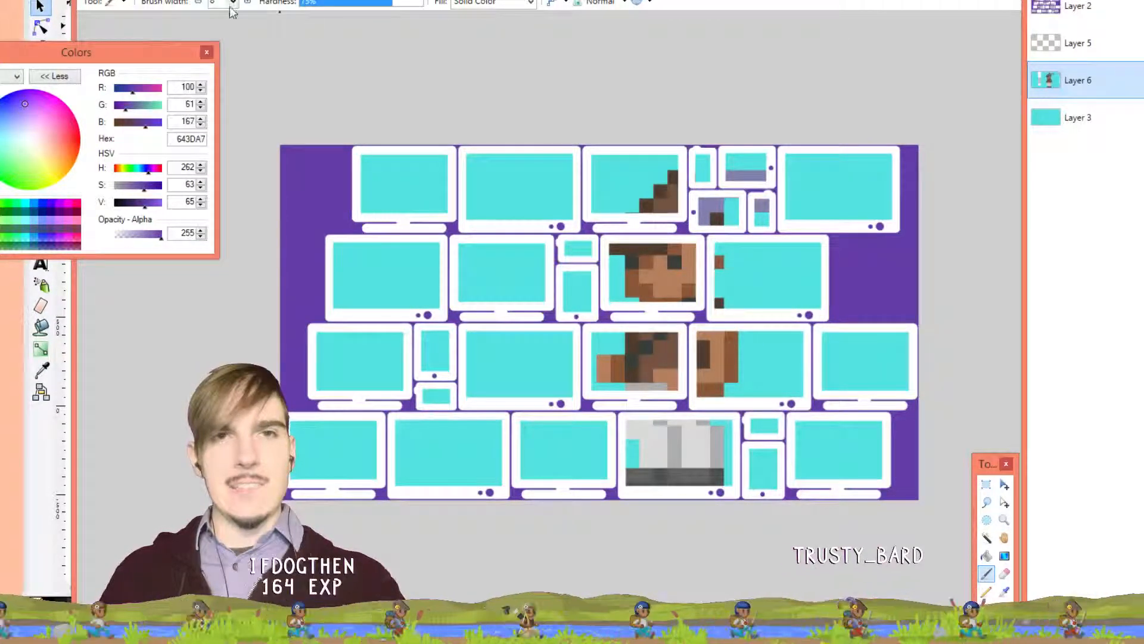
click(233, 3)
click(232, 132)
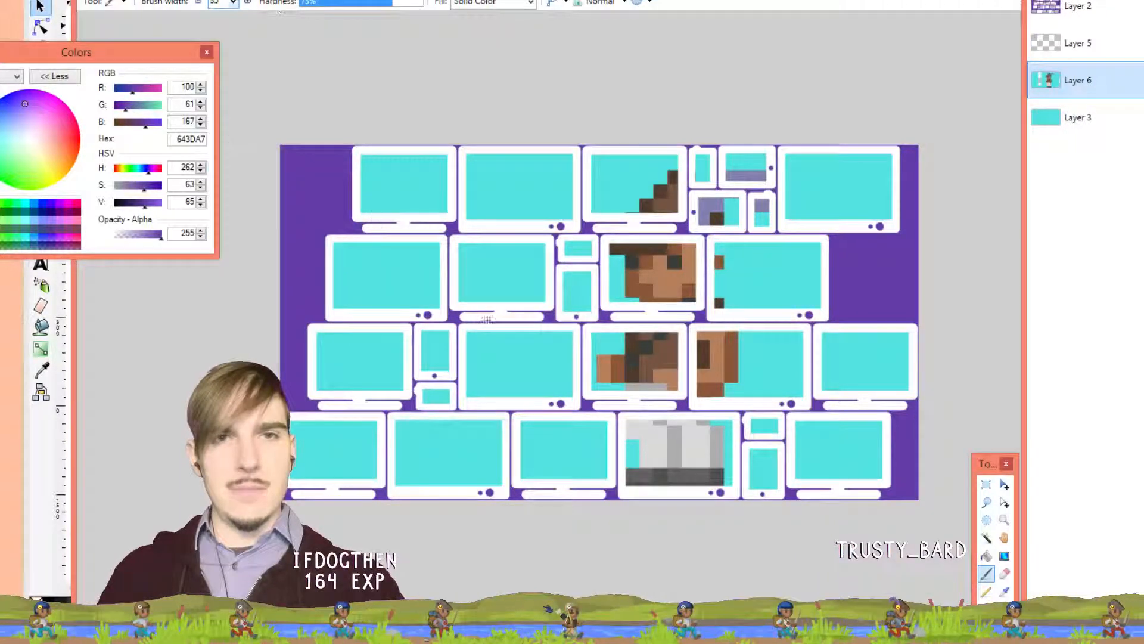
mouse_move(430, 298)
mouse_down()
mouse_move(507, 271)
mouse_move(526, 354)
mouse_move(575, 351)
mouse_move(570, 373)
mouse_move(484, 368)
mouse_up()
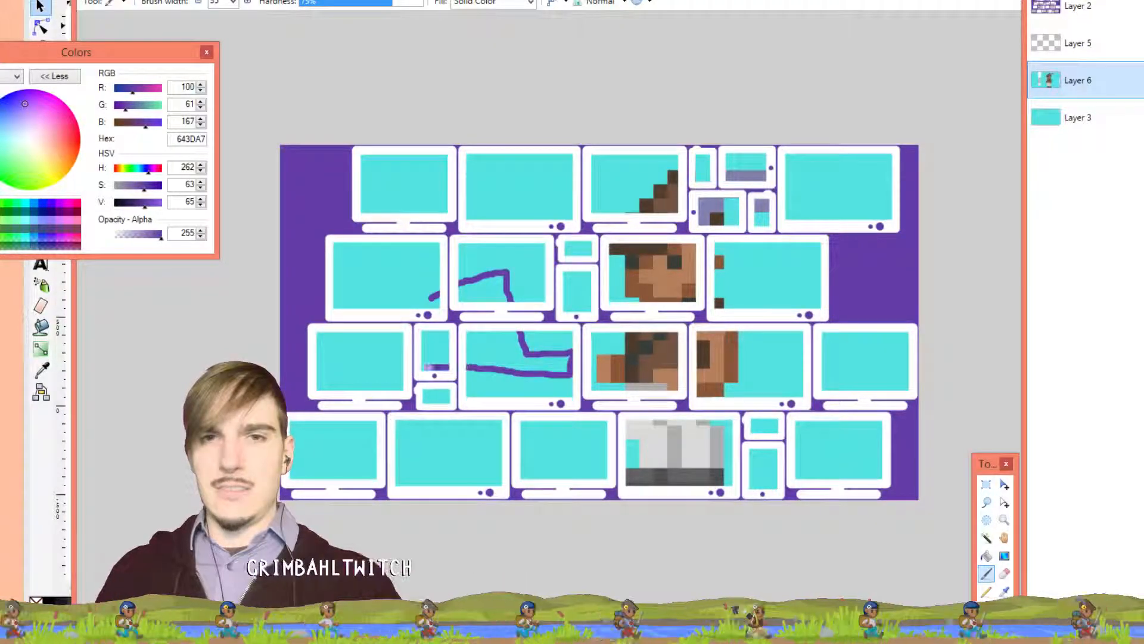
drag(400, 285, 423, 278)
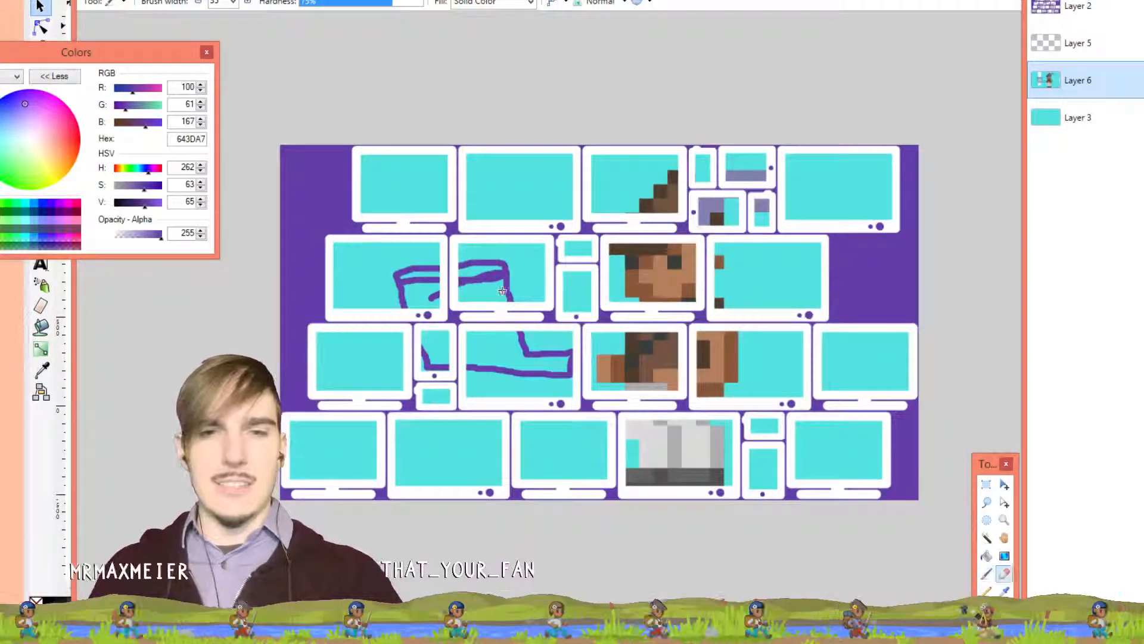
key(e)
mouse_move(441, 291)
mouse_down()
mouse_move(406, 280)
mouse_move(501, 272)
mouse_move(458, 284)
mouse_up()
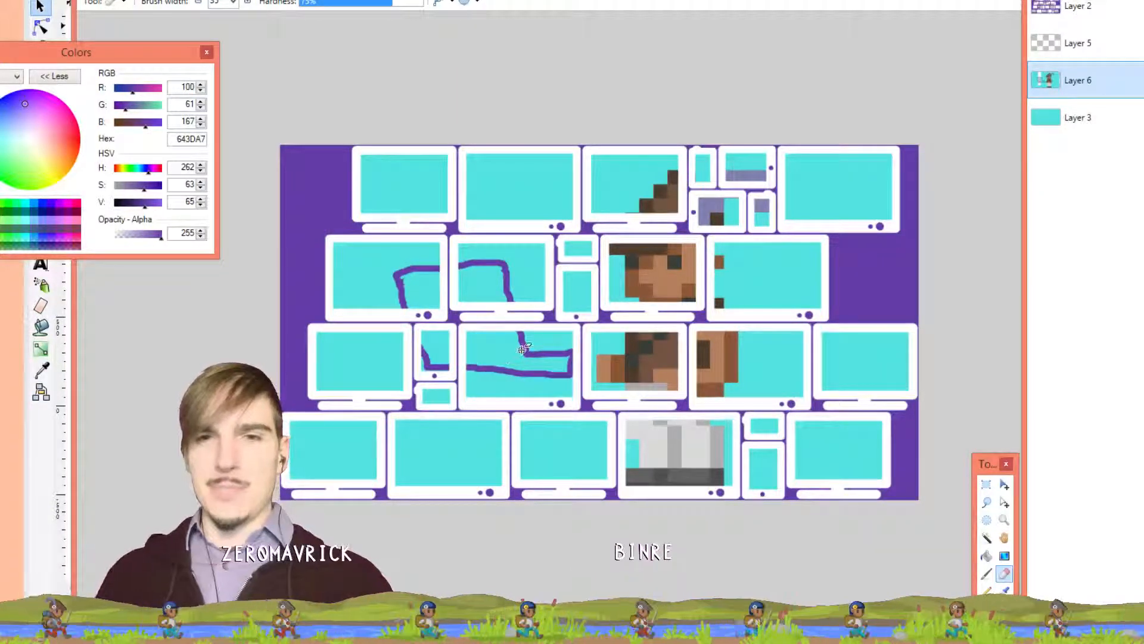
key(o)
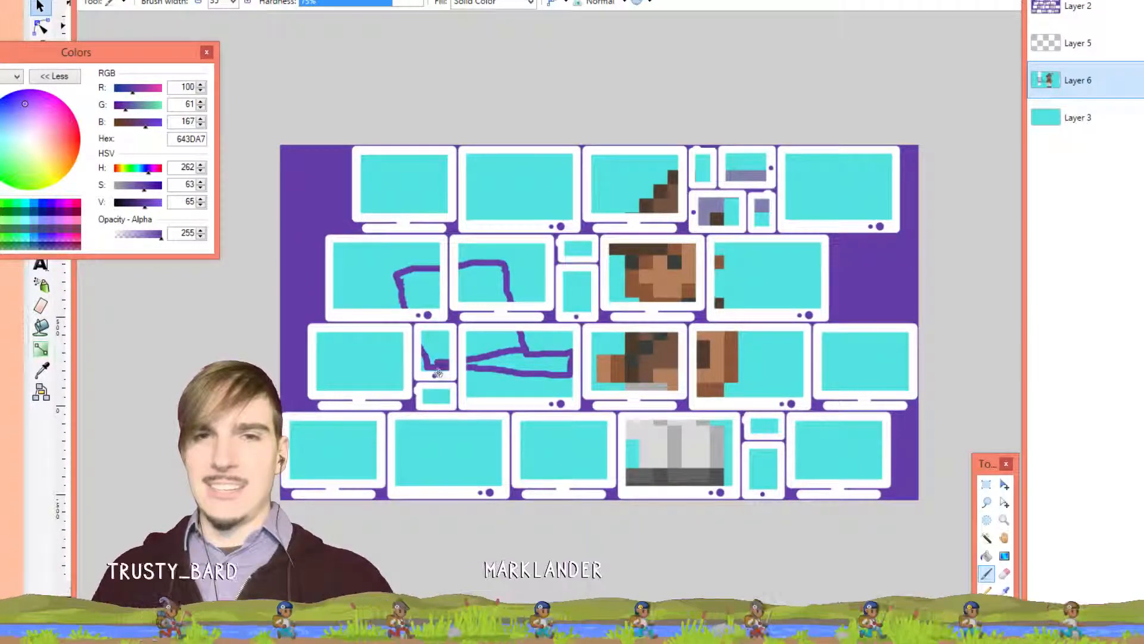
drag(438, 361, 441, 484)
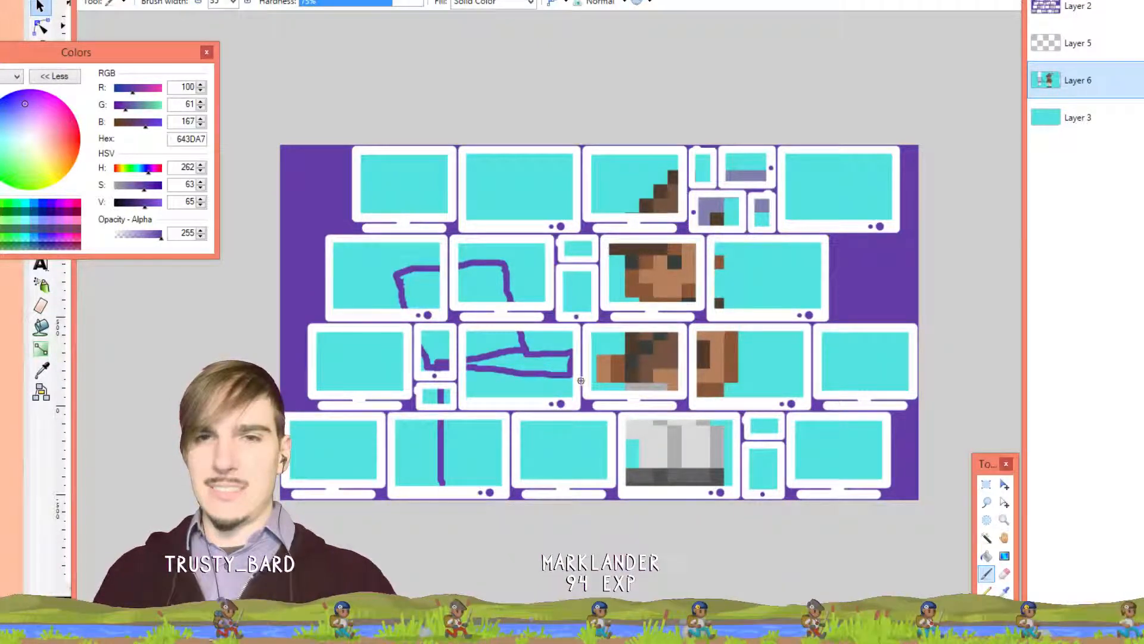
mouse_move(573, 381)
mouse_down()
mouse_move(568, 488)
mouse_move(577, 388)
mouse_move(506, 402)
mouse_up()
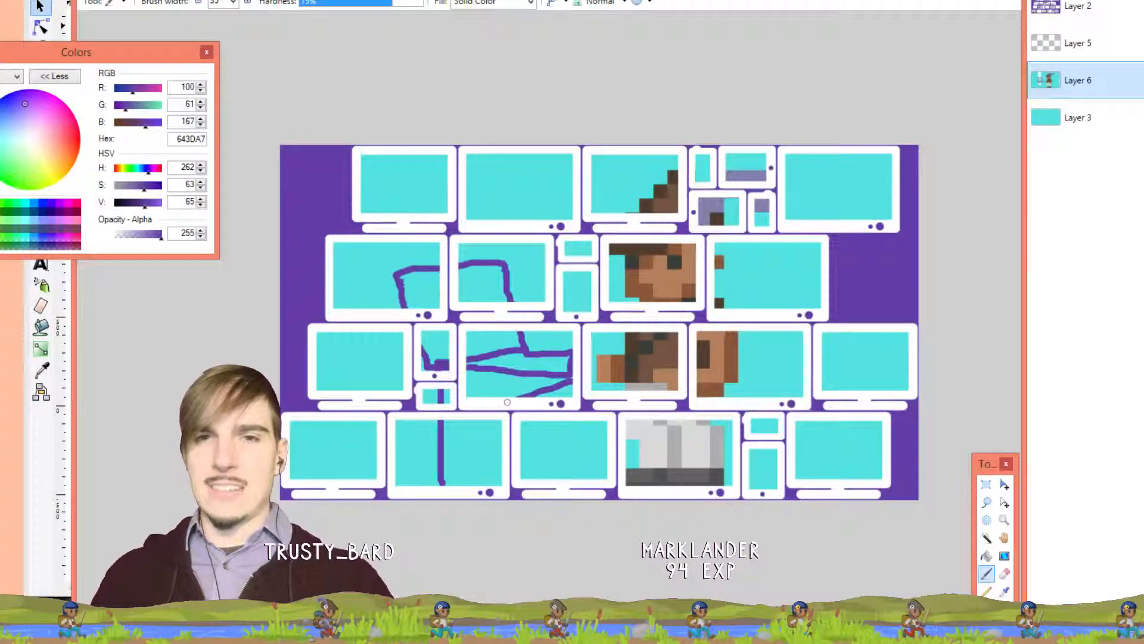
key(ctrl+z)
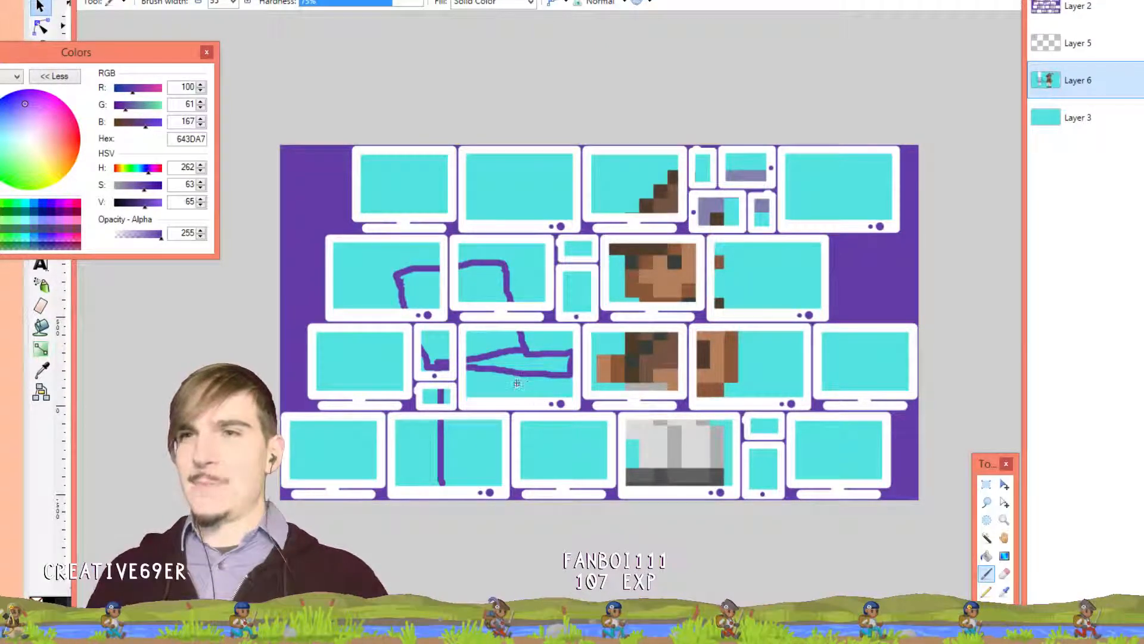
drag(519, 382, 559, 375)
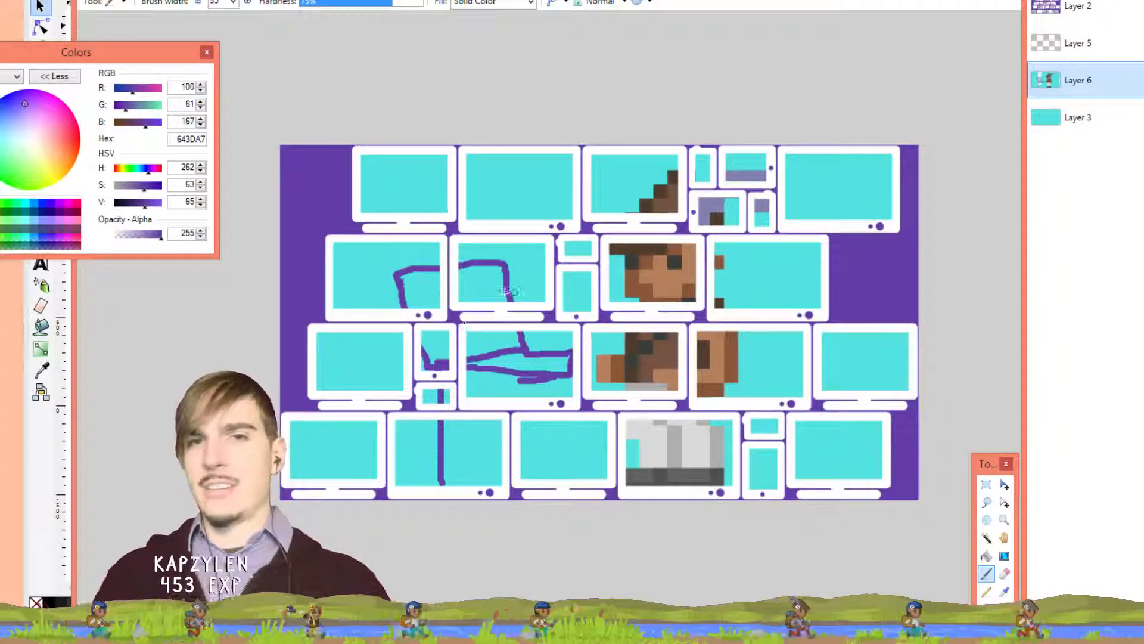
key(ctrl+z)
key(ctrl+z)
key(ctrl+z)
key(ctrl+z)
key(ctrl+z)
key(ctrl+z)
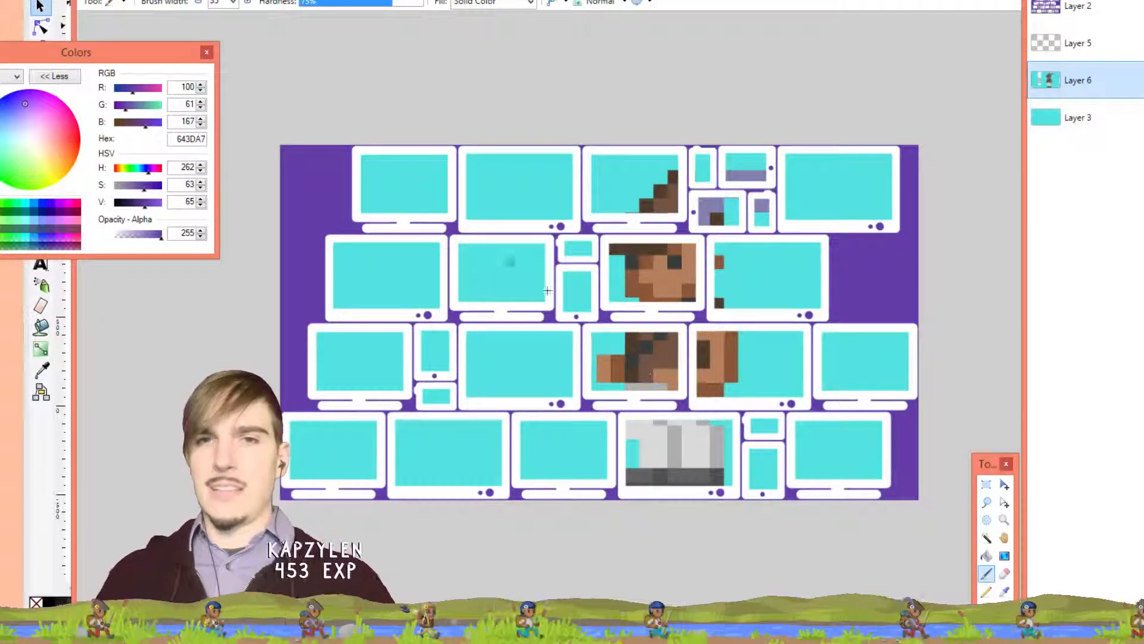
Repaint purple strokes across the second- and third-row middle monitors, plus a short vertical stroke
key(ctrl+y)
key(ctrl+y)
key(ctrl+y)
key(ctrl+y)
key(ctrl+y)
key(ctrl+y)
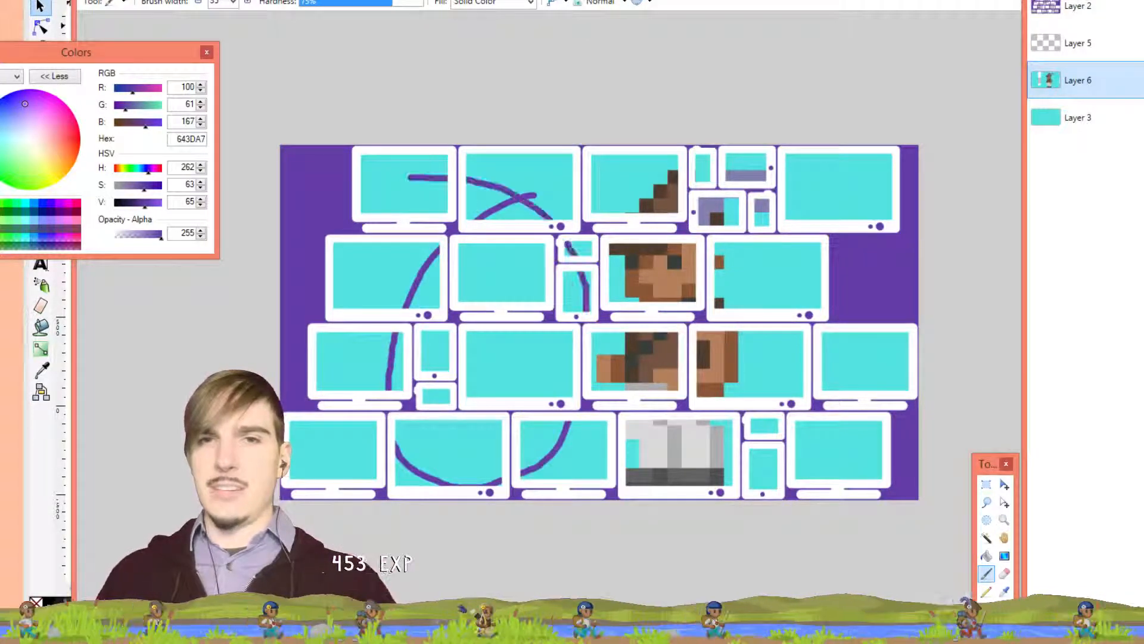
key(ctrl+y)
key(ctrl+y)
key(ctrl+y)
key(ctrl+y)
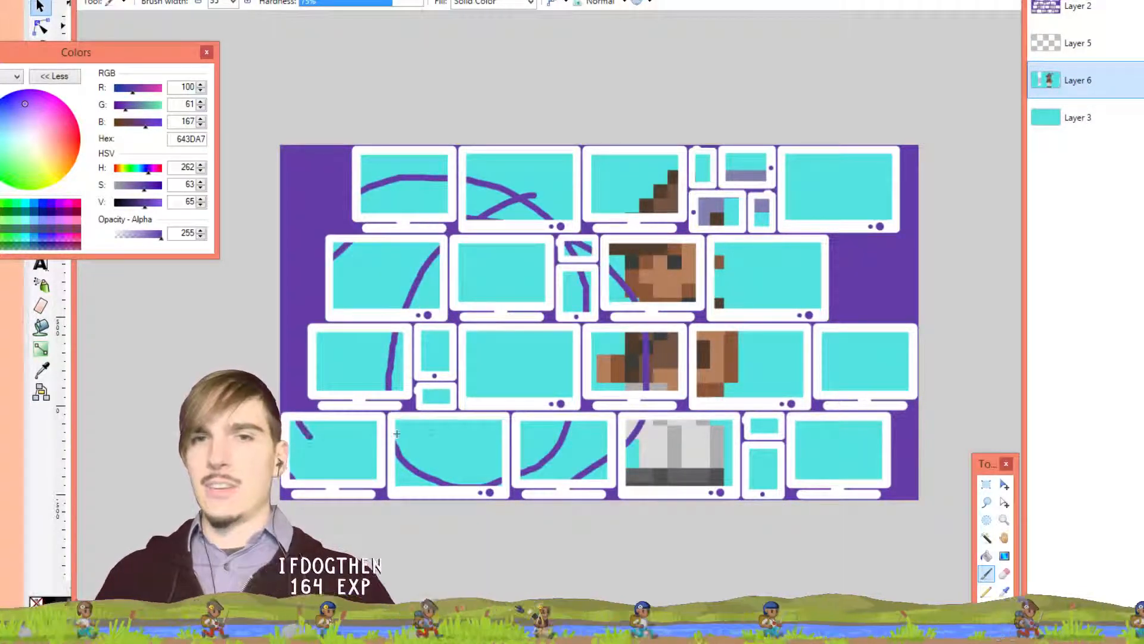
key(ctrl+z)
key(ctrl+z)
key(ctrl+z)
key(ctrl+z)
key(ctrl+z)
key(ctrl+z)
key(ctrl+z)
key(ctrl+z)
key(ctrl+z)
key(ctrl+z)
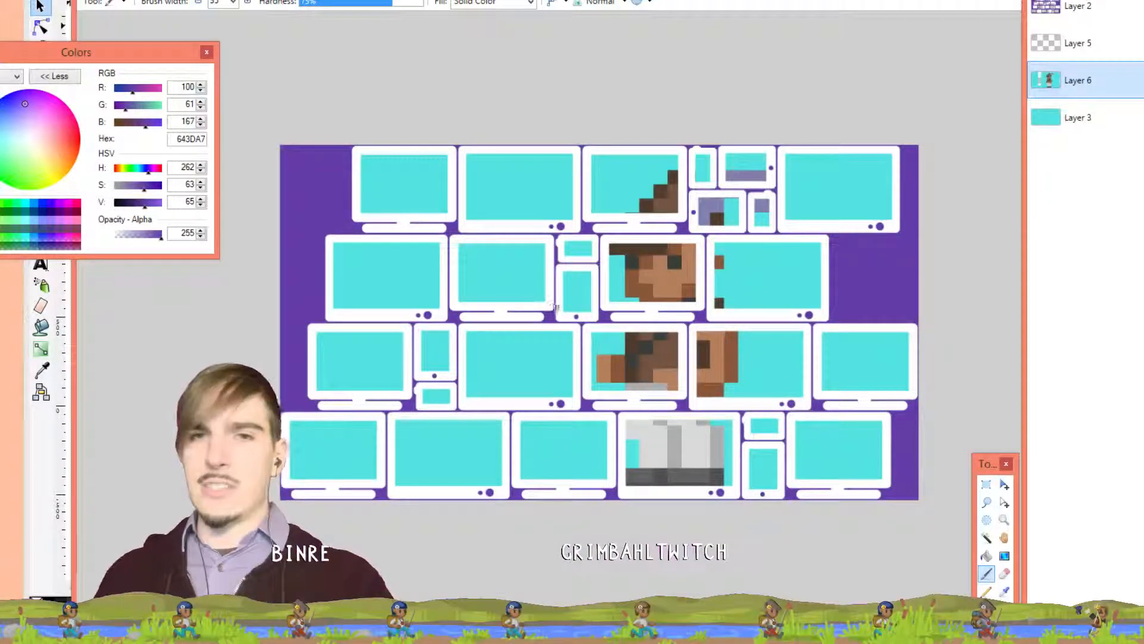
drag(541, 277, 462, 302)
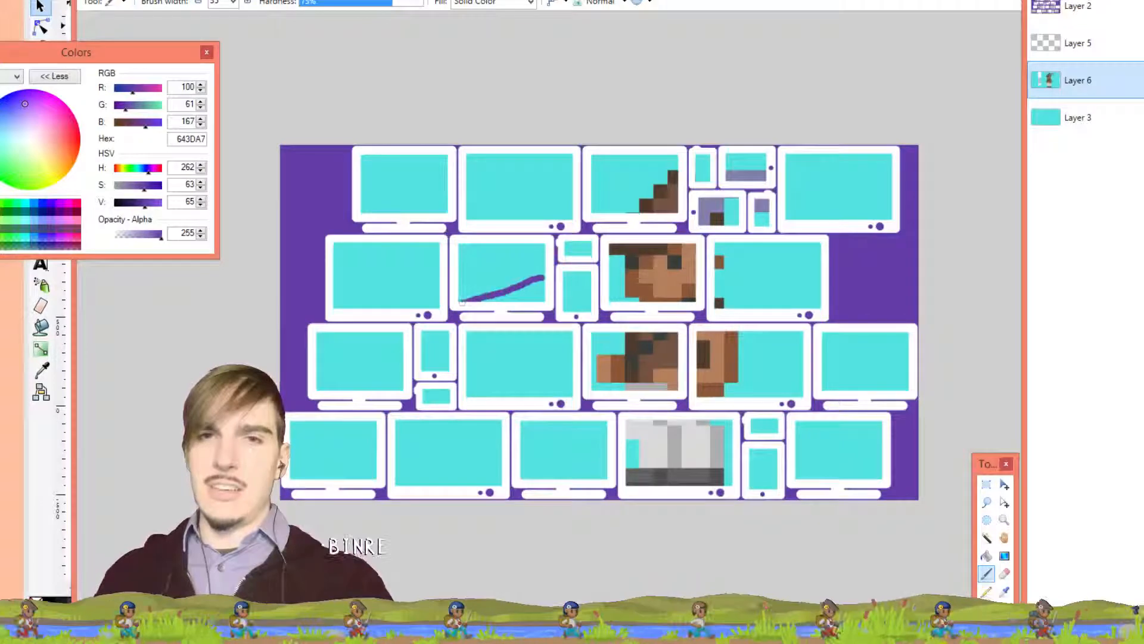
mouse_move(466, 377)
mouse_down()
mouse_move(534, 380)
mouse_move(559, 332)
mouse_up()
drag(541, 275, 542, 298)
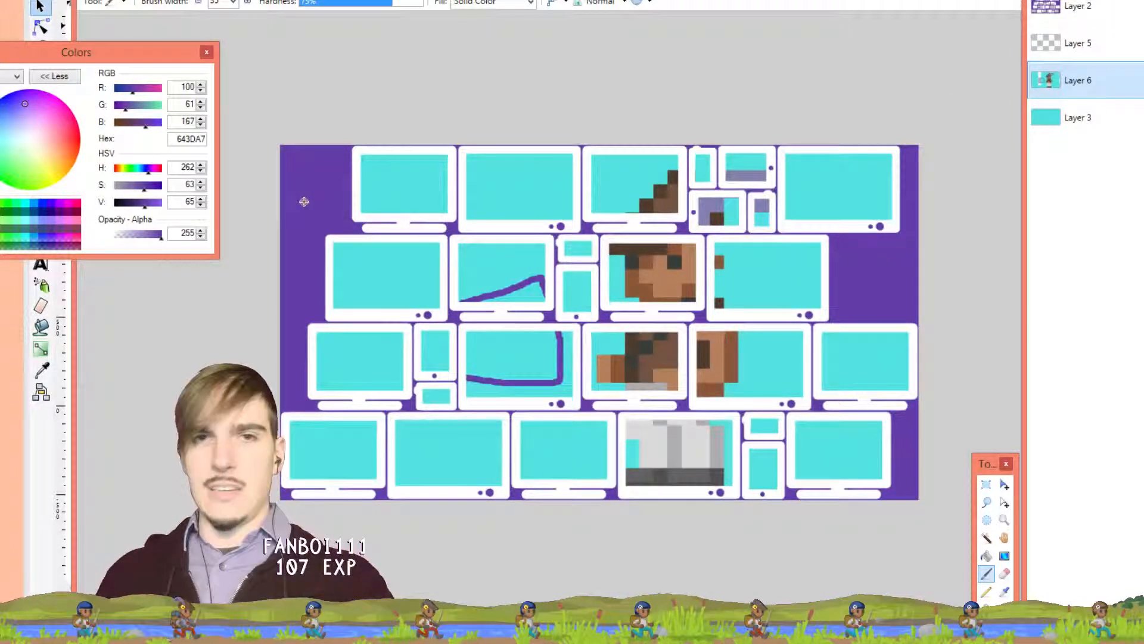
Make the cyan screen colour 53E2E2 the primary colour
key(l)
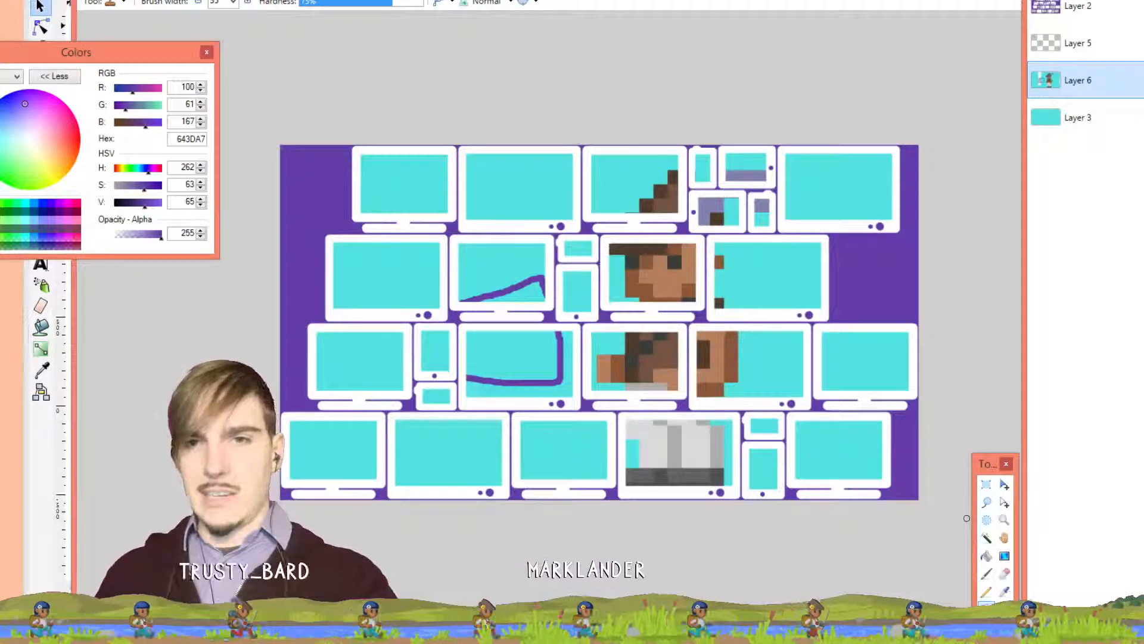
click(1005, 592)
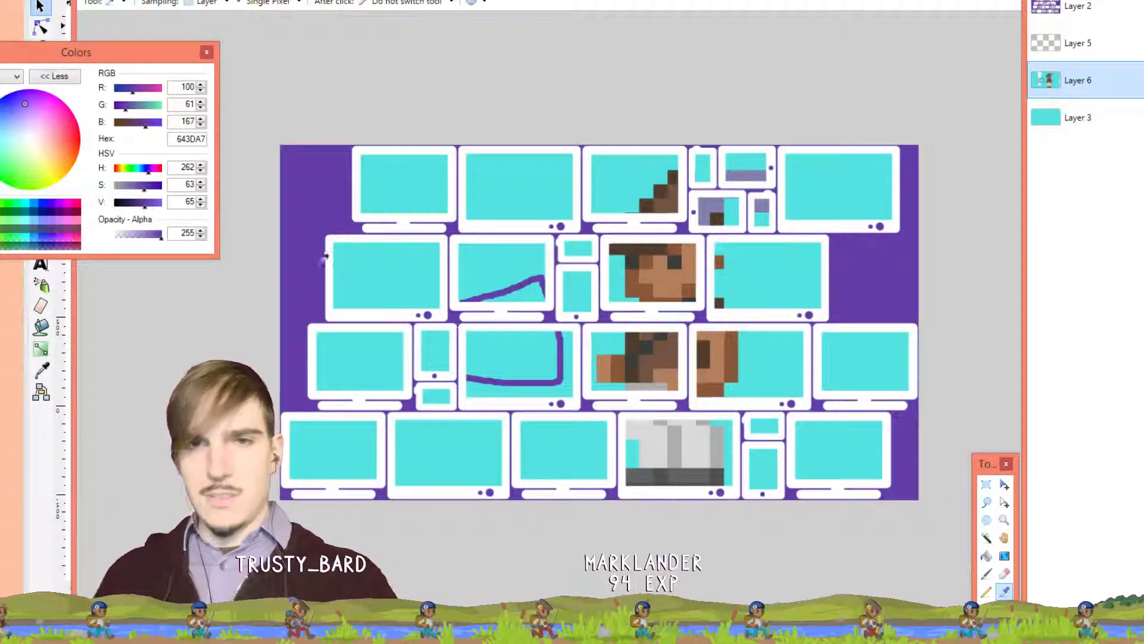
click(302, 187)
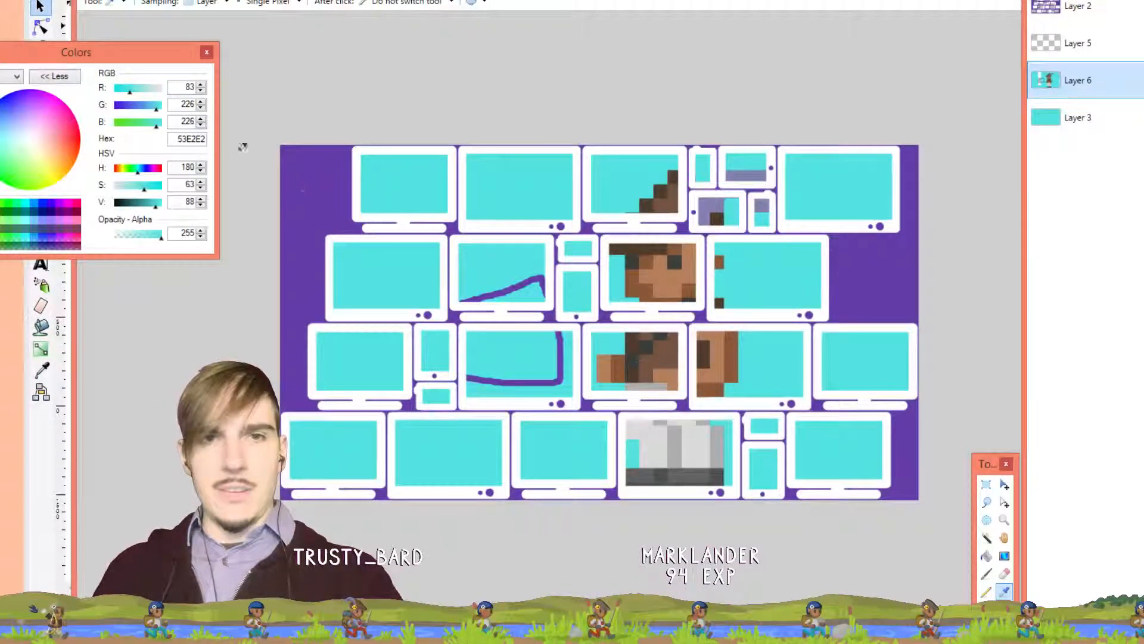
Sample the background purple from the whole image and add a new layer at the top
click(211, 6)
click(217, 29)
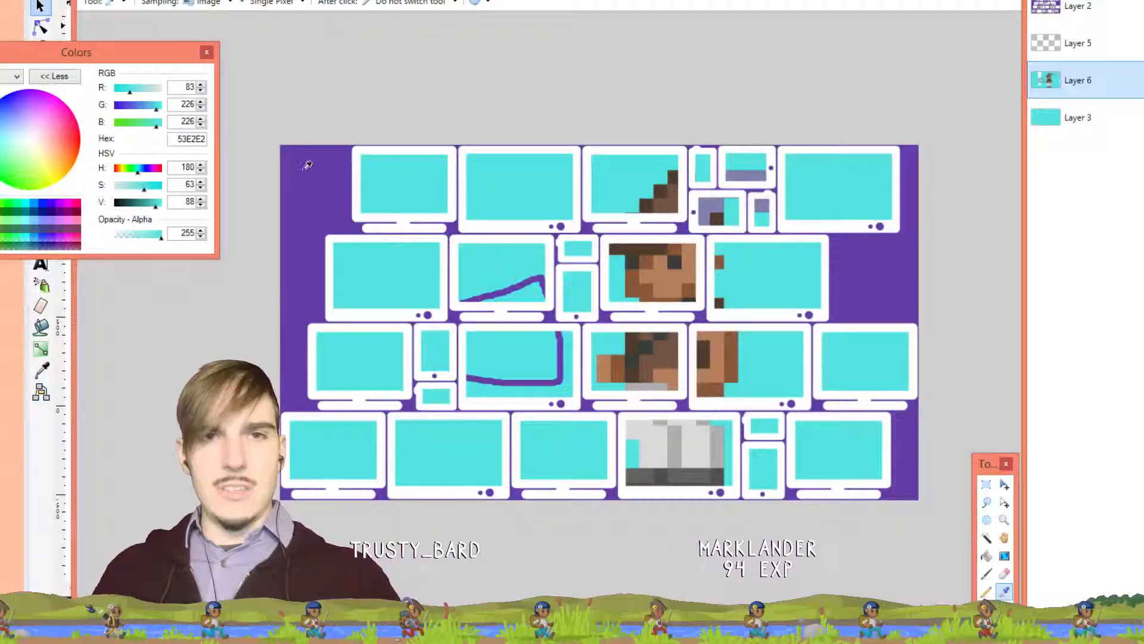
click(306, 165)
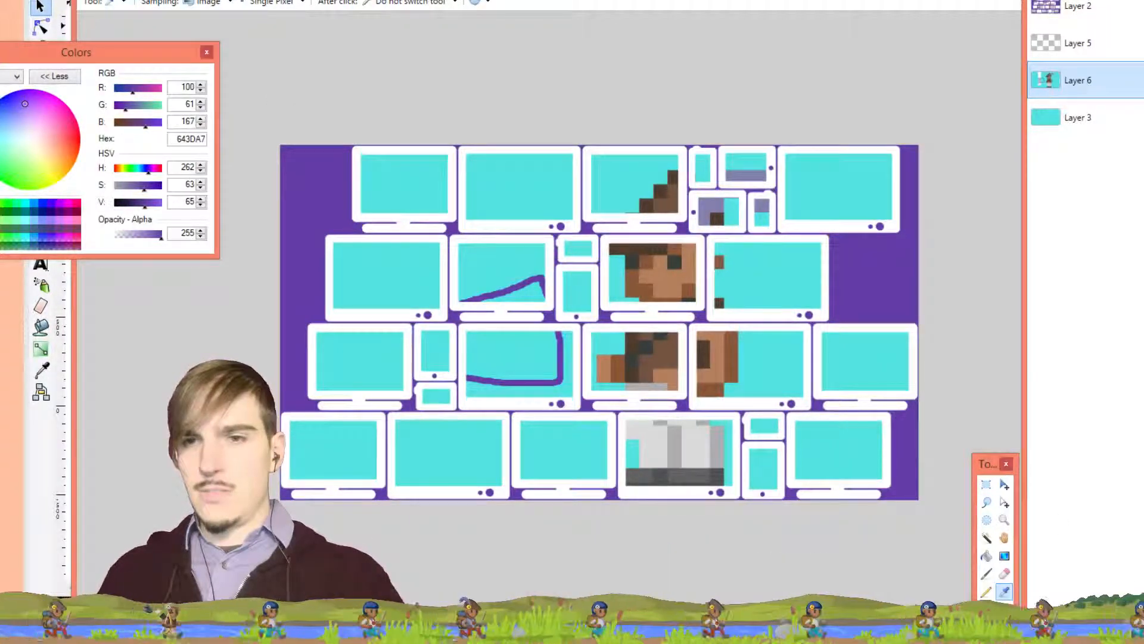
key(ctrl+shift+n)
drag(1075, 87, 1075, 0)
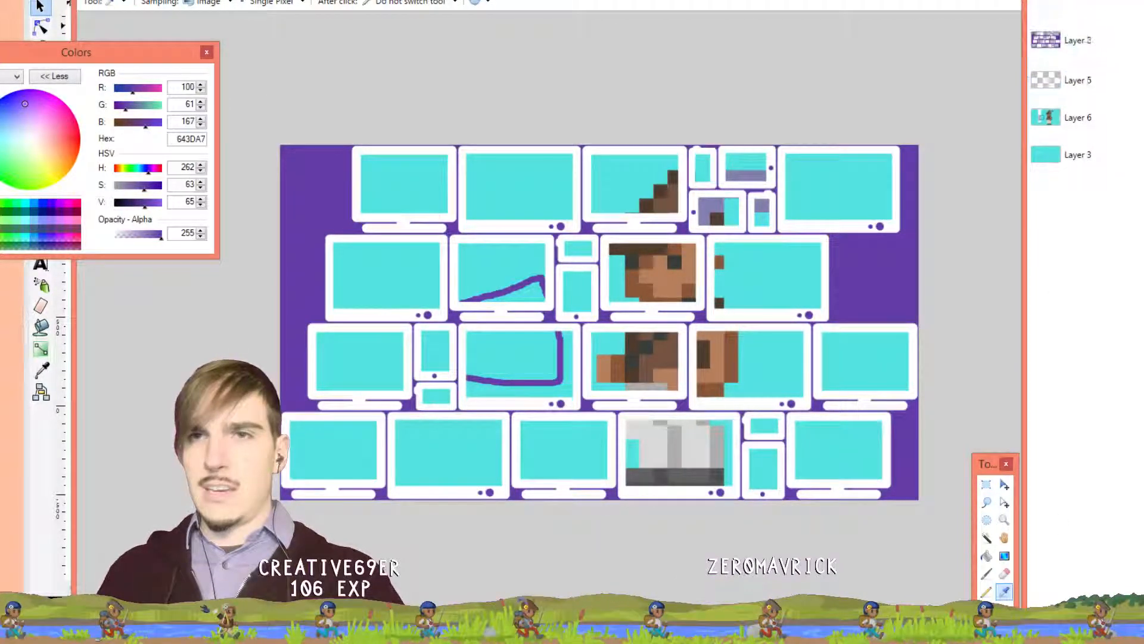
Draw a filled purple rectangle over the top-left monitors
key(o)
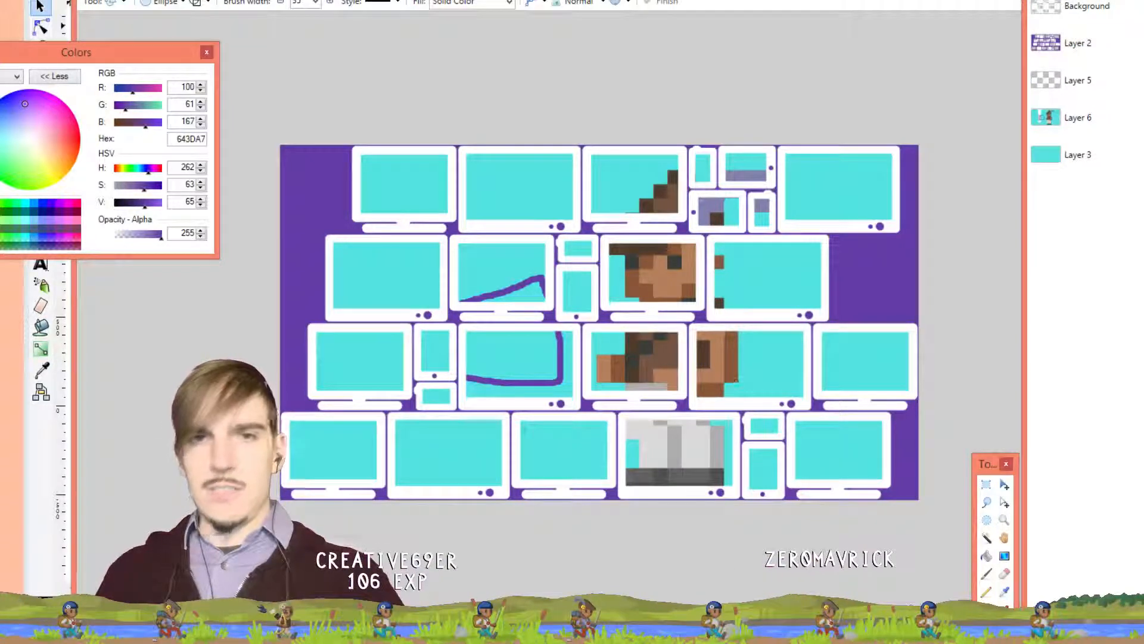
click(193, 2)
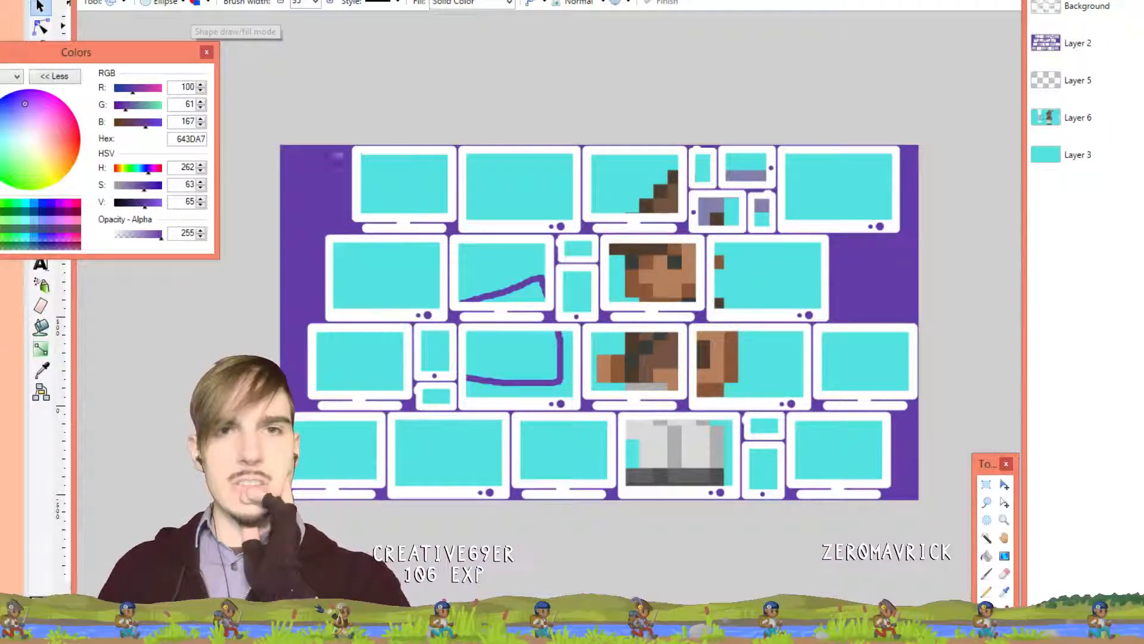
drag(346, 189, 455, 229)
click(164, 3)
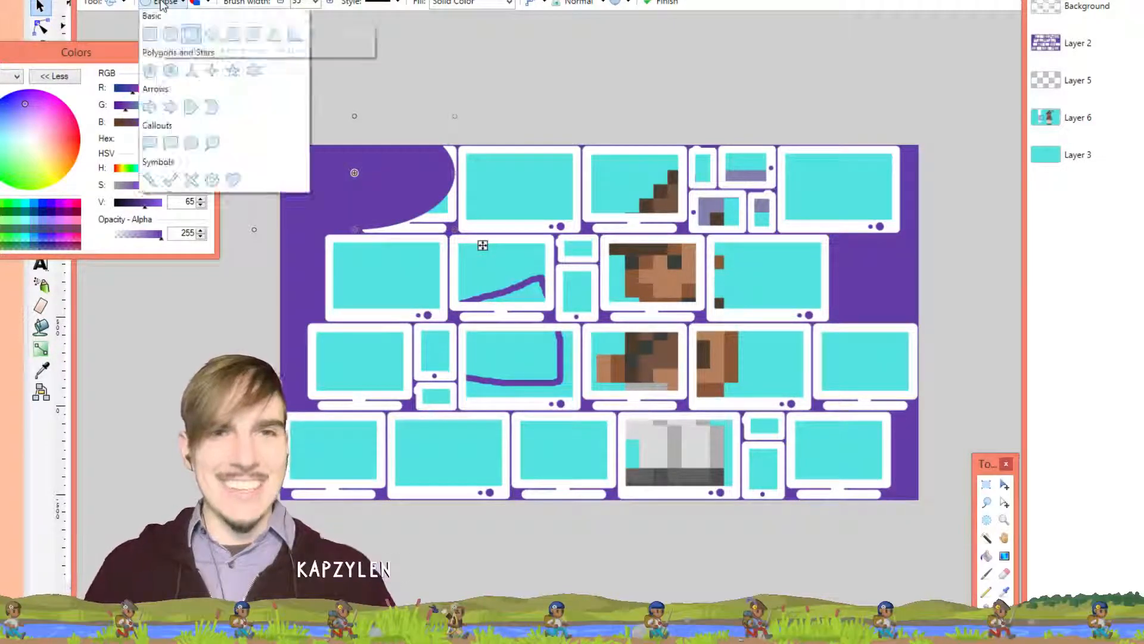
click(161, 36)
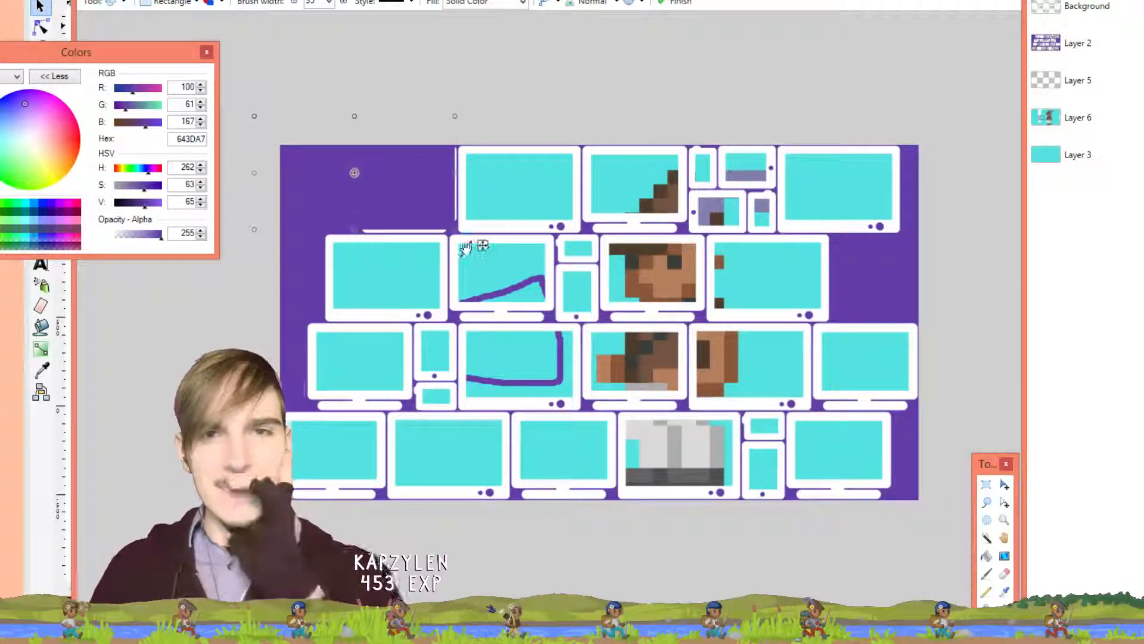
drag(456, 232, 457, 237)
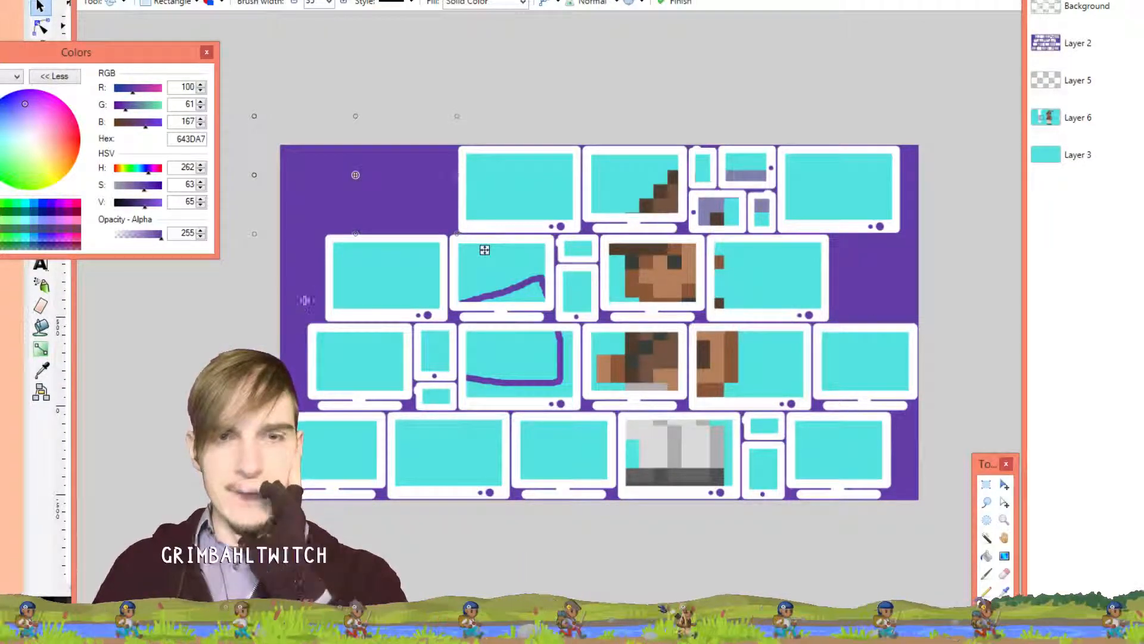
key(Return)
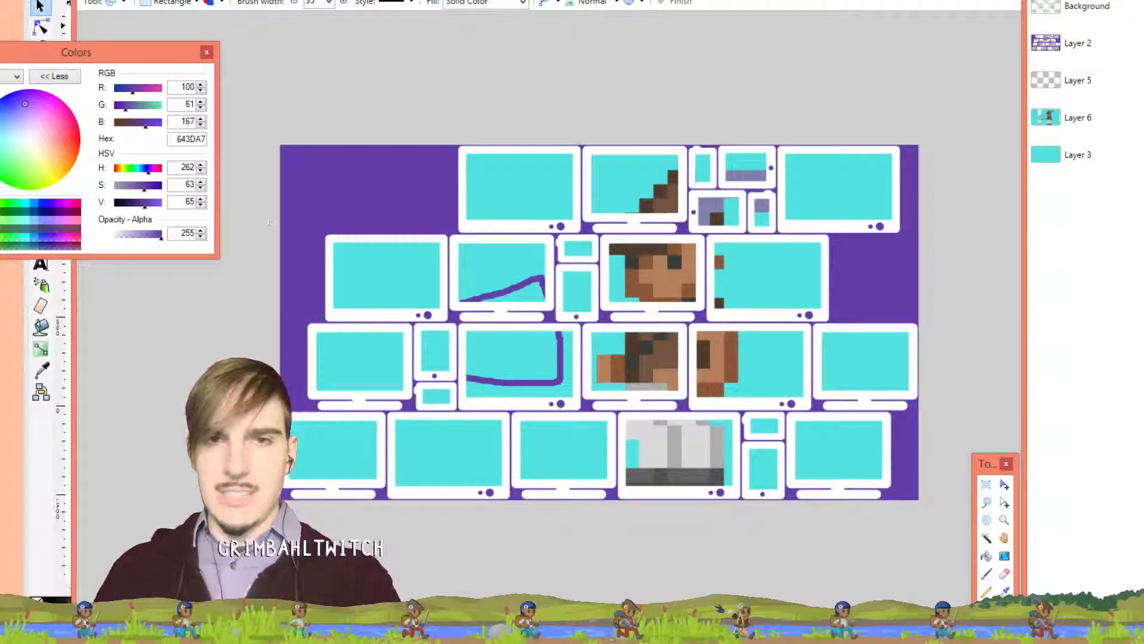
Cover the leftmost monitors of rows two, three and four with purple rectangles
drag(324, 233, 447, 322)
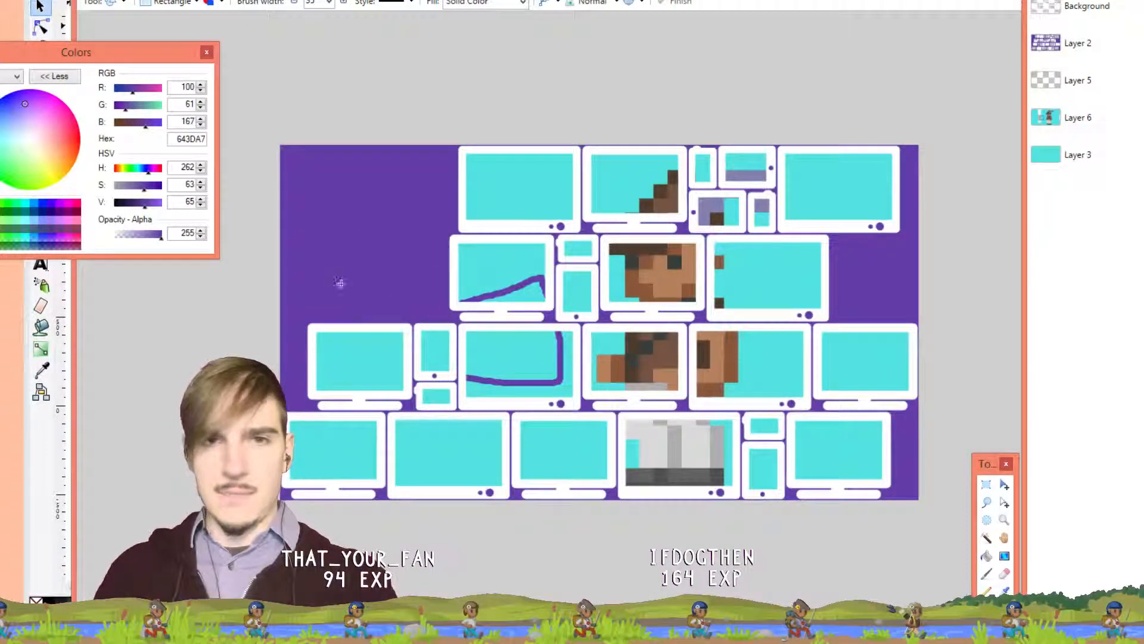
drag(305, 322, 412, 412)
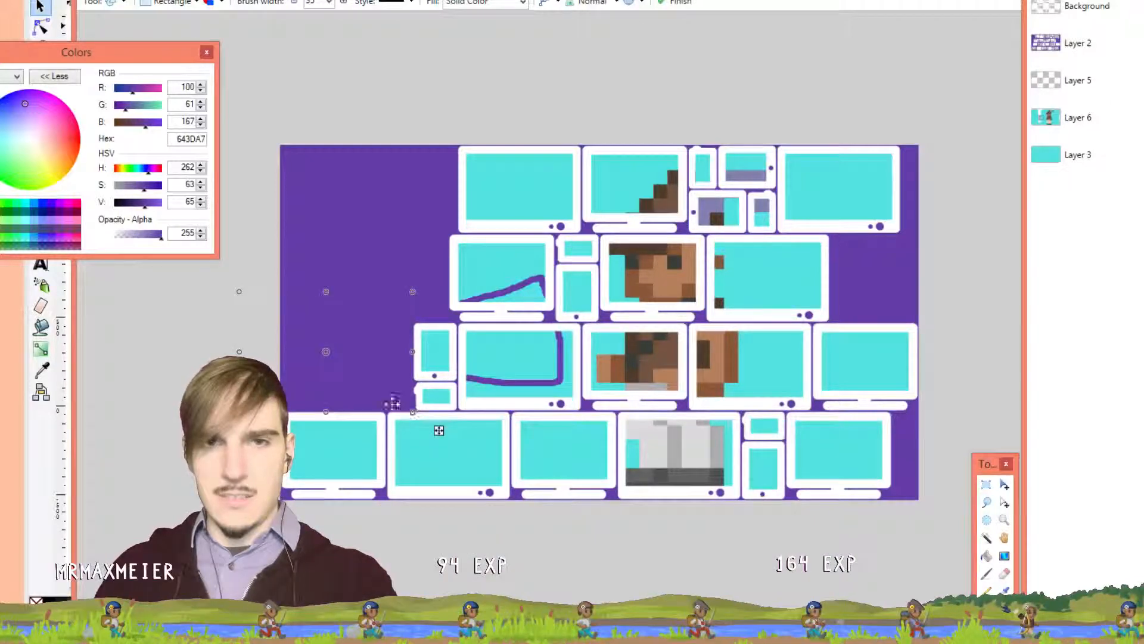
drag(271, 412, 387, 537)
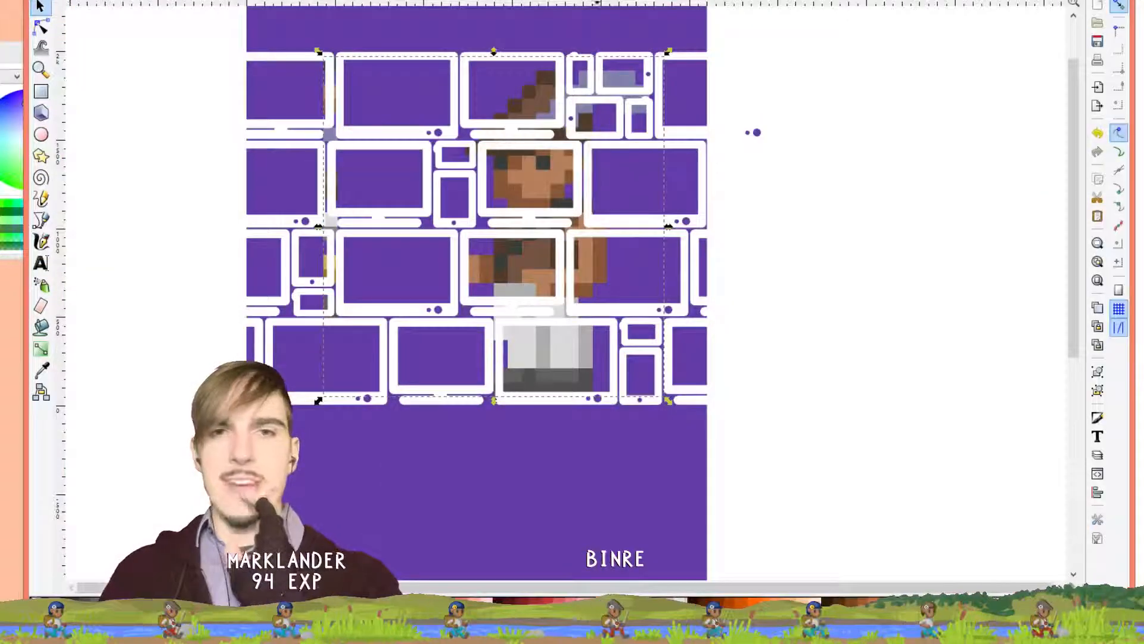
Drag the pixel character bitmap to the right over the device frames
drag(563, 206, 617, 186)
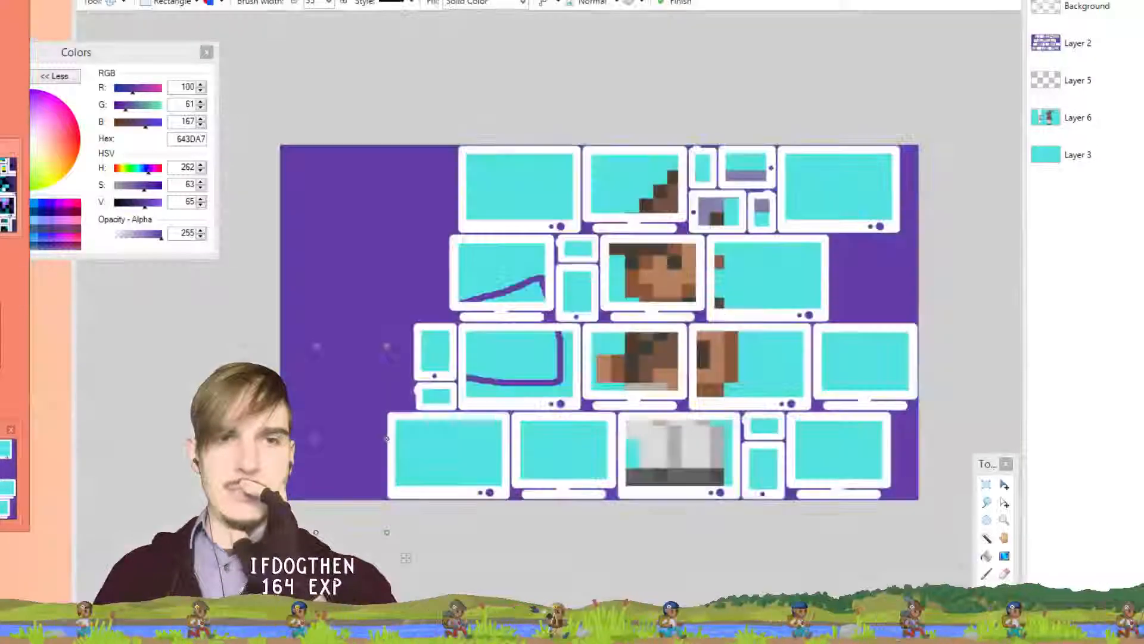
Select Layer 6's character area and move its pixels about 81 px right
click(10, 471)
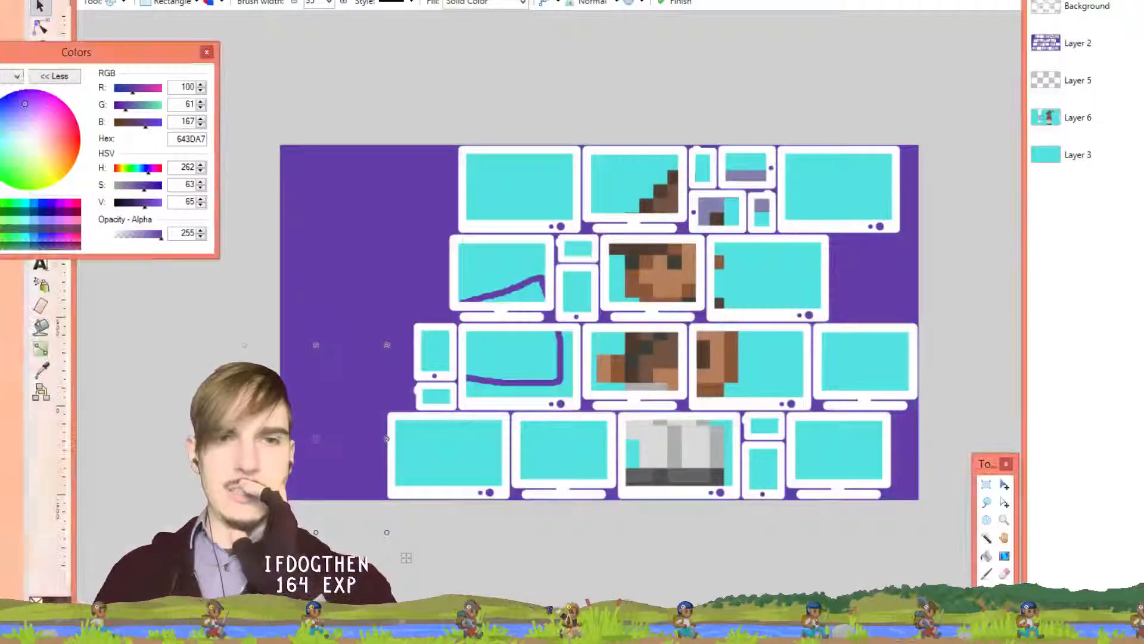
click(1095, 115)
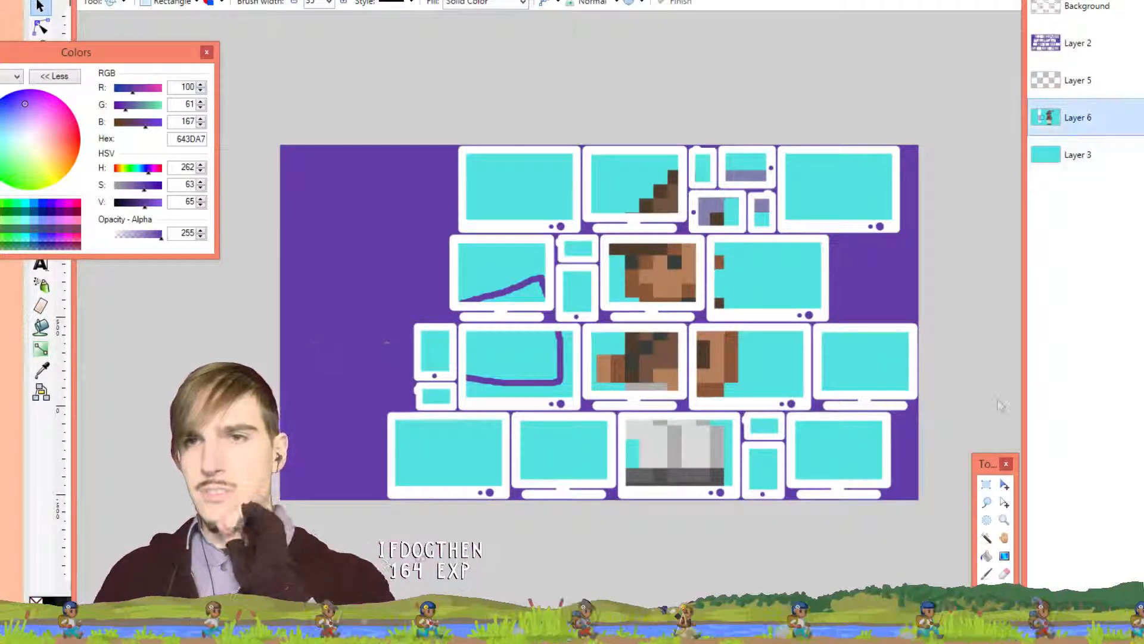
click(986, 485)
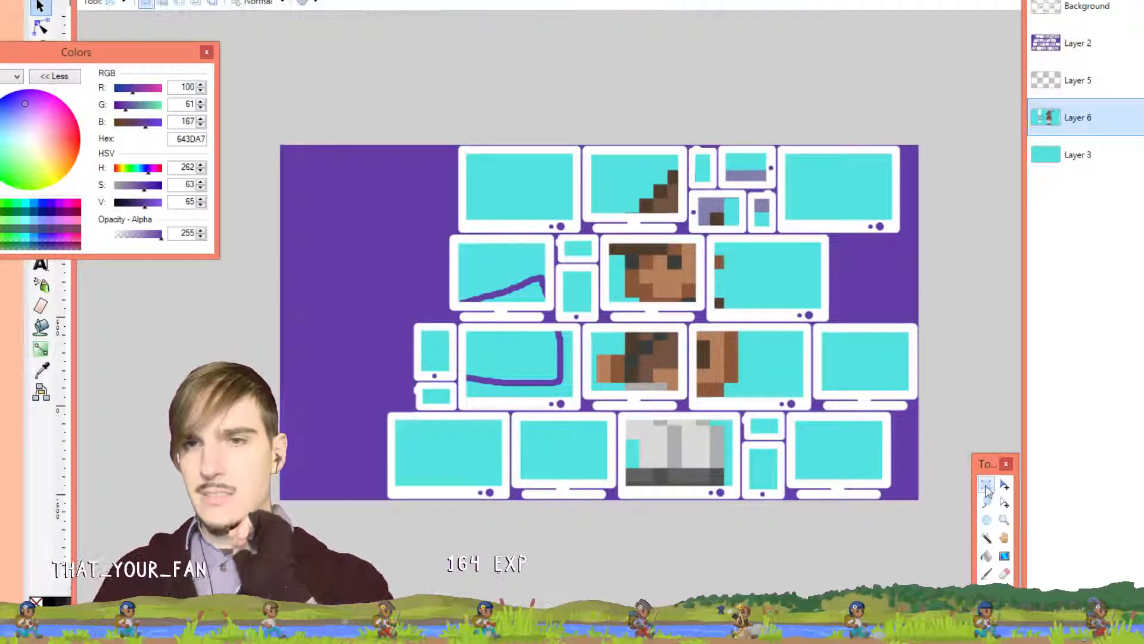
drag(731, 363, 774, 361)
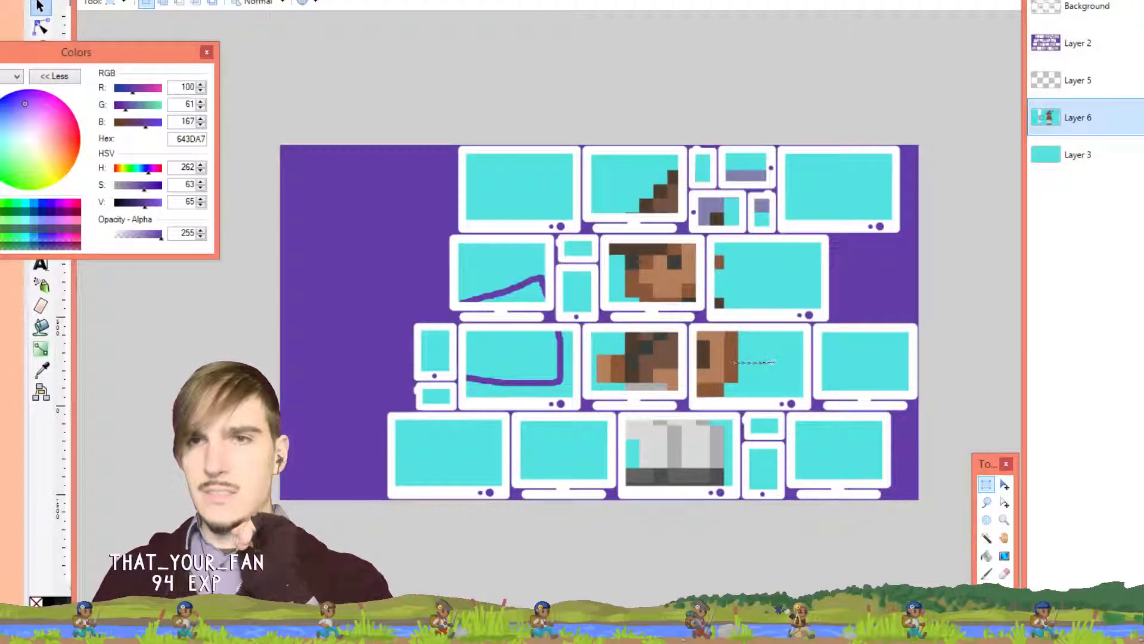
click(1005, 484)
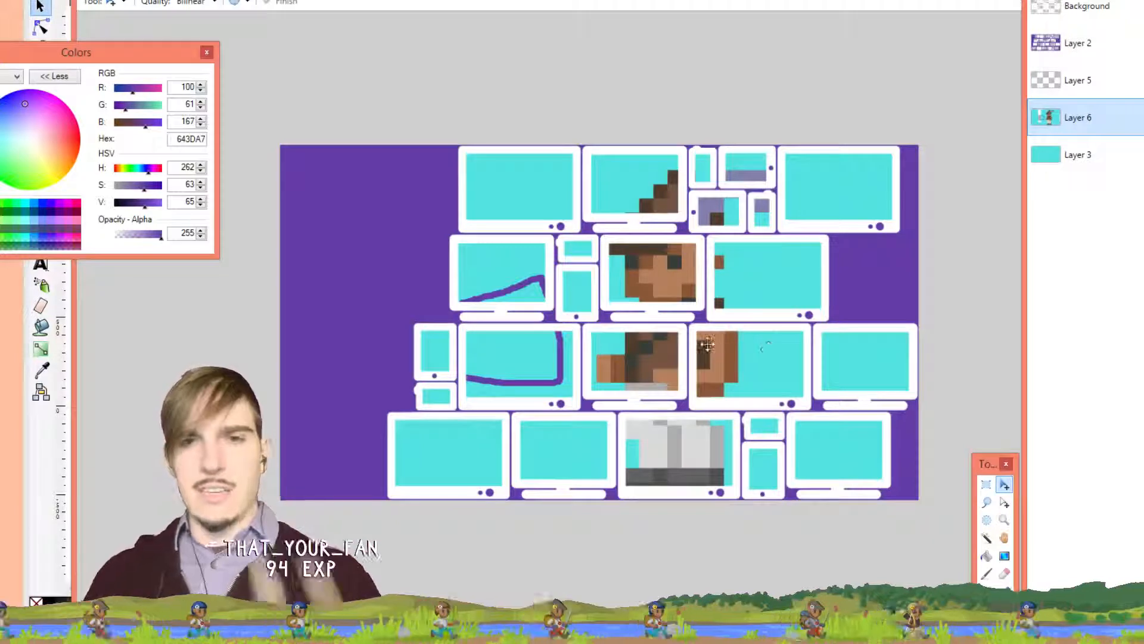
drag(718, 345, 774, 342)
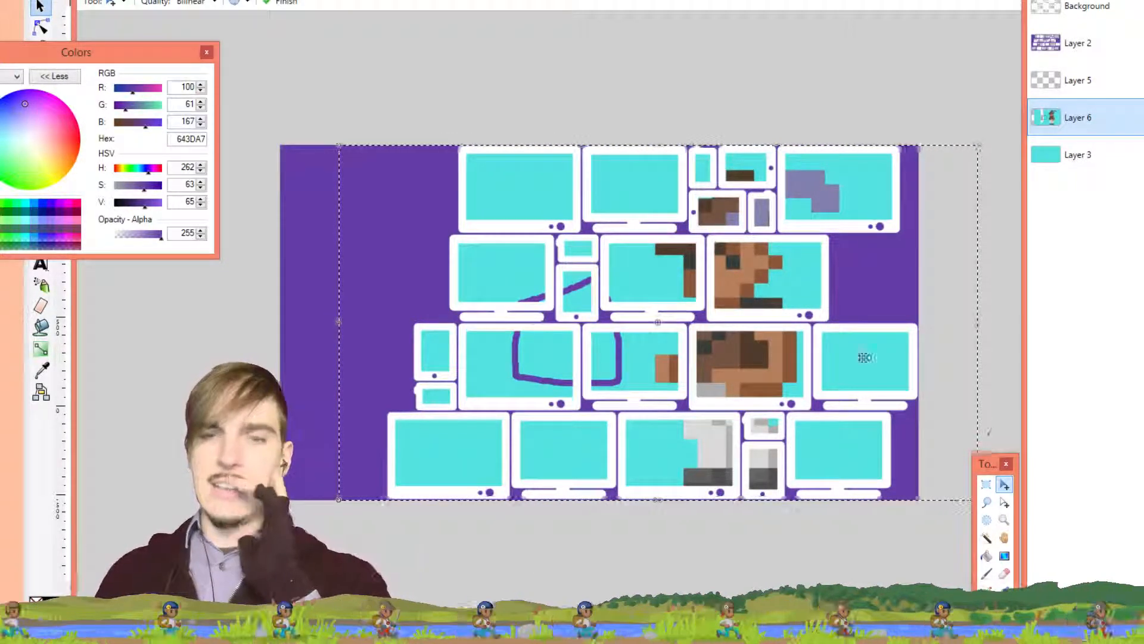
click(986, 483)
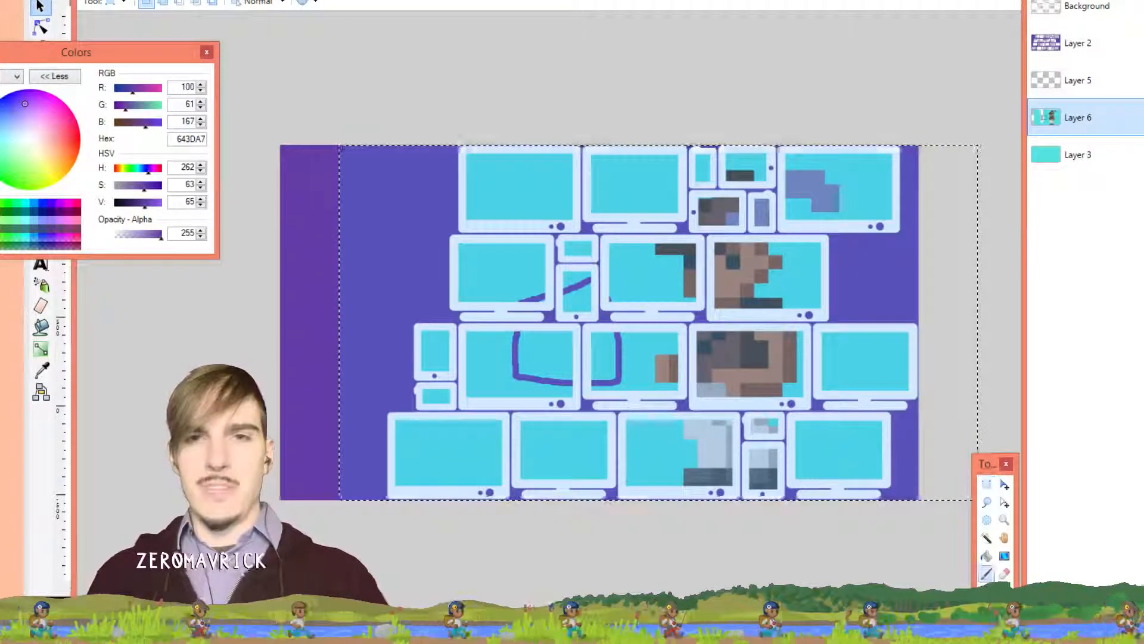
With the Eraser, remove the purple line's right vertical, bottom horizontal and remaining vertical strokes
click(987, 573)
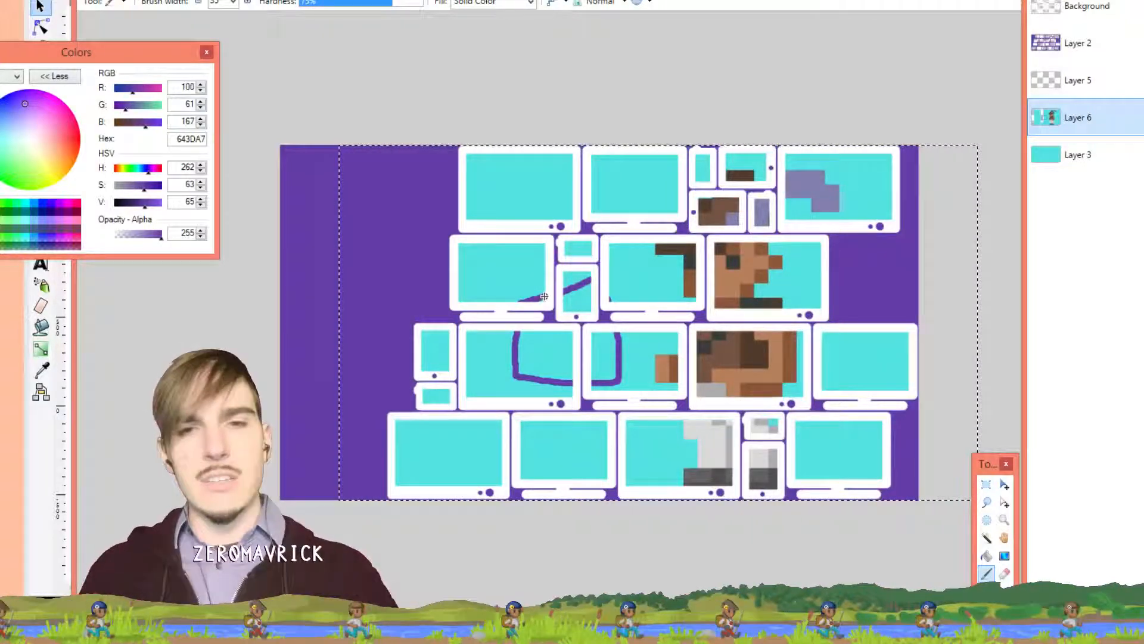
key(e)
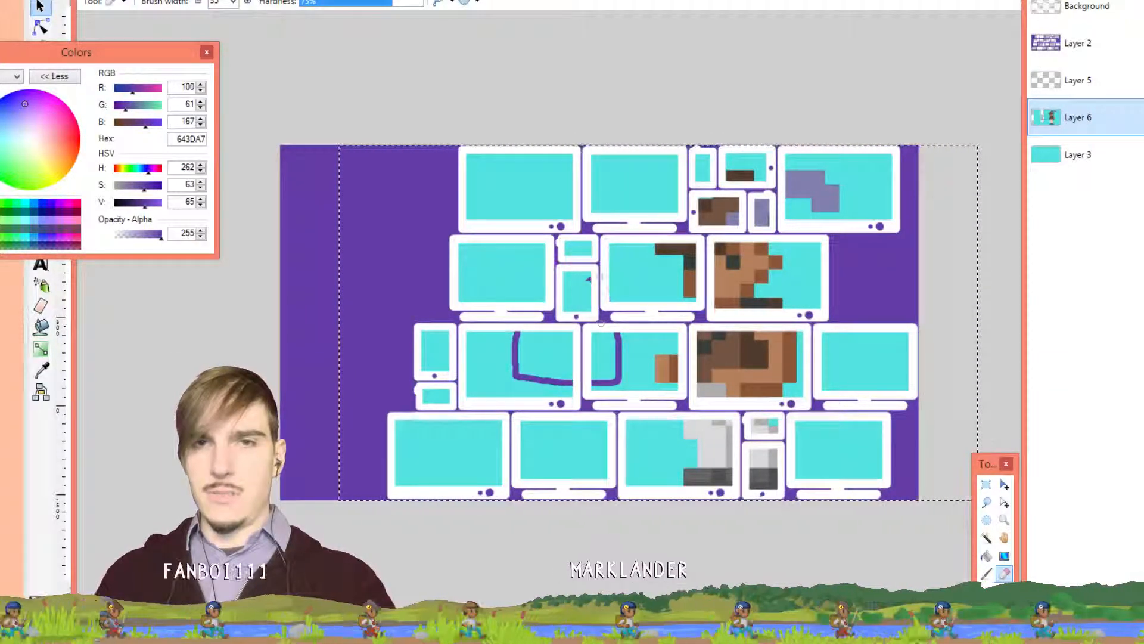
drag(620, 381, 619, 334)
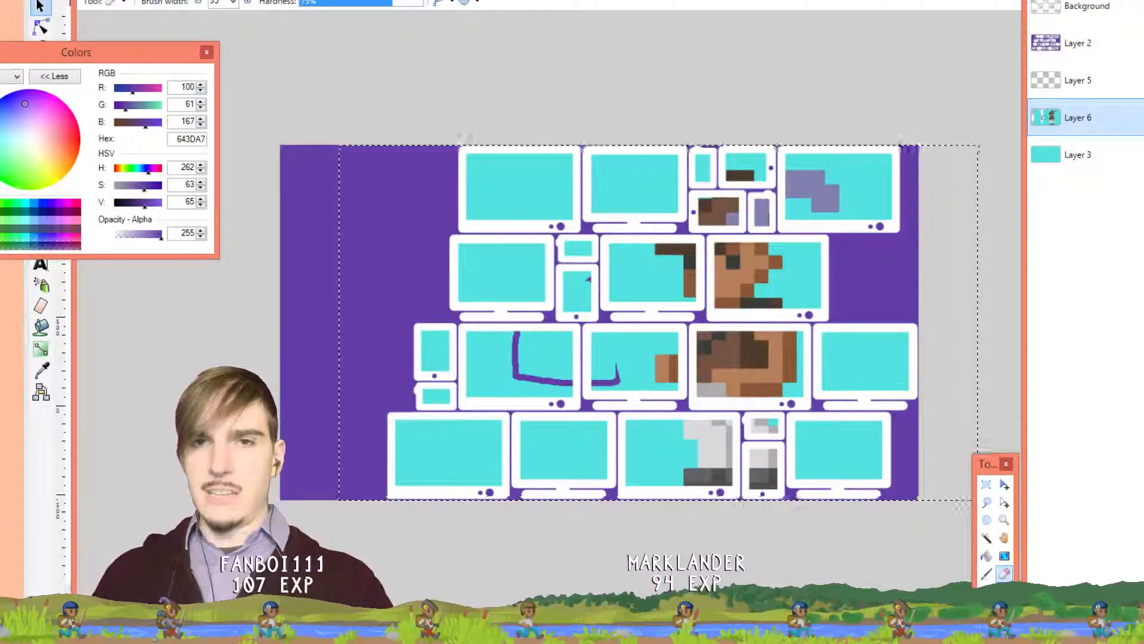
drag(614, 372, 528, 379)
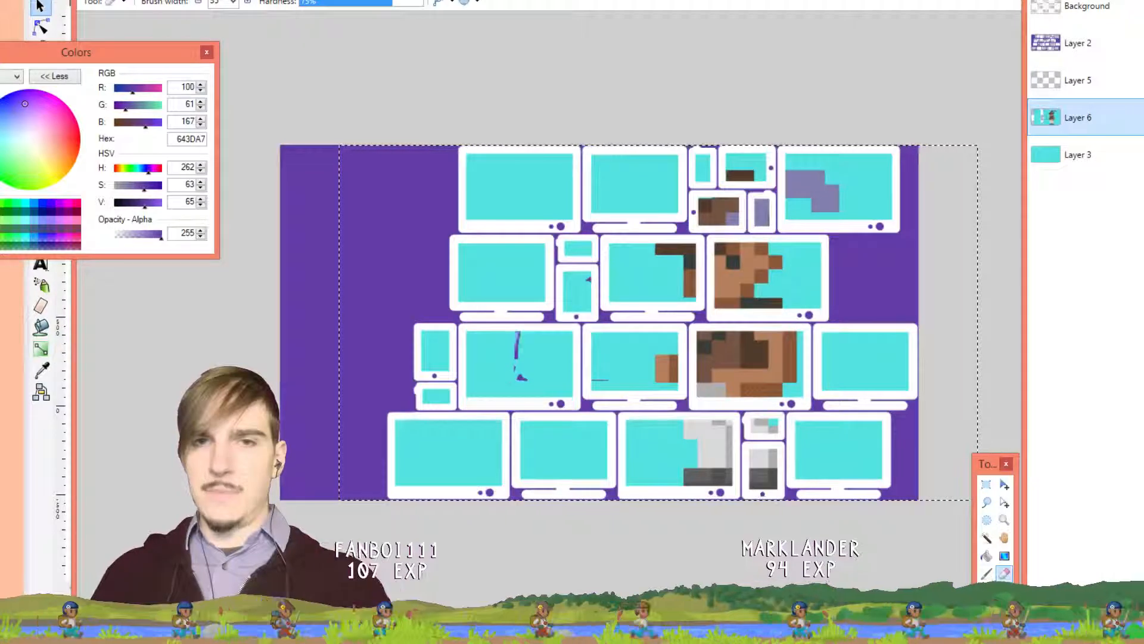
drag(516, 349, 527, 381)
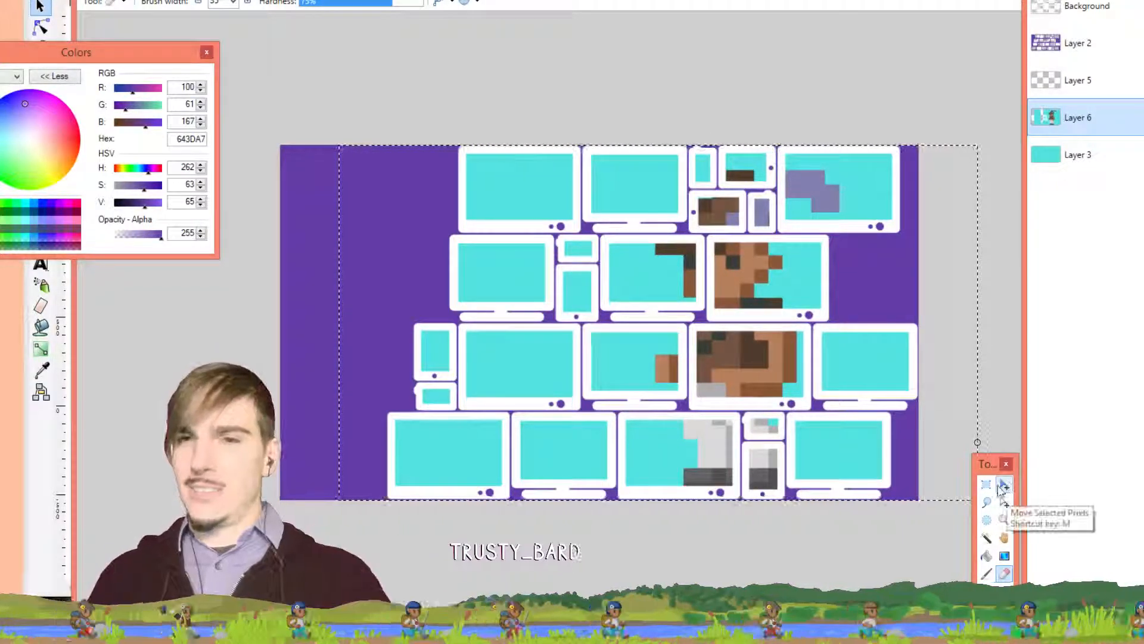
Clear the selection and try a purple brush stroke across two screens, then undo it
click(986, 573)
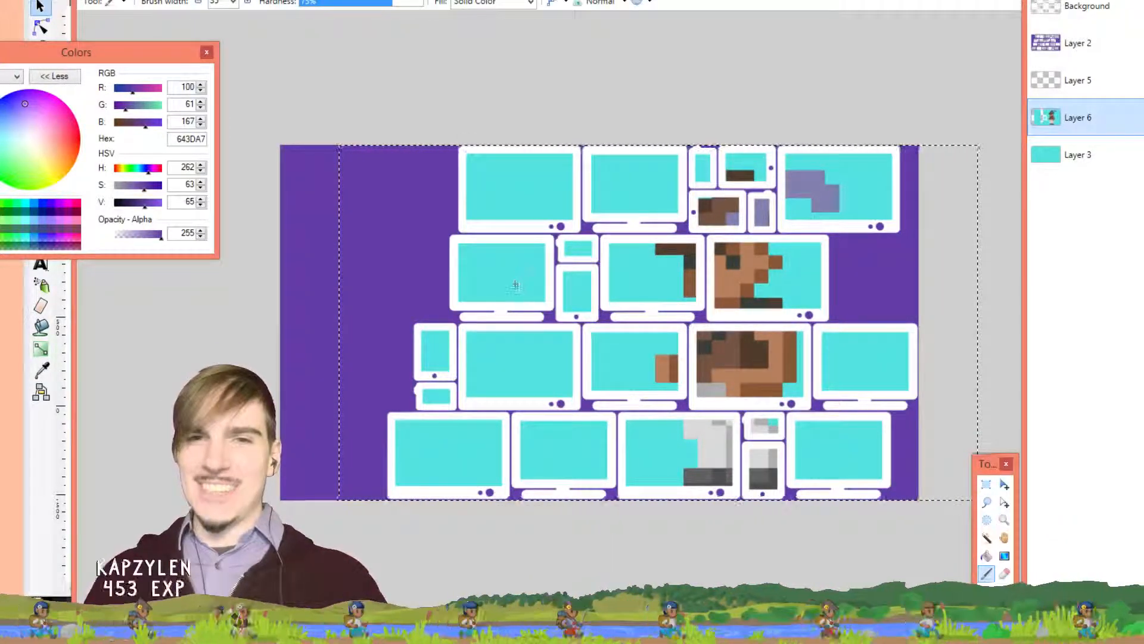
key(ctrl+d)
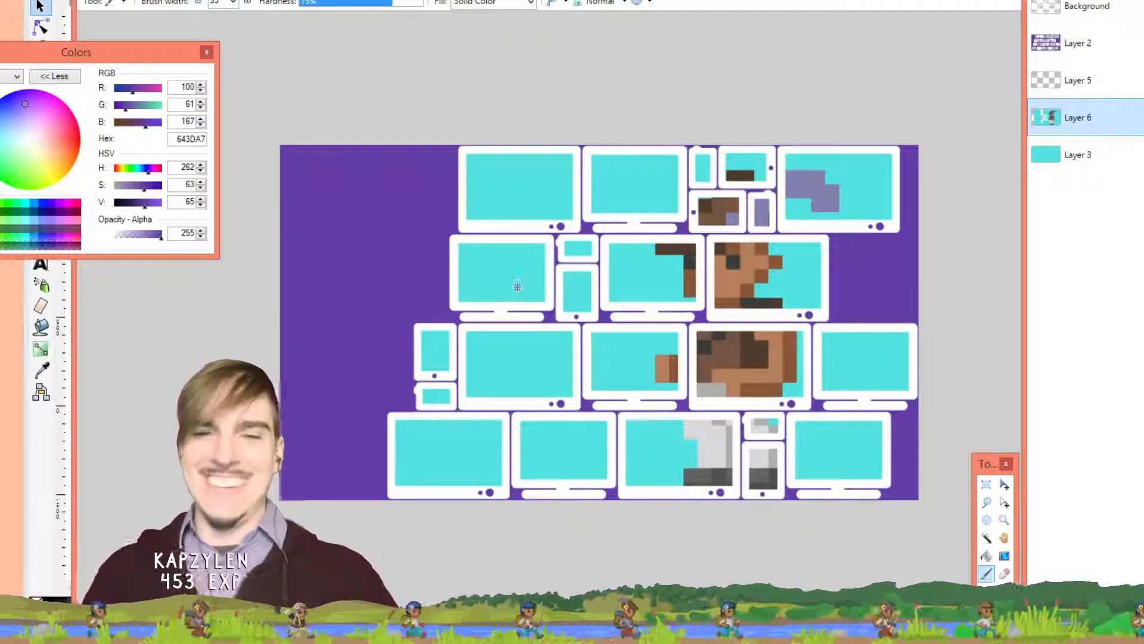
drag(505, 293, 606, 280)
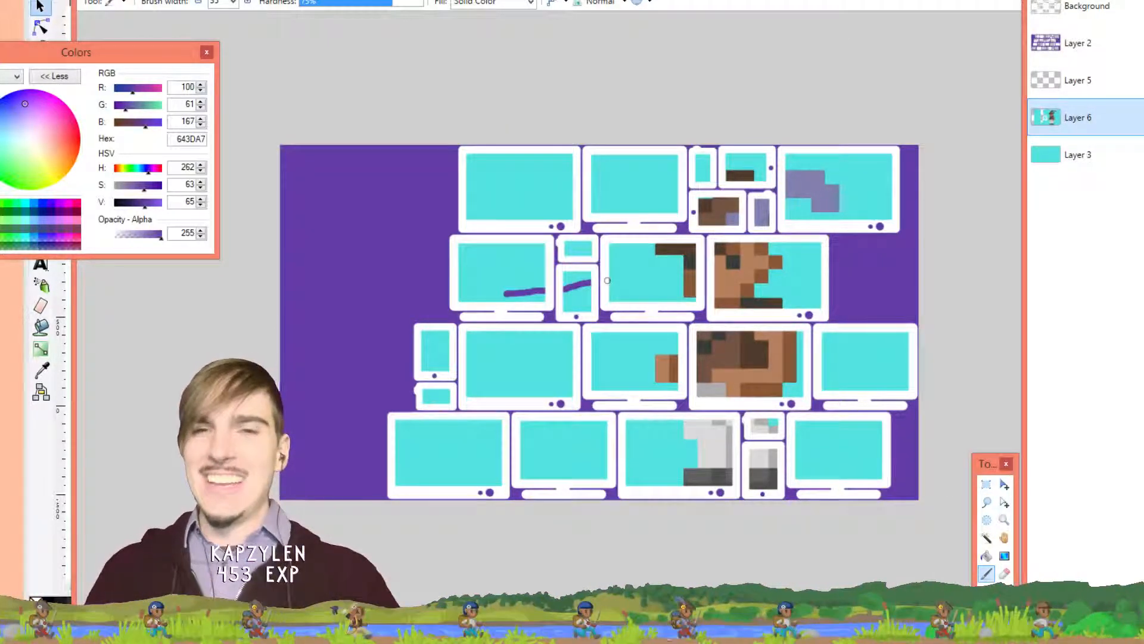
key(ctrl+z)
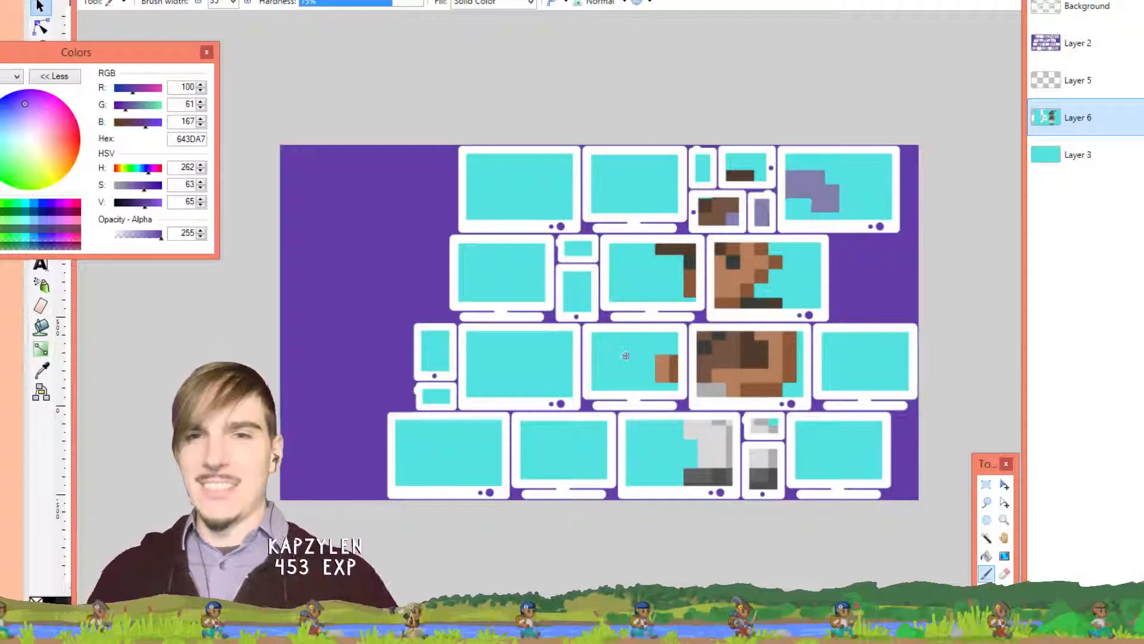
Paint purple strokes across the middle and left screens, undoing the final loop stroke
mouse_move(629, 357)
mouse_down()
mouse_move(532, 364)
mouse_move(531, 383)
mouse_move(636, 381)
mouse_move(614, 357)
mouse_up()
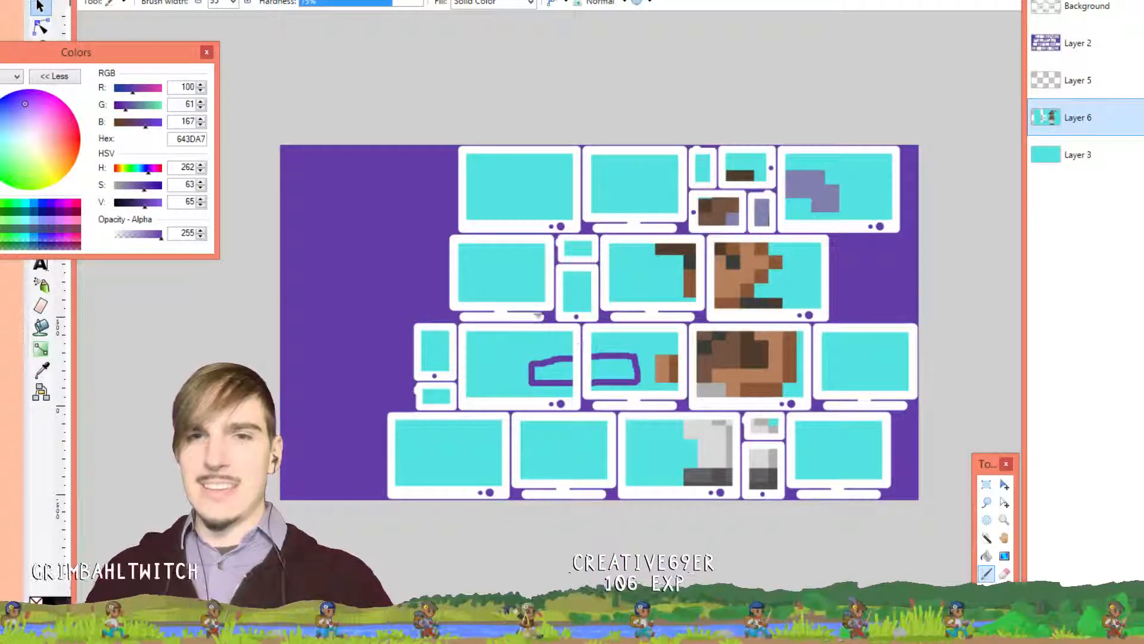
mouse_move(494, 255)
mouse_down()
mouse_move(494, 335)
mouse_move(506, 353)
mouse_move(605, 331)
mouse_up()
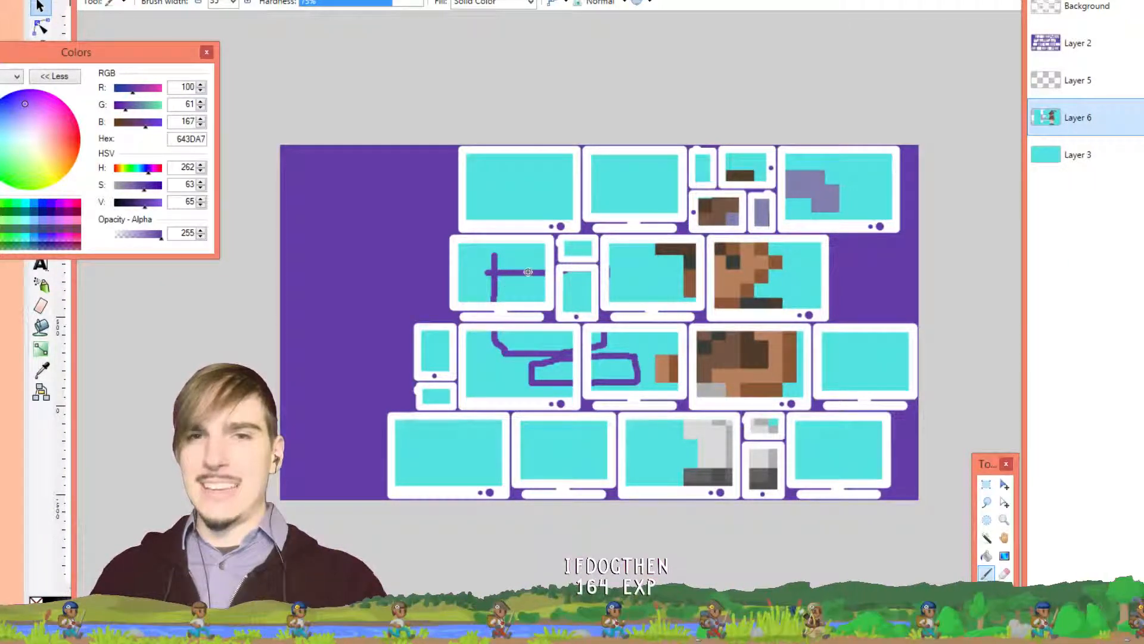
mouse_move(510, 258)
mouse_down()
mouse_move(538, 249)
mouse_move(524, 266)
mouse_up()
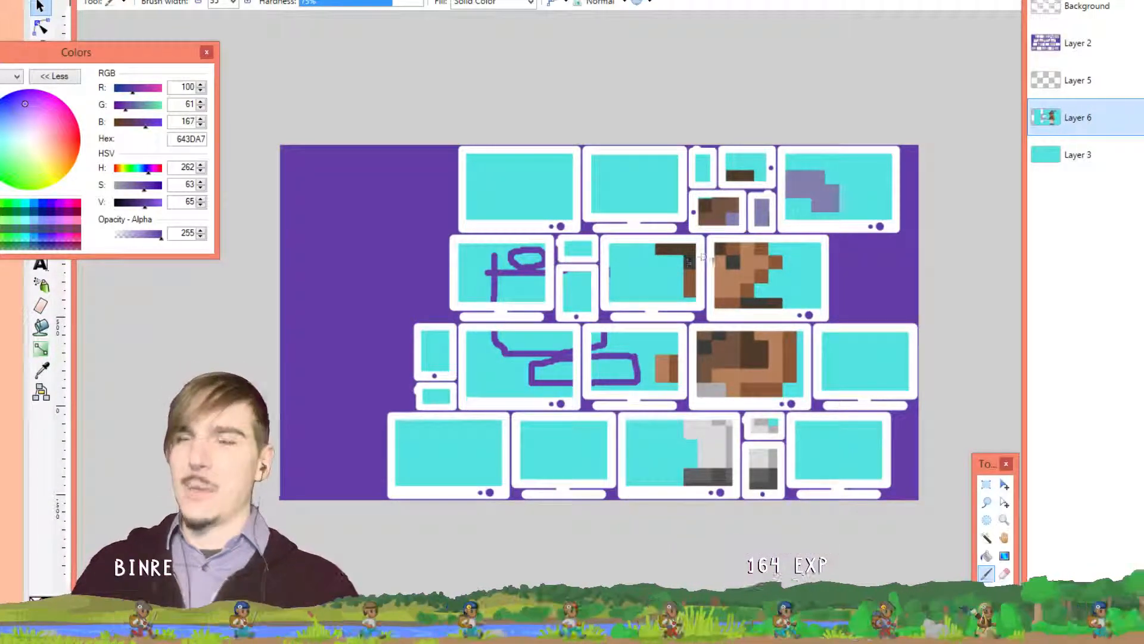
key(ctrl+z)
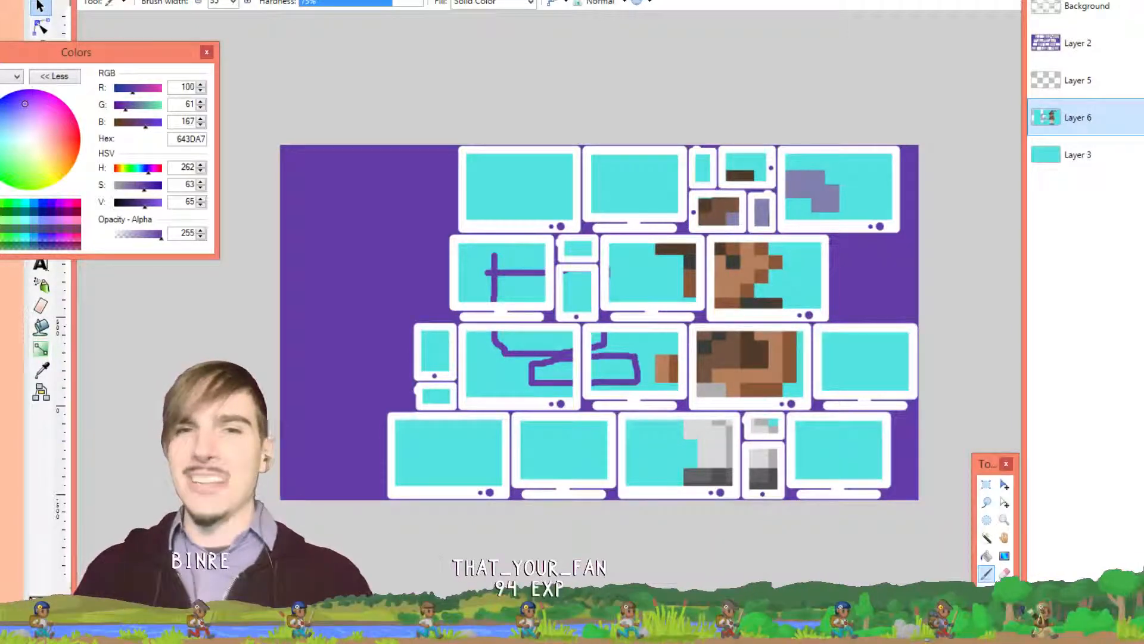